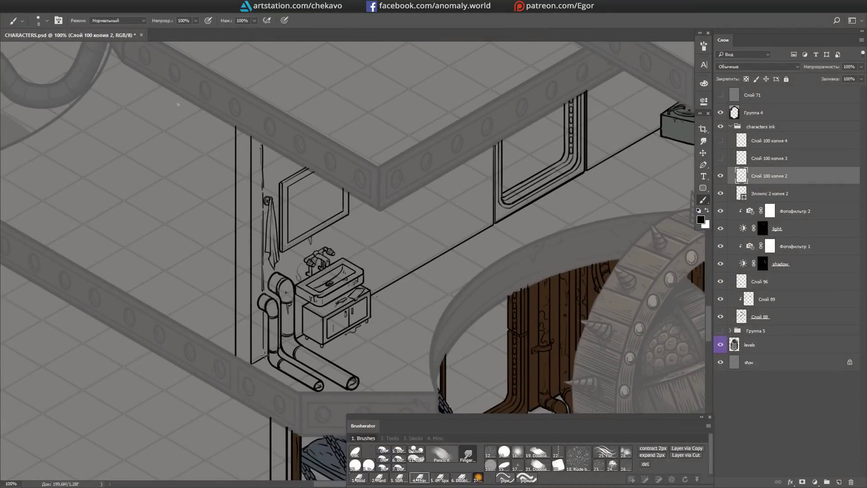
# Step: Ink a curved stroke along the pipe elbow below the sink
pyautogui.scroll(3, 262, 316)
pyautogui.moveTo(309, 195); pyautogui.dragTo(299, 235)
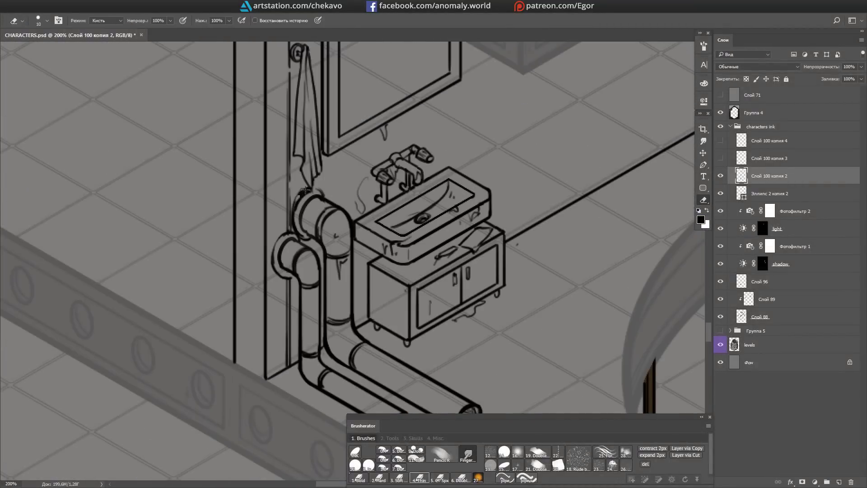
pyautogui.scroll(5, 296, 135)
pyautogui.moveTo(352, 243); pyautogui.dragTo(375, 222)
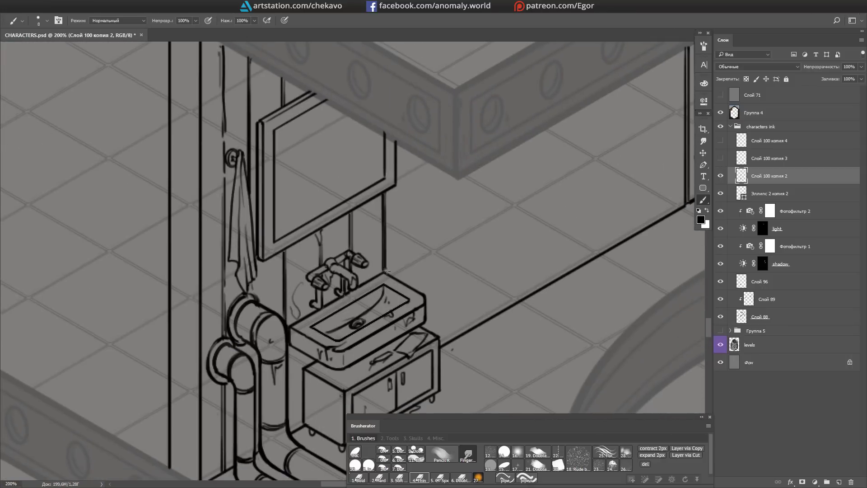
# Step: Lay down parallel wall tile lines on two new layers behind the sink
pyautogui.hotkey('ctrl', 'shift', 'n')
pyautogui.press('Return')
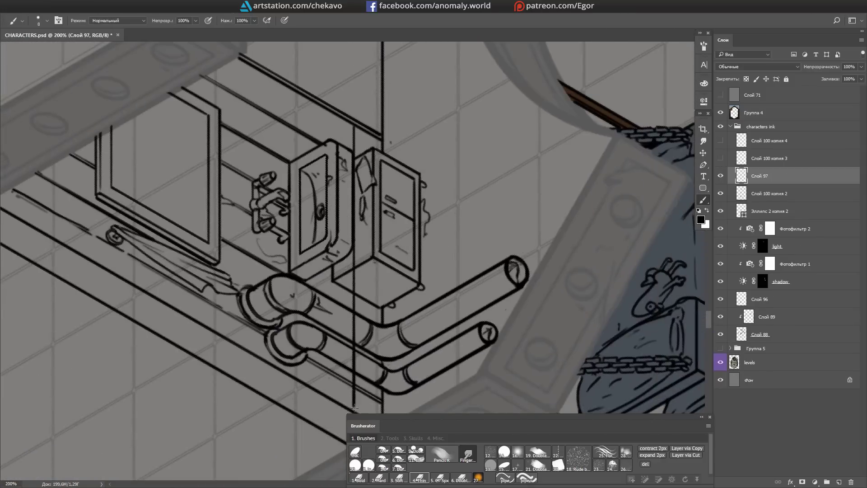
pyautogui.press('l')
pyautogui.press('m')
pyautogui.hotkey('ctrl', 'shift', 'n')
pyautogui.press('Return')
pyautogui.press('l')
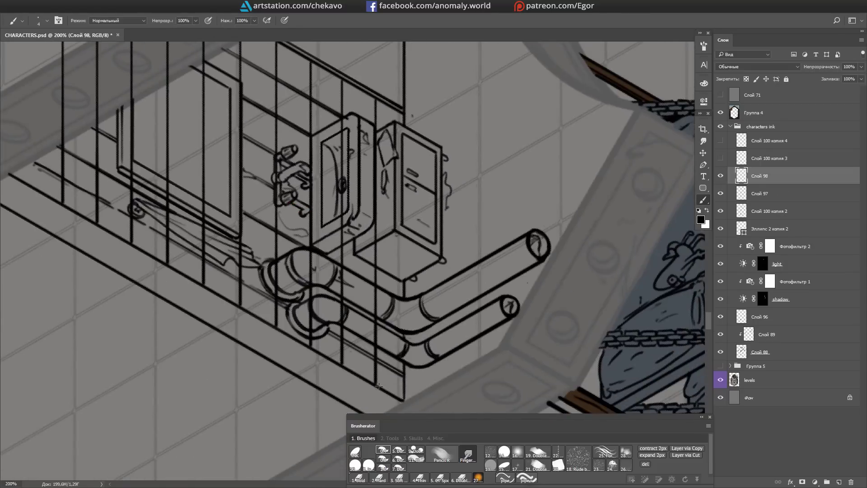
pyautogui.click(262, 304)
pyautogui.click(504, 165)
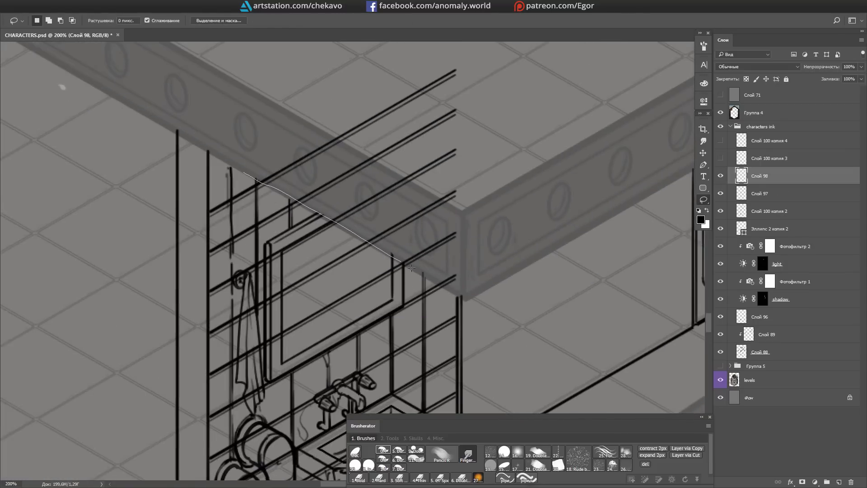
# Step: Combine the two tile layers and merge the tiles into the line-art layer
pyautogui.hotkey('alt', '[')
pyautogui.moveTo(318, 67); pyautogui.dragTo(470, 298)
pyautogui.hotkey('ctrl', 'd')
pyautogui.press('e')
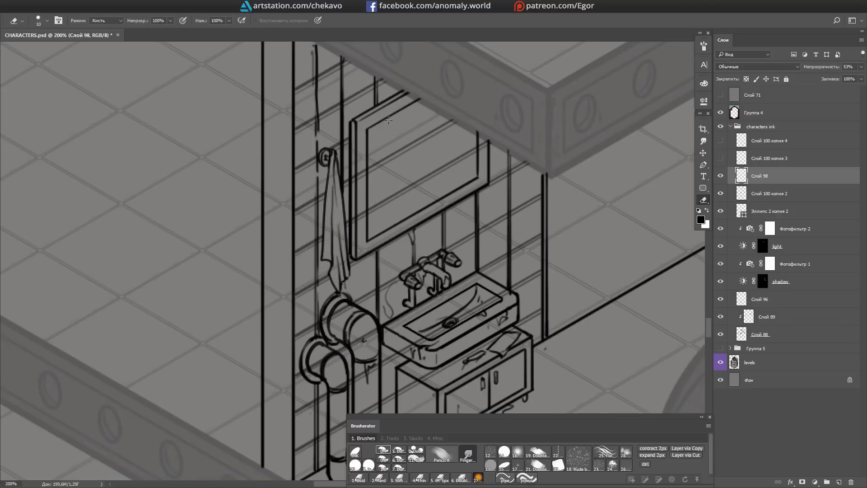
pyautogui.moveTo(469, 297); pyautogui.dragTo(444, 221)
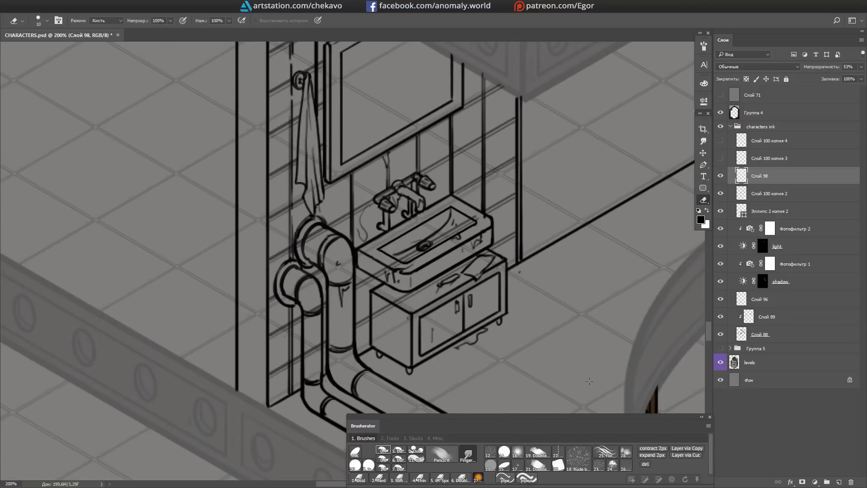
pyautogui.moveTo(379, 277); pyautogui.dragTo(355, 327)
pyautogui.moveTo(821, 66); pyautogui.dragTo(844, 68)
pyautogui.press('Delete')
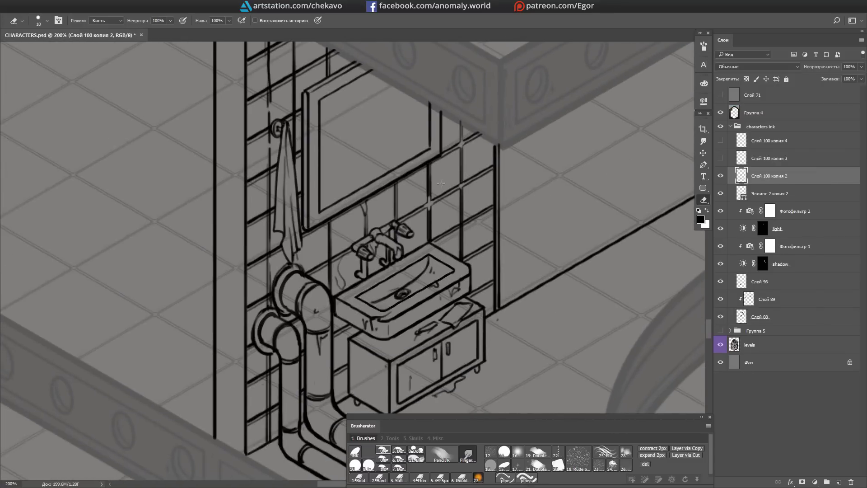
# Step: Set the eraser size to 4 and ink drips and cracks on the tiled wall
pyautogui.rightClick(474, 216)
pyautogui.scroll(5, 279, 397)
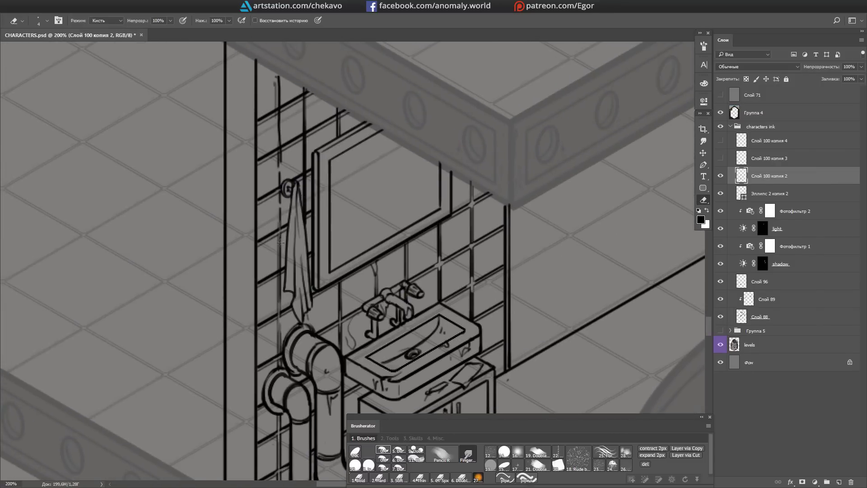
pyautogui.scroll(-3, 283, 160)
pyautogui.press('b')
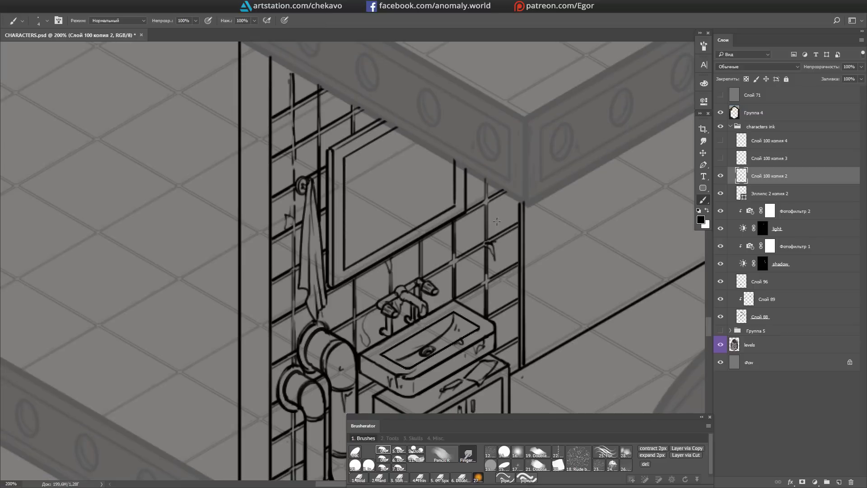
pyautogui.scroll(-3, 496, 280)
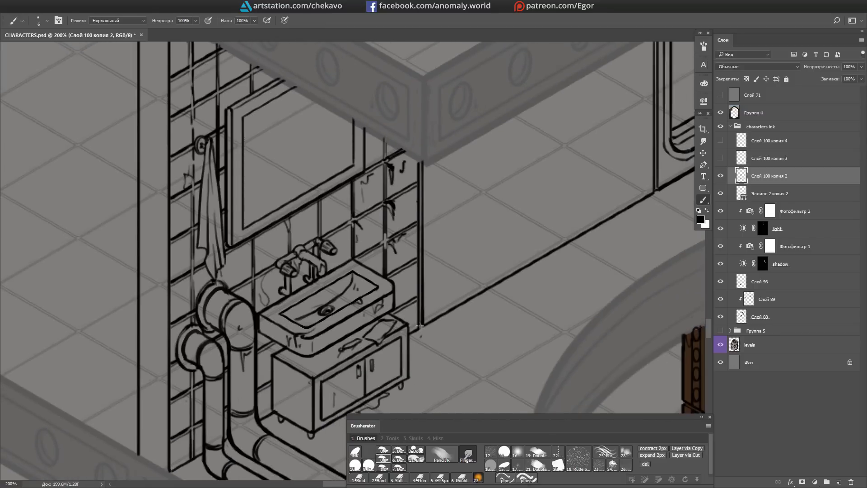
pyautogui.hscroll(-2, 495, 281)
pyautogui.press('e')
pyautogui.hscroll(-3, 587, 141)
pyautogui.press('b')
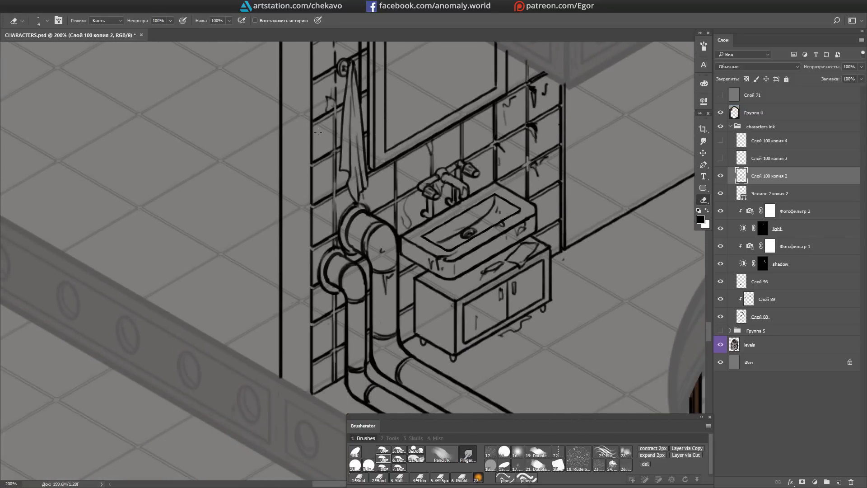
# Step: Ink a cup and a small jar beside the sink, erasing overlaps
pyautogui.scroll(5, 451, 181)
pyautogui.hscroll(2, 306, 127)
pyautogui.scroll(-6, 306, 128)
pyautogui.hscroll(-3, 306, 128)
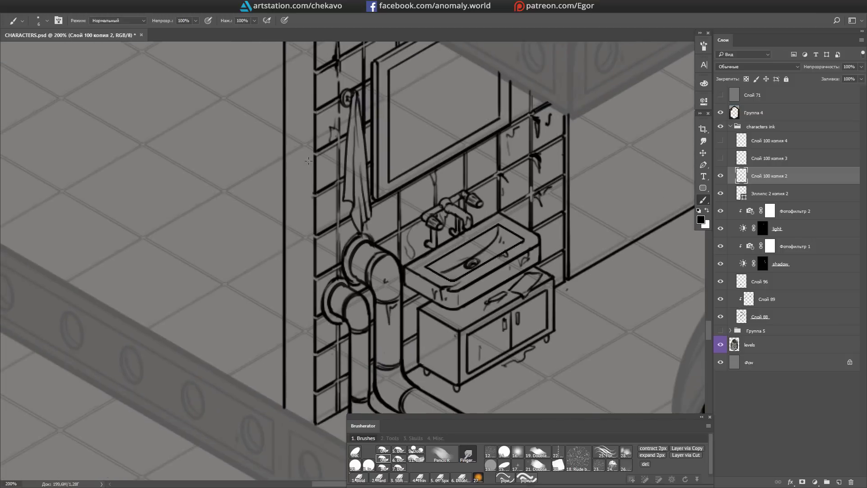
pyautogui.scroll(3, 332, 337)
pyautogui.hscroll(2, 332, 336)
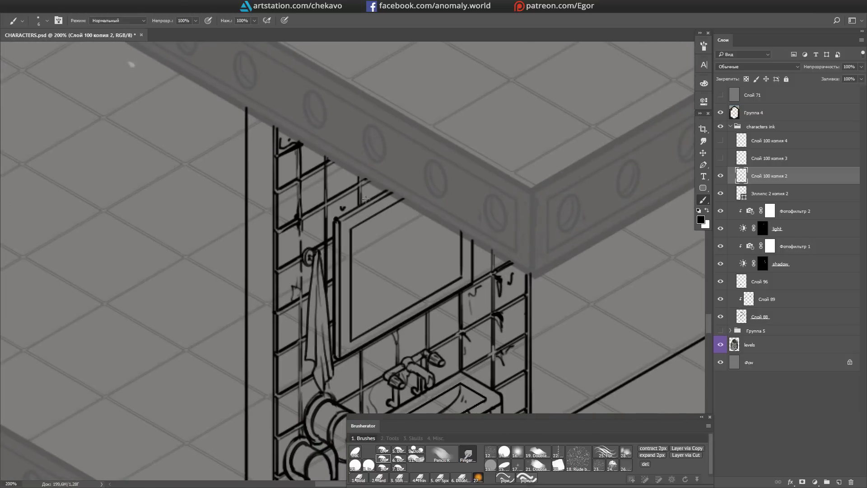
pyautogui.scroll(-2, 327, 303)
pyautogui.scroll(2, 393, 195)
pyautogui.press('e')
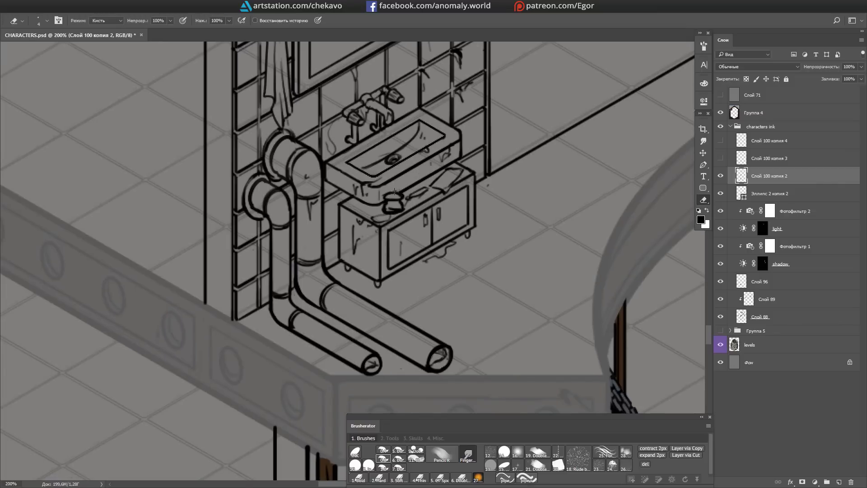
pyautogui.press('e')
pyautogui.scroll(3, 371, 202)
pyautogui.hscroll(2, 366, 163)
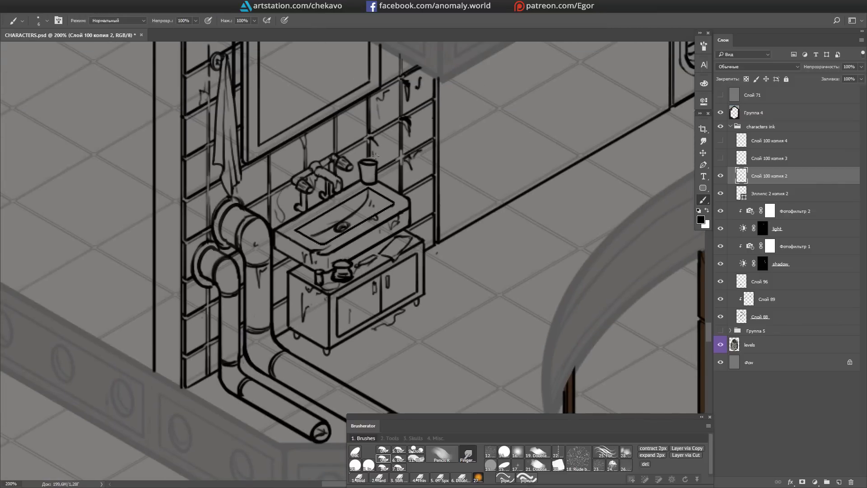
pyautogui.scroll(-6, 401, 156)
pyautogui.hscroll(5, 422, 256)
pyautogui.scroll(-4, 451, 242)
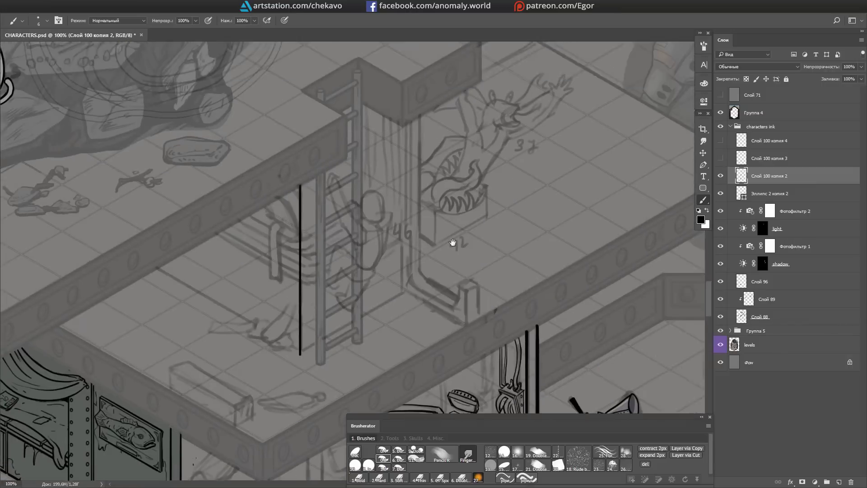
# Step: Lasso the inked pipe on the upper floor and move it into position
pyautogui.press('l')
pyautogui.moveTo(335, 168); pyautogui.dragTo(323, 157)
pyautogui.scroll(3, 324, 157)
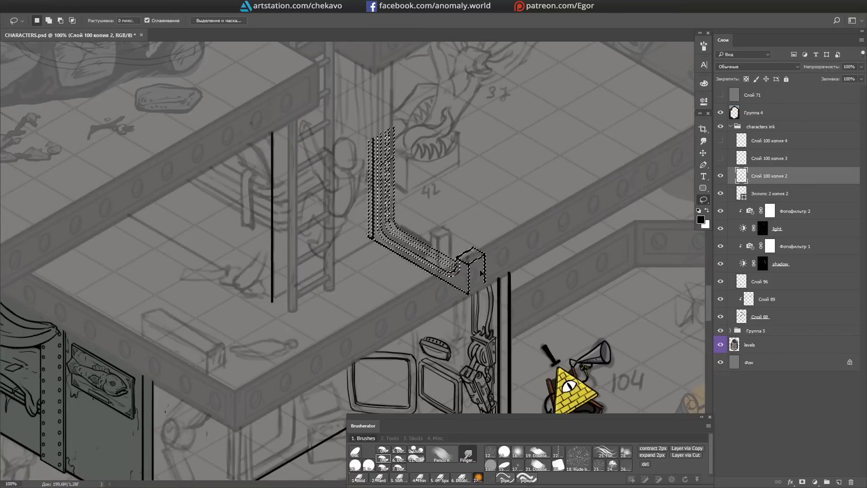
pyautogui.scroll(-5, 516, 133)
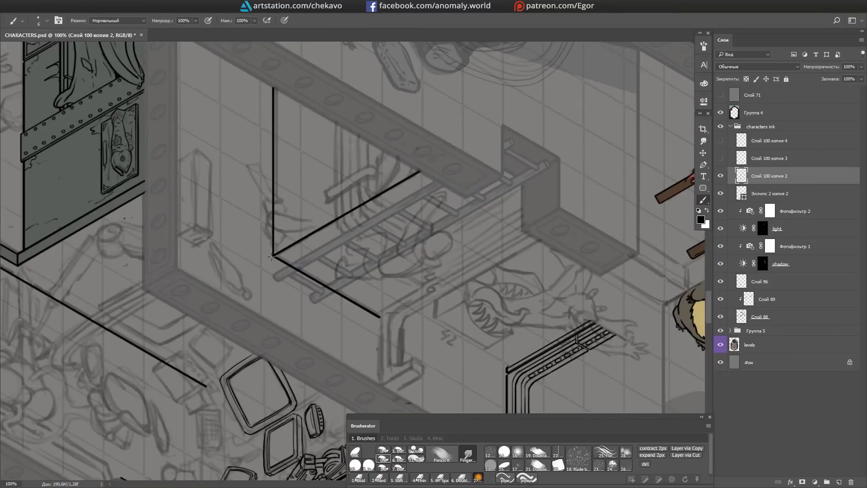
pyautogui.moveTo(478, 303)
pyautogui.mouseDown()
pyautogui.moveTo(487, 294)
pyautogui.moveTo(490, 316)
pyautogui.moveTo(562, 235)
pyautogui.moveTo(455, 297)
pyautogui.moveTo(404, 223)
pyautogui.mouseUp()
pyautogui.scroll(2, 489, 316)
pyautogui.scroll(-2, 562, 235)
pyautogui.scroll(2, 455, 296)
pyautogui.hotkey('ctrl', 'd')
# Step: Extend the pipe's edge straight down the wall
pyautogui.press('b')
pyautogui.scroll(8, 404, 223)
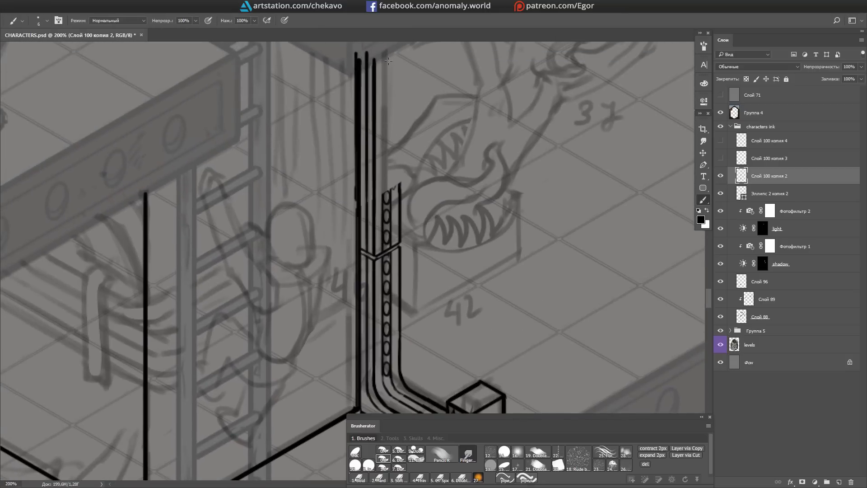
pyautogui.press('e')
pyautogui.moveTo(400, 43)
pyautogui.mouseDown()
pyautogui.moveTo(399, 190)
pyautogui.moveTo(390, 59)
pyautogui.mouseUp()
pyautogui.hotkey('ctrl', 'd')
pyautogui.press('b')
pyautogui.scroll(2, 391, 58)
pyautogui.scroll(-2, 457, 210)
pyautogui.scroll(-2, 457, 210)
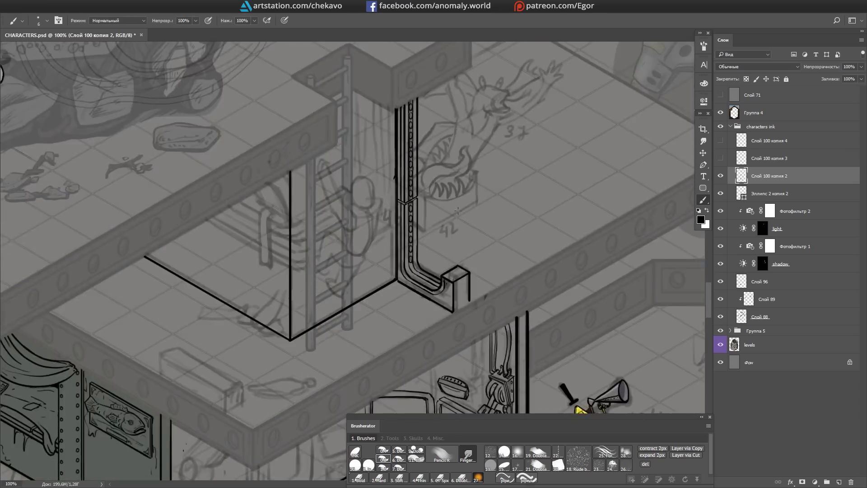
pyautogui.scroll(2, 458, 210)
# Step: Ink two diagonal lines from the upright to the pipe and erase the upright behind them
pyautogui.moveTo(289, 226); pyautogui.dragTo(396, 164)
pyautogui.moveTo(289, 274); pyautogui.dragTo(396, 215)
pyautogui.scroll(2, 343, 235)
pyautogui.press('e')
pyautogui.moveTo(289, 226); pyautogui.dragTo(290, 263)
pyautogui.scroll(-3, 318, 320)
pyautogui.scroll(3, 318, 320)
pyautogui.scroll(-3, 318, 320)
# Step: Ink four parallel vertical conduit lines down the wall
pyautogui.press('b')
pyautogui.moveTo(279, 59); pyautogui.dragTo(279, 254)
pyautogui.moveTo(295, 64); pyautogui.dragTo(296, 244)
pyautogui.moveTo(316, 66); pyautogui.dragTo(316, 235)
pyautogui.moveTo(324, 67); pyautogui.dragTo(324, 228)
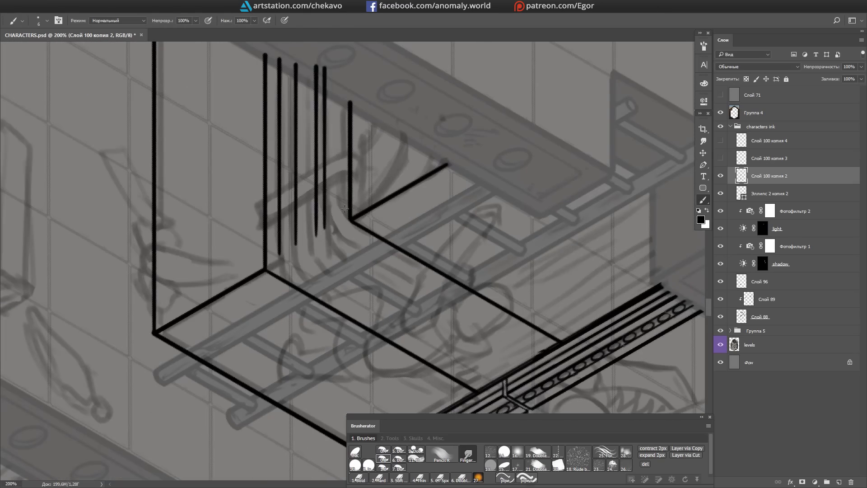
pyautogui.scroll(3, 344, 209)
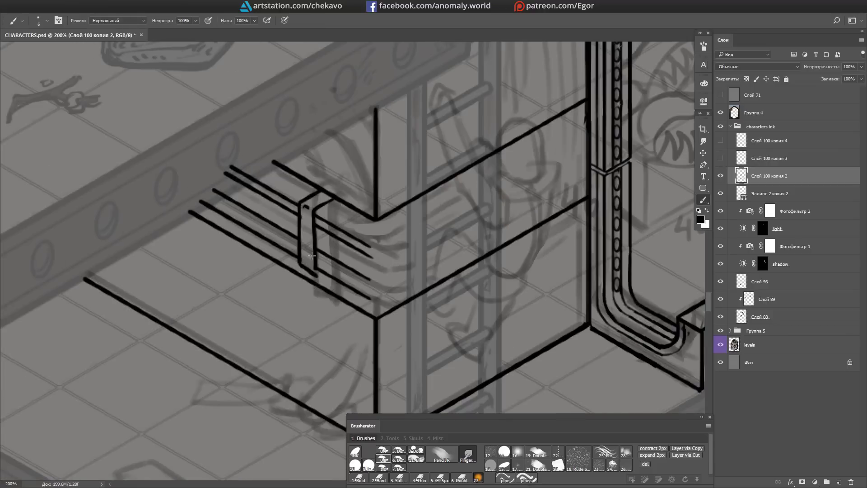
pyautogui.scroll(-1, 473, 170)
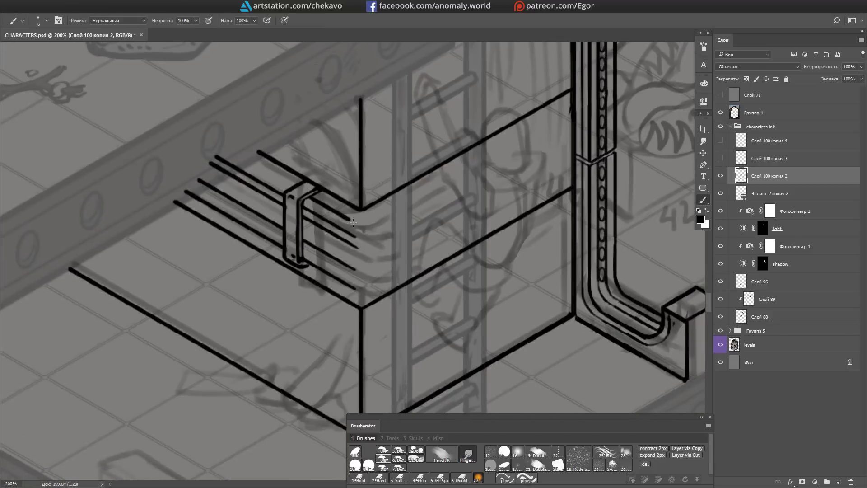
# Step: Shift the line ends right and ink more vertical pipe strokes toward the corner
pyautogui.moveTo(323, 280); pyautogui.dragTo(388, 271)
pyautogui.scroll(-3, 388, 270)
pyautogui.press('b')
pyautogui.moveTo(384, 238); pyautogui.dragTo(384, 382)
pyautogui.moveTo(366, 138); pyautogui.dragTo(366, 347)
pyautogui.moveTo(345, 150); pyautogui.dragTo(346, 329)
pyautogui.moveTo(337, 123); pyautogui.dragTo(337, 318)
pyautogui.scroll(3, 497, 144)
pyautogui.scroll(-3, 496, 144)
pyautogui.hscroll(-3, 496, 144)
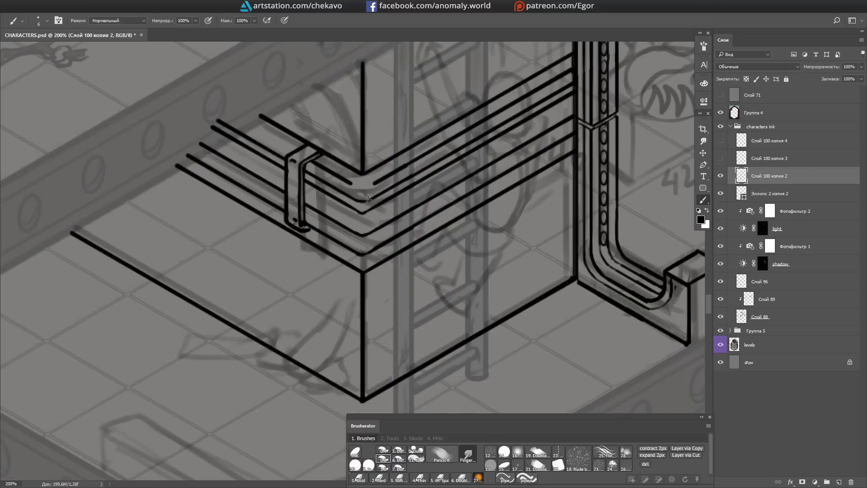
# Step: Ink three vertical pipe strokes along the box corner
pyautogui.press('b')
pyautogui.scroll(2, 302, 297)
pyautogui.hscroll(1, 302, 297)
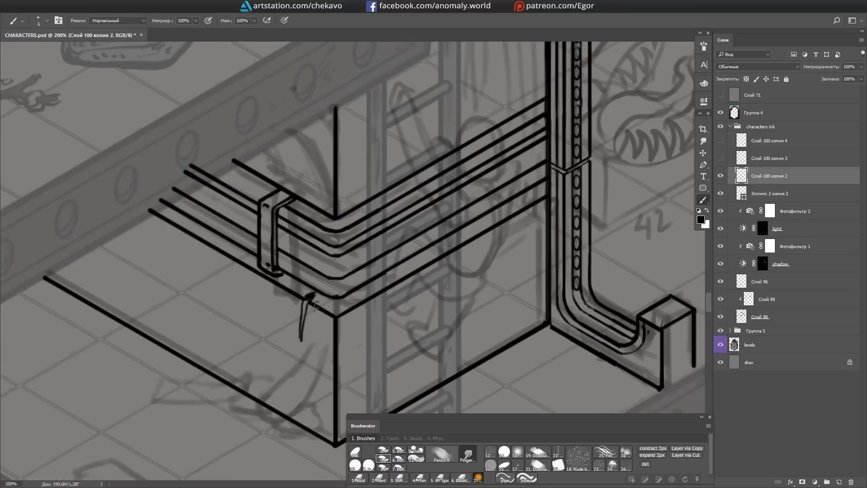
pyautogui.hscroll(-3, 312, 296)
pyautogui.scroll(-2, 313, 295)
pyautogui.moveTo(335, 106); pyautogui.dragTo(335, 311)
pyautogui.moveTo(326, 118); pyautogui.dragTo(326, 296)
pyautogui.moveTo(312, 126); pyautogui.dragTo(312, 264)
pyautogui.scroll(-1, 312, 248)
pyautogui.hscroll(-1, 312, 248)
pyautogui.scroll(-3, 311, 249)
# Step: Draw two L-shaped pipes with a rounded bend and a long vertical drop pipe
pyautogui.moveTo(372, 101); pyautogui.dragTo(373, 237)
pyautogui.moveTo(382, 107); pyautogui.dragTo(384, 238)
pyautogui.hscroll(-1, 374, 226)
pyautogui.scroll(-1, 374, 226)
pyautogui.press('b')
pyautogui.moveTo(368, 64); pyautogui.dragTo(368, 271)
pyautogui.moveTo(377, 75); pyautogui.dragTo(383, 271)
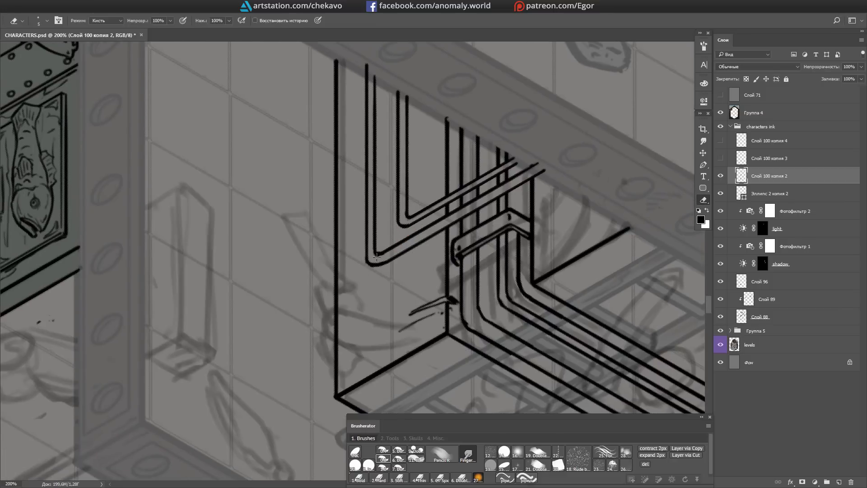
pyautogui.scroll(1, 397, 235)
pyautogui.scroll(-5, 450, 169)
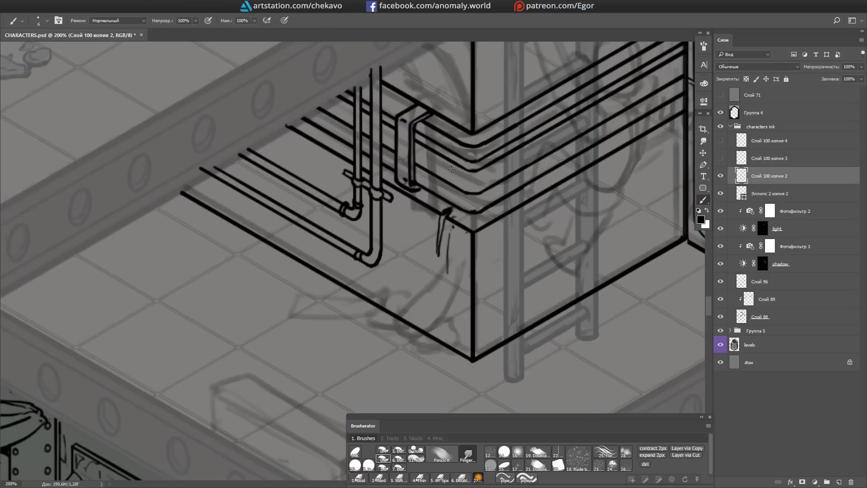
# Step: Ink a small drip on the box face
pyautogui.scroll(1, 353, 182)
pyautogui.hscroll(2, 384, 225)
pyautogui.scroll(2, 384, 225)
pyautogui.moveTo(400, 276); pyautogui.dragTo(404, 264)
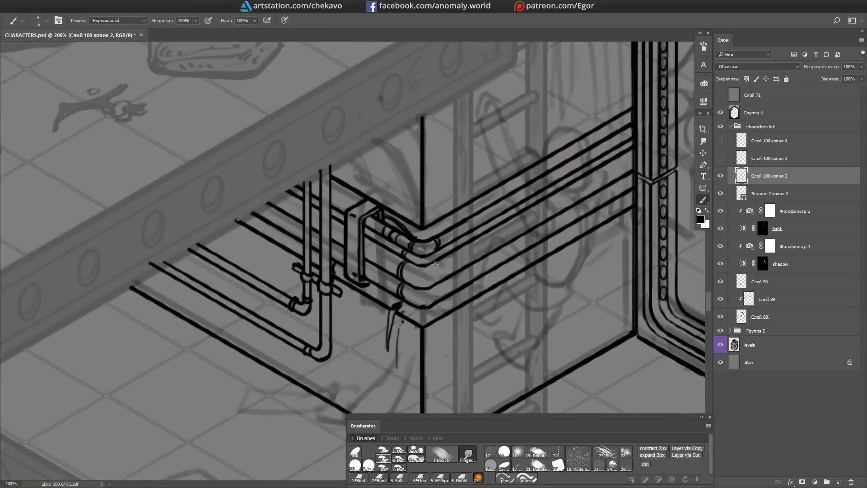
pyautogui.scroll(-5, 434, 300)
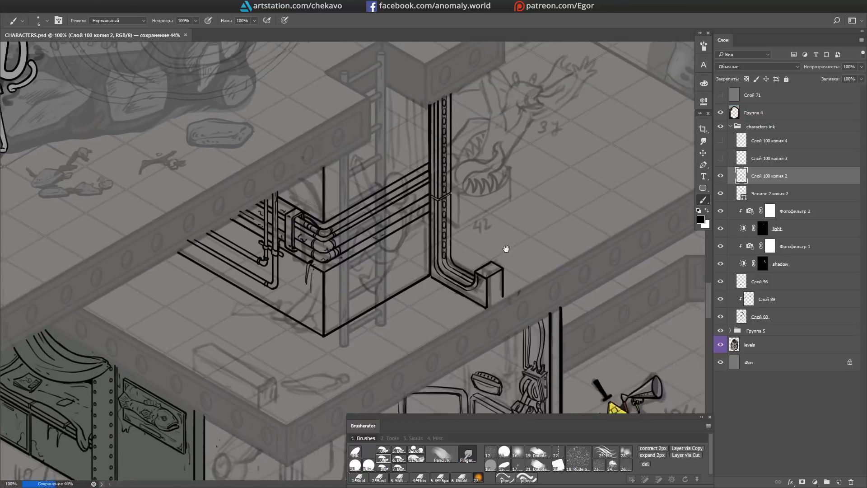
pyautogui.moveTo(677, 198); pyautogui.dragTo(542, 316)
pyautogui.scroll(5, 542, 316)
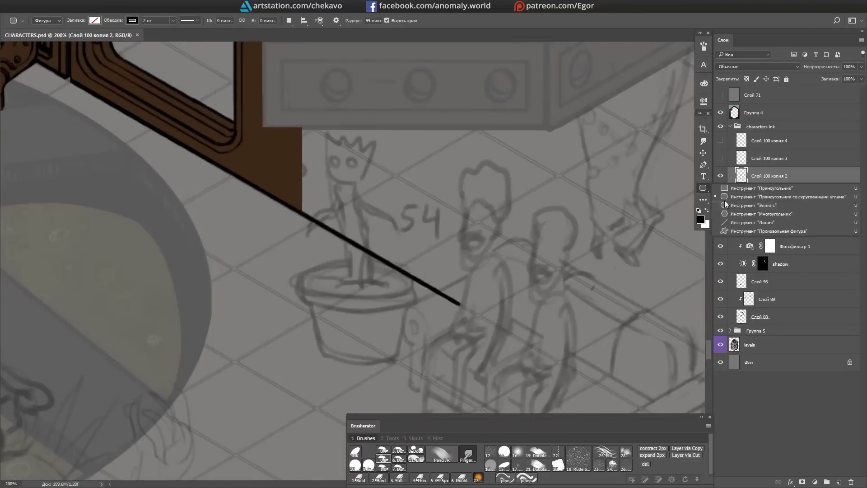
# Step: Draw an ellipse for the pot rim, trim its inner arc and duplicate it for the inner rim
pyautogui.press('u')
pyautogui.moveTo(339, 287); pyautogui.dragTo(454, 343)
pyautogui.moveTo(397, 316)
pyautogui.mouseDown()
pyautogui.moveTo(354, 282)
pyautogui.moveTo(357, 341)
pyautogui.mouseUp()
pyautogui.rightClick(761, 182)
pyautogui.press('Escape')
pyautogui.press('e')
pyautogui.moveTo(416, 259); pyautogui.dragTo(312, 261)
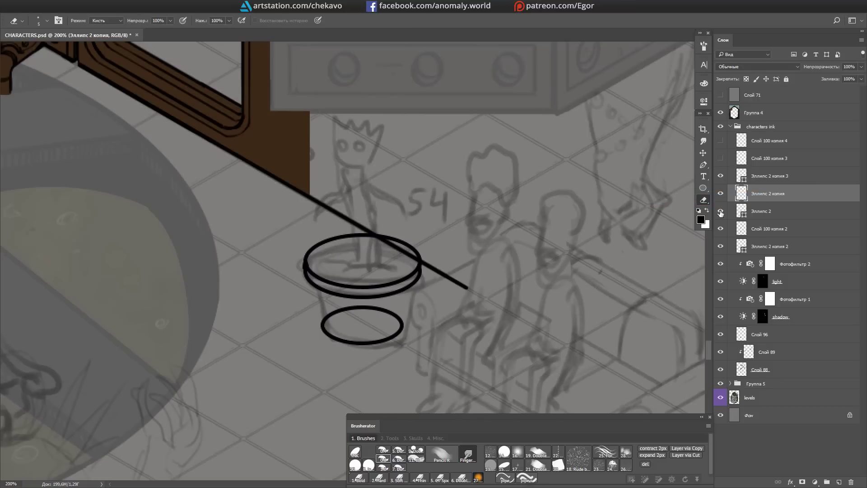
pyautogui.hotkey('ctrl', 'j')
# Step: Ink the tree character's right and left arms, a trunk stroke and the pot's side
pyautogui.press('b')
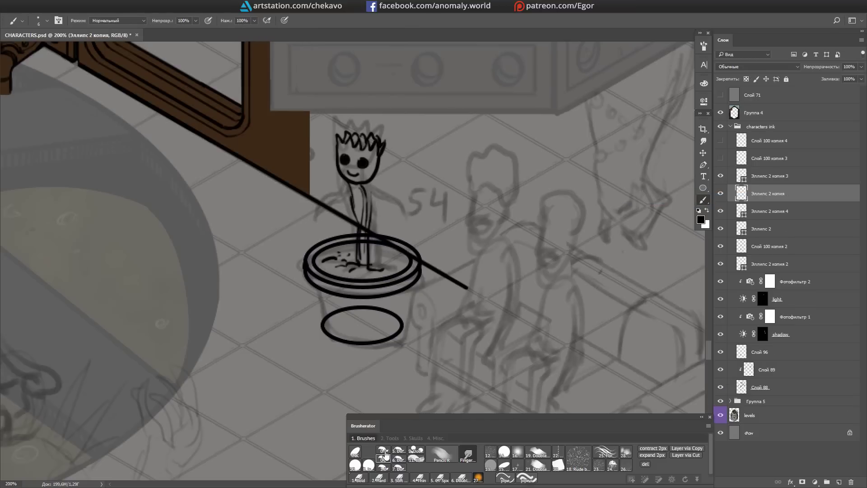
pyautogui.moveTo(374, 189); pyautogui.dragTo(420, 237)
pyautogui.moveTo(347, 186); pyautogui.dragTo(314, 229)
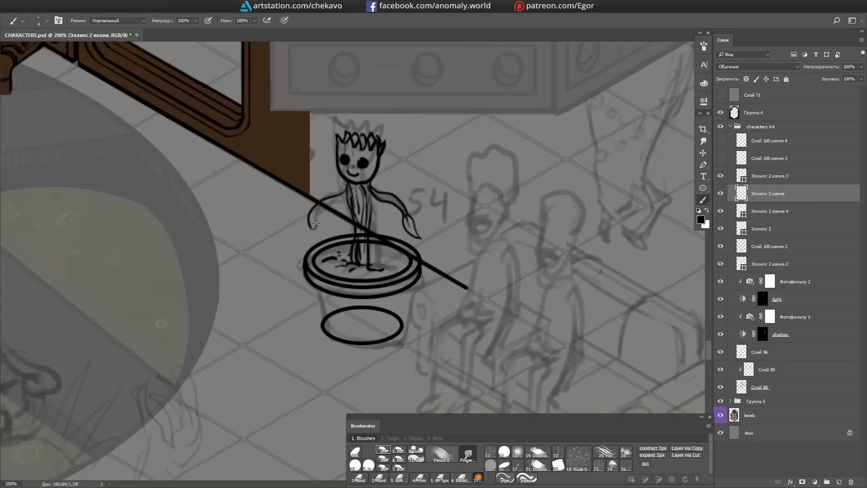
pyautogui.moveTo(371, 185); pyautogui.dragTo(367, 204)
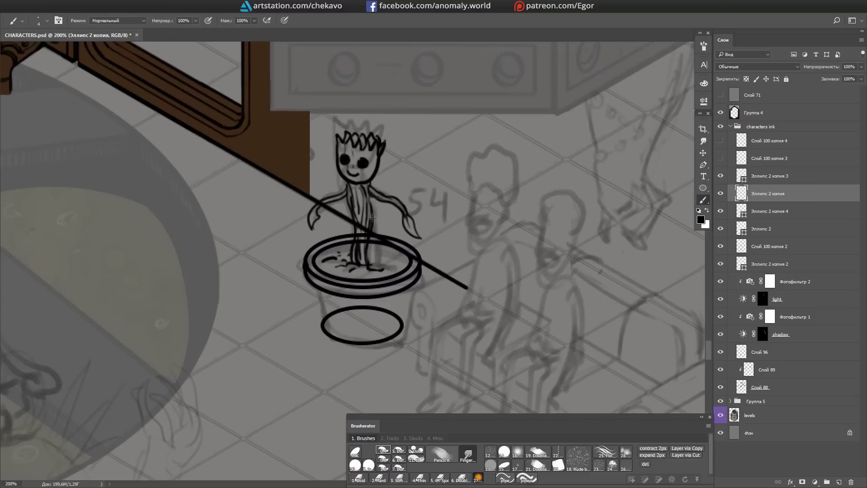
pyautogui.scroll(-1, 470, 155)
pyautogui.moveTo(328, 309); pyautogui.dragTo(319, 268)
# Step: Select the four pot ink layers and merge them into one with Ctrl+E
pyautogui.click(772, 177)
pyautogui.press('e')
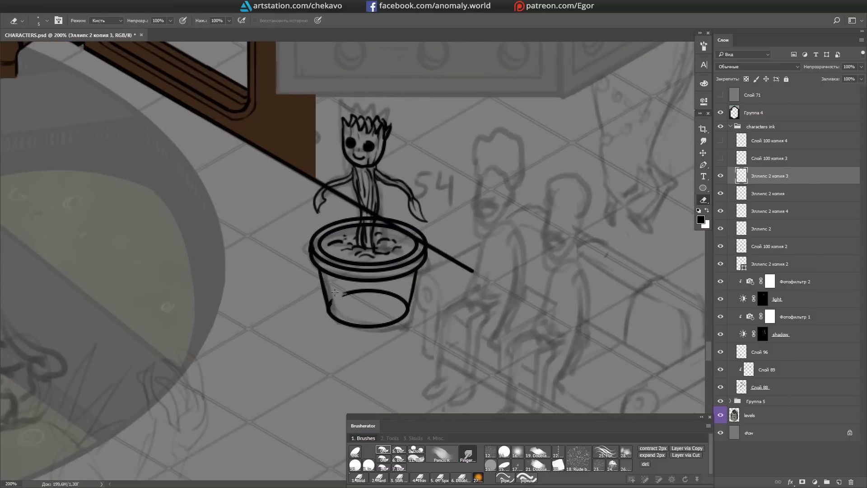
pyautogui.keyDown('shift'); pyautogui.click(769, 246); pyautogui.keyUp('shift')
pyautogui.hotkey('ctrl', 'e')
pyautogui.press('b')
pyautogui.scroll(1, 388, 132)
pyautogui.scroll(-2, 388, 132)
pyautogui.hscroll(4, 507, 277)
pyautogui.scroll(-4, 481, 193)
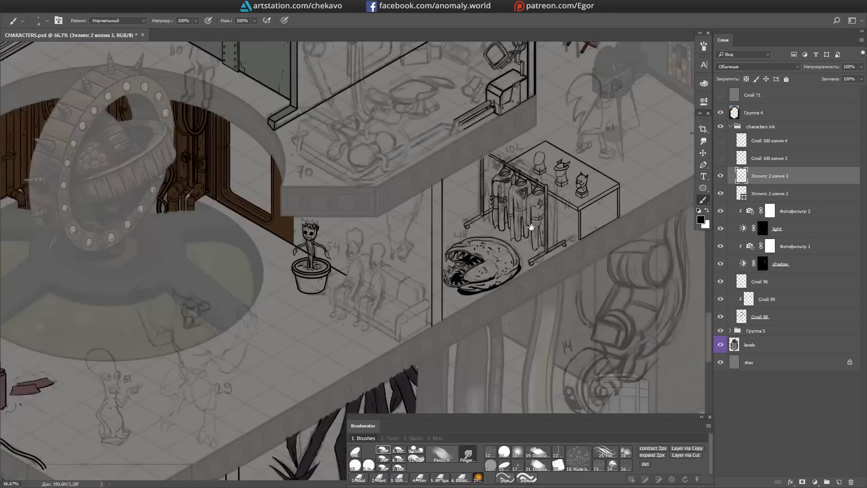
# Step: On a new layer, ink the left half of the sofa: bottom line, armrest and seat, trimming overshoots
pyautogui.hotkey('ctrl', 'shift', 'alt', 'n')
pyautogui.scroll(3, 480, 193)
pyautogui.scroll(-1, 497, 194)
pyautogui.moveTo(544, 315); pyautogui.dragTo(248, 315)
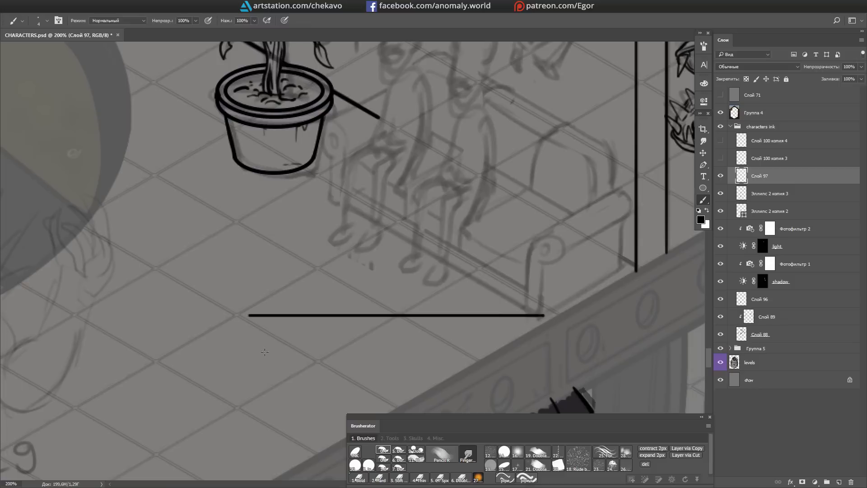
pyautogui.moveTo(272, 235)
pyautogui.mouseDown()
pyautogui.moveTo(234, 228)
pyautogui.moveTo(247, 314)
pyautogui.moveTo(244, 231)
pyautogui.moveTo(238, 240)
pyautogui.mouseUp()
pyautogui.press('e')
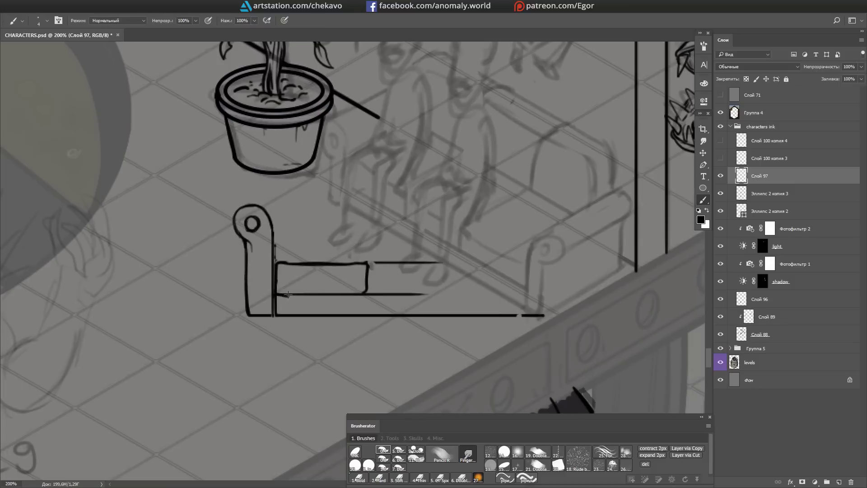
pyautogui.hscroll(1, 422, 333)
pyautogui.press('b')
pyautogui.moveTo(350, 261); pyautogui.dragTo(352, 291)
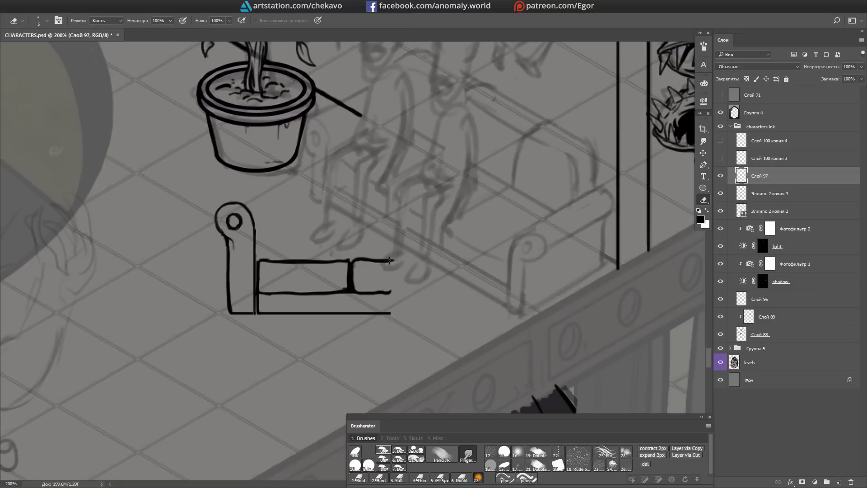
# Step: Copy and flip the sofa half onto the right side, closing the bottom-line gap and aligning cushion dividers
pyautogui.press('l')
pyautogui.moveTo(397, 194); pyautogui.dragTo(398, 320)
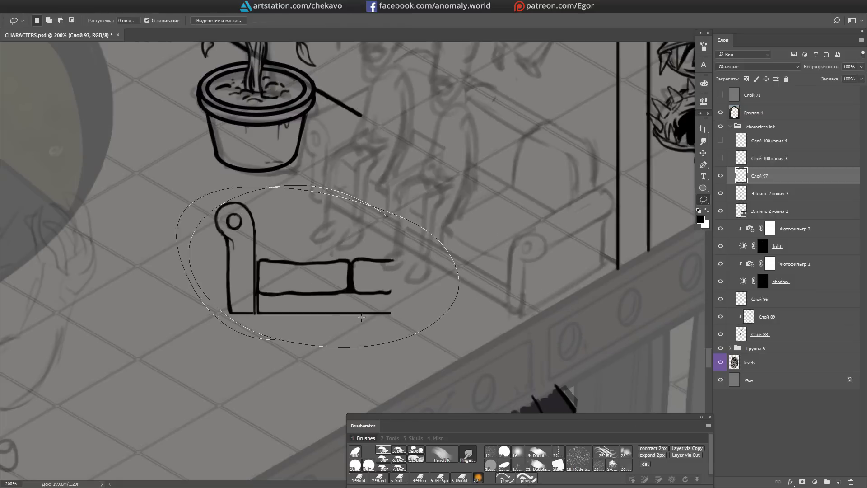
pyautogui.hotkey('ctrl', 'j')
pyautogui.hotkey('ctrl', 't')
pyautogui.moveTo(215, 257); pyautogui.dragTo(575, 257)
pyautogui.press('Return')
pyautogui.moveTo(387, 312); pyautogui.dragTo(400, 312)
pyautogui.press('m')
pyautogui.moveTo(470, 277); pyautogui.dragTo(501, 296)
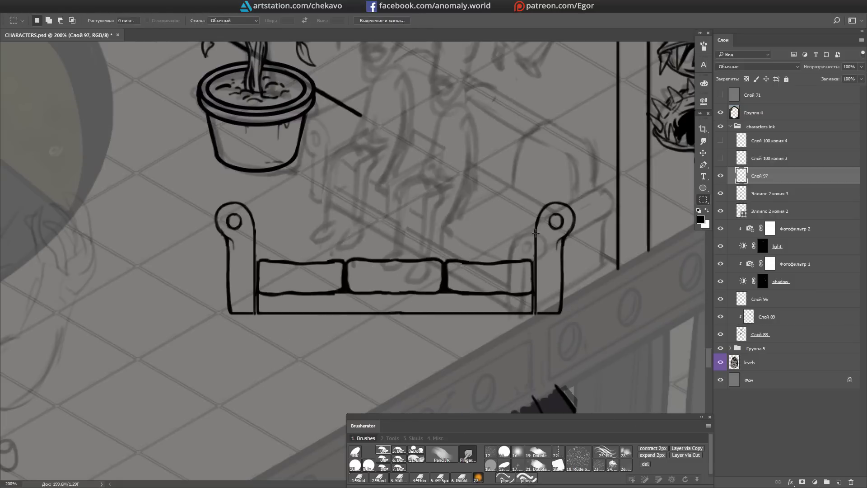
pyautogui.press('b')
pyautogui.scroll(1, 497, 312)
pyautogui.hscroll(2, 498, 311)
# Step: Skew the whole sofa drawing into isometric perspective with Free Transform
pyautogui.press('m')
pyautogui.moveTo(126, 184); pyautogui.dragTo(591, 354)
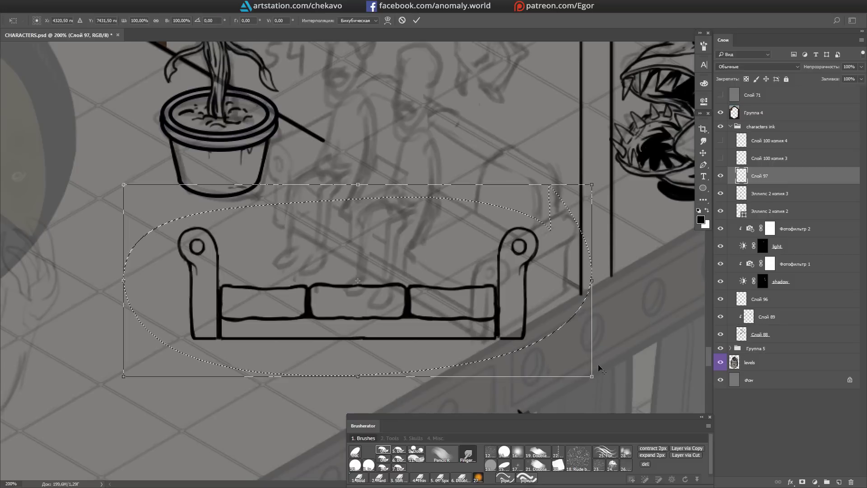
pyautogui.hotkey('ctrl', 't')
pyautogui.moveTo(184, 290); pyautogui.dragTo(258, 164)
pyautogui.press('Return')
pyautogui.press('r')
pyautogui.moveTo(519, 406)
pyautogui.mouseDown()
pyautogui.moveTo(406, 253)
pyautogui.moveTo(455, 215)
pyautogui.mouseUp()
# Step: Ink the sofa's back panel lines over the skewed drawing
pyautogui.press('b')
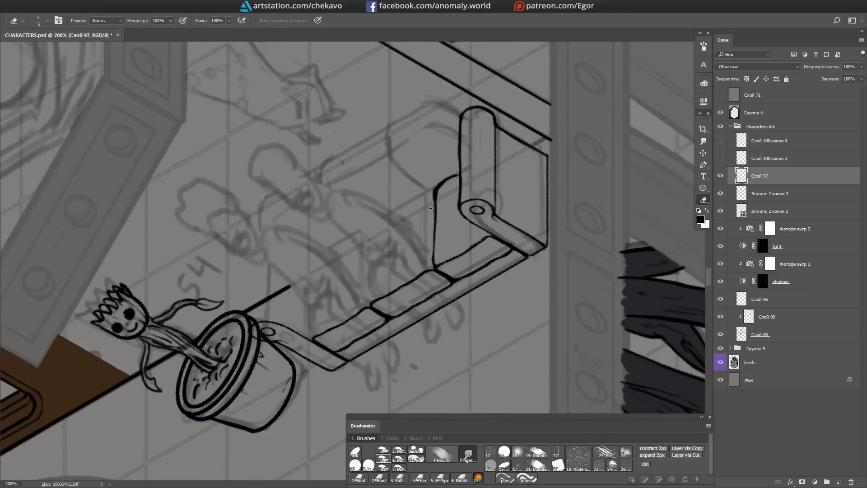
pyautogui.press('r')
pyautogui.moveTo(432, 208)
pyautogui.mouseDown()
pyautogui.moveTo(348, 248)
pyautogui.moveTo(434, 188)
pyautogui.mouseUp()
pyautogui.press('b')
pyautogui.moveTo(313, 261); pyautogui.dragTo(311, 338)
pyautogui.moveTo(369, 276); pyautogui.dragTo(370, 305)
pyautogui.press('r')
pyautogui.moveTo(372, 236); pyautogui.dragTo(434, 243)
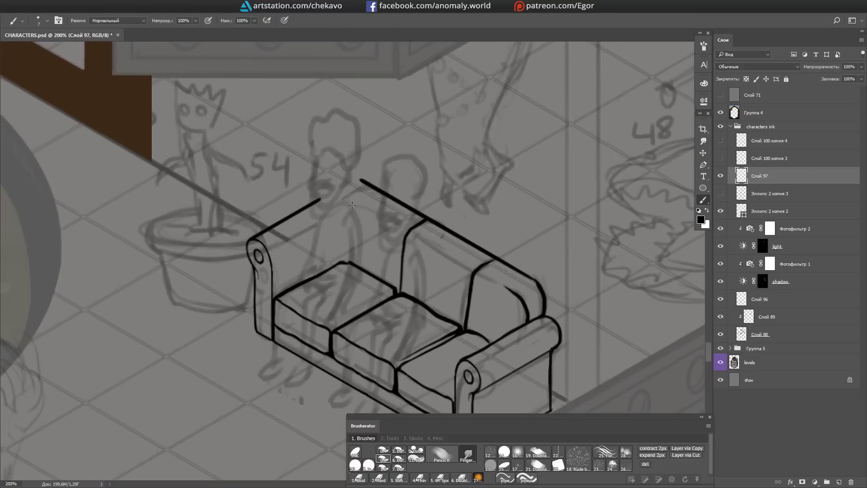
# Step: Redraw the back cushions, add an arm diagonal, trim the top overshoot and detail the right arm
pyautogui.moveTo(366, 180); pyautogui.dragTo(346, 262)
pyautogui.press('r')
pyautogui.moveTo(384, 235)
pyautogui.mouseDown()
pyautogui.moveTo(406, 217)
pyautogui.moveTo(433, 240)
pyautogui.moveTo(397, 253)
pyautogui.mouseUp()
pyautogui.moveTo(246, 183); pyautogui.dragTo(201, 212)
pyautogui.moveTo(276, 147); pyautogui.dragTo(299, 160)
pyautogui.moveTo(289, 162); pyautogui.dragTo(349, 199)
pyautogui.press('b')
pyautogui.moveTo(458, 204)
pyautogui.mouseDown()
pyautogui.moveTo(570, 142)
pyautogui.moveTo(488, 155)
pyautogui.moveTo(516, 158)
pyautogui.mouseUp()
# Step: Select the right armrest and slide it inward to shorten the sofa
pyautogui.press('l')
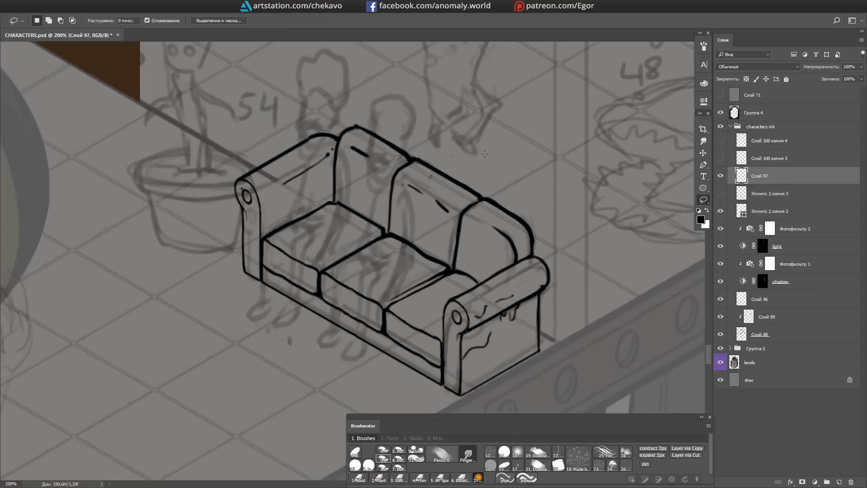
pyautogui.press('Escape')
pyautogui.moveTo(387, 320); pyautogui.dragTo(390, 318)
pyautogui.press('e')
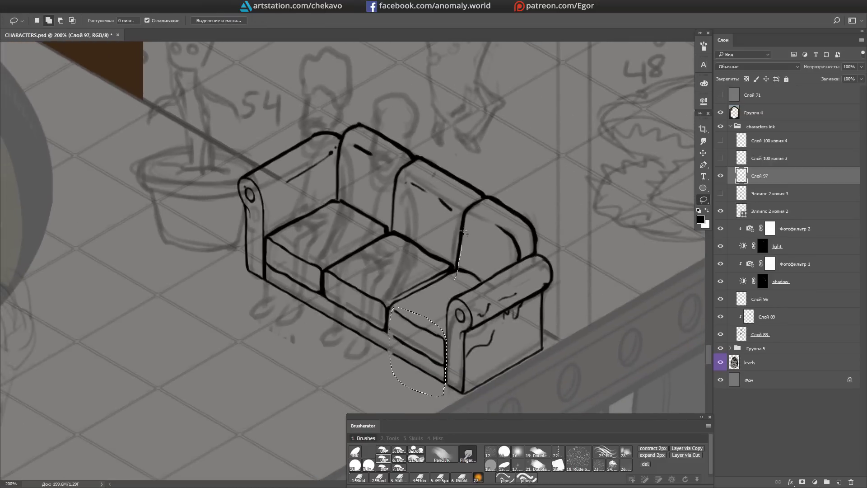
pyautogui.moveTo(549, 353); pyautogui.dragTo(489, 319)
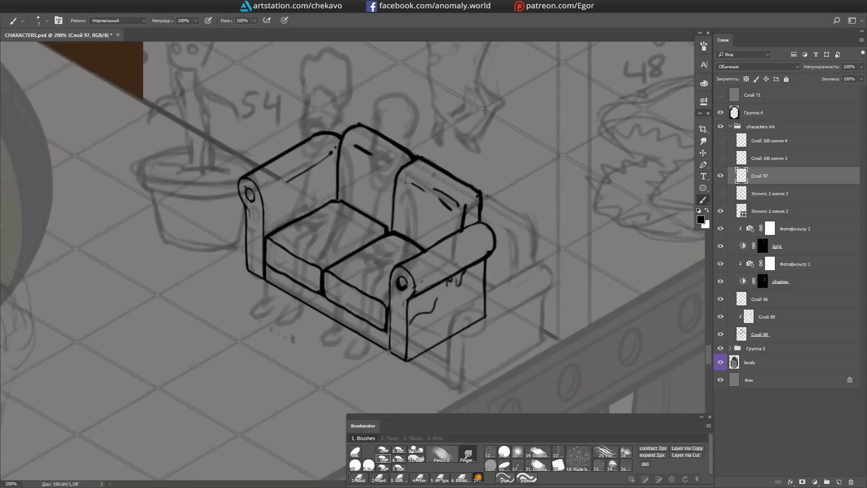
# Step: Review the finished sofa at different zoom levels and save the document
pyautogui.scroll(3, 473, 302)
pyautogui.hotkey('ctrl', '-')
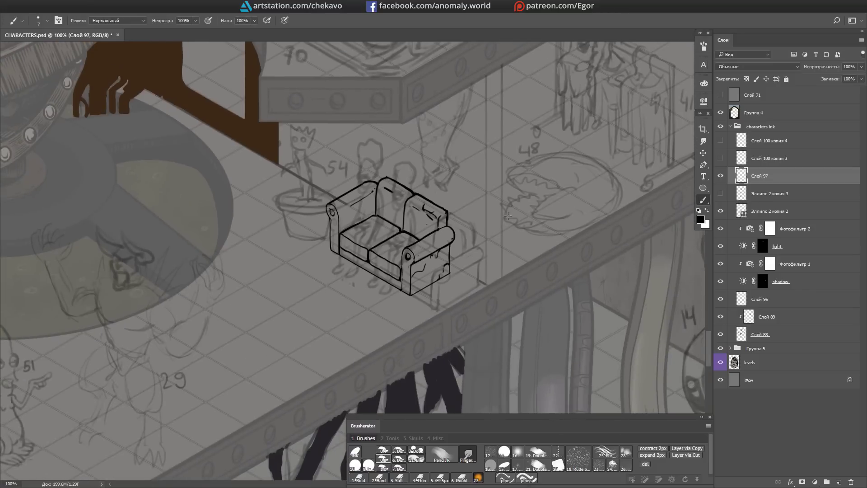
pyautogui.press('l')
pyautogui.hotkey('ctrl', '+')
pyautogui.moveTo(454, 241); pyautogui.dragTo(347, 108)
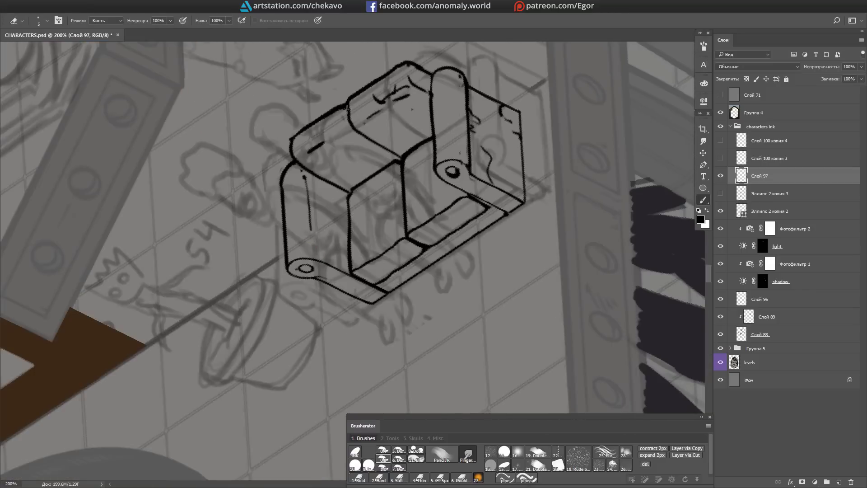
pyautogui.press('Escape')
pyautogui.hotkey('ctrl', '-')
pyautogui.hotkey('ctrl', '+')
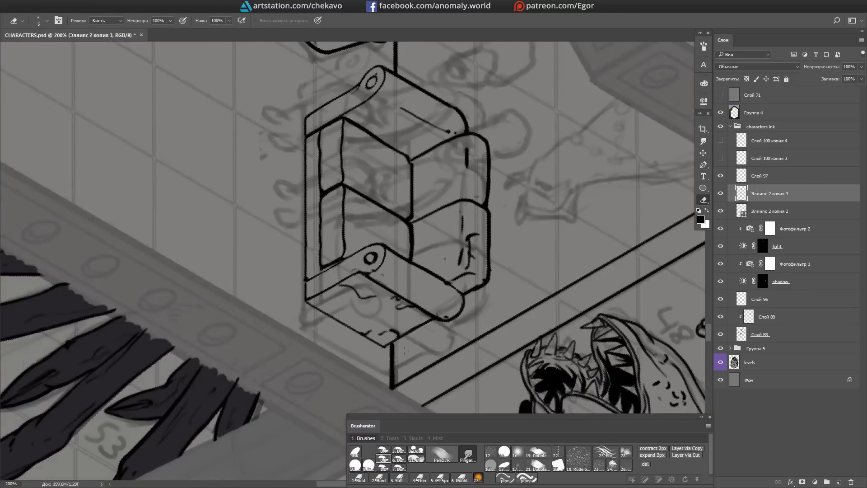
pyautogui.hotkey('ctrl', '-')
pyautogui.hotkey('ctrl', '-')
pyautogui.hotkey('alt', '[')
pyautogui.hotkey('ctrl', 's')
# Step: Ink a rectangular beam panel along the floor edge and paint the cable pink on layer Слой 96
pyautogui.moveTo(439, 292); pyautogui.dragTo(551, 122)
pyautogui.hotkey('ctrl', '+')
pyautogui.hotkey('ctrl', '+')
pyautogui.moveTo(165, 289)
pyautogui.mouseDown()
pyautogui.moveTo(232, 228)
pyautogui.moveTo(668, 312)
pyautogui.mouseUp()
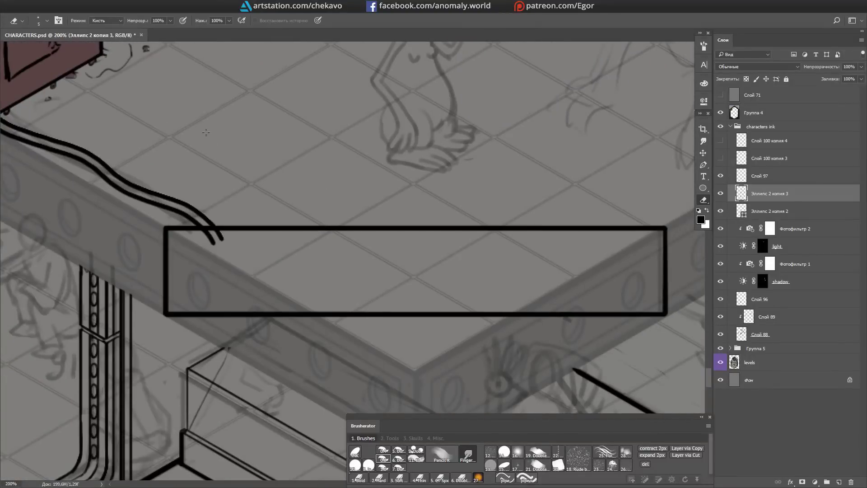
pyautogui.moveTo(206, 238); pyautogui.dragTo(320, 269)
pyautogui.keyDown('ctrl'); pyautogui.click(320, 270); pyautogui.keyUp('ctrl')
pyautogui.press('b')
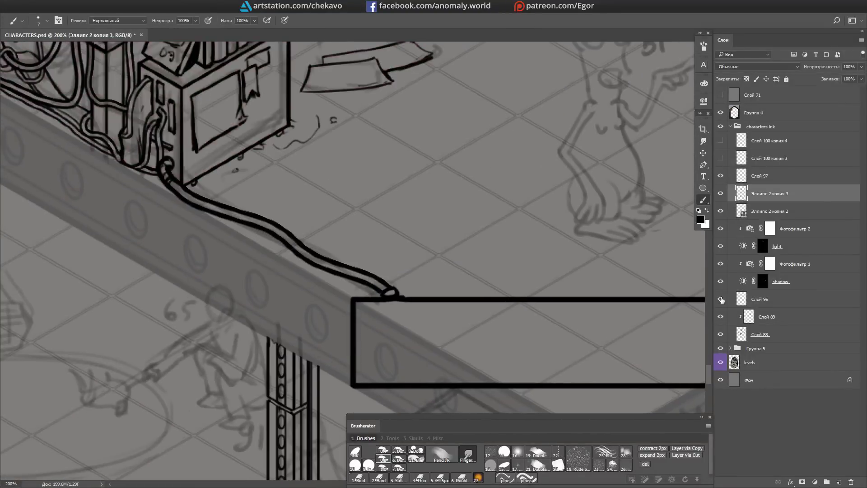
pyautogui.moveTo(95, 142); pyautogui.dragTo(169, 180)
pyautogui.moveTo(169, 181); pyautogui.dragTo(258, 221)
# Step: Merge the sofa layer into the layer below and select the Эллипс 2 копия 3 layer
pyautogui.hotkey('ctrl', '-')
pyautogui.hotkey('ctrl', '-')
pyautogui.hotkey('ctrl', '-')
pyautogui.hotkey('ctrl', '-')
pyautogui.click(726, 175)
pyautogui.hotkey('ctrl', 'e')
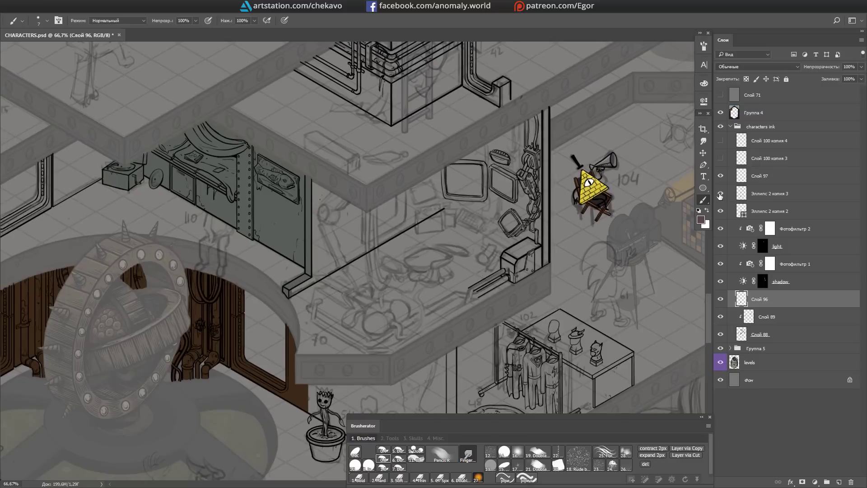
# Step: Ink the line under the monitors, a small screen, and the console box's sides and top edge
pyautogui.scroll(6, 558, 301)
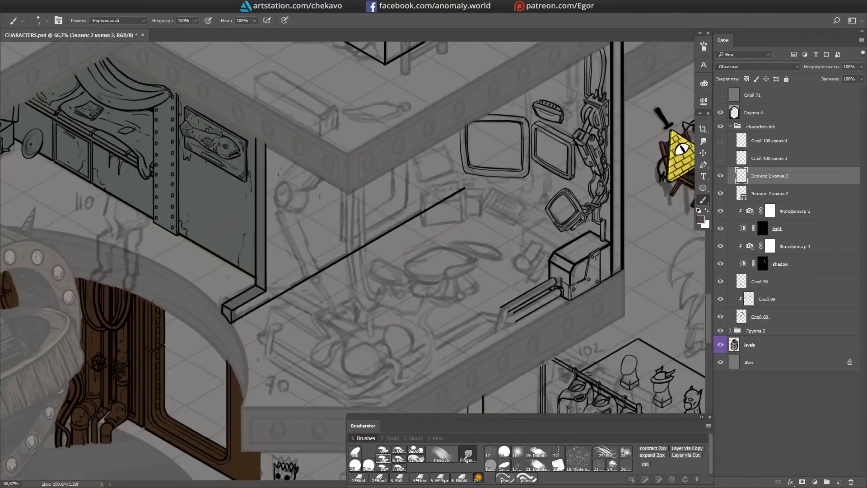
pyautogui.press('Tab')
pyautogui.moveTo(558, 301); pyautogui.dragTo(351, 291)
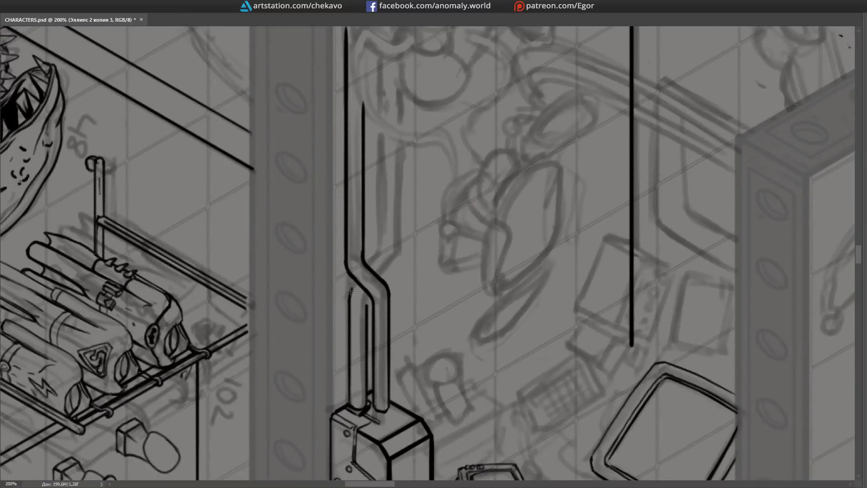
pyautogui.moveTo(379, 246); pyautogui.dragTo(378, 301)
pyautogui.moveTo(343, 136)
pyautogui.mouseDown()
pyautogui.moveTo(443, 340)
pyautogui.moveTo(416, 138)
pyautogui.moveTo(511, 157)
pyautogui.mouseUp()
pyautogui.moveTo(340, 208); pyautogui.dragTo(278, 229)
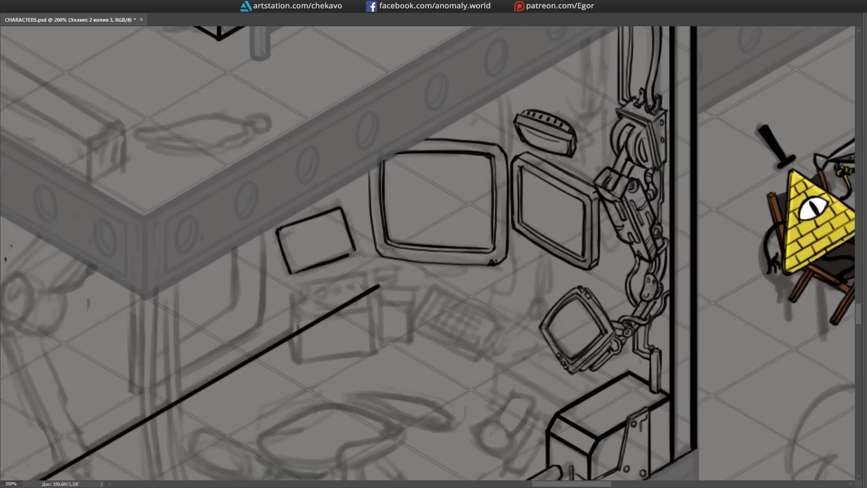
pyautogui.moveTo(285, 280); pyautogui.dragTo(325, 267)
pyautogui.moveTo(433, 253)
pyautogui.mouseDown()
pyautogui.moveTo(596, 121)
pyautogui.moveTo(427, 204)
pyautogui.mouseUp()
pyautogui.moveTo(428, 204); pyautogui.dragTo(415, 286)
pyautogui.moveTo(435, 189)
pyautogui.mouseDown()
pyautogui.moveTo(449, 184)
pyautogui.moveTo(338, 239)
pyautogui.mouseUp()
pyautogui.moveTo(338, 239); pyautogui.dragTo(342, 281)
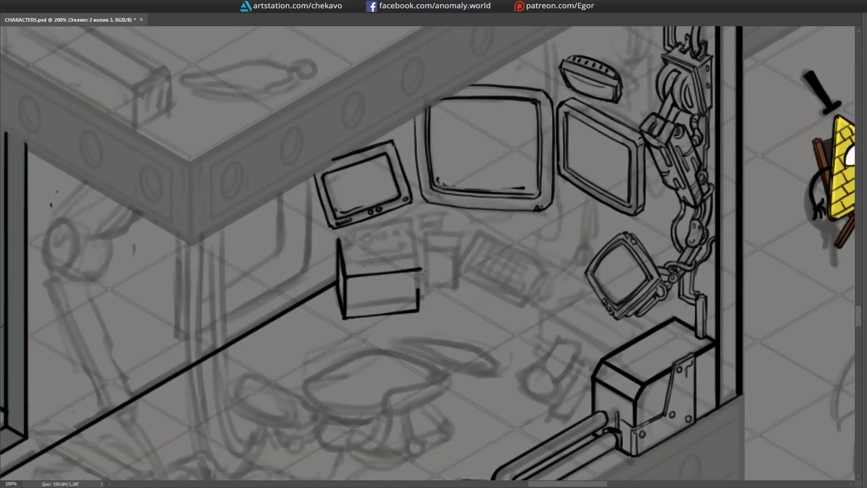
pyautogui.moveTo(410, 234)
pyautogui.mouseDown()
pyautogui.moveTo(406, 248)
pyautogui.moveTo(389, 173)
pyautogui.mouseUp()
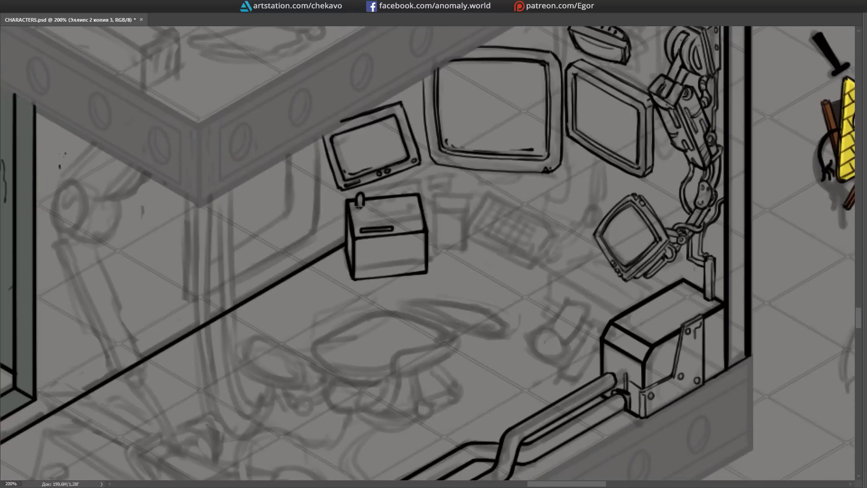
# Step: Draw a cable from the small monitor to the box, a line below the big monitor, and the keyboard
pyautogui.moveTo(425, 151)
pyautogui.mouseDown()
pyautogui.moveTo(391, 276)
pyautogui.moveTo(422, 271)
pyautogui.mouseUp()
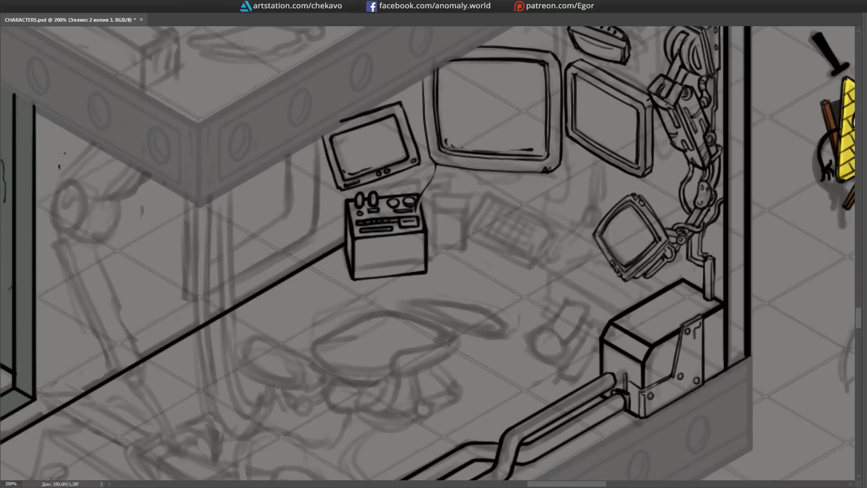
pyautogui.moveTo(426, 185)
pyautogui.mouseDown()
pyautogui.moveTo(408, 205)
pyautogui.moveTo(307, 229)
pyautogui.mouseUp()
pyautogui.moveTo(397, 212)
pyautogui.mouseDown()
pyautogui.moveTo(434, 271)
pyautogui.moveTo(407, 253)
pyautogui.mouseUp()
pyautogui.moveTo(338, 300)
pyautogui.mouseDown()
pyautogui.moveTo(357, 267)
pyautogui.moveTo(388, 253)
pyautogui.mouseUp()
pyautogui.moveTo(343, 279); pyautogui.dragTo(348, 208)
pyautogui.moveTo(397, 212); pyautogui.dragTo(414, 235)
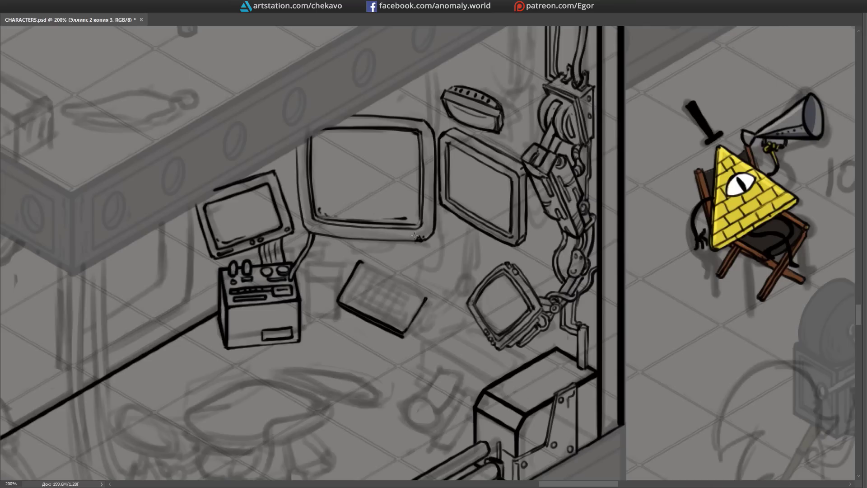
pyautogui.moveTo(421, 301)
pyautogui.mouseDown()
pyautogui.moveTo(457, 219)
pyautogui.moveTo(428, 257)
pyautogui.moveTo(437, 240)
pyautogui.moveTo(561, 149)
pyautogui.moveTo(387, 321)
pyautogui.mouseUp()
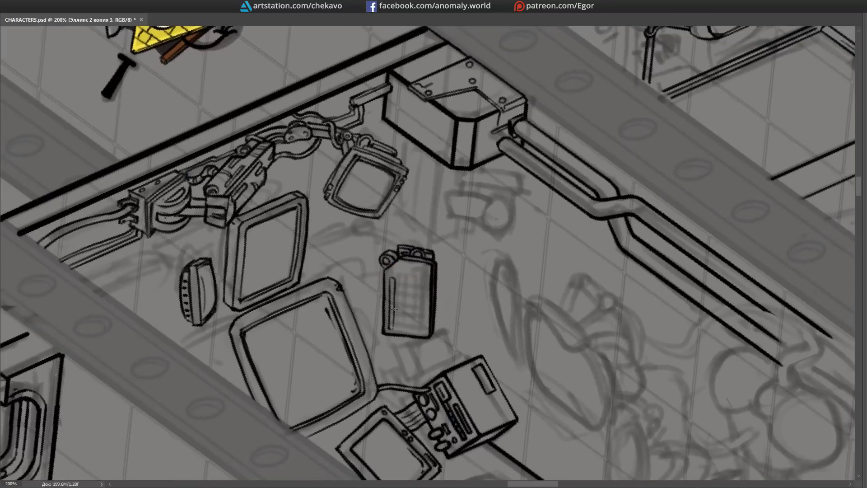
# Step: Ink the cable bundles while rotating the view, ending on the lower part of the computer wall
pyautogui.scroll(-2, 412, 269)
pyautogui.moveTo(427, 300); pyautogui.dragTo(418, 241)
pyautogui.moveTo(426, 236)
pyautogui.mouseDown()
pyautogui.moveTo(419, 245)
pyautogui.moveTo(460, 284)
pyautogui.mouseUp()
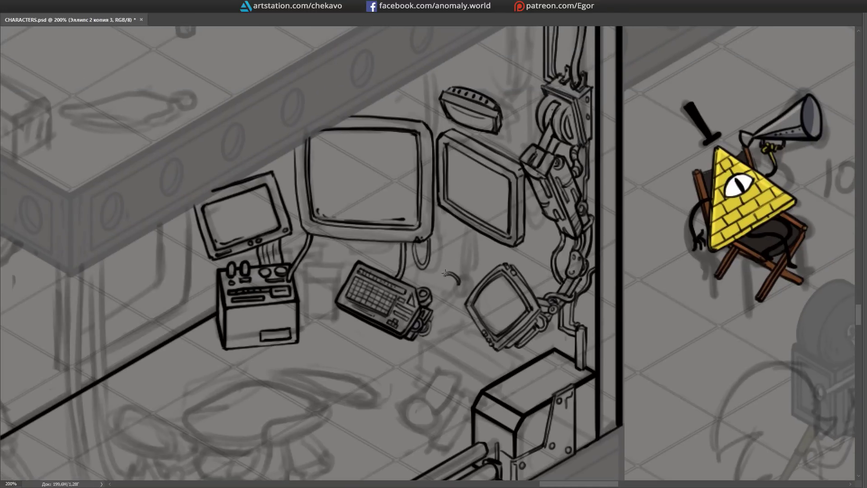
pyautogui.moveTo(476, 244); pyautogui.dragTo(407, 268)
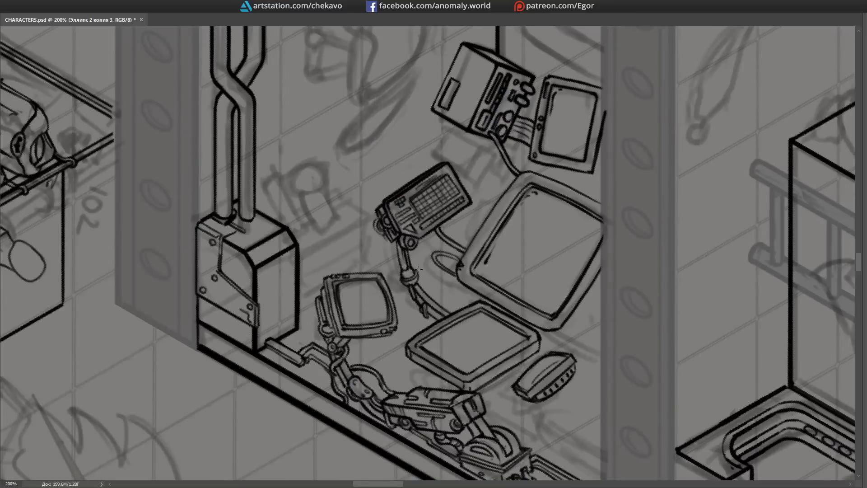
pyautogui.moveTo(425, 166); pyautogui.dragTo(440, 319)
pyautogui.moveTo(438, 243); pyautogui.dragTo(450, 210)
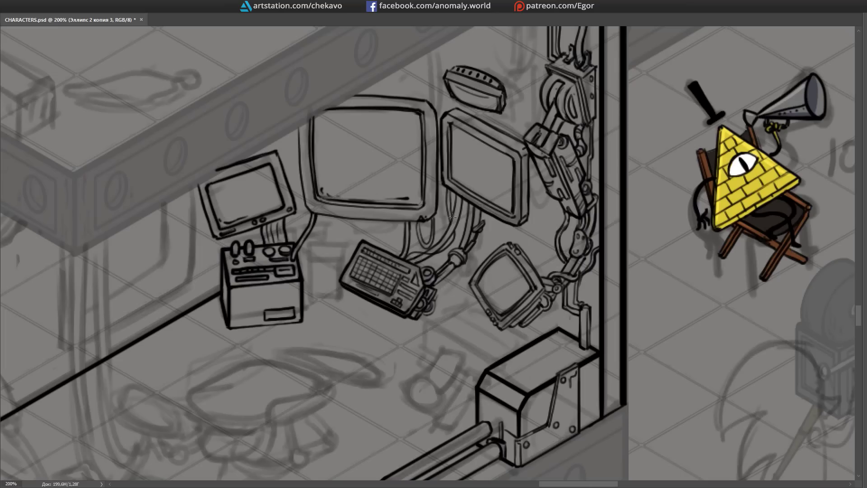
pyautogui.moveTo(424, 258)
pyautogui.mouseDown()
pyautogui.moveTo(465, 207)
pyautogui.moveTo(463, 225)
pyautogui.moveTo(440, 228)
pyautogui.mouseUp()
pyautogui.moveTo(409, 124)
pyautogui.mouseDown()
pyautogui.moveTo(422, 203)
pyautogui.moveTo(402, 159)
pyautogui.mouseUp()
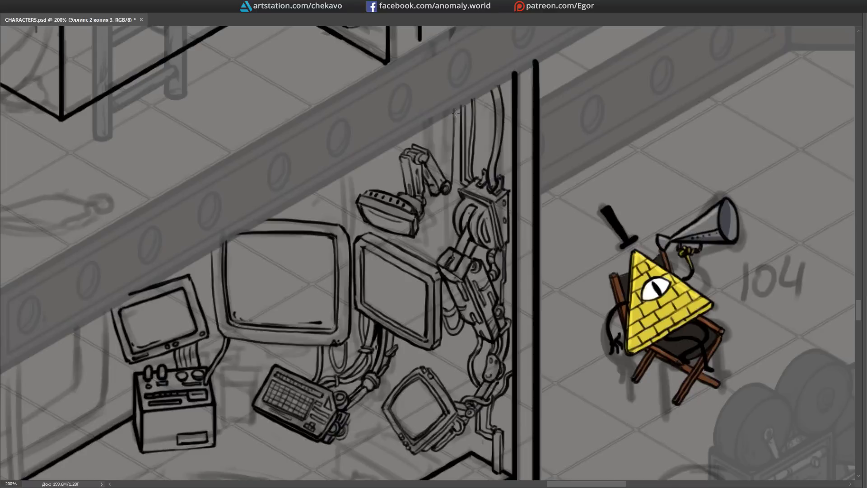
pyautogui.moveTo(442, 195); pyautogui.dragTo(510, 171)
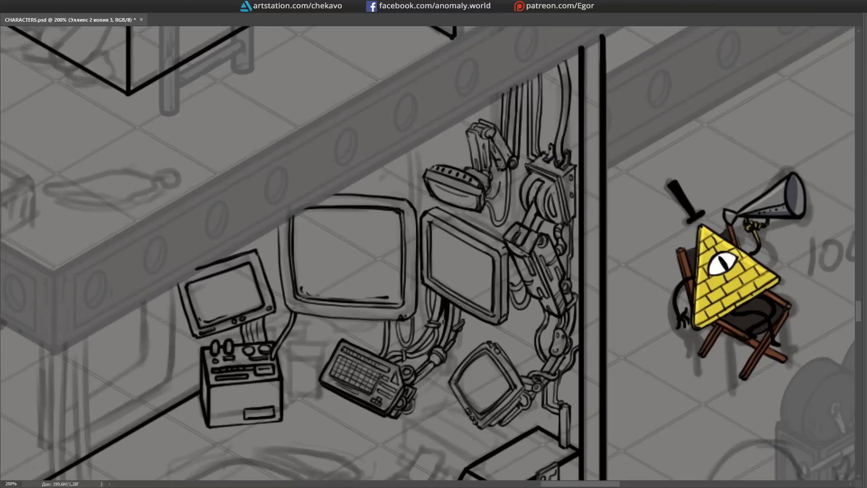
pyautogui.moveTo(411, 185); pyautogui.dragTo(439, 172)
# Step: Ink the bench top and a leg line beside the small desk
pyautogui.scroll(-5, 438, 172)
pyautogui.scroll(3, 546, 246)
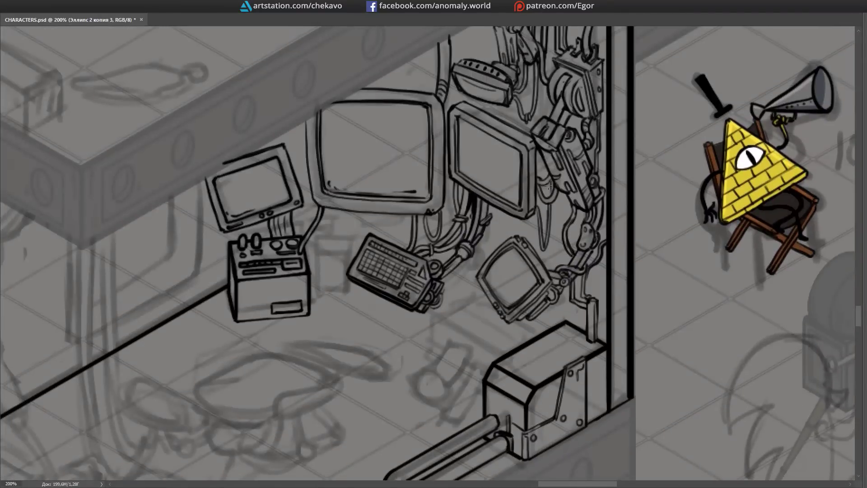
pyautogui.scroll(1, 549, 186)
pyautogui.scroll(-5, 467, 284)
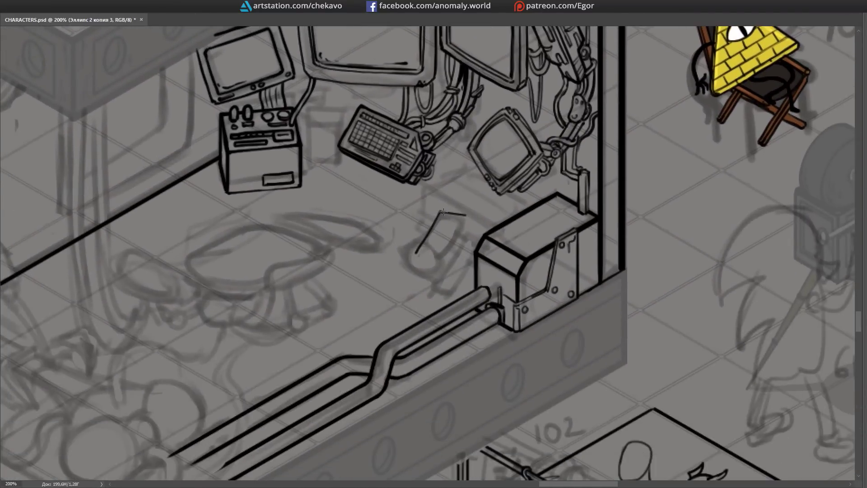
pyautogui.moveTo(450, 256); pyautogui.dragTo(480, 264)
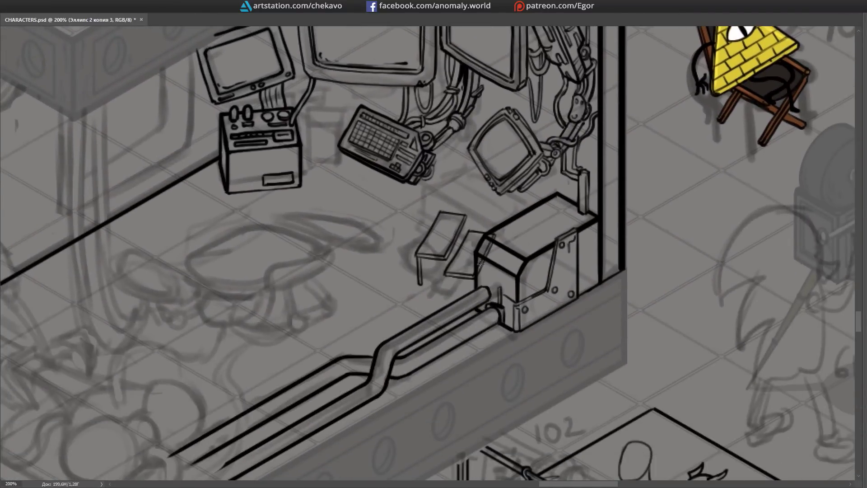
pyautogui.scroll(-1, 431, 179)
pyautogui.moveTo(416, 235); pyautogui.dragTo(427, 249)
pyautogui.hscroll(-2, 450, 204)
pyautogui.scroll(-1, 468, 249)
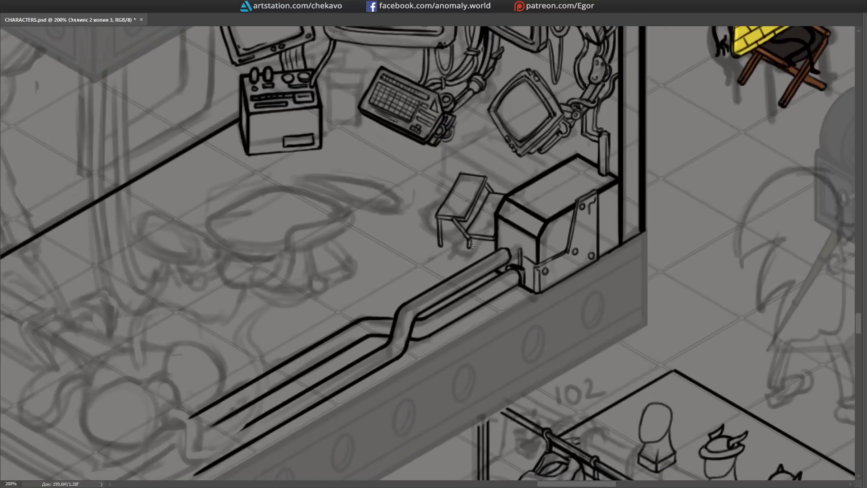
pyautogui.hscroll(2, 449, 219)
pyautogui.scroll(2, 449, 219)
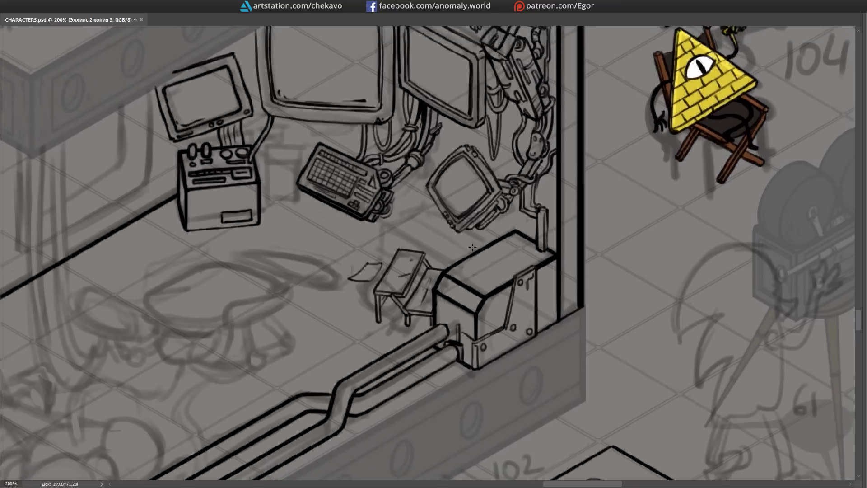
# Step: Lasso the desk and bench, move them left onto the open floor, and deselect
pyautogui.moveTo(428, 214); pyautogui.dragTo(447, 289)
pyautogui.moveTo(434, 270); pyautogui.dragTo(361, 301)
pyautogui.hotkey('ctrl', 'd')
pyautogui.moveTo(377, 276); pyautogui.dragTo(396, 280)
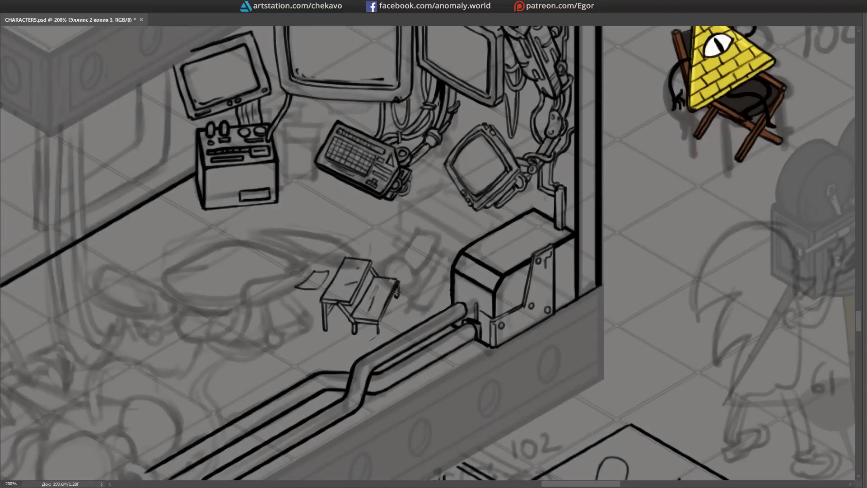
pyautogui.moveTo(380, 321)
pyautogui.mouseDown()
pyautogui.moveTo(415, 253)
pyautogui.moveTo(411, 212)
pyautogui.moveTo(397, 244)
pyautogui.moveTo(456, 88)
pyautogui.moveTo(386, 270)
pyautogui.moveTo(323, 199)
pyautogui.mouseUp()
pyautogui.press('Tab')
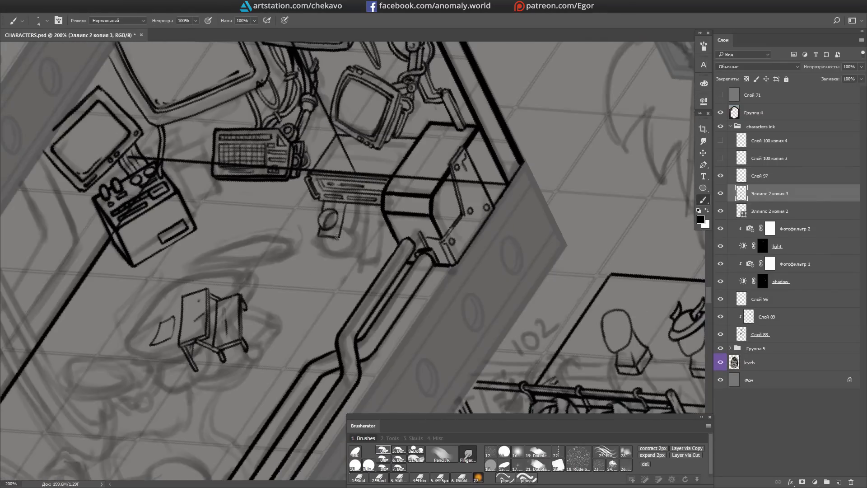
# Step: Ink a box below the small cup, rotating the canvas view and leveling it upright again
pyautogui.moveTo(339, 235); pyautogui.dragTo(417, 149)
pyautogui.moveTo(334, 228); pyautogui.dragTo(356, 230)
pyautogui.press('r')
pyautogui.moveTo(451, 113)
pyautogui.mouseDown()
pyautogui.moveTo(479, 149)
pyautogui.moveTo(470, 94)
pyautogui.moveTo(479, 108)
pyautogui.mouseUp()
pyautogui.press('b')
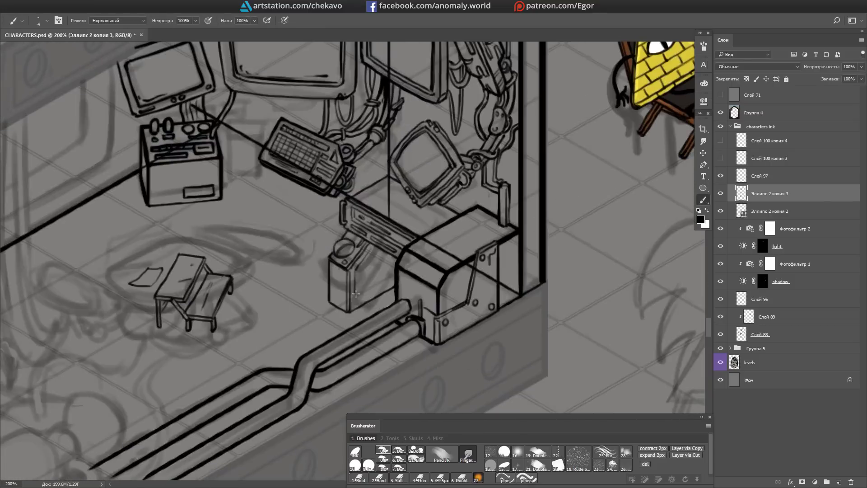
pyautogui.press('r')
pyautogui.moveTo(335, 282)
pyautogui.mouseDown()
pyautogui.moveTo(397, 276)
pyautogui.moveTo(420, 233)
pyautogui.mouseUp()
pyautogui.press('b')
pyautogui.press('r')
pyautogui.press('b')
# Step: Ink a small cube box beside the console on the Эллипс 2 копия 3 layer
pyautogui.hotkey('alt', ']')
pyautogui.scroll(10, 478, 248)
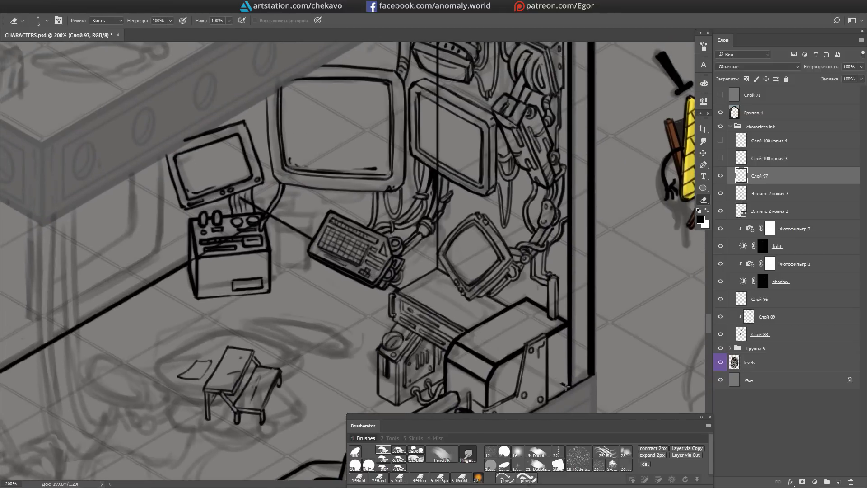
pyautogui.scroll(5, 418, 129)
pyautogui.scroll(-5, 418, 129)
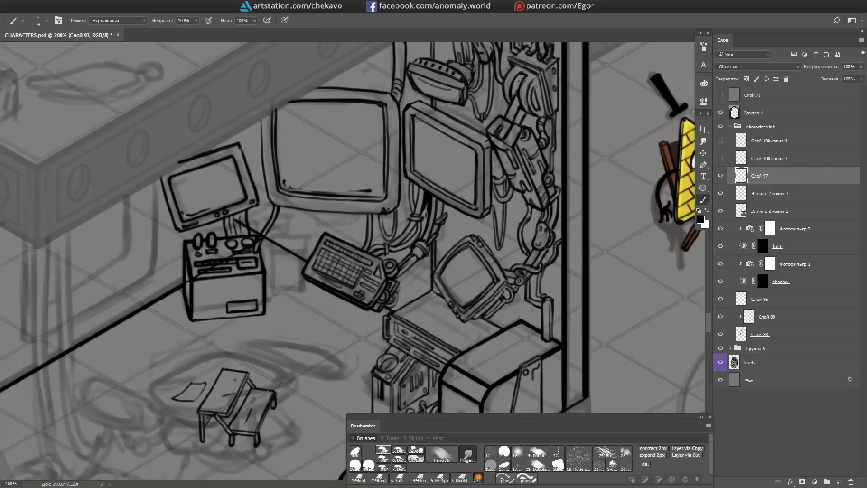
pyautogui.hscroll(-3, 343, 117)
pyautogui.scroll(-3, 328, 111)
pyautogui.press('e')
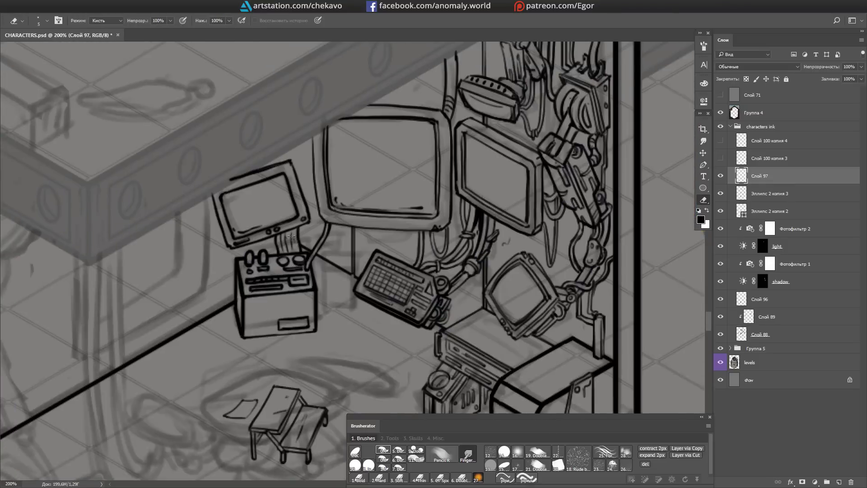
pyautogui.hscroll(-3, 452, 171)
pyautogui.press('b')
pyautogui.keyDown('ctrl'); pyautogui.click(366, 208); pyautogui.keyUp('ctrl')
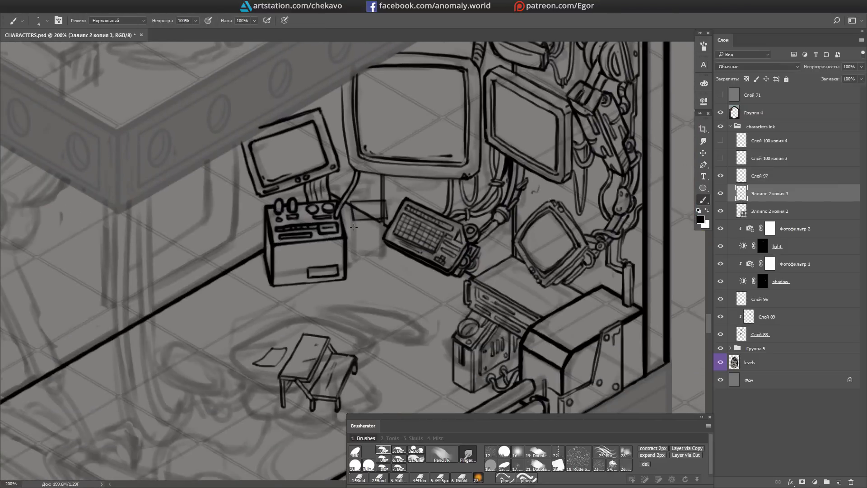
pyautogui.moveTo(354, 226); pyautogui.dragTo(355, 257)
pyautogui.moveTo(348, 207); pyautogui.dragTo(349, 259)
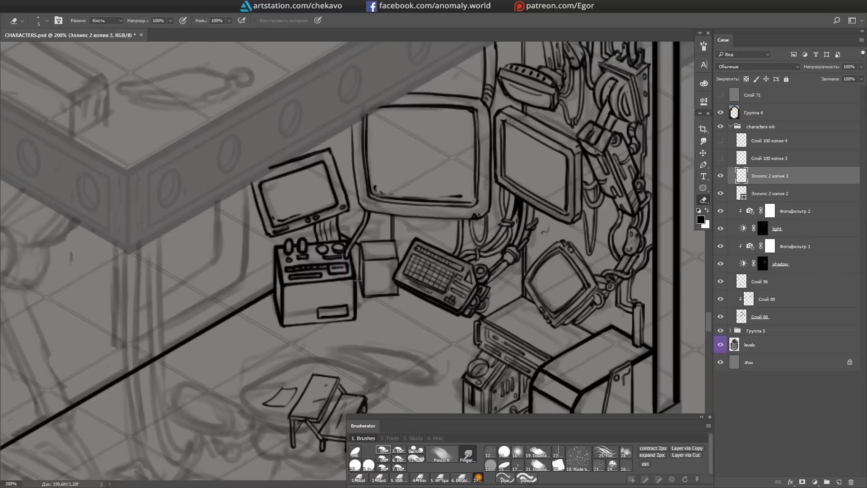
# Step: Rotate the canvas view almost upside down, then reset the rotation to zero
pyautogui.press('r')
pyautogui.moveTo(380, 245); pyautogui.dragTo(314, 228)
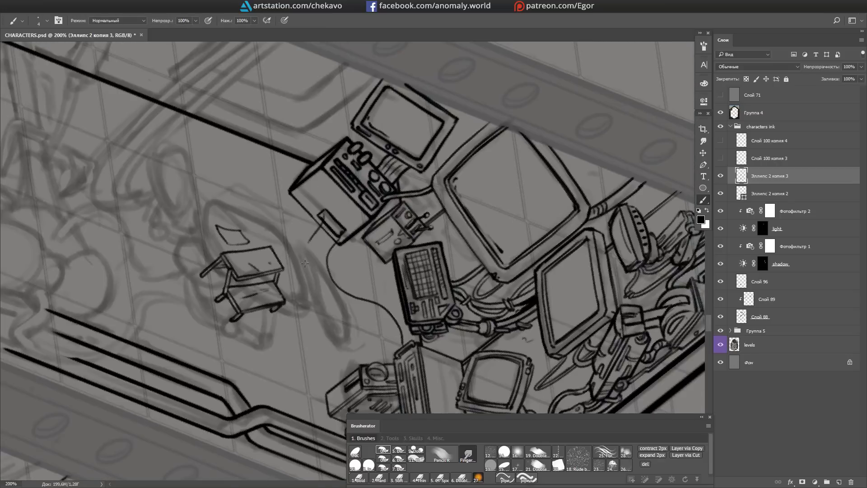
pyautogui.press('r')
pyautogui.moveTo(302, 273)
pyautogui.mouseDown()
pyautogui.moveTo(424, 194)
pyautogui.moveTo(393, 205)
pyautogui.moveTo(331, 197)
pyautogui.mouseUp()
pyautogui.press('r')
pyautogui.press('Escape')
# Step: Switch to the eraser and pan across the scene to review the inked area
pyautogui.press('e')
pyautogui.scroll(3, 469, 226)
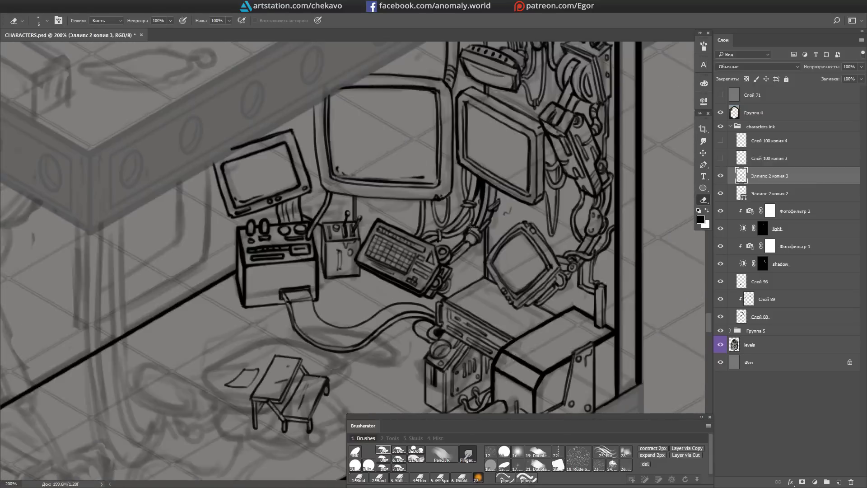
pyautogui.scroll(3, 469, 227)
pyautogui.scroll(-2, 434, 222)
pyautogui.press('b')
pyautogui.hscroll(1, 399, 217)
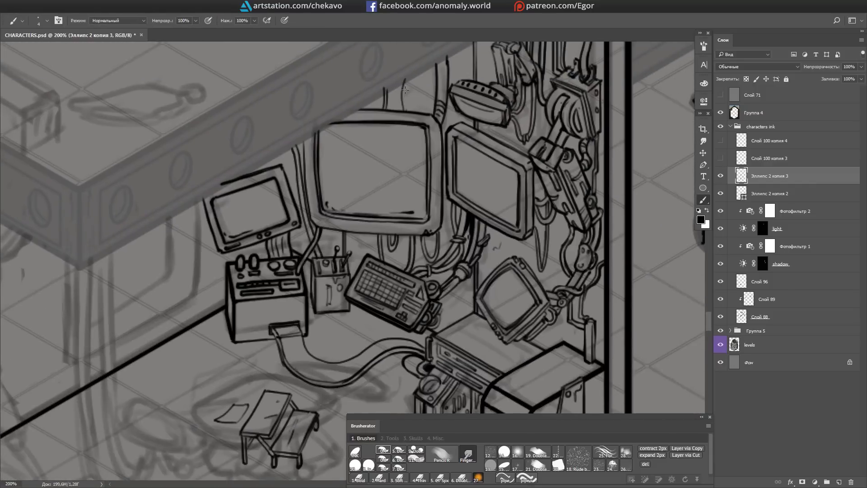
pyautogui.scroll(4, 408, 116)
pyautogui.hscroll(3, 384, 135)
# Step: Lasso the small desk and try moving it further left, then undo the move
pyautogui.press('l')
pyautogui.scroll(-3, 389, 163)
pyautogui.scroll(3, 406, 316)
pyautogui.scroll(-3, 564, 312)
pyautogui.scroll(-2, 564, 311)
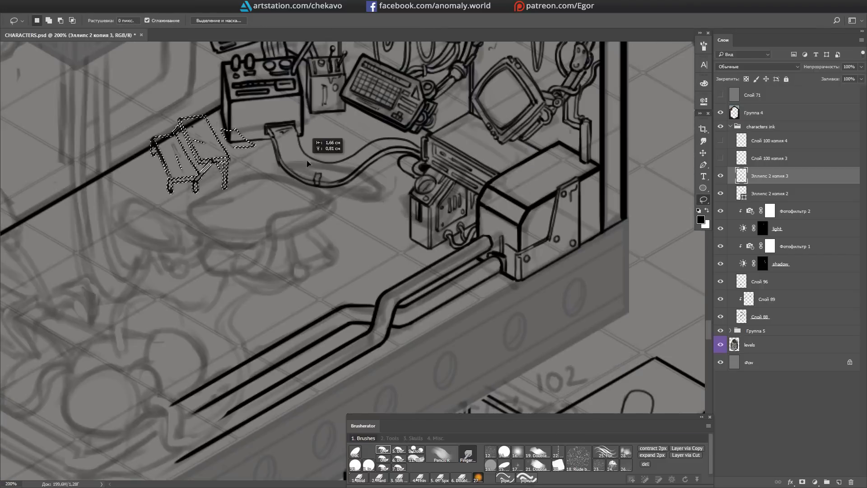
pyautogui.moveTo(286, 220); pyautogui.dragTo(312, 235)
pyautogui.hotkey('ctrl', 'alt', 'z')
pyautogui.hotkey('ctrl', 'alt', 'z')
# Step: Pan around the scene toward the floor area with the brush ready
pyautogui.press('e')
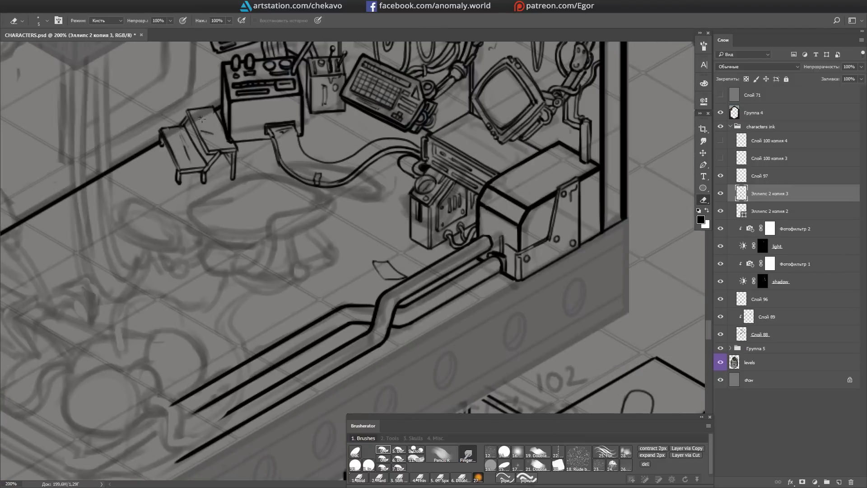
pyautogui.press('b')
pyautogui.scroll(-2, 531, 195)
pyautogui.hscroll(-2, 531, 194)
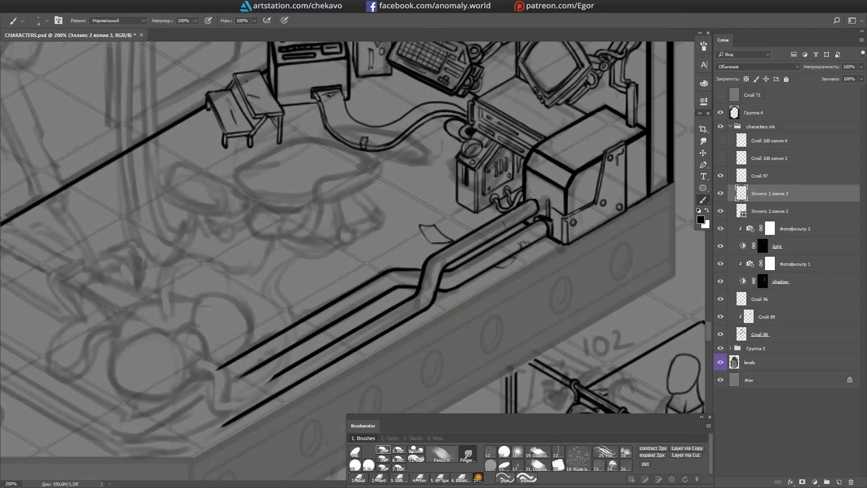
pyautogui.scroll(2, 543, 170)
pyautogui.hscroll(2, 543, 170)
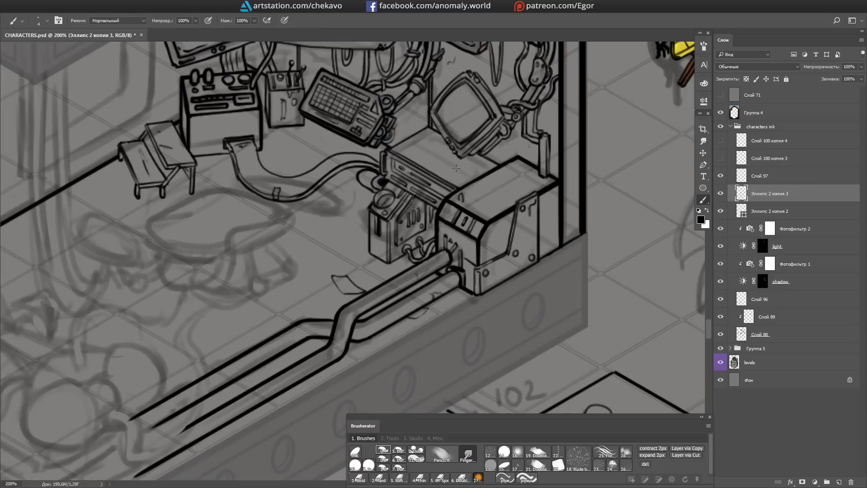
pyautogui.scroll(2, 485, 206)
pyautogui.hscroll(2, 486, 206)
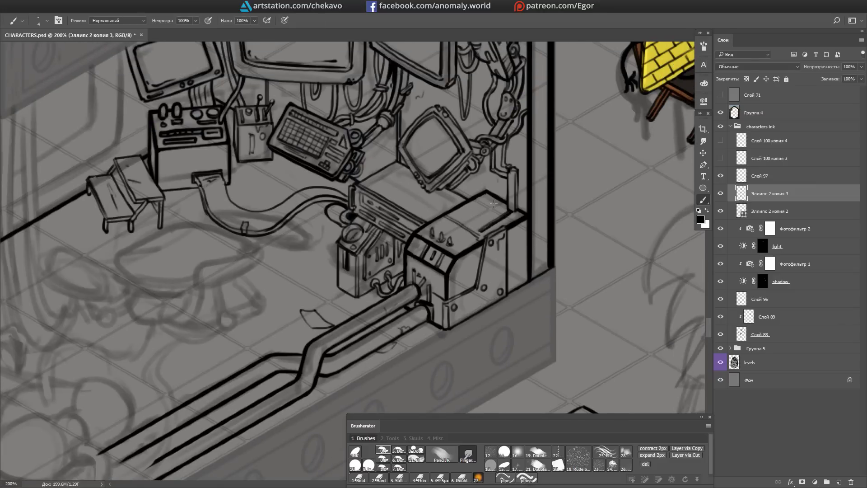
pyautogui.scroll(-2, 463, 231)
# Step: Ink a rounded oval rug outline on a new layer and erase its overlapping bits
pyautogui.press('r')
pyautogui.moveTo(463, 231)
pyautogui.mouseDown()
pyautogui.moveTo(516, 285)
pyautogui.moveTo(456, 311)
pyautogui.moveTo(433, 252)
pyautogui.mouseUp()
pyautogui.hotkey('ctrl', 'shift', 'alt', 'n')
pyautogui.moveTo(435, 173)
pyautogui.mouseDown()
pyautogui.moveTo(428, 149)
pyautogui.moveTo(367, 283)
pyautogui.moveTo(343, 226)
pyautogui.mouseUp()
pyautogui.press('r')
pyautogui.moveTo(397, 289); pyautogui.dragTo(408, 190)
pyautogui.press('e')
pyautogui.moveTo(361, 221); pyautogui.dragTo(411, 194)
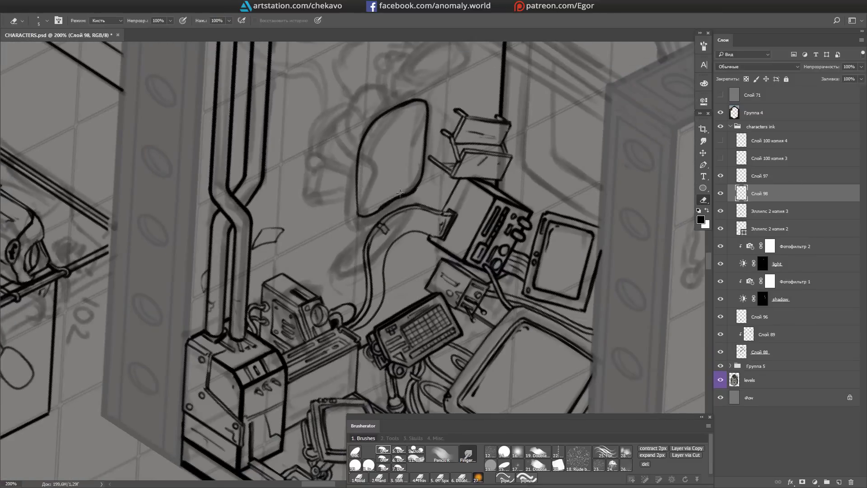
# Step: Ink a curved stroke and the curved telephone handset left of the rug
pyautogui.press('r')
pyautogui.moveTo(331, 224); pyautogui.dragTo(408, 232)
pyautogui.press('b')
pyautogui.press('r')
pyautogui.moveTo(450, 251); pyautogui.dragTo(384, 226)
pyautogui.moveTo(316, 205)
pyautogui.mouseDown()
pyautogui.moveTo(335, 245)
pyautogui.moveTo(296, 231)
pyautogui.mouseUp()
pyautogui.press('r')
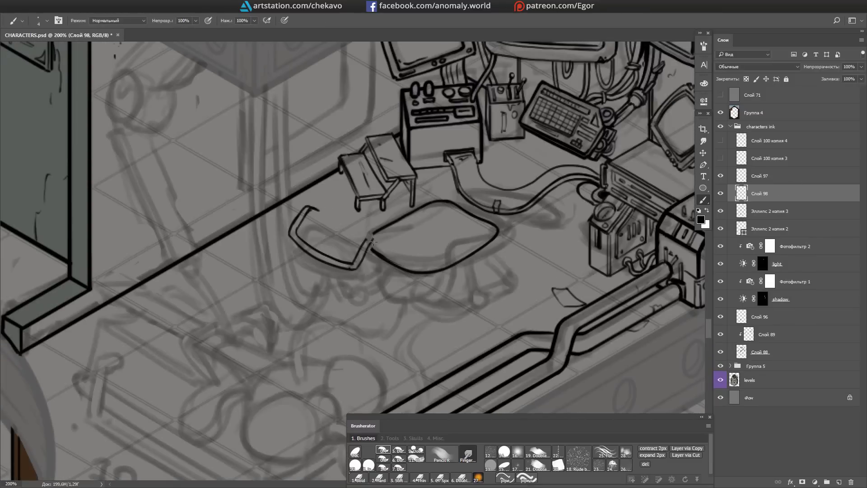
# Step: Draw a bundle of double-line cables with the Pipe2 brush, ending at the phone
pyautogui.press('r')
pyautogui.moveTo(373, 239); pyautogui.dragTo(340, 268)
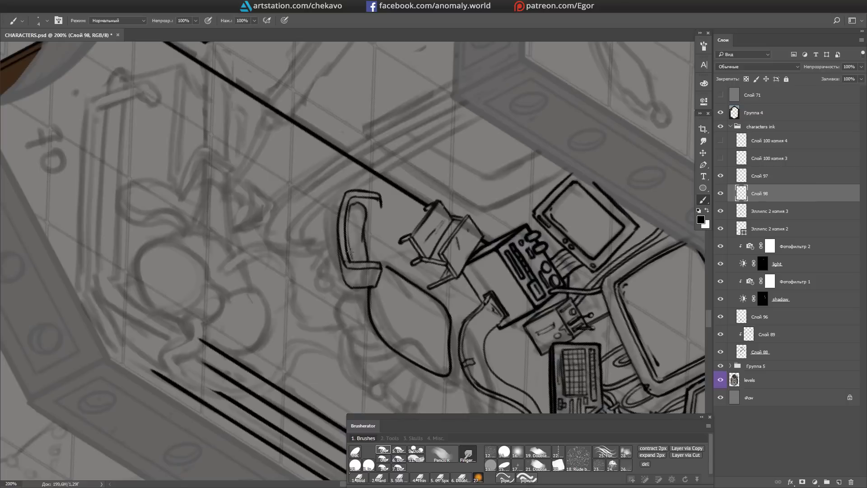
pyautogui.press('r')
pyautogui.moveTo(432, 152); pyautogui.dragTo(334, 215)
pyautogui.press('r')
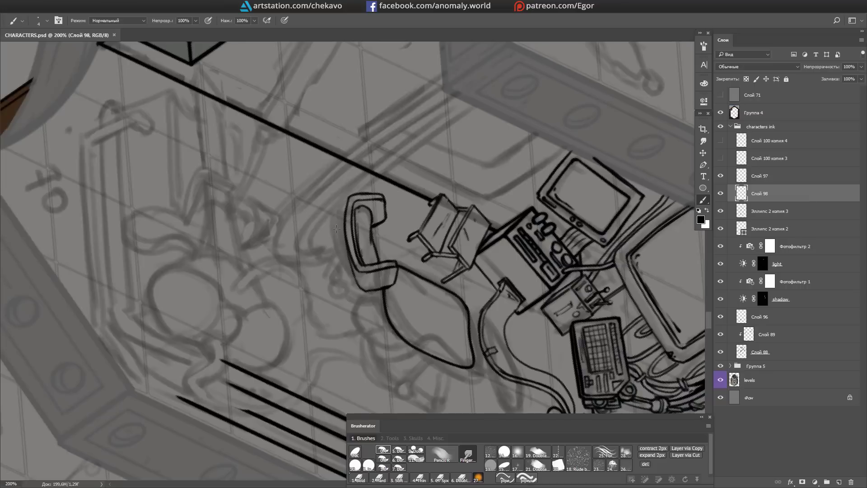
pyautogui.click(526, 478)
pyautogui.press('r')
pyautogui.moveTo(451, 181); pyautogui.dragTo(330, 280)
pyautogui.moveTo(282, 126); pyautogui.dragTo(327, 359)
pyautogui.moveTo(278, 113); pyautogui.dragTo(330, 307)
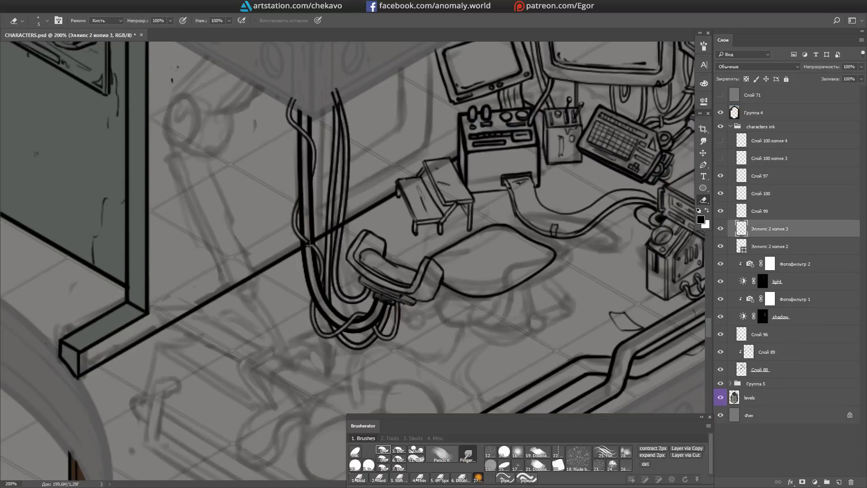
# Step: Select the three cable layers and merge them into one
pyautogui.hotkey('ctrl', '-')
pyautogui.keyDown('shift'); pyautogui.click(746, 175); pyautogui.keyUp('shift')
pyautogui.hotkey('ctrl', 'e')
pyautogui.press('b')
pyautogui.hotkey('ctrl', '+')
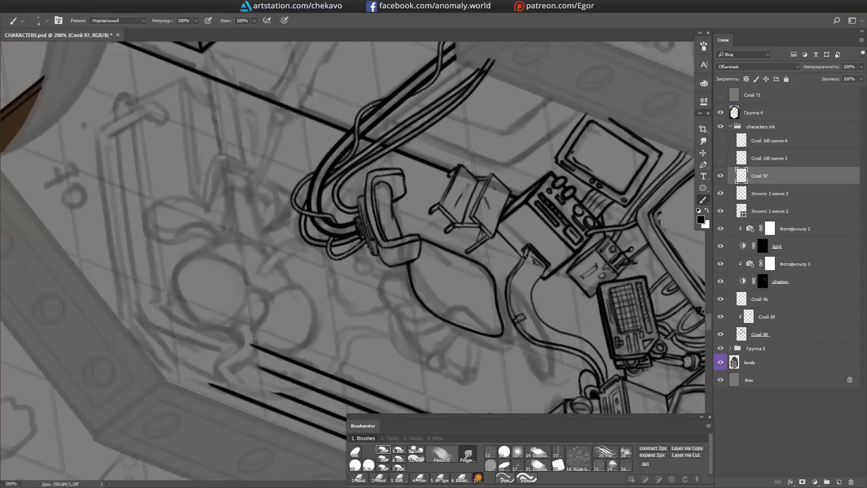
# Step: On a new layer with Слой 97 hidden, ink a rounded floor bar and tick mark, then lasso the bar
pyautogui.moveTo(360, 258); pyautogui.dragTo(377, 227)
pyautogui.moveTo(420, 162)
pyautogui.mouseDown()
pyautogui.moveTo(354, 253)
pyautogui.moveTo(356, 271)
pyautogui.moveTo(416, 236)
pyautogui.moveTo(378, 267)
pyautogui.mouseUp()
pyautogui.press('Escape')
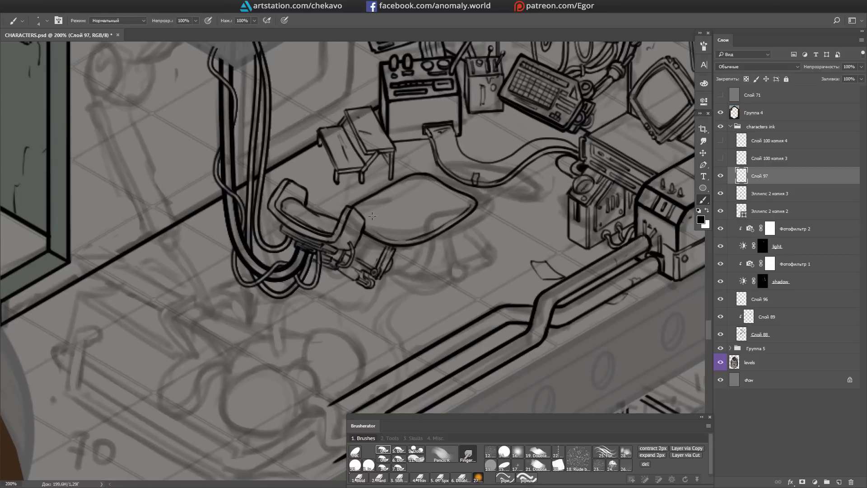
pyautogui.moveTo(373, 256)
pyautogui.mouseDown()
pyautogui.moveTo(368, 242)
pyautogui.moveTo(357, 300)
pyautogui.mouseUp()
pyautogui.hotkey('ctrl', 'shift', 'alt', 'n')
pyautogui.click(721, 194)
pyautogui.moveTo(385, 192)
pyautogui.mouseDown()
pyautogui.moveTo(341, 216)
pyautogui.moveTo(348, 243)
pyautogui.mouseUp()
pyautogui.moveTo(448, 262); pyautogui.dragTo(402, 288)
pyautogui.moveTo(334, 243); pyautogui.dragTo(337, 250)
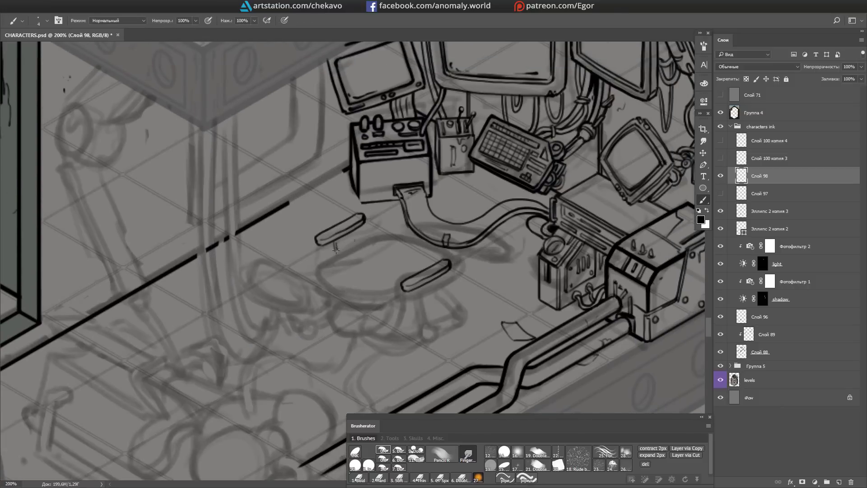
pyautogui.hotkey('ctrl', 'z')
pyautogui.press('l')
pyautogui.moveTo(361, 217); pyautogui.dragTo(389, 199)
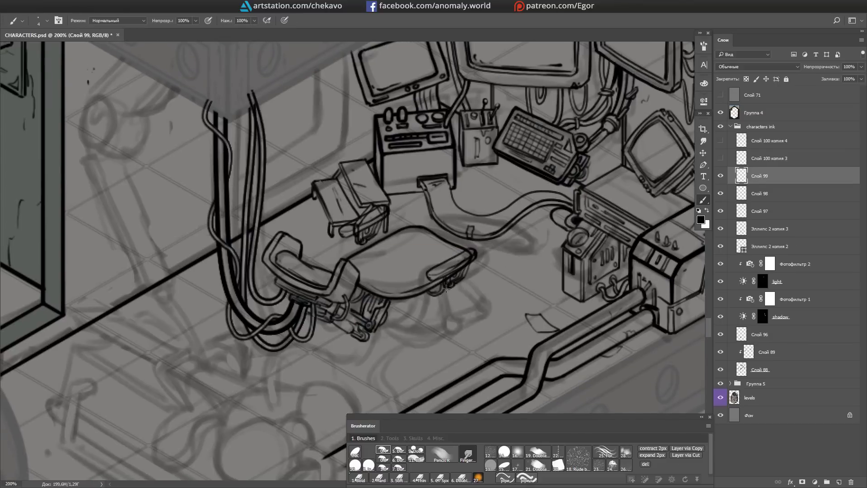
# Step: Reshape the small box sketch on Слой 98 with ink
pyautogui.press('r')
pyautogui.moveTo(446, 287); pyautogui.dragTo(542, 138)
pyautogui.moveTo(357, 214); pyautogui.dragTo(419, 196)
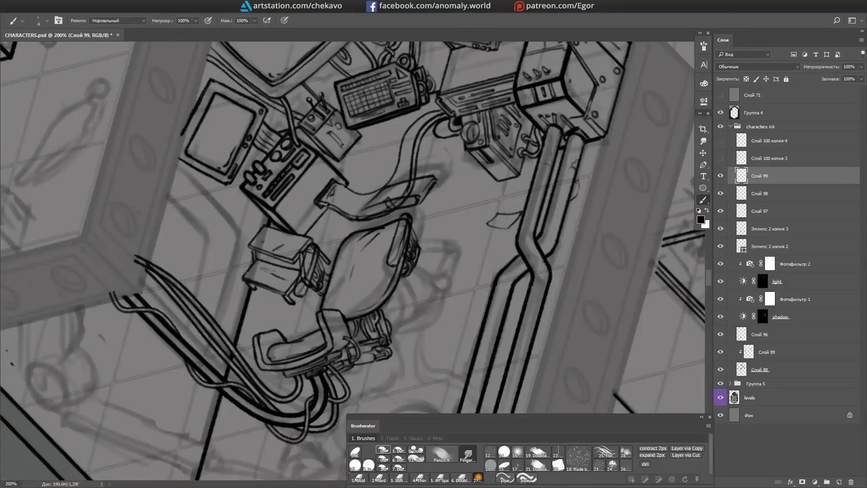
pyautogui.press('r')
pyautogui.press('Escape')
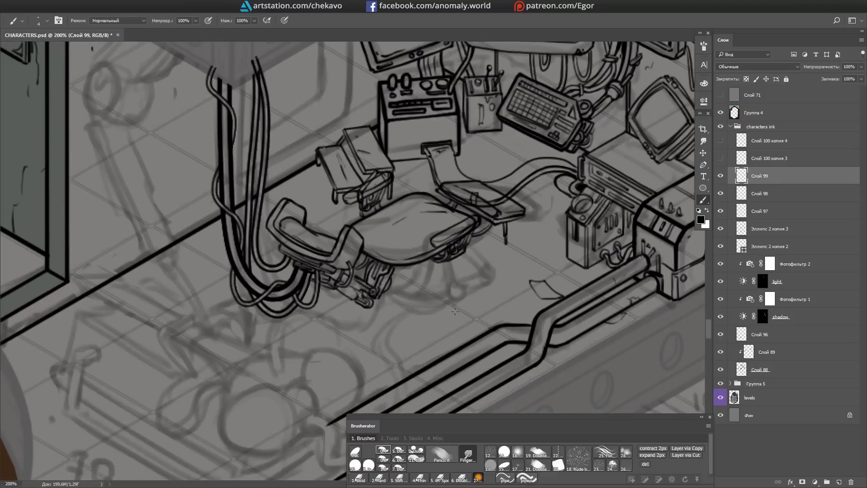
pyautogui.press('r')
pyautogui.moveTo(454, 311); pyautogui.dragTo(461, 197)
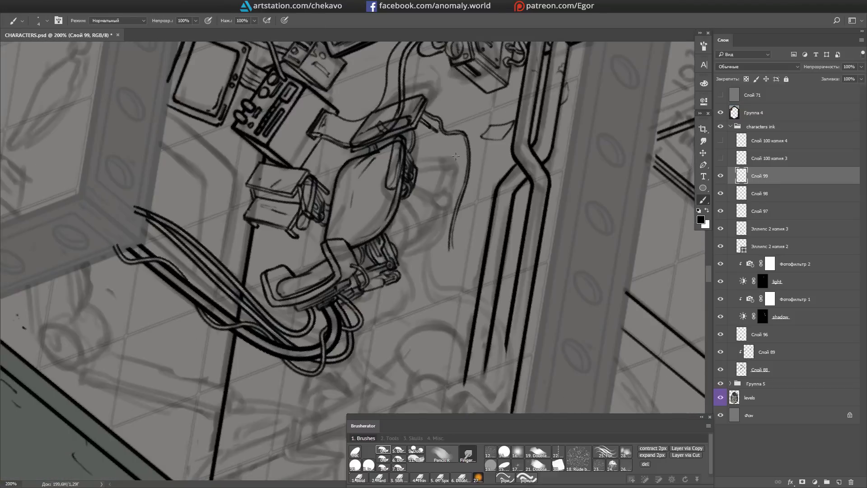
pyautogui.press('r')
pyautogui.press('Escape')
pyautogui.hotkey('alt', '[')
pyautogui.press('e')
pyautogui.press('b')
pyautogui.moveTo(420, 289); pyautogui.dragTo(439, 281)
# Step: Add strokes to the small box, ink a leg under the chair, and save
pyautogui.press('e')
pyautogui.press('b')
pyautogui.moveTo(412, 246); pyautogui.dragTo(422, 264)
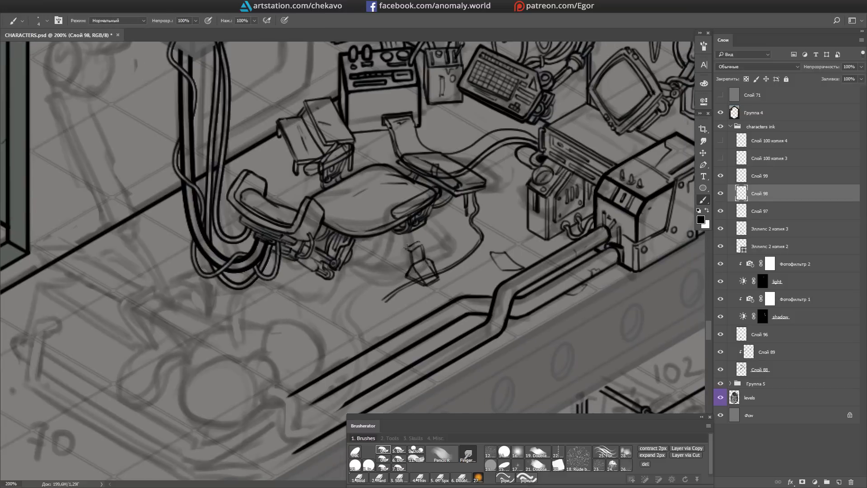
pyautogui.moveTo(407, 230)
pyautogui.mouseDown()
pyautogui.moveTo(416, 248)
pyautogui.moveTo(447, 222)
pyautogui.moveTo(370, 239)
pyautogui.moveTo(374, 258)
pyautogui.moveTo(354, 296)
pyautogui.moveTo(307, 291)
pyautogui.mouseUp()
pyautogui.press('e')
pyautogui.hotkey('ctrl', 's')
# Step: Ink and clean up the details around the chair's foot
pyautogui.press('r')
pyautogui.press('b')
pyautogui.press('Escape')
pyautogui.scroll(1, 347, 235)
pyautogui.moveTo(568, 118); pyautogui.dragTo(569, 117)
pyautogui.press('e')
pyautogui.moveTo(305, 293)
pyautogui.mouseDown()
pyautogui.moveTo(359, 263)
pyautogui.moveTo(338, 273)
pyautogui.mouseUp()
pyautogui.press('b')
pyautogui.press('e')
pyautogui.press('b')
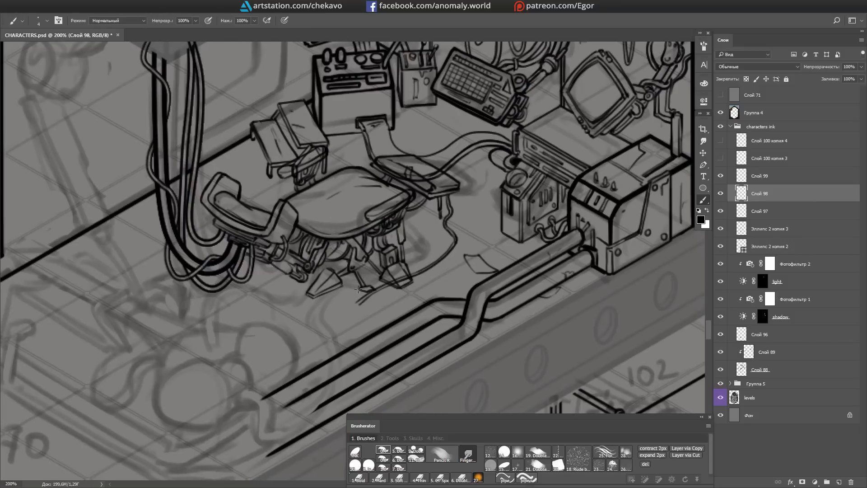
pyautogui.moveTo(358, 288); pyautogui.dragTo(363, 268)
pyautogui.hscroll(-2, 386, 213)
pyautogui.moveTo(419, 272)
pyautogui.mouseDown()
pyautogui.moveTo(452, 253)
pyautogui.moveTo(433, 270)
pyautogui.mouseUp()
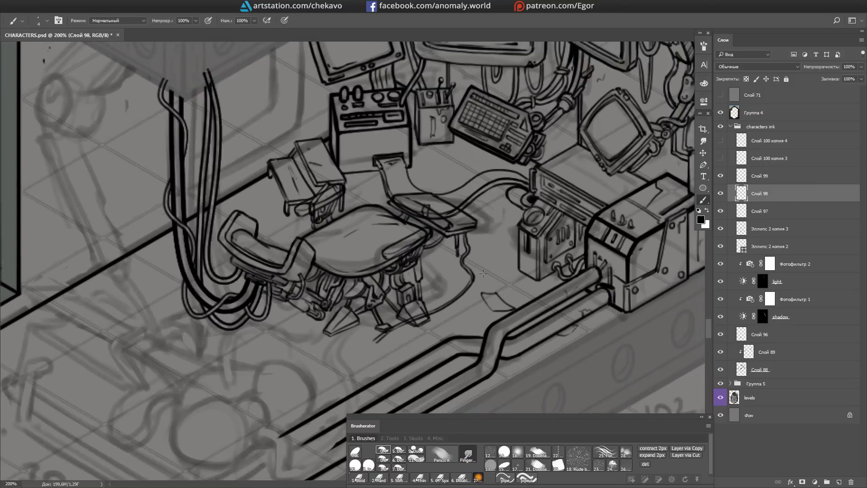
# Step: Select an oval region near the chair's foot and step through layers Слой 99, 98 and 97
pyautogui.press('m')
pyautogui.moveTo(369, 290); pyautogui.dragTo(447, 348)
pyautogui.hotkey('alt', ']')
pyautogui.press('b')
pyautogui.moveTo(519, 248)
pyautogui.mouseDown()
pyautogui.moveTo(451, 216)
pyautogui.moveTo(419, 183)
pyautogui.moveTo(417, 216)
pyautogui.moveTo(467, 269)
pyautogui.moveTo(451, 288)
pyautogui.mouseUp()
pyautogui.scroll(5, 416, 217)
pyautogui.hotkey('alt', '[')
pyautogui.press('e')
pyautogui.hotkey('alt', '[')
pyautogui.hotkey('alt', '[')
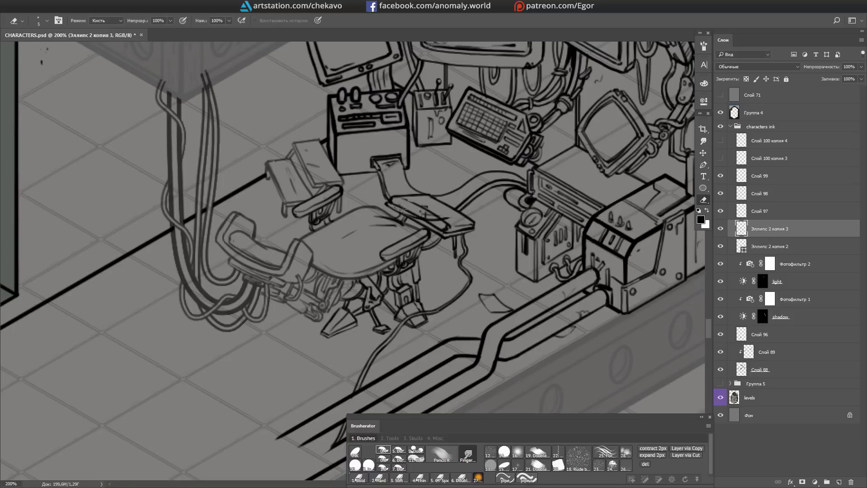
pyautogui.hotkey('alt', ']')
pyautogui.hotkey('alt', ']')
pyautogui.hotkey('alt', ']')
# Step: Merge Слой 99 down into Слой 98 and review the whole scene
pyautogui.moveTo(540, 171)
pyautogui.mouseDown()
pyautogui.moveTo(575, 140)
pyautogui.moveTo(550, 142)
pyautogui.mouseUp()
pyautogui.hotkey('ctrl', 'e')
pyautogui.hotkey('ctrl', 'e')
pyautogui.press('b')
pyautogui.moveTo(408, 234)
pyautogui.mouseDown()
pyautogui.moveTo(388, 212)
pyautogui.moveTo(397, 235)
pyautogui.moveTo(384, 259)
pyautogui.moveTo(393, 239)
pyautogui.moveTo(400, 253)
pyautogui.mouseUp()
pyautogui.press('e')
pyautogui.moveTo(400, 409); pyautogui.dragTo(463, 274)
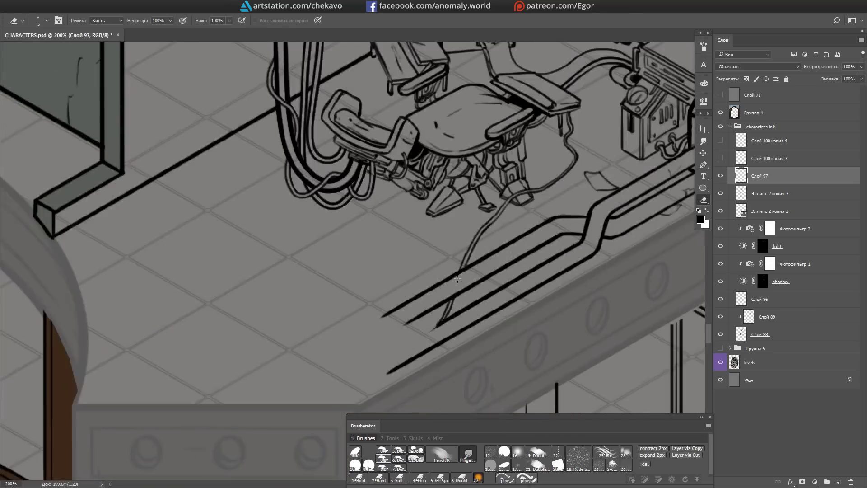
pyautogui.scroll(-4, 462, 274)
pyautogui.scroll(2, 406, 271)
pyautogui.hotkey('alt', '[')
pyautogui.press('l')
pyautogui.moveTo(407, 270); pyautogui.dragTo(400, 370)
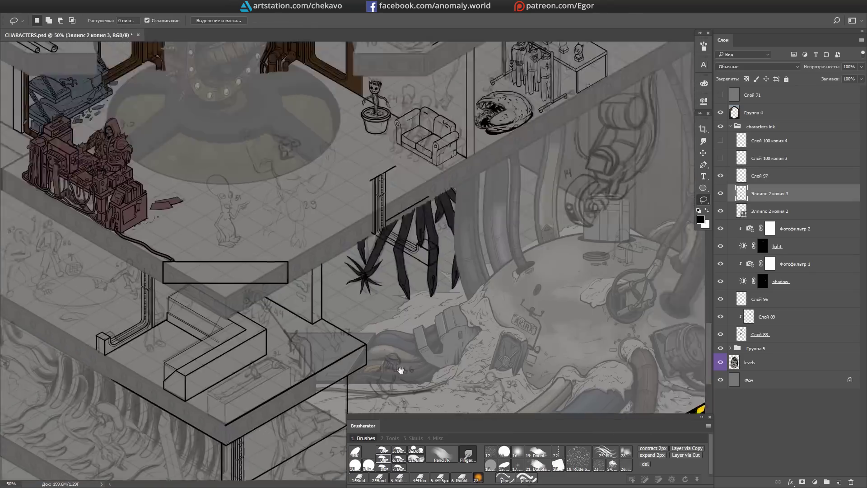
# Step: Add a new empty ink layer and return to the chair room with Слой 97 active
pyautogui.scroll(5, 401, 371)
pyautogui.hotkey('ctrl', 'shift', 'alt', 'n')
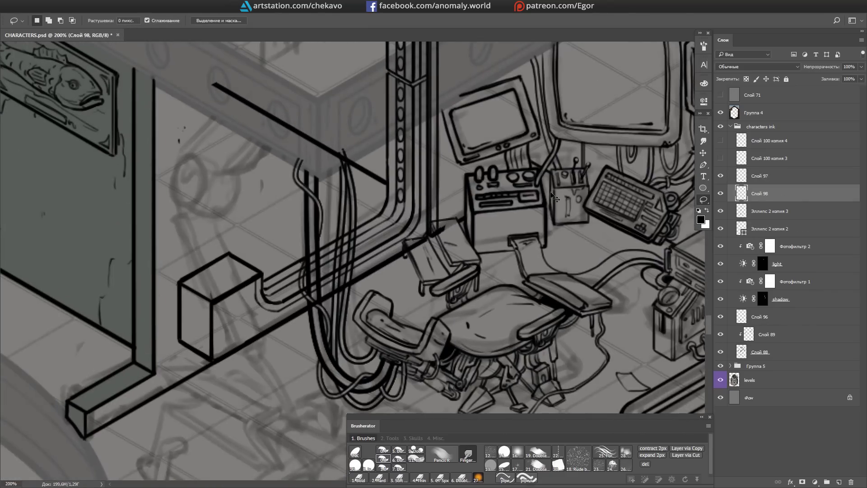
pyautogui.moveTo(553, 197); pyautogui.dragTo(607, 181)
pyautogui.press('e')
pyautogui.moveTo(374, 314)
pyautogui.mouseDown()
pyautogui.moveTo(448, 211)
pyautogui.moveTo(490, 180)
pyautogui.mouseUp()
pyautogui.moveTo(447, 309); pyautogui.dragTo(283, 359)
pyautogui.click(729, 179)
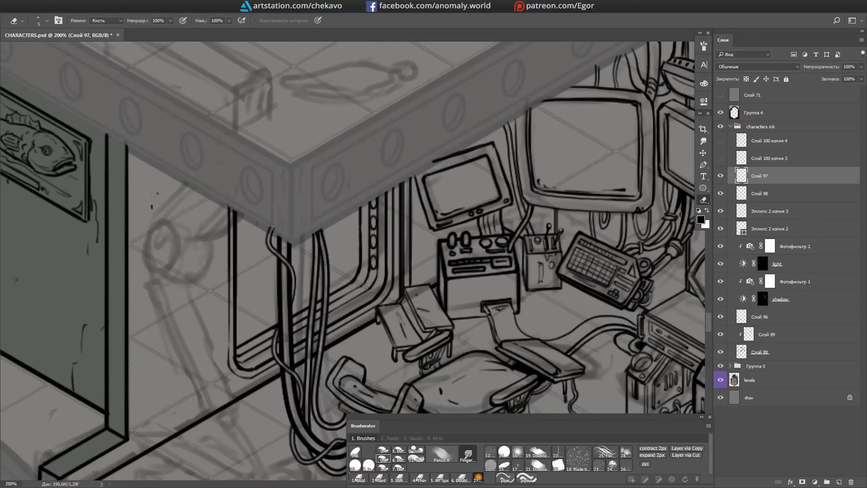
pyautogui.hotkey('ctrl', '-')
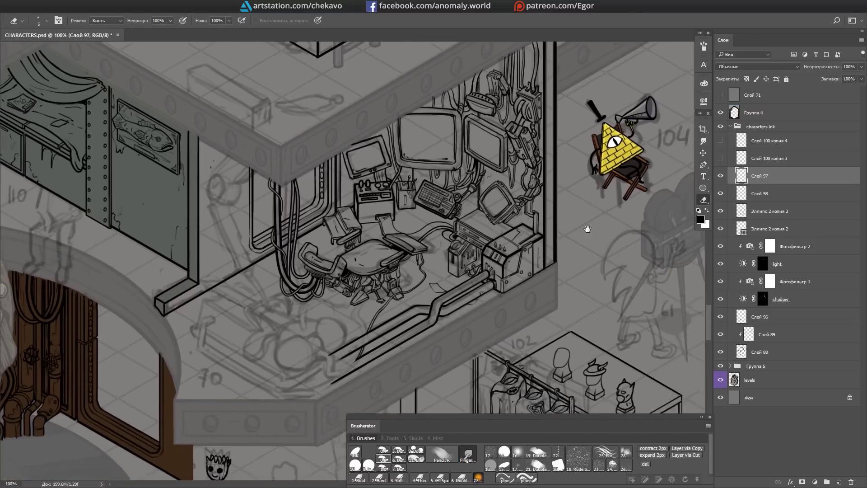
pyautogui.press('b')
pyautogui.hotkey('ctrl', '+')
# Step: Move to the Эллипс 2 копия 3 layer, save, and zoom to 200% on the wall area
pyautogui.moveTo(531, 182)
pyautogui.mouseDown()
pyautogui.moveTo(384, 241)
pyautogui.moveTo(371, 289)
pyautogui.mouseUp()
pyautogui.hotkey('alt', '[')
pyautogui.hotkey('alt', '[')
pyautogui.press('e')
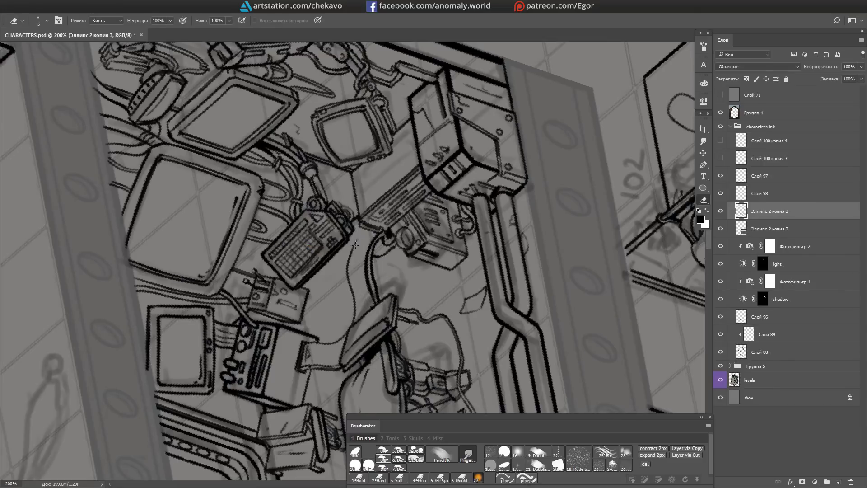
pyautogui.press('e')
pyautogui.moveTo(375, 223)
pyautogui.mouseDown()
pyautogui.moveTo(340, 247)
pyautogui.moveTo(491, 260)
pyautogui.mouseUp()
pyautogui.hotkey('ctrl', 's')
pyautogui.press('b')
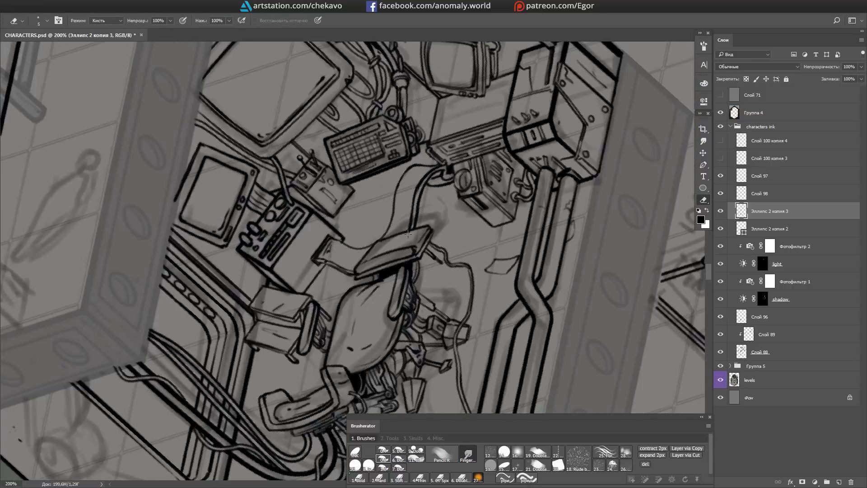
pyautogui.hotkey('ctrl', '1')
pyautogui.moveTo(452, 271)
pyautogui.mouseDown()
pyautogui.moveTo(500, 323)
pyautogui.moveTo(563, 246)
pyautogui.moveTo(601, 244)
pyautogui.mouseUp()
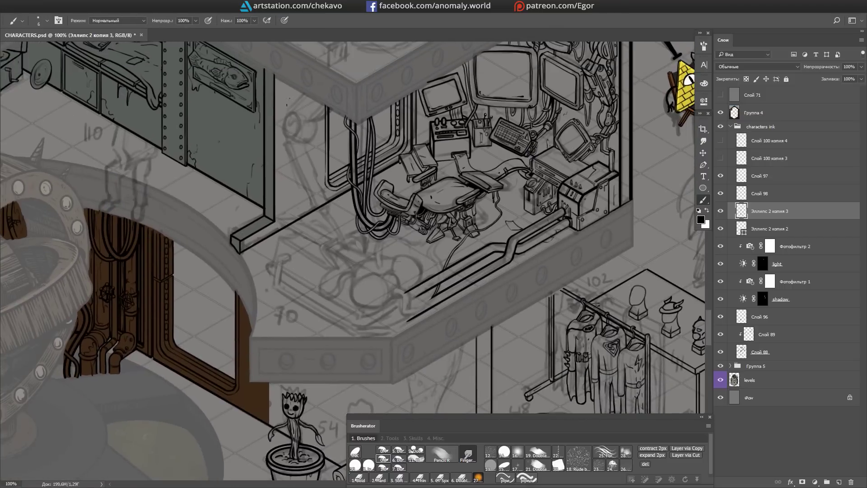
pyautogui.hotkey('ctrl', '+')
# Step: Ink the jointed lever arm beside the green wall, erasing stray strokes
pyautogui.moveTo(406, 226); pyautogui.dragTo(304, 179)
pyautogui.press('b')
pyautogui.moveTo(297, 212)
pyautogui.mouseDown()
pyautogui.moveTo(479, 194)
pyautogui.moveTo(443, 233)
pyautogui.moveTo(407, 253)
pyautogui.moveTo(360, 220)
pyautogui.mouseUp()
pyautogui.press('e')
pyautogui.press('e')
pyautogui.moveTo(361, 273); pyautogui.dragTo(530, 238)
pyautogui.hotkey('ctrl', '-')
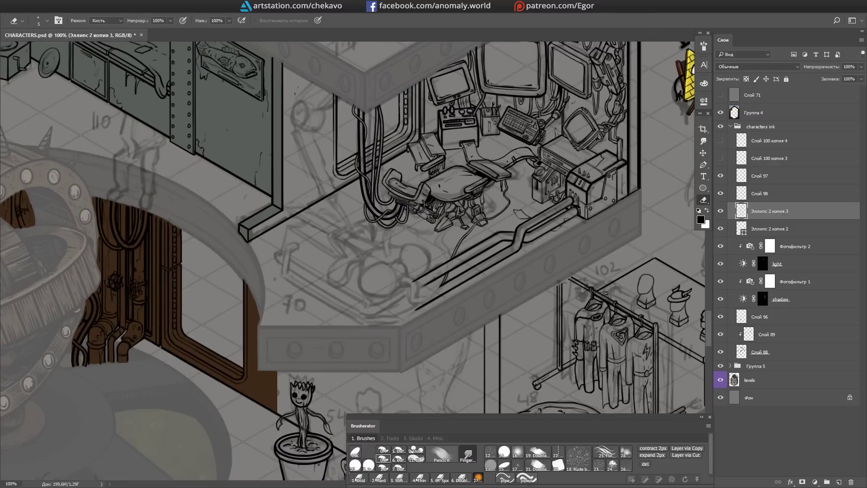
pyautogui.hotkey('ctrl', '+')
pyautogui.press('b')
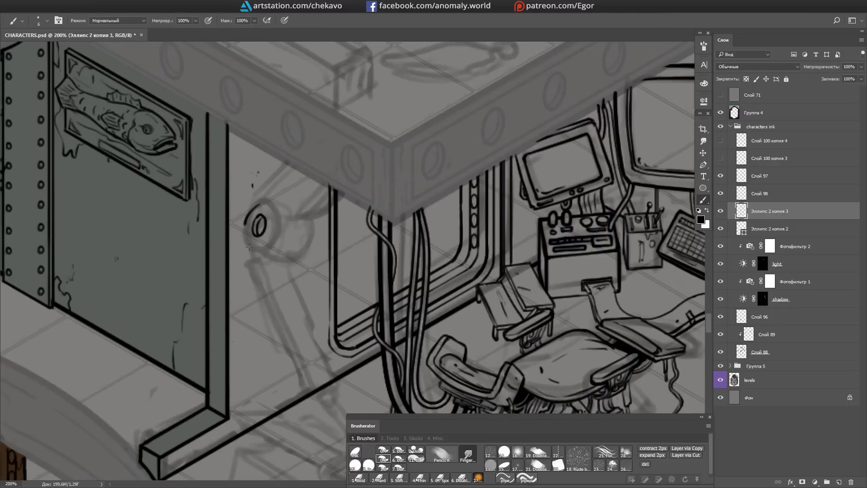
pyautogui.moveTo(253, 212)
pyautogui.mouseDown()
pyautogui.moveTo(316, 176)
pyautogui.moveTo(343, 173)
pyautogui.moveTo(478, 283)
pyautogui.moveTo(329, 251)
pyautogui.moveTo(252, 208)
pyautogui.moveTo(261, 239)
pyautogui.moveTo(379, 217)
pyautogui.moveTo(353, 317)
pyautogui.moveTo(322, 274)
pyautogui.mouseUp()
pyautogui.press('e')
pyautogui.press('b')
pyautogui.press('e')
pyautogui.press('b')
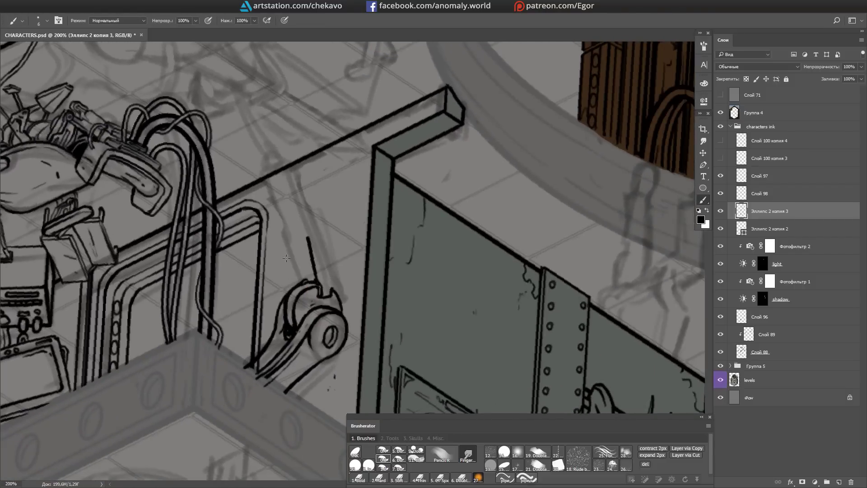
# Step: Ink the chained ring and small box near the chair, then make Слой 98 active
pyautogui.moveTo(310, 275)
pyautogui.mouseDown()
pyautogui.moveTo(270, 156)
pyautogui.moveTo(255, 145)
pyautogui.moveTo(293, 169)
pyautogui.mouseUp()
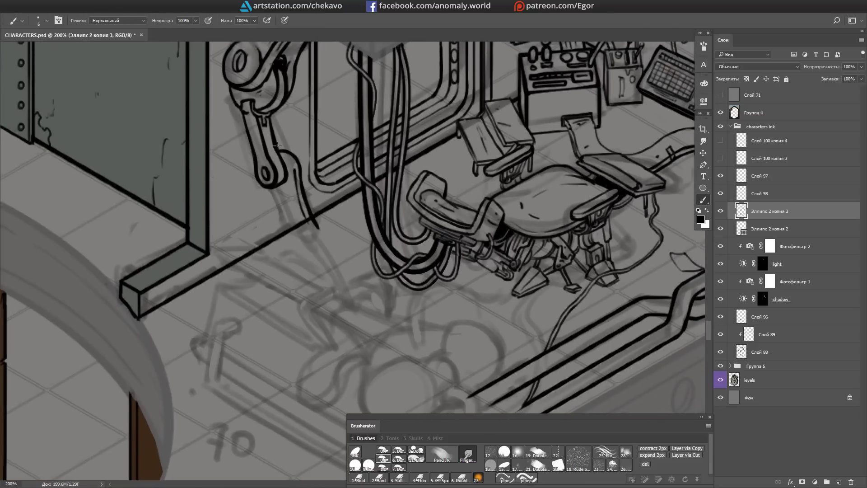
pyautogui.moveTo(299, 236)
pyautogui.mouseDown()
pyautogui.moveTo(357, 94)
pyautogui.moveTo(302, 267)
pyautogui.moveTo(343, 252)
pyautogui.moveTo(312, 272)
pyautogui.moveTo(329, 243)
pyautogui.moveTo(315, 248)
pyautogui.moveTo(303, 238)
pyautogui.mouseUp()
pyautogui.press('e')
pyautogui.press('b')
pyautogui.press('r')
pyautogui.press('e')
pyautogui.press('b')
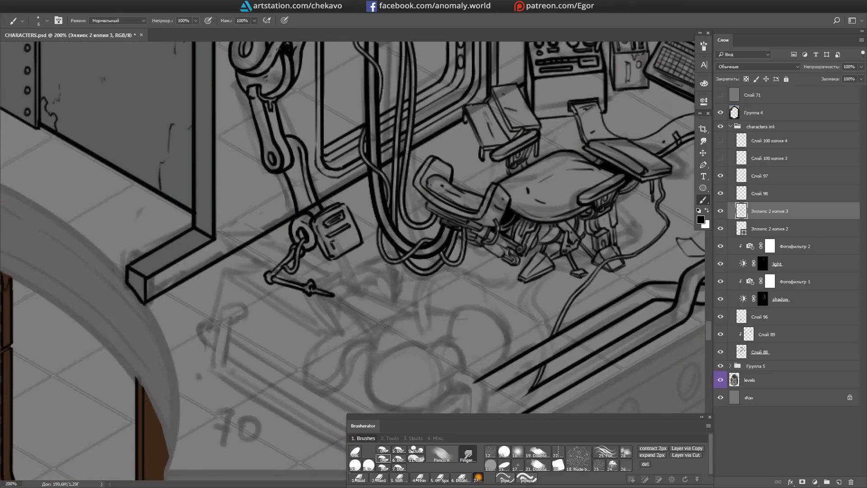
pyautogui.scroll(-2, 342, 204)
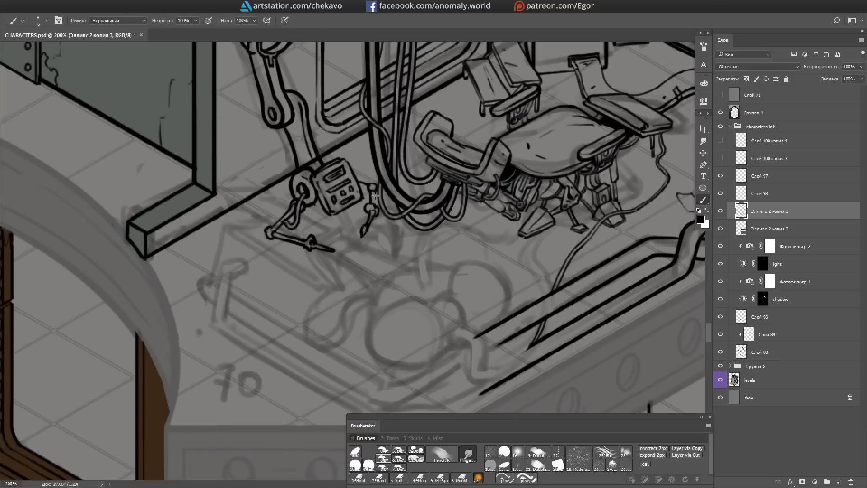
pyautogui.hotkey('alt', ']')
pyautogui.scroll(-2, 389, 202)
pyautogui.hscroll(2, 361, 194)
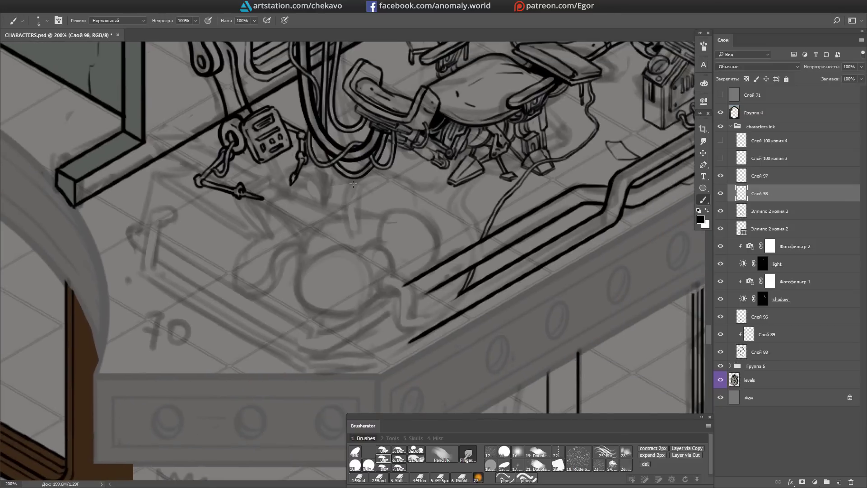
# Step: Ink the first curves of the mask and a curved stroke beneath it
pyautogui.moveTo(366, 211); pyautogui.dragTo(383, 242)
pyautogui.scroll(-1, 343, 234)
pyautogui.moveTo(305, 265)
pyautogui.mouseDown()
pyautogui.moveTo(376, 233)
pyautogui.moveTo(375, 280)
pyautogui.moveTo(374, 254)
pyautogui.mouseUp()
pyautogui.scroll(5, 505, 174)
pyautogui.scroll(-8, 388, 253)
# Step: Merge the drawn ellipse layer Эллипс 2 копия down into Слой 98
pyautogui.press('u')
pyautogui.press('e')
pyautogui.hotkey('ctrl', 'z')
pyautogui.press('r')
pyautogui.moveTo(497, 203); pyautogui.dragTo(456, 189)
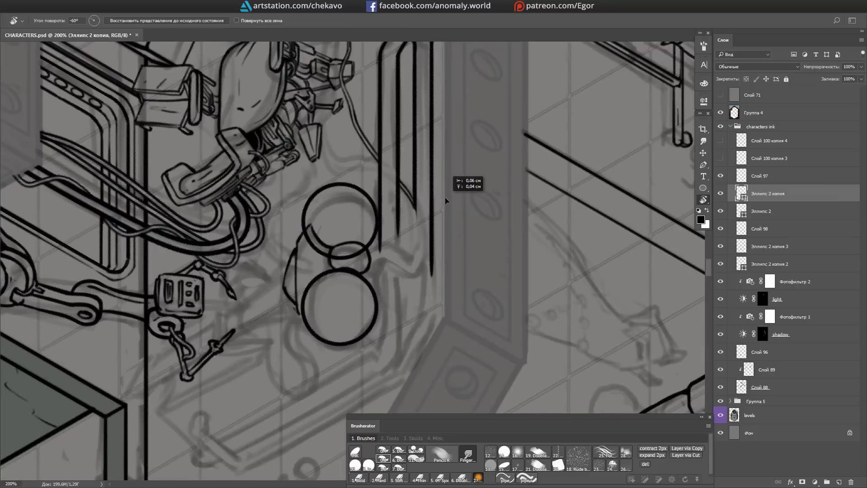
pyautogui.hotkey('ctrl', 'e')
pyautogui.press('Escape')
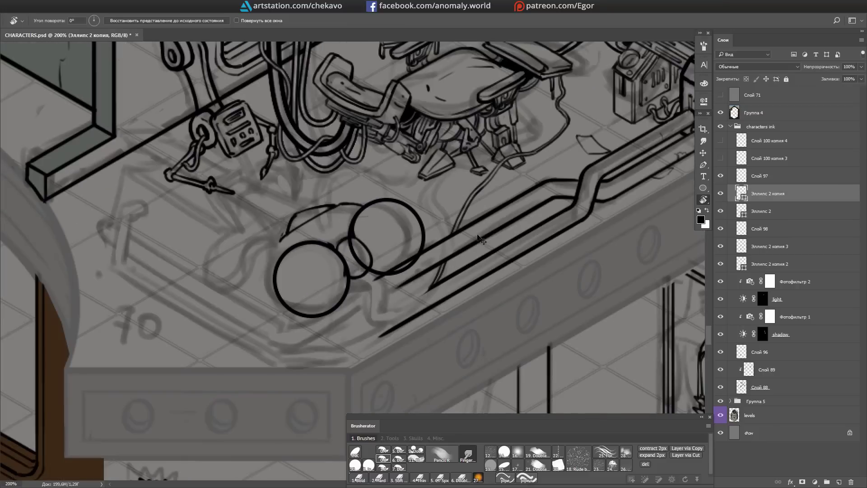
pyautogui.click(768, 191)
pyautogui.hotkey('ctrl', 'e')
# Step: Ink a small round fan with spokes on the mask and an arc around the left lens
pyautogui.press('e')
pyautogui.moveTo(407, 316)
pyautogui.mouseDown()
pyautogui.moveTo(451, 203)
pyautogui.moveTo(361, 180)
pyautogui.moveTo(336, 266)
pyautogui.moveTo(365, 176)
pyautogui.mouseUp()
pyautogui.press('b')
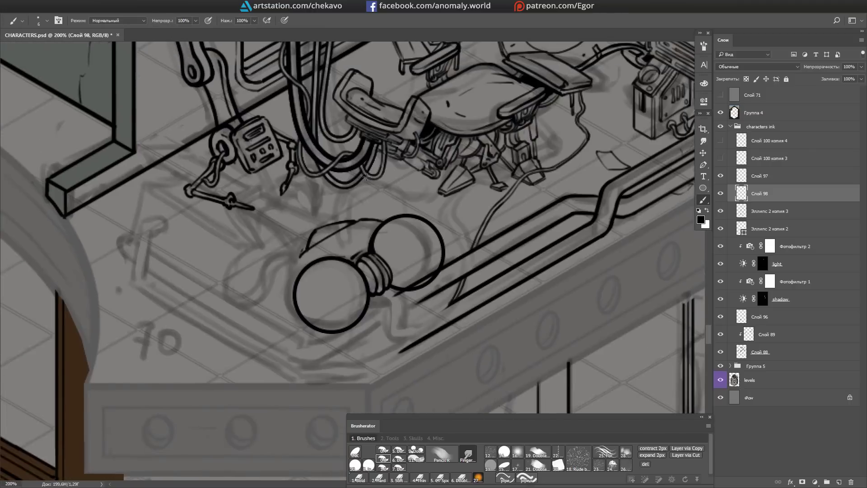
pyautogui.moveTo(359, 254); pyautogui.dragTo(372, 283)
pyautogui.moveTo(372, 269)
pyautogui.mouseDown()
pyautogui.moveTo(370, 261)
pyautogui.moveTo(360, 273)
pyautogui.mouseUp()
pyautogui.moveTo(413, 237); pyautogui.dragTo(417, 239)
pyautogui.hotkey('ctrl', 'z')
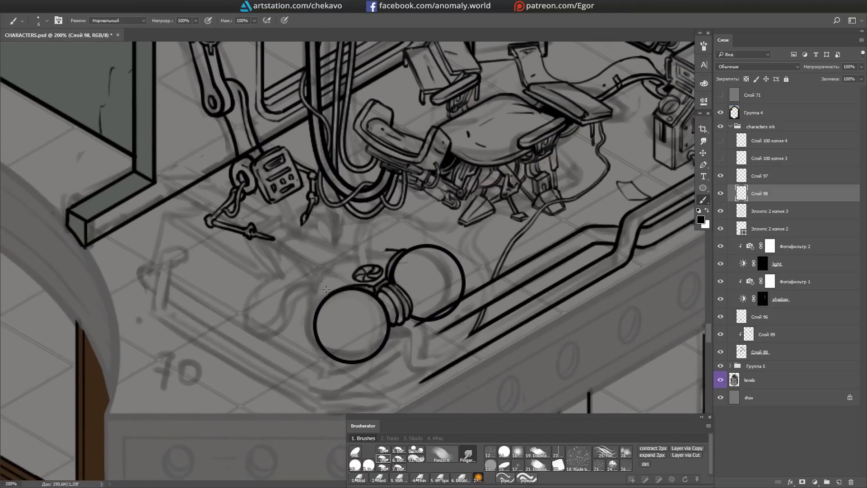
pyautogui.moveTo(323, 289); pyautogui.dragTo(310, 297)
pyautogui.moveTo(333, 248)
pyautogui.mouseDown()
pyautogui.moveTo(303, 307)
pyautogui.moveTo(361, 280)
pyautogui.moveTo(334, 250)
pyautogui.moveTo(358, 248)
pyautogui.moveTo(343, 261)
pyautogui.moveTo(429, 192)
pyautogui.mouseUp()
# Step: Ink a long staff rising from the mask with a flame tip and a hook shape
pyautogui.press('r')
pyautogui.press('e')
pyautogui.press('b')
pyautogui.press('r')
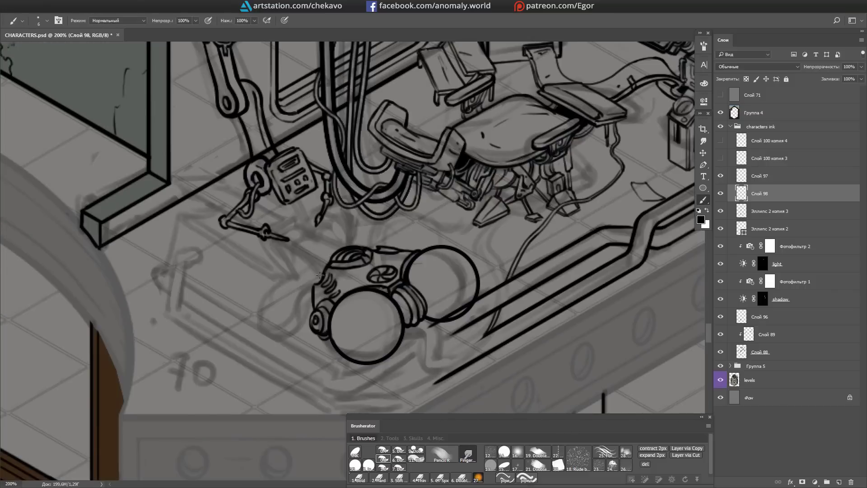
pyautogui.moveTo(361, 272)
pyautogui.mouseDown()
pyautogui.moveTo(474, 219)
pyautogui.moveTo(442, 257)
pyautogui.moveTo(384, 189)
pyautogui.moveTo(365, 97)
pyautogui.mouseUp()
pyautogui.press('r')
pyautogui.moveTo(235, 144)
pyautogui.mouseDown()
pyautogui.moveTo(263, 162)
pyautogui.moveTo(396, 121)
pyautogui.moveTo(373, 152)
pyautogui.mouseUp()
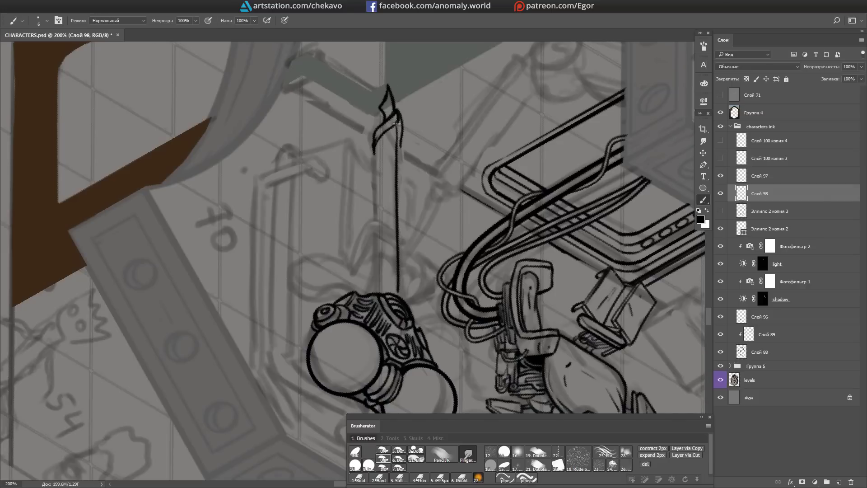
pyautogui.moveTo(397, 92)
pyautogui.mouseDown()
pyautogui.moveTo(391, 78)
pyautogui.moveTo(361, 113)
pyautogui.moveTo(332, 192)
pyautogui.mouseUp()
pyautogui.moveTo(332, 191)
pyautogui.mouseDown()
pyautogui.moveTo(328, 221)
pyautogui.moveTo(326, 198)
pyautogui.mouseUp()
# Step: Lasso-copy the hook and repeat copies along the staff toward the tip
pyautogui.press('l')
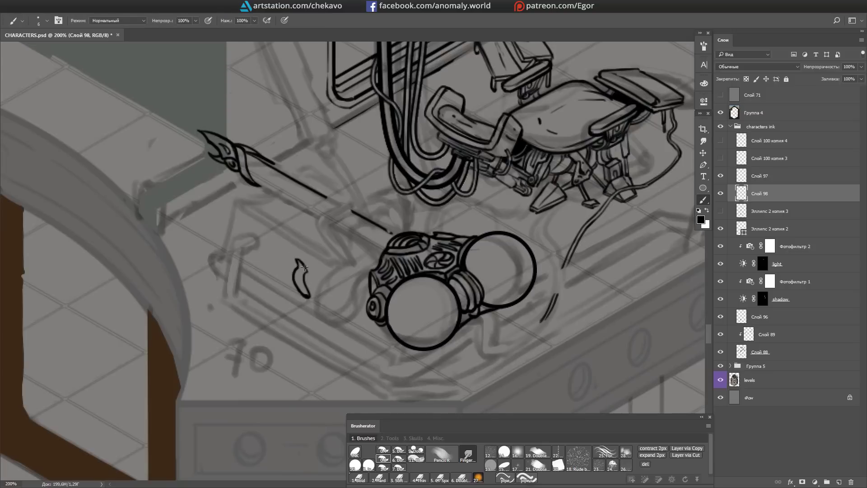
pyautogui.hotkey('ctrl', 'j')
pyautogui.moveTo(388, 246); pyautogui.dragTo(413, 252)
pyautogui.hotkey('ctrl', 'shift', 'alt', 't')
pyautogui.hotkey('ctrl', 'shift', 'alt', 't')
pyautogui.hotkey('ctrl', 'shift', 'alt', 't')
pyautogui.hotkey('ctrl', 'shift', 'alt', 't')
pyautogui.hotkey('ctrl', 'shift', 'alt', 't')
pyautogui.hotkey('ctrl', 'shift', 'alt', 't')
pyautogui.hotkey('ctrl', 'shift', 'alt', 't')
pyautogui.hotkey('ctrl', 'shift', 'alt', 't')
pyautogui.hotkey('ctrl', 'shift', 'alt', 't')
pyautogui.hotkey('ctrl', 'shift', 'alt', 't')
pyautogui.hotkey('ctrl', 'shift', 'alt', 't')
pyautogui.hotkey('ctrl', 'shift', 'alt', 't')
pyautogui.hotkey('ctrl', 'shift', 'alt', 't')
pyautogui.hotkey('ctrl', 'shift', 'alt', 't')
pyautogui.hotkey('ctrl', 'shift', 'alt', 't')
pyautogui.hotkey('ctrl', 'shift', 'alt', 't')
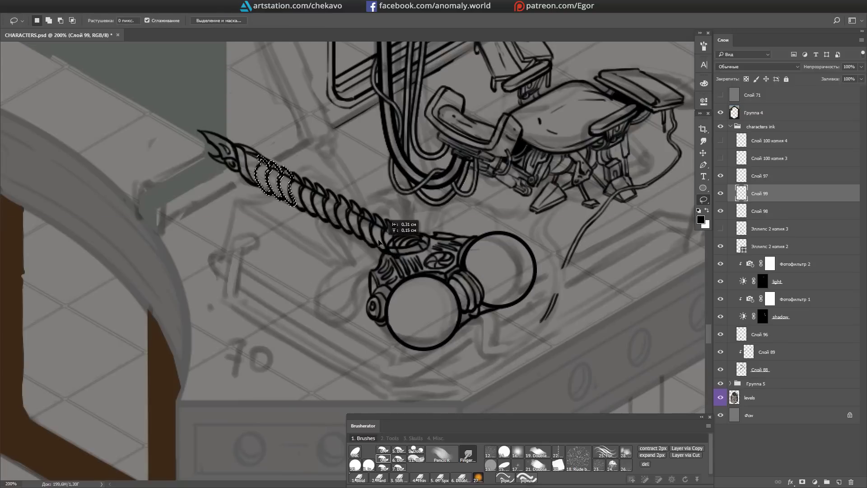
# Step: Merge the hook copies into the Слой 98 mask ink layer
pyautogui.press('e')
pyautogui.keyDown('shift'); pyautogui.click(763, 211); pyautogui.keyUp('shift')
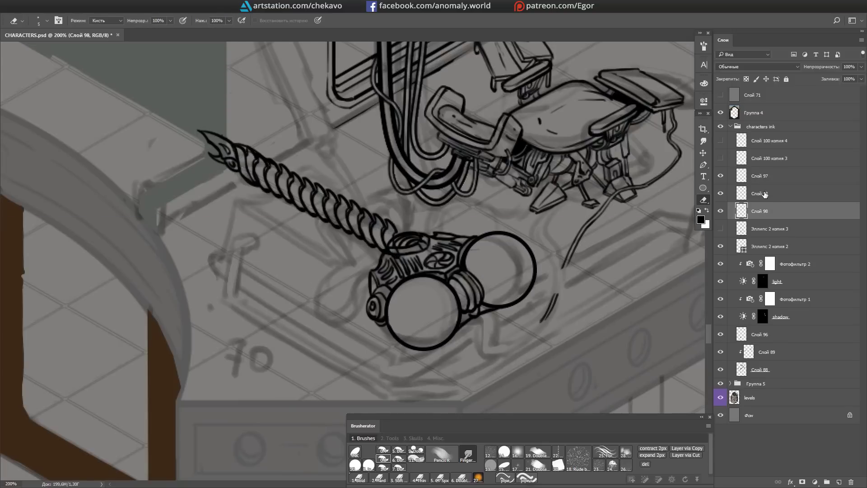
pyautogui.hotkey('ctrl', 'e')
pyautogui.press('b')
# Step: Add a thin stroke beside the staff and merge Слой 99 down into Слой 97
pyautogui.press('r')
pyautogui.moveTo(403, 233); pyautogui.dragTo(343, 280)
pyautogui.moveTo(359, 239); pyautogui.dragTo(368, 259)
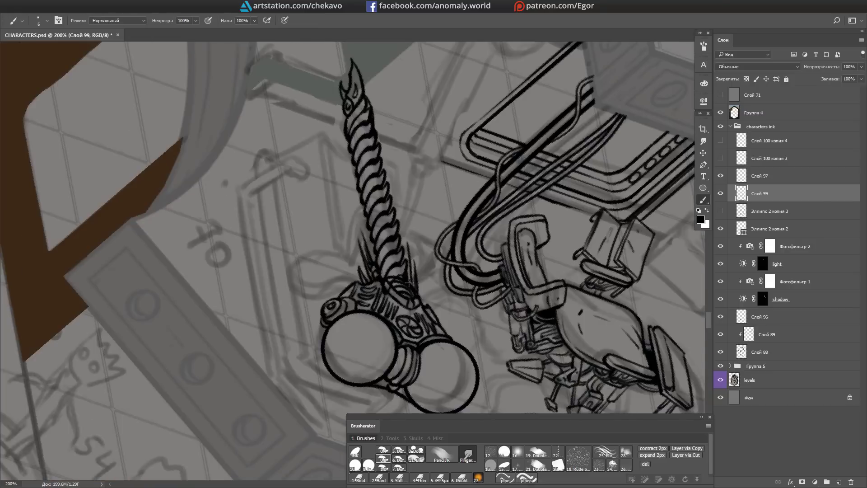
pyautogui.press('r')
pyautogui.press('Escape')
pyautogui.hotkey('ctrl', 'e')
# Step: Select both goggle lenses and ring the lower lens with small circles
pyautogui.moveTo(408, 282); pyautogui.dragTo(380, 257)
pyautogui.press('w')
pyautogui.click(394, 286)
pyautogui.keyDown('shift'); pyautogui.click(471, 243); pyautogui.keyUp('shift')
pyautogui.click(435, 438)
pyautogui.click(383, 460)
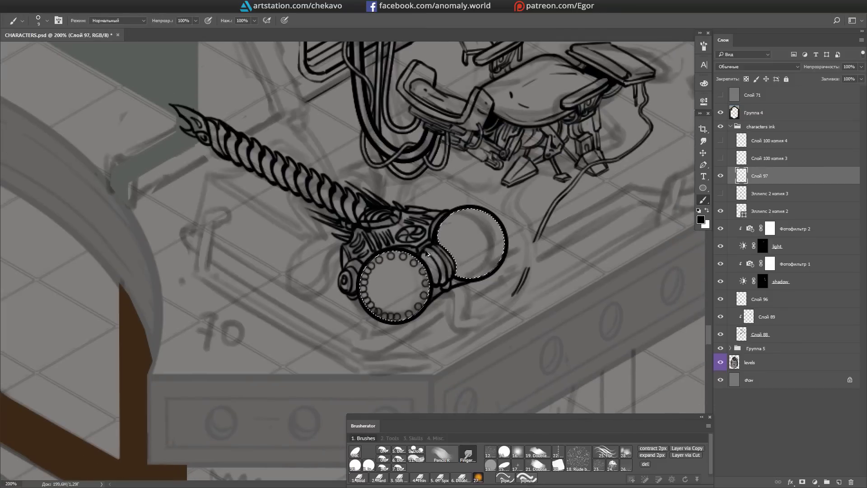
pyautogui.hotkey('ctrl', 'd')
# Step: Fill the right lens with small circles using a smaller 4 px brush
pyautogui.press('F5')
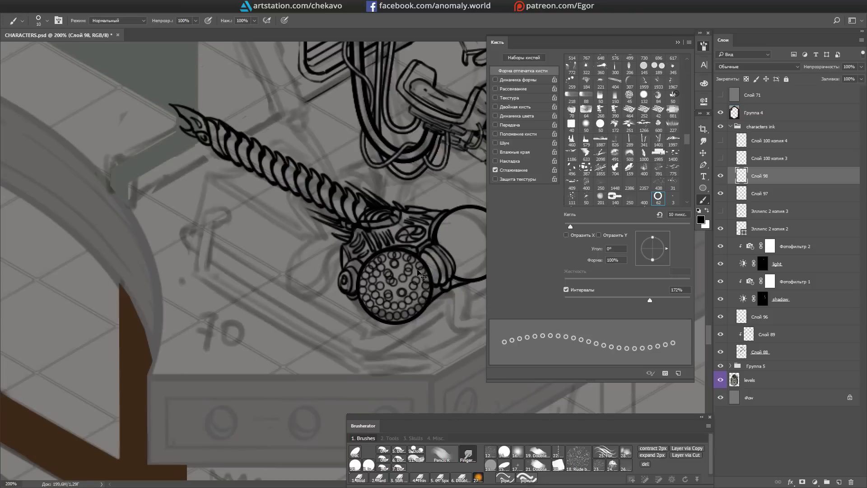
pyautogui.press('F5')
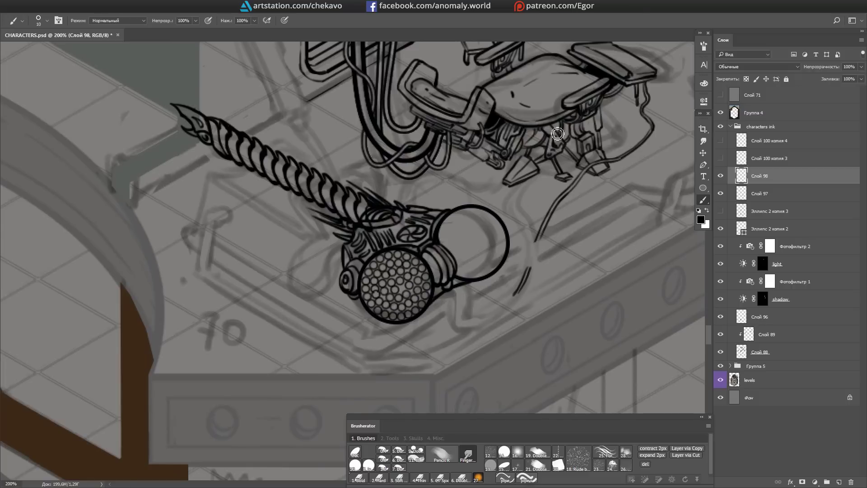
pyautogui.moveTo(423, 265); pyautogui.dragTo(382, 266)
pyautogui.hotkey('ctrl', 'shift', 'z')
pyautogui.press('[')
pyautogui.press('[')
pyautogui.press('[')
pyautogui.press('[')
pyautogui.press('[')
pyautogui.press('[')
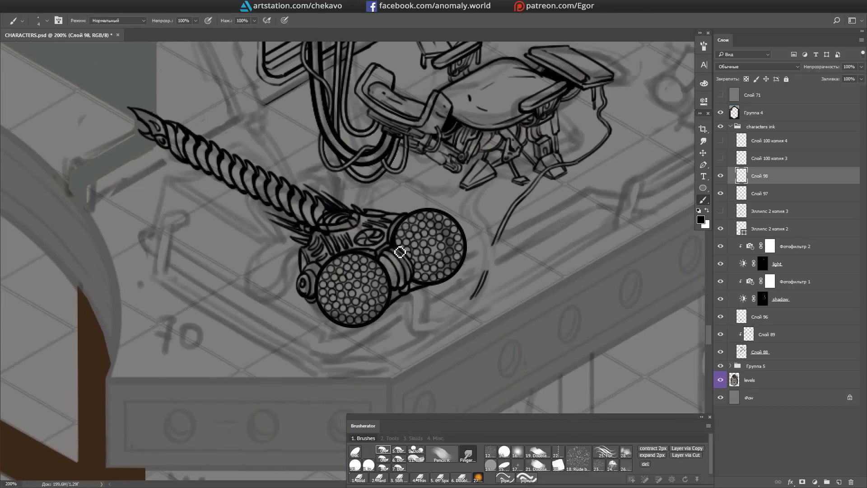
# Step: Toggle the goggle layer's visibility to check which layer holds the linework
pyautogui.moveTo(445, 270)
pyautogui.mouseDown()
pyautogui.moveTo(297, 280)
pyautogui.moveTo(512, 242)
pyautogui.moveTo(348, 255)
pyautogui.mouseUp()
pyautogui.moveTo(240, 188); pyautogui.dragTo(289, 212)
pyautogui.hotkey('alt', '[')
pyautogui.moveTo(333, 234); pyautogui.dragTo(361, 230)
pyautogui.hotkey('ctrl', 'z')
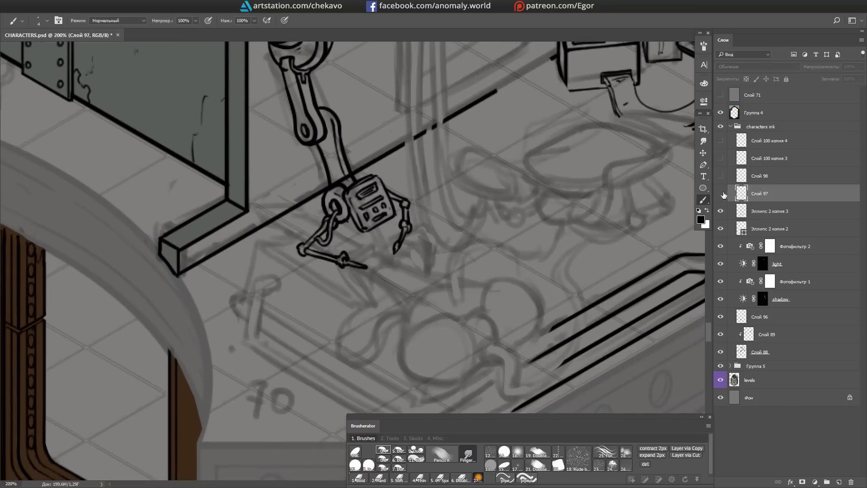
pyautogui.hotkey('ctrl', 'z')
pyautogui.hotkey('ctrl', 'z')
pyautogui.hotkey('ctrl', 'shift', 'z')
# Step: Ink the pipe's inner edge beside the pillar and the box's right and top edges
pyautogui.moveTo(362, 274)
pyautogui.mouseDown()
pyautogui.moveTo(325, 224)
pyautogui.moveTo(341, 282)
pyautogui.mouseUp()
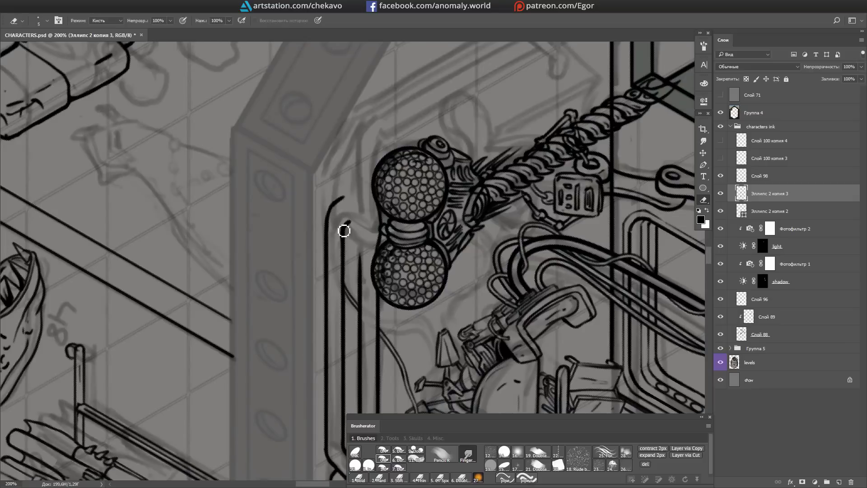
pyautogui.moveTo(344, 215); pyautogui.dragTo(357, 198)
pyautogui.moveTo(394, 259)
pyautogui.mouseDown()
pyautogui.moveTo(379, 211)
pyautogui.moveTo(408, 226)
pyautogui.moveTo(441, 178)
pyautogui.moveTo(428, 301)
pyautogui.moveTo(522, 344)
pyautogui.moveTo(310, 304)
pyautogui.moveTo(381, 106)
pyautogui.moveTo(380, 238)
pyautogui.mouseUp()
pyautogui.press('r')
pyautogui.moveTo(410, 310); pyautogui.dragTo(410, 310)
pyautogui.moveTo(471, 76)
pyautogui.mouseDown()
pyautogui.moveTo(387, 242)
pyautogui.moveTo(387, 135)
pyautogui.mouseUp()
pyautogui.moveTo(302, 288)
pyautogui.mouseDown()
pyautogui.moveTo(409, 222)
pyautogui.moveTo(415, 197)
pyautogui.moveTo(622, 141)
pyautogui.moveTo(656, 104)
pyautogui.moveTo(525, 40)
pyautogui.mouseUp()
pyautogui.press('r')
# Step: Draw the box lines on a new layer and merge them down into the goggle ink layer
pyautogui.hotkey('ctrl', 'shift', 'alt', 'n')
pyautogui.press('l')
pyautogui.hotkey('alt', '[')
pyautogui.moveTo(228, 220)
pyautogui.mouseDown()
pyautogui.moveTo(253, 149)
pyautogui.moveTo(380, 245)
pyautogui.mouseUp()
pyautogui.press('e')
pyautogui.hotkey('alt', ']')
pyautogui.click(764, 212)
pyautogui.moveTo(432, 211); pyautogui.dragTo(68, 157)
pyautogui.hotkey('alt', ']')
pyautogui.hotkey('ctrl', 'e')
pyautogui.moveTo(497, 271); pyautogui.dragTo(423, 175)
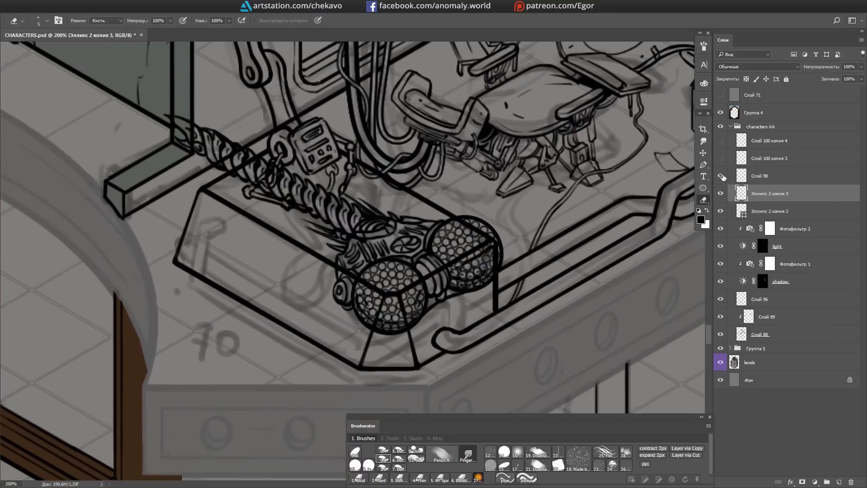
# Step: Select the box area around the goggles on the device base, then deselect and erase there
pyautogui.click(720, 176)
pyautogui.moveTo(266, 135); pyautogui.dragTo(361, 152)
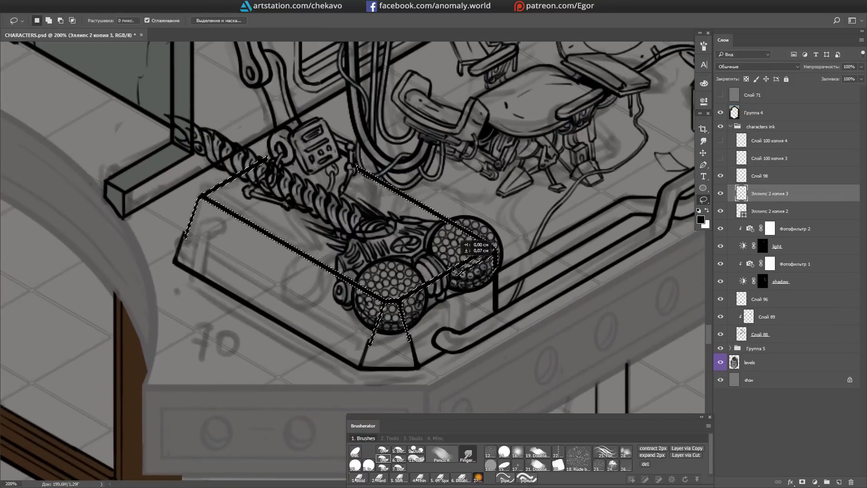
pyautogui.hotkey('ctrl', 'd')
pyautogui.press('e')
pyautogui.scroll(-1, 387, 326)
pyautogui.moveTo(504, 260)
pyautogui.mouseDown()
pyautogui.moveTo(360, 180)
pyautogui.moveTo(291, 306)
pyautogui.moveTo(269, 257)
pyautogui.moveTo(608, 248)
pyautogui.mouseUp()
pyautogui.press('e')
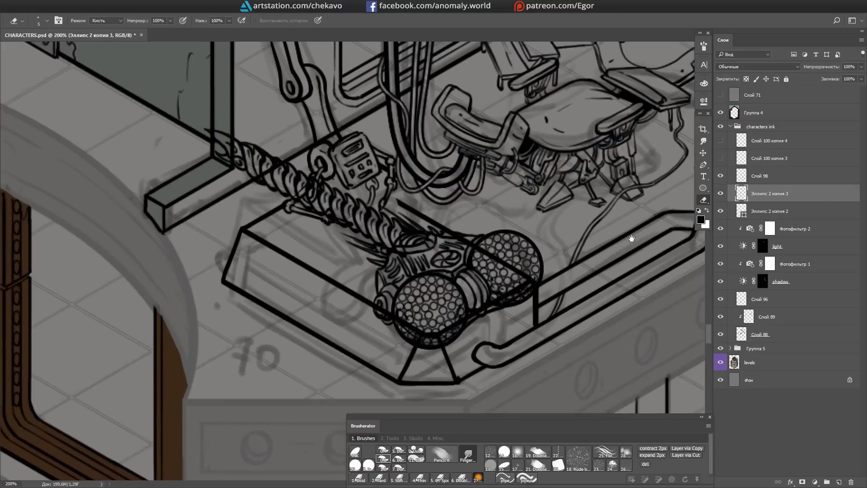
# Step: Temporarily hide the device ink to check the box, rotating the view to stand it vertical
pyautogui.press('b')
pyautogui.click(720, 176)
pyautogui.moveTo(387, 194); pyautogui.dragTo(410, 260)
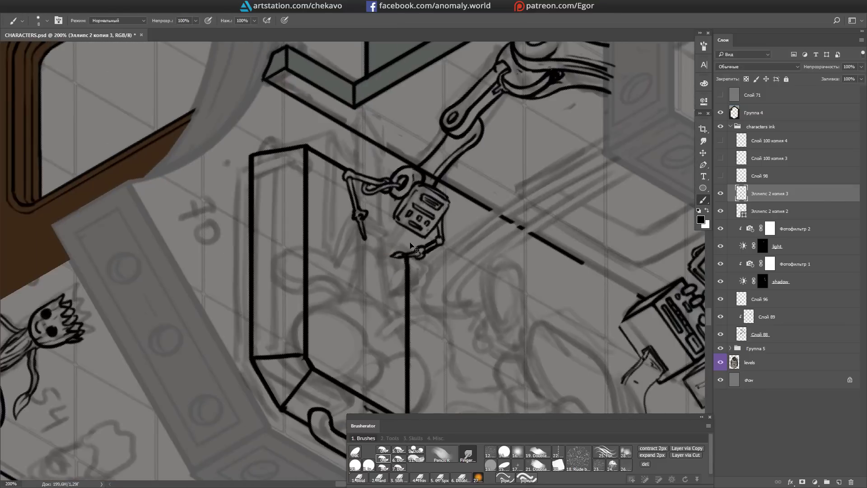
pyautogui.moveTo(489, 143)
pyautogui.mouseDown()
pyautogui.moveTo(406, 203)
pyautogui.moveTo(343, 289)
pyautogui.moveTo(322, 303)
pyautogui.mouseUp()
pyautogui.hotkey('ctrl', 'z')
pyautogui.press('e')
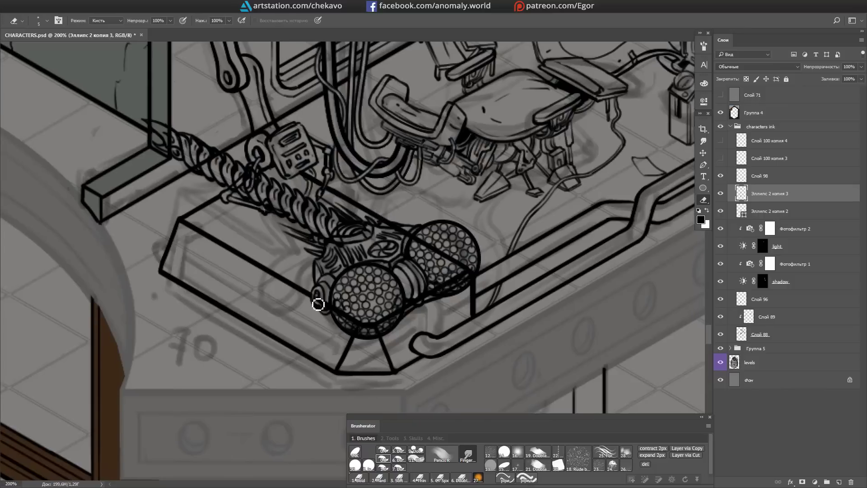
pyautogui.moveTo(463, 280)
pyautogui.mouseDown()
pyautogui.moveTo(459, 312)
pyautogui.moveTo(509, 350)
pyautogui.mouseUp()
# Step: Lower the device ink layer to 50% opacity, resize the eraser, and merge the ink down
pyautogui.hotkey('alt', ']')
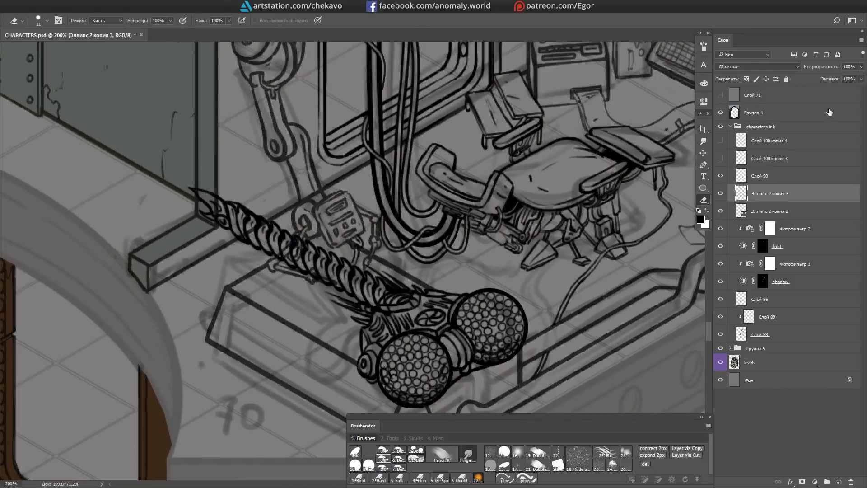
pyautogui.press('5')
pyautogui.hotkey('alt', '[')
pyautogui.moveTo(197, 192); pyautogui.dragTo(182, 158)
pyautogui.keyDown('alt'); pyautogui.rightClick(182, 158); pyautogui.keyUp('alt')
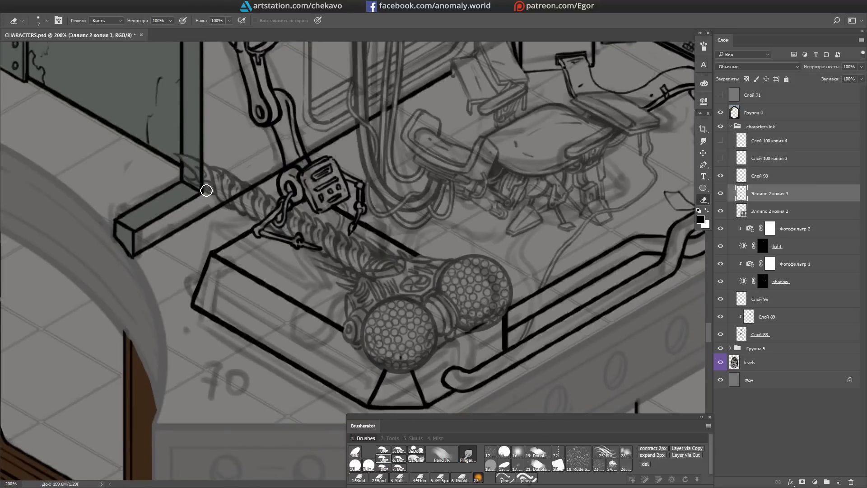
pyautogui.moveTo(258, 196)
pyautogui.mouseDown()
pyautogui.moveTo(416, 188)
pyautogui.moveTo(488, 212)
pyautogui.moveTo(498, 225)
pyautogui.mouseUp()
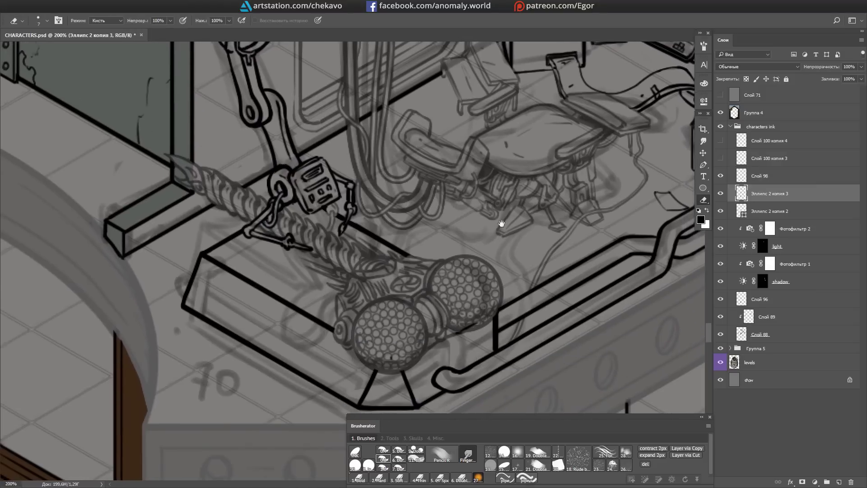
pyautogui.press('b')
pyautogui.hotkey('alt', ']')
pyautogui.hotkey('ctrl', 'e')
# Step: Add a short ink stroke along the box edge
pyautogui.moveTo(634, 127); pyautogui.dragTo(585, 247)
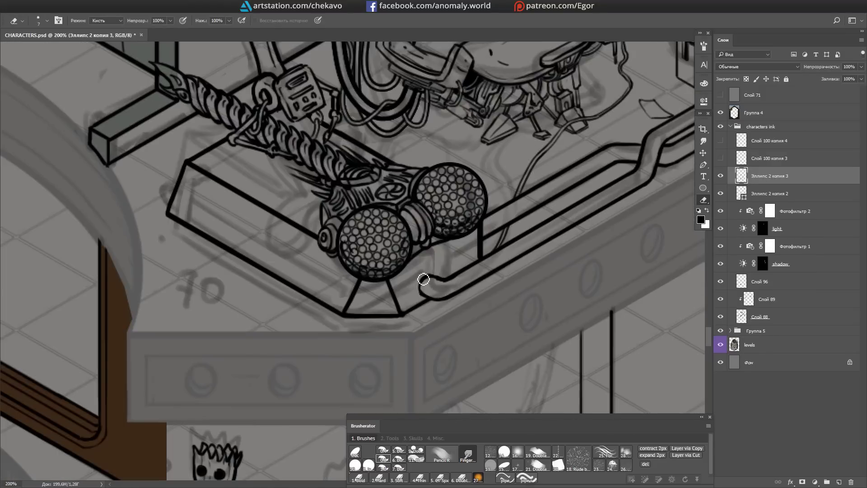
pyautogui.press('e')
pyautogui.press('b')
pyautogui.moveTo(251, 186)
pyautogui.mouseDown()
pyautogui.moveTo(270, 204)
pyautogui.moveTo(316, 194)
pyautogui.moveTo(366, 206)
pyautogui.mouseUp()
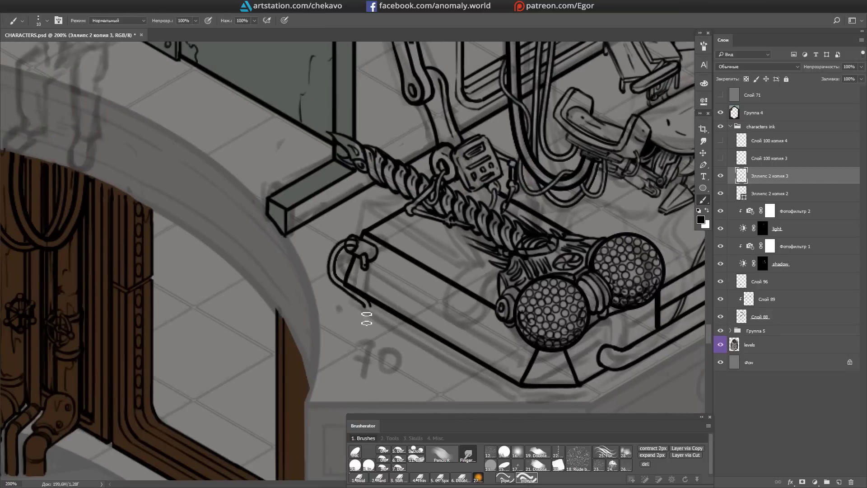
pyautogui.moveTo(342, 273); pyautogui.dragTo(330, 250)
# Step: With the thin 4 px brush, draw the hanging chain cable down to the rail
pyautogui.click(383, 450)
pyautogui.moveTo(500, 394)
pyautogui.mouseDown()
pyautogui.moveTo(437, 308)
pyautogui.moveTo(413, 417)
pyautogui.mouseUp()
pyautogui.moveTo(388, 100); pyautogui.dragTo(475, 166)
pyautogui.moveTo(430, 283)
pyautogui.mouseDown()
pyautogui.moveTo(513, 194)
pyautogui.moveTo(339, 206)
pyautogui.moveTo(353, 256)
pyautogui.moveTo(645, 198)
pyautogui.mouseUp()
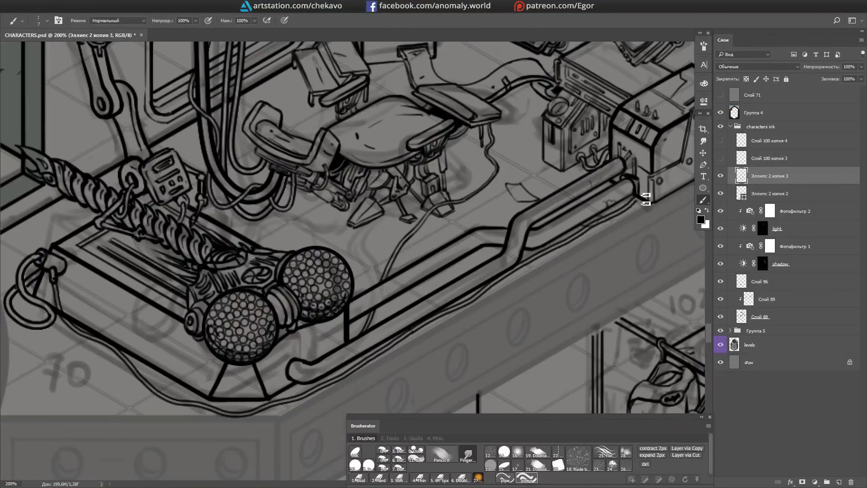
pyautogui.moveTo(111, 334)
pyautogui.mouseDown()
pyautogui.moveTo(280, 258)
pyautogui.moveTo(291, 290)
pyautogui.mouseUp()
pyautogui.press('e')
pyautogui.press('b')
pyautogui.moveTo(521, 315)
pyautogui.mouseDown()
pyautogui.moveTo(399, 246)
pyautogui.moveTo(390, 271)
pyautogui.mouseUp()
pyautogui.moveTo(443, 254); pyautogui.dragTo(427, 275)
# Step: Add a new empty layer above the ink layer for the rail work
pyautogui.moveTo(461, 192)
pyautogui.mouseDown()
pyautogui.moveTo(547, 205)
pyautogui.moveTo(488, 237)
pyautogui.mouseUp()
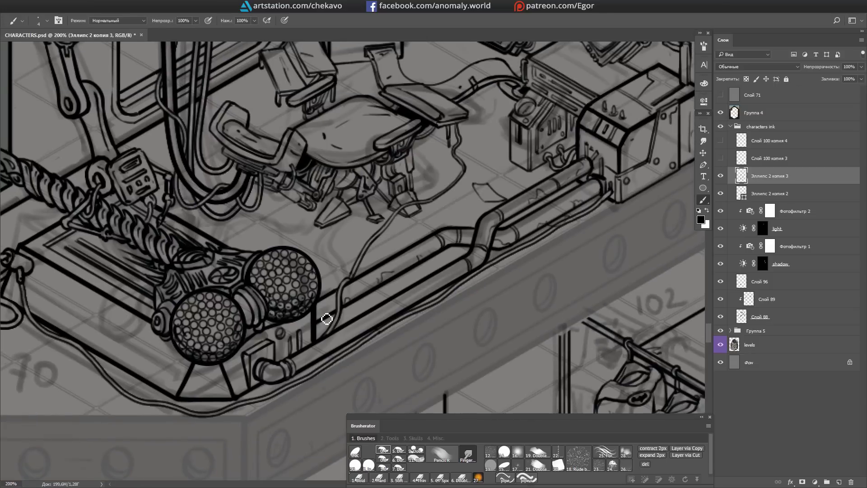
pyautogui.moveTo(347, 308); pyautogui.dragTo(435, 292)
pyautogui.scroll(4, 429, 230)
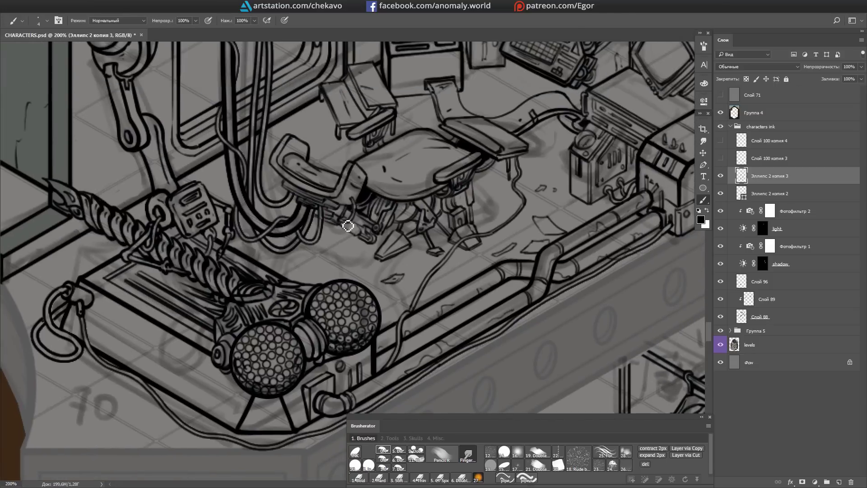
pyautogui.hotkey('ctrl', 'shift', 'alt', 'n')
pyautogui.press('e')
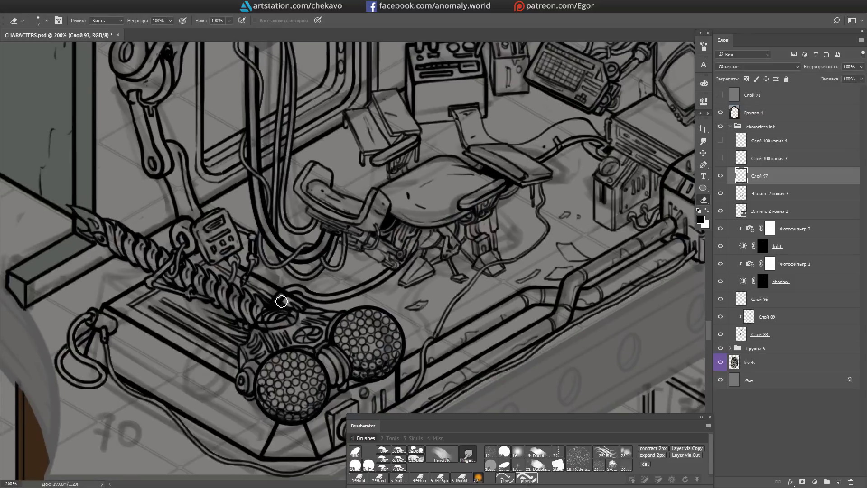
pyautogui.hotkey('alt', '[')
pyautogui.moveTo(295, 278); pyautogui.dragTo(275, 257)
pyautogui.press('b')
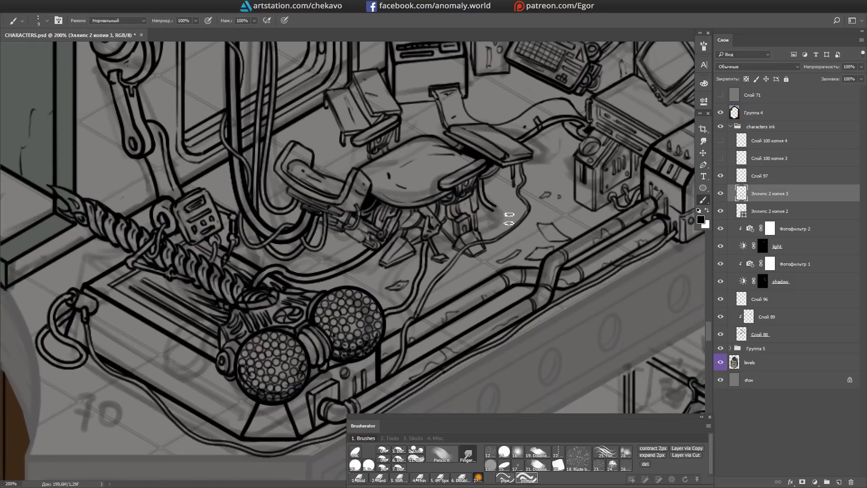
# Step: Merge the ink layers and ink a cable along the bottom of the base with a smaller brush
pyautogui.moveTo(415, 333)
pyautogui.mouseDown()
pyautogui.moveTo(343, 311)
pyautogui.moveTo(281, 273)
pyautogui.moveTo(306, 328)
pyautogui.mouseUp()
pyautogui.press('e')
pyautogui.press('b')
pyautogui.press('Escape')
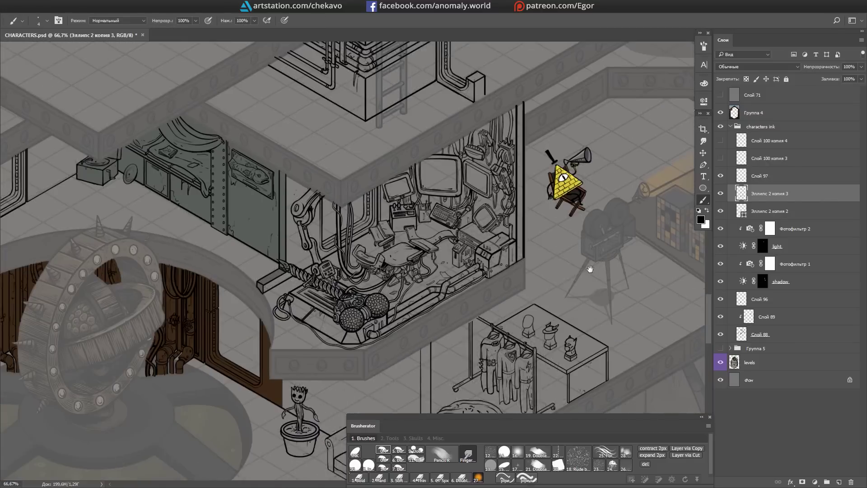
pyautogui.hotkey('ctrl', '1')
pyautogui.press('Delete')
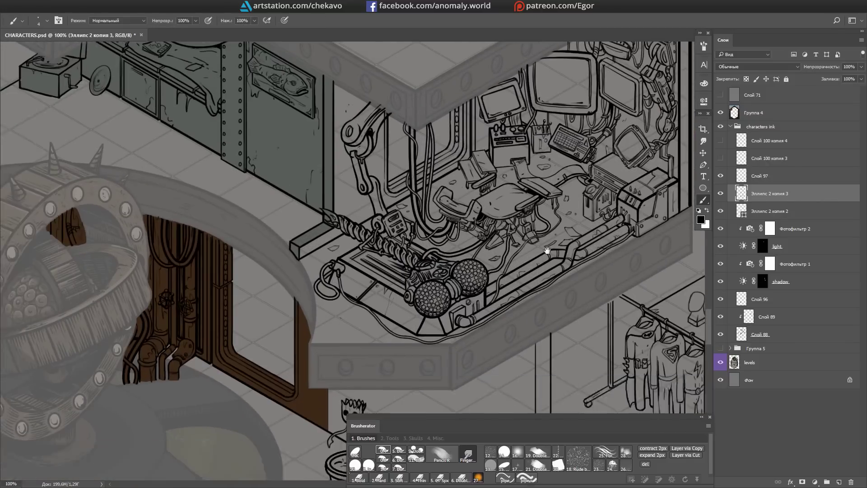
pyautogui.scroll(2, 243, 384)
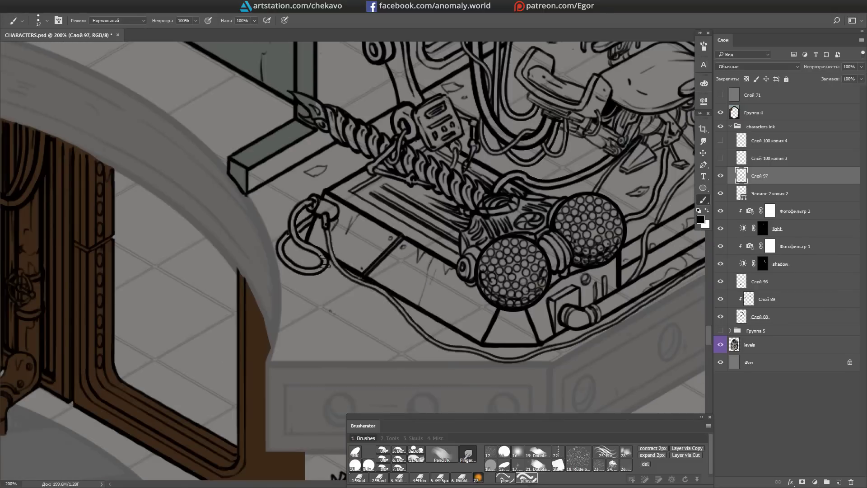
pyautogui.press('[')
pyautogui.moveTo(324, 262)
pyautogui.mouseDown()
pyautogui.moveTo(397, 338)
pyautogui.moveTo(474, 344)
pyautogui.mouseUp()
# Step: Draw and erase the rail pipes along the floor edge toward the upper equipment area
pyautogui.moveTo(646, 239)
pyautogui.mouseDown()
pyautogui.moveTo(555, 294)
pyautogui.moveTo(560, 300)
pyautogui.moveTo(504, 271)
pyautogui.mouseUp()
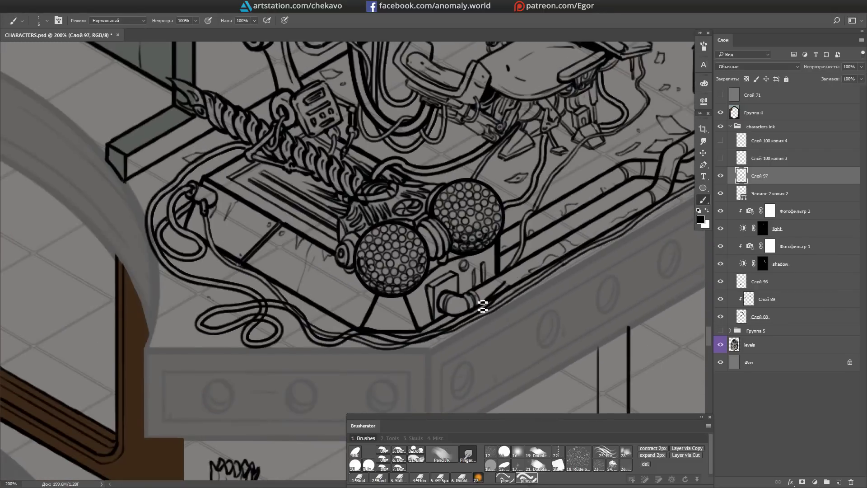
pyautogui.hotkey('ctrl', 'z')
pyautogui.hotkey('ctrl', 'z')
pyautogui.press('e')
pyautogui.moveTo(315, 310)
pyautogui.mouseDown()
pyautogui.moveTo(389, 245)
pyautogui.moveTo(434, 266)
pyautogui.moveTo(305, 334)
pyautogui.moveTo(442, 280)
pyautogui.moveTo(377, 280)
pyautogui.moveTo(391, 277)
pyautogui.mouseUp()
pyautogui.moveTo(433, 268)
pyautogui.mouseDown()
pyautogui.moveTo(567, 193)
pyautogui.moveTo(567, 176)
pyautogui.mouseUp()
pyautogui.press('b')
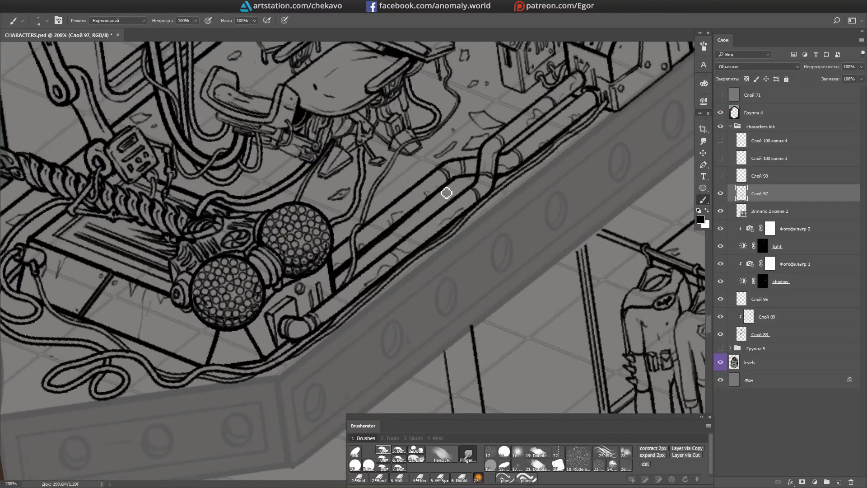
pyautogui.moveTo(397, 236); pyautogui.dragTo(309, 272)
pyautogui.moveTo(159, 187); pyautogui.dragTo(381, 263)
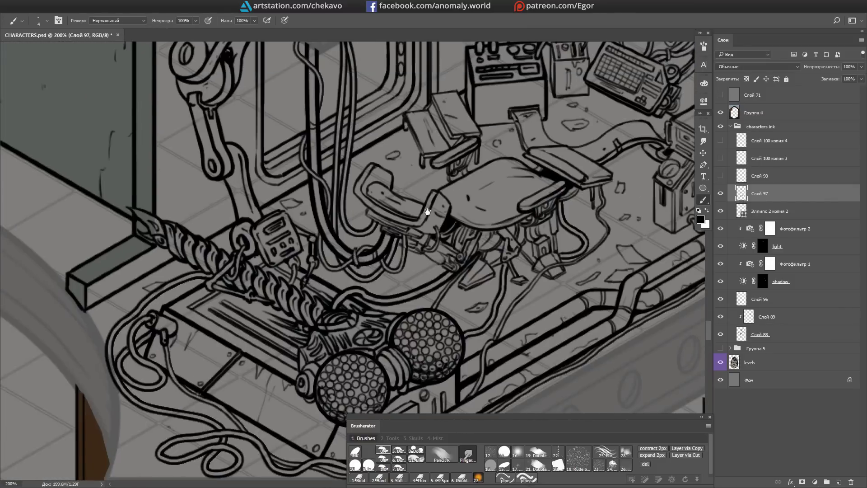
pyautogui.moveTo(371, 180); pyautogui.dragTo(321, 234)
# Step: Erase stray lines in the floor debris, zoom out to the whole room, and save the file
pyautogui.press('e')
pyautogui.moveTo(333, 168); pyautogui.dragTo(343, 252)
pyautogui.press('e')
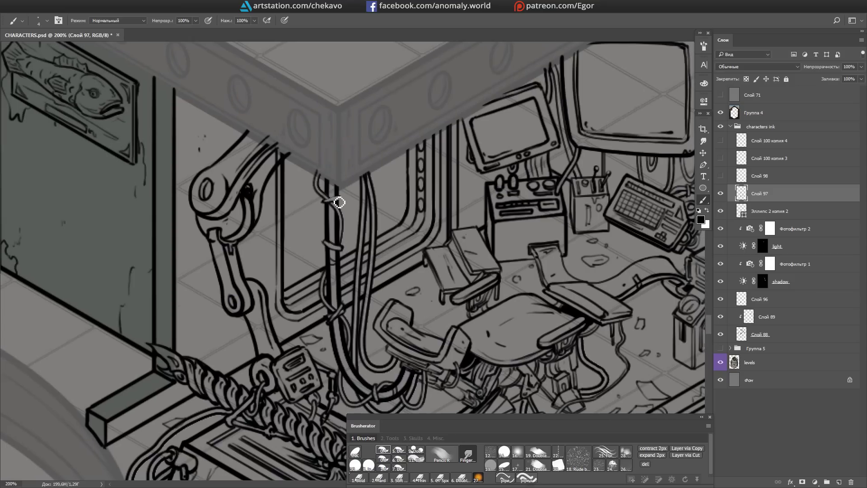
pyautogui.hotkey('ctrl', '-')
pyautogui.press('e')
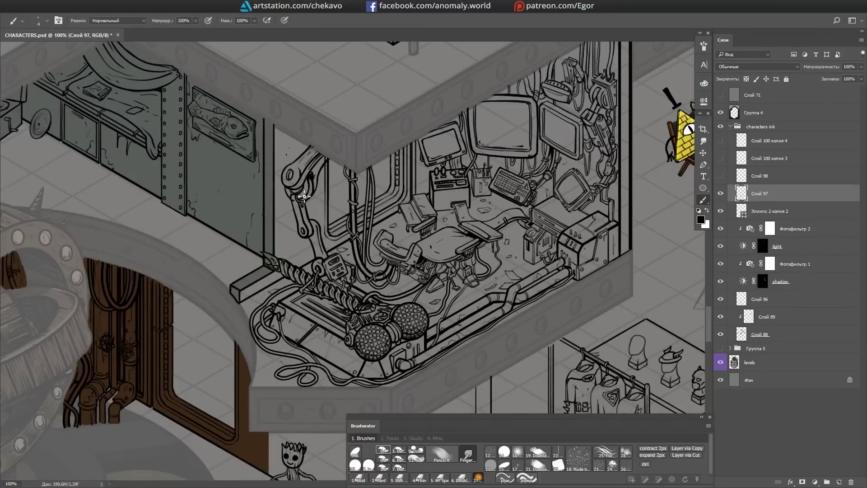
pyautogui.moveTo(529, 195); pyautogui.dragTo(492, 148)
pyautogui.hotkey('ctrl', 's')
pyautogui.scroll(-3, 482, 182)
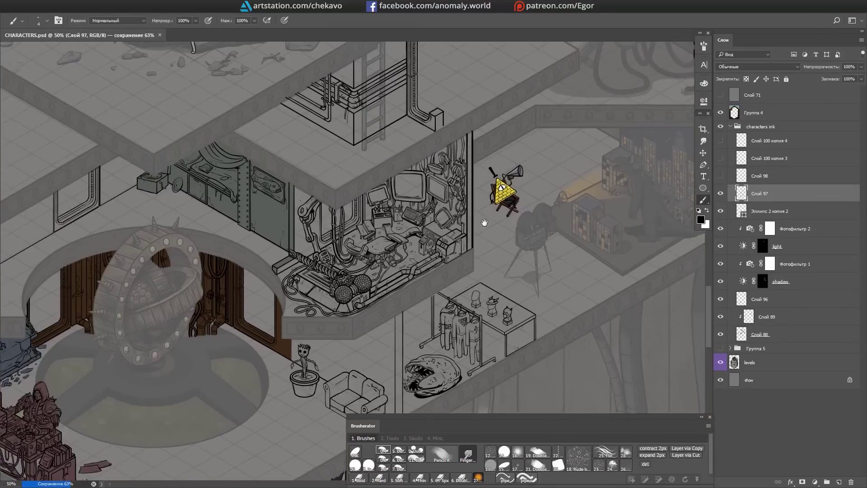
pyautogui.scroll(5, 456, 231)
# Step: Fill the room walls with green using a polygonal lasso selection
pyautogui.keyDown('ctrl'); pyautogui.click(456, 231); pyautogui.keyUp('ctrl')
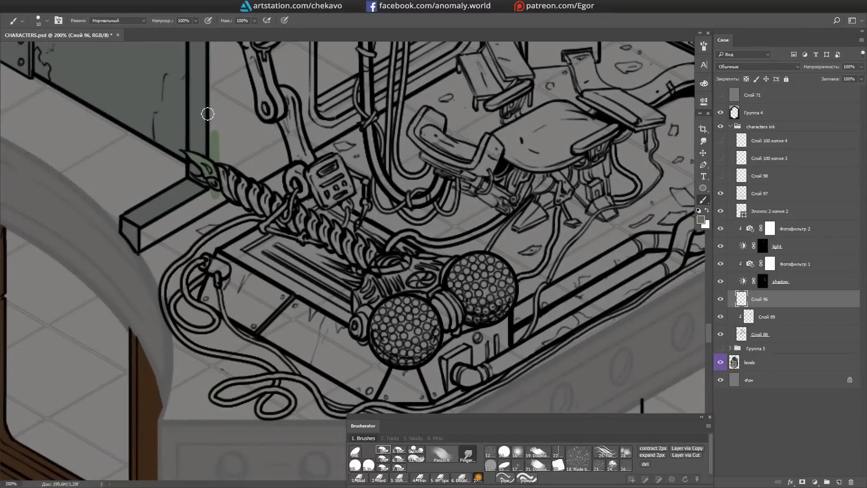
pyautogui.moveTo(208, 127); pyautogui.dragTo(282, 86)
pyautogui.press('l')
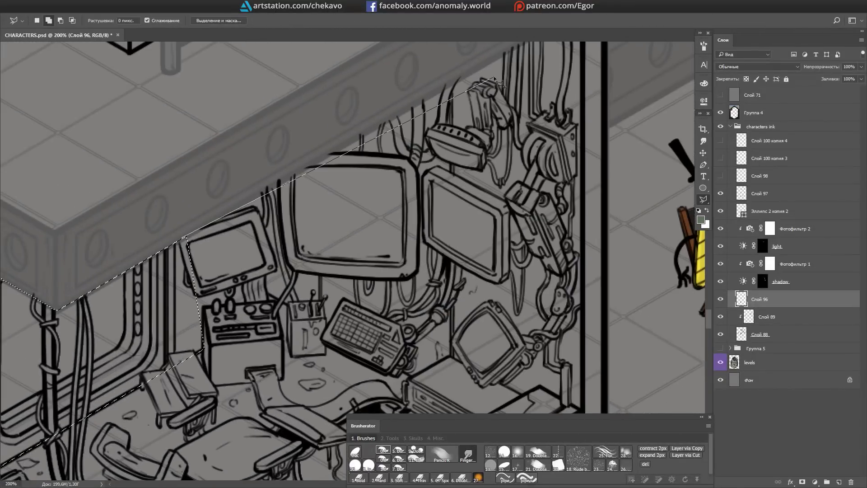
pyautogui.hotkey('ctrl', '-')
pyautogui.click(584, 121)
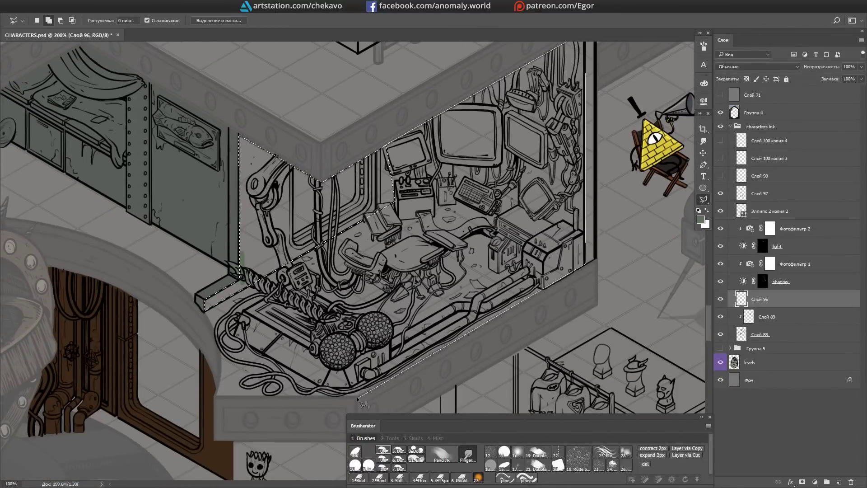
pyautogui.click(385, 147)
pyautogui.hotkey('alt', 'BackSpace')
pyautogui.hotkey('ctrl', 'd')
pyautogui.hotkey('ctrl', '+')
# Step: Erase the green fill around the ink while switching between the ink and fill layers
pyautogui.press('b')
pyautogui.keyDown('ctrl'); pyautogui.click(371, 308); pyautogui.keyUp('ctrl')
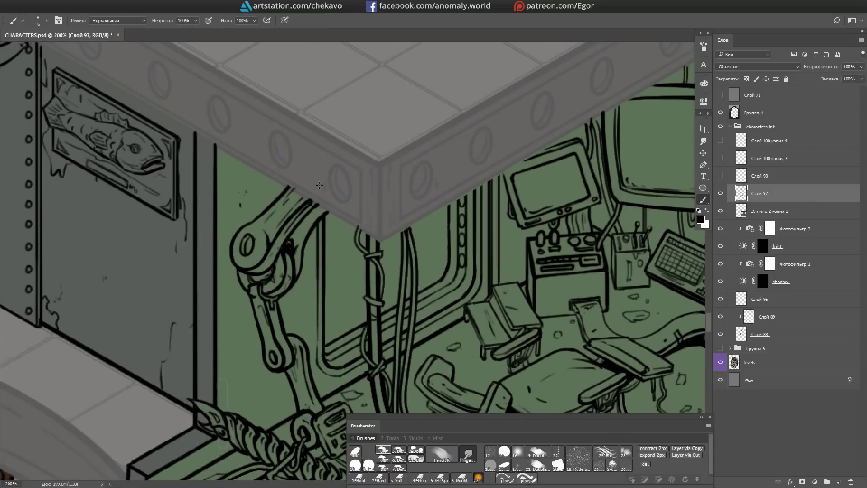
pyautogui.moveTo(319, 185); pyautogui.dragTo(303, 148)
pyautogui.keyDown('ctrl'); pyautogui.click(313, 176); pyautogui.keyUp('ctrl')
pyautogui.press('e')
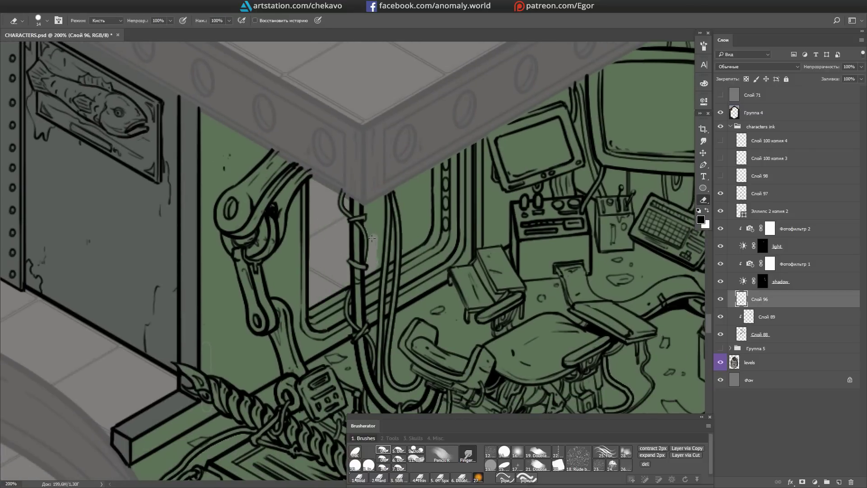
pyautogui.moveTo(422, 190); pyautogui.dragTo(275, 267)
pyautogui.keyDown('ctrl'); pyautogui.click(275, 267); pyautogui.keyUp('ctrl')
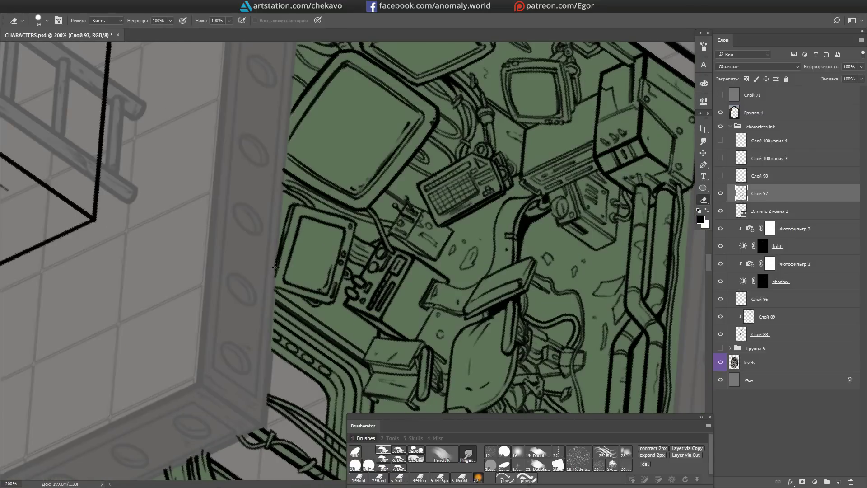
pyautogui.moveTo(280, 212); pyautogui.dragTo(528, 181)
pyautogui.keyDown('ctrl'); pyautogui.click(528, 180); pyautogui.keyUp('ctrl')
# Step: Select a rectangular area near the device, add a new layer, and merge Слой 99 into Слой 97
pyautogui.hotkey('ctrl', '-')
pyautogui.press('m')
pyautogui.moveTo(486, 85)
pyautogui.mouseDown()
pyautogui.moveTo(403, 121)
pyautogui.moveTo(555, 181)
pyautogui.mouseUp()
pyautogui.press('b')
pyautogui.hotkey('ctrl', 'j')
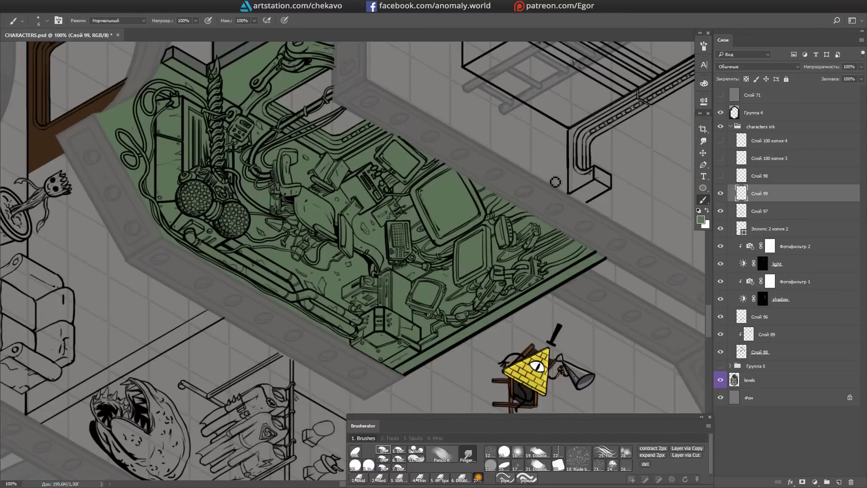
pyautogui.hscroll(2, 578, 169)
pyautogui.hotkey('ctrl', '+')
pyautogui.hotkey('ctrl', 'e')
pyautogui.scroll(5, 282, 226)
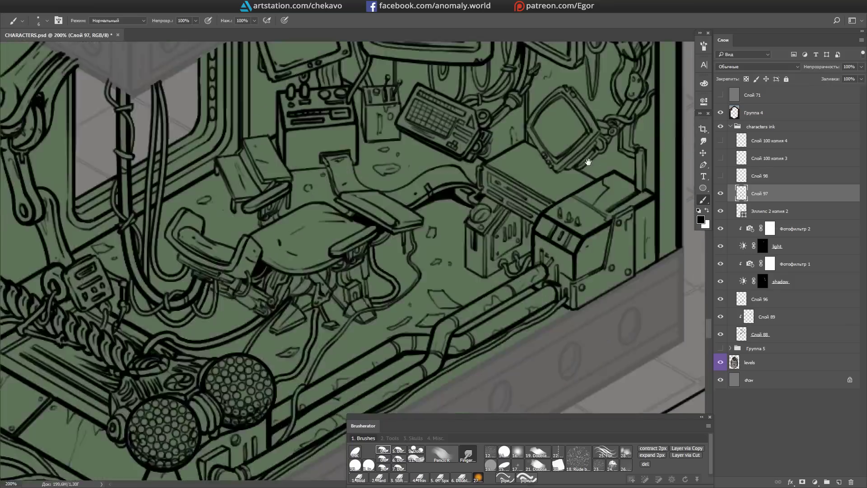
# Step: Rotate the canvas to a comfortable inking angle, then reset it upright
pyautogui.press('e')
pyautogui.press('r')
pyautogui.moveTo(283, 225)
pyautogui.mouseDown()
pyautogui.moveTo(406, 228)
pyautogui.moveTo(385, 219)
pyautogui.moveTo(406, 256)
pyautogui.mouseUp()
pyautogui.press('b')
pyautogui.scroll(-2, 444, 239)
pyautogui.press('r')
pyautogui.press('Escape')
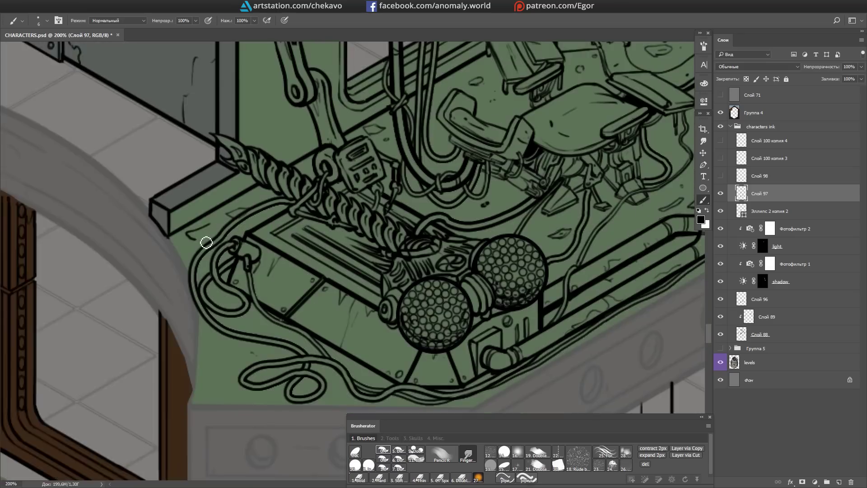
# Step: Pan and zoom across the inked green room, then move down to the lower scene
pyautogui.moveTo(194, 242); pyautogui.dragTo(233, 226)
pyautogui.scroll(-3, 529, 263)
pyautogui.scroll(3, 371, 251)
pyautogui.scroll(-5, 503, 188)
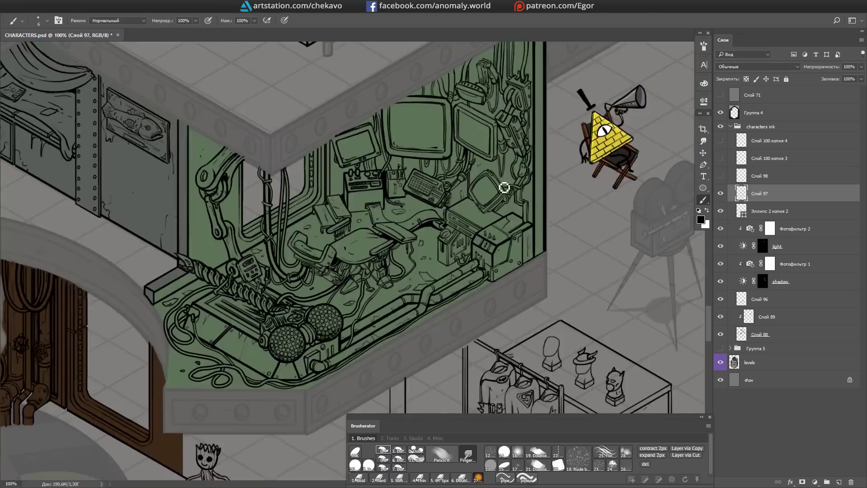
pyautogui.scroll(3, 486, 267)
pyautogui.scroll(2, 486, 268)
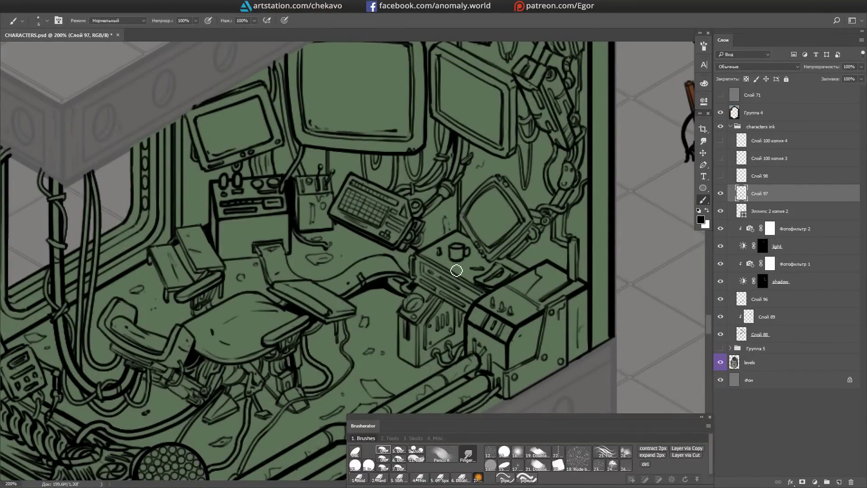
pyautogui.scroll(-3, 564, 122)
pyautogui.moveTo(567, 294); pyautogui.dragTo(575, 87)
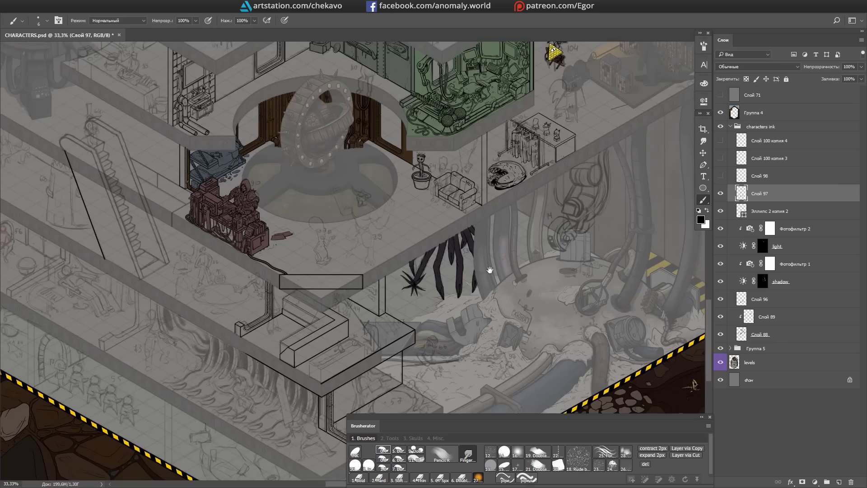
# Step: Lasso the loose pipe piece and move it into place at the pipe corner
pyautogui.scroll(-2, 533, 234)
pyautogui.moveTo(534, 233); pyautogui.dragTo(558, 402)
pyautogui.scroll(2, 649, 303)
pyautogui.moveTo(649, 304)
pyautogui.mouseDown()
pyautogui.moveTo(572, 254)
pyautogui.moveTo(420, 294)
pyautogui.mouseUp()
pyautogui.scroll(2, 420, 294)
pyautogui.press('l')
pyautogui.moveTo(451, 243); pyautogui.dragTo(474, 228)
pyautogui.scroll(1, 474, 228)
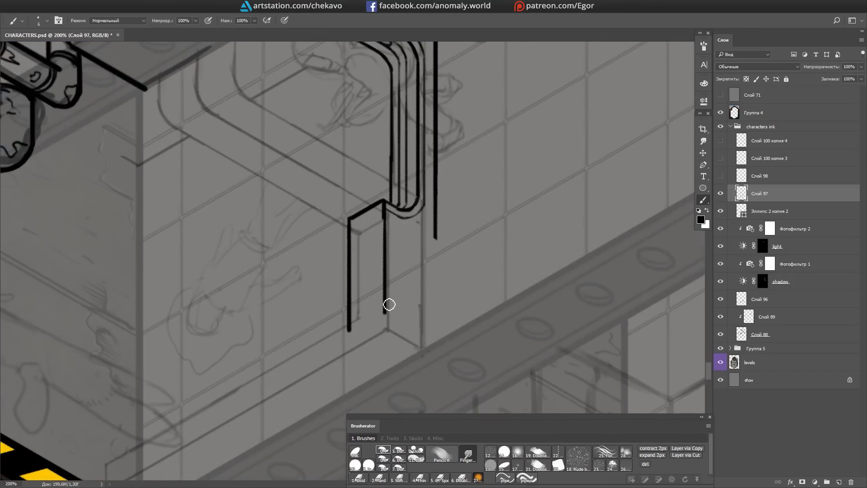
# Step: Rotate the view onto the pipe corner and ink a chin line below the figure's head
pyautogui.press('r')
pyautogui.moveTo(389, 305)
pyautogui.mouseDown()
pyautogui.moveTo(290, 383)
pyautogui.moveTo(353, 169)
pyautogui.moveTo(302, 260)
pyautogui.moveTo(342, 283)
pyautogui.moveTo(292, 258)
pyautogui.moveTo(372, 195)
pyautogui.moveTo(464, 227)
pyautogui.moveTo(488, 141)
pyautogui.moveTo(612, 275)
pyautogui.moveTo(406, 304)
pyautogui.moveTo(228, 192)
pyautogui.moveTo(234, 269)
pyautogui.mouseUp()
pyautogui.press('r')
pyautogui.press('l')
pyautogui.press('b')
pyautogui.scroll(-3, 350, 244)
pyautogui.scroll(-2, 286, 214)
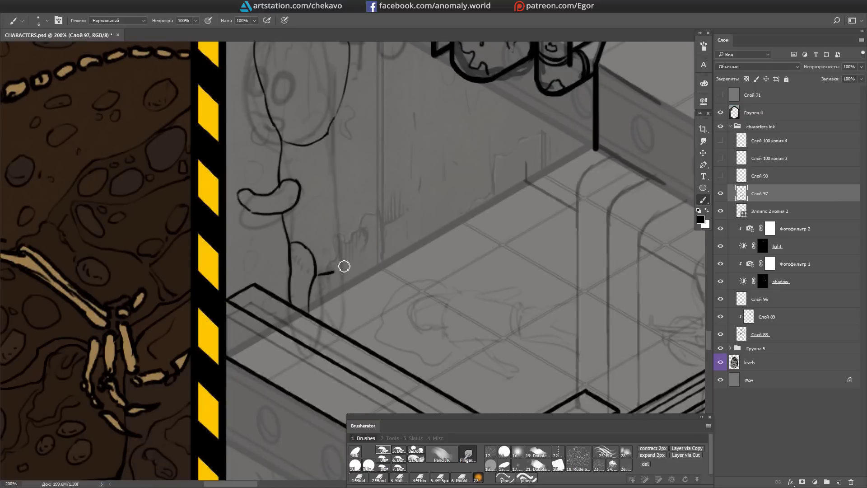
pyautogui.moveTo(286, 146); pyautogui.dragTo(348, 262)
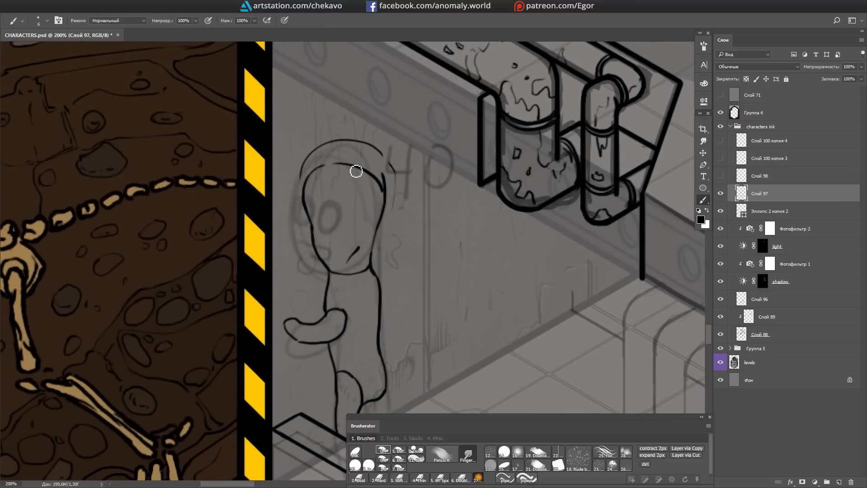
# Step: Ink a leg stroke, a neck collar and the left eye socket on the bald figure
pyautogui.press('b')
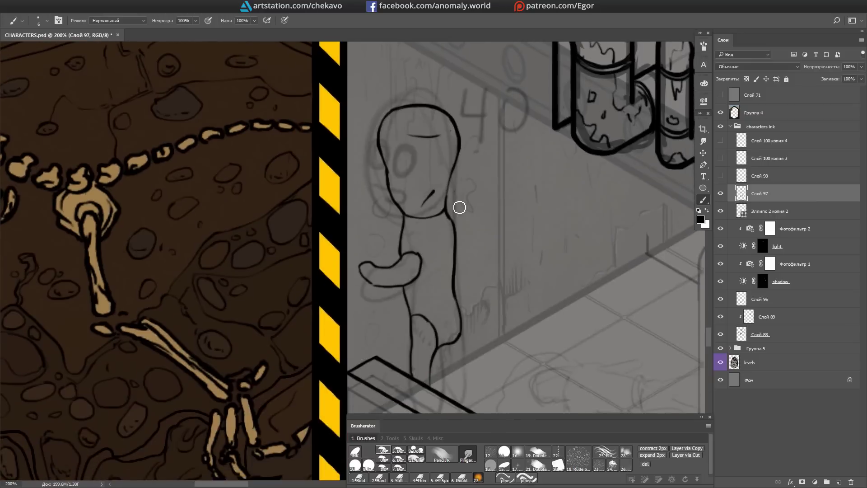
pyautogui.moveTo(458, 206); pyautogui.dragTo(453, 176)
pyautogui.scroll(3, 454, 176)
pyautogui.moveTo(390, 310); pyautogui.dragTo(397, 284)
pyautogui.moveTo(350, 170); pyautogui.dragTo(391, 165)
pyautogui.scroll(2, 331, 140)
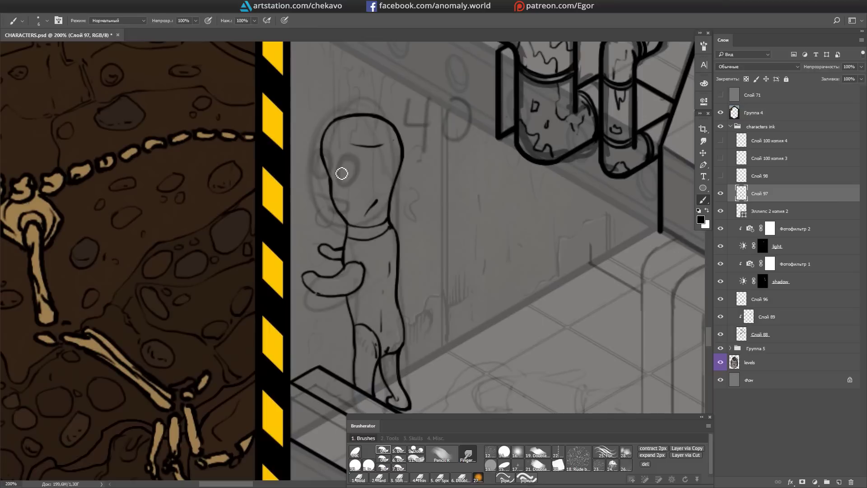
pyautogui.moveTo(345, 171); pyautogui.dragTo(342, 184)
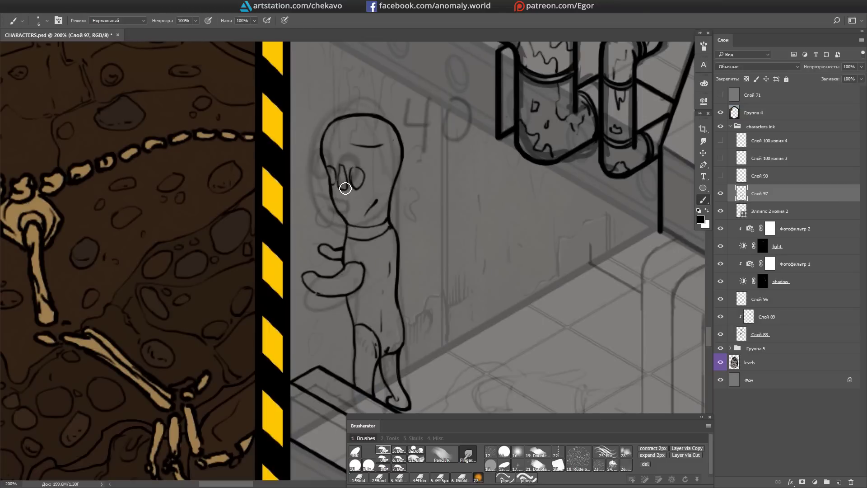
# Step: Move over to the pipes and floor and begin inking the figure lying there
pyautogui.moveTo(406, 226); pyautogui.dragTo(386, 198)
pyautogui.moveTo(564, 361); pyautogui.dragTo(399, 249)
pyautogui.moveTo(677, 271)
pyautogui.mouseDown()
pyautogui.moveTo(389, 283)
pyautogui.moveTo(450, 205)
pyautogui.moveTo(434, 205)
pyautogui.moveTo(495, 161)
pyautogui.moveTo(489, 151)
pyautogui.mouseUp()
pyautogui.moveTo(305, 263); pyautogui.dragTo(303, 230)
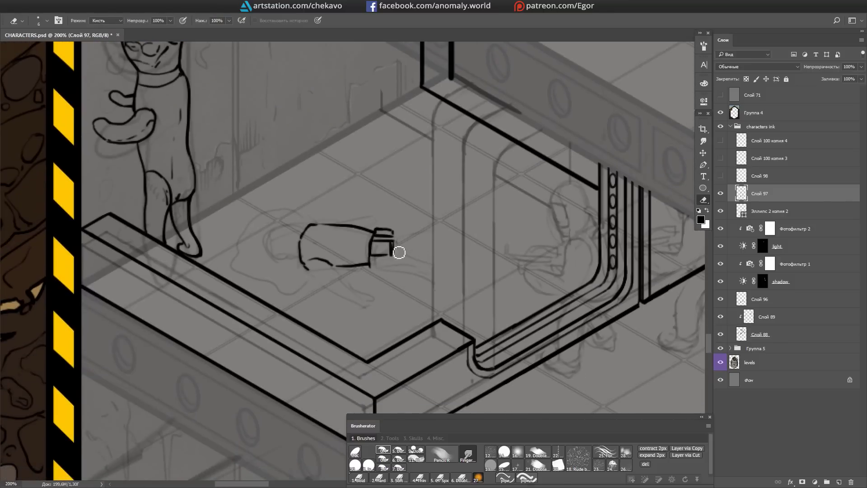
# Step: Ink the lying figure's arm outline, head, hair, upper-hand fingers and lower hand
pyautogui.moveTo(382, 275)
pyautogui.mouseDown()
pyautogui.moveTo(450, 203)
pyautogui.moveTo(308, 206)
pyautogui.mouseUp()
pyautogui.moveTo(343, 143); pyautogui.dragTo(320, 179)
pyautogui.press('Escape')
pyautogui.moveTo(291, 253)
pyautogui.mouseDown()
pyautogui.moveTo(298, 267)
pyautogui.moveTo(346, 215)
pyautogui.moveTo(359, 271)
pyautogui.mouseUp()
pyautogui.press('e')
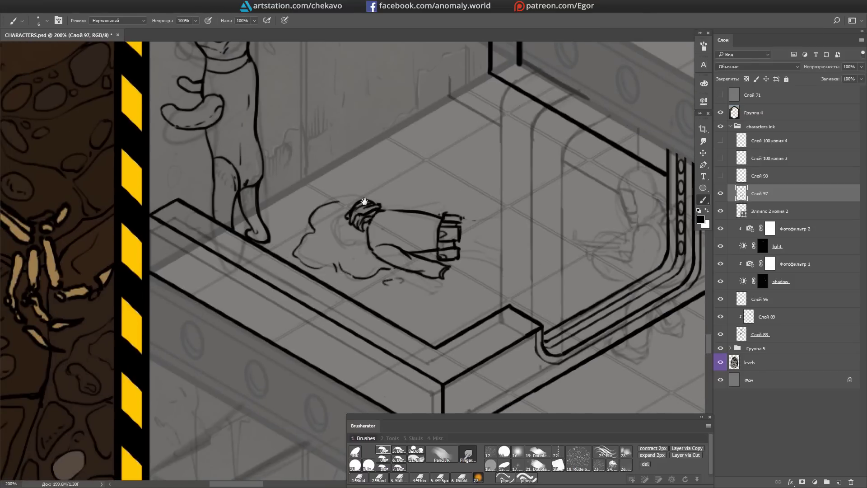
pyautogui.moveTo(410, 65); pyautogui.dragTo(404, 94)
pyautogui.moveTo(453, 216); pyautogui.dragTo(458, 208)
pyautogui.moveTo(435, 299); pyautogui.dragTo(455, 311)
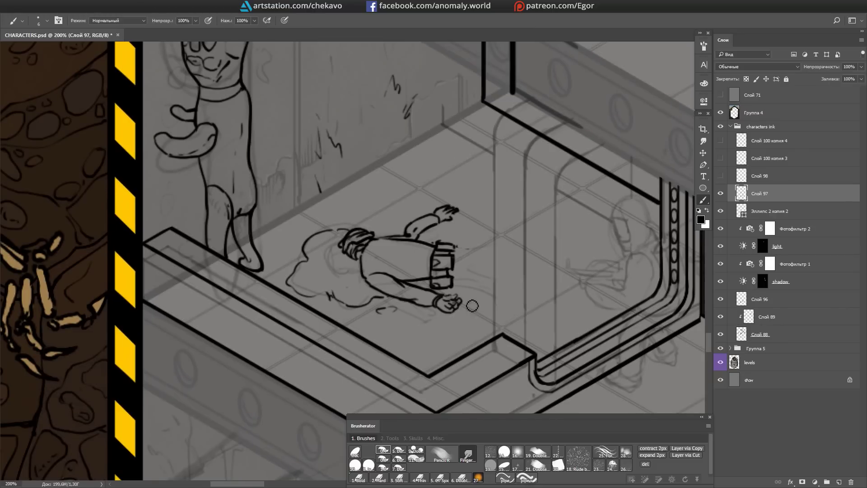
# Step: Add the arm, belt and a curved body line to the fallen figure
pyautogui.moveTo(372, 245); pyautogui.dragTo(363, 252)
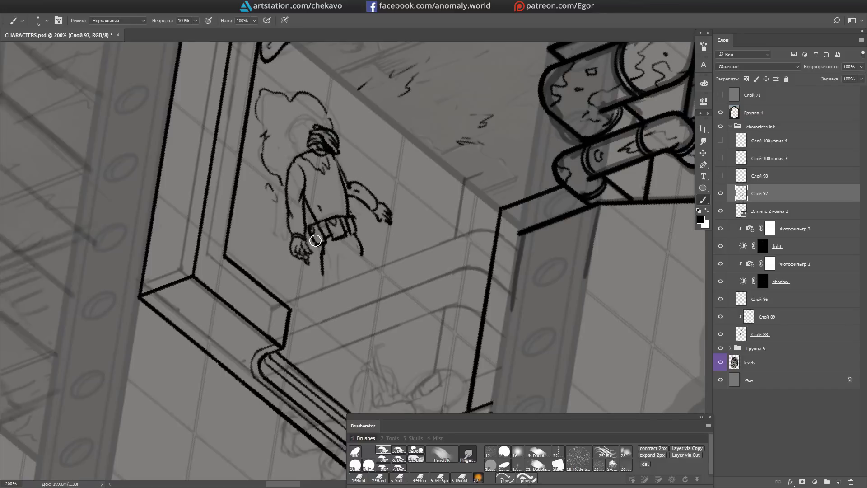
pyautogui.moveTo(345, 192); pyautogui.dragTo(356, 214)
pyautogui.press('e')
pyautogui.press('b')
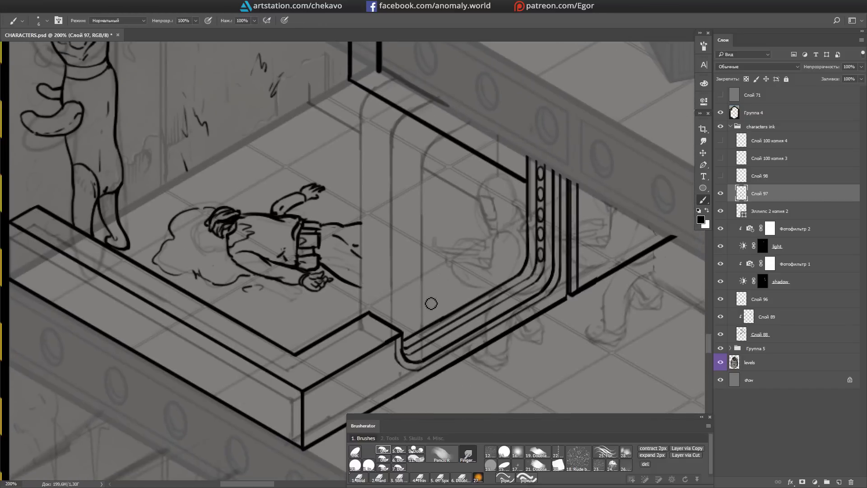
pyautogui.moveTo(422, 275); pyautogui.dragTo(364, 294)
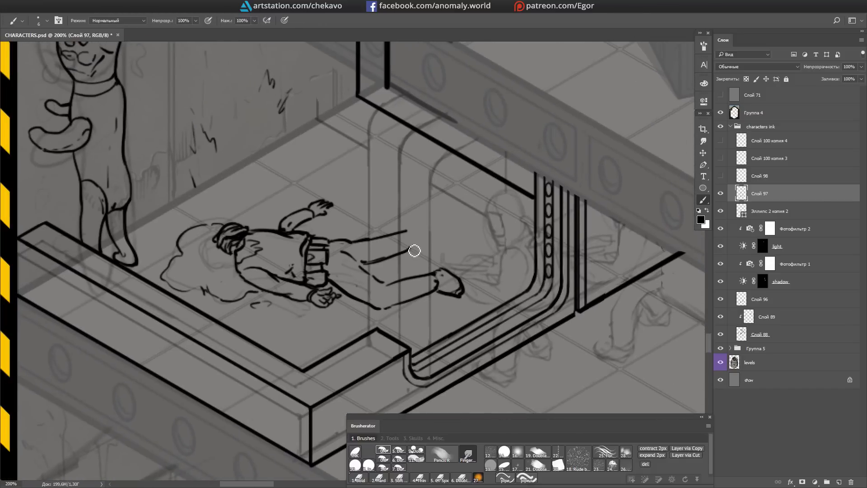
# Step: Free Transform the selected legs into a new position and erase a stray leg line
pyautogui.hotkey('ctrl', 't')
pyautogui.moveTo(392, 255); pyautogui.dragTo(408, 305)
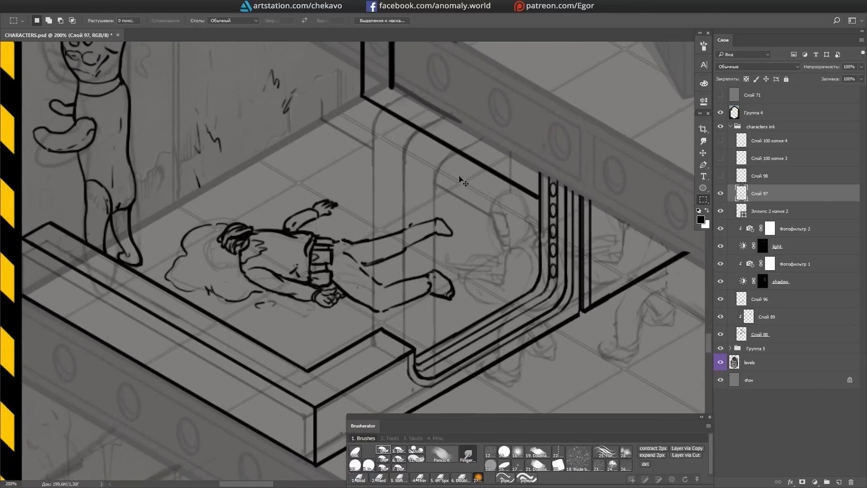
pyautogui.moveTo(393, 244); pyautogui.dragTo(378, 238)
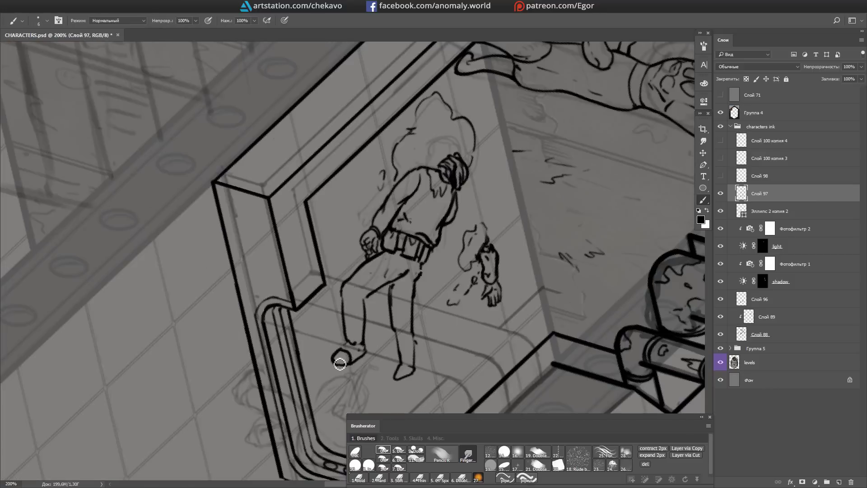
pyautogui.press('b')
# Step: Start the new boxy-headed figure by closing the left side of its head
pyautogui.scroll(-3, 361, 294)
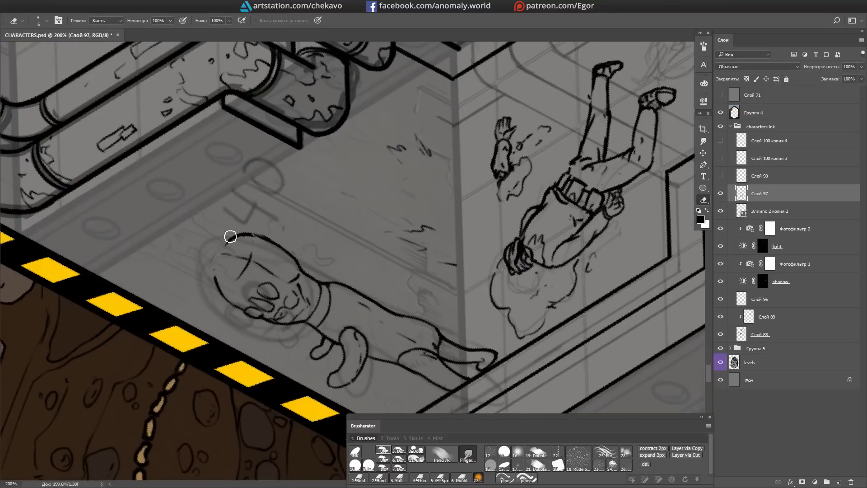
pyautogui.press('b')
pyautogui.moveTo(230, 237); pyautogui.dragTo(216, 279)
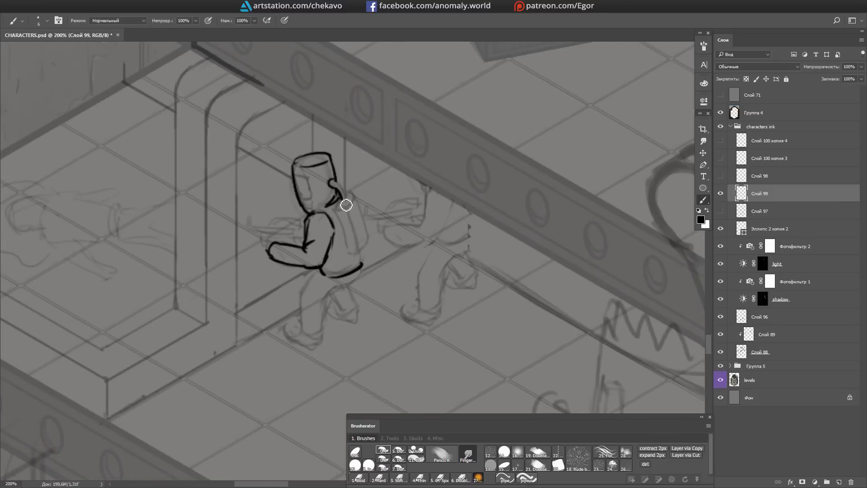
# Step: Ink the soldier's right hip, lower leg and foot, then erase the front foot's toe
pyautogui.scroll(-2, 375, 218)
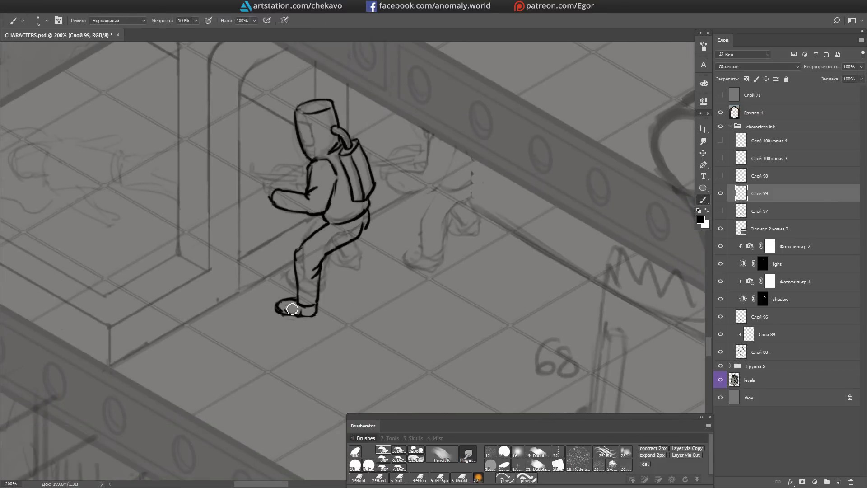
pyautogui.moveTo(373, 227); pyautogui.dragTo(379, 250)
pyautogui.moveTo(362, 170); pyautogui.dragTo(348, 161)
pyautogui.moveTo(374, 270); pyautogui.dragTo(364, 265)
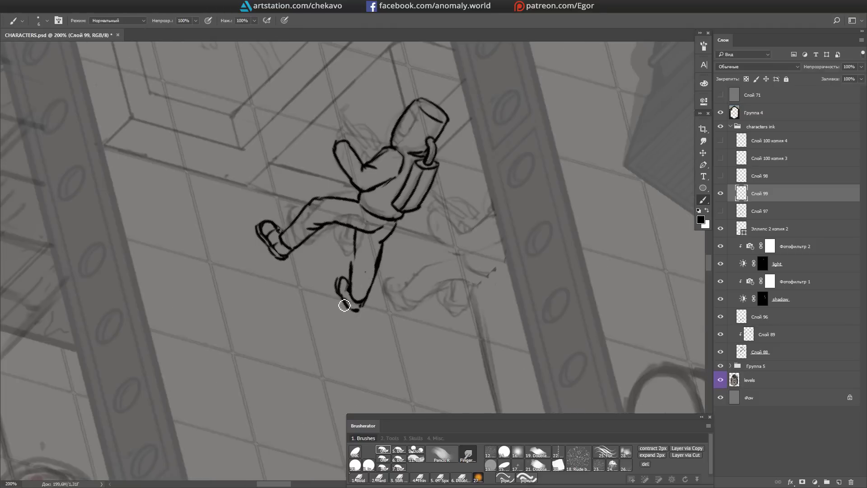
pyautogui.press('Escape')
pyautogui.press('e')
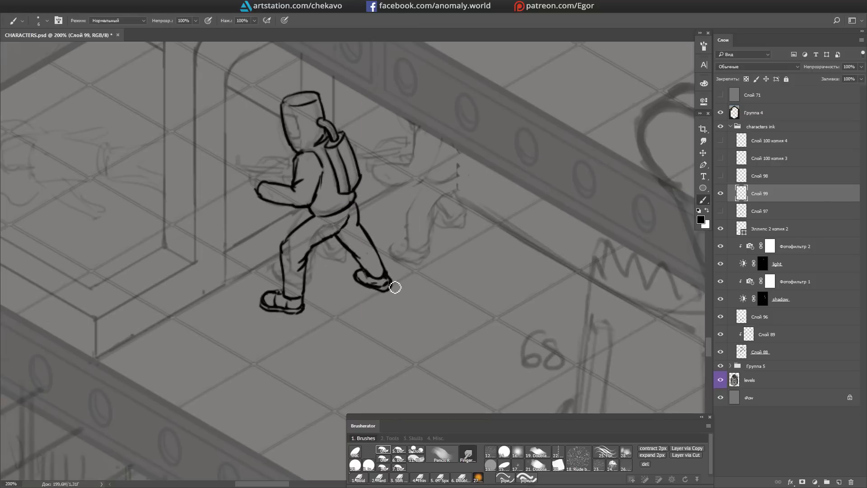
pyautogui.press('b')
pyautogui.press('e')
pyautogui.moveTo(387, 271)
pyautogui.mouseDown()
pyautogui.moveTo(366, 290)
pyautogui.moveTo(382, 284)
pyautogui.moveTo(358, 202)
pyautogui.moveTo(422, 264)
pyautogui.moveTo(422, 307)
pyautogui.mouseUp()
pyautogui.press('b')
# Step: Erase the old gun shape and redraw the rifle in the soldier's hands with a top line
pyautogui.press('e')
pyautogui.press('b')
pyautogui.press('e')
pyautogui.press('b')
pyautogui.press('e')
pyautogui.press('b')
pyautogui.moveTo(418, 259); pyautogui.dragTo(417, 294)
pyautogui.moveTo(418, 294); pyautogui.dragTo(353, 229)
pyautogui.moveTo(360, 193); pyautogui.dragTo(336, 188)
pyautogui.moveTo(336, 189)
pyautogui.mouseDown()
pyautogui.moveTo(385, 179)
pyautogui.moveTo(370, 234)
pyautogui.moveTo(406, 271)
pyautogui.moveTo(357, 171)
pyautogui.mouseUp()
pyautogui.press('e')
pyautogui.moveTo(358, 294)
pyautogui.mouseDown()
pyautogui.moveTo(375, 266)
pyautogui.moveTo(479, 212)
pyautogui.mouseUp()
# Step: Duplicate the soldier, move the copy to the right, and rotate its legs into a stride
pyautogui.hotkey('ctrl', 'alt', 't')
pyautogui.press('Return')
pyautogui.moveTo(338, 224); pyautogui.dragTo(417, 343)
pyautogui.hotkey('ctrl', 't')
pyautogui.moveTo(405, 243); pyautogui.dragTo(403, 228)
pyautogui.press('Return')
pyautogui.hotkey('ctrl', 'd')
pyautogui.press('b')
# Step: Select the right soldier's rear leg and rotate it into place
pyautogui.moveTo(370, 330); pyautogui.dragTo(355, 332)
pyautogui.hotkey('ctrl', 't')
pyautogui.moveTo(465, 296); pyautogui.dragTo(440, 300)
pyautogui.press('Return')
pyautogui.press('e')
pyautogui.moveTo(387, 247); pyautogui.dragTo(384, 240)
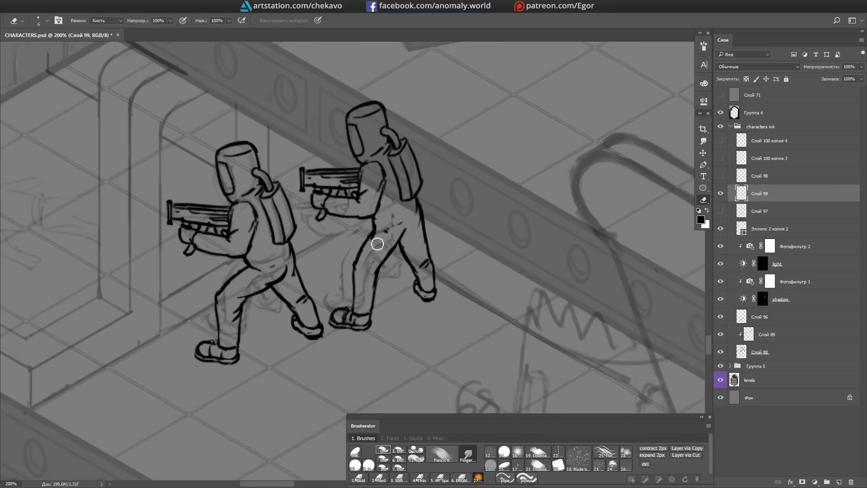
pyautogui.scroll(-3, 242, 220)
# Step: On layer Слой 97, lasso and clear the left soldier's leg area, then save the document
pyautogui.press('l')
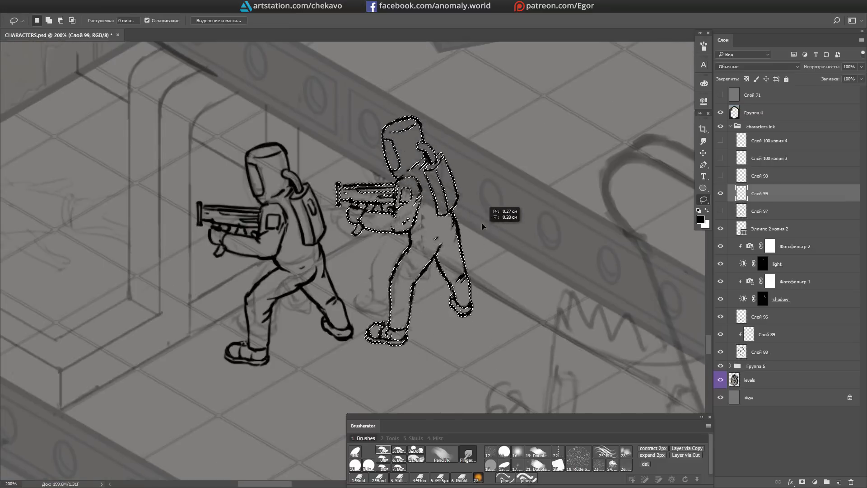
pyautogui.click(732, 211)
pyautogui.scroll(2, 350, 258)
pyautogui.moveTo(351, 236); pyautogui.dragTo(366, 285)
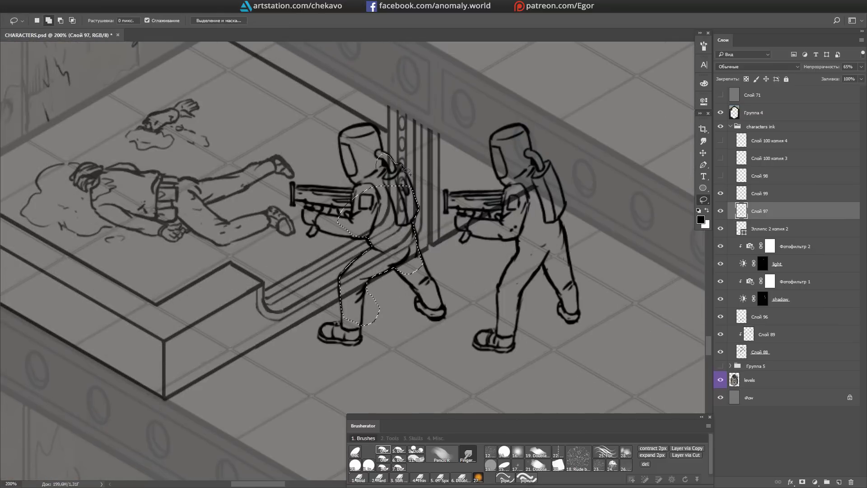
pyautogui.press('Delete')
pyautogui.press('b')
pyautogui.moveTo(499, 322)
pyautogui.mouseDown()
pyautogui.moveTo(368, 366)
pyautogui.moveTo(621, 303)
pyautogui.moveTo(441, 253)
pyautogui.mouseUp()
pyautogui.scroll(-3, 600, 243)
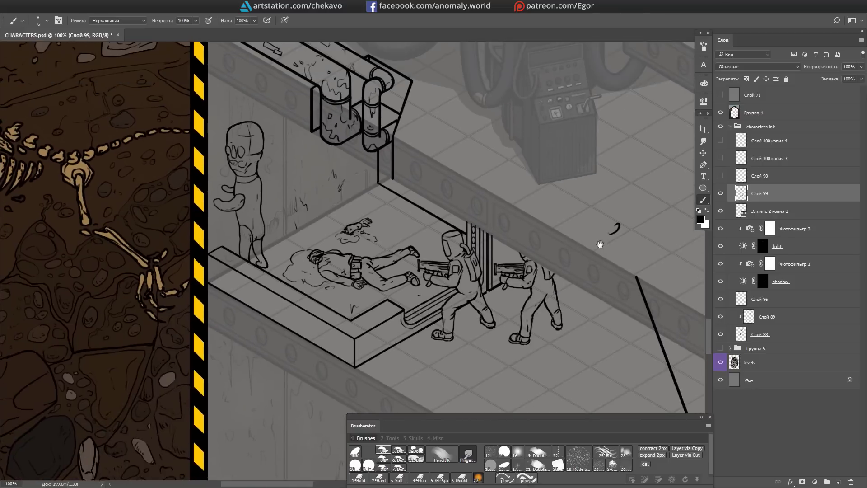
pyautogui.scroll(2, 582, 216)
pyautogui.press('l')
pyautogui.hotkey('ctrl', 's')
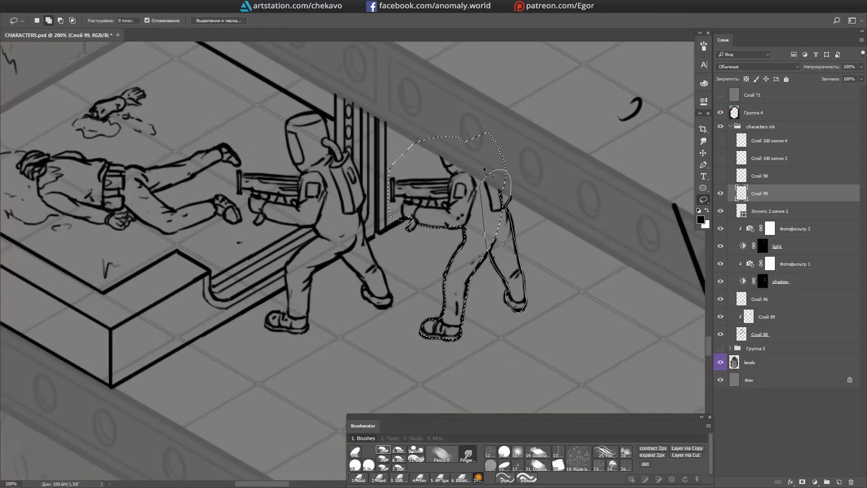
# Step: Trace a selection around the boot and leg and erase the tan fill spilling around the fallen body
pyautogui.scroll(-2, 485, 169)
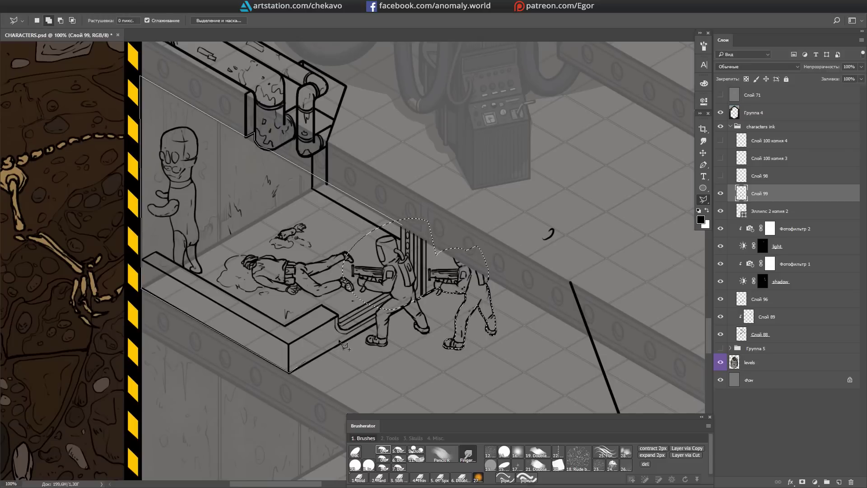
pyautogui.scroll(2, 343, 345)
pyautogui.click(377, 321)
pyautogui.moveTo(374, 344); pyautogui.dragTo(413, 298)
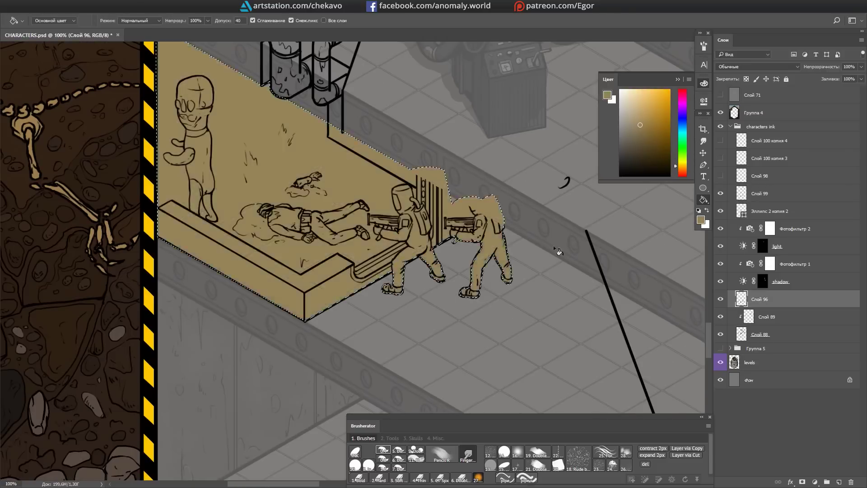
pyautogui.scroll(2, 522, 206)
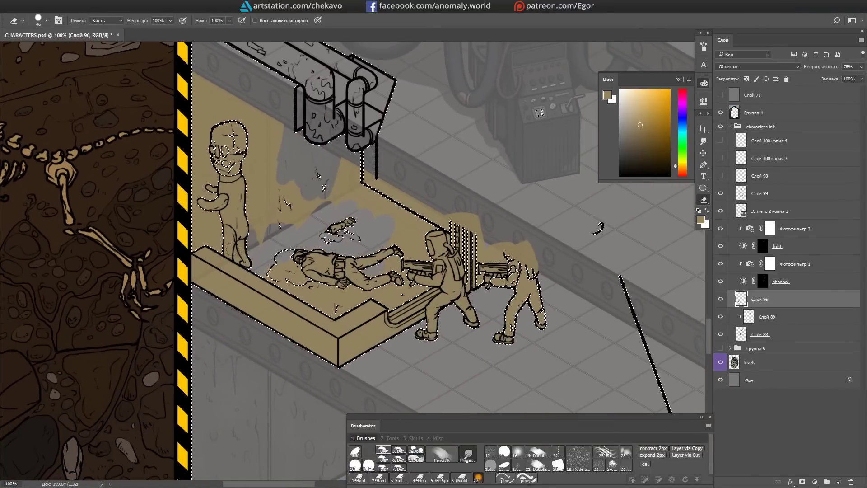
pyautogui.scroll(-1, 352, 253)
pyautogui.moveTo(316, 253); pyautogui.dragTo(202, 224)
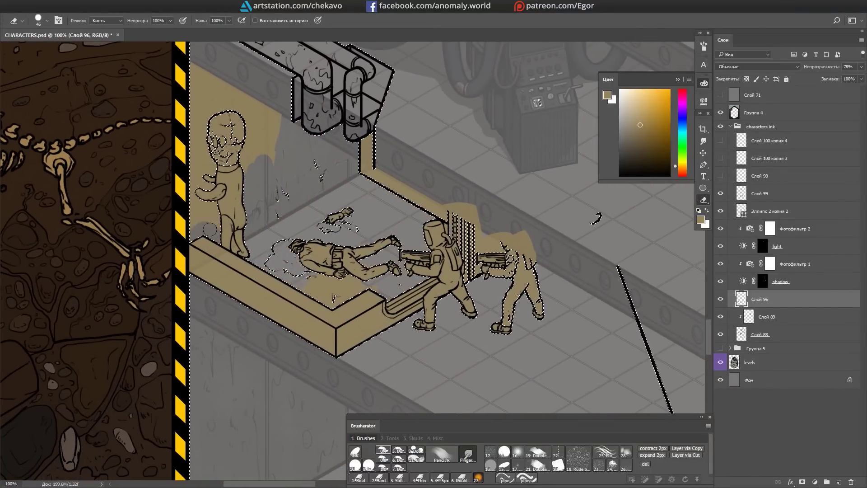
# Step: Deselect, shrink the eraser, and scroll around to check the tan edges
pyautogui.hotkey('ctrl', 'd')
pyautogui.scroll(2, 290, 217)
pyautogui.press('[')
pyautogui.press('[')
pyautogui.press('[')
pyautogui.press('[')
pyautogui.press('[')
pyautogui.press('[')
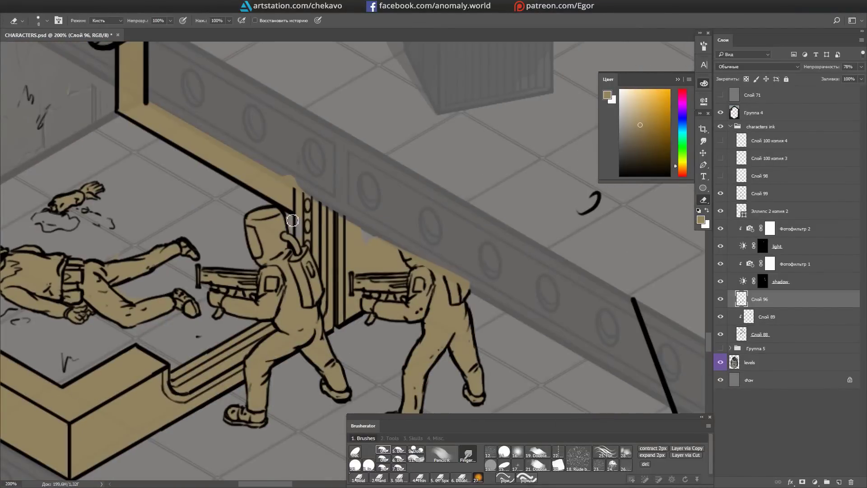
pyautogui.hscroll(-5, 376, 247)
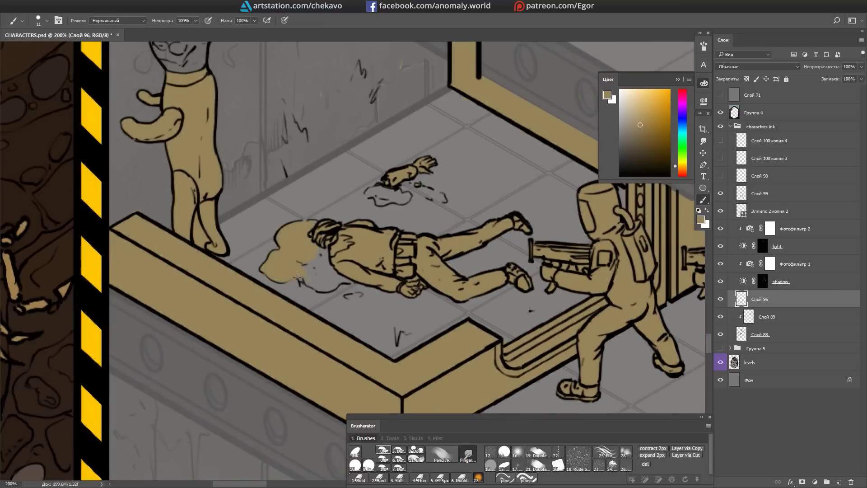
pyautogui.scroll(2, 370, 190)
pyautogui.hscroll(-2, 361, 185)
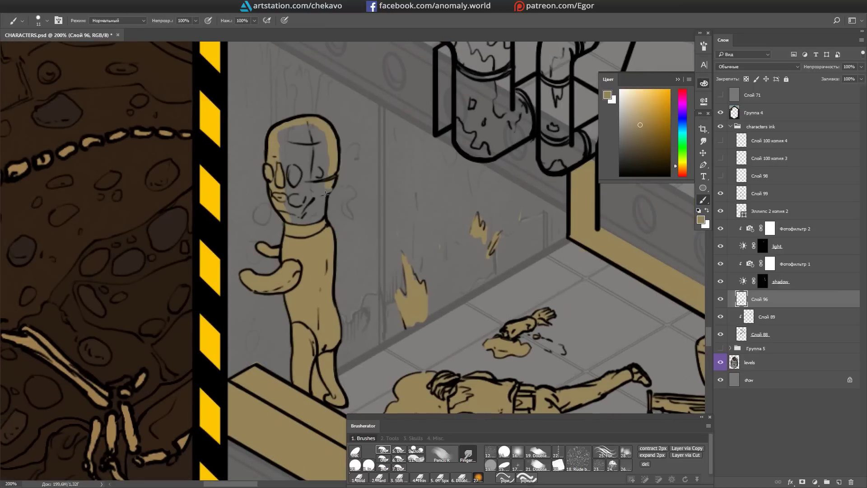
pyautogui.scroll(-2, 332, 150)
# Step: Select layer Слой 99, reset colours to black and white, and shrink the brush
pyautogui.keyDown('ctrl'); pyautogui.click(429, 293); pyautogui.keyUp('ctrl')
pyautogui.scroll(-6, 451, 226)
pyautogui.hscroll(6, 497, 217)
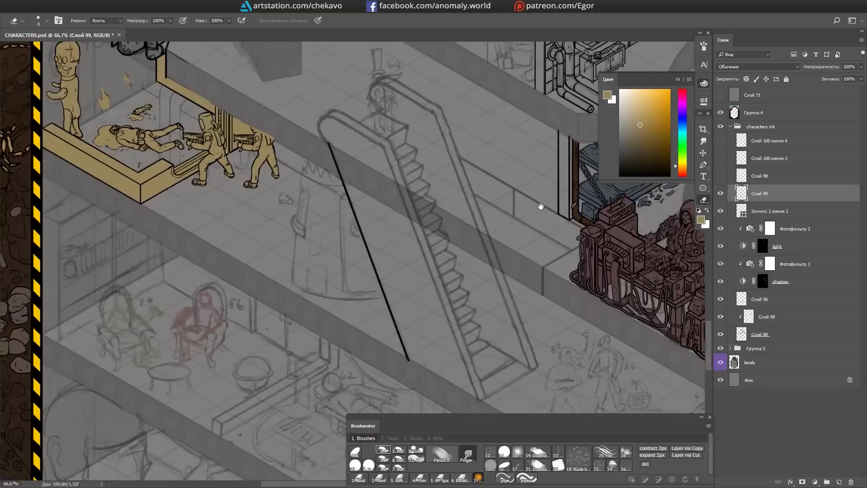
pyautogui.press('d')
pyautogui.scroll(-8, 601, 194)
pyautogui.scroll(4, 349, 261)
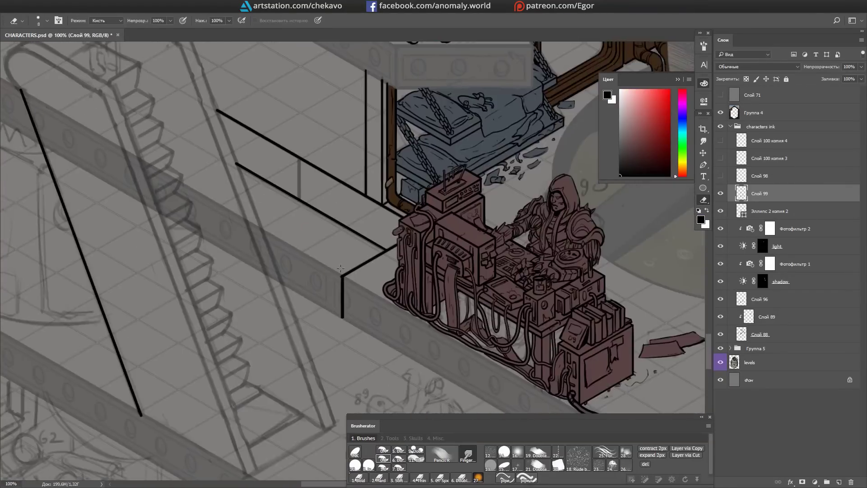
pyautogui.hscroll(-3, 579, 317)
pyautogui.press('[')
pyautogui.press('[')
pyautogui.press('[')
# Step: Lasso a thin strip along the stair edge and fill it with black ink
pyautogui.press('r')
pyautogui.moveTo(578, 317)
pyautogui.mouseDown()
pyautogui.moveTo(392, 164)
pyautogui.moveTo(381, 228)
pyautogui.mouseUp()
pyautogui.scroll(-1, 381, 229)
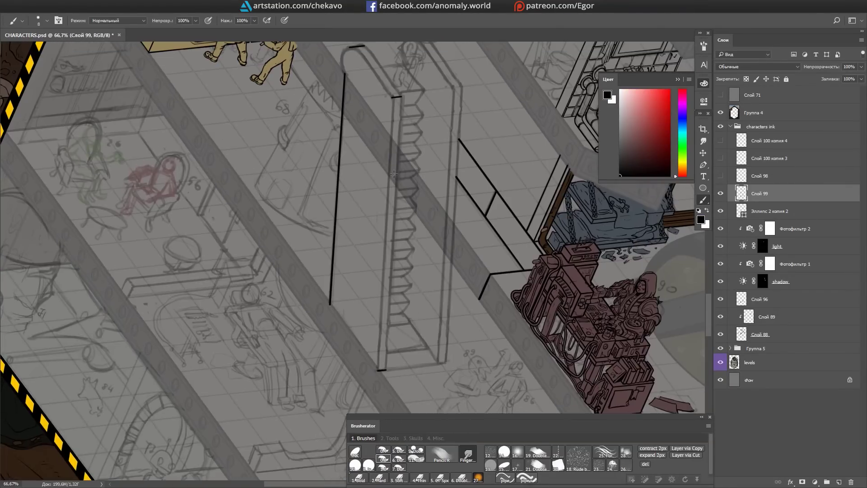
pyautogui.press('l')
pyautogui.moveTo(392, 138); pyautogui.dragTo(401, 331)
pyautogui.hotkey('alt', 'BackSpace')
pyautogui.hotkey('ctrl', 'd')
# Step: Fill the remaining selected strip with black and deselect
pyautogui.hscroll(3, 434, 217)
pyautogui.scroll(1, 383, 138)
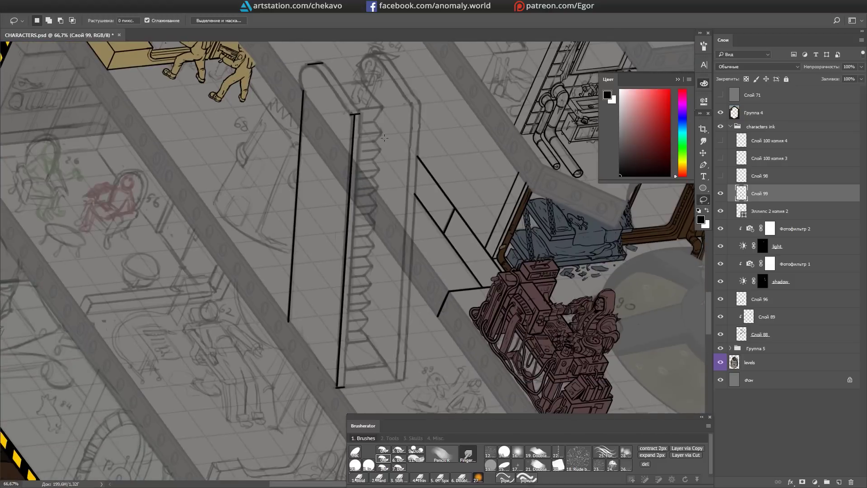
pyautogui.hotkey('alt', 'BackSpace')
pyautogui.hotkey('ctrl', 'd')
pyautogui.scroll(3, 364, 288)
# Step: Rotate the canvas view and brush in the curve of the rounded handrail
pyautogui.press('r')
pyautogui.moveTo(364, 289)
pyautogui.mouseDown()
pyautogui.moveTo(357, 363)
pyautogui.moveTo(408, 293)
pyautogui.mouseUp()
pyautogui.press('b')
pyautogui.press('r')
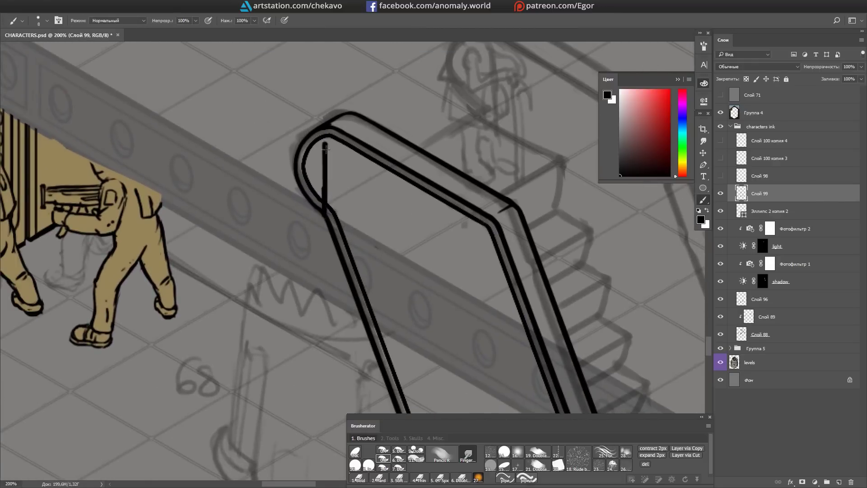
pyautogui.moveTo(325, 149); pyautogui.dragTo(441, 196)
pyautogui.press('b')
pyautogui.scroll(-3, 451, 353)
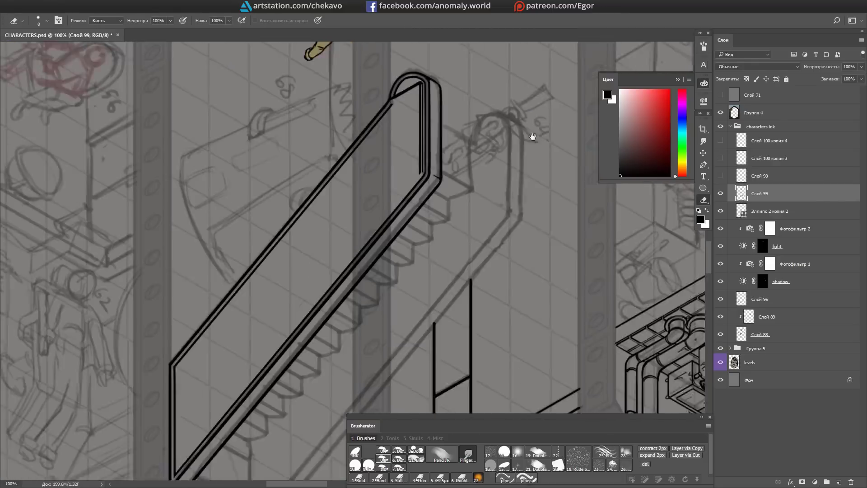
pyautogui.scroll(2, 530, 137)
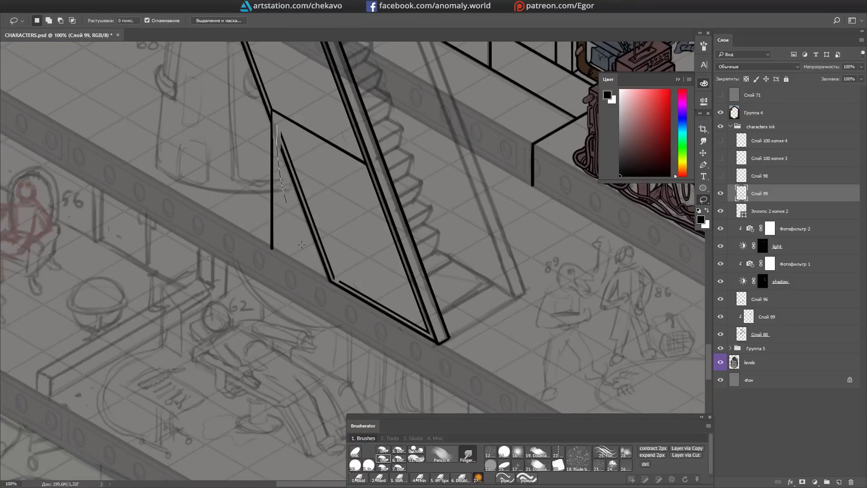
# Step: Ink the escalator side panel lines and redraw the handrail edge
pyautogui.press('e')
pyautogui.moveTo(392, 386); pyautogui.dragTo(333, 222)
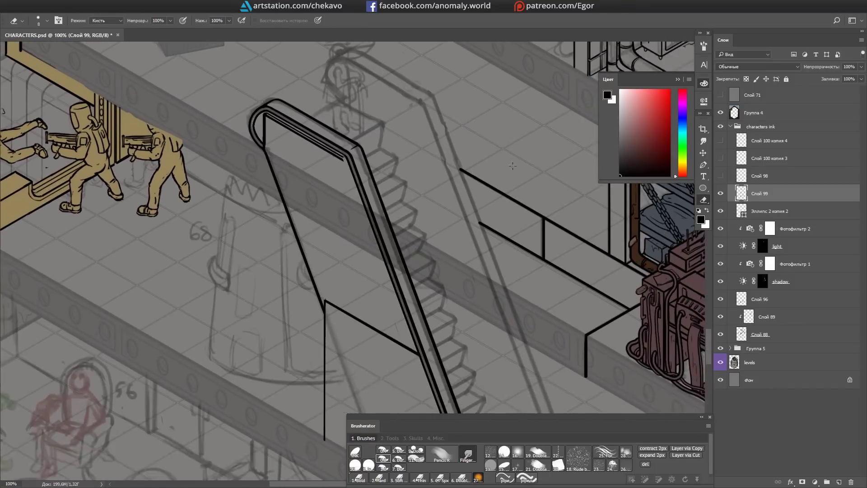
pyautogui.press('l')
pyautogui.moveTo(367, 168); pyautogui.dragTo(371, 227)
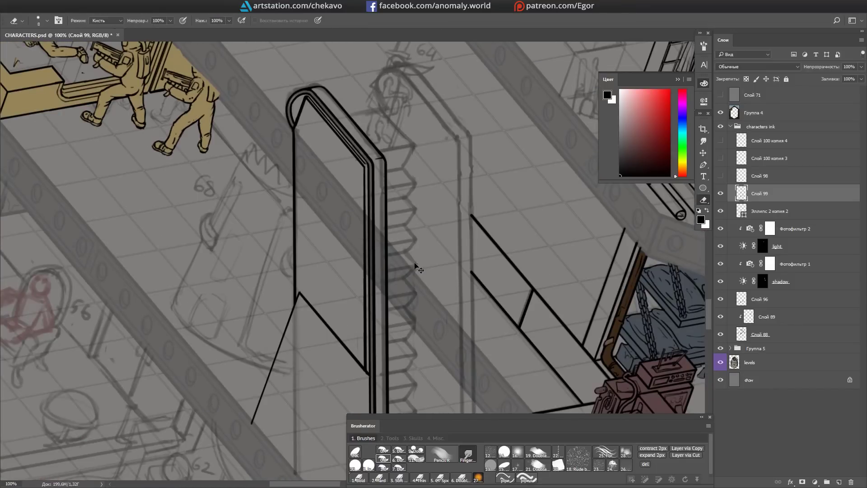
pyautogui.scroll(1, 402, 252)
pyautogui.scroll(2, 415, 294)
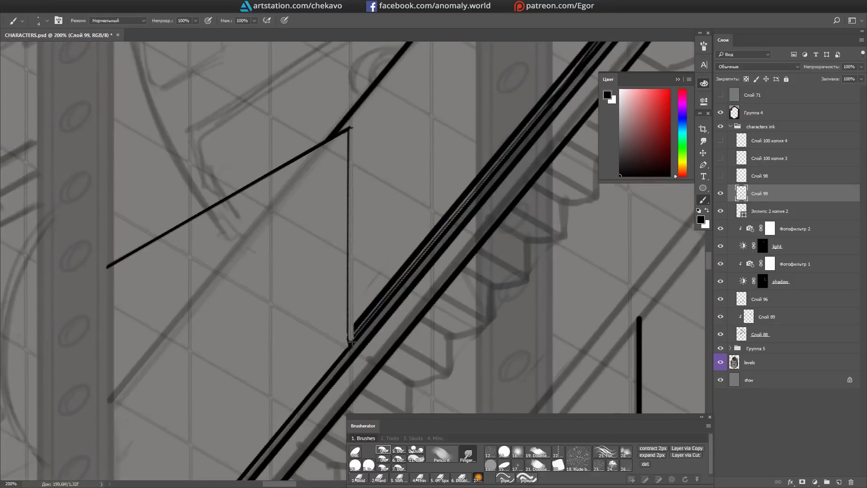
# Step: Erase stray lines, then lasso the whole inked handrail
pyautogui.press('b')
pyautogui.scroll(-2, 352, 336)
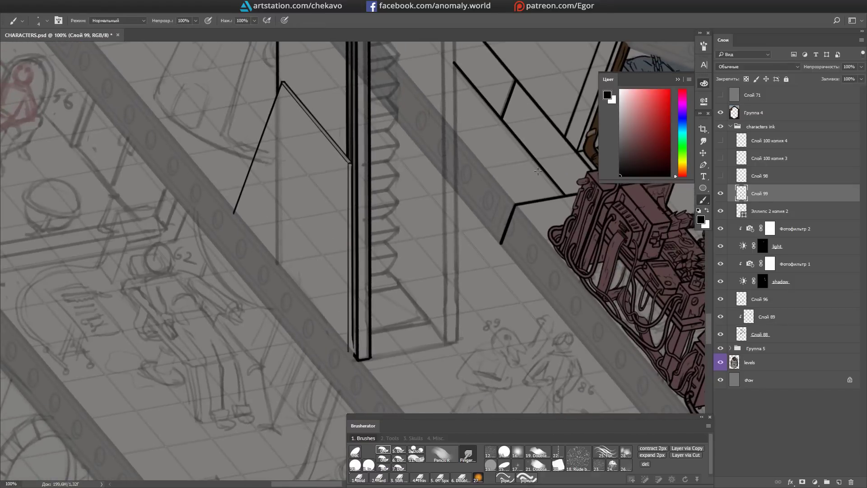
pyautogui.press('e')
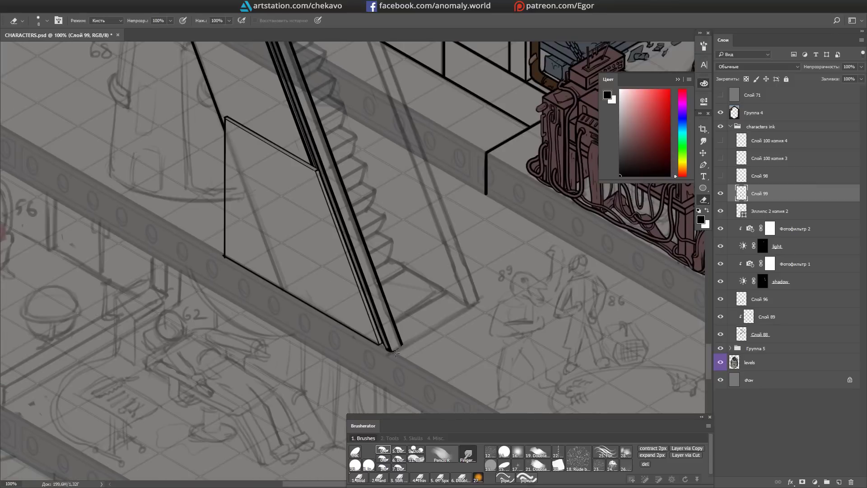
pyautogui.press('l')
pyautogui.scroll(-1, 407, 344)
pyautogui.moveTo(271, 94); pyautogui.dragTo(347, 411)
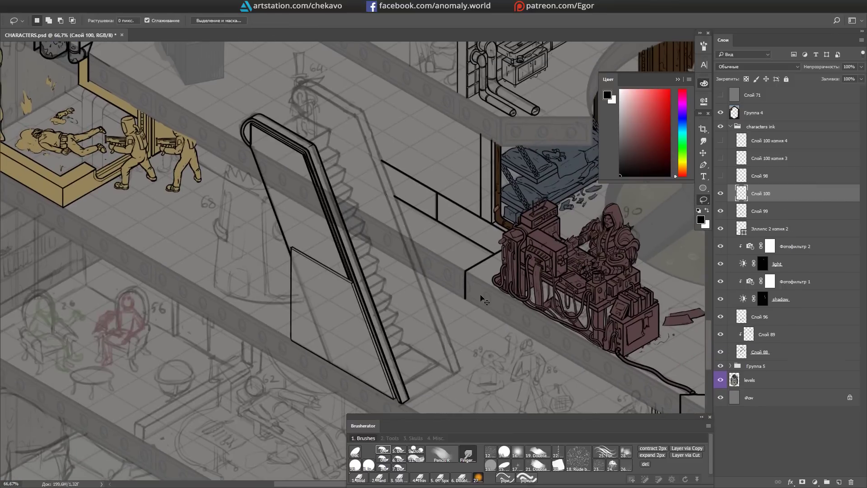
# Step: Copy the selected handrail onto a new layer and erase overlapping lines between the rails
pyautogui.hotkey('ctrl', 'j')
pyautogui.scroll(3, 433, 226)
pyautogui.press('e')
pyautogui.moveTo(519, 237); pyautogui.dragTo(304, 287)
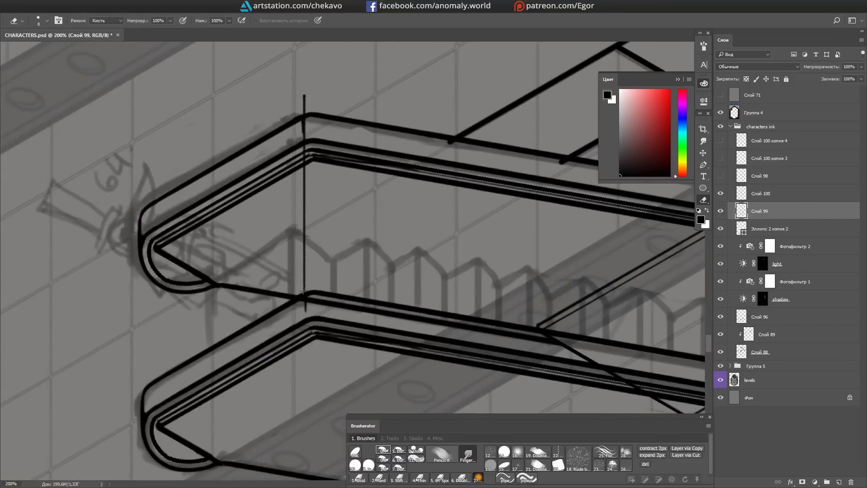
# Step: On a new layer, hatch the top step between the two rails in black ink
pyautogui.hotkey('ctrl', 'shift', 'n')
pyautogui.press('r')
pyautogui.moveTo(235, 135); pyautogui.dragTo(212, 144)
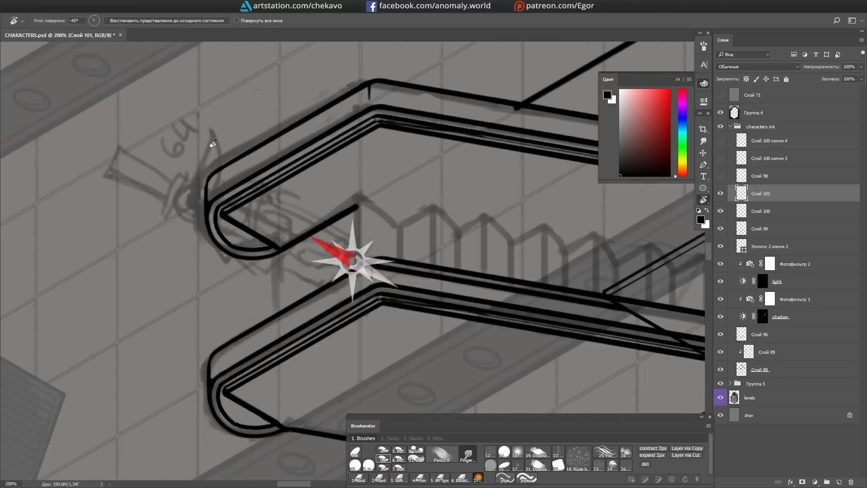
pyautogui.press('b')
pyautogui.moveTo(278, 253); pyautogui.dragTo(275, 311)
pyautogui.press('r')
pyautogui.moveTo(316, 225)
pyautogui.mouseDown()
pyautogui.moveTo(343, 189)
pyautogui.moveTo(321, 321)
pyautogui.mouseUp()
pyautogui.press('b')
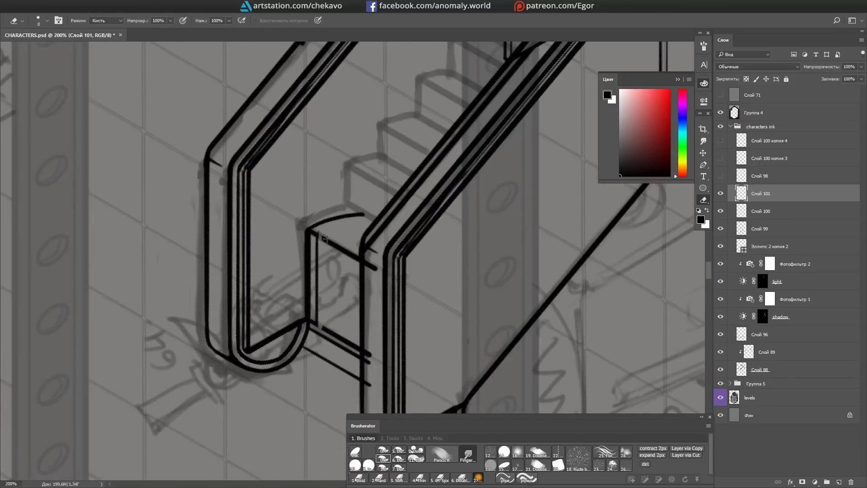
pyautogui.moveTo(357, 347); pyautogui.dragTo(364, 351)
# Step: Turn the view so the railing stands upright and select the hatched step strokes
pyautogui.press('r')
pyautogui.moveTo(361, 346)
pyautogui.mouseDown()
pyautogui.moveTo(383, 282)
pyautogui.moveTo(378, 254)
pyautogui.mouseUp()
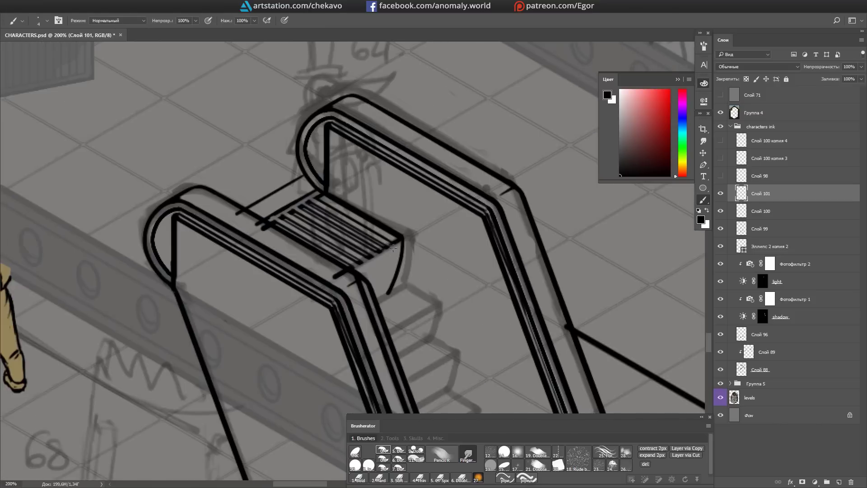
pyautogui.press('b')
pyautogui.press('r')
pyautogui.moveTo(287, 231); pyautogui.dragTo(316, 204)
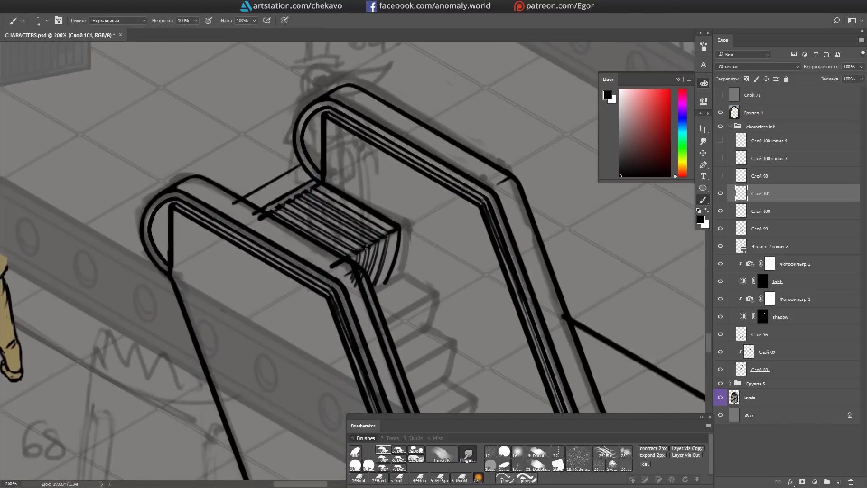
pyautogui.press('m')
pyautogui.moveTo(194, 225)
pyautogui.mouseDown()
pyautogui.moveTo(499, 330)
pyautogui.moveTo(479, 246)
pyautogui.mouseUp()
pyautogui.press('l')
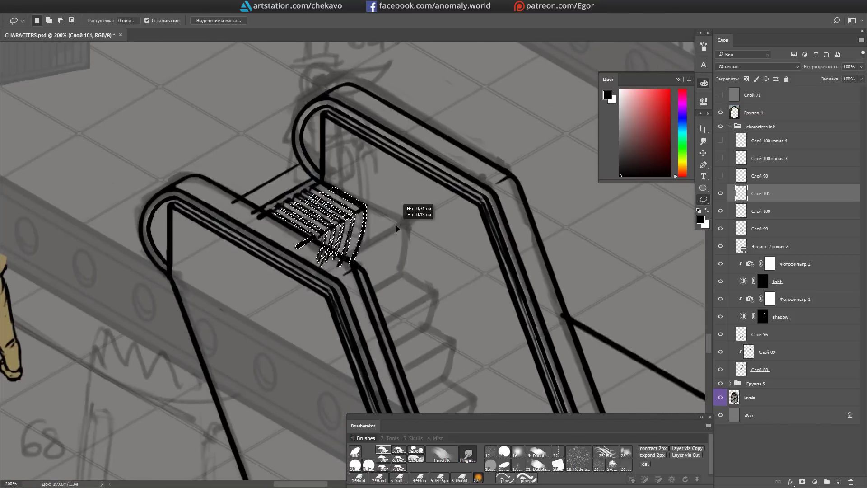
pyautogui.press('r')
pyautogui.moveTo(403, 254); pyautogui.dragTo(384, 235)
pyautogui.press('e')
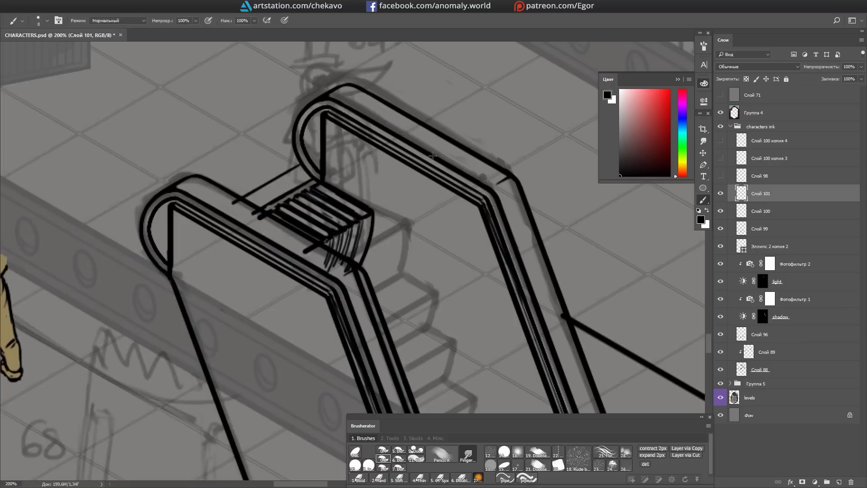
# Step: Place a copy of the hatched step lower down and duplicate it onto new layers
pyautogui.press('l')
pyautogui.moveTo(300, 203)
pyautogui.mouseDown()
pyautogui.moveTo(444, 289)
pyautogui.moveTo(430, 273)
pyautogui.moveTo(426, 283)
pyautogui.mouseUp()
pyautogui.hotkey('ctrl', 'j')
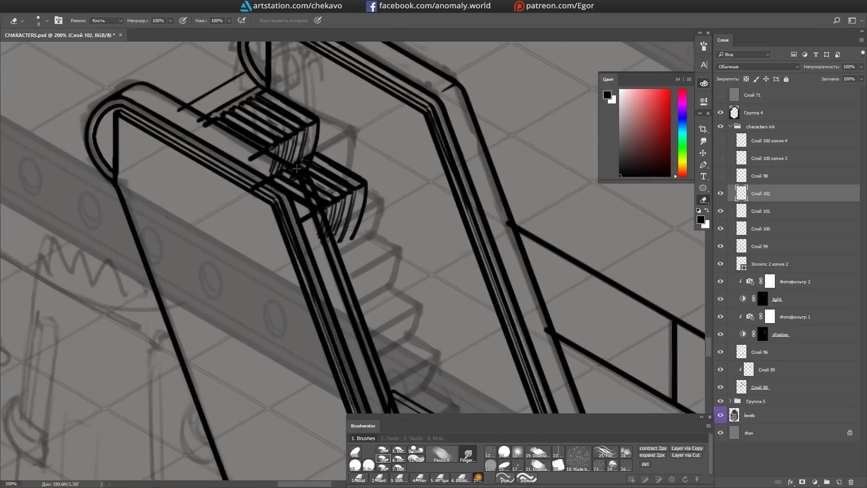
pyautogui.hotkey('alt', '[')
pyautogui.hotkey('ctrl', 'j')
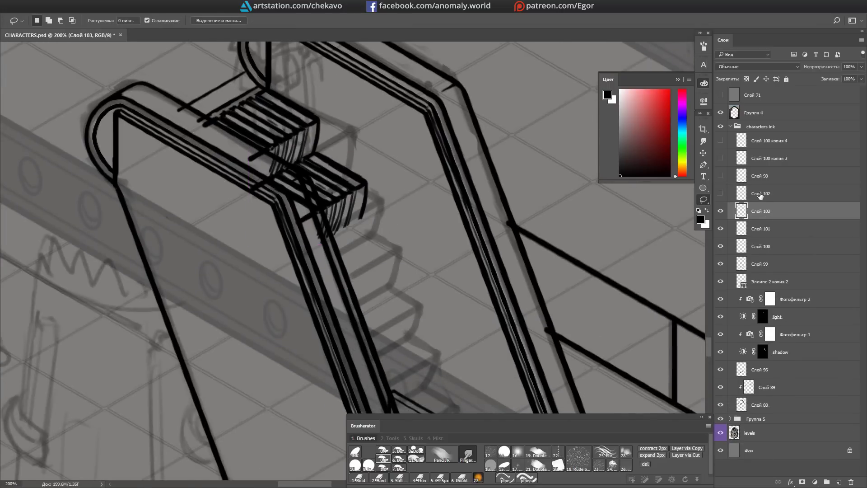
# Step: Repeat the hatched step copies down the escalator and merge them into Слой 101
pyautogui.hotkey('ctrl', 'e')
pyautogui.hotkey('ctrl', 'alt', 'shift', 't')
pyautogui.hotkey('ctrl', 'alt', 'shift', 't')
pyautogui.hotkey('ctrl', '-')
pyautogui.press('r')
pyautogui.moveTo(338, 180); pyautogui.dragTo(396, 227)
pyautogui.hotkey('ctrl', 'alt', 'z')
pyautogui.hotkey('ctrl', 'alt', 'z')
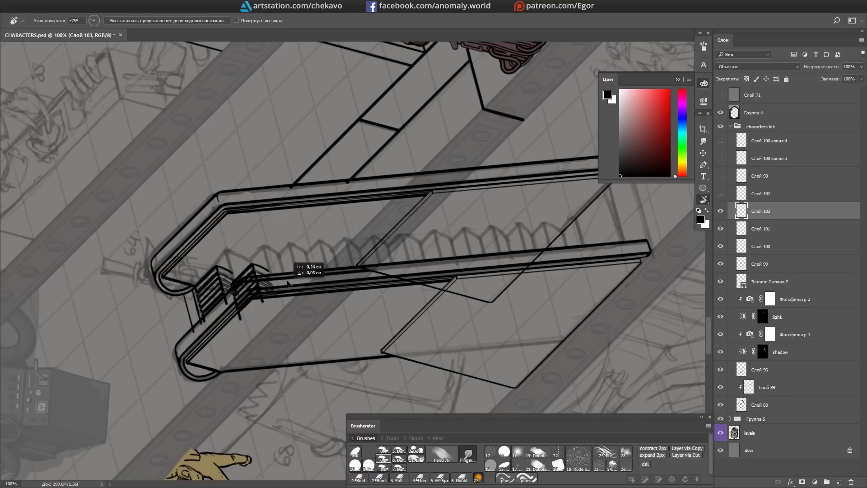
pyautogui.hotkey('ctrl', 'alt', 'shift', 't')
pyautogui.hotkey('ctrl', 'alt', 'shift', 't')
pyautogui.hotkey('ctrl', 'alt', 'shift', 't')
pyautogui.hotkey('ctrl', 'alt', 'shift', 't')
pyautogui.hotkey('ctrl', 'alt', 'shift', 't')
pyautogui.hotkey('ctrl', 'alt', 'shift', 't')
pyautogui.hotkey('ctrl', 'alt', 'shift', 't')
pyautogui.hotkey('ctrl', 'alt', 'shift', 't')
pyautogui.hotkey('ctrl', 'alt', 'shift', 't')
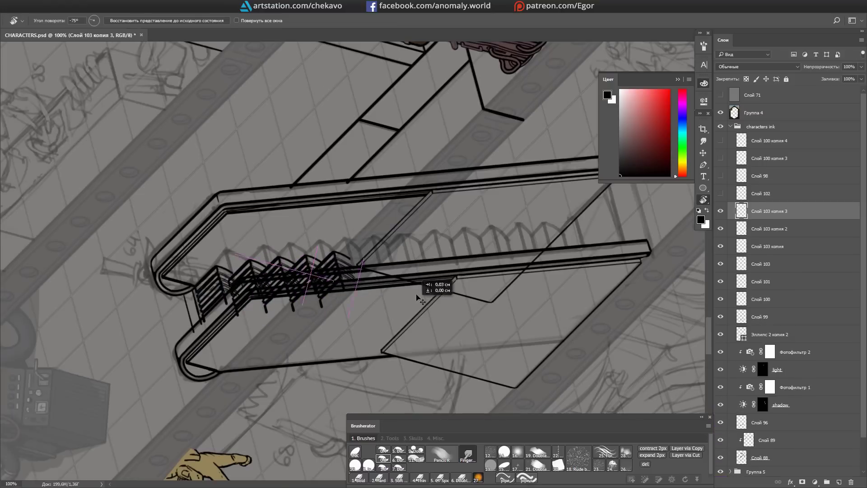
pyautogui.press('l')
pyautogui.hscroll(5, 478, 287)
pyautogui.hotkey('ctrl', 'alt', 'shift', 't')
pyautogui.hotkey('ctrl', 'alt', 'shift', 't')
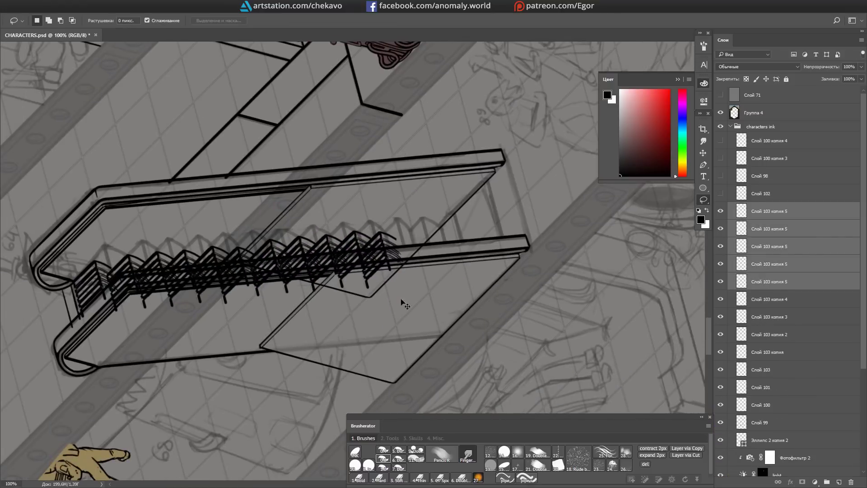
pyautogui.press('Escape')
pyautogui.hotkey('ctrl', 'e')
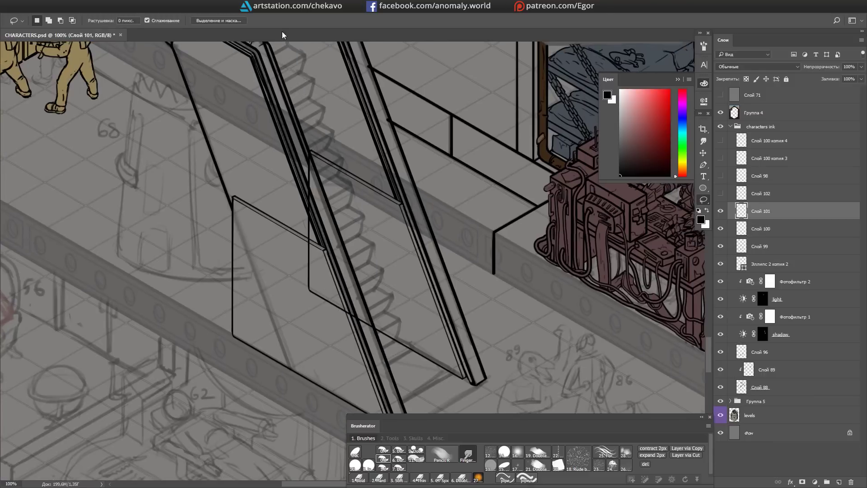
# Step: Copy the top-step hatch to new layers and move each copy onto the next step
pyautogui.scroll(5, 356, 289)
pyautogui.moveTo(366, 183); pyautogui.dragTo(355, 289)
pyautogui.hotkey('ctrl', 'j')
pyautogui.moveTo(423, 257)
pyautogui.mouseDown()
pyautogui.moveTo(485, 271)
pyautogui.moveTo(513, 190)
pyautogui.moveTo(524, 202)
pyautogui.moveTo(526, 300)
pyautogui.moveTo(507, 289)
pyautogui.moveTo(452, 199)
pyautogui.mouseUp()
pyautogui.hotkey('ctrl', 'alt', 'z')
pyautogui.hotkey('ctrl', 'alt', 'z')
pyautogui.hotkey('ctrl', 'alt', 'z')
pyautogui.click(687, 447)
pyautogui.moveTo(361, 149)
pyautogui.mouseDown()
pyautogui.moveTo(459, 218)
pyautogui.moveTo(507, 306)
pyautogui.mouseUp()
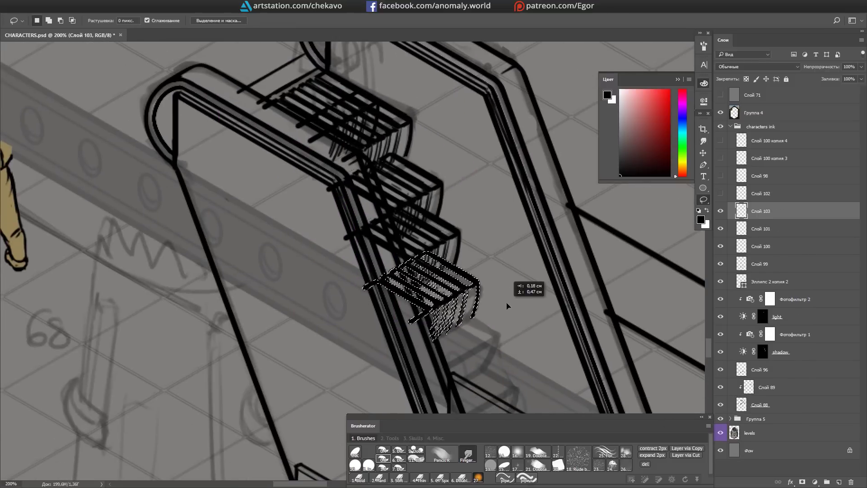
pyautogui.scroll(-3, 507, 306)
pyautogui.click(686, 448)
pyautogui.moveTo(520, 216)
pyautogui.mouseDown()
pyautogui.moveTo(537, 234)
pyautogui.moveTo(544, 230)
pyautogui.mouseUp()
pyautogui.scroll(-3, 544, 230)
# Step: Copy a rail section from Слой 100 onto a new layer and shift it into place
pyautogui.click(760, 281)
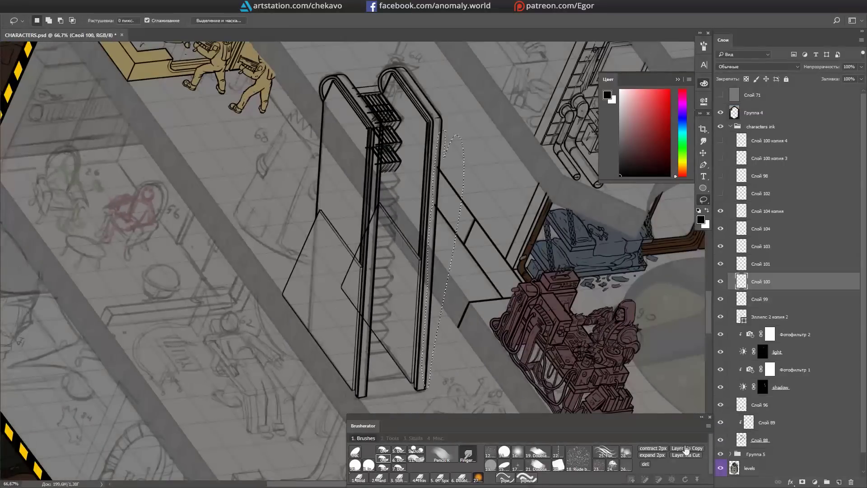
pyautogui.click(686, 448)
pyautogui.moveTo(465, 210); pyautogui.dragTo(505, 214)
pyautogui.scroll(3, 367, 86)
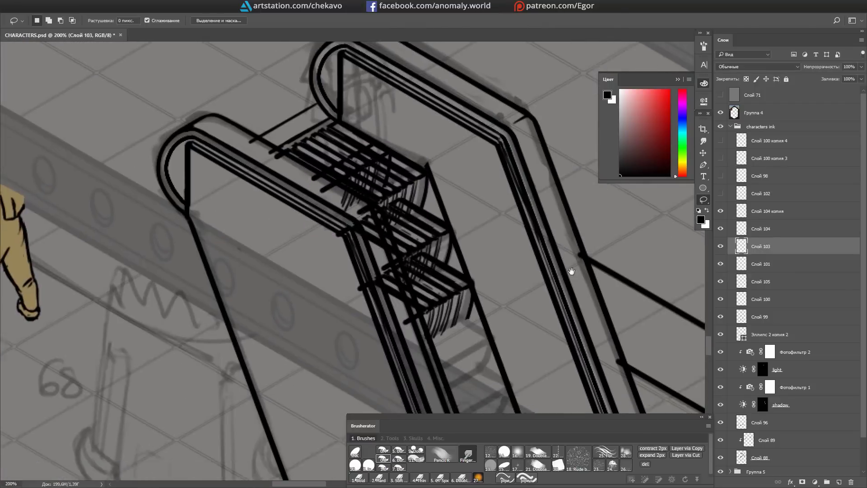
# Step: Alt-drag more step hatching copies onto the steps further down the escalator
pyautogui.keyDown('ctrl'); pyautogui.click(639, 275); pyautogui.keyUp('ctrl')
pyautogui.moveTo(645, 278)
pyautogui.mouseDown()
pyautogui.moveTo(532, 232)
pyautogui.moveTo(573, 248)
pyautogui.moveTo(588, 294)
pyautogui.mouseUp()
pyautogui.scroll(-5, 532, 233)
pyautogui.scroll(-3, 557, 226)
pyautogui.moveTo(558, 226); pyautogui.dragTo(591, 267)
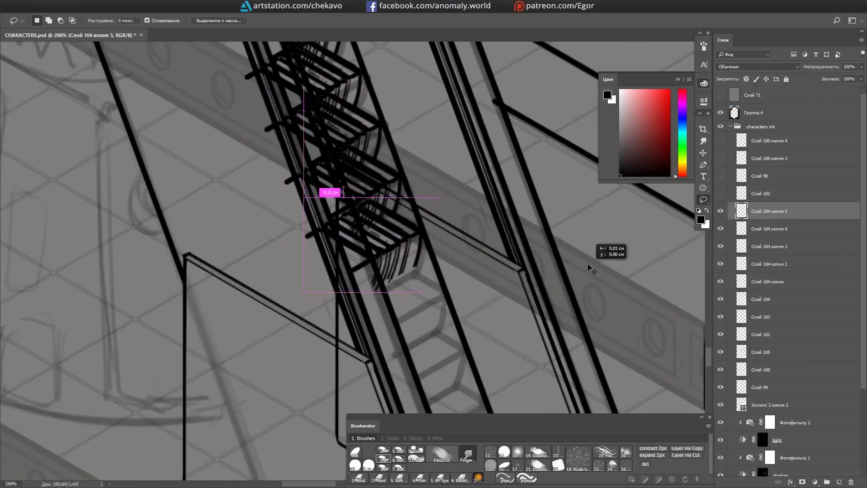
pyautogui.scroll(-3, 555, 217)
pyautogui.moveTo(556, 217)
pyautogui.mouseDown()
pyautogui.moveTo(581, 248)
pyautogui.moveTo(575, 296)
pyautogui.moveTo(595, 236)
pyautogui.moveTo(592, 212)
pyautogui.moveTo(593, 233)
pyautogui.moveTo(593, 223)
pyautogui.moveTo(610, 253)
pyautogui.mouseUp()
pyautogui.scroll(-3, 575, 296)
pyautogui.scroll(-3, 592, 212)
pyautogui.scroll(2, 609, 252)
# Step: Erase stray hatching and begin tracing around the escalator's lower body
pyautogui.press('e')
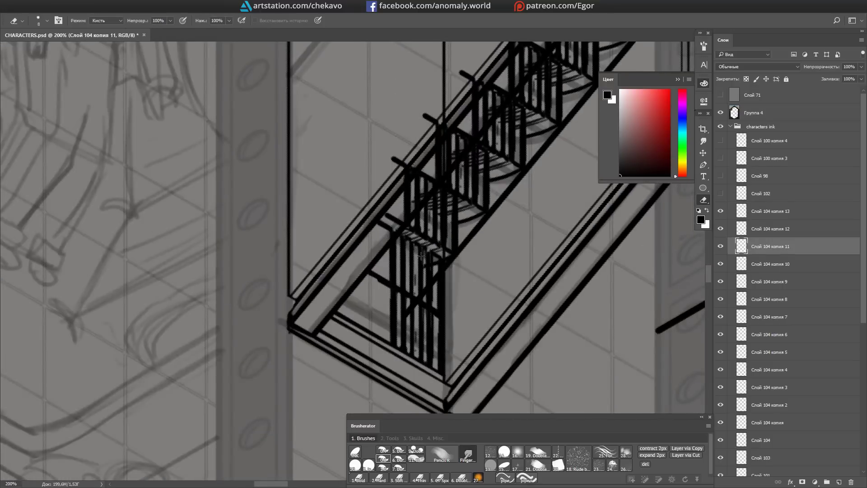
pyautogui.hotkey('alt', '[')
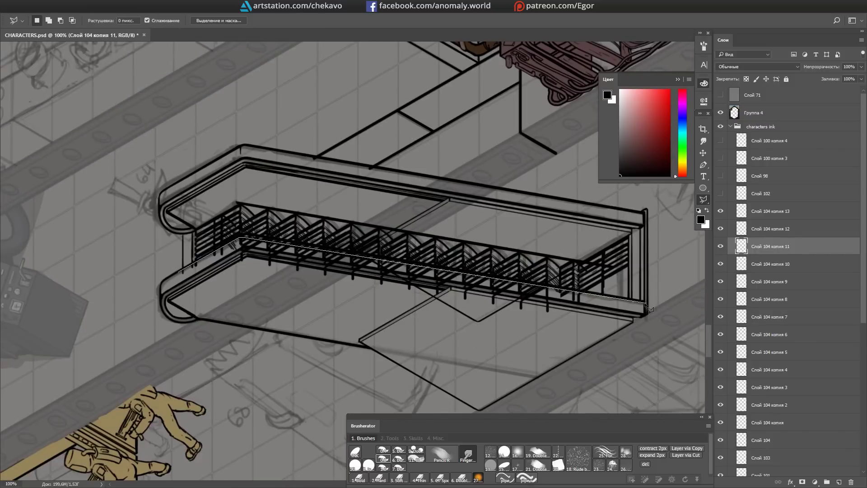
pyautogui.click(643, 307)
pyautogui.scroll(-2, 790, 212)
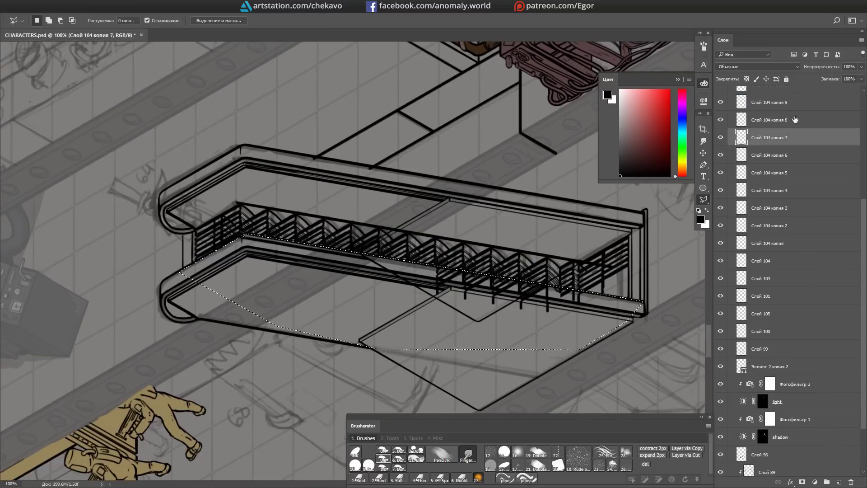
# Step: Erase the overlapping hatching on each step-copy layer, working up through the copies
pyautogui.click(793, 174)
pyautogui.moveTo(691, 344)
pyautogui.mouseDown()
pyautogui.moveTo(598, 309)
pyautogui.moveTo(643, 244)
pyautogui.mouseUp()
pyautogui.scroll(-4, 790, 271)
pyautogui.click(767, 288)
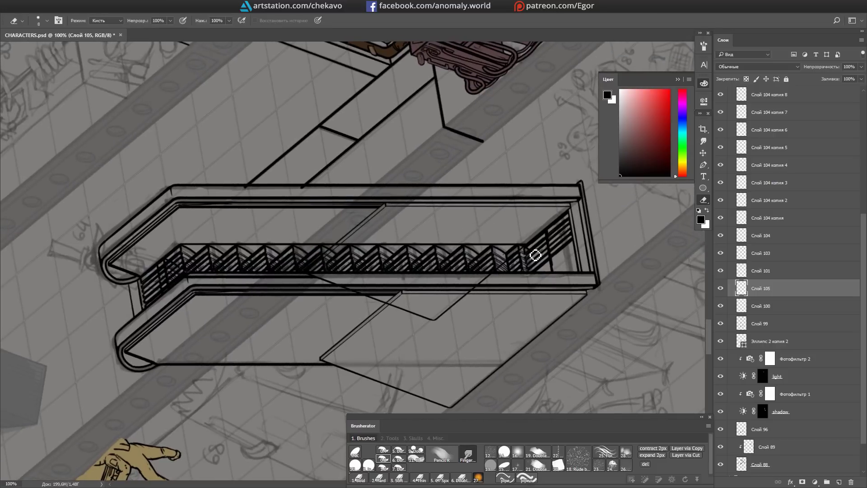
pyautogui.press('b')
pyautogui.click(720, 271)
pyautogui.click(741, 271)
pyautogui.press('e')
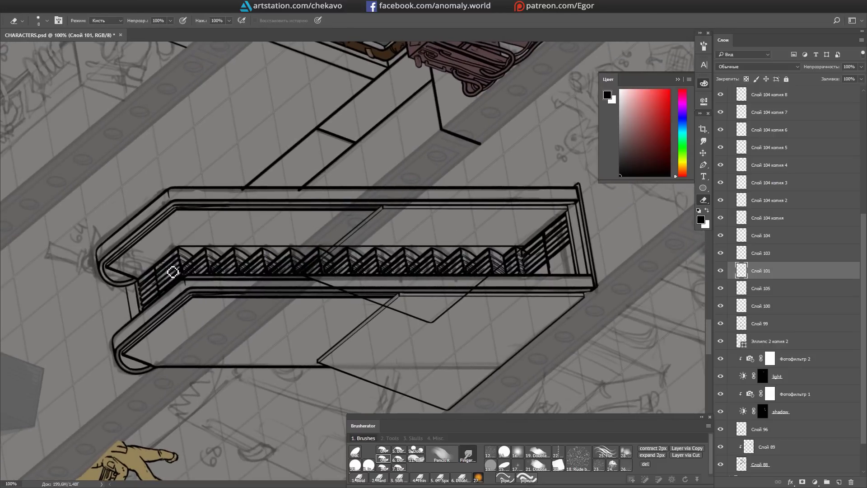
pyautogui.click(750, 254)
pyautogui.press('b')
pyautogui.hotkey('alt', ']')
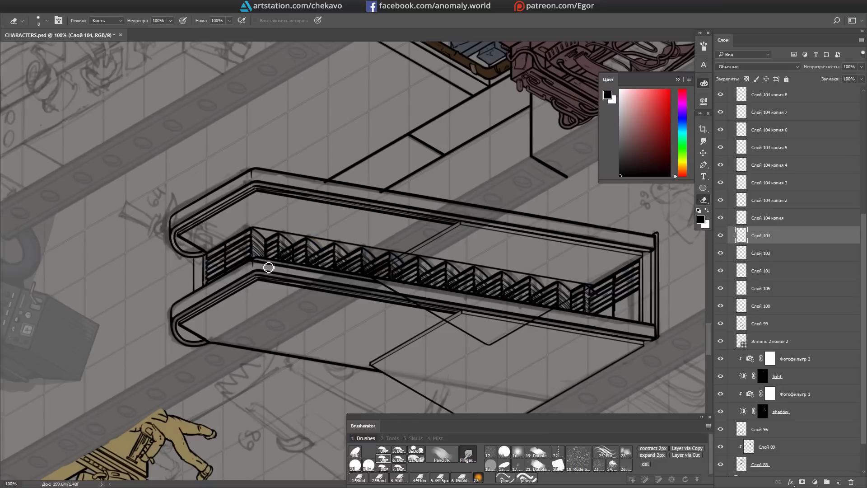
pyautogui.hotkey('alt', ']')
pyautogui.hotkey('alt', ']')
pyautogui.press('b')
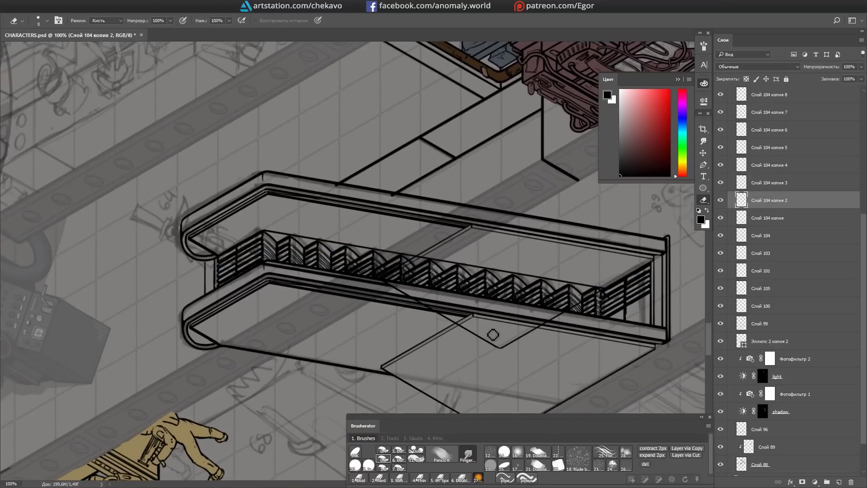
pyautogui.hotkey('alt', ']')
pyautogui.press('b')
pyautogui.hotkey('alt', ']')
pyautogui.press('e')
pyautogui.hotkey('alt', ']')
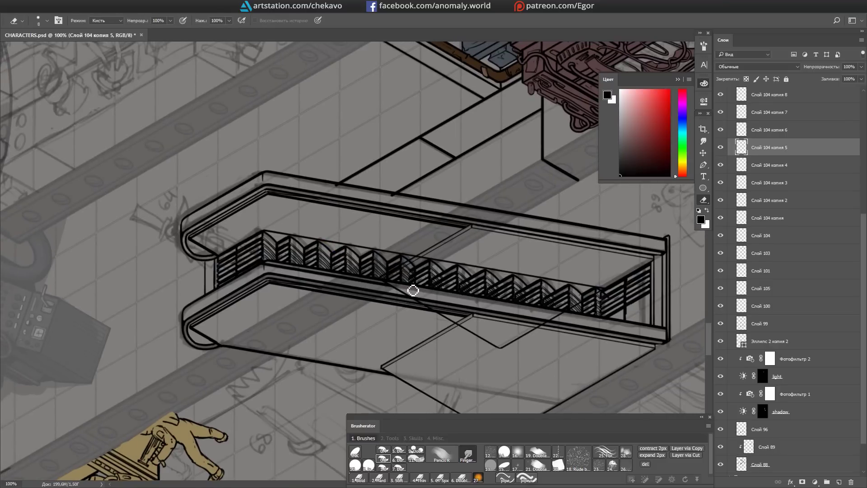
pyautogui.hotkey('alt', ']')
# Step: Clean the remaining hatching copies along the escalator railing, clearing the selection
pyautogui.moveTo(475, 279); pyautogui.dragTo(381, 303)
pyautogui.hotkey('alt', ']')
pyautogui.press('b')
pyautogui.hotkey('alt', ']')
pyautogui.hotkey('alt', ']')
pyautogui.moveTo(472, 290); pyautogui.dragTo(416, 332)
pyautogui.press('e')
pyautogui.hotkey('alt', ']')
pyautogui.moveTo(534, 218); pyautogui.dragTo(522, 220)
pyautogui.press('e')
pyautogui.moveTo(571, 283); pyautogui.dragTo(572, 266)
pyautogui.keyDown('ctrl'); pyautogui.click(455, 320); pyautogui.keyUp('ctrl')
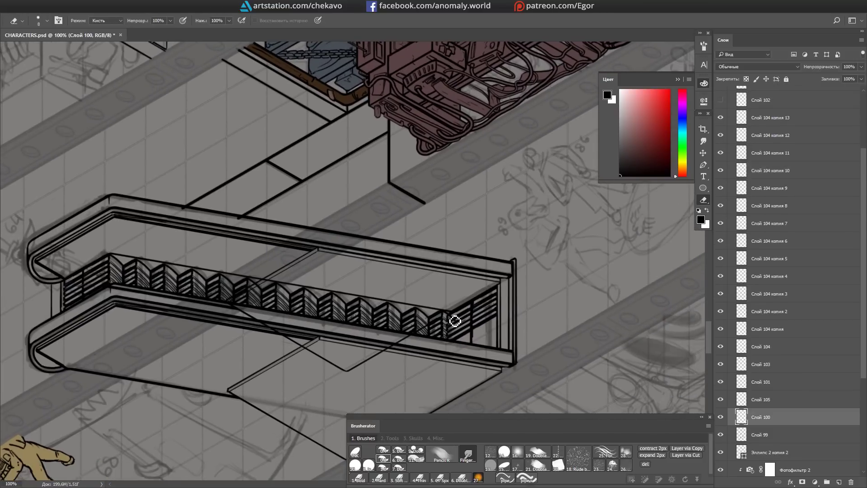
pyautogui.hotkey('ctrl', 'd')
pyautogui.press('e')
pyautogui.moveTo(662, 403); pyautogui.dragTo(324, 212)
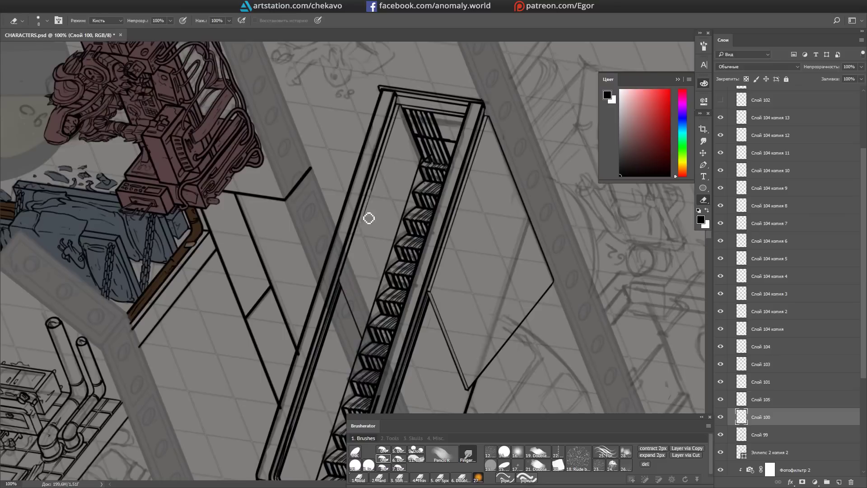
pyautogui.press('e')
pyautogui.moveTo(402, 103); pyautogui.dragTo(361, 221)
# Step: Tidy the last step copies, then merge the whole range of hatching layers into one
pyautogui.keyDown('ctrl'); pyautogui.click(565, 367); pyautogui.keyUp('ctrl')
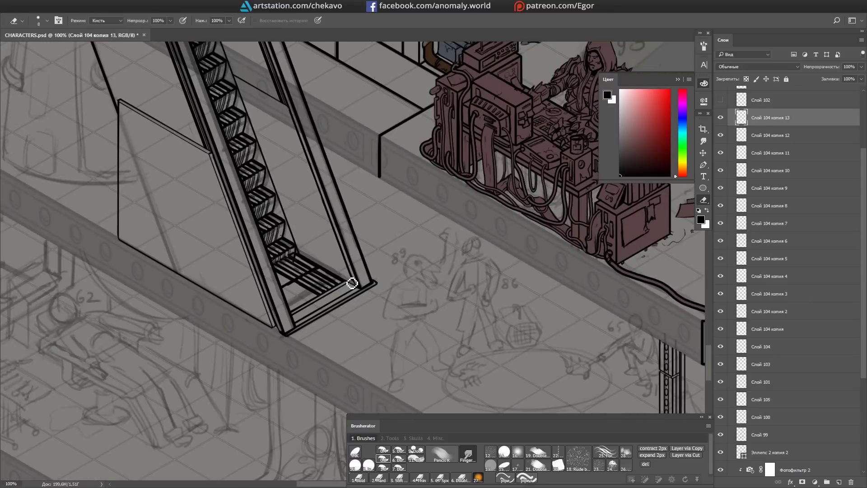
pyautogui.press('e')
pyautogui.moveTo(565, 366); pyautogui.dragTo(514, 182)
pyautogui.keyDown('ctrl'); pyautogui.click(515, 182); pyautogui.keyUp('ctrl')
pyautogui.moveTo(464, 270); pyautogui.dragTo(459, 305)
pyautogui.hotkey('ctrl', '-')
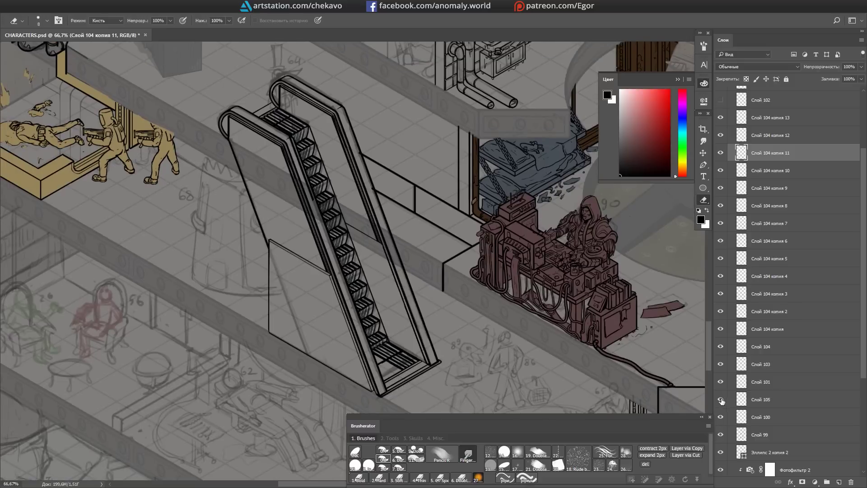
pyautogui.keyDown('shift'); pyautogui.click(770, 381); pyautogui.keyUp('shift')
pyautogui.hotkey('ctrl', 'e')
# Step: Brush a wear line onto the escalator side panel on the body layer
pyautogui.hotkey('shift', 'e')
pyautogui.hotkey('shift', 'e')
pyautogui.moveTo(583, 303); pyautogui.dragTo(608, 322)
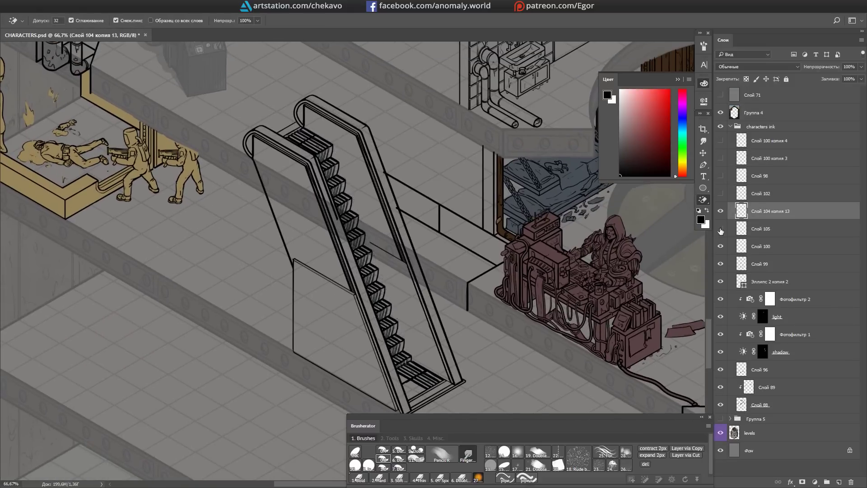
pyautogui.keyDown('ctrl'); pyautogui.click(323, 154); pyautogui.keyUp('ctrl')
pyautogui.keyDown('ctrl'); pyautogui.click(399, 211); pyautogui.keyUp('ctrl')
pyautogui.hotkey('ctrl', '+')
pyautogui.hotkey('ctrl', '+')
pyautogui.press('b')
pyautogui.moveTo(389, 264); pyautogui.dragTo(392, 320)
pyautogui.press('e')
pyautogui.hotkey('ctrl', '-')
pyautogui.moveTo(437, 232)
pyautogui.mouseDown()
pyautogui.moveTo(625, 286)
pyautogui.moveTo(600, 252)
pyautogui.moveTo(547, 304)
pyautogui.moveTo(511, 134)
pyautogui.mouseUp()
pyautogui.press('b')
pyautogui.scroll(-2, 486, 299)
pyautogui.scroll(2, 280, 146)
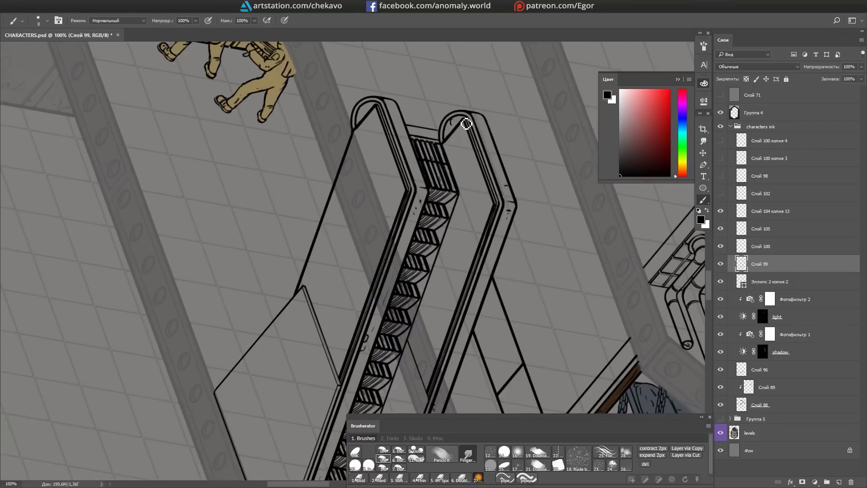
# Step: Lasso-select part of the other escalator's panel, paint it, and merge the panel layers
pyautogui.press('l')
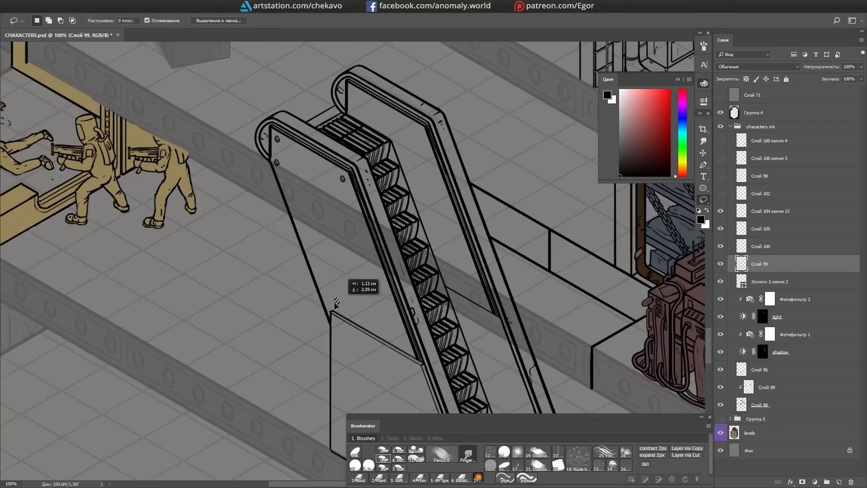
pyautogui.moveTo(405, 369); pyautogui.dragTo(387, 243)
pyautogui.press('b')
pyautogui.scroll(-3, 425, 170)
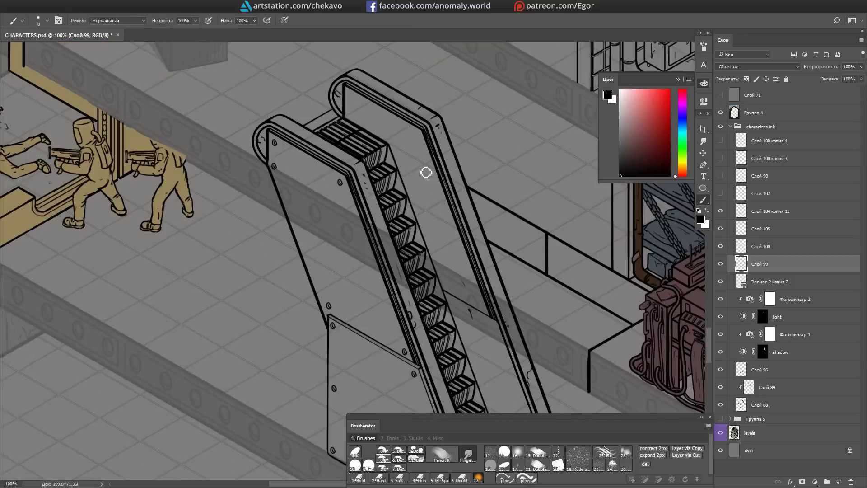
pyautogui.scroll(1, 456, 240)
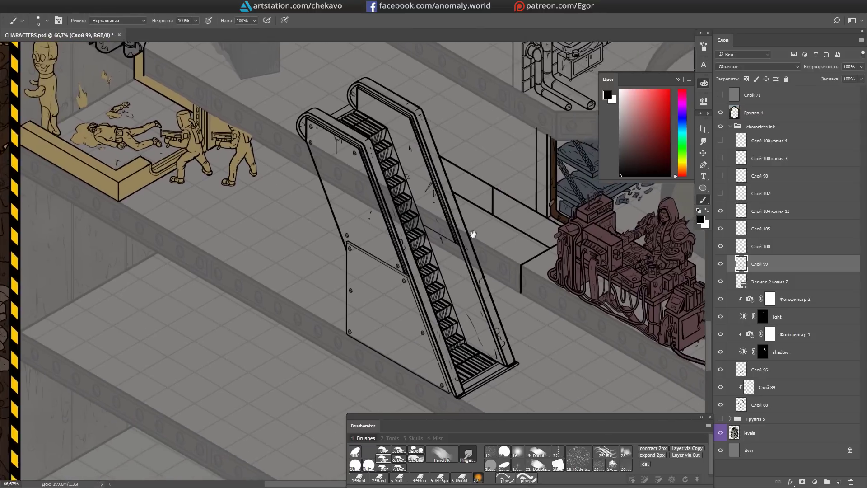
pyautogui.scroll(2, 300, 123)
pyautogui.hotkey('ctrl', 'e')
# Step: Merge the escalator body layer into the escalator layer
pyautogui.moveTo(556, 111); pyautogui.dragTo(552, 249)
pyautogui.scroll(-1, 316, 104)
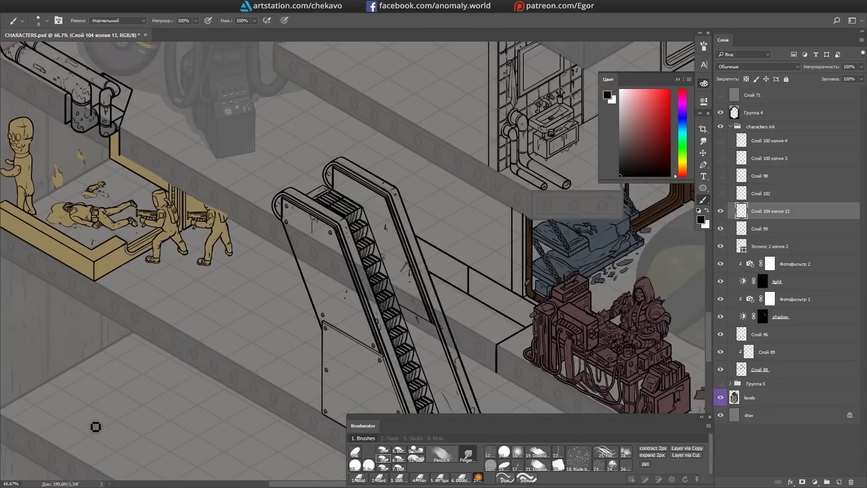
pyautogui.scroll(-1, 522, 205)
pyautogui.scroll(3, 522, 205)
pyautogui.hotkey('ctrl', 'e')
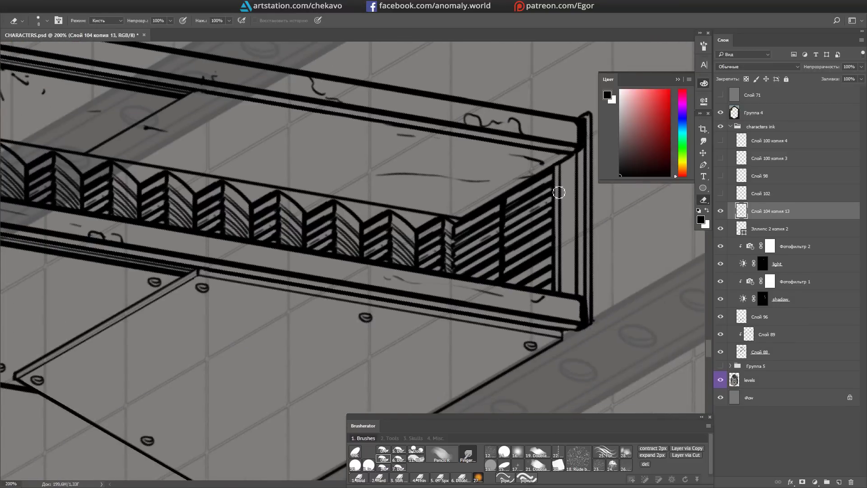
# Step: Erase stray marks at the escalator ends and along the hatched fence with a small eraser
pyautogui.press('e')
pyautogui.moveTo(534, 231)
pyautogui.mouseDown()
pyautogui.moveTo(513, 218)
pyautogui.moveTo(472, 230)
pyautogui.mouseUp()
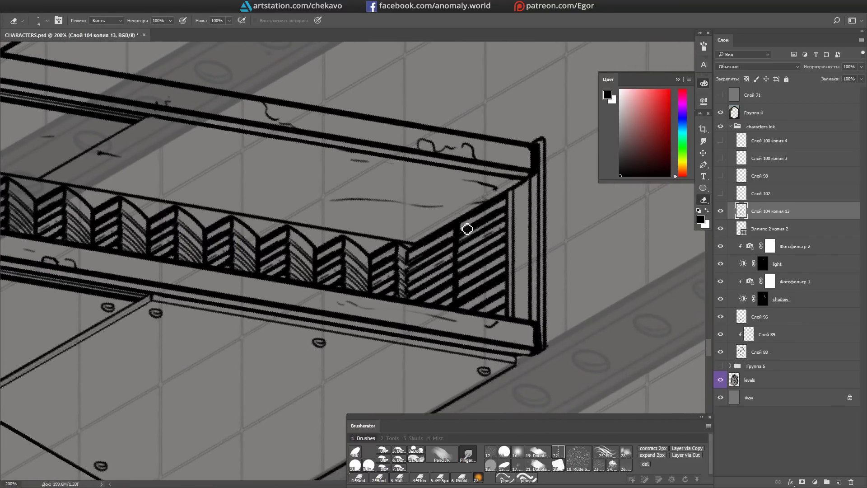
pyautogui.scroll(-3, 442, 275)
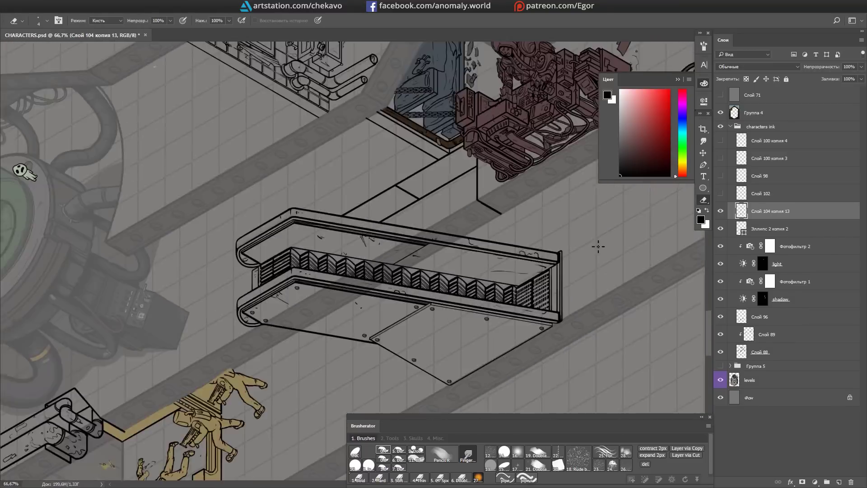
pyautogui.moveTo(600, 246); pyautogui.dragTo(519, 347)
pyautogui.scroll(3, 262, 249)
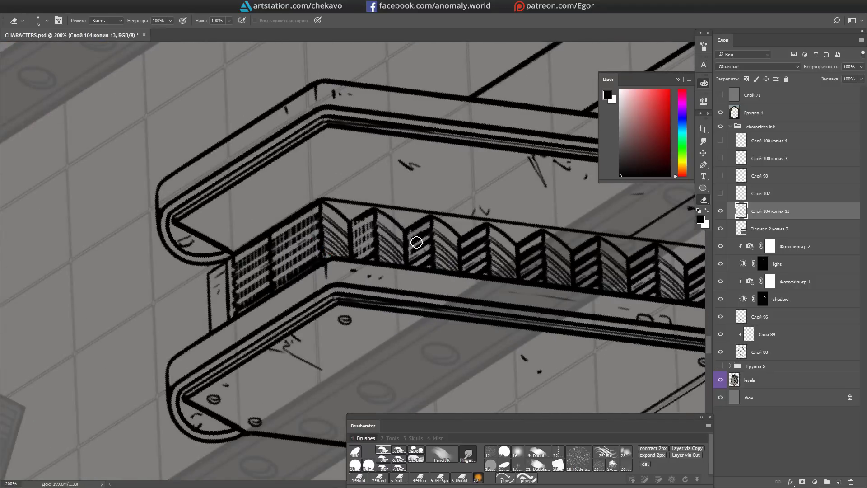
pyautogui.moveTo(538, 263); pyautogui.dragTo(379, 142)
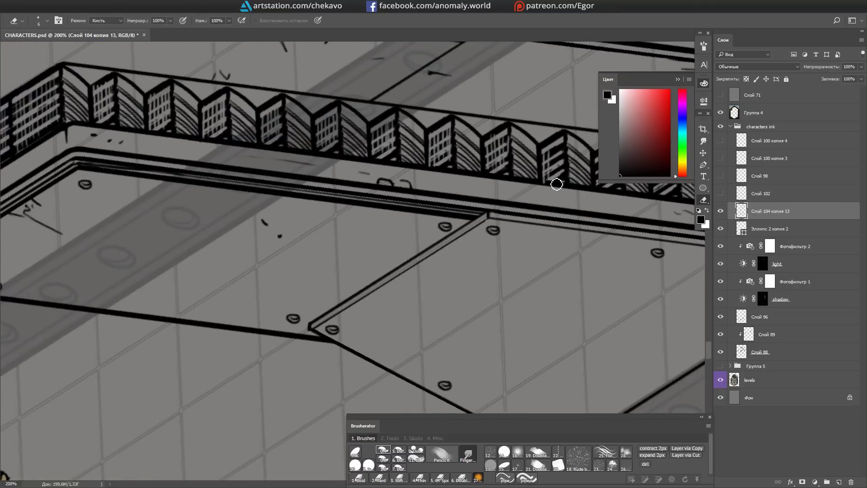
pyautogui.moveTo(556, 184); pyautogui.dragTo(399, 154)
pyautogui.scroll(-5, 505, 141)
pyautogui.moveTo(429, 331); pyautogui.dragTo(139, 408)
pyautogui.scroll(3, 429, 236)
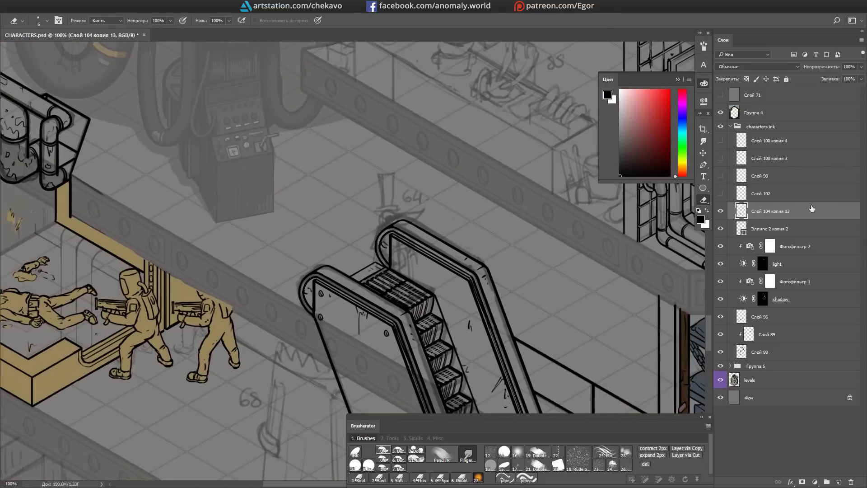
# Step: On a new layer, ink the top hat's sides, top ellipse and curved brim
pyautogui.press('b')
pyautogui.hotkey('ctrl', 'shift', 'alt', 'n')
pyautogui.moveTo(375, 223); pyautogui.dragTo(384, 276)
pyautogui.moveTo(353, 176)
pyautogui.mouseDown()
pyautogui.moveTo(396, 161)
pyautogui.moveTo(409, 263)
pyautogui.moveTo(412, 251)
pyautogui.moveTo(343, 201)
pyautogui.mouseUp()
pyautogui.hotkey('ctrl', 'z')
pyautogui.moveTo(343, 201); pyautogui.dragTo(319, 129)
pyautogui.moveTo(365, 192); pyautogui.dragTo(344, 120)
pyautogui.moveTo(347, 178)
pyautogui.mouseDown()
pyautogui.moveTo(397, 234)
pyautogui.moveTo(348, 178)
pyautogui.mouseUp()
pyautogui.moveTo(377, 198)
pyautogui.mouseDown()
pyautogui.moveTo(367, 220)
pyautogui.moveTo(320, 261)
pyautogui.moveTo(343, 236)
pyautogui.moveTo(414, 237)
pyautogui.moveTo(345, 255)
pyautogui.moveTo(391, 267)
pyautogui.moveTo(391, 323)
pyautogui.mouseUp()
# Step: Reshape the toe on the bird character's foot
pyautogui.scroll(-3, 391, 226)
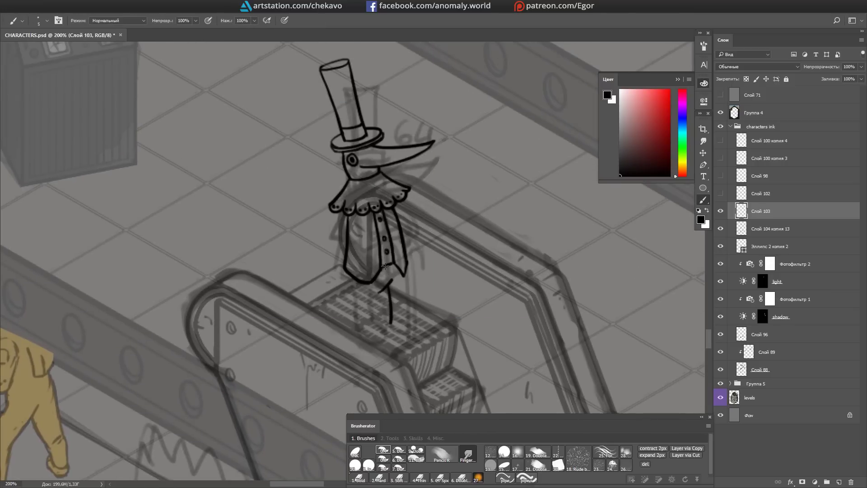
pyautogui.scroll(-2, 399, 295)
pyautogui.moveTo(410, 294); pyautogui.dragTo(418, 299)
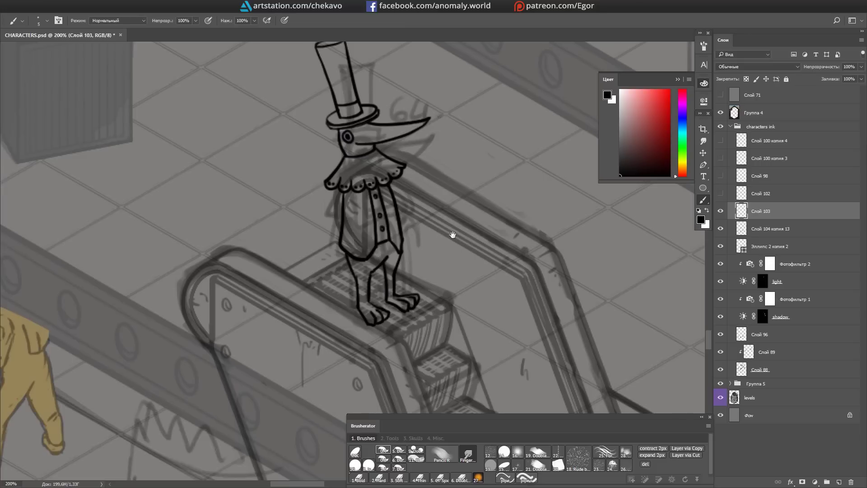
pyautogui.moveTo(453, 234); pyautogui.dragTo(403, 233)
# Step: Draw the cane across the body on a new layer and lasso the character's silhouette
pyautogui.hotkey('ctrl', 'shift', 'n')
pyautogui.press('Return')
pyautogui.moveTo(296, 191); pyautogui.dragTo(360, 229)
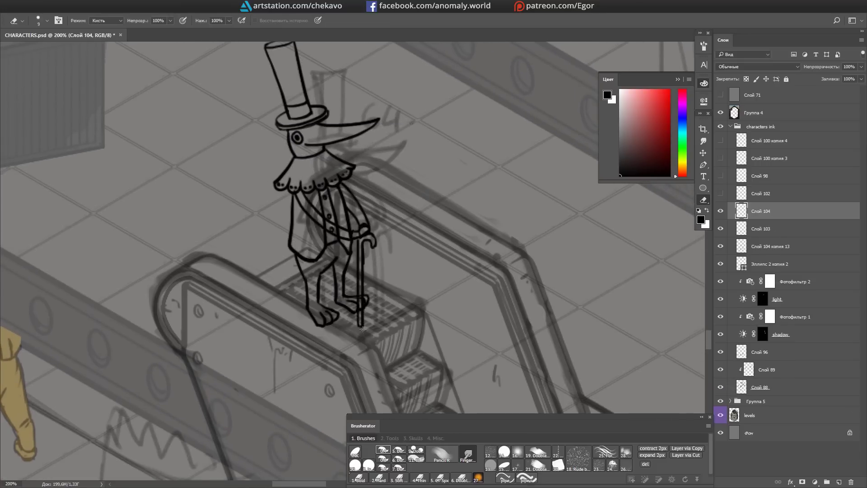
pyautogui.moveTo(362, 330); pyautogui.dragTo(350, 343)
# Step: Fill the character's silhouette with flat light grey on a new layer beneath the ink
pyautogui.press('g')
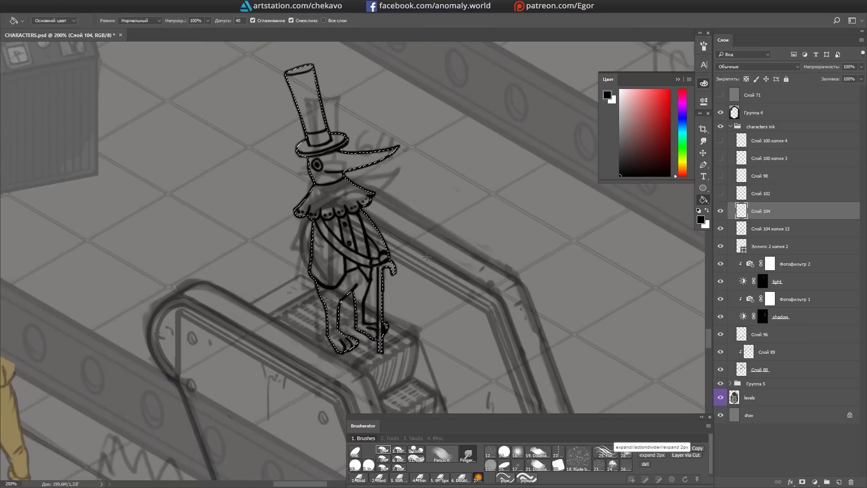
pyautogui.click(374, 275)
pyautogui.hotkey('ctrl', 'z')
pyautogui.hotkey('ctrl', 'shift', 'alt', 'n')
pyautogui.hotkey('ctrl', '[')
pyautogui.click(374, 275)
pyautogui.hotkey('ctrl', 'd')
pyautogui.press('e')
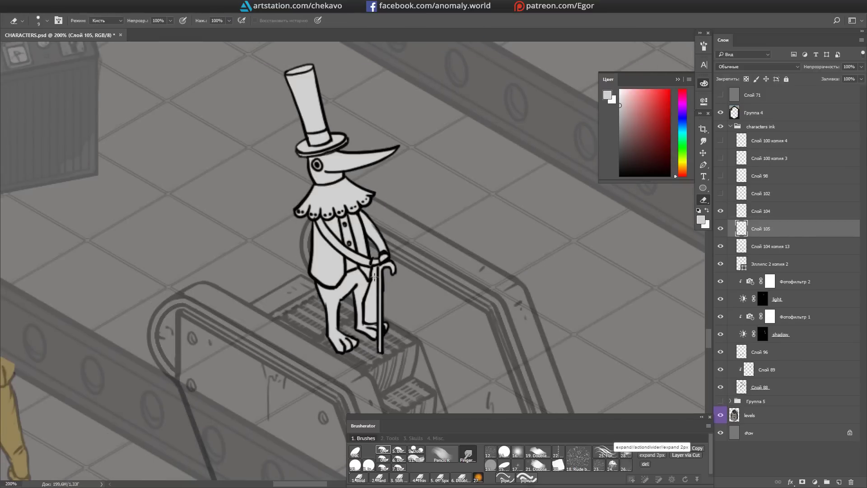
# Step: On a colour layer clipped to the grey fill, paint the hat and collar cyan
pyautogui.hotkey('ctrl', 'shift', 'alt', 'n')
pyautogui.hotkey('ctrl', 'alt', 'g')
pyautogui.press('b')
pyautogui.moveTo(276, 121); pyautogui.dragTo(302, 158)
pyautogui.click(678, 135)
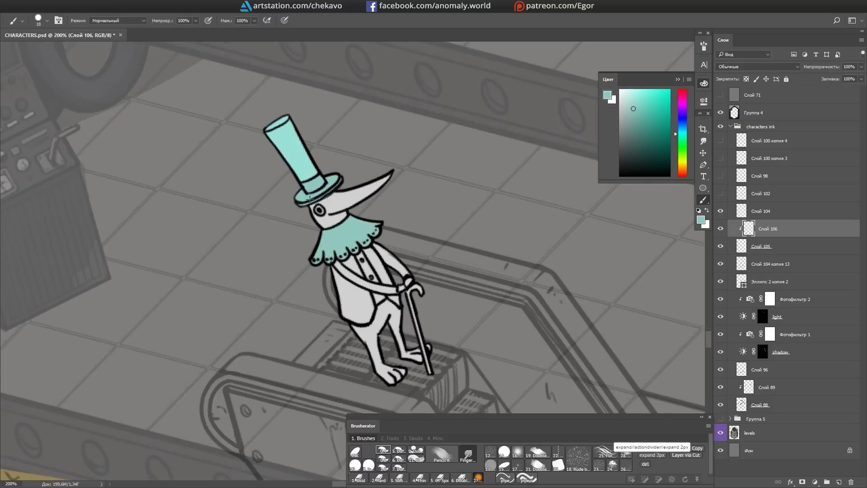
pyautogui.keyDown('alt'); pyautogui.click(353, 189); pyautogui.keyUp('alt')
# Step: Sample the beak's beige and the teal to colour the legs and coat
pyautogui.scroll(-1, 417, 219)
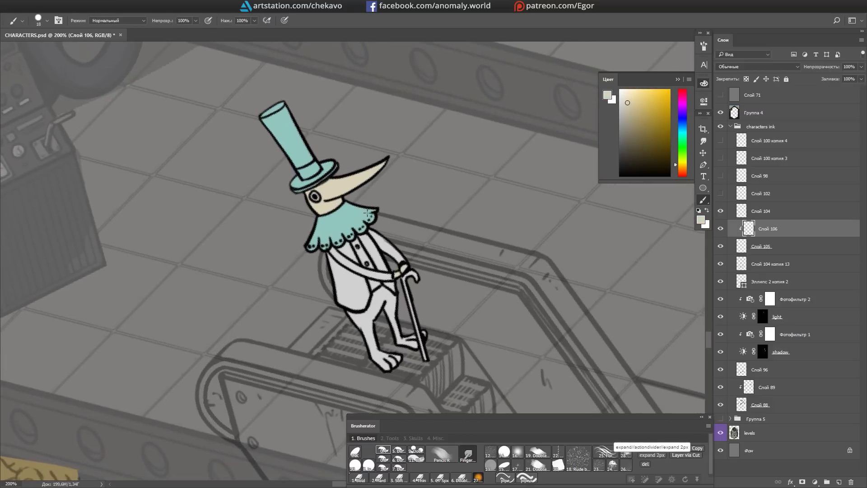
pyautogui.scroll(-1, 448, 232)
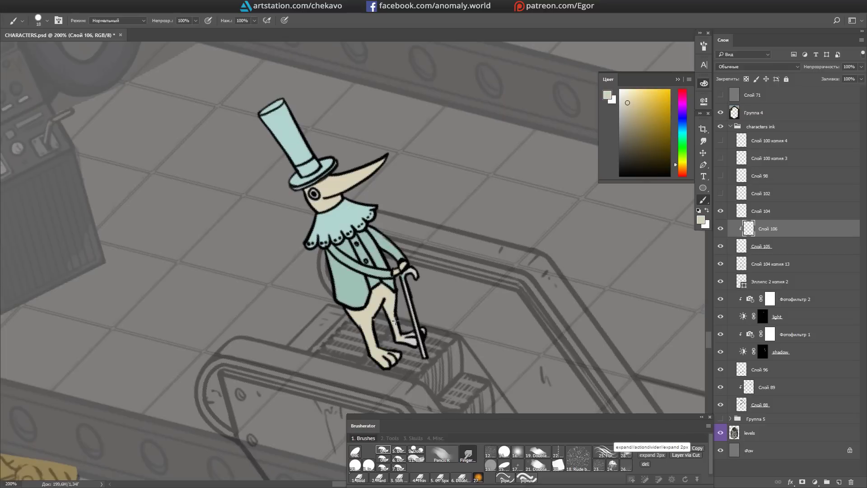
pyautogui.keyDown('alt'); pyautogui.click(393, 296); pyautogui.keyUp('alt')
pyautogui.press('r')
pyautogui.moveTo(393, 296); pyautogui.dragTo(408, 252)
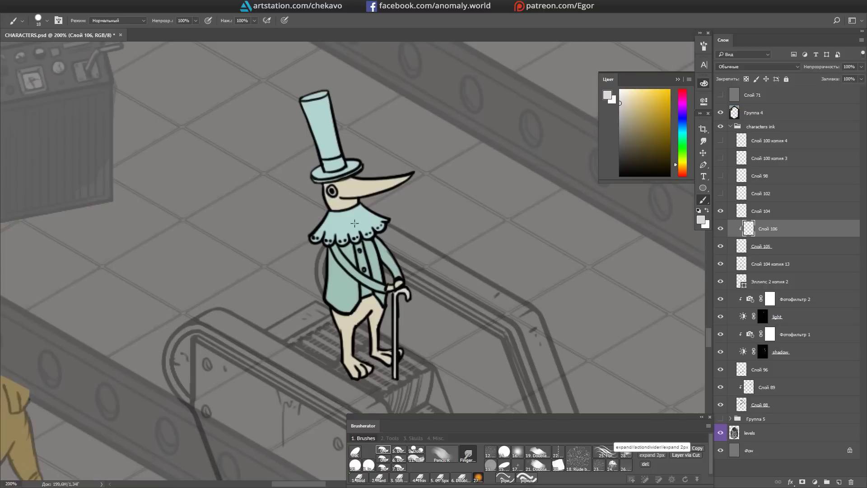
pyautogui.scroll(2, 360, 182)
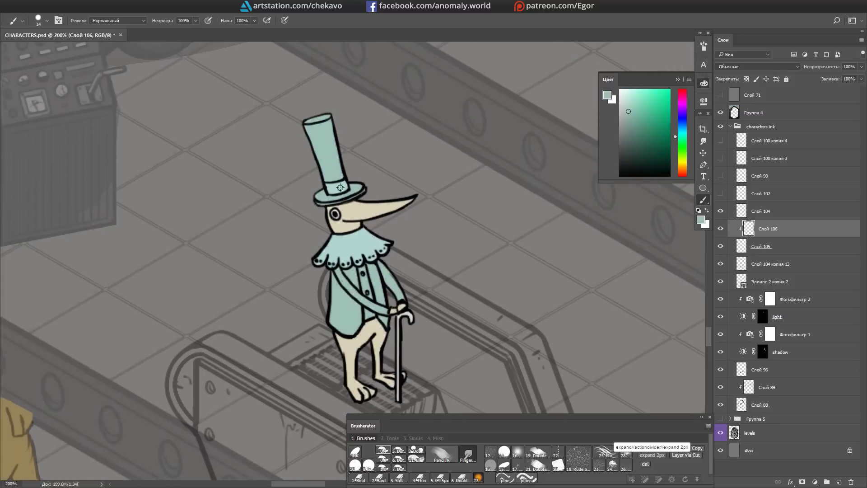
pyautogui.keyDown('alt'); pyautogui.click(347, 171); pyautogui.keyUp('alt')
pyautogui.scroll(-2, 347, 172)
pyautogui.scroll(-3, 347, 172)
pyautogui.moveTo(539, 158); pyautogui.dragTo(629, 267)
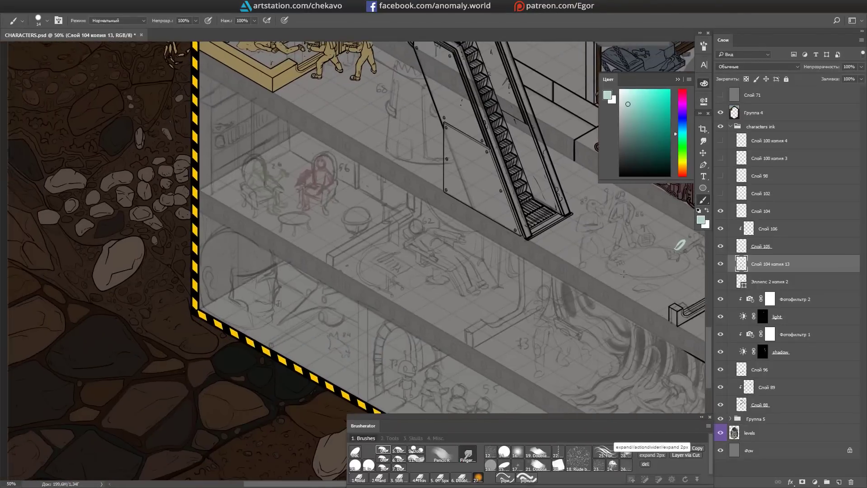
# Step: Ink the wall's vertical edge, the diagonal floor line and the first curve of the arch
pyautogui.scroll(2, 629, 267)
pyautogui.moveTo(335, 136); pyautogui.dragTo(335, 329)
pyautogui.scroll(2, 339, 271)
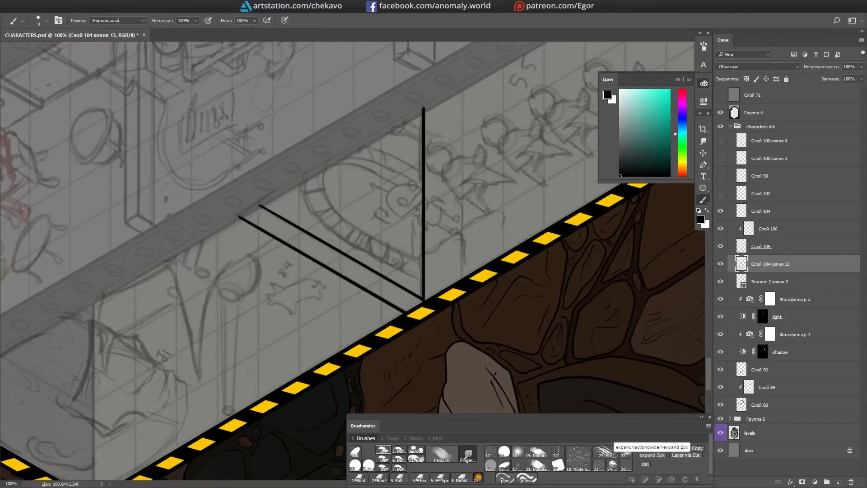
pyautogui.moveTo(271, 454); pyautogui.dragTo(603, 266)
pyautogui.moveTo(398, 155); pyautogui.dragTo(337, 140)
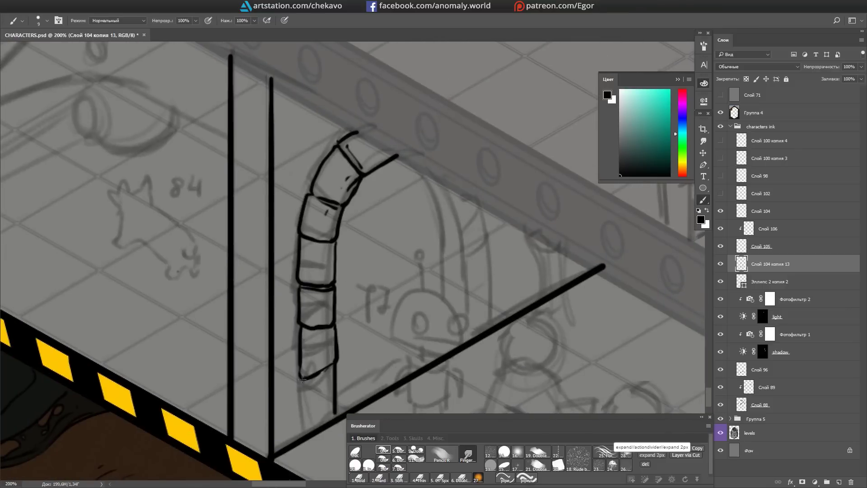
# Step: Rotate the view so the arch stands upright and ink a short vertical brick edge
pyautogui.moveTo(300, 407)
pyautogui.mouseDown()
pyautogui.moveTo(264, 433)
pyautogui.moveTo(398, 314)
pyautogui.mouseUp()
pyautogui.press('e')
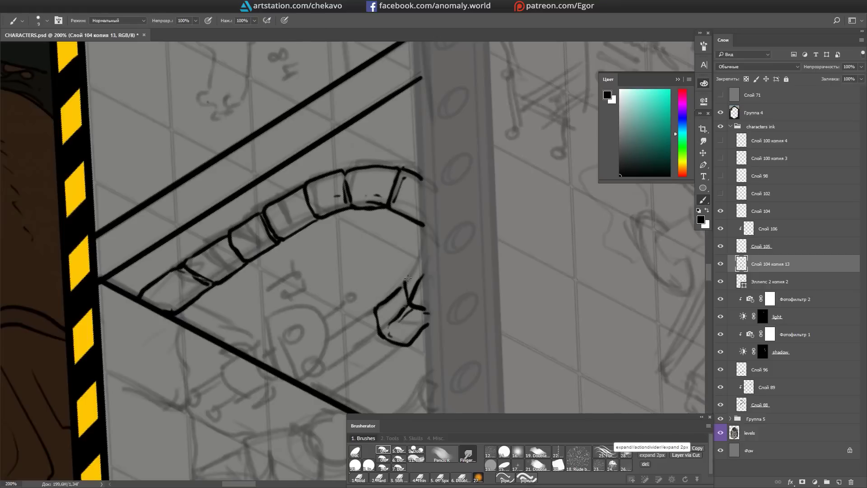
pyautogui.moveTo(407, 277); pyautogui.dragTo(383, 211)
pyautogui.moveTo(434, 192); pyautogui.dragTo(339, 330)
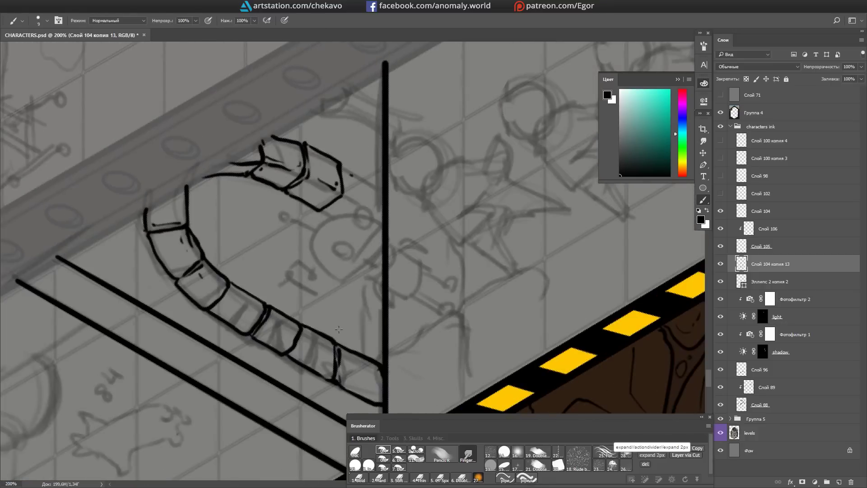
pyautogui.moveTo(345, 178)
pyautogui.mouseDown()
pyautogui.moveTo(395, 256)
pyautogui.moveTo(388, 217)
pyautogui.moveTo(348, 190)
pyautogui.moveTo(289, 194)
pyautogui.moveTo(407, 171)
pyautogui.moveTo(487, 188)
pyautogui.moveTo(466, 209)
pyautogui.moveTo(492, 152)
pyautogui.moveTo(461, 160)
pyautogui.mouseUp()
pyautogui.moveTo(455, 179); pyautogui.dragTo(454, 217)
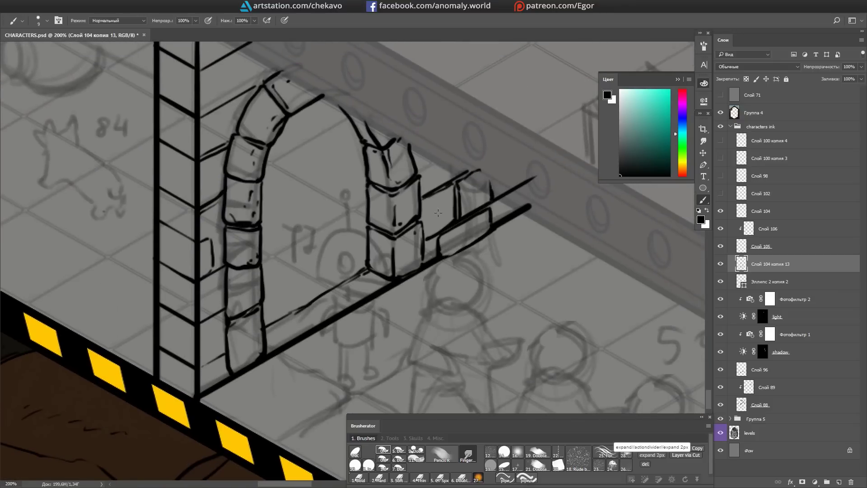
# Step: Ink the first brick lines on the pillar, erasing and undoing a stray stroke
pyautogui.moveTo(437, 212); pyautogui.dragTo(623, 219)
pyautogui.moveTo(381, 247); pyautogui.dragTo(348, 271)
pyautogui.moveTo(361, 271)
pyautogui.mouseDown()
pyautogui.moveTo(383, 254)
pyautogui.moveTo(426, 300)
pyautogui.mouseUp()
pyautogui.moveTo(406, 307)
pyautogui.mouseDown()
pyautogui.moveTo(398, 260)
pyautogui.moveTo(379, 296)
pyautogui.mouseUp()
pyautogui.press('e')
pyautogui.moveTo(399, 264); pyautogui.dragTo(399, 298)
pyautogui.hotkey('ctrl', 'z')
pyautogui.press('b')
# Step: Ink the pillar's remaining brick rows down to its base
pyautogui.moveTo(389, 135); pyautogui.dragTo(422, 149)
pyautogui.moveTo(406, 50); pyautogui.dragTo(427, 237)
pyautogui.moveTo(424, 244); pyautogui.dragTo(478, 167)
pyautogui.moveTo(431, 194); pyautogui.dragTo(431, 240)
pyautogui.moveTo(478, 165)
pyautogui.mouseDown()
pyautogui.moveTo(415, 192)
pyautogui.moveTo(346, 83)
pyautogui.mouseUp()
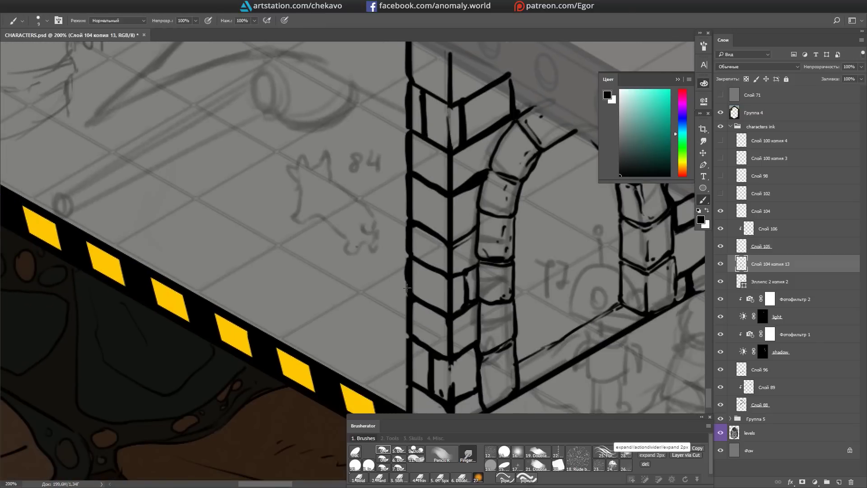
pyautogui.scroll(-2, 550, 221)
# Step: With a smaller brush, add brick detail to the pillar and joints to the arch bricks
pyautogui.moveTo(550, 221); pyautogui.dragTo(392, 235)
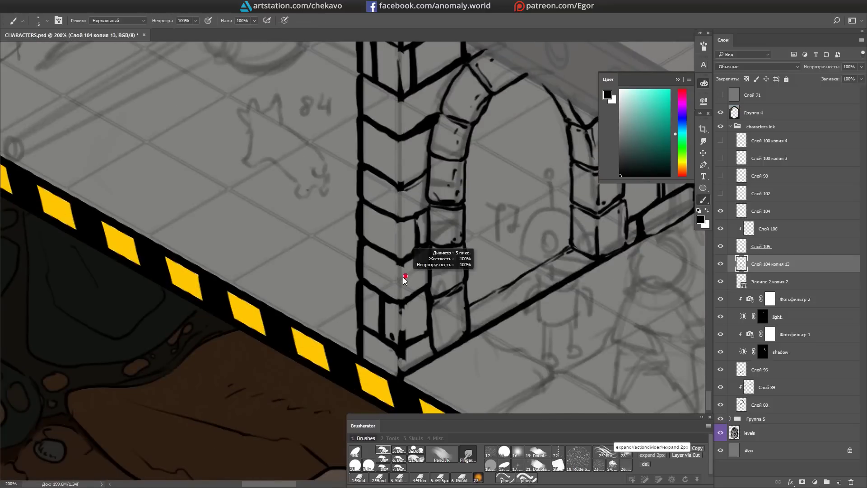
pyautogui.moveTo(432, 256); pyautogui.dragTo(444, 216)
pyautogui.moveTo(411, 181); pyautogui.dragTo(412, 228)
pyautogui.moveTo(406, 135); pyautogui.dragTo(406, 244)
pyautogui.moveTo(405, 180); pyautogui.dragTo(409, 203)
pyautogui.moveTo(429, 108); pyautogui.dragTo(462, 133)
# Step: Add short marks, crack lines and edge strokes to the pillar and arch bricks
pyautogui.moveTo(449, 126); pyautogui.dragTo(463, 152)
pyautogui.moveTo(457, 195); pyautogui.dragTo(457, 133)
pyautogui.moveTo(463, 84); pyautogui.dragTo(446, 115)
pyautogui.moveTo(374, 290); pyautogui.dragTo(384, 299)
pyautogui.moveTo(389, 271); pyautogui.dragTo(174, 291)
pyautogui.moveTo(444, 210); pyautogui.dragTo(425, 219)
# Step: Ink the pillar's outer edges and a small cat's head and body beside the number 84
pyautogui.moveTo(489, 187); pyautogui.dragTo(490, 211)
pyautogui.moveTo(384, 151)
pyautogui.mouseDown()
pyautogui.moveTo(373, 300)
pyautogui.moveTo(334, 361)
pyautogui.mouseUp()
pyautogui.press('e')
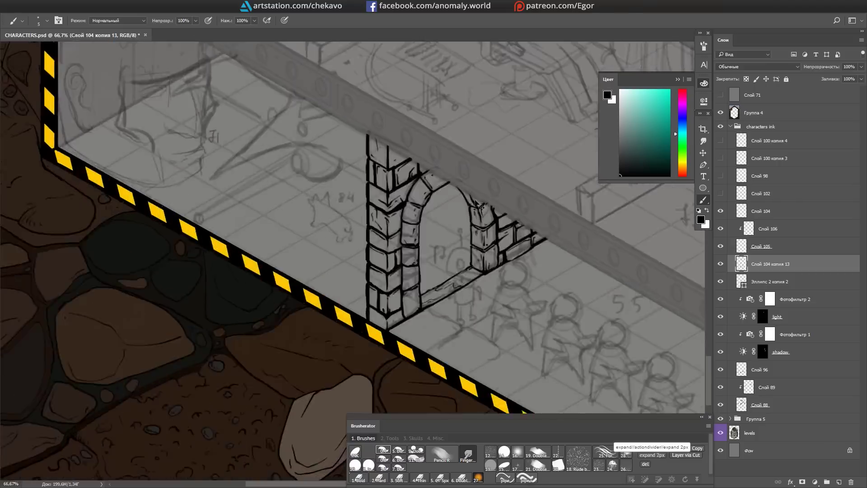
pyautogui.press('b')
pyautogui.moveTo(288, 232); pyautogui.dragTo(319, 212)
pyautogui.moveTo(306, 246); pyautogui.dragTo(331, 250)
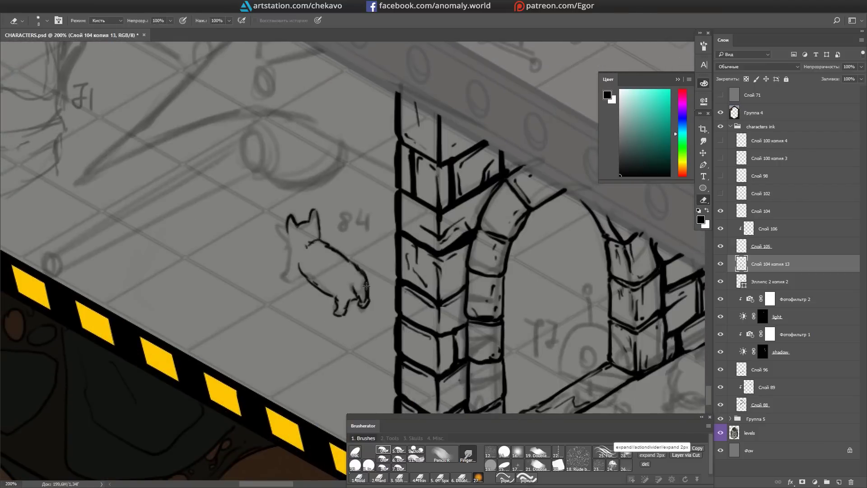
# Step: Ink a vertical wall edge and the right arch's bricks and ledge, erasing strays and saving
pyautogui.moveTo(282, 229)
pyautogui.mouseDown()
pyautogui.moveTo(465, 251)
pyautogui.moveTo(287, 133)
pyautogui.mouseUp()
pyautogui.moveTo(287, 133); pyautogui.dragTo(277, 361)
pyautogui.hotkey('ctrl', 's')
pyautogui.moveTo(491, 172); pyautogui.dragTo(405, 340)
pyautogui.press('e')
pyautogui.hotkey('ctrl', 's')
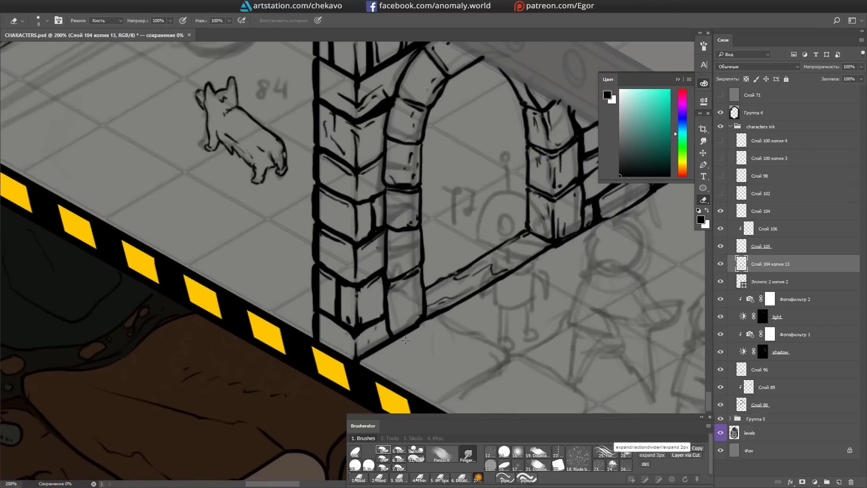
pyautogui.moveTo(456, 272); pyautogui.dragTo(399, 286)
# Step: Select the upper-floor pipe drawing and apply a free transform to it
pyautogui.press('e')
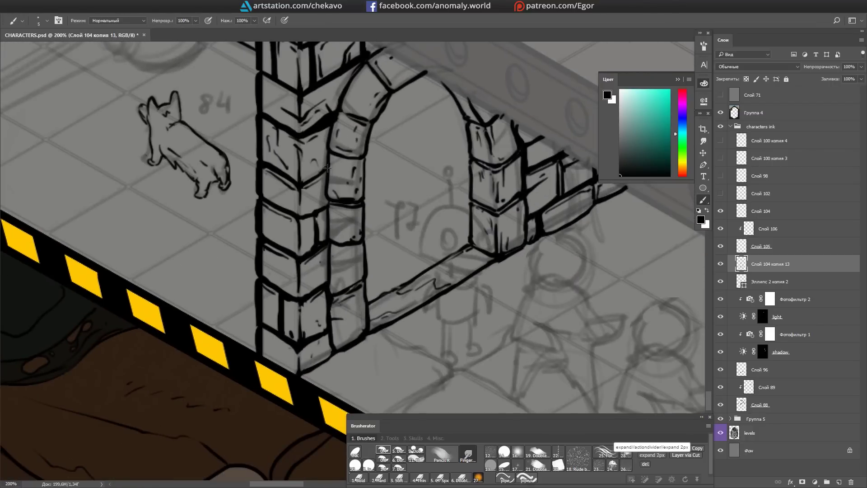
pyautogui.scroll(-2, 327, 167)
pyautogui.scroll(-3, 575, 240)
pyautogui.moveTo(477, 301); pyautogui.dragTo(469, 189)
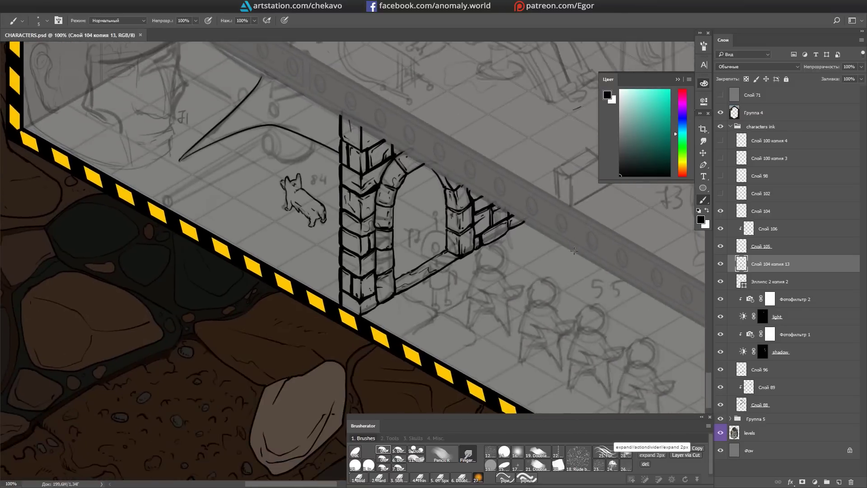
pyautogui.scroll(-2, 470, 190)
pyautogui.moveTo(406, 225); pyautogui.dragTo(424, 221)
pyautogui.hotkey('ctrl', 't')
pyautogui.press('Return')
# Step: Nudge the pipe into place, deselect, and redraw its box-shaped end in black
pyautogui.scroll(2, 182, 283)
pyautogui.press('m')
pyautogui.moveTo(429, 293); pyautogui.dragTo(431, 294)
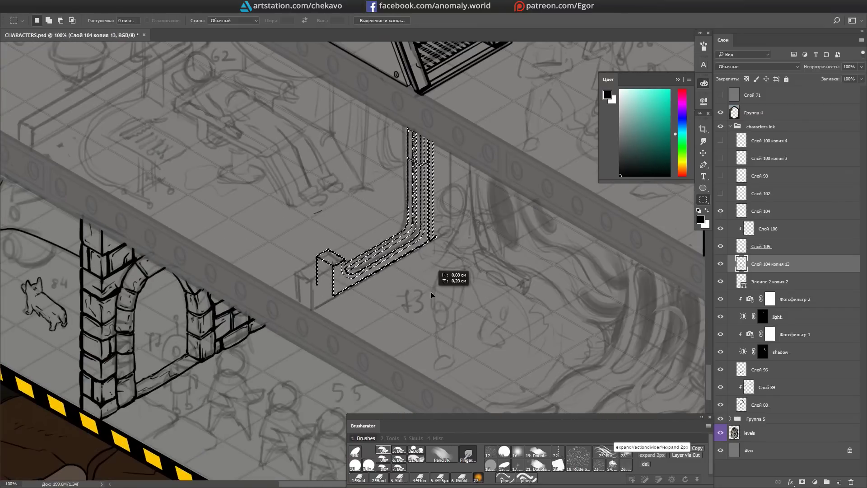
pyautogui.scroll(2, 432, 283)
pyautogui.hotkey('ctrl', 'd')
pyautogui.press('b')
pyautogui.moveTo(396, 293); pyautogui.dragTo(449, 323)
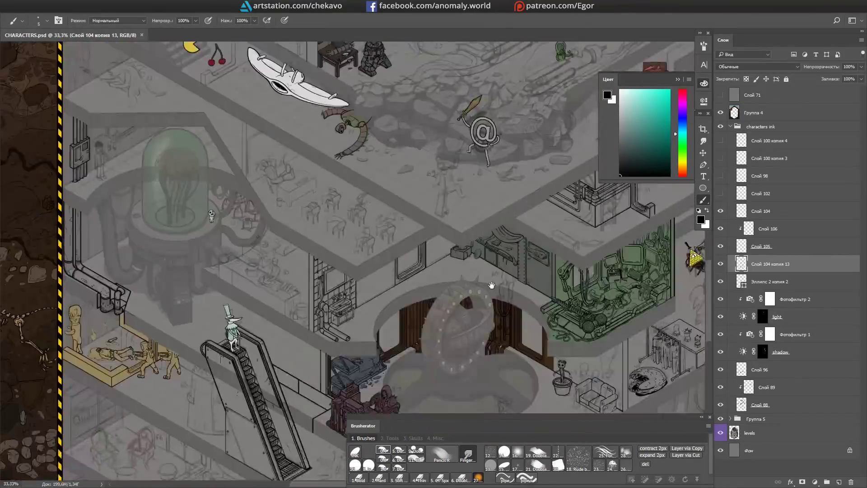
# Step: Make Слой 106, then Слой 104 копия 13, the working layer
pyautogui.moveTo(491, 285); pyautogui.dragTo(587, 289)
pyautogui.click(767, 229)
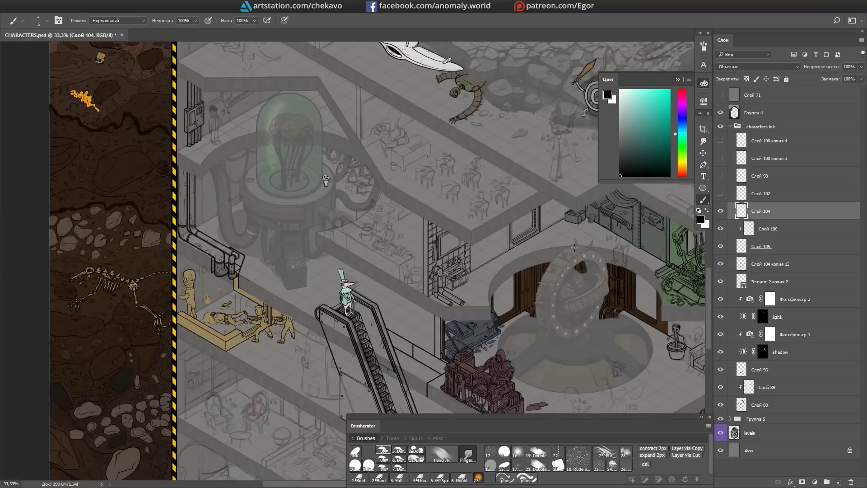
pyautogui.scroll(3, 407, 225)
pyautogui.click(759, 246)
pyautogui.press('e')
pyautogui.scroll(1, 213, 240)
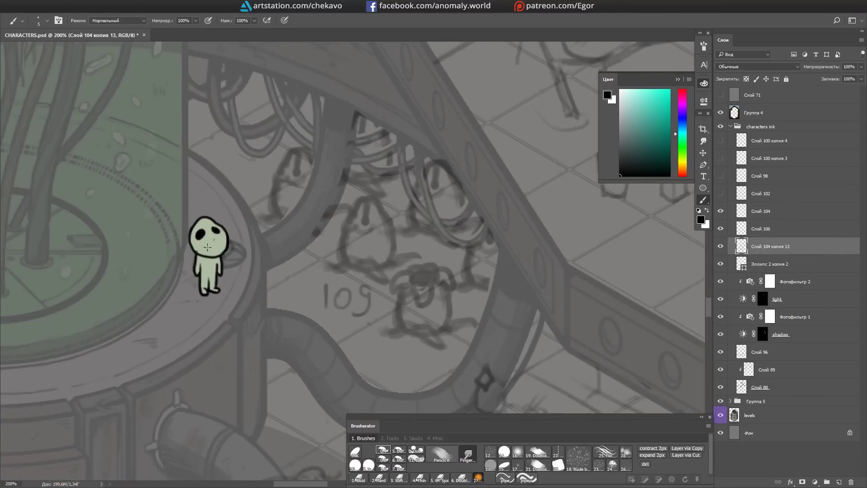
# Step: Ink the first desk-chair: its edges, curved desk front, backrest and front leg
pyautogui.press('b')
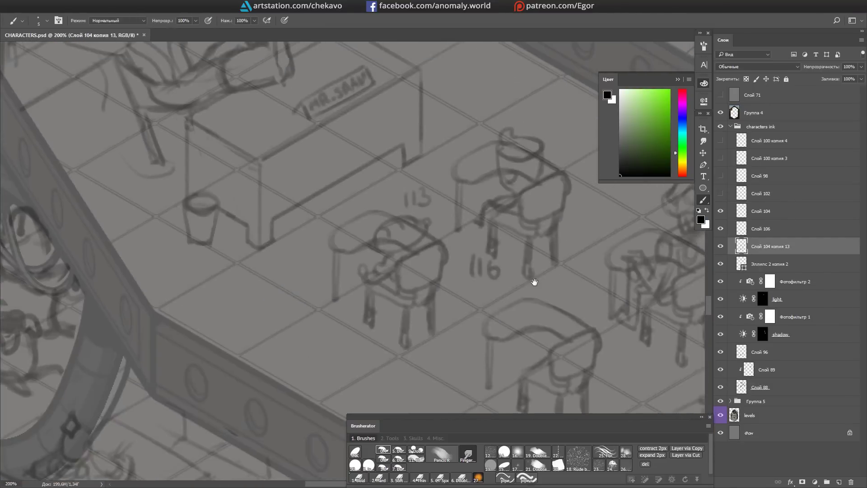
pyautogui.moveTo(347, 306); pyautogui.dragTo(393, 334)
pyautogui.moveTo(330, 261); pyautogui.dragTo(354, 269)
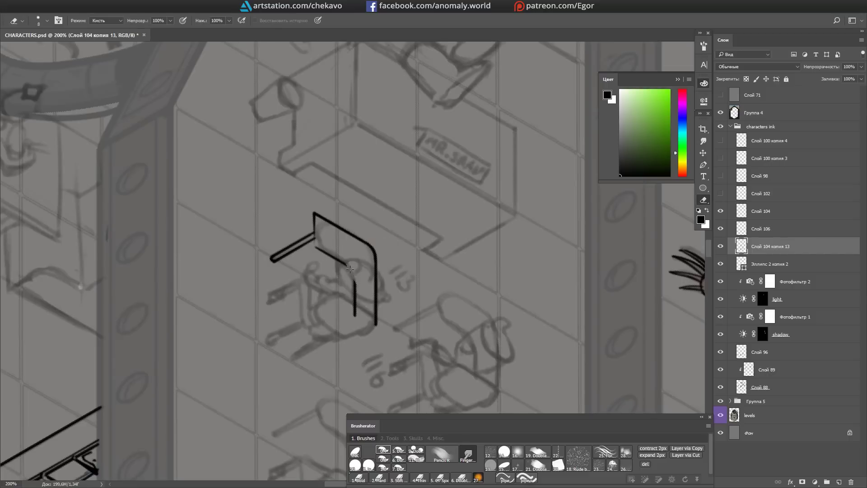
pyautogui.moveTo(311, 219)
pyautogui.mouseDown()
pyautogui.moveTo(387, 101)
pyautogui.moveTo(375, 298)
pyautogui.moveTo(372, 215)
pyautogui.moveTo(410, 200)
pyautogui.mouseUp()
pyautogui.press('e')
pyautogui.press('b')
pyautogui.press('b')
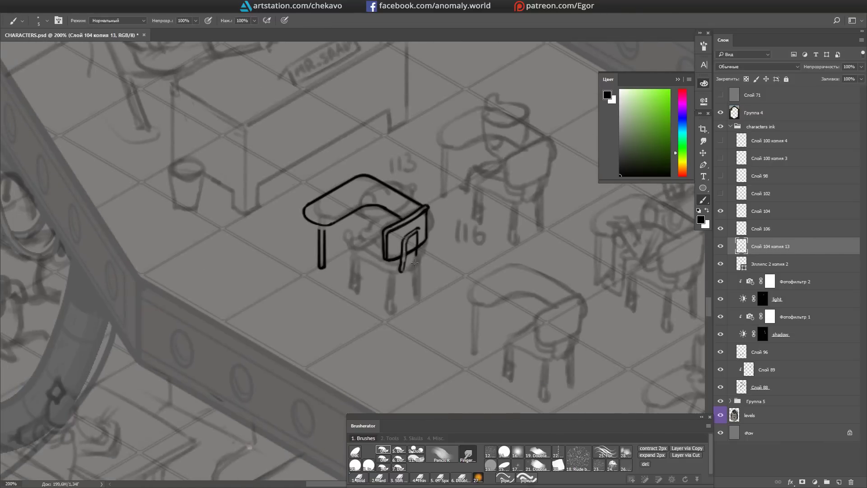
pyautogui.moveTo(408, 248); pyautogui.dragTo(397, 270)
pyautogui.moveTo(350, 255)
pyautogui.mouseDown()
pyautogui.moveTo(411, 273)
pyautogui.moveTo(375, 271)
pyautogui.moveTo(338, 289)
pyautogui.mouseUp()
pyautogui.moveTo(379, 271); pyautogui.dragTo(372, 246)
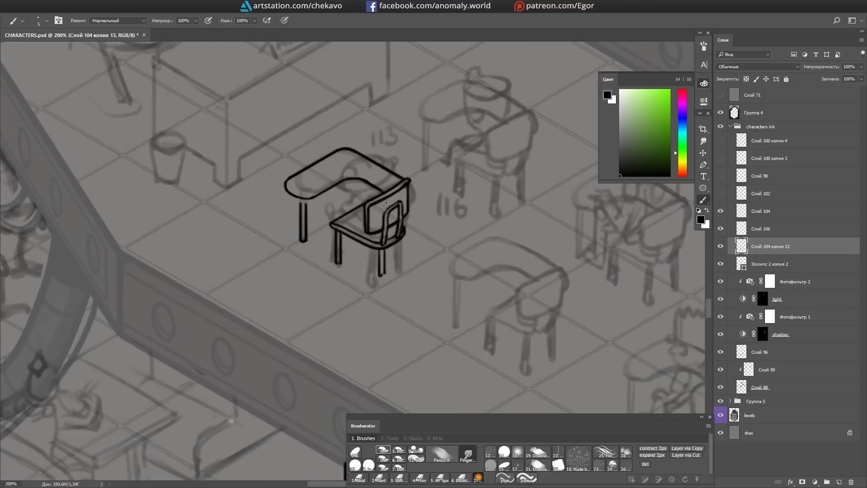
# Step: Lasso the finished desk-chair and place two copies over the other sketched seats
pyautogui.press('l')
pyautogui.moveTo(299, 189); pyautogui.dragTo(289, 198)
pyautogui.moveTo(348, 212); pyautogui.dragTo(467, 142)
pyautogui.moveTo(493, 228)
pyautogui.mouseDown()
pyautogui.moveTo(301, 213)
pyautogui.moveTo(450, 316)
pyautogui.moveTo(526, 323)
pyautogui.mouseUp()
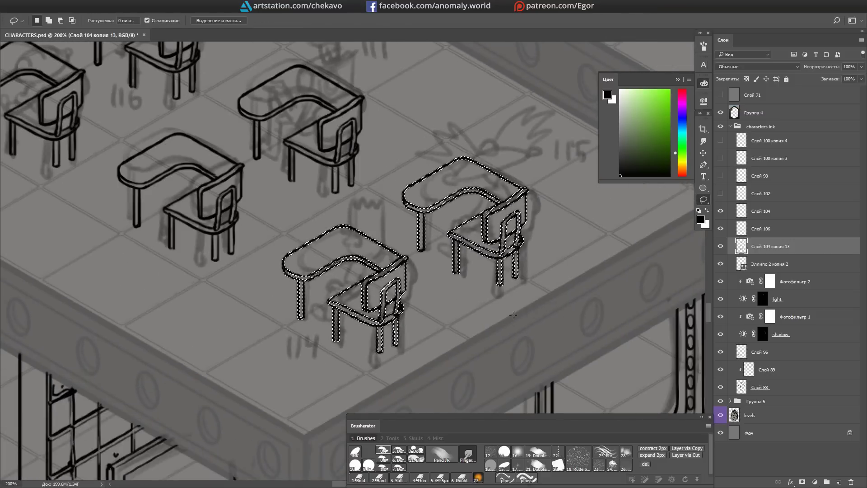
pyautogui.hotkey('ctrl', 'd')
# Step: Ink the teacher's desk top edge, front face and side panel
pyautogui.press('b')
pyautogui.scroll(5, 481, 142)
pyautogui.press('b')
pyautogui.moveTo(451, 181); pyautogui.dragTo(496, 280)
pyautogui.moveTo(390, 268); pyautogui.dragTo(390, 133)
pyautogui.moveTo(496, 280)
pyautogui.mouseDown()
pyautogui.moveTo(452, 181)
pyautogui.moveTo(496, 280)
pyautogui.mouseUp()
pyautogui.moveTo(336, 195); pyautogui.dragTo(336, 86)
# Step: Ink the desk's leg cutout, bottom edge and back panel, erasing overshooting lines
pyautogui.moveTo(497, 280); pyautogui.dragTo(474, 226)
pyautogui.moveTo(365, 248); pyautogui.dragTo(365, 164)
pyautogui.moveTo(291, 275); pyautogui.dragTo(406, 316)
pyautogui.moveTo(336, 298); pyautogui.dragTo(336, 325)
pyautogui.moveTo(406, 316)
pyautogui.mouseDown()
pyautogui.moveTo(451, 181)
pyautogui.moveTo(497, 280)
pyautogui.moveTo(474, 226)
pyautogui.mouseUp()
pyautogui.press('e')
# Step: Draw an ellipse for the wastebasket rim and merge it into the ink layer
pyautogui.moveTo(486, 260); pyautogui.dragTo(413, 246)
pyautogui.press('u')
pyautogui.moveTo(313, 264)
pyautogui.mouseDown()
pyautogui.moveTo(384, 293)
pyautogui.moveTo(316, 253)
pyautogui.moveTo(351, 235)
pyautogui.moveTo(384, 253)
pyautogui.moveTo(357, 237)
pyautogui.moveTo(530, 285)
pyautogui.mouseUp()
pyautogui.keyDown('shift'); pyautogui.click(772, 270); pyautogui.keyUp('shift')
pyautogui.hotkey('ctrl', 'e')
pyautogui.press('e')
# Step: Type 'MR. SPAWN' for the nameplate and enlarge the text
pyautogui.press('r')
pyautogui.scroll(-2, 361, 226)
pyautogui.write('t')
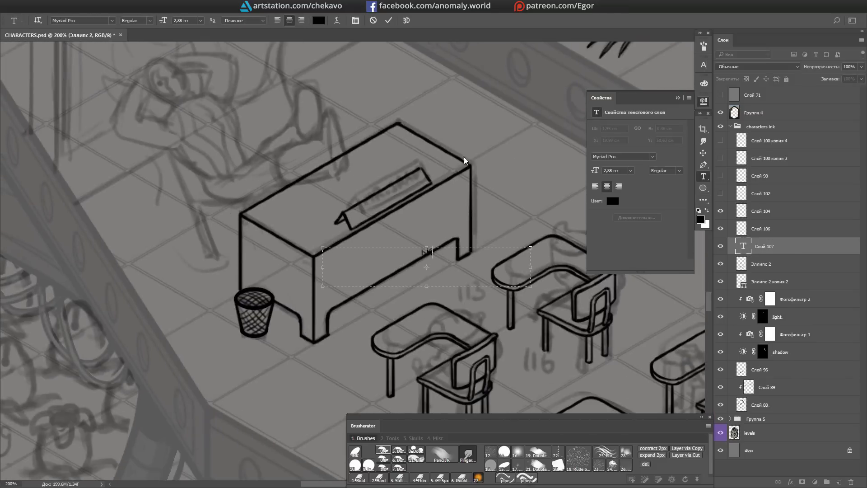
pyautogui.write('MR. SPAWN')
pyautogui.hotkey('ctrl', 'a')
pyautogui.hotkey('ctrl', 'shift', '.')
pyautogui.hotkey('ctrl', 'shift', '.')
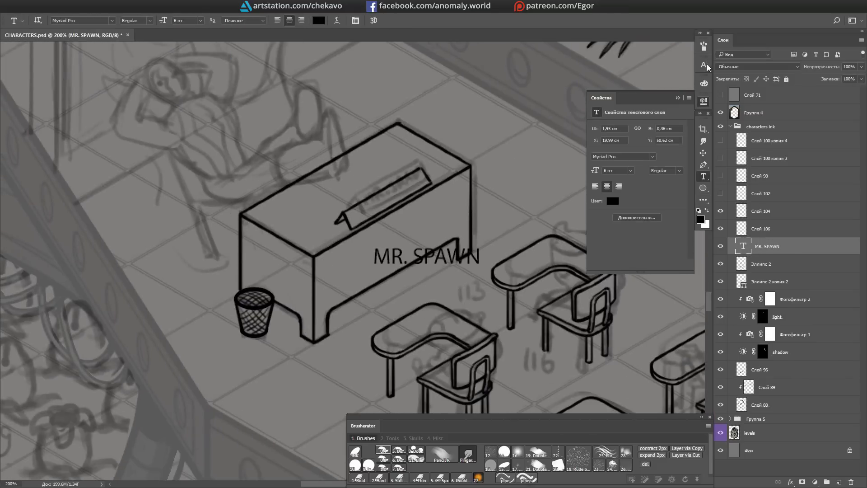
pyautogui.hotkey('ctrl', 'Return')
# Step: Move the MR. SPAWN text to the desk and skew it flat onto the nameplate face
pyautogui.press('m')
pyautogui.moveTo(483, 238); pyautogui.dragTo(509, 205)
pyautogui.hotkey('ctrl', 't')
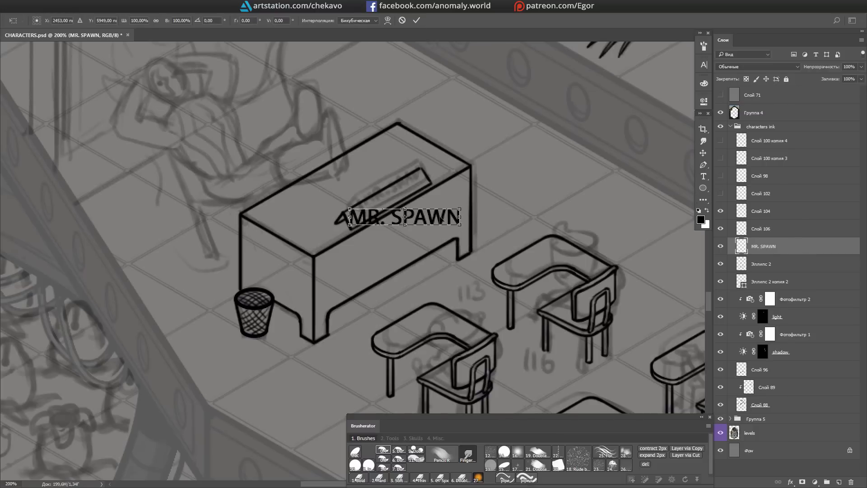
pyautogui.moveTo(460, 224); pyautogui.dragTo(426, 169)
pyautogui.press('Return')
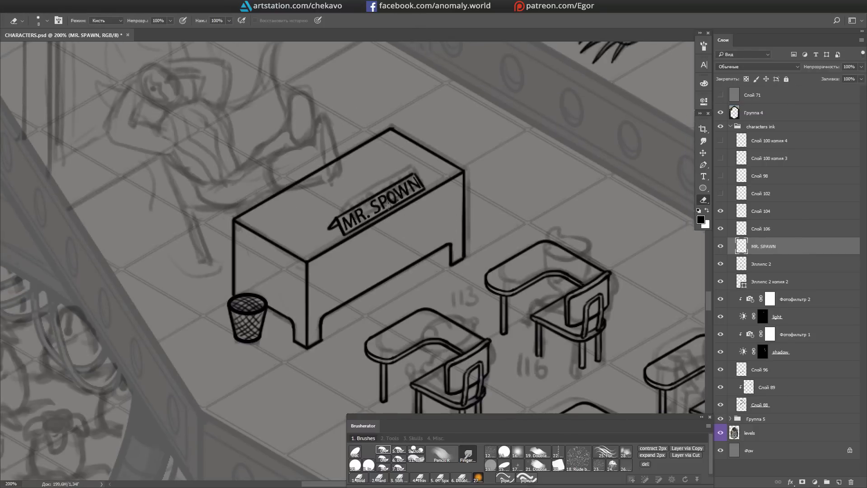
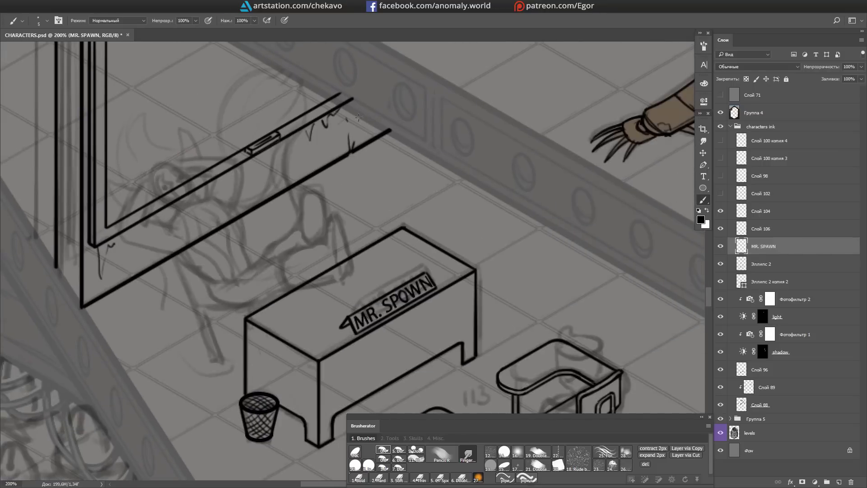
# Step: Save, then sketch a paper stack, an apple and paper scraps on the MR. SPAWN desk
pyautogui.hotkey('ctrl', 's')
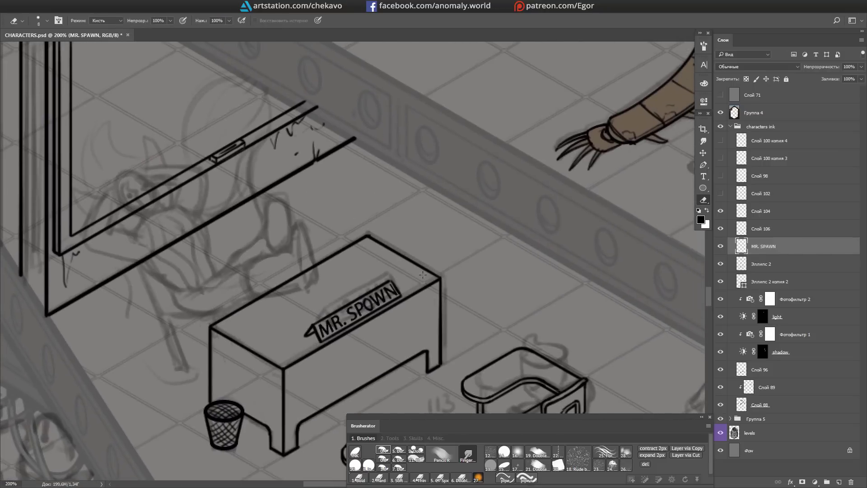
pyautogui.press('l')
pyautogui.moveTo(251, 332); pyautogui.dragTo(303, 328)
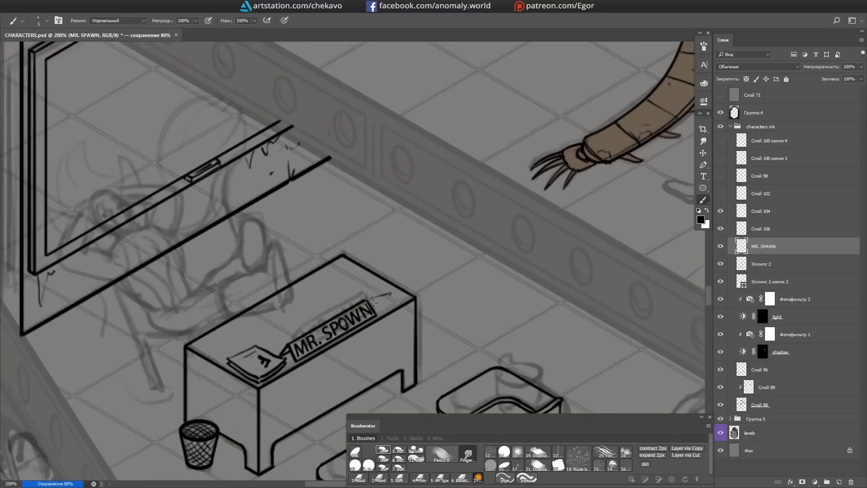
pyautogui.moveTo(356, 273)
pyautogui.mouseDown()
pyautogui.moveTo(368, 287)
pyautogui.moveTo(412, 233)
pyautogui.mouseUp()
pyautogui.moveTo(357, 255); pyautogui.dragTo(371, 243)
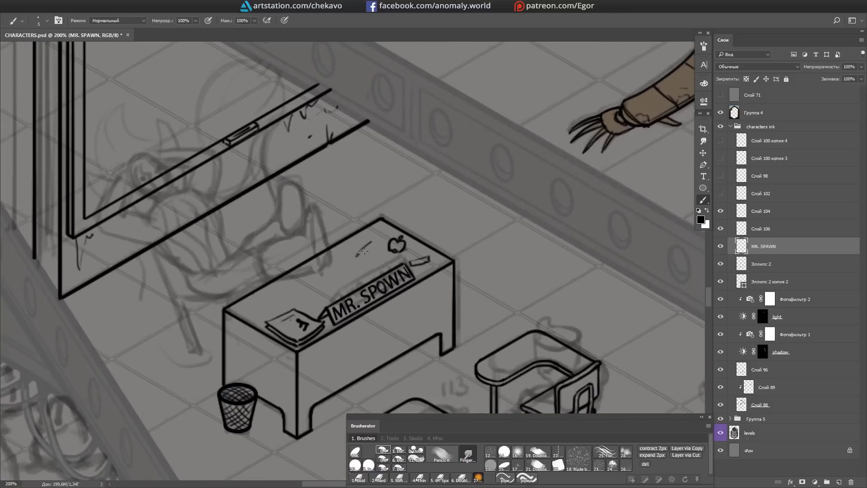
pyautogui.moveTo(258, 316); pyautogui.dragTo(289, 304)
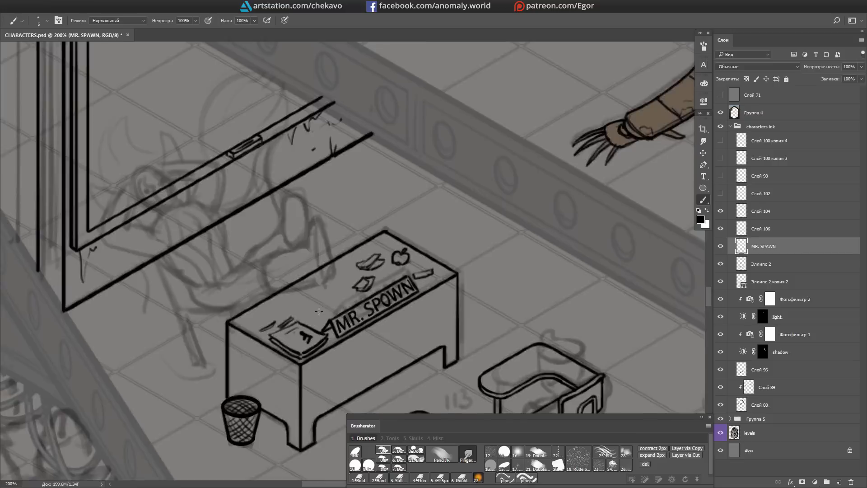
# Step: Add new layer 107 and start inking the figure's head outline
pyautogui.hotkey('ctrl', 'shift', 'alt', 'n')
pyautogui.scroll(-2, 279, 156)
pyautogui.scroll(2, 279, 156)
pyautogui.moveTo(279, 156); pyautogui.dragTo(303, 165)
pyautogui.moveTo(270, 224); pyautogui.dragTo(275, 236)
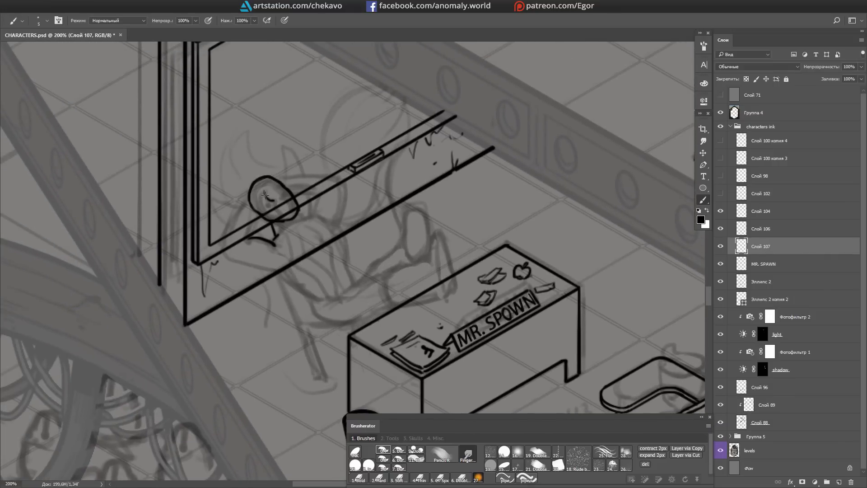
# Step: Ink details inside and below the reclining figure's head
pyautogui.moveTo(278, 182); pyautogui.dragTo(271, 185)
pyautogui.moveTo(422, 226); pyautogui.dragTo(433, 220)
pyautogui.moveTo(324, 208); pyautogui.dragTo(324, 196)
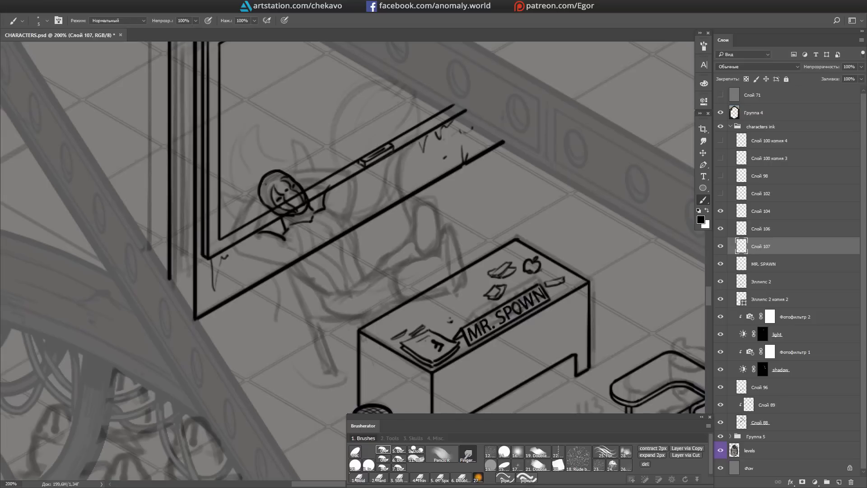
pyautogui.click(424, 266)
pyautogui.moveTo(423, 264); pyautogui.dragTo(426, 258)
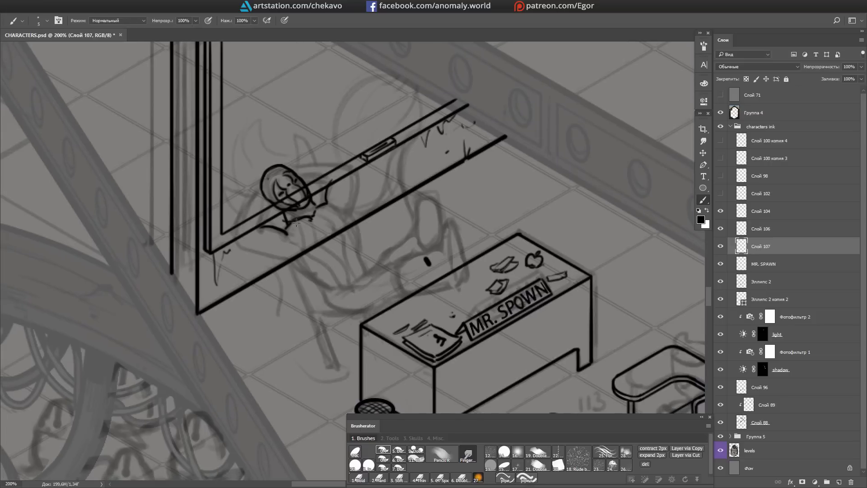
pyautogui.moveTo(320, 225)
pyautogui.mouseDown()
pyautogui.moveTo(301, 231)
pyautogui.moveTo(346, 266)
pyautogui.moveTo(531, 196)
pyautogui.mouseUp()
pyautogui.moveTo(331, 198); pyautogui.dragTo(320, 220)
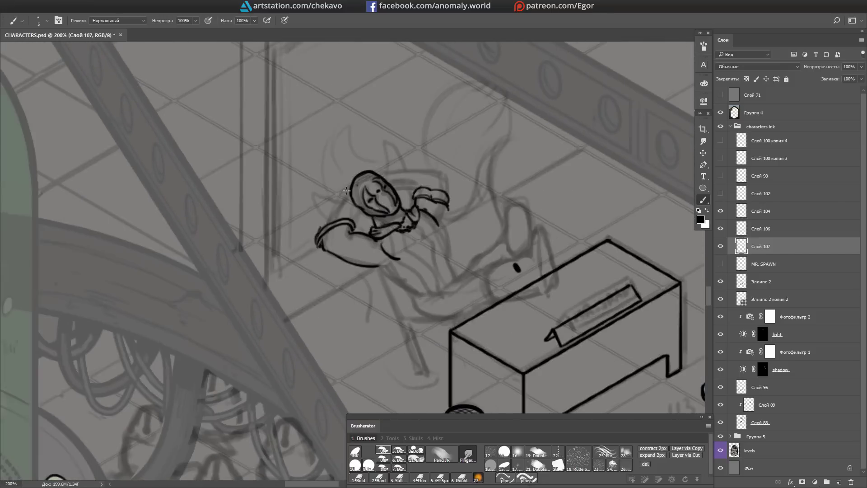
pyautogui.moveTo(350, 186); pyautogui.dragTo(341, 223)
# Step: Ink the horn right of the head and the figure's raised arm
pyautogui.moveTo(392, 254); pyautogui.dragTo(424, 206)
pyautogui.moveTo(424, 206); pyautogui.dragTo(465, 204)
pyautogui.moveTo(377, 244); pyautogui.dragTo(359, 284)
pyautogui.moveTo(387, 224)
pyautogui.mouseDown()
pyautogui.moveTo(370, 264)
pyautogui.moveTo(298, 238)
pyautogui.mouseUp()
# Step: Ink the chair legs and seat, erasing stray chair lines
pyautogui.moveTo(263, 285); pyautogui.dragTo(457, 166)
pyautogui.moveTo(338, 245); pyautogui.dragTo(279, 226)
pyautogui.moveTo(343, 260); pyautogui.dragTo(359, 305)
pyautogui.moveTo(359, 305)
pyautogui.mouseDown()
pyautogui.moveTo(316, 253)
pyautogui.moveTo(338, 328)
pyautogui.mouseUp()
pyautogui.press('e')
pyautogui.moveTo(302, 230); pyautogui.dragTo(327, 266)
pyautogui.press('b')
pyautogui.moveTo(338, 327); pyautogui.dragTo(304, 244)
pyautogui.moveTo(316, 271); pyautogui.dragTo(370, 253)
pyautogui.moveTo(325, 310); pyautogui.dragTo(420, 276)
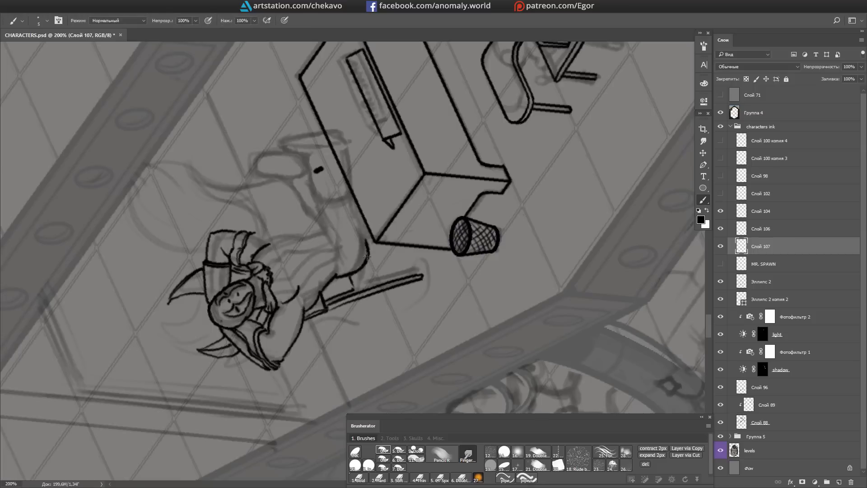
pyautogui.hotkey('ctrl', '-')
pyautogui.hotkey('ctrl', '-')
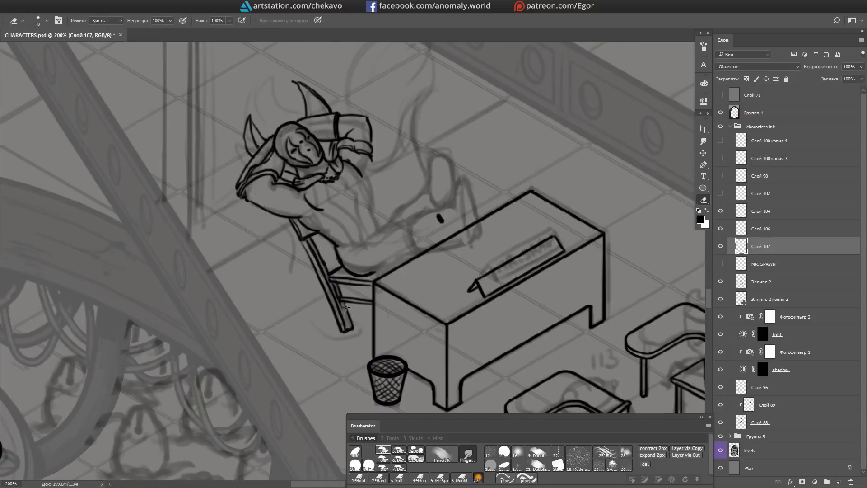
pyautogui.hotkey('ctrl', '+')
pyautogui.hotkey('ctrl', '+')
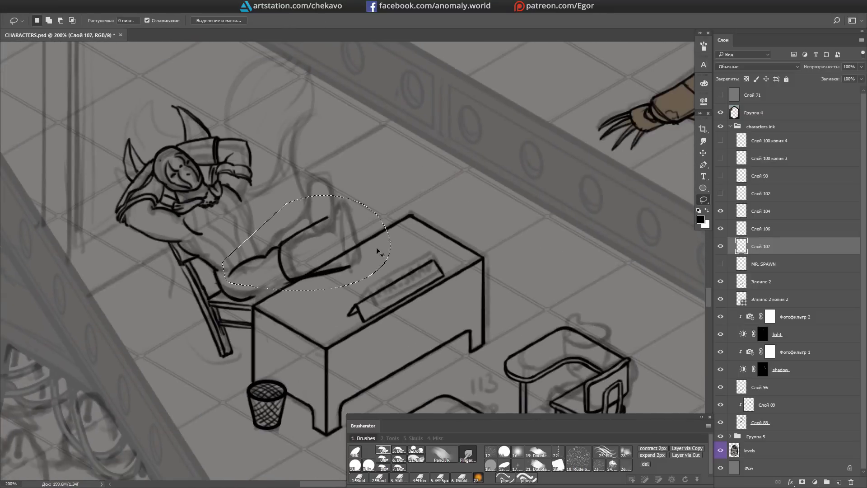
# Step: Rework the leg strokes, inking thin lines over the figure's legs
pyautogui.hotkey('ctrl', 'z')
pyautogui.moveTo(342, 274); pyautogui.dragTo(362, 265)
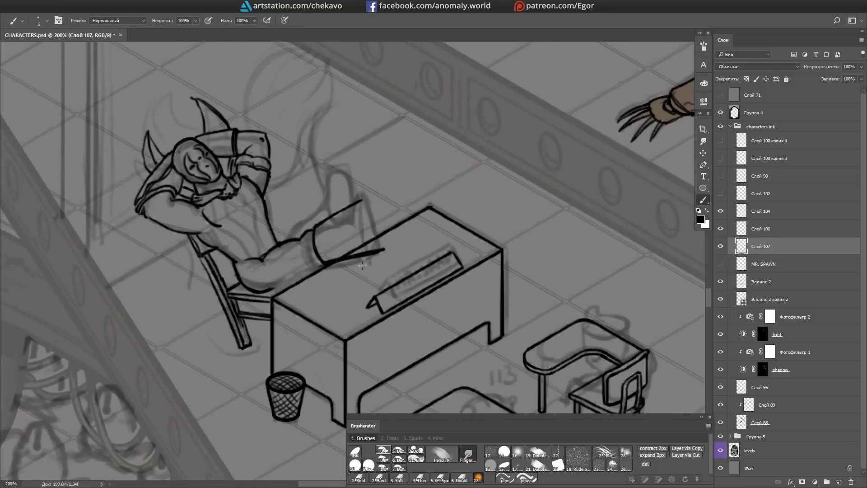
pyautogui.press('e')
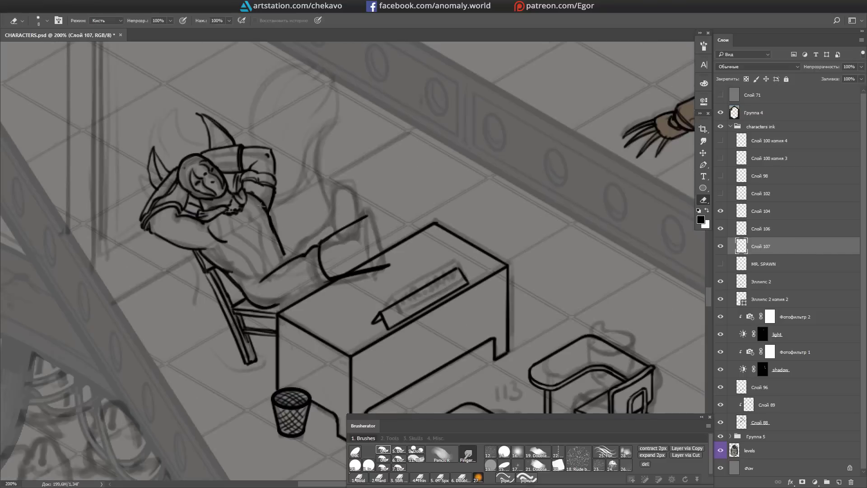
pyautogui.press('b')
pyautogui.moveTo(439, 207); pyautogui.dragTo(354, 218)
pyautogui.moveTo(306, 273); pyautogui.dragTo(292, 220)
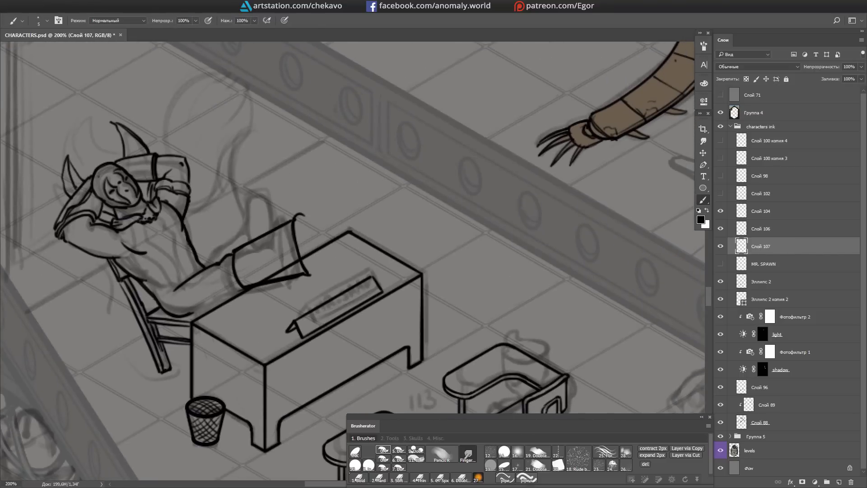
pyautogui.hotkey('ctrl', 'z')
pyautogui.press('e')
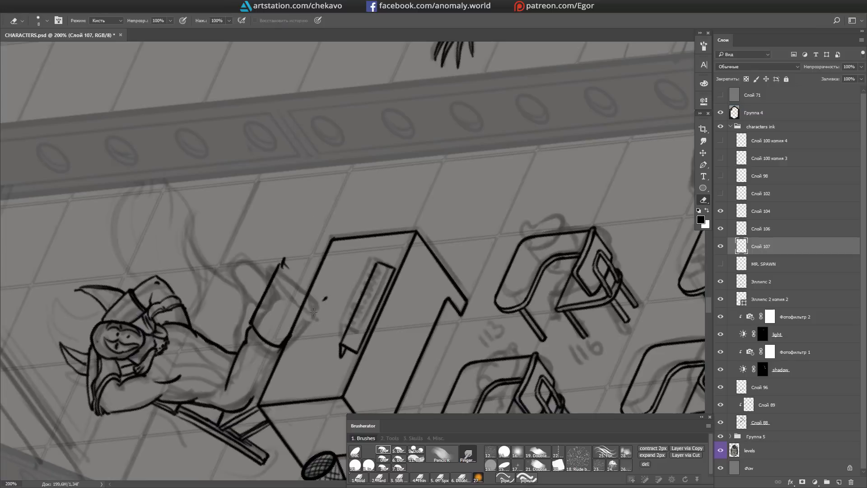
pyautogui.press('b')
# Step: Ink the raised spiked boot, deleting and erasing bad strokes before finishing its outline
pyautogui.moveTo(296, 207)
pyautogui.mouseDown()
pyautogui.moveTo(316, 266)
pyautogui.moveTo(309, 258)
pyautogui.moveTo(346, 282)
pyautogui.mouseUp()
pyautogui.press('l')
pyautogui.moveTo(311, 201); pyautogui.dragTo(316, 256)
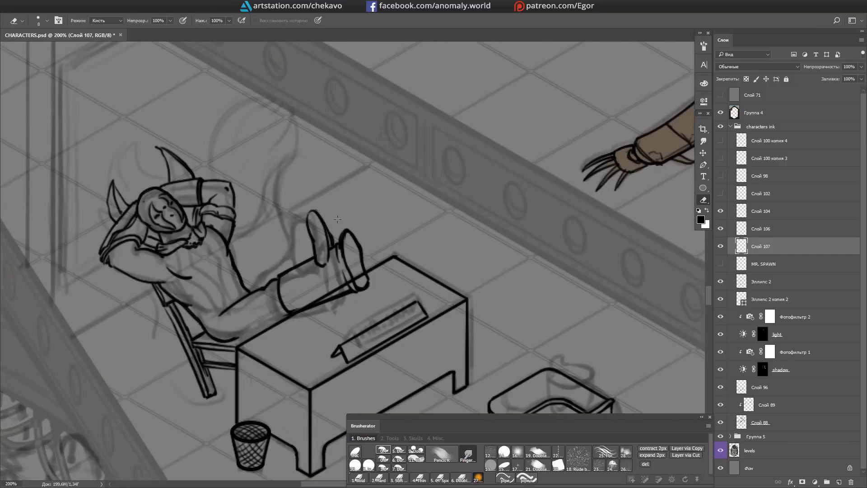
pyautogui.hotkey('ctrl', 'd')
pyautogui.press('e')
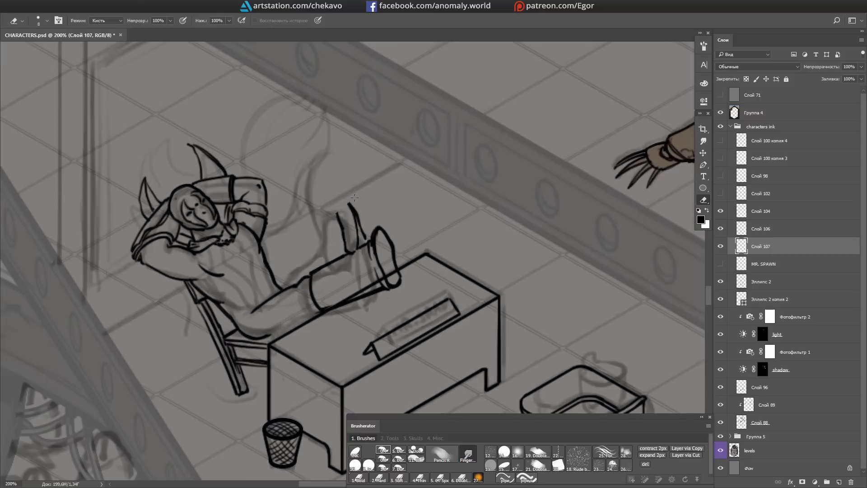
pyautogui.moveTo(325, 222); pyautogui.dragTo(354, 203)
pyautogui.moveTo(354, 203)
pyautogui.mouseDown()
pyautogui.moveTo(361, 250)
pyautogui.moveTo(344, 204)
pyautogui.moveTo(361, 217)
pyautogui.moveTo(350, 249)
pyautogui.mouseUp()
pyautogui.press('b')
pyautogui.moveTo(292, 280); pyautogui.dragTo(302, 272)
# Step: Add new layer 108 above the inked legs and boots
pyautogui.press('r')
pyautogui.moveTo(350, 237); pyautogui.dragTo(309, 128)
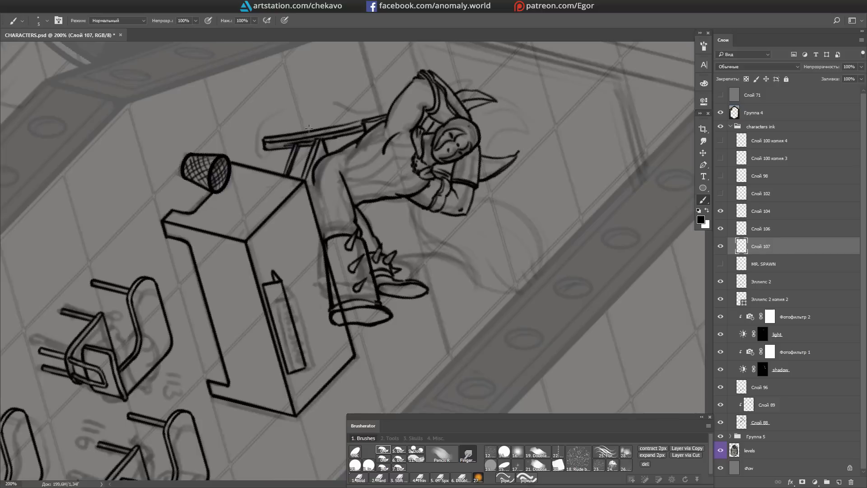
pyautogui.press('Escape')
pyautogui.press('m')
pyautogui.press('b')
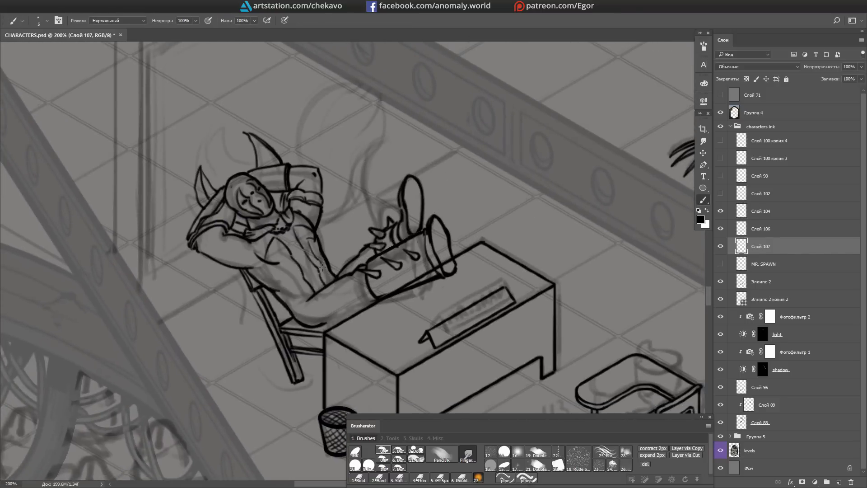
pyautogui.moveTo(267, 287); pyautogui.dragTo(319, 256)
pyautogui.hotkey('ctrl', 'shift', 'alt', 'n')
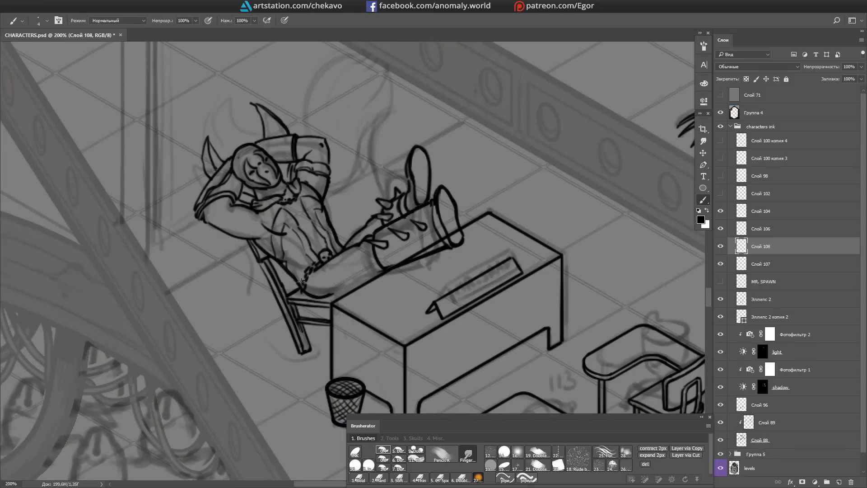
# Step: Ink flowing tail curves beside the chair and under the desk on Слой 108
pyautogui.moveTo(233, 268); pyautogui.dragTo(311, 293)
pyautogui.moveTo(243, 224); pyautogui.dragTo(247, 207)
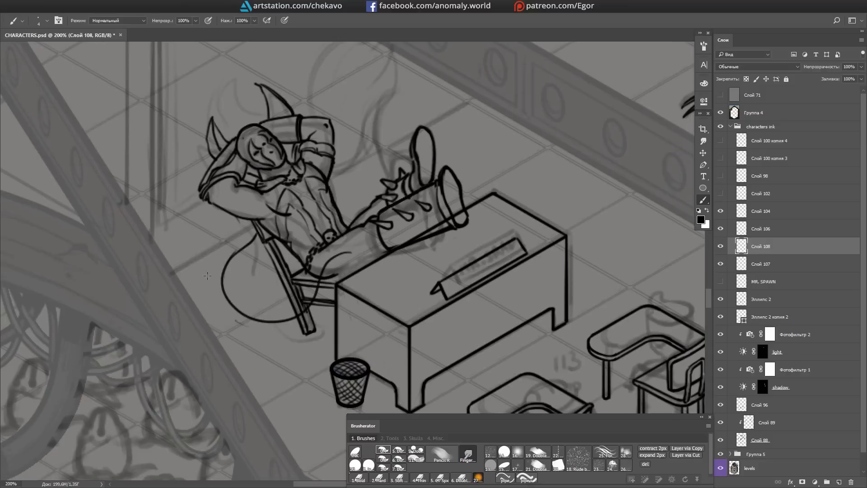
pyautogui.moveTo(207, 275); pyautogui.dragTo(234, 316)
pyautogui.moveTo(316, 253); pyautogui.dragTo(343, 235)
pyautogui.moveTo(244, 163); pyautogui.dragTo(253, 248)
pyautogui.moveTo(343, 235); pyautogui.dragTo(316, 253)
pyautogui.moveTo(325, 316); pyautogui.dragTo(425, 379)
pyautogui.moveTo(316, 253); pyautogui.dragTo(325, 253)
pyautogui.moveTo(356, 307); pyautogui.dragTo(375, 323)
pyautogui.moveTo(357, 237)
pyautogui.mouseDown()
pyautogui.moveTo(327, 255)
pyautogui.moveTo(325, 277)
pyautogui.mouseUp()
pyautogui.moveTo(356, 208)
pyautogui.mouseDown()
pyautogui.moveTo(300, 246)
pyautogui.moveTo(330, 278)
pyautogui.mouseUp()
pyautogui.moveTo(234, 277)
pyautogui.mouseDown()
pyautogui.moveTo(215, 301)
pyautogui.moveTo(323, 303)
pyautogui.mouseUp()
# Step: Ink flowing strands above the boots and fade sketch lines on Слой 107
pyautogui.moveTo(363, 237)
pyautogui.mouseDown()
pyautogui.moveTo(385, 210)
pyautogui.moveTo(327, 359)
pyautogui.mouseUp()
pyautogui.moveTo(280, 237); pyautogui.dragTo(439, 199)
pyautogui.moveTo(423, 246)
pyautogui.mouseDown()
pyautogui.moveTo(489, 289)
pyautogui.moveTo(501, 264)
pyautogui.mouseUp()
pyautogui.moveTo(397, 234)
pyautogui.mouseDown()
pyautogui.moveTo(325, 334)
pyautogui.moveTo(361, 196)
pyautogui.mouseUp()
pyautogui.click(761, 264)
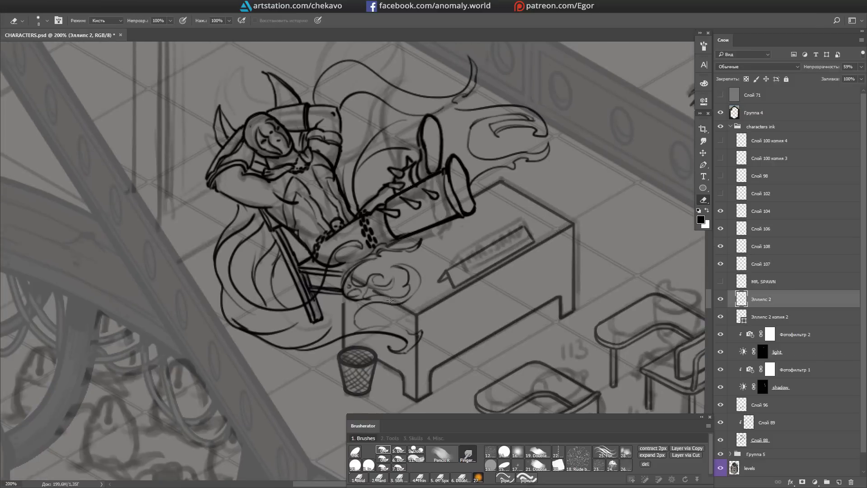
pyautogui.press('e')
pyautogui.moveTo(319, 301); pyautogui.dragTo(312, 315)
# Step: Show the MR. SPAWN layer and erase window lines crossing the figure
pyautogui.click(720, 281)
pyautogui.click(768, 281)
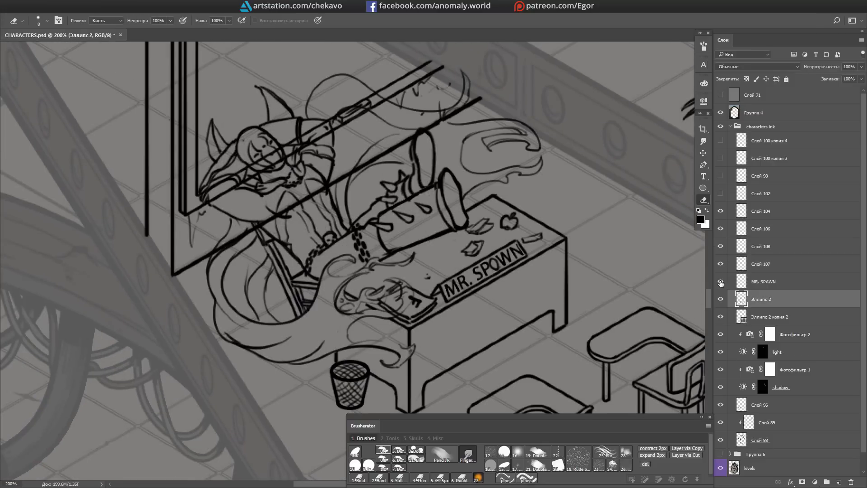
pyautogui.press('b')
pyautogui.press('e')
pyautogui.moveTo(402, 252); pyautogui.dragTo(401, 275)
pyautogui.moveTo(217, 257); pyautogui.dragTo(413, 139)
pyautogui.moveTo(294, 208)
pyautogui.mouseDown()
pyautogui.moveTo(406, 142)
pyautogui.moveTo(325, 233)
pyautogui.mouseUp()
pyautogui.moveTo(343, 176); pyautogui.dragTo(248, 284)
pyautogui.hotkey('ctrl', '-')
pyautogui.hotkey('ctrl', '-')
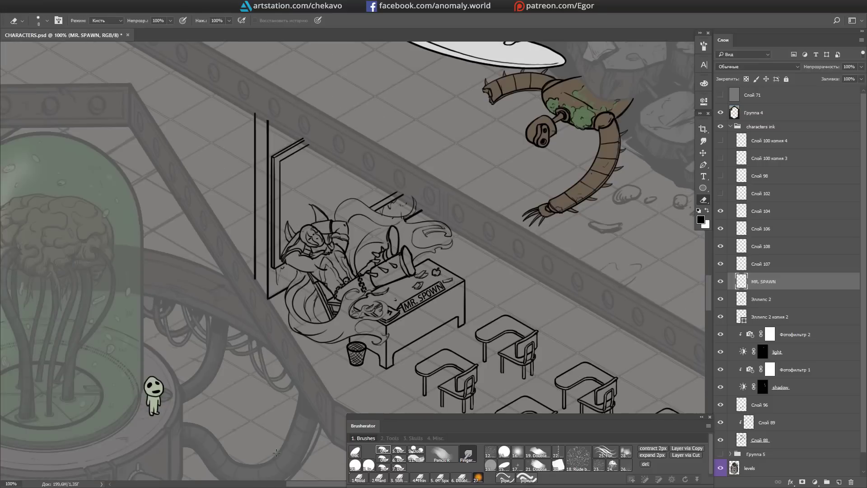
# Step: Merge the ink layers into Слой 108
pyautogui.keyDown('shift'); pyautogui.click(763, 246); pyautogui.keyUp('shift')
pyautogui.hotkey('ctrl', 'e')
pyautogui.press('b')
pyautogui.hotkey('ctrl', '+')
pyautogui.hotkey('ctrl', '+')
# Step: Ink spikes under the club
pyautogui.scroll(5, 383, 251)
pyautogui.hscroll(-2, 382, 251)
pyautogui.press('e')
pyautogui.moveTo(117, 168); pyautogui.dragTo(276, 180)
pyautogui.press('b')
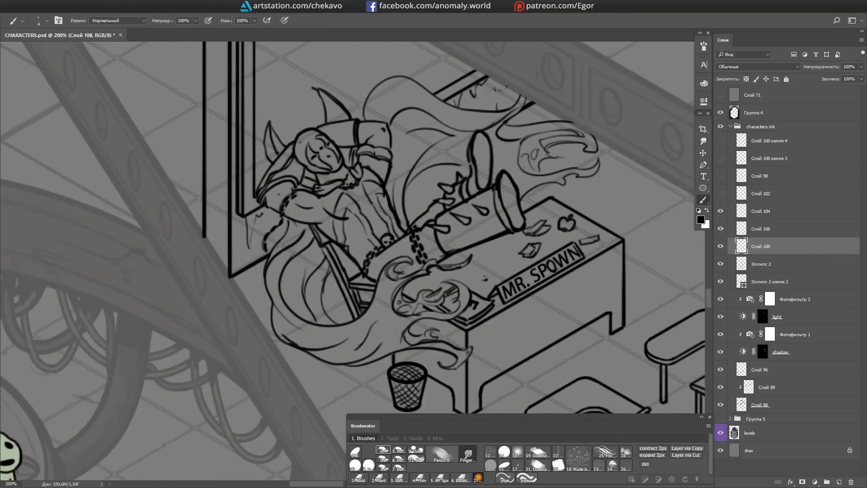
pyautogui.hotkey('ctrl', '-')
pyautogui.hotkey('ctrl', '-')
pyautogui.hotkey('ctrl', '+')
pyautogui.hotkey('ctrl', '+')
pyautogui.moveTo(412, 216); pyautogui.dragTo(405, 235)
pyautogui.moveTo(393, 226); pyautogui.dragTo(383, 242)
pyautogui.moveTo(365, 139); pyautogui.dragTo(360, 147)
pyautogui.moveTo(258, 129); pyautogui.dragTo(397, 203)
pyautogui.scroll(1, 397, 204)
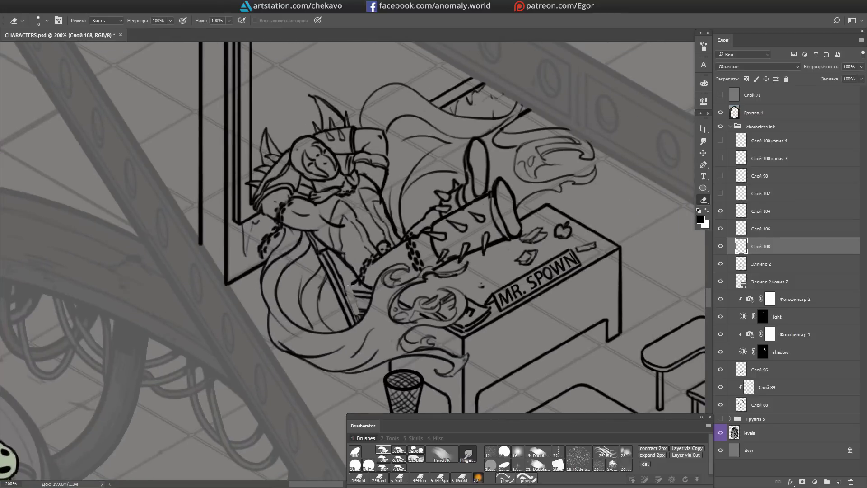
pyautogui.moveTo(362, 315)
pyautogui.mouseDown()
pyautogui.moveTo(318, 188)
pyautogui.moveTo(398, 199)
pyautogui.moveTo(481, 183)
pyautogui.mouseUp()
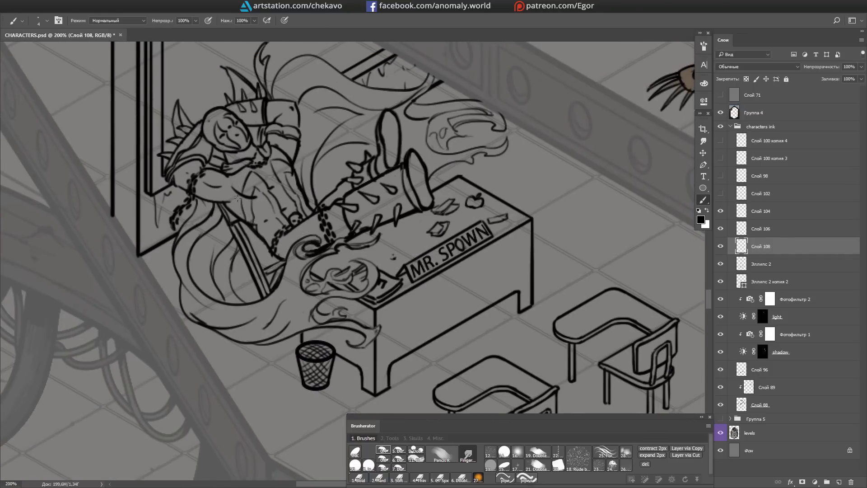
# Step: Save CHARACTERS.psd
pyautogui.hotkey('ctrl', 's')
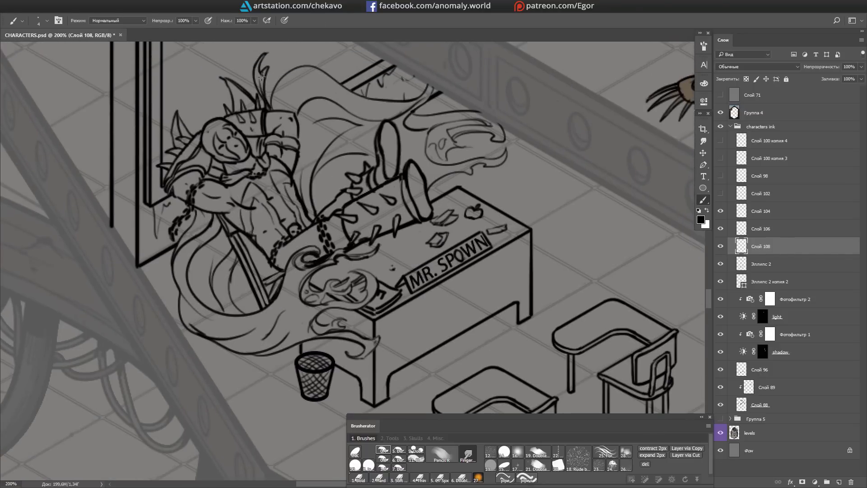
pyautogui.scroll(1, 468, 182)
pyautogui.moveTo(445, 183); pyautogui.dragTo(565, 271)
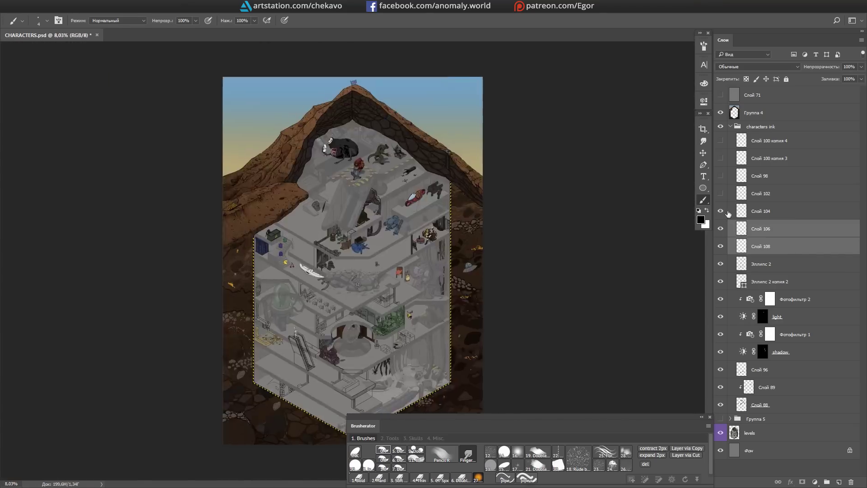
# Step: Merge ink layers 106 and 108 into Слой 104 and save the file
pyautogui.hotkey('ctrl', 'e')
pyautogui.hotkey('ctrl', 'e')
pyautogui.moveTo(452, 180); pyautogui.dragTo(375, 319)
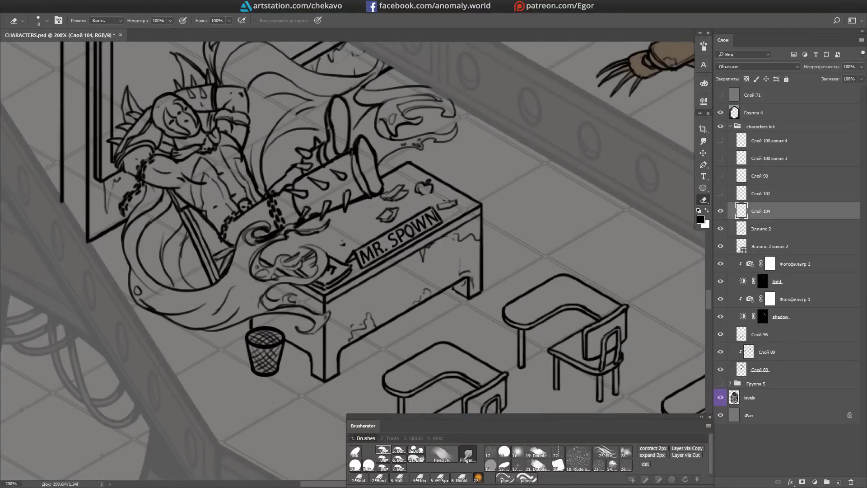
pyautogui.hotkey('ctrl', 's')
# Step: Zoom out over the rows of desks, keeping Слой 104 as the active layer
pyautogui.moveTo(324, 290)
pyautogui.mouseDown()
pyautogui.moveTo(334, 307)
pyautogui.moveTo(306, 319)
pyautogui.mouseUp()
pyautogui.hotkey('ctrl', '-')
pyautogui.hotkey('ctrl', '-')
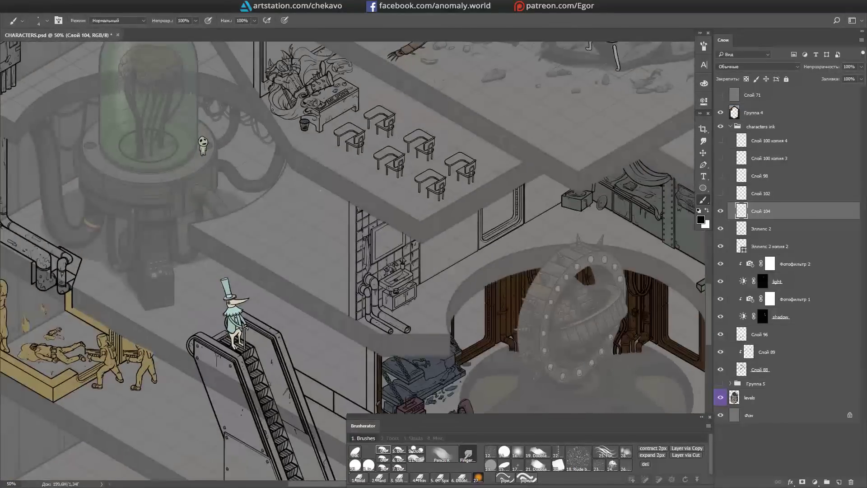
pyautogui.click(720, 230)
pyautogui.hotkey('alt', ']')
pyautogui.hotkey('ctrl', '+')
pyautogui.hotkey('ctrl', '+')
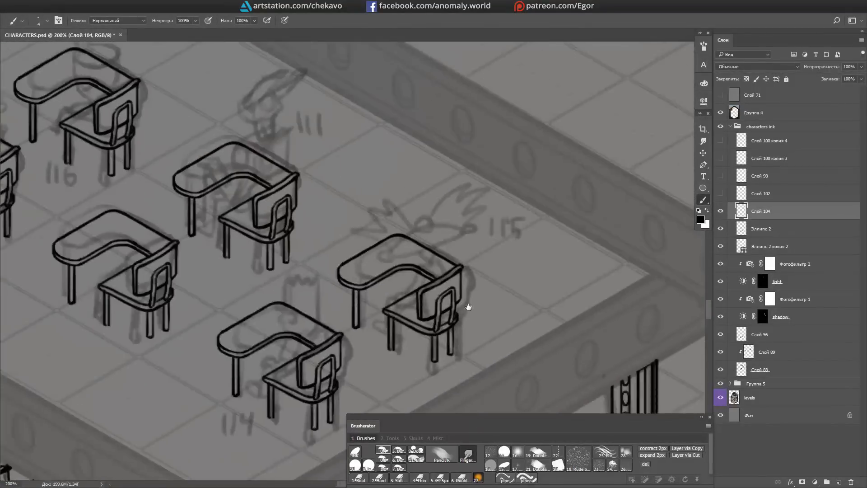
# Step: Ink the spiky-haired kid's body under the hair and thicken his seated leg line on Слой 104
pyautogui.hotkey('ctrl', '-')
pyautogui.hotkey('ctrl', '-')
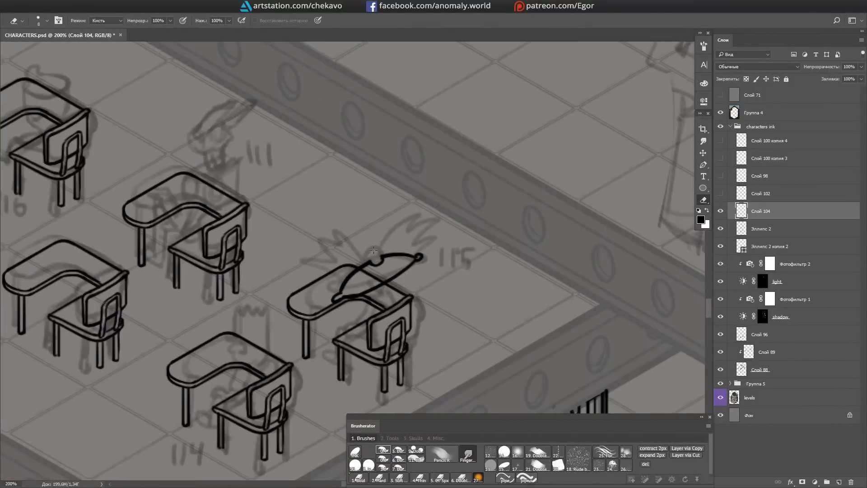
pyautogui.hotkey('ctrl', '+')
pyautogui.hotkey('ctrl', '+')
pyautogui.hotkey('alt', '[')
pyautogui.hotkey('alt', ']')
pyautogui.hotkey('ctrl', '-')
pyautogui.hotkey('ctrl', '+')
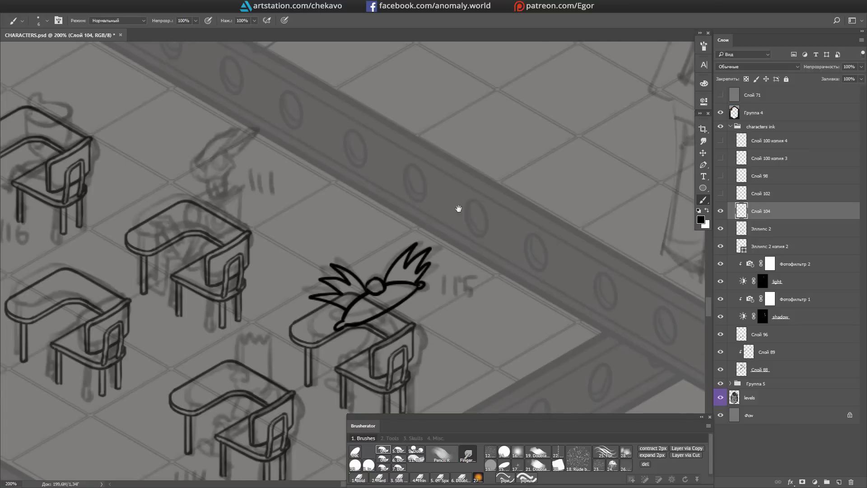
pyautogui.press('e')
pyautogui.scroll(-1, 410, 235)
pyautogui.moveTo(412, 248); pyautogui.dragTo(403, 257)
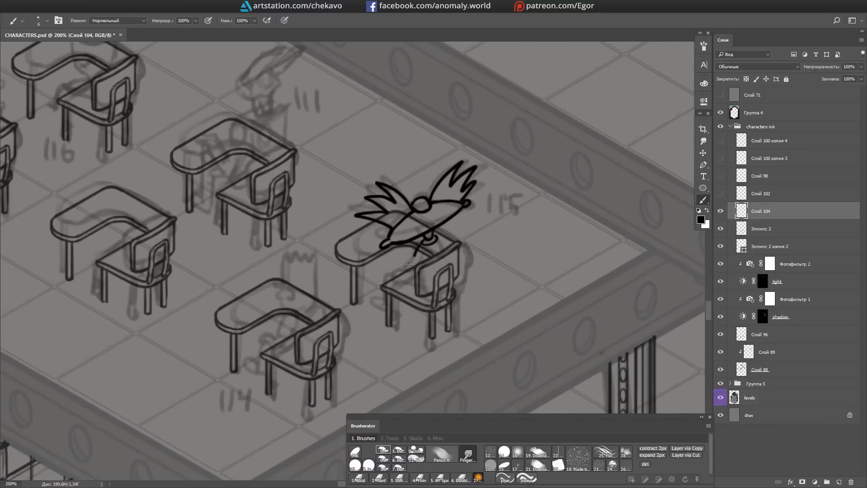
pyautogui.moveTo(418, 288); pyautogui.dragTo(391, 275)
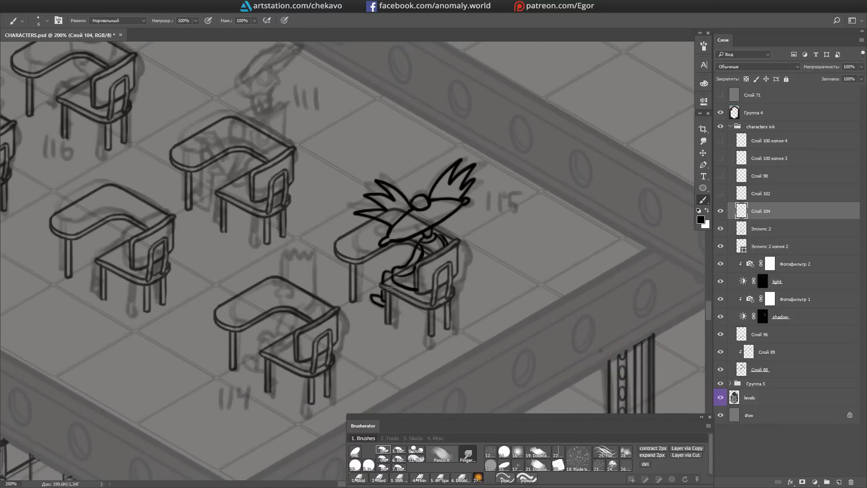
pyautogui.hscroll(1, 391, 287)
pyautogui.scroll(1, 395, 280)
# Step: Ink the spiky-haired kid's legs over the chair
pyautogui.press('e')
pyautogui.hotkey('alt', '[')
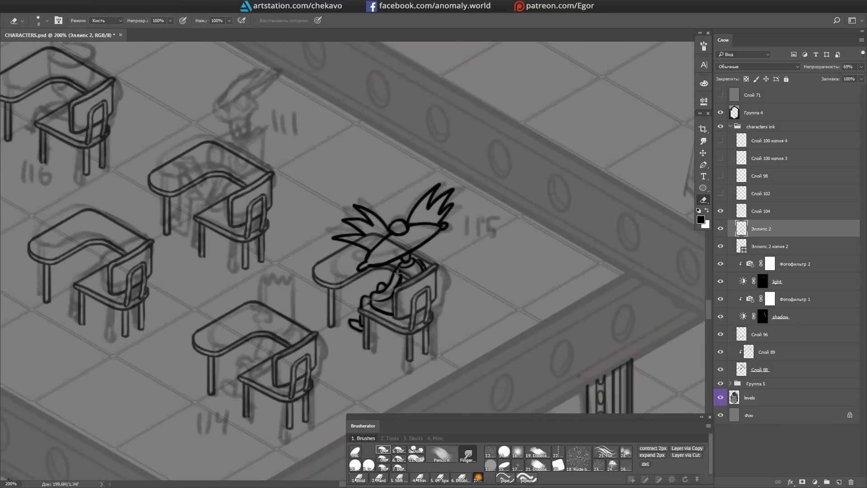
pyautogui.scroll(-1, 384, 237)
pyautogui.press('b')
pyautogui.hotkey('alt', ']')
pyautogui.hscroll(-2, 384, 237)
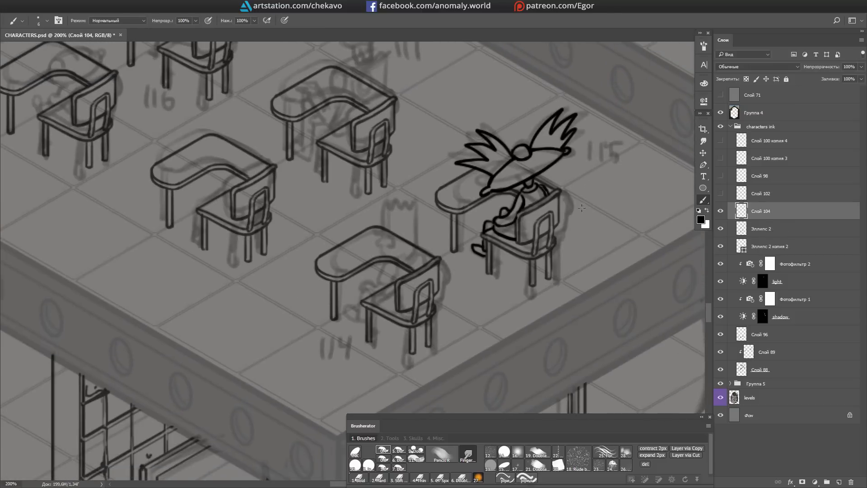
pyautogui.moveTo(397, 234); pyautogui.dragTo(394, 242)
# Step: Ink the second kid's zigzag hair and mouth
pyautogui.moveTo(387, 200); pyautogui.dragTo(419, 195)
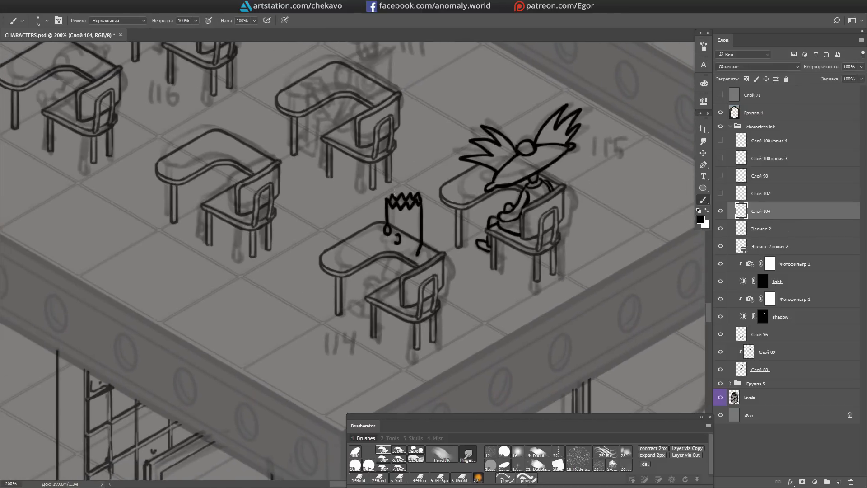
pyautogui.press('e')
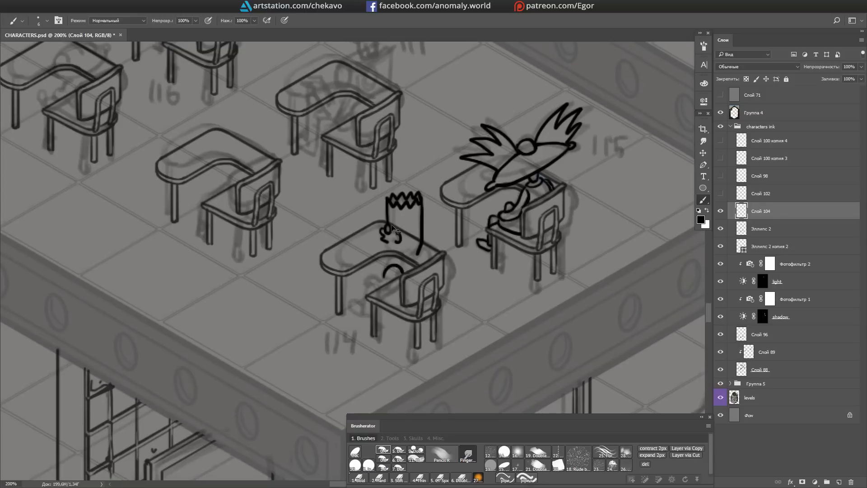
pyautogui.hscroll(1, 334, 193)
pyautogui.press('b')
pyautogui.moveTo(350, 230); pyautogui.dragTo(355, 235)
pyautogui.moveTo(414, 222); pyautogui.dragTo(415, 229)
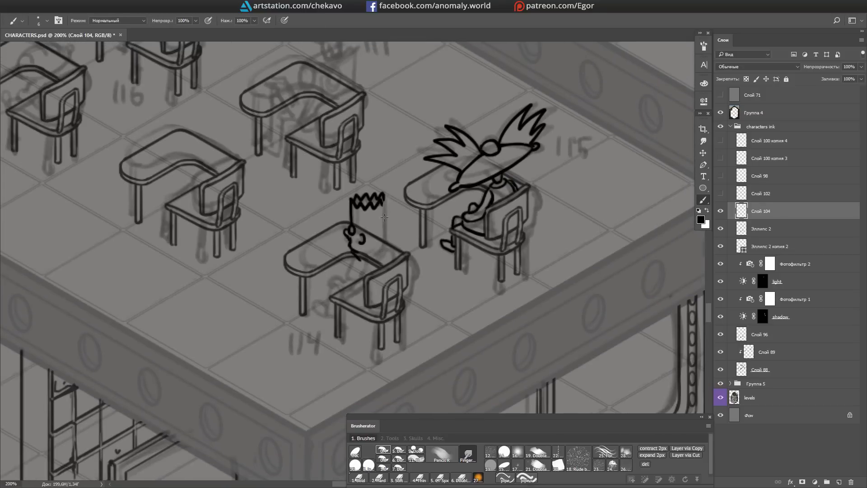
# Step: Ink the second kid's raised arm, rotating the canvas for a comfortable angle
pyautogui.press('l')
pyautogui.press('b')
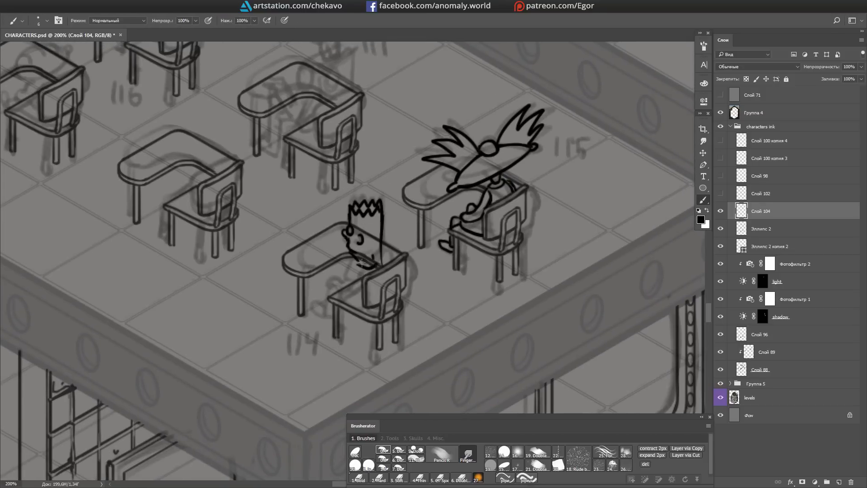
pyautogui.moveTo(377, 259); pyautogui.dragTo(361, 280)
pyautogui.moveTo(399, 212); pyautogui.dragTo(406, 211)
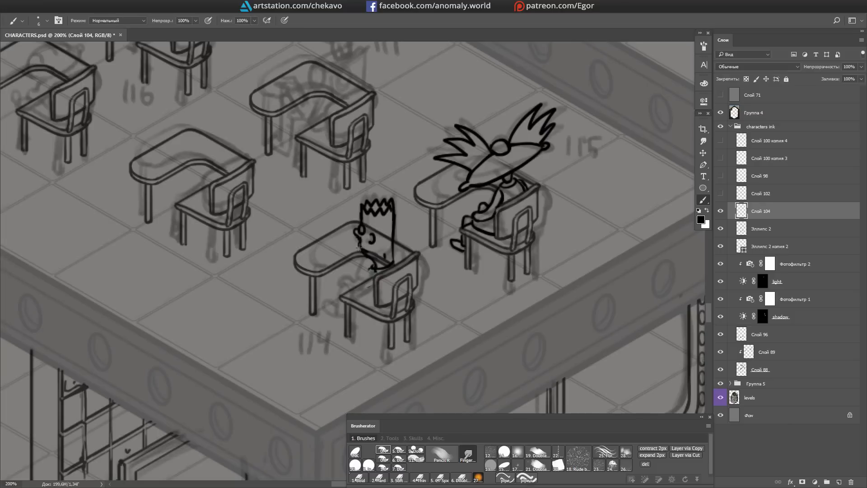
pyautogui.moveTo(337, 256); pyautogui.dragTo(345, 250)
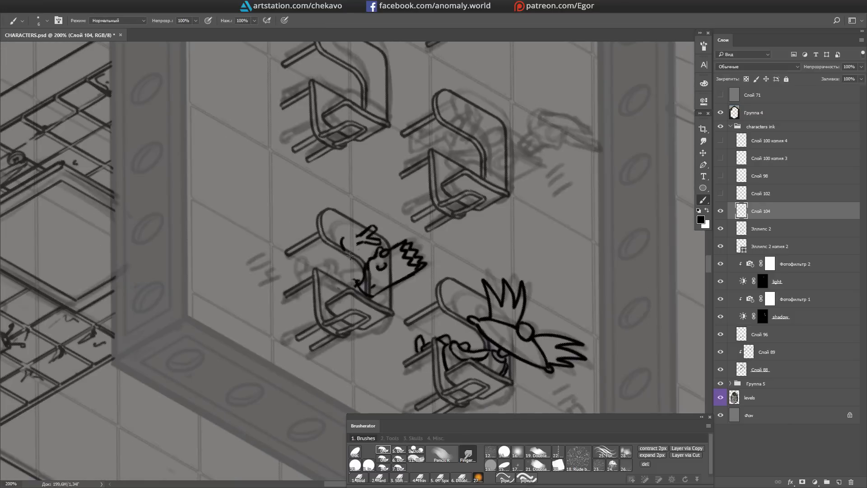
pyautogui.press('Escape')
pyautogui.press('l')
# Step: Lasso-adjust the raised hand, then touch up the arm with brush and eraser
pyautogui.moveTo(322, 226); pyautogui.dragTo(350, 270)
pyautogui.hotkey('ctrl', 'd')
pyautogui.press('b')
pyautogui.moveTo(373, 222); pyautogui.dragTo(352, 273)
pyautogui.press('Escape')
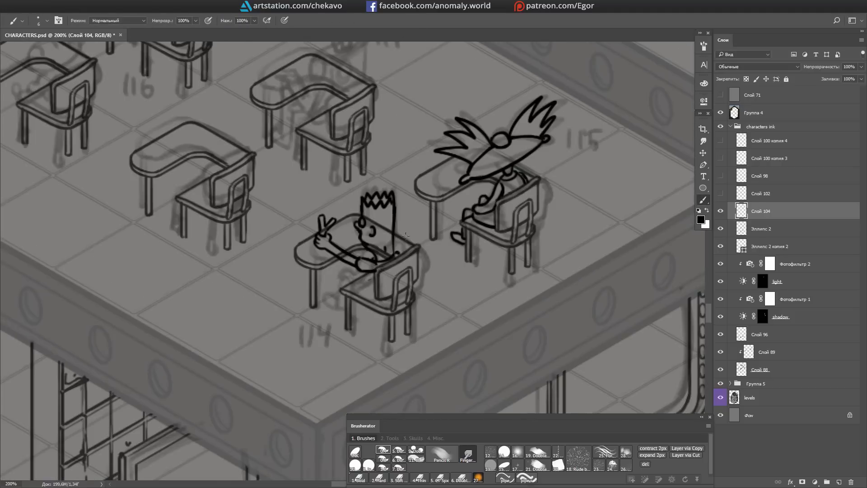
pyautogui.press('e')
pyautogui.moveTo(347, 231)
pyautogui.mouseDown()
pyautogui.moveTo(556, 244)
pyautogui.moveTo(364, 289)
pyautogui.mouseUp()
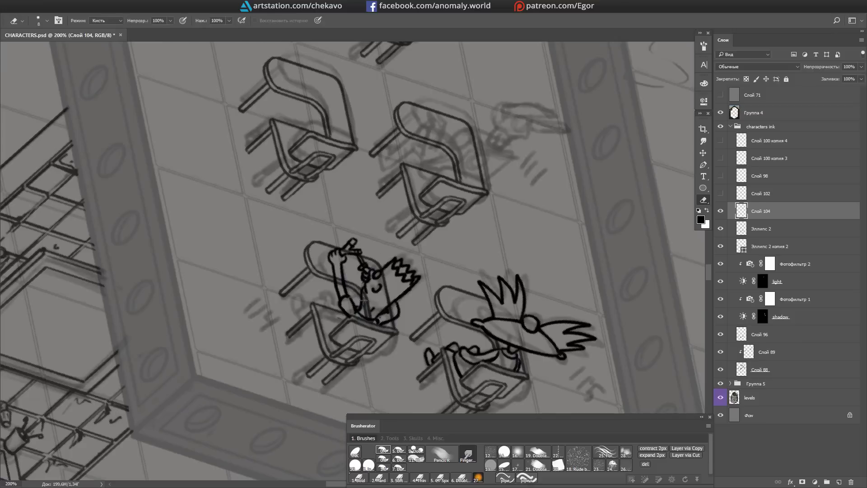
pyautogui.press('b')
pyautogui.press('Escape')
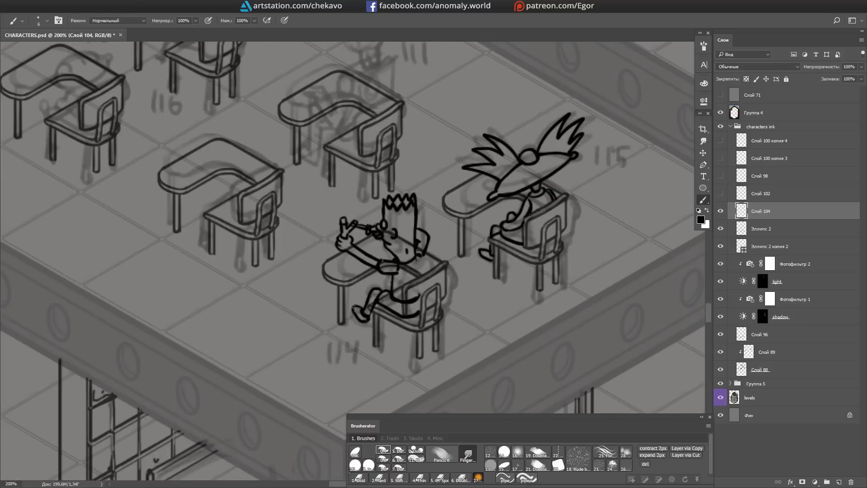
# Step: Ink the slingshot in the second kid's raised hand
pyautogui.press('e')
pyautogui.moveTo(358, 275); pyautogui.dragTo(454, 282)
pyautogui.press('b')
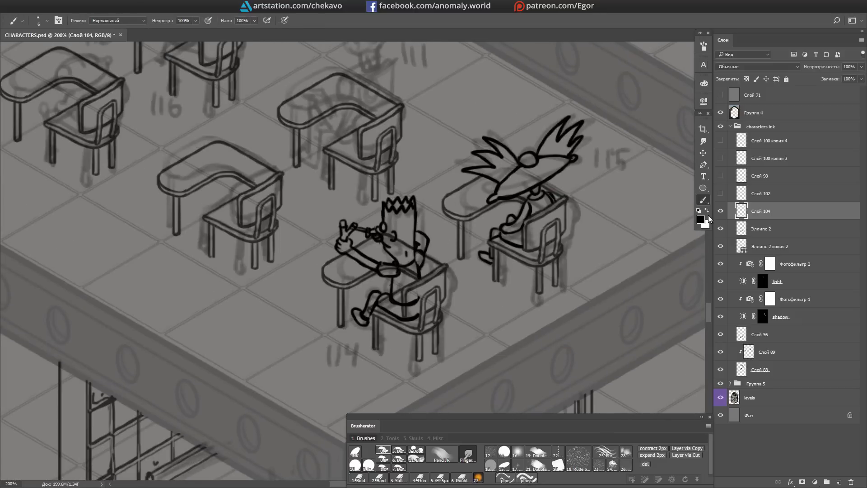
pyautogui.moveTo(407, 234); pyautogui.dragTo(375, 275)
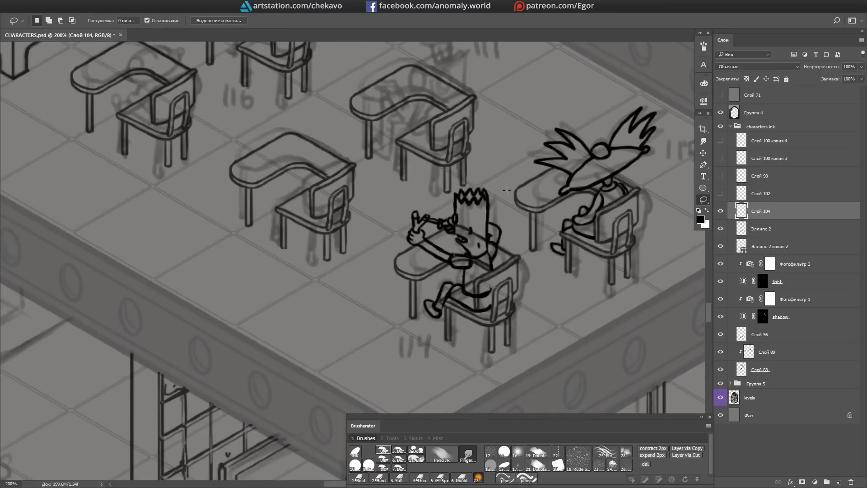
# Step: Check the second kid from a rotated view, then begin inking the kid by the teacher's desk
pyautogui.press('l')
pyautogui.moveTo(505, 284); pyautogui.dragTo(506, 287)
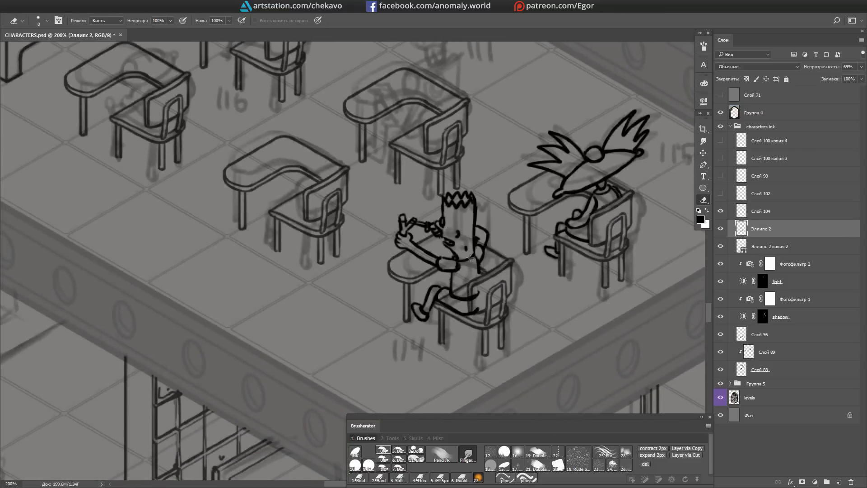
pyautogui.keyDown('ctrl'); pyautogui.click(469, 257); pyautogui.keyUp('ctrl')
pyautogui.press('r')
pyautogui.moveTo(469, 257)
pyautogui.mouseDown()
pyautogui.moveTo(451, 302)
pyautogui.moveTo(442, 279)
pyautogui.moveTo(420, 288)
pyautogui.moveTo(455, 316)
pyautogui.mouseUp()
pyautogui.press('b')
pyautogui.moveTo(382, 241)
pyautogui.mouseDown()
pyautogui.moveTo(400, 226)
pyautogui.moveTo(421, 231)
pyautogui.moveTo(382, 260)
pyautogui.mouseUp()
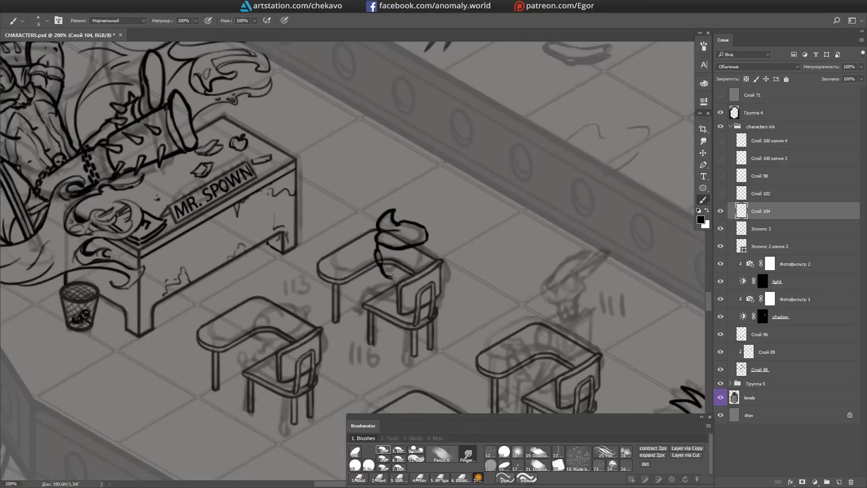
# Step: Redraw the new pupil's body line and the right side of his head
pyautogui.hotkey('ctrl', 'z')
pyautogui.hotkey('ctrl', 'z')
pyautogui.hotkey('ctrl', 'z')
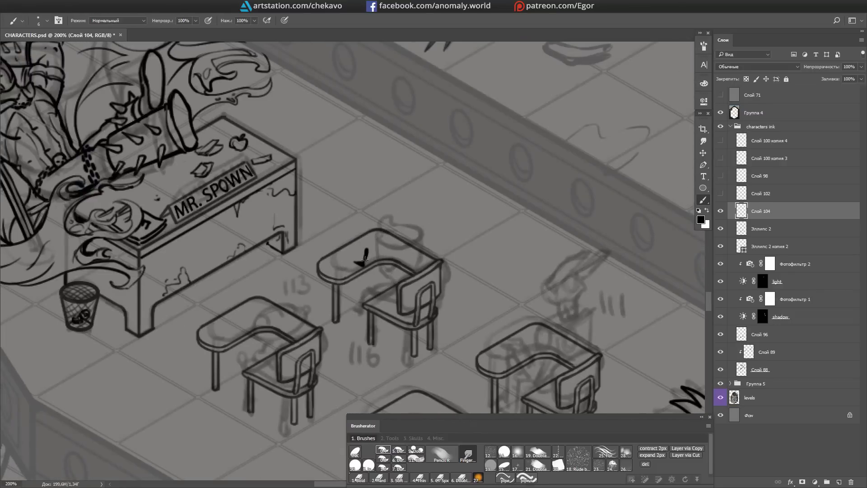
pyautogui.moveTo(345, 193); pyautogui.dragTo(373, 224)
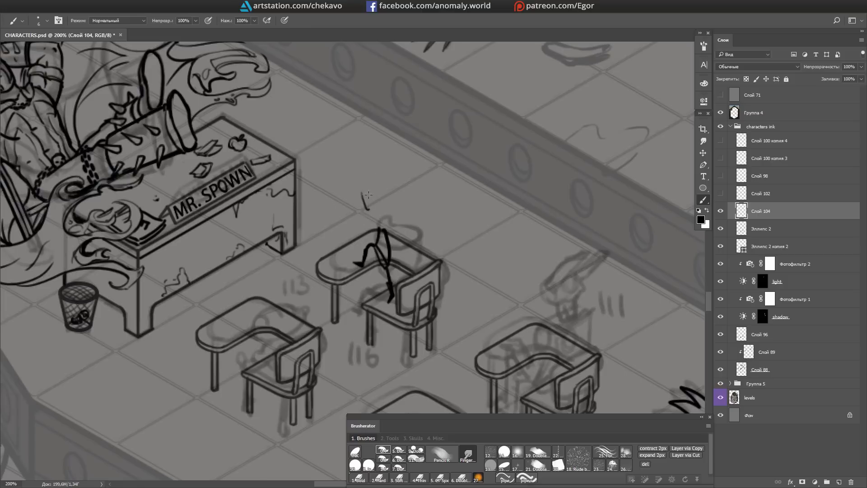
pyautogui.moveTo(375, 261)
pyautogui.mouseDown()
pyautogui.moveTo(365, 281)
pyautogui.moveTo(342, 286)
pyautogui.mouseUp()
pyautogui.moveTo(359, 246)
pyautogui.mouseDown()
pyautogui.moveTo(355, 263)
pyautogui.moveTo(371, 235)
pyautogui.moveTo(361, 211)
pyautogui.mouseUp()
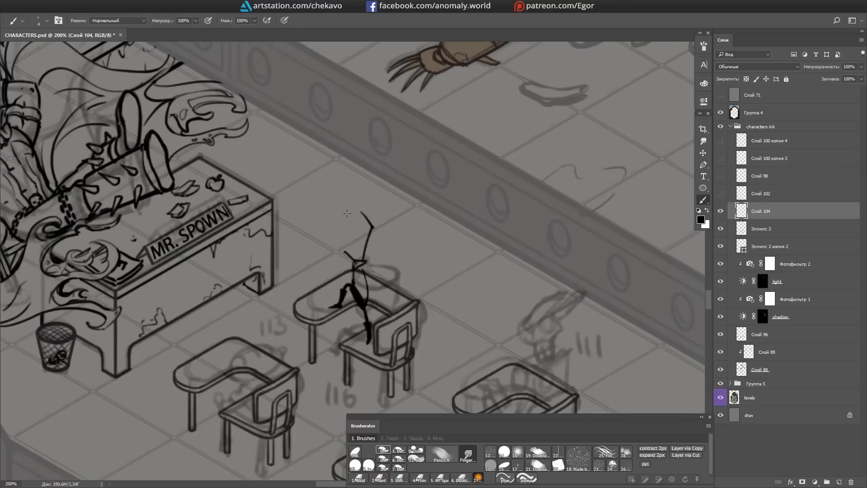
pyautogui.moveTo(343, 241); pyautogui.dragTo(359, 238)
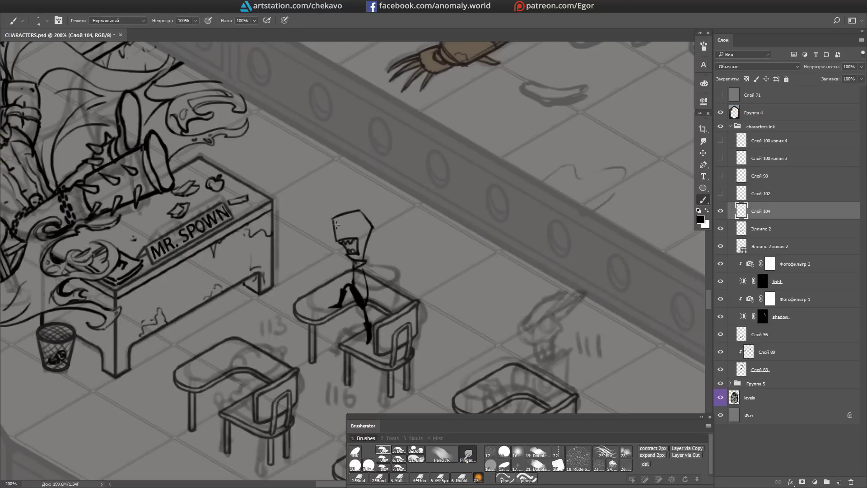
pyautogui.hotkey('ctrl', 'z')
pyautogui.moveTo(360, 202); pyautogui.dragTo(373, 228)
# Step: Ink the pupil's head, tie and right arm from a rotated view
pyautogui.press('r')
pyautogui.moveTo(373, 228); pyautogui.dragTo(337, 232)
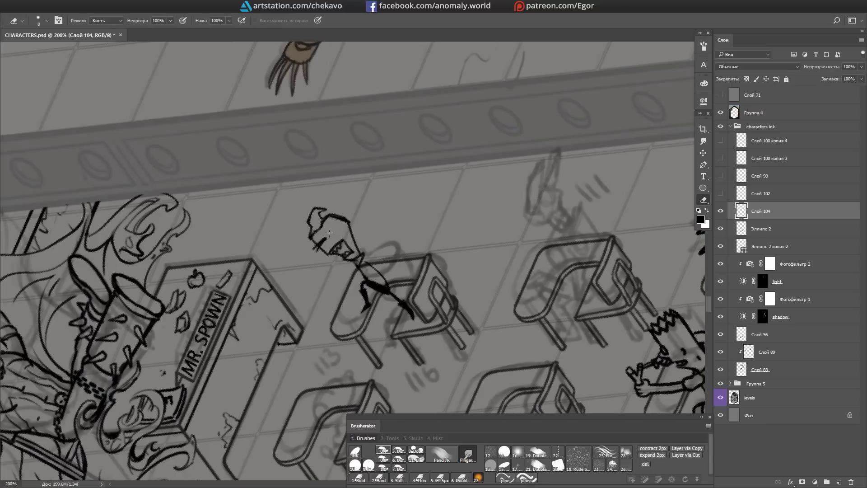
pyautogui.press('Escape')
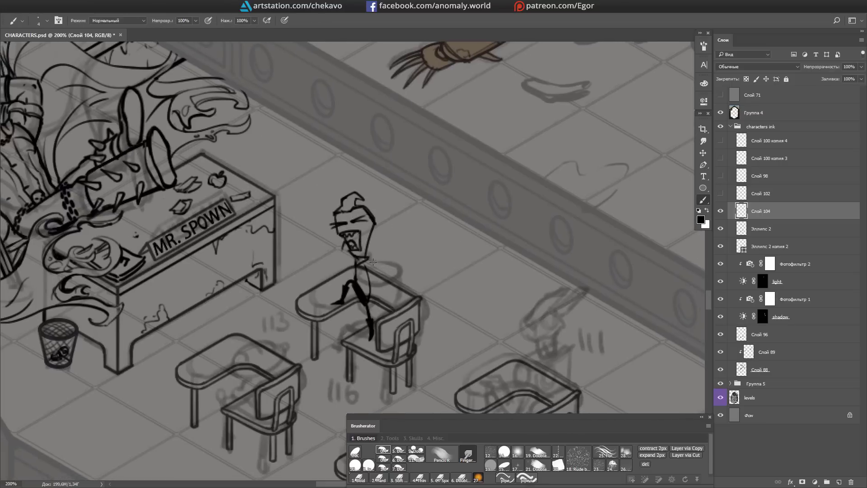
pyautogui.press('r')
pyautogui.moveTo(326, 235)
pyautogui.mouseDown()
pyautogui.moveTo(352, 271)
pyautogui.moveTo(350, 262)
pyautogui.moveTo(366, 260)
pyautogui.moveTo(389, 232)
pyautogui.mouseUp()
pyautogui.press('Escape')
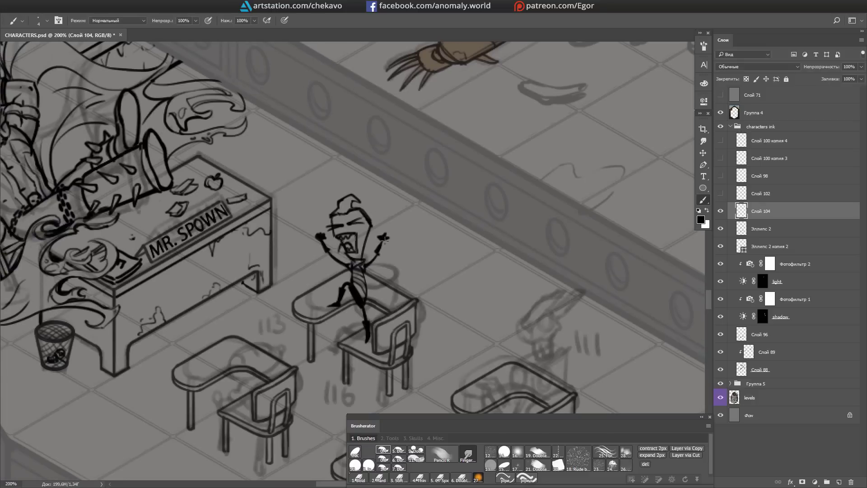
# Step: Turn the canvas upside down to continue inking the pupil
pyautogui.scroll(-1, 350, 209)
pyautogui.press('r')
pyautogui.moveTo(339, 197); pyautogui.dragTo(365, 325)
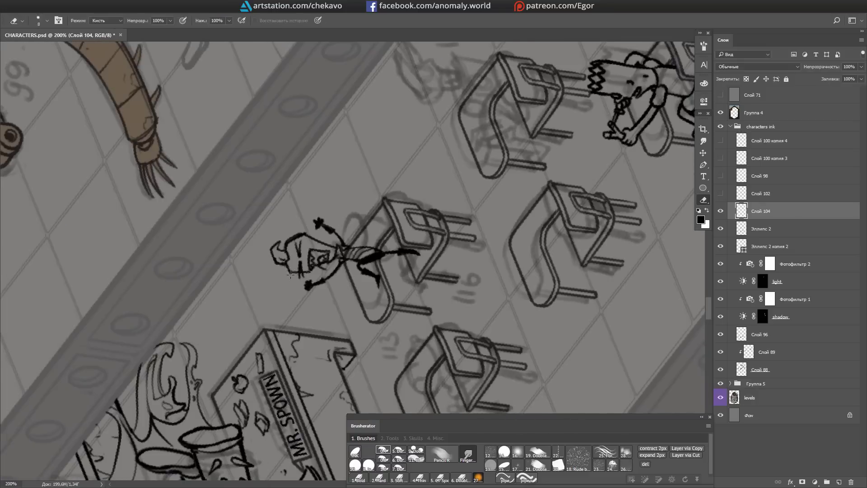
pyautogui.press('Escape')
pyautogui.press('l')
pyautogui.press('e')
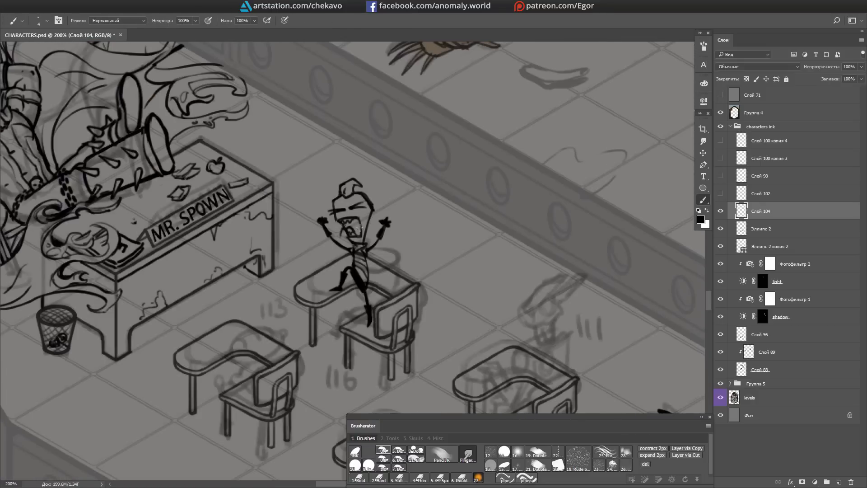
pyautogui.scroll(-1, 590, 242)
# Step: Redraw the pupil's leg on Слой 104
pyautogui.hotkey('alt', '[')
pyautogui.press('b')
pyautogui.hotkey('alt', ']')
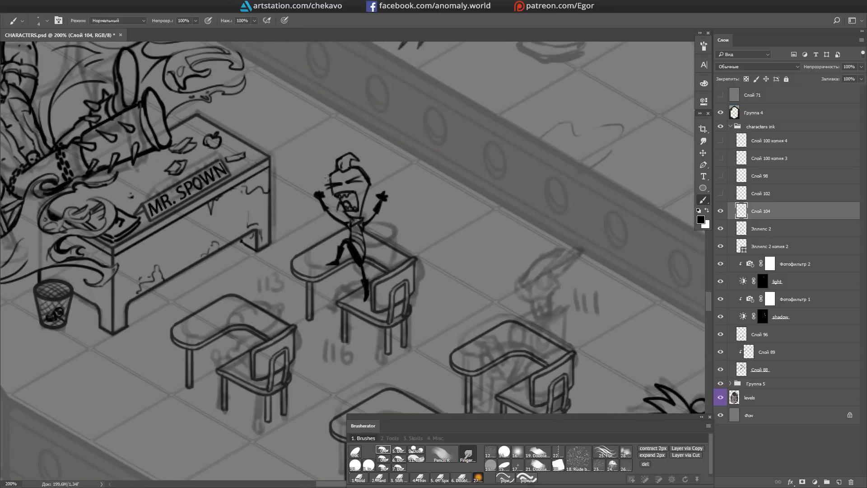
pyautogui.moveTo(441, 232); pyautogui.dragTo(431, 248)
pyautogui.hotkey('ctrl', 'z')
pyautogui.moveTo(356, 262); pyautogui.dragTo(361, 316)
# Step: Try shifting the pupil slightly left, undo it, and check the figure rotated
pyautogui.moveTo(356, 296); pyautogui.dragTo(343, 293)
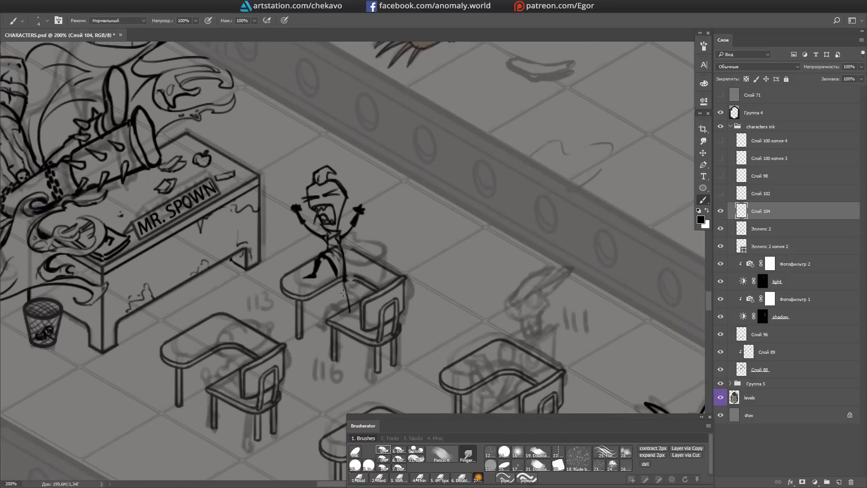
pyautogui.hotkey('ctrl', 'z')
pyautogui.press('e')
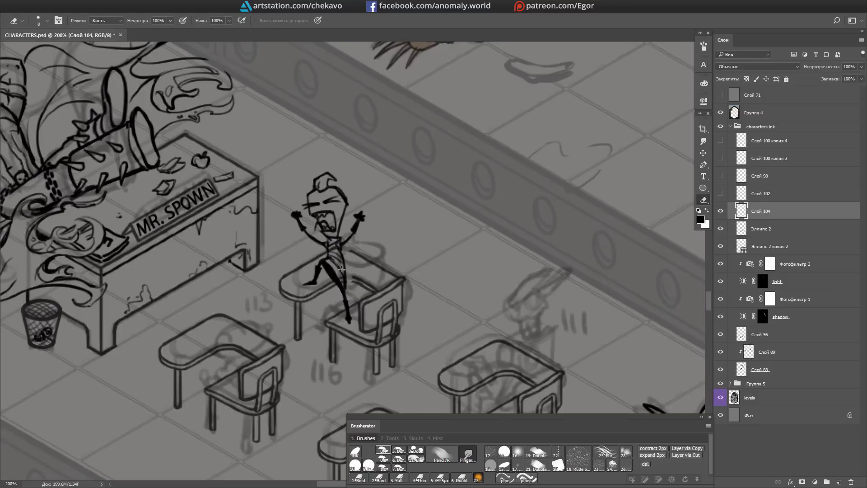
pyautogui.hotkey('ctrl', 'z')
pyautogui.press('r')
pyautogui.moveTo(352, 270); pyautogui.dragTo(456, 171)
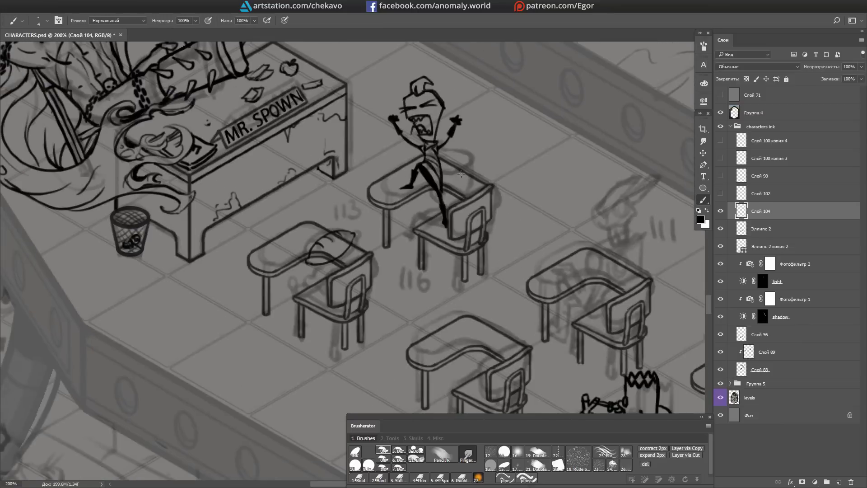
pyautogui.hotkey('ctrl', 'd')
pyautogui.moveTo(363, 244)
pyautogui.mouseDown()
pyautogui.moveTo(391, 233)
pyautogui.moveTo(361, 270)
pyautogui.moveTo(342, 274)
pyautogui.mouseUp()
pyautogui.press('b')
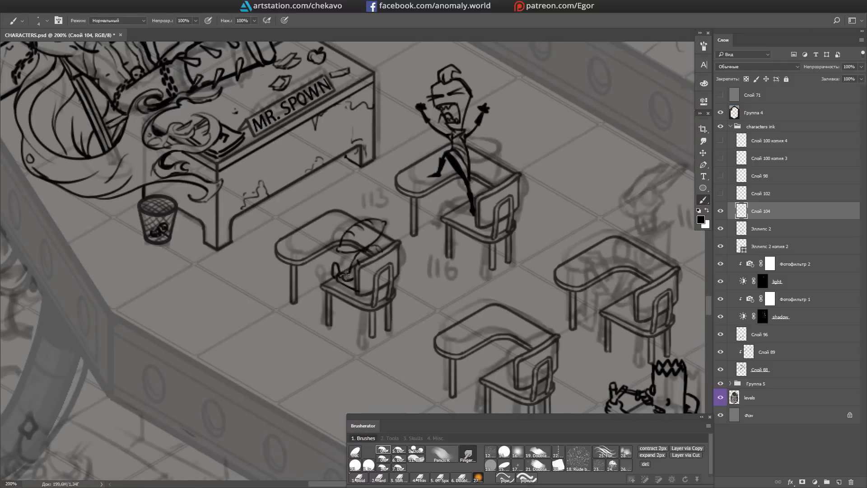
# Step: Refine the pupil's strokes at a rotated angle, then zoom out to view the scene
pyautogui.press('e')
pyautogui.hotkey('alt', '[')
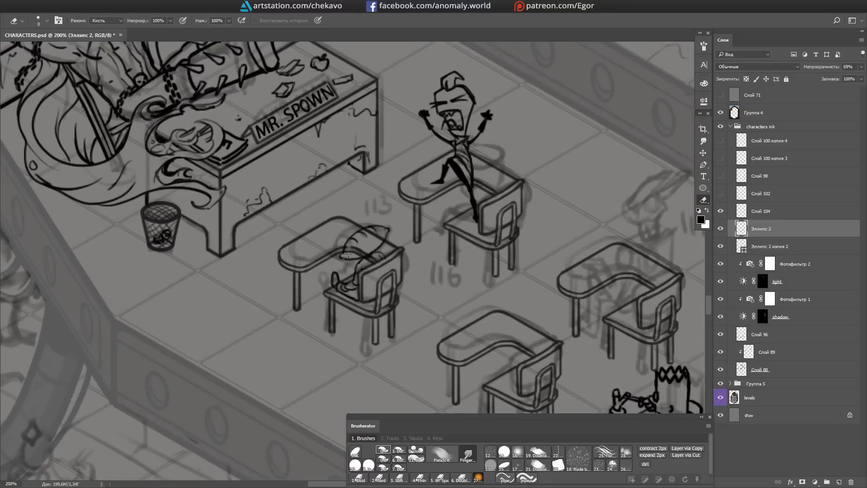
pyautogui.hotkey('alt', ']')
pyautogui.press('b')
pyautogui.moveTo(369, 261)
pyautogui.mouseDown()
pyautogui.moveTo(367, 246)
pyautogui.moveTo(540, 308)
pyautogui.mouseUp()
pyautogui.press('Escape')
pyautogui.press('e')
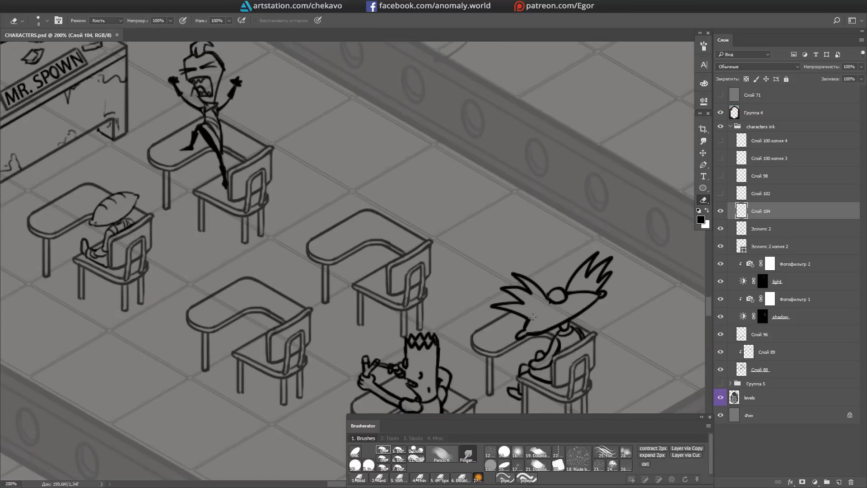
pyautogui.press('e')
pyautogui.scroll(-5, 584, 295)
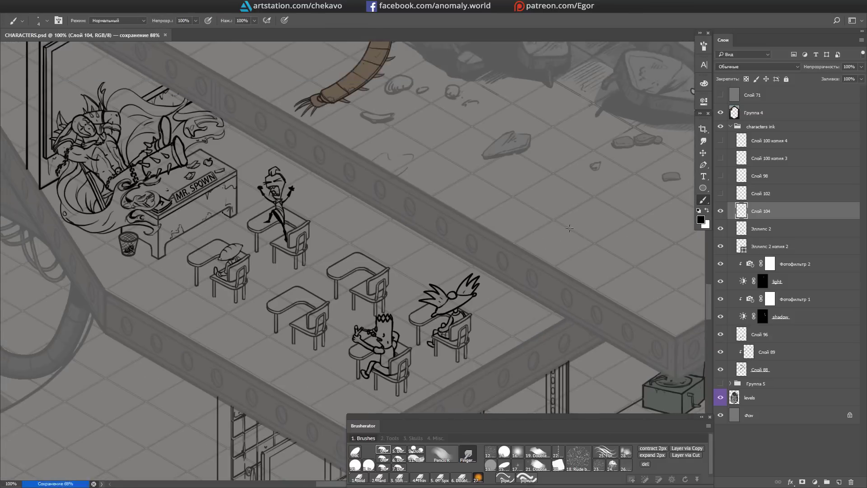
# Step: Ink the robot's round head and a first vertical body line on Слой 104
pyautogui.scroll(2, 453, 257)
pyautogui.scroll(-3, 453, 258)
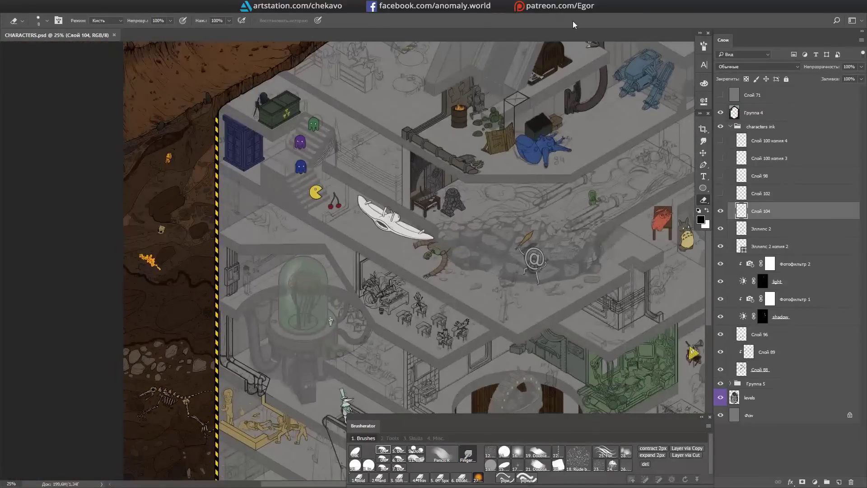
pyautogui.press('b')
pyautogui.scroll(5, 440, 318)
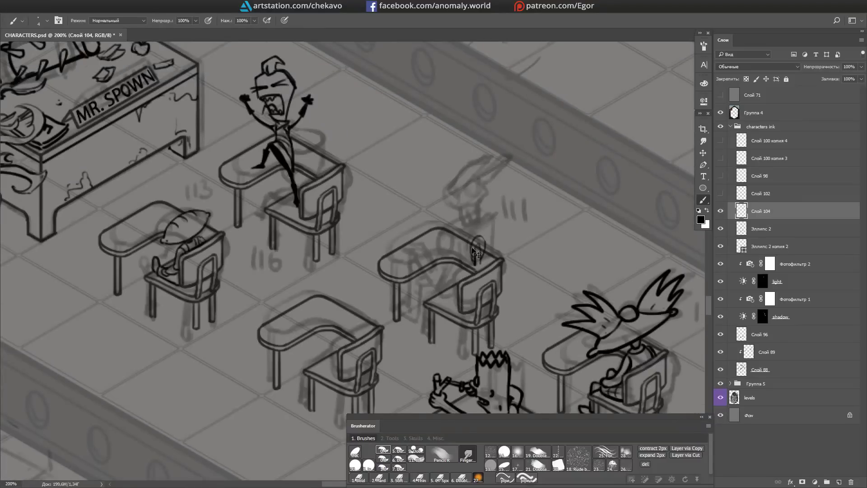
pyautogui.moveTo(474, 251); pyautogui.dragTo(481, 230)
pyautogui.scroll(1, 458, 210)
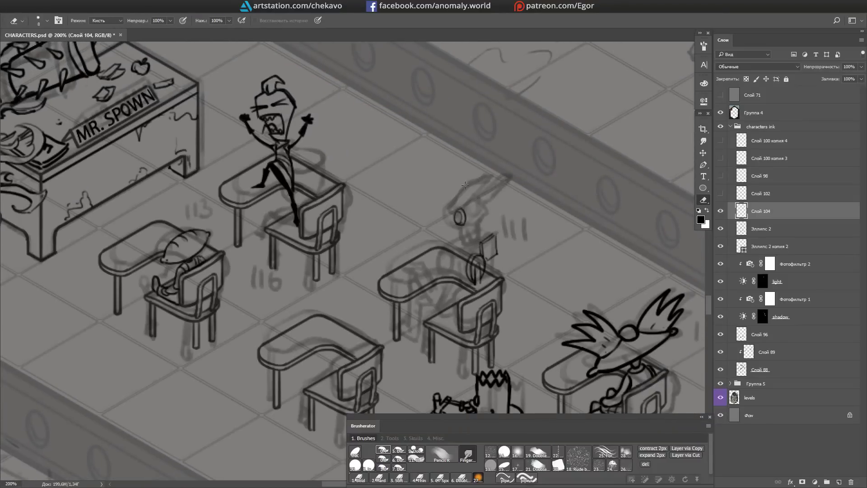
pyautogui.scroll(1, 464, 185)
pyautogui.press('b')
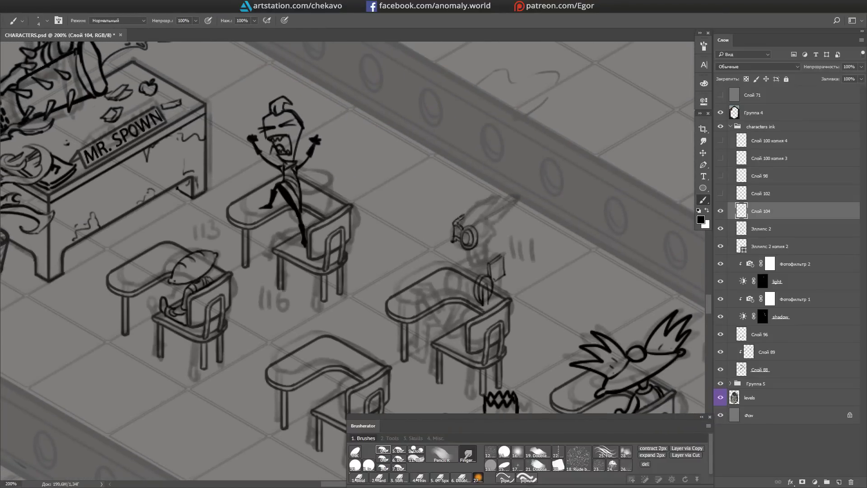
pyautogui.scroll(2, 458, 220)
pyautogui.moveTo(458, 220)
pyautogui.mouseDown()
pyautogui.moveTo(444, 185)
pyautogui.moveTo(420, 161)
pyautogui.moveTo(459, 276)
pyautogui.mouseUp()
# Step: Rotate the view and ink the side of the robot's body with dark detail
pyautogui.scroll(2, 420, 161)
pyautogui.scroll(1, 458, 276)
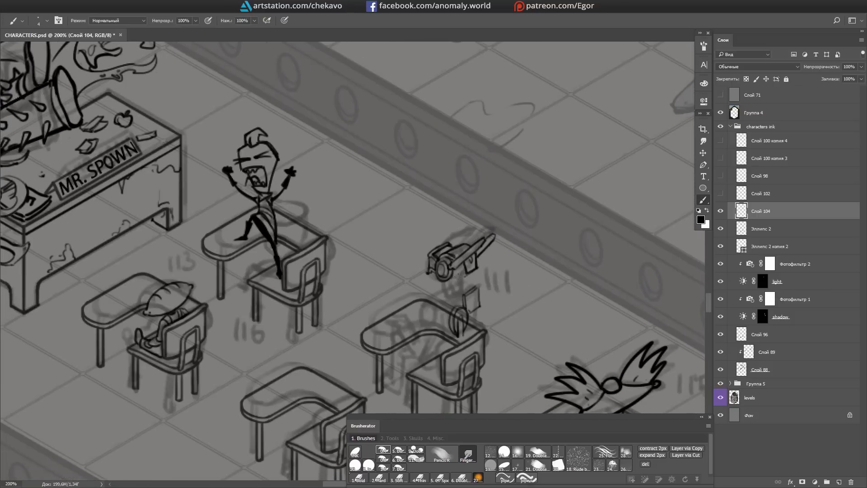
pyautogui.scroll(-2, 434, 266)
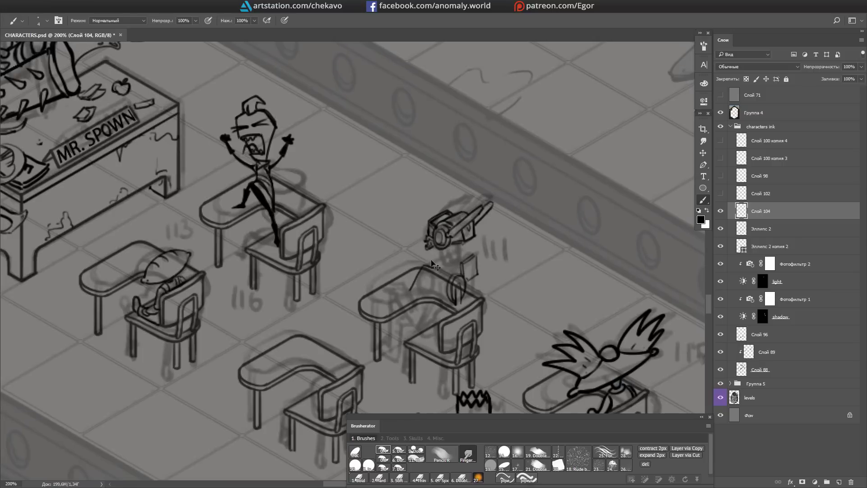
pyautogui.moveTo(423, 286)
pyautogui.mouseDown()
pyautogui.moveTo(434, 210)
pyautogui.moveTo(460, 230)
pyautogui.mouseUp()
pyautogui.scroll(-1, 483, 248)
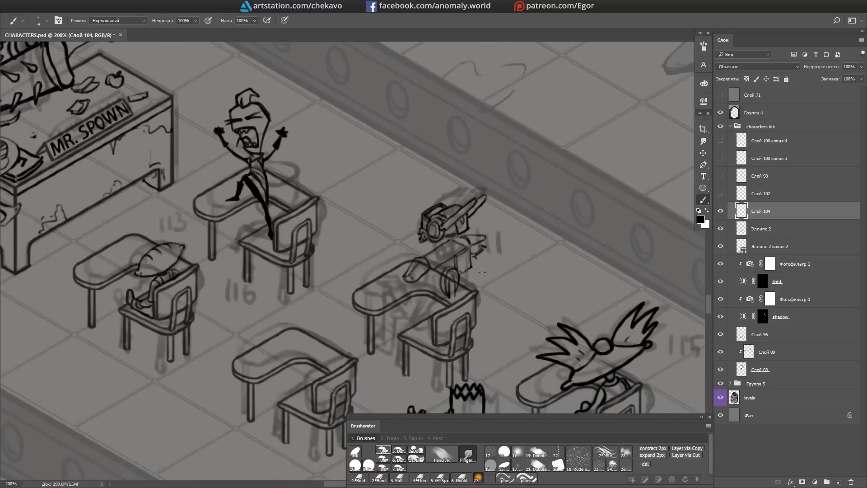
pyautogui.moveTo(482, 273)
pyautogui.mouseDown()
pyautogui.moveTo(494, 279)
pyautogui.moveTo(532, 188)
pyautogui.moveTo(449, 265)
pyautogui.mouseUp()
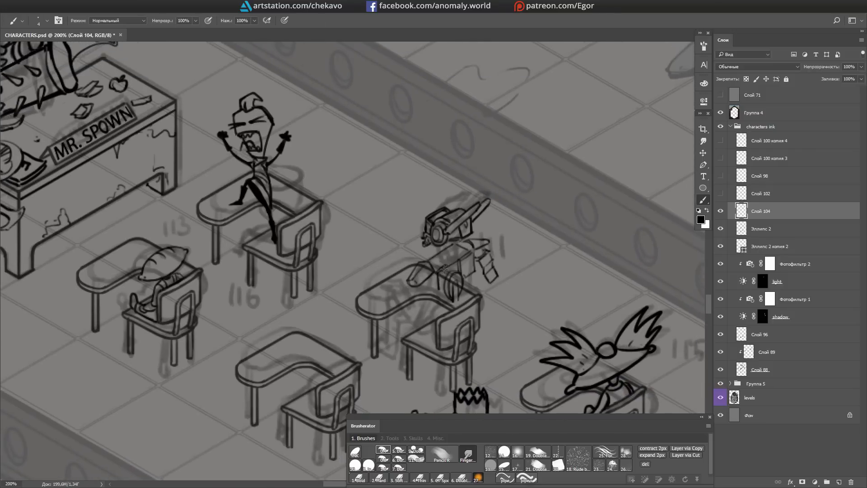
pyautogui.scroll(1, 448, 234)
pyautogui.moveTo(447, 296)
pyautogui.mouseDown()
pyautogui.moveTo(443, 284)
pyautogui.moveTo(478, 212)
pyautogui.moveTo(465, 271)
pyautogui.mouseUp()
# Step: Ink the robot's arm and save the document
pyautogui.scroll(-2, 470, 253)
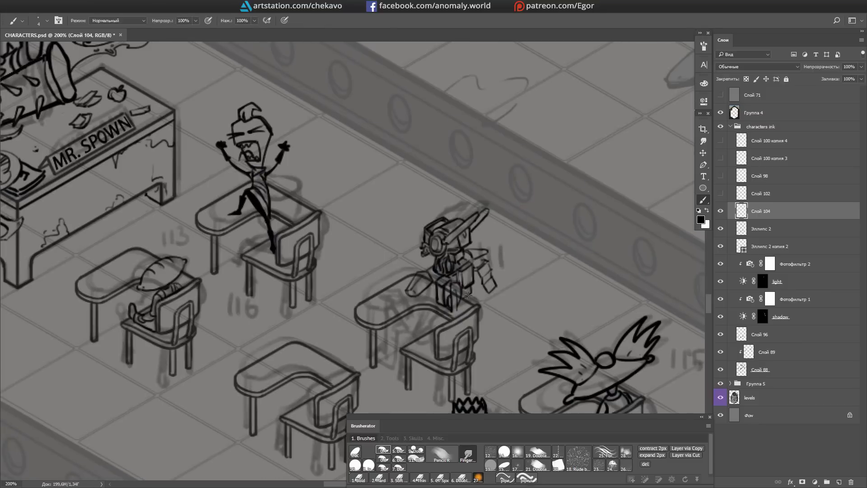
pyautogui.scroll(-3, 492, 233)
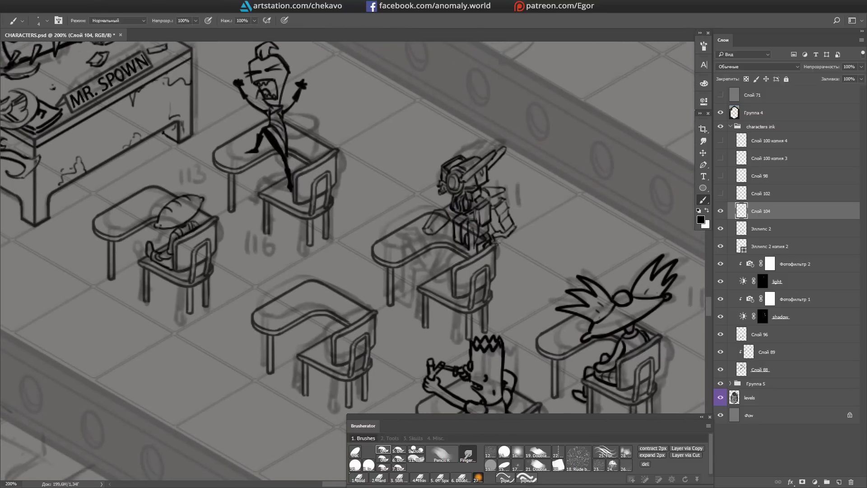
pyautogui.hscroll(-2, 574, 222)
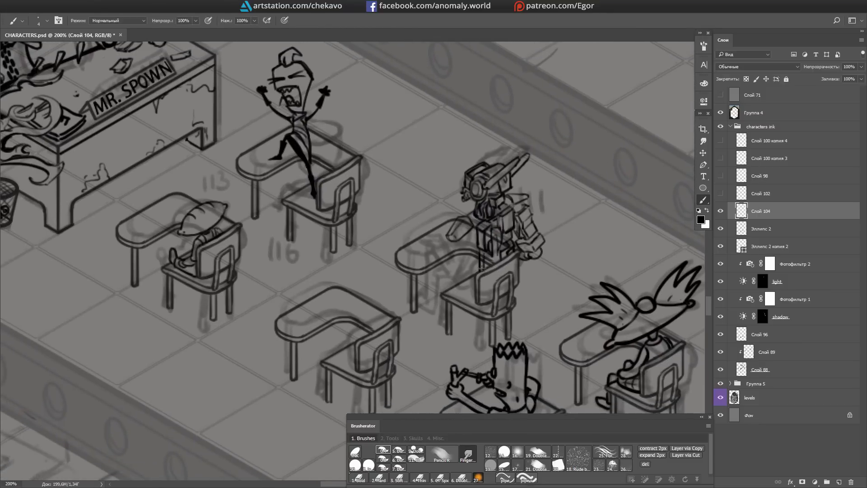
pyautogui.moveTo(447, 239); pyautogui.dragTo(440, 259)
pyautogui.hotkey('ctrl', 's')
# Step: Continue the robot's outline, including its left side, legs and feet
pyautogui.scroll(-1, 484, 169)
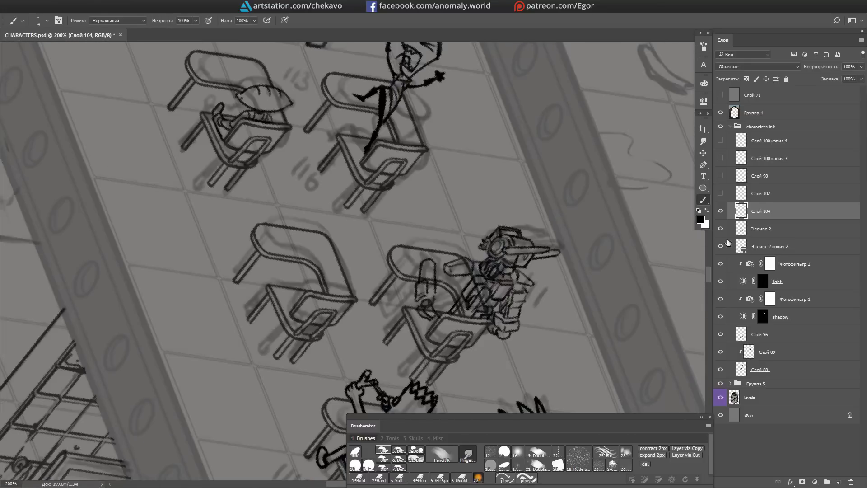
pyautogui.moveTo(475, 201)
pyautogui.mouseDown()
pyautogui.moveTo(477, 224)
pyautogui.moveTo(444, 241)
pyautogui.moveTo(456, 234)
pyautogui.mouseUp()
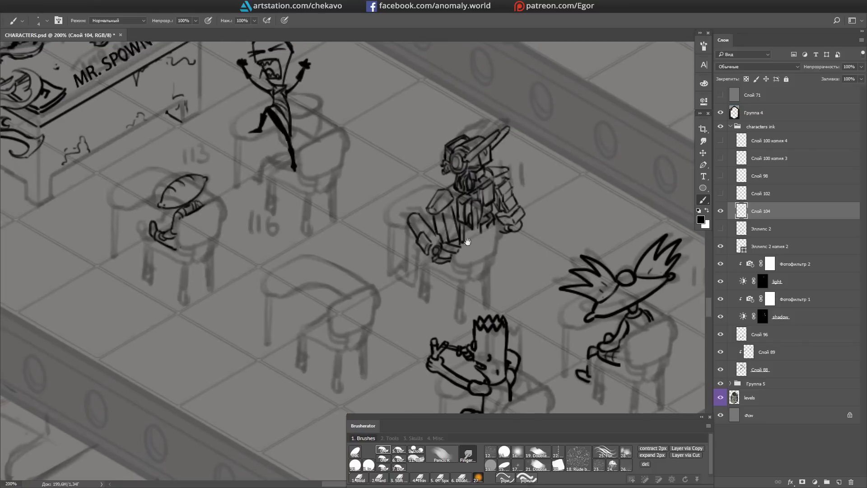
pyautogui.scroll(1, 434, 248)
pyautogui.moveTo(420, 233); pyautogui.dragTo(413, 203)
pyautogui.scroll(-1, 433, 221)
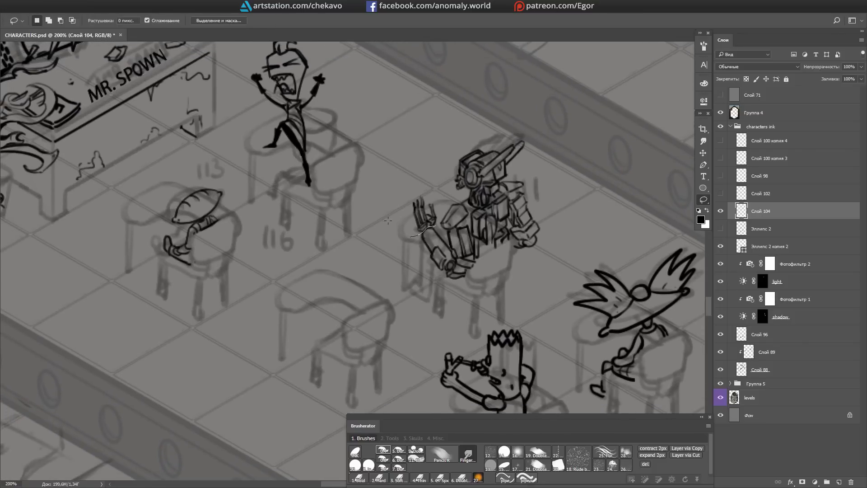
pyautogui.scroll(-1, 456, 264)
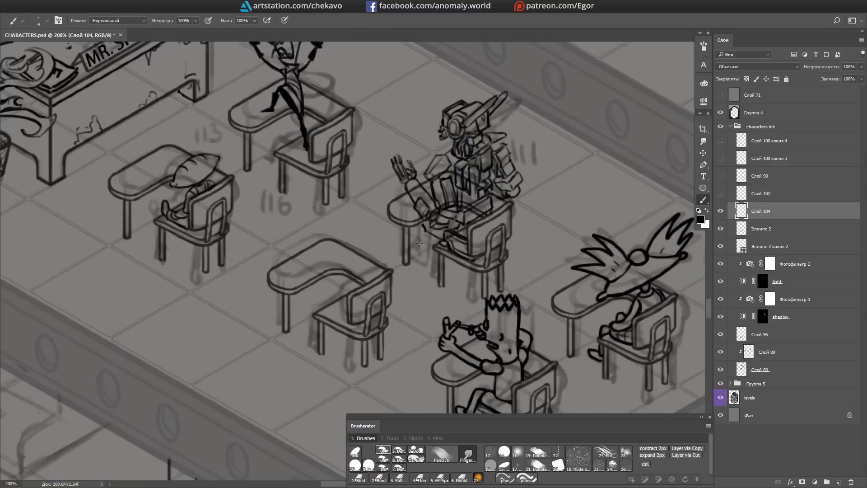
pyautogui.moveTo(422, 273)
pyautogui.mouseDown()
pyautogui.moveTo(438, 291)
pyautogui.moveTo(406, 289)
pyautogui.moveTo(398, 323)
pyautogui.mouseUp()
pyautogui.hscroll(1, 426, 271)
pyautogui.scroll(1, 424, 266)
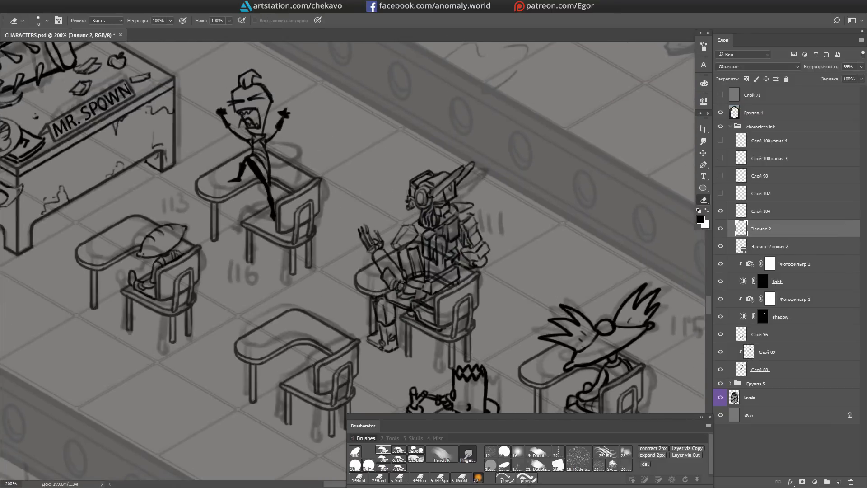
# Step: Return to the brush on Слой 104 and look over the robot inking
pyautogui.press('b')
pyautogui.hotkey('alt', ']')
pyautogui.scroll(-3, 425, 241)
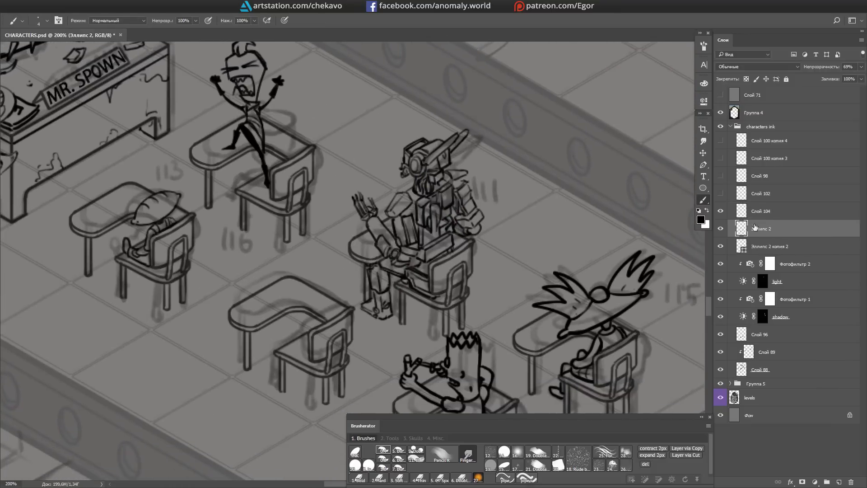
pyautogui.scroll(2, 425, 243)
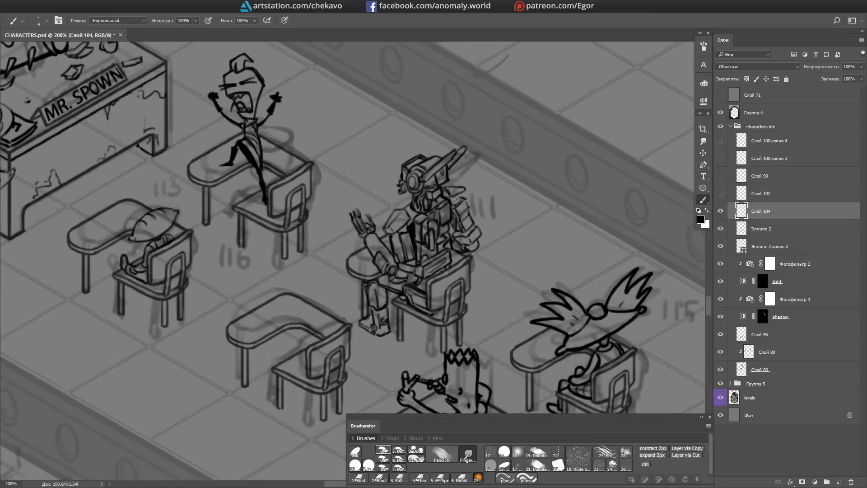
pyautogui.scroll(-3, 475, 231)
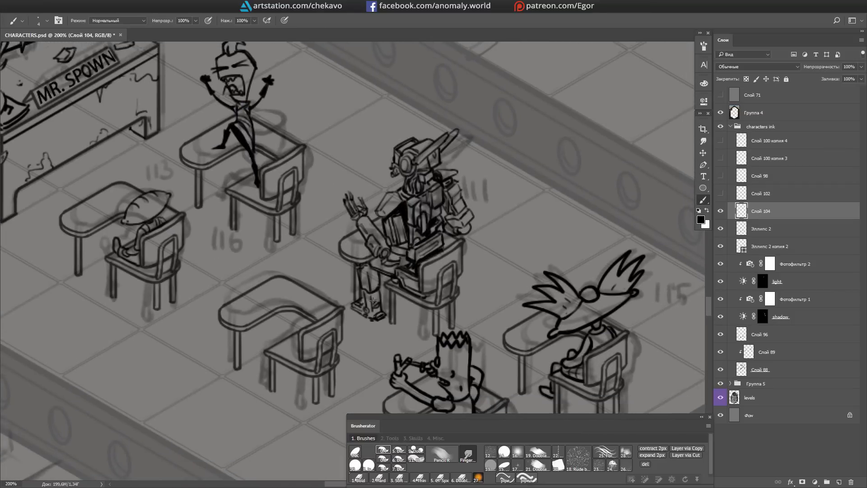
pyautogui.scroll(-5, 406, 253)
pyautogui.hscroll(3, 451, 226)
pyautogui.scroll(5, 451, 230)
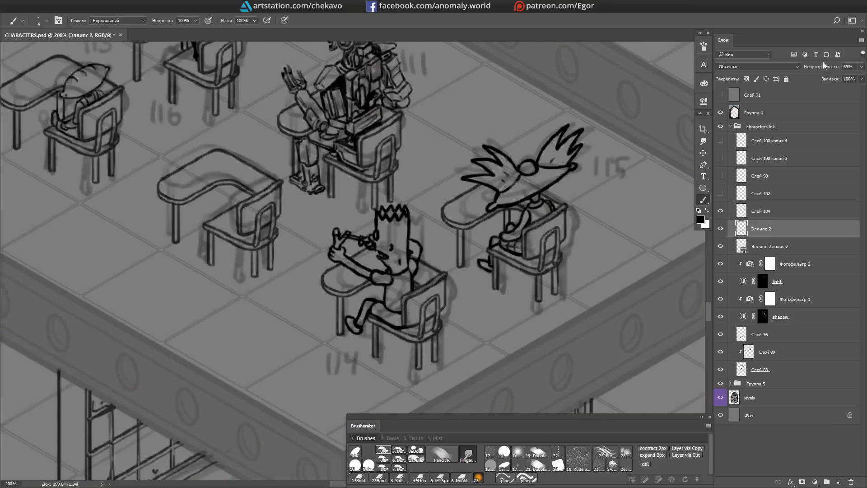
pyautogui.hscroll(-3, 429, 239)
# Step: Save, then zoom out to check the classroom and zoom back in on the desks
pyautogui.press('e')
pyautogui.hotkey('ctrl', 's')
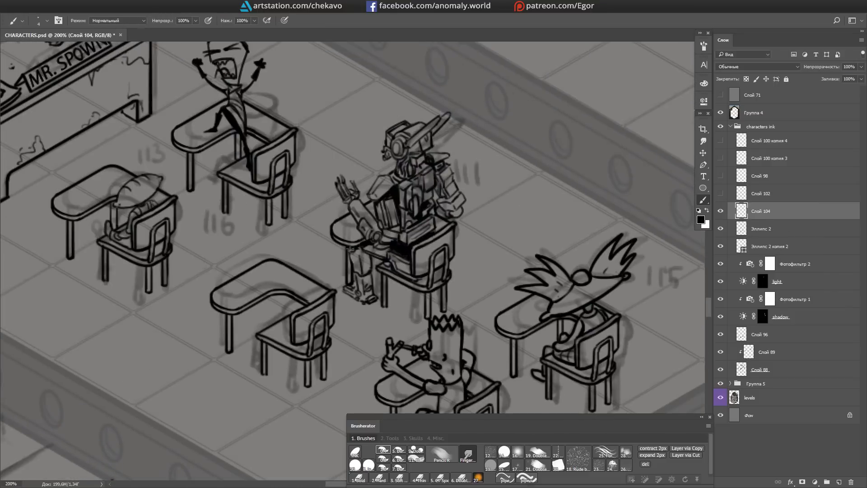
pyautogui.hotkey('ctrl', '-')
pyautogui.hotkey('ctrl', '-')
pyautogui.moveTo(470, 257); pyautogui.dragTo(489, 298)
pyautogui.hotkey('ctrl', '+')
pyautogui.hotkey('ctrl', '+')
pyautogui.hotkey('ctrl', '+')
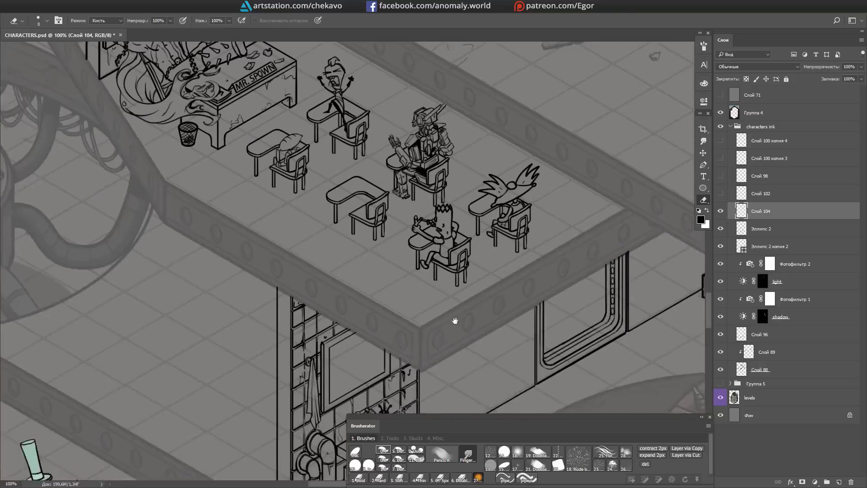
# Step: Save, zoom out to the whole map, then zoom into the staircase with Эллипс 2 active
pyautogui.press('b')
pyautogui.press('e')
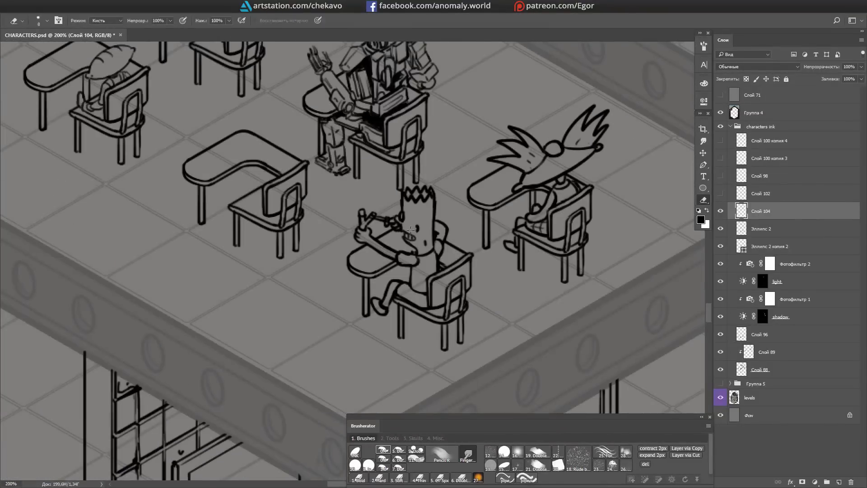
pyautogui.hotkey('ctrl', 's')
pyautogui.hotkey('ctrl', '-')
pyautogui.hotkey('ctrl', '-')
pyautogui.hotkey('ctrl', '-')
pyautogui.hotkey('ctrl', '-')
pyautogui.hotkey('ctrl', '-')
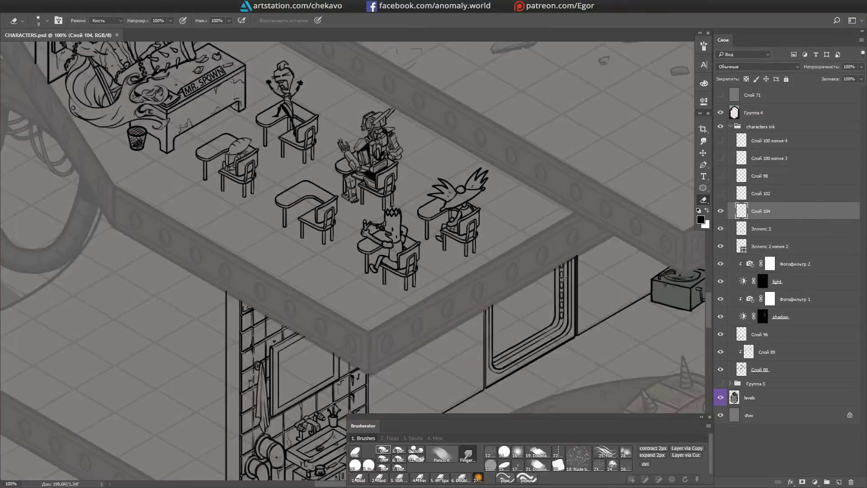
pyautogui.hotkey('ctrl', '+')
pyautogui.hotkey('ctrl', '+')
pyautogui.hotkey('ctrl', '+')
pyautogui.hotkey('ctrl', '+')
pyautogui.hotkey('ctrl', '+')
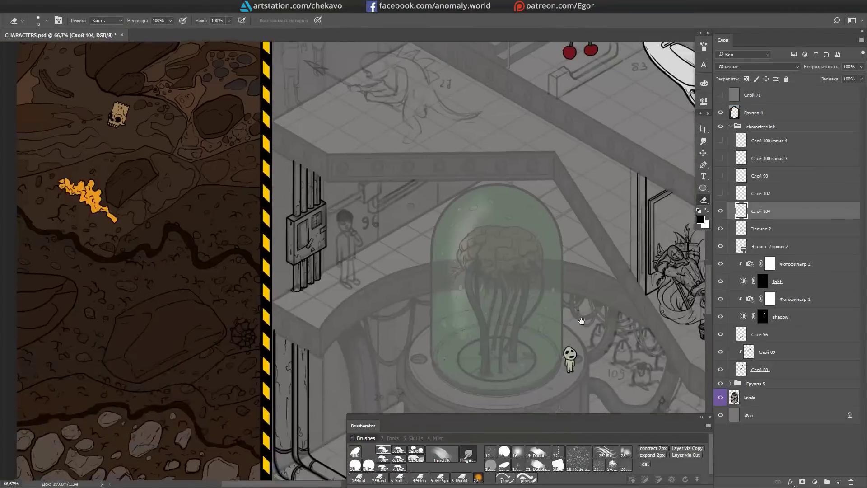
pyautogui.hotkey('alt', '[')
pyautogui.press('b')
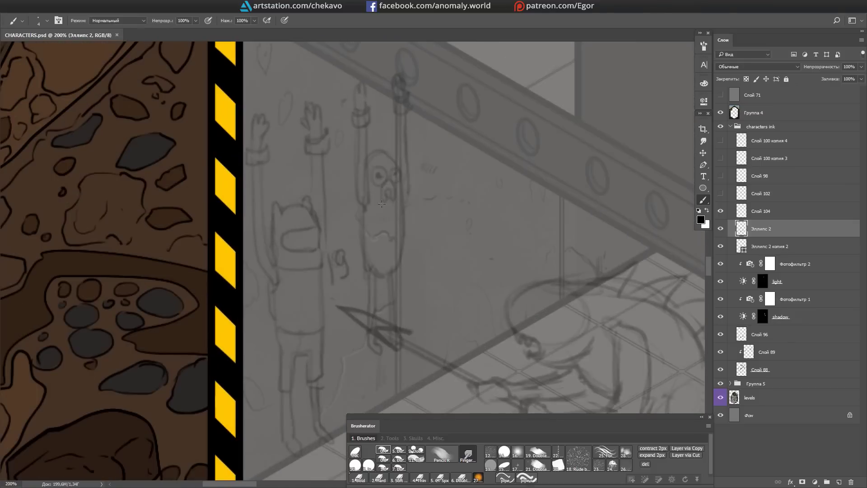
# Step: Reset the view rotation upright and ink a vertical post below the stair railing
pyautogui.scroll(2, 392, 200)
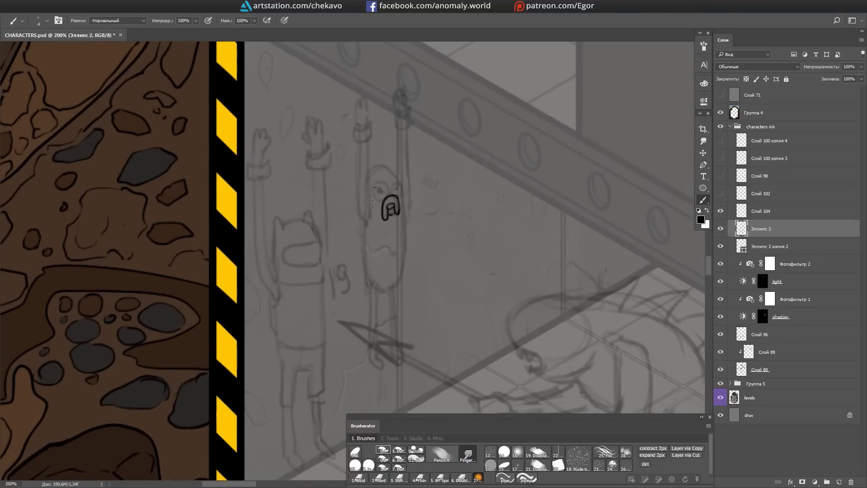
pyautogui.press('r')
pyautogui.moveTo(394, 194); pyautogui.dragTo(447, 246)
pyautogui.press('Escape')
pyautogui.press('b')
pyautogui.scroll(-2, 358, 235)
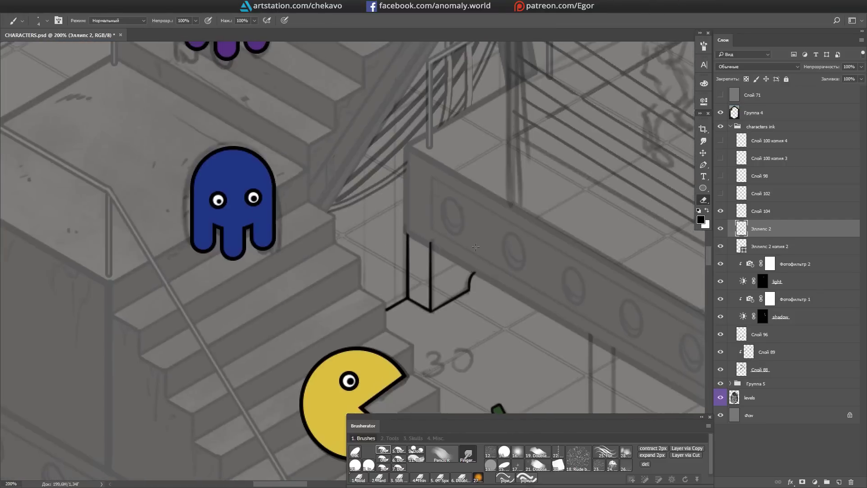
pyautogui.scroll(4, 358, 234)
pyautogui.moveTo(358, 235); pyautogui.dragTo(358, 374)
pyautogui.hotkey('ctrl', 'shift', 'alt', 'n')
pyautogui.scroll(3, 435, 291)
# Step: Ink several long curved cable strokes draping over the staircase railing
pyautogui.moveTo(309, 293); pyautogui.dragTo(442, 169)
pyautogui.moveTo(313, 304)
pyautogui.mouseDown()
pyautogui.moveTo(451, 171)
pyautogui.moveTo(320, 275)
pyautogui.mouseUp()
pyautogui.press('r')
pyautogui.press('b')
pyautogui.moveTo(232, 384); pyautogui.dragTo(429, 205)
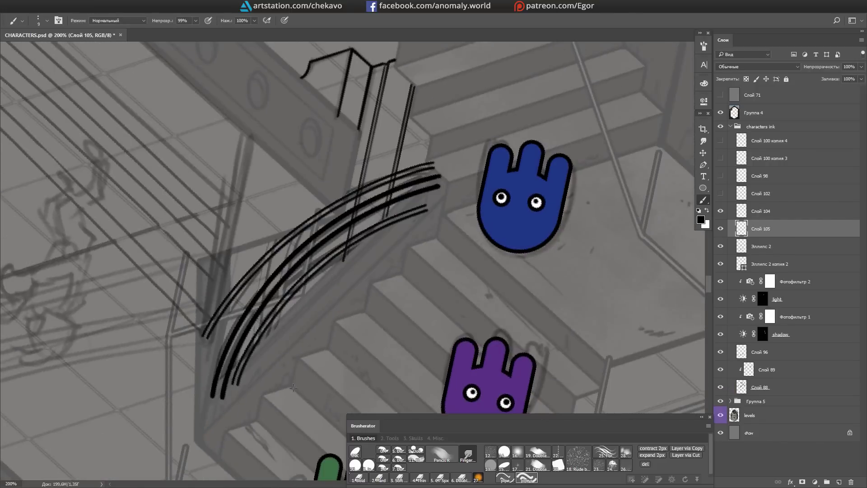
pyautogui.hotkey('ctrl', 'shift', 'alt', 'n')
pyautogui.moveTo(255, 368); pyautogui.dragTo(435, 145)
pyautogui.scroll(1, 192, 367)
# Step: Erase the cable strokes where they overlap the railing
pyautogui.press('r')
pyautogui.press('Escape')
pyautogui.hotkey('ctrl', ',')
pyautogui.hotkey('alt', '[')
pyautogui.press('e')
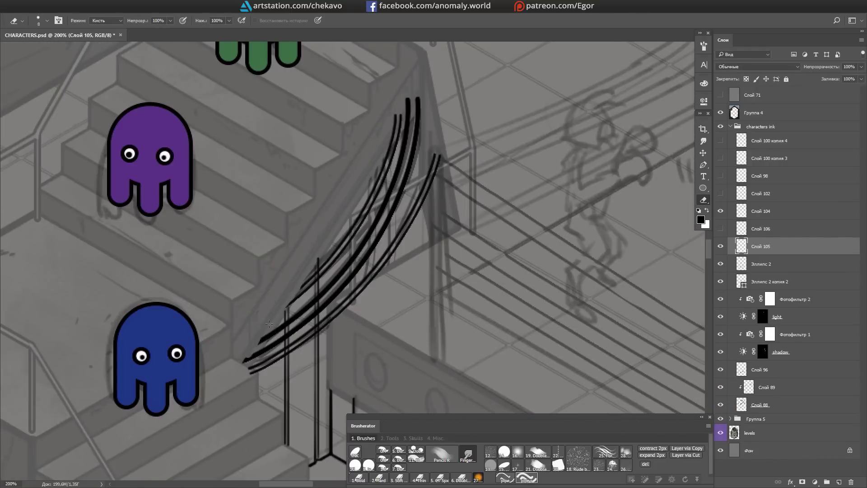
pyautogui.moveTo(264, 331); pyautogui.dragTo(288, 303)
pyautogui.hotkey('alt', '[')
pyautogui.moveTo(291, 319); pyautogui.dragTo(377, 246)
pyautogui.scroll(3, 403, 230)
# Step: Switch between the Слой 105 and Слой 106 cable layers to compare them
pyautogui.hotkey('alt', ']')
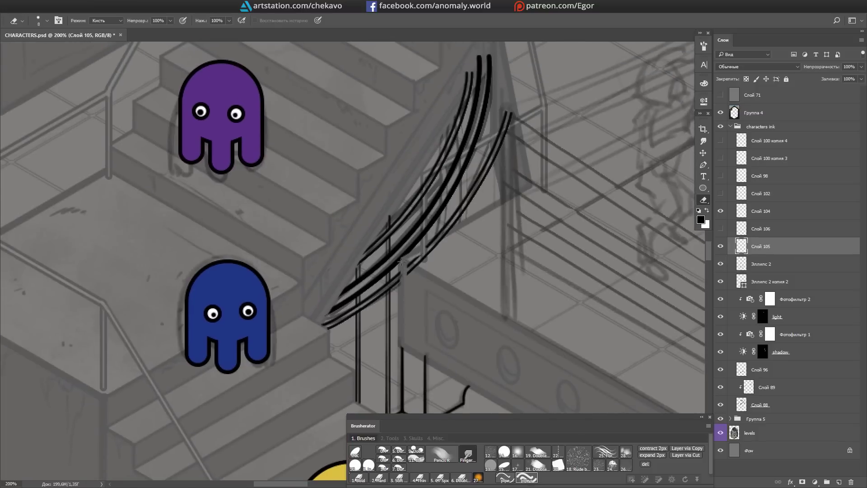
pyautogui.hotkey('alt', '[')
pyautogui.scroll(-1, 338, 297)
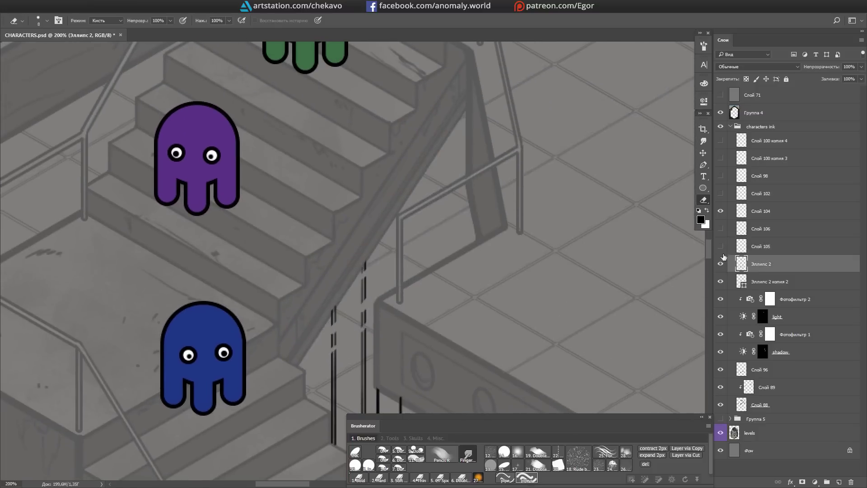
pyautogui.hotkey('alt', ']')
pyautogui.scroll(1, 401, 276)
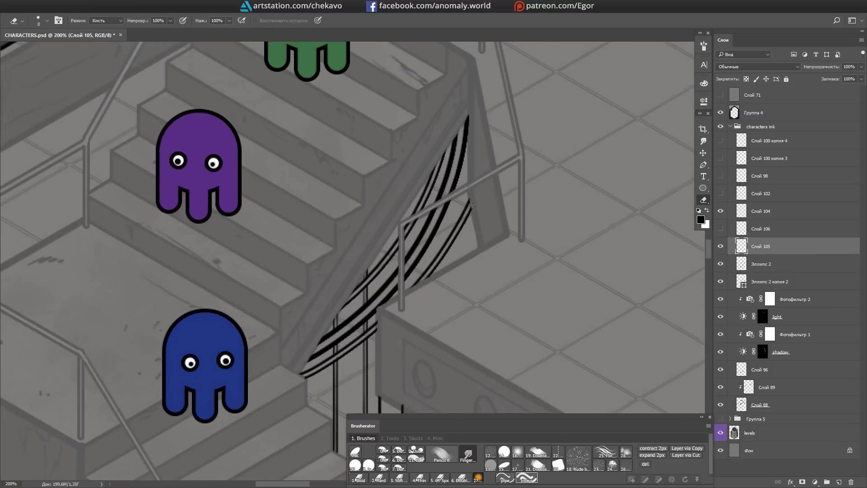
pyautogui.scroll(-2, 461, 156)
pyautogui.hotkey('alt', ']')
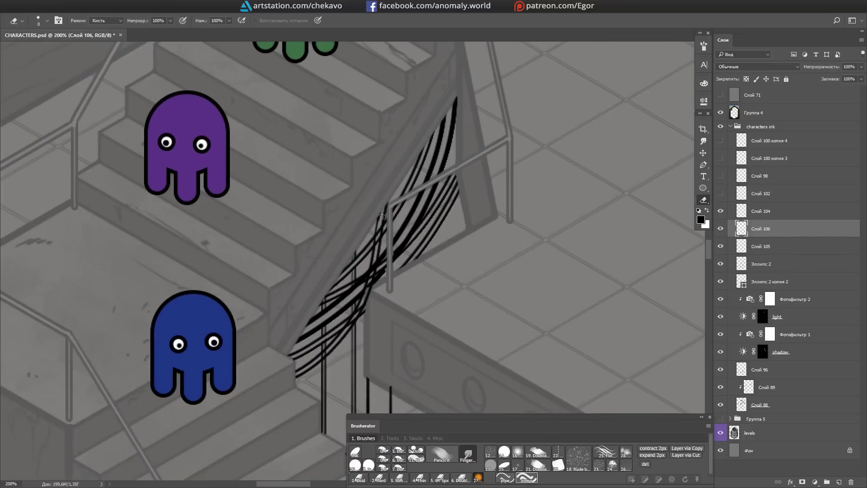
pyautogui.scroll(-1, 381, 215)
pyautogui.hotkey('alt', '[')
pyautogui.click(765, 263)
pyautogui.hotkey('alt', ']')
pyautogui.hotkey('alt', ']')
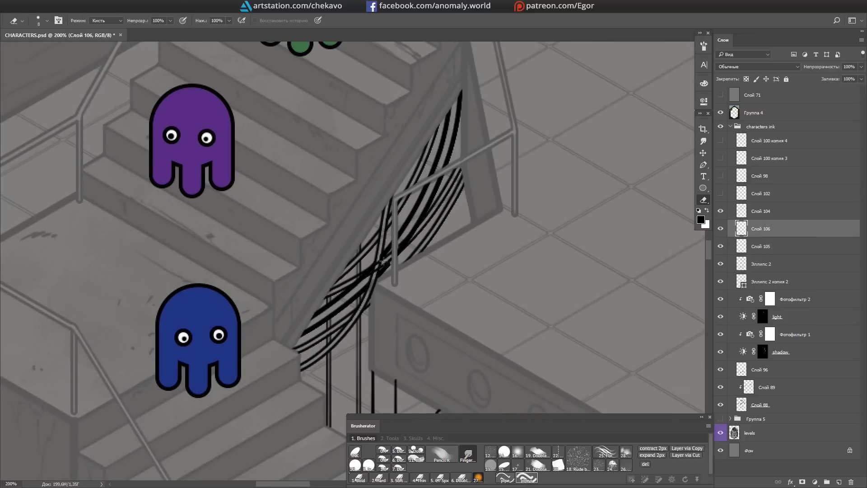
pyautogui.scroll(-1, 428, 204)
pyautogui.hotkey('alt', '[')
# Step: Select the Эллипс 2 ink layer and zoom out to the escalator area
pyautogui.press('b')
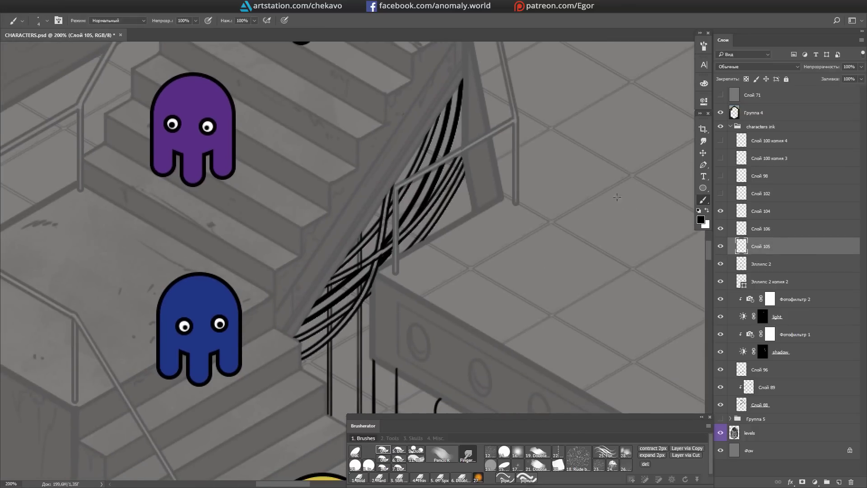
pyautogui.hotkey('alt', '[')
pyautogui.press('l')
pyautogui.hotkey('ctrl', '-')
pyautogui.hotkey('ctrl', '-')
pyautogui.hotkey('ctrl', '-')
pyautogui.scroll(-10, 368, 380)
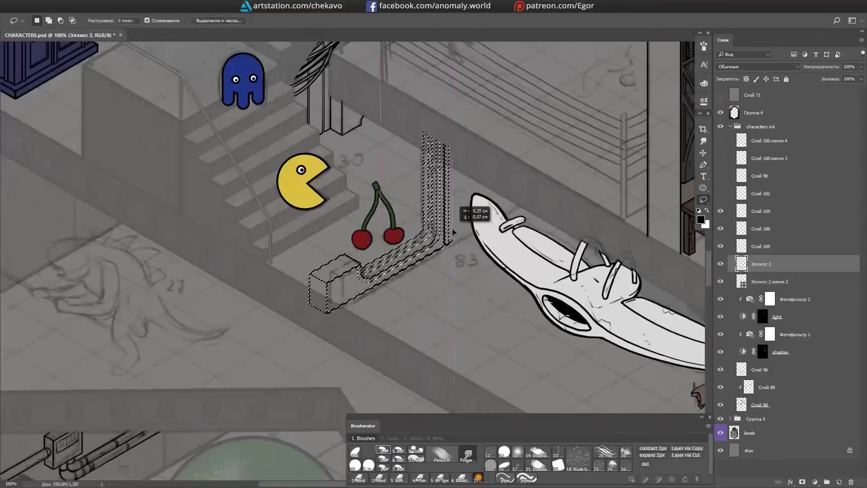
# Step: Merge the Слой 105 cable layer down into Эллипс 2
pyautogui.hotkey('ctrl', '+')
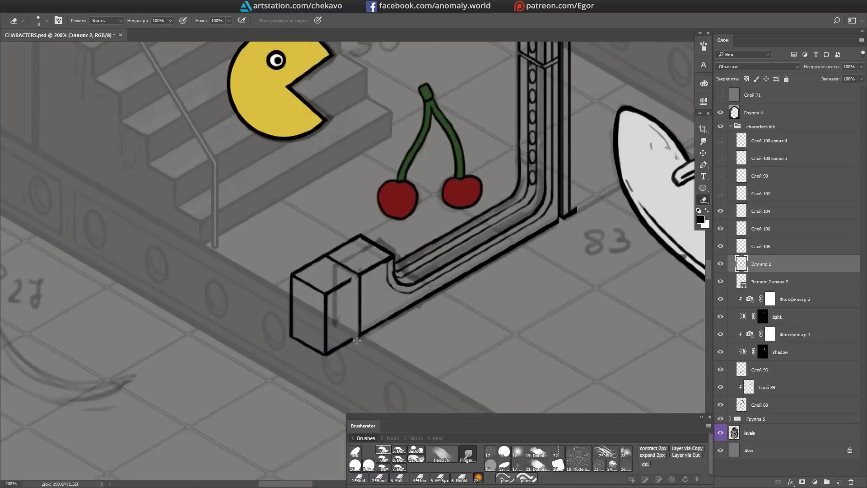
pyautogui.press('b')
pyautogui.hscroll(3, 586, 367)
pyautogui.scroll(8, 586, 367)
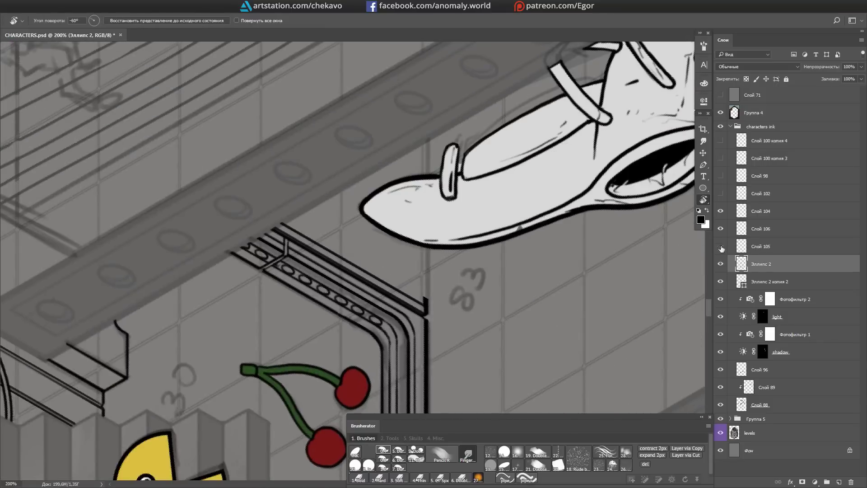
pyautogui.hotkey('alt', ']')
pyautogui.hotkey('ctrl', 'e')
pyautogui.press('e')
pyautogui.hotkey('ctrl', '-')
pyautogui.hotkey('ctrl', '-')
pyautogui.hotkey('ctrl', '-')
pyautogui.hotkey('ctrl', '-')
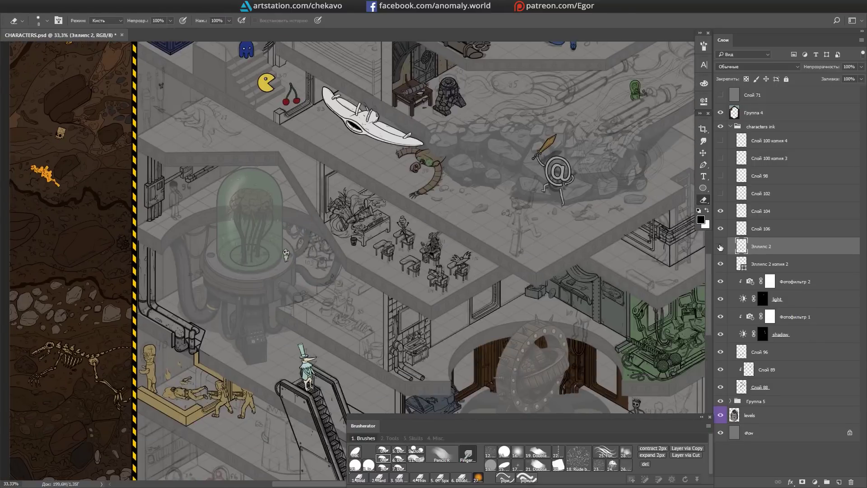
# Step: Lasso the wall pipe near the cherries, then drop the selection
pyautogui.scroll(3, 522, 310)
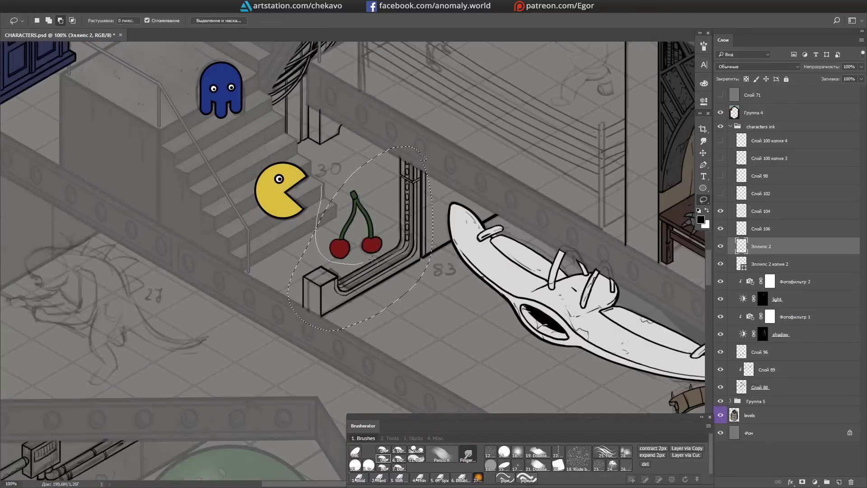
pyautogui.press('l')
pyautogui.moveTo(496, 244); pyautogui.dragTo(544, 225)
pyautogui.hscroll(5, 544, 228)
pyautogui.rightClick(485, 274)
pyautogui.click(582, 406)
pyautogui.scroll(5, 429, 205)
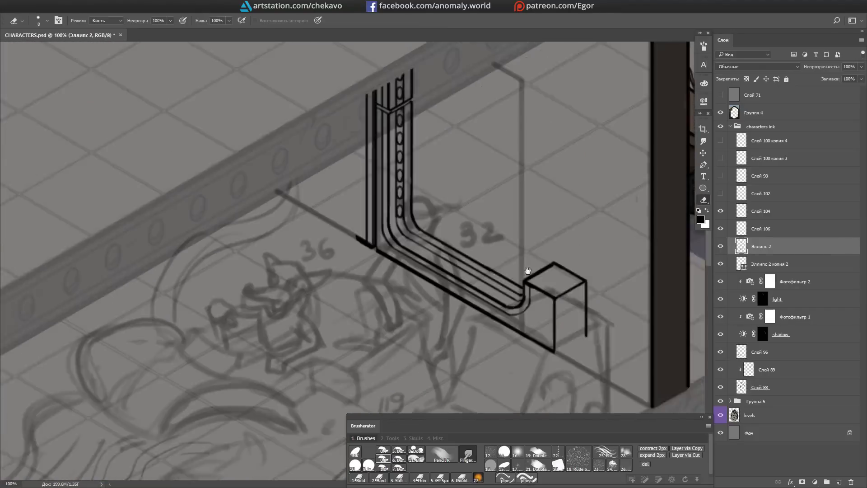
# Step: Remove the two stray strokes on the pipe and save the illustration
pyautogui.press('b')
pyautogui.hotkey('ctrl', 'z')
pyautogui.scroll(5, 447, 231)
pyautogui.hscroll(-3, 447, 230)
pyautogui.press('b')
pyautogui.press('b')
pyautogui.hotkey('ctrl', 's')
# Step: Pan across the whole building and make Слой 106 active for inking
pyautogui.hscroll(-2, 458, 99)
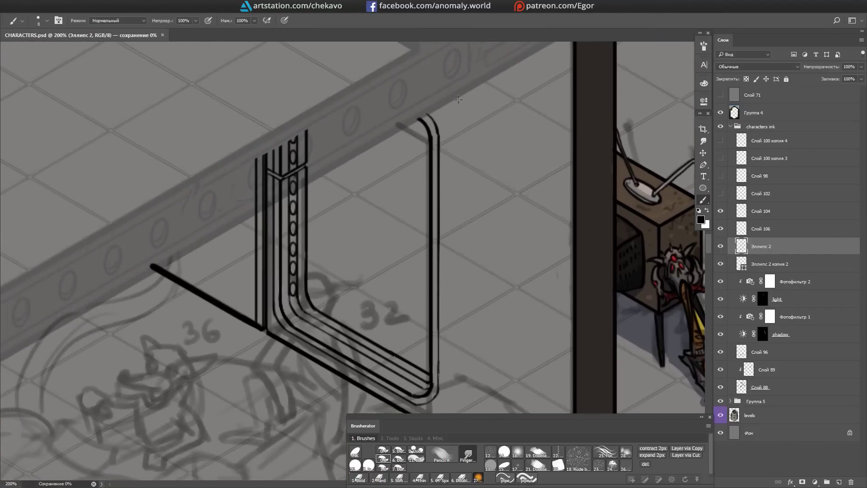
pyautogui.scroll(-8, 544, 311)
pyautogui.scroll(2, 548, 317)
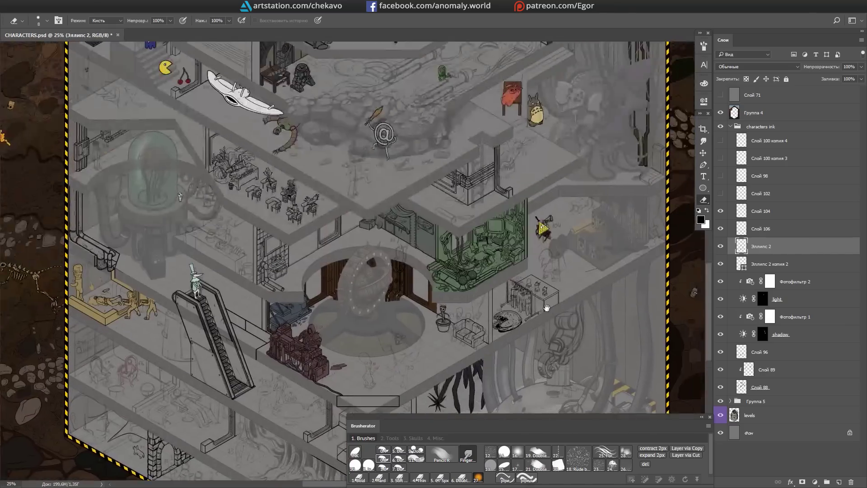
pyautogui.moveTo(548, 317)
pyautogui.mouseDown()
pyautogui.moveTo(584, 254)
pyautogui.moveTo(498, 427)
pyautogui.moveTo(527, 476)
pyautogui.mouseUp()
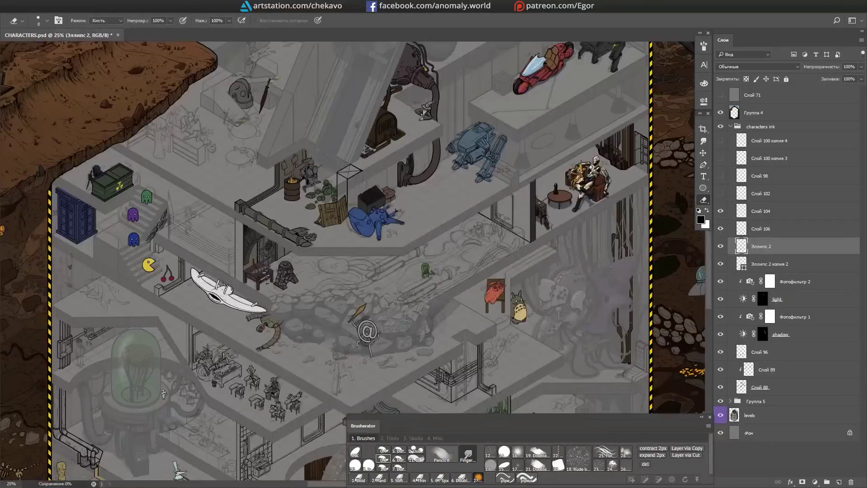
pyautogui.press('b')
pyautogui.scroll(-6, 354, 262)
pyautogui.scroll(9, 357, 284)
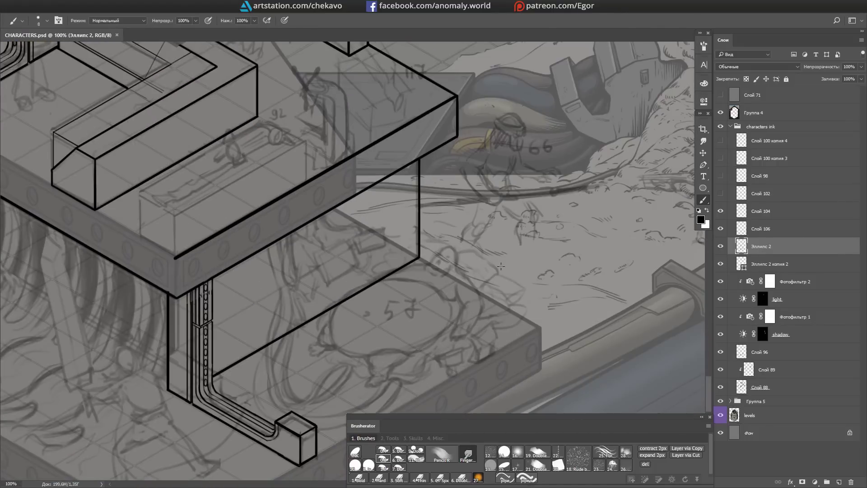
pyautogui.scroll(2, 501, 266)
pyautogui.hotkey('alt', ']')
# Step: Ink the strokes under the bed box and the box-shaped monitor beside the TV
pyautogui.moveTo(330, 267); pyautogui.dragTo(347, 317)
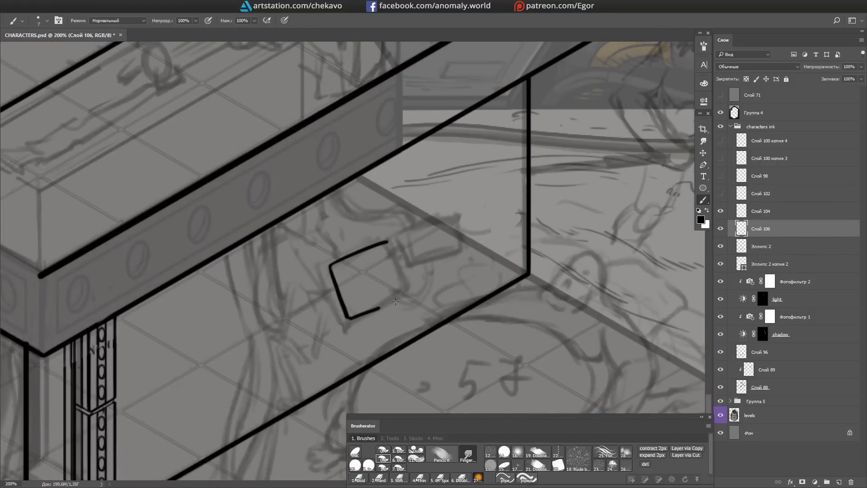
pyautogui.press('b')
pyautogui.moveTo(385, 254)
pyautogui.mouseDown()
pyautogui.moveTo(343, 296)
pyautogui.moveTo(415, 291)
pyautogui.moveTo(286, 225)
pyautogui.mouseUp()
pyautogui.moveTo(305, 277); pyautogui.dragTo(397, 301)
pyautogui.moveTo(477, 153); pyautogui.dragTo(460, 162)
pyautogui.moveTo(442, 248)
pyautogui.mouseDown()
pyautogui.moveTo(438, 224)
pyautogui.moveTo(463, 263)
pyautogui.mouseUp()
# Step: Ink the outlines of the hanging monitors and add strokes to the figure
pyautogui.moveTo(311, 292)
pyautogui.mouseDown()
pyautogui.moveTo(388, 253)
pyautogui.moveTo(439, 207)
pyautogui.moveTo(415, 165)
pyautogui.moveTo(488, 242)
pyautogui.moveTo(469, 235)
pyautogui.mouseUp()
pyautogui.press('b')
pyautogui.moveTo(352, 165); pyautogui.dragTo(319, 256)
pyautogui.moveTo(341, 237)
pyautogui.mouseDown()
pyautogui.moveTo(453, 152)
pyautogui.moveTo(452, 164)
pyautogui.mouseUp()
pyautogui.moveTo(453, 164)
pyautogui.mouseDown()
pyautogui.moveTo(487, 244)
pyautogui.moveTo(470, 299)
pyautogui.mouseUp()
pyautogui.press('e')
pyautogui.moveTo(496, 283)
pyautogui.mouseDown()
pyautogui.moveTo(505, 293)
pyautogui.moveTo(536, 230)
pyautogui.moveTo(521, 160)
pyautogui.mouseUp()
pyautogui.press('b')
# Step: Ink the patient's outstretched arm and hand
pyautogui.moveTo(521, 160); pyautogui.dragTo(406, 135)
pyautogui.moveTo(271, 217); pyautogui.dragTo(316, 171)
pyautogui.moveTo(316, 172); pyautogui.dragTo(407, 225)
pyautogui.moveTo(478, 297); pyautogui.dragTo(425, 228)
pyautogui.moveTo(413, 244)
pyautogui.mouseDown()
pyautogui.moveTo(424, 231)
pyautogui.moveTo(474, 237)
pyautogui.moveTo(451, 280)
pyautogui.moveTo(445, 252)
pyautogui.moveTo(419, 278)
pyautogui.mouseUp()
# Step: Ink the patient's round head, domed skull, belly navel and left hand
pyautogui.moveTo(455, 267); pyautogui.dragTo(469, 281)
pyautogui.moveTo(444, 230)
pyautogui.mouseDown()
pyautogui.moveTo(433, 258)
pyautogui.moveTo(447, 244)
pyautogui.mouseUp()
pyautogui.moveTo(427, 223)
pyautogui.mouseDown()
pyautogui.moveTo(465, 227)
pyautogui.moveTo(426, 239)
pyautogui.moveTo(409, 227)
pyautogui.moveTo(533, 251)
pyautogui.mouseUp()
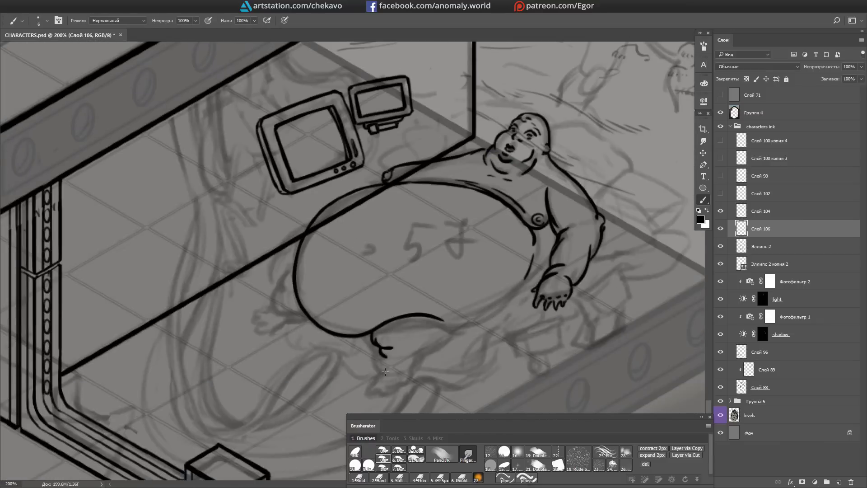
pyautogui.moveTo(524, 253); pyautogui.dragTo(311, 264)
pyautogui.moveTo(386, 237)
pyautogui.mouseDown()
pyautogui.moveTo(393, 246)
pyautogui.moveTo(397, 181)
pyautogui.mouseUp()
pyautogui.moveTo(412, 291)
pyautogui.mouseDown()
pyautogui.moveTo(399, 306)
pyautogui.moveTo(451, 271)
pyautogui.mouseUp()
pyautogui.moveTo(357, 252)
pyautogui.mouseDown()
pyautogui.moveTo(372, 258)
pyautogui.moveTo(314, 254)
pyautogui.moveTo(380, 406)
pyautogui.moveTo(373, 269)
pyautogui.moveTo(360, 332)
pyautogui.mouseUp()
# Step: Return to Слой 106 and ink the top of the head and strokes around it
pyautogui.hotkey('alt', '[')
pyautogui.press('e')
pyautogui.hotkey('alt', ']')
pyautogui.press('b')
pyautogui.moveTo(401, 118); pyautogui.dragTo(422, 93)
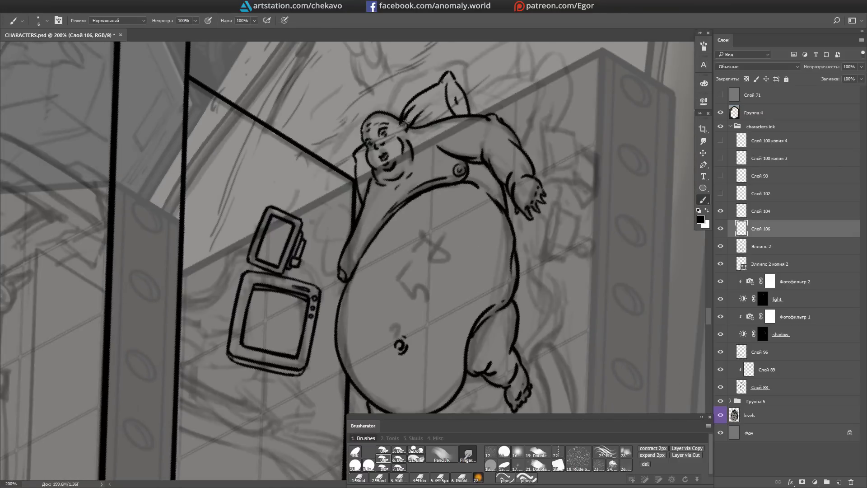
pyautogui.moveTo(404, 121); pyautogui.dragTo(323, 256)
pyautogui.moveTo(303, 228); pyautogui.dragTo(324, 226)
pyautogui.moveTo(416, 235); pyautogui.dragTo(408, 201)
# Step: Ink the pillows behind the patient and erase an unwanted pillow stroke
pyautogui.moveTo(408, 201)
pyautogui.mouseDown()
pyautogui.moveTo(479, 225)
pyautogui.moveTo(447, 181)
pyautogui.mouseUp()
pyautogui.moveTo(447, 181); pyautogui.dragTo(433, 202)
pyautogui.press('e')
pyautogui.moveTo(458, 136)
pyautogui.mouseDown()
pyautogui.moveTo(469, 198)
pyautogui.moveTo(456, 231)
pyautogui.moveTo(555, 281)
pyautogui.moveTo(587, 280)
pyautogui.moveTo(659, 229)
pyautogui.mouseUp()
pyautogui.press('b')
# Step: Add short detail strokes beside the leg, below the hand and under the box
pyautogui.moveTo(478, 263); pyautogui.dragTo(460, 275)
pyautogui.moveTo(360, 292)
pyautogui.mouseDown()
pyautogui.moveTo(451, 253)
pyautogui.moveTo(478, 271)
pyautogui.mouseUp()
pyautogui.moveTo(460, 295); pyautogui.dragTo(494, 283)
pyautogui.moveTo(464, 312)
pyautogui.mouseDown()
pyautogui.moveTo(451, 325)
pyautogui.moveTo(467, 341)
pyautogui.mouseUp()
pyautogui.moveTo(467, 341); pyautogui.dragTo(527, 255)
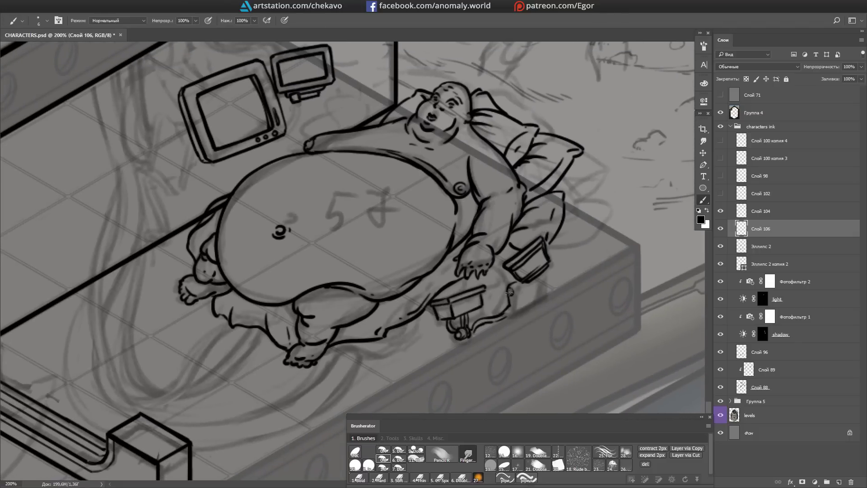
pyautogui.moveTo(523, 298); pyautogui.dragTo(475, 315)
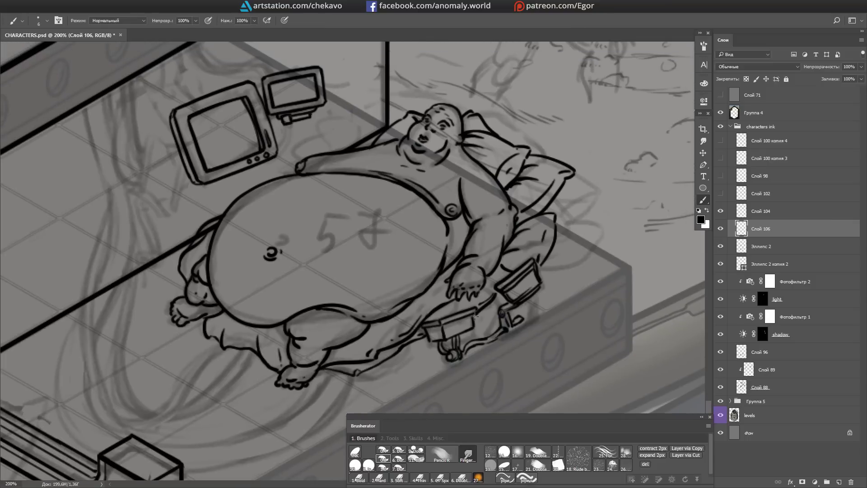
# Step: Ink a short stroke beside the TV
pyautogui.moveTo(557, 256)
pyautogui.mouseDown()
pyautogui.moveTo(595, 262)
pyautogui.moveTo(316, 180)
pyautogui.moveTo(438, 143)
pyautogui.mouseUp()
pyautogui.moveTo(554, 244)
pyautogui.mouseDown()
pyautogui.moveTo(599, 269)
pyautogui.moveTo(316, 190)
pyautogui.mouseUp()
pyautogui.moveTo(285, 284); pyautogui.dragTo(303, 334)
pyautogui.moveTo(316, 189)
pyautogui.mouseDown()
pyautogui.moveTo(280, 303)
pyautogui.moveTo(316, 190)
pyautogui.mouseUp()
# Step: Ink the tablet screen on the jointed arm and a thin cable to the TV
pyautogui.moveTo(302, 294); pyautogui.dragTo(316, 316)
pyautogui.moveTo(316, 189); pyautogui.dragTo(253, 262)
pyautogui.moveTo(251, 257); pyautogui.dragTo(252, 271)
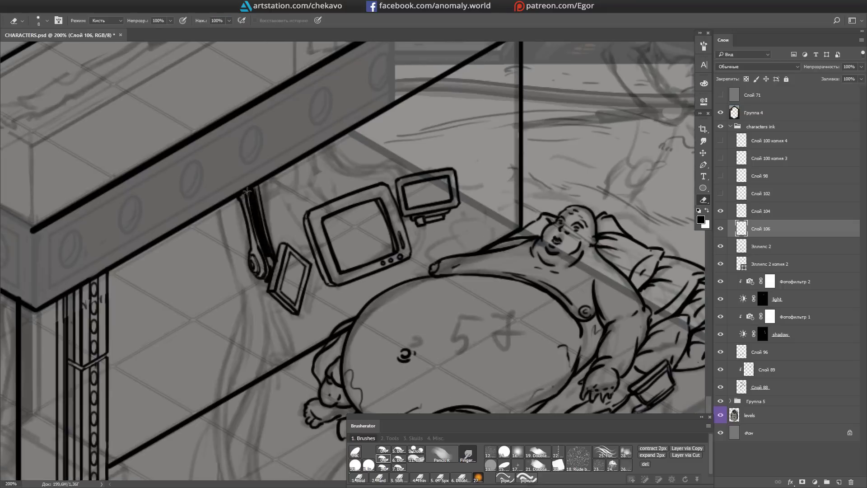
pyautogui.moveTo(252, 190); pyautogui.dragTo(289, 212)
pyautogui.moveTo(289, 212); pyautogui.dragTo(298, 245)
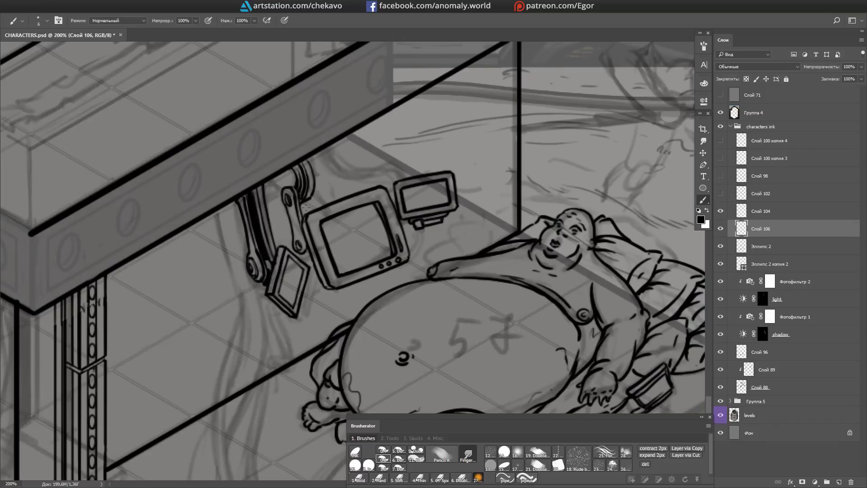
pyautogui.scroll(2, 325, 149)
pyautogui.hotkey('ctrl', '-')
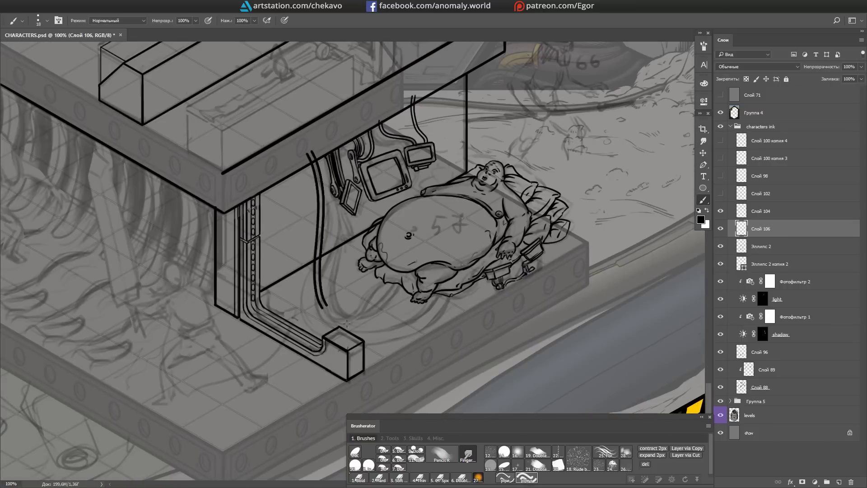
# Step: On a new layer, ink long parallel cables with a loop down to the floor box
pyautogui.hotkey('ctrl', 'shift', 'alt', 'n')
pyautogui.moveTo(316, 156); pyautogui.dragTo(461, 282)
pyautogui.moveTo(325, 253); pyautogui.dragTo(433, 334)
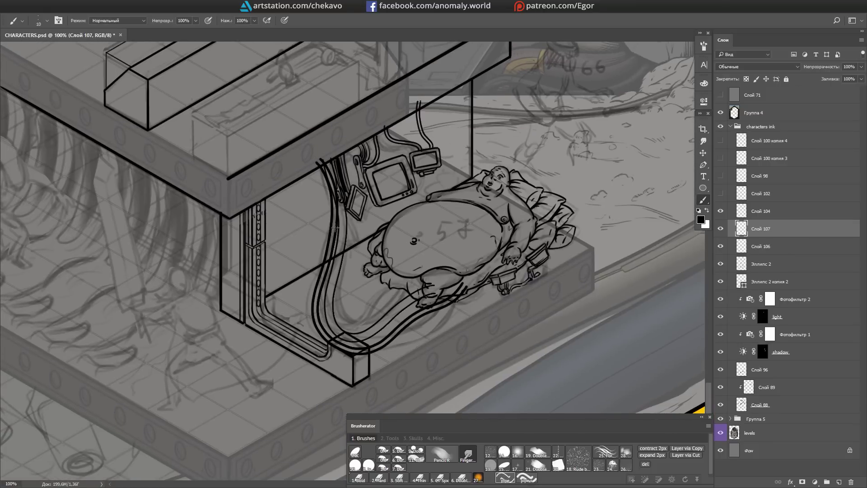
pyautogui.moveTo(338, 271); pyautogui.dragTo(424, 334)
pyautogui.moveTo(404, 226); pyautogui.dragTo(399, 225)
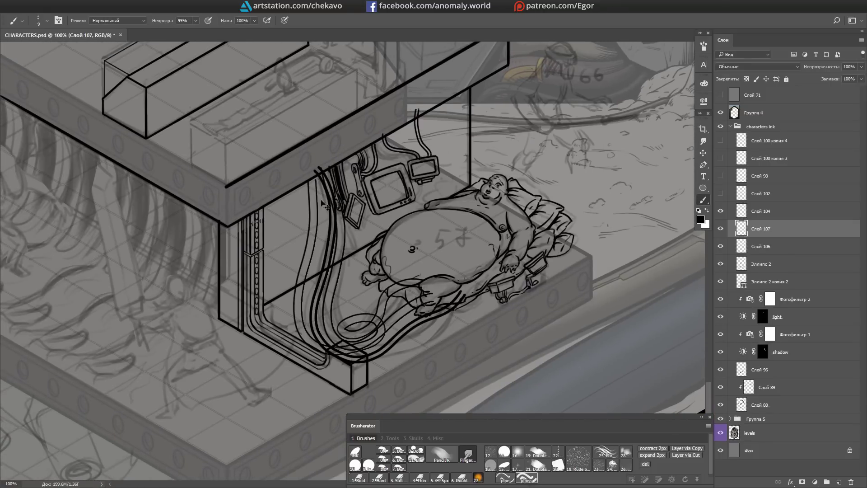
# Step: On another new layer, ink thin cables along the wire bundle and double lines down the rail
pyautogui.hotkey('ctrl', 'shift', 'alt', 'n')
pyautogui.moveTo(472, 306); pyautogui.dragTo(356, 379)
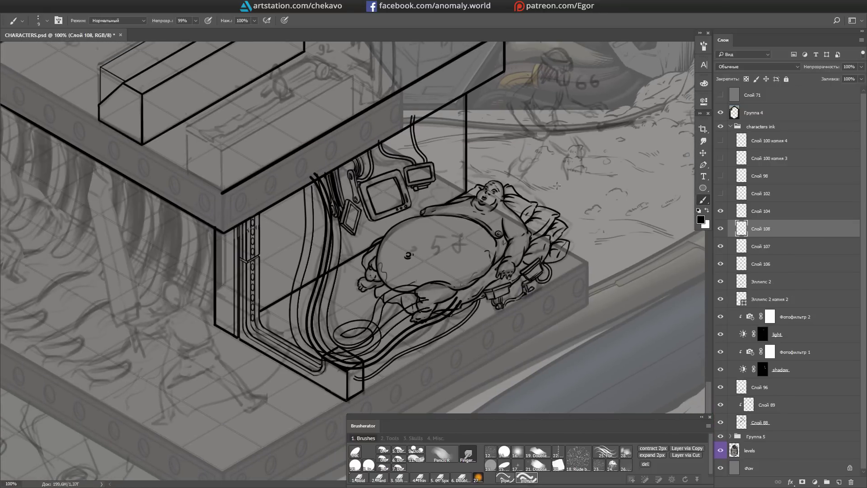
pyautogui.hotkey('ctrl', 'z')
pyautogui.moveTo(320, 188); pyautogui.dragTo(382, 320)
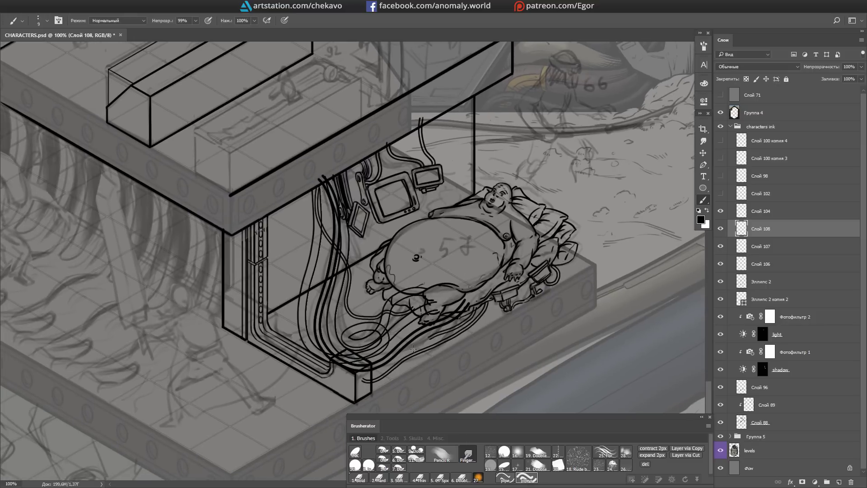
pyautogui.moveTo(276, 208); pyautogui.dragTo(282, 316)
pyautogui.hotkey('ctrl', 'z')
pyautogui.moveTo(273, 215); pyautogui.dragTo(269, 312)
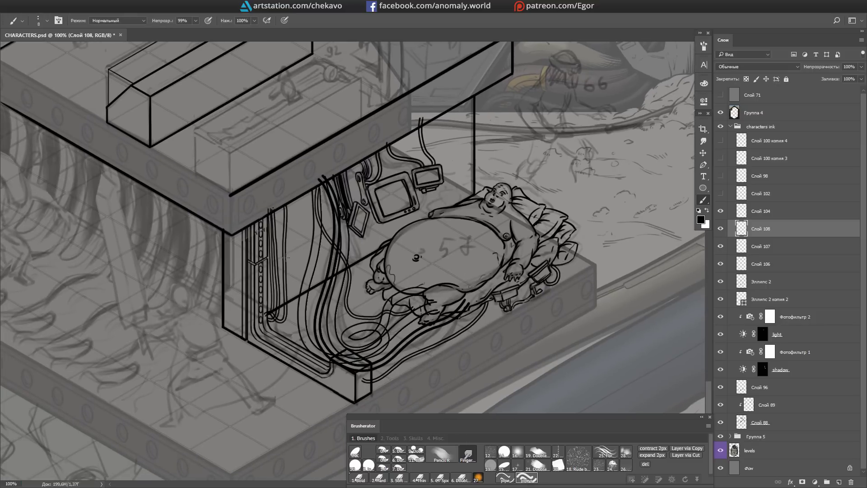
# Step: Erase the cable lines on Слой 107 that run under the patient's belly
pyautogui.click(768, 246)
pyautogui.hotkey('ctrl', '+')
pyautogui.press('e')
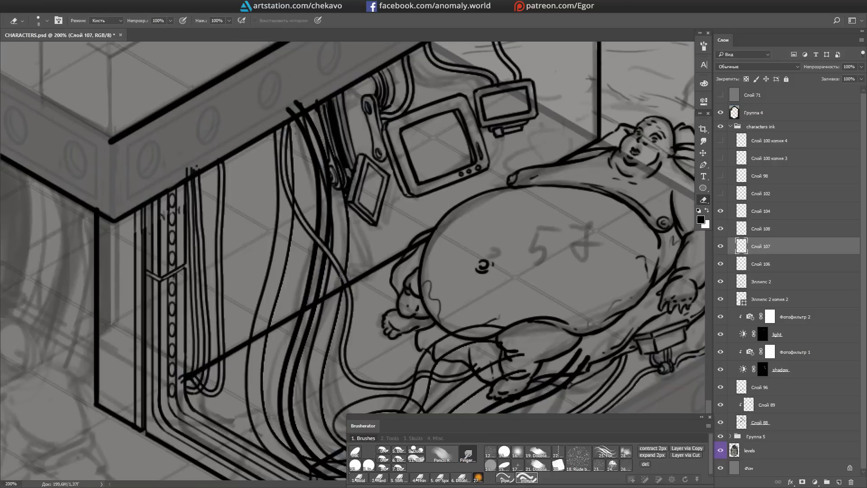
pyautogui.moveTo(465, 233); pyautogui.dragTo(423, 251)
pyautogui.press('b')
# Step: Erase stray ink on the cable layer above
pyautogui.hotkey('alt', '[')
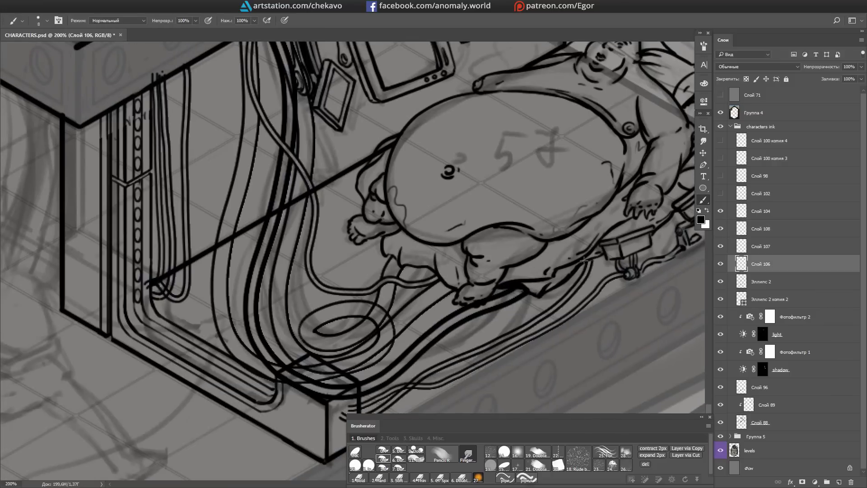
pyautogui.hscroll(-2, 584, 260)
pyautogui.hotkey('alt', ']')
pyautogui.press('e')
pyautogui.hscroll(-3, 446, 328)
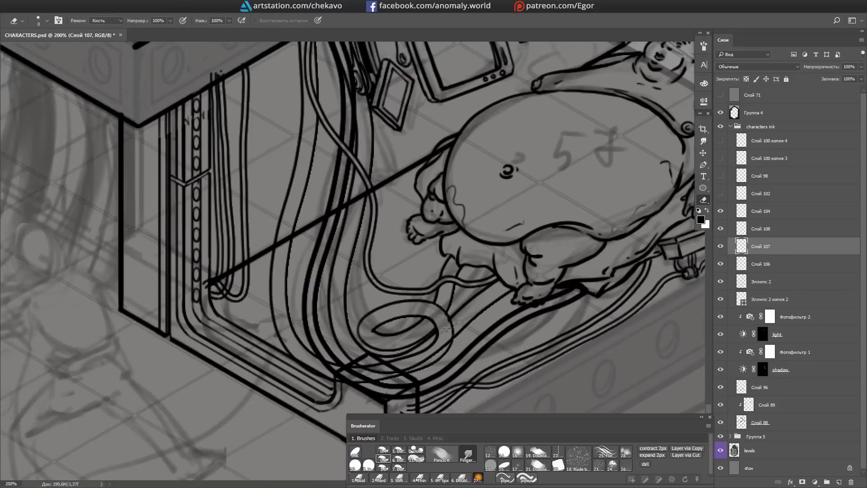
pyautogui.moveTo(446, 328)
pyautogui.mouseDown()
pyautogui.moveTo(428, 361)
pyautogui.moveTo(445, 316)
pyautogui.moveTo(389, 121)
pyautogui.mouseUp()
# Step: Merge the Слой 107 and Слой 108 cable ink layers down into Слой 106
pyautogui.hotkey('alt', '[')
pyautogui.hotkey('alt', '[')
pyautogui.hotkey('alt', ']')
pyautogui.hotkey('alt', ']')
pyautogui.hotkey('alt', ']')
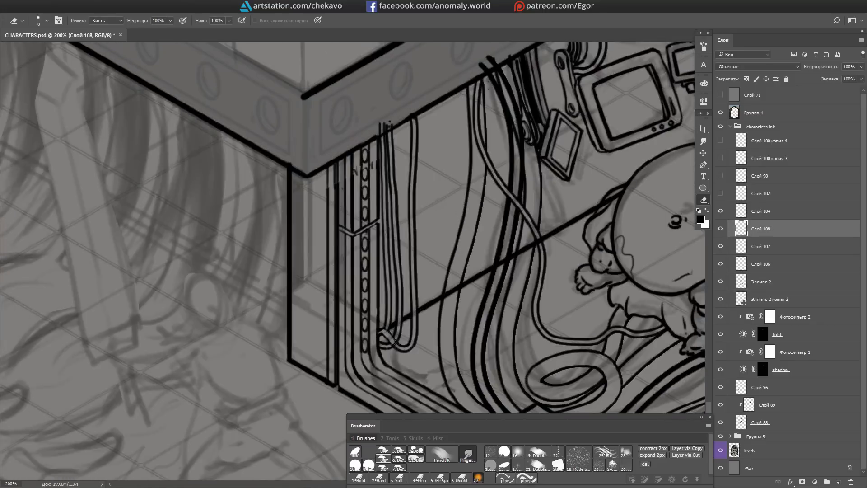
pyautogui.moveTo(383, 320); pyautogui.dragTo(198, 350)
pyautogui.hotkey('alt', '[')
pyautogui.hotkey('alt', '[')
pyautogui.hotkey('alt', '[')
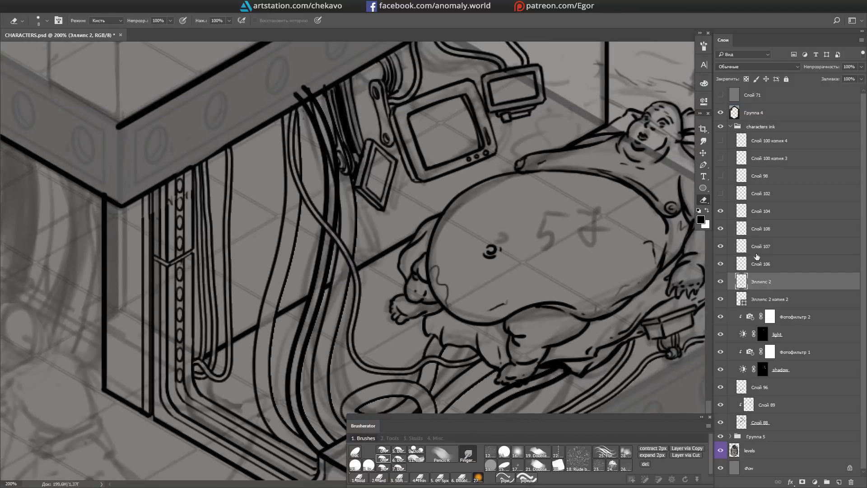
pyautogui.hotkey('alt', ']')
pyautogui.hotkey('alt', ']')
pyautogui.moveTo(632, 407)
pyautogui.mouseDown()
pyautogui.moveTo(594, 404)
pyautogui.moveTo(562, 304)
pyautogui.moveTo(587, 306)
pyautogui.moveTo(583, 298)
pyautogui.mouseUp()
pyautogui.hotkey('alt', ']')
pyautogui.hotkey('ctrl', 'e')
pyautogui.hotkey('ctrl', 'e')
pyautogui.press('b')
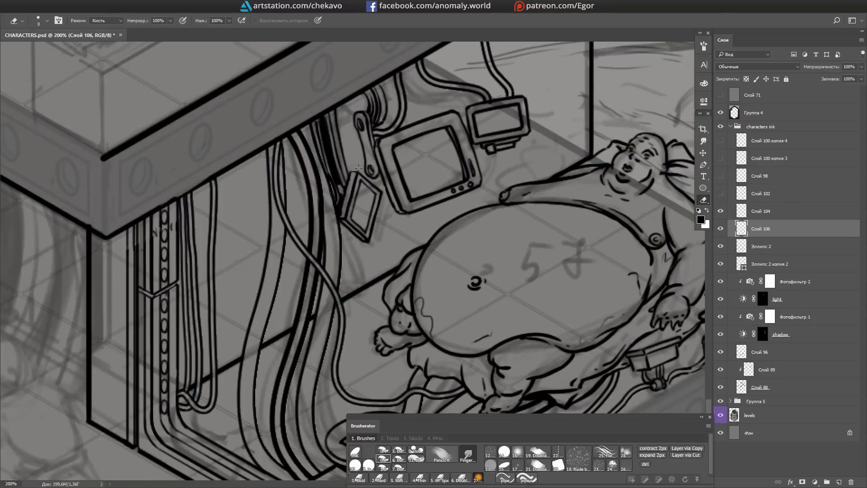
# Step: Save CHARACTERS.psd and review the inked patient, cables and bed-edge clamps
pyautogui.hotkey('ctrl', 's')
pyautogui.press('e')
pyautogui.moveTo(388, 192)
pyautogui.mouseDown()
pyautogui.moveTo(409, 187)
pyautogui.moveTo(483, 115)
pyautogui.mouseUp()
pyautogui.press('b')
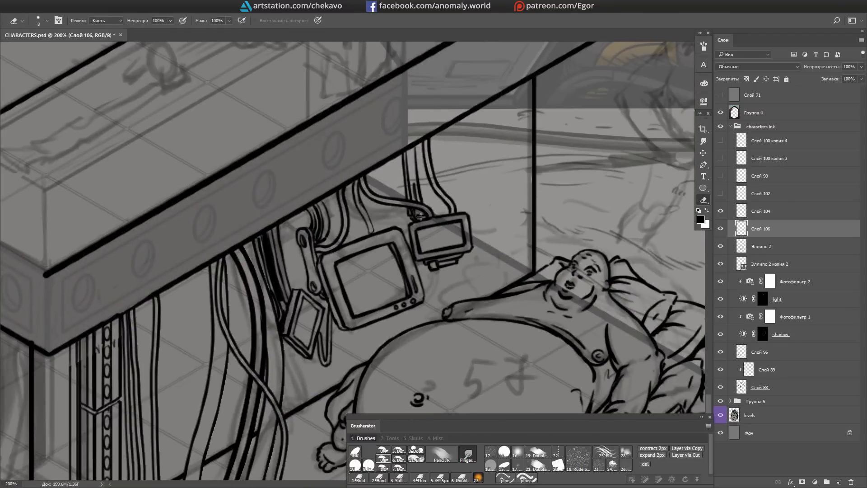
pyautogui.scroll(-3, 420, 216)
pyautogui.hscroll(2, 451, 118)
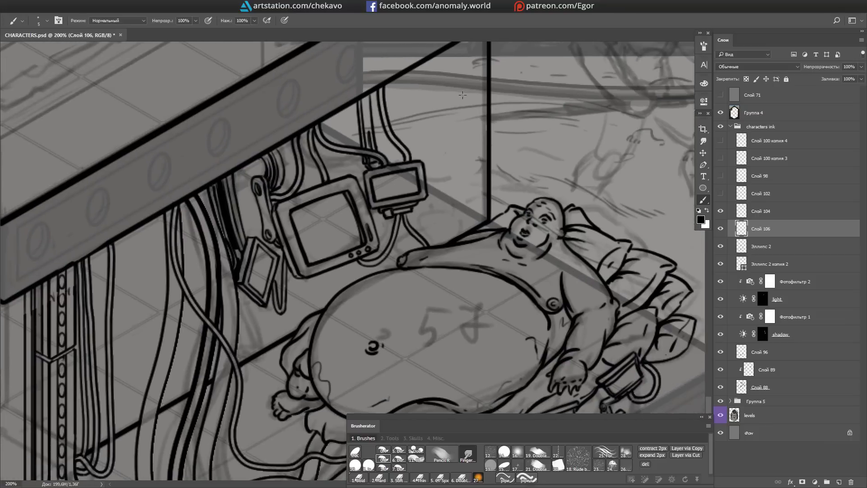
pyautogui.scroll(-4, 461, 95)
pyautogui.hscroll(-2, 453, 130)
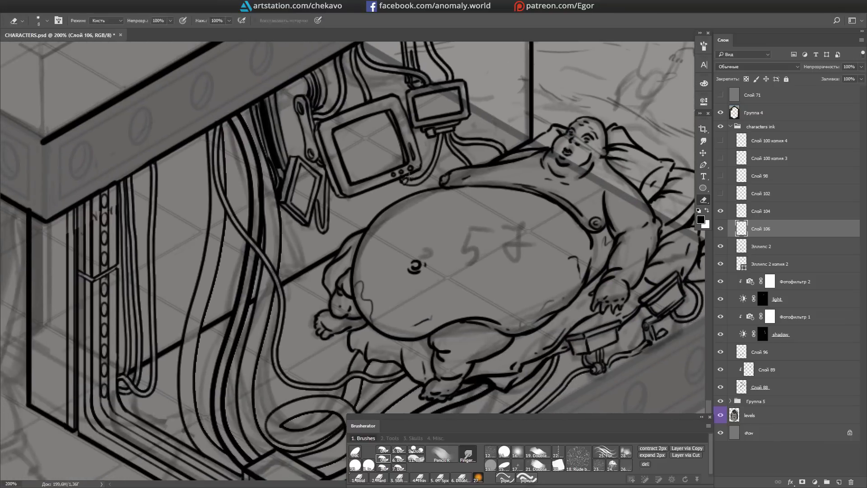
pyautogui.scroll(2, 478, 148)
pyautogui.hscroll(-1, 472, 155)
pyautogui.scroll(-7, 473, 154)
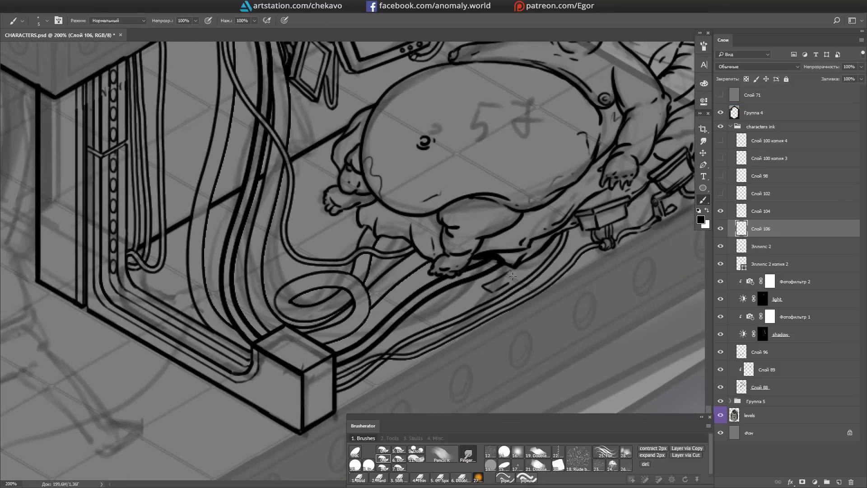
pyautogui.scroll(2, 312, 257)
pyautogui.hscroll(1, 313, 257)
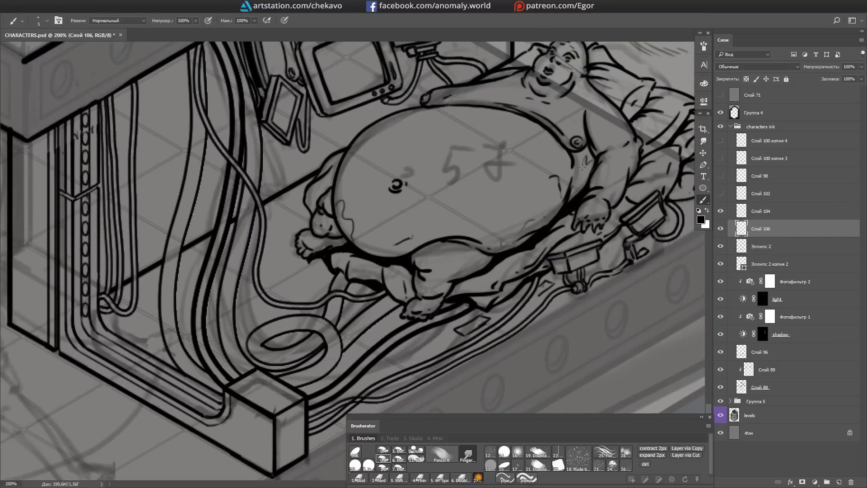
pyautogui.scroll(3, 581, 167)
pyautogui.hscroll(3, 582, 167)
pyautogui.scroll(-3, 522, 253)
pyautogui.hscroll(-1, 521, 253)
pyautogui.scroll(1, 556, 257)
pyautogui.hscroll(1, 557, 257)
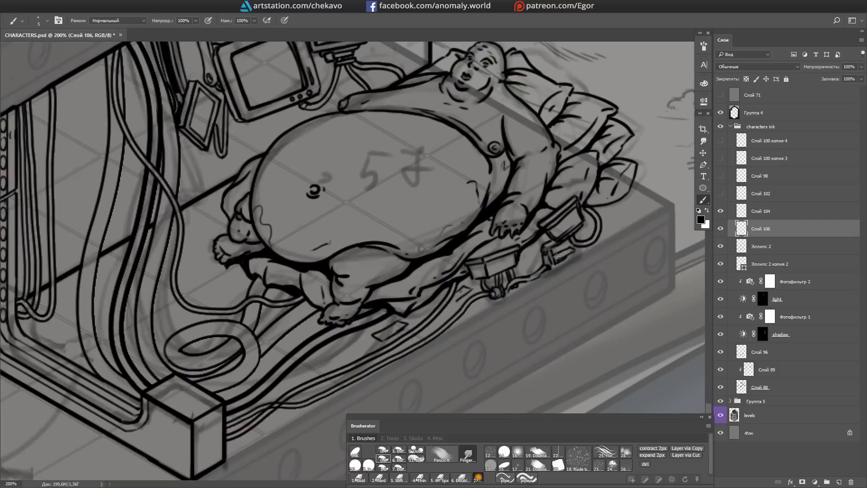
pyautogui.scroll(1, 609, 211)
pyautogui.hscroll(1, 609, 211)
pyautogui.scroll(-1, 566, 252)
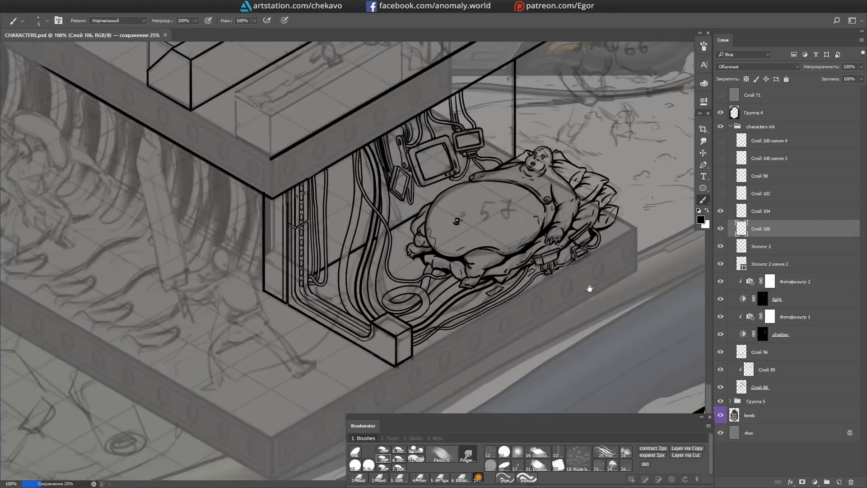
# Step: On Слой 96, lasso the booth and patient outline, fill it tan, and deselect
pyautogui.scroll(-1, 566, 252)
pyautogui.click(759, 352)
pyautogui.press('l')
pyautogui.scroll(-1, 619, 255)
pyautogui.click(619, 255)
pyautogui.click(377, 394)
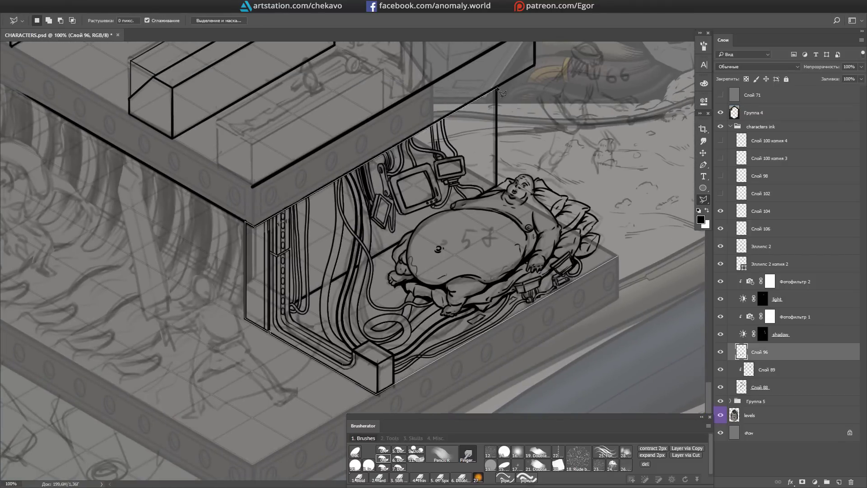
pyautogui.click(497, 185)
pyautogui.scroll(1, 496, 185)
pyautogui.moveTo(341, 248)
pyautogui.mouseDown()
pyautogui.moveTo(483, 285)
pyautogui.moveTo(429, 213)
pyautogui.mouseUp()
pyautogui.scroll(-3, 483, 284)
pyautogui.hscroll(2, 483, 284)
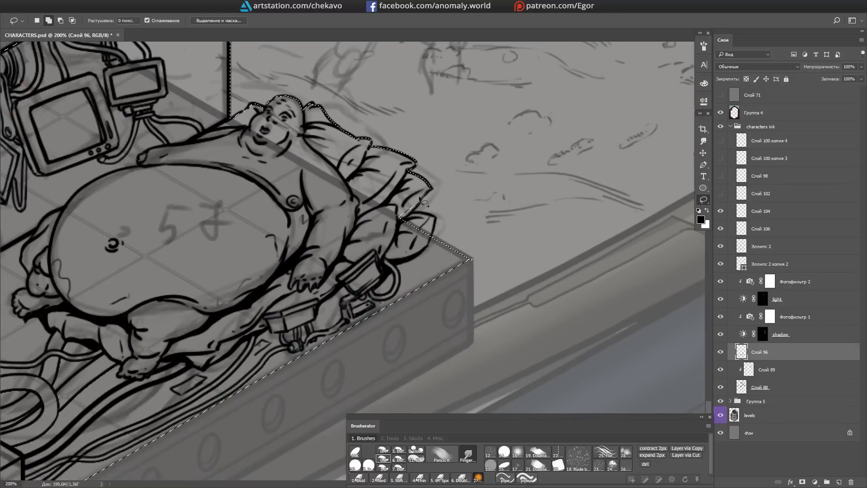
pyautogui.scroll(-2, 412, 207)
pyautogui.hotkey('shift', 'F5')
pyautogui.press('Return')
pyautogui.hotkey('ctrl', 'd')
# Step: On Слой 104, draw a straight vertical wall line from the booth's top edge to the cable
pyautogui.click(760, 228)
pyautogui.press('b')
pyautogui.scroll(2, 365, 120)
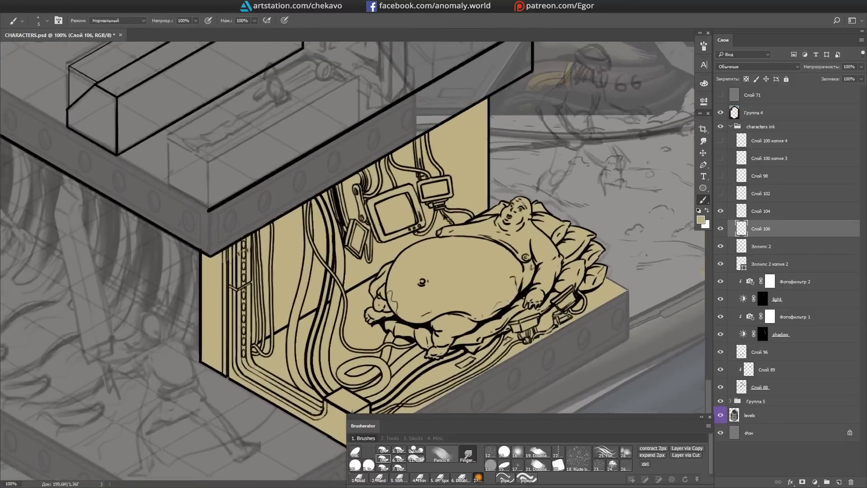
pyautogui.scroll(-2, 366, 119)
pyautogui.hotkey('alt', ']')
pyautogui.scroll(2, 457, 304)
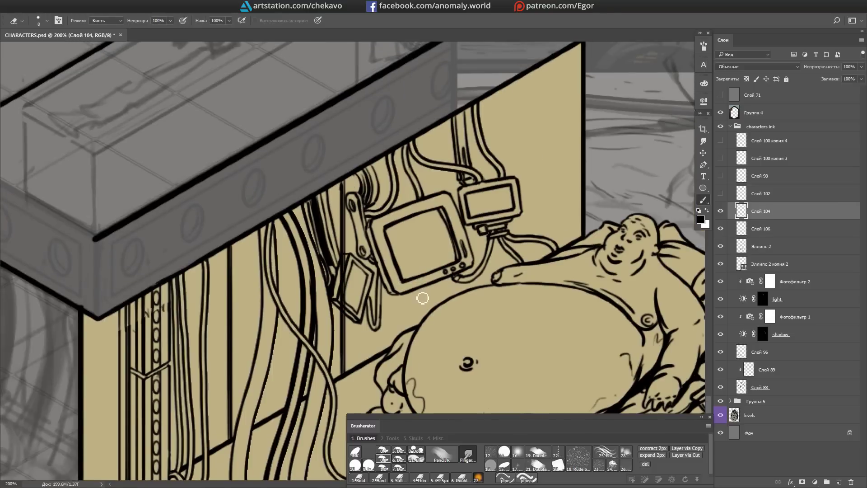
pyautogui.click(539, 68)
pyautogui.keyDown('shift'); pyautogui.click(537, 261); pyautogui.keyUp('shift')
pyautogui.press('e')
pyautogui.press('b')
pyautogui.scroll(-2, 375, 257)
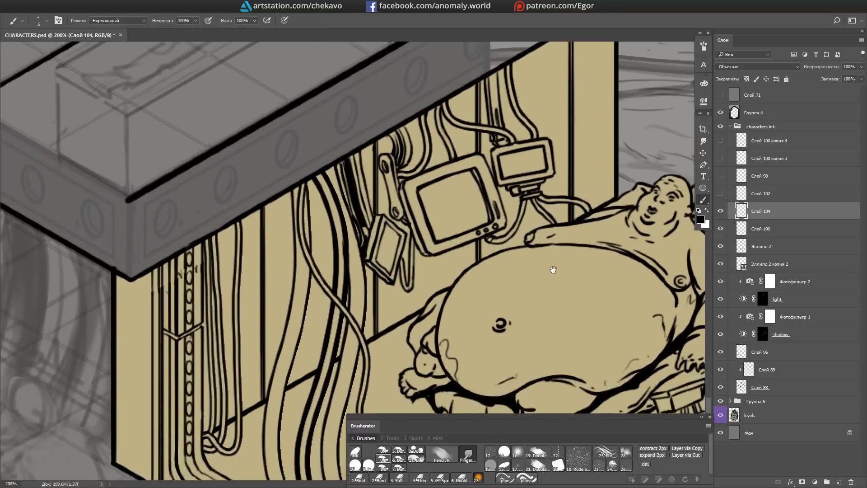
pyautogui.scroll(2, 517, 298)
pyautogui.scroll(-2, 527, 139)
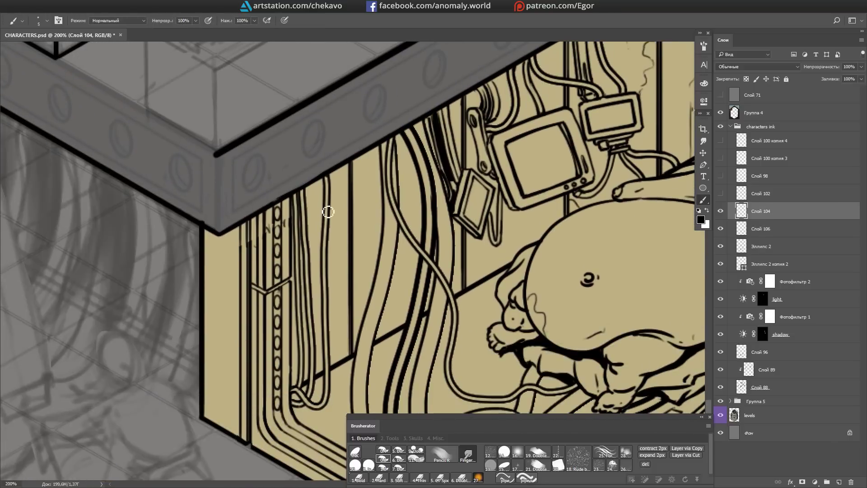
# Step: Merge the ink layer into the layer below and bring up the colour panel
pyautogui.hotkey('ctrl', 'e')
pyautogui.press('e')
pyautogui.scroll(2, 320, 267)
pyautogui.scroll(-6, 343, 261)
pyautogui.press('b')
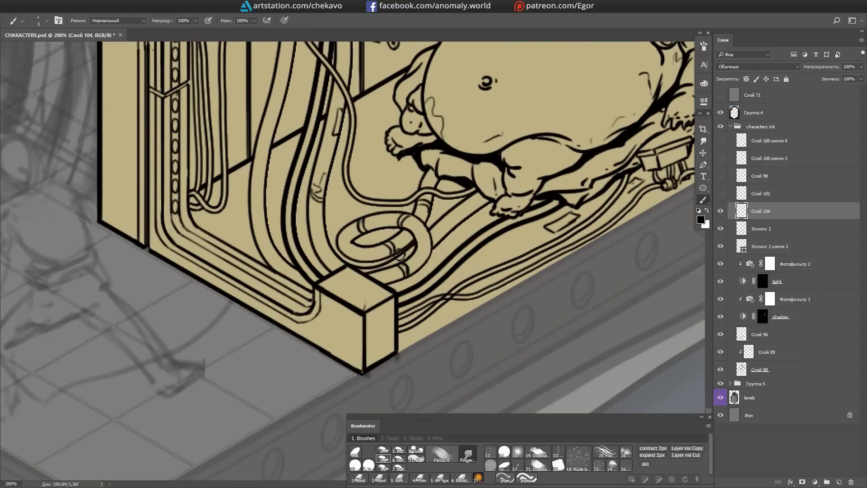
pyautogui.scroll(-2, 406, 267)
pyautogui.scroll(2, 411, 296)
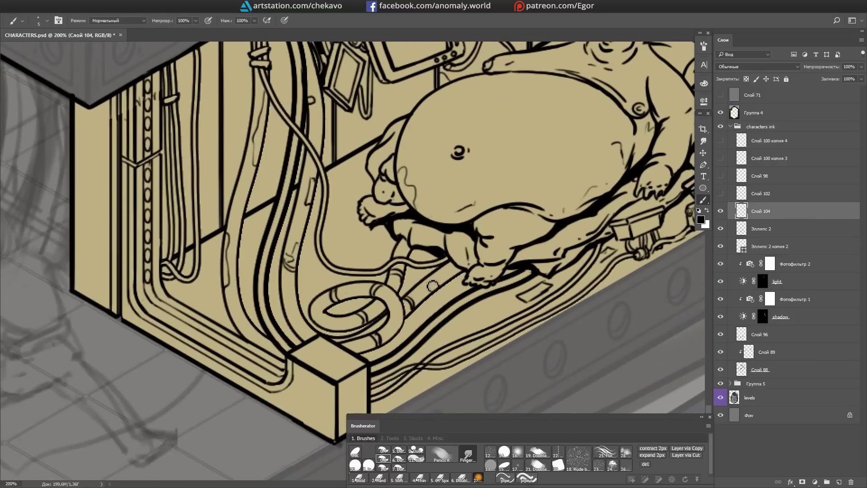
pyautogui.scroll(-1, 317, 334)
pyautogui.scroll(1, 581, 244)
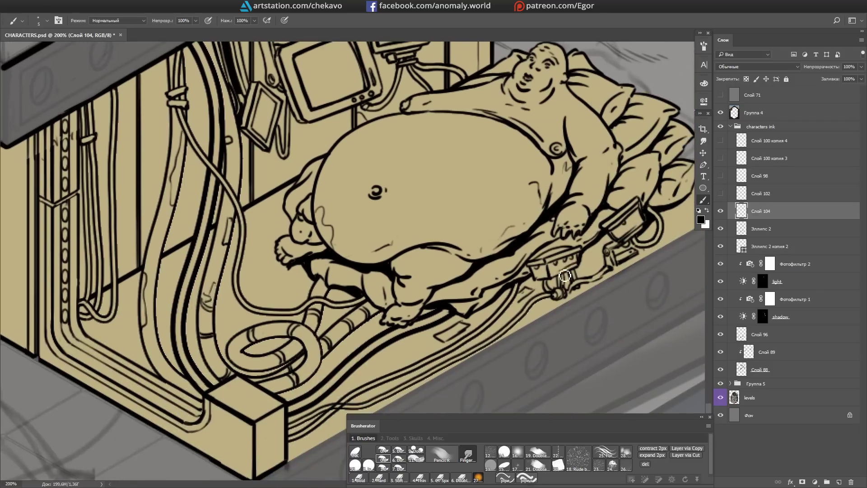
pyautogui.scroll(-3, 583, 253)
pyautogui.scroll(3, 451, 252)
pyautogui.scroll(-3, 361, 271)
pyautogui.scroll(2, 315, 269)
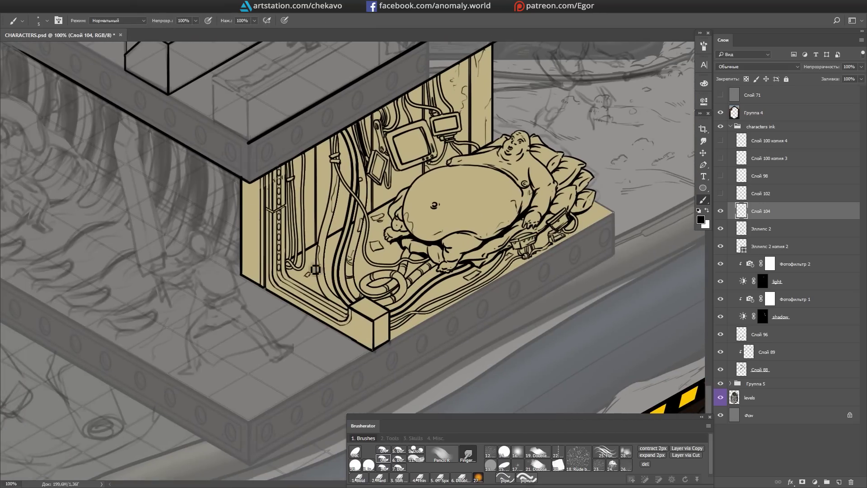
pyautogui.scroll(-3, 492, 124)
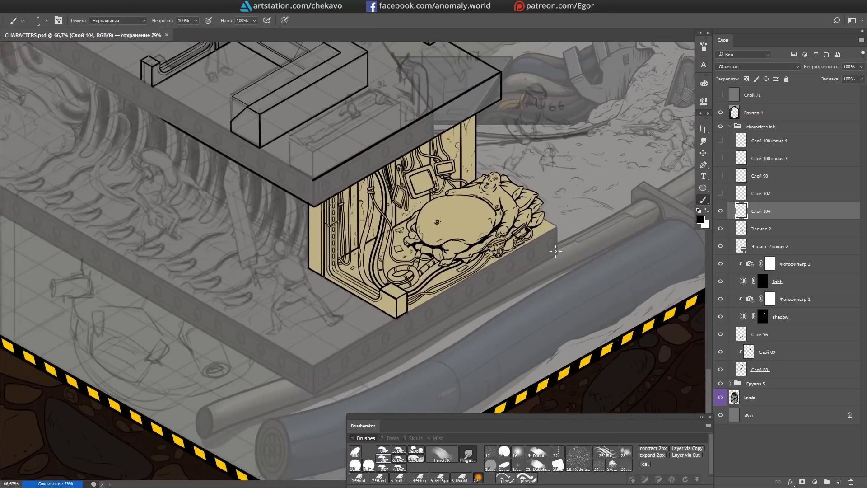
pyautogui.scroll(3, 370, 224)
pyautogui.press('F6')
# Step: Ink the alien's leg, neck, C-shaped mouth, oval head and lower arm
pyautogui.moveTo(376, 215)
pyautogui.mouseDown()
pyautogui.moveTo(340, 264)
pyautogui.moveTo(350, 323)
pyautogui.moveTo(351, 263)
pyautogui.mouseUp()
pyautogui.moveTo(357, 324); pyautogui.dragTo(377, 316)
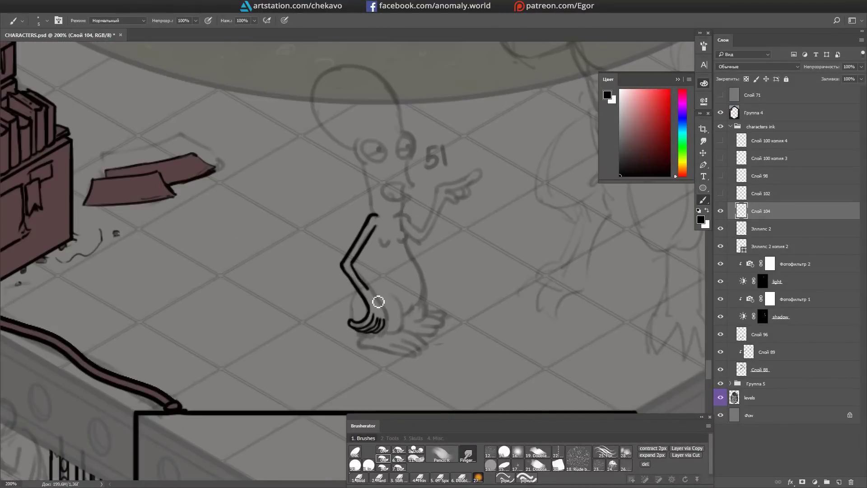
pyautogui.moveTo(361, 163); pyautogui.dragTo(376, 216)
pyautogui.moveTo(405, 186); pyautogui.dragTo(396, 218)
pyautogui.moveTo(362, 148); pyautogui.dragTo(342, 250)
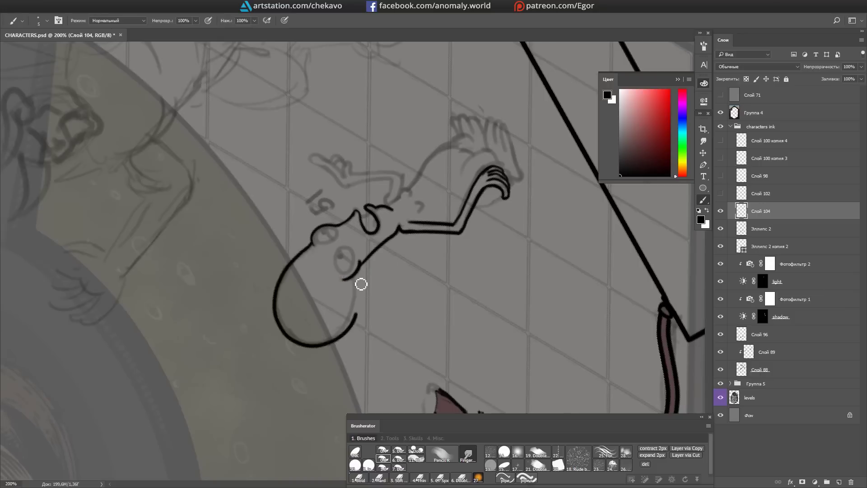
pyautogui.moveTo(317, 246); pyautogui.dragTo(278, 345)
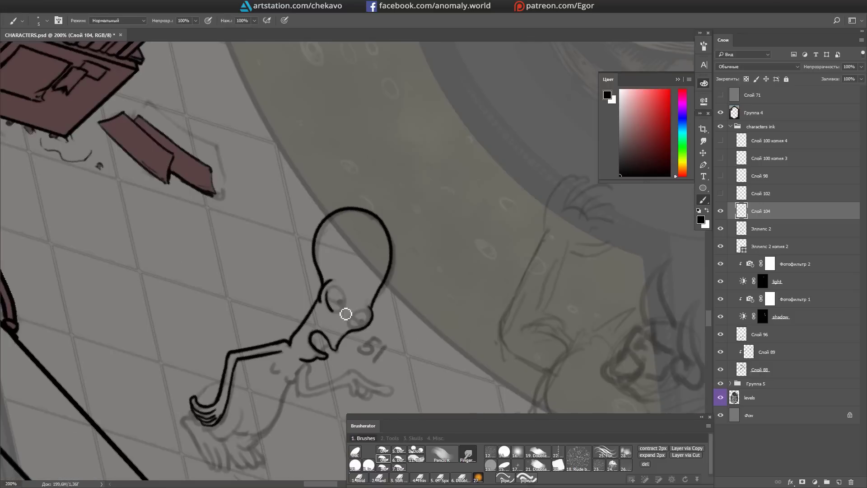
pyautogui.moveTo(334, 306); pyautogui.dragTo(397, 294)
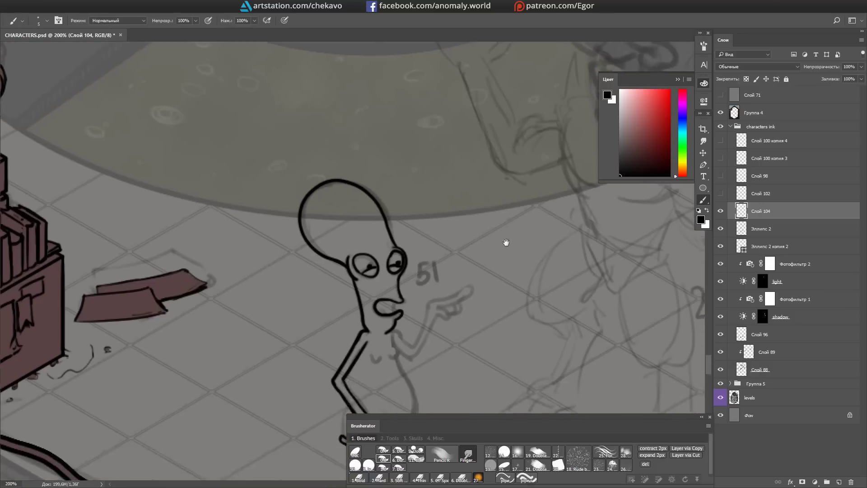
pyautogui.moveTo(507, 244); pyautogui.dragTo(523, 85)
pyautogui.moveTo(355, 260); pyautogui.dragTo(415, 323)
# Step: Ink the alien's pointing arm and hand, fingertip, feet and toes
pyautogui.press('b')
pyautogui.moveTo(416, 212); pyautogui.dragTo(474, 165)
pyautogui.moveTo(404, 289)
pyautogui.mouseDown()
pyautogui.moveTo(392, 323)
pyautogui.moveTo(433, 189)
pyautogui.mouseUp()
pyautogui.moveTo(436, 185); pyautogui.dragTo(429, 217)
pyautogui.moveTo(416, 188); pyautogui.dragTo(489, 195)
# Step: On Слой 96, fill the alien's body grey and its eyes white, then save
pyautogui.keyDown('alt'); pyautogui.click(489, 195); pyautogui.keyUp('alt')
pyautogui.click(759, 334)
pyautogui.press('m')
pyautogui.press('b')
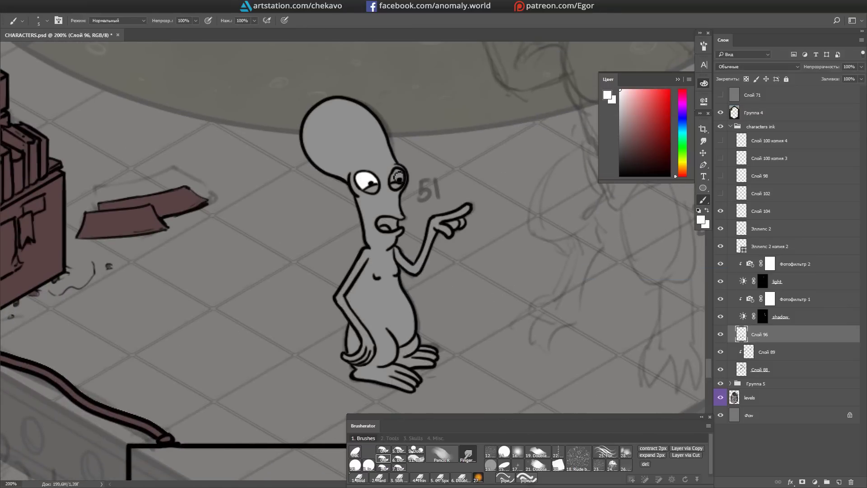
pyautogui.hotkey('ctrl', 's')
# Step: Paint the sapling's pot brown with a darker brown rim and dark soil
pyautogui.press('h')
pyautogui.moveTo(391, 251); pyautogui.dragTo(412, 146)
pyautogui.keyDown('alt'); pyautogui.click(363, 224); pyautogui.keyUp('alt')
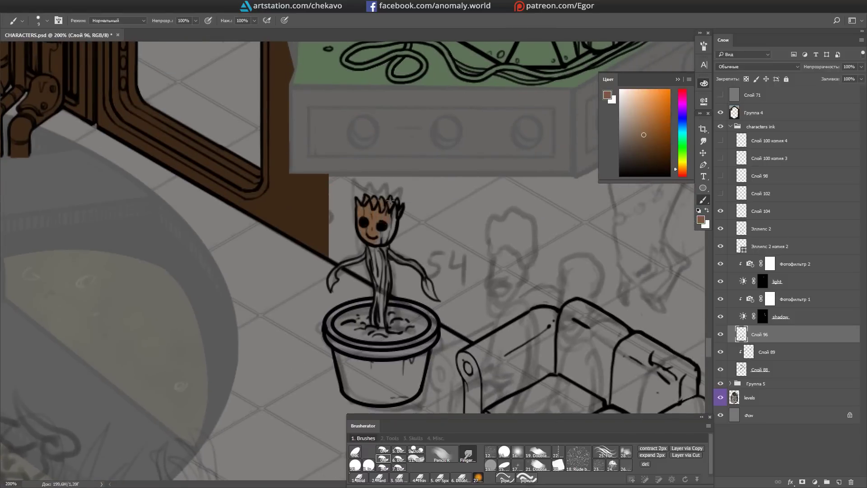
pyautogui.keyDown('alt'); pyautogui.click(395, 258); pyautogui.keyUp('alt')
pyautogui.moveTo(363, 310); pyautogui.dragTo(409, 316)
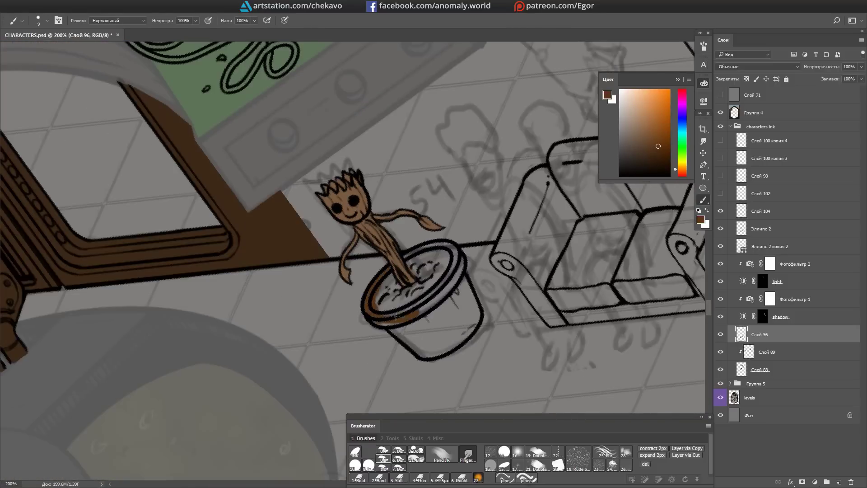
pyautogui.press('Escape')
pyautogui.moveTo(373, 288); pyautogui.dragTo(387, 319)
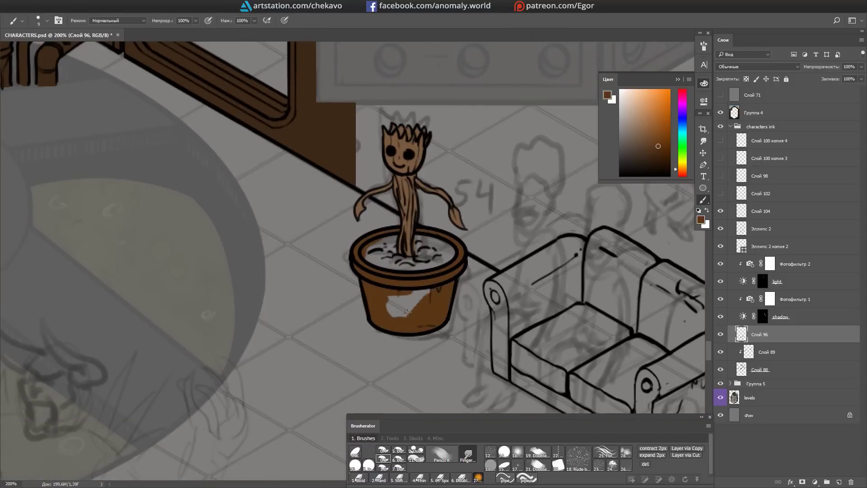
pyautogui.moveTo(392, 248); pyautogui.dragTo(420, 257)
pyautogui.press('Escape')
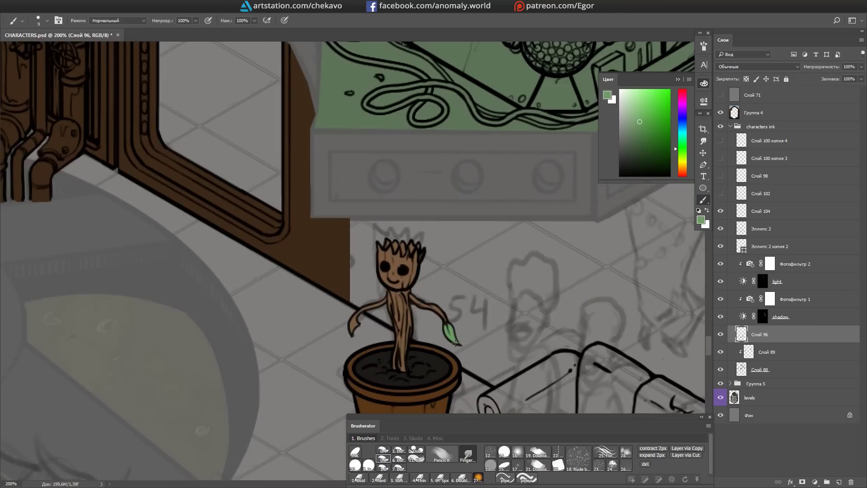
pyautogui.scroll(-6, 455, 342)
pyautogui.scroll(5, 515, 311)
# Step: Lasso the brick arch, fill it dark grey, and deselect
pyautogui.press('l')
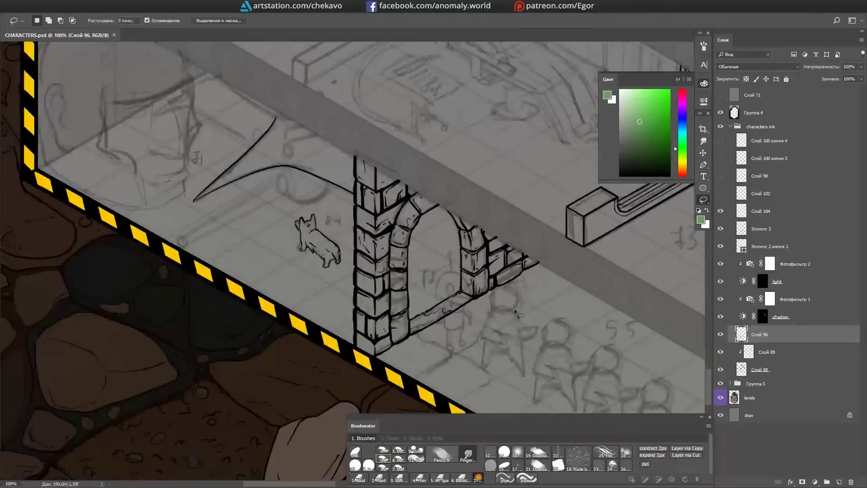
pyautogui.scroll(2, 438, 207)
pyautogui.click(424, 215)
pyautogui.click(414, 229)
pyautogui.scroll(-1, 411, 253)
pyautogui.click(411, 246)
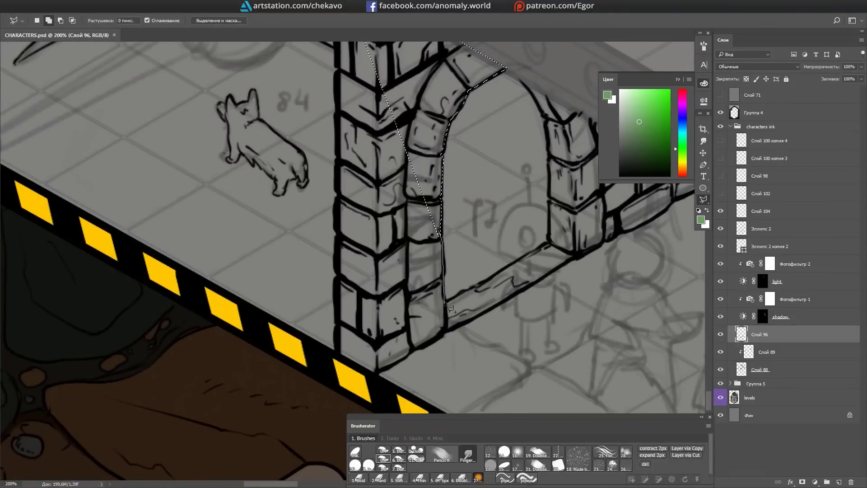
pyautogui.moveTo(348, 234); pyautogui.dragTo(443, 220)
pyautogui.press('Escape')
pyautogui.scroll(-3, 443, 221)
pyautogui.press('d')
pyautogui.hotkey('alt', 'BackSpace')
pyautogui.hotkey('ctrl', 'd')
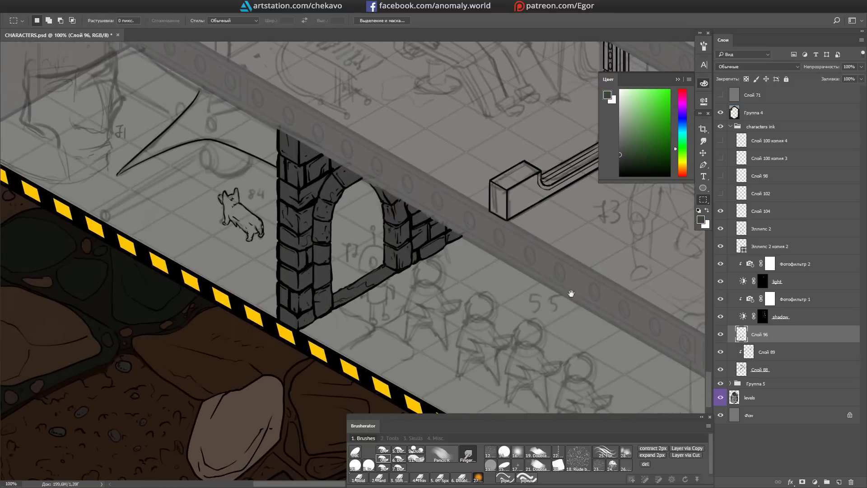
# Step: Select the small dog, fill it orange-tan, and deselect
pyautogui.scroll(3, 334, 233)
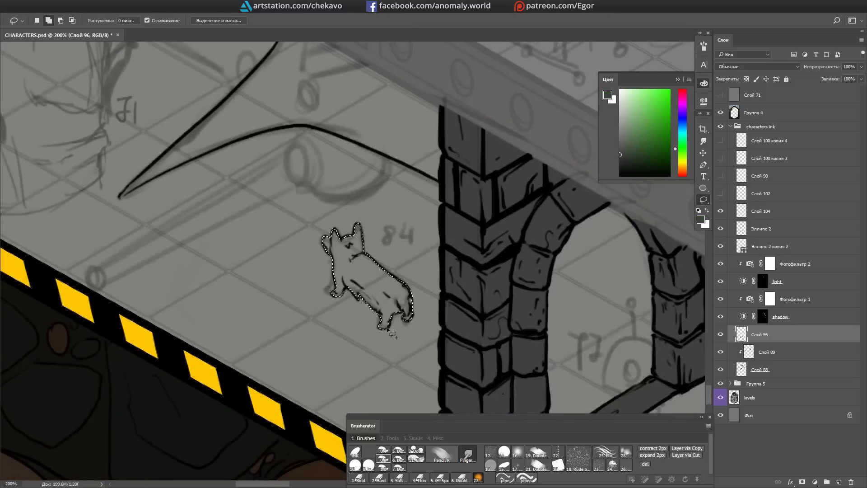
pyautogui.click(681, 166)
pyautogui.click(619, 134)
pyautogui.hotkey('alt', 'BackSpace')
pyautogui.hotkey('ctrl', 'd')
pyautogui.press('b')
pyautogui.scroll(-4, 352, 226)
pyautogui.scroll(6, 352, 226)
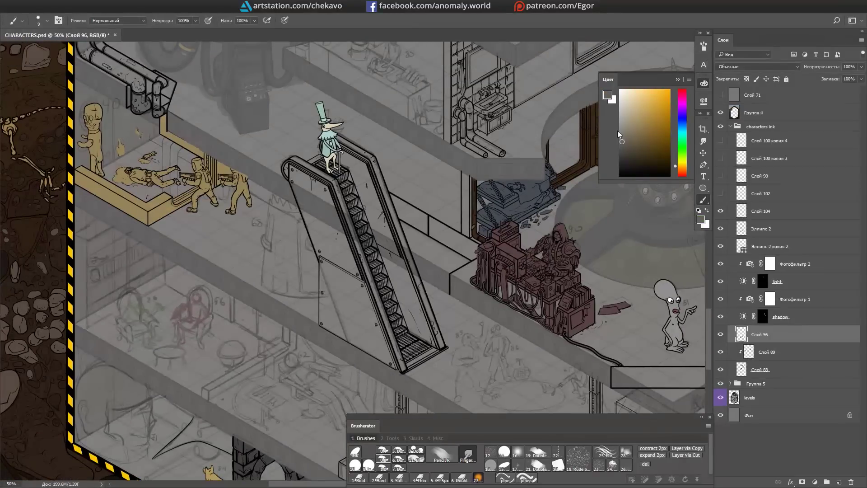
pyautogui.scroll(2, 289, 374)
# Step: Switch between layers Слой 88 and Слой 96 and zoom out over the whole lair
pyautogui.press('l')
pyautogui.keyDown('ctrl'); pyautogui.click(513, 363); pyautogui.keyUp('ctrl')
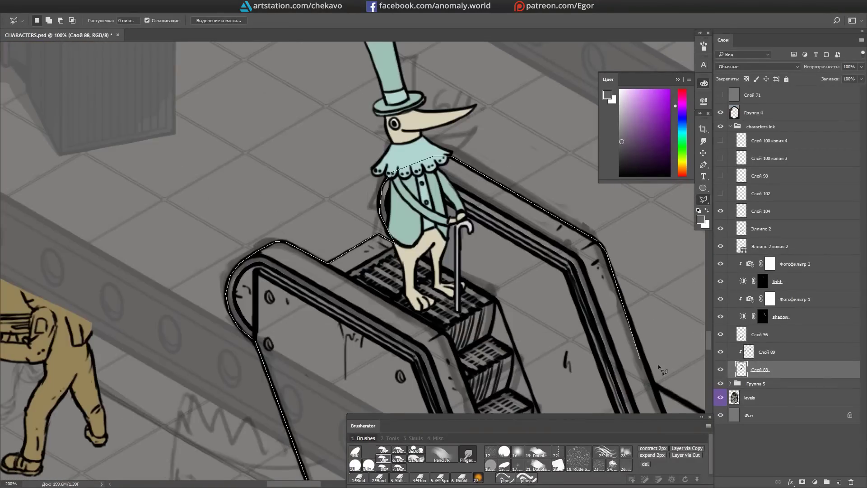
pyautogui.moveTo(663, 370); pyautogui.dragTo(243, 461)
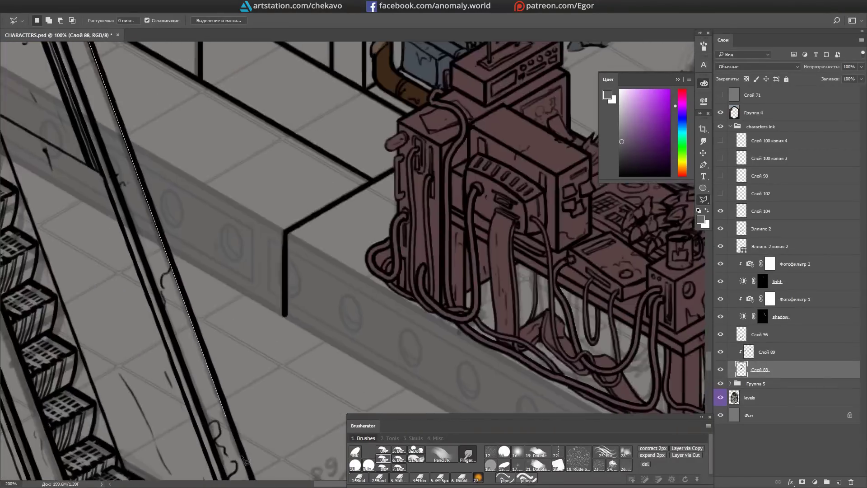
pyautogui.press('b')
pyautogui.scroll(2, 457, 319)
pyautogui.scroll(-3, 384, 280)
pyautogui.scroll(4, 324, 244)
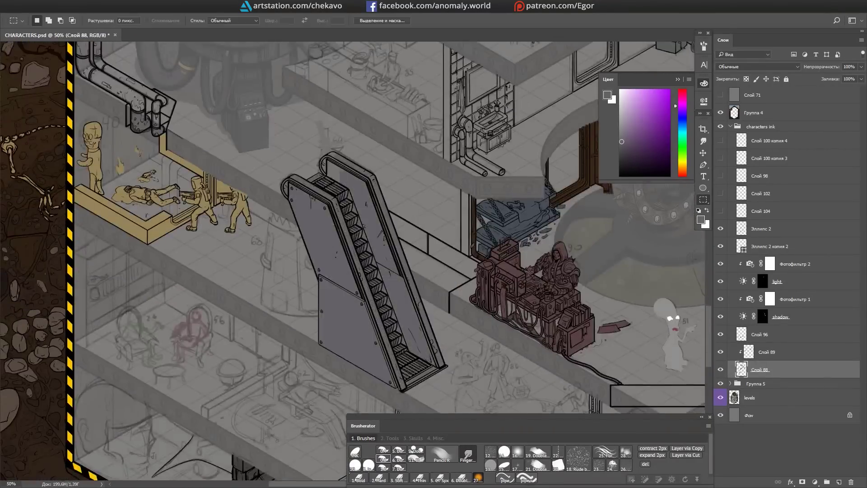
pyautogui.click(760, 334)
pyautogui.press('e')
pyautogui.hotkey('ctrl', '-')
pyautogui.hotkey('ctrl', '-')
pyautogui.hotkey('ctrl', '-')
pyautogui.hotkey('ctrl', '-')
pyautogui.hotkey('ctrl', '-')
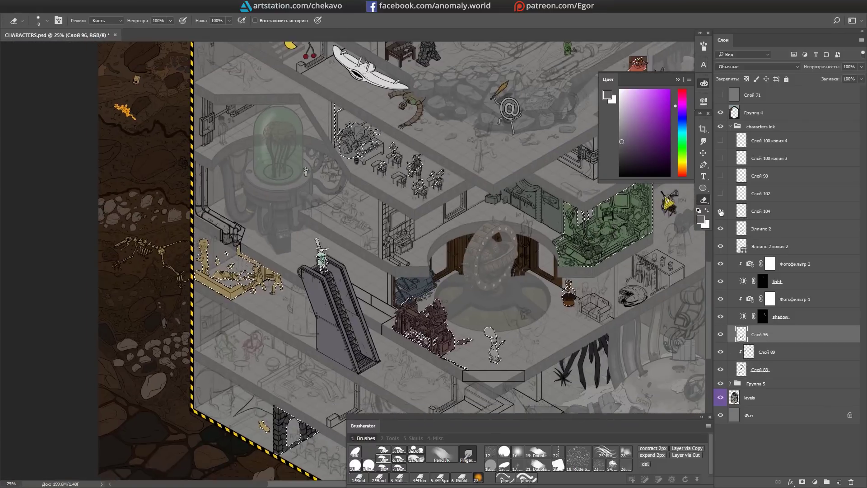
# Step: Pan around the scene to frame the lower floor with the stools
pyautogui.moveTo(500, 325); pyautogui.dragTo(481, 277)
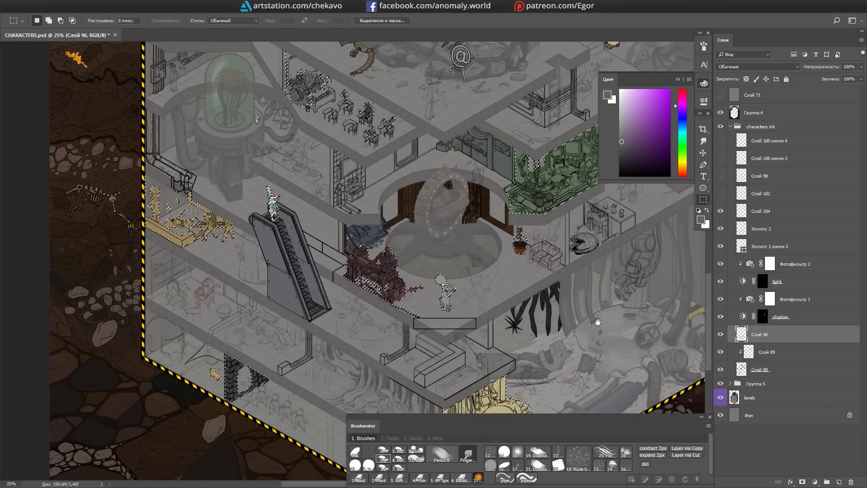
pyautogui.scroll(4, 259, 243)
pyautogui.hotkey('alt', '[')
pyautogui.hotkey('alt', '[')
pyautogui.press('b')
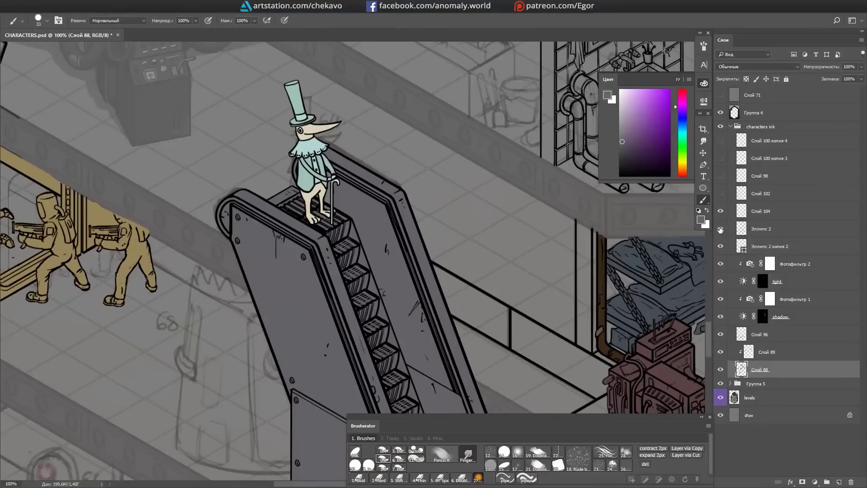
pyautogui.scroll(-4, 571, 287)
pyautogui.moveTo(519, 158); pyautogui.dragTo(393, 370)
pyautogui.moveTo(587, 136); pyautogui.dragTo(548, 414)
pyautogui.moveTo(548, 258); pyautogui.dragTo(670, 183)
pyautogui.moveTo(578, 406); pyautogui.dragTo(615, 279)
pyautogui.moveTo(622, 250); pyautogui.dragTo(601, 238)
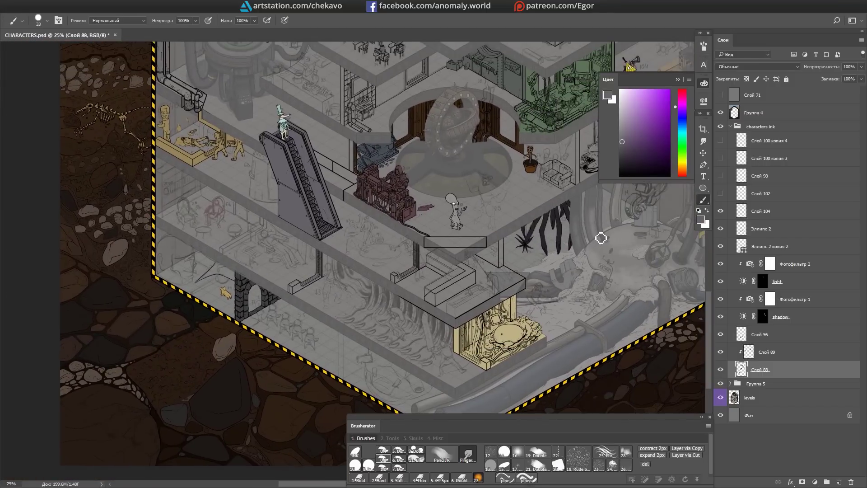
pyautogui.scroll(6, 154, 199)
# Step: Draw an ellipse outline over the left stool's seat and copy it onto the right stool
pyautogui.press('u')
pyautogui.moveTo(388, 253); pyautogui.dragTo(501, 307)
pyautogui.scroll(-3, 452, 280)
pyautogui.hotkey('ctrl', 'j')
pyautogui.moveTo(446, 277); pyautogui.dragTo(581, 281)
pyautogui.scroll(3, 519, 271)
# Step: Stretch the duplicated ellipse onto the right stool top and compare it against the sphere circle
pyautogui.hotkey('ctrl', 't')
pyautogui.moveTo(503, 245)
pyautogui.mouseDown()
pyautogui.moveTo(575, 302)
pyautogui.moveTo(583, 267)
pyautogui.moveTo(695, 269)
pyautogui.mouseUp()
pyautogui.press('Return')
pyautogui.press('u')
pyautogui.click(720, 228)
pyautogui.moveTo(586, 234); pyautogui.dragTo(495, 260)
pyautogui.click(720, 229)
# Step: Erase the ring arcs hidden behind the sphere on both ring layers
pyautogui.press('e')
pyautogui.moveTo(652, 238); pyautogui.dragTo(625, 255)
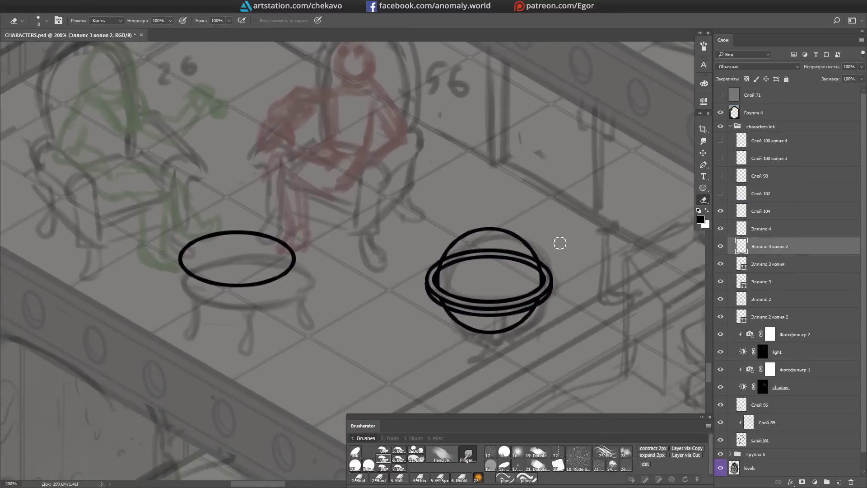
pyautogui.keyDown('ctrl'); pyautogui.click(457, 253); pyautogui.keyUp('ctrl')
pyautogui.moveTo(456, 253); pyautogui.dragTo(466, 262)
pyautogui.click(720, 282)
pyautogui.click(720, 281)
# Step: Merge the ellipse layers down into the Слой 104 ink layer
pyautogui.hotkey('ctrl', 'e')
pyautogui.hotkey('ctrl', '-')
pyautogui.hotkey('ctrl', '-')
pyautogui.hotkey('ctrl', '-')
pyautogui.hotkey('ctrl', '-')
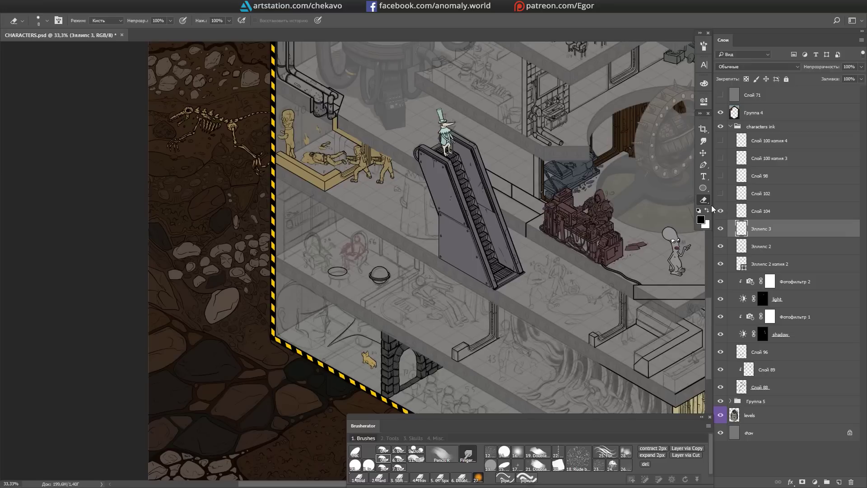
pyautogui.hotkey('ctrl', 'e')
pyautogui.press('b')
pyautogui.hotkey('ctrl', '+')
pyautogui.hotkey('ctrl', '+')
pyautogui.hotkey('ctrl', '+')
pyautogui.hotkey('ctrl', '+')
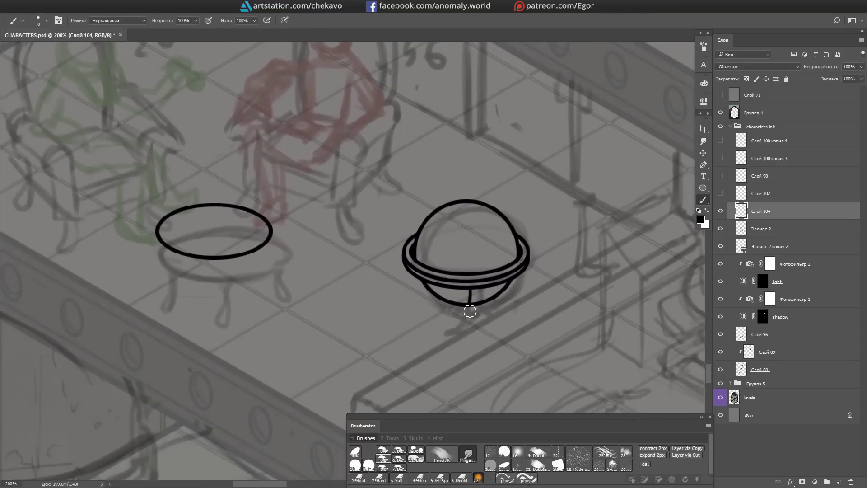
# Step: Brush a strap under the ringed sphere
pyautogui.moveTo(462, 307); pyautogui.dragTo(440, 325)
pyautogui.press('e')
pyautogui.moveTo(496, 321); pyautogui.dragTo(432, 306)
pyautogui.press('e')
# Step: Draw the tray's parallelogram outline with inner border, two stand legs and diagonal base
pyautogui.moveTo(495, 377)
pyautogui.mouseDown()
pyautogui.moveTo(578, 251)
pyautogui.moveTo(414, 92)
pyautogui.mouseUp()
pyautogui.moveTo(415, 152)
pyautogui.mouseDown()
pyautogui.moveTo(577, 223)
pyautogui.moveTo(429, 258)
pyautogui.moveTo(439, 350)
pyautogui.mouseUp()
pyautogui.moveTo(385, 264)
pyautogui.mouseDown()
pyautogui.moveTo(388, 349)
pyautogui.moveTo(407, 287)
pyautogui.moveTo(397, 323)
pyautogui.mouseUp()
pyautogui.moveTo(397, 322); pyautogui.dragTo(436, 249)
# Step: Lasso-select the stand's base and leg and copy them to their own layer
pyautogui.moveTo(381, 232); pyautogui.dragTo(376, 313)
pyautogui.press('l')
pyautogui.moveTo(409, 313); pyautogui.dragTo(375, 297)
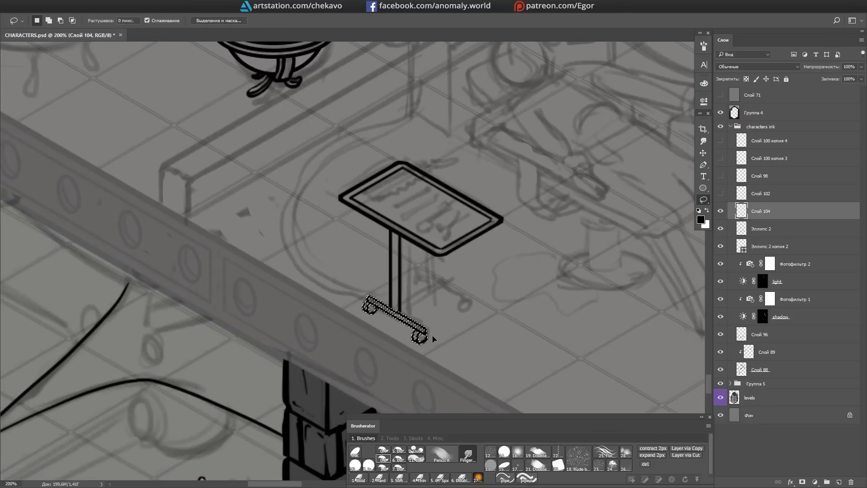
pyautogui.press('l')
pyautogui.moveTo(389, 238); pyautogui.dragTo(379, 236)
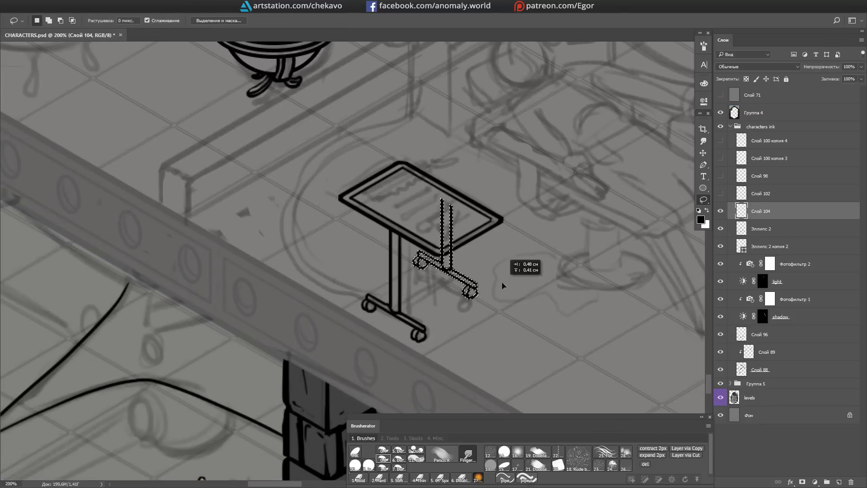
pyautogui.hotkey('ctrl', 'j')
# Step: Discard the copied base layer and review the tray stand from another angle
pyautogui.press('b')
pyautogui.moveTo(457, 242)
pyautogui.mouseDown()
pyautogui.moveTo(522, 296)
pyautogui.moveTo(418, 242)
pyautogui.moveTo(567, 247)
pyautogui.mouseUp()
pyautogui.press('Delete')
pyautogui.moveTo(597, 305)
pyautogui.mouseDown()
pyautogui.moveTo(429, 209)
pyautogui.moveTo(429, 271)
pyautogui.moveTo(418, 233)
pyautogui.mouseUp()
pyautogui.press('b')
# Step: Create new empty layer Слой 105, then reselect Слой 104 and check the tray
pyautogui.hotkey('ctrl', 'shift', 'n')
pyautogui.press('Return')
pyautogui.moveTo(442, 169)
pyautogui.mouseDown()
pyautogui.moveTo(450, 241)
pyautogui.moveTo(456, 235)
pyautogui.moveTo(492, 281)
pyautogui.moveTo(391, 322)
pyautogui.moveTo(406, 283)
pyautogui.moveTo(551, 299)
pyautogui.moveTo(356, 356)
pyautogui.moveTo(422, 294)
pyautogui.moveTo(349, 397)
pyautogui.moveTo(329, 204)
pyautogui.moveTo(379, 325)
pyautogui.moveTo(392, 209)
pyautogui.mouseUp()
pyautogui.press('e')
pyautogui.hotkey('alt', '[')
pyautogui.hotkey('ctrl', '-')
pyautogui.hotkey('ctrl', '+')
# Step: Lasso-select a parallelogram floor area on Слой 105
pyautogui.hotkey('alt', ']')
pyautogui.press('l')
pyautogui.moveTo(410, 149)
pyautogui.mouseDown()
pyautogui.moveTo(463, 253)
pyautogui.moveTo(290, 244)
pyautogui.mouseUp()
pyautogui.press('b')
# Step: Delete the stray pipe lines on Слой 104 with a rectangular selection, then return to Слой 105
pyautogui.moveTo(432, 197); pyautogui.dragTo(372, 175)
pyautogui.press('e')
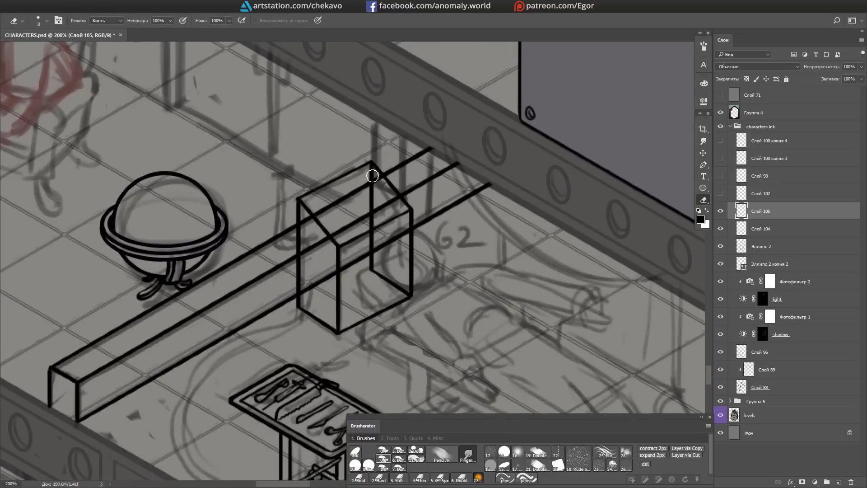
pyautogui.hotkey('alt', '[')
pyautogui.press('m')
pyautogui.moveTo(300, 203)
pyautogui.mouseDown()
pyautogui.moveTo(411, 314)
pyautogui.moveTo(405, 342)
pyautogui.mouseUp()
pyautogui.click(648, 470)
pyautogui.hotkey('alt', ']')
pyautogui.press('b')
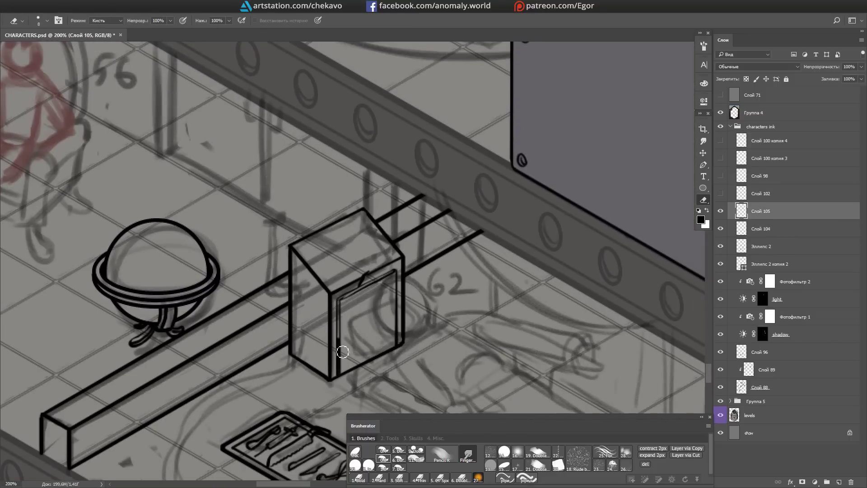
# Step: Draw a long curved cable, a straight vertical leg and an arched foot
pyautogui.moveTo(347, 378)
pyautogui.mouseDown()
pyautogui.moveTo(454, 329)
pyautogui.moveTo(406, 293)
pyautogui.moveTo(554, 368)
pyautogui.moveTo(524, 196)
pyautogui.mouseUp()
pyautogui.moveTo(524, 197)
pyautogui.mouseDown()
pyautogui.moveTo(311, 362)
pyautogui.moveTo(414, 143)
pyautogui.mouseUp()
pyautogui.moveTo(431, 86)
pyautogui.mouseDown()
pyautogui.moveTo(390, 218)
pyautogui.moveTo(387, 150)
pyautogui.moveTo(549, 286)
pyautogui.moveTo(433, 356)
pyautogui.mouseUp()
pyautogui.moveTo(433, 355); pyautogui.dragTo(438, 190)
pyautogui.moveTo(421, 372); pyautogui.dragTo(453, 370)
# Step: Add curtain lines with a scalloped edge between the legs
pyautogui.scroll(2, 388, 302)
pyautogui.moveTo(355, 293)
pyautogui.mouseDown()
pyautogui.moveTo(408, 270)
pyautogui.moveTo(378, 188)
pyautogui.moveTo(495, 293)
pyautogui.moveTo(553, 252)
pyautogui.moveTo(424, 165)
pyautogui.mouseUp()
pyautogui.moveTo(332, 253); pyautogui.dragTo(368, 302)
pyautogui.moveTo(339, 198); pyautogui.dragTo(336, 266)
pyautogui.moveTo(347, 212)
pyautogui.mouseDown()
pyautogui.moveTo(356, 239)
pyautogui.moveTo(382, 251)
pyautogui.mouseUp()
pyautogui.moveTo(505, 252)
pyautogui.mouseDown()
pyautogui.moveTo(451, 271)
pyautogui.moveTo(381, 329)
pyautogui.mouseUp()
# Step: Redraw thick double-lined cables across the floor toward the instrument tray
pyautogui.hotkey('ctrl', '-')
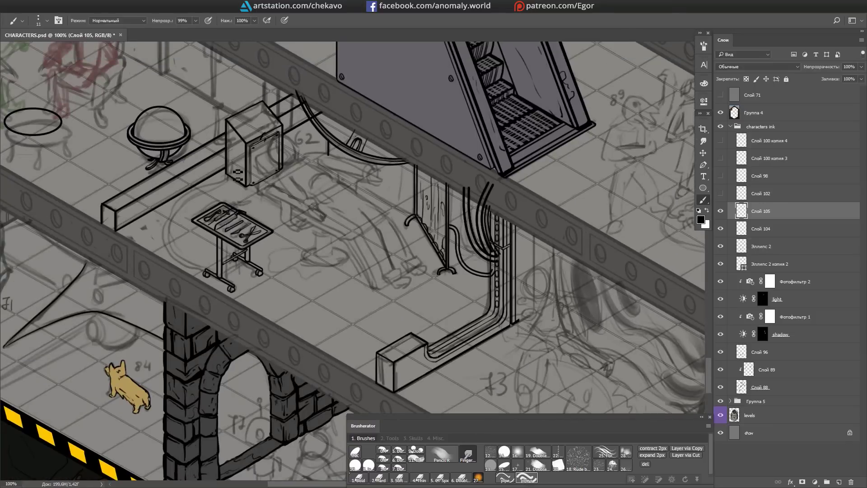
pyautogui.moveTo(216, 154); pyautogui.dragTo(238, 184)
pyautogui.hotkey('ctrl', 'z')
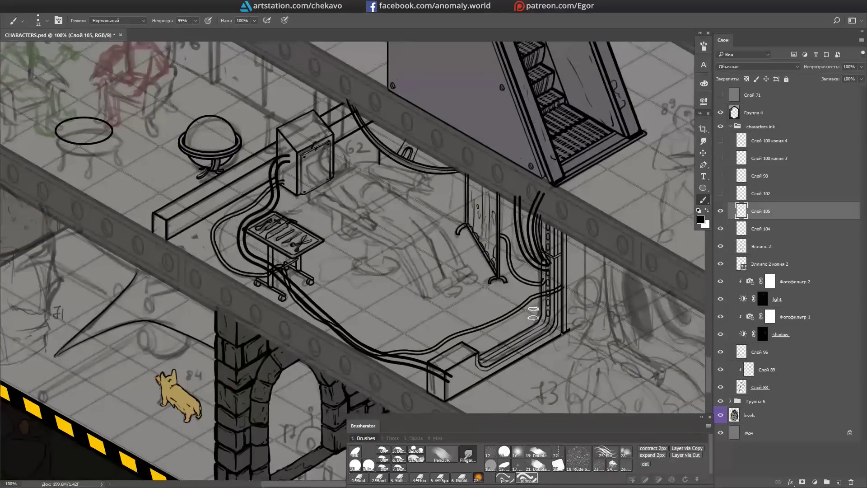
pyautogui.moveTo(287, 156); pyautogui.dragTo(271, 266)
pyautogui.press('e')
pyautogui.moveTo(206, 248)
pyautogui.mouseDown()
pyautogui.moveTo(369, 278)
pyautogui.moveTo(410, 380)
pyautogui.mouseUp()
pyautogui.press('b')
# Step: Rotate and pan the view to bring the cables, tray, beam and pipes into view
pyautogui.press('e')
pyautogui.moveTo(573, 375)
pyautogui.mouseDown()
pyautogui.moveTo(384, 131)
pyautogui.moveTo(311, 109)
pyautogui.mouseUp()
pyautogui.moveTo(418, 322); pyautogui.dragTo(296, 287)
pyautogui.press('b')
pyautogui.press('e')
pyautogui.moveTo(295, 322)
pyautogui.mouseDown()
pyautogui.moveTo(493, 164)
pyautogui.moveTo(506, 287)
pyautogui.moveTo(317, 373)
pyautogui.mouseUp()
# Step: Ink a hook and a diagonal line on top of the junction box
pyautogui.press('b')
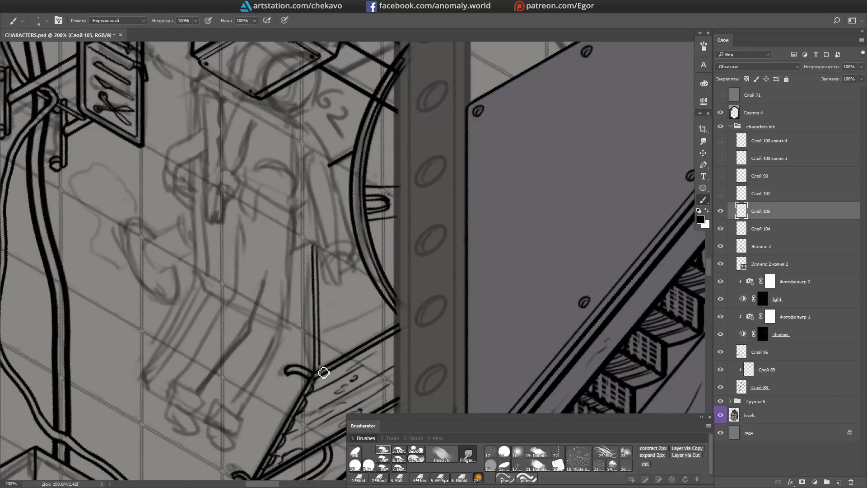
pyautogui.moveTo(330, 270); pyautogui.dragTo(309, 263)
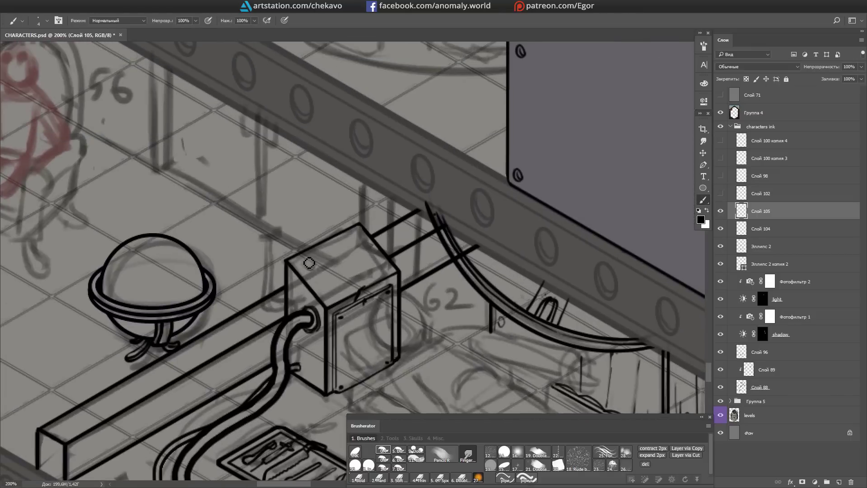
pyautogui.moveTo(364, 260); pyautogui.dragTo(371, 253)
pyautogui.moveTo(352, 267)
pyautogui.mouseDown()
pyautogui.moveTo(339, 243)
pyautogui.moveTo(342, 260)
pyautogui.mouseUp()
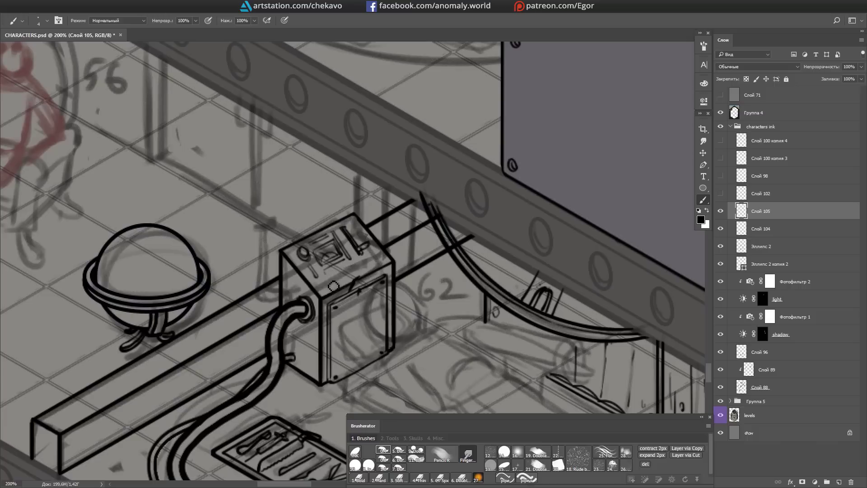
pyautogui.moveTo(435, 216); pyautogui.dragTo(443, 220)
pyautogui.moveTo(316, 333); pyautogui.dragTo(325, 304)
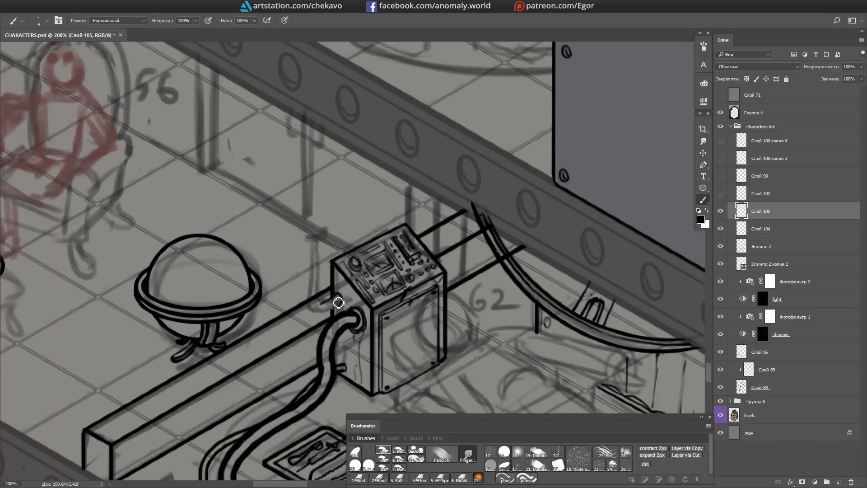
pyautogui.moveTo(323, 242); pyautogui.dragTo(382, 235)
pyautogui.moveTo(378, 321); pyautogui.dragTo(316, 314)
pyautogui.press('b')
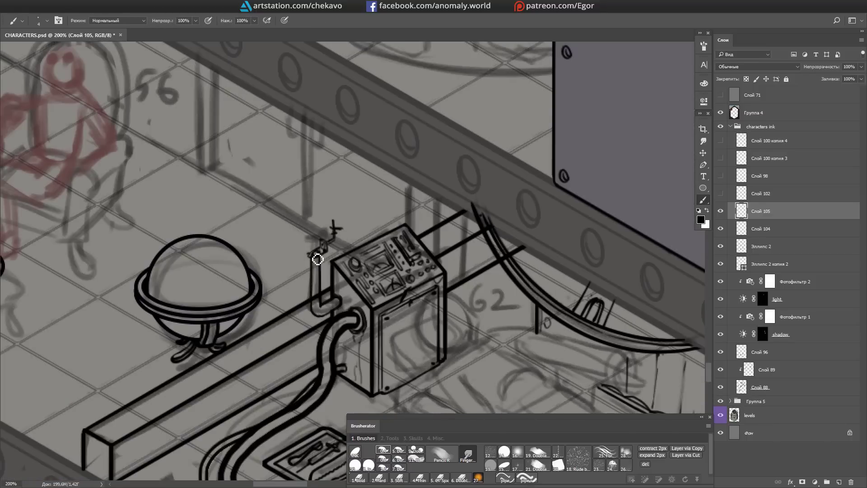
pyautogui.scroll(-3, 458, 226)
pyautogui.moveTo(459, 226); pyautogui.dragTo(548, 344)
# Step: On a new layer above Слой 104, ink vertical strokes on the machinery
pyautogui.press('e')
pyautogui.hotkey('ctrl', 'e')
pyautogui.hotkey('ctrl', 'shift', 'n')
pyautogui.press('b')
pyautogui.scroll(2, 564, 185)
pyautogui.moveTo(534, 298); pyautogui.dragTo(543, 266)
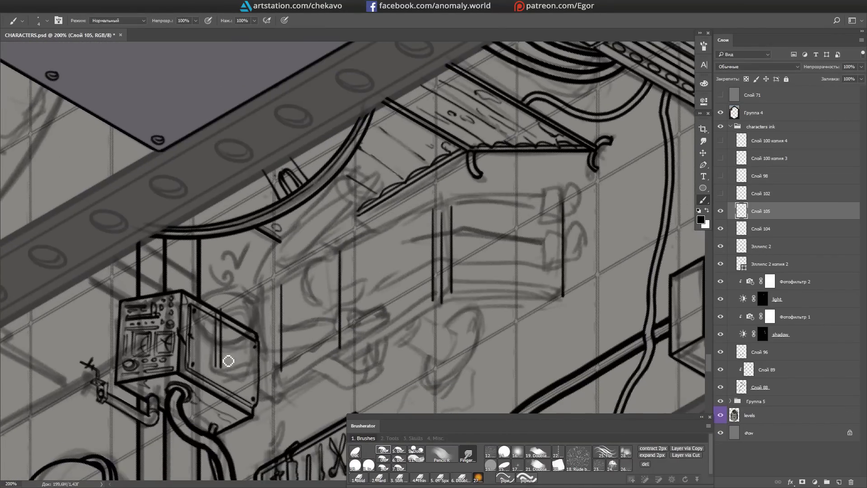
pyautogui.moveTo(220, 319); pyautogui.dragTo(220, 369)
pyautogui.moveTo(300, 145); pyautogui.dragTo(294, 261)
pyautogui.moveTo(358, 242); pyautogui.dragTo(375, 226)
pyautogui.moveTo(353, 267); pyautogui.dragTo(353, 378)
pyautogui.moveTo(432, 265)
pyautogui.mouseDown()
pyautogui.moveTo(431, 333)
pyautogui.moveTo(384, 217)
pyautogui.moveTo(372, 325)
pyautogui.mouseUp()
# Step: Erase along the slab's lower edge, then ink a corner curve and a pipe-joint stroke
pyautogui.press('e')
pyautogui.moveTo(238, 401)
pyautogui.mouseDown()
pyautogui.moveTo(333, 226)
pyautogui.moveTo(316, 271)
pyautogui.mouseUp()
pyautogui.moveTo(406, 334); pyautogui.dragTo(259, 246)
pyautogui.press('b')
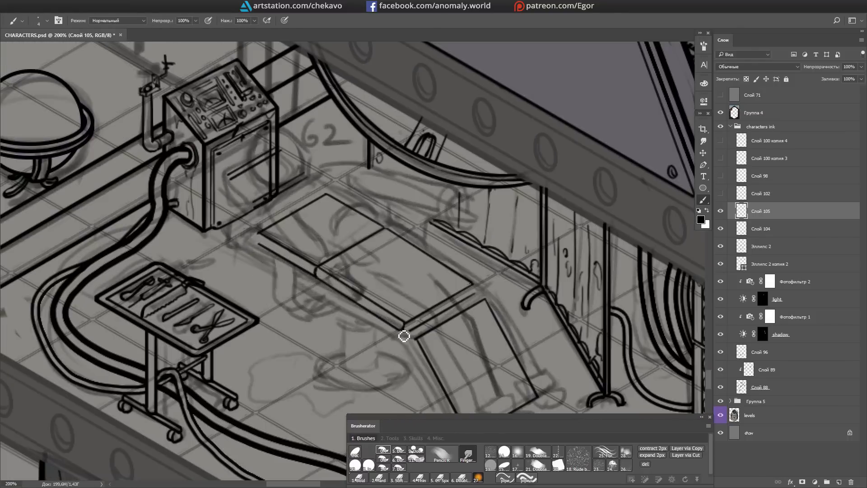
pyautogui.moveTo(433, 340)
pyautogui.mouseDown()
pyautogui.moveTo(348, 310)
pyautogui.moveTo(349, 216)
pyautogui.moveTo(373, 316)
pyautogui.moveTo(334, 207)
pyautogui.moveTo(332, 244)
pyautogui.mouseUp()
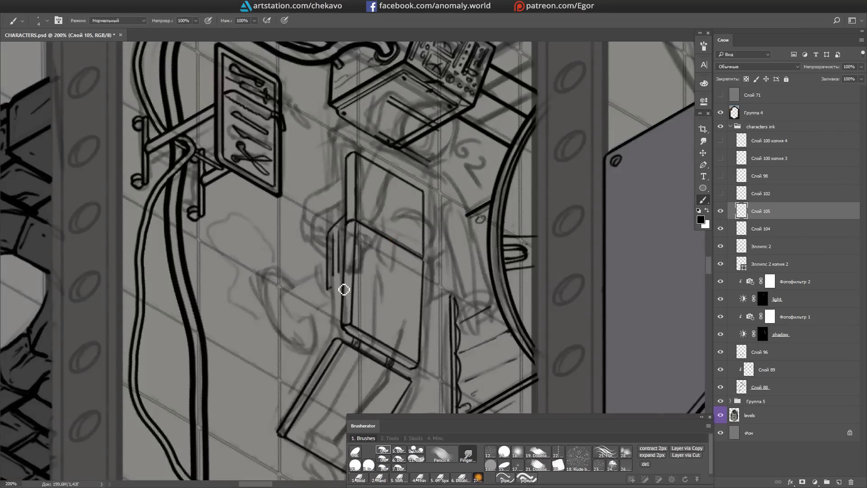
pyautogui.moveTo(344, 290); pyautogui.dragTo(398, 265)
pyautogui.moveTo(415, 203); pyautogui.dragTo(413, 211)
pyautogui.moveTo(416, 243); pyautogui.dragTo(400, 265)
pyautogui.moveTo(429, 229)
pyautogui.mouseDown()
pyautogui.moveTo(406, 234)
pyautogui.moveTo(363, 293)
pyautogui.moveTo(292, 219)
pyautogui.moveTo(261, 249)
pyautogui.mouseUp()
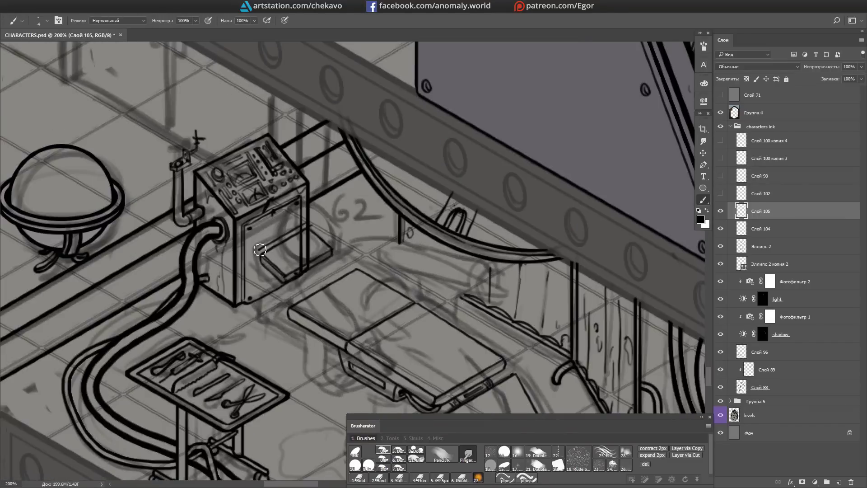
pyautogui.press('b')
pyautogui.moveTo(323, 291)
pyautogui.mouseDown()
pyautogui.moveTo(352, 280)
pyautogui.moveTo(362, 321)
pyautogui.mouseUp()
pyautogui.moveTo(356, 289)
pyautogui.mouseDown()
pyautogui.moveTo(368, 314)
pyautogui.moveTo(304, 256)
pyautogui.mouseUp()
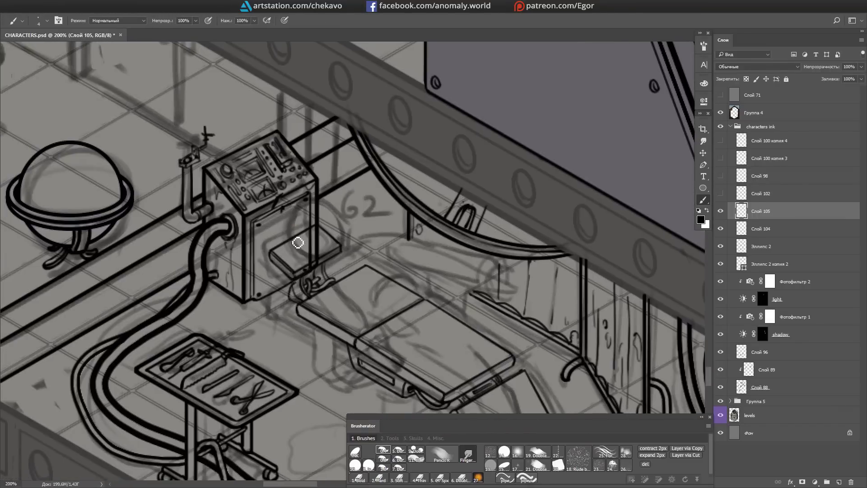
# Step: On a new layer for the bed, ink a thin vertical line beside the bed
pyautogui.press('b')
pyautogui.hotkey('ctrl', 'shift', 'alt', 'n')
pyautogui.scroll(-3, 289, 274)
pyautogui.scroll(3, 316, 253)
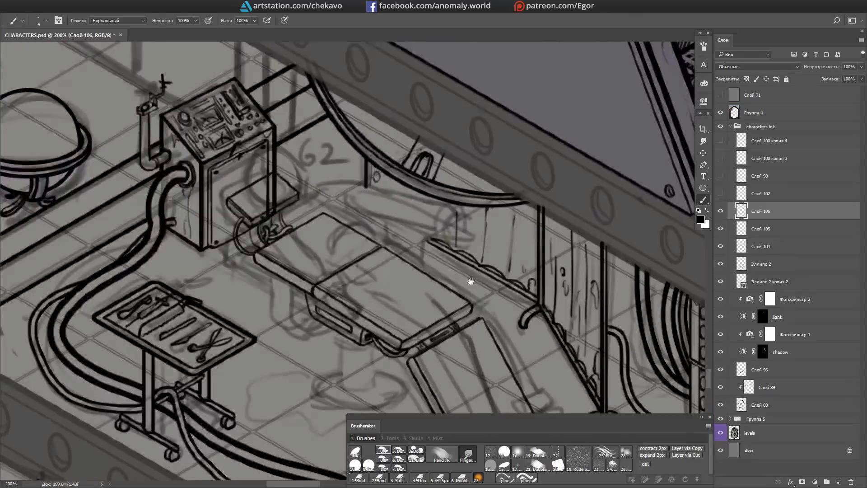
pyautogui.moveTo(316, 252); pyautogui.dragTo(348, 240)
pyautogui.moveTo(348, 275); pyautogui.dragTo(347, 206)
pyautogui.moveTo(406, 139)
pyautogui.mouseDown()
pyautogui.moveTo(293, 289)
pyautogui.moveTo(354, 219)
pyautogui.moveTo(370, 244)
pyautogui.moveTo(335, 291)
pyautogui.moveTo(321, 274)
pyautogui.moveTo(334, 288)
pyautogui.moveTo(234, 341)
pyautogui.mouseUp()
pyautogui.press('e')
pyautogui.press('b')
# Step: On a new bench layer, ink a curve under the bench leg and erase a stray stroke
pyautogui.hotkey('ctrl', 'shift', 'alt', 'n')
pyautogui.press('r')
pyautogui.press('b')
pyautogui.moveTo(330, 281)
pyautogui.mouseDown()
pyautogui.moveTo(326, 297)
pyautogui.moveTo(376, 298)
pyautogui.moveTo(409, 275)
pyautogui.moveTo(407, 252)
pyautogui.mouseUp()
pyautogui.press('e')
pyautogui.press('b')
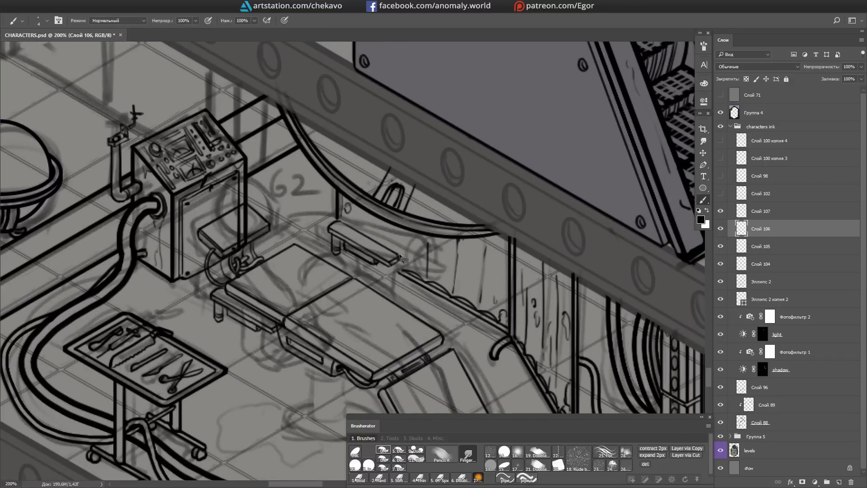
# Step: Dismiss the empty-selection warning and make Слой 106 the working layer
pyautogui.keyDown('ctrl'); pyautogui.click(742, 228); pyautogui.keyUp('ctrl')
pyautogui.press('l')
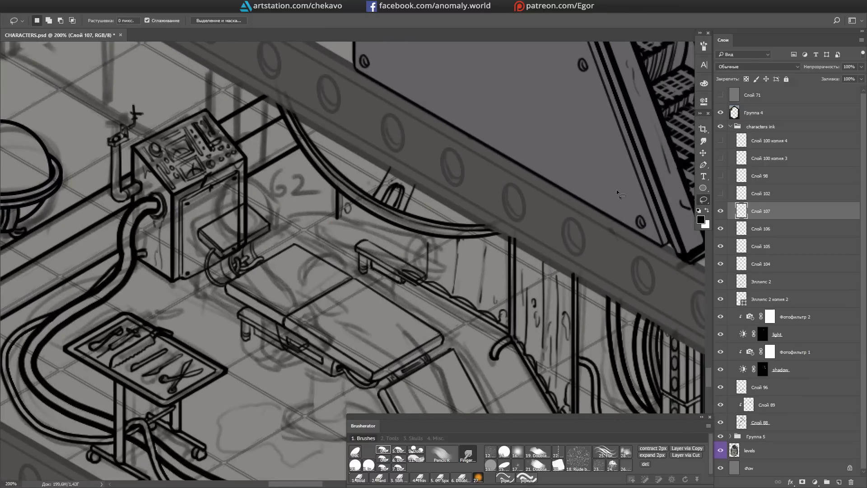
pyautogui.click(446, 193)
pyautogui.keyDown('ctrl'); pyautogui.click(513, 300); pyautogui.keyUp('ctrl')
pyautogui.press('r')
pyautogui.moveTo(494, 307)
pyautogui.mouseDown()
pyautogui.moveTo(561, 257)
pyautogui.moveTo(246, 258)
pyautogui.moveTo(395, 309)
pyautogui.mouseUp()
pyautogui.press('b')
pyautogui.press('r')
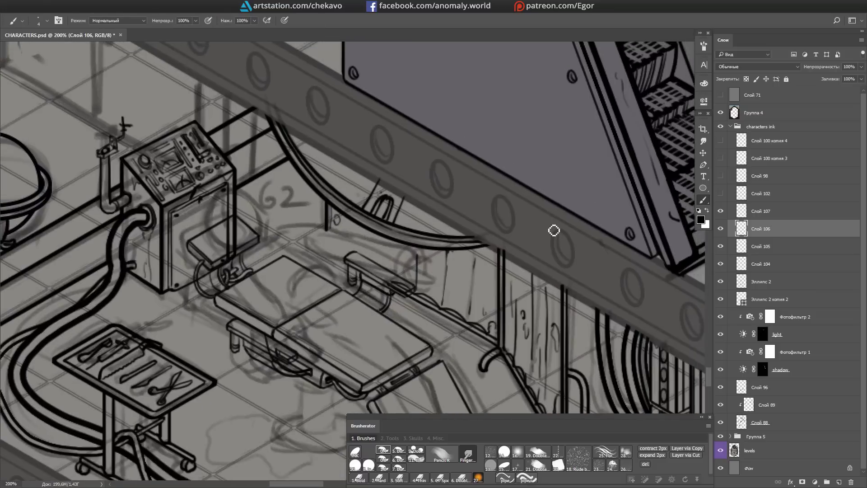
pyautogui.press('r')
pyautogui.moveTo(553, 230)
pyautogui.mouseDown()
pyautogui.moveTo(406, 253)
pyautogui.moveTo(316, 289)
pyautogui.moveTo(379, 259)
pyautogui.mouseUp()
pyautogui.press('e')
# Step: Switch the working layer to Слой 105, then Слой 104, tilting the canvas for drawing
pyautogui.keyDown('ctrl'); pyautogui.click(308, 298); pyautogui.keyUp('ctrl')
pyautogui.press('b')
pyautogui.press('r')
pyautogui.keyDown('ctrl'); pyautogui.click(316, 289); pyautogui.keyUp('ctrl')
pyautogui.press('r')
pyautogui.moveTo(328, 138); pyautogui.dragTo(356, 320)
pyautogui.press('b')
pyautogui.press('r')
pyautogui.moveTo(361, 245)
pyautogui.mouseDown()
pyautogui.moveTo(373, 195)
pyautogui.moveTo(306, 273)
pyautogui.moveTo(412, 213)
pyautogui.moveTo(361, 190)
pyautogui.moveTo(250, 228)
pyautogui.mouseUp()
pyautogui.press('r')
# Step: Draw an ellipse around the chair's pedestal base and add a smaller inner copy
pyautogui.press('h')
pyautogui.moveTo(253, 227); pyautogui.dragTo(349, 228)
pyautogui.press('u')
pyautogui.moveTo(246, 297)
pyautogui.mouseDown()
pyautogui.moveTo(357, 351)
pyautogui.moveTo(354, 311)
pyautogui.moveTo(330, 299)
pyautogui.mouseUp()
pyautogui.hotkey('ctrl', 'j')
pyautogui.hotkey('ctrl', 't')
pyautogui.press('Return')
pyautogui.hotkey('ctrl', 'j')
# Step: Duplicate the ellipse once more, then select the ellipse layers and merge them
pyautogui.hotkey('ctrl', 't')
pyautogui.press('Return')
pyautogui.hotkey('alt', '[')
pyautogui.hotkey('alt', '[')
pyautogui.hotkey('alt', '[')
pyautogui.press('b')
pyautogui.moveTo(408, 299); pyautogui.dragTo(398, 289)
pyautogui.keyDown('shift'); pyautogui.click(762, 264); pyautogui.keyUp('shift')
pyautogui.rightClick(767, 264)
pyautogui.click(665, 345)
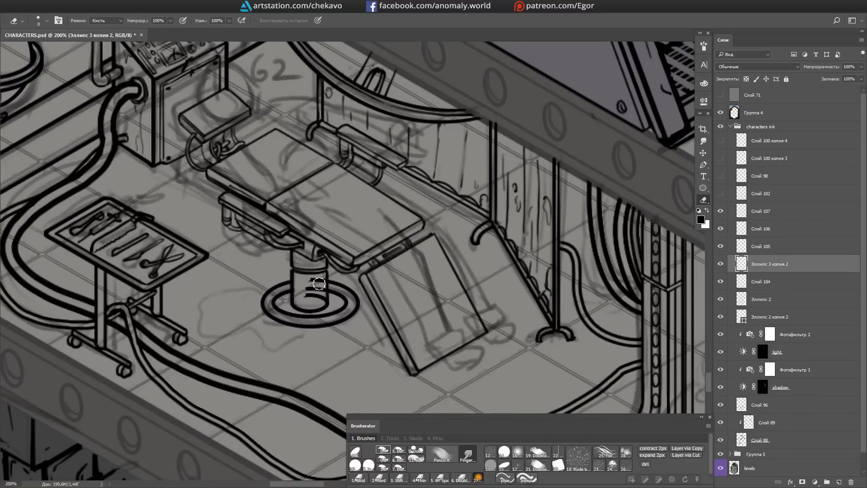
# Step: Make a freehand lasso selection around the chair base
pyautogui.moveTo(404, 319); pyautogui.dragTo(418, 322)
pyautogui.press('l')
pyautogui.moveTo(280, 300); pyautogui.dragTo(289, 310)
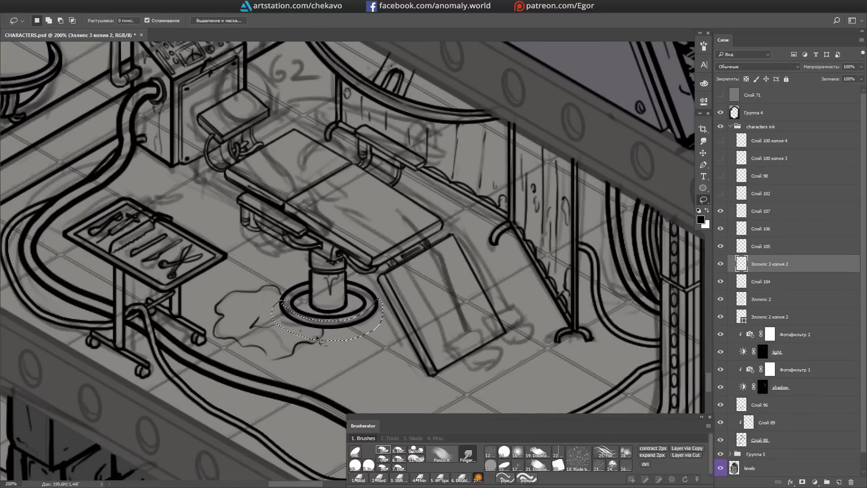
pyautogui.moveTo(302, 341); pyautogui.dragTo(318, 341)
pyautogui.press('b')
pyautogui.moveTo(305, 307); pyautogui.dragTo(295, 296)
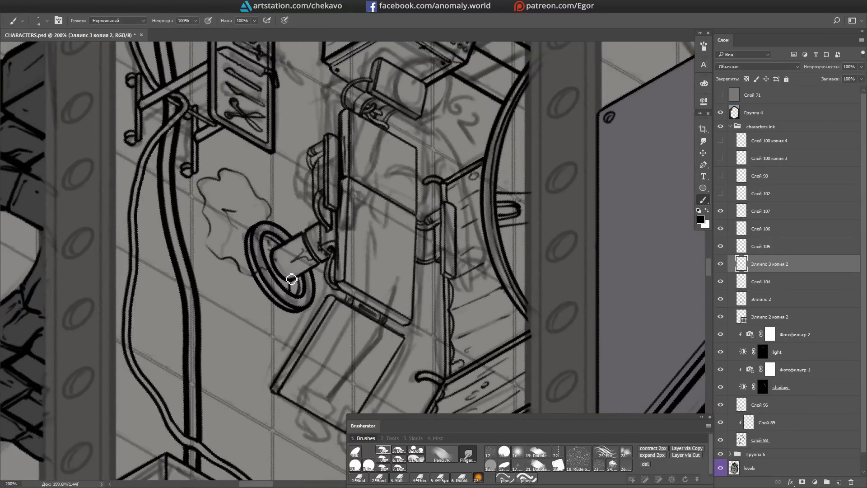
pyautogui.moveTo(305, 239); pyautogui.dragTo(289, 280)
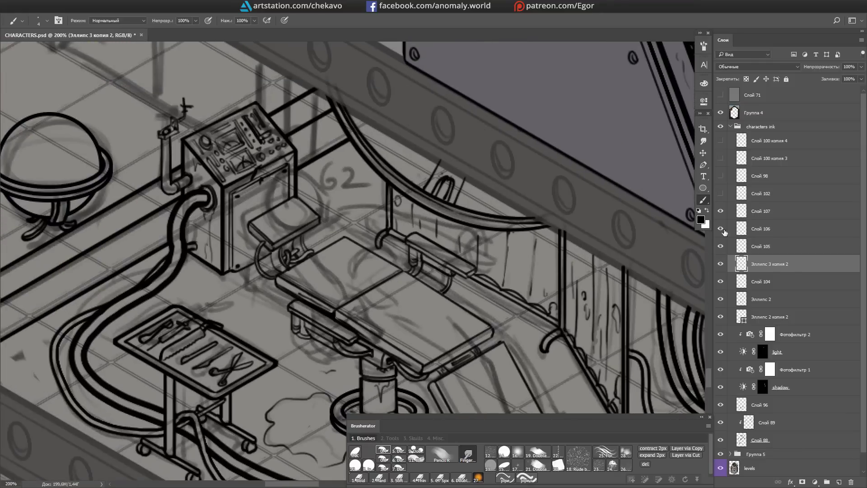
# Step: Merge the chair ink layers into Слой 104, then pan along the floor hoses and box
pyautogui.hotkey('ctrl', 'e')
pyautogui.moveTo(308, 239); pyautogui.dragTo(270, 222)
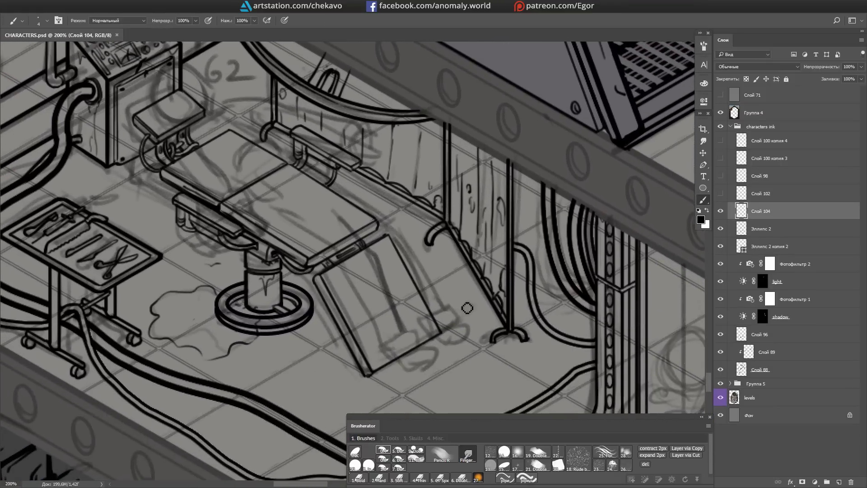
pyautogui.moveTo(447, 238)
pyautogui.mouseDown()
pyautogui.moveTo(311, 296)
pyautogui.moveTo(343, 271)
pyautogui.moveTo(397, 265)
pyautogui.moveTo(344, 262)
pyautogui.mouseUp()
pyautogui.press('e')
pyautogui.press('e')
pyautogui.moveTo(354, 342); pyautogui.dragTo(230, 214)
pyautogui.press('b')
pyautogui.scroll(1, 230, 215)
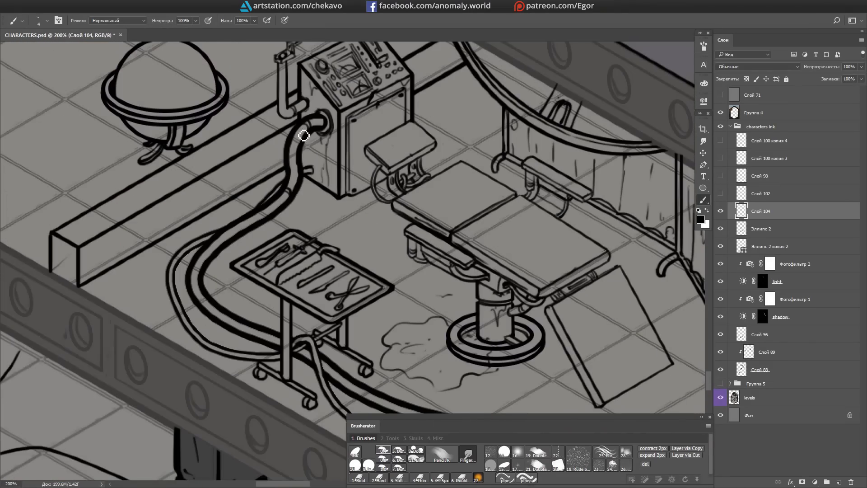
pyautogui.moveTo(224, 299); pyautogui.dragTo(260, 187)
pyautogui.moveTo(571, 353); pyautogui.dragTo(474, 239)
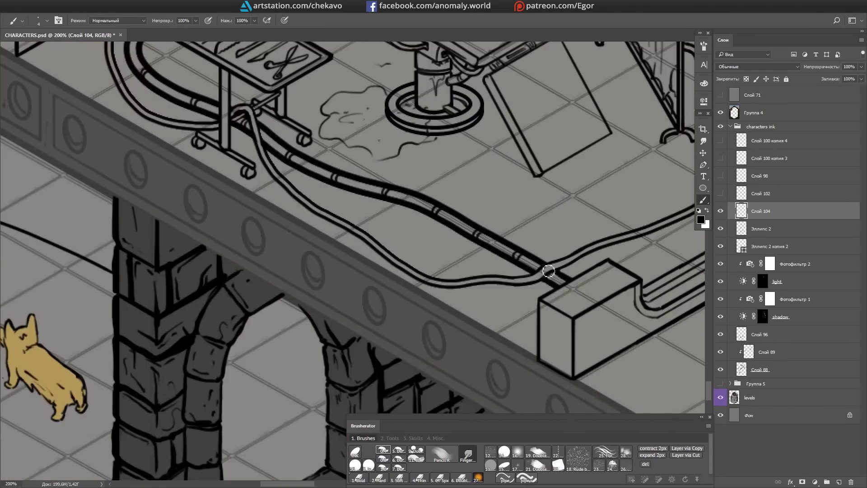
# Step: Save CHARACTERS.psd and bring the console and sphere into view
pyautogui.press('e')
pyautogui.scroll(-1, 468, 274)
pyautogui.hotkey('ctrl', 's')
pyautogui.moveTo(468, 274); pyautogui.dragTo(410, 280)
pyautogui.press('b')
pyautogui.scroll(1, 410, 280)
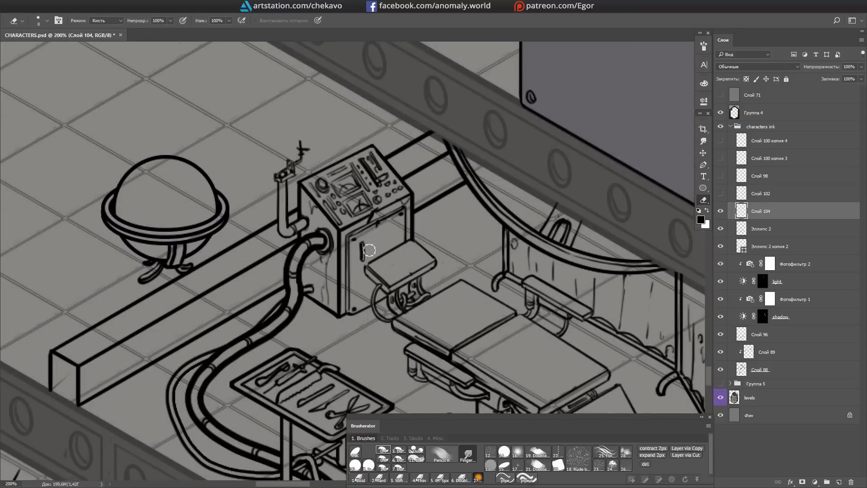
pyautogui.moveTo(369, 224); pyautogui.dragTo(351, 254)
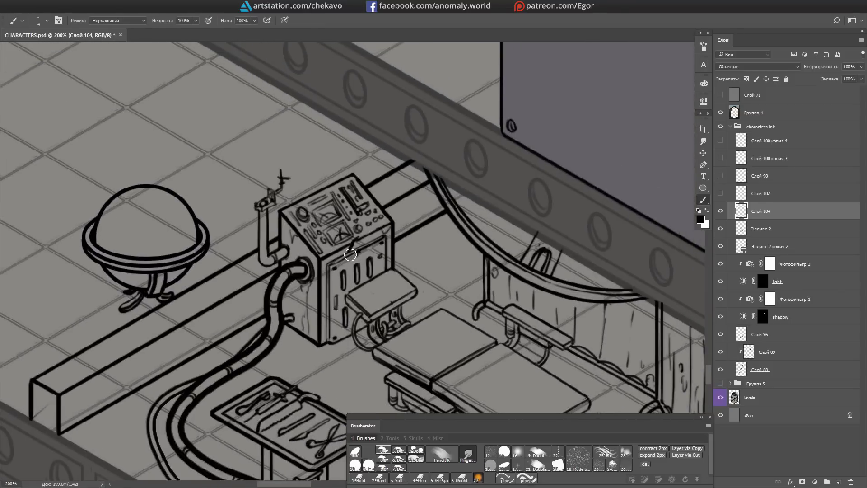
pyautogui.moveTo(393, 233); pyautogui.dragTo(357, 196)
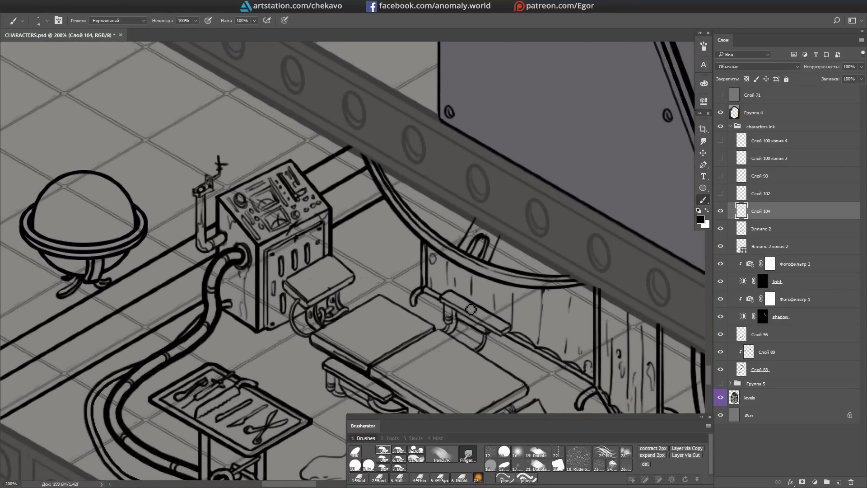
# Step: Ink two long curved cables from the console and merge them into the chair ink
pyautogui.moveTo(231, 193); pyautogui.dragTo(131, 221)
pyautogui.moveTo(223, 262); pyautogui.dragTo(410, 191)
pyautogui.hotkey('ctrl', 'shift', 'alt', 'n')
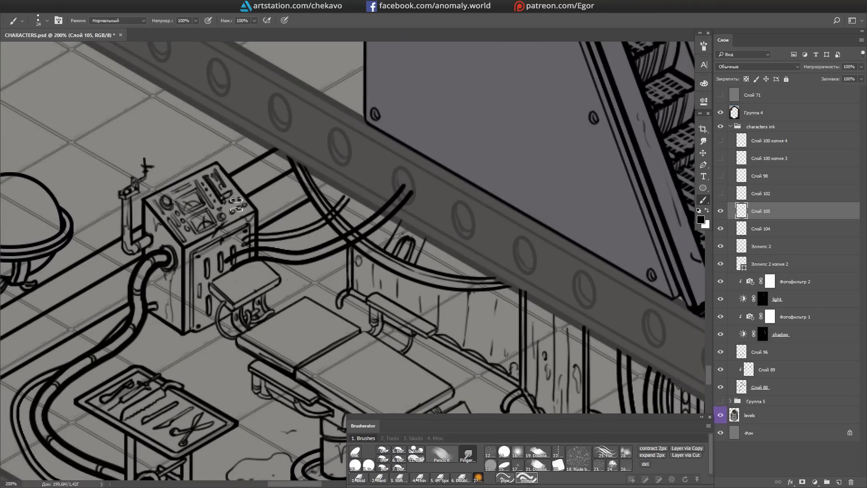
pyautogui.press('e')
pyautogui.moveTo(236, 206)
pyautogui.mouseDown()
pyautogui.moveTo(316, 235)
pyautogui.moveTo(289, 253)
pyautogui.moveTo(386, 287)
pyautogui.moveTo(249, 268)
pyautogui.moveTo(519, 274)
pyautogui.moveTo(370, 287)
pyautogui.mouseUp()
pyautogui.hotkey('ctrl', 'e')
pyautogui.press('b')
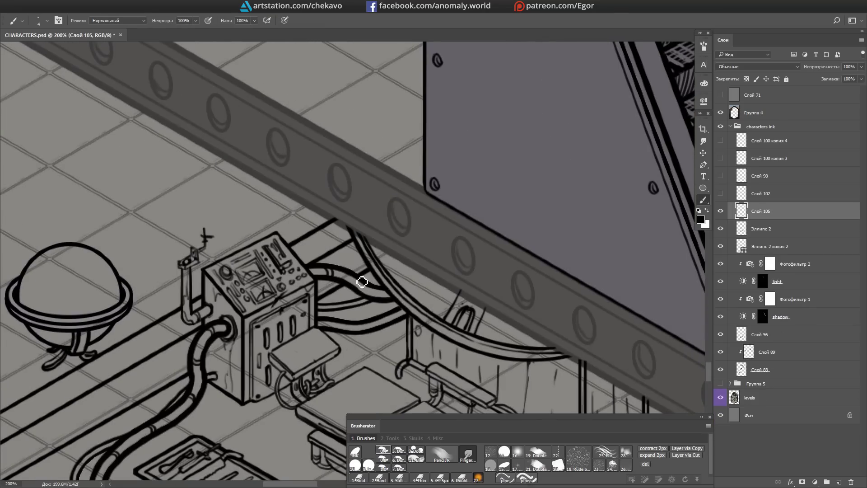
# Step: On a new empty layer, ink the first long curve of the patient's body
pyautogui.moveTo(324, 296); pyautogui.dragTo(433, 244)
pyautogui.hotkey('ctrl', '1')
pyautogui.scroll(-2, 457, 325)
pyautogui.scroll(2, 572, 291)
pyautogui.press('e')
pyautogui.hotkey('ctrl', 'shift', 'alt', 'n')
pyautogui.press('b')
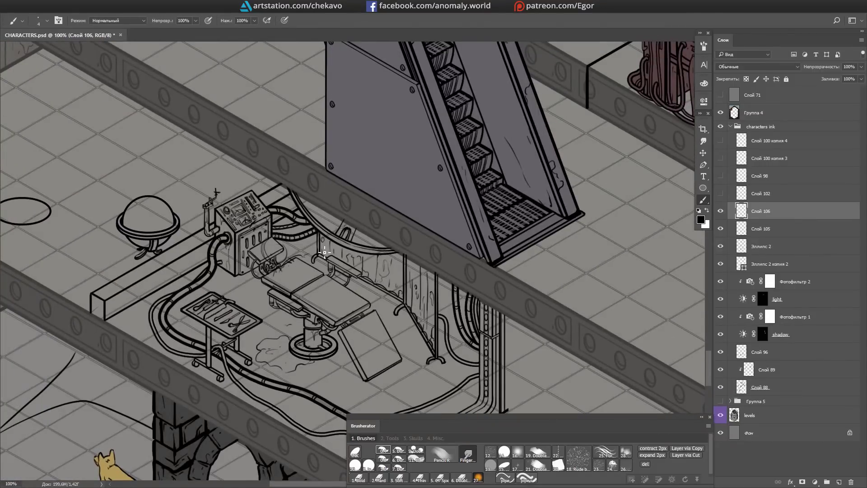
pyautogui.press('e')
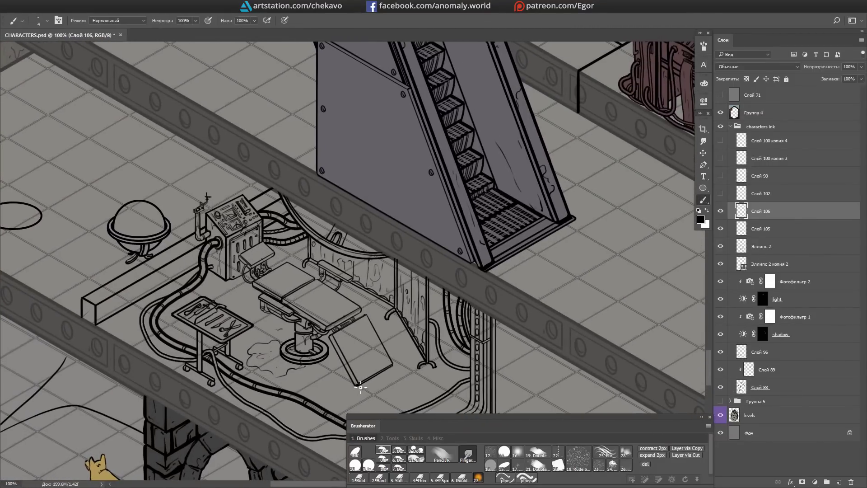
pyautogui.press('b')
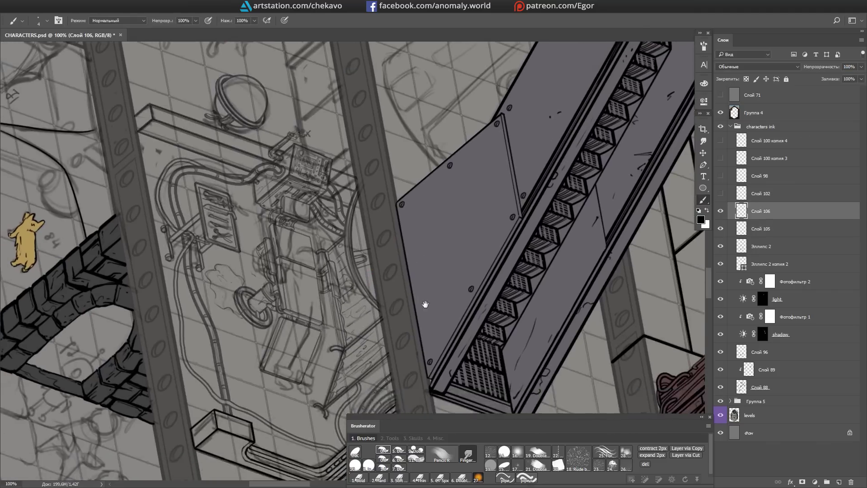
pyautogui.hotkey('ctrl', '-')
pyautogui.hotkey('ctrl', '+')
pyautogui.hotkey('ctrl', '+')
pyautogui.moveTo(274, 206)
pyautogui.mouseDown()
pyautogui.moveTo(271, 261)
pyautogui.moveTo(330, 372)
pyautogui.mouseUp()
# Step: Sketch the patient's legs and feet on the bed, erasing to refine the curved outline
pyautogui.moveTo(302, 325)
pyautogui.mouseDown()
pyautogui.moveTo(286, 282)
pyautogui.moveTo(323, 345)
pyautogui.mouseUp()
pyautogui.press('h')
pyautogui.moveTo(385, 207); pyautogui.dragTo(429, 195)
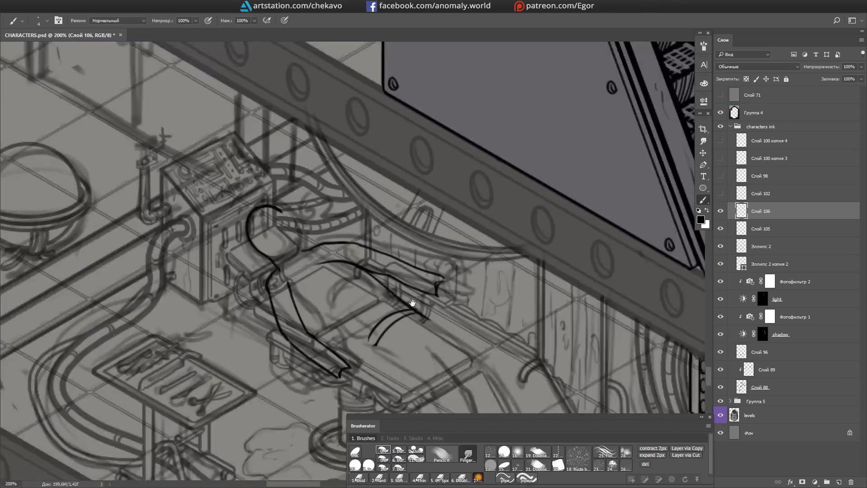
pyautogui.press('e')
pyautogui.moveTo(312, 334)
pyautogui.mouseDown()
pyautogui.moveTo(362, 293)
pyautogui.moveTo(313, 202)
pyautogui.mouseUp()
pyautogui.press('b')
pyautogui.moveTo(316, 237)
pyautogui.mouseDown()
pyautogui.moveTo(388, 348)
pyautogui.moveTo(456, 314)
pyautogui.mouseUp()
pyautogui.moveTo(339, 219)
pyautogui.mouseDown()
pyautogui.moveTo(364, 239)
pyautogui.moveTo(407, 253)
pyautogui.moveTo(527, 276)
pyautogui.mouseUp()
pyautogui.press('h')
pyautogui.press('m')
pyautogui.keyDown('ctrl'); pyautogui.click(551, 283); pyautogui.keyUp('ctrl')
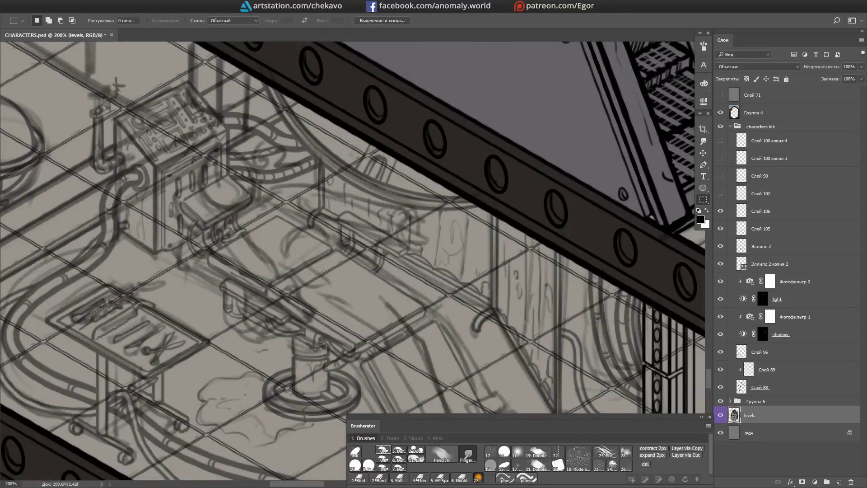
# Step: On Слой 106, ink the patient's head, shoulder, torso lines and arm
pyautogui.moveTo(462, 253); pyautogui.dragTo(506, 212)
pyautogui.press('b')
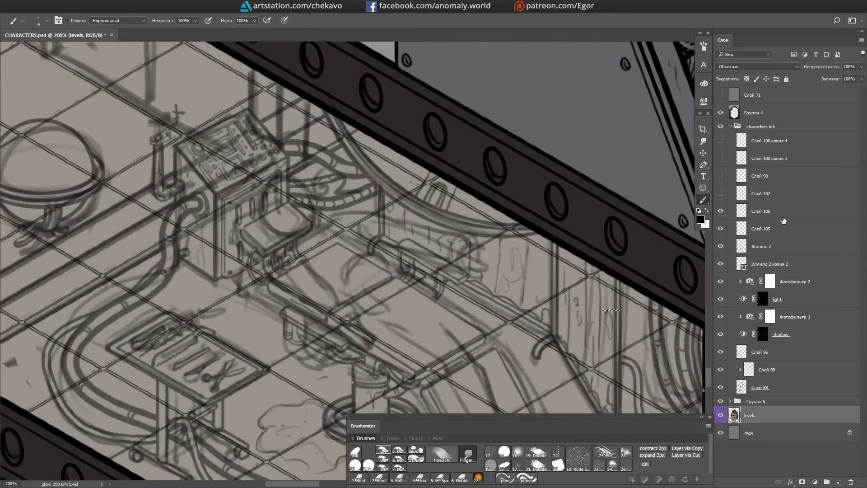
pyautogui.click(744, 211)
pyautogui.moveTo(244, 226); pyautogui.dragTo(293, 175)
pyautogui.moveTo(275, 231); pyautogui.dragTo(363, 162)
pyautogui.moveTo(361, 189); pyautogui.dragTo(322, 101)
pyautogui.moveTo(204, 131); pyautogui.dragTo(179, 185)
pyautogui.moveTo(183, 198); pyautogui.dragTo(310, 219)
pyautogui.moveTo(244, 95); pyautogui.dragTo(321, 158)
pyautogui.moveTo(325, 135); pyautogui.dragTo(350, 199)
pyautogui.moveTo(275, 176)
pyautogui.mouseDown()
pyautogui.moveTo(328, 214)
pyautogui.moveTo(375, 212)
pyautogui.mouseUp()
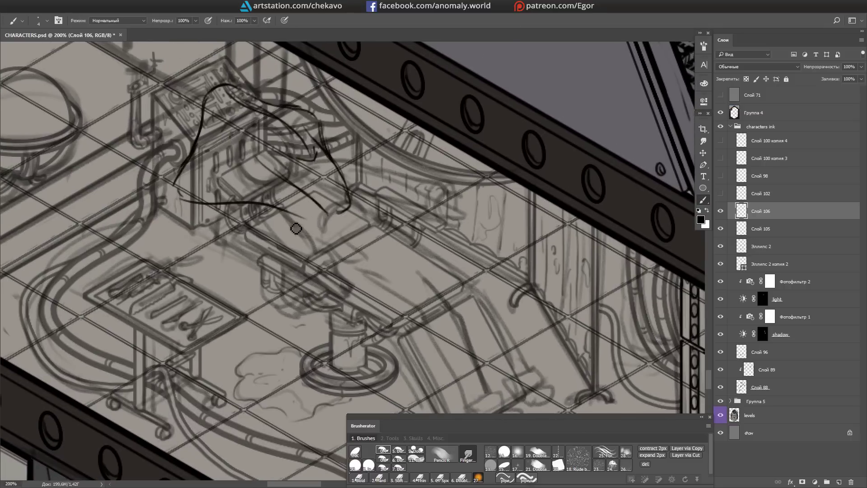
# Step: Add lines beneath the figure and redraw the patient's head, undoing the last head strokes
pyautogui.moveTo(296, 229); pyautogui.dragTo(259, 253)
pyautogui.moveTo(212, 217); pyautogui.dragTo(224, 280)
pyautogui.moveTo(234, 253)
pyautogui.mouseDown()
pyautogui.moveTo(344, 298)
pyautogui.moveTo(253, 135)
pyautogui.mouseUp()
pyautogui.press('e')
pyautogui.press('b')
pyautogui.moveTo(289, 181)
pyautogui.mouseDown()
pyautogui.moveTo(286, 73)
pyautogui.moveTo(216, 176)
pyautogui.mouseUp()
pyautogui.moveTo(217, 176); pyautogui.dragTo(240, 143)
pyautogui.moveTo(243, 194)
pyautogui.mouseDown()
pyautogui.moveTo(301, 153)
pyautogui.moveTo(323, 203)
pyautogui.mouseUp()
pyautogui.scroll(1, 340, 194)
pyautogui.moveTo(301, 253)
pyautogui.mouseDown()
pyautogui.moveTo(199, 271)
pyautogui.moveTo(231, 143)
pyautogui.moveTo(387, 202)
pyautogui.moveTo(384, 235)
pyautogui.moveTo(360, 251)
pyautogui.mouseUp()
pyautogui.scroll(-1, 452, 143)
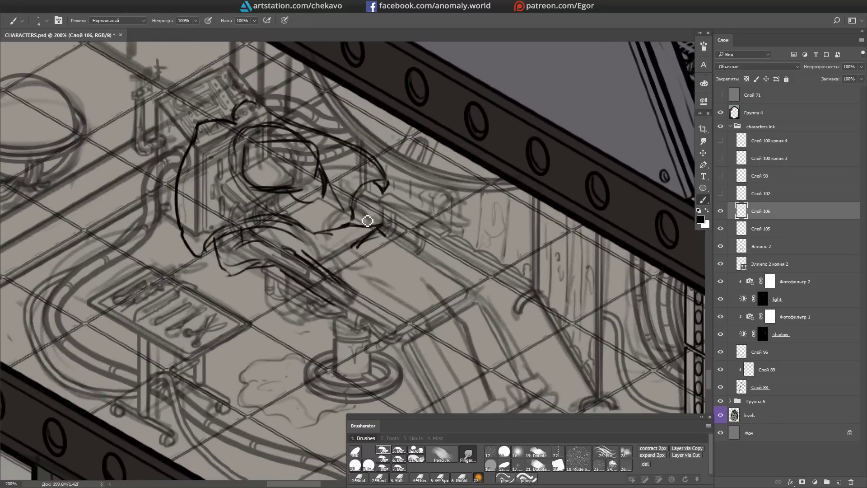
pyautogui.scroll(-1, 360, 252)
pyautogui.hotkey('ctrl', 'z')
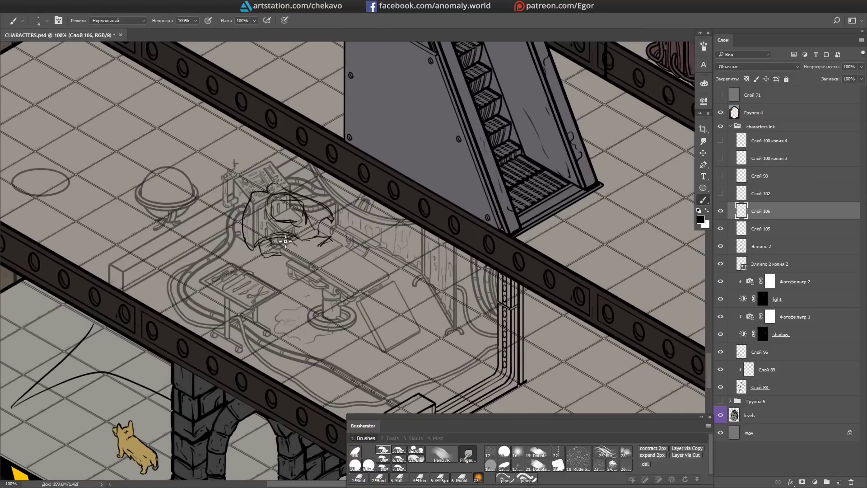
pyautogui.scroll(-1, 272, 262)
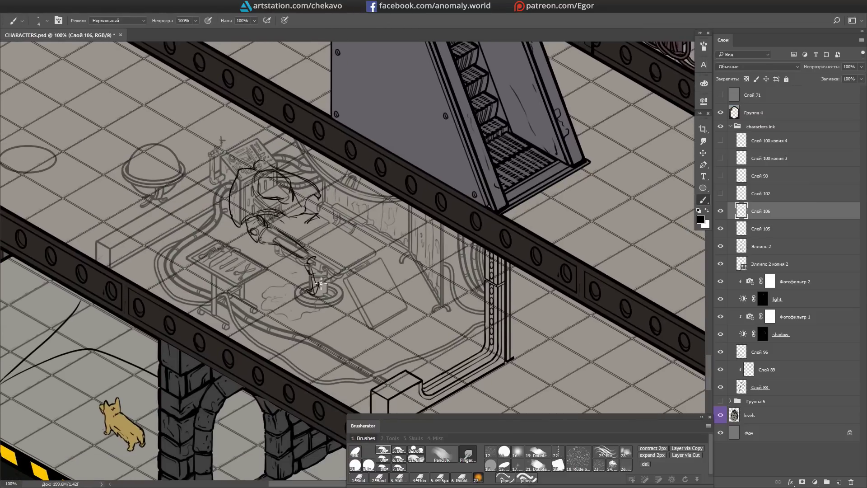
# Step: Rotate the canvas about 32 degrees, straighten it back to isometric, and ink a line down from the arm
pyautogui.moveTo(370, 220); pyautogui.dragTo(352, 185)
pyautogui.press('r')
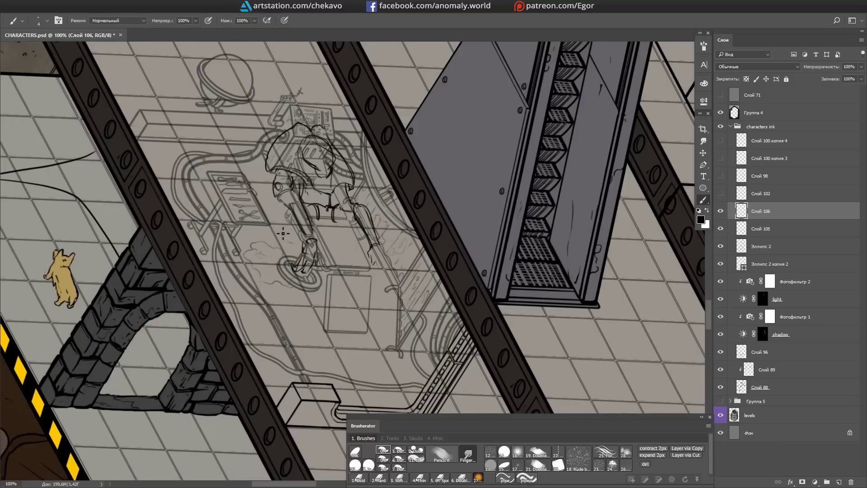
pyautogui.press('r')
pyautogui.moveTo(534, 123)
pyautogui.mouseDown()
pyautogui.moveTo(421, 120)
pyautogui.moveTo(335, 187)
pyautogui.mouseUp()
pyautogui.moveTo(383, 205)
pyautogui.mouseDown()
pyautogui.moveTo(383, 248)
pyautogui.moveTo(376, 248)
pyautogui.moveTo(405, 242)
pyautogui.mouseUp()
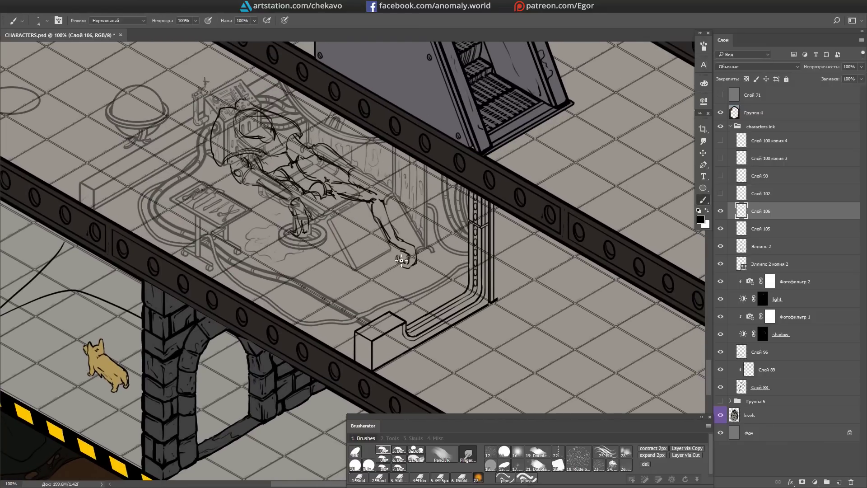
# Step: Add a new empty layer, Слой 107, above Слой 106
pyautogui.scroll(-1, 401, 260)
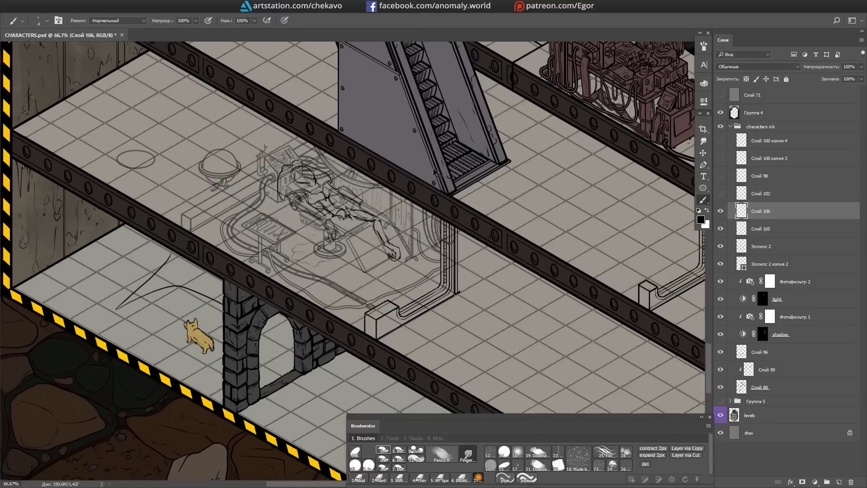
pyautogui.scroll(1, 356, 224)
pyautogui.scroll(1, 386, 293)
pyautogui.press('m')
pyautogui.scroll(-1, 443, 201)
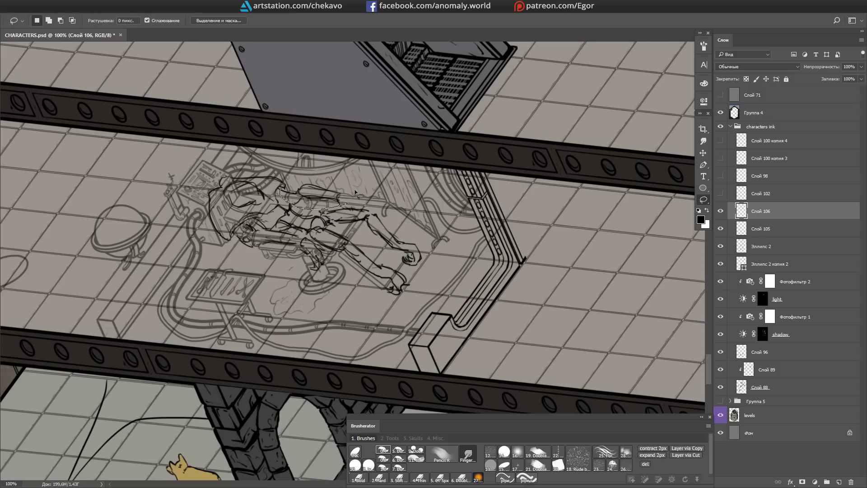
pyautogui.scroll(1, 407, 190)
pyautogui.press('b')
pyautogui.scroll(1, 365, 181)
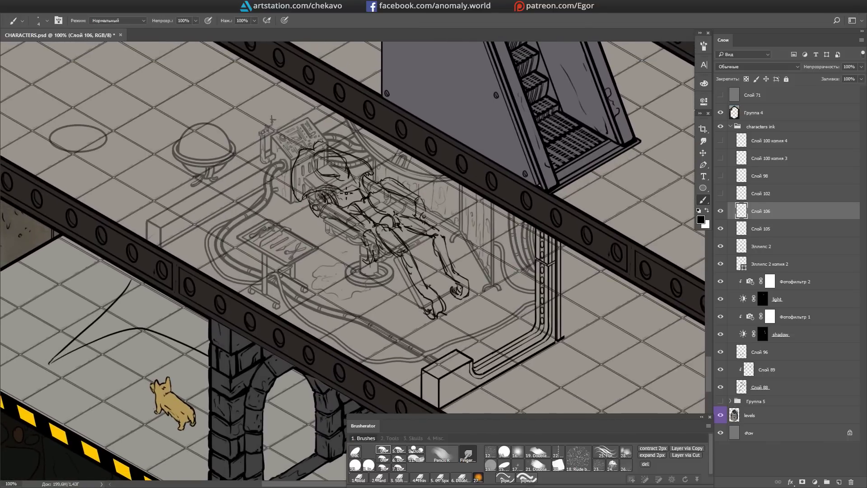
pyautogui.scroll(1, 346, 193)
pyautogui.hotkey('ctrl', 'shift', 'alt', 'n')
pyautogui.scroll(-2, 509, 220)
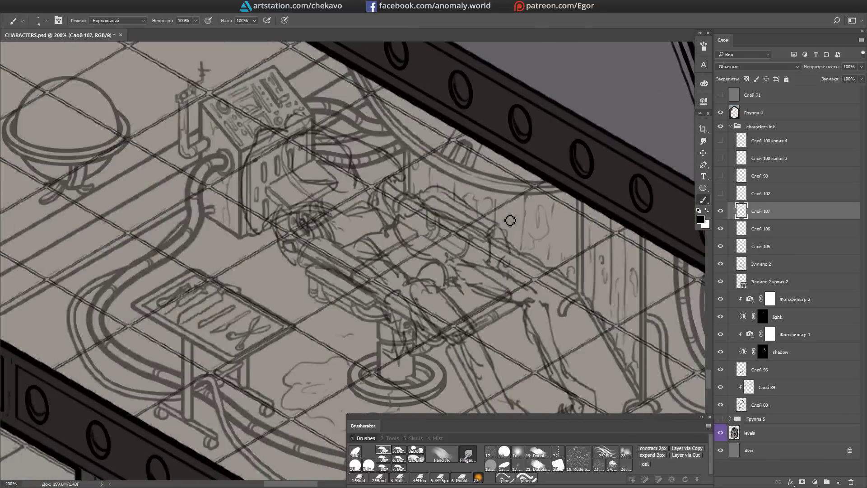
# Step: Ink the patient's head outline near the console, with curly lines across the top of the hood
pyautogui.scroll(2, 348, 222)
pyautogui.moveTo(343, 200)
pyautogui.mouseDown()
pyautogui.moveTo(300, 294)
pyautogui.moveTo(387, 276)
pyautogui.mouseUp()
pyautogui.scroll(2, 300, 294)
pyautogui.moveTo(325, 298); pyautogui.dragTo(397, 271)
pyautogui.scroll(-2, 379, 254)
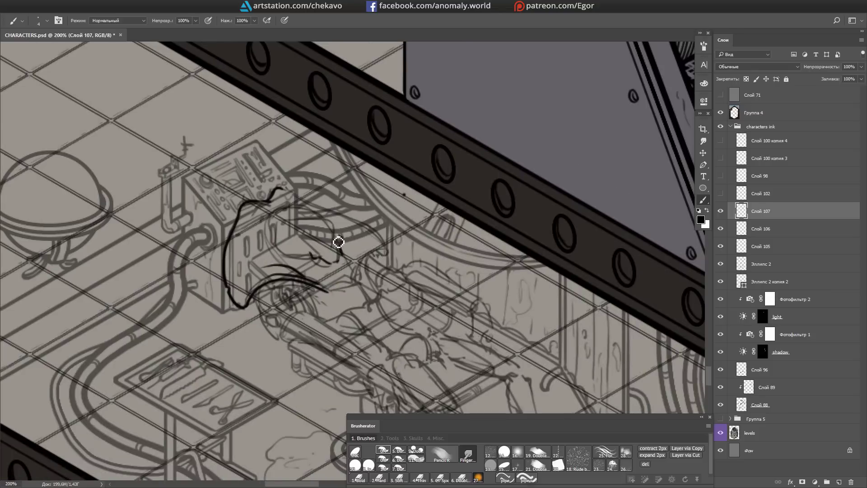
pyautogui.moveTo(288, 220)
pyautogui.mouseDown()
pyautogui.moveTo(275, 253)
pyautogui.moveTo(352, 225)
pyautogui.moveTo(338, 263)
pyautogui.moveTo(321, 252)
pyautogui.mouseUp()
pyautogui.hscroll(1, 320, 237)
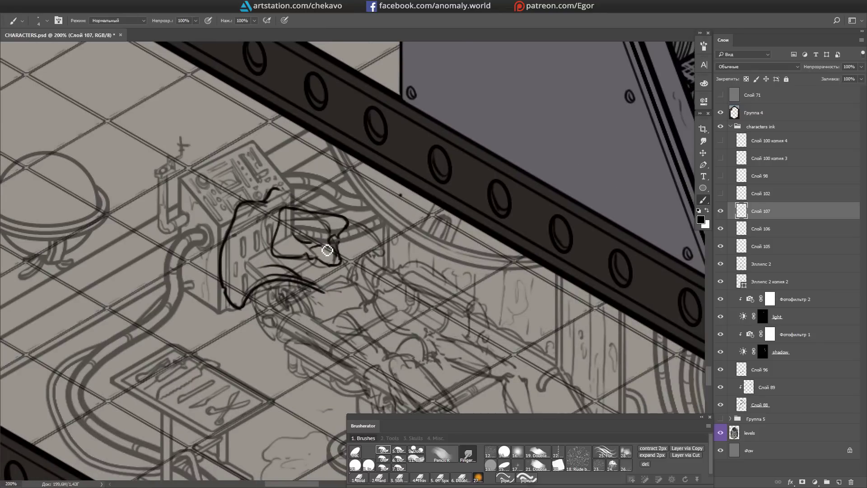
pyautogui.moveTo(342, 203); pyautogui.dragTo(315, 186)
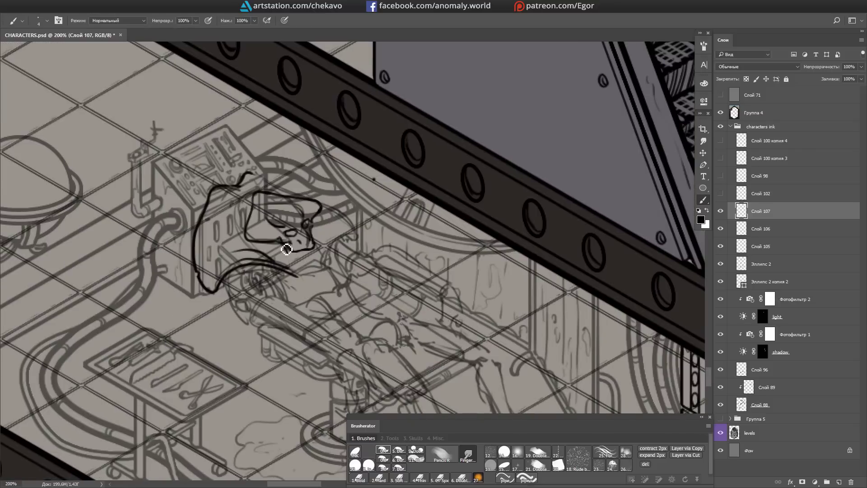
pyautogui.moveTo(366, 226)
pyautogui.mouseDown()
pyautogui.moveTo(325, 265)
pyautogui.moveTo(371, 207)
pyautogui.mouseUp()
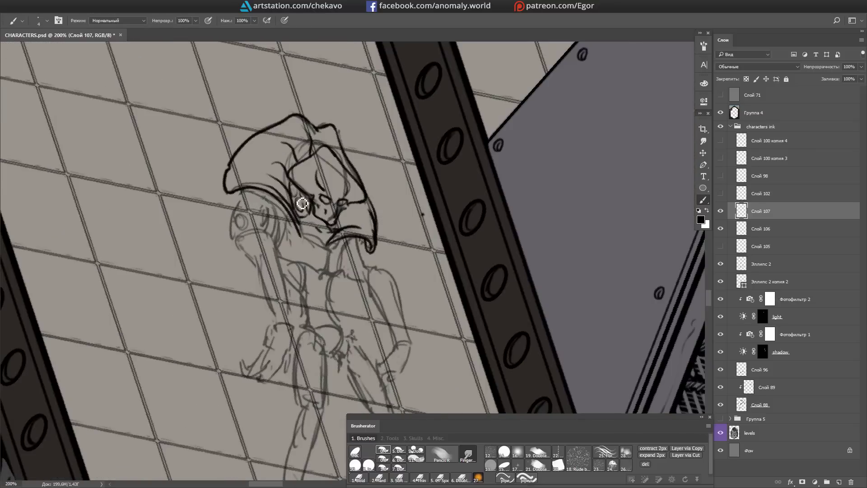
pyautogui.moveTo(306, 131)
pyautogui.mouseDown()
pyautogui.moveTo(280, 135)
pyautogui.moveTo(260, 158)
pyautogui.moveTo(275, 165)
pyautogui.moveTo(272, 181)
pyautogui.moveTo(269, 172)
pyautogui.mouseUp()
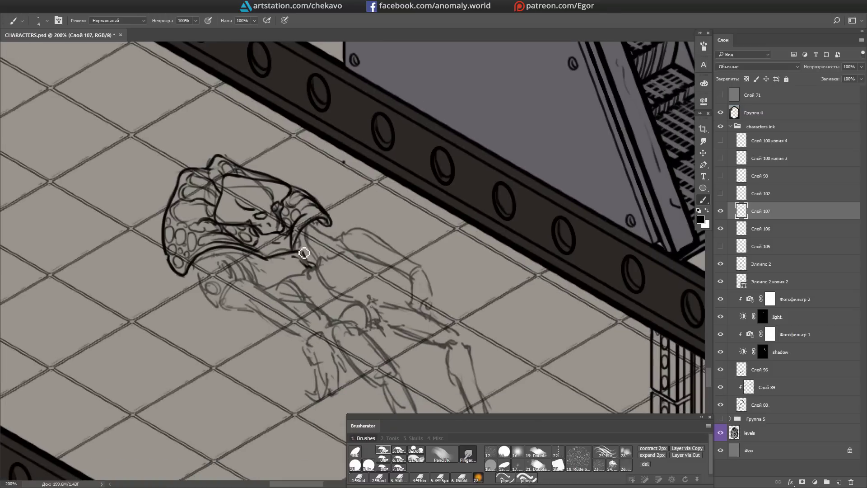
# Step: Ink thin contours down the torso and the forearm, erasing to correct lines
pyautogui.press('b')
pyautogui.moveTo(307, 241); pyautogui.dragTo(292, 199)
pyautogui.moveTo(322, 268); pyautogui.dragTo(281, 287)
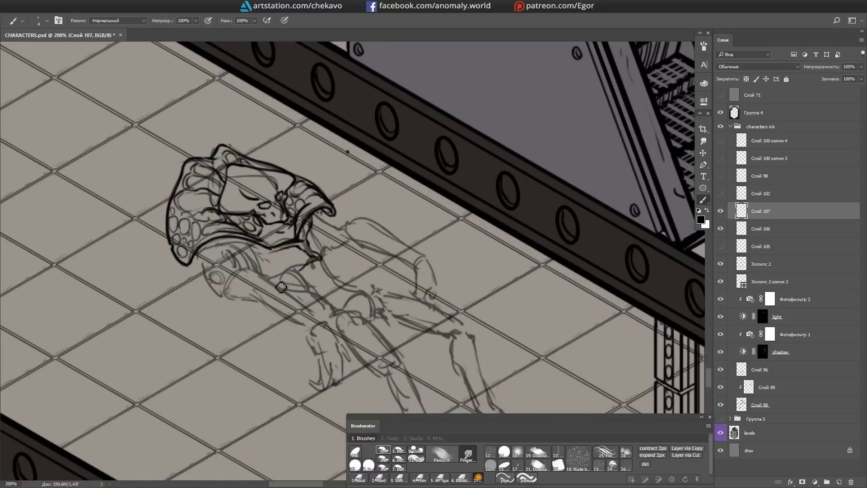
pyautogui.moveTo(293, 217)
pyautogui.mouseDown()
pyautogui.moveTo(364, 248)
pyautogui.moveTo(300, 251)
pyautogui.moveTo(345, 299)
pyautogui.moveTo(251, 228)
pyautogui.mouseUp()
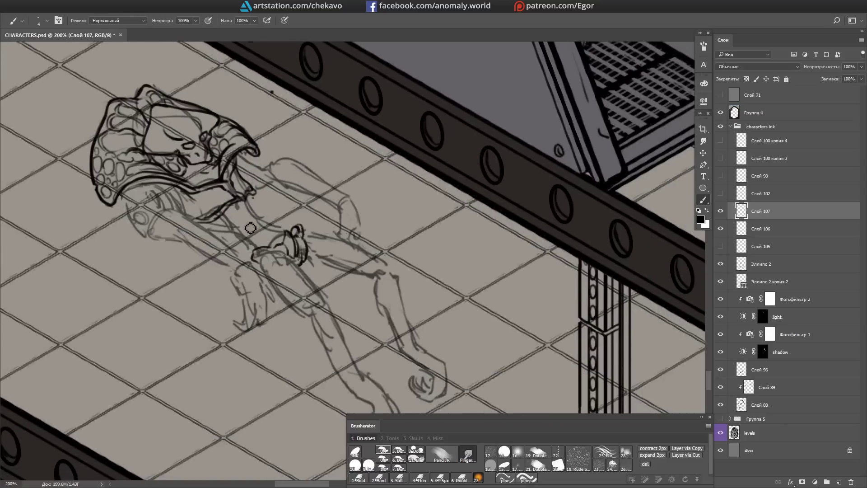
pyautogui.moveTo(285, 266)
pyautogui.mouseDown()
pyautogui.moveTo(244, 88)
pyautogui.moveTo(283, 261)
pyautogui.moveTo(312, 294)
pyautogui.moveTo(360, 320)
pyautogui.mouseUp()
pyautogui.moveTo(336, 361)
pyautogui.mouseDown()
pyautogui.moveTo(226, 221)
pyautogui.moveTo(180, 218)
pyautogui.moveTo(193, 213)
pyautogui.moveTo(198, 189)
pyautogui.moveTo(316, 142)
pyautogui.mouseUp()
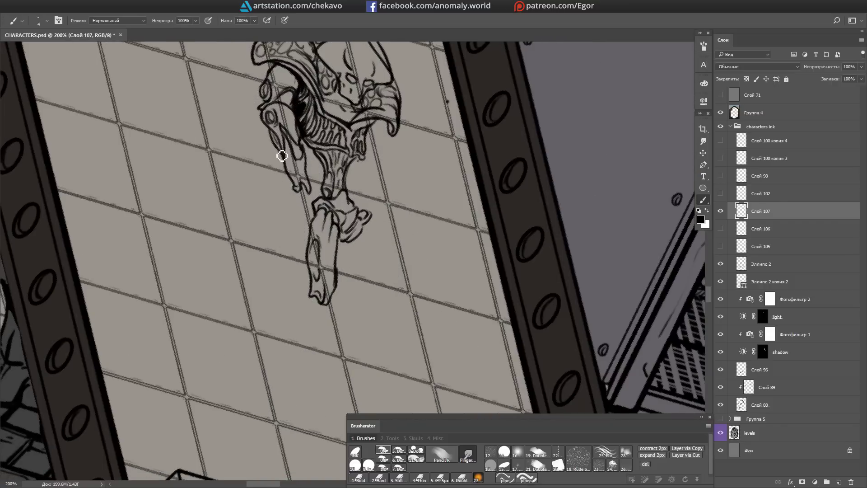
pyautogui.press('Escape')
pyautogui.moveTo(280, 260); pyautogui.dragTo(266, 224)
pyautogui.moveTo(255, 216)
pyautogui.mouseDown()
pyautogui.moveTo(276, 244)
pyautogui.moveTo(276, 215)
pyautogui.moveTo(264, 232)
pyautogui.mouseUp()
pyautogui.press('e')
pyautogui.press('b')
pyautogui.moveTo(256, 195); pyautogui.dragTo(273, 241)
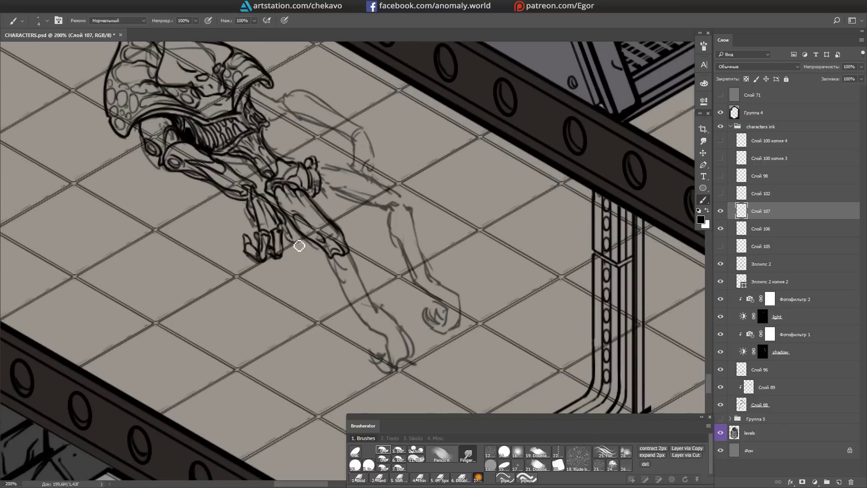
# Step: Rotate the canvas view until the alien's figure is nearly upright for drawing
pyautogui.press('r')
pyautogui.moveTo(595, 178); pyautogui.dragTo(447, 97)
pyautogui.press('r')
pyautogui.moveTo(316, 218)
pyautogui.mouseDown()
pyautogui.moveTo(382, 178)
pyautogui.moveTo(292, 175)
pyautogui.mouseUp()
pyautogui.scroll(-2, 383, 178)
pyautogui.press('r')
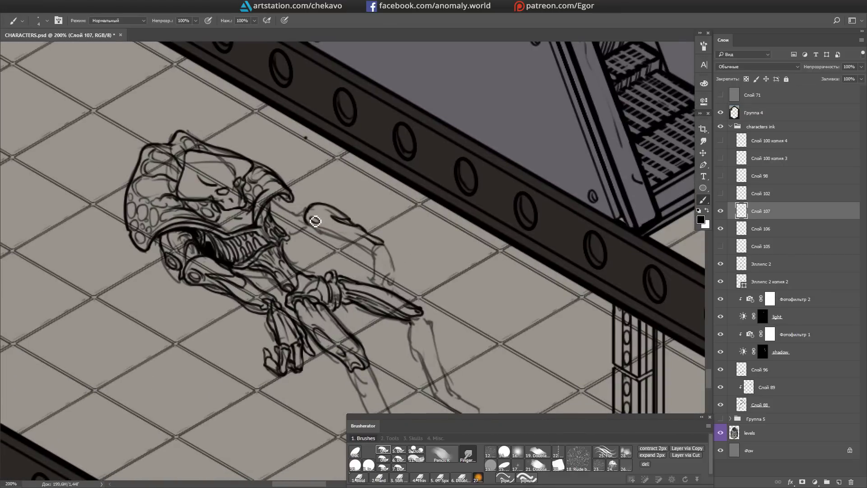
pyautogui.press('r')
pyautogui.moveTo(361, 221)
pyautogui.mouseDown()
pyautogui.moveTo(387, 208)
pyautogui.moveTo(290, 199)
pyautogui.mouseUp()
pyautogui.press('r')
pyautogui.moveTo(184, 287)
pyautogui.mouseDown()
pyautogui.moveTo(364, 224)
pyautogui.moveTo(411, 257)
pyautogui.moveTo(421, 248)
pyautogui.moveTo(397, 209)
pyautogui.moveTo(370, 244)
pyautogui.moveTo(498, 206)
pyautogui.mouseUp()
# Step: Ink small strokes on the alien's hand and fingers, then save the document
pyautogui.press('l')
pyautogui.press('r')
pyautogui.press('b')
pyautogui.press('e')
pyautogui.press('r')
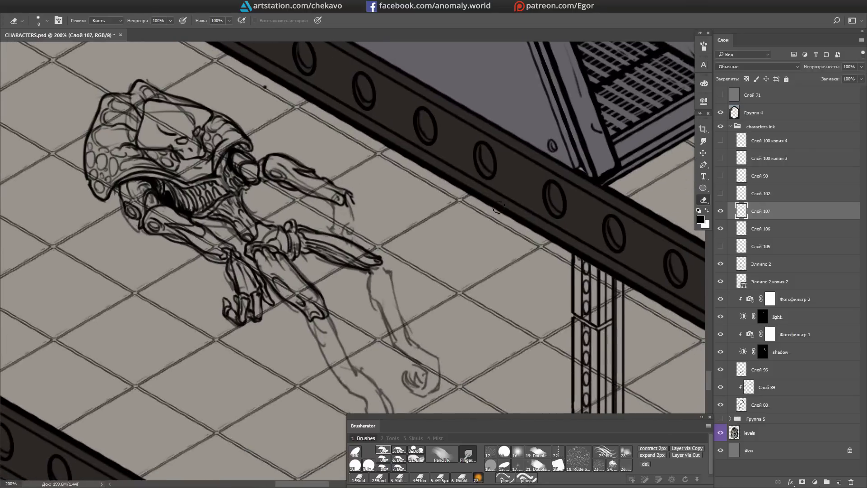
pyautogui.press('b')
pyautogui.moveTo(340, 172); pyautogui.dragTo(324, 198)
pyautogui.moveTo(334, 235); pyautogui.dragTo(354, 252)
pyautogui.press('e')
pyautogui.press('b')
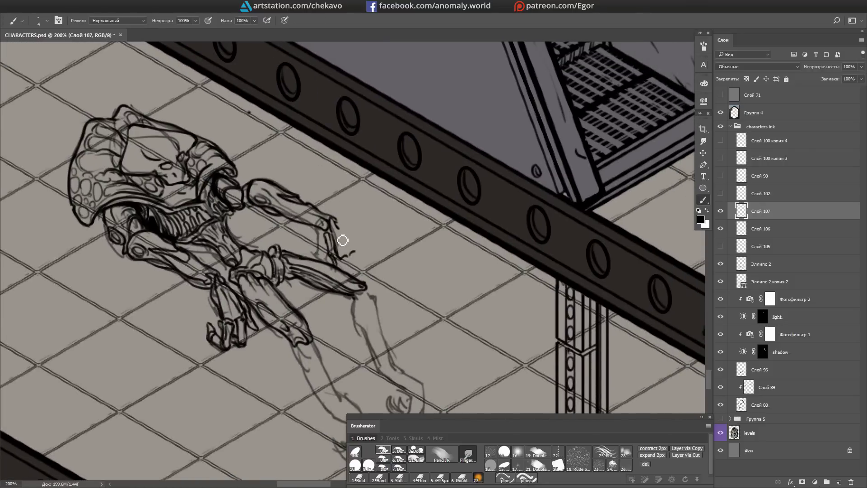
pyautogui.hotkey('ctrl', 's')
# Step: Lasso the alien's fingers and enlarge them to about 113% with Ctrl+T
pyautogui.moveTo(251, 264); pyautogui.dragTo(265, 237)
pyautogui.moveTo(465, 202)
pyautogui.mouseDown()
pyautogui.moveTo(465, 170)
pyautogui.moveTo(343, 135)
pyautogui.mouseUp()
pyautogui.press('r')
pyautogui.press('l')
pyautogui.moveTo(313, 250)
pyautogui.mouseDown()
pyautogui.moveTo(329, 248)
pyautogui.moveTo(310, 234)
pyautogui.moveTo(333, 225)
pyautogui.moveTo(336, 238)
pyautogui.mouseUp()
pyautogui.hotkey('ctrl', 't')
pyautogui.press('Return')
pyautogui.hotkey('ctrl', 'd')
pyautogui.press('r')
pyautogui.press('b')
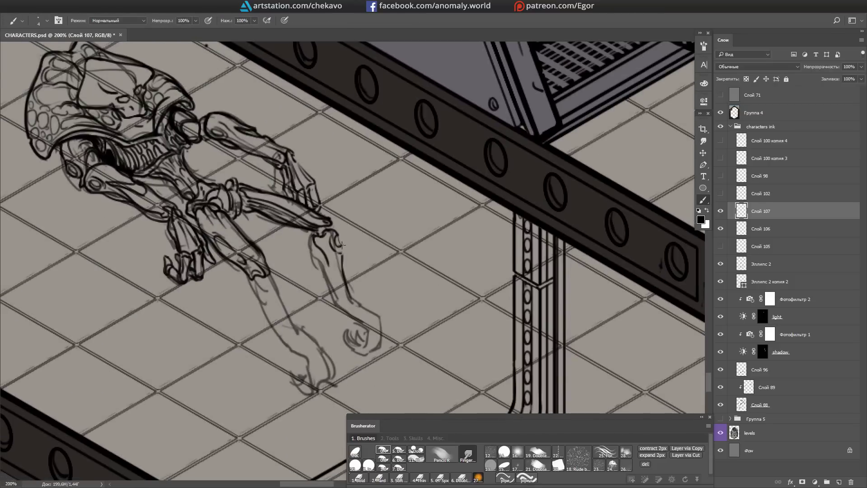
# Step: Ink the alien's left leg contour
pyautogui.scroll(-3, 289, 251)
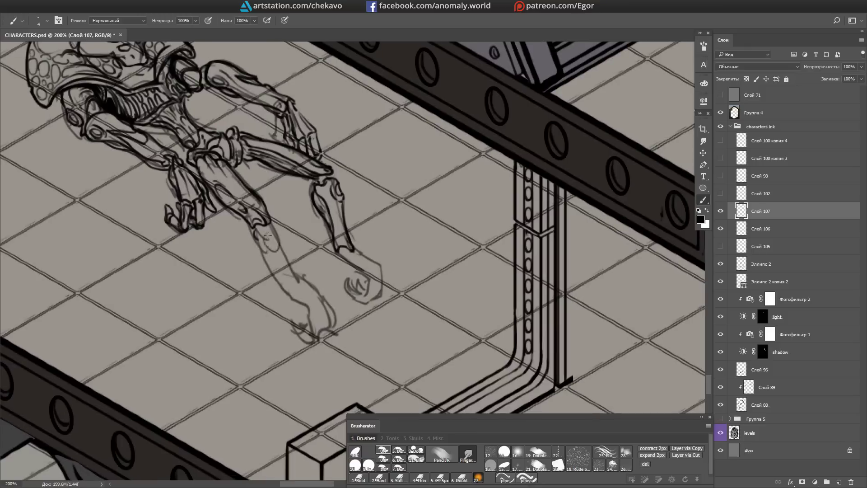
pyautogui.press('r')
pyautogui.moveTo(257, 231); pyautogui.dragTo(289, 271)
pyautogui.press('l')
pyautogui.moveTo(300, 212)
pyautogui.mouseDown()
pyautogui.moveTo(292, 257)
pyautogui.moveTo(300, 212)
pyautogui.mouseUp()
pyautogui.hotkey('ctrl', 'd')
pyautogui.press('b')
pyautogui.moveTo(283, 249)
pyautogui.mouseDown()
pyautogui.moveTo(285, 194)
pyautogui.moveTo(277, 244)
pyautogui.mouseUp()
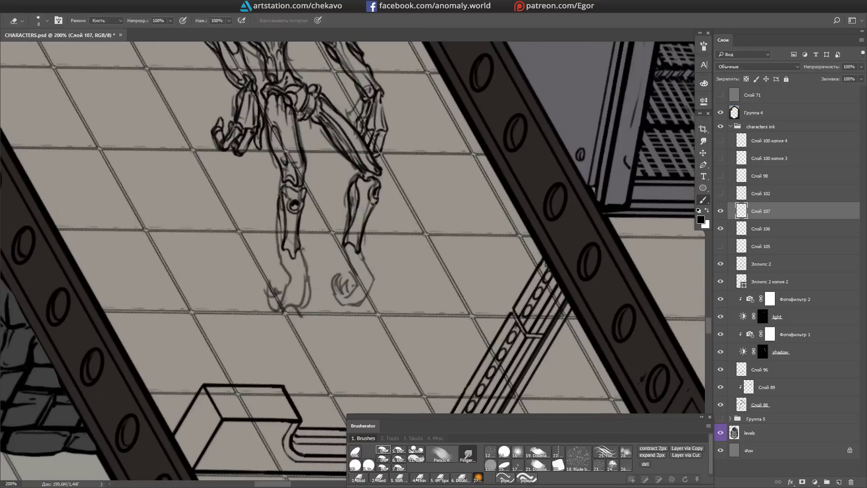
pyautogui.moveTo(308, 193); pyautogui.dragTo(299, 242)
pyautogui.scroll(-2, 295, 212)
# Step: Ink the right leg contour and the clawed foot outline
pyautogui.moveTo(384, 223); pyautogui.dragTo(371, 252)
pyautogui.press('r')
pyautogui.moveTo(371, 253)
pyautogui.mouseDown()
pyautogui.moveTo(343, 244)
pyautogui.moveTo(352, 275)
pyautogui.mouseUp()
pyautogui.press('r')
pyautogui.moveTo(352, 275)
pyautogui.mouseDown()
pyautogui.moveTo(342, 259)
pyautogui.moveTo(357, 266)
pyautogui.mouseUp()
# Step: Lasso the right foot and merge ink layers 106 and 107 into one
pyautogui.press('r')
pyautogui.moveTo(361, 253)
pyautogui.mouseDown()
pyautogui.moveTo(389, 234)
pyautogui.moveTo(391, 245)
pyautogui.moveTo(330, 289)
pyautogui.mouseUp()
pyautogui.press('l')
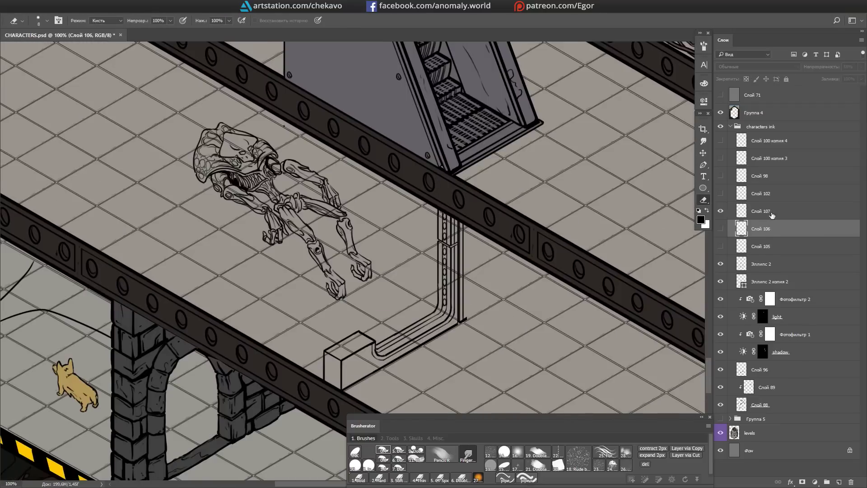
pyautogui.keyDown('shift'); pyautogui.click(772, 215); pyautogui.keyUp('shift')
pyautogui.hotkey('ctrl', 'e')
pyautogui.press('b')
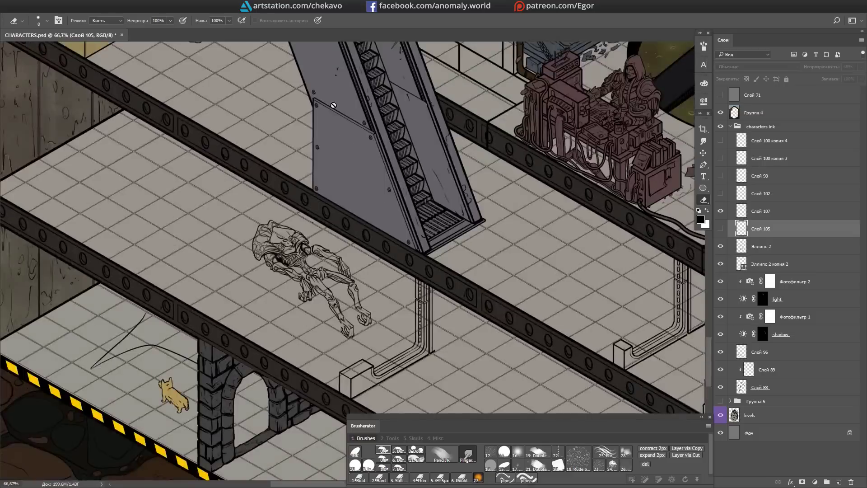
# Step: Add new layer Слой 108 above the ink layer for the wrist cuffs
pyautogui.scroll(3, 193, 217)
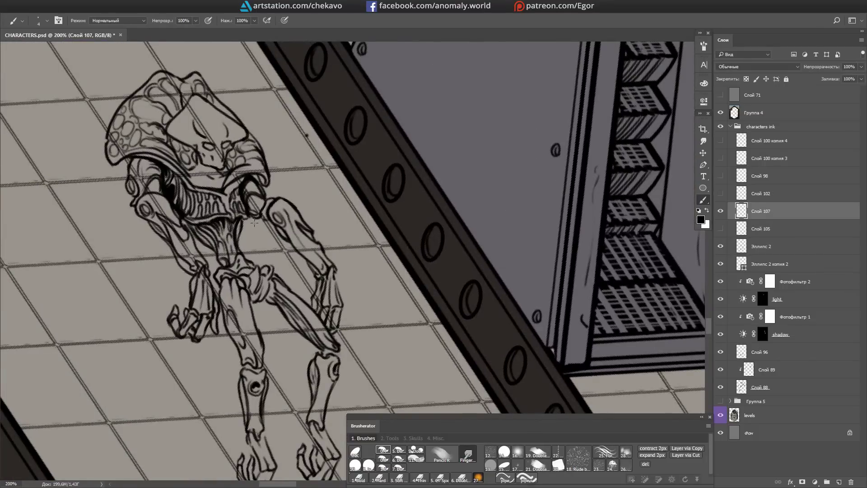
pyautogui.scroll(-3, 254, 222)
pyautogui.press('r')
pyautogui.moveTo(278, 357); pyautogui.dragTo(339, 243)
pyautogui.press('h')
pyautogui.scroll(2, 234, 139)
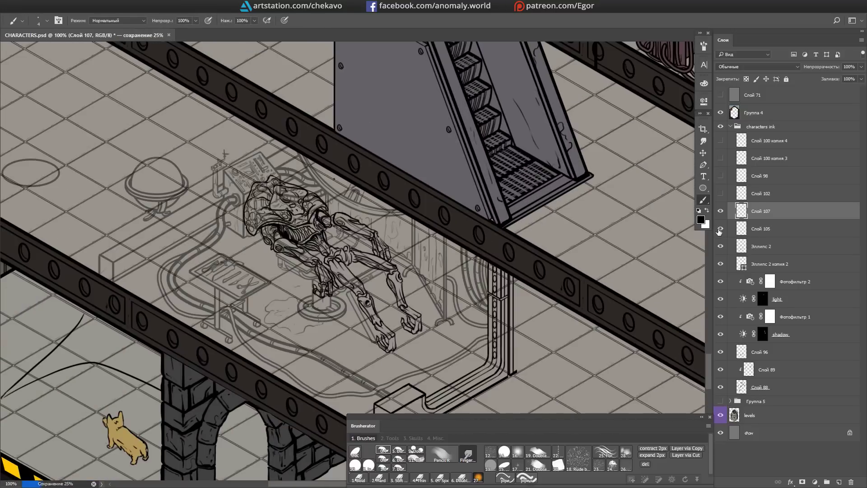
pyautogui.hotkey('ctrl', '+')
pyautogui.hotkey('ctrl', '+')
pyautogui.press('r')
pyautogui.moveTo(492, 305)
pyautogui.mouseDown()
pyautogui.moveTo(421, 243)
pyautogui.moveTo(370, 215)
pyautogui.mouseUp()
# Step: Draw restraint cuffs around both of the alien's wrists on Слой 108
pyautogui.hotkey('ctrl', 'd')
pyautogui.hotkey('alt', '[')
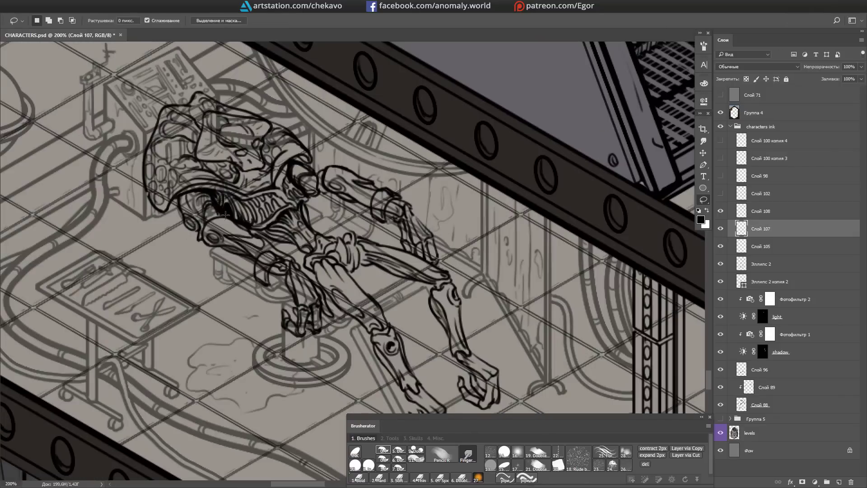
pyautogui.press('b')
pyautogui.moveTo(262, 234); pyautogui.dragTo(344, 126)
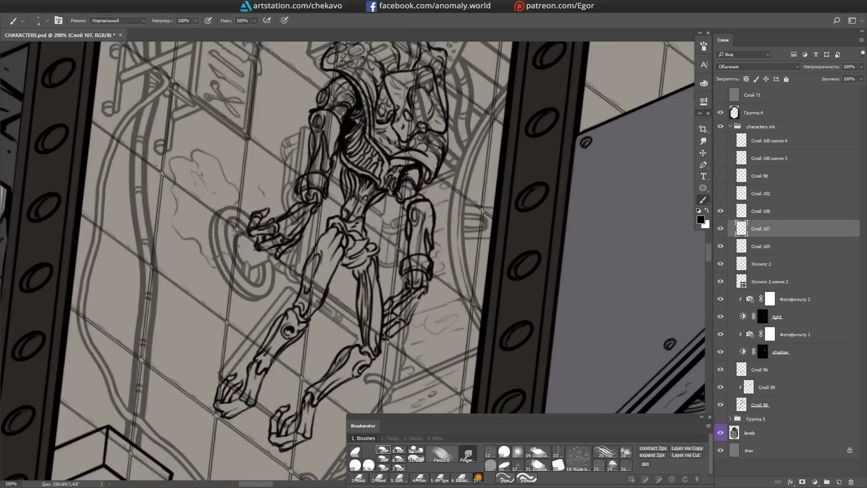
pyautogui.press('b')
pyautogui.hotkey('alt', ']')
pyautogui.moveTo(334, 156); pyautogui.dragTo(286, 254)
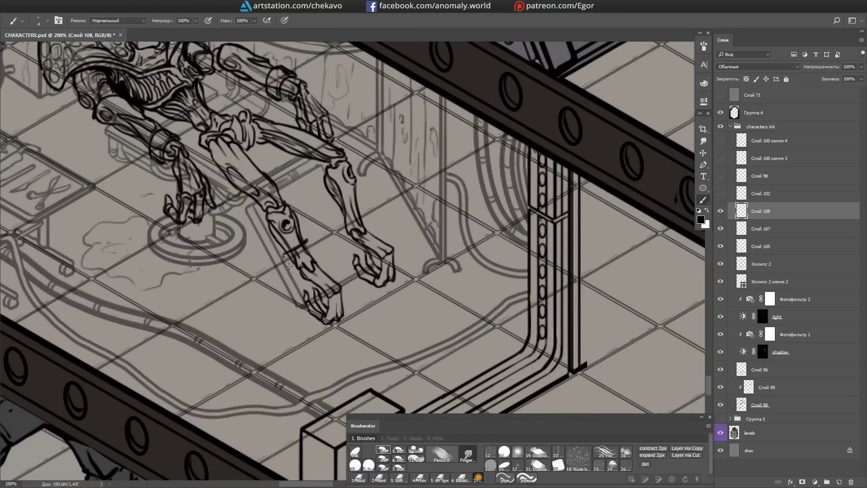
pyautogui.moveTo(332, 220); pyautogui.dragTo(362, 228)
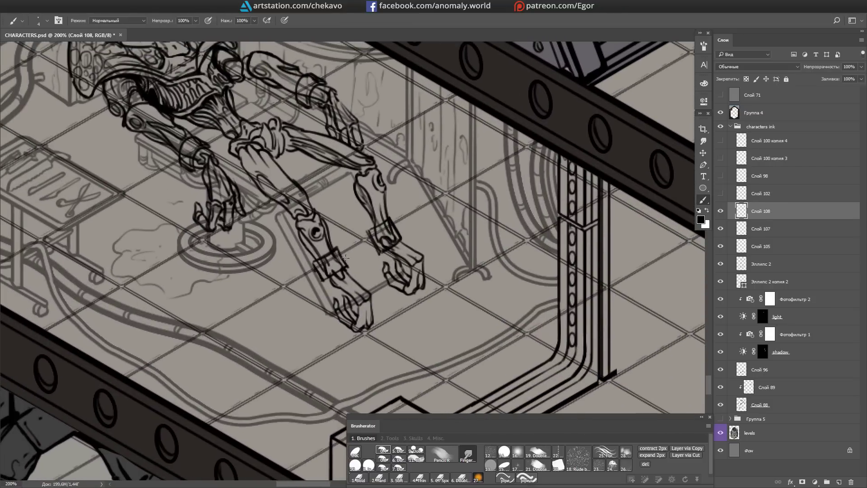
pyautogui.press('e')
pyautogui.hotkey('alt', '[')
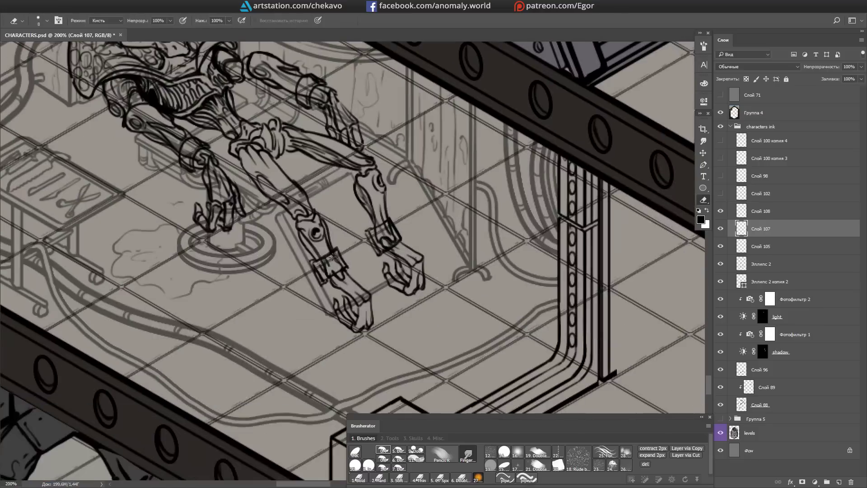
# Step: Magic Wand select the inside of the inked figure for the pale pink body fill
pyautogui.scroll(-3, 389, 244)
pyautogui.press('b')
pyautogui.moveTo(300, 266); pyautogui.dragTo(284, 250)
pyautogui.scroll(1, 334, 244)
pyautogui.scroll(-2, 352, 244)
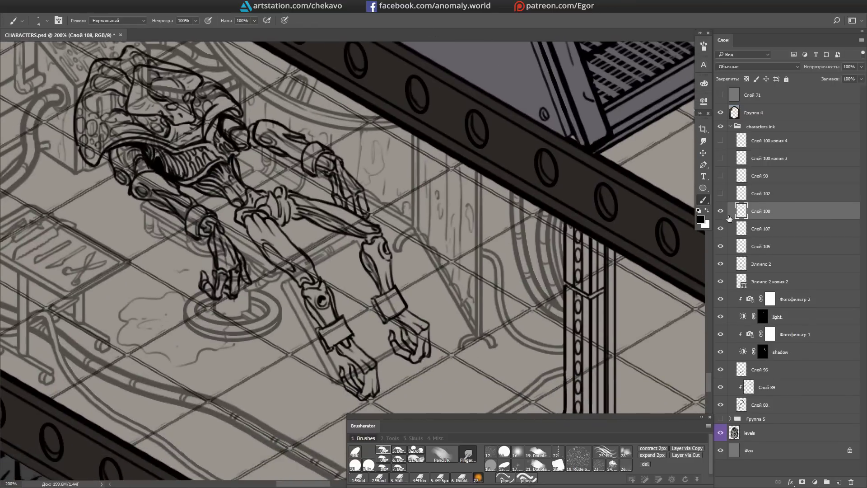
pyautogui.press('w')
pyautogui.click(423, 218)
pyautogui.moveTo(423, 217); pyautogui.dragTo(450, 232)
# Step: Fill the patient selection on the colour layer with light pink, then deselect
pyautogui.press('g')
pyautogui.click(760, 351)
pyautogui.click(704, 83)
pyautogui.click(624, 107)
pyautogui.click(316, 238)
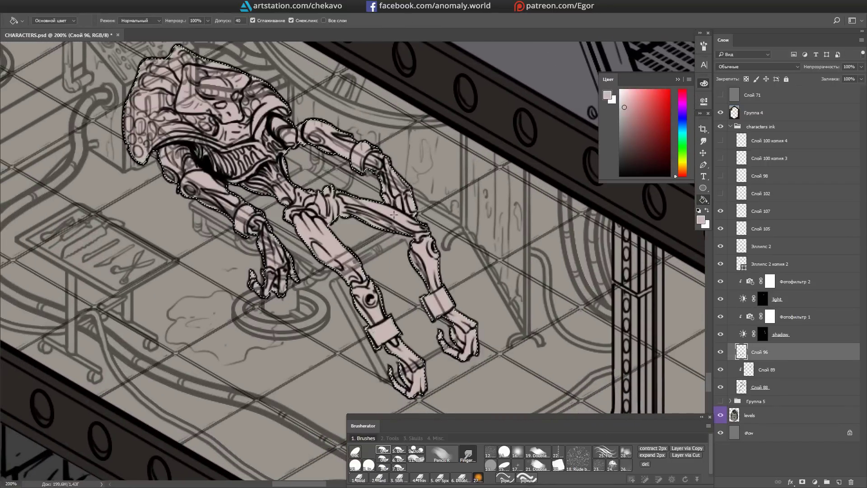
pyautogui.click(760, 228)
pyautogui.press('m')
pyautogui.hotkey('ctrl', 'd')
# Step: Sample a colour from the drawing and return to the colour layer
pyautogui.scroll(-1, 406, 271)
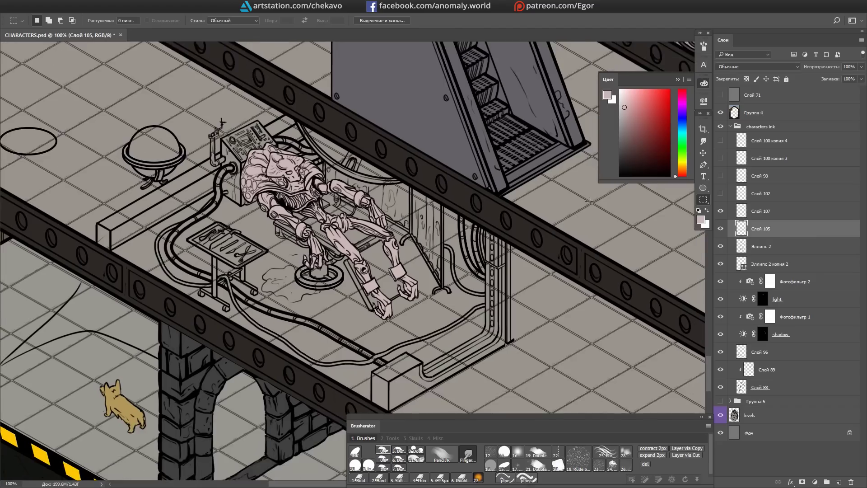
pyautogui.moveTo(533, 368); pyautogui.dragTo(476, 244)
pyautogui.click(623, 127)
pyautogui.click(759, 352)
pyautogui.moveTo(316, 226); pyautogui.dragTo(465, 271)
pyautogui.scroll(1, 316, 204)
# Step: Outline a straight-edged lasso selection along the pipe
pyautogui.press('l')
pyautogui.click(242, 113)
pyautogui.click(314, 78)
pyautogui.click(343, 111)
pyautogui.click(391, 78)
pyautogui.hscroll(3, 524, 271)
pyautogui.click(524, 279)
pyautogui.scroll(-4, 526, 280)
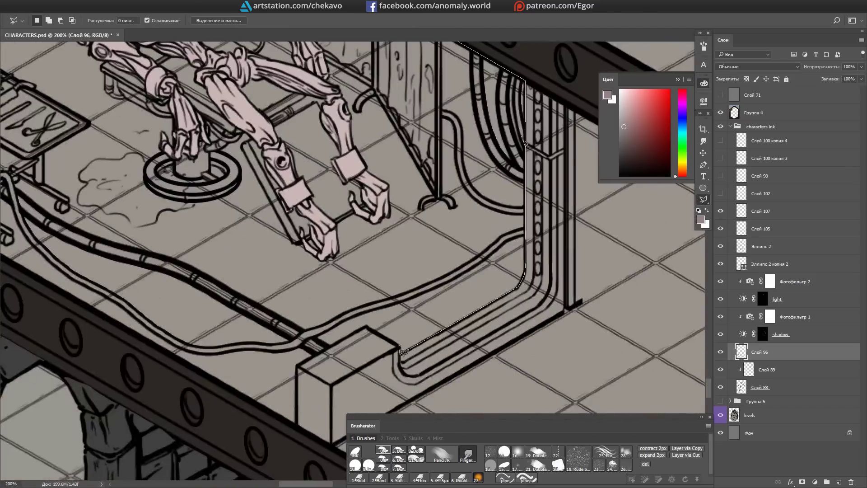
pyautogui.doubleClick(402, 350)
pyautogui.scroll(-2, 402, 350)
# Step: Set the Brush to size 19, with the view rotated and zoomed onto the control box
pyautogui.press('b')
pyautogui.scroll(2, 252, 181)
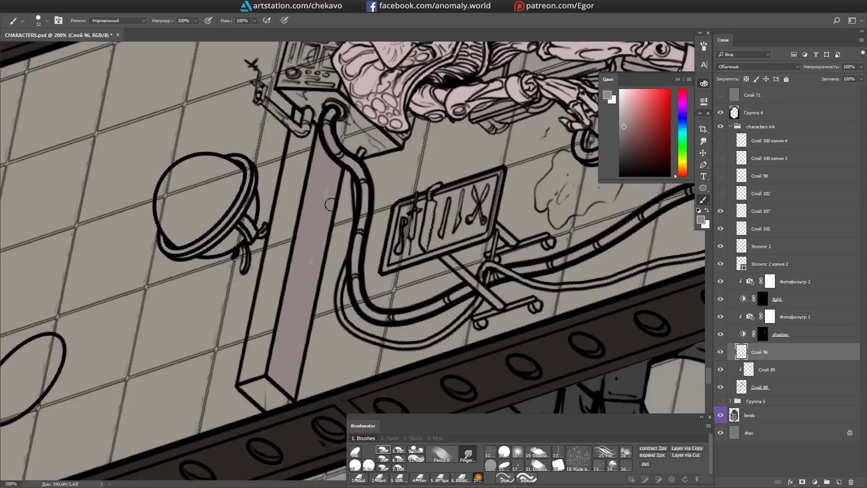
pyautogui.moveTo(330, 204); pyautogui.dragTo(304, 148)
pyautogui.press('[')
pyautogui.press('[')
pyautogui.press('[')
pyautogui.press('[')
pyautogui.press('[')
pyautogui.press('[')
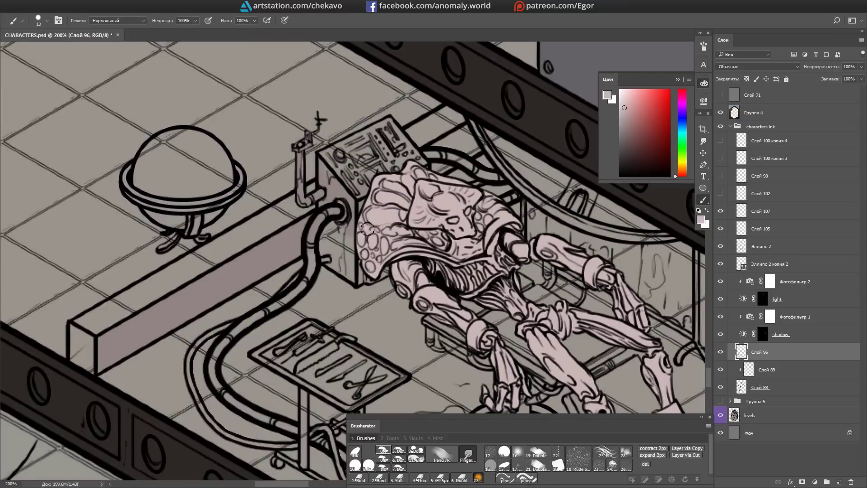
pyautogui.scroll(-2, 454, 110)
pyautogui.scroll(2, 152, 377)
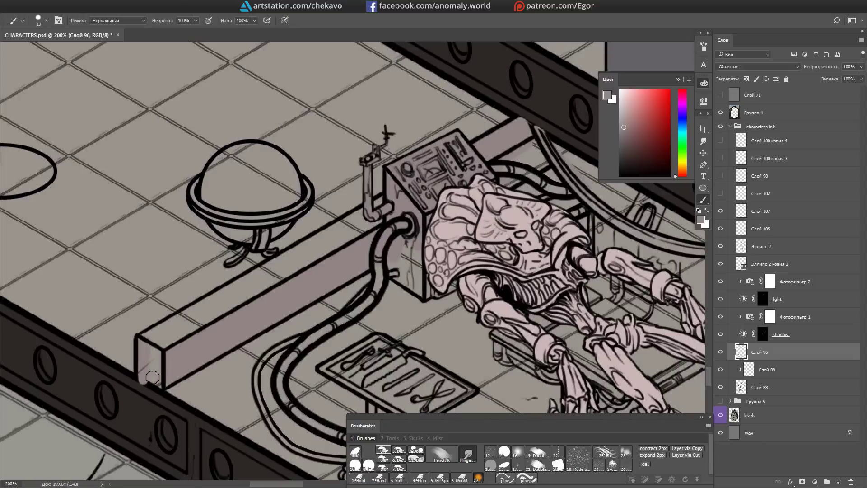
pyautogui.moveTo(333, 244); pyautogui.dragTo(143, 312)
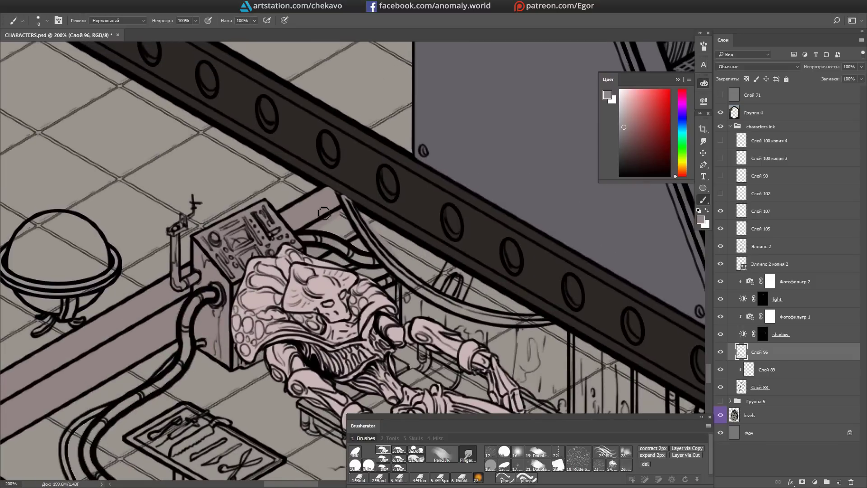
pyautogui.moveTo(324, 213); pyautogui.dragTo(304, 200)
pyautogui.rightClick(334, 258)
pyautogui.click(357, 286)
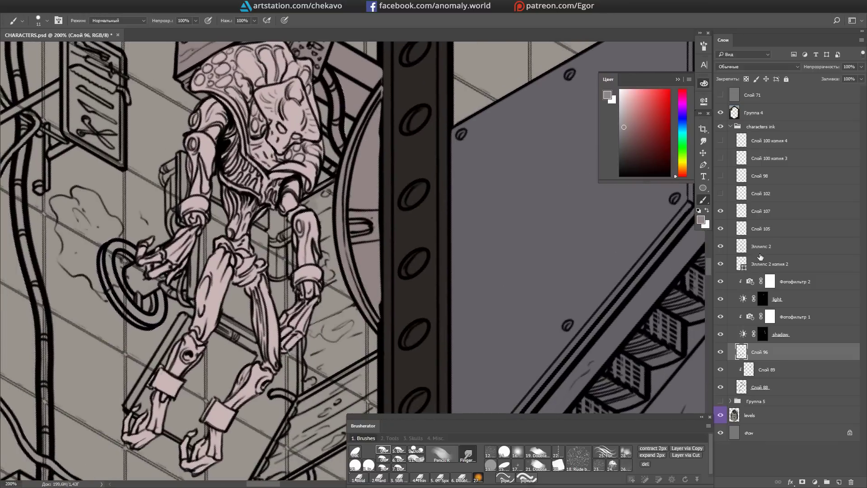
pyautogui.rightClick(319, 202)
pyautogui.moveTo(318, 202)
pyautogui.mouseDown()
pyautogui.moveTo(296, 204)
pyautogui.moveTo(284, 132)
pyautogui.mouseUp()
pyautogui.press(']')
pyautogui.press(']')
pyautogui.press(']')
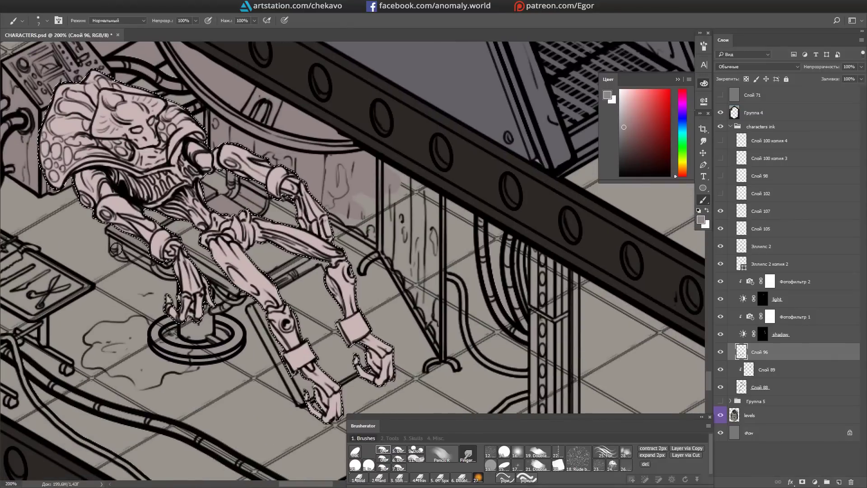
# Step: Reselect the patient outline and add light strokes to the background panel
pyautogui.moveTo(270, 253); pyautogui.dragTo(295, 221)
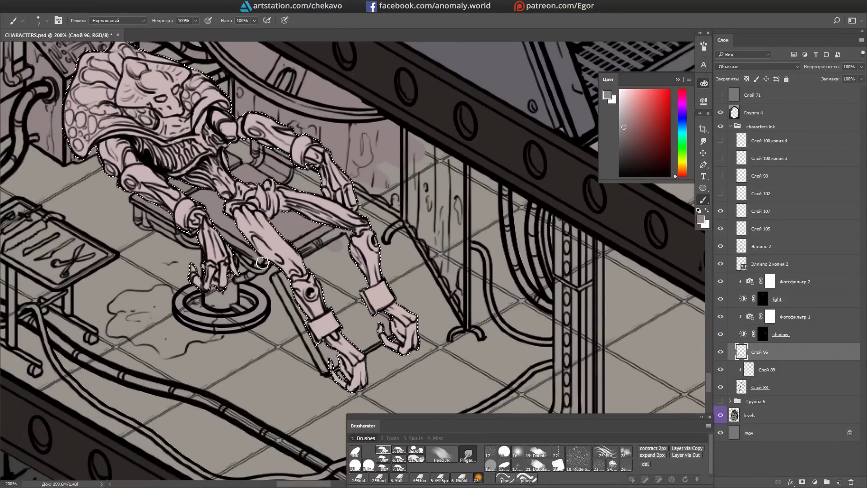
pyautogui.keyDown('alt'); pyautogui.rightClick(204, 295); pyautogui.keyUp('alt')
pyautogui.hotkey('ctrl', 'd')
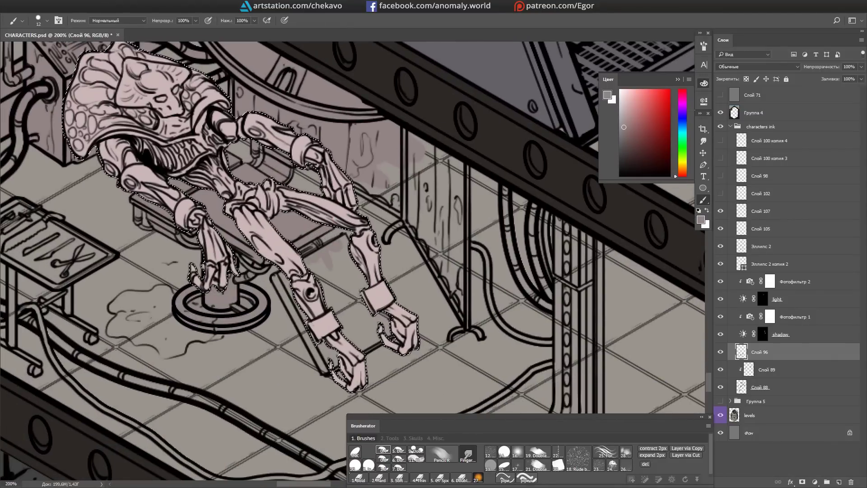
pyautogui.moveTo(373, 220)
pyautogui.mouseDown()
pyautogui.moveTo(359, 151)
pyautogui.moveTo(287, 241)
pyautogui.mouseUp()
pyautogui.hotkey('ctrl', 'shift', 'd')
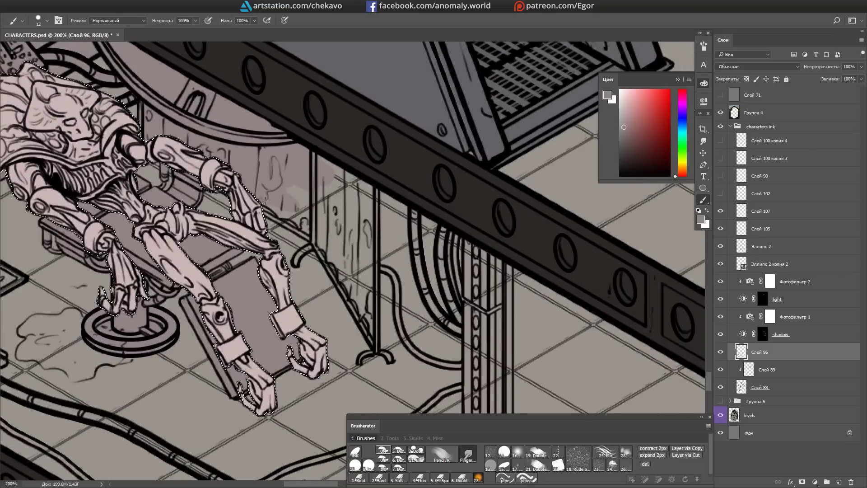
pyautogui.moveTo(363, 257); pyautogui.dragTo(352, 295)
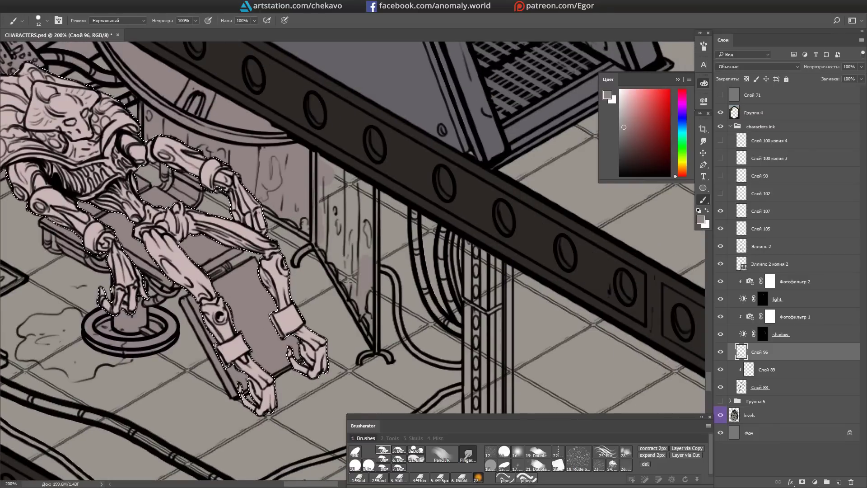
pyautogui.moveTo(373, 253); pyautogui.dragTo(356, 237)
pyautogui.moveTo(365, 204); pyautogui.dragTo(244, 45)
pyautogui.moveTo(135, 190); pyautogui.dragTo(350, 183)
pyautogui.moveTo(67, 90)
pyautogui.mouseDown()
pyautogui.moveTo(258, 231)
pyautogui.moveTo(241, 193)
pyautogui.mouseUp()
# Step: On the Эллипс 2 layer, erase along the vertical cable line by the box to thin it
pyautogui.press('e')
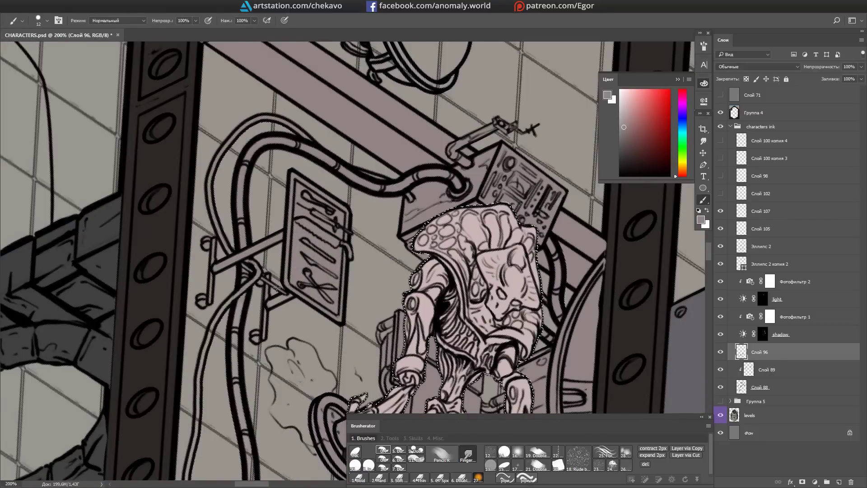
pyautogui.scroll(-5, 276, 288)
pyautogui.scroll(-2, 311, 91)
pyautogui.press('d')
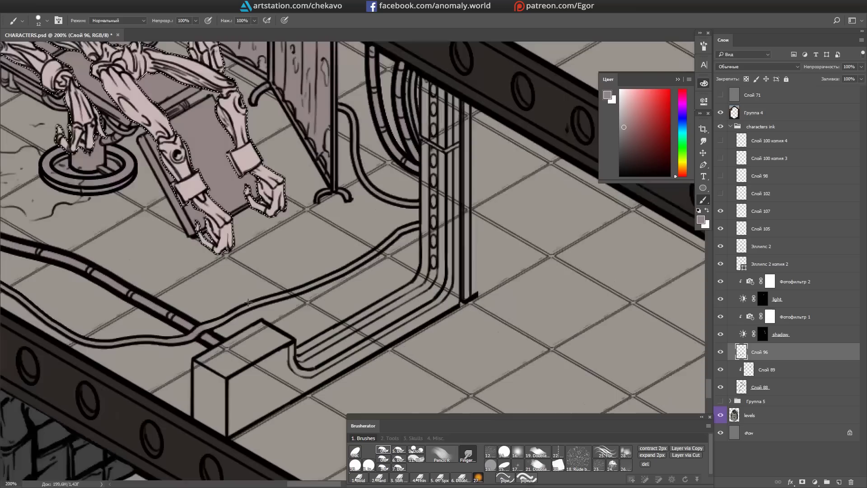
pyautogui.scroll(-2, 311, 90)
pyautogui.scroll(1, 312, 90)
pyautogui.click(753, 254)
pyautogui.scroll(2, 364, 243)
pyautogui.press('e')
pyautogui.moveTo(354, 172); pyautogui.dragTo(354, 298)
# Step: Return to the Слой 96 layer with the Eraser and bring the escalator area into view
pyautogui.scroll(-3, 364, 244)
pyautogui.scroll(3, 444, 225)
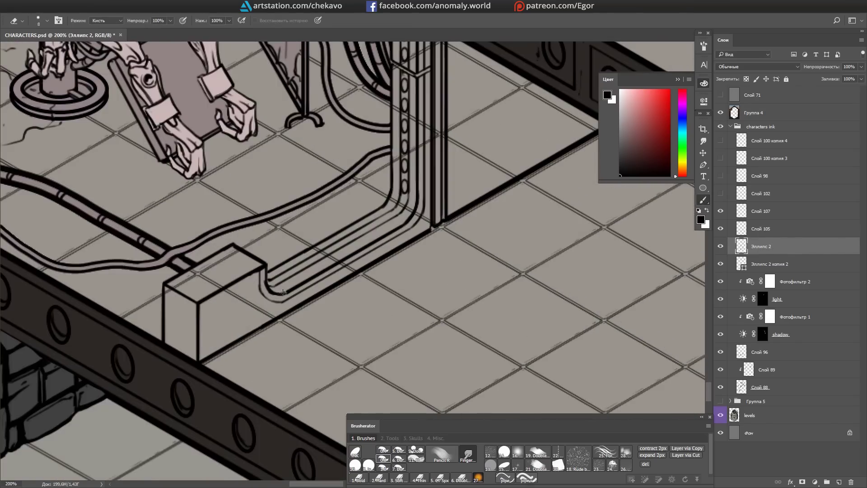
pyautogui.scroll(-2, 282, 293)
pyautogui.scroll(2, 217, 217)
pyautogui.keyDown('ctrl'); pyautogui.click(218, 217); pyautogui.keyUp('ctrl')
pyautogui.keyDown('alt'); pyautogui.click(217, 217); pyautogui.keyUp('alt')
pyautogui.scroll(-3, 197, 169)
pyautogui.scroll(2, 316, 226)
pyautogui.scroll(-2, 406, 271)
pyautogui.scroll(-1, 474, 324)
pyautogui.press('e')
pyautogui.moveTo(474, 324); pyautogui.dragTo(385, 266)
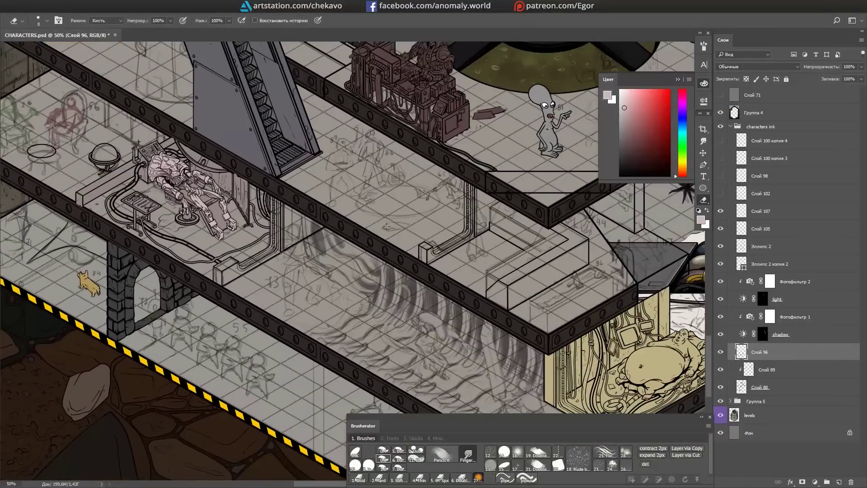
# Step: Draw the capsule's base ellipse, duplicate it upward as the top, and merge the copies
pyautogui.moveTo(386, 226); pyautogui.dragTo(468, 271)
pyautogui.scroll(2, 467, 271)
pyautogui.hotkey('ctrl', 'v')
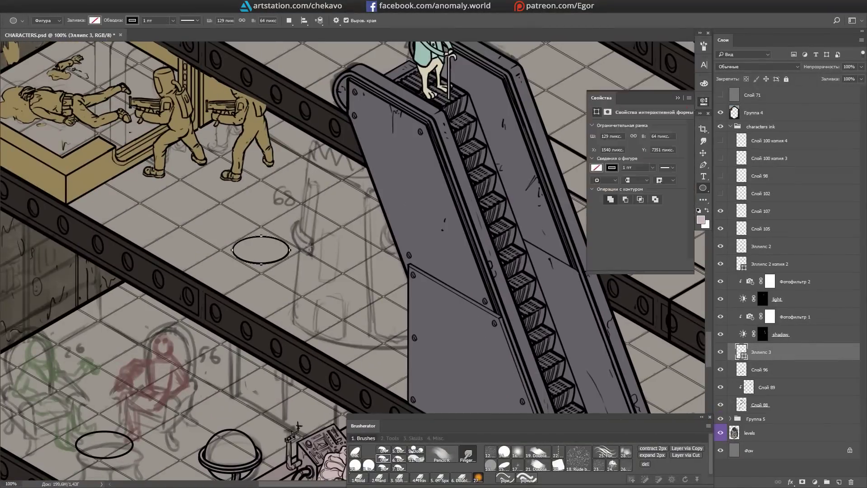
pyautogui.hotkey('ctrl', 't')
pyautogui.moveTo(405, 324); pyautogui.dragTo(353, 303)
pyautogui.press('Return')
pyautogui.press('m')
pyautogui.moveTo(316, 280); pyautogui.dragTo(330, 131)
pyautogui.scroll(1, 316, 135)
pyautogui.hotkey('ctrl', 'e')
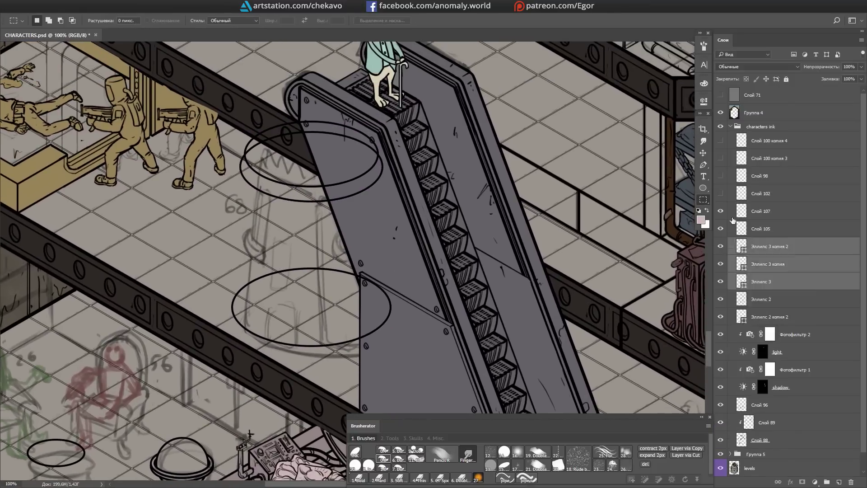
# Step: Ink the capsule's left side, the bristles and a curved cup beneath them
pyautogui.press('b')
pyautogui.scroll(2, 262, 73)
pyautogui.keyDown('shift'); pyautogui.click(255, 272); pyautogui.keyUp('shift')
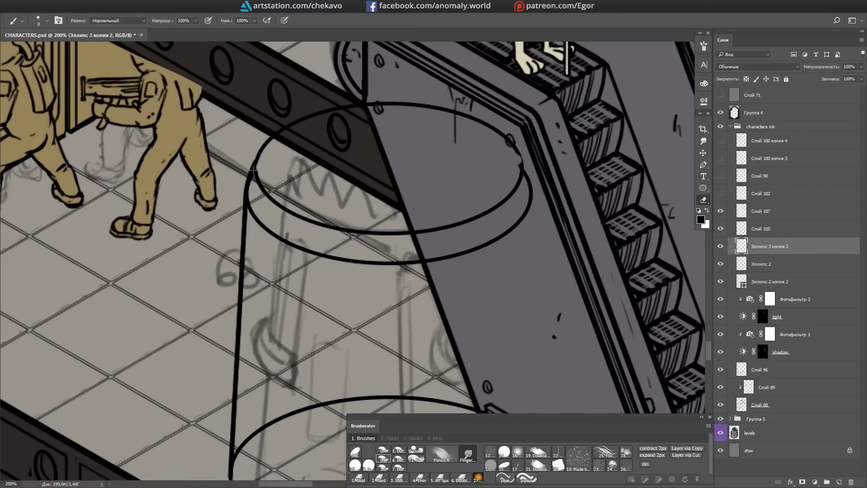
pyautogui.press('e')
pyautogui.press('Escape')
pyautogui.press('r')
pyautogui.moveTo(231, 269)
pyautogui.mouseDown()
pyautogui.moveTo(405, 154)
pyautogui.moveTo(328, 143)
pyautogui.mouseUp()
pyautogui.press('b')
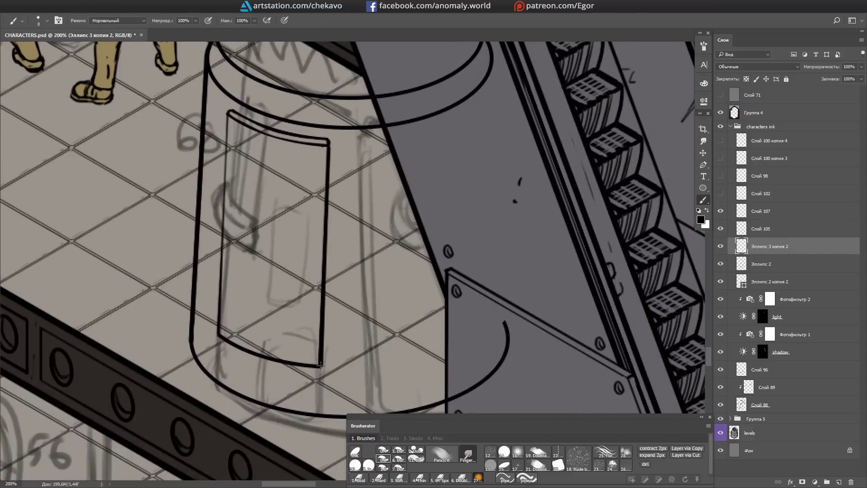
pyautogui.moveTo(274, 185)
pyautogui.mouseDown()
pyautogui.moveTo(365, 172)
pyautogui.moveTo(287, 180)
pyautogui.mouseUp()
pyautogui.moveTo(284, 226); pyautogui.dragTo(295, 253)
pyautogui.moveTo(253, 232)
pyautogui.mouseDown()
pyautogui.moveTo(311, 264)
pyautogui.moveTo(316, 256)
pyautogui.mouseUp()
# Step: Erase a stray short line and ink a vertical line down the capsule
pyautogui.press('b')
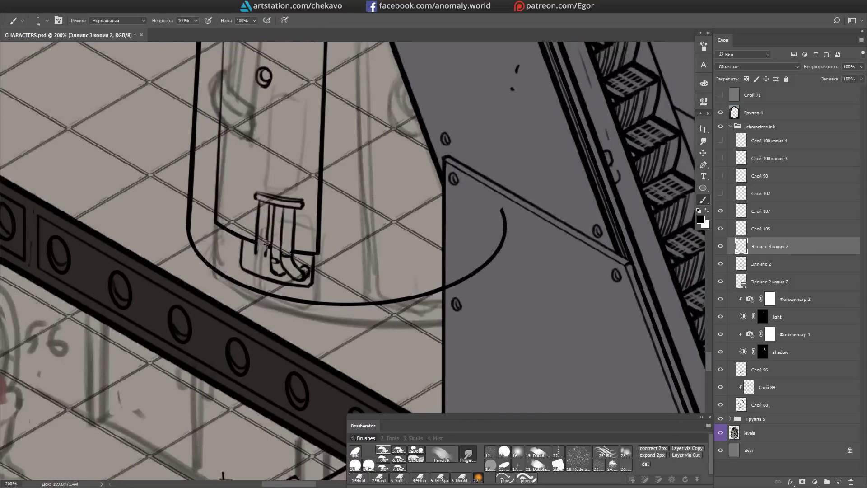
pyautogui.moveTo(271, 205); pyautogui.dragTo(308, 172)
pyautogui.moveTo(314, 130)
pyautogui.mouseDown()
pyautogui.moveTo(343, 212)
pyautogui.moveTo(316, 163)
pyautogui.moveTo(407, 271)
pyautogui.moveTo(447, 225)
pyautogui.moveTo(437, 183)
pyautogui.mouseUp()
pyautogui.press('e')
pyautogui.moveTo(437, 183); pyautogui.dragTo(343, 199)
pyautogui.press('b')
pyautogui.moveTo(333, 151); pyautogui.dragTo(325, 374)
# Step: Add short detail strokes around the capsule's base and a line atop the small frame
pyautogui.scroll(2, 343, 174)
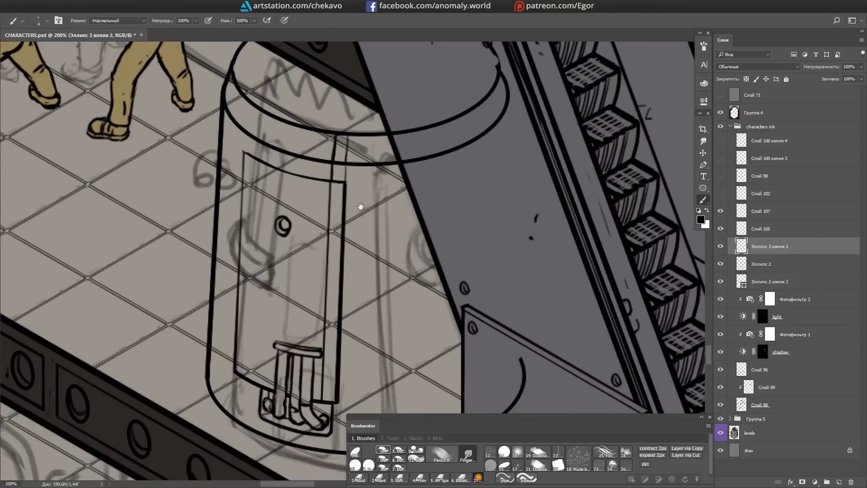
pyautogui.moveTo(361, 206); pyautogui.dragTo(341, 107)
pyautogui.moveTo(328, 302); pyautogui.dragTo(352, 353)
pyautogui.moveTo(357, 307); pyautogui.dragTo(359, 355)
pyautogui.moveTo(359, 316); pyautogui.dragTo(323, 343)
pyautogui.moveTo(321, 240); pyautogui.dragTo(379, 282)
pyautogui.moveTo(380, 282)
pyautogui.mouseDown()
pyautogui.moveTo(407, 226)
pyautogui.moveTo(389, 296)
pyautogui.mouseUp()
pyautogui.moveTo(389, 296)
pyautogui.mouseDown()
pyautogui.moveTo(376, 251)
pyautogui.moveTo(393, 271)
pyautogui.moveTo(343, 266)
pyautogui.moveTo(316, 275)
pyautogui.mouseUp()
pyautogui.moveTo(268, 286); pyautogui.dragTo(330, 269)
# Step: Undo the unwanted arc drawn on the plate
pyautogui.press('e')
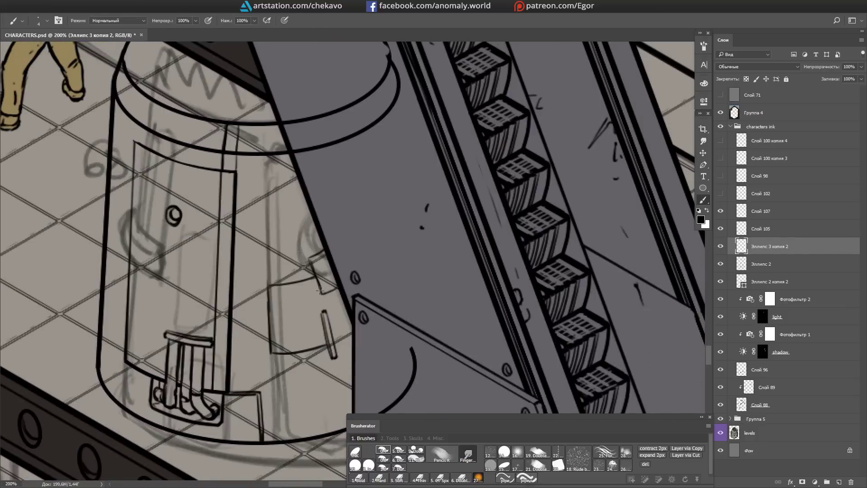
pyautogui.scroll(-5, 320, 290)
pyautogui.hscroll(-2, 370, 296)
pyautogui.hotkey('ctrl', 'z')
pyautogui.press('b')
pyautogui.hscroll(-4, 353, 298)
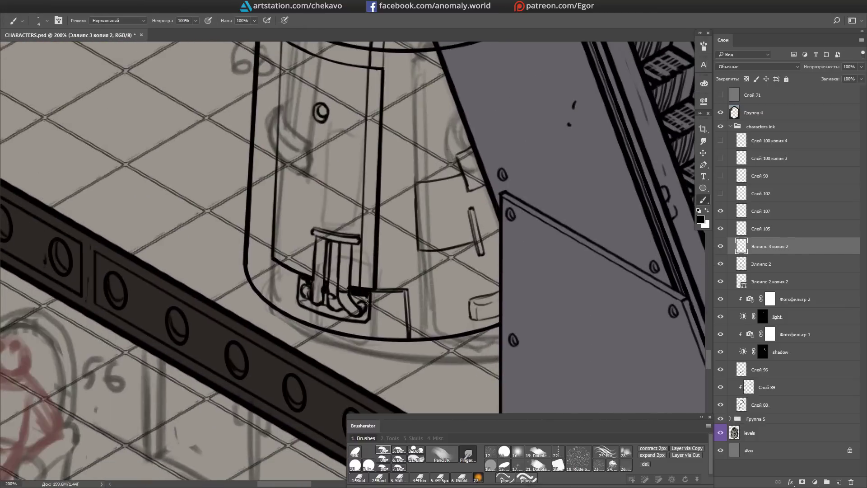
# Step: Draw a rounded hatch outline on the capsule and thicken its left edge
pyautogui.moveTo(323, 214)
pyautogui.mouseDown()
pyautogui.moveTo(323, 316)
pyautogui.moveTo(361, 271)
pyautogui.moveTo(302, 190)
pyautogui.moveTo(253, 253)
pyautogui.mouseUp()
pyautogui.moveTo(359, 242); pyautogui.dragTo(429, 223)
pyautogui.moveTo(364, 223); pyautogui.dragTo(431, 241)
pyautogui.moveTo(452, 203)
pyautogui.mouseDown()
pyautogui.moveTo(535, 145)
pyautogui.moveTo(348, 183)
pyautogui.mouseUp()
pyautogui.moveTo(325, 155); pyautogui.dragTo(332, 166)
pyautogui.moveTo(333, 165)
pyautogui.mouseDown()
pyautogui.moveTo(332, 240)
pyautogui.moveTo(337, 214)
pyautogui.mouseUp()
pyautogui.moveTo(336, 214)
pyautogui.mouseDown()
pyautogui.moveTo(352, 181)
pyautogui.moveTo(356, 267)
pyautogui.mouseUp()
pyautogui.moveTo(356, 267)
pyautogui.mouseDown()
pyautogui.moveTo(345, 272)
pyautogui.moveTo(370, 212)
pyautogui.moveTo(311, 357)
pyautogui.mouseUp()
# Step: Shrink an ellipse copy into a tiny stud and repeat copies around the capsule rim
pyautogui.hotkey('ctrl', 't')
pyautogui.moveTo(537, 280); pyautogui.dragTo(288, 206)
pyautogui.press('Return')
pyautogui.moveTo(288, 205); pyautogui.dragTo(310, 205)
pyautogui.moveTo(309, 206); pyautogui.dragTo(325, 228)
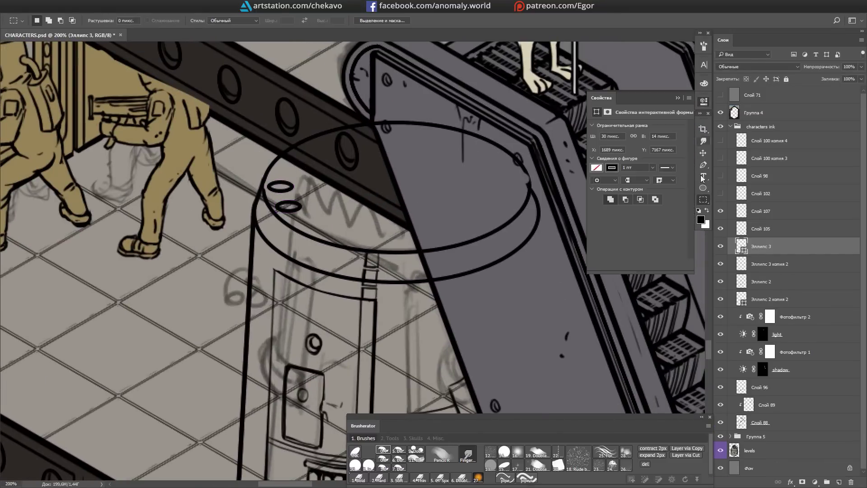
pyautogui.moveTo(289, 206); pyautogui.dragTo(397, 221)
# Step: Merge the stud copies down into the Эллипс 3 capsule ink layer
pyautogui.rightClick(767, 246)
pyautogui.press('Escape')
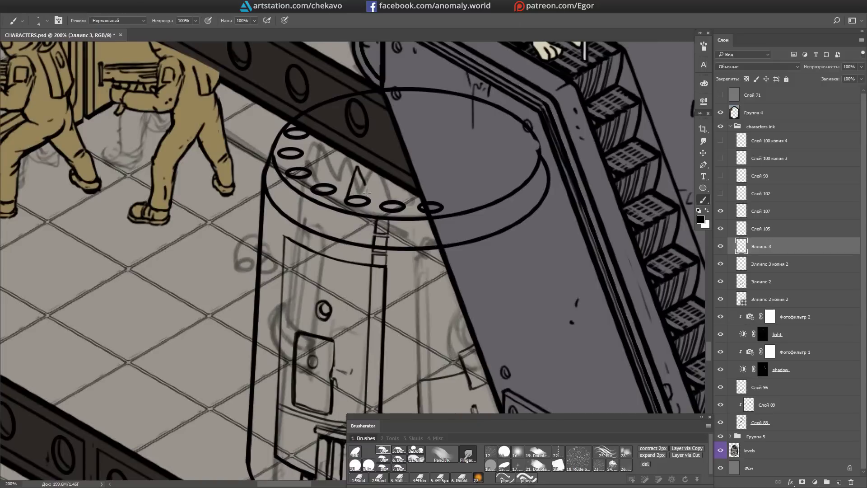
pyautogui.click(745, 267)
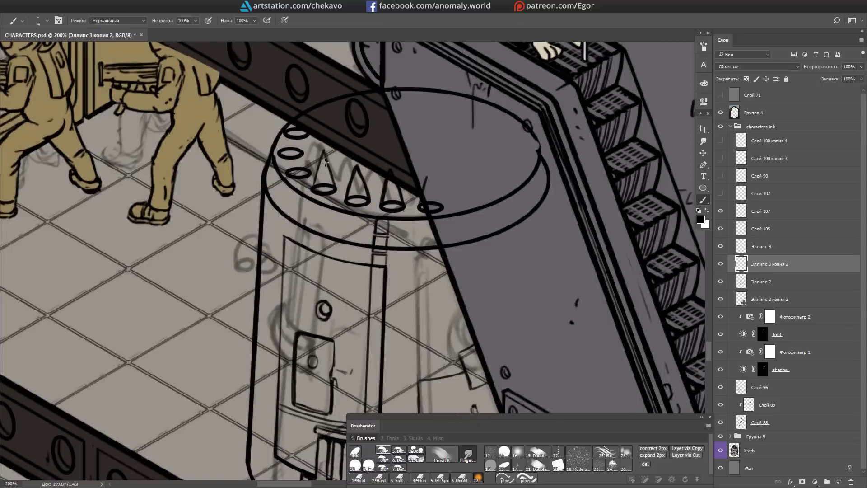
pyautogui.press('e')
pyautogui.hotkey('alt', ']')
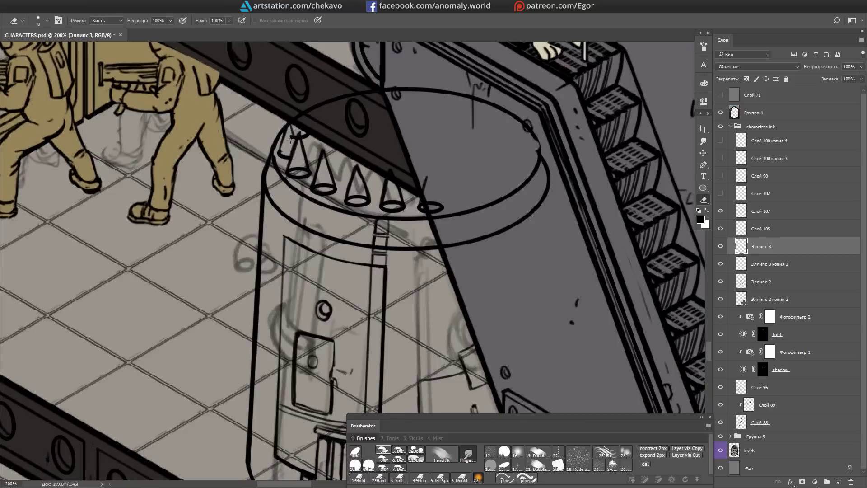
pyautogui.hotkey('ctrl', 'e')
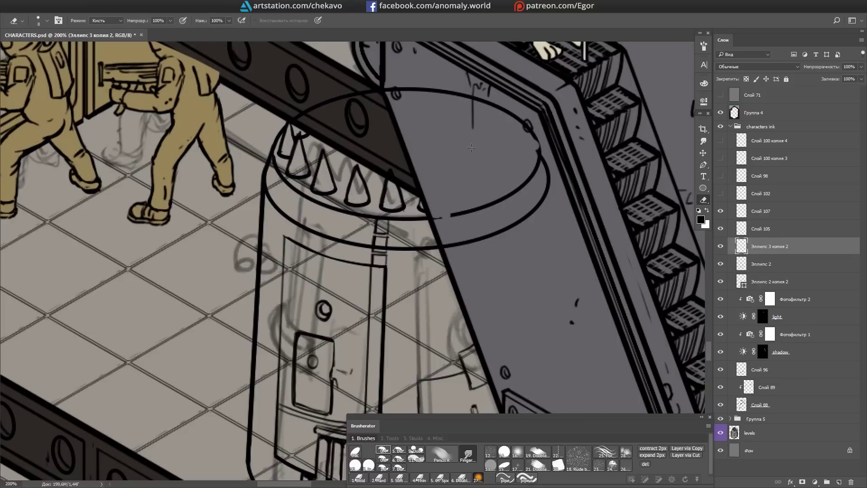
# Step: Erase the capsule rim arc overlapping the escalator panel and save the document
pyautogui.moveTo(435, 205); pyautogui.dragTo(533, 181)
pyautogui.press('b')
pyautogui.scroll(-5, 383, 224)
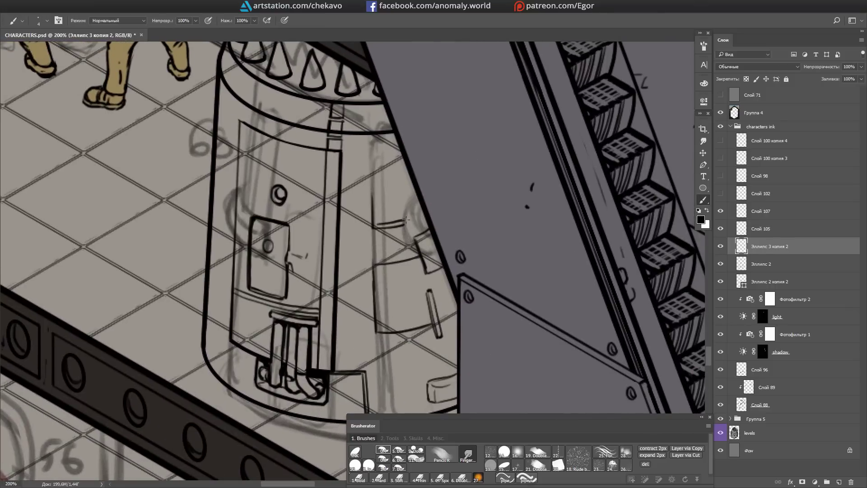
pyautogui.moveTo(395, 140); pyautogui.dragTo(401, 209)
pyautogui.press('e')
pyautogui.hotkey('ctrl', 's')
# Step: Restore the canvas upright and lasso around the whole capsule
pyautogui.press('b')
pyautogui.moveTo(336, 234)
pyautogui.mouseDown()
pyautogui.moveTo(562, 171)
pyautogui.moveTo(549, 279)
pyautogui.moveTo(434, 171)
pyautogui.mouseUp()
pyautogui.moveTo(490, 273)
pyautogui.mouseDown()
pyautogui.moveTo(393, 201)
pyautogui.moveTo(398, 245)
pyautogui.moveTo(247, 165)
pyautogui.mouseUp()
pyautogui.press('b')
pyautogui.moveTo(247, 96)
pyautogui.mouseDown()
pyautogui.moveTo(325, 97)
pyautogui.moveTo(394, 130)
pyautogui.moveTo(261, 95)
pyautogui.mouseUp()
pyautogui.press('l')
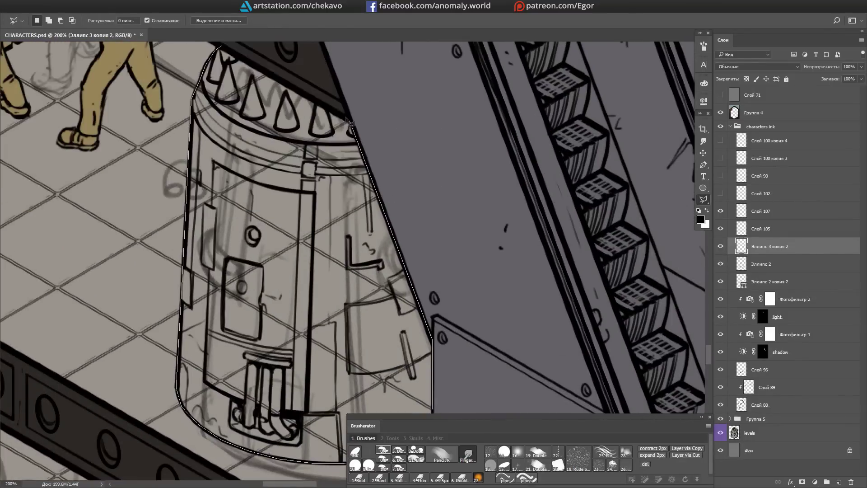
pyautogui.click(703, 83)
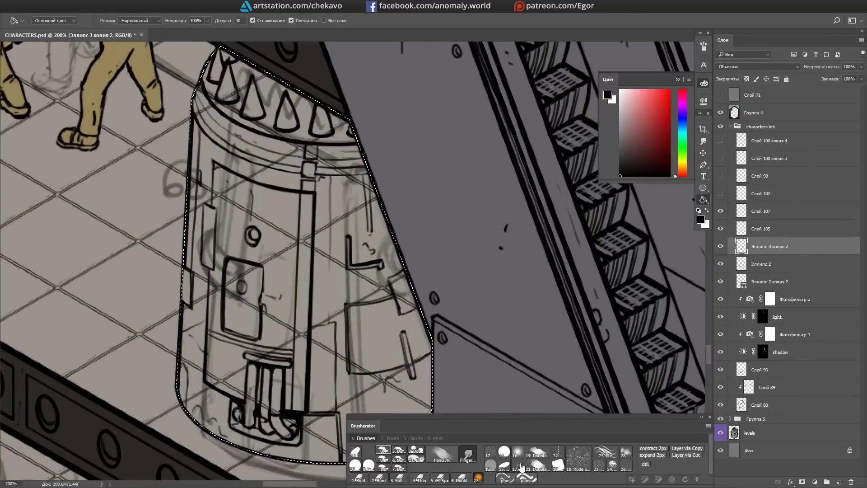
# Step: Fill the capsule lasso selection with brown and deselect
pyautogui.hotkey('alt', 'BackSpace')
pyautogui.hotkey('ctrl', 'd')
pyautogui.press('m')
pyautogui.hotkey('ctrl', '-')
pyautogui.hotkey('ctrl', '-')
pyautogui.hotkey('ctrl', '+')
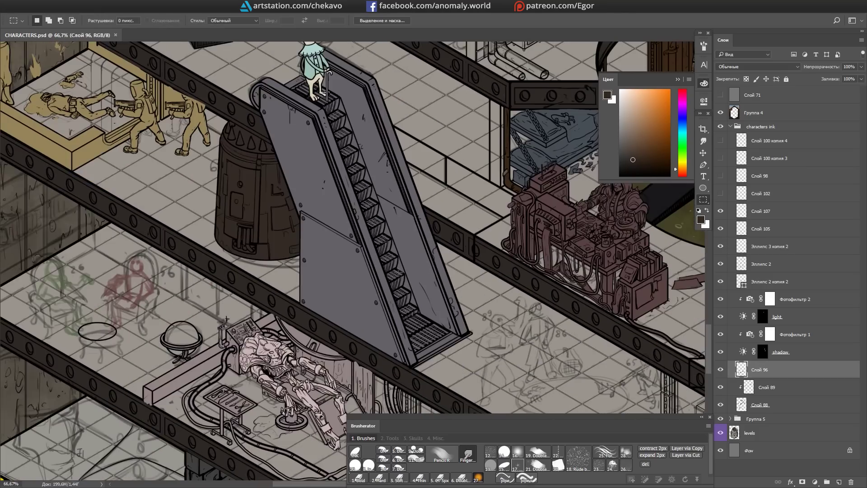
# Step: Survey the lair and pan to the classroom, making layer Слой 96 active
pyautogui.hotkey('ctrl', '+')
pyautogui.hotkey('ctrl', '+')
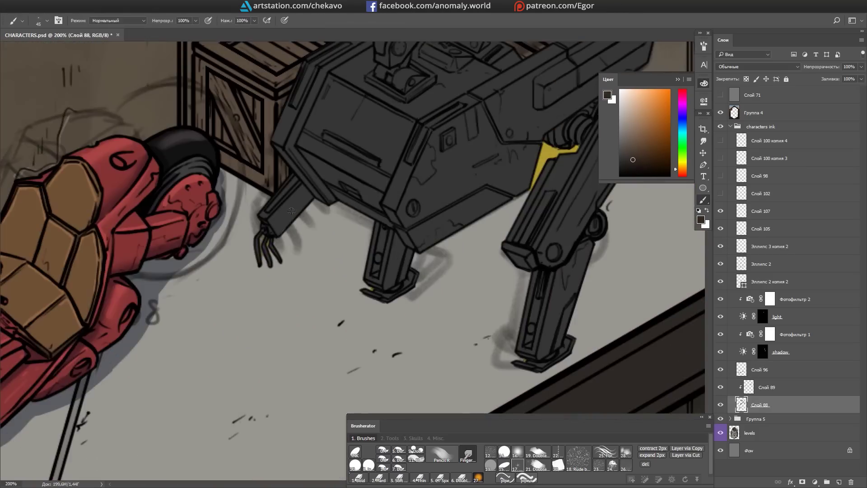
pyautogui.press('e')
pyautogui.hotkey('ctrl', '-')
pyautogui.hotkey('ctrl', '-')
pyautogui.moveTo(478, 187)
pyautogui.mouseDown()
pyautogui.moveTo(517, 352)
pyautogui.moveTo(564, 397)
pyautogui.moveTo(271, 397)
pyautogui.moveTo(316, 361)
pyautogui.moveTo(454, 193)
pyautogui.mouseUp()
pyautogui.hotkey('ctrl', '+')
pyautogui.hotkey('ctrl', '+')
pyautogui.press('b')
pyautogui.keyDown('ctrl'); pyautogui.click(454, 192); pyautogui.keyUp('ctrl')
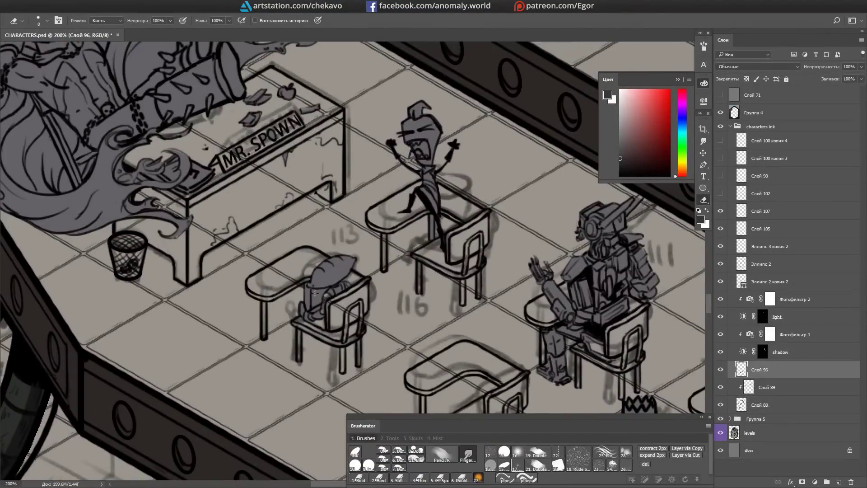
# Step: Zoom into the desks at 200% and sample a purple-grey colour from the drawing
pyautogui.hotkey('ctrl', '-')
pyautogui.hotkey('ctrl', '-')
pyautogui.keyDown('alt'); pyautogui.click(397, 233); pyautogui.keyUp('alt')
pyautogui.hotkey('ctrl', '+')
pyautogui.hotkey('ctrl', '+')
pyautogui.moveTo(396, 234); pyautogui.dragTo(304, 121)
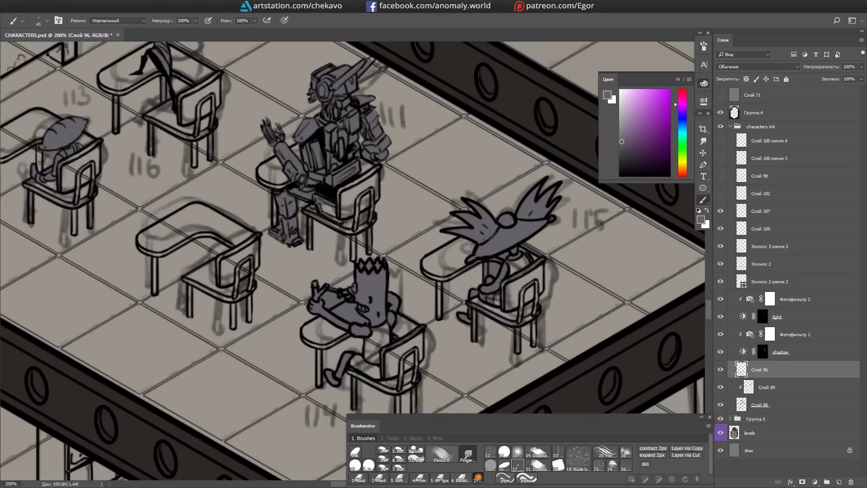
pyautogui.keyDown('alt'); pyautogui.click(327, 116); pyautogui.keyUp('alt')
pyautogui.moveTo(37, 149)
pyautogui.mouseDown()
pyautogui.moveTo(235, 170)
pyautogui.moveTo(205, 280)
pyautogui.moveTo(59, 154)
pyautogui.mouseUp()
pyautogui.press('b')
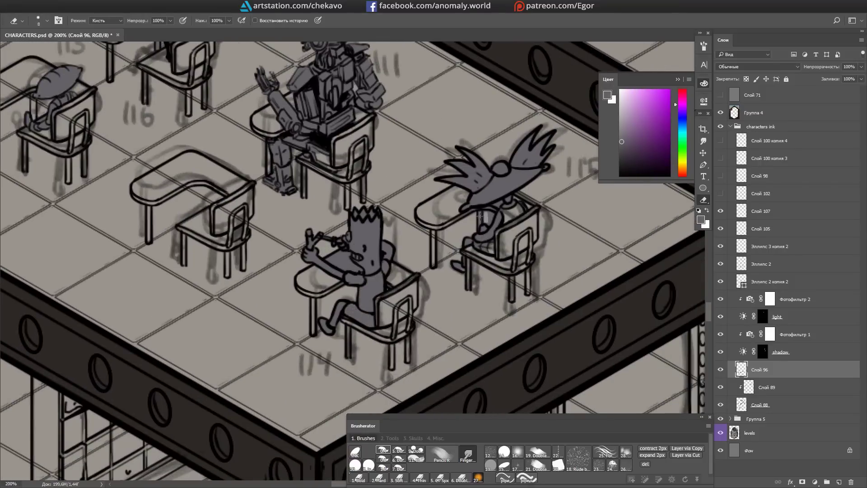
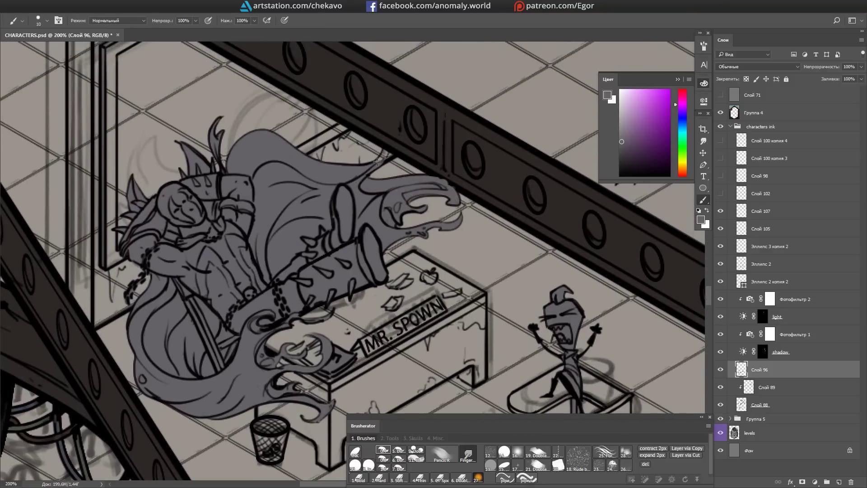
# Step: Outline the first platform face with the Polygonal Lasso and fill it flat grey
pyautogui.hotkey('ctrl', '-')
pyautogui.hotkey('ctrl', '-')
pyautogui.hotkey('ctrl', '-')
pyautogui.moveTo(378, 161)
pyautogui.mouseDown()
pyautogui.moveTo(316, 271)
pyautogui.moveTo(406, 225)
pyautogui.moveTo(448, 271)
pyautogui.moveTo(668, 271)
pyautogui.moveTo(294, 397)
pyautogui.moveTo(379, 176)
pyautogui.moveTo(467, 288)
pyautogui.moveTo(445, 401)
pyautogui.moveTo(587, 429)
pyautogui.mouseUp()
pyautogui.hotkey('ctrl', '+')
pyautogui.hotkey('ctrl', '+')
pyautogui.hotkey('ctrl', '+')
pyautogui.press('l')
pyautogui.moveTo(316, 226); pyautogui.dragTo(677, 54)
pyautogui.click(423, 199)
pyautogui.click(229, 90)
pyautogui.click(194, 110)
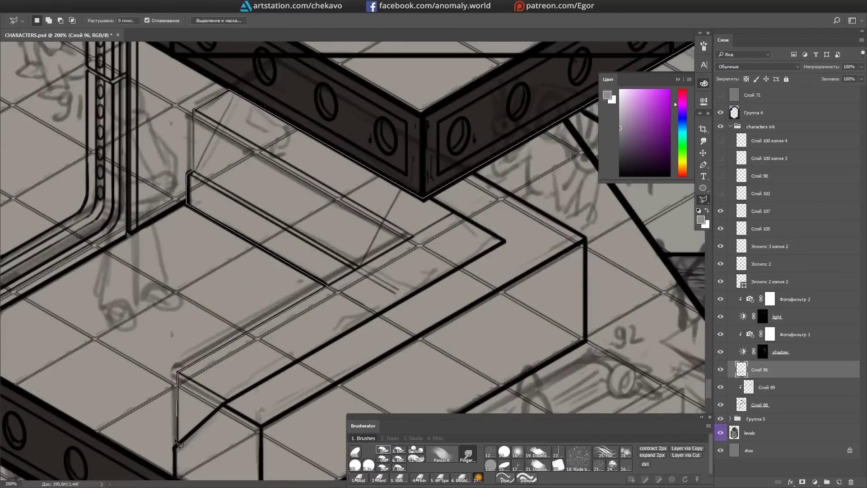
pyautogui.doubleClick(177, 443)
pyautogui.hotkey('alt', 'BackSpace')
pyautogui.hotkey('ctrl', 'd')
# Step: Outline the next platform face, fill it grey and deselect
pyautogui.hotkey('ctrl', '-')
pyautogui.moveTo(316, 316)
pyautogui.mouseDown()
pyautogui.moveTo(406, 158)
pyautogui.moveTo(499, 193)
pyautogui.mouseUp()
pyautogui.press('m')
pyautogui.moveTo(599, 330); pyautogui.dragTo(630, 319)
pyautogui.hotkey('ctrl', '+')
pyautogui.press('l')
pyautogui.click(103, 284)
pyautogui.doubleClick(372, 342)
pyautogui.hotkey('alt', 'BackSpace')
pyautogui.press('m')
pyautogui.hotkey('ctrl', 'd')
# Step: Zoom out to fit the whole image and save the document
pyautogui.hotkey('ctrl', '-')
pyautogui.hotkey('ctrl', '-')
pyautogui.hotkey('ctrl', '-')
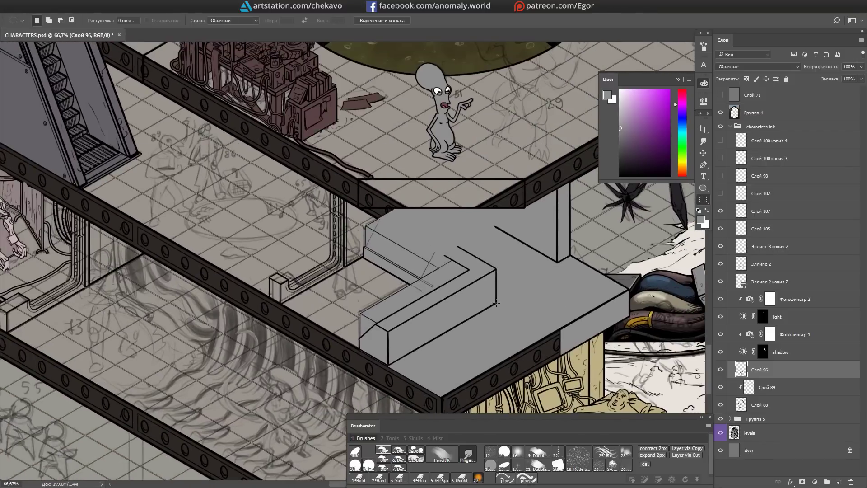
pyautogui.hotkey('ctrl', '-')
pyautogui.hotkey('ctrl', '-')
pyautogui.hotkey('ctrl', '0')
pyautogui.hotkey('ctrl', 's')
# Step: Return to the brush on the Эллипс 2 layer, zoomed in on the creatures near 109
pyautogui.hotkey('ctrl', '1')
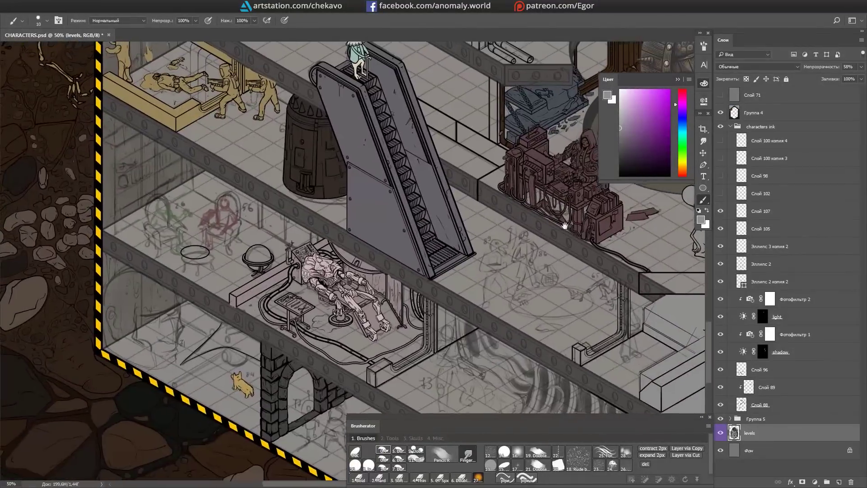
pyautogui.press('b')
pyautogui.click(749, 433)
pyautogui.click(741, 266)
pyautogui.hotkey('ctrl', '+')
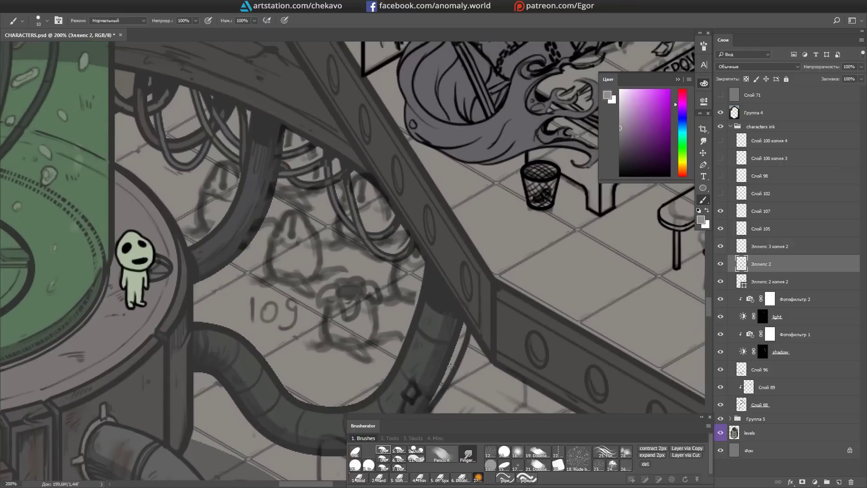
# Step: Ink the crouching creature's horn, curling tail, body contour and tendrils
pyautogui.moveTo(370, 282); pyautogui.dragTo(381, 311)
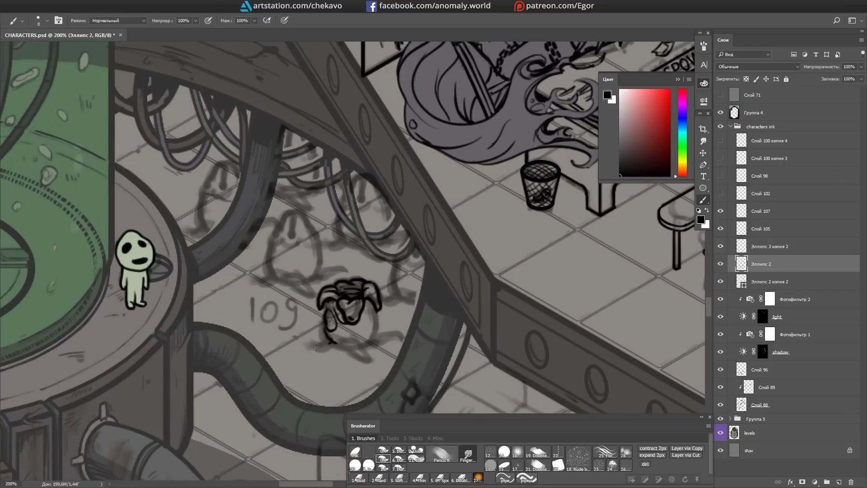
pyautogui.moveTo(331, 339); pyautogui.dragTo(323, 365)
pyautogui.moveTo(374, 324); pyautogui.dragTo(357, 346)
pyautogui.moveTo(375, 306); pyautogui.dragTo(379, 297)
pyautogui.moveTo(332, 340); pyautogui.dragTo(383, 350)
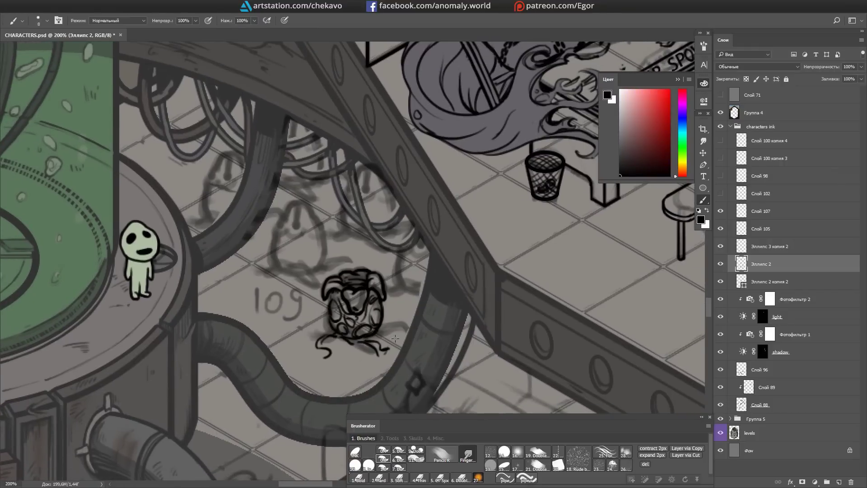
pyautogui.moveTo(333, 330); pyautogui.dragTo(352, 364)
pyautogui.moveTo(313, 227); pyautogui.dragTo(304, 244)
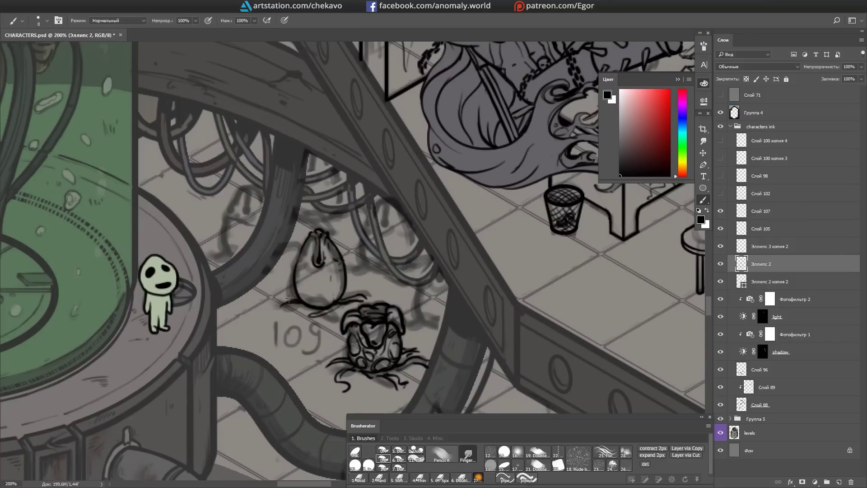
# Step: Ink an egg, copy it into a cluster beside the creature, and erase lines overlapping the pipe
pyautogui.moveTo(338, 284); pyautogui.dragTo(306, 293)
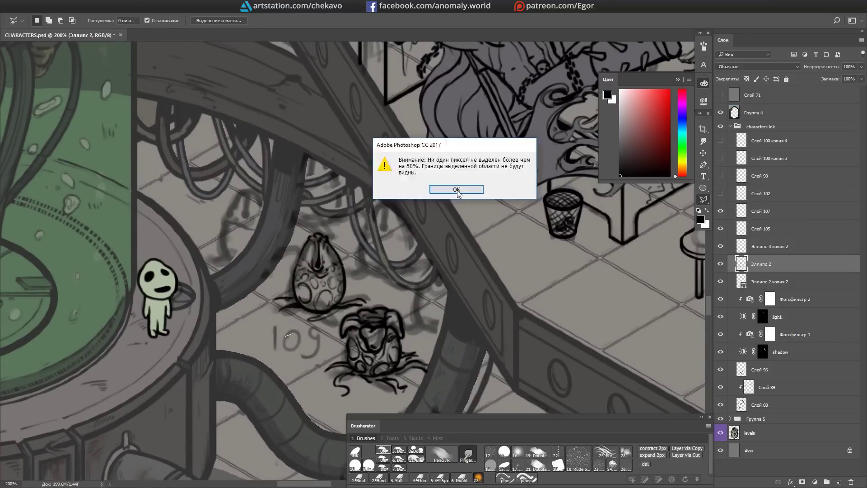
pyautogui.click(457, 190)
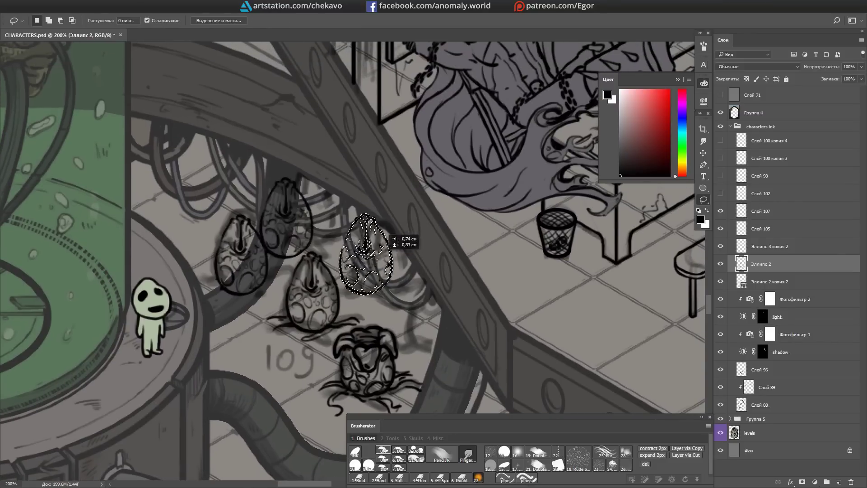
pyautogui.moveTo(387, 264); pyautogui.dragTo(392, 276)
pyautogui.hotkey('ctrl', 'd')
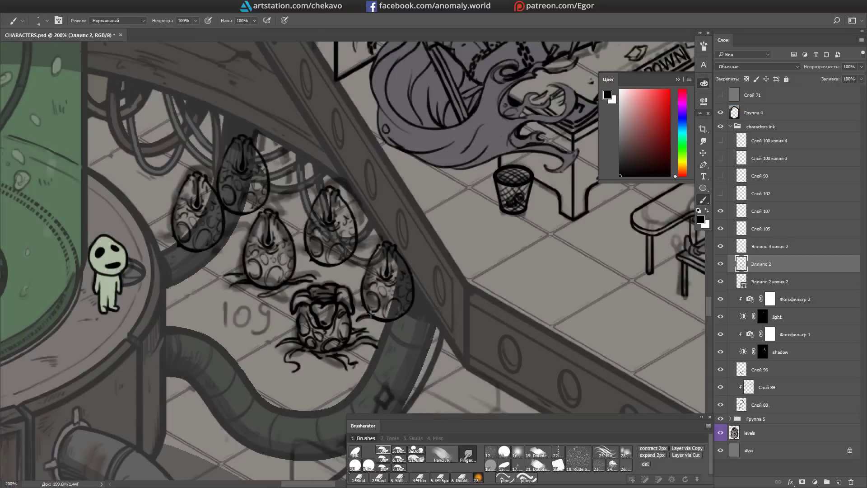
pyautogui.press('e')
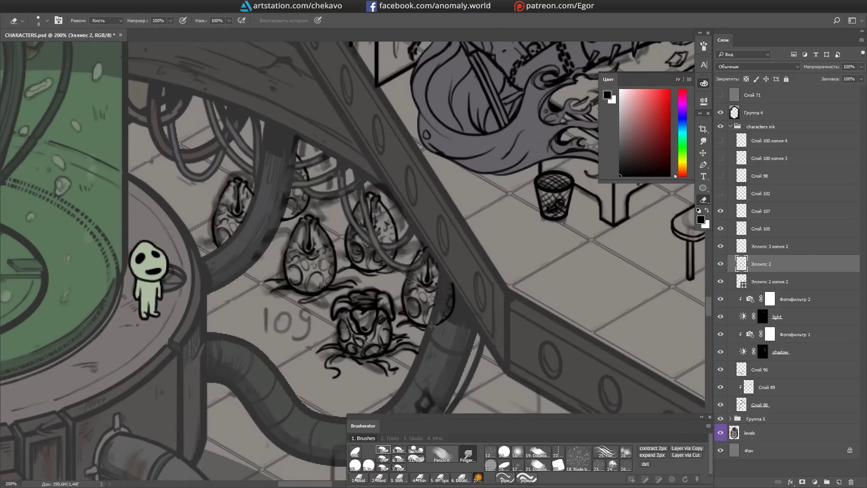
pyautogui.press('b')
pyautogui.moveTo(297, 308); pyautogui.dragTo(316, 291)
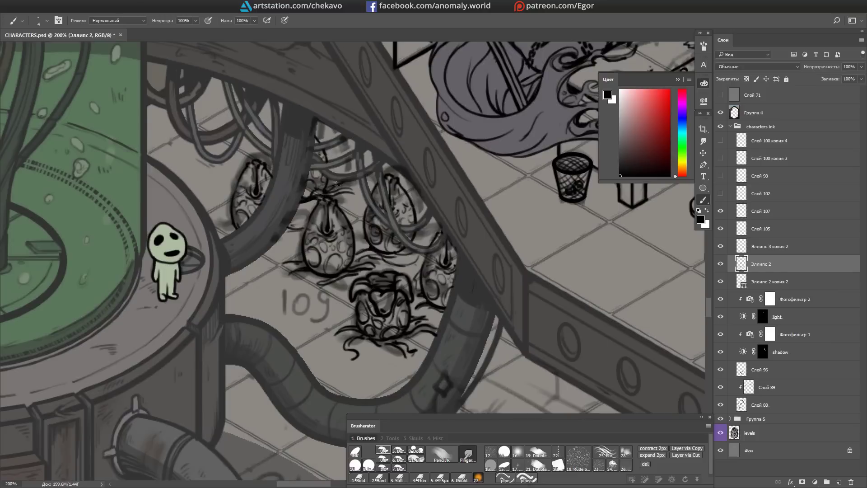
pyautogui.moveTo(418, 242); pyautogui.dragTo(438, 224)
pyautogui.scroll(-3, 499, 326)
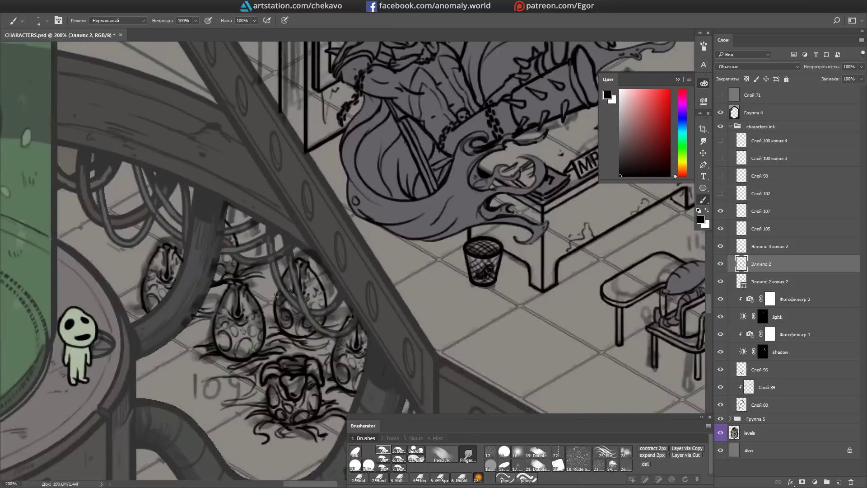
pyautogui.scroll(3, 54, 133)
pyautogui.moveTo(54, 133); pyautogui.dragTo(289, 230)
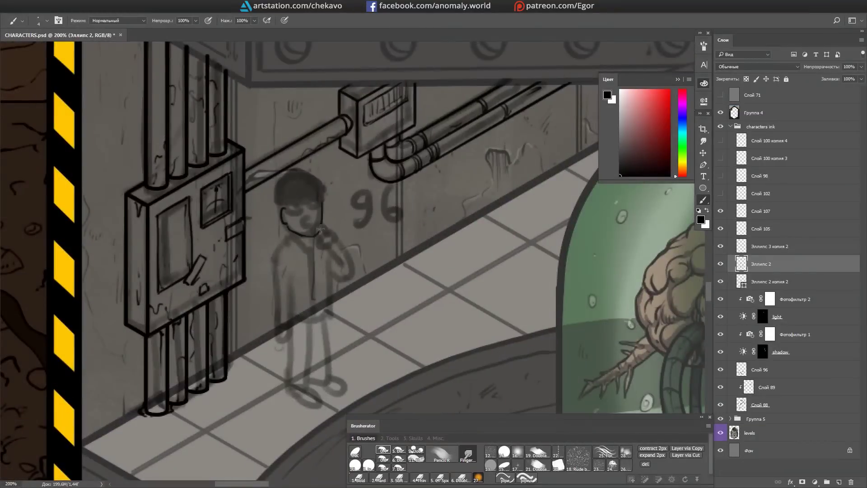
# Step: Rotate the canvas and ink the man's coat, left fist and shoe by the 96 wall
pyautogui.press('r')
pyautogui.moveTo(316, 205)
pyautogui.mouseDown()
pyautogui.moveTo(300, 189)
pyautogui.moveTo(427, 266)
pyautogui.moveTo(427, 277)
pyautogui.mouseUp()
pyautogui.scroll(-1, 285, 127)
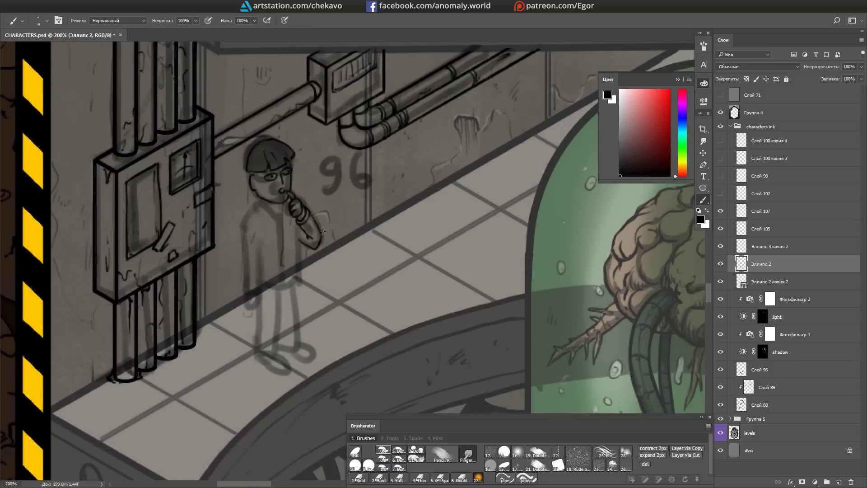
pyautogui.hscroll(-1, 297, 207)
pyautogui.moveTo(289, 201); pyautogui.dragTo(291, 273)
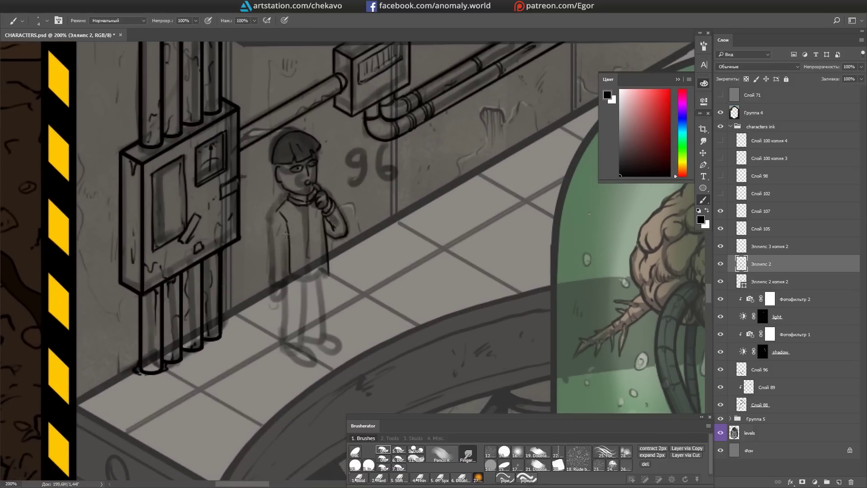
pyautogui.scroll(-1, 328, 261)
pyautogui.moveTo(311, 231); pyautogui.dragTo(310, 305)
pyautogui.moveTo(290, 231)
pyautogui.mouseDown()
pyautogui.moveTo(293, 304)
pyautogui.moveTo(326, 299)
pyautogui.mouseUp()
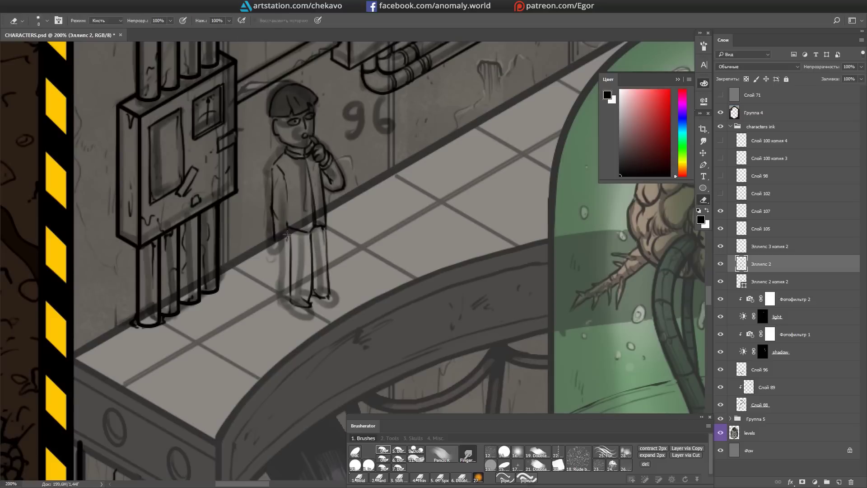
pyautogui.moveTo(288, 254); pyautogui.dragTo(285, 246)
pyautogui.scroll(1, 285, 246)
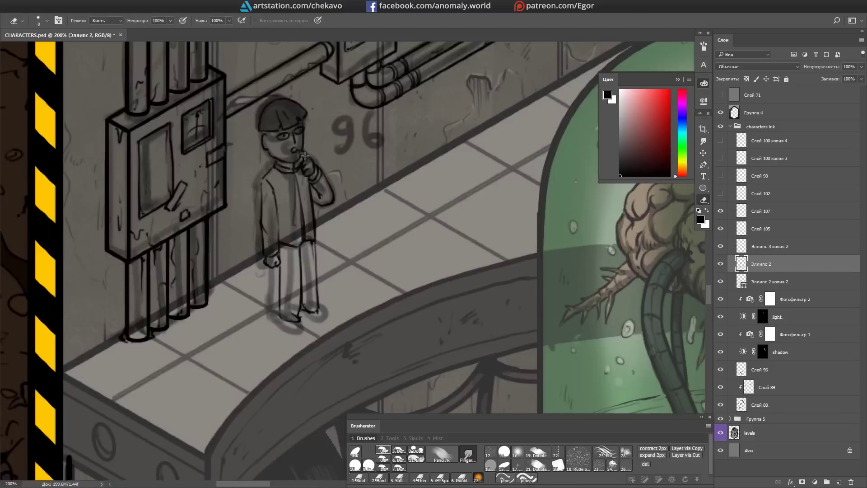
pyautogui.moveTo(304, 322); pyautogui.dragTo(309, 305)
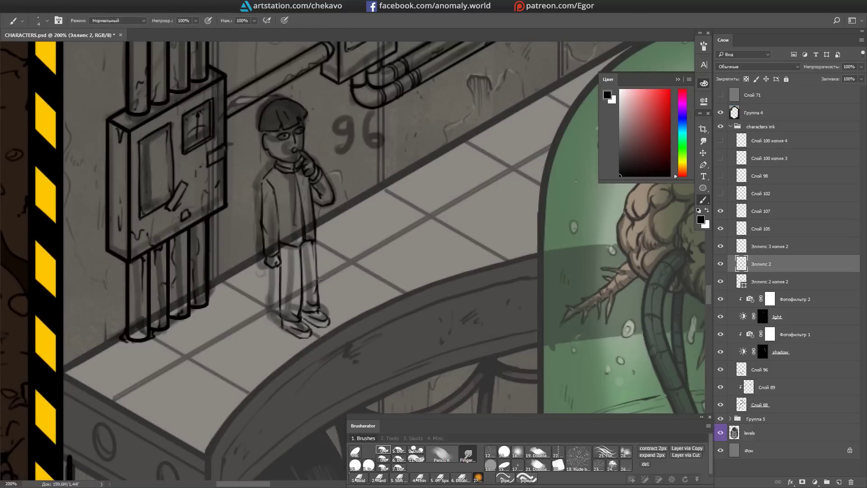
# Step: Erase stray lines around the man's head, deselect and return to the brush
pyautogui.press('e')
pyautogui.scroll(3, 294, 248)
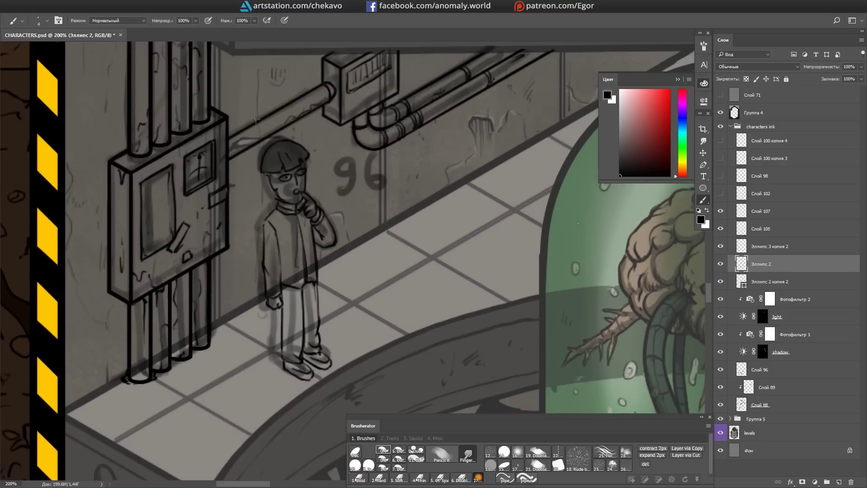
pyautogui.hotkey('ctrl', 'd')
pyautogui.press('b')
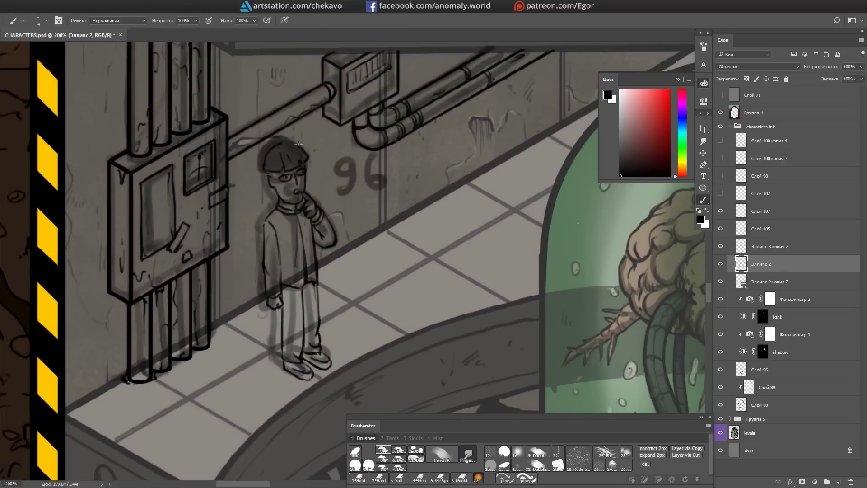
pyautogui.hscroll(2, 269, 168)
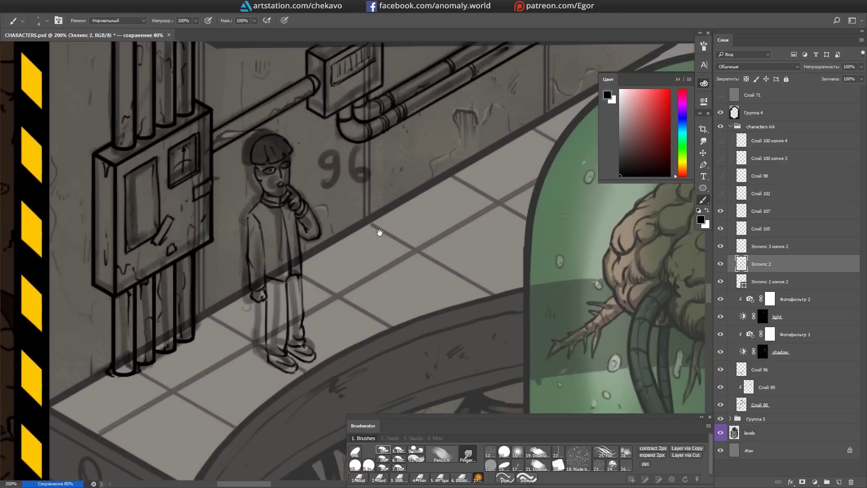
pyautogui.hscroll(-2, 295, 272)
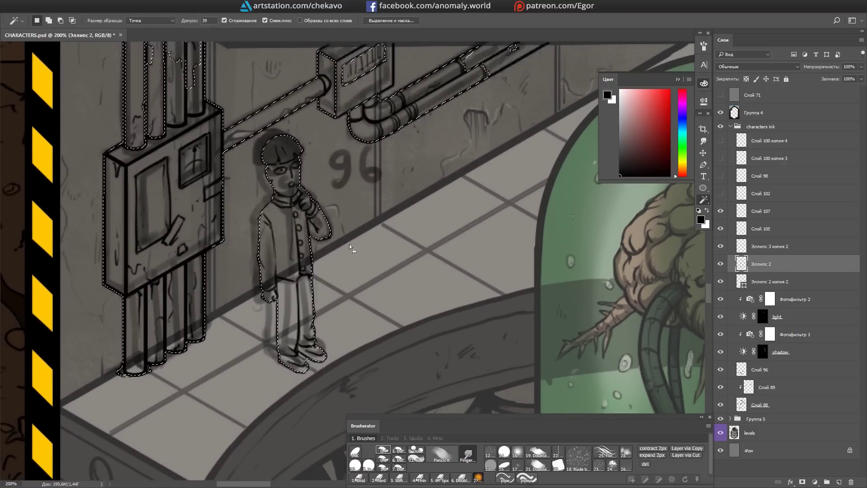
# Step: Select the man's interior, paint it beige, then return to Эллипс 2 with default black
pyautogui.keyDown('ctrl'); pyautogui.click(525, 322); pyautogui.keyUp('ctrl')
pyautogui.moveTo(288, 203); pyautogui.dragTo(294, 361)
pyautogui.hotkey('ctrl', 'd')
pyautogui.scroll(3, 316, 271)
pyautogui.hscroll(3, 316, 271)
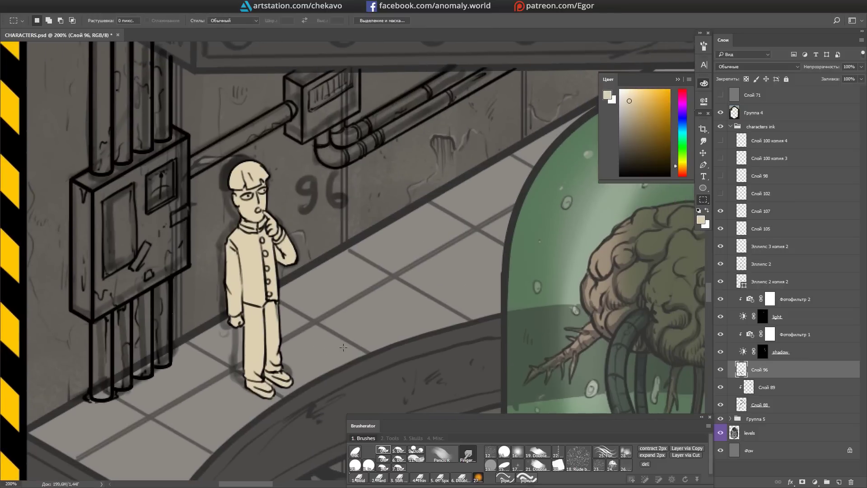
pyautogui.click(758, 263)
pyautogui.press('d')
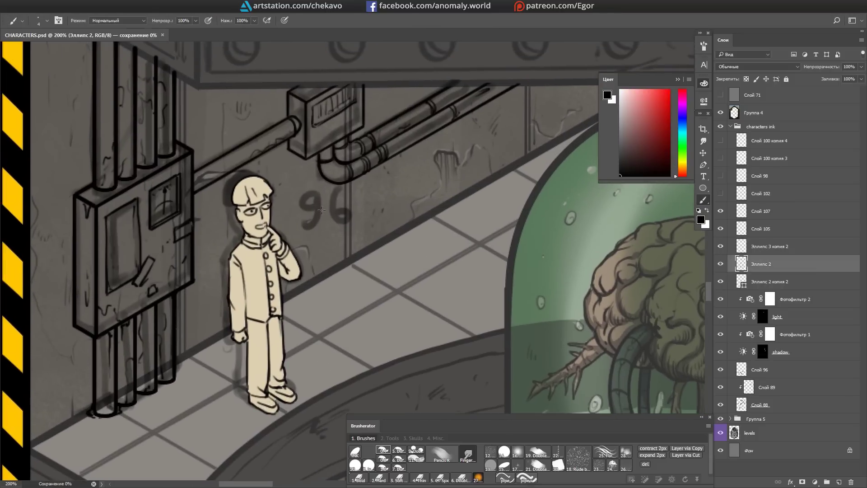
pyautogui.scroll(-5, 495, 276)
pyautogui.scroll(2, 496, 275)
pyautogui.scroll(5, 230, 130)
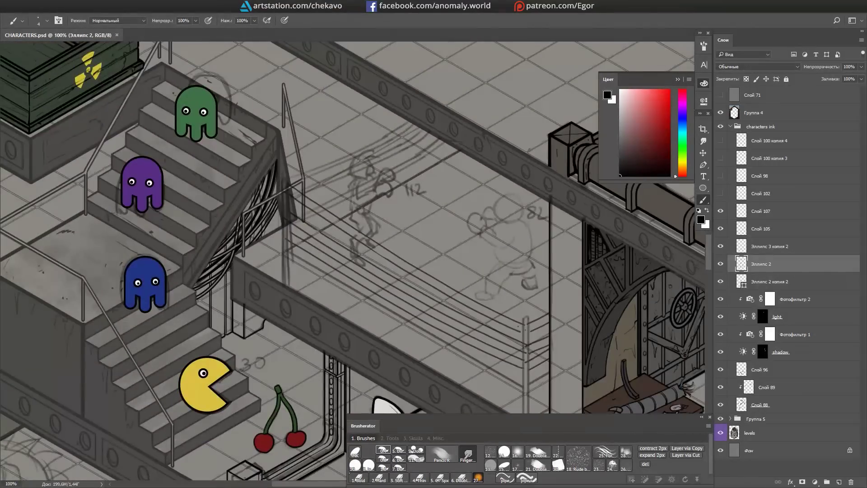
# Step: Clear a rectangular selection with Delete and hide the panels for more canvas room
pyautogui.scroll(2, 572, 316)
pyautogui.scroll(-5, 571, 316)
pyautogui.press('m')
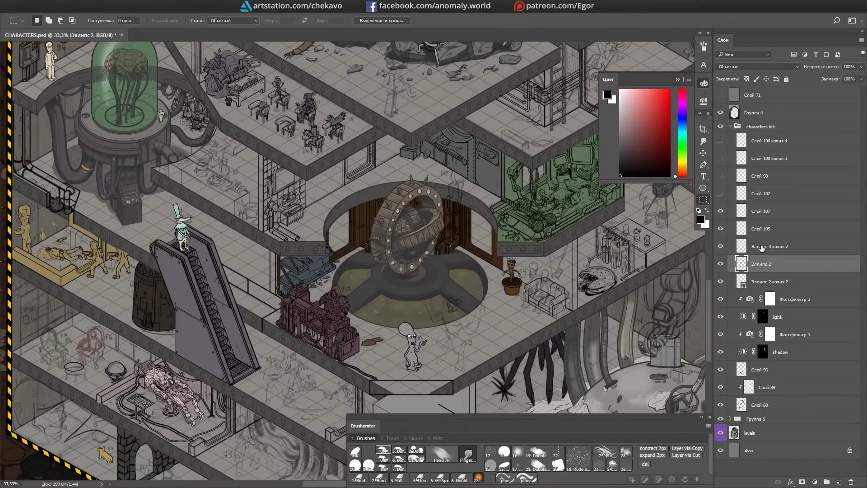
pyautogui.press('Delete')
pyautogui.press('Delete')
pyautogui.press('Delete')
pyautogui.scroll(-2, 541, 237)
pyautogui.scroll(4, 541, 236)
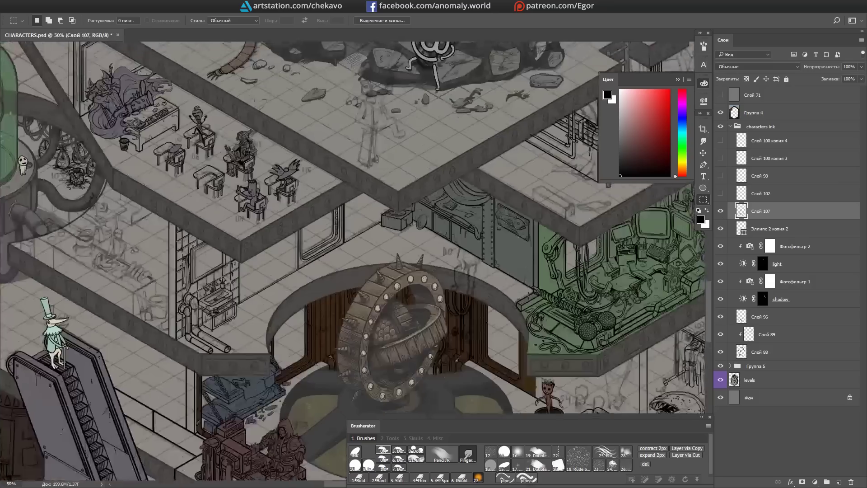
pyautogui.scroll(2, 541, 236)
pyautogui.press('Tab')
pyautogui.scroll(-1, 480, 325)
# Step: Rotate the view onto the boxing ring and complete the post beside it
pyautogui.moveTo(429, 151); pyautogui.dragTo(316, 361)
pyautogui.press('r')
pyautogui.scroll(1, 276, 392)
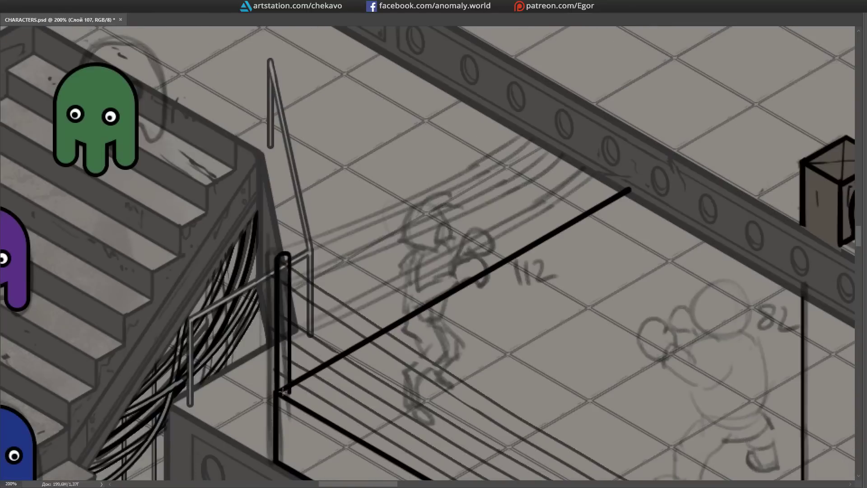
pyautogui.moveTo(289, 247); pyautogui.dragTo(337, 181)
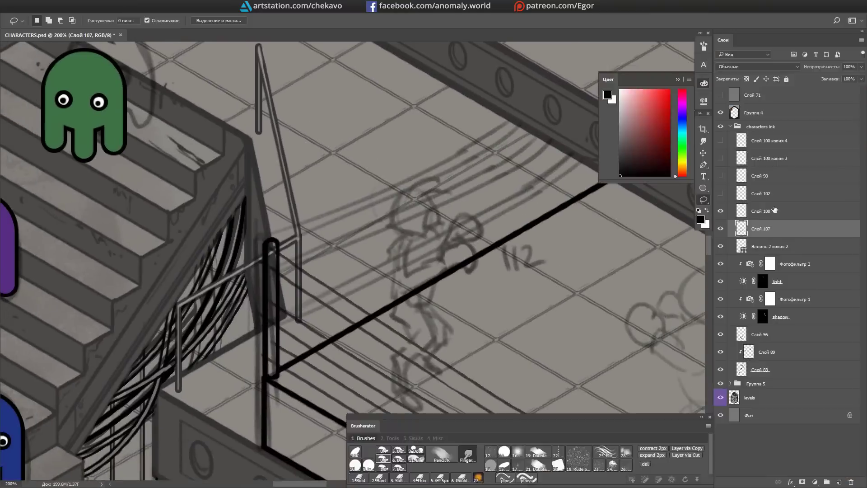
pyautogui.press('Tab')
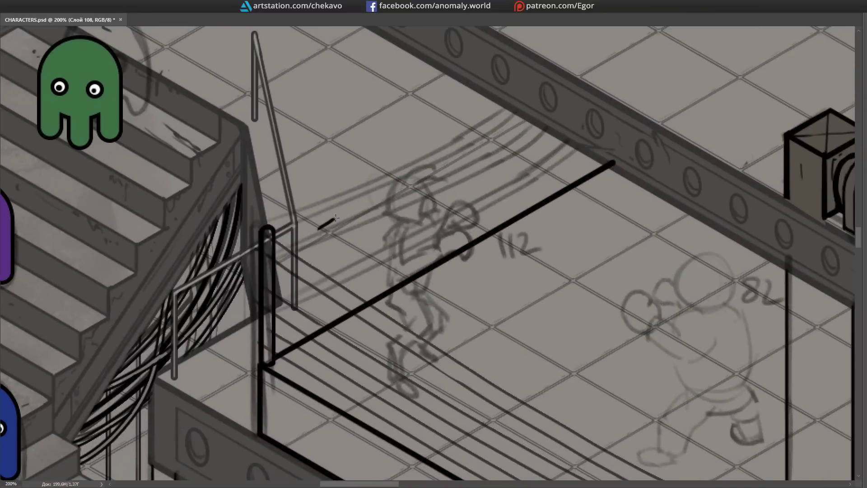
pyautogui.moveTo(386, 348); pyautogui.dragTo(320, 315)
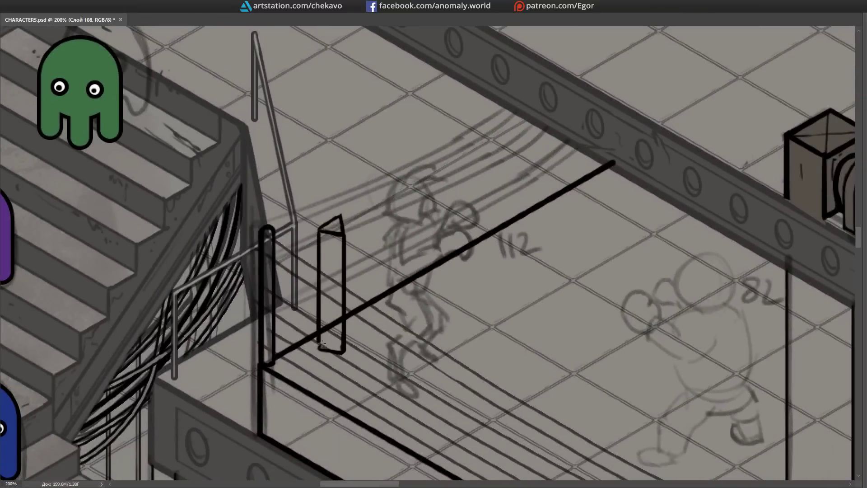
# Step: Pan across the walls, stairs and ghost characters, then zoom out to see the whole ring
pyautogui.scroll(-2, 339, 332)
pyautogui.moveTo(688, 335)
pyautogui.mouseDown()
pyautogui.moveTo(668, 287)
pyautogui.moveTo(496, 290)
pyautogui.moveTo(501, 258)
pyautogui.mouseUp()
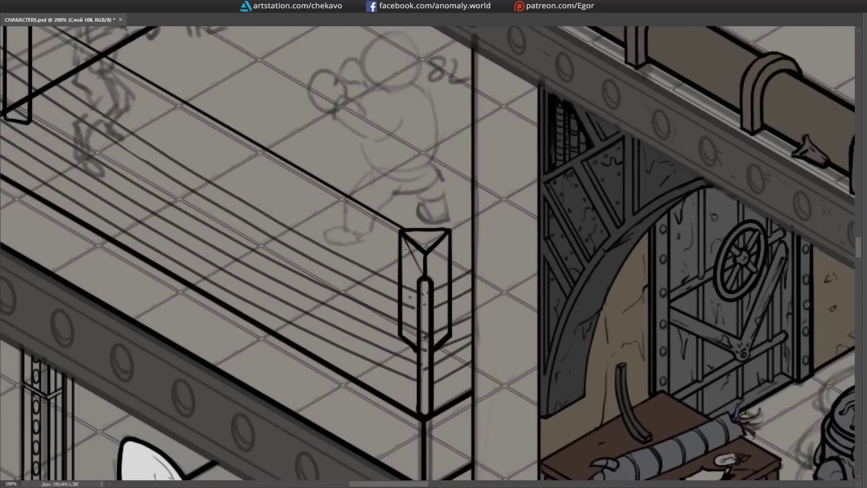
pyautogui.moveTo(407, 242); pyautogui.dragTo(496, 343)
pyautogui.moveTo(46, 126); pyautogui.dragTo(296, 293)
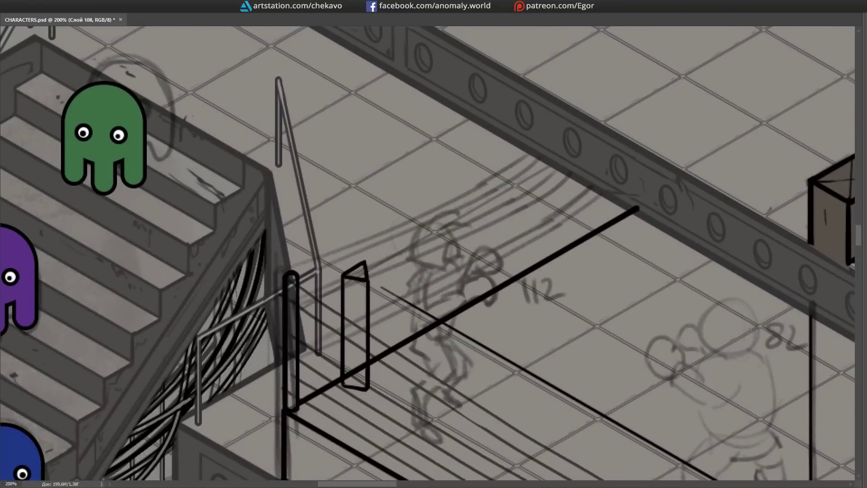
pyautogui.moveTo(491, 249); pyautogui.dragTo(497, 248)
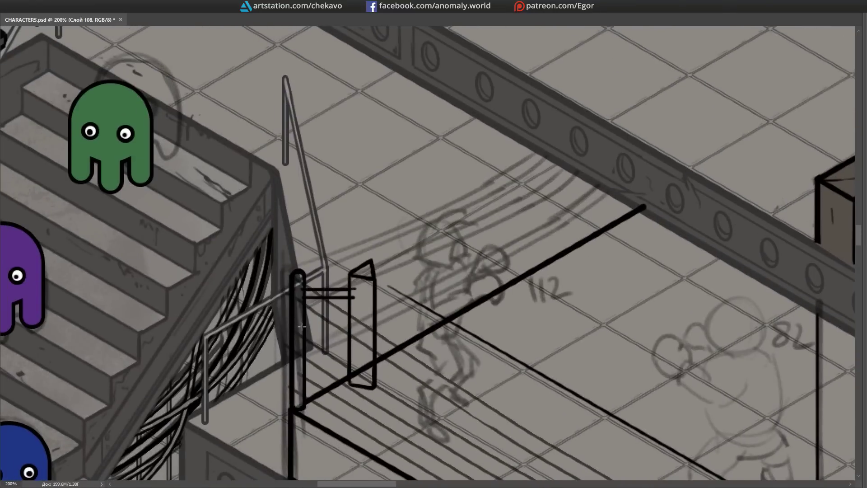
pyautogui.hotkey('ctrl', '-')
# Step: On a new layer, draw three vertical rope strokes for the ring
pyautogui.press('Tab')
pyautogui.hotkey('ctrl', 'shift', 'n')
pyautogui.press('Return')
pyautogui.moveTo(420, 190); pyautogui.dragTo(422, 357)
pyautogui.moveTo(401, 178)
pyautogui.mouseDown()
pyautogui.moveTo(400, 382)
pyautogui.moveTo(390, 388)
pyautogui.mouseUp()
pyautogui.moveTo(384, 179); pyautogui.dragTo(385, 391)
pyautogui.press('Escape')
# Step: Bend the ropes with Puppet Warp and flip them horizontally with Free Transform
pyautogui.click(54, 6)
pyautogui.click(72, 166)
pyautogui.press('Return')
pyautogui.hotkey('ctrl', 't')
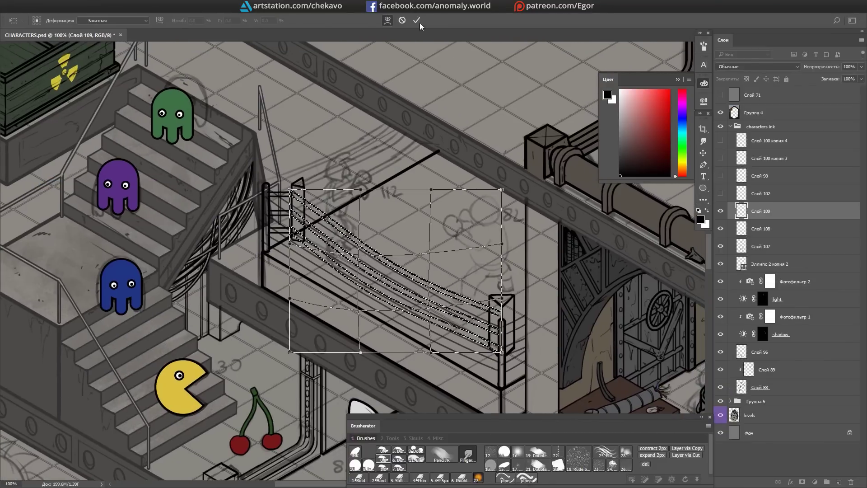
pyautogui.rightClick(427, 236)
pyautogui.click(486, 371)
pyautogui.press('Return')
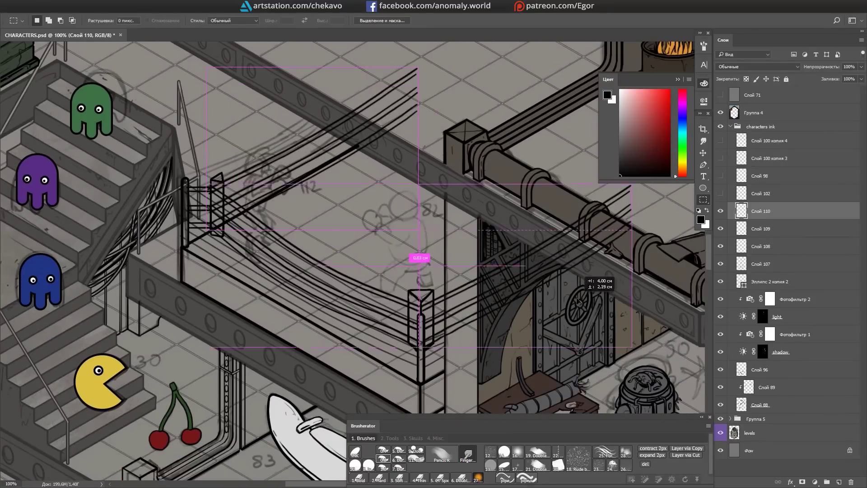
# Step: Select part of the ropes, merge the copy into its layer, and erase the sketch
pyautogui.press('m')
pyautogui.moveTo(582, 181); pyautogui.dragTo(544, 237)
pyautogui.hotkey('ctrl', 'e')
pyautogui.scroll(1, 544, 237)
pyautogui.scroll(-5, 396, 87)
pyautogui.scroll(3, 322, 247)
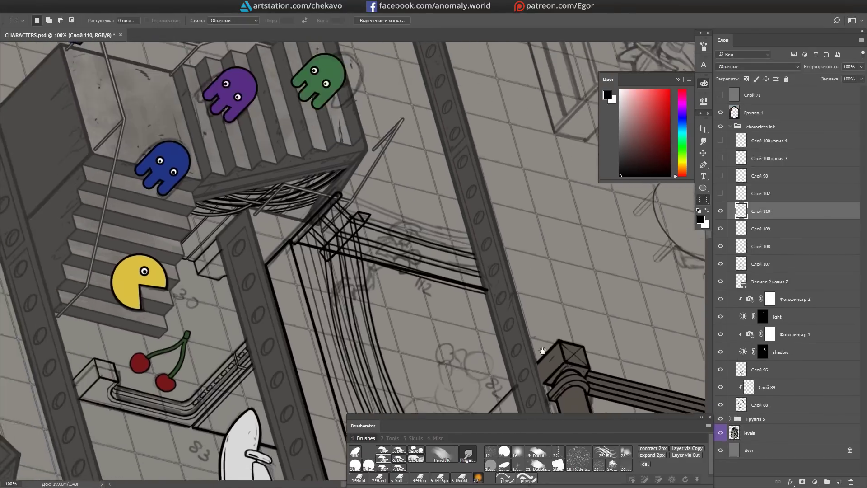
pyautogui.scroll(2, 322, 247)
pyautogui.press('e')
pyautogui.scroll(-6, 322, 247)
# Step: Step down through the layers and merge the rope layers into a single layer
pyautogui.hotkey('alt', '[')
pyautogui.hotkey('alt', '[')
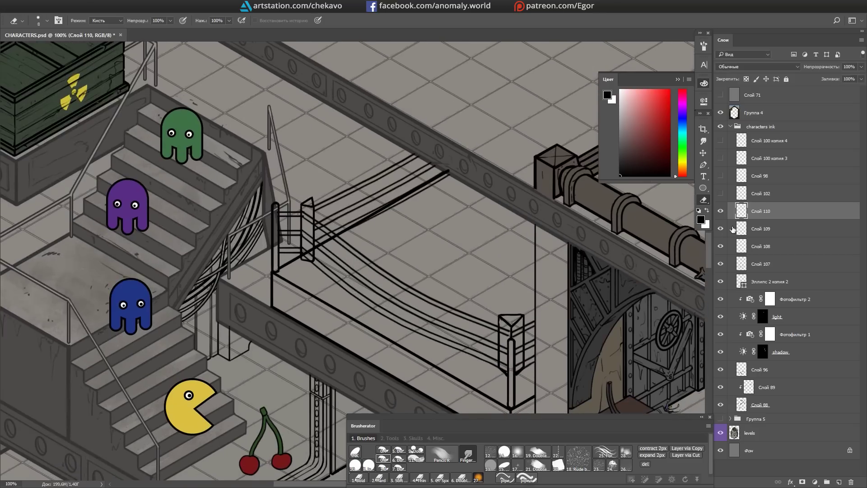
pyautogui.scroll(6, 286, 206)
pyautogui.scroll(-5, 269, 268)
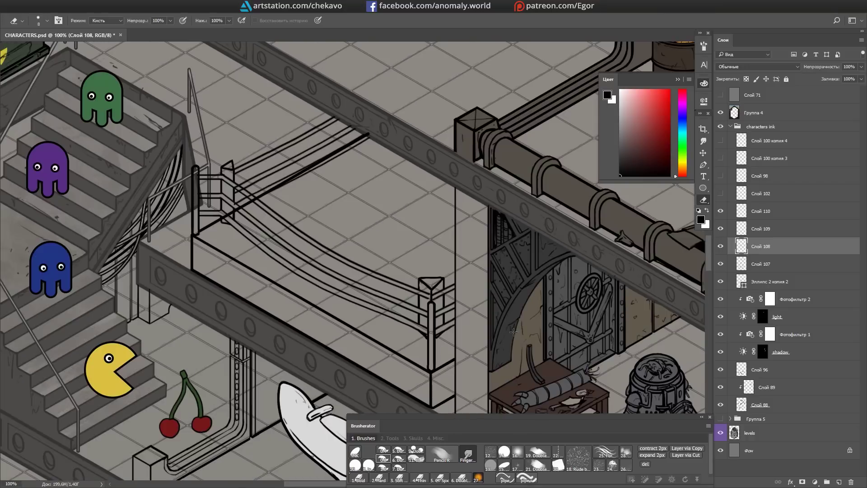
pyautogui.hotkey('alt', '[')
pyautogui.scroll(3, 377, 257)
pyautogui.hotkey('alt', 'shift', ']')
pyautogui.hotkey('alt', 'shift', ']')
pyautogui.hotkey('alt', 'shift', ']')
pyautogui.scroll(-2, 331, 285)
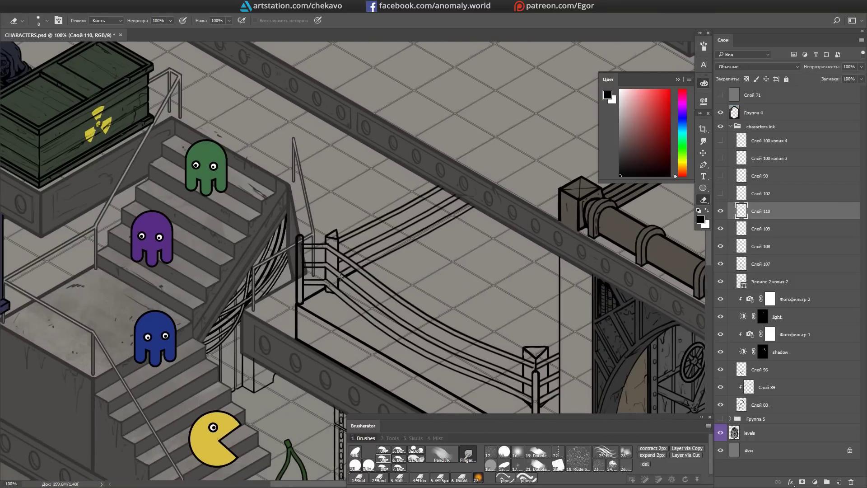
pyautogui.scroll(4, 330, 285)
pyautogui.hotkey('ctrl', 'e')
pyautogui.scroll(-4, 451, 271)
pyautogui.scroll(4, 551, 263)
# Step: Switch back to the brush and pan to the ring ropes and the wall prison area
pyautogui.press('b')
pyautogui.scroll(-3, 551, 262)
pyautogui.scroll(3, 388, 185)
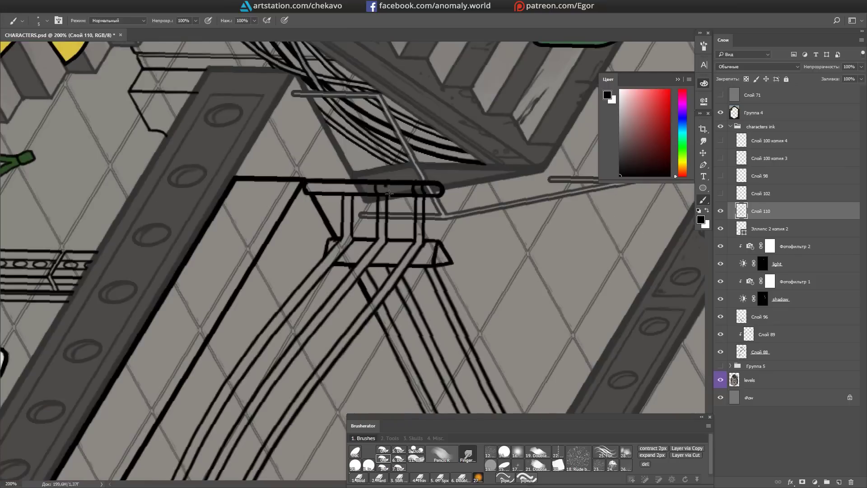
pyautogui.moveTo(341, 186)
pyautogui.mouseDown()
pyautogui.moveTo(659, 361)
pyautogui.moveTo(606, 317)
pyautogui.moveTo(218, 262)
pyautogui.mouseUp()
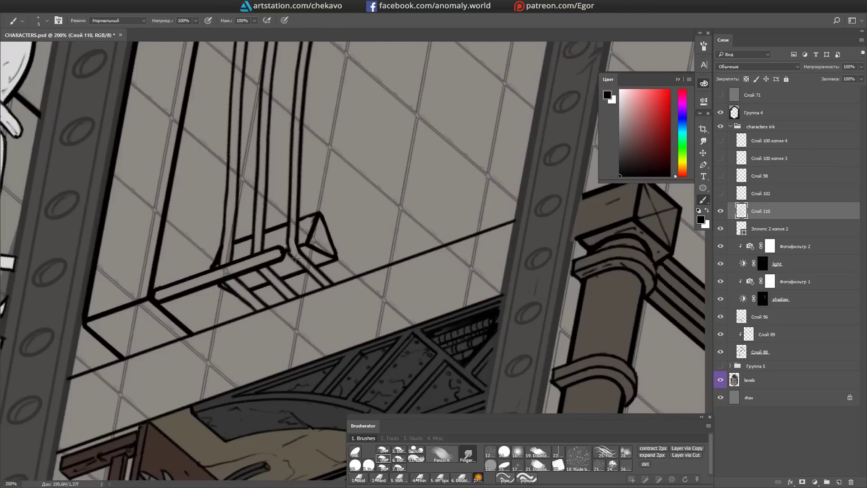
pyautogui.scroll(-3, 283, 200)
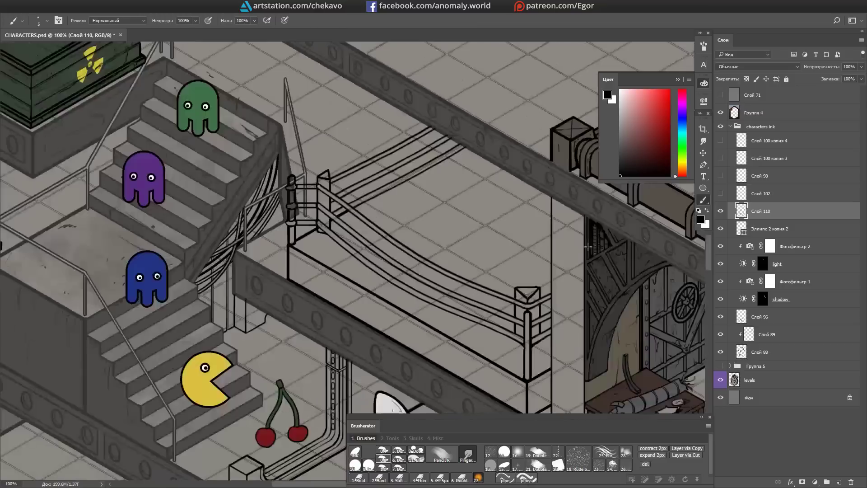
pyautogui.scroll(2, 283, 200)
pyautogui.scroll(-2, 571, 165)
pyautogui.scroll(3, 571, 164)
pyautogui.moveTo(434, 230)
pyautogui.mouseDown()
pyautogui.moveTo(449, 242)
pyautogui.moveTo(420, 235)
pyautogui.moveTo(433, 180)
pyautogui.moveTo(492, 183)
pyautogui.mouseUp()
# Step: Ink the dog's curved body and outline beneath its head
pyautogui.scroll(3, 447, 242)
pyautogui.press('e')
pyautogui.press('b')
pyautogui.moveTo(378, 113); pyautogui.dragTo(343, 189)
pyautogui.moveTo(348, 235)
pyautogui.mouseDown()
pyautogui.moveTo(389, 250)
pyautogui.moveTo(381, 266)
pyautogui.mouseUp()
pyautogui.hotkey('ctrl', 'd')
pyautogui.press('b')
# Step: Ink the dog's two raised arms and its legs
pyautogui.moveTo(387, 154)
pyautogui.mouseDown()
pyautogui.moveTo(386, 112)
pyautogui.moveTo(361, 171)
pyautogui.mouseUp()
pyautogui.moveTo(356, 230); pyautogui.dragTo(357, 271)
pyautogui.moveTo(370, 228); pyautogui.dragTo(373, 271)
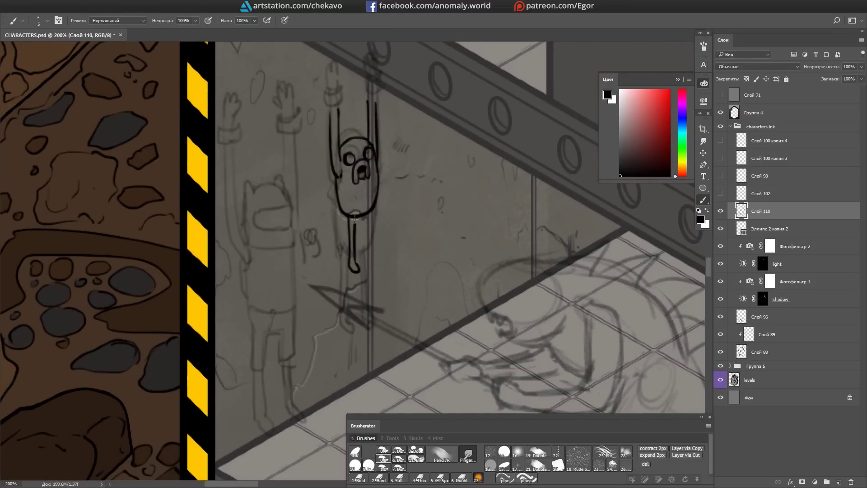
pyautogui.moveTo(435, 122)
pyautogui.mouseDown()
pyautogui.moveTo(487, 182)
pyautogui.moveTo(381, 88)
pyautogui.mouseUp()
pyautogui.moveTo(278, 298)
pyautogui.mouseDown()
pyautogui.moveTo(277, 136)
pyautogui.moveTo(331, 131)
pyautogui.moveTo(400, 156)
pyautogui.mouseUp()
pyautogui.press('b')
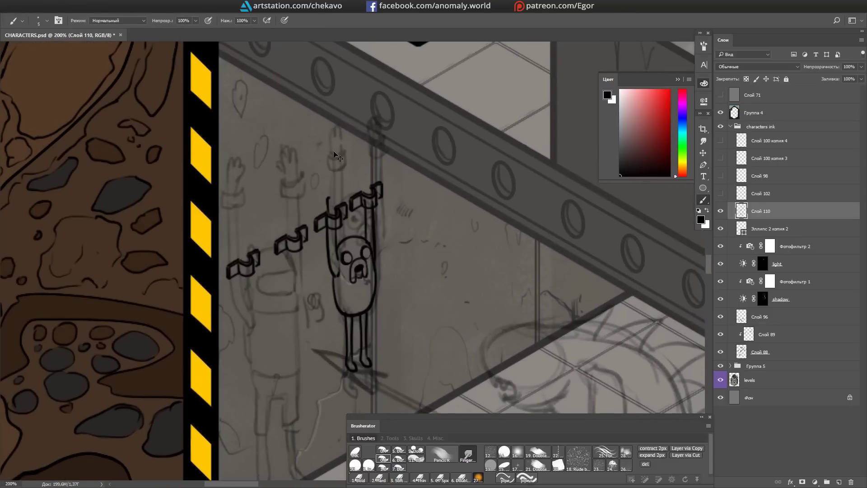
pyautogui.press('e')
pyautogui.press('b')
pyautogui.scroll(-5, 367, 200)
pyautogui.moveTo(358, 200); pyautogui.dragTo(369, 234)
# Step: On a new layer, ink the boy's eyes, mouth, raised arm and fingers
pyautogui.click(720, 211)
pyautogui.hotkey('ctrl', 'shift', 'alt', 'n')
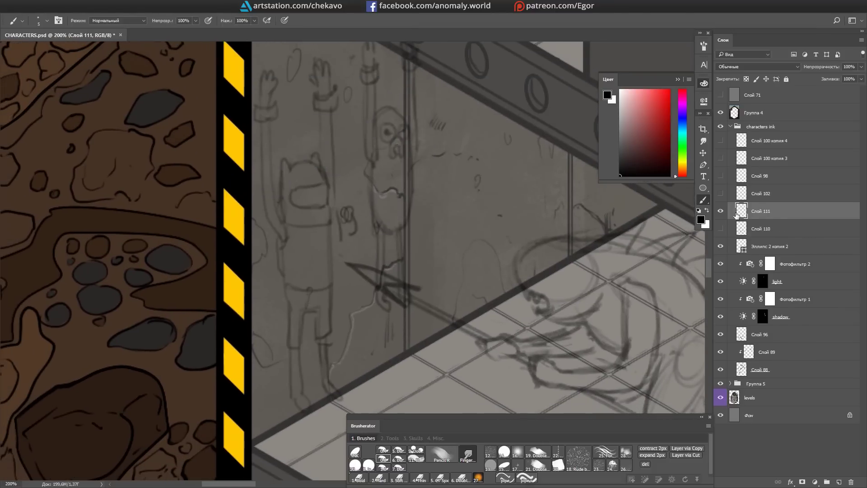
pyautogui.click(720, 228)
pyautogui.moveTo(421, 195); pyautogui.dragTo(436, 206)
pyautogui.moveTo(333, 235); pyautogui.dragTo(334, 246)
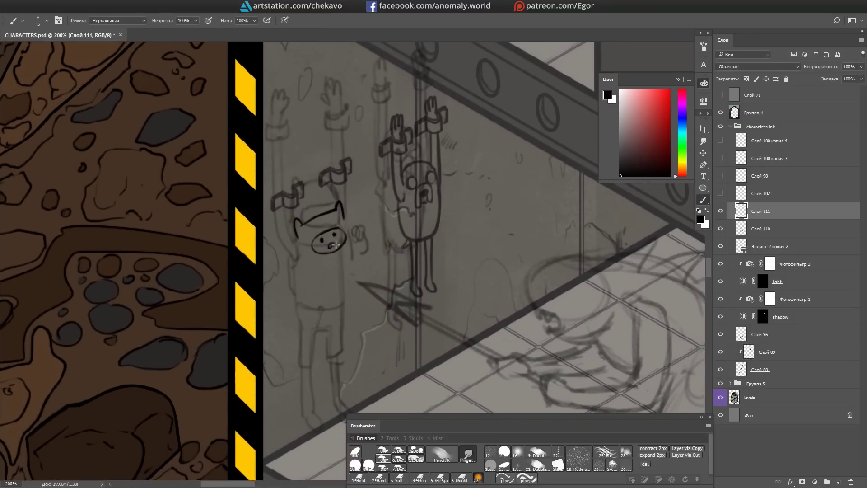
pyautogui.scroll(-3, 331, 246)
pyautogui.moveTo(432, 163); pyautogui.dragTo(425, 214)
pyautogui.moveTo(341, 134); pyautogui.dragTo(344, 206)
pyautogui.moveTo(347, 141); pyautogui.dragTo(347, 219)
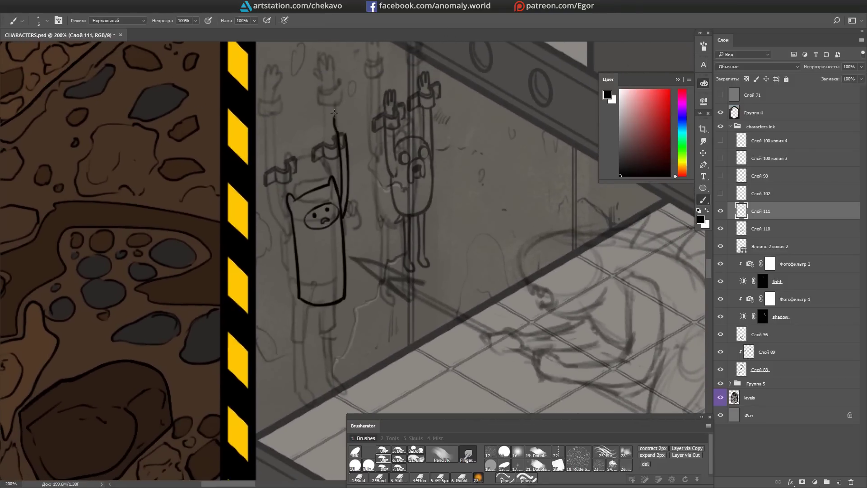
pyautogui.moveTo(342, 113); pyautogui.dragTo(356, 112)
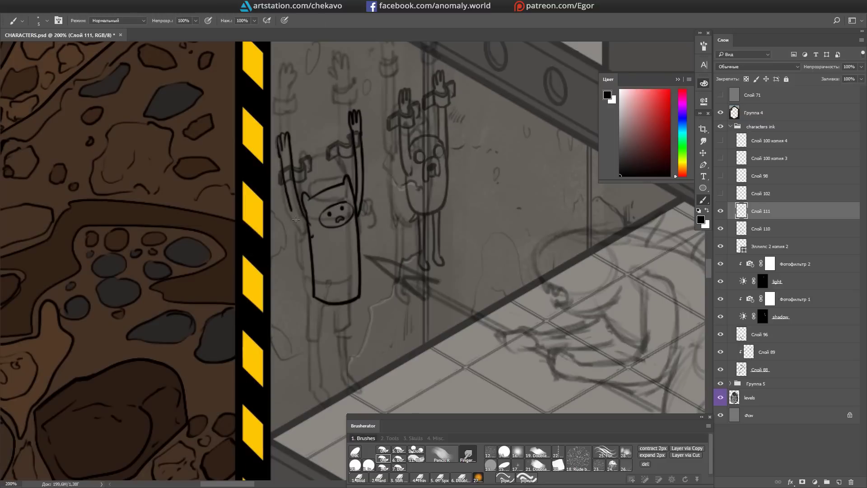
# Step: Lasso the boy's face and reshape his legs with Free Transform
pyautogui.press('l')
pyautogui.moveTo(339, 185)
pyautogui.mouseDown()
pyautogui.moveTo(349, 207)
pyautogui.moveTo(302, 244)
pyautogui.moveTo(340, 213)
pyautogui.mouseUp()
pyautogui.scroll(-2, 302, 239)
pyautogui.press('e')
pyautogui.press('b')
pyautogui.scroll(-1, 303, 236)
pyautogui.hotkey('ctrl', 't')
pyautogui.moveTo(343, 253); pyautogui.dragTo(348, 260)
pyautogui.press('Return')
pyautogui.scroll(3, 316, 226)
# Step: Select and correct areas near the dog and the boy's lower leg
pyautogui.press('l')
pyautogui.hotkey('alt', '[')
pyautogui.moveTo(410, 201); pyautogui.dragTo(415, 221)
pyautogui.scroll(-3, 416, 221)
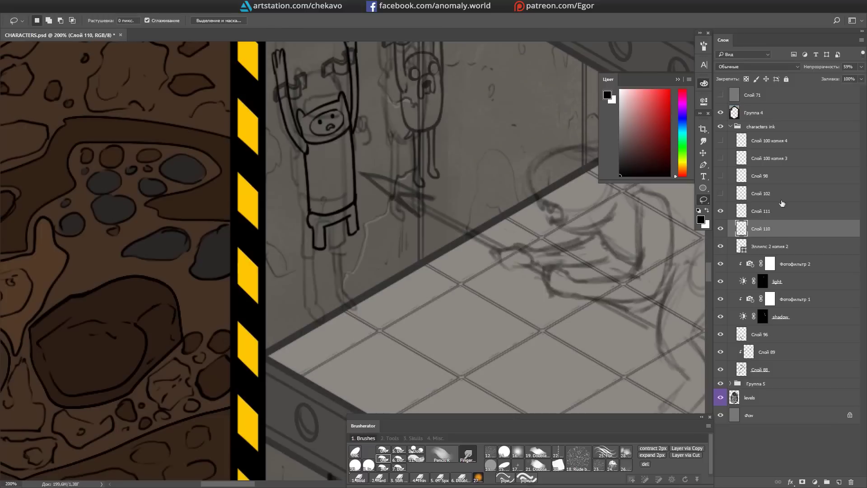
pyautogui.hotkey('alt', ']')
pyautogui.scroll(-1, 397, 212)
pyautogui.moveTo(335, 209); pyautogui.dragTo(339, 210)
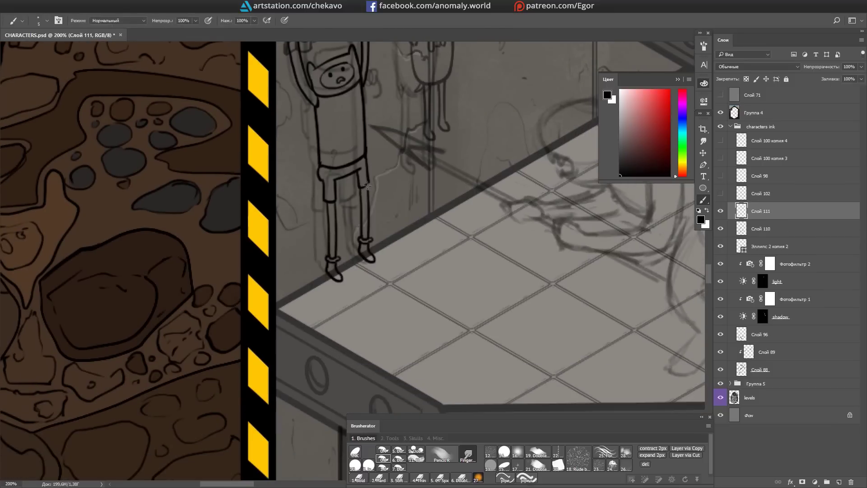
pyautogui.scroll(4, 368, 186)
pyautogui.hscroll(2, 367, 186)
# Step: Select and adjust the boy's raised hand against the dog's ink layer
pyautogui.press('l')
pyautogui.hotkey('alt', '[')
pyautogui.moveTo(316, 121); pyautogui.dragTo(327, 134)
pyautogui.scroll(-4, 293, 136)
pyautogui.hscroll(-2, 294, 136)
pyautogui.hotkey('alt', ']')
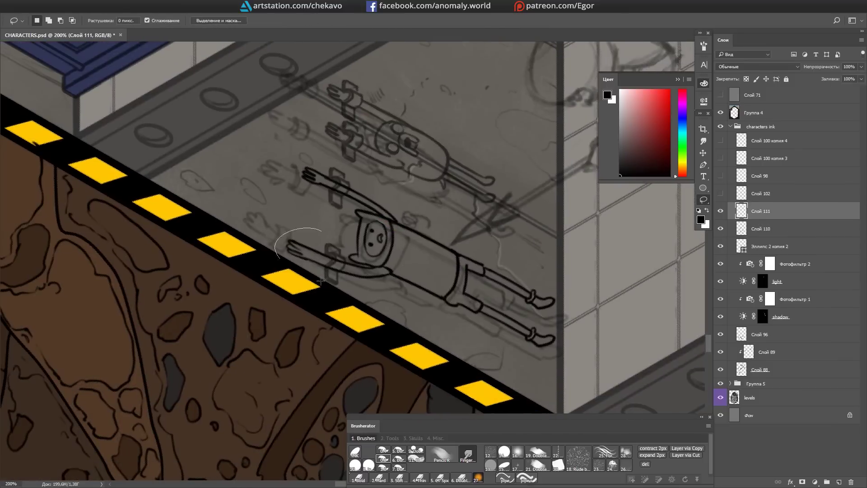
pyautogui.scroll(4, 336, 194)
pyautogui.hscroll(2, 336, 194)
# Step: Merge the boy's ink into the dog's layer and save the document
pyautogui.hotkey('alt', '[')
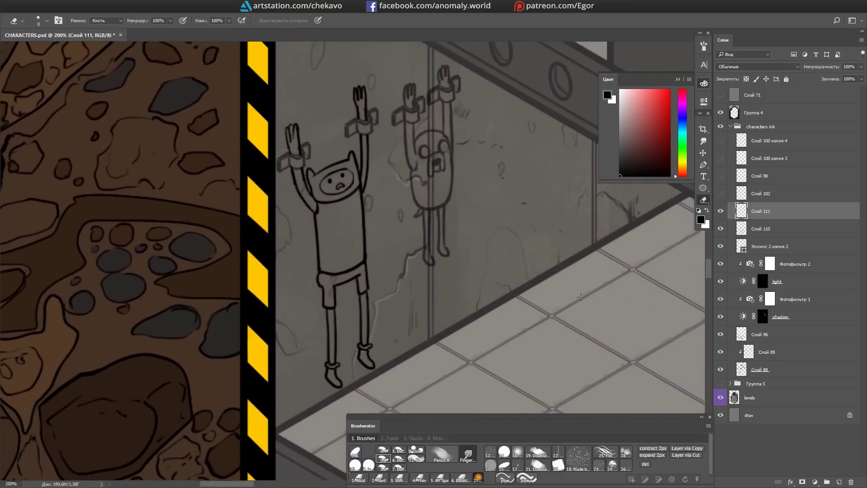
pyautogui.hotkey('alt', ']')
pyautogui.hotkey('ctrl', 'e')
pyautogui.scroll(-2, 384, 179)
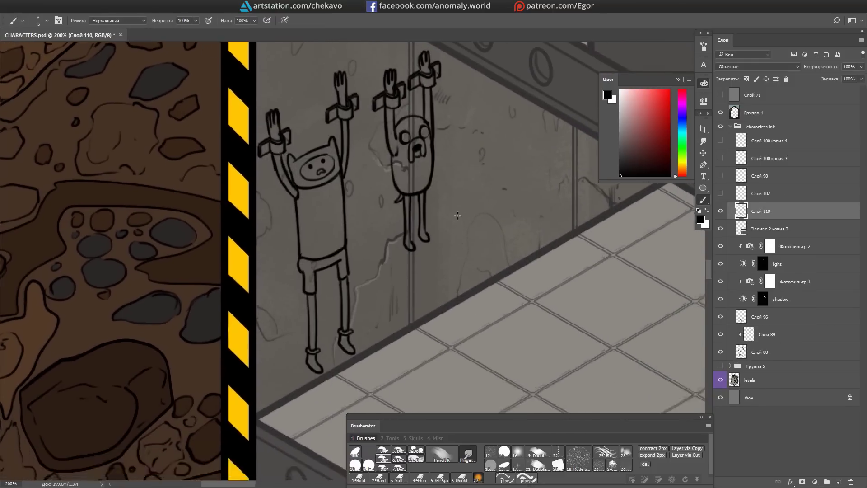
pyautogui.hotkey('ctrl', '-')
pyautogui.moveTo(523, 205); pyautogui.dragTo(520, 149)
pyautogui.hotkey('ctrl', 's')
# Step: Ink an oval outline for the fallen helmet on the prison floor
pyautogui.hotkey('ctrl', '+')
pyautogui.press('b')
pyautogui.moveTo(316, 230); pyautogui.dragTo(339, 252)
pyautogui.press('r')
pyautogui.moveTo(325, 224)
pyautogui.mouseDown()
pyautogui.moveTo(367, 279)
pyautogui.moveTo(362, 271)
pyautogui.mouseUp()
pyautogui.press('l')
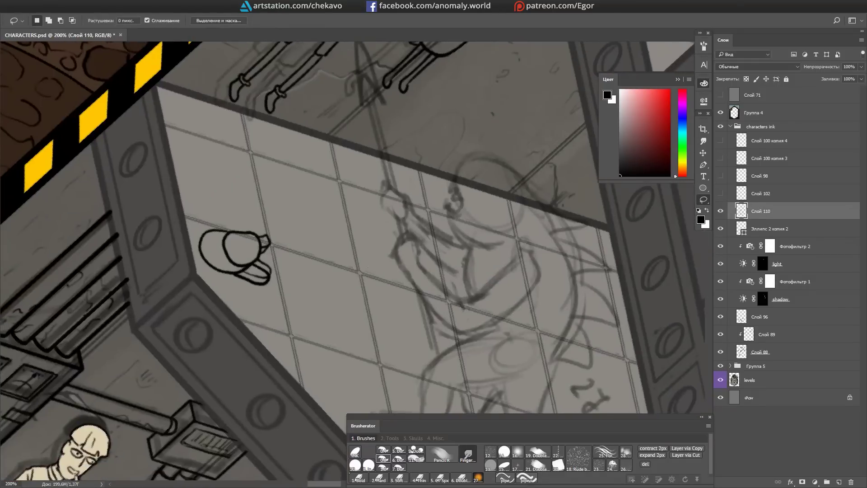
pyautogui.scroll(-1, 368, 271)
pyautogui.press('Escape')
pyautogui.scroll(-3, 368, 271)
# Step: Ink the helmet's details on a new layer and combine the helmet ink layers
pyautogui.hotkey('ctrl', 'shift', 'alt', 'n')
pyautogui.press('b')
pyautogui.moveTo(212, 212)
pyautogui.mouseDown()
pyautogui.moveTo(224, 218)
pyautogui.moveTo(274, 184)
pyautogui.moveTo(387, 247)
pyautogui.moveTo(358, 226)
pyautogui.moveTo(251, 208)
pyautogui.mouseUp()
pyautogui.press('r')
pyautogui.press('r')
pyautogui.press('e')
pyautogui.hotkey('alt', '[')
pyautogui.press('Delete')
pyautogui.press('b')
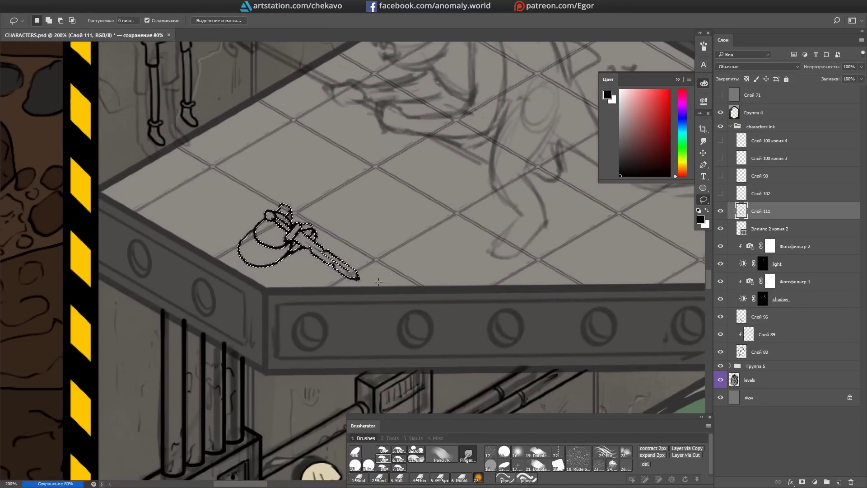
pyautogui.hotkey('ctrl', '-')
pyautogui.hotkey('ctrl', '-')
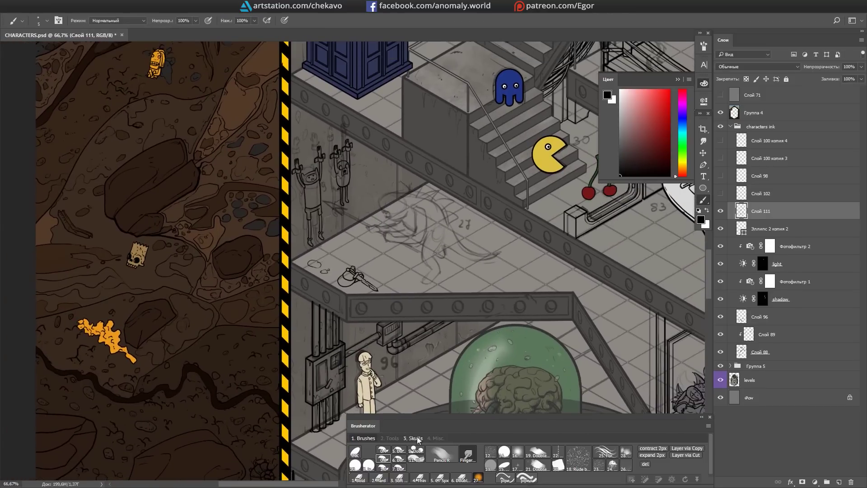
# Step: Stamp a skull onto the prison floor using a brush from the Skulls set
pyautogui.click(414, 437)
pyautogui.click(466, 453)
pyautogui.click(703, 46)
pyautogui.click(703, 46)
pyautogui.scroll(5, 368, 160)
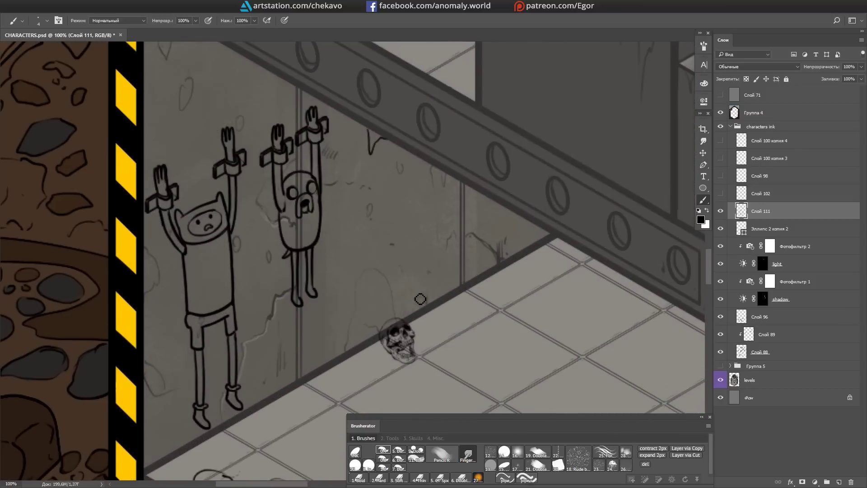
pyautogui.moveTo(463, 203); pyautogui.dragTo(468, 216)
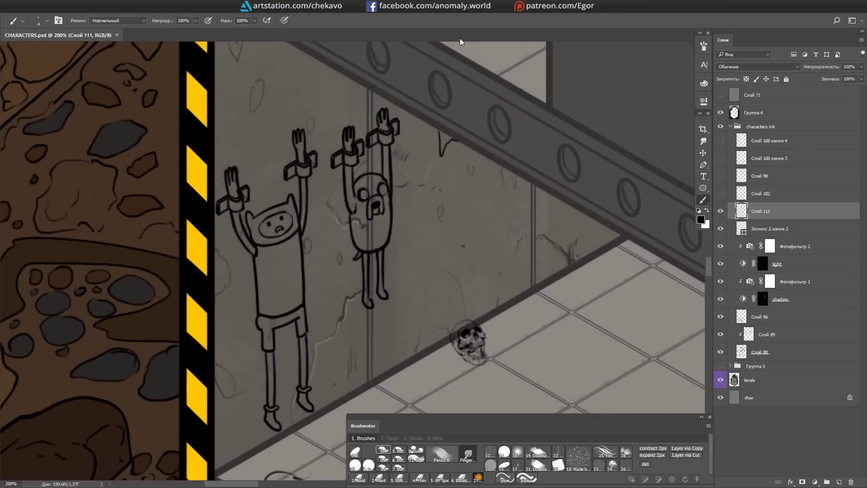
# Step: On the colour layer, paint the boy's shirt blue, including the hem
pyautogui.click(703, 83)
pyautogui.click(642, 116)
pyautogui.moveTo(272, 260); pyautogui.dragTo(279, 293)
pyautogui.moveTo(262, 246); pyautogui.dragTo(263, 256)
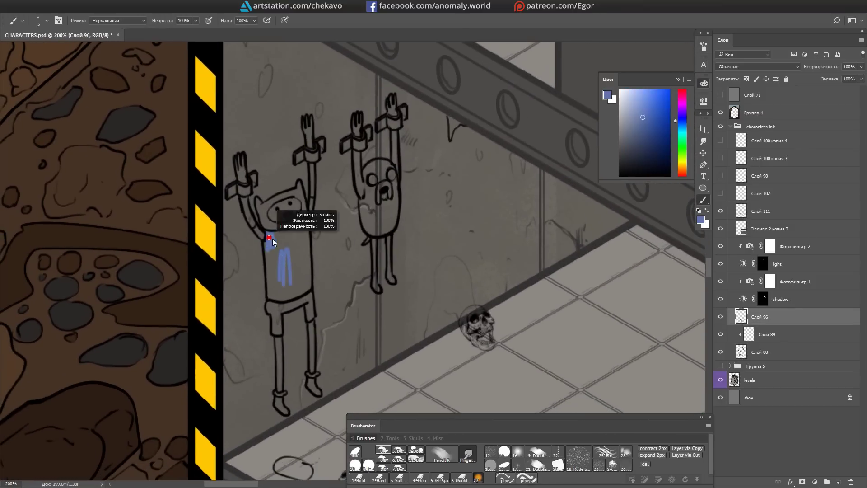
pyautogui.moveTo(271, 235); pyautogui.dragTo(299, 246)
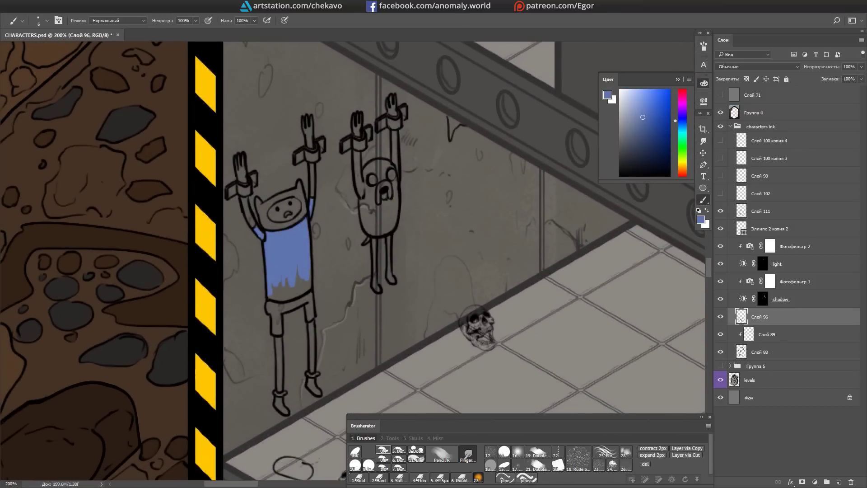
pyautogui.moveTo(290, 283); pyautogui.dragTo(306, 281)
pyautogui.moveTo(306, 280); pyautogui.dragTo(322, 256)
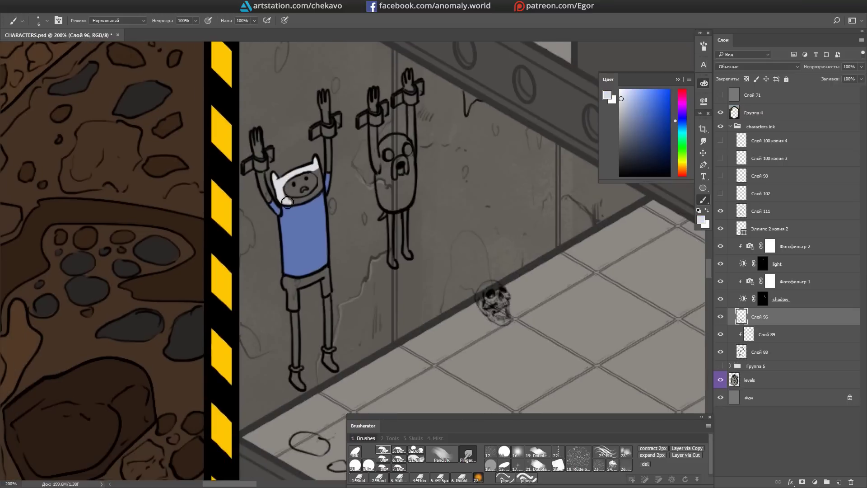
# Step: Paint the helmet green with a light green top knob
pyautogui.moveTo(343, 173); pyautogui.dragTo(345, 169)
pyautogui.click(682, 166)
pyautogui.click(630, 100)
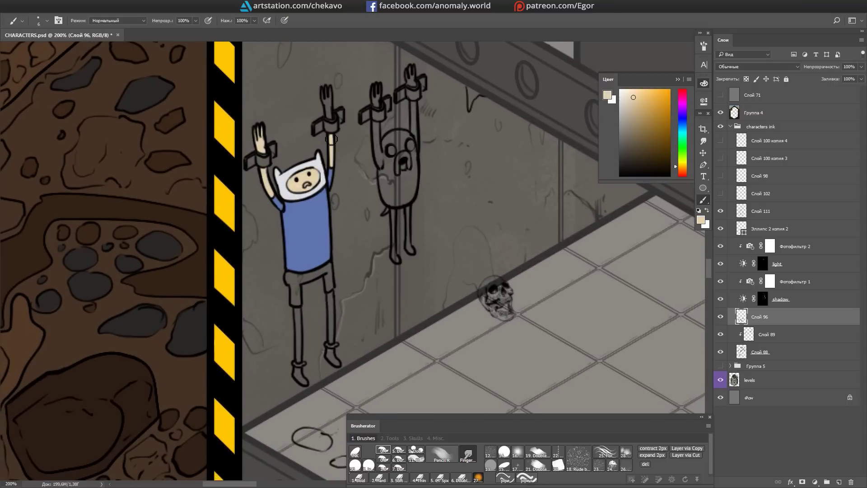
pyautogui.keyDown('alt'); pyautogui.click(435, 207); pyautogui.keyUp('alt')
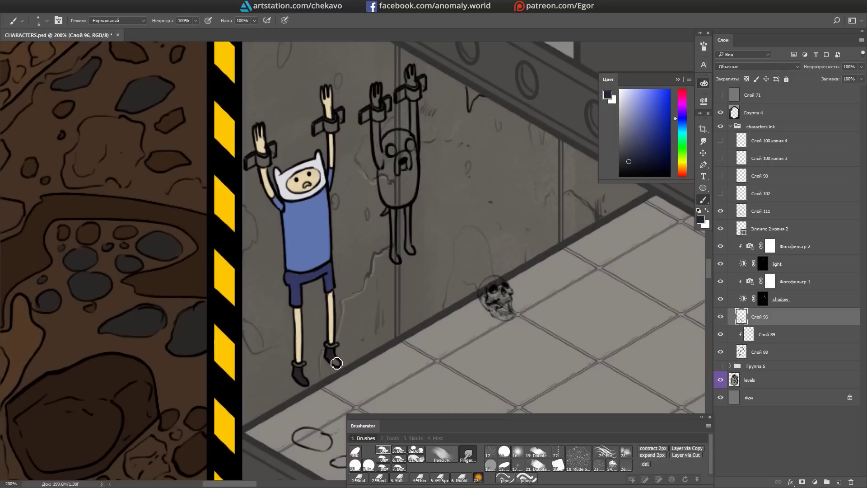
pyautogui.moveTo(339, 348)
pyautogui.mouseDown()
pyautogui.moveTo(268, 204)
pyautogui.moveTo(340, 351)
pyautogui.moveTo(358, 311)
pyautogui.mouseUp()
pyautogui.moveTo(383, 198); pyautogui.dragTo(389, 184)
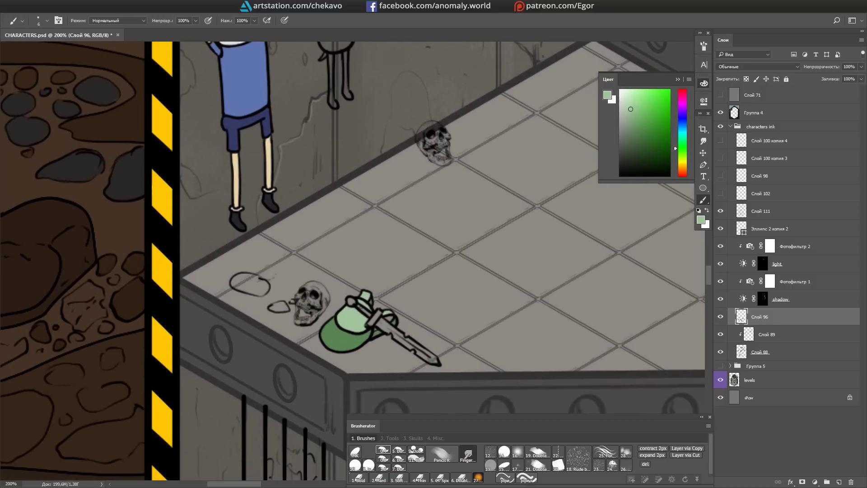
# Step: Paint the sword blade yellow, sample the dark hilt colour, and pick crimson for the gem
pyautogui.scroll(-1, 431, 239)
pyautogui.click(676, 165)
pyautogui.moveTo(339, 311); pyautogui.dragTo(374, 376)
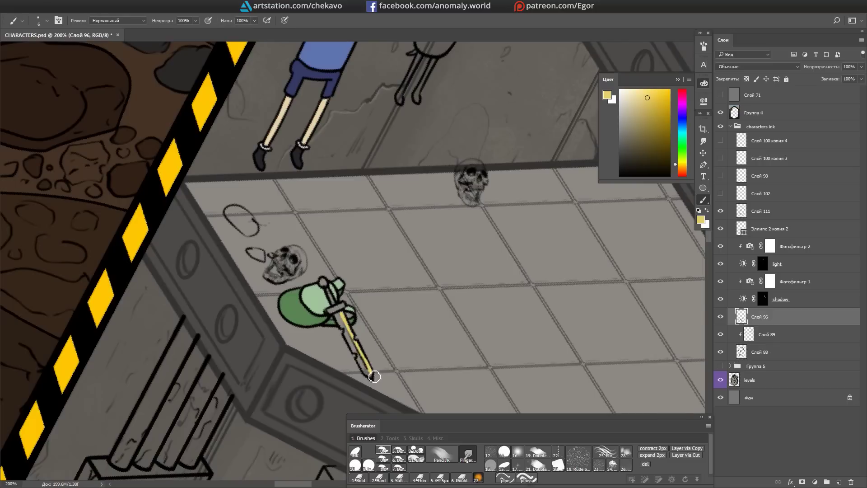
pyautogui.keyDown('alt'); pyautogui.click(341, 316); pyautogui.keyUp('alt')
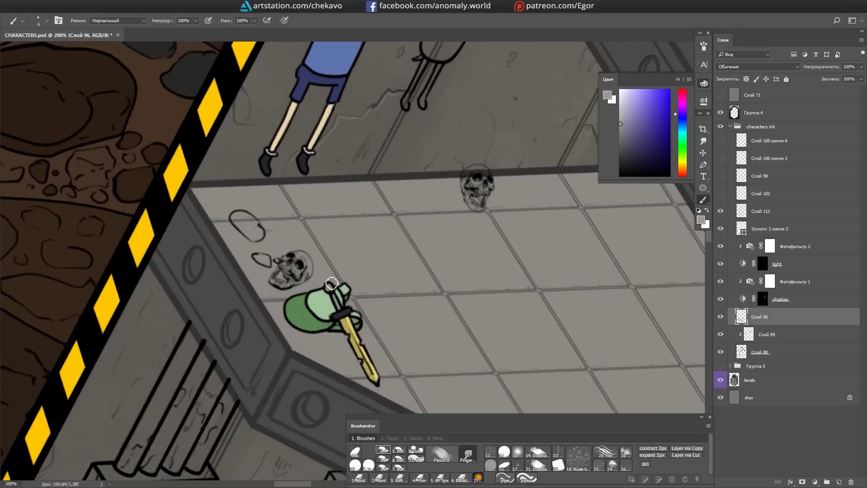
pyautogui.click(676, 90)
pyautogui.click(660, 102)
# Step: Paint Jake's arm and side ochre, keeping his eyes white, then start inking the creature
pyautogui.scroll(5, 352, 225)
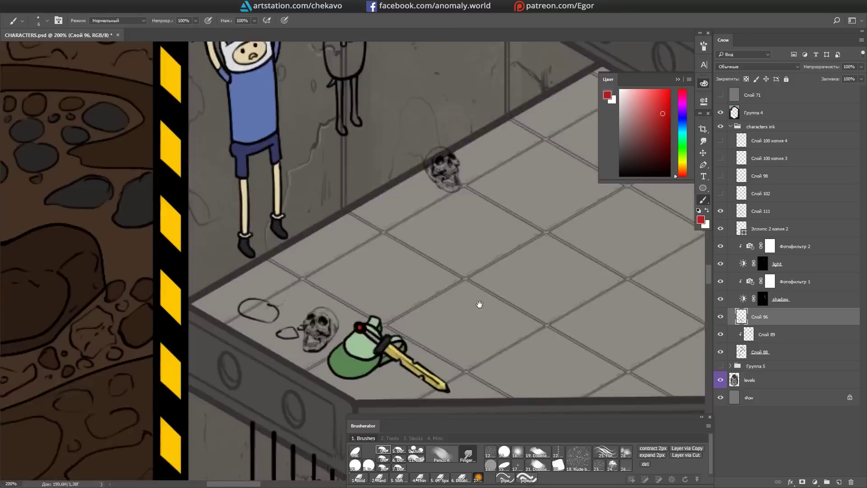
pyautogui.click(681, 165)
pyautogui.click(658, 103)
pyautogui.moveTo(332, 189)
pyautogui.mouseDown()
pyautogui.moveTo(339, 251)
pyautogui.moveTo(371, 186)
pyautogui.mouseUp()
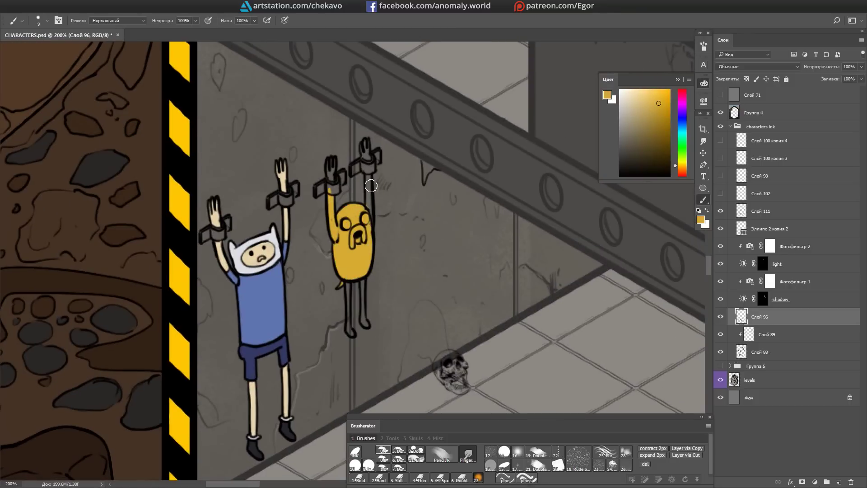
pyautogui.hotkey('ctrl', 'z')
pyautogui.keyDown('alt'); pyautogui.click(415, 196); pyautogui.keyUp('alt')
pyautogui.scroll(1, 387, 216)
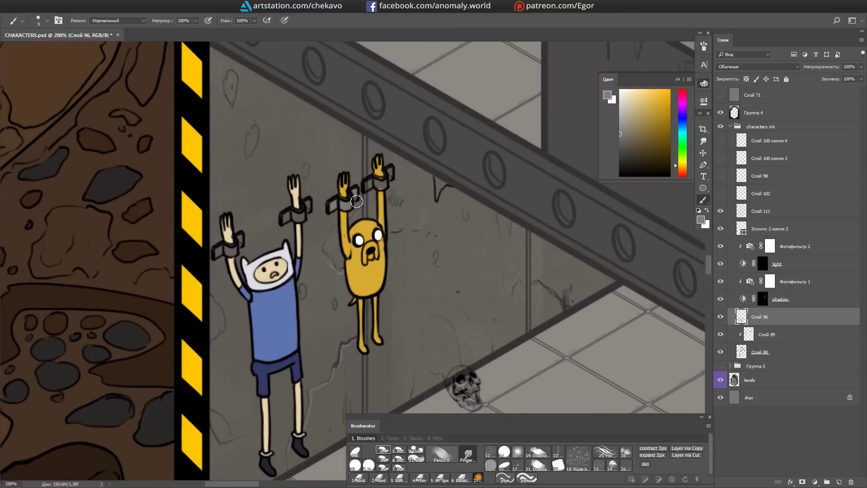
pyautogui.moveTo(219, 251)
pyautogui.mouseDown()
pyautogui.moveTo(312, 282)
pyautogui.moveTo(312, 316)
pyautogui.moveTo(323, 258)
pyautogui.moveTo(343, 266)
pyautogui.mouseUp()
pyautogui.press('d')
# Step: Ink the creature's curve and the spikes along its back, rotating the canvas to suit each stroke
pyautogui.moveTo(336, 296); pyautogui.dragTo(325, 326)
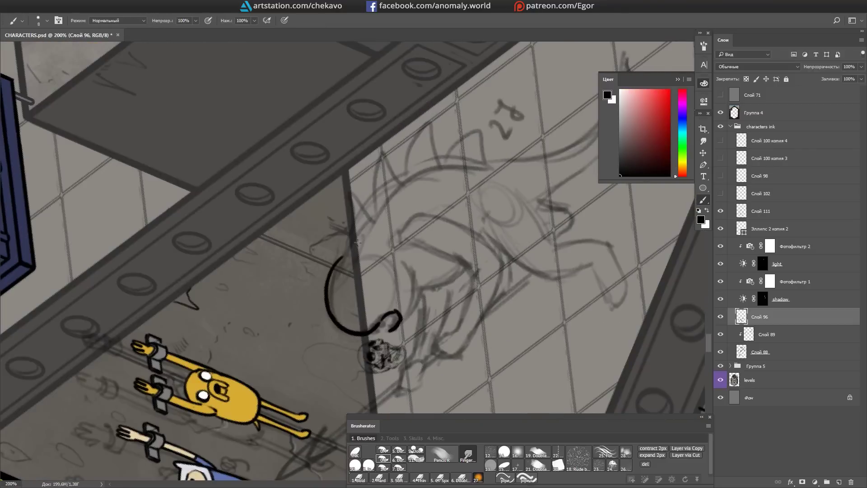
pyautogui.moveTo(343, 253); pyautogui.dragTo(361, 255)
pyautogui.moveTo(372, 246); pyautogui.dragTo(333, 269)
pyautogui.moveTo(381, 217); pyautogui.dragTo(356, 248)
pyautogui.moveTo(357, 247)
pyautogui.mouseDown()
pyautogui.moveTo(362, 258)
pyautogui.moveTo(354, 213)
pyautogui.moveTo(349, 242)
pyautogui.moveTo(356, 194)
pyautogui.mouseUp()
pyautogui.moveTo(326, 206); pyautogui.dragTo(341, 204)
pyautogui.moveTo(432, 212)
pyautogui.mouseDown()
pyautogui.moveTo(347, 236)
pyautogui.moveTo(316, 212)
pyautogui.mouseUp()
pyautogui.moveTo(309, 169)
pyautogui.mouseDown()
pyautogui.moveTo(338, 241)
pyautogui.moveTo(339, 280)
pyautogui.mouseUp()
pyautogui.moveTo(338, 280)
pyautogui.mouseDown()
pyautogui.moveTo(352, 224)
pyautogui.moveTo(334, 212)
pyautogui.mouseUp()
# Step: Ink the creature's long curved tail, body strokes and hand, erasing stray lines
pyautogui.moveTo(316, 262)
pyautogui.mouseDown()
pyautogui.moveTo(284, 361)
pyautogui.moveTo(406, 253)
pyautogui.mouseUp()
pyautogui.moveTo(389, 244)
pyautogui.mouseDown()
pyautogui.moveTo(361, 226)
pyautogui.moveTo(374, 235)
pyautogui.mouseUp()
pyautogui.moveTo(377, 226); pyautogui.dragTo(355, 247)
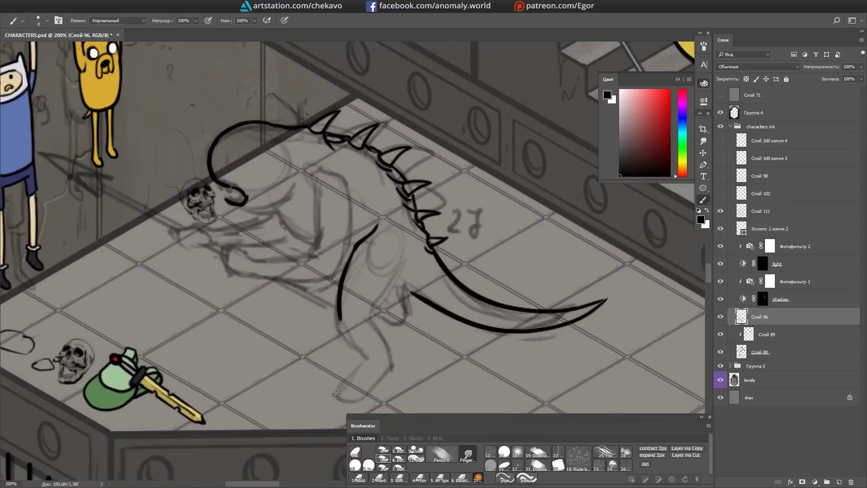
pyautogui.moveTo(334, 291)
pyautogui.mouseDown()
pyautogui.moveTo(328, 297)
pyautogui.moveTo(348, 242)
pyautogui.moveTo(253, 235)
pyautogui.mouseUp()
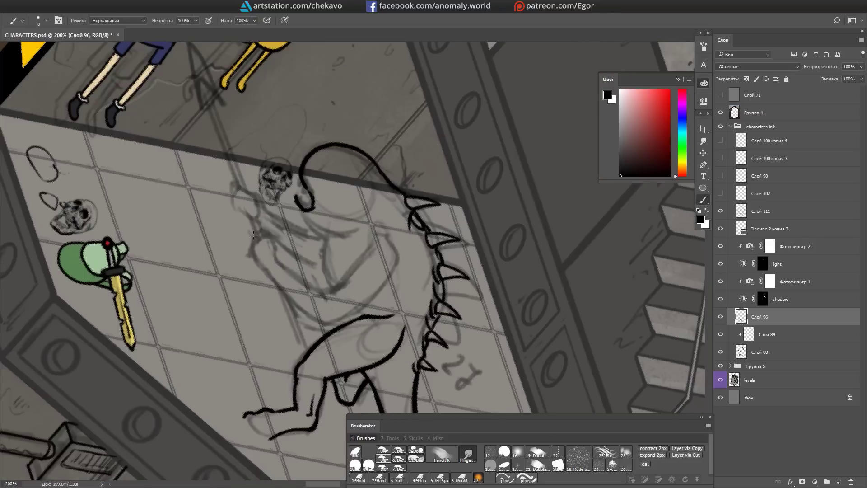
pyautogui.moveTo(410, 300); pyautogui.dragTo(397, 311)
pyautogui.press('e')
pyautogui.moveTo(397, 311)
pyautogui.mouseDown()
pyautogui.moveTo(370, 194)
pyautogui.moveTo(388, 216)
pyautogui.moveTo(332, 236)
pyautogui.moveTo(343, 230)
pyautogui.moveTo(329, 219)
pyautogui.mouseUp()
pyautogui.moveTo(324, 176); pyautogui.dragTo(329, 216)
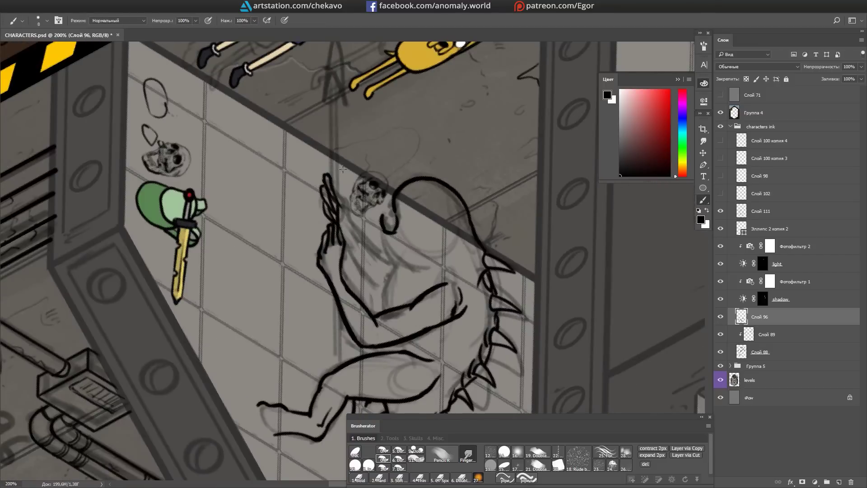
# Step: Draw the long vertical spear shaft on a new layer and reset the canvas rotation
pyautogui.hotkey('ctrl', 'shift', 'alt', 'n')
pyautogui.moveTo(335, 84); pyautogui.dragTo(336, 239)
pyautogui.press('e')
pyautogui.press('Escape')
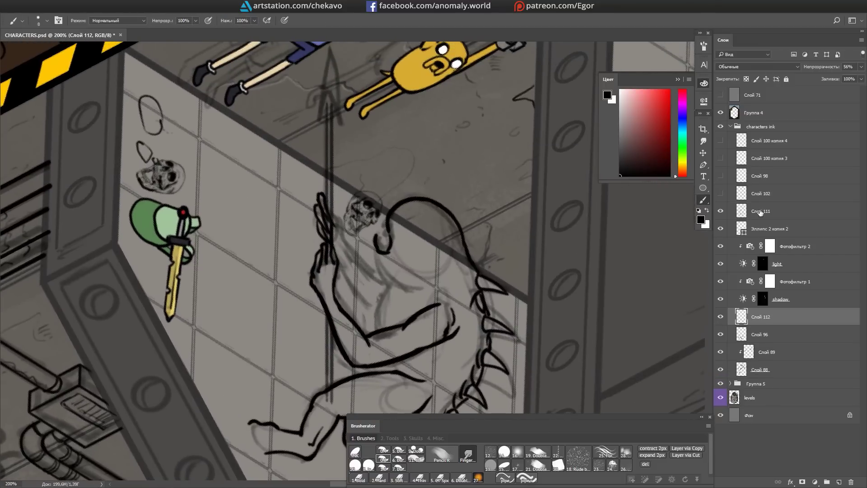
pyautogui.hotkey('ctrl', 'shift', 'alt', 'n')
pyautogui.hotkey('ctrl', '1')
# Step: Make Слой 113 the working layer, zoom back to 200% and level the view
pyautogui.press('l')
pyautogui.moveTo(760, 317); pyautogui.dragTo(767, 229)
pyautogui.click(763, 246)
pyautogui.hotkey('ctrl', '+')
pyautogui.press('b')
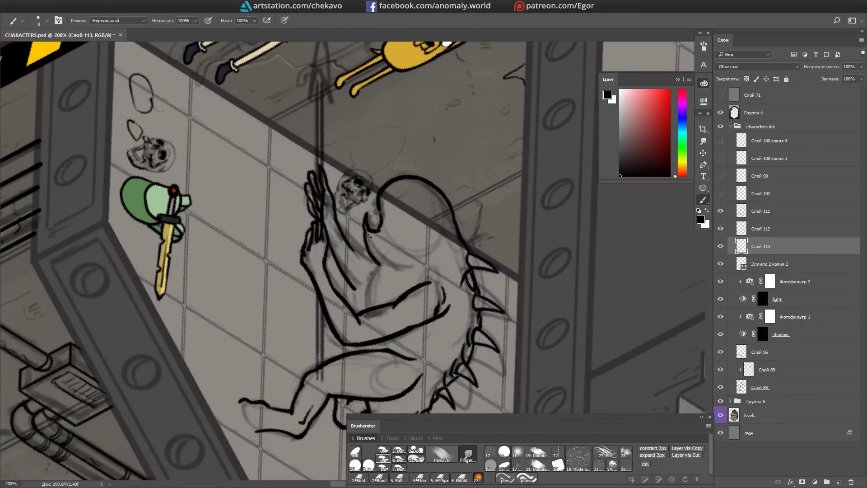
pyautogui.moveTo(381, 238); pyautogui.dragTo(361, 270)
pyautogui.moveTo(394, 264); pyautogui.dragTo(375, 280)
# Step: Check Слой 112 at 70% opacity, restore it to 100%, and merge it with Слой 111
pyautogui.hotkey('alt', ']')
pyautogui.press('7')
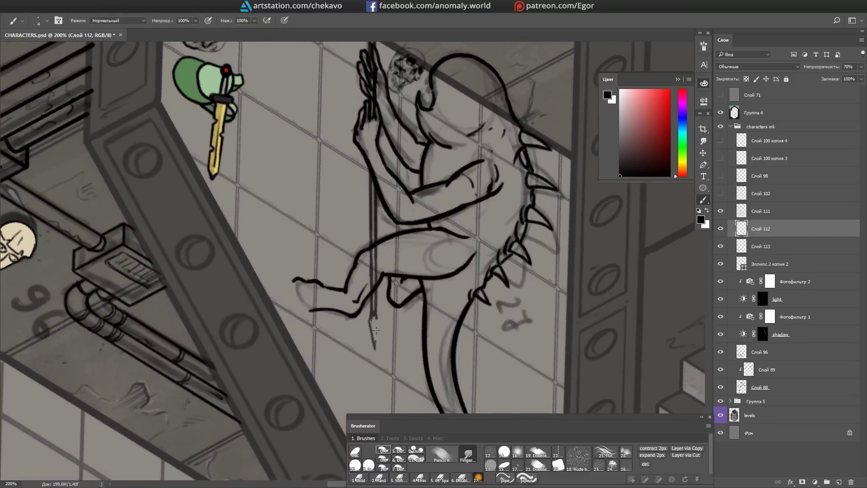
pyautogui.moveTo(368, 319)
pyautogui.mouseDown()
pyautogui.moveTo(515, 228)
pyautogui.moveTo(452, 253)
pyautogui.moveTo(582, 302)
pyautogui.moveTo(451, 203)
pyautogui.moveTo(475, 224)
pyautogui.mouseUp()
pyautogui.press('0')
pyautogui.press('e')
pyautogui.hotkey('alt', ']')
pyautogui.hotkey('ctrl', 'e')
pyautogui.hotkey('ctrl', 'e')
pyautogui.press('b')
# Step: Select the drawn character areas and the scientist's eye by colour
pyautogui.moveTo(425, 246); pyautogui.dragTo(211, 210)
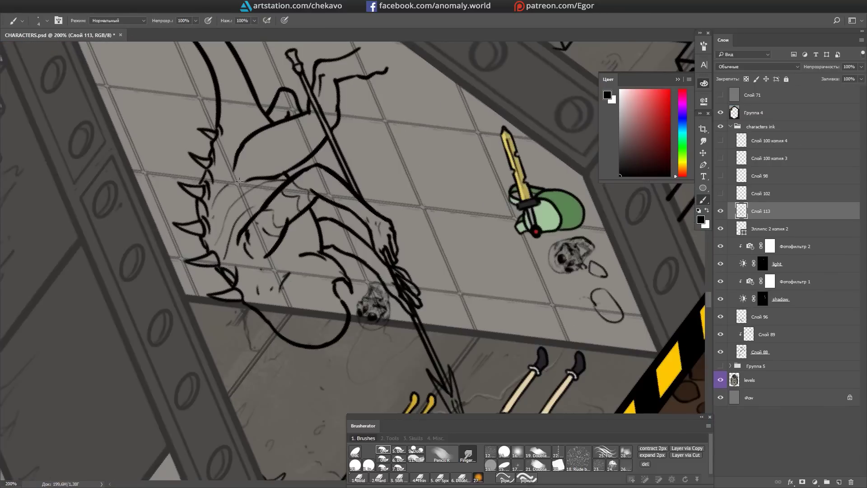
pyautogui.moveTo(255, 277)
pyautogui.mouseDown()
pyautogui.moveTo(352, 226)
pyautogui.moveTo(329, 239)
pyautogui.moveTo(503, 276)
pyautogui.moveTo(516, 293)
pyautogui.moveTo(478, 334)
pyautogui.moveTo(519, 226)
pyautogui.moveTo(474, 277)
pyautogui.moveTo(479, 289)
pyautogui.mouseUp()
pyautogui.press('w')
pyautogui.click(505, 267)
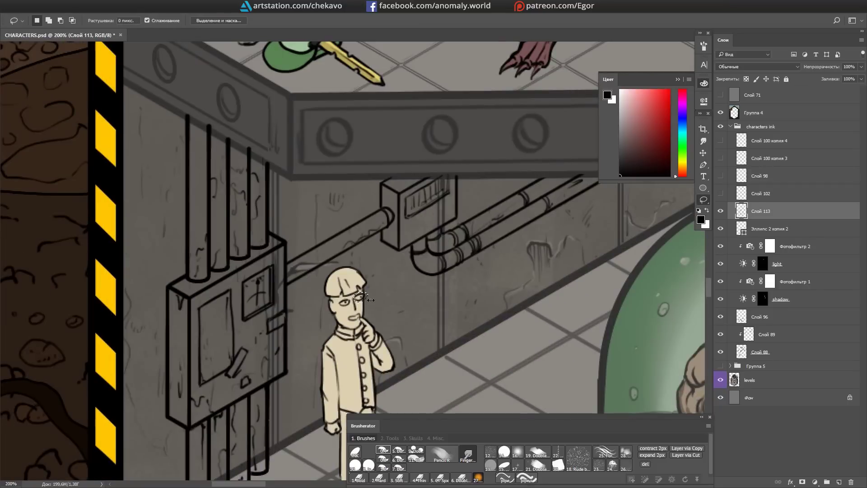
pyautogui.moveTo(356, 294); pyautogui.dragTo(362, 297)
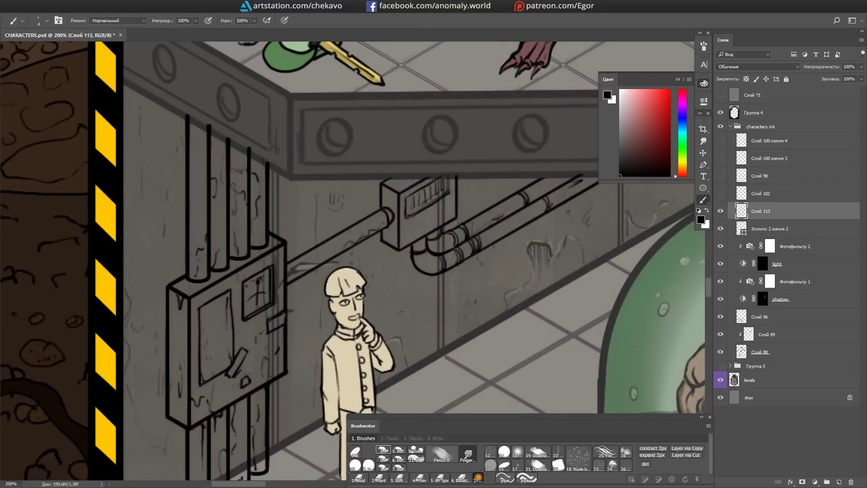
# Step: Work briefly on Слой 96, then return to Слой 113 and move to the lower floor
pyautogui.press('e')
pyautogui.scroll(-6, 364, 298)
pyautogui.hscroll(3, 363, 298)
pyautogui.keyDown('ctrl'); pyautogui.click(313, 354); pyautogui.keyUp('ctrl')
pyautogui.press('b')
pyautogui.keyDown('ctrl'); pyautogui.click(303, 273); pyautogui.keyUp('ctrl')
pyautogui.press('e')
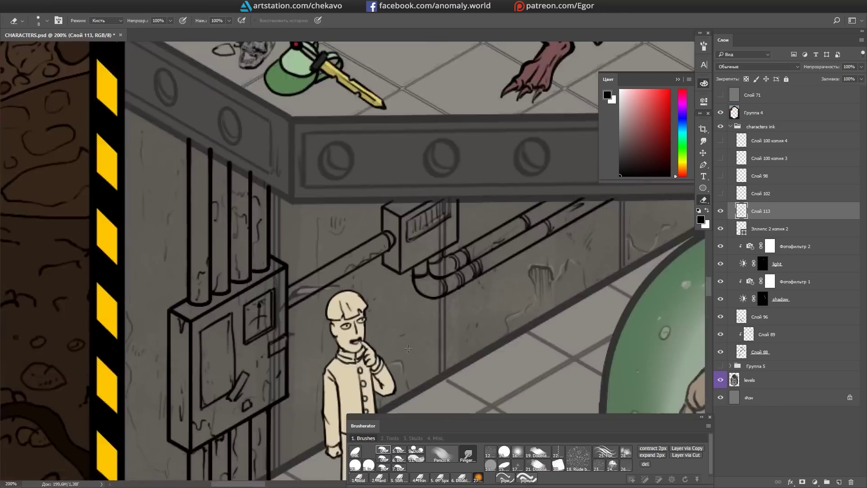
pyautogui.scroll(-6, 275, 250)
pyautogui.moveTo(510, 345)
pyautogui.mouseDown()
pyautogui.moveTo(534, 336)
pyautogui.moveTo(424, 333)
pyautogui.mouseUp()
pyautogui.scroll(6, 496, 258)
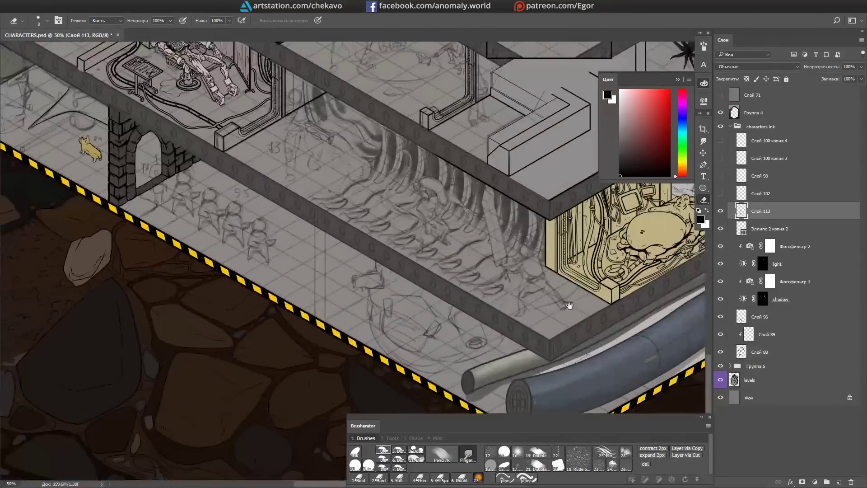
# Step: On a new layer with panels hidden, ink a long curved tube and its hook-shaped end
pyautogui.hotkey('ctrl', 'shift', 'alt', 'n')
pyautogui.press('Tab')
pyautogui.moveTo(496, 257)
pyautogui.mouseDown()
pyautogui.moveTo(397, 397)
pyautogui.moveTo(354, 87)
pyautogui.moveTo(537, 147)
pyautogui.moveTo(443, 140)
pyautogui.mouseUp()
pyautogui.scroll(-3, 440, 188)
pyautogui.moveTo(530, 207)
pyautogui.mouseDown()
pyautogui.moveTo(423, 159)
pyautogui.moveTo(474, 212)
pyautogui.mouseUp()
pyautogui.moveTo(474, 212)
pyautogui.mouseDown()
pyautogui.moveTo(341, 375)
pyautogui.moveTo(361, 307)
pyautogui.mouseUp()
pyautogui.moveTo(361, 307); pyautogui.dragTo(489, 223)
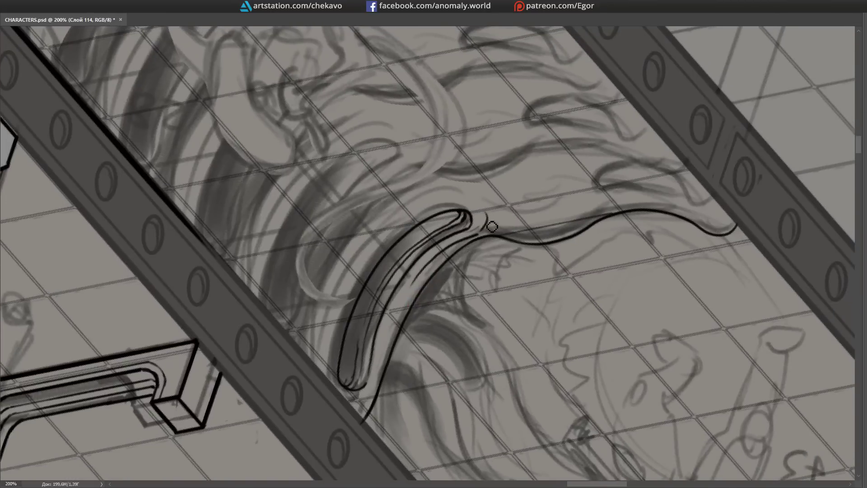
# Step: Ink more tube outlines curving up-left, a small eye loop and ribbed segments along the tube end
pyautogui.moveTo(325, 367); pyautogui.dragTo(427, 309)
pyautogui.moveTo(450, 372); pyautogui.dragTo(397, 321)
pyautogui.moveTo(445, 194)
pyautogui.mouseDown()
pyautogui.moveTo(405, 267)
pyautogui.moveTo(489, 207)
pyautogui.moveTo(548, 228)
pyautogui.moveTo(561, 244)
pyautogui.mouseUp()
pyautogui.moveTo(395, 268); pyautogui.dragTo(444, 201)
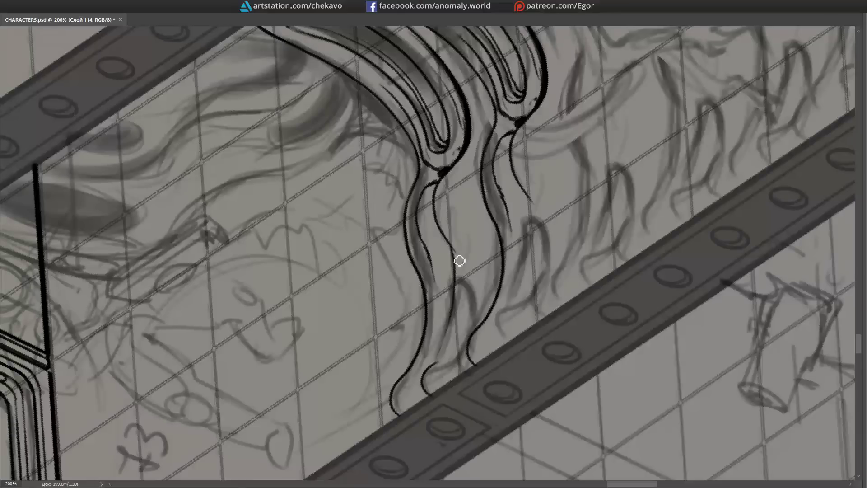
pyautogui.moveTo(459, 362)
pyautogui.mouseDown()
pyautogui.moveTo(367, 168)
pyautogui.moveTo(396, 139)
pyautogui.moveTo(350, 210)
pyautogui.mouseUp()
pyautogui.moveTo(352, 265)
pyautogui.mouseDown()
pyautogui.moveTo(587, 170)
pyautogui.moveTo(384, 271)
pyautogui.mouseUp()
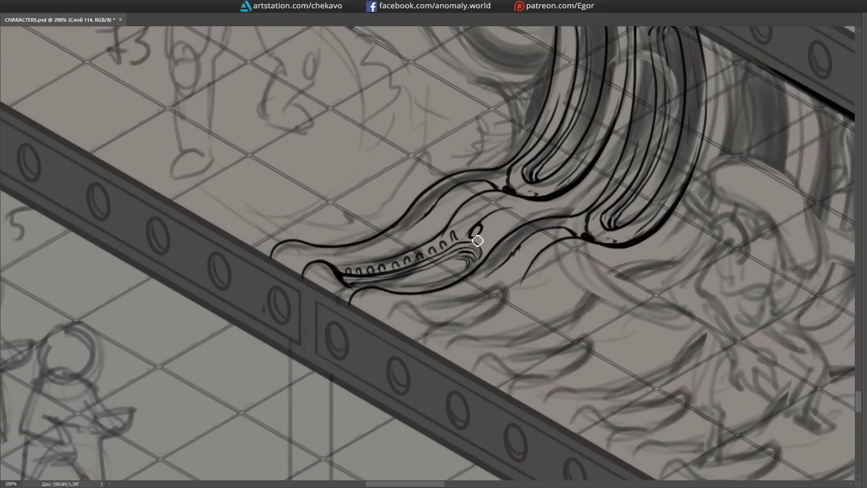
pyautogui.moveTo(481, 231); pyautogui.dragTo(483, 240)
pyautogui.moveTo(483, 241); pyautogui.dragTo(452, 221)
pyautogui.moveTo(524, 130); pyautogui.dragTo(462, 292)
pyautogui.moveTo(372, 332); pyautogui.dragTo(446, 243)
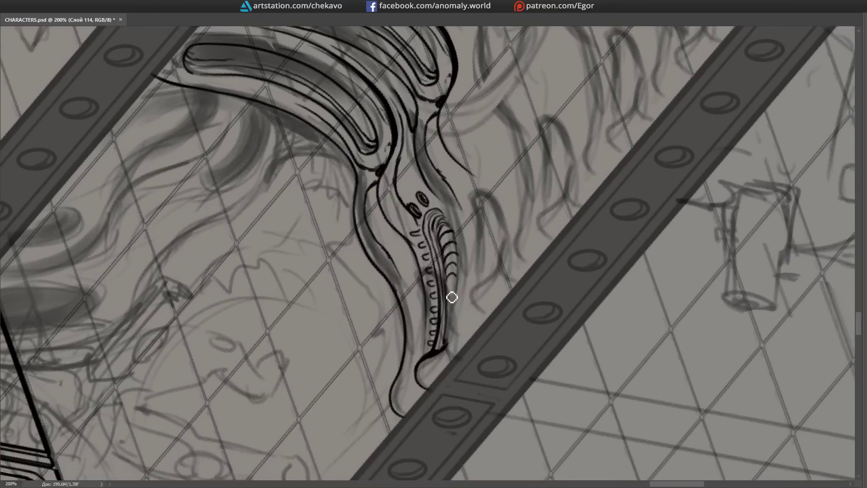
pyautogui.moveTo(460, 284); pyautogui.dragTo(517, 246)
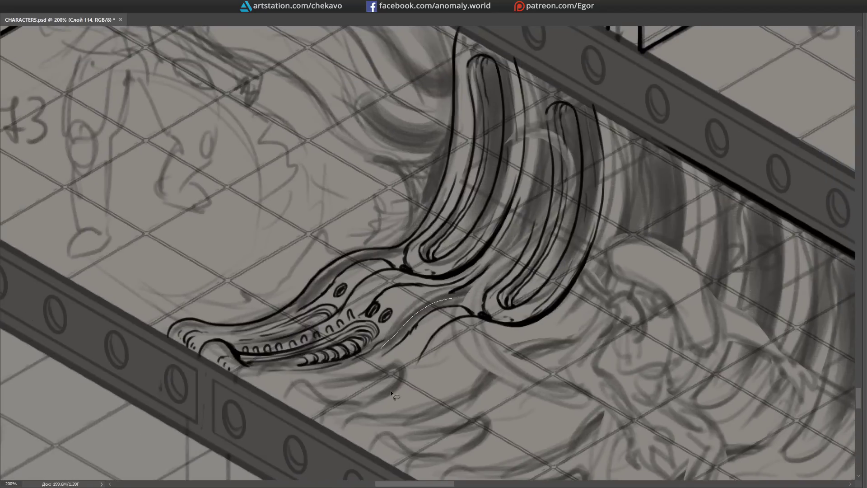
# Step: Undo the last tentacle stroke and bring the panels back
pyautogui.hotkey('ctrl', 'z')
pyautogui.press('Tab')
pyautogui.moveTo(362, 297); pyautogui.dragTo(283, 282)
pyautogui.moveTo(306, 346); pyautogui.dragTo(436, 223)
pyautogui.moveTo(469, 199)
pyautogui.mouseDown()
pyautogui.moveTo(474, 271)
pyautogui.moveTo(452, 253)
pyautogui.mouseUp()
# Step: Lasso the hook ink, nudge it into place, then deselect it at 200% zoom
pyautogui.press('e')
pyautogui.hotkey('ctrl', 'e')
pyautogui.press('l')
pyautogui.moveTo(526, 253)
pyautogui.mouseDown()
pyautogui.moveTo(449, 226)
pyautogui.moveTo(455, 255)
pyautogui.moveTo(497, 256)
pyautogui.moveTo(504, 246)
pyautogui.moveTo(524, 279)
pyautogui.mouseUp()
pyautogui.hotkey('ctrl', '-')
pyautogui.hotkey('ctrl', '+')
pyautogui.hotkey('ctrl', '-')
pyautogui.moveTo(478, 244)
pyautogui.mouseDown()
pyautogui.moveTo(553, 245)
pyautogui.moveTo(510, 293)
pyautogui.moveTo(517, 301)
pyautogui.moveTo(399, 269)
pyautogui.moveTo(426, 104)
pyautogui.mouseUp()
pyautogui.hotkey('ctrl', '+')
pyautogui.hotkey('ctrl', 'd')
pyautogui.press('e')
pyautogui.press('b')
# Step: Ink thin strokes along the lower edge of the tubes
pyautogui.moveTo(411, 188); pyautogui.dragTo(316, 330)
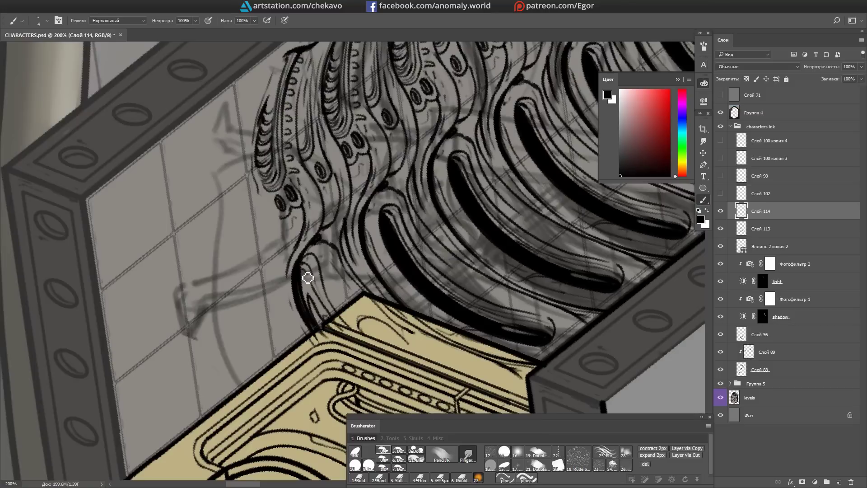
pyautogui.moveTo(314, 344)
pyautogui.mouseDown()
pyautogui.moveTo(452, 181)
pyautogui.moveTo(465, 206)
pyautogui.mouseUp()
pyautogui.moveTo(638, 232)
pyautogui.mouseDown()
pyautogui.moveTo(574, 188)
pyautogui.moveTo(587, 135)
pyautogui.moveTo(384, 253)
pyautogui.moveTo(317, 214)
pyautogui.mouseUp()
# Step: Lasso a group of tubes near the pipe area to copy onto a new layer
pyautogui.press('e')
pyautogui.hotkey('ctrl', '-')
pyautogui.hotkey('ctrl', '-')
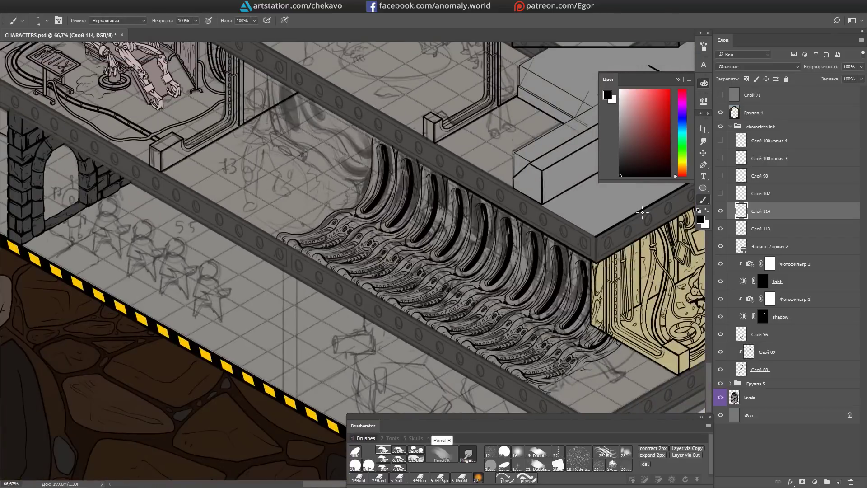
pyautogui.moveTo(324, 147); pyautogui.dragTo(382, 223)
pyautogui.hotkey('ctrl', 'shift', 'alt', 'n')
pyautogui.press('l')
pyautogui.moveTo(393, 190); pyautogui.dragTo(383, 224)
# Step: Undo the last steps and duplicate the tube mass, placing the copy up-left under the floor
pyautogui.hotkey('ctrl', 'alt', 'z')
pyautogui.hotkey('ctrl', 'alt', 'z')
pyautogui.hotkey('ctrl', 'alt', 'z')
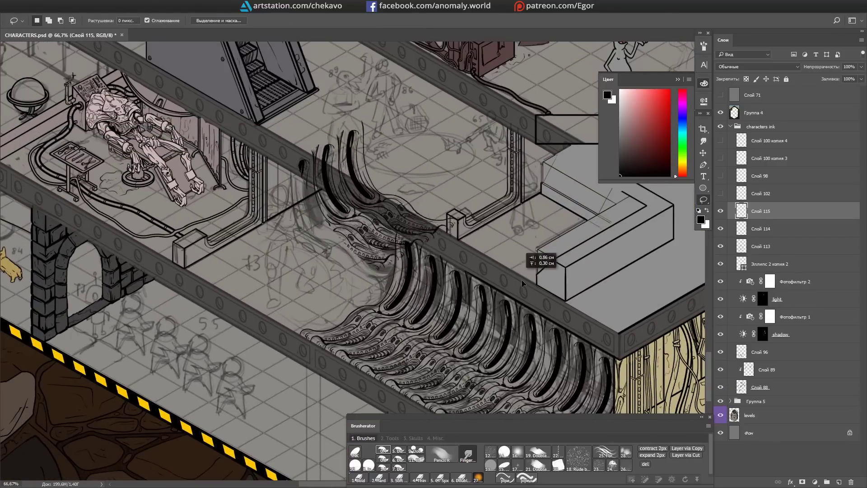
pyautogui.moveTo(483, 218); pyautogui.dragTo(526, 205)
pyautogui.hotkey('ctrl', 'j')
pyautogui.moveTo(610, 343); pyautogui.dragTo(519, 208)
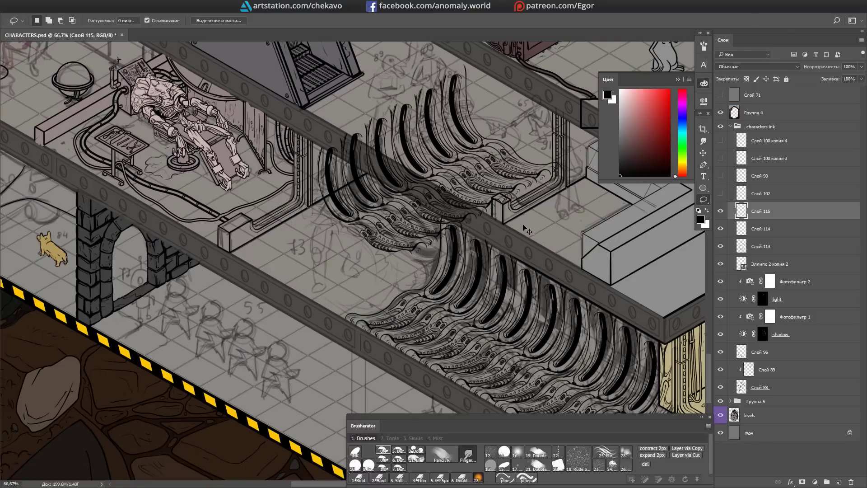
pyautogui.hotkey('ctrl', '+')
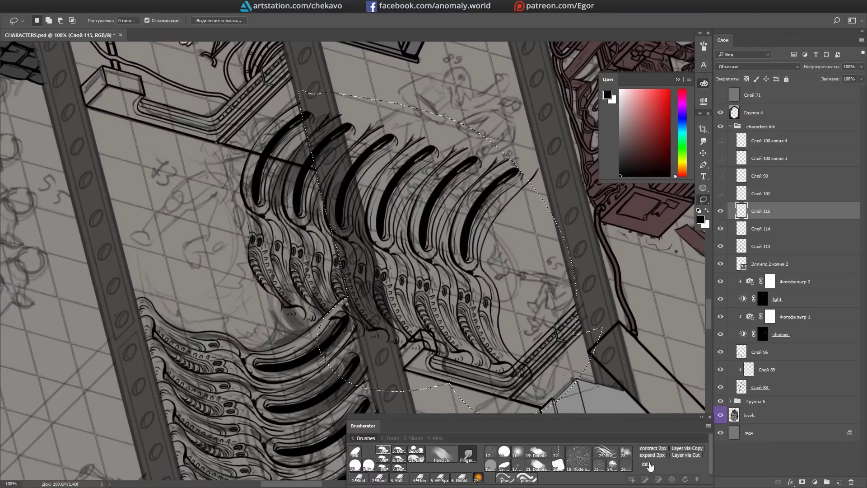
pyautogui.hotkey('ctrl', '+')
# Step: Extend the tentacle's left ink contour downward
pyautogui.press('b')
pyautogui.moveTo(273, 108)
pyautogui.mouseDown()
pyautogui.moveTo(283, 141)
pyautogui.moveTo(427, 109)
pyautogui.mouseUp()
pyautogui.press('e')
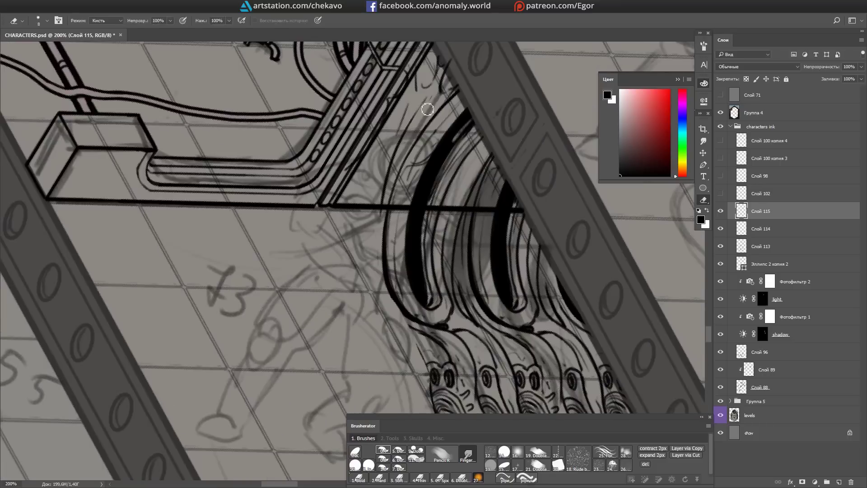
pyautogui.press('e')
pyautogui.moveTo(350, 190)
pyautogui.mouseDown()
pyautogui.moveTo(382, 243)
pyautogui.moveTo(340, 195)
pyautogui.moveTo(363, 235)
pyautogui.moveTo(333, 286)
pyautogui.moveTo(359, 316)
pyautogui.mouseUp()
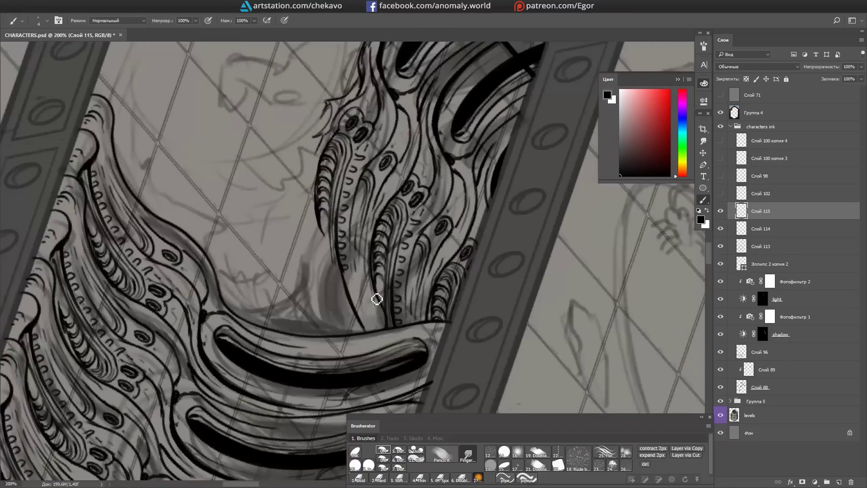
pyautogui.moveTo(324, 221); pyautogui.dragTo(356, 332)
# Step: Rotate over to the machinery area and make Слой 113 the working ink layer
pyautogui.moveTo(292, 333); pyautogui.dragTo(448, 253)
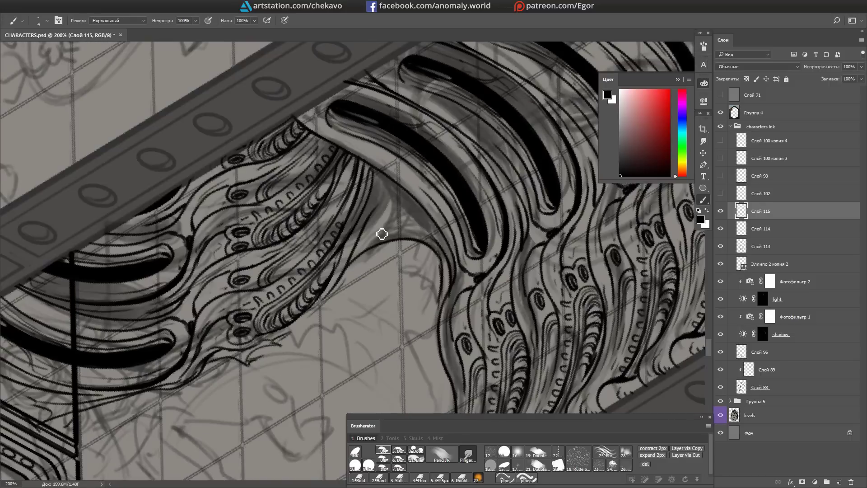
pyautogui.moveTo(387, 203)
pyautogui.mouseDown()
pyautogui.moveTo(509, 222)
pyautogui.moveTo(457, 268)
pyautogui.mouseUp()
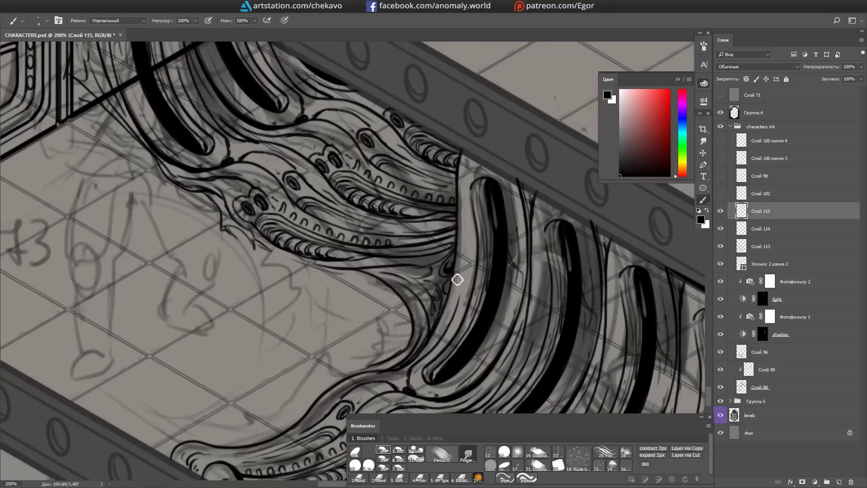
pyautogui.moveTo(460, 221)
pyautogui.mouseDown()
pyautogui.moveTo(358, 251)
pyautogui.moveTo(447, 199)
pyautogui.moveTo(532, 212)
pyautogui.moveTo(495, 287)
pyautogui.moveTo(451, 170)
pyautogui.mouseUp()
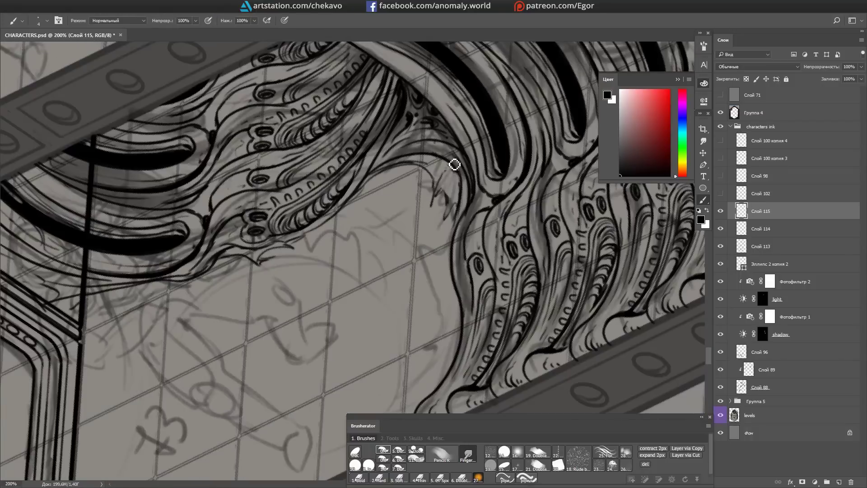
pyautogui.moveTo(459, 200)
pyautogui.mouseDown()
pyautogui.moveTo(362, 217)
pyautogui.moveTo(333, 182)
pyautogui.mouseUp()
pyautogui.press('e')
pyautogui.hotkey('alt', '[')
pyautogui.hotkey('alt', '[')
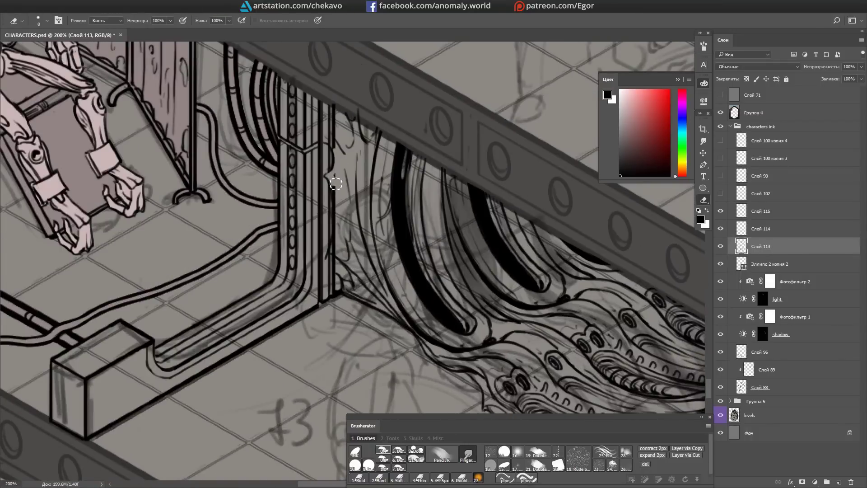
pyautogui.moveTo(340, 220); pyautogui.dragTo(348, 168)
pyautogui.press('b')
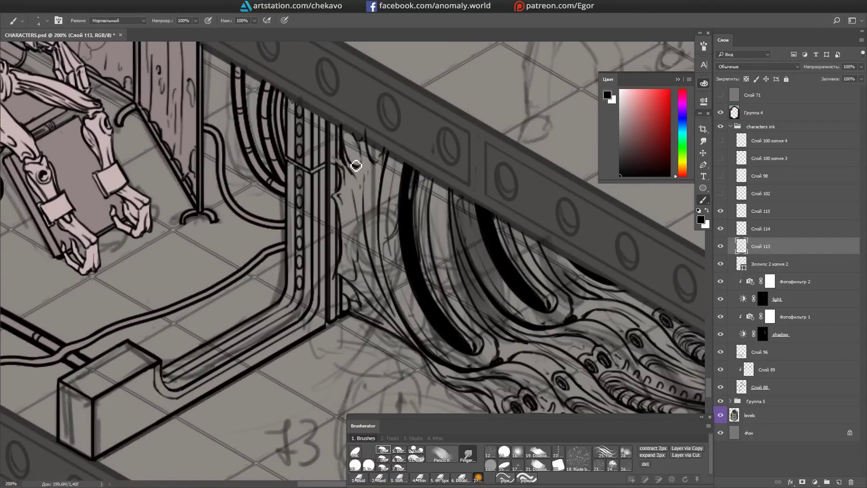
# Step: Erase stray ink lines along the tan cabinet's edge by the cable ends
pyautogui.moveTo(373, 148); pyautogui.dragTo(417, 276)
pyautogui.moveTo(518, 209); pyautogui.dragTo(448, 316)
pyautogui.press('e')
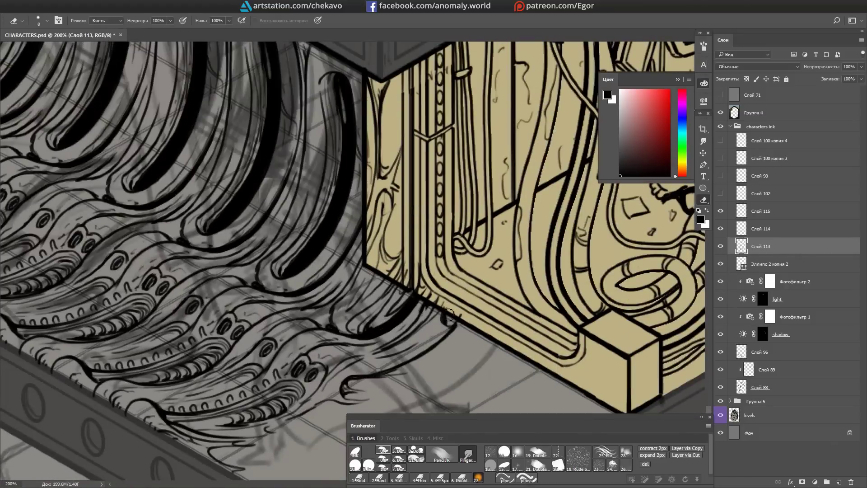
pyautogui.moveTo(416, 276); pyautogui.dragTo(323, 233)
pyautogui.moveTo(336, 104); pyautogui.dragTo(341, 282)
pyautogui.keyDown('ctrl'); pyautogui.click(354, 220); pyautogui.keyUp('ctrl')
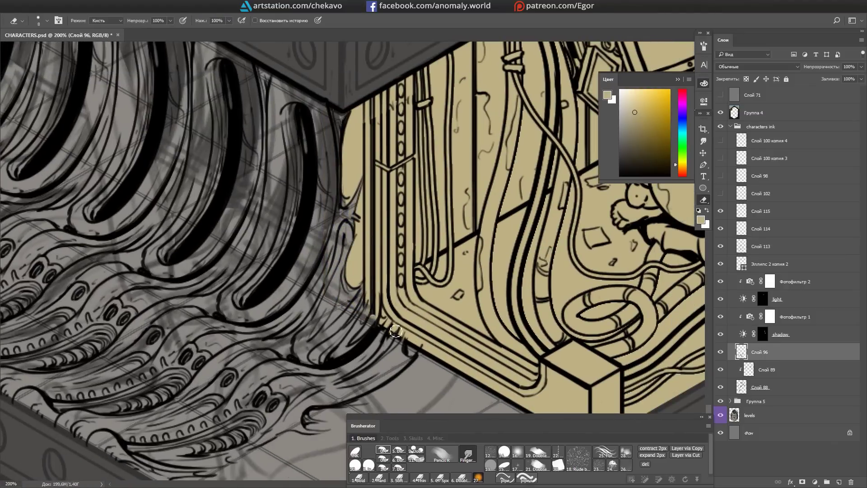
# Step: With black ink on Слой 113, add short strokes where cables meet the floor and along the cabinet edge
pyautogui.press('b')
pyautogui.press('d')
pyautogui.scroll(-3, 390, 258)
pyautogui.keyDown('ctrl'); pyautogui.click(390, 258); pyautogui.keyUp('ctrl')
pyautogui.scroll(3, 390, 257)
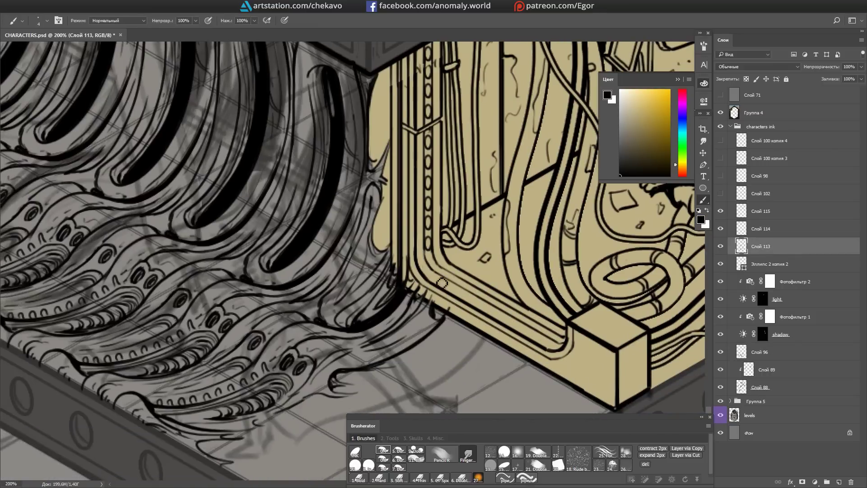
pyautogui.moveTo(428, 299)
pyautogui.mouseDown()
pyautogui.moveTo(412, 289)
pyautogui.moveTo(375, 333)
pyautogui.mouseUp()
pyautogui.moveTo(382, 276); pyautogui.dragTo(367, 136)
pyautogui.moveTo(368, 135); pyautogui.dragTo(353, 149)
# Step: Zoom and pan to another part of the tentacles, rotating for a better inking angle
pyautogui.scroll(-3, 605, 313)
pyautogui.scroll(3, 426, 341)
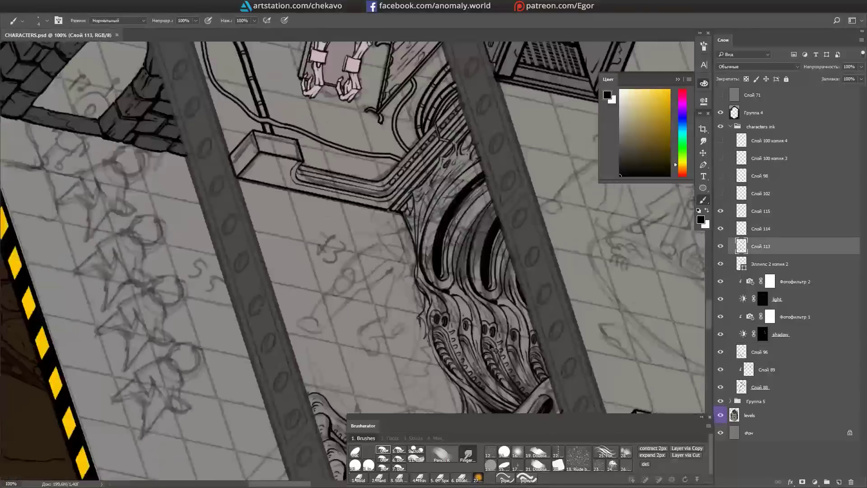
pyautogui.scroll(-3, 426, 341)
pyautogui.scroll(5, 358, 199)
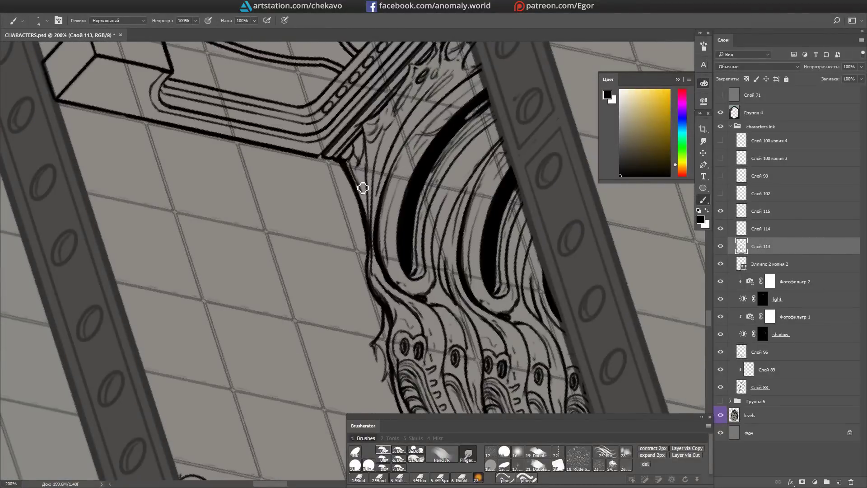
pyautogui.moveTo(436, 97); pyautogui.dragTo(394, 214)
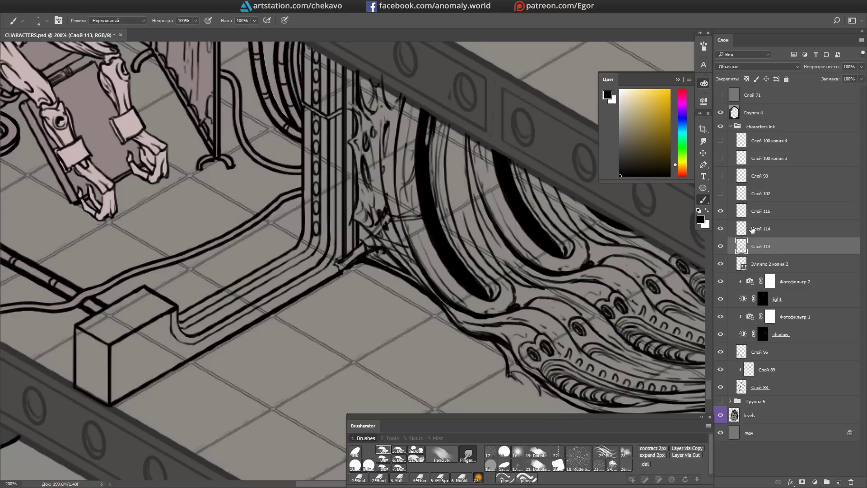
pyautogui.scroll(-3, 392, 228)
pyautogui.scroll(3, 388, 269)
pyautogui.press('e')
pyautogui.moveTo(388, 269); pyautogui.dragTo(406, 244)
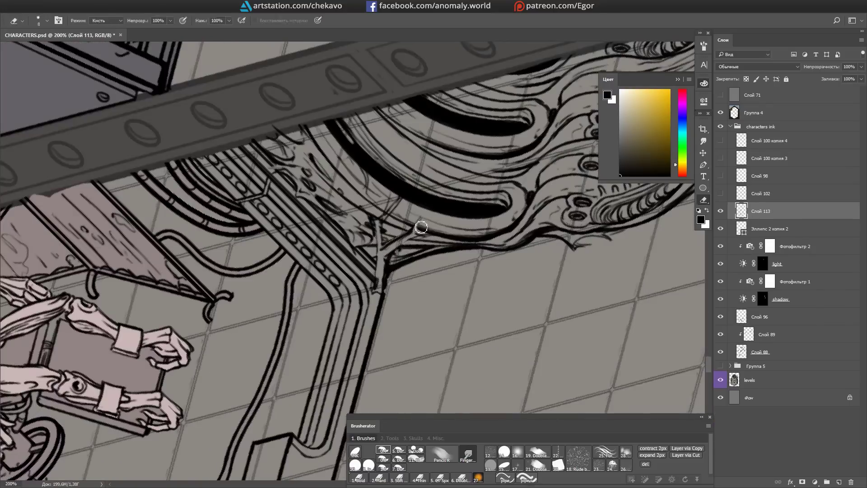
# Step: Turn the view further around, then move across the scene overview to the tank
pyautogui.moveTo(381, 194); pyautogui.dragTo(527, 217)
pyautogui.moveTo(330, 314)
pyautogui.mouseDown()
pyautogui.moveTo(318, 289)
pyautogui.moveTo(367, 202)
pyautogui.moveTo(387, 194)
pyautogui.moveTo(414, 242)
pyautogui.moveTo(366, 212)
pyautogui.moveTo(417, 244)
pyautogui.moveTo(537, 262)
pyautogui.moveTo(353, 235)
pyautogui.mouseUp()
pyautogui.press('e')
pyautogui.press('b')
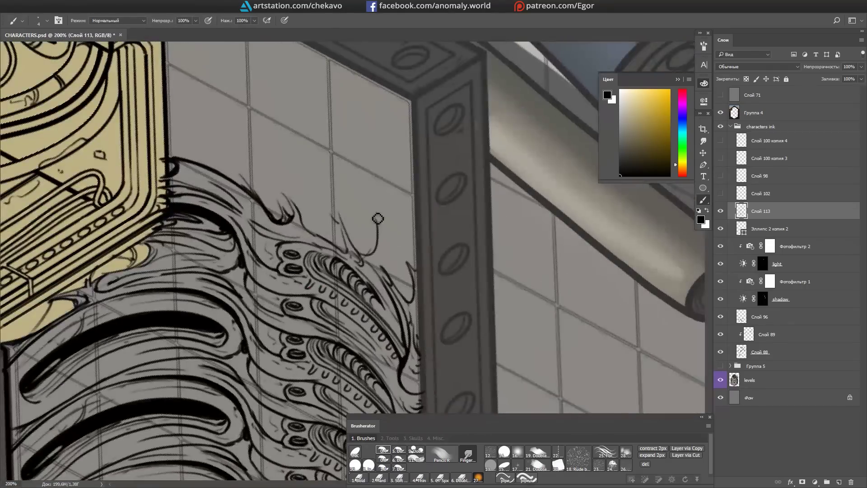
pyautogui.scroll(-3, 400, 267)
pyautogui.moveTo(564, 190)
pyautogui.mouseDown()
pyautogui.moveTo(595, 177)
pyautogui.moveTo(370, 407)
pyautogui.mouseUp()
pyautogui.scroll(2, 349, 233)
# Step: Draw an ellipse for the droid's dome and duplicate it lower as the body base
pyautogui.press('u')
pyautogui.moveTo(320, 282)
pyautogui.mouseDown()
pyautogui.moveTo(368, 307)
pyautogui.moveTo(504, 289)
pyautogui.mouseUp()
pyautogui.hotkey('ctrl', 't')
pyautogui.press('Return')
pyautogui.scroll(1, 544, 213)
pyautogui.hotkey('ctrl', 'j')
pyautogui.moveTo(455, 224); pyautogui.dragTo(502, 262)
pyautogui.hotkey('ctrl', 't')
pyautogui.press('Return')
# Step: Ink the sides of the droid's cylindrical body between the two ellipses
pyautogui.press('m')
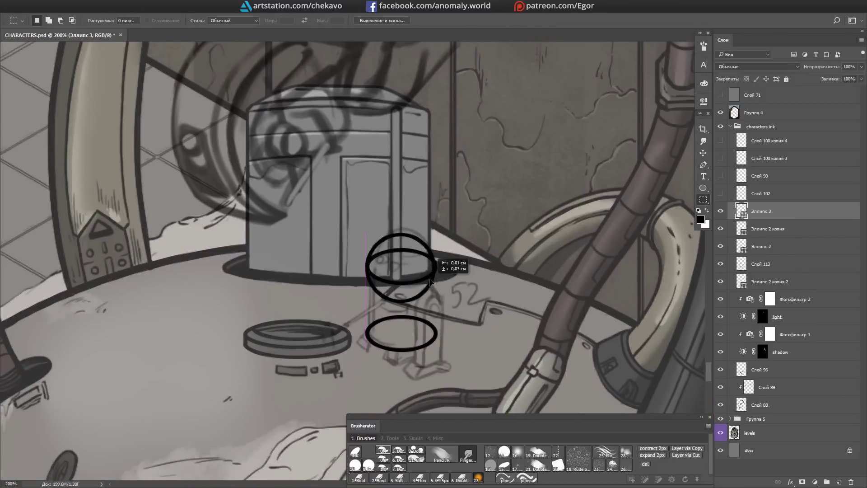
pyautogui.scroll(1, 447, 280)
pyautogui.press('m')
pyautogui.moveTo(334, 243); pyautogui.dragTo(335, 244)
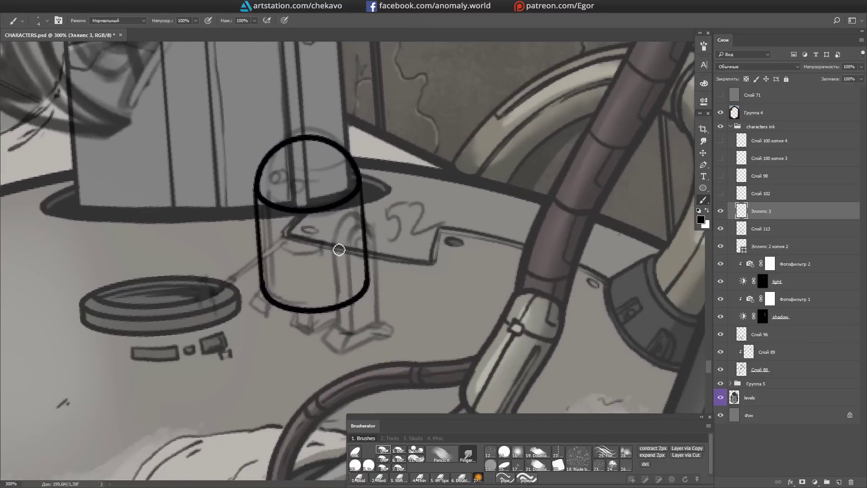
pyautogui.moveTo(349, 255); pyautogui.dragTo(352, 333)
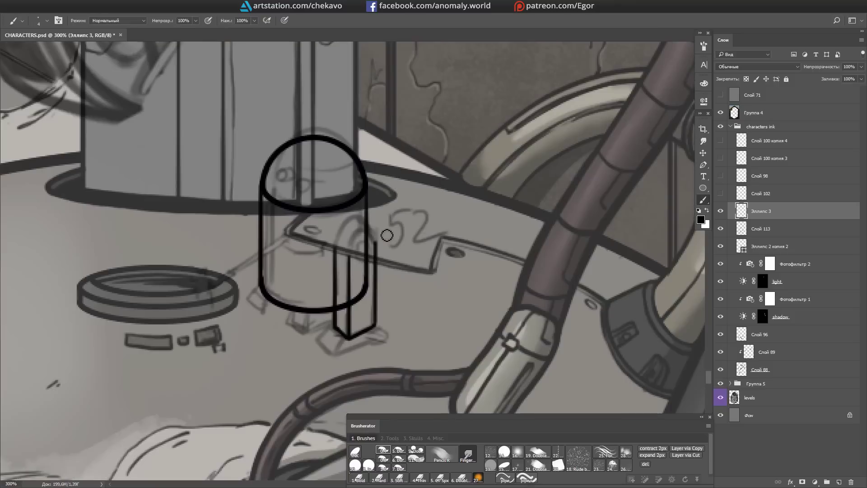
# Step: Tilt the view for the droid's leg and move the inked droid up-left off the sketch
pyautogui.press('e')
pyautogui.moveTo(386, 235); pyautogui.dragTo(311, 281)
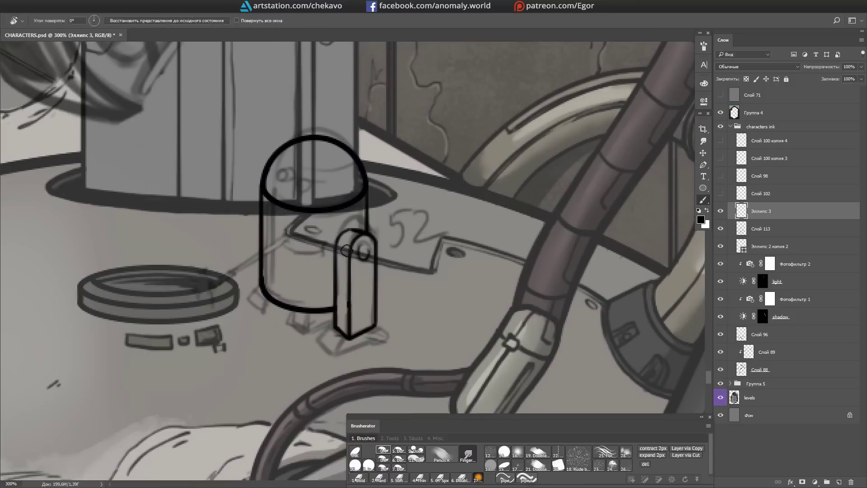
pyautogui.press('e')
pyautogui.moveTo(437, 228)
pyautogui.mouseDown()
pyautogui.moveTo(451, 217)
pyautogui.moveTo(464, 233)
pyautogui.mouseUp()
pyautogui.press('e')
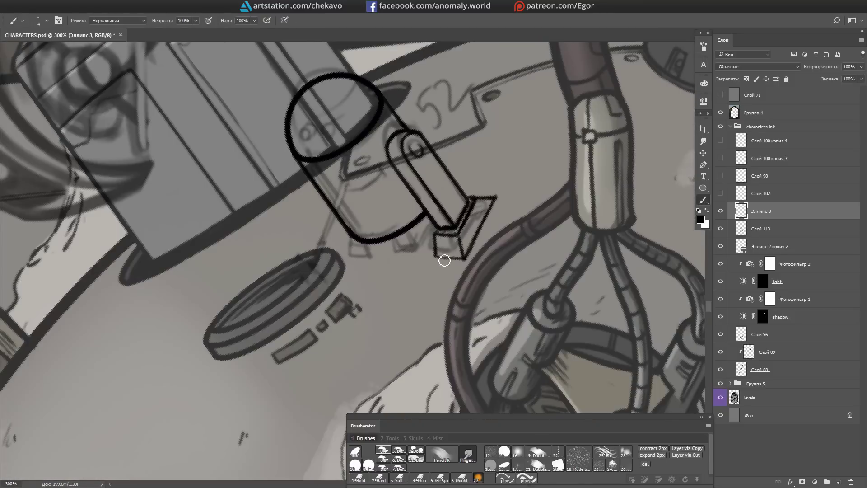
pyautogui.moveTo(444, 260); pyautogui.dragTo(474, 221)
pyautogui.press('l')
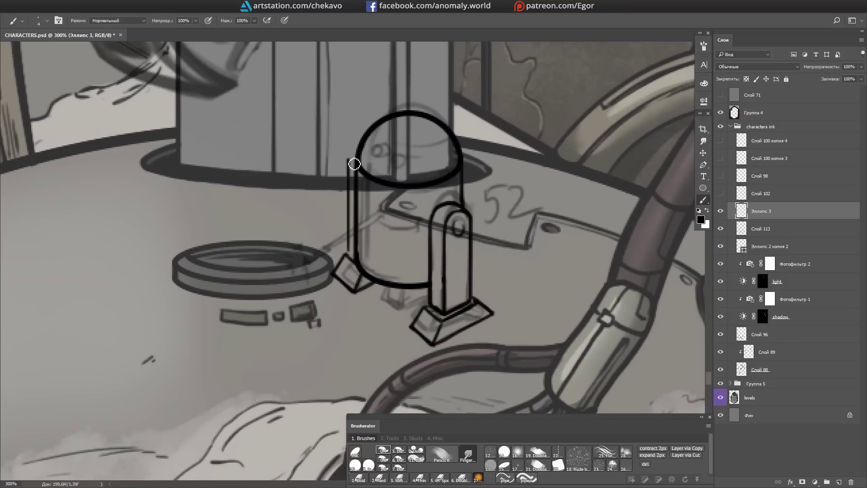
pyautogui.moveTo(447, 272)
pyautogui.mouseDown()
pyautogui.moveTo(502, 275)
pyautogui.moveTo(478, 230)
pyautogui.mouseUp()
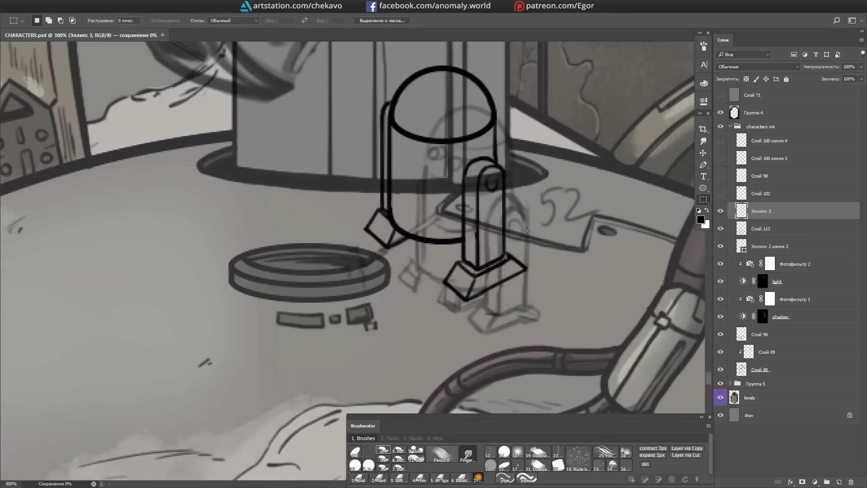
# Step: Rotate the view to draw the droid sideways, erasing where needed
pyautogui.moveTo(499, 178); pyautogui.dragTo(335, 316)
pyautogui.moveTo(443, 165)
pyautogui.mouseDown()
pyautogui.moveTo(339, 271)
pyautogui.moveTo(348, 285)
pyautogui.moveTo(500, 202)
pyautogui.moveTo(395, 259)
pyautogui.mouseUp()
pyautogui.press('e')
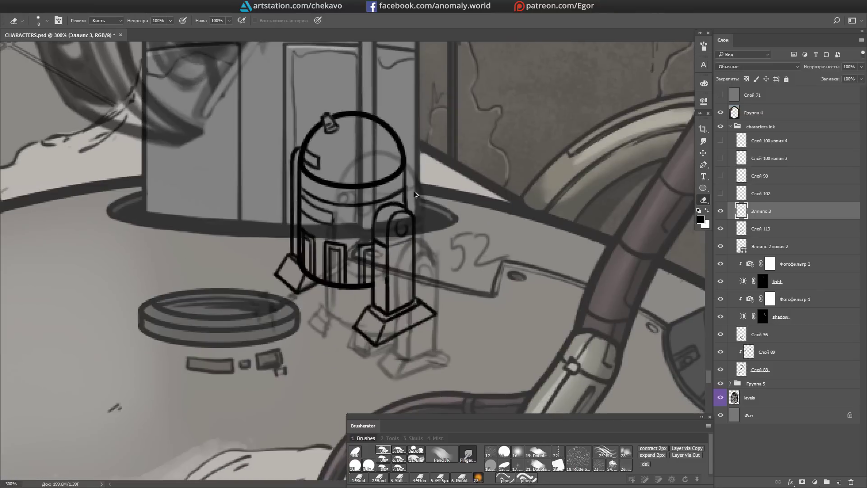
pyautogui.moveTo(410, 308)
pyautogui.mouseDown()
pyautogui.moveTo(503, 209)
pyautogui.moveTo(411, 228)
pyautogui.moveTo(411, 268)
pyautogui.mouseUp()
pyautogui.press('r')
pyautogui.press('l')
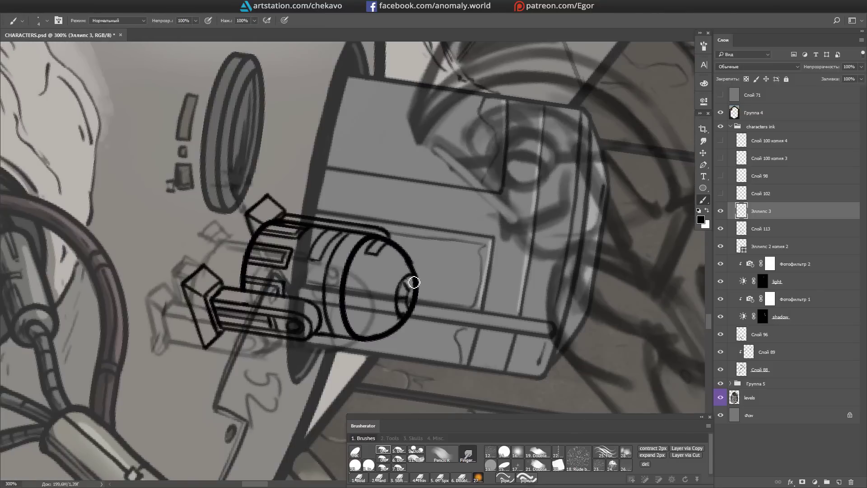
# Step: Ink the droid's third leg with the view tilted, then stand the droid upright
pyautogui.press('r')
pyautogui.moveTo(403, 278)
pyautogui.mouseDown()
pyautogui.moveTo(430, 247)
pyautogui.moveTo(367, 242)
pyautogui.mouseUp()
pyautogui.press('b')
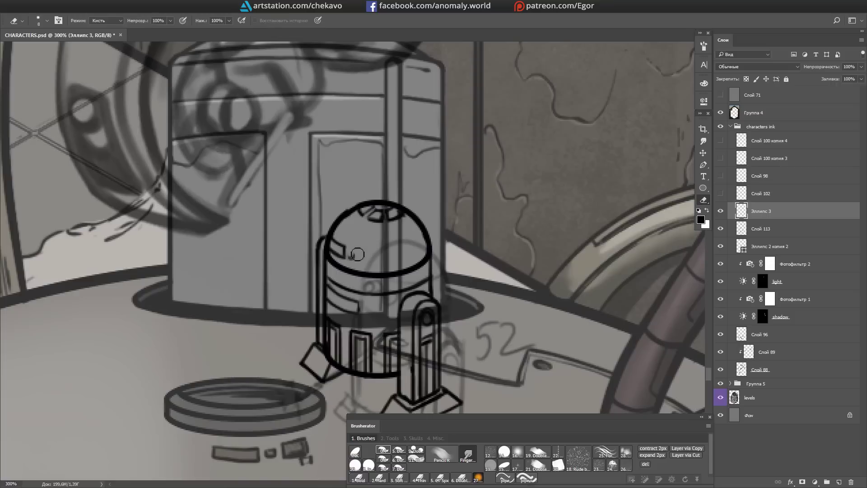
pyautogui.press('Escape')
pyautogui.press('r')
pyautogui.moveTo(393, 258)
pyautogui.mouseDown()
pyautogui.moveTo(350, 241)
pyautogui.moveTo(435, 246)
pyautogui.moveTo(397, 317)
pyautogui.mouseUp()
# Step: On a new layer, paint the droid's body and dome white, then return to ink layer Слой 113
pyautogui.hotkey('ctrl', 'shift', 'alt', 'n')
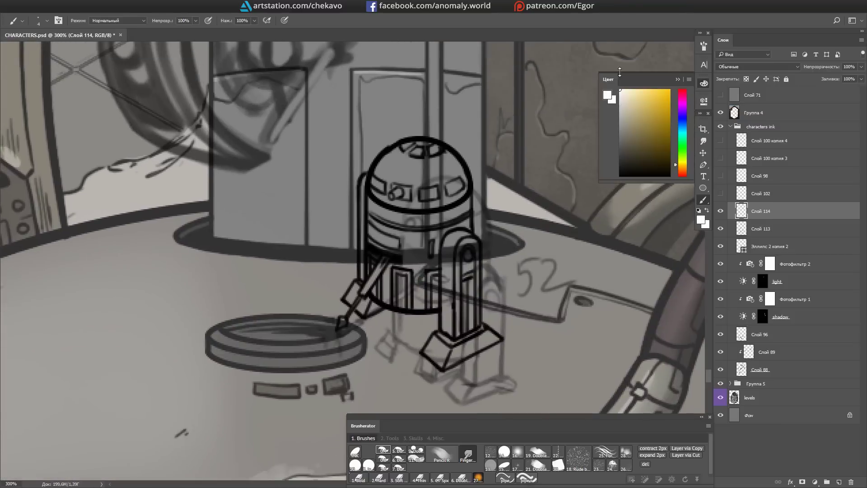
pyautogui.moveTo(366, 179)
pyautogui.mouseDown()
pyautogui.moveTo(371, 290)
pyautogui.moveTo(361, 295)
pyautogui.mouseUp()
pyautogui.moveTo(407, 310); pyautogui.dragTo(496, 204)
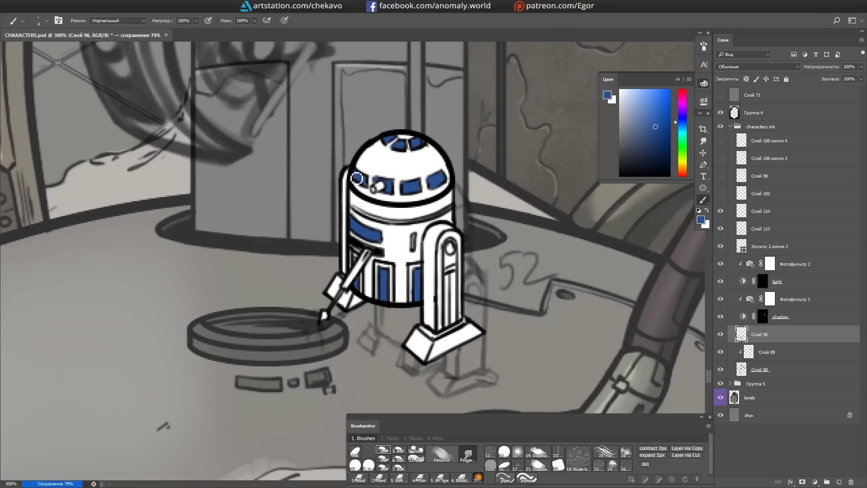
pyautogui.scroll(-6, 451, 185)
pyautogui.moveTo(447, 177); pyautogui.dragTo(459, 211)
pyautogui.click(760, 211)
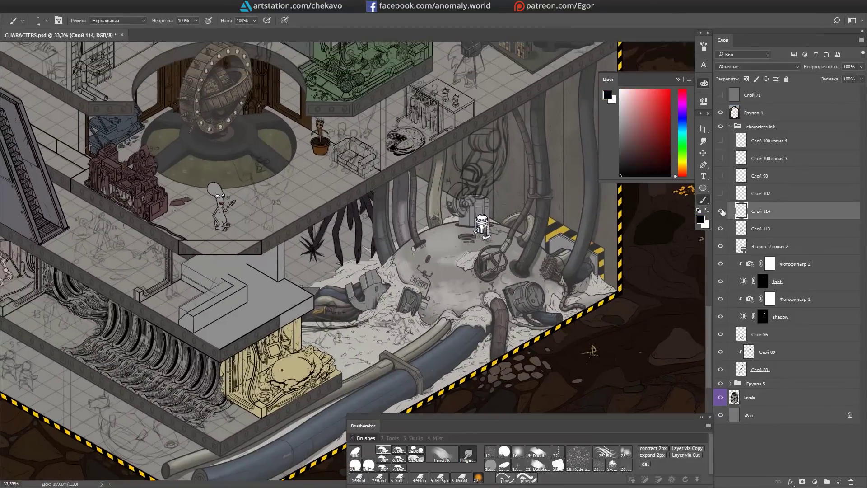
# Step: Reset the colours to black and white, return to the brush and save the drawing
pyautogui.hotkey('ctrl', 'e')
pyautogui.scroll(1, 451, 203)
pyautogui.press('d')
pyautogui.press('e')
pyautogui.scroll(4, 377, 316)
pyautogui.press('b')
pyautogui.hotkey('ctrl', 's')
# Step: Select colour layer Слой 96, then Слой 88, with the wall pipes in view
pyautogui.moveTo(377, 282); pyautogui.dragTo(435, 157)
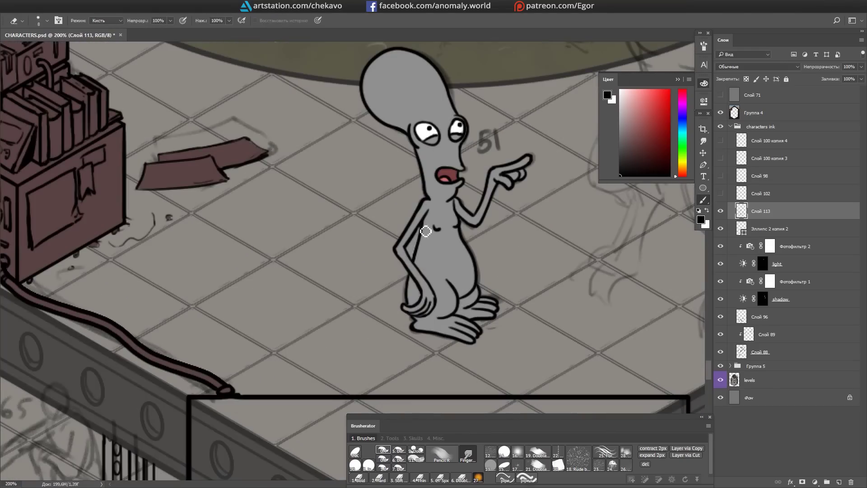
pyautogui.keyDown('ctrl'); pyautogui.click(416, 252); pyautogui.keyUp('ctrl')
pyautogui.scroll(-3, 415, 246)
pyautogui.moveTo(415, 246); pyautogui.dragTo(496, 136)
pyautogui.scroll(1, 498, 367)
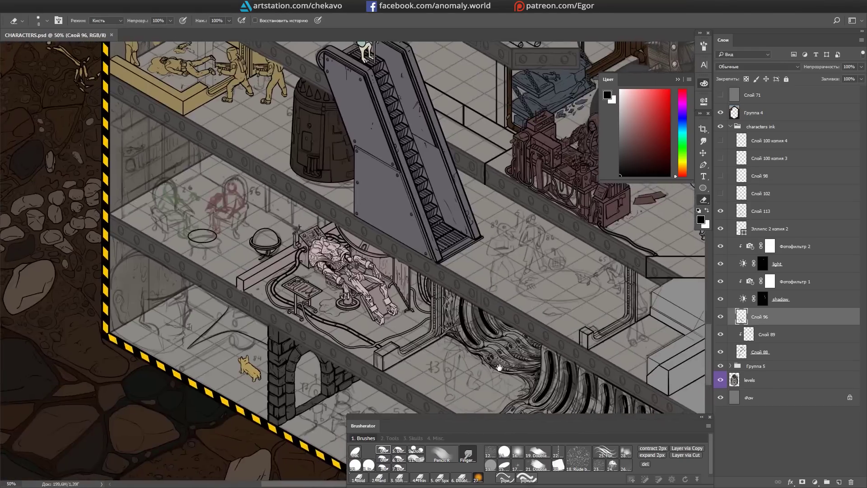
pyautogui.scroll(5, 498, 367)
pyautogui.moveTo(499, 367); pyautogui.dragTo(309, 279)
pyautogui.press('b')
pyautogui.scroll(4, 382, 255)
pyautogui.keyDown('ctrl'); pyautogui.click(382, 254); pyautogui.keyUp('ctrl')
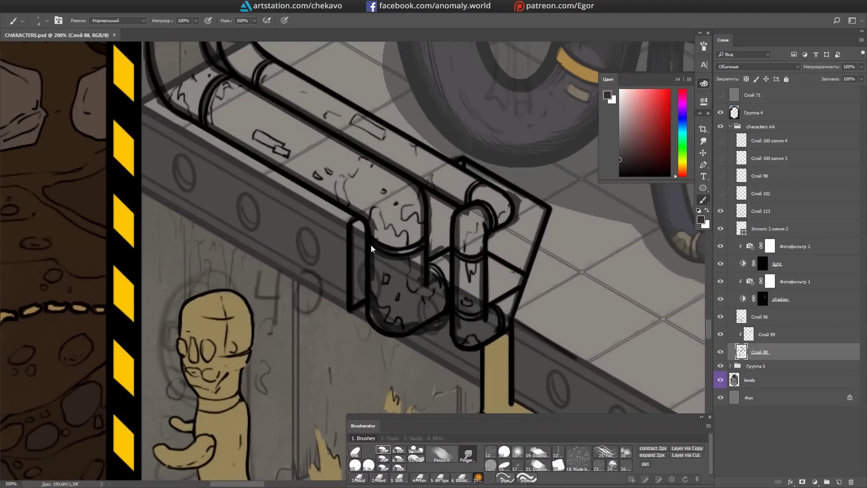
# Step: Darken the pipe bracket plate and paint the right and left wall pipes brown
pyautogui.moveTo(480, 156)
pyautogui.mouseDown()
pyautogui.moveTo(533, 207)
pyautogui.moveTo(523, 224)
pyautogui.mouseUp()
pyautogui.scroll(-3, 451, 226)
pyautogui.scroll(3, 433, 233)
pyautogui.keyDown('ctrl'); pyautogui.click(434, 232); pyautogui.keyUp('ctrl')
pyautogui.keyDown('alt'); pyautogui.click(434, 232); pyautogui.keyUp('alt')
pyautogui.moveTo(434, 233); pyautogui.dragTo(441, 293)
pyautogui.hotkey('ctrl', 'z')
pyautogui.hotkey('ctrl', 'shift', 'z')
pyautogui.moveTo(357, 233)
pyautogui.mouseDown()
pyautogui.moveTo(361, 304)
pyautogui.moveTo(418, 314)
pyautogui.moveTo(483, 193)
pyautogui.mouseUp()
# Step: Outline the pipe edges and meter box with the Polygonal Lasso to mask them
pyautogui.press('r')
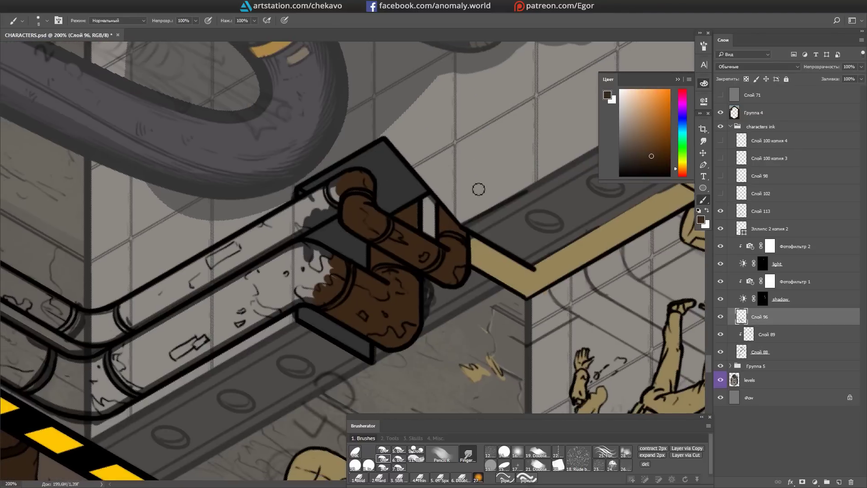
pyautogui.press('l')
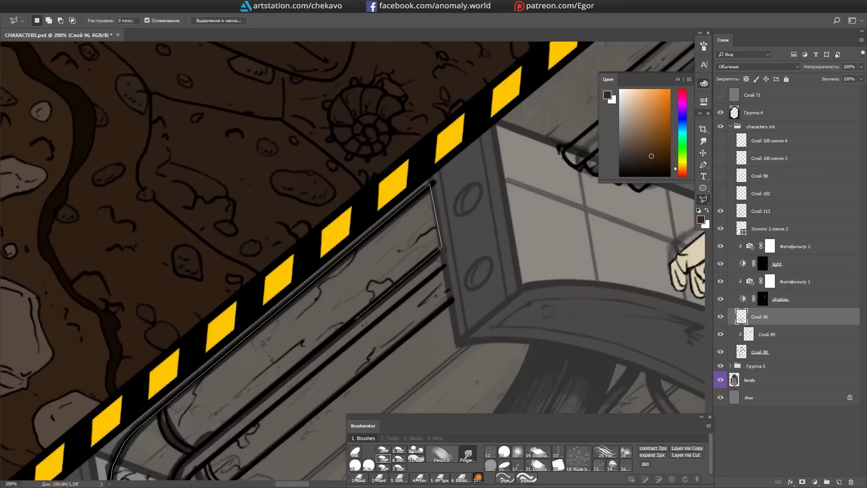
pyautogui.click(355, 234)
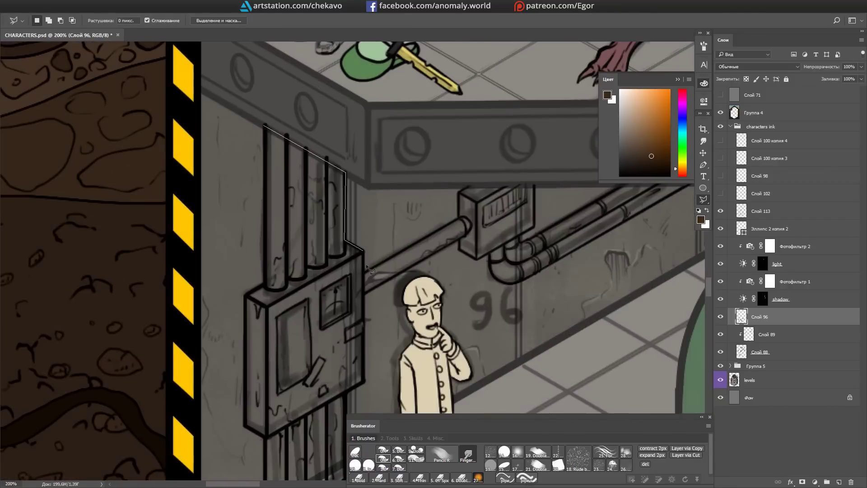
pyautogui.click(364, 271)
pyautogui.click(458, 218)
pyautogui.click(459, 190)
pyautogui.click(534, 184)
pyautogui.click(534, 228)
pyautogui.click(519, 242)
pyautogui.click(623, 184)
pyautogui.click(691, 183)
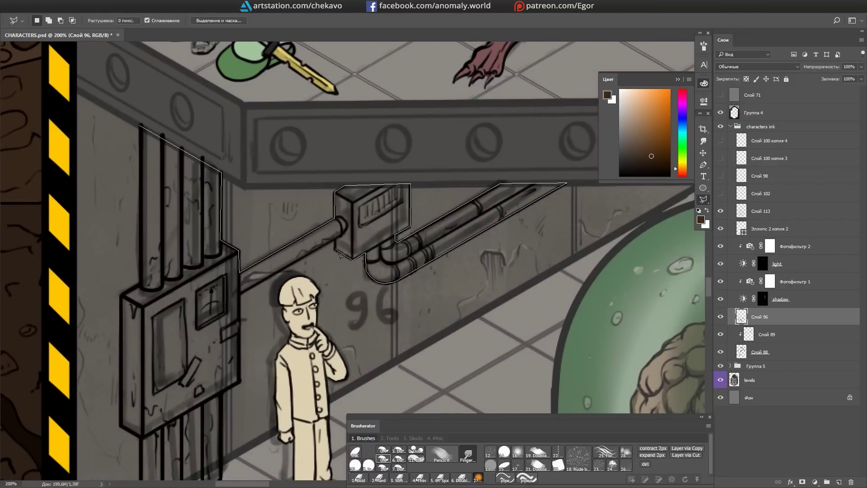
# Step: Paint both pipes under the sink brown, with a blue touch at the right pipe's end
pyautogui.scroll(-3, 338, 253)
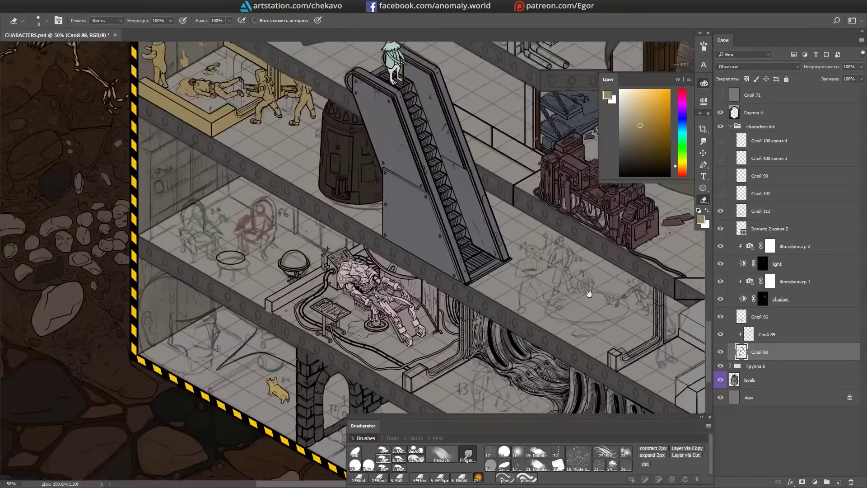
pyautogui.moveTo(593, 118); pyautogui.dragTo(582, 313)
pyautogui.press('b')
pyautogui.scroll(6, 583, 313)
pyautogui.moveTo(252, 194); pyautogui.dragTo(282, 316)
pyautogui.moveTo(299, 177)
pyautogui.mouseDown()
pyautogui.moveTo(273, 161)
pyautogui.moveTo(275, 212)
pyautogui.mouseUp()
pyautogui.moveTo(275, 212)
pyautogui.mouseDown()
pyautogui.moveTo(280, 245)
pyautogui.moveTo(316, 316)
pyautogui.mouseUp()
pyautogui.moveTo(298, 234)
pyautogui.mouseDown()
pyautogui.moveTo(344, 73)
pyautogui.moveTo(354, 117)
pyautogui.moveTo(337, 73)
pyautogui.moveTo(355, 311)
pyautogui.moveTo(380, 350)
pyautogui.mouseUp()
pyautogui.moveTo(380, 350); pyautogui.dragTo(356, 299)
pyautogui.moveTo(403, 324); pyautogui.dragTo(411, 319)
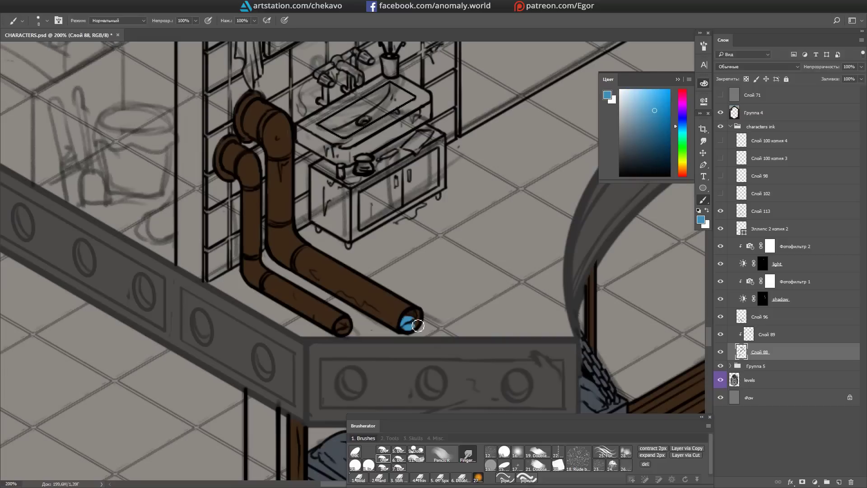
# Step: Sample green on Слой 88 and shade the tube beside the middle egg
pyautogui.scroll(-3, 409, 324)
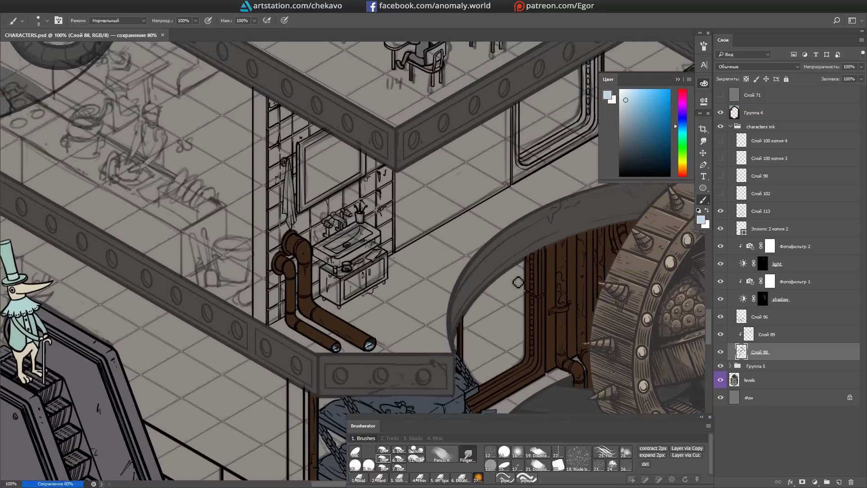
pyautogui.scroll(3, 522, 304)
pyautogui.moveTo(495, 314); pyautogui.dragTo(568, 336)
pyautogui.scroll(-5, 568, 335)
pyautogui.scroll(5, 354, 213)
pyautogui.keyDown('alt'); pyautogui.click(354, 213); pyautogui.keyUp('alt')
pyautogui.hotkey('alt', '[')
pyautogui.hotkey('alt', '[')
pyautogui.moveTo(354, 213); pyautogui.dragTo(363, 224)
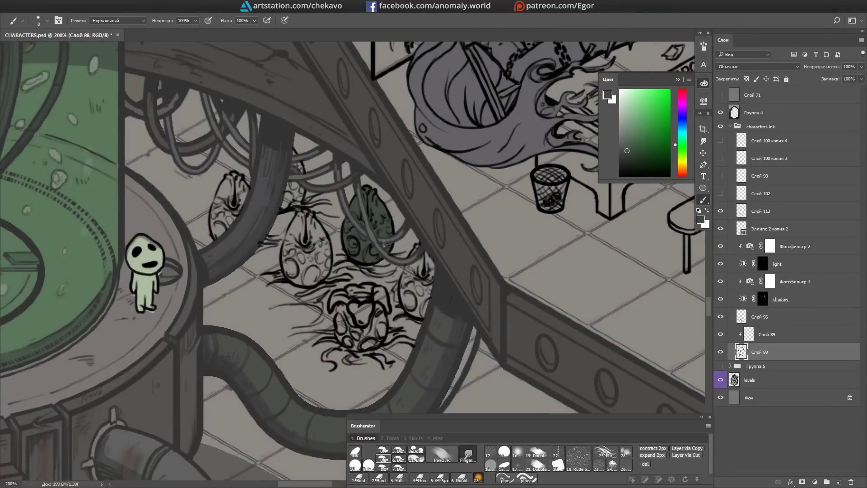
# Step: Shade the right and small eggs and central creature green, with pink at its mouth
pyautogui.moveTo(413, 275); pyautogui.dragTo(424, 255)
pyautogui.moveTo(418, 315)
pyautogui.mouseDown()
pyautogui.moveTo(389, 244)
pyautogui.moveTo(445, 269)
pyautogui.mouseUp()
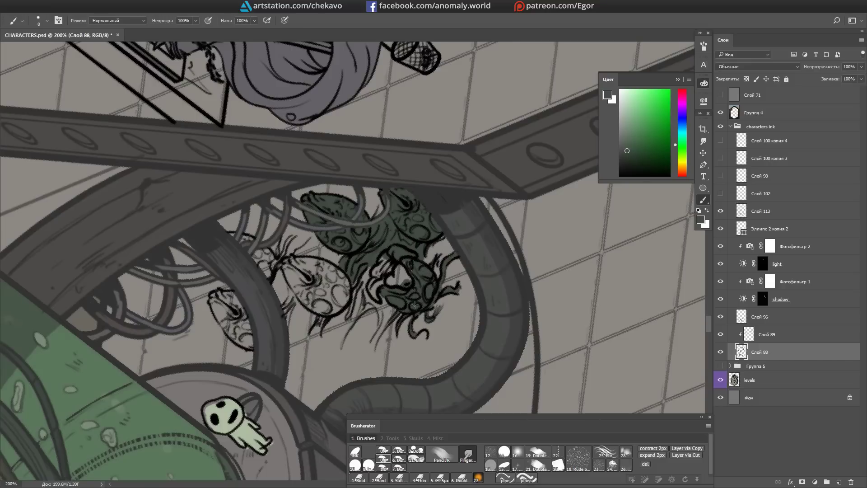
pyautogui.moveTo(361, 271); pyautogui.dragTo(351, 194)
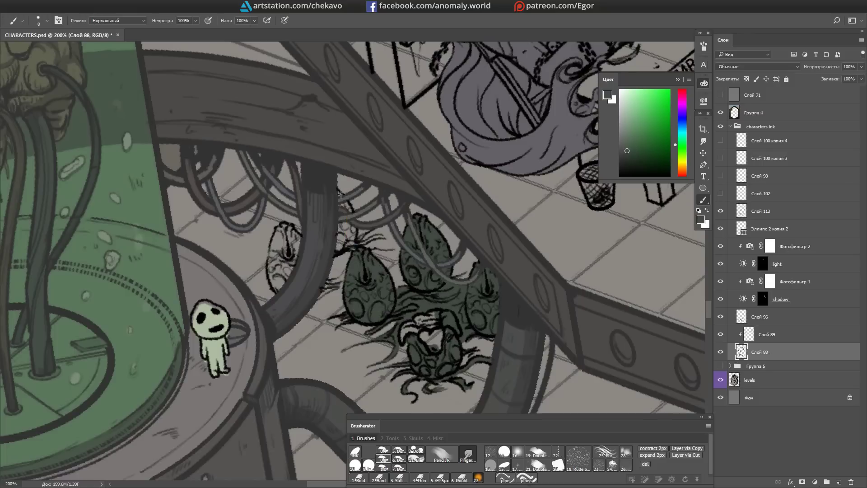
pyautogui.moveTo(277, 275); pyautogui.dragTo(294, 250)
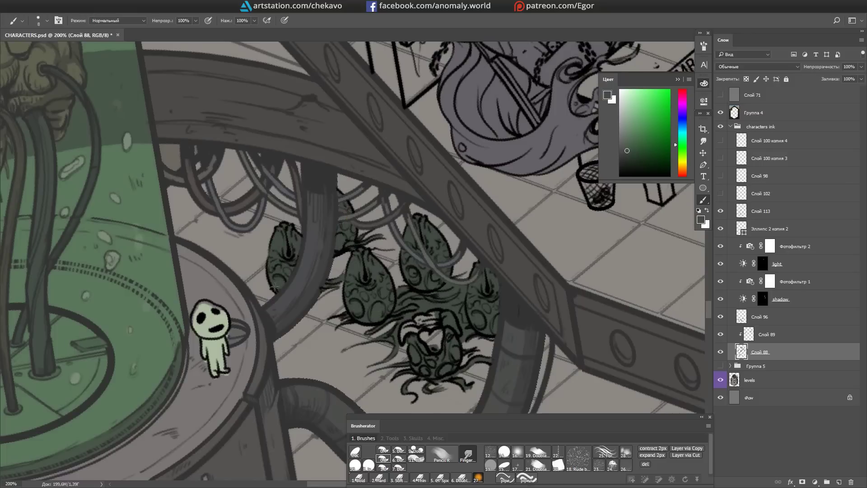
pyautogui.click(682, 175)
pyautogui.click(631, 108)
pyautogui.moveTo(413, 329)
pyautogui.mouseDown()
pyautogui.moveTo(427, 309)
pyautogui.moveTo(316, 271)
pyautogui.moveTo(343, 253)
pyautogui.mouseUp()
# Step: Add a new layer Слой 114 clipped above Слой 96 and paint the man's collar black
pyautogui.press('d')
pyautogui.keyDown('ctrl'); pyautogui.click(338, 265); pyautogui.keyUp('ctrl')
pyautogui.hotkey('ctrl', 'alt', 'shift', 'n')
pyautogui.hotkey('ctrl', 'alt', 'g')
pyautogui.moveTo(345, 201)
pyautogui.mouseDown()
pyautogui.moveTo(354, 236)
pyautogui.moveTo(390, 256)
pyautogui.moveTo(383, 265)
pyautogui.moveTo(357, 242)
pyautogui.moveTo(347, 296)
pyautogui.moveTo(360, 247)
pyautogui.moveTo(354, 319)
pyautogui.moveTo(377, 395)
pyautogui.moveTo(394, 393)
pyautogui.moveTo(346, 272)
pyautogui.mouseUp()
# Step: Toggle black and white between Слой 96 and Слой 114, and paint the man's shoes brown
pyautogui.keyDown('alt'); pyautogui.click(357, 225); pyautogui.keyUp('alt')
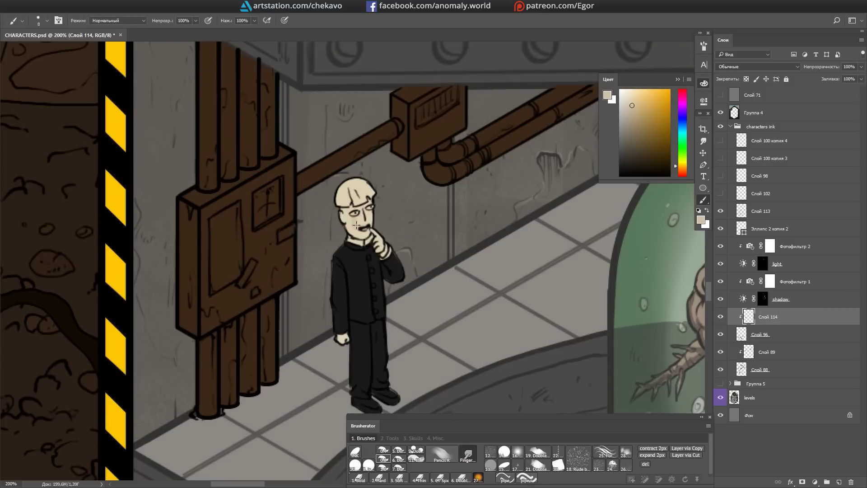
pyautogui.moveTo(338, 339); pyautogui.dragTo(325, 322)
pyautogui.press('d')
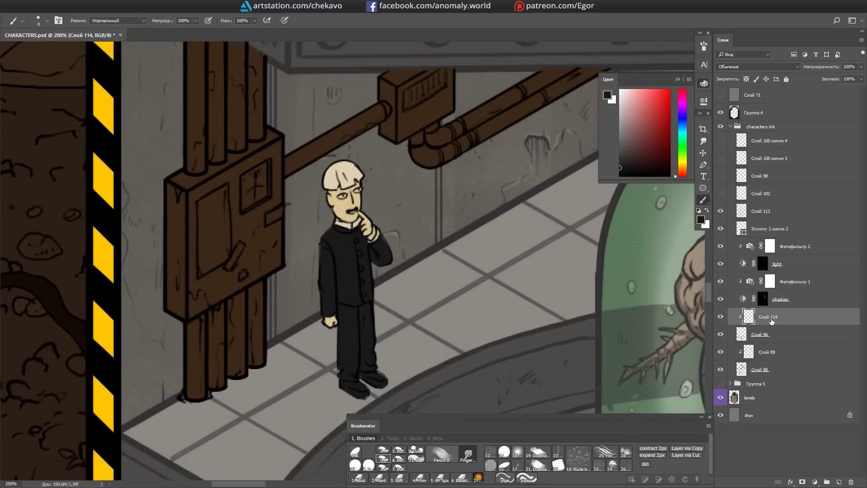
pyautogui.hotkey('alt', '[')
pyautogui.press('x')
pyautogui.hotkey('alt', ']')
pyautogui.hotkey('alt', '[')
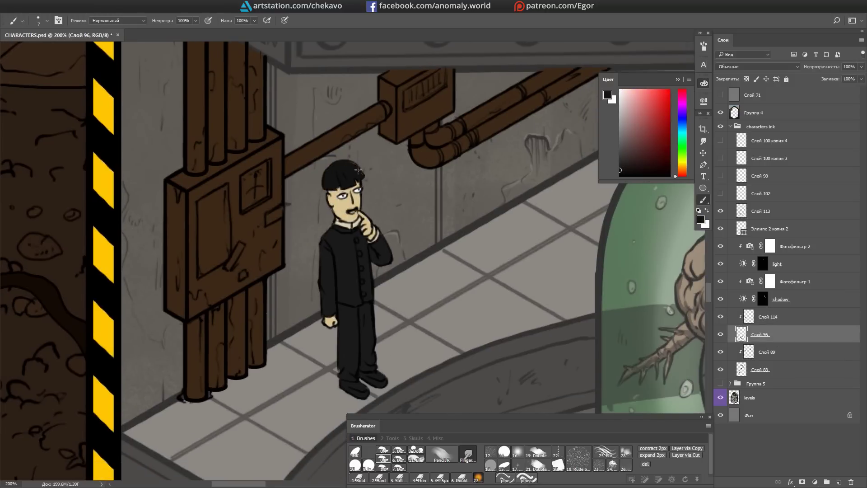
pyautogui.press('x')
pyautogui.hotkey('alt', ']')
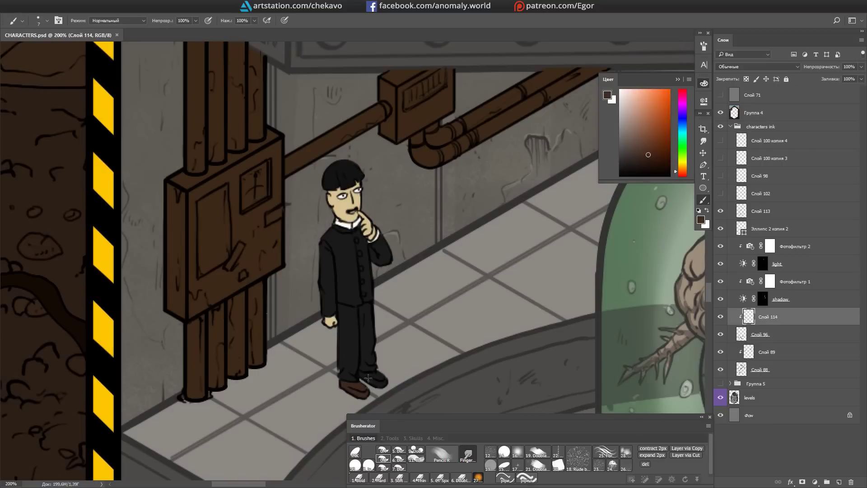
pyautogui.moveTo(543, 158); pyautogui.dragTo(545, 174)
pyautogui.hotkey('ctrl', '0')
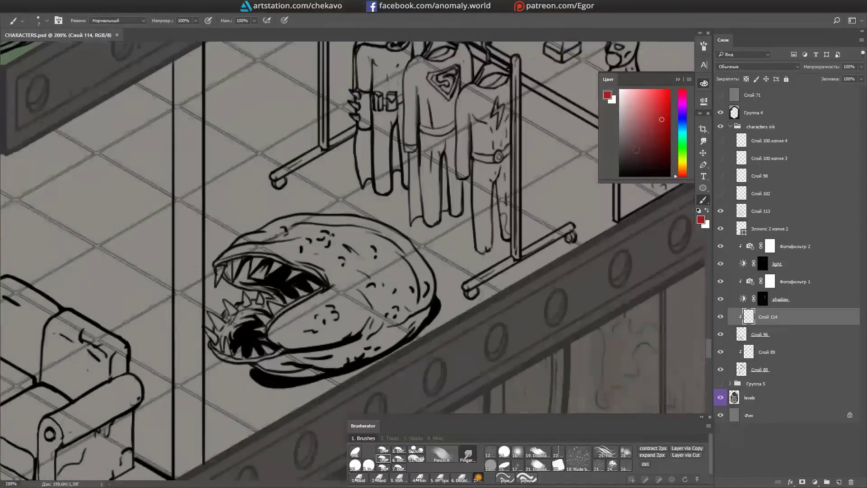
# Step: On Слой 96, paint the toothed monster's mouth and head dark red
pyautogui.hotkey('alt', '[')
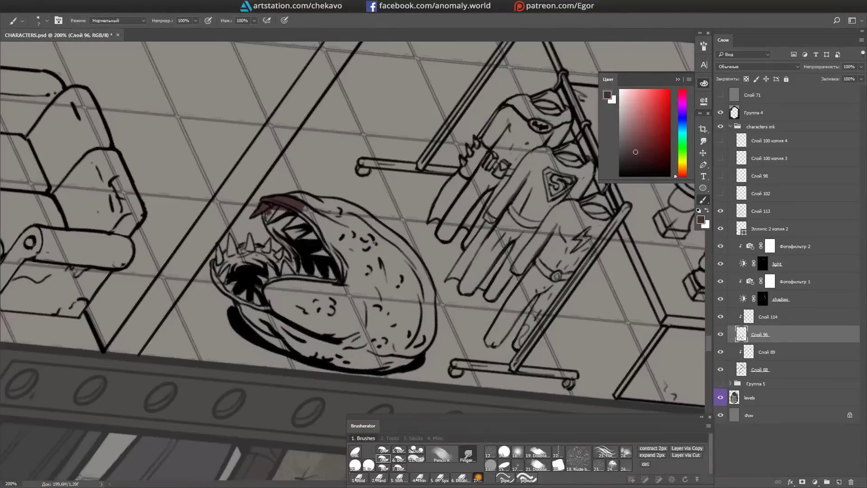
pyautogui.moveTo(271, 253); pyautogui.dragTo(246, 326)
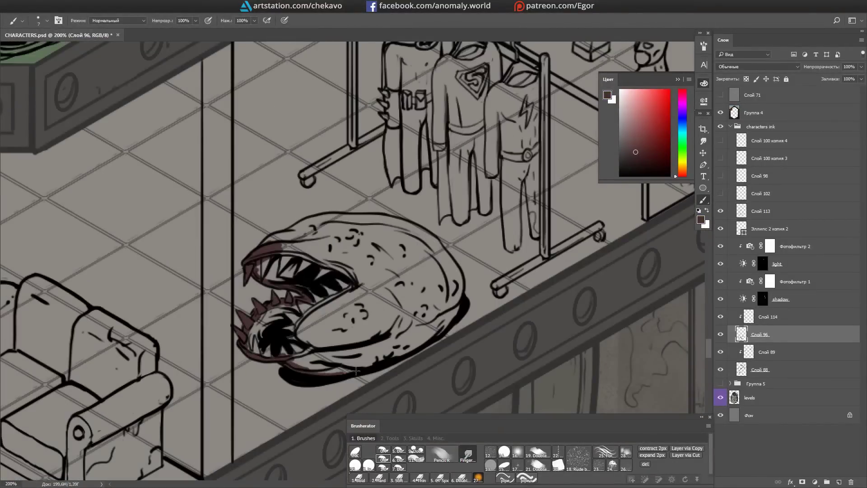
pyautogui.moveTo(275, 361); pyautogui.dragTo(320, 206)
pyautogui.click(424, 189)
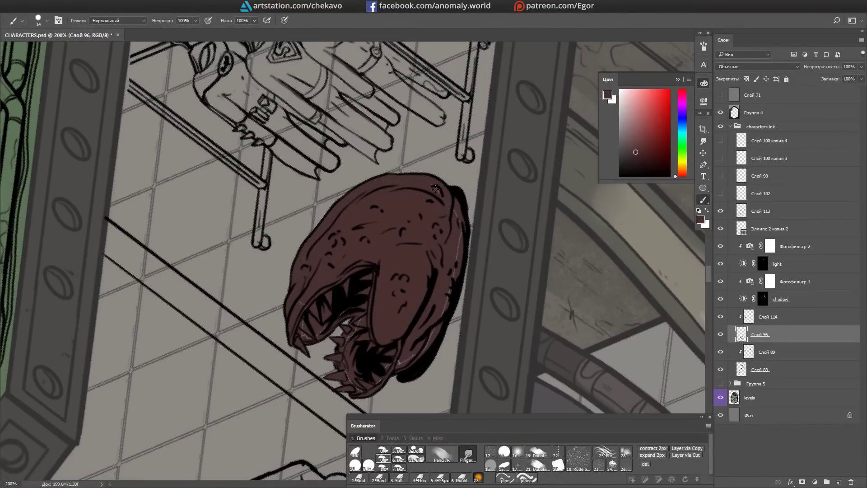
pyautogui.press('Escape')
# Step: Paint the third suit red with an orange lightning bolt
pyautogui.moveTo(413, 233)
pyautogui.mouseDown()
pyautogui.moveTo(420, 276)
pyautogui.moveTo(408, 294)
pyautogui.moveTo(418, 320)
pyautogui.moveTo(392, 243)
pyautogui.moveTo(429, 223)
pyautogui.moveTo(431, 347)
pyautogui.mouseUp()
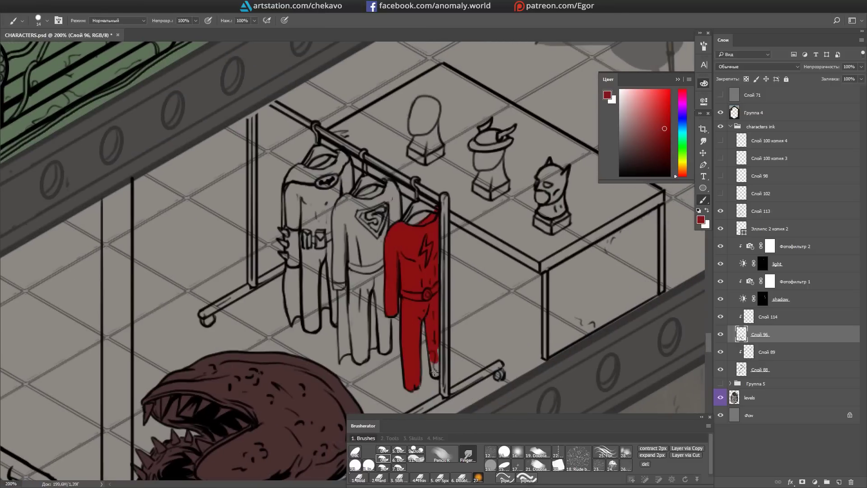
pyautogui.scroll(2, 417, 271)
pyautogui.click(681, 169)
pyautogui.moveTo(682, 171); pyautogui.dragTo(681, 175)
pyautogui.click(664, 95)
pyautogui.scroll(-2, 417, 271)
pyautogui.moveTo(419, 205); pyautogui.dragTo(413, 218)
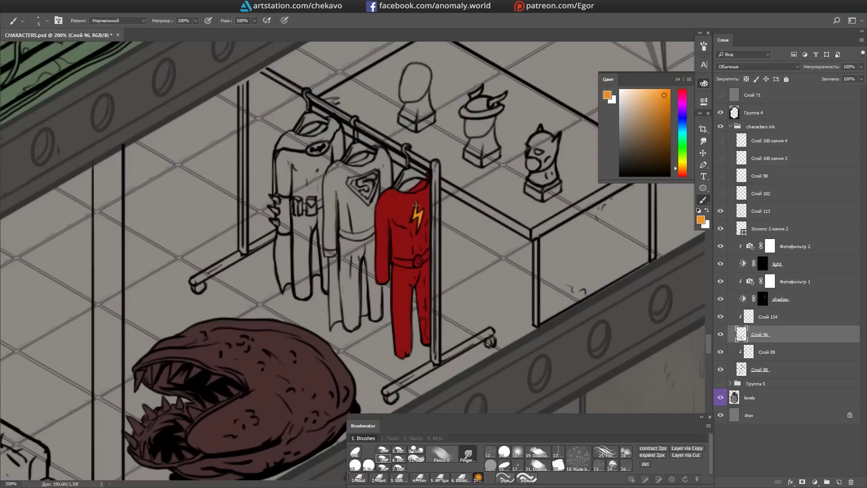
# Step: Paint the red suit's hanger and the Batman and Superman suits brown
pyautogui.click(662, 145)
pyautogui.scroll(2, 419, 271)
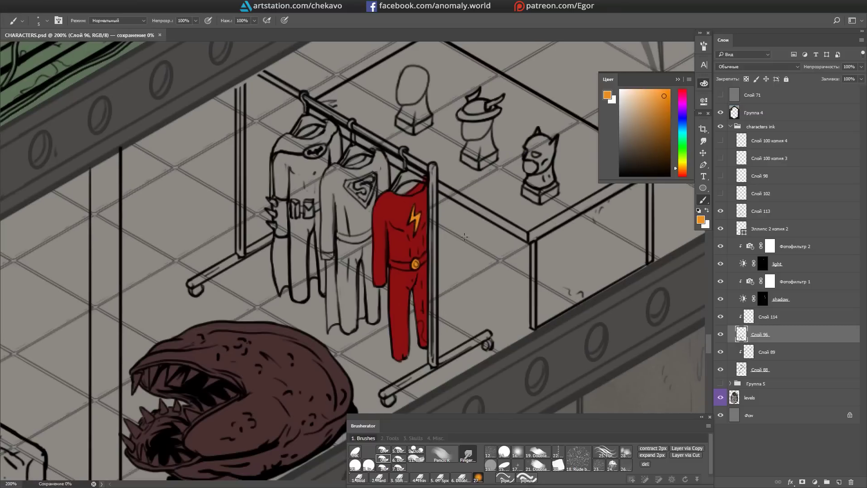
pyautogui.moveTo(395, 194); pyautogui.dragTo(413, 180)
pyautogui.scroll(2, 420, 271)
pyautogui.scroll(-2, 398, 203)
pyautogui.moveTo(367, 208)
pyautogui.mouseDown()
pyautogui.moveTo(310, 192)
pyautogui.moveTo(305, 266)
pyautogui.moveTo(330, 280)
pyautogui.mouseUp()
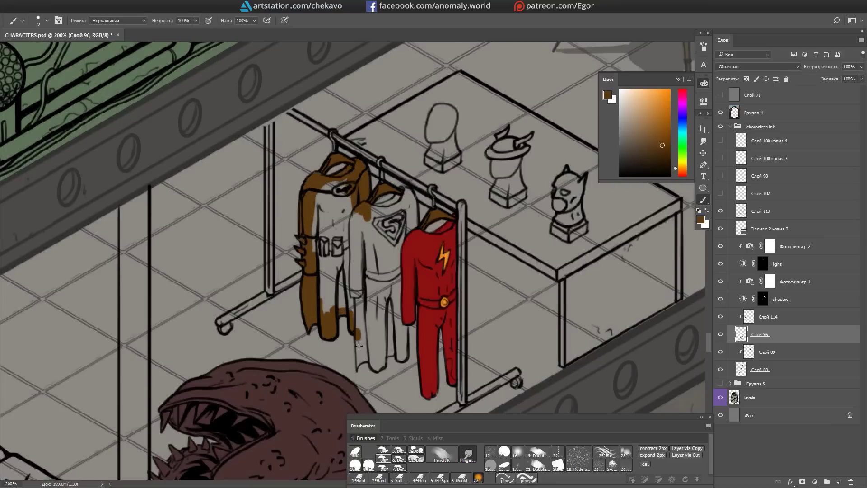
pyautogui.moveTo(405, 327)
pyautogui.mouseDown()
pyautogui.moveTo(399, 217)
pyautogui.moveTo(339, 180)
pyautogui.mouseUp()
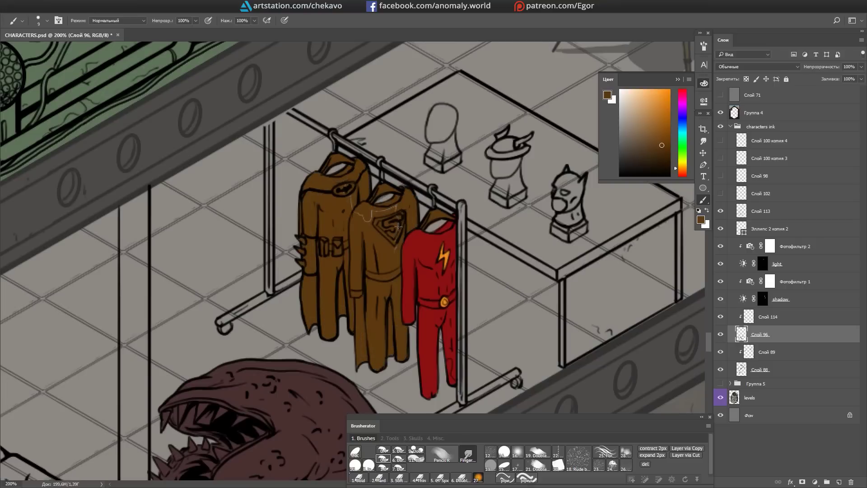
# Step: On Слой 114, paint Superman's S orange and his suit blue
pyautogui.click(768, 317)
pyautogui.scroll(3, 542, 270)
pyautogui.click(663, 95)
pyautogui.moveTo(400, 232); pyautogui.dragTo(371, 250)
pyautogui.click(682, 119)
pyautogui.click(653, 123)
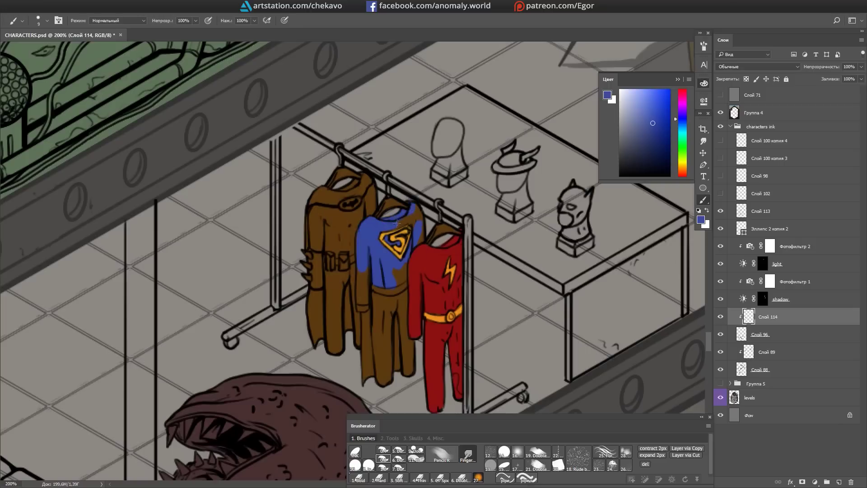
pyautogui.moveTo(367, 286); pyautogui.dragTo(387, 380)
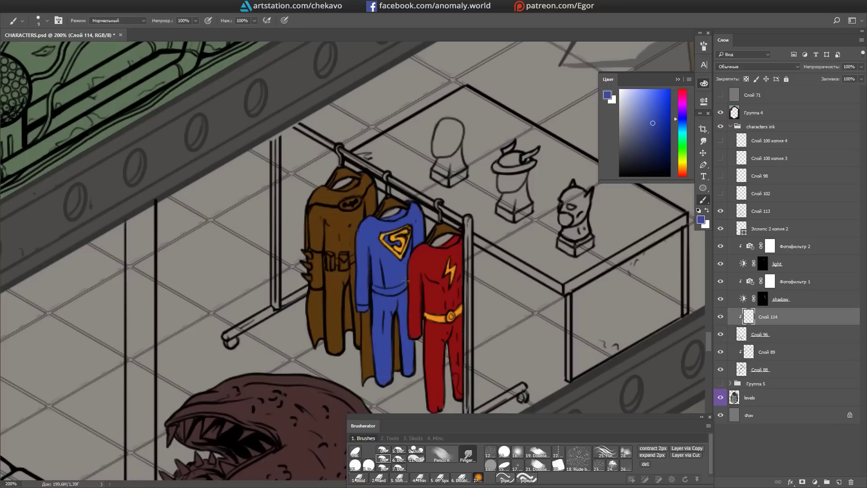
# Step: Paint Batman's suit near-black with a yellow chest bat logo and yellow glove claws
pyautogui.keyDown('alt'); pyautogui.click(406, 281); pyautogui.keyUp('alt')
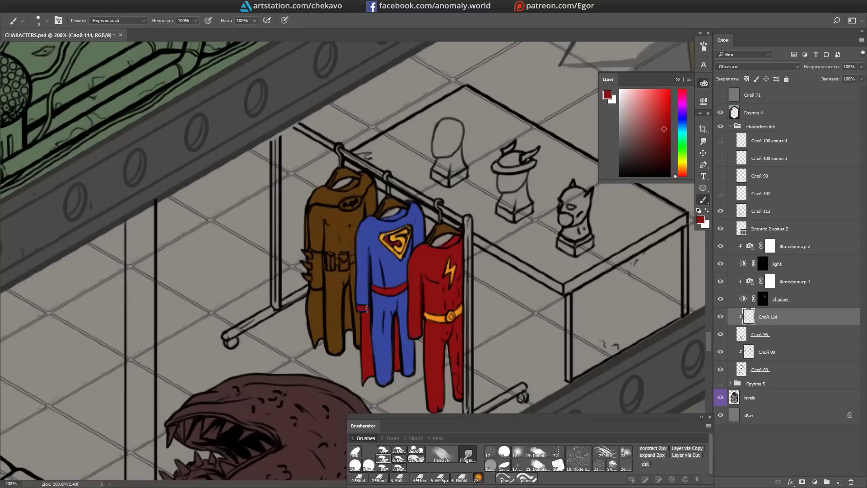
pyautogui.scroll(2, 367, 308)
pyautogui.keyDown('alt'); pyautogui.click(354, 213); pyautogui.keyUp('alt')
pyautogui.moveTo(345, 219)
pyautogui.mouseDown()
pyautogui.moveTo(384, 222)
pyautogui.moveTo(372, 293)
pyautogui.moveTo(381, 312)
pyautogui.moveTo(350, 361)
pyautogui.mouseUp()
pyautogui.keyDown('alt'); pyautogui.click(371, 223); pyautogui.keyUp('alt')
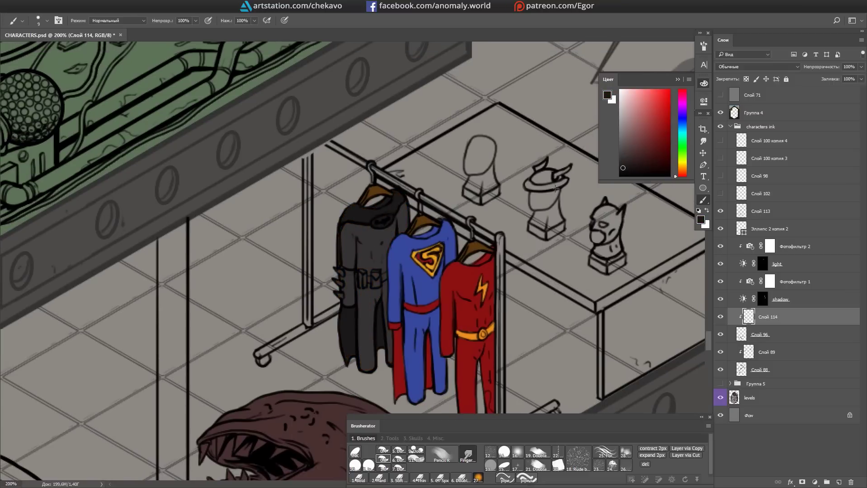
pyautogui.keyDown('alt'); pyautogui.click(424, 255); pyautogui.keyUp('alt')
pyautogui.moveTo(376, 221); pyautogui.dragTo(388, 221)
pyautogui.moveTo(339, 271); pyautogui.dragTo(343, 283)
pyautogui.moveTo(597, 216); pyautogui.dragTo(540, 221)
pyautogui.keyDown('alt'); pyautogui.click(540, 221); pyautogui.keyUp('alt')
# Step: On Слой 96, paint the hat horns orange and the mannequin bust a light tone
pyautogui.hotkey('alt', '[')
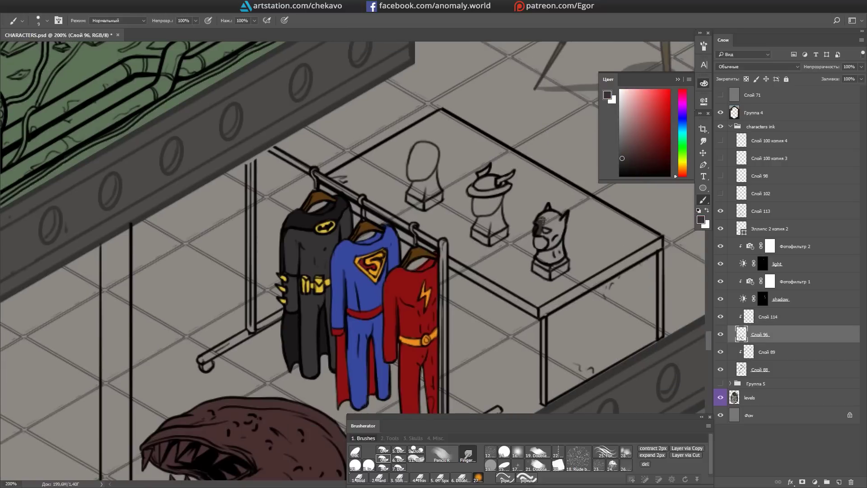
pyautogui.moveTo(491, 190); pyautogui.dragTo(514, 173)
pyautogui.moveTo(510, 176); pyautogui.dragTo(518, 169)
pyautogui.moveTo(483, 201); pyautogui.dragTo(497, 194)
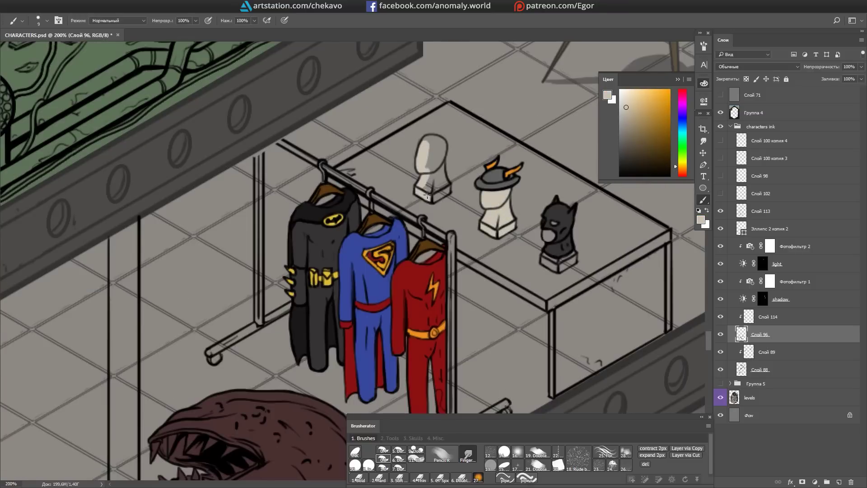
pyautogui.moveTo(433, 171); pyautogui.dragTo(445, 183)
# Step: On Слой 88, paint the tabletop brown and shade its front dark brown
pyautogui.moveTo(647, 314)
pyautogui.mouseDown()
pyautogui.moveTo(516, 271)
pyautogui.moveTo(451, 293)
pyautogui.mouseUp()
pyautogui.hotkey('alt', '[')
pyautogui.hotkey('alt', '[')
pyautogui.press(']')
pyautogui.press(']')
pyautogui.moveTo(356, 271); pyautogui.dragTo(383, 298)
pyautogui.moveTo(298, 246)
pyautogui.mouseDown()
pyautogui.moveTo(280, 365)
pyautogui.moveTo(418, 338)
pyautogui.moveTo(311, 266)
pyautogui.moveTo(519, 190)
pyautogui.moveTo(533, 294)
pyautogui.moveTo(359, 282)
pyautogui.mouseUp()
pyautogui.hotkey('alt', ']')
pyautogui.hotkey('alt', ']')
pyautogui.moveTo(469, 357); pyautogui.dragTo(393, 290)
pyautogui.press(']')
pyautogui.press(']')
pyautogui.moveTo(451, 190)
pyautogui.mouseDown()
pyautogui.moveTo(398, 316)
pyautogui.moveTo(451, 235)
pyautogui.moveTo(505, 203)
pyautogui.moveTo(455, 225)
pyautogui.moveTo(587, 270)
pyautogui.mouseUp()
pyautogui.press('[')
pyautogui.press('[')
# Step: Paint the costume rack's pole and base grey
pyautogui.keyDown('alt'); pyautogui.click(431, 212); pyautogui.keyUp('alt')
pyautogui.moveTo(432, 201)
pyautogui.mouseDown()
pyautogui.moveTo(432, 397)
pyautogui.moveTo(433, 266)
pyautogui.mouseUp()
pyautogui.moveTo(379, 311); pyautogui.dragTo(483, 253)
pyautogui.hotkey('alt', '[')
pyautogui.hotkey('alt', '[')
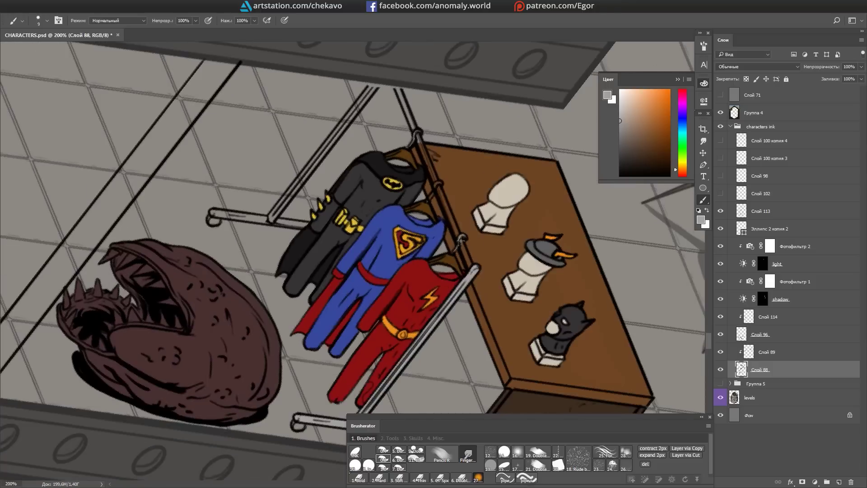
pyautogui.moveTo(447, 301); pyautogui.dragTo(369, 134)
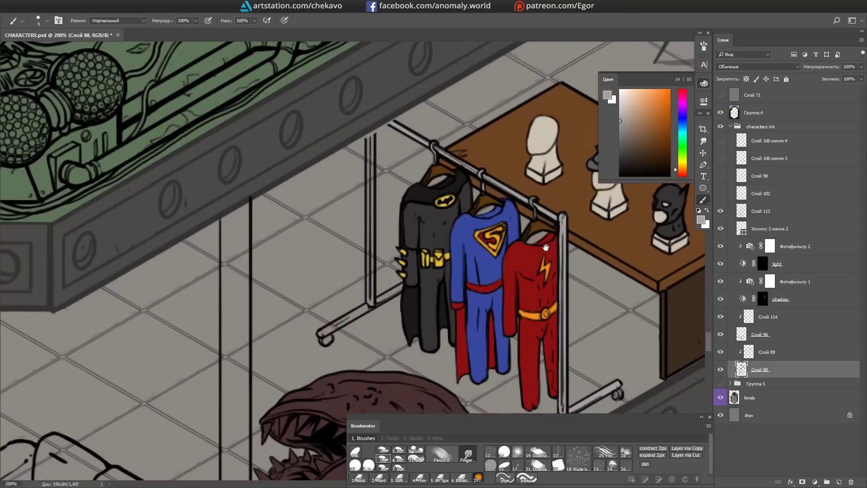
pyautogui.moveTo(389, 316); pyautogui.dragTo(358, 285)
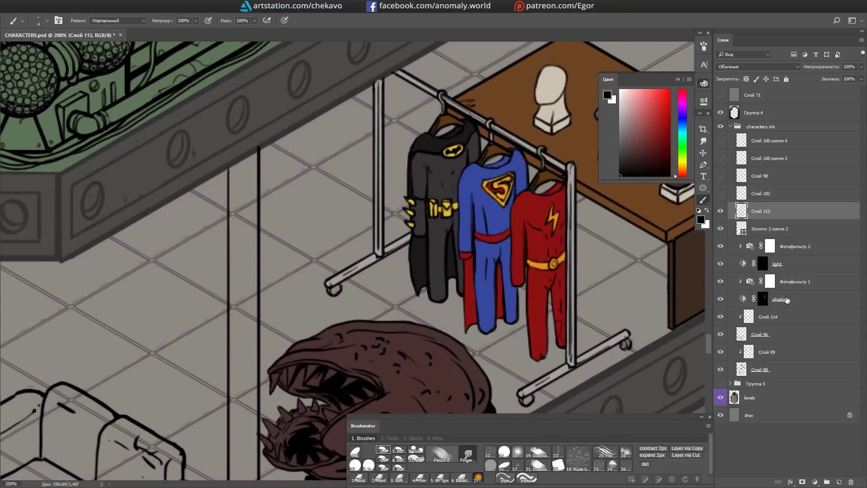
pyautogui.moveTo(519, 306); pyautogui.dragTo(496, 271)
# Step: On Слой 114, paint the monster's lower teeth white
pyautogui.click(770, 318)
pyautogui.moveTo(190, 352); pyautogui.dragTo(272, 284)
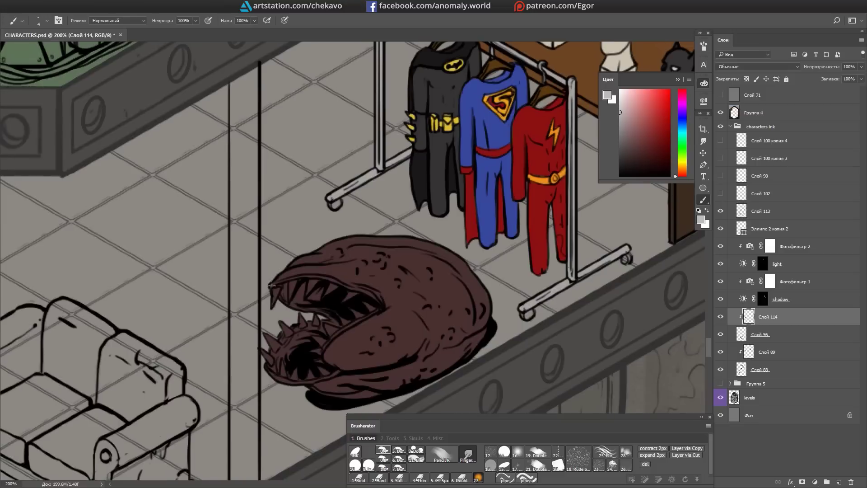
pyautogui.moveTo(263, 352)
pyautogui.mouseDown()
pyautogui.moveTo(289, 327)
pyautogui.moveTo(319, 340)
pyautogui.mouseUp()
pyautogui.moveTo(295, 377)
pyautogui.mouseDown()
pyautogui.moveTo(288, 356)
pyautogui.moveTo(153, 384)
pyautogui.mouseUp()
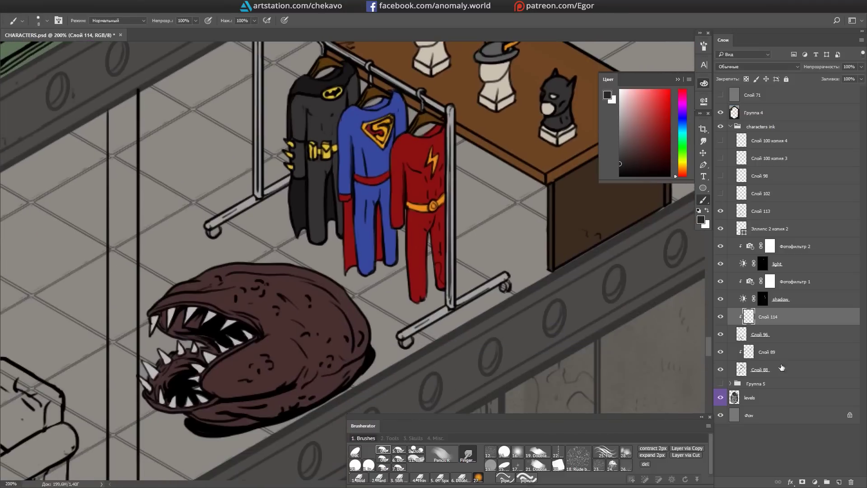
# Step: Return to Слой 88, reset colours to black and white, and save with Ctrl+S
pyautogui.click(767, 369)
pyautogui.scroll(3, 352, 261)
pyautogui.press('e')
pyautogui.press('d')
pyautogui.hotkey('ctrl', 's')
pyautogui.scroll(-5, 473, 171)
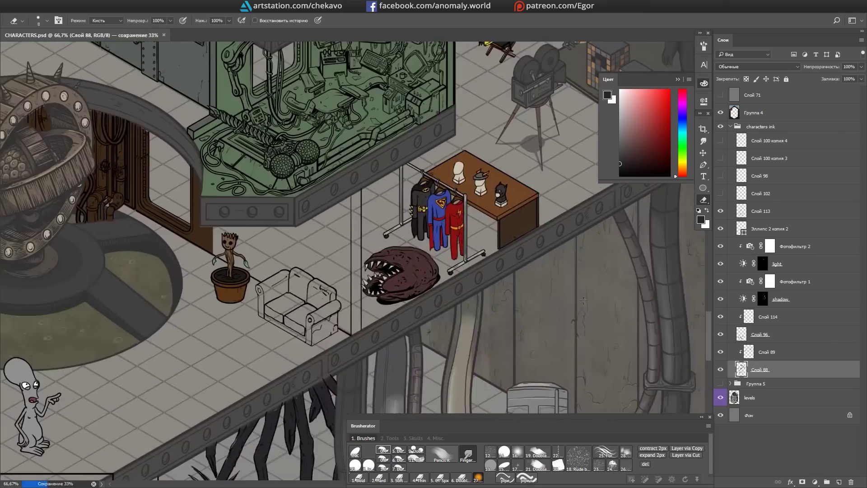
pyautogui.scroll(5, 360, 204)
pyautogui.press('b')
# Step: Paint the sofa's back and left arm dark blue
pyautogui.keyDown('alt'); pyautogui.click(360, 204); pyautogui.keyUp('alt')
pyautogui.moveTo(359, 204)
pyautogui.mouseDown()
pyautogui.moveTo(319, 212)
pyautogui.moveTo(311, 305)
pyautogui.moveTo(280, 156)
pyautogui.mouseUp()
pyautogui.moveTo(280, 156)
pyautogui.mouseDown()
pyautogui.moveTo(277, 225)
pyautogui.moveTo(293, 316)
pyautogui.mouseUp()
pyautogui.moveTo(293, 316)
pyautogui.mouseDown()
pyautogui.moveTo(429, 253)
pyautogui.moveTo(236, 205)
pyautogui.mouseUp()
pyautogui.press('m')
pyautogui.scroll(-5, 310, 172)
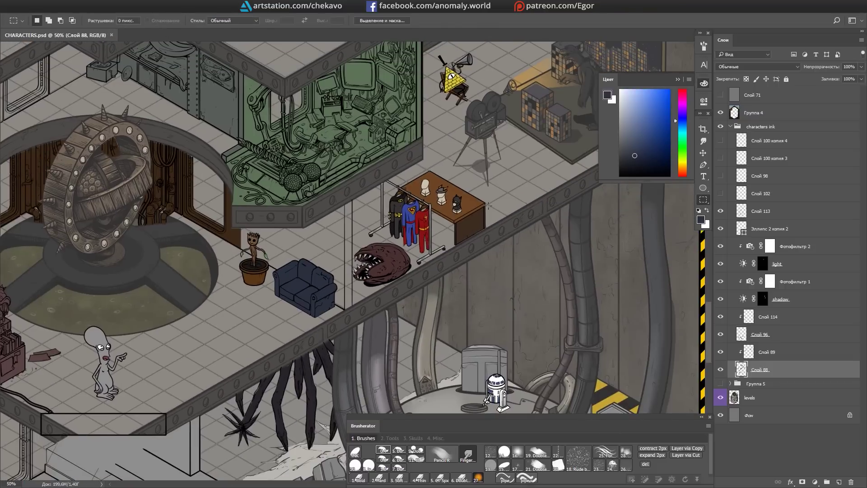
pyautogui.scroll(-5, 310, 171)
pyautogui.keyDown('ctrl'); pyautogui.click(734, 397); pyautogui.keyUp('ctrl')
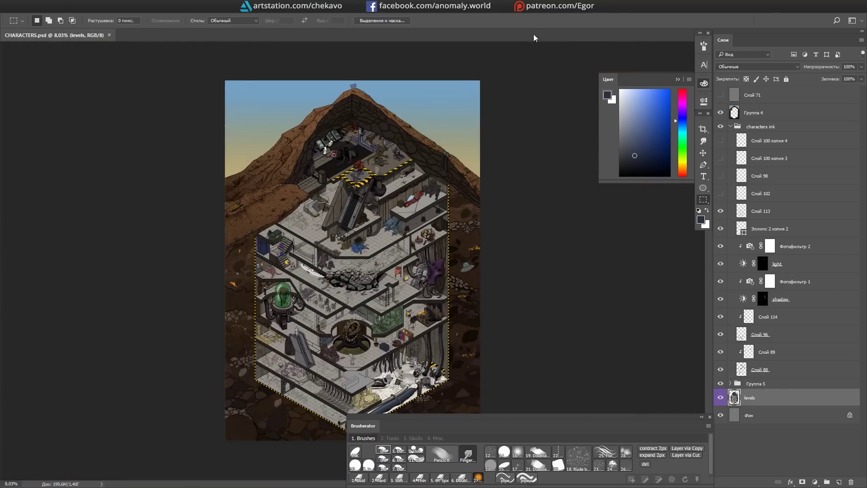
pyautogui.scroll(10, 278, 361)
pyautogui.keyDown('ctrl'); pyautogui.click(123, 72); pyautogui.keyUp('ctrl')
# Step: Paint the lab creature's head pink
pyautogui.press('b')
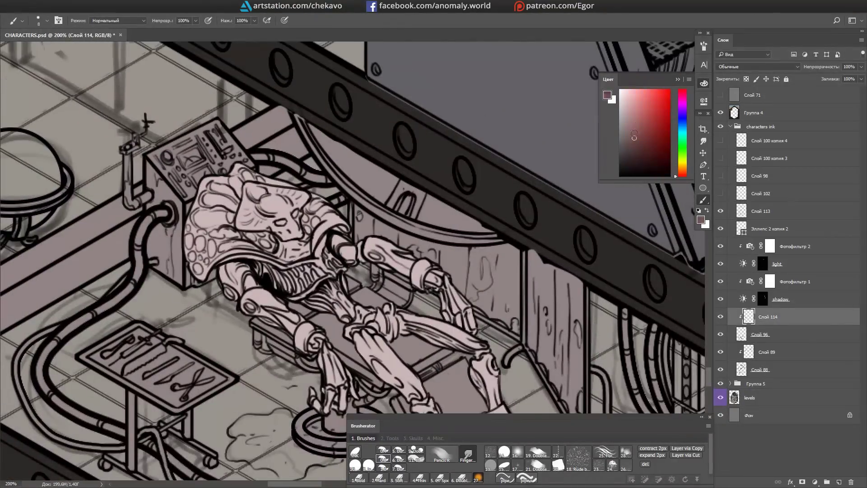
pyautogui.moveTo(217, 226); pyautogui.dragTo(217, 289)
pyautogui.moveTo(228, 198); pyautogui.dragTo(253, 149)
pyautogui.moveTo(271, 217)
pyautogui.mouseDown()
pyautogui.moveTo(294, 189)
pyautogui.moveTo(288, 163)
pyautogui.moveTo(338, 172)
pyautogui.mouseUp()
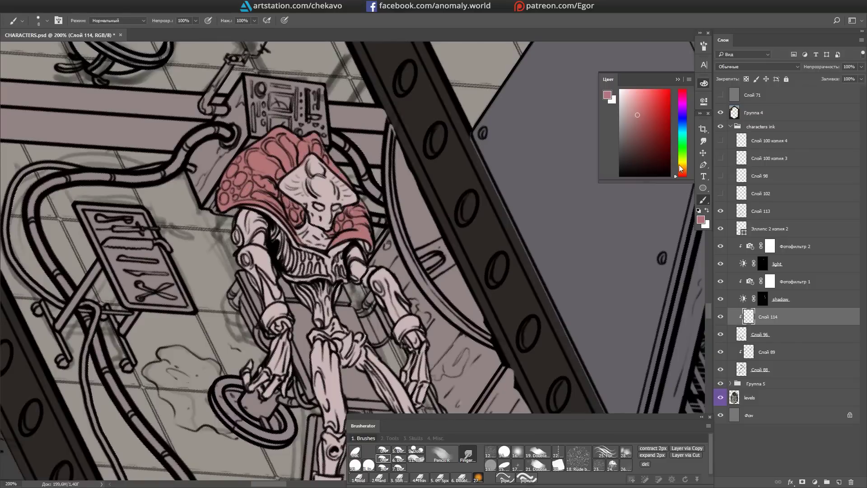
# Step: Paint the creature's collar, ribs, leg and forearm gold
pyautogui.moveTo(680, 149); pyautogui.dragTo(680, 165)
pyautogui.moveTo(341, 253); pyautogui.dragTo(319, 302)
pyautogui.moveTo(252, 271)
pyautogui.mouseDown()
pyautogui.moveTo(298, 327)
pyautogui.moveTo(319, 302)
pyautogui.mouseUp()
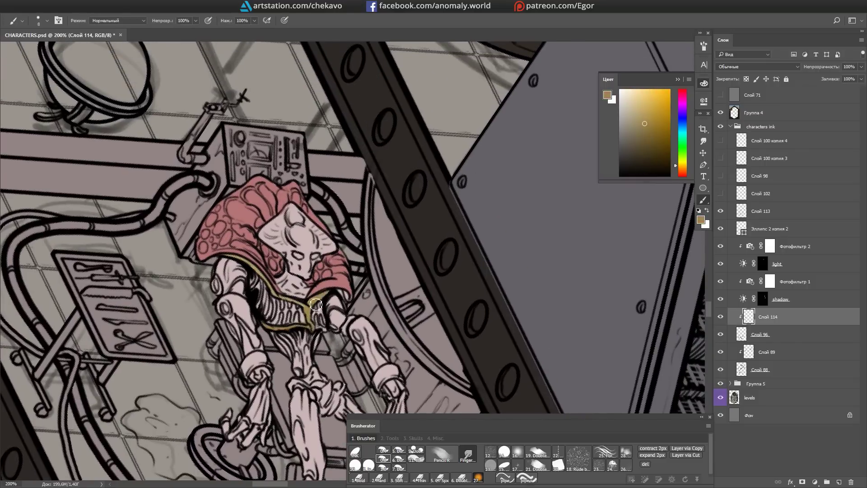
pyautogui.moveTo(253, 278); pyautogui.dragTo(319, 327)
pyautogui.moveTo(318, 327); pyautogui.dragTo(282, 230)
pyautogui.moveTo(264, 312); pyautogui.dragTo(273, 381)
pyautogui.moveTo(291, 315); pyautogui.dragTo(344, 324)
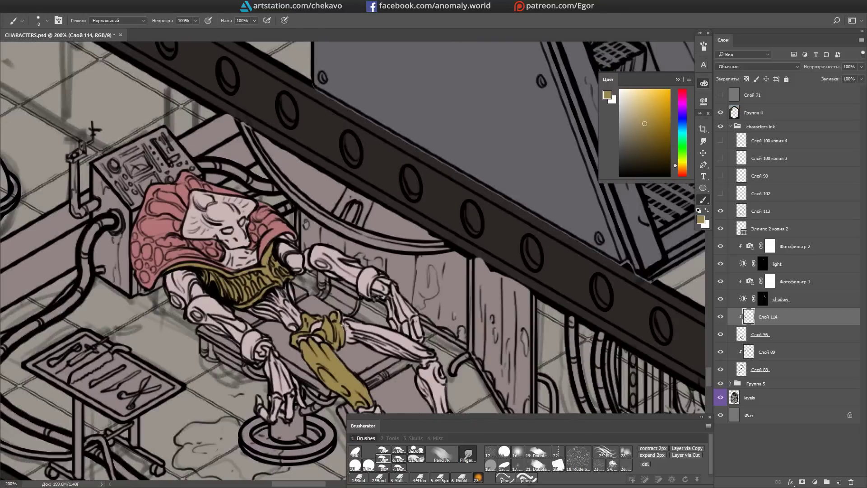
pyautogui.moveTo(421, 354); pyautogui.dragTo(354, 205)
pyautogui.moveTo(361, 211); pyautogui.dragTo(367, 233)
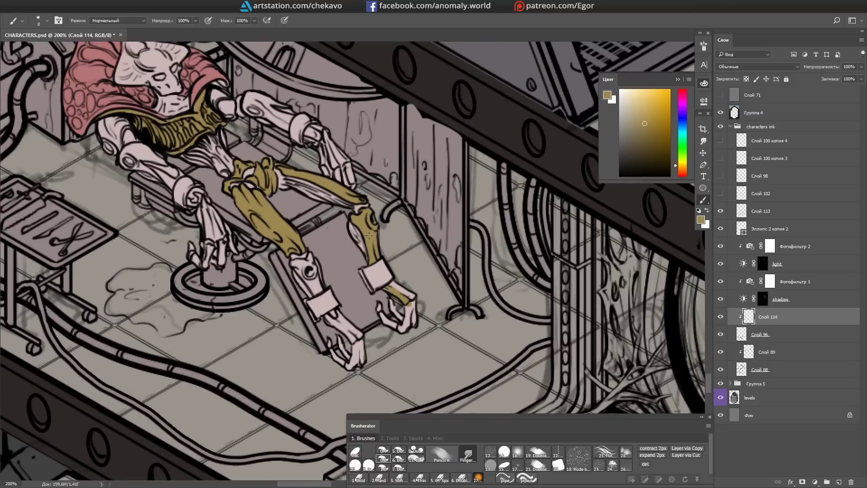
pyautogui.moveTo(338, 359); pyautogui.dragTo(228, 249)
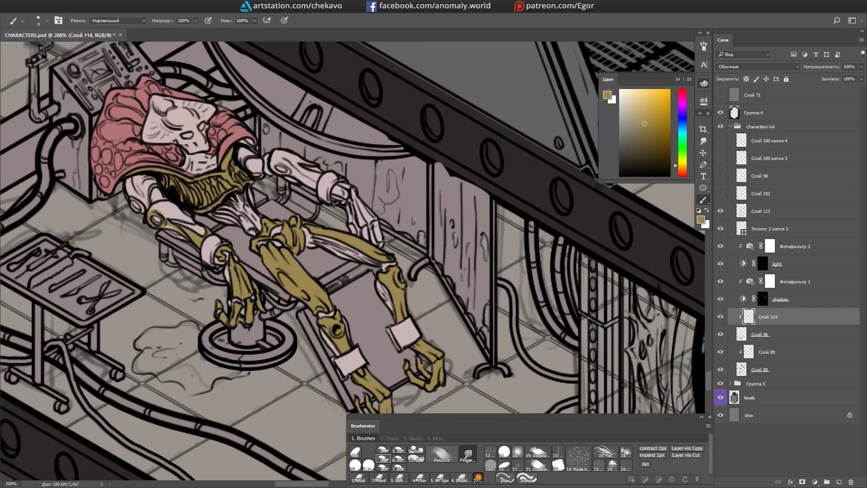
pyautogui.moveTo(133, 193); pyautogui.dragTo(307, 97)
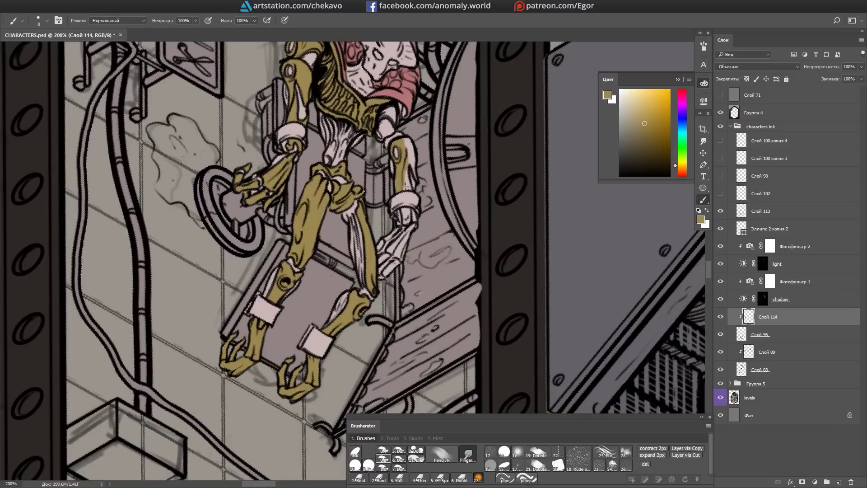
# Step: Paint the creature's head brown
pyautogui.moveTo(392, 266); pyautogui.dragTo(356, 454)
pyautogui.click(679, 170)
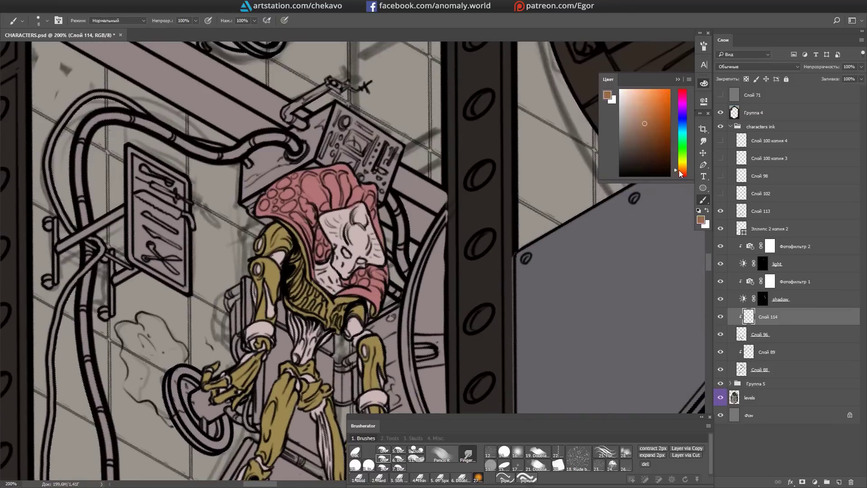
pyautogui.moveTo(368, 257); pyautogui.dragTo(377, 244)
# Step: Paint both of the creature's wrist cuffs grey
pyautogui.press('d')
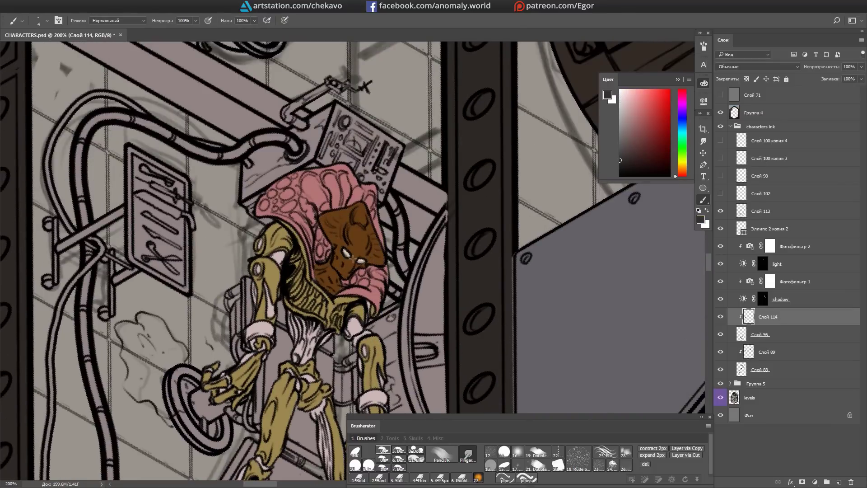
pyautogui.click(645, 132)
pyautogui.moveTo(318, 417); pyautogui.dragTo(342, 290)
pyautogui.moveTo(347, 208); pyautogui.dragTo(363, 152)
pyautogui.keyDown('alt'); pyautogui.click(368, 393); pyautogui.keyUp('alt')
pyautogui.press(']')
pyautogui.press(']')
pyautogui.moveTo(321, 348); pyautogui.dragTo(330, 351)
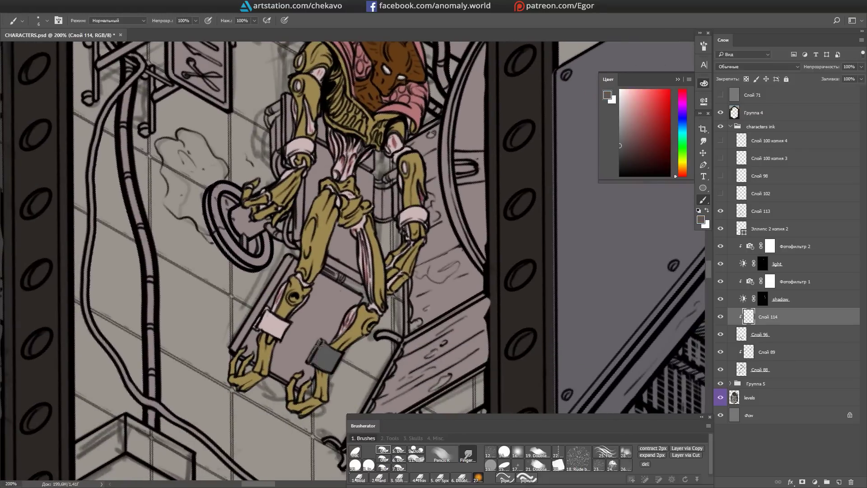
pyautogui.moveTo(269, 319); pyautogui.dragTo(279, 329)
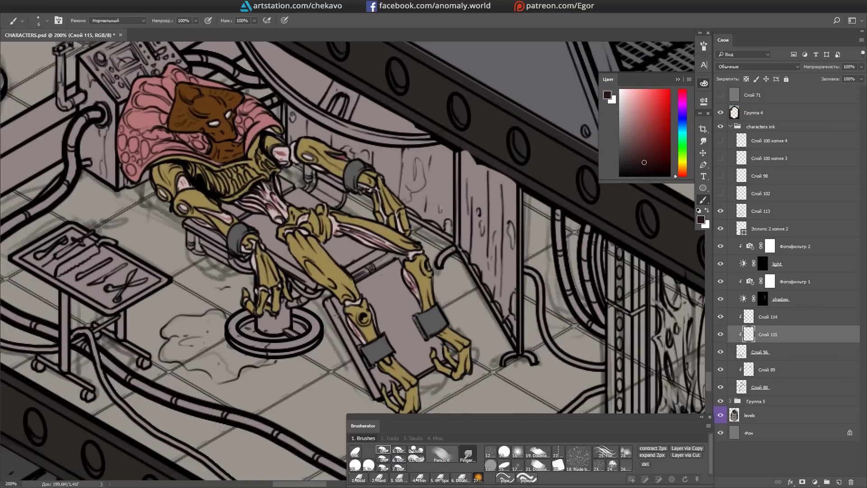
# Step: Fill the board under the creature dark red
pyautogui.moveTo(336, 298); pyautogui.dragTo(361, 377)
pyautogui.moveTo(357, 266); pyautogui.dragTo(415, 320)
pyautogui.moveTo(374, 307); pyautogui.dragTo(429, 374)
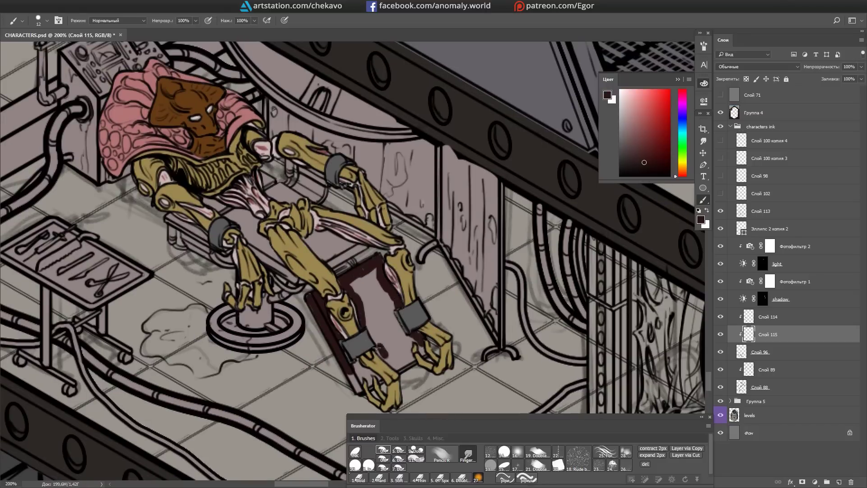
pyautogui.moveTo(376, 348)
pyautogui.mouseDown()
pyautogui.moveTo(383, 289)
pyautogui.moveTo(364, 338)
pyautogui.mouseUp()
# Step: On Слой 114, darken the area below the pelvis and near the spine
pyautogui.hotkey('alt', '[')
pyautogui.press('e')
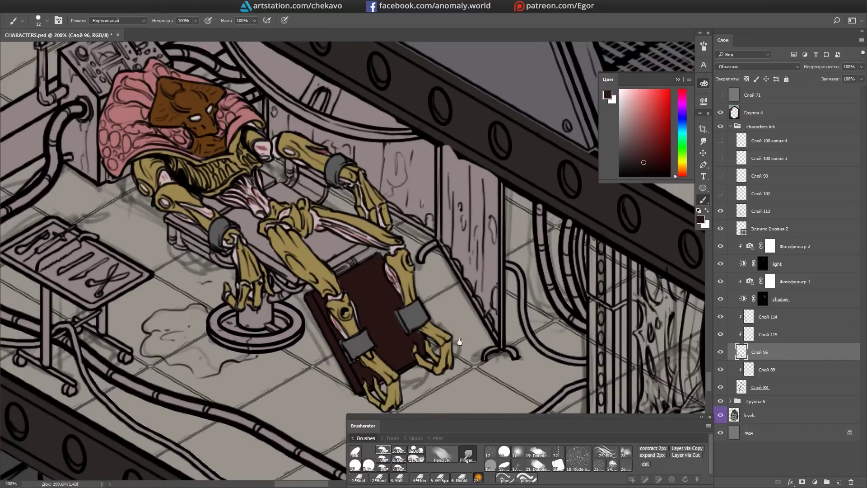
pyautogui.hotkey('alt', ']')
pyautogui.hotkey('alt', ']')
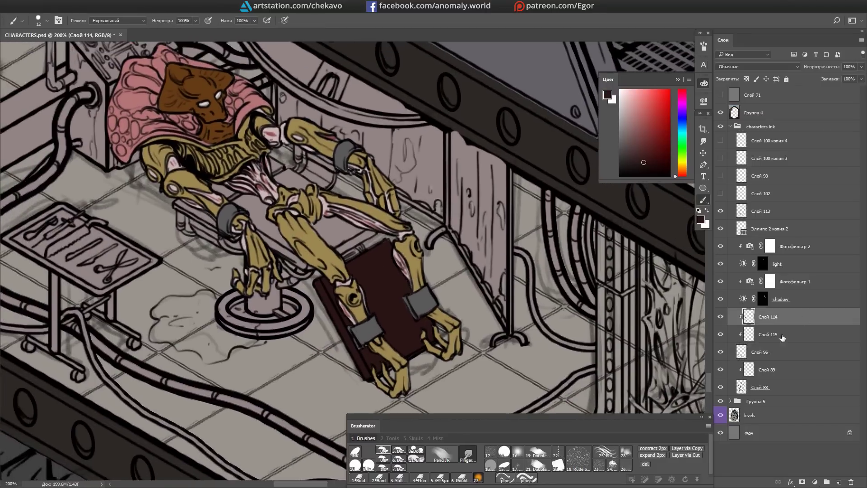
pyautogui.moveTo(349, 287); pyautogui.dragTo(286, 181)
pyautogui.hotkey('alt', ']')
pyautogui.moveTo(298, 229)
pyautogui.mouseDown()
pyautogui.moveTo(303, 185)
pyautogui.moveTo(335, 175)
pyautogui.moveTo(340, 193)
pyautogui.mouseUp()
pyautogui.press('e')
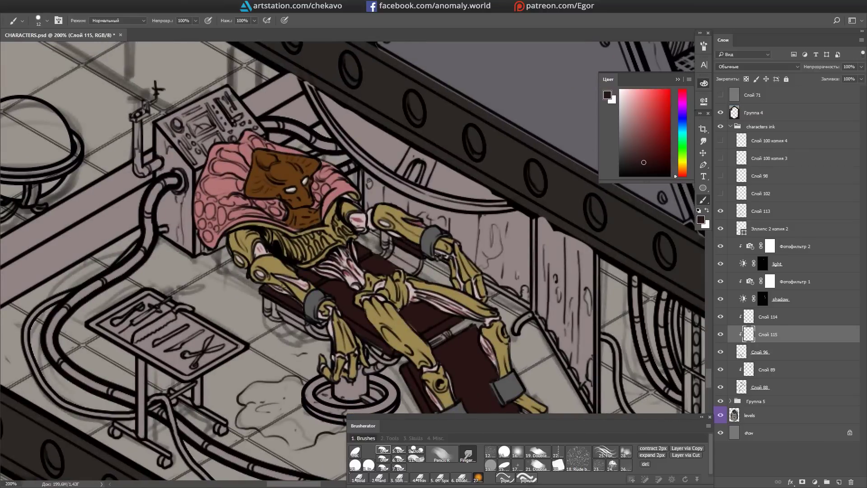
pyautogui.hotkey('alt', ']')
# Step: Paint the pedestal post and ring light grey
pyautogui.keyDown('alt'); pyautogui.click(378, 236); pyautogui.keyUp('alt')
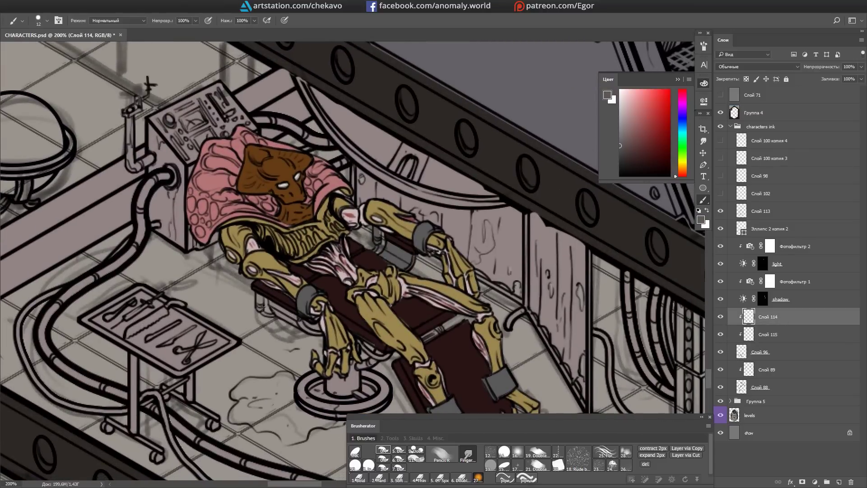
pyautogui.scroll(-2, 338, 283)
pyautogui.hscroll(2, 338, 282)
pyautogui.moveTo(313, 322); pyautogui.dragTo(294, 360)
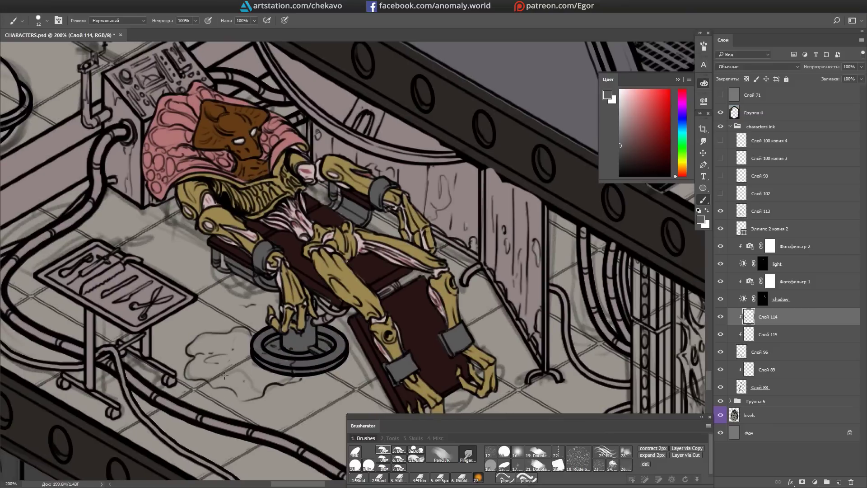
# Step: On Слой 96, dab purple spots on the brain
pyautogui.keyDown('alt'); pyautogui.click(370, 278); pyautogui.keyUp('alt')
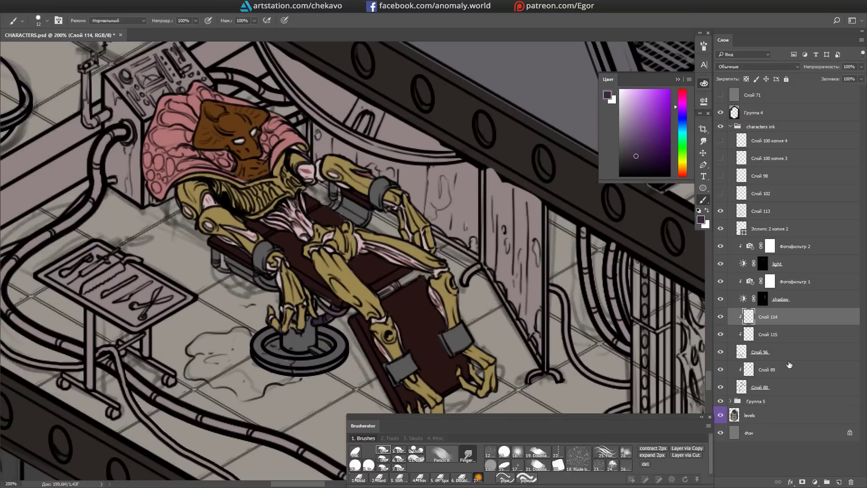
pyautogui.hotkey('alt', '[')
pyautogui.hotkey('alt', '[')
pyautogui.scroll(1, 526, 265)
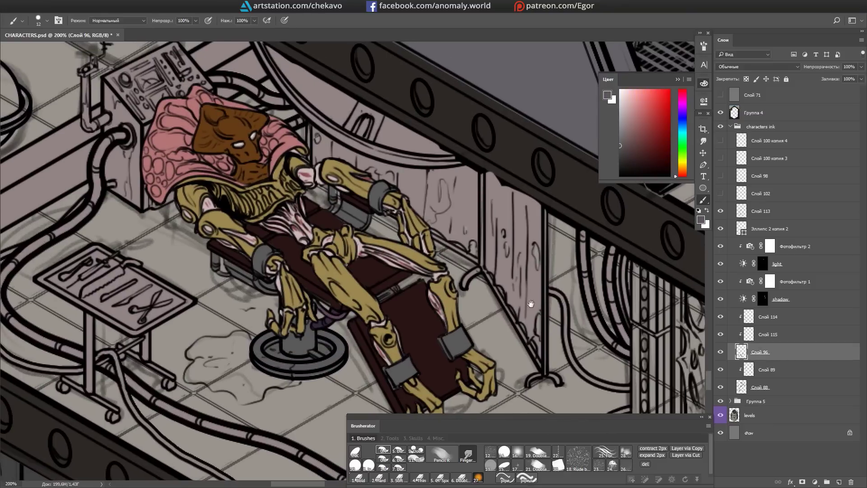
pyautogui.moveTo(530, 303); pyautogui.dragTo(621, 348)
pyautogui.click(767, 316)
pyautogui.moveTo(221, 246)
pyautogui.mouseDown()
pyautogui.moveTo(316, 271)
pyautogui.moveTo(340, 233)
pyautogui.mouseUp()
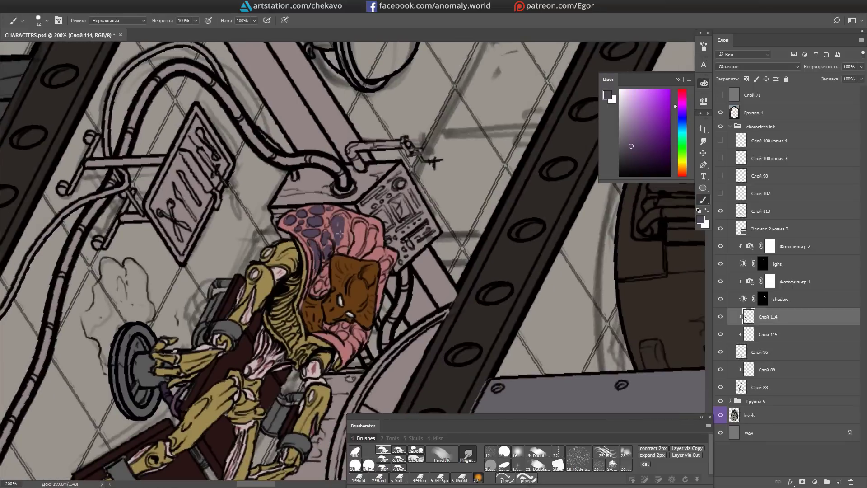
# Step: Sample the face's brown and select the creature's face area
pyautogui.moveTo(342, 335); pyautogui.dragTo(318, 270)
pyautogui.keyDown('alt'); pyautogui.click(319, 269); pyautogui.keyUp('alt')
pyautogui.moveTo(429, 309); pyautogui.dragTo(430, 324)
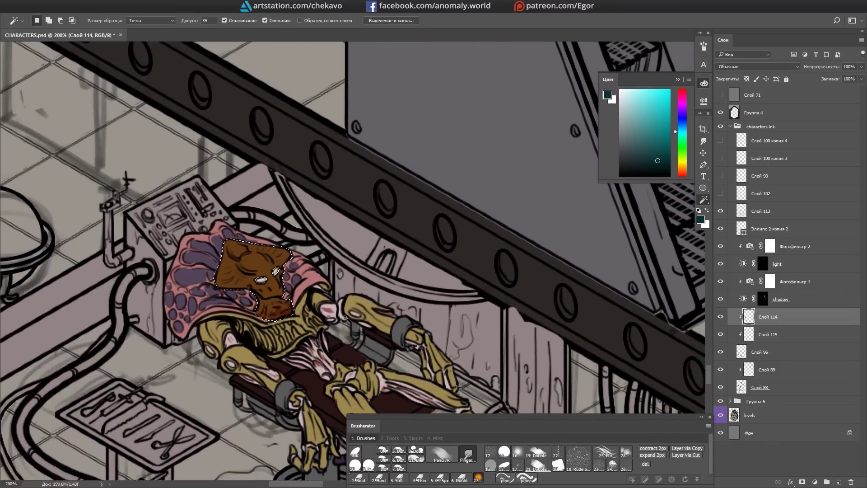
# Step: Shade the creature's face dark purple-brown on new layer Слой 116, clipped to the face colours
pyautogui.hotkey('ctrl', 'shift', 'n')
pyautogui.press('Return')
pyautogui.moveTo(244, 256); pyautogui.dragTo(219, 262)
pyautogui.keyDown('alt'); pyautogui.click(220, 262); pyautogui.keyUp('alt')
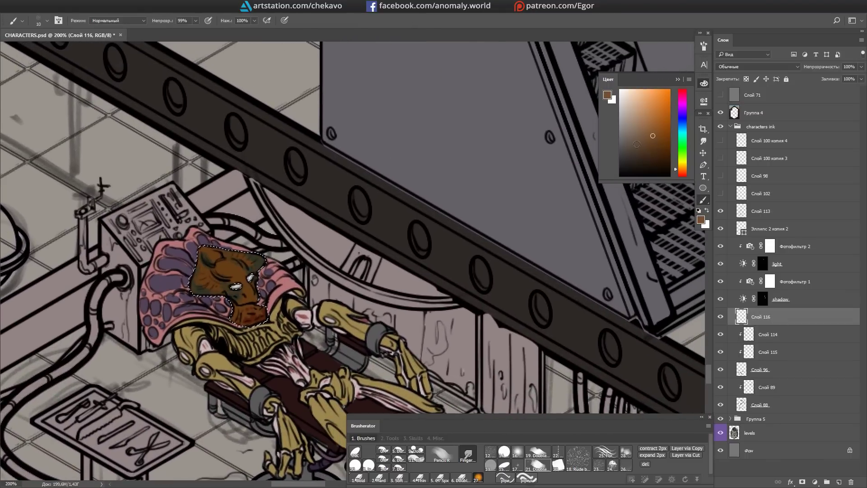
pyautogui.keyDown('alt'); pyautogui.click(255, 316); pyautogui.keyUp('alt')
pyautogui.hotkey('ctrl', 'd')
pyautogui.moveTo(256, 316); pyautogui.dragTo(391, 199)
pyautogui.hotkey('ctrl', 'alt', 'g')
pyautogui.keyDown('ctrl'); pyautogui.click(504, 309); pyautogui.keyUp('ctrl')
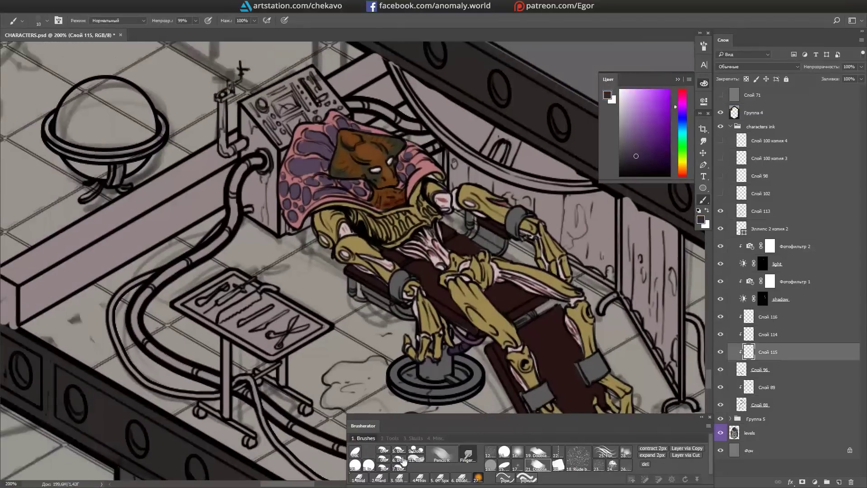
# Step: Paint the hose dark purple down to the tray
pyautogui.moveTo(239, 178)
pyautogui.mouseDown()
pyautogui.moveTo(237, 215)
pyautogui.moveTo(140, 307)
pyautogui.moveTo(217, 381)
pyautogui.mouseUp()
pyautogui.keyDown('alt'); pyautogui.click(268, 405); pyautogui.keyUp('alt')
pyautogui.moveTo(268, 405); pyautogui.dragTo(405, 319)
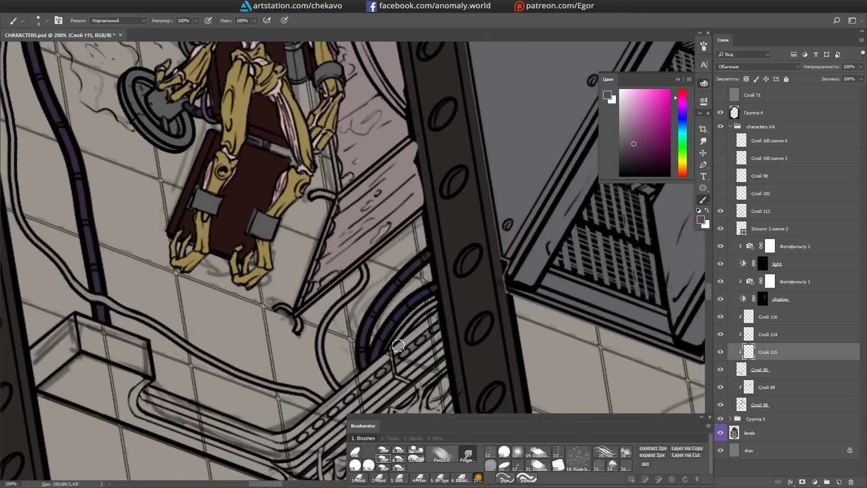
pyautogui.moveTo(367, 281)
pyautogui.mouseDown()
pyautogui.moveTo(152, 306)
pyautogui.moveTo(335, 131)
pyautogui.moveTo(294, 180)
pyautogui.moveTo(416, 130)
pyautogui.moveTo(295, 193)
pyautogui.moveTo(354, 174)
pyautogui.mouseUp()
pyautogui.hotkey('alt', '[')
pyautogui.press('[')
pyautogui.press('[')
pyautogui.press('[')
pyautogui.press('[')
pyautogui.keyDown('alt'); pyautogui.click(293, 180); pyautogui.keyUp('alt')
pyautogui.press('h')
# Step: Shade the control box darker grey on new clipped layer Слой 117
pyautogui.hotkey('alt', ']')
pyautogui.hotkey('ctrl', 'shift', 'n')
pyautogui.press('Return')
pyautogui.press(']')
pyautogui.press(']')
pyautogui.press(']')
pyautogui.press(']')
pyautogui.press(']')
pyautogui.moveTo(379, 325)
pyautogui.mouseDown()
pyautogui.moveTo(361, 212)
pyautogui.moveTo(407, 189)
pyautogui.moveTo(428, 161)
pyautogui.moveTo(264, 312)
pyautogui.moveTo(266, 291)
pyautogui.mouseUp()
pyautogui.hotkey('alt', '[')
pyautogui.hotkey('alt', ']')
pyautogui.press('h')
pyautogui.moveTo(331, 307); pyautogui.dragTo(320, 333)
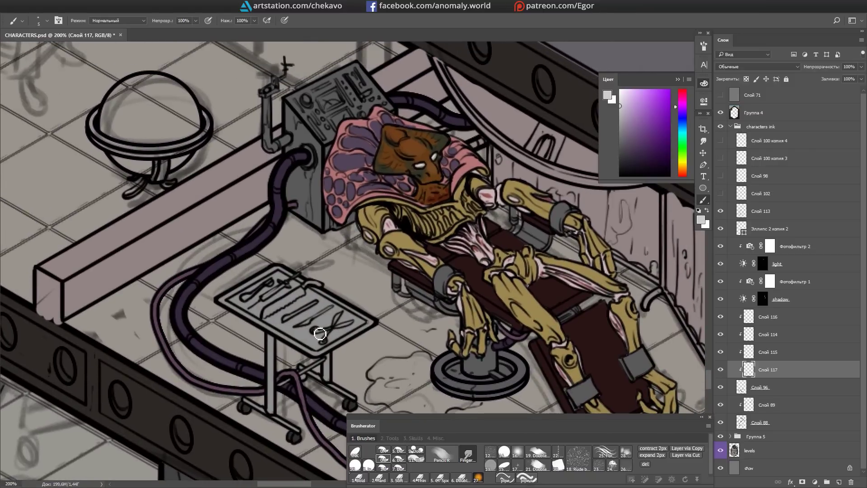
pyautogui.moveTo(424, 296)
pyautogui.mouseDown()
pyautogui.moveTo(360, 296)
pyautogui.moveTo(360, 423)
pyautogui.mouseUp()
# Step: Paint the crank yellow, then sample black with a smaller brush
pyautogui.press(']')
pyautogui.press(']')
pyautogui.press(']')
pyautogui.press(']')
pyautogui.press(']')
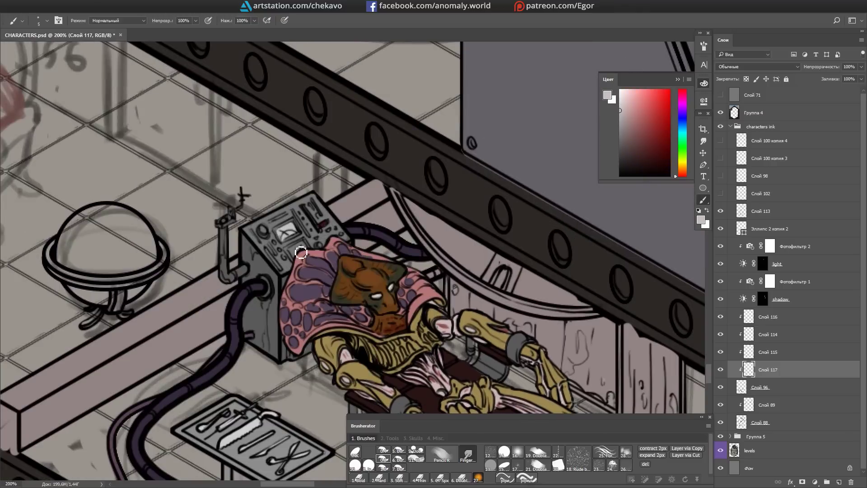
pyautogui.keyDown('alt'); pyautogui.click(287, 238); pyautogui.keyUp('alt')
pyautogui.moveTo(287, 238); pyautogui.dragTo(285, 255)
pyautogui.keyDown('alt'); pyautogui.click(302, 256); pyautogui.keyUp('alt')
pyautogui.moveTo(223, 237); pyautogui.dragTo(228, 228)
pyautogui.moveTo(264, 333); pyautogui.dragTo(252, 329)
pyautogui.keyDown('alt'); pyautogui.click(251, 328); pyautogui.keyUp('alt')
pyautogui.moveTo(212, 295)
pyautogui.mouseDown()
pyautogui.moveTo(102, 182)
pyautogui.moveTo(316, 203)
pyautogui.moveTo(425, 229)
pyautogui.mouseUp()
pyautogui.scroll(-3, 424, 230)
pyautogui.scroll(3, 434, 253)
pyautogui.press('[')
pyautogui.keyDown('alt'); pyautogui.click(442, 298); pyautogui.keyUp('alt')
# Step: Tint the glass panel light blue on a new clipped layer
pyautogui.moveTo(442, 298)
pyautogui.mouseDown()
pyautogui.moveTo(448, 276)
pyautogui.moveTo(433, 214)
pyautogui.mouseUp()
pyautogui.scroll(-3, 448, 275)
pyautogui.scroll(3, 448, 275)
pyautogui.keyDown('alt'); pyautogui.click(452, 253); pyautogui.keyUp('alt')
pyautogui.press(']')
pyautogui.hotkey('alt', '[')
pyautogui.hotkey('ctrl', 'shift', 'alt', 'n')
pyautogui.moveTo(203, 183)
pyautogui.mouseDown()
pyautogui.moveTo(249, 224)
pyautogui.moveTo(362, 271)
pyautogui.moveTo(387, 225)
pyautogui.mouseUp()
pyautogui.press('[')
pyautogui.hotkey('alt', ']')
pyautogui.keyDown('alt'); pyautogui.click(429, 218); pyautogui.keyUp('alt')
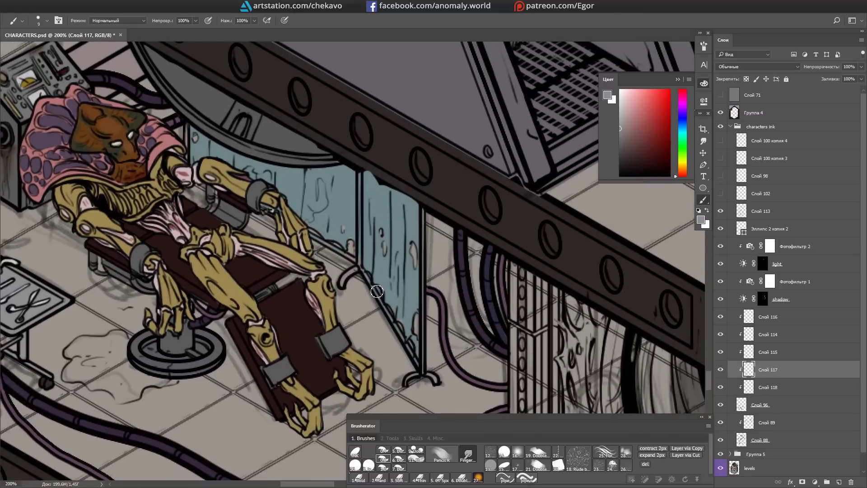
# Step: Paint dark red blood strokes on the floor
pyautogui.scroll(-3, 361, 195)
pyautogui.hotkey('alt', '[')
pyautogui.hotkey('alt', '[')
pyautogui.click(665, 135)
pyautogui.moveTo(406, 225); pyautogui.dragTo(361, 294)
pyautogui.scroll(3, 316, 316)
pyautogui.moveTo(268, 320)
pyautogui.mouseDown()
pyautogui.moveTo(253, 375)
pyautogui.moveTo(309, 319)
pyautogui.moveTo(271, 371)
pyautogui.moveTo(320, 339)
pyautogui.mouseUp()
# Step: Spread the red blood pool beneath the pedestal with a larger brush
pyautogui.press(']')
pyautogui.press(']')
pyautogui.moveTo(407, 271)
pyautogui.mouseDown()
pyautogui.moveTo(452, 226)
pyautogui.moveTo(496, 203)
pyautogui.mouseUp()
pyautogui.click(770, 375)
pyautogui.moveTo(218, 185); pyautogui.dragTo(337, 175)
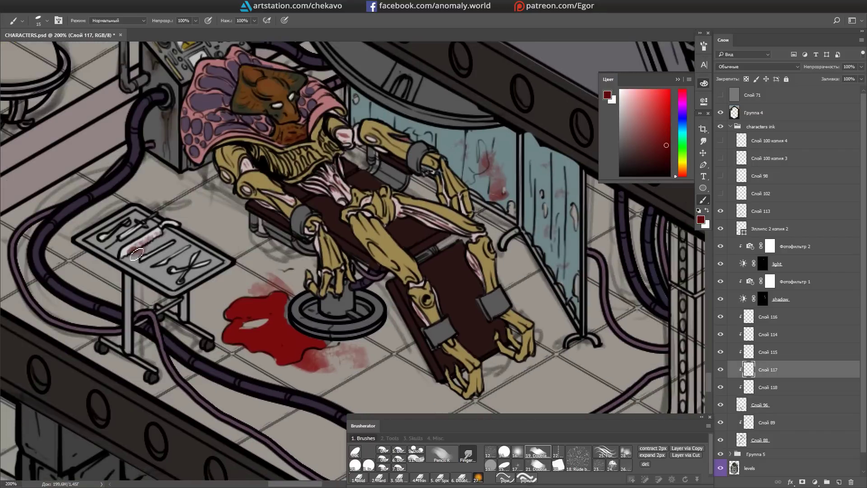
pyautogui.click(767, 334)
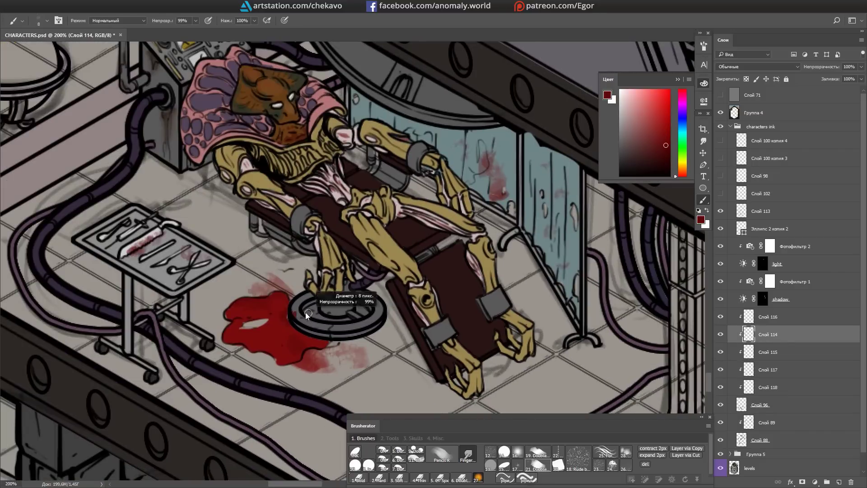
pyautogui.click(767, 317)
# Step: Ink small debris ovals on the floor tiles below the chair on ink layer Слой 113
pyautogui.moveTo(361, 225); pyautogui.dragTo(203, 280)
pyautogui.moveTo(122, 316)
pyautogui.mouseDown()
pyautogui.moveTo(286, 325)
pyautogui.moveTo(175, 258)
pyautogui.moveTo(68, 228)
pyautogui.moveTo(241, 298)
pyautogui.mouseUp()
pyautogui.click(383, 450)
pyautogui.click(760, 211)
pyautogui.moveTo(316, 316)
pyautogui.mouseDown()
pyautogui.moveTo(333, 379)
pyautogui.moveTo(327, 283)
pyautogui.mouseUp()
pyautogui.moveTo(270, 335); pyautogui.dragTo(297, 347)
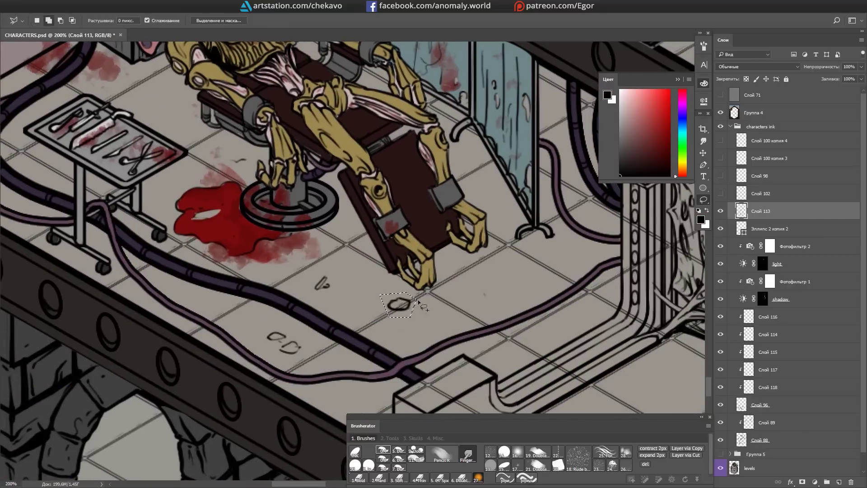
pyautogui.moveTo(366, 300); pyautogui.dragTo(365, 303)
pyautogui.hotkey('ctrl', '-')
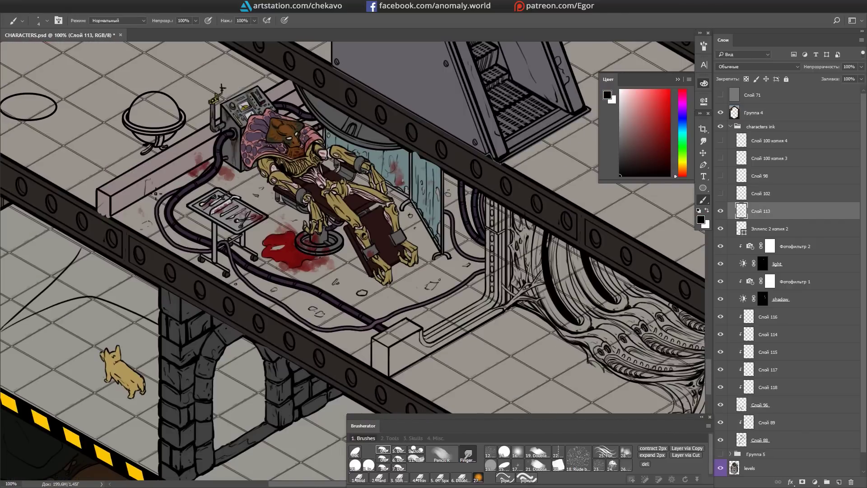
# Step: Shade the box at the pipe's end dark on layer Слой 96
pyautogui.scroll(2, 155, 194)
pyautogui.moveTo(406, 248); pyautogui.dragTo(393, 226)
pyautogui.scroll(-2, 540, 288)
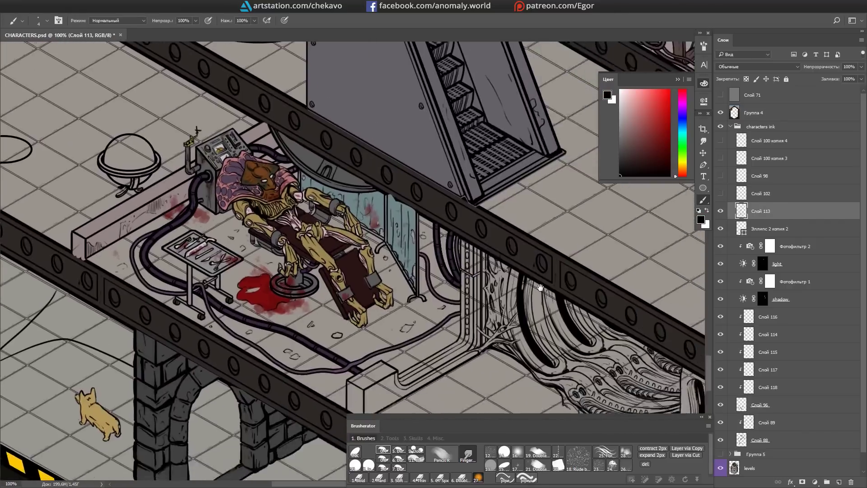
pyautogui.scroll(2, 540, 287)
pyautogui.keyDown('ctrl'); pyautogui.click(289, 298); pyautogui.keyUp('ctrl')
pyautogui.keyDown('alt'); pyautogui.click(293, 307); pyautogui.keyUp('alt')
pyautogui.moveTo(311, 307)
pyautogui.mouseDown()
pyautogui.moveTo(253, 352)
pyautogui.moveTo(255, 386)
pyautogui.mouseUp()
pyautogui.moveTo(253, 356); pyautogui.dragTo(315, 285)
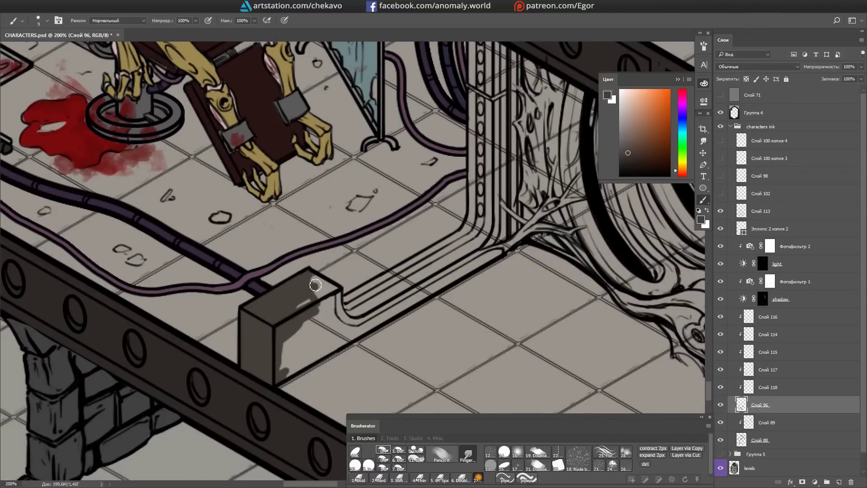
# Step: Outline the pipe with a straight-edged Lasso selection and fill it dark
pyautogui.press('l')
pyautogui.click(341, 293)
pyautogui.moveTo(417, 263); pyautogui.dragTo(349, 308)
pyautogui.click(201, 428)
pyautogui.hotkey('alt', 'BackSpace')
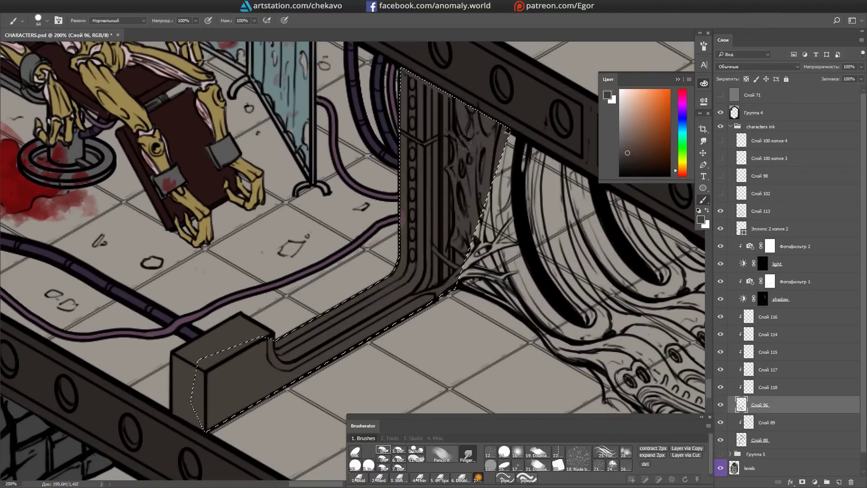
pyautogui.scroll(-2, 406, 271)
pyautogui.scroll(2, 407, 271)
pyautogui.press('b')
pyautogui.hotkey('ctrl', 'd')
# Step: Return to layer Слой 96, hide the panels and rotate the canvas toward the tentacles
pyautogui.moveTo(408, 269); pyautogui.dragTo(270, 362)
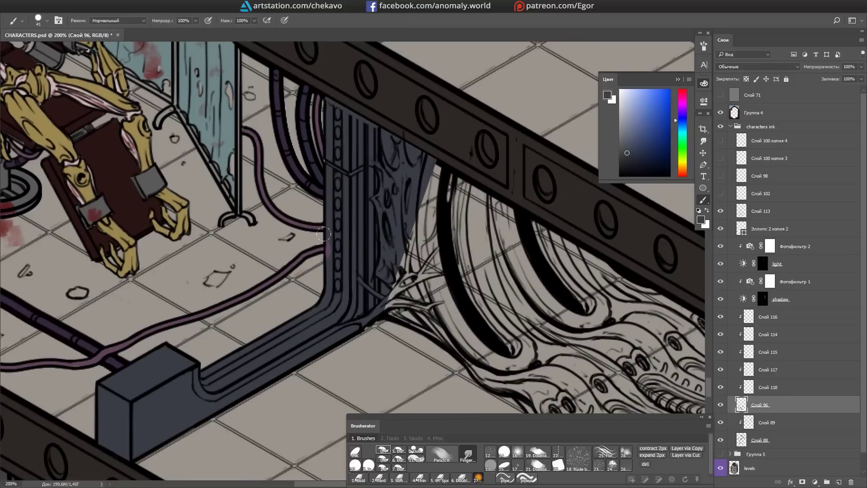
pyautogui.keyDown('ctrl'); pyautogui.click(352, 286); pyautogui.keyUp('ctrl')
pyautogui.click(760, 404)
pyautogui.scroll(-2, 352, 262)
pyautogui.scroll(2, 192, 192)
pyautogui.press('l')
pyautogui.press('Tab')
pyautogui.moveTo(224, 408)
pyautogui.mouseDown()
pyautogui.moveTo(436, 246)
pyautogui.moveTo(416, 240)
pyautogui.mouseUp()
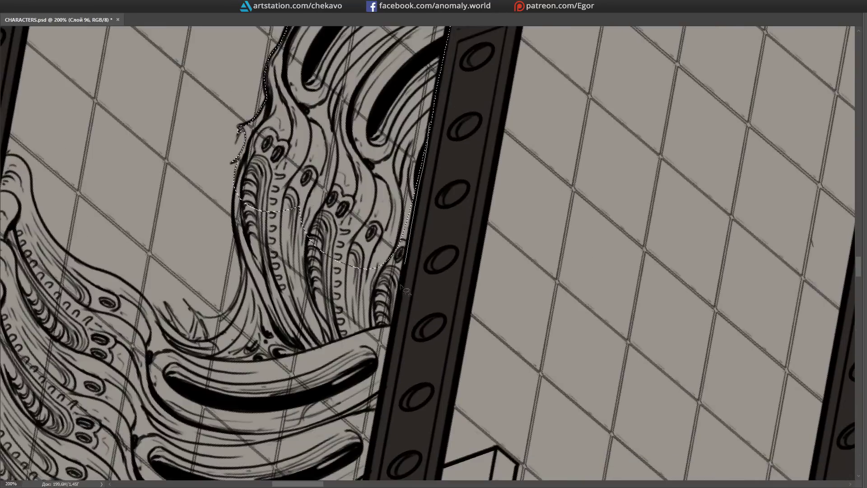
# Step: Fill the traced tentacle mass with dark blue-grey
pyautogui.scroll(-2, 240, 213)
pyautogui.moveTo(241, 212)
pyautogui.mouseDown()
pyautogui.moveTo(451, 306)
pyautogui.moveTo(382, 340)
pyautogui.moveTo(365, 371)
pyautogui.moveTo(368, 406)
pyautogui.moveTo(424, 134)
pyautogui.moveTo(450, 316)
pyautogui.moveTo(483, 356)
pyautogui.moveTo(428, 395)
pyautogui.mouseUp()
pyautogui.scroll(-1, 450, 306)
pyautogui.scroll(2, 447, 293)
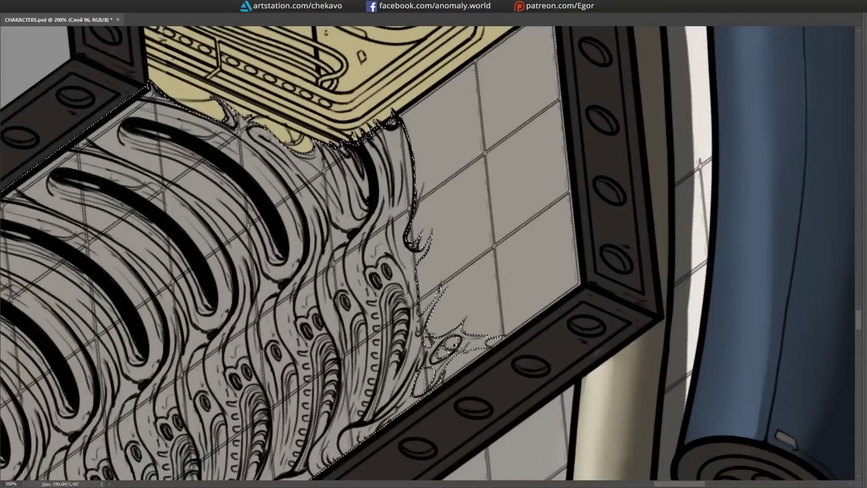
pyautogui.scroll(-3, 469, 283)
pyautogui.hotkey('alt', 'BackSpace')
pyautogui.scroll(1, 415, 341)
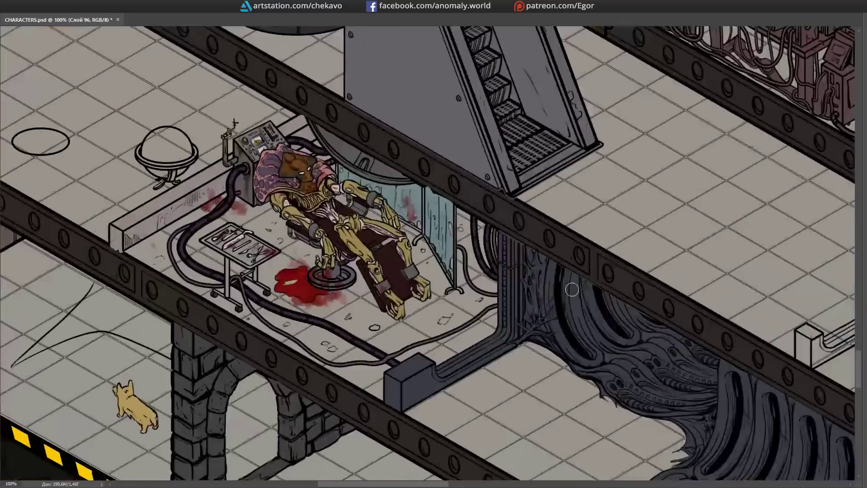
pyautogui.scroll(1, 453, 73)
# Step: Add a new layer and begin outlining the chair room floor for a tint
pyautogui.press('Tab')
pyautogui.hotkey('ctrl', 'shift', 'n')
pyautogui.press('Return')
pyautogui.click(117, 285)
pyautogui.click(318, 172)
pyautogui.click(494, 262)
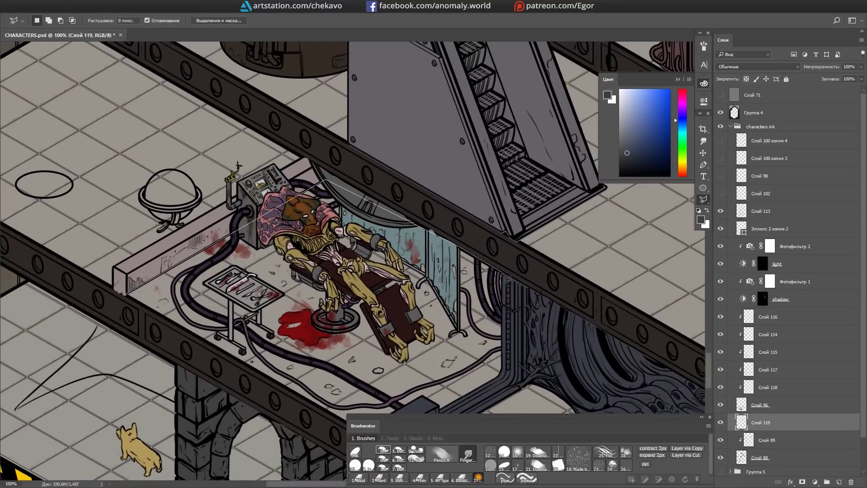
# Step: Close the chair-room floor outline, fill it teal and set the layer to Multiply
pyautogui.click(503, 370)
pyautogui.moveTo(390, 446); pyautogui.dragTo(440, 378)
pyautogui.click(440, 379)
pyautogui.hotkey('alt', 'BackSpace')
pyautogui.hotkey('shift', 'alt', 'm')
pyautogui.hotkey('ctrl', 'd')
pyautogui.press('d')
# Step: Erase on the shadow layer's mask to shape the shadow beneath the instrument tray
pyautogui.scroll(1, 316, 271)
pyautogui.click(762, 299)
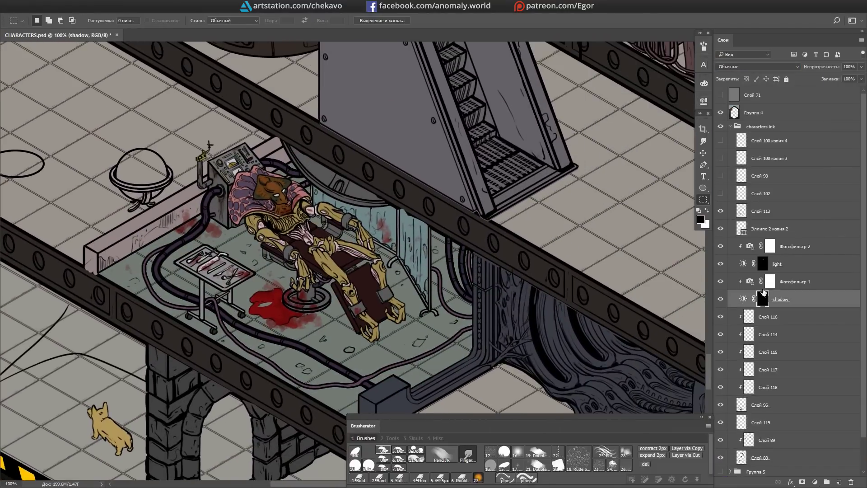
pyautogui.press('e')
pyautogui.scroll(1, 315, 291)
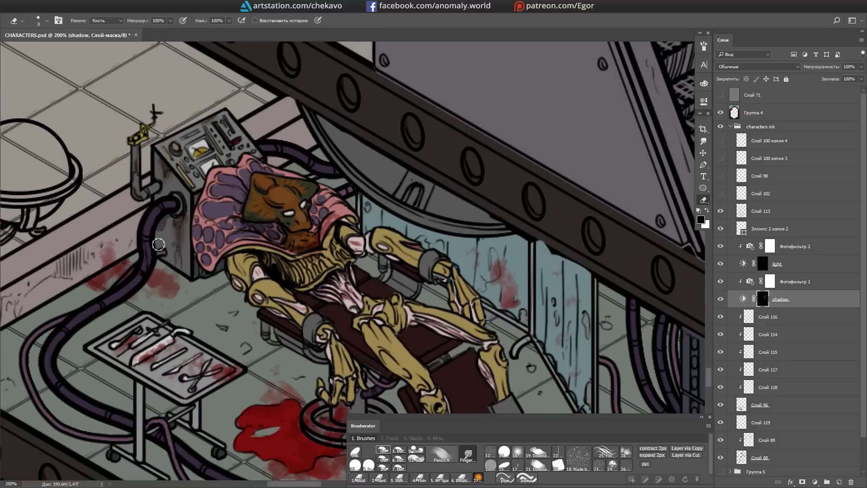
pyautogui.press('F6')
pyautogui.scroll(-2, 136, 316)
pyautogui.hscroll(-2, 136, 316)
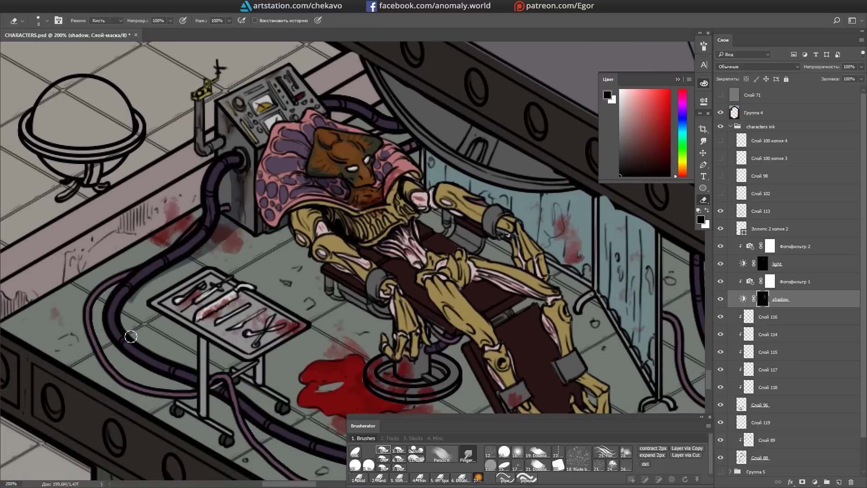
pyautogui.scroll(-2, 220, 304)
pyautogui.hscroll(-1, 221, 303)
pyautogui.moveTo(225, 309); pyautogui.dragTo(325, 252)
pyautogui.moveTo(398, 180); pyautogui.dragTo(406, 213)
pyautogui.moveTo(419, 171)
pyautogui.mouseDown()
pyautogui.moveTo(445, 287)
pyautogui.moveTo(406, 225)
pyautogui.moveTo(343, 253)
pyautogui.moveTo(289, 334)
pyautogui.mouseUp()
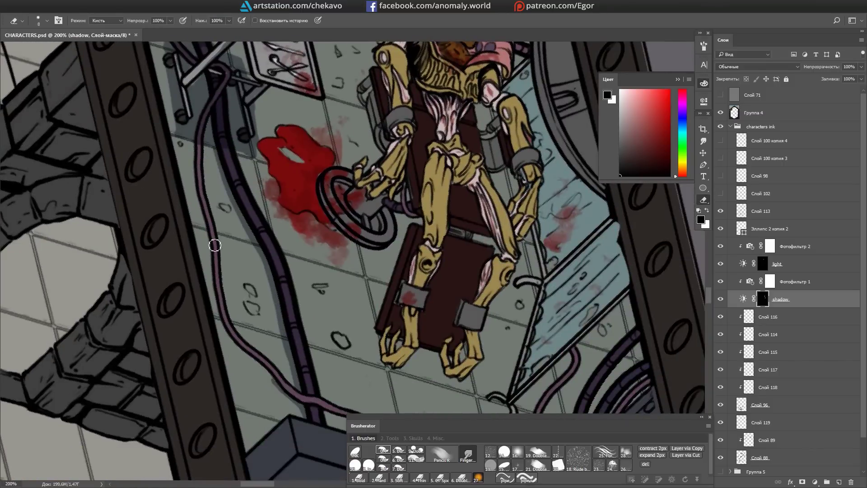
# Step: Refine the shadow mask around the chair and control box with a slightly larger eraser
pyautogui.moveTo(223, 145); pyautogui.dragTo(460, 316)
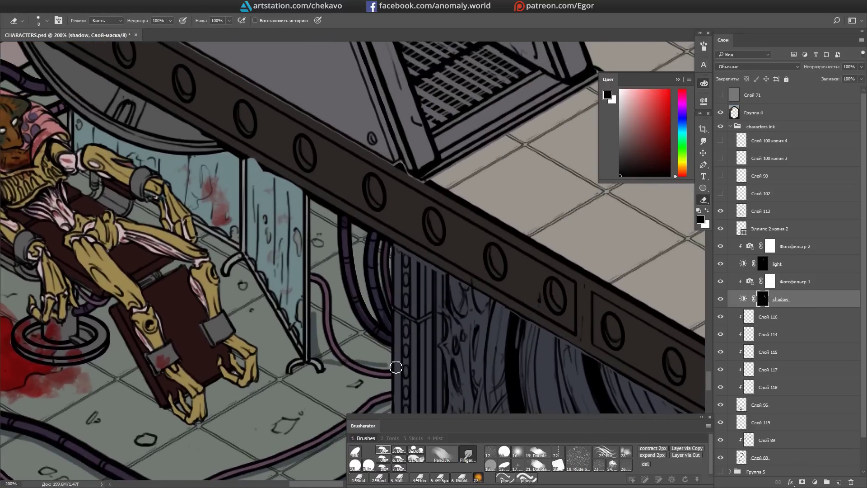
pyautogui.moveTo(396, 367); pyautogui.dragTo(254, 254)
pyautogui.press(']')
pyautogui.press(']')
pyautogui.press(']')
pyautogui.press(']')
pyautogui.moveTo(377, 254)
pyautogui.mouseDown()
pyautogui.moveTo(310, 260)
pyautogui.moveTo(325, 271)
pyautogui.moveTo(343, 266)
pyautogui.moveTo(381, 230)
pyautogui.moveTo(356, 189)
pyautogui.moveTo(334, 203)
pyautogui.moveTo(155, 235)
pyautogui.mouseUp()
pyautogui.moveTo(348, 287); pyautogui.dragTo(334, 248)
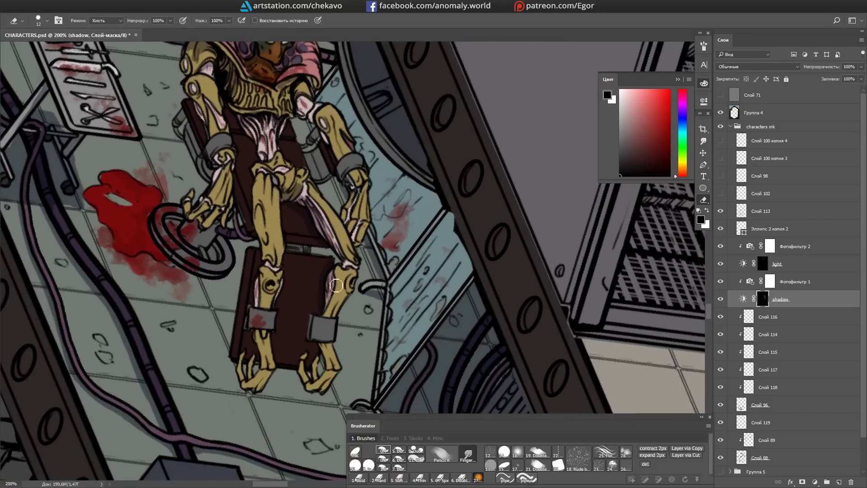
pyautogui.moveTo(315, 391); pyautogui.dragTo(336, 381)
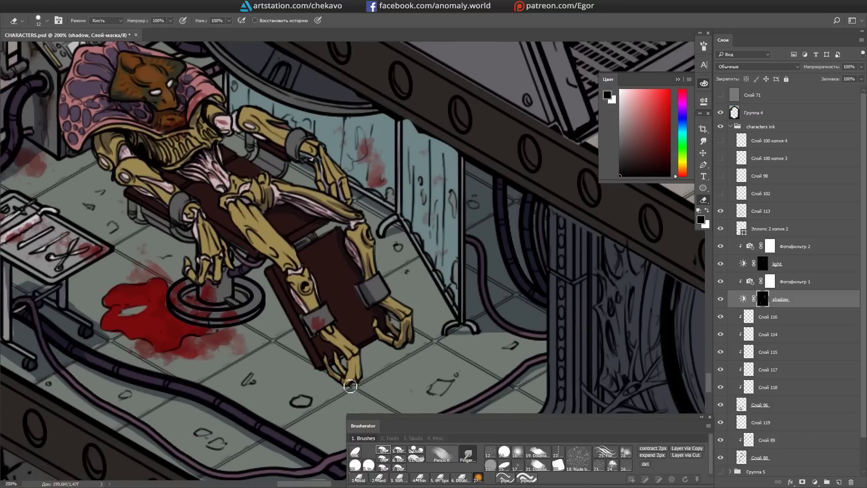
pyautogui.moveTo(218, 210); pyautogui.dragTo(199, 287)
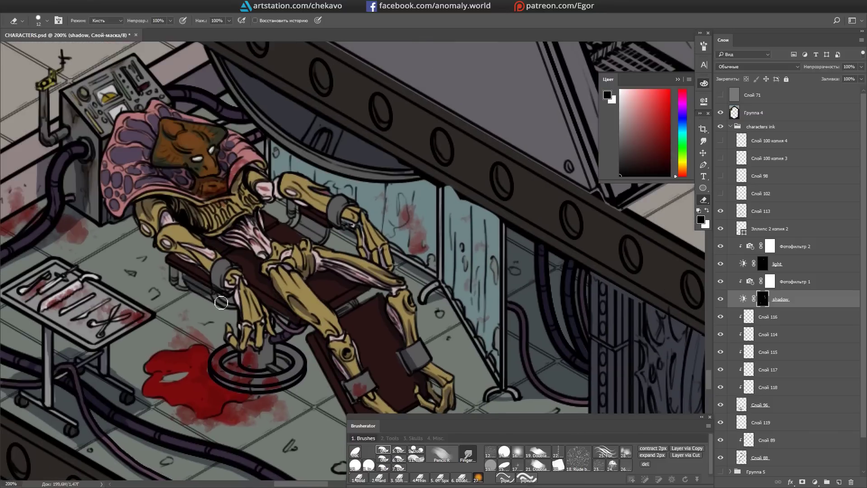
pyautogui.moveTo(256, 367); pyautogui.dragTo(312, 342)
pyautogui.hotkey('ctrl', '-')
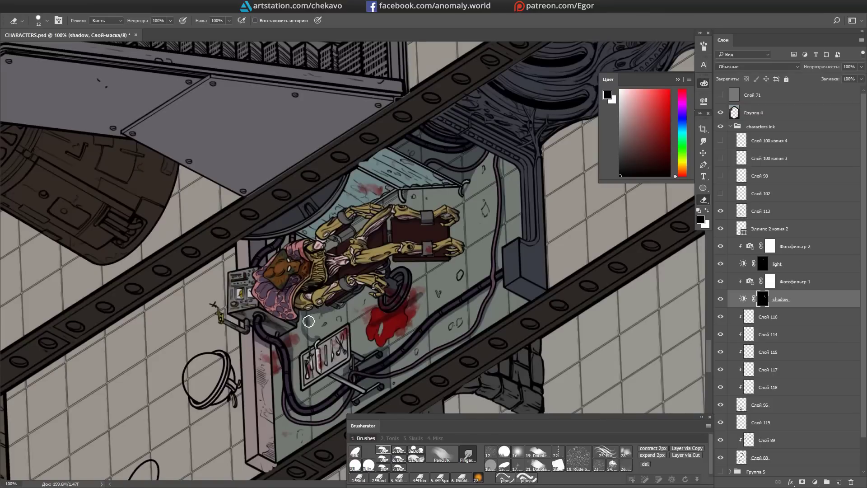
pyautogui.moveTo(366, 295); pyautogui.dragTo(393, 345)
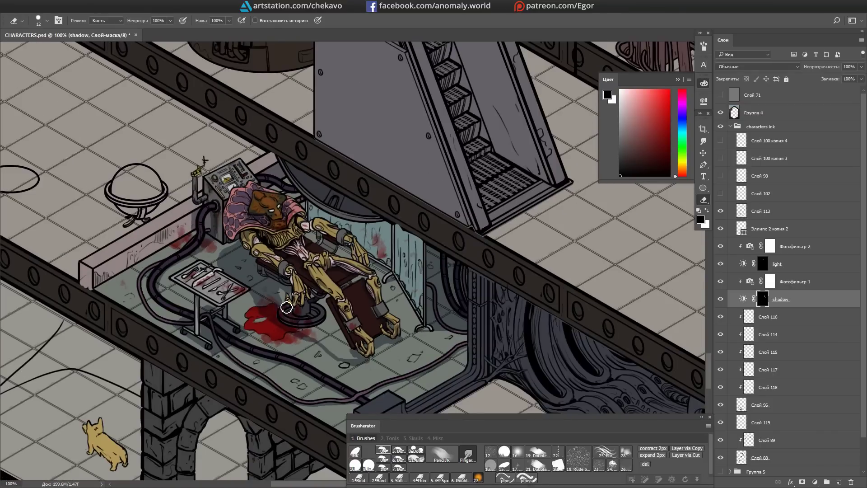
# Step: Touch up the shadow mask around the chair, alternating brush and eraser
pyautogui.hotkey('ctrl', '+')
pyautogui.moveTo(228, 329); pyautogui.dragTo(209, 306)
pyautogui.moveTo(290, 354); pyautogui.dragTo(241, 339)
pyautogui.press('b')
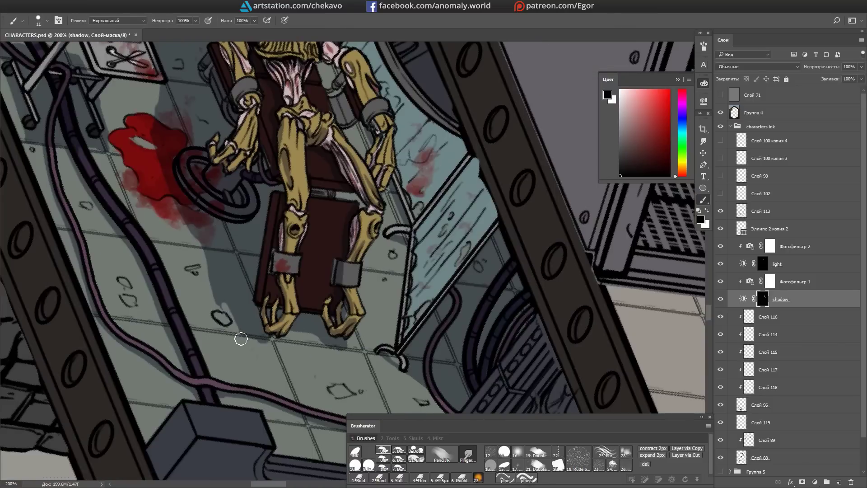
pyautogui.press('e')
pyautogui.hotkey('ctrl', '-')
pyautogui.hotkey('ctrl', '+')
# Step: Erase on the light layer's mask around the creature's head
pyautogui.hotkey('alt', ']')
pyautogui.hotkey('alt', ']')
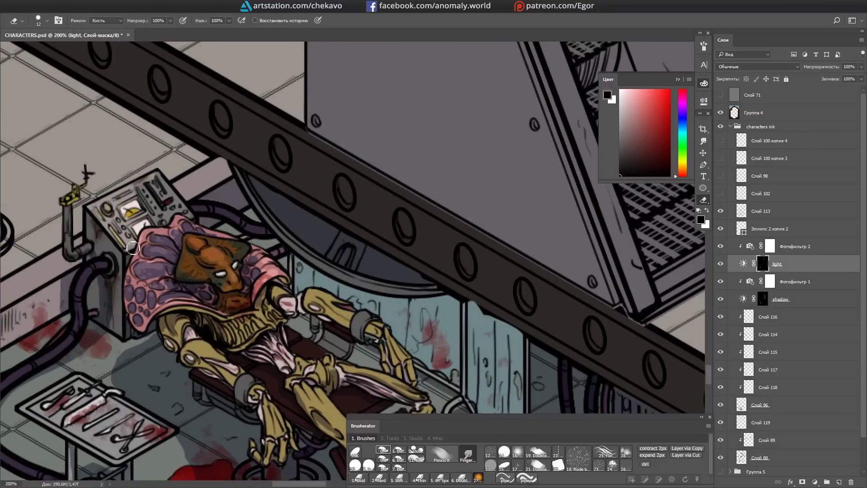
pyautogui.moveTo(303, 372); pyautogui.dragTo(294, 345)
pyautogui.hotkey('alt', '[')
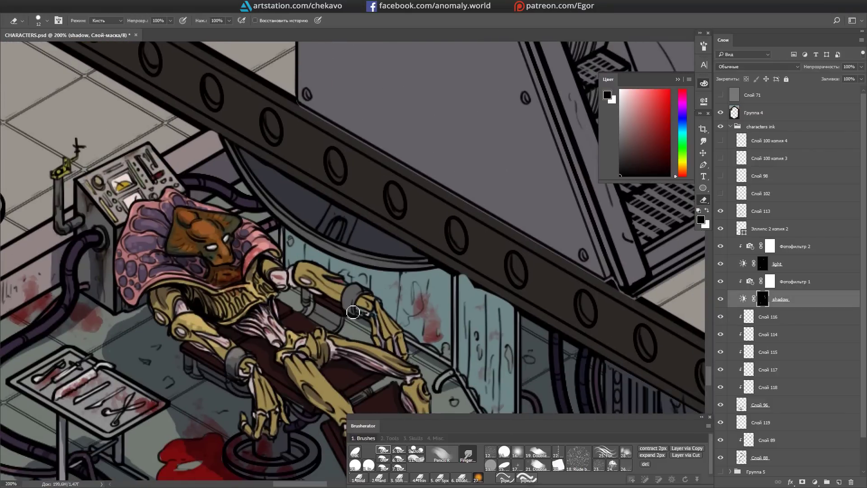
pyautogui.hotkey('alt', ']')
pyautogui.moveTo(197, 324); pyautogui.dragTo(360, 336)
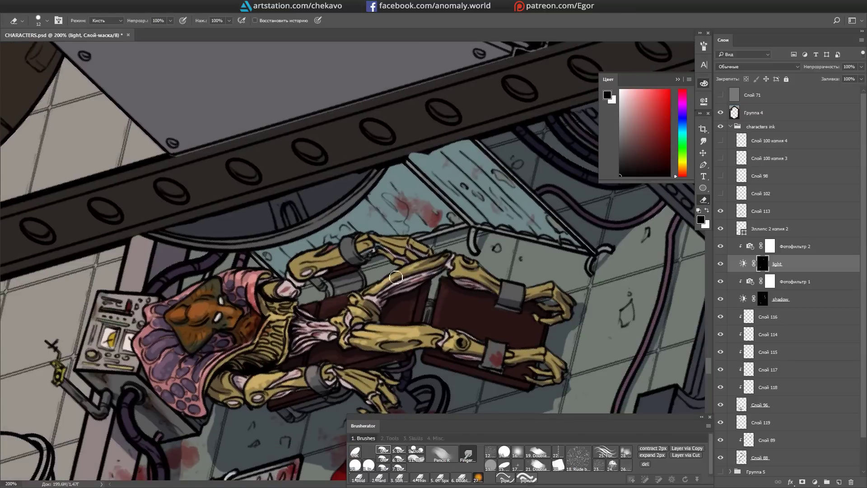
pyautogui.moveTo(367, 245); pyautogui.dragTo(376, 208)
pyautogui.hotkey('ctrl', '-')
pyautogui.moveTo(201, 294); pyautogui.dragTo(466, 148)
pyautogui.press('Escape')
pyautogui.moveTo(461, 229)
pyautogui.mouseDown()
pyautogui.moveTo(515, 306)
pyautogui.moveTo(451, 194)
pyautogui.mouseUp()
# Step: Add a Brightness/Contrast adjustment with brightness 71, placed above Фотофильтр 2
pyautogui.press('l')
pyautogui.press('Escape')
pyautogui.hotkey('ctrl', '-')
pyautogui.moveTo(637, 147); pyautogui.dragTo(658, 151)
pyautogui.moveTo(799, 264); pyautogui.dragTo(799, 246)
pyautogui.moveTo(271, 216); pyautogui.dragTo(281, 238)
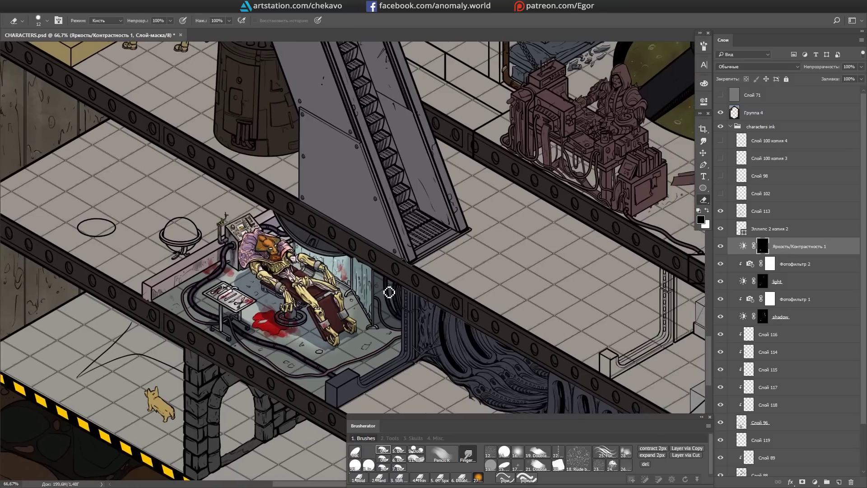
pyautogui.moveTo(387, 290); pyautogui.dragTo(456, 200)
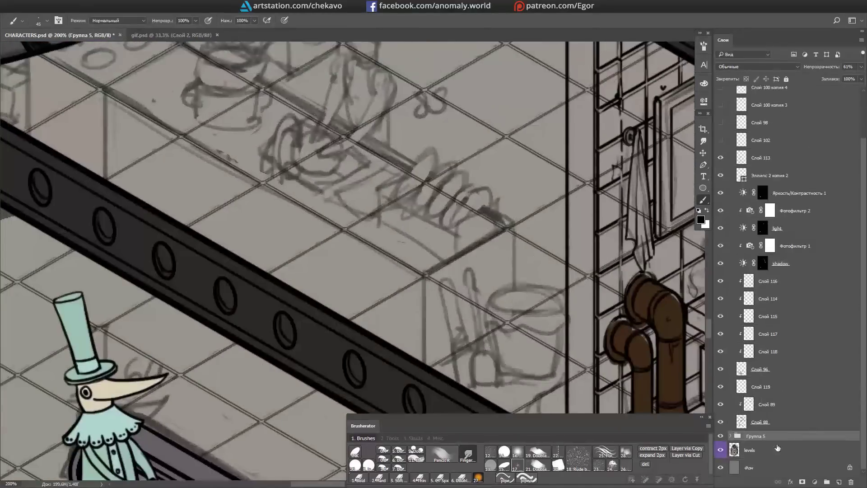
pyautogui.click(767, 159)
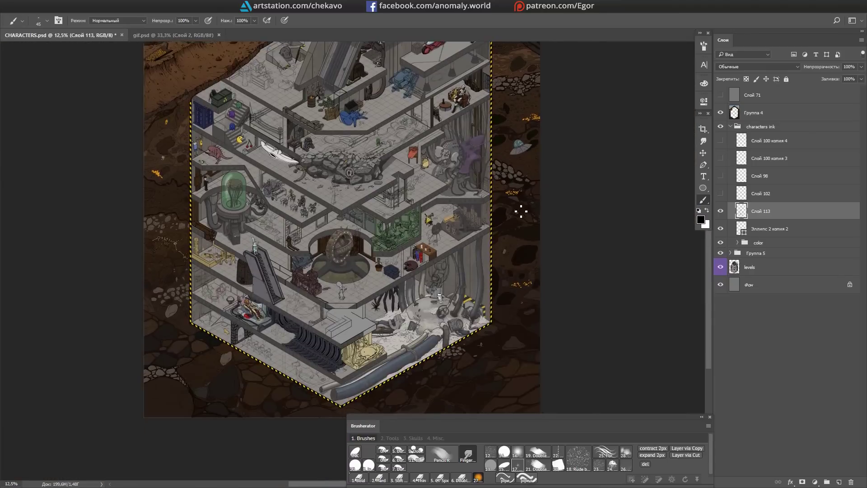
pyautogui.scroll(2, 344, 358)
pyautogui.press('m')
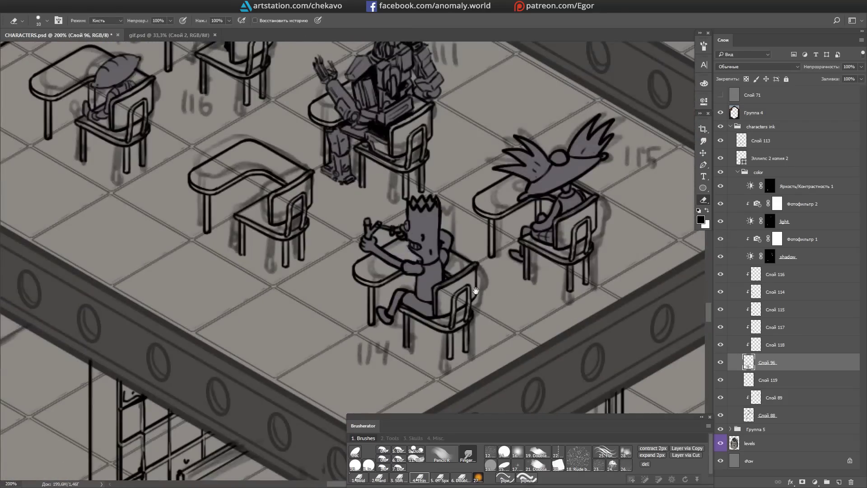
pyautogui.scroll(-3, 476, 291)
pyautogui.moveTo(475, 291); pyautogui.dragTo(526, 338)
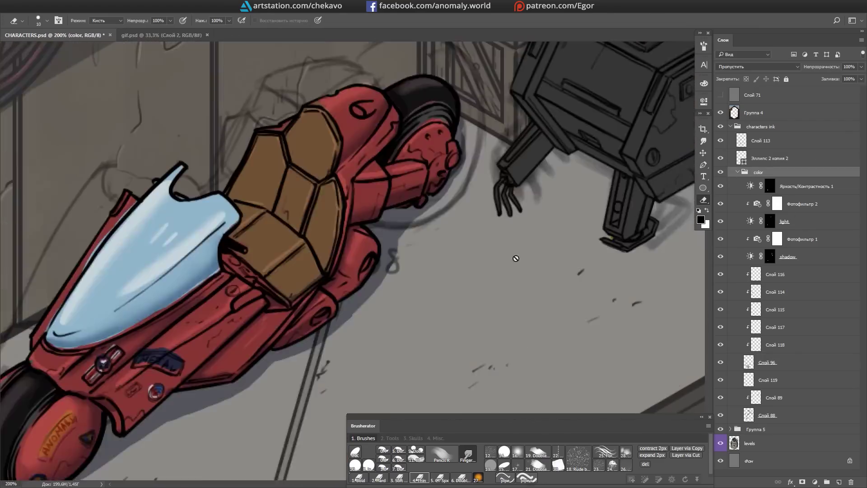
pyautogui.moveTo(515, 258); pyautogui.dragTo(608, 222)
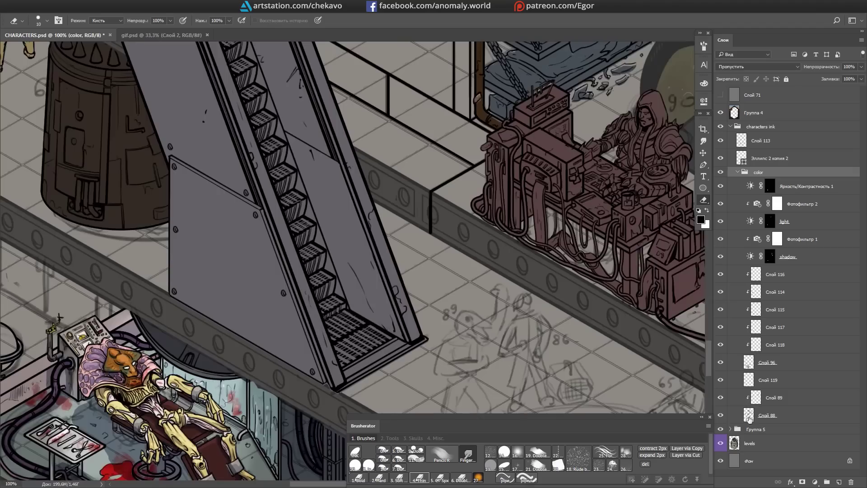
pyautogui.click(766, 415)
pyautogui.keyDown('shift'); pyautogui.click(773, 397); pyautogui.keyUp('shift')
pyautogui.scroll(1, 420, 350)
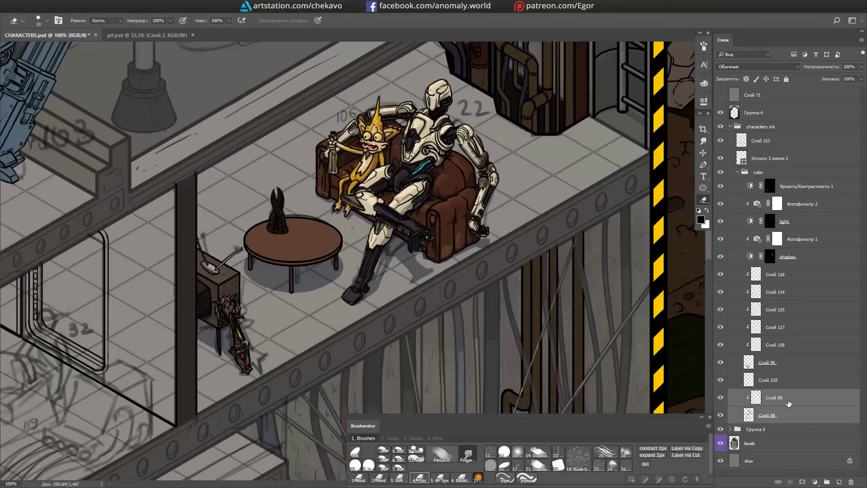
pyautogui.click(789, 403)
pyautogui.scroll(1, 579, 241)
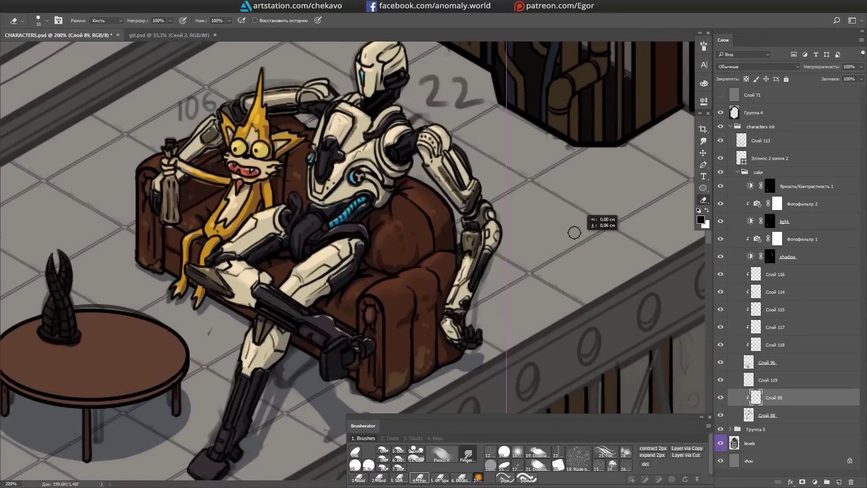
pyautogui.hotkey('alt', '[')
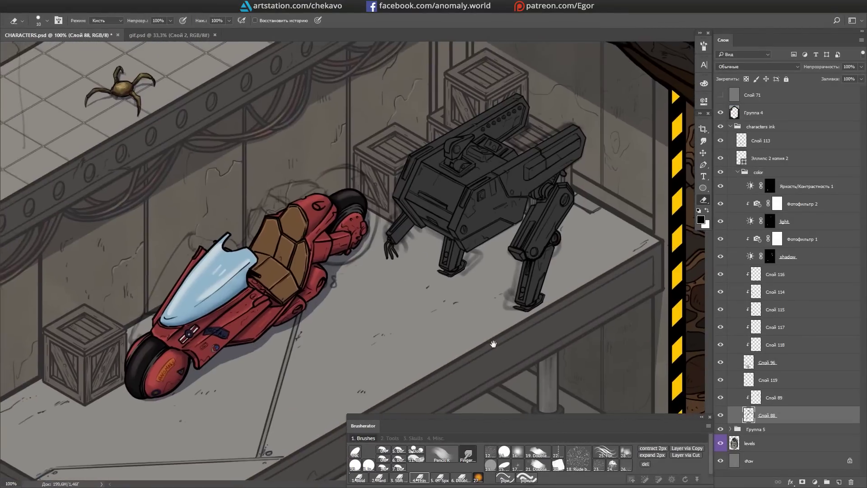
pyautogui.press('b')
pyautogui.click(759, 172)
pyautogui.click(737, 172)
pyautogui.moveTo(492, 306); pyautogui.dragTo(564, 212)
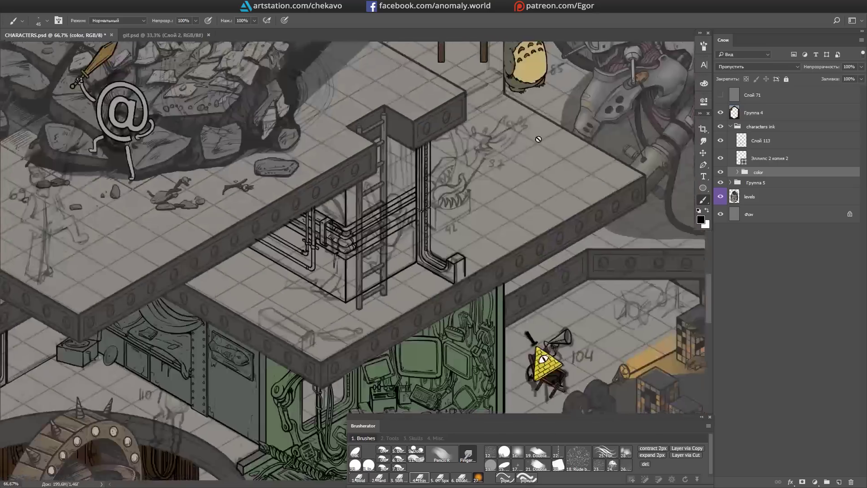
pyautogui.keyDown('ctrl'); pyautogui.click(457, 222); pyautogui.keyUp('ctrl')
pyautogui.hotkey('ctrl', '+')
pyautogui.press('l')
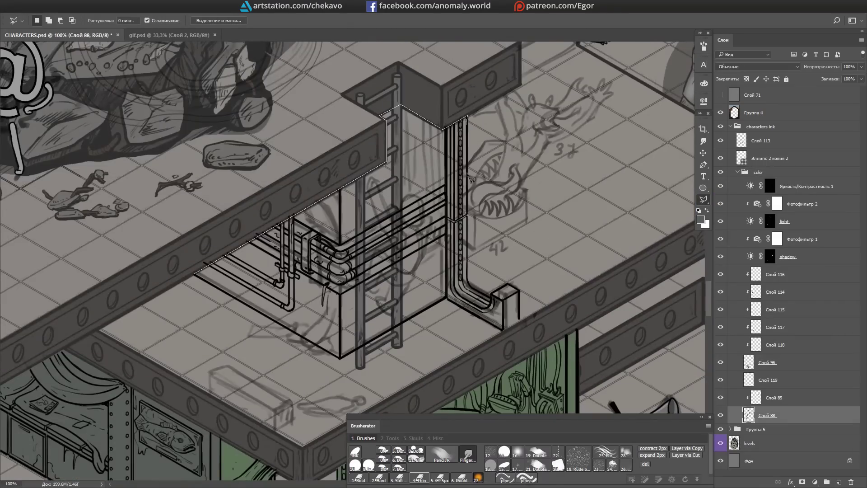
# Step: On Слой 89, paint a vertical pipe brown with a small brush at size 4
pyautogui.scroll(-3, 112, 343)
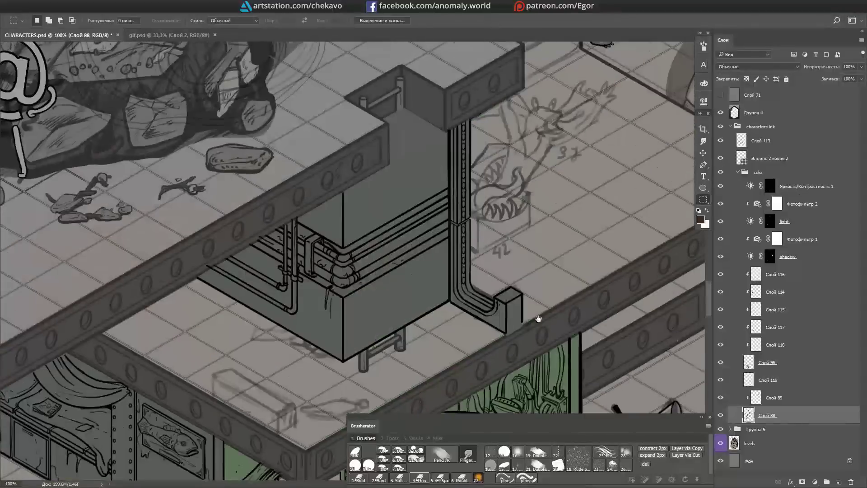
pyautogui.scroll(4, 510, 151)
pyautogui.press('b')
pyautogui.click(761, 393)
pyautogui.click(383, 459)
pyautogui.moveTo(272, 190); pyautogui.dragTo(275, 282)
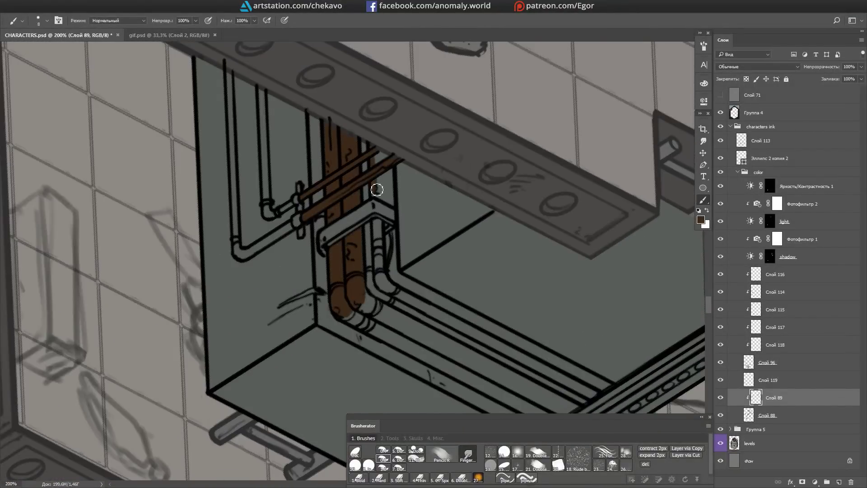
pyautogui.moveTo(377, 189); pyautogui.dragTo(342, 191)
pyautogui.press('[')
# Step: Paint the remaining pipe sections brown and select Слой 113
pyautogui.moveTo(416, 201); pyautogui.dragTo(226, 242)
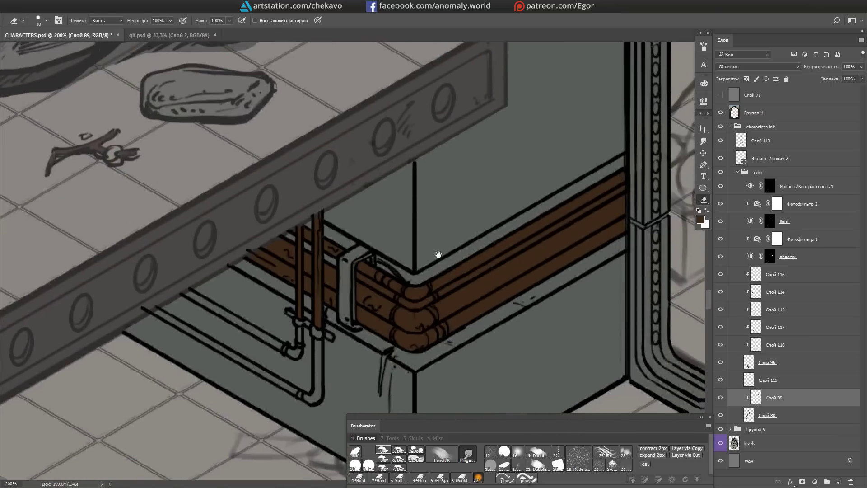
pyautogui.press('F6')
pyautogui.moveTo(347, 301); pyautogui.dragTo(286, 125)
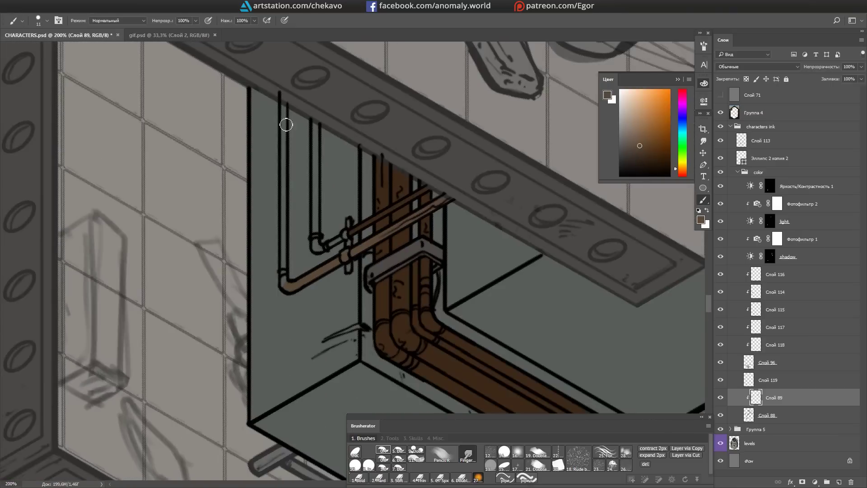
pyautogui.scroll(-2, 478, 170)
pyautogui.hscroll(5, 431, 174)
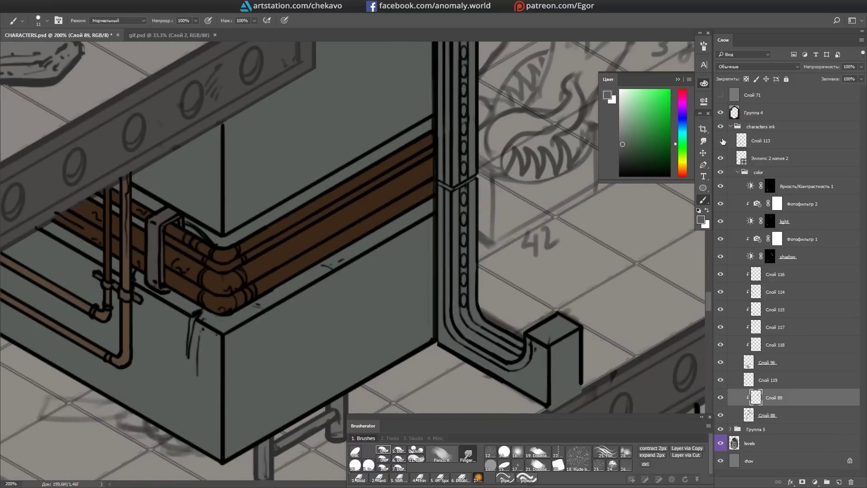
pyautogui.keyDown('ctrl'); pyautogui.click(433, 333); pyautogui.keyUp('ctrl')
pyautogui.moveTo(434, 333)
pyautogui.mouseDown()
pyautogui.moveTo(512, 187)
pyautogui.moveTo(136, 113)
pyautogui.mouseUp()
pyautogui.scroll(2, 361, 226)
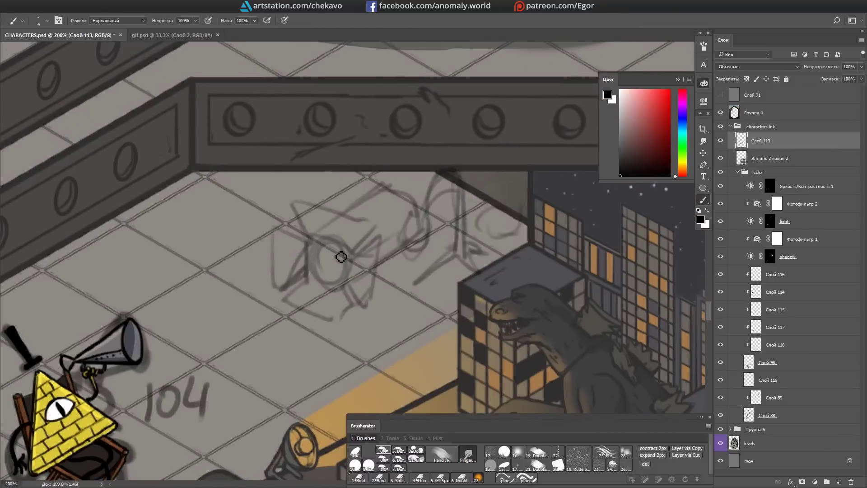
# Step: Ink the spotlight's diamond-shaped face and round lens in black
pyautogui.press('r')
pyautogui.moveTo(358, 252); pyautogui.dragTo(375, 234)
pyautogui.press('d')
pyautogui.moveTo(318, 273)
pyautogui.mouseDown()
pyautogui.moveTo(343, 271)
pyautogui.moveTo(348, 288)
pyautogui.mouseUp()
pyautogui.press('r')
pyautogui.press('b')
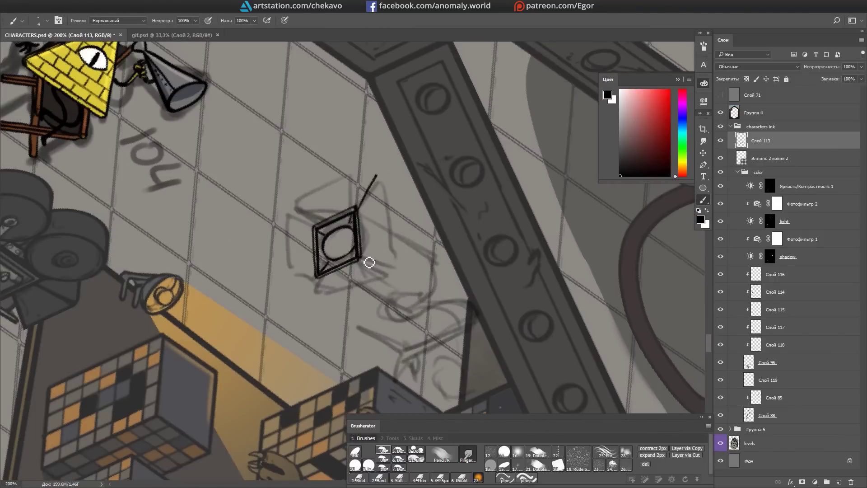
pyautogui.moveTo(409, 197); pyautogui.dragTo(397, 209)
# Step: Ink the top, right, left and bottom barn-door flaps around the lamp face
pyautogui.moveTo(321, 239)
pyautogui.mouseDown()
pyautogui.moveTo(293, 325)
pyautogui.moveTo(313, 344)
pyautogui.mouseUp()
pyautogui.moveTo(367, 212); pyautogui.dragTo(353, 314)
pyautogui.moveTo(340, 281); pyautogui.dragTo(353, 314)
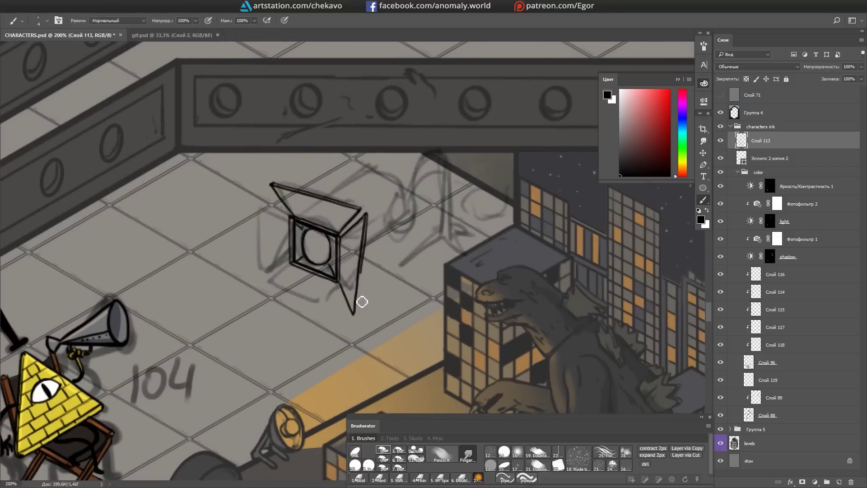
pyautogui.moveTo(261, 191); pyautogui.dragTo(280, 289)
pyautogui.moveTo(293, 218); pyautogui.dragTo(259, 190)
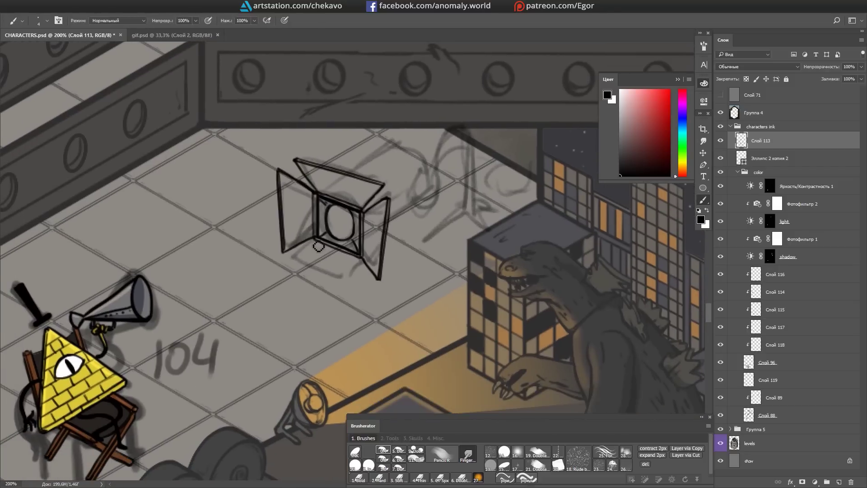
pyautogui.moveTo(318, 246); pyautogui.dragTo(284, 266)
pyautogui.moveTo(316, 208); pyautogui.dragTo(318, 271)
pyautogui.moveTo(338, 234); pyautogui.dragTo(359, 252)
# Step: Ink the lamp housing's back with cooling fins, and the tripod's pole, legs and crossbar
pyautogui.moveTo(350, 306)
pyautogui.mouseDown()
pyautogui.moveTo(412, 248)
pyautogui.moveTo(381, 202)
pyautogui.moveTo(326, 243)
pyautogui.mouseUp()
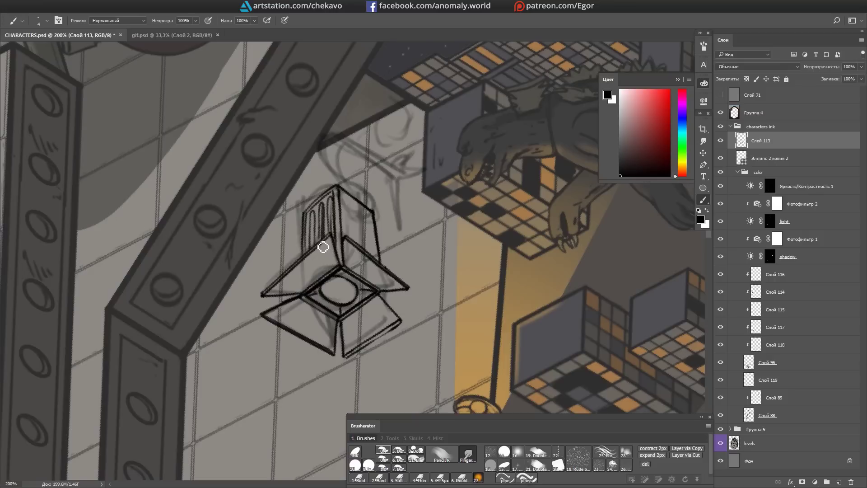
pyautogui.moveTo(334, 201); pyautogui.dragTo(319, 249)
pyautogui.moveTo(384, 233); pyautogui.dragTo(341, 275)
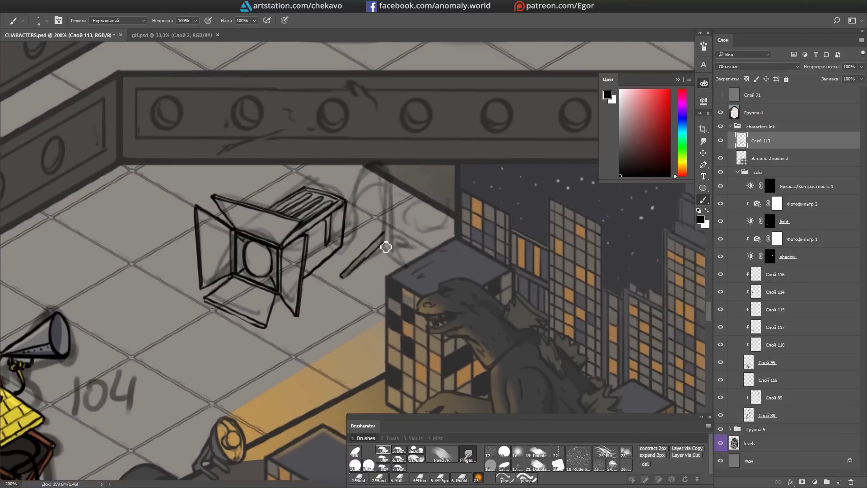
pyautogui.moveTo(387, 166); pyautogui.dragTo(386, 235)
pyautogui.moveTo(385, 237); pyautogui.dragTo(406, 262)
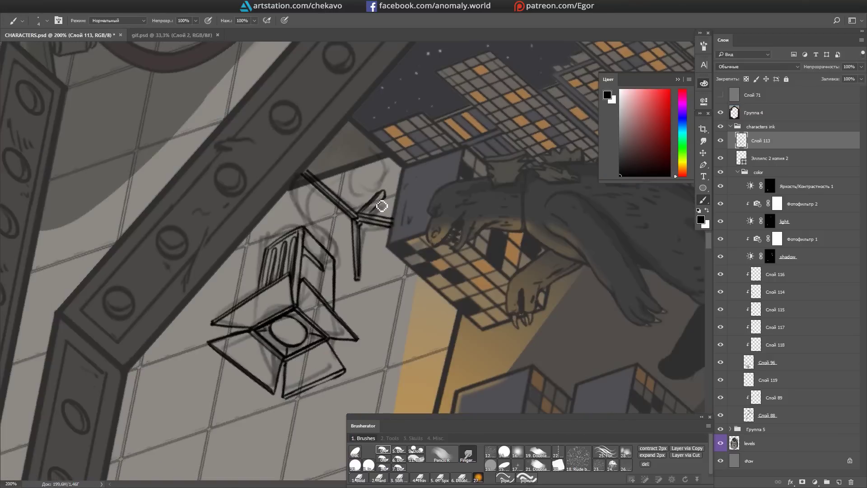
pyautogui.moveTo(387, 180)
pyautogui.mouseDown()
pyautogui.moveTo(357, 225)
pyautogui.moveTo(351, 217)
pyautogui.mouseUp()
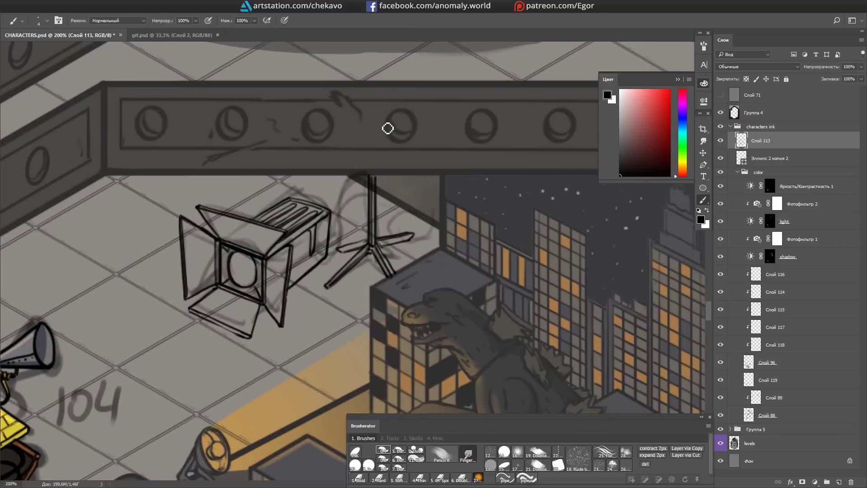
pyautogui.moveTo(383, 254)
pyautogui.mouseDown()
pyautogui.moveTo(358, 252)
pyautogui.moveTo(398, 236)
pyautogui.mouseUp()
# Step: Draw test cable strokes on a new layer, then delete that cable layer
pyautogui.moveTo(371, 179); pyautogui.dragTo(324, 287)
pyautogui.hotkey('ctrl', 'shift', 'alt', 'n')
pyautogui.moveTo(476, 237); pyautogui.dragTo(332, 275)
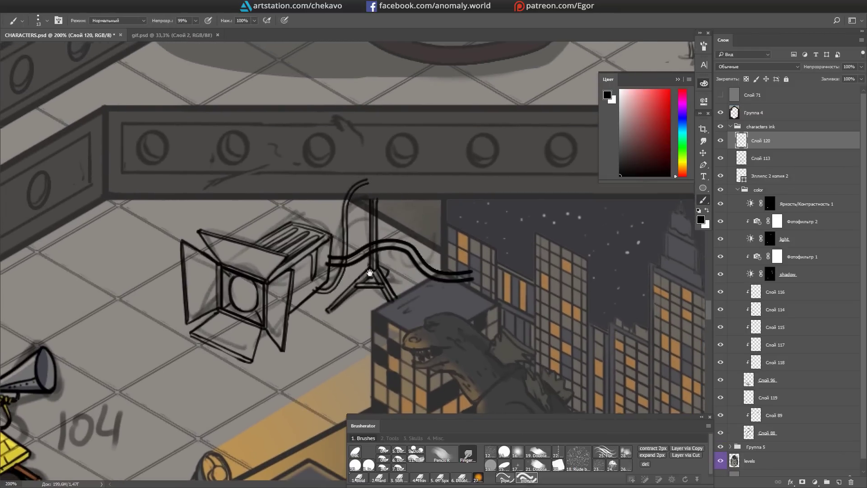
pyautogui.press('r')
pyautogui.moveTo(303, 193)
pyautogui.mouseDown()
pyautogui.moveTo(348, 280)
pyautogui.moveTo(343, 312)
pyautogui.mouseUp()
pyautogui.press(']')
pyautogui.press(']')
pyautogui.press(']')
pyautogui.moveTo(389, 127)
pyautogui.mouseDown()
pyautogui.moveTo(334, 311)
pyautogui.moveTo(242, 180)
pyautogui.mouseUp()
pyautogui.press('r')
pyautogui.press('e')
pyautogui.scroll(1, 404, 198)
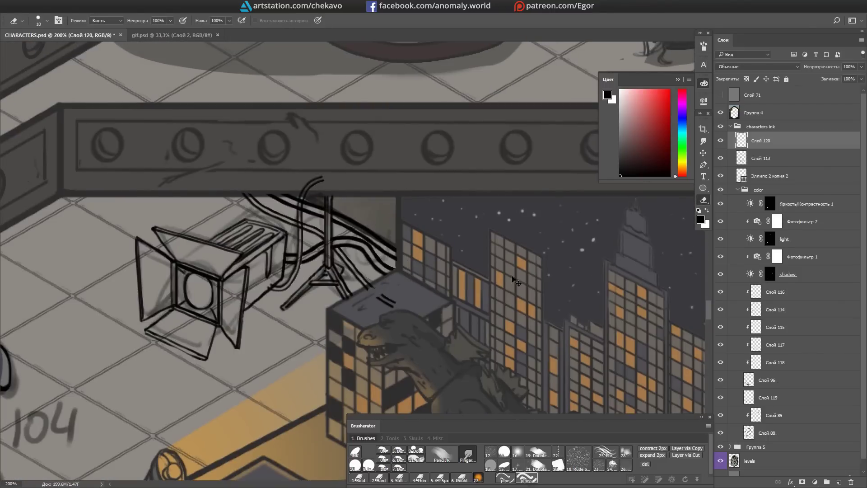
pyautogui.press('Delete')
pyautogui.press('b')
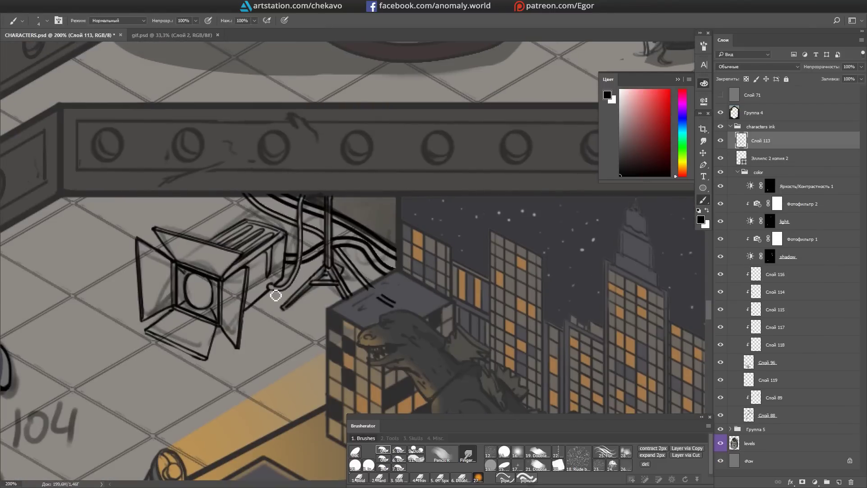
pyautogui.scroll(-1, 321, 275)
# Step: Ink a short stroke below the stand leg and Godzilla's double tail outline
pyautogui.moveTo(293, 318)
pyautogui.mouseDown()
pyautogui.moveTo(280, 343)
pyautogui.moveTo(359, 285)
pyautogui.mouseUp()
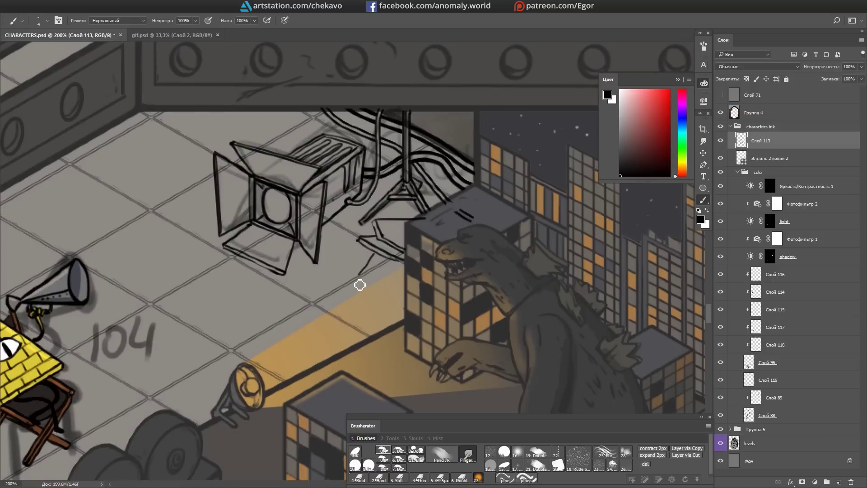
pyautogui.moveTo(342, 239)
pyautogui.mouseDown()
pyautogui.moveTo(419, 250)
pyautogui.moveTo(448, 188)
pyautogui.mouseUp()
pyautogui.moveTo(352, 273)
pyautogui.mouseDown()
pyautogui.moveTo(228, 403)
pyautogui.moveTo(375, 347)
pyautogui.moveTo(352, 284)
pyautogui.mouseUp()
pyautogui.moveTo(428, 109); pyautogui.dragTo(389, 206)
# Step: Ink the second lamp as a tall slanted panel above the tail, with arm and leg
pyautogui.moveTo(291, 287); pyautogui.dragTo(307, 304)
pyautogui.moveTo(349, 87)
pyautogui.mouseDown()
pyautogui.moveTo(342, 110)
pyautogui.moveTo(338, 93)
pyautogui.mouseUp()
pyautogui.moveTo(309, 260)
pyautogui.mouseDown()
pyautogui.moveTo(292, 209)
pyautogui.moveTo(344, 172)
pyautogui.mouseUp()
pyautogui.moveTo(309, 260)
pyautogui.mouseDown()
pyautogui.moveTo(406, 327)
pyautogui.moveTo(350, 171)
pyautogui.moveTo(406, 322)
pyautogui.mouseUp()
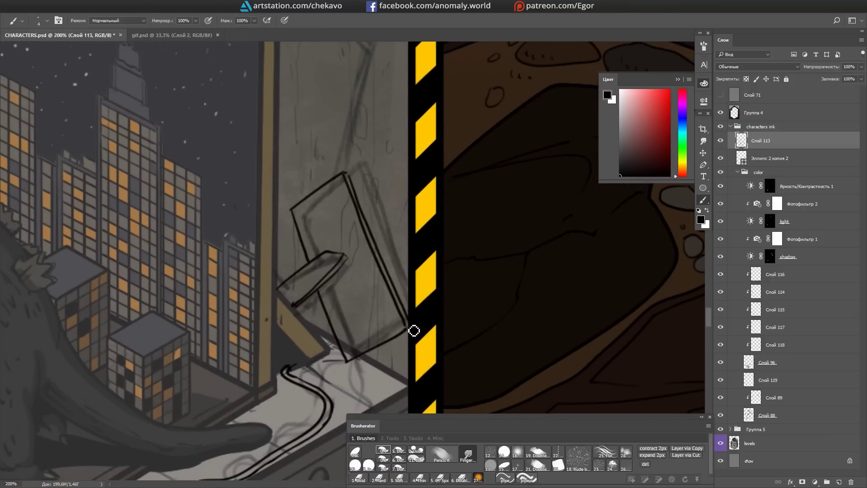
pyautogui.moveTo(348, 315); pyautogui.dragTo(364, 286)
pyautogui.moveTo(440, 300)
pyautogui.mouseDown()
pyautogui.moveTo(344, 306)
pyautogui.moveTo(313, 326)
pyautogui.mouseUp()
pyautogui.moveTo(323, 335); pyautogui.dragTo(363, 380)
# Step: Add a small detail stroke near the second lamp panel
pyautogui.moveTo(376, 167); pyautogui.dragTo(416, 203)
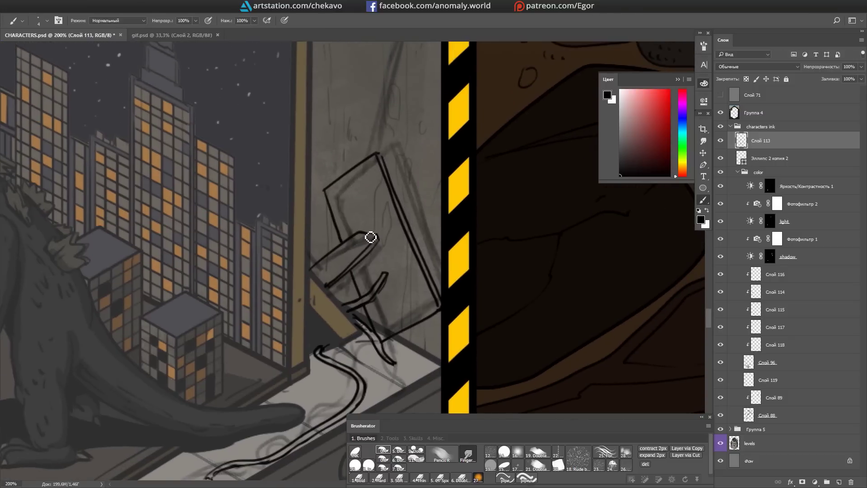
pyautogui.moveTo(334, 168)
pyautogui.mouseDown()
pyautogui.moveTo(343, 329)
pyautogui.moveTo(402, 181)
pyautogui.moveTo(383, 293)
pyautogui.mouseUp()
pyautogui.moveTo(406, 190)
pyautogui.mouseDown()
pyautogui.moveTo(447, 176)
pyautogui.moveTo(399, 206)
pyautogui.mouseUp()
pyautogui.scroll(-5, 399, 206)
pyautogui.scroll(5, 329, 174)
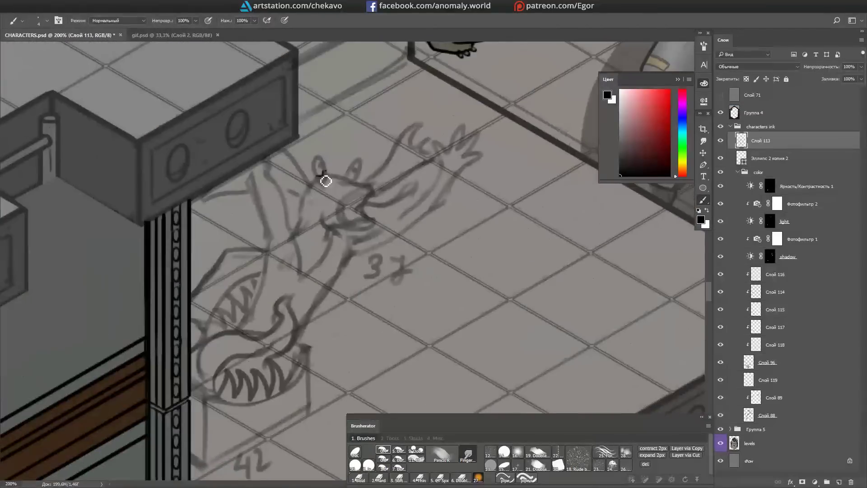
# Step: Ink the creature's head, the curve under its jaw and the long tongue
pyautogui.moveTo(273, 219); pyautogui.dragTo(314, 195)
pyautogui.moveTo(322, 240)
pyautogui.mouseDown()
pyautogui.moveTo(319, 180)
pyautogui.moveTo(364, 244)
pyautogui.moveTo(343, 162)
pyautogui.moveTo(274, 267)
pyautogui.moveTo(400, 255)
pyautogui.mouseUp()
pyautogui.moveTo(459, 168); pyautogui.dragTo(442, 155)
pyautogui.moveTo(380, 187)
pyautogui.mouseDown()
pyautogui.moveTo(392, 251)
pyautogui.moveTo(370, 198)
pyautogui.moveTo(376, 178)
pyautogui.mouseUp()
pyautogui.moveTo(374, 237); pyautogui.dragTo(348, 277)
# Step: Ink the chest's teeth, lower jaw, box lines, keyhole and studs on the rotated canvas
pyautogui.moveTo(278, 312)
pyautogui.mouseDown()
pyautogui.moveTo(381, 226)
pyautogui.moveTo(340, 286)
pyautogui.moveTo(360, 230)
pyautogui.moveTo(321, 266)
pyautogui.moveTo(335, 253)
pyautogui.moveTo(354, 256)
pyautogui.moveTo(374, 281)
pyautogui.mouseUp()
pyautogui.moveTo(384, 242); pyautogui.dragTo(392, 273)
pyautogui.moveTo(354, 293); pyautogui.dragTo(391, 282)
pyautogui.moveTo(304, 337); pyautogui.dragTo(406, 291)
pyautogui.moveTo(406, 291)
pyautogui.mouseDown()
pyautogui.moveTo(420, 241)
pyautogui.moveTo(389, 235)
pyautogui.moveTo(393, 246)
pyautogui.moveTo(362, 267)
pyautogui.mouseUp()
pyautogui.moveTo(285, 252)
pyautogui.mouseDown()
pyautogui.moveTo(289, 279)
pyautogui.moveTo(318, 271)
pyautogui.mouseUp()
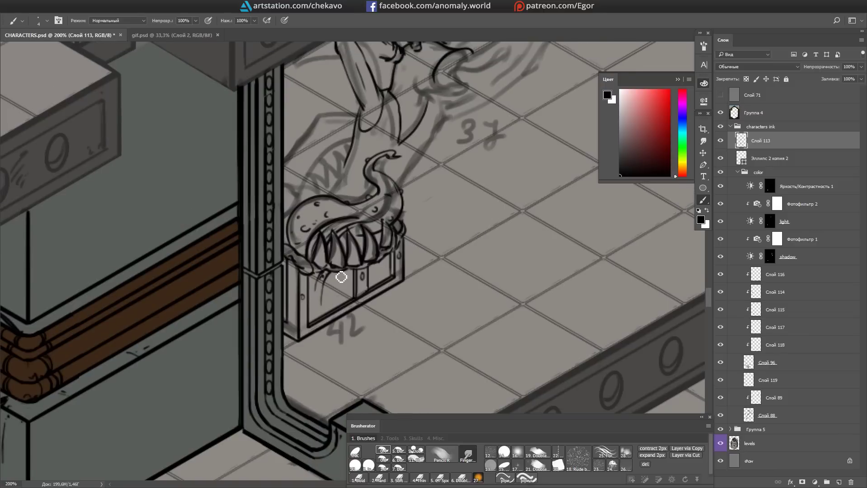
# Step: Ink a line joining the wing to the tentacle and undo the stray long stroke
pyautogui.moveTo(385, 266); pyautogui.dragTo(374, 289)
pyautogui.moveTo(406, 109); pyautogui.dragTo(411, 140)
pyautogui.moveTo(355, 163); pyautogui.dragTo(330, 247)
pyautogui.press('e')
pyautogui.press('b')
pyautogui.hotkey('ctrl', 'z')
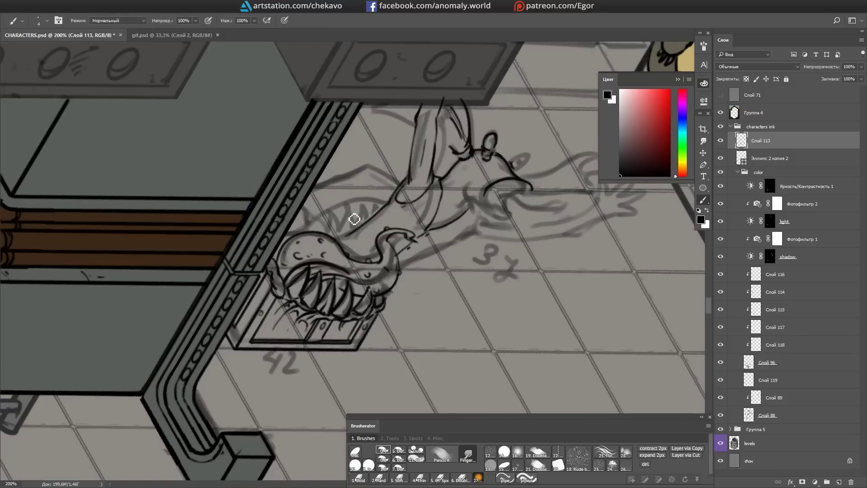
# Step: Ink the monster's neck from a newly rotated angle
pyautogui.moveTo(339, 218)
pyautogui.mouseDown()
pyautogui.moveTo(319, 269)
pyautogui.moveTo(290, 292)
pyautogui.mouseUp()
pyautogui.moveTo(320, 219)
pyautogui.mouseDown()
pyautogui.moveTo(295, 228)
pyautogui.moveTo(353, 250)
pyautogui.moveTo(416, 170)
pyautogui.moveTo(404, 239)
pyautogui.moveTo(375, 267)
pyautogui.mouseUp()
pyautogui.press('e')
pyautogui.press('b')
pyautogui.moveTo(449, 158); pyautogui.dragTo(403, 173)
# Step: Ink along the lower jaw, closing its tip into the neck
pyautogui.moveTo(426, 95); pyautogui.dragTo(413, 128)
pyautogui.scroll(-2, 409, 146)
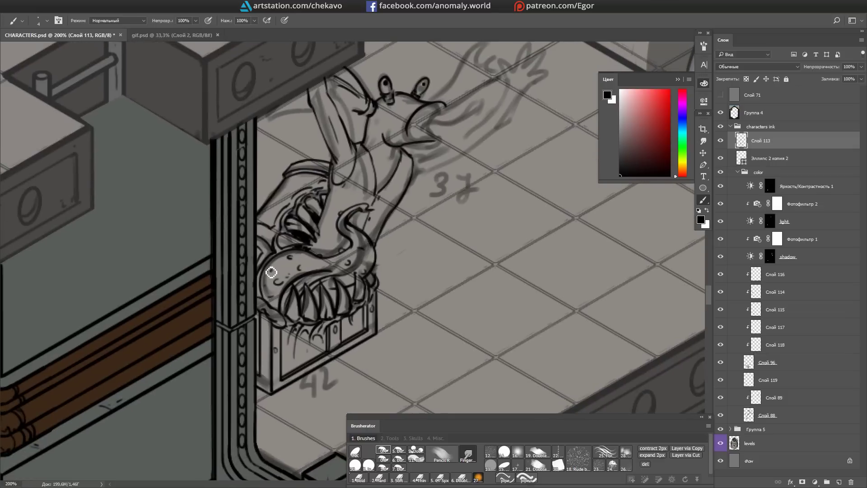
pyautogui.scroll(-1, 354, 260)
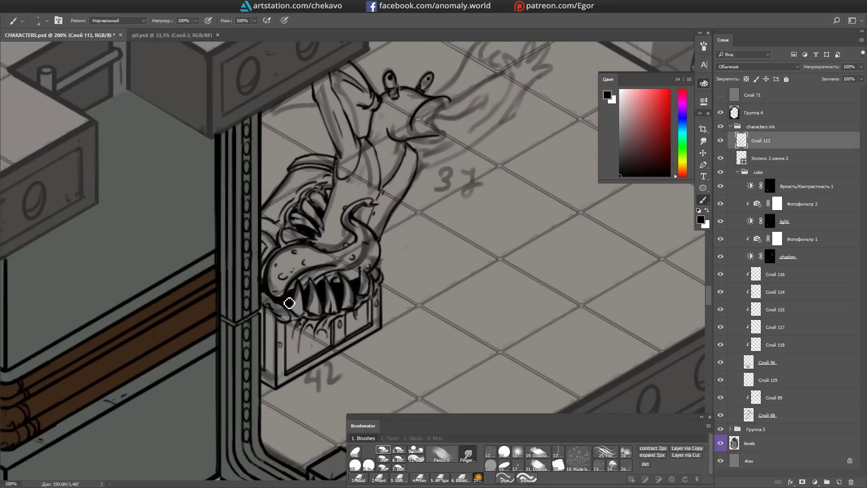
pyautogui.scroll(4, 286, 297)
pyautogui.moveTo(325, 228)
pyautogui.mouseDown()
pyautogui.moveTo(391, 244)
pyautogui.moveTo(358, 250)
pyautogui.mouseUp()
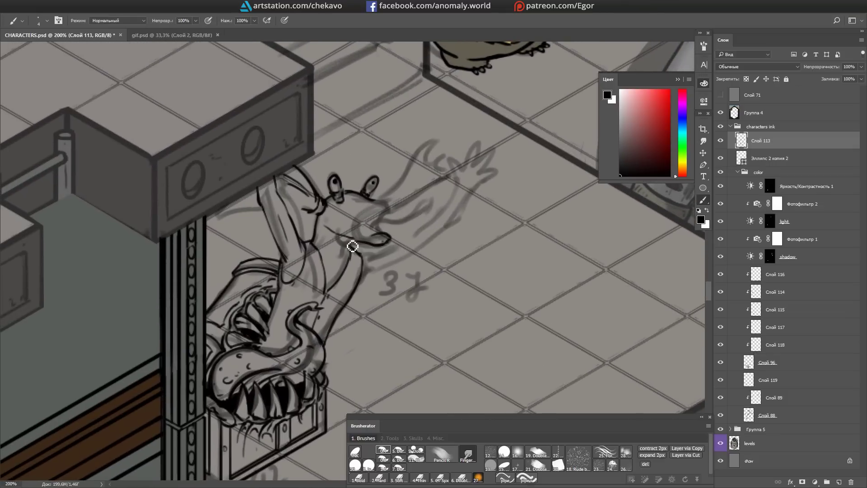
pyautogui.moveTo(336, 217)
pyautogui.mouseDown()
pyautogui.moveTo(323, 277)
pyautogui.moveTo(361, 246)
pyautogui.mouseUp()
# Step: Ink the raised arm's outline up to the clawed hand and fingers
pyautogui.scroll(-1, 371, 256)
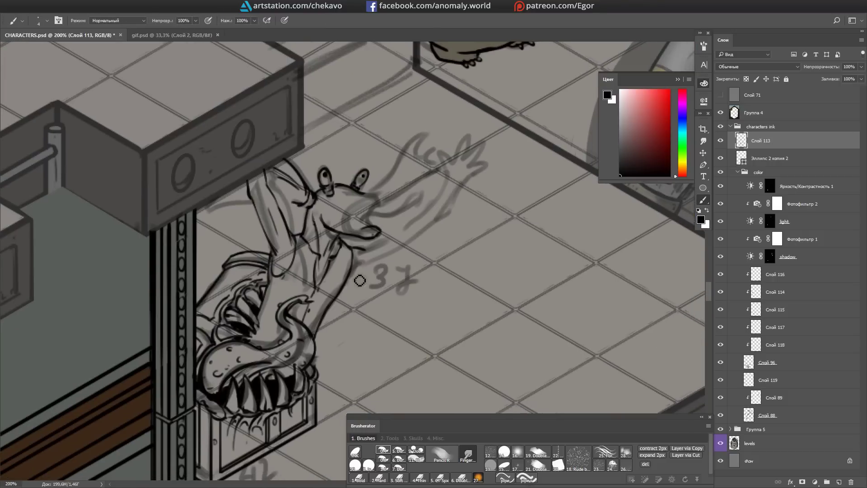
pyautogui.moveTo(402, 224); pyautogui.dragTo(435, 180)
pyautogui.moveTo(411, 246); pyautogui.dragTo(450, 179)
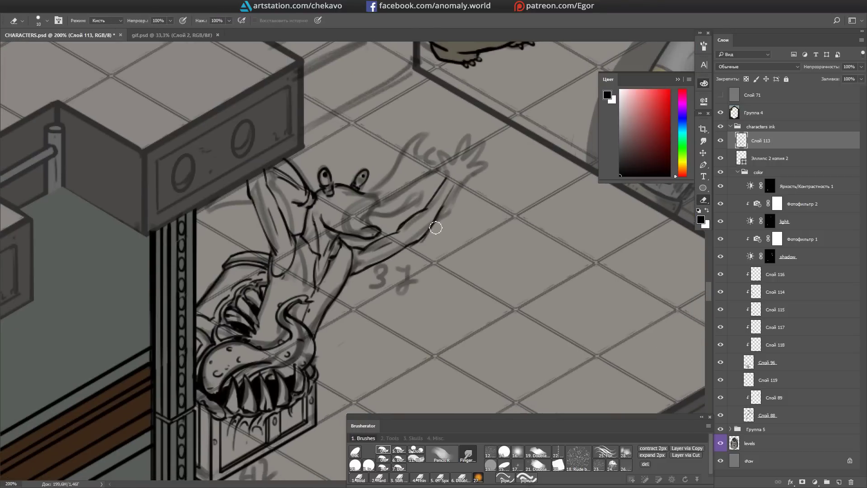
pyautogui.scroll(-1, 445, 150)
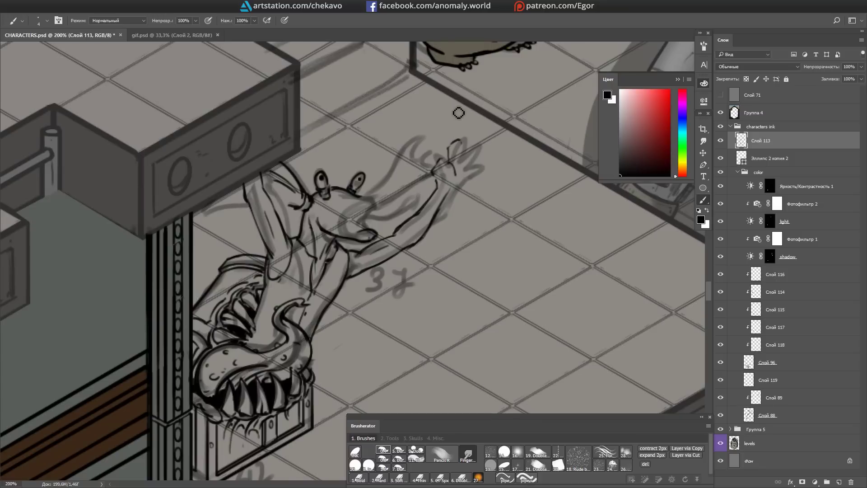
pyautogui.scroll(1, 454, 172)
pyautogui.moveTo(433, 198)
pyautogui.mouseDown()
pyautogui.moveTo(442, 166)
pyautogui.moveTo(449, 181)
pyautogui.moveTo(429, 109)
pyautogui.mouseUp()
# Step: Erase stray lines to clean up the hand and wrist
pyautogui.press('e')
pyautogui.moveTo(409, 151); pyautogui.dragTo(393, 136)
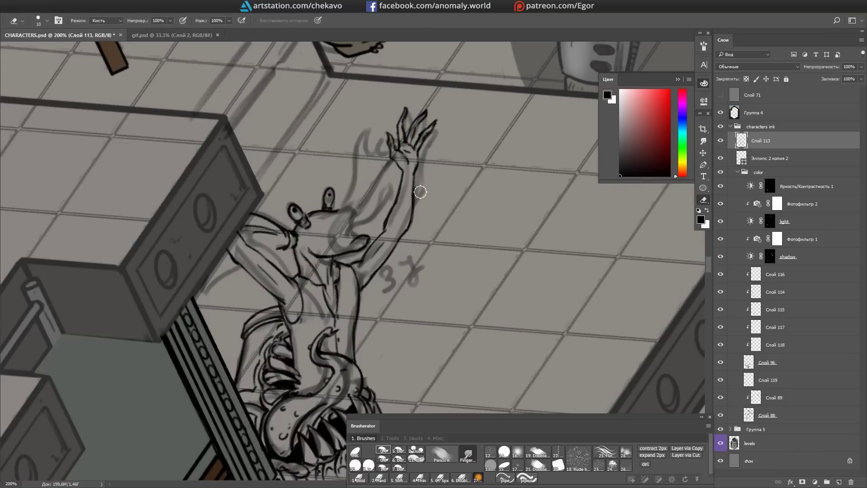
pyautogui.scroll(-1, 420, 194)
pyautogui.press('b')
# Step: Add a short stroke on the creature and darken the lines near its mouth
pyautogui.moveTo(469, 136); pyautogui.dragTo(339, 272)
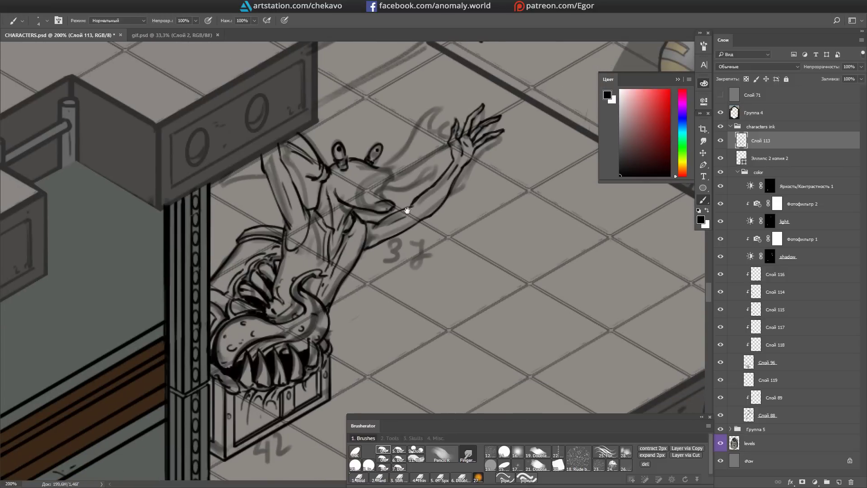
pyautogui.moveTo(406, 210); pyautogui.dragTo(415, 200)
pyautogui.moveTo(377, 295); pyautogui.dragTo(355, 286)
pyautogui.scroll(1, 396, 154)
pyautogui.moveTo(376, 200); pyautogui.dragTo(406, 174)
pyautogui.moveTo(406, 174)
pyautogui.mouseDown()
pyautogui.moveTo(384, 190)
pyautogui.moveTo(346, 157)
pyautogui.mouseUp()
pyautogui.moveTo(406, 140)
pyautogui.mouseDown()
pyautogui.moveTo(388, 199)
pyautogui.moveTo(375, 210)
pyautogui.moveTo(340, 185)
pyautogui.mouseUp()
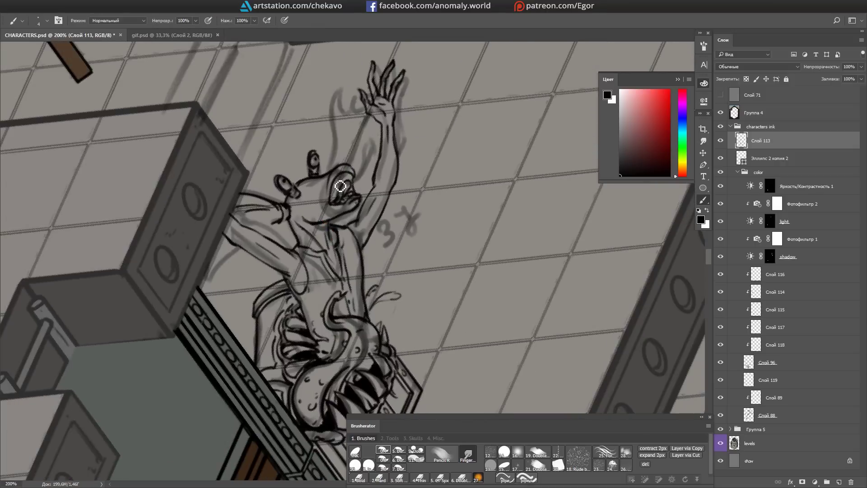
# Step: Add a dark stroke on the upper arm, reset the view rotation, and select the Lasso
pyautogui.moveTo(346, 81); pyautogui.dragTo(375, 175)
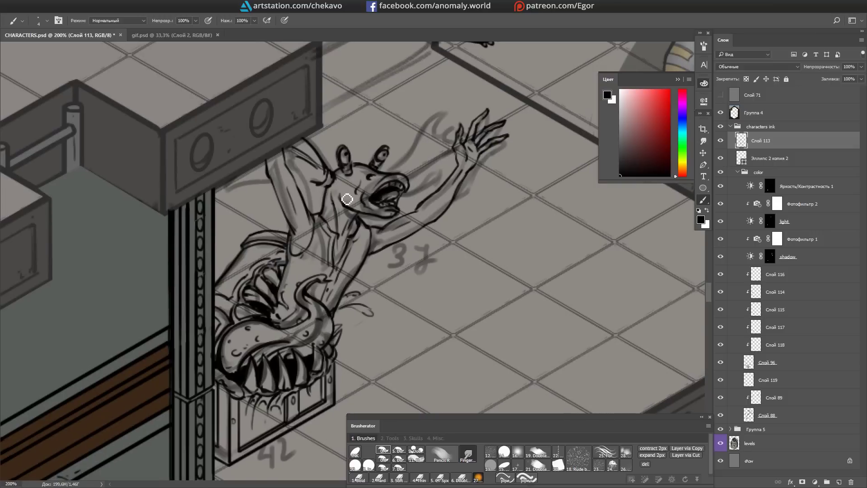
pyautogui.moveTo(277, 186); pyautogui.dragTo(363, 200)
pyautogui.moveTo(525, 69); pyautogui.dragTo(352, 149)
pyautogui.moveTo(349, 149); pyautogui.dragTo(326, 117)
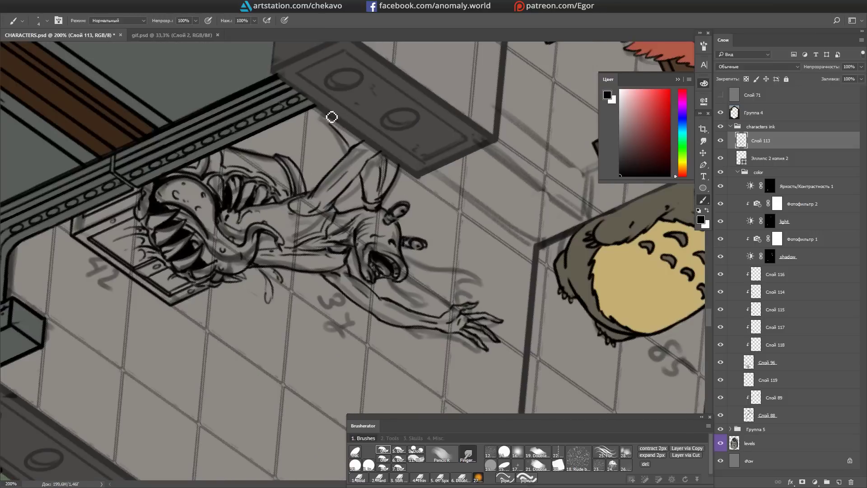
pyautogui.moveTo(377, 140)
pyautogui.mouseDown()
pyautogui.moveTo(333, 224)
pyautogui.moveTo(230, 316)
pyautogui.moveTo(306, 212)
pyautogui.moveTo(286, 147)
pyautogui.moveTo(235, 176)
pyautogui.moveTo(325, 167)
pyautogui.moveTo(356, 149)
pyautogui.moveTo(386, 156)
pyautogui.moveTo(432, 115)
pyautogui.moveTo(450, 149)
pyautogui.moveTo(357, 237)
pyautogui.moveTo(326, 332)
pyautogui.moveTo(397, 204)
pyautogui.moveTo(440, 164)
pyautogui.mouseUp()
pyautogui.press('Escape')
pyautogui.press('l')
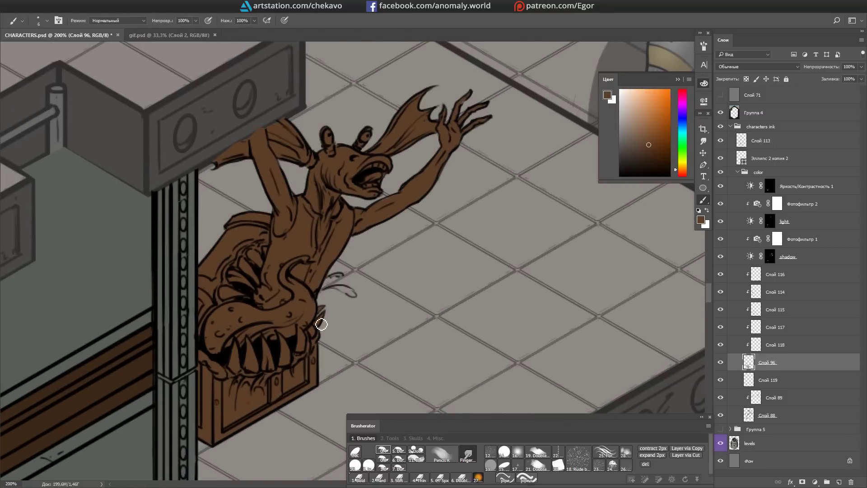
# Step: Paint highlights beside the figure and gold teeth in the chest's mouth
pyautogui.moveTo(321, 323)
pyautogui.mouseDown()
pyautogui.moveTo(361, 282)
pyautogui.moveTo(296, 287)
pyautogui.moveTo(316, 180)
pyautogui.moveTo(352, 158)
pyautogui.mouseUp()
pyautogui.moveTo(386, 205); pyautogui.dragTo(392, 199)
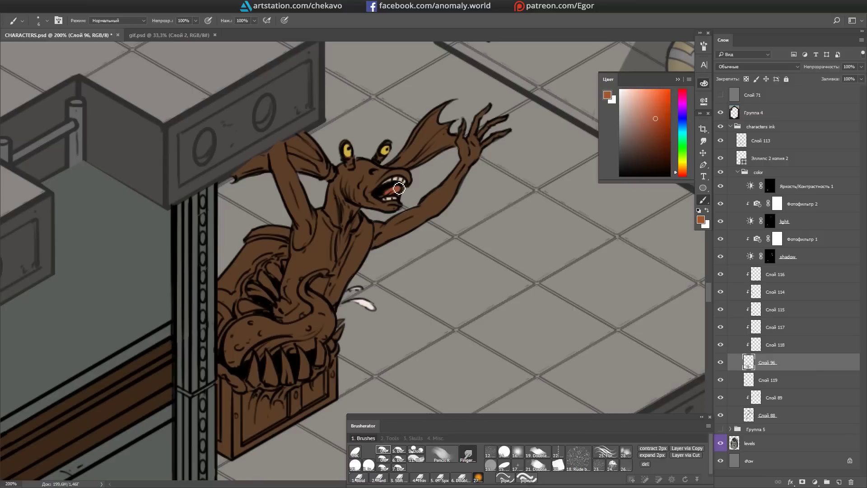
pyautogui.moveTo(488, 199); pyautogui.dragTo(496, 173)
pyautogui.moveTo(250, 278); pyautogui.dragTo(277, 289)
pyautogui.keyDown('alt'); pyautogui.click(259, 280); pyautogui.keyUp('alt')
pyautogui.moveTo(270, 252); pyautogui.dragTo(282, 275)
pyautogui.moveTo(261, 334)
pyautogui.mouseDown()
pyautogui.moveTo(279, 355)
pyautogui.moveTo(325, 325)
pyautogui.mouseUp()
# Step: Paint the red tongue on the tongue's own layer
pyautogui.keyDown('alt'); pyautogui.click(411, 160); pyautogui.keyUp('alt')
pyautogui.moveTo(248, 302)
pyautogui.mouseDown()
pyautogui.moveTo(242, 334)
pyautogui.moveTo(318, 295)
pyautogui.moveTo(334, 313)
pyautogui.mouseUp()
pyautogui.hotkey('ctrl', 'z')
pyautogui.hotkey('alt', ']')
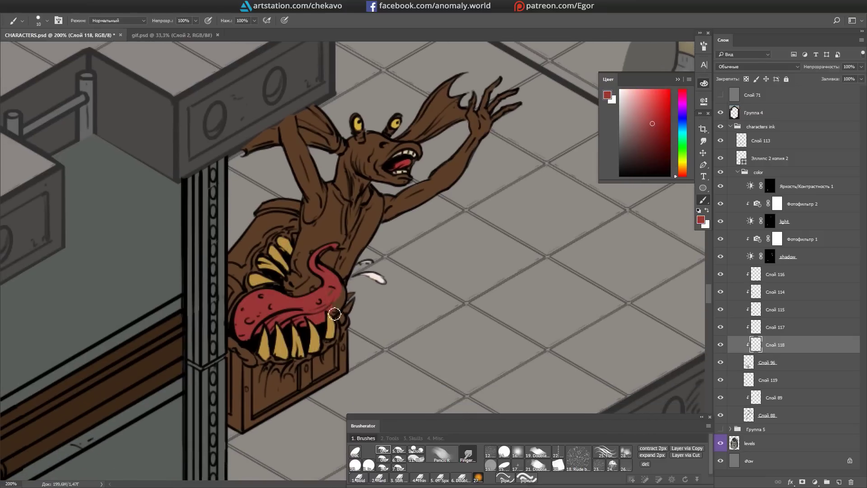
# Step: Paint gold trim along the chest's right edge, bottom and lid top
pyautogui.keyDown('alt'); pyautogui.click(333, 317); pyautogui.keyUp('alt')
pyautogui.moveTo(395, 278); pyautogui.dragTo(440, 237)
pyautogui.moveTo(349, 320); pyautogui.dragTo(359, 352)
pyautogui.moveTo(392, 253)
pyautogui.mouseDown()
pyautogui.moveTo(289, 383)
pyautogui.moveTo(275, 226)
pyautogui.moveTo(301, 216)
pyautogui.moveTo(323, 162)
pyautogui.moveTo(345, 159)
pyautogui.mouseUp()
pyautogui.hotkey('ctrl', 'z')
pyautogui.press('[')
pyautogui.moveTo(345, 317); pyautogui.dragTo(341, 308)
# Step: Darken the chest's lower-left front panel and upper-left lid with dark brown
pyautogui.keyDown('alt'); pyautogui.click(340, 308); pyautogui.keyUp('alt')
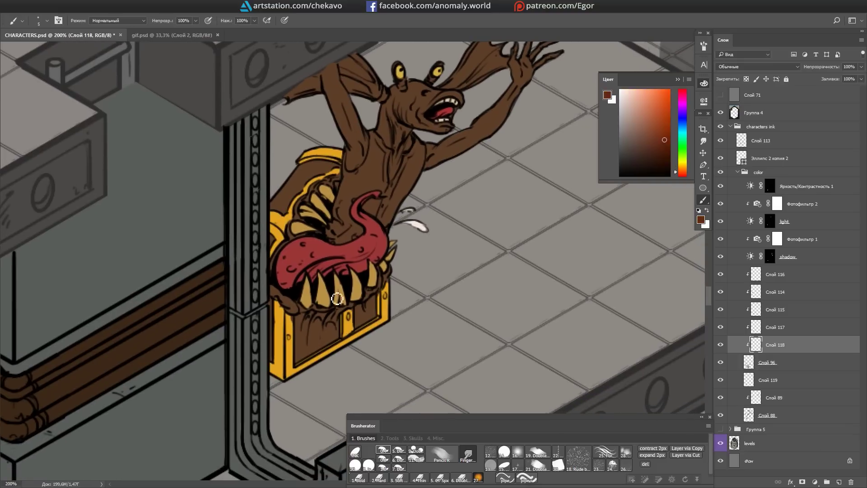
pyautogui.moveTo(306, 346); pyautogui.dragTo(335, 330)
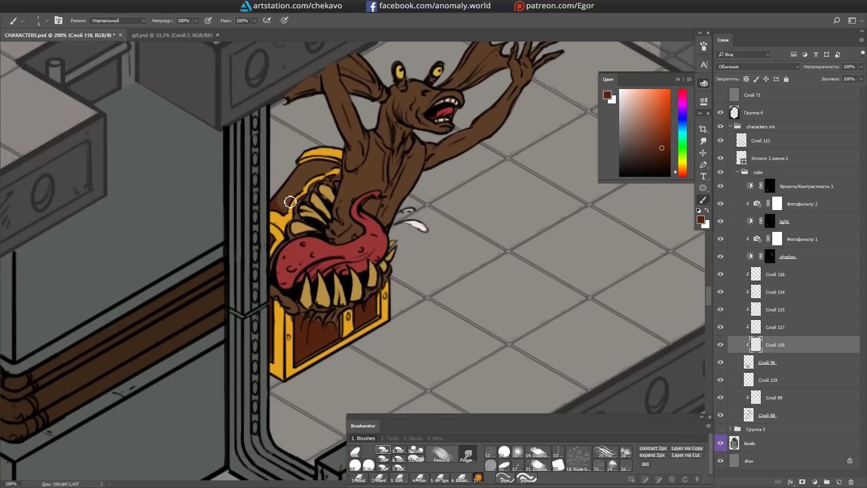
pyautogui.moveTo(290, 202); pyautogui.dragTo(326, 161)
pyautogui.keyDown('alt'); pyautogui.click(278, 278); pyautogui.keyUp('alt')
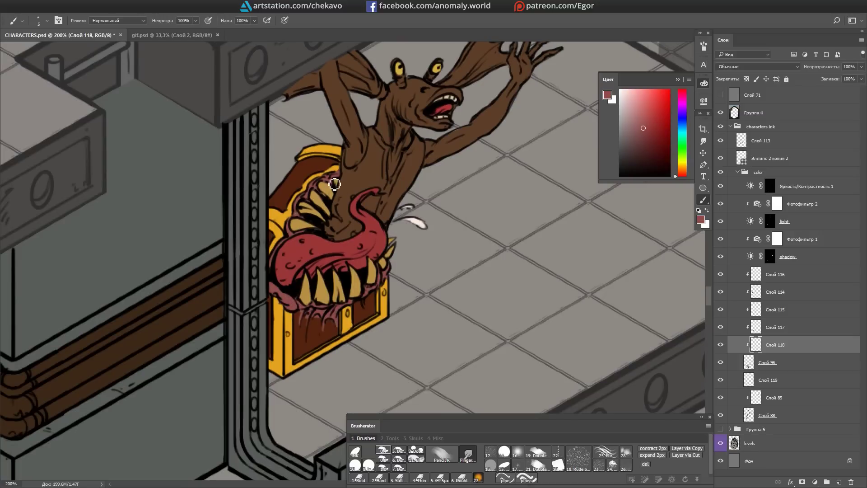
# Step: On skin layer Слой 117, set brush size 12 and sample browns from the creature
pyautogui.moveTo(450, 217); pyautogui.dragTo(399, 279)
pyautogui.keyDown('alt'); pyautogui.click(383, 179); pyautogui.keyUp('alt')
pyautogui.keyDown('ctrl'); pyautogui.click(384, 179); pyautogui.keyUp('ctrl')
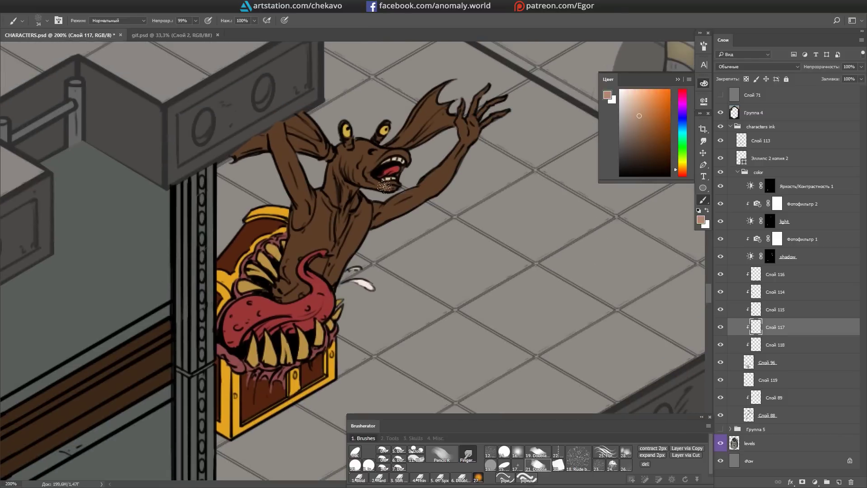
pyautogui.moveTo(361, 170); pyautogui.dragTo(358, 179)
pyautogui.moveTo(411, 131); pyautogui.dragTo(393, 167)
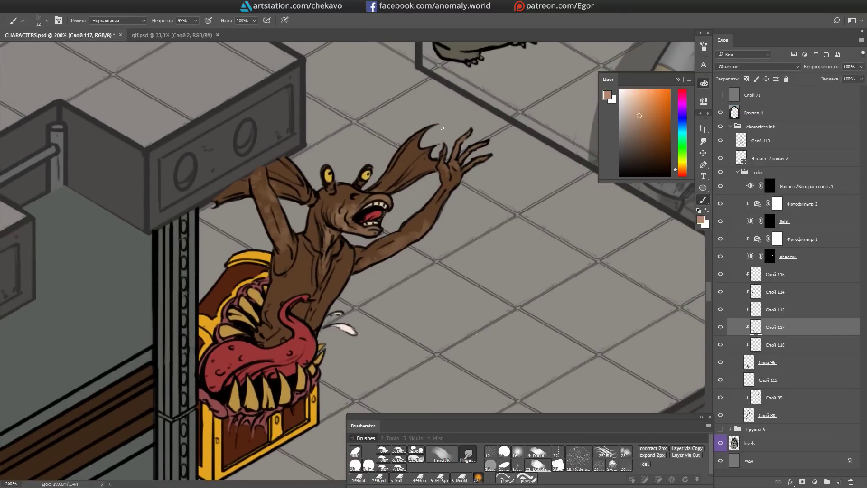
pyautogui.keyDown('alt'); pyautogui.click(393, 179); pyautogui.keyUp('alt')
pyautogui.keyDown('alt'); pyautogui.click(375, 196); pyautogui.keyUp('alt')
pyautogui.press('[')
pyautogui.press('[')
pyautogui.press('[')
pyautogui.press('[')
# Step: Paint light brown highlights on the arm and ear, and dark brown on the torso
pyautogui.moveTo(262, 168); pyautogui.dragTo(255, 186)
pyautogui.keyDown('alt'); pyautogui.click(257, 192); pyautogui.keyUp('alt')
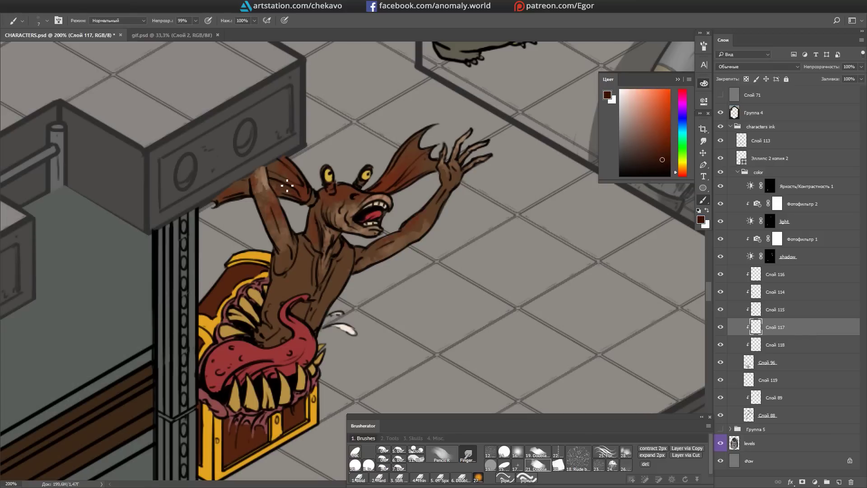
pyautogui.moveTo(392, 179); pyautogui.dragTo(400, 115)
pyautogui.press('0')
pyautogui.press(']')
pyautogui.moveTo(310, 192)
pyautogui.mouseDown()
pyautogui.moveTo(276, 239)
pyautogui.moveTo(273, 284)
pyautogui.moveTo(310, 231)
pyautogui.moveTo(323, 261)
pyautogui.mouseUp()
# Step: Sample a new brown and begin darkening the torso on the shadow layer's mask
pyautogui.keyDown('alt'); pyautogui.click(318, 239); pyautogui.keyUp('alt')
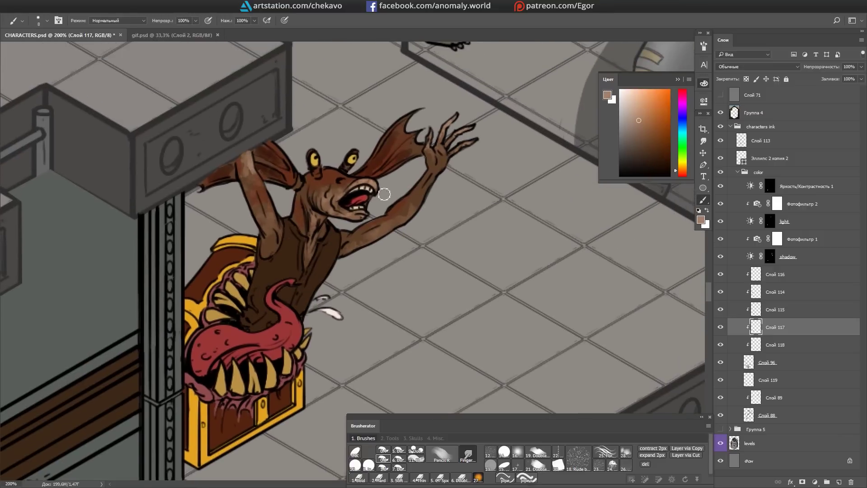
pyautogui.press('e')
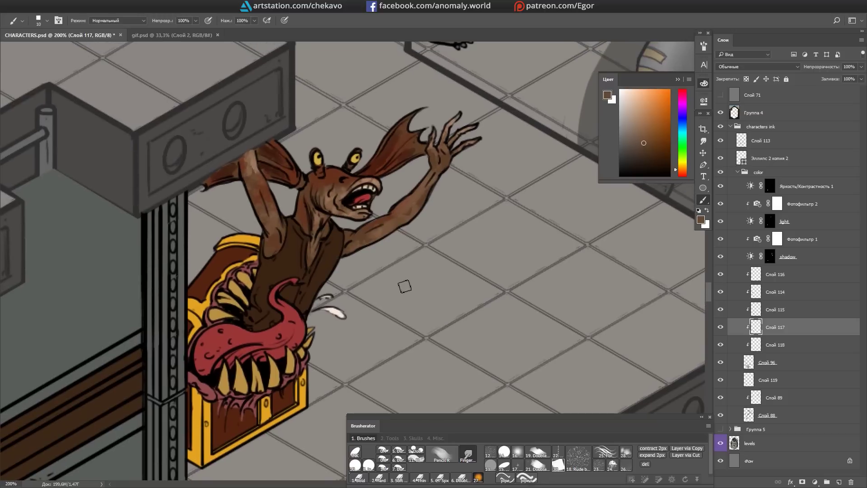
pyautogui.click(770, 256)
pyautogui.click(259, 311)
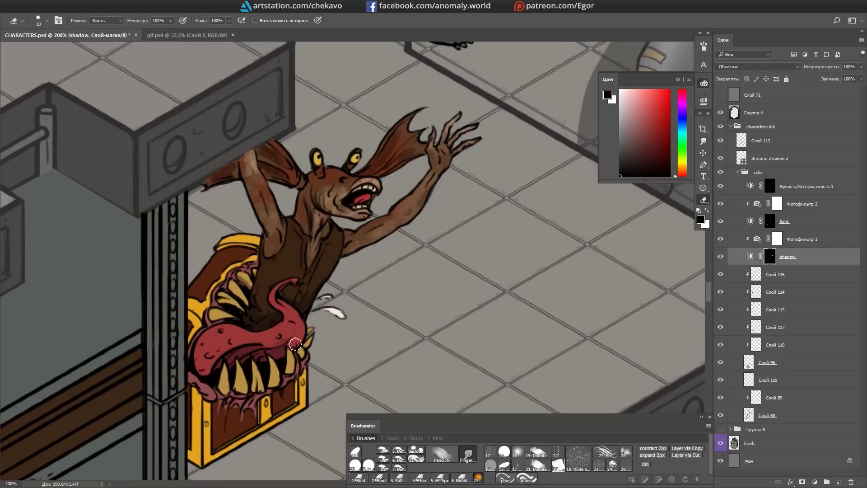
# Step: Deepen the shadow on the creature's torso
pyautogui.moveTo(276, 411); pyautogui.dragTo(349, 336)
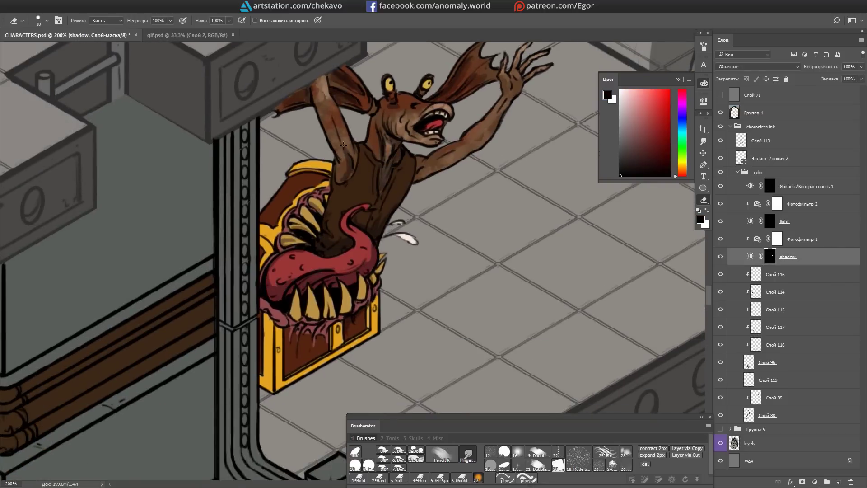
pyautogui.moveTo(343, 145); pyautogui.dragTo(329, 117)
pyautogui.moveTo(291, 308); pyautogui.dragTo(285, 301)
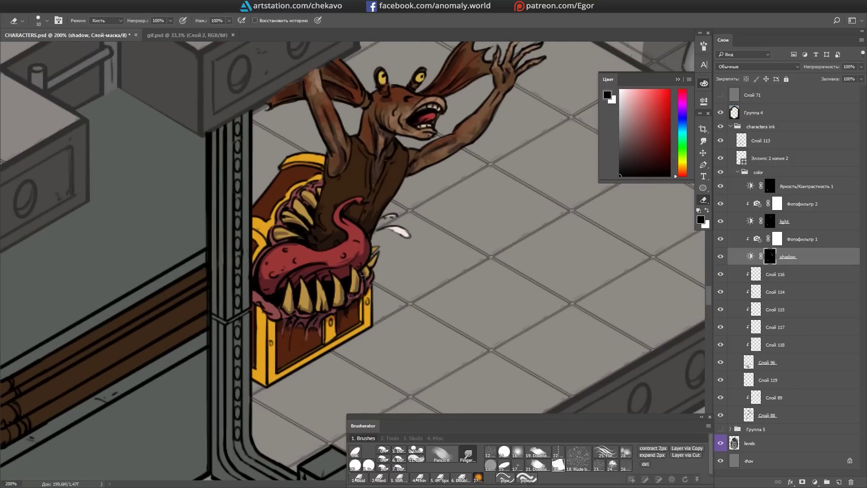
# Step: Lasso and fill the creature's cast shadow on the floor, then deselect
pyautogui.press('l')
pyautogui.scroll(-3, 396, 218)
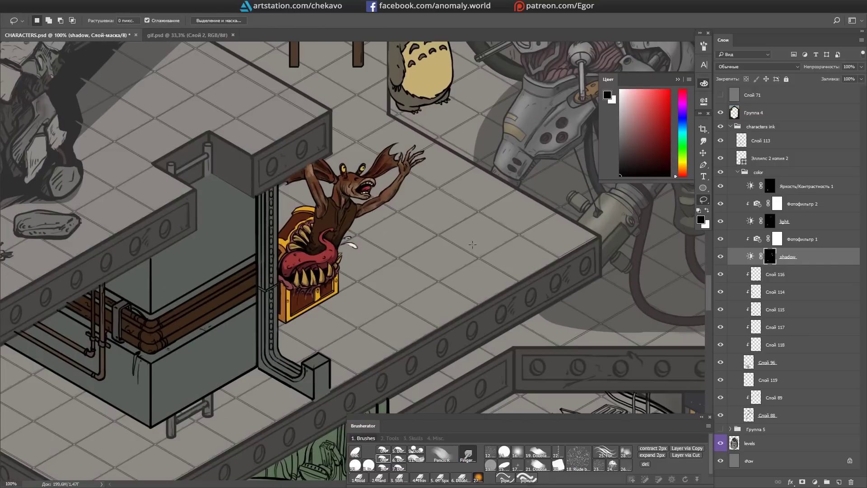
pyautogui.moveTo(376, 271); pyautogui.dragTo(374, 271)
pyautogui.press('Delete')
pyautogui.hotkey('ctrl', 'd')
pyautogui.scroll(3, 375, 272)
# Step: Brighten the creature's lit parts by erasing on the light layer's mask
pyautogui.press('e')
pyautogui.hotkey('alt', ']')
pyautogui.hotkey('alt', ']')
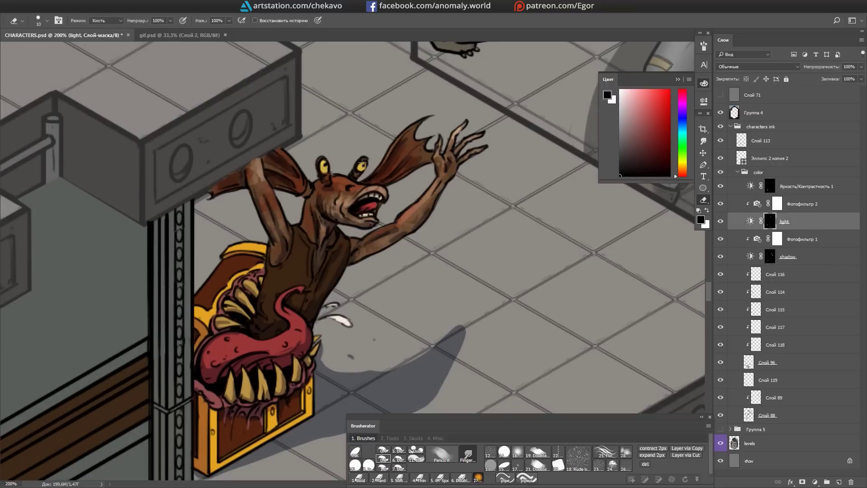
pyautogui.moveTo(297, 243)
pyautogui.mouseDown()
pyautogui.moveTo(253, 343)
pyautogui.moveTo(244, 289)
pyautogui.mouseUp()
pyautogui.scroll(2, 323, 215)
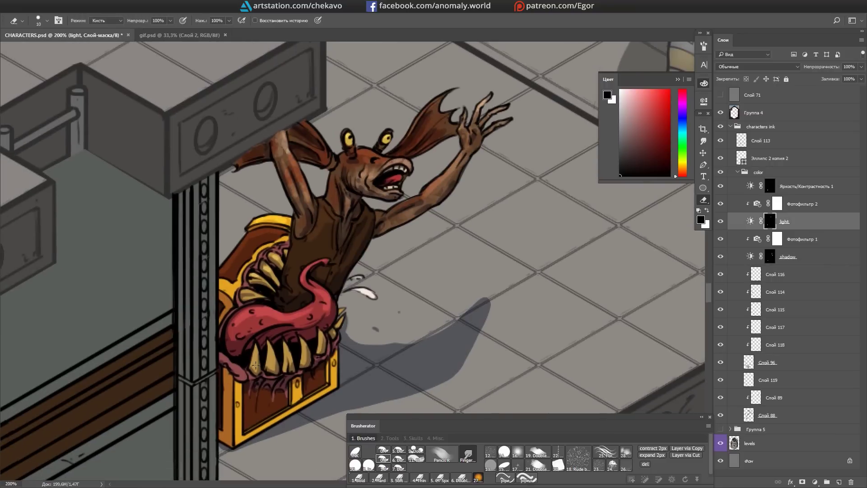
# Step: Paint beige over the right side of the fur cloak beside Totoro
pyautogui.moveTo(283, 207); pyautogui.dragTo(569, 383)
pyautogui.press('b')
pyautogui.moveTo(343, 275); pyautogui.dragTo(361, 339)
# Step: Cover the cloak's red areas with beige, add light strokes at its top, and pick red
pyautogui.moveTo(370, 208); pyautogui.dragTo(397, 266)
pyautogui.moveTo(316, 222)
pyautogui.mouseDown()
pyautogui.moveTo(326, 268)
pyautogui.moveTo(343, 289)
pyautogui.moveTo(293, 361)
pyautogui.mouseUp()
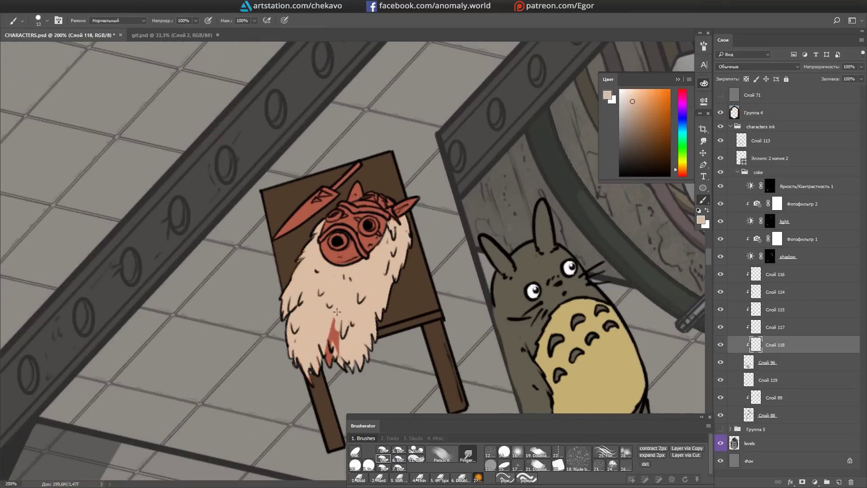
pyautogui.moveTo(570, 104); pyautogui.dragTo(561, 142)
pyautogui.moveTo(359, 242)
pyautogui.mouseDown()
pyautogui.moveTo(379, 235)
pyautogui.moveTo(386, 257)
pyautogui.mouseUp()
pyautogui.moveTo(349, 223)
pyautogui.mouseDown()
pyautogui.moveTo(336, 264)
pyautogui.moveTo(312, 270)
pyautogui.moveTo(316, 276)
pyautogui.moveTo(246, 264)
pyautogui.moveTo(278, 244)
pyautogui.mouseUp()
pyautogui.press('[')
pyautogui.keyDown('alt'); pyautogui.click(325, 271); pyautogui.keyUp('alt')
# Step: Shade the cloak's lower and right-side fur on the shadow layer's mask
pyautogui.press('h')
pyautogui.hotkey('alt', ']')
pyautogui.hotkey('alt', ']')
pyautogui.hotkey('alt', ']')
pyautogui.hotkey('alt', ']')
pyautogui.hotkey('alt', ']')
pyautogui.press('d')
pyautogui.press('e')
pyautogui.moveTo(236, 285); pyautogui.dragTo(268, 265)
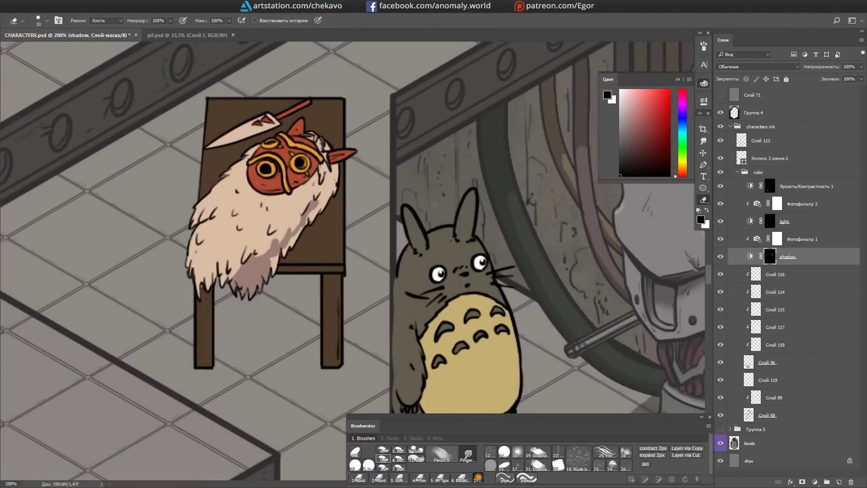
pyautogui.moveTo(303, 230); pyautogui.dragTo(336, 165)
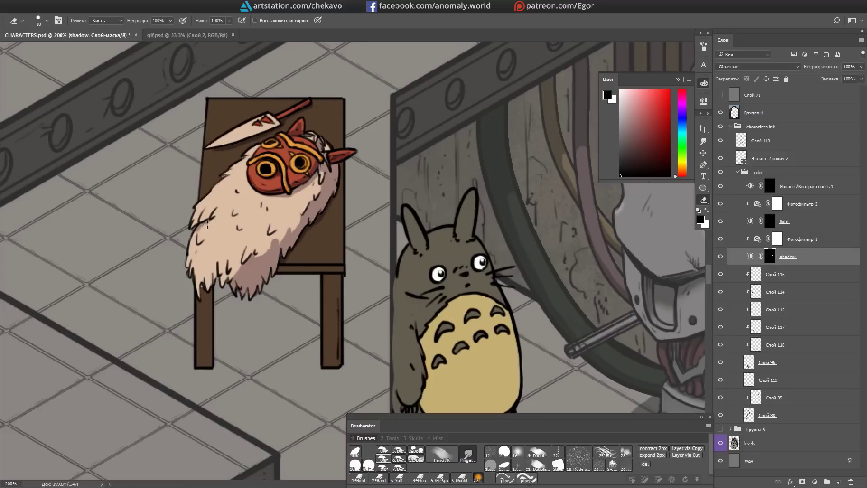
pyautogui.moveTo(208, 279); pyautogui.dragTo(201, 262)
# Step: Choose a dark red on the cloak's colour layer and rotate toward the mask and knife
pyautogui.hotkey('alt', ']')
pyautogui.hotkey('alt', ']')
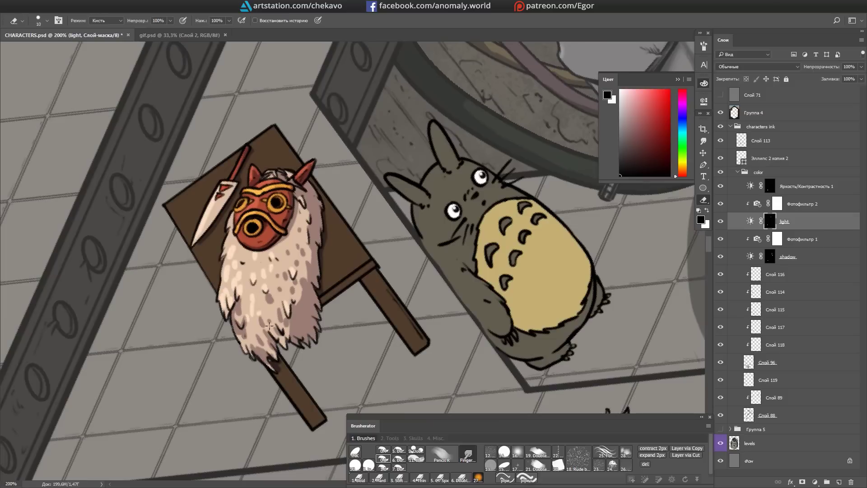
pyautogui.scroll(-5, 252, 240)
pyautogui.scroll(5, 251, 240)
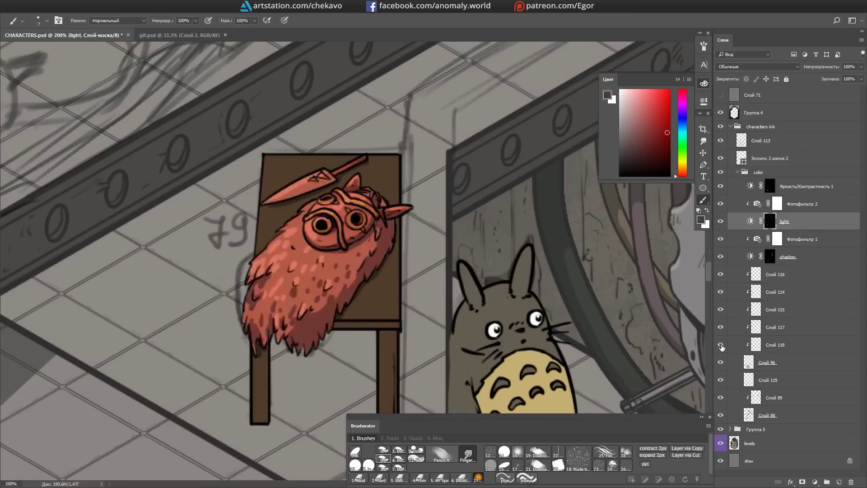
pyautogui.press('b')
pyautogui.hotkey('alt', '[')
pyautogui.hotkey('alt', '[')
pyautogui.hotkey('alt', '[')
pyautogui.hotkey('alt', '[')
pyautogui.hotkey('alt', '[')
pyautogui.hotkey('alt', '[')
pyautogui.hotkey('alt', '[')
pyautogui.click(659, 128)
pyautogui.moveTo(348, 232); pyautogui.dragTo(394, 260)
pyautogui.hotkey('alt', '[')
pyautogui.hotkey('alt', ']')
pyautogui.press('r')
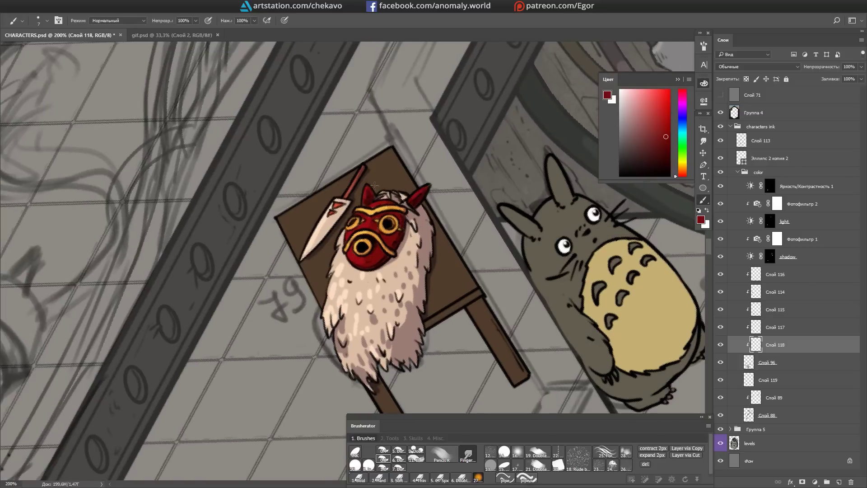
pyautogui.scroll(-5, 382, 202)
pyautogui.scroll(5, 398, 293)
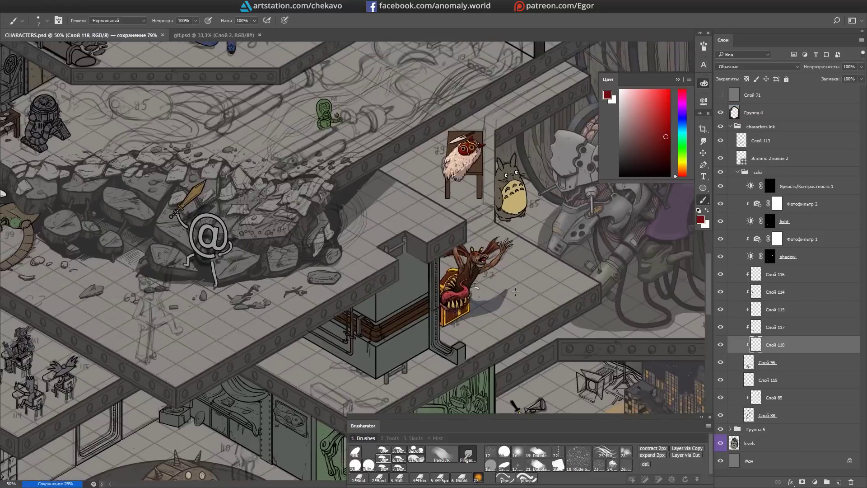
# Step: Pick the @ character's layer in the rubble, zoom out and save the drawing
pyautogui.press('e')
pyautogui.keyDown('ctrl'); pyautogui.click(291, 185); pyautogui.keyUp('ctrl')
pyautogui.keyDown('ctrl'); pyautogui.click(279, 178); pyautogui.keyUp('ctrl')
pyautogui.keyDown('ctrl'); pyautogui.click(279, 178); pyautogui.keyUp('ctrl')
pyautogui.hotkey('ctrl', '-')
pyautogui.hotkey('ctrl', 's')
# Step: Paint soft grey shading on the @ character's shadow mask, rotating the canvas, then save
pyautogui.scroll(1, 404, 370)
pyautogui.keyDown('ctrl'); pyautogui.click(374, 403); pyautogui.keyUp('ctrl')
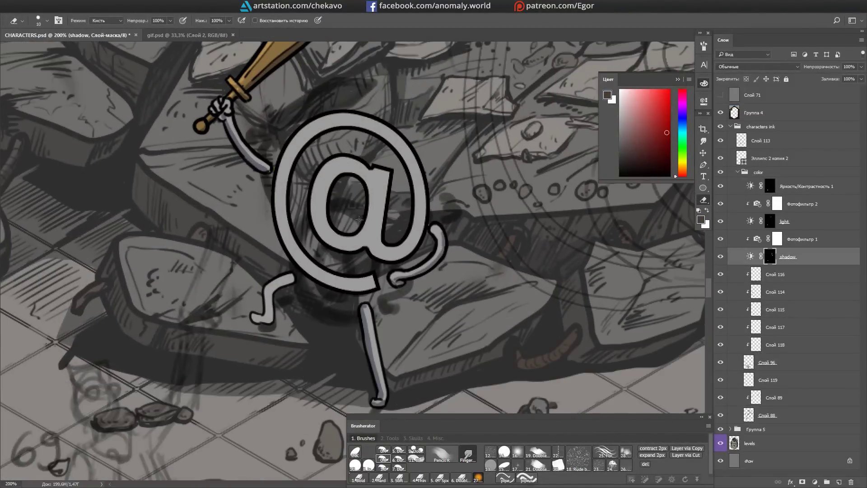
pyautogui.press('b')
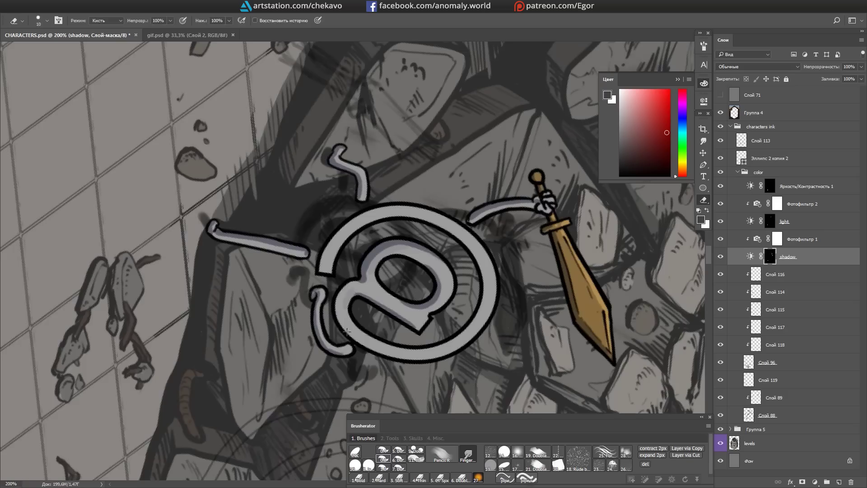
pyautogui.moveTo(348, 257); pyautogui.dragTo(304, 261)
pyautogui.moveTo(339, 230); pyautogui.dragTo(222, 235)
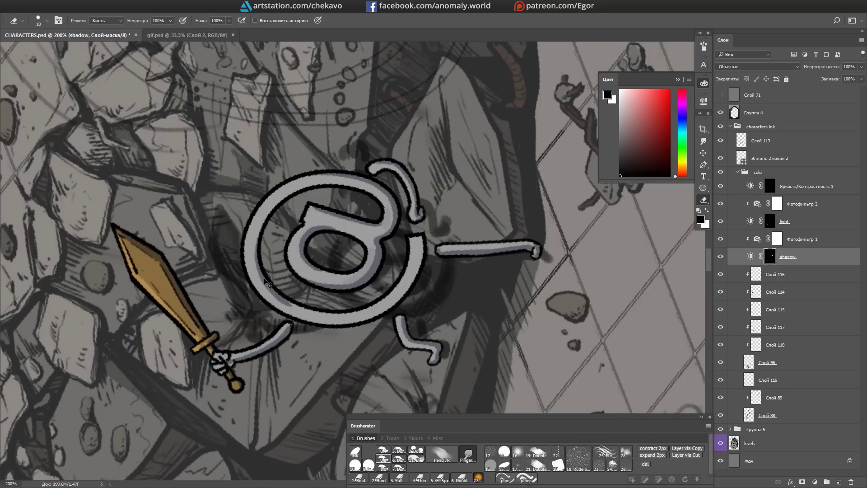
pyautogui.moveTo(305, 309)
pyautogui.mouseDown()
pyautogui.moveTo(289, 271)
pyautogui.moveTo(316, 253)
pyautogui.moveTo(300, 260)
pyautogui.mouseUp()
pyautogui.scroll(-1, 343, 217)
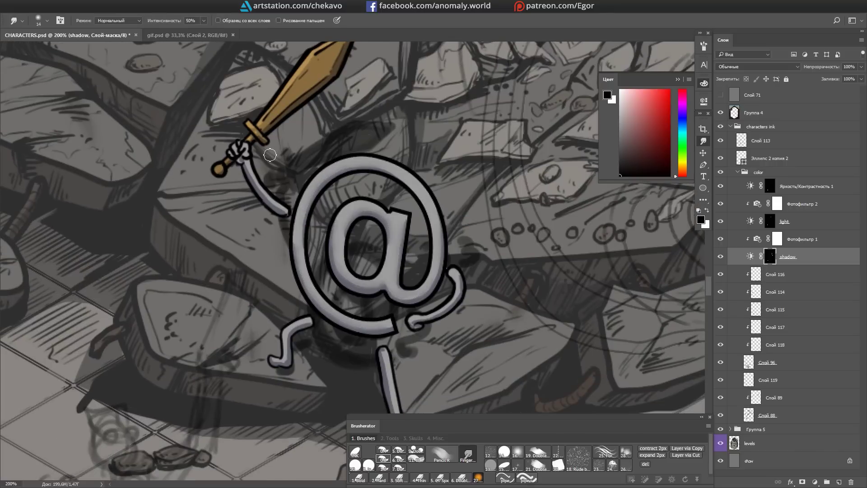
pyautogui.hotkey('ctrl', 's')
# Step: Use a smaller brush and pan past the mimic chest to the costume rack and table
pyautogui.moveTo(291, 327)
pyautogui.mouseDown()
pyautogui.moveTo(223, 190)
pyautogui.moveTo(256, 287)
pyautogui.moveTo(373, 383)
pyautogui.moveTo(363, 328)
pyautogui.mouseUp()
pyautogui.press('[')
pyautogui.press('[')
pyautogui.press('[')
pyautogui.scroll(-2, 500, 291)
pyautogui.moveTo(634, 342); pyautogui.dragTo(461, 216)
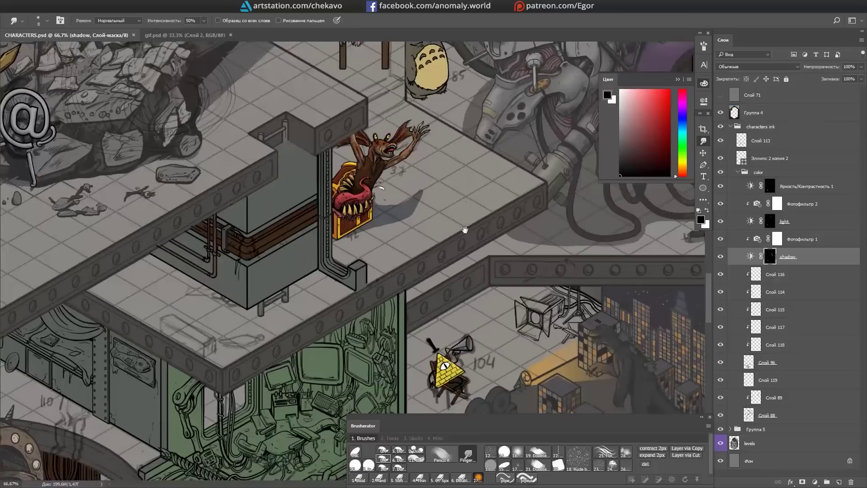
pyautogui.scroll(2, 460, 217)
pyautogui.press('e')
pyautogui.scroll(-2, 415, 128)
pyautogui.moveTo(489, 184)
pyautogui.mouseDown()
pyautogui.moveTo(452, 149)
pyautogui.moveTo(478, 168)
pyautogui.mouseUp()
pyautogui.scroll(2, 478, 169)
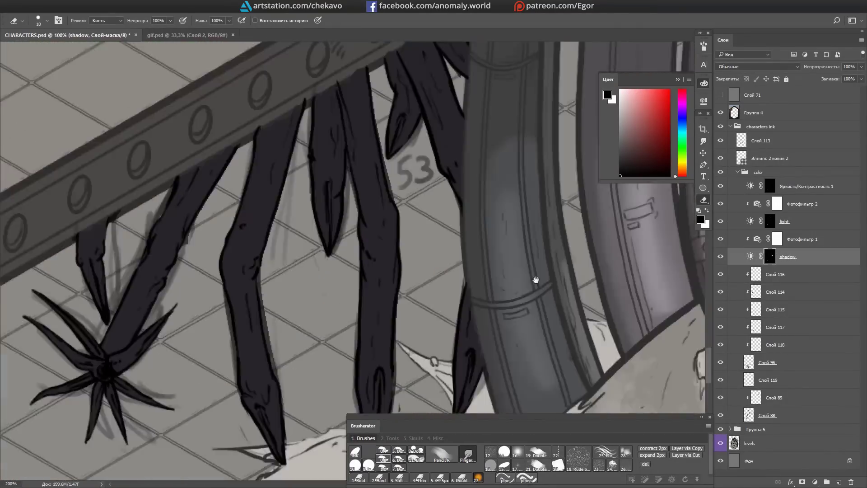
# Step: Select the costume rack's colour layer and clear the selection
pyautogui.scroll(-3, 361, 226)
pyautogui.click(767, 415)
pyautogui.scroll(3, 547, 356)
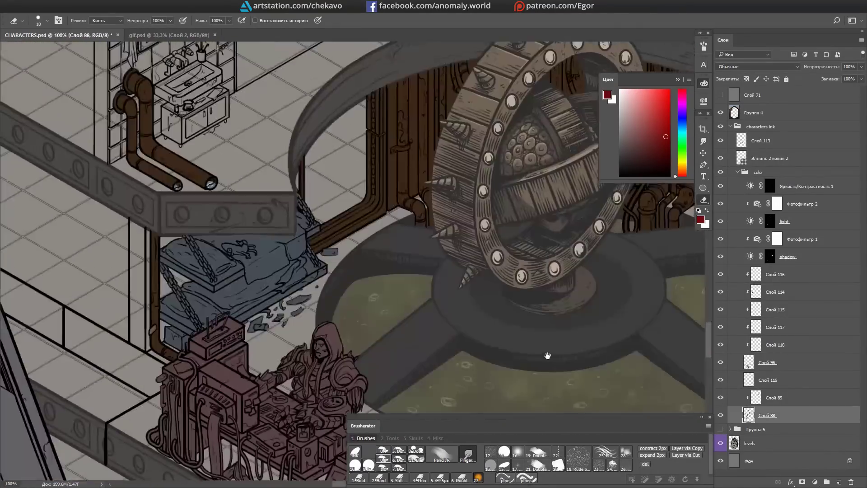
pyautogui.scroll(-3, 548, 355)
pyautogui.scroll(3, 433, 226)
pyautogui.scroll(1, 394, 383)
pyautogui.press('l')
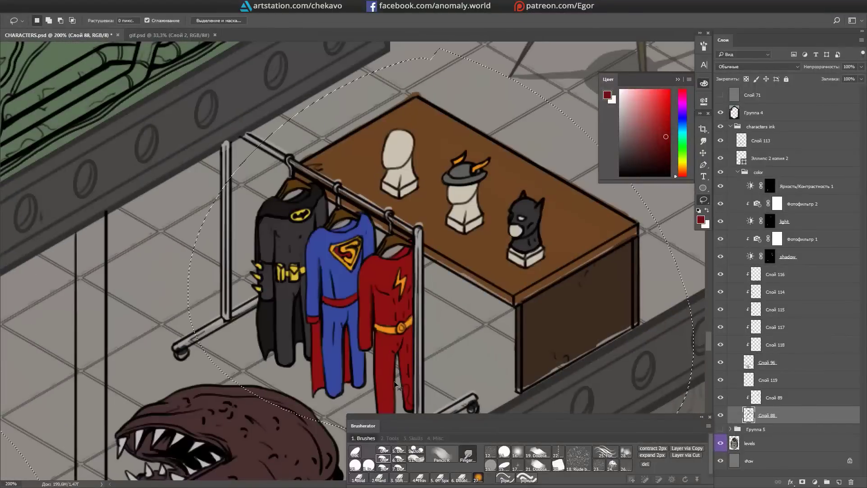
pyautogui.hotkey('ctrl', 'd')
pyautogui.moveTo(394, 383); pyautogui.dragTo(367, 311)
# Step: Move the view from the costume rack over to the small droid
pyautogui.press('m')
pyautogui.scroll(-1, 367, 310)
pyautogui.scroll(1, 489, 308)
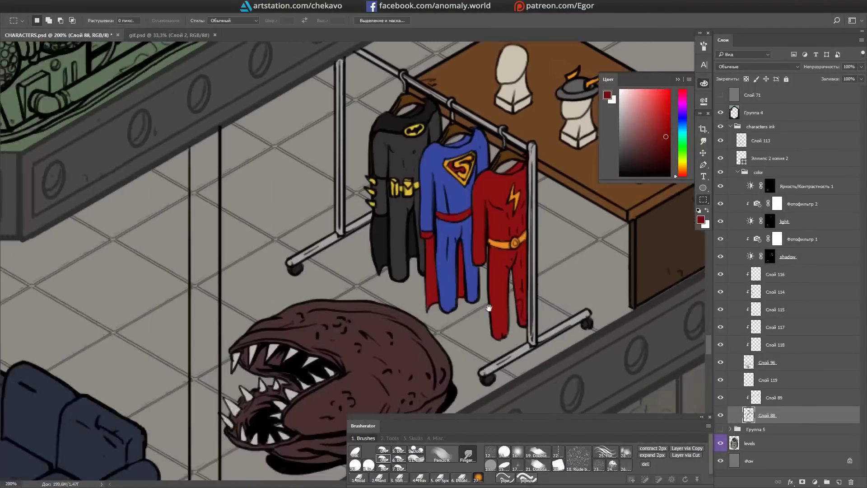
pyautogui.scroll(-3, 489, 307)
pyautogui.moveTo(180, 225); pyautogui.dragTo(568, 158)
pyautogui.moveTo(497, 271); pyautogui.dragTo(222, 204)
pyautogui.scroll(3, 531, 261)
# Step: Magic-wand the droid's flat colour area on its colour layer
pyautogui.click(769, 257)
pyautogui.press('e')
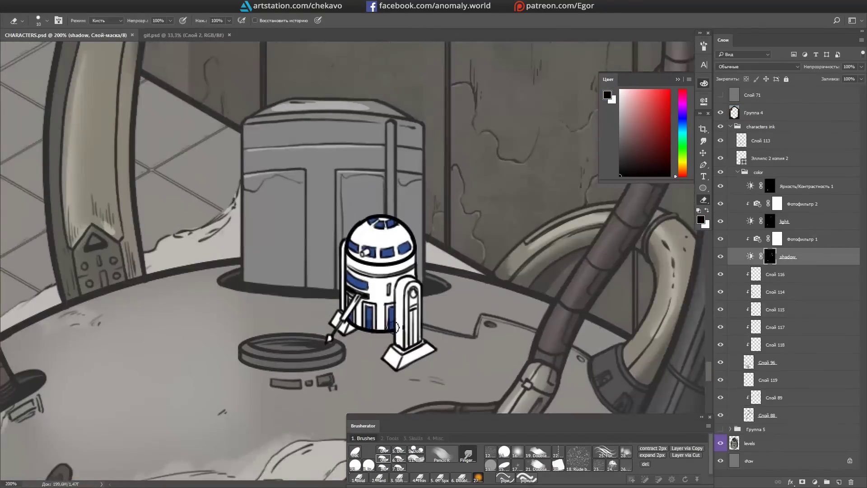
pyautogui.click(767, 362)
pyautogui.press('w')
pyautogui.keyDown('ctrl'); pyautogui.click(748, 362); pyautogui.keyUp('ctrl')
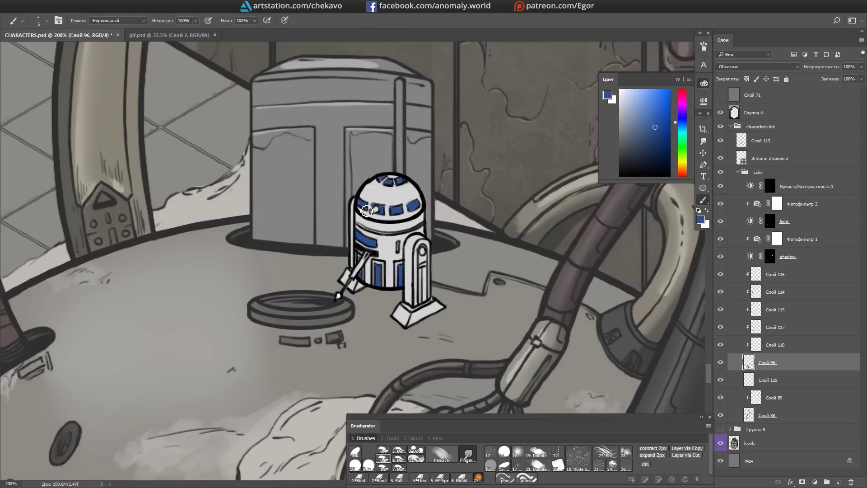
# Step: Touch up the droid's shadow mask and ink the new counter's vertical corner line
pyautogui.click(770, 257)
pyautogui.press('e')
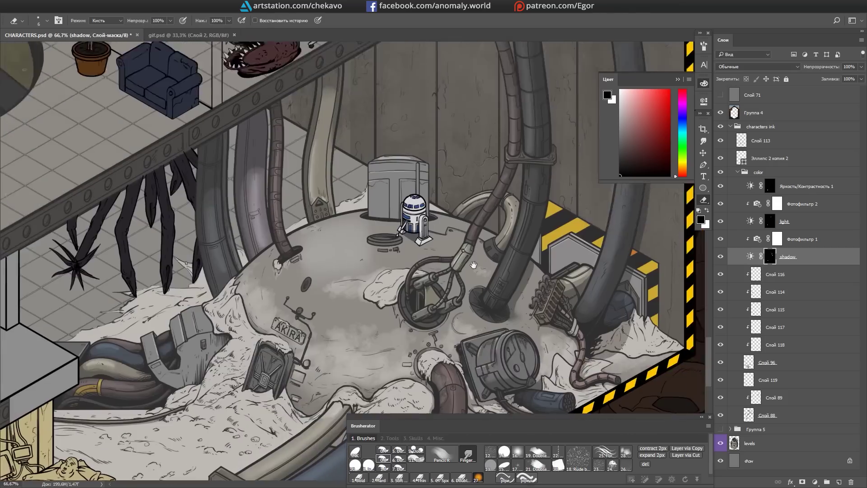
pyautogui.moveTo(415, 361); pyautogui.dragTo(415, 323)
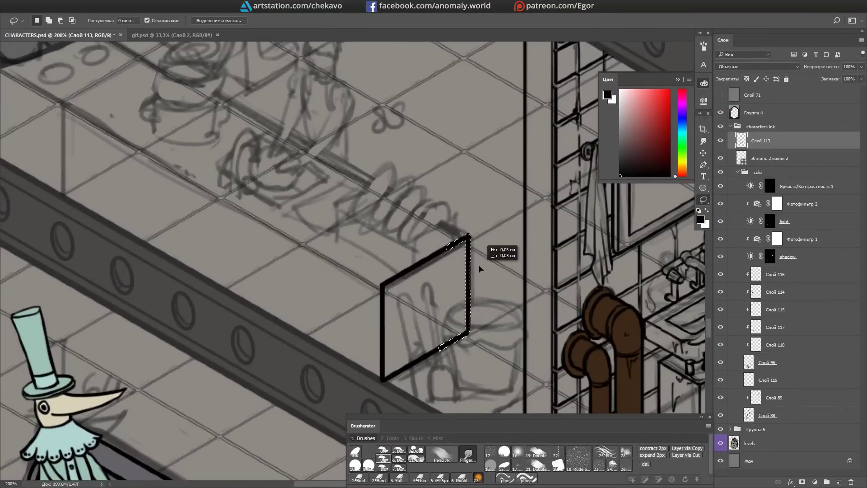
# Step: Draw the square sink outline on the counter and add a new layer for the tap
pyautogui.press('r')
pyautogui.moveTo(501, 253); pyautogui.dragTo(487, 318)
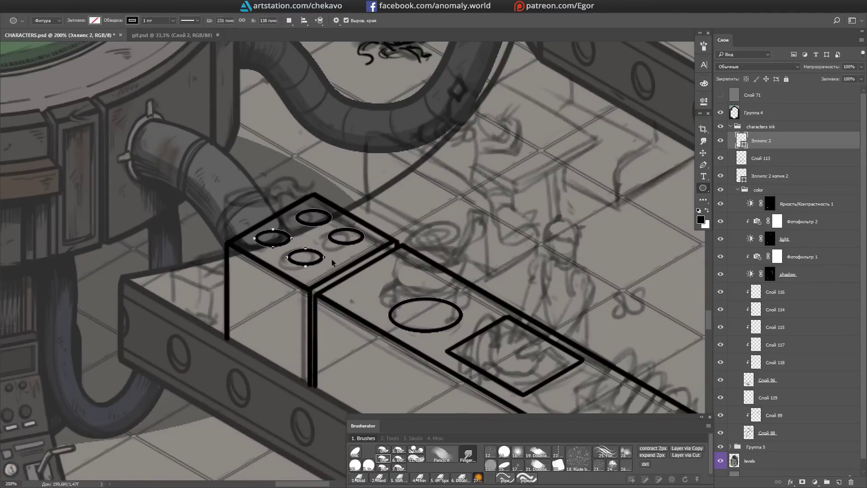
pyautogui.press('b')
pyautogui.scroll(-3, 356, 246)
pyautogui.hscroll(3, 356, 245)
pyautogui.hotkey('ctrl', 'shift', 'alt', 'n')
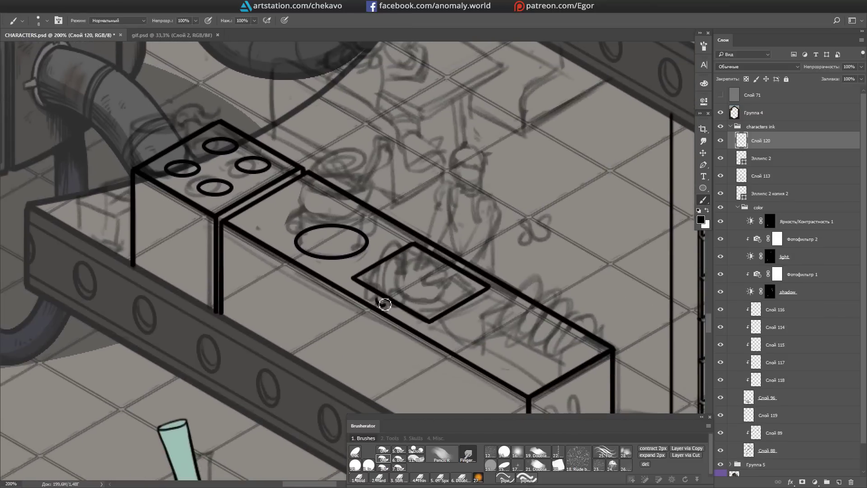
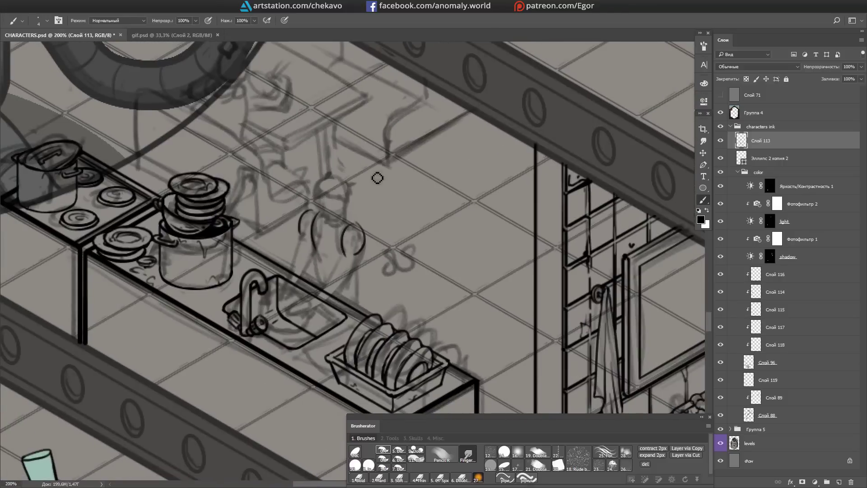
# Step: Ink the boy's figure, facial features, left arm and face line over the sketch
pyautogui.moveTo(314, 212); pyautogui.dragTo(352, 225)
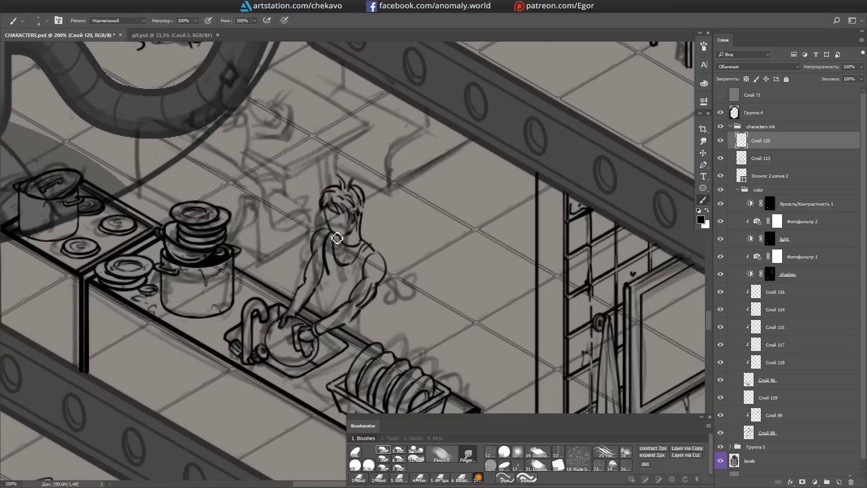
pyautogui.moveTo(374, 247); pyautogui.dragTo(362, 287)
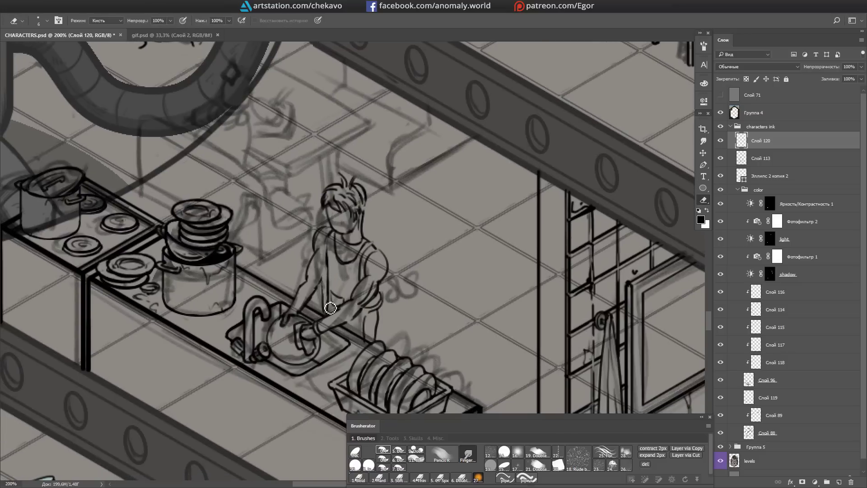
pyautogui.moveTo(327, 237); pyautogui.dragTo(321, 298)
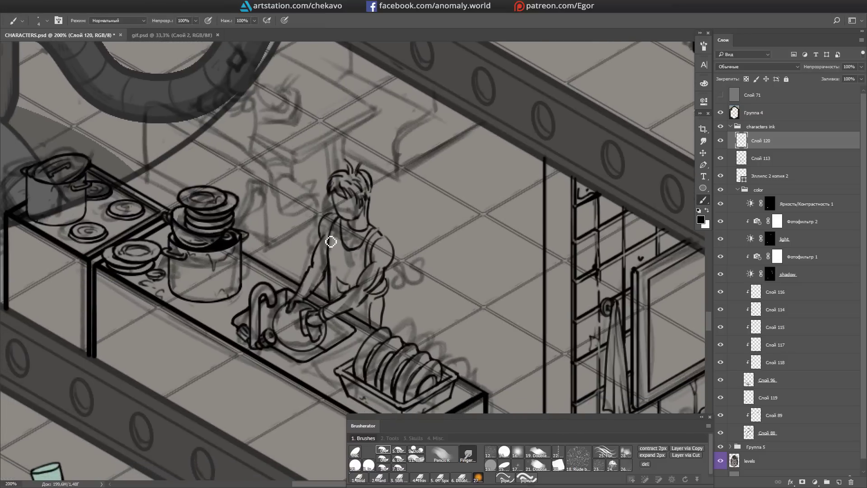
pyautogui.moveTo(390, 287); pyautogui.dragTo(371, 299)
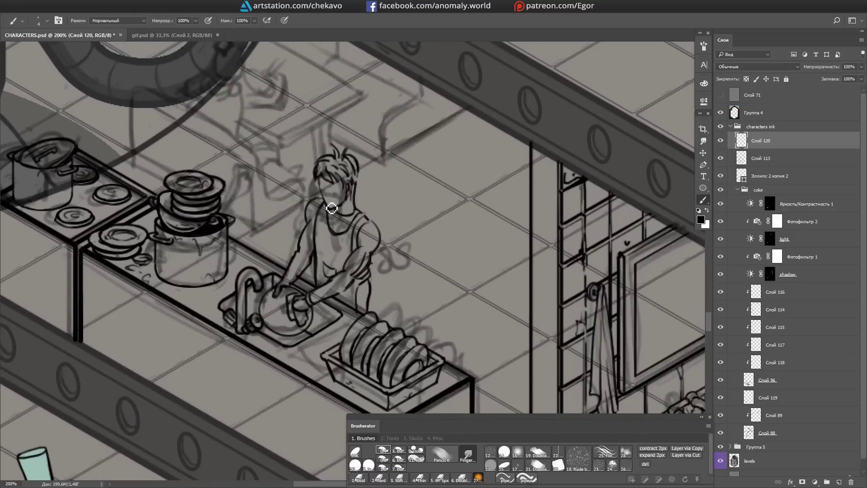
pyautogui.moveTo(324, 179); pyautogui.dragTo(319, 201)
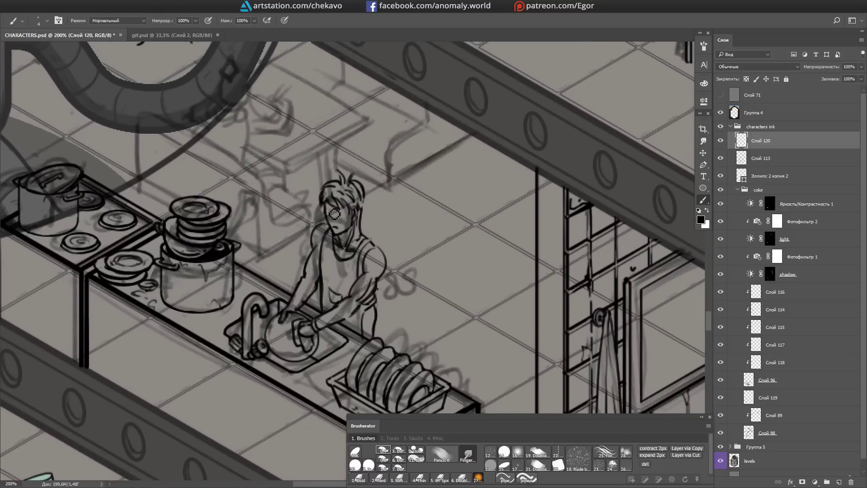
# Step: Erase stray face lines, then re-ink the boy's hair, face and eyes
pyautogui.press('e')
pyautogui.moveTo(326, 208); pyautogui.dragTo(336, 225)
pyautogui.press('b')
pyautogui.moveTo(353, 216); pyautogui.dragTo(347, 199)
pyautogui.moveTo(359, 200); pyautogui.dragTo(368, 221)
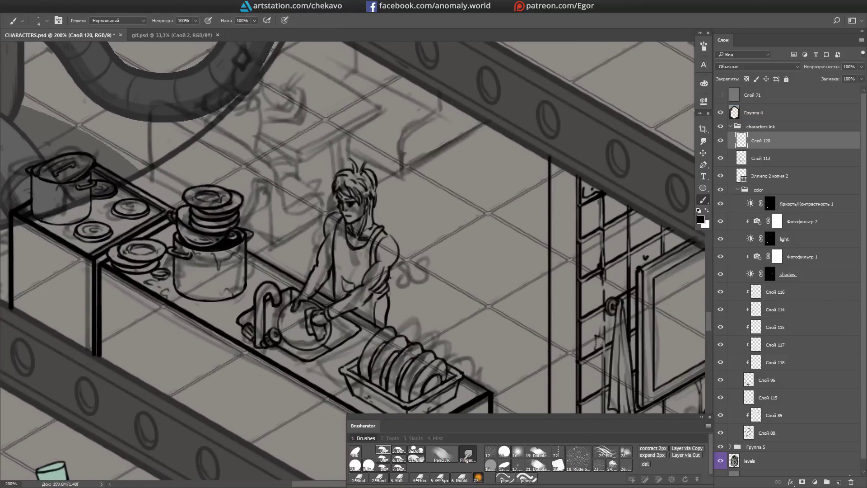
# Step: Ink the boy's shoulders, right sleeve and forearm
pyautogui.moveTo(385, 243); pyautogui.dragTo(400, 269)
pyautogui.moveTo(330, 232); pyautogui.dragTo(326, 212)
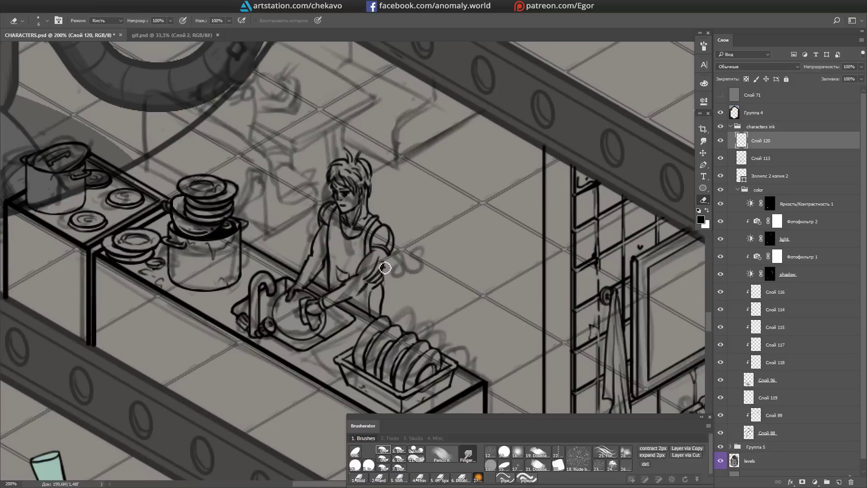
pyautogui.moveTo(377, 278); pyautogui.dragTo(386, 259)
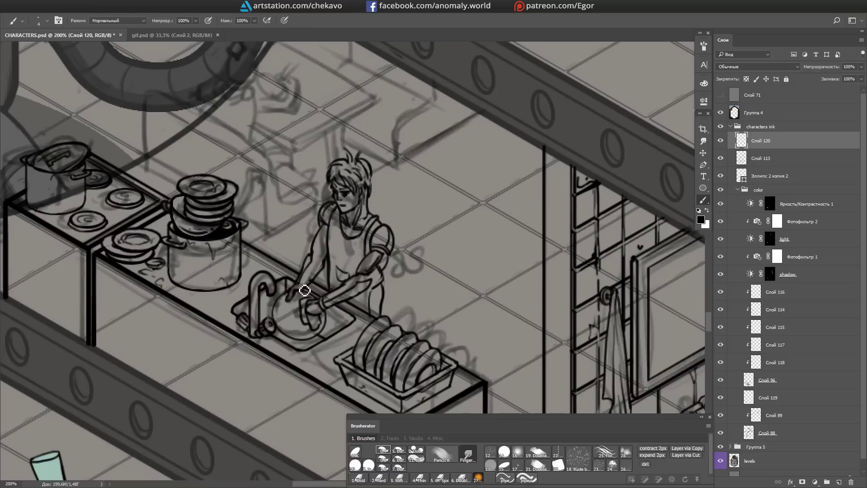
pyautogui.moveTo(391, 255); pyautogui.dragTo(371, 310)
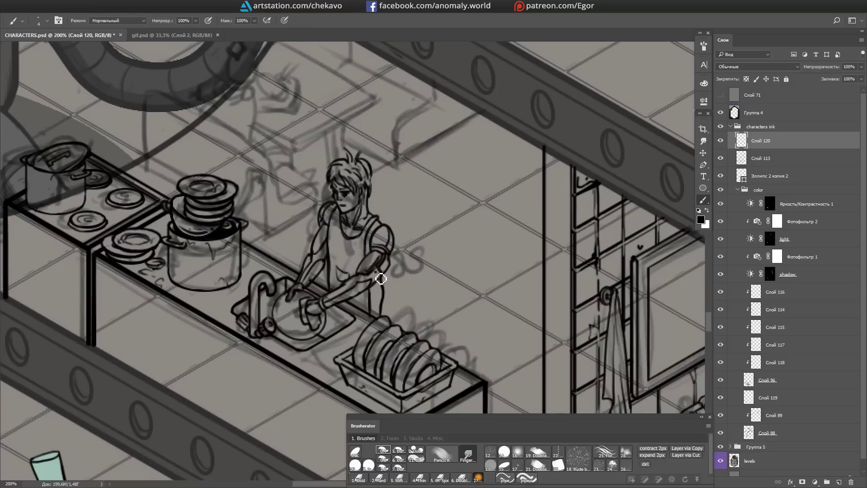
pyautogui.press('e')
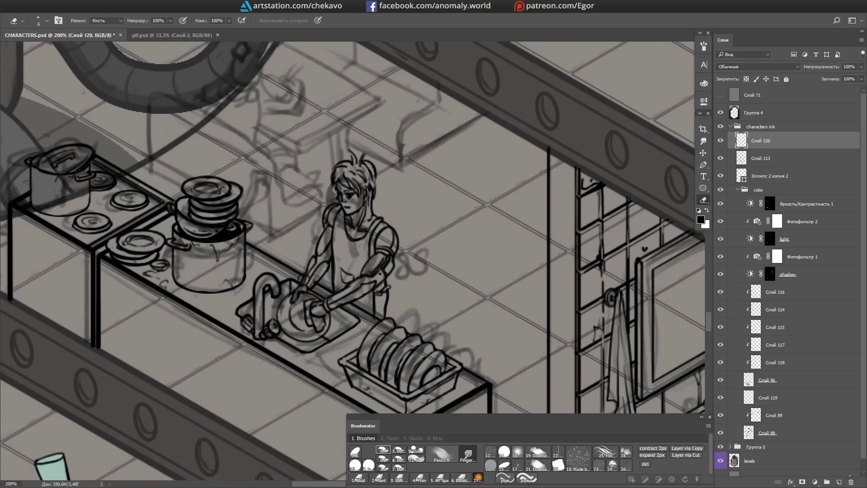
pyautogui.press('b')
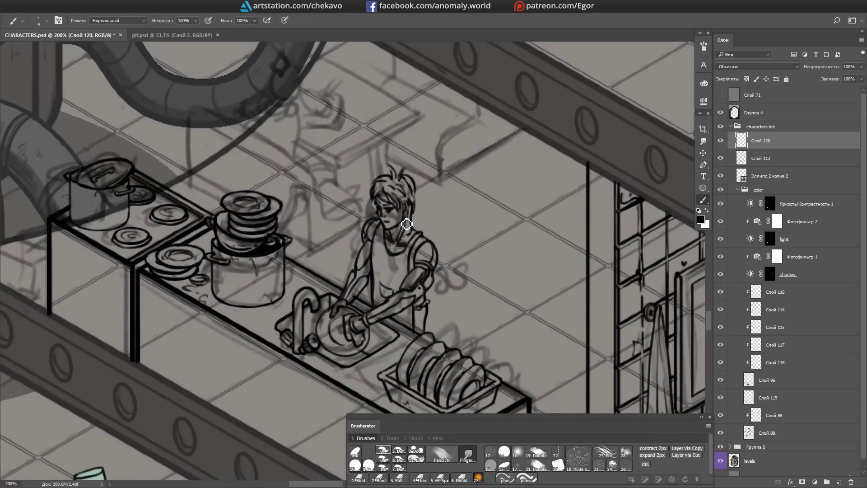
# Step: Clean up the boy's left arm, hide the sketch lines and add new layer Слой 121
pyautogui.press('l')
pyautogui.moveTo(357, 238); pyautogui.dragTo(359, 239)
pyautogui.press('e')
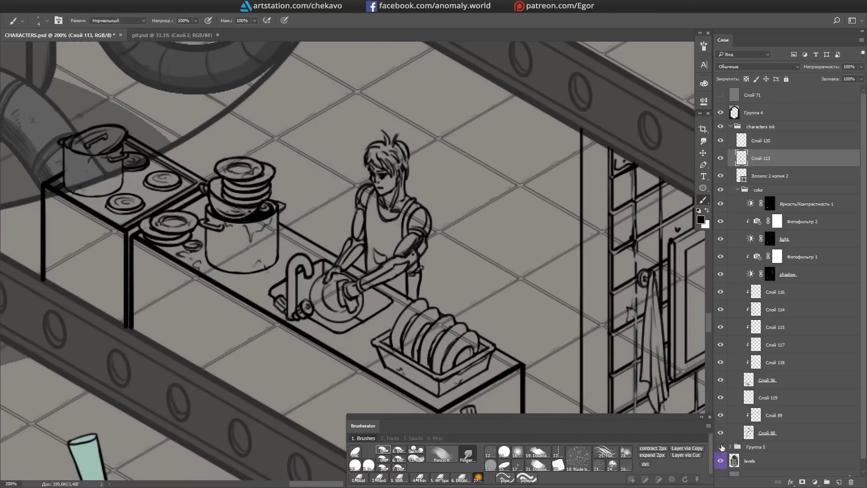
pyautogui.click(721, 447)
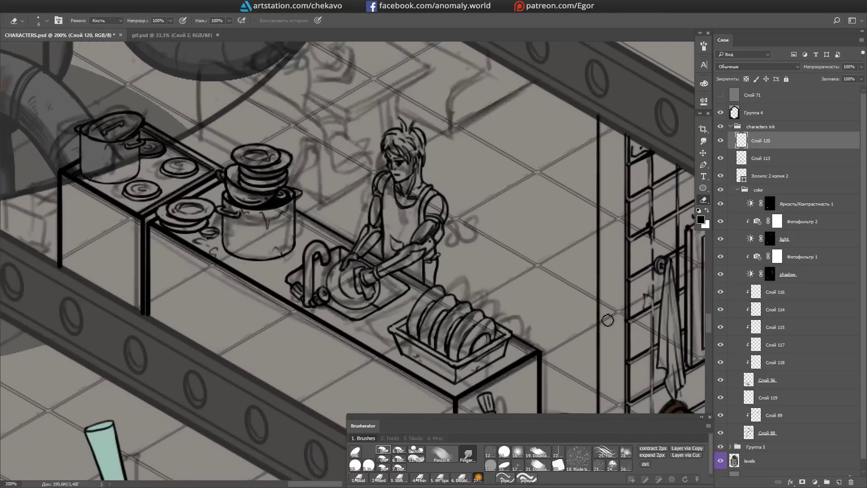
pyautogui.hotkey('ctrl', 'shift', 'n')
# Step: Ink the bench's vertical and curved edges, erasing stray lines along the way
pyautogui.press('b')
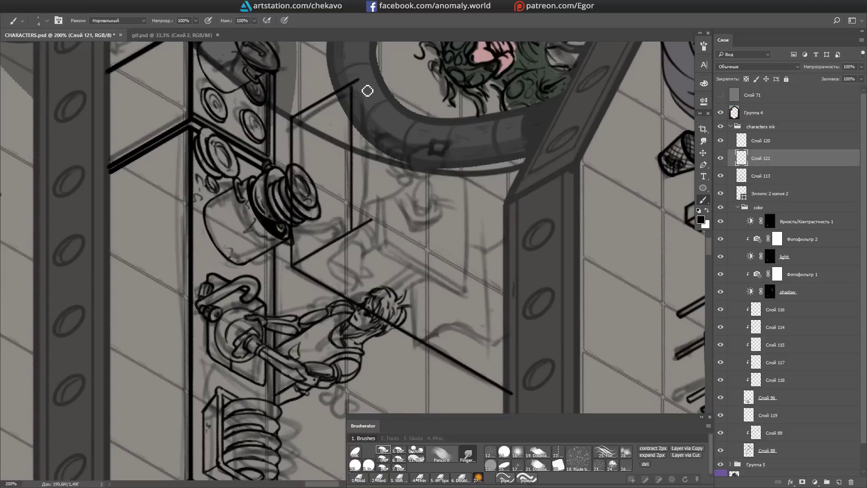
pyautogui.moveTo(357, 133)
pyautogui.mouseDown()
pyautogui.moveTo(356, 230)
pyautogui.moveTo(346, 193)
pyautogui.mouseUp()
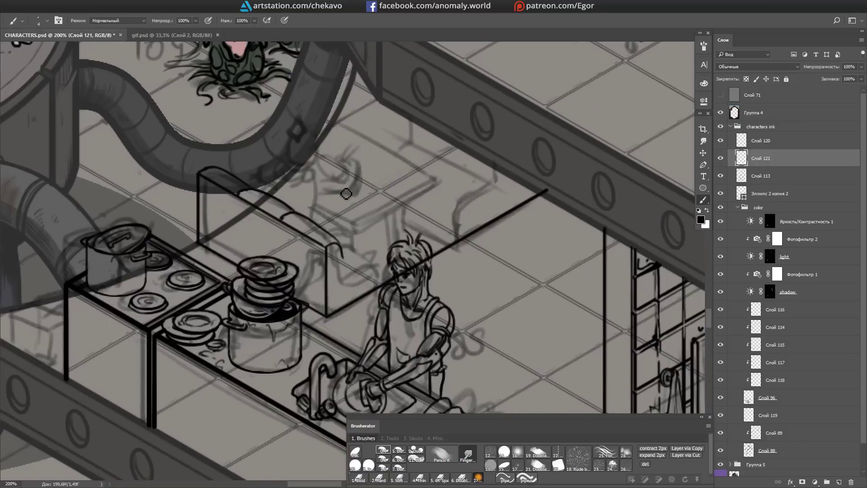
pyautogui.moveTo(347, 272); pyautogui.dragTo(342, 255)
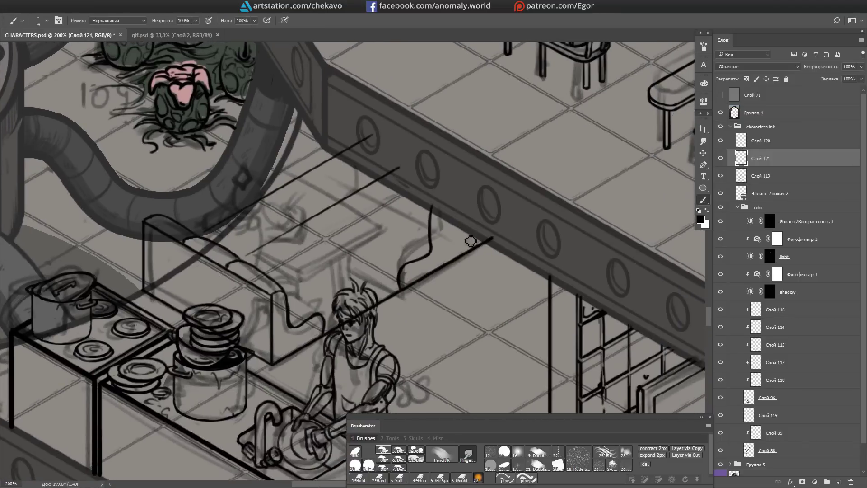
pyautogui.moveTo(451, 221)
pyautogui.mouseDown()
pyautogui.moveTo(456, 262)
pyautogui.moveTo(408, 184)
pyautogui.moveTo(402, 258)
pyautogui.moveTo(421, 181)
pyautogui.moveTo(271, 340)
pyautogui.moveTo(358, 129)
pyautogui.moveTo(412, 257)
pyautogui.moveTo(291, 228)
pyautogui.mouseUp()
pyautogui.press('e')
pyautogui.moveTo(363, 204); pyautogui.dragTo(353, 245)
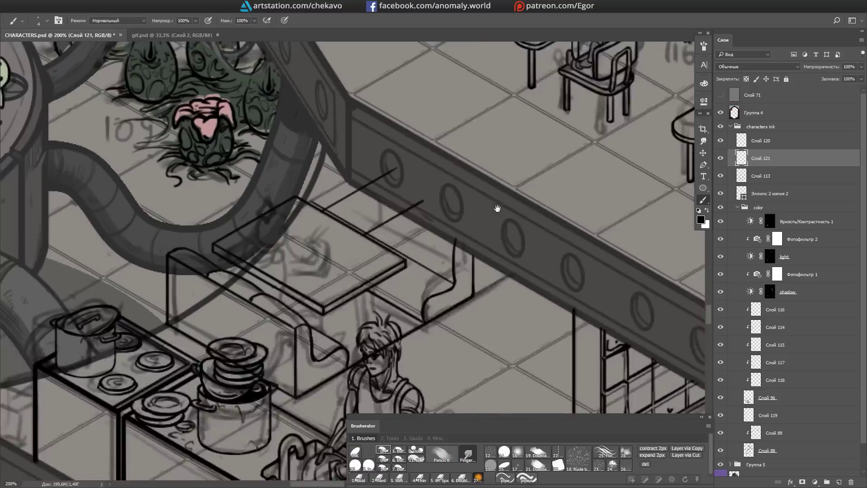
pyautogui.press('b')
pyautogui.moveTo(361, 233)
pyautogui.mouseDown()
pyautogui.moveTo(461, 238)
pyautogui.moveTo(335, 147)
pyautogui.mouseUp()
pyautogui.press('b')
pyautogui.press('e')
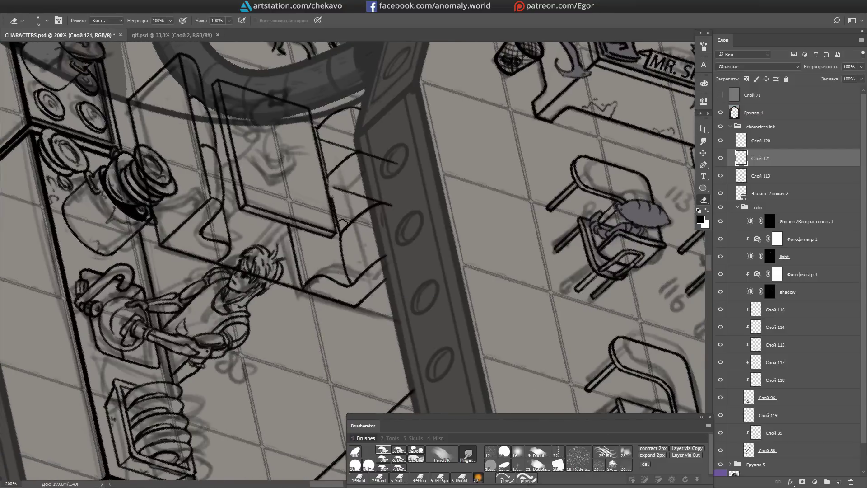
pyautogui.press('b')
pyautogui.moveTo(361, 151)
pyautogui.mouseDown()
pyautogui.moveTo(396, 267)
pyautogui.moveTo(441, 202)
pyautogui.moveTo(332, 297)
pyautogui.mouseUp()
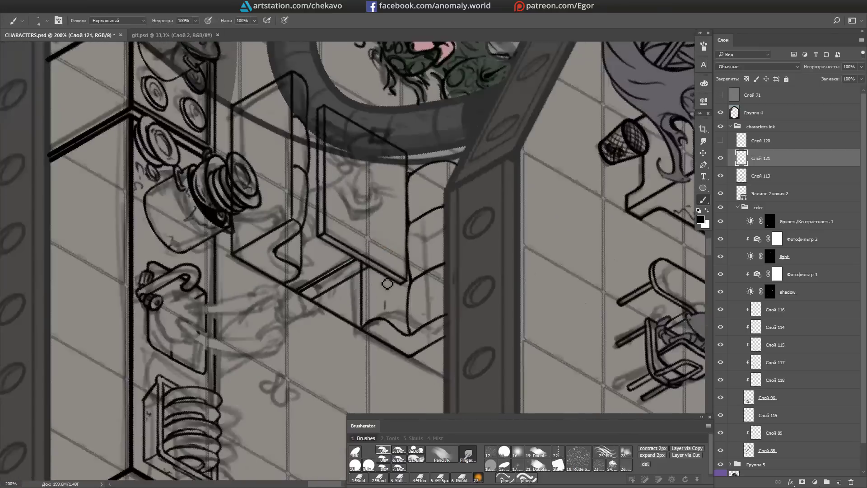
# Step: Lasso the bench outline and enlarge it, shifting it up and to the right
pyautogui.press('l')
pyautogui.moveTo(367, 321); pyautogui.dragTo(364, 253)
pyautogui.hotkey('ctrl', 't')
pyautogui.moveTo(433, 197); pyautogui.dragTo(449, 185)
pyautogui.press('Return')
pyautogui.press('r')
pyautogui.moveTo(316, 226)
pyautogui.mouseDown()
pyautogui.moveTo(406, 181)
pyautogui.moveTo(456, 192)
pyautogui.moveTo(601, 354)
pyautogui.moveTo(285, 207)
pyautogui.moveTo(293, 181)
pyautogui.moveTo(307, 211)
pyautogui.mouseUp()
# Step: Show the seated character layer Слой 120 and make it the active layer
pyautogui.click(720, 140)
pyautogui.click(763, 140)
pyautogui.press('b')
pyautogui.press('e')
pyautogui.moveTo(343, 173); pyautogui.dragTo(264, 249)
pyautogui.moveTo(348, 244)
pyautogui.mouseDown()
pyautogui.moveTo(367, 212)
pyautogui.moveTo(331, 205)
pyautogui.moveTo(354, 291)
pyautogui.moveTo(366, 271)
pyautogui.moveTo(389, 285)
pyautogui.moveTo(316, 225)
pyautogui.moveTo(270, 270)
pyautogui.moveTo(169, 309)
pyautogui.moveTo(431, 205)
pyautogui.moveTo(381, 251)
pyautogui.moveTo(361, 250)
pyautogui.moveTo(325, 216)
pyautogui.mouseUp()
# Step: Copy a plate onto the table as a bowl beside the diner's hand, then activate Слой 88
pyautogui.press('e')
pyautogui.press('l')
pyautogui.hotkey('ctrl', 'd')
pyautogui.press('b')
pyautogui.hotkey('alt', ']')
pyautogui.press('e')
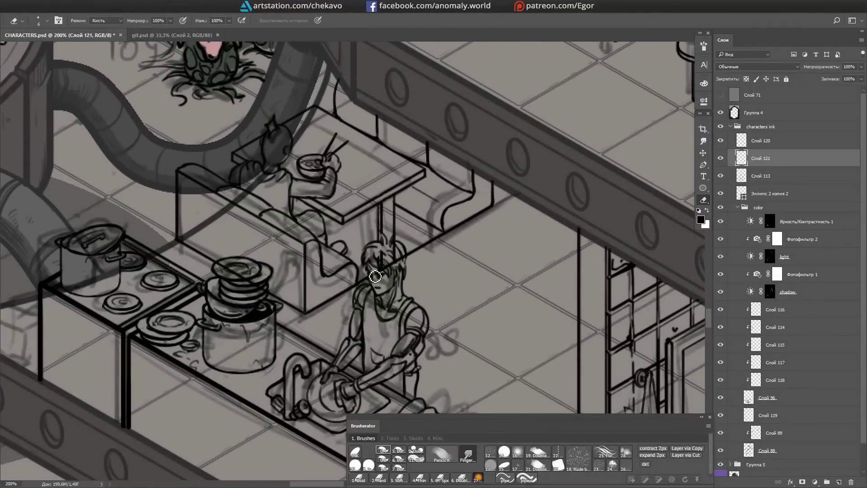
pyautogui.moveTo(323, 269); pyautogui.dragTo(158, 152)
pyautogui.keyDown('ctrl'); pyautogui.click(158, 151); pyautogui.keyUp('ctrl')
# Step: Zoom out to the whole scene and select colour layer Слой 96 under the diner
pyautogui.press('l')
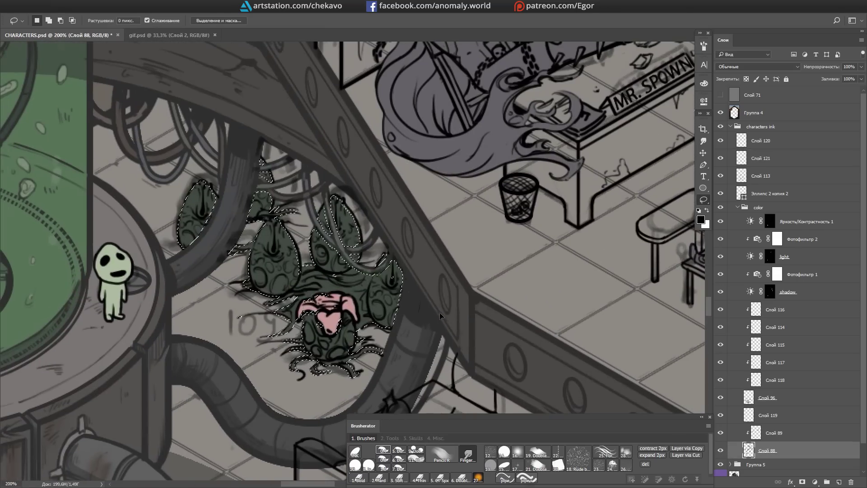
pyautogui.hotkey('ctrl', '-')
pyautogui.hotkey('ctrl', '-')
pyautogui.scroll(3, 505, 170)
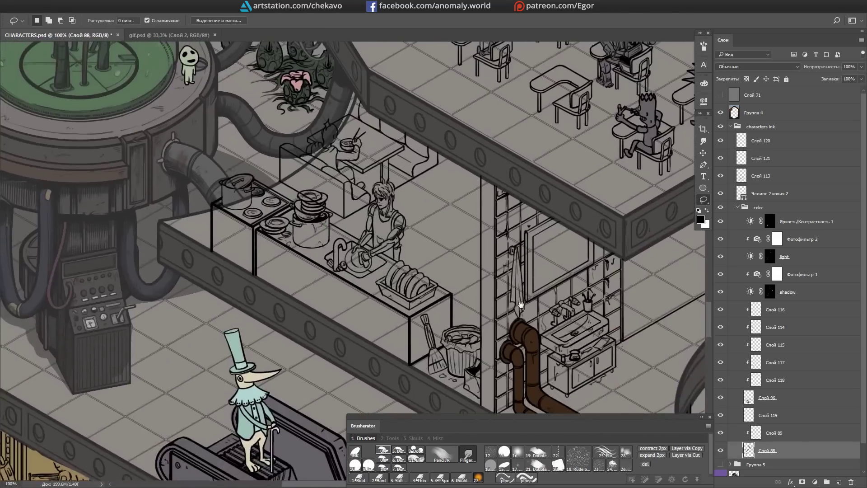
pyautogui.press('b')
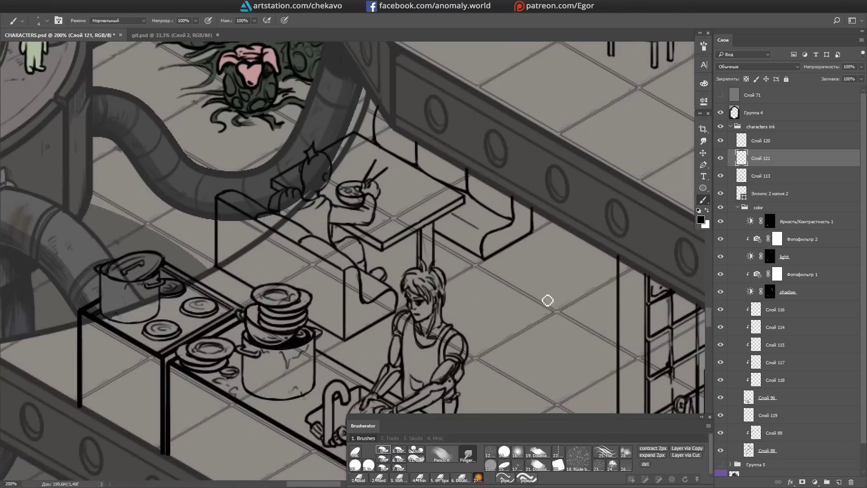
pyautogui.press('F6')
pyautogui.hotkey('alt', ']')
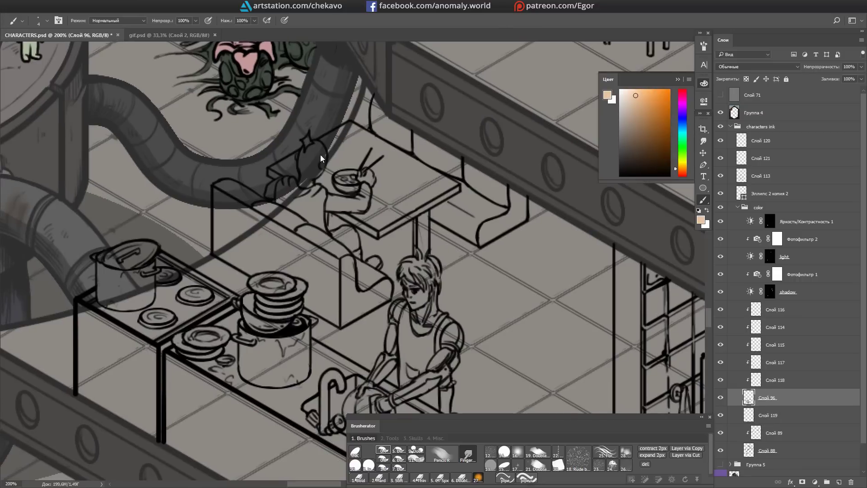
pyautogui.press('d')
pyautogui.moveTo(306, 141); pyautogui.dragTo(321, 177)
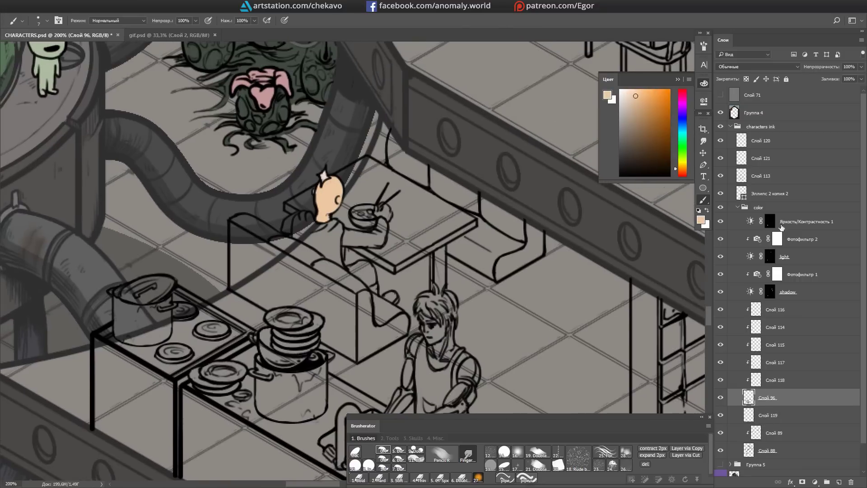
pyautogui.press('[')
pyautogui.press('[')
pyautogui.press('[')
pyautogui.hotkey('alt', ']')
pyautogui.hotkey('alt', ']')
pyautogui.hotkey('alt', ']')
pyautogui.hotkey('alt', ']')
pyautogui.hotkey('alt', ']')
pyautogui.hotkey('alt', ']')
pyautogui.hotkey('alt', ']')
pyautogui.hotkey('alt', ']')
pyautogui.hotkey('alt', ']')
pyautogui.hotkey('alt', ']')
pyautogui.hotkey('alt', ']')
pyautogui.hotkey('alt', ']')
pyautogui.hotkey('alt', ']')
pyautogui.hotkey('alt', ']')
pyautogui.hotkey('alt', '[')
pyautogui.hotkey('alt', '[')
pyautogui.hotkey('alt', '[')
pyautogui.hotkey('alt', '[')
pyautogui.hotkey('alt', '[')
pyautogui.hotkey('alt', '[')
pyautogui.hotkey('alt', '[')
pyautogui.hotkey('alt', '[')
pyautogui.hotkey('alt', '[')
pyautogui.hotkey('alt', '[')
pyautogui.hotkey('alt', '[')
pyautogui.hotkey('alt', '[')
pyautogui.hotkey('alt', '[')
pyautogui.hotkey('alt', '[')
pyautogui.hotkey('alt', '[')
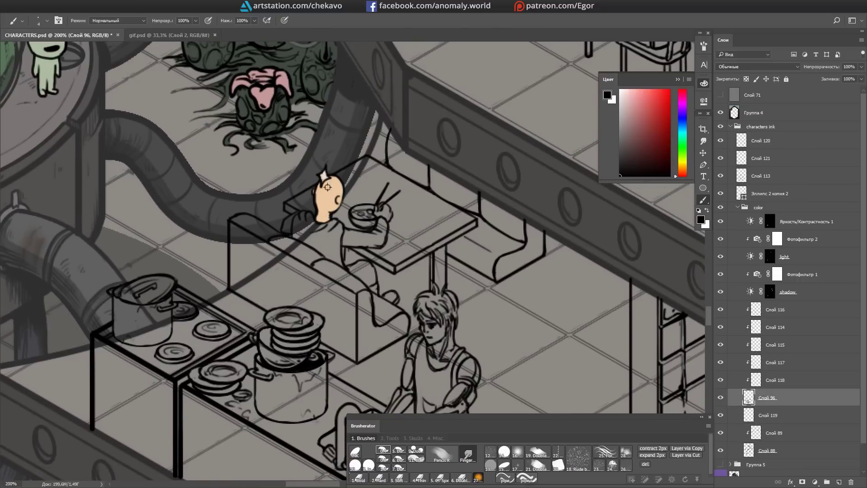
# Step: Paint the diner's shirt white, pants yellow and shoes red
pyautogui.press('x')
pyautogui.press(']')
pyautogui.press(']')
pyautogui.press(']')
pyautogui.press(']')
pyautogui.press('r')
pyautogui.moveTo(341, 190); pyautogui.dragTo(360, 221)
pyautogui.click(683, 164)
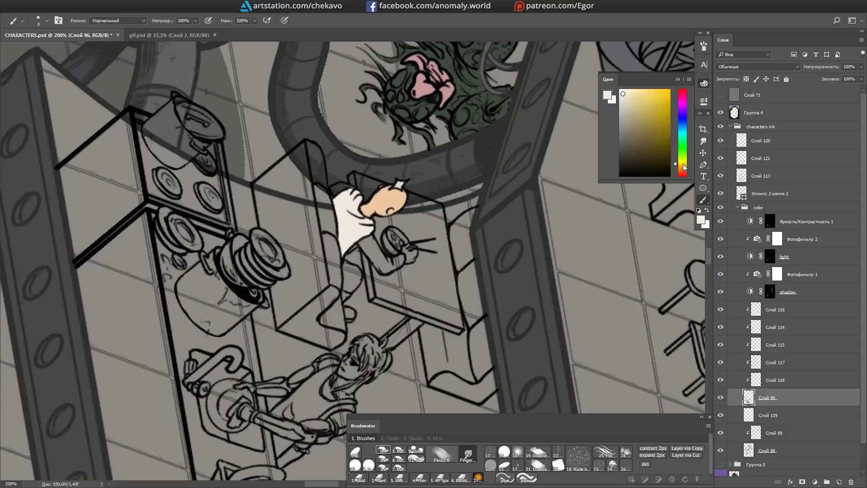
pyautogui.moveTo(400, 258)
pyautogui.mouseDown()
pyautogui.moveTo(395, 251)
pyautogui.moveTo(342, 291)
pyautogui.mouseUp()
pyautogui.click(683, 175)
pyautogui.moveTo(424, 230)
pyautogui.mouseDown()
pyautogui.moveTo(434, 235)
pyautogui.moveTo(474, 189)
pyautogui.mouseUp()
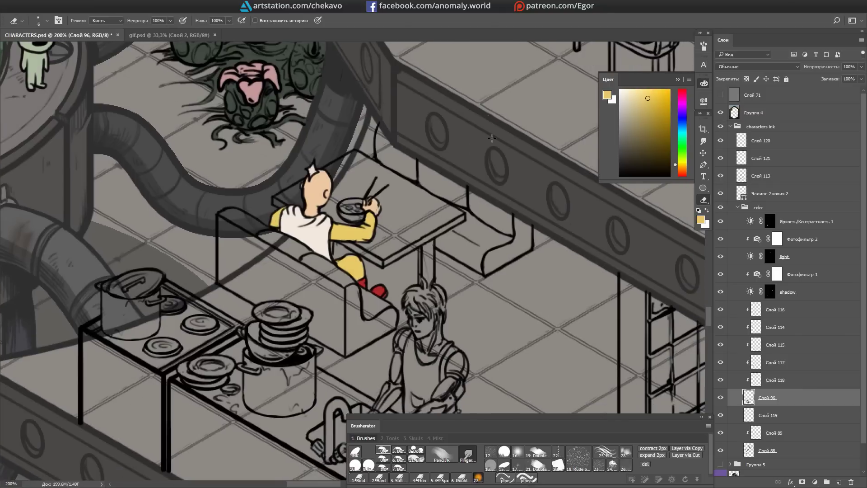
# Step: Lasso the tabletop on layer Слой 88 and fill it with tan
pyautogui.click(625, 114)
pyautogui.moveTo(538, 115); pyautogui.dragTo(489, 82)
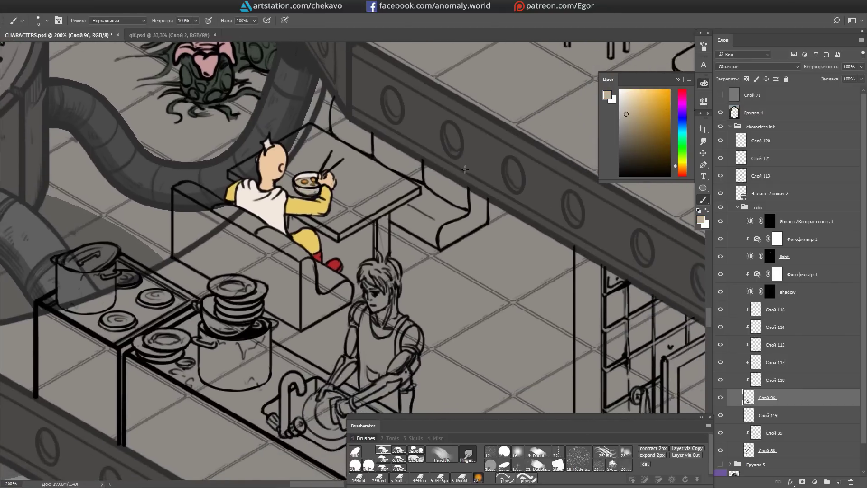
pyautogui.click(767, 450)
pyautogui.moveTo(407, 136)
pyautogui.mouseDown()
pyautogui.moveTo(315, 113)
pyautogui.moveTo(271, 203)
pyautogui.mouseUp()
pyautogui.press('l')
pyautogui.moveTo(337, 138)
pyautogui.mouseDown()
pyautogui.moveTo(339, 264)
pyautogui.moveTo(243, 219)
pyautogui.mouseUp()
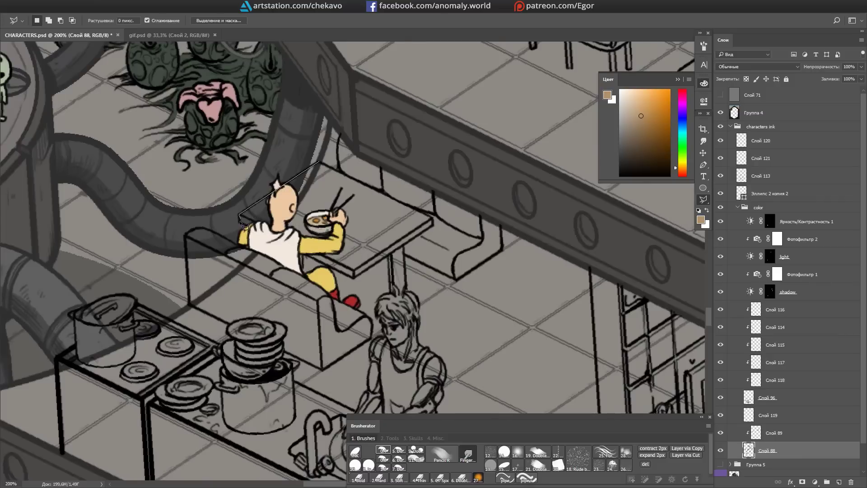
pyautogui.click(324, 167)
pyautogui.hotkey('alt', 'BackSpace')
pyautogui.hotkey('ctrl', 'd')
# Step: Outline the bench and fill it with muted pink
pyautogui.moveTo(407, 226); pyautogui.dragTo(433, 245)
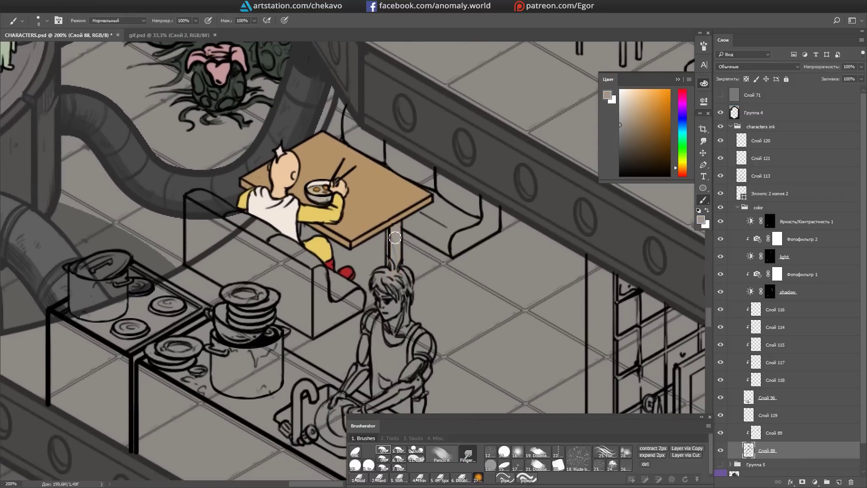
pyautogui.press('b')
pyautogui.moveTo(499, 199); pyautogui.dragTo(429, 149)
pyautogui.moveTo(408, 165); pyautogui.dragTo(299, 301)
pyautogui.press('l')
pyautogui.doubleClick(440, 170)
pyautogui.moveTo(440, 170)
pyautogui.mouseDown()
pyautogui.moveTo(406, 203)
pyautogui.moveTo(427, 281)
pyautogui.moveTo(495, 191)
pyautogui.moveTo(406, 271)
pyautogui.mouseUp()
pyautogui.hotkey('alt', 'BackSpace')
pyautogui.hotkey('ctrl', 'd')
# Step: Paint white onto the plate stack
pyautogui.press('m')
pyautogui.press('b')
pyautogui.moveTo(271, 261); pyautogui.dragTo(312, 271)
pyautogui.keyDown('alt'); pyautogui.click(273, 289); pyautogui.keyUp('alt')
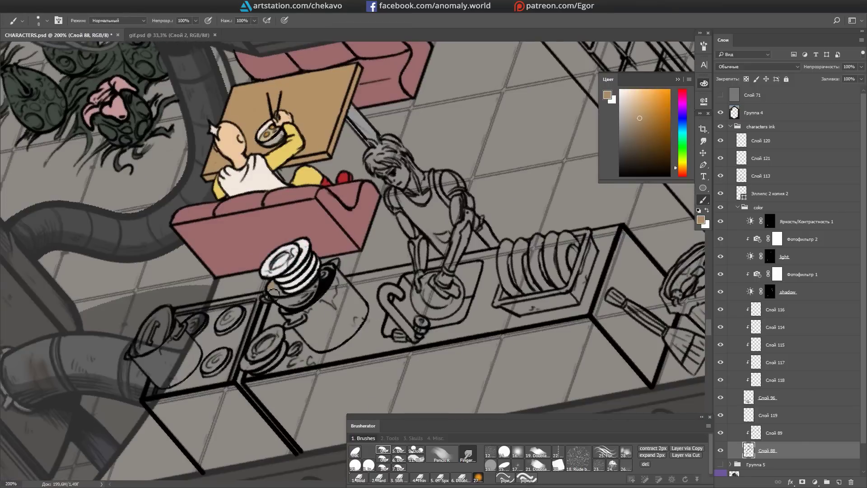
# Step: Paint the cooking pots grey and the stacked plates white
pyautogui.moveTo(291, 327)
pyautogui.mouseDown()
pyautogui.moveTo(289, 233)
pyautogui.moveTo(319, 274)
pyautogui.mouseUp()
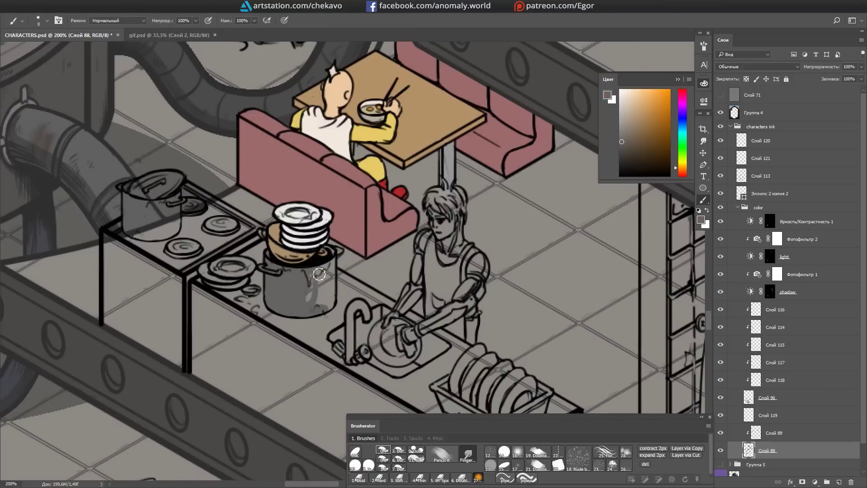
pyautogui.keyDown('alt'); pyautogui.click(302, 232); pyautogui.keyUp('alt')
pyautogui.moveTo(208, 266); pyautogui.dragTo(253, 282)
pyautogui.keyDown('alt'); pyautogui.click(312, 289); pyautogui.keyUp('alt')
pyautogui.moveTo(129, 191)
pyautogui.mouseDown()
pyautogui.moveTo(138, 233)
pyautogui.moveTo(322, 255)
pyautogui.mouseUp()
pyautogui.moveTo(280, 212); pyautogui.dragTo(322, 255)
# Step: Paint the stove top light grey and its front face white
pyautogui.keyDown('alt'); pyautogui.click(312, 189); pyautogui.keyUp('alt')
pyautogui.moveTo(306, 183); pyautogui.dragTo(268, 193)
pyautogui.moveTo(253, 259)
pyautogui.mouseDown()
pyautogui.moveTo(294, 213)
pyautogui.moveTo(288, 190)
pyautogui.mouseUp()
pyautogui.moveTo(289, 190)
pyautogui.mouseDown()
pyautogui.moveTo(317, 261)
pyautogui.moveTo(302, 311)
pyautogui.mouseUp()
pyautogui.moveTo(330, 253)
pyautogui.mouseDown()
pyautogui.moveTo(343, 338)
pyautogui.moveTo(289, 203)
pyautogui.mouseUp()
pyautogui.press(']')
pyautogui.press(']')
pyautogui.press(']')
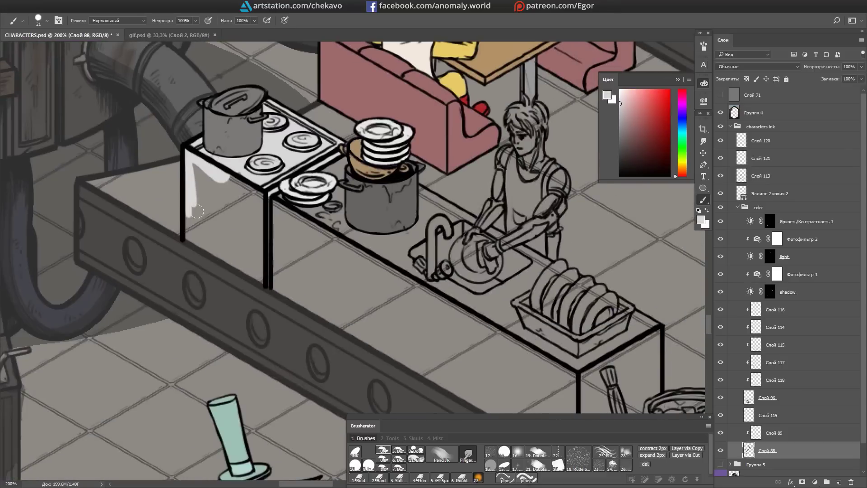
pyautogui.moveTo(199, 172); pyautogui.dragTo(204, 213)
# Step: Fill the counter side and stove side with brown
pyautogui.moveTo(683, 173); pyautogui.dragTo(682, 167)
pyautogui.moveTo(289, 190)
pyautogui.mouseDown()
pyautogui.moveTo(178, 178)
pyautogui.moveTo(180, 225)
pyautogui.mouseUp()
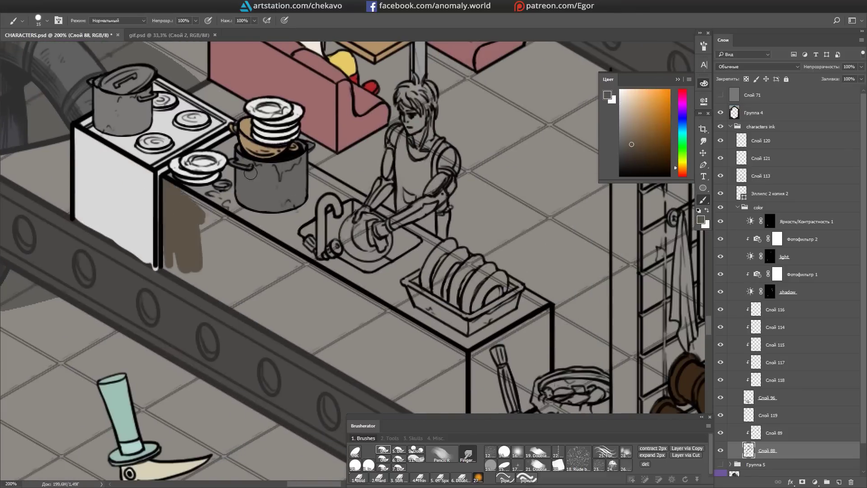
pyautogui.moveTo(316, 225)
pyautogui.mouseDown()
pyautogui.moveTo(289, 136)
pyautogui.moveTo(249, 270)
pyautogui.moveTo(293, 253)
pyautogui.mouseUp()
pyautogui.press(']')
pyautogui.moveTo(294, 252)
pyautogui.mouseDown()
pyautogui.moveTo(304, 155)
pyautogui.moveTo(304, 246)
pyautogui.moveTo(316, 203)
pyautogui.mouseUp()
pyautogui.press('[')
pyautogui.press('[')
pyautogui.press('[')
pyautogui.moveTo(343, 234)
pyautogui.mouseDown()
pyautogui.moveTo(361, 343)
pyautogui.moveTo(387, 318)
pyautogui.moveTo(344, 242)
pyautogui.moveTo(238, 255)
pyautogui.mouseUp()
# Step: Paint the countertop light tan along the back, rack and around the sink
pyautogui.press('[')
pyautogui.press('[')
pyautogui.press('[')
pyautogui.press('[')
pyautogui.press('[')
pyautogui.keyDown('alt'); pyautogui.click(239, 254); pyautogui.keyUp('alt')
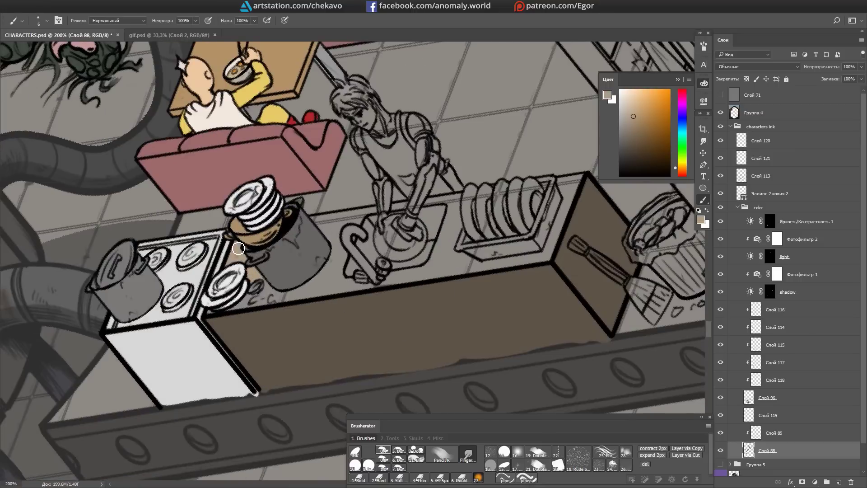
pyautogui.moveTo(258, 307)
pyautogui.mouseDown()
pyautogui.moveTo(316, 253)
pyautogui.moveTo(429, 226)
pyautogui.moveTo(442, 189)
pyautogui.moveTo(400, 197)
pyautogui.mouseUp()
pyautogui.press(']')
pyautogui.press(']')
pyautogui.moveTo(271, 262)
pyautogui.mouseDown()
pyautogui.moveTo(325, 298)
pyautogui.moveTo(303, 237)
pyautogui.moveTo(323, 162)
pyautogui.moveTo(356, 213)
pyautogui.mouseUp()
# Step: Brush tan over the boy's arm and paint the plate in the sink white
pyautogui.hotkey('alt', ']')
pyautogui.press('x')
pyautogui.press('[')
pyautogui.press('[')
pyautogui.press('[')
pyautogui.moveTo(294, 234)
pyautogui.mouseDown()
pyautogui.moveTo(371, 256)
pyautogui.moveTo(350, 289)
pyautogui.mouseUp()
pyautogui.moveTo(350, 289)
pyautogui.mouseDown()
pyautogui.moveTo(343, 271)
pyautogui.moveTo(316, 302)
pyautogui.moveTo(302, 293)
pyautogui.moveTo(327, 331)
pyautogui.mouseUp()
pyautogui.press(']')
pyautogui.press(']')
pyautogui.press(']')
pyautogui.press(']')
pyautogui.press('d')
pyautogui.press('[')
pyautogui.press('[')
pyautogui.press('[')
pyautogui.press('[')
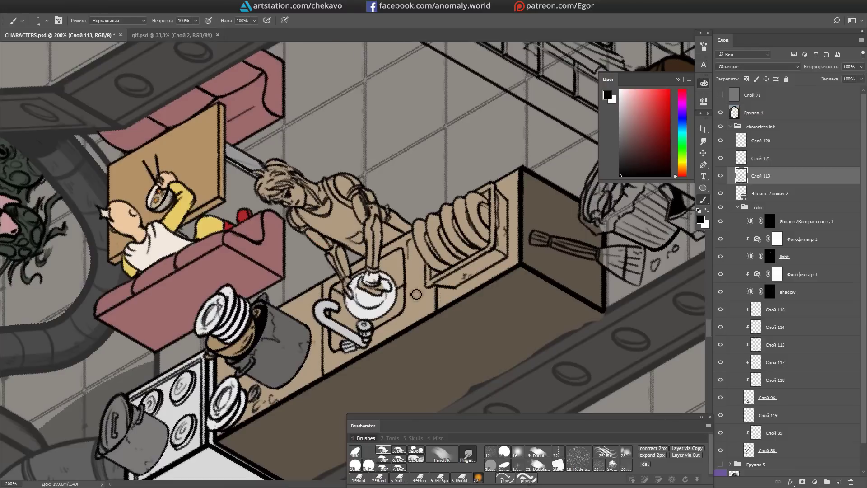
# Step: Ink the sink cabinet divider and paint the sink basin and drainboard light grey
pyautogui.moveTo(411, 249); pyautogui.dragTo(409, 312)
pyautogui.moveTo(428, 263); pyautogui.dragTo(497, 203)
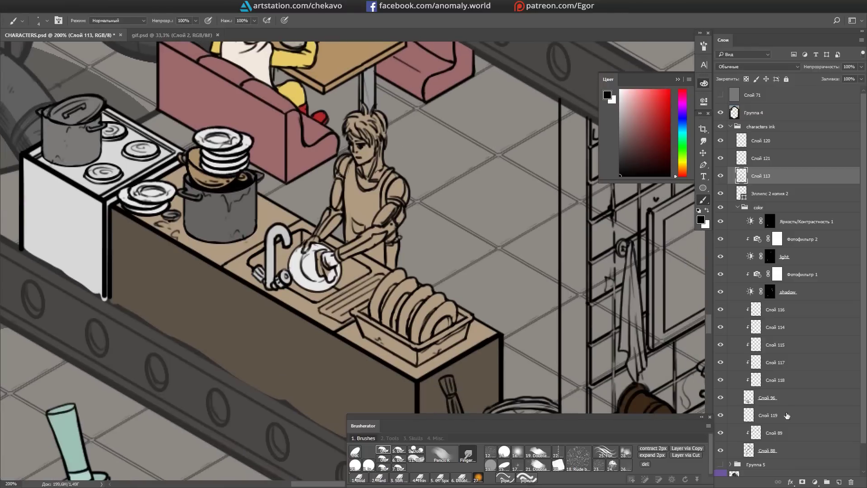
pyautogui.click(620, 108)
pyautogui.moveTo(251, 270); pyautogui.dragTo(289, 234)
pyautogui.moveTo(253, 264); pyautogui.dragTo(285, 280)
pyautogui.moveTo(289, 235); pyautogui.dragTo(251, 270)
pyautogui.moveTo(325, 311); pyautogui.dragTo(366, 294)
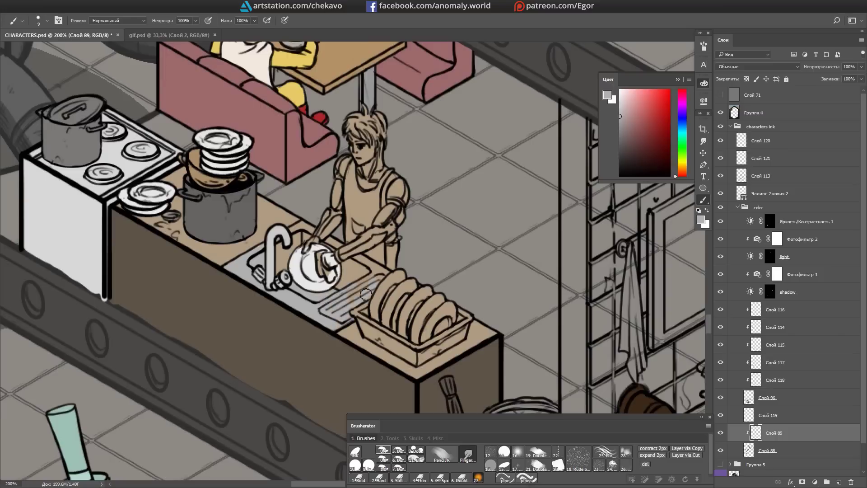
# Step: Paint the dish-rack plates white
pyautogui.moveTo(314, 235); pyautogui.dragTo(289, 253)
pyautogui.moveTo(371, 280); pyautogui.dragTo(391, 316)
pyautogui.moveTo(407, 271)
pyautogui.mouseDown()
pyautogui.moveTo(451, 226)
pyautogui.moveTo(406, 271)
pyautogui.mouseUp()
pyautogui.moveTo(411, 293); pyautogui.dragTo(446, 317)
pyautogui.keyDown('alt'); pyautogui.click(417, 347); pyautogui.keyUp('alt')
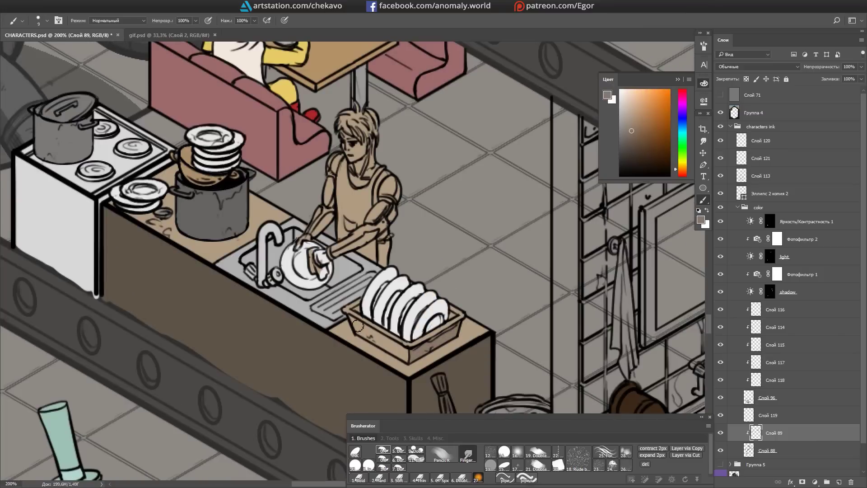
pyautogui.moveTo(417, 347); pyautogui.dragTo(316, 271)
# Step: Paint the dishwasher's robotic arm dark grey and its plates mid grey
pyautogui.keyDown('alt'); pyautogui.click(213, 345); pyautogui.keyUp('alt')
pyautogui.hotkey('alt', '[')
pyautogui.moveTo(212, 345); pyautogui.dragTo(419, 384)
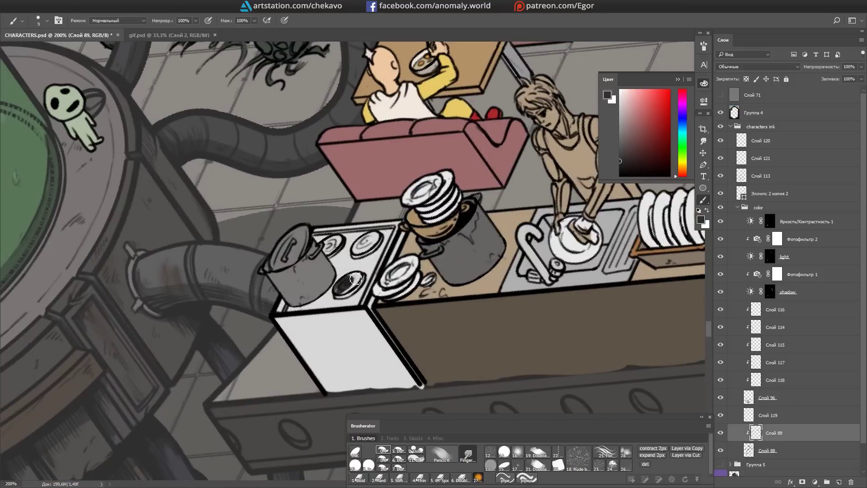
pyautogui.keyDown('alt'); pyautogui.click(420, 385); pyautogui.keyUp('alt')
pyautogui.hotkey('alt', ']')
pyautogui.moveTo(381, 240); pyautogui.dragTo(366, 249)
pyautogui.keyDown('alt'); pyautogui.click(386, 246); pyautogui.keyUp('alt')
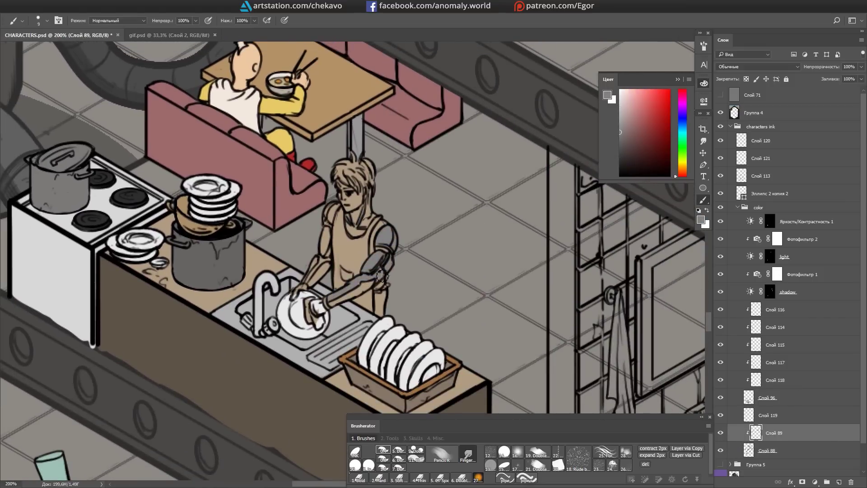
pyautogui.moveTo(311, 277); pyautogui.dragTo(343, 258)
pyautogui.moveTo(400, 154); pyautogui.dragTo(400, 173)
pyautogui.keyDown('alt'); pyautogui.click(351, 269); pyautogui.keyUp('alt')
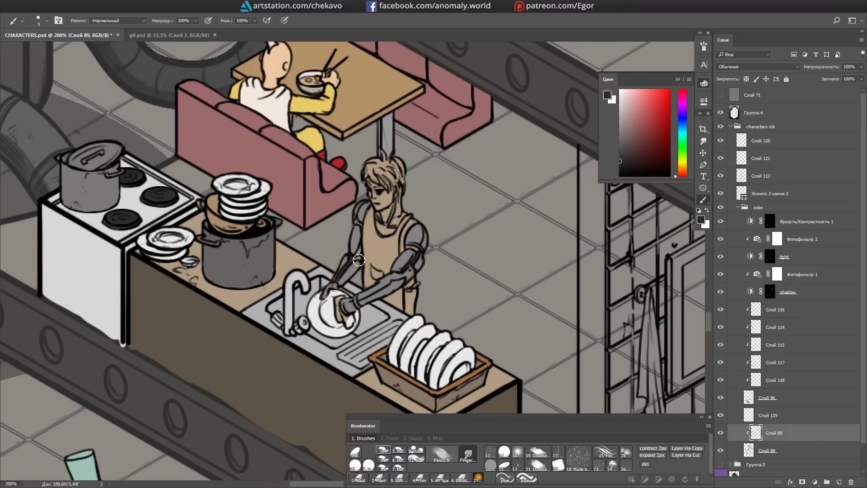
pyautogui.moveTo(356, 281); pyautogui.dragTo(353, 308)
pyautogui.keyDown('alt'); pyautogui.click(349, 285); pyautogui.keyUp('alt')
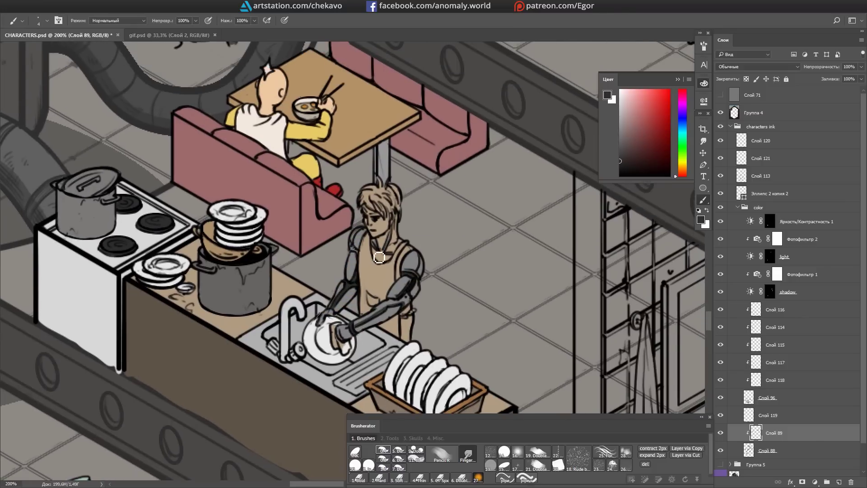
# Step: Colour the dishwasher's apron sofa-pink and the shirt dark bluish grey
pyautogui.moveTo(400, 239); pyautogui.dragTo(398, 238)
pyautogui.keyDown('alt'); pyautogui.click(364, 245); pyautogui.keyUp('alt')
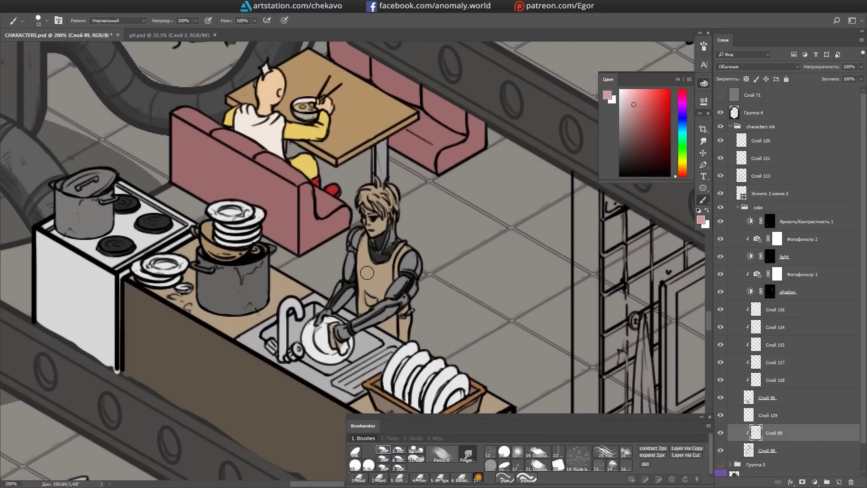
pyautogui.keyDown('alt'); pyautogui.click(408, 255); pyautogui.keyUp('alt')
pyautogui.keyDown('alt'); pyautogui.click(403, 312); pyautogui.keyUp('alt')
pyautogui.moveTo(408, 318); pyautogui.dragTo(406, 325)
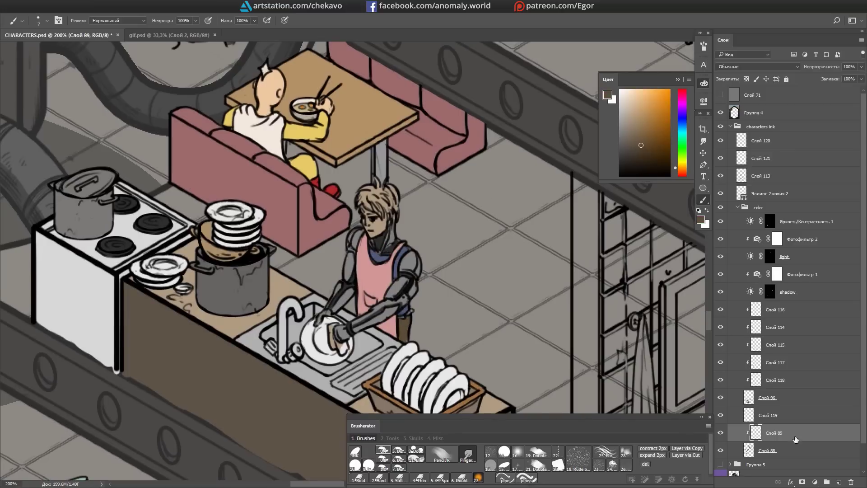
# Step: Give the dishwasher a skin-tone face and yellow blond hair
pyautogui.keyDown('alt'); pyautogui.click(289, 79); pyautogui.keyUp('alt')
pyautogui.moveTo(389, 173); pyautogui.dragTo(390, 189)
pyautogui.keyDown('alt'); pyautogui.keyDown('shift'); pyautogui.rightClick(379, 206); pyautogui.keyUp('shift'); pyautogui.keyUp('alt')
pyautogui.moveTo(359, 218)
pyautogui.mouseDown()
pyautogui.moveTo(363, 226)
pyautogui.moveTo(427, 166)
pyautogui.mouseUp()
pyautogui.keyDown('alt'); pyautogui.click(354, 282); pyautogui.keyUp('alt')
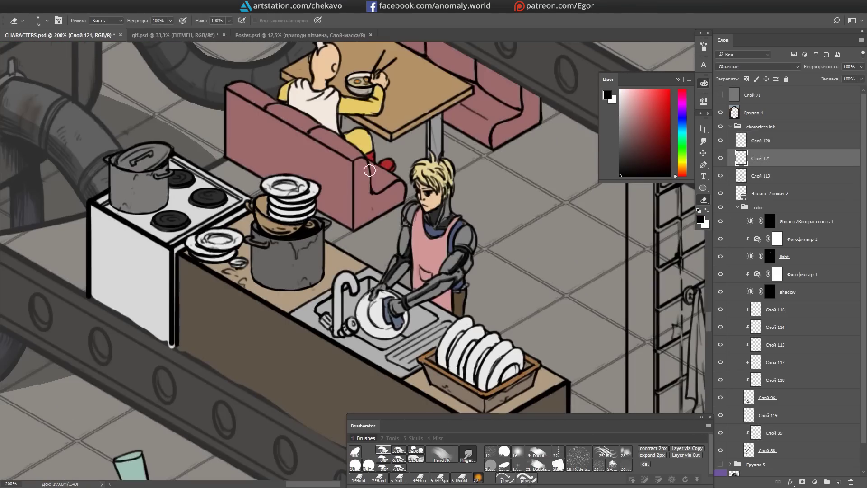
# Step: Paint the broom olive-yellow on the lower colour layer with a larger brush
pyautogui.press('b')
pyautogui.scroll(-10, 526, 207)
pyautogui.moveTo(526, 207); pyautogui.dragTo(434, 233)
pyautogui.keyDown('alt'); pyautogui.click(434, 232); pyautogui.keyUp('alt')
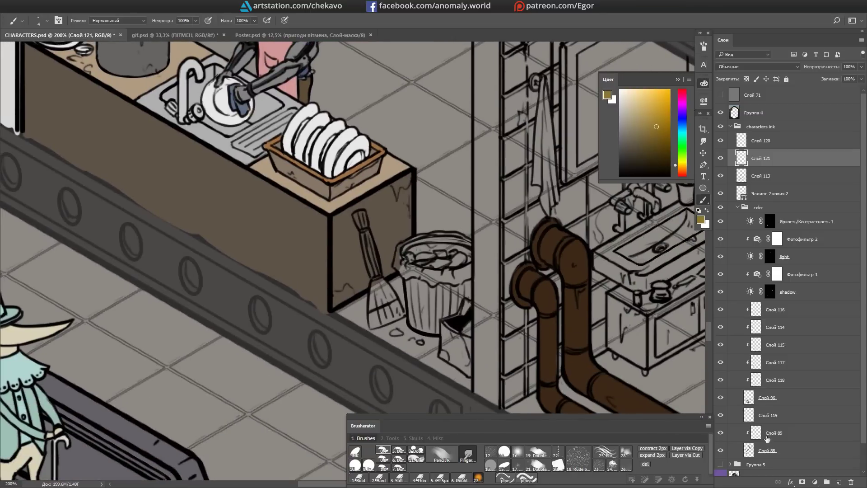
pyautogui.click(766, 450)
pyautogui.press(']')
pyautogui.press(']')
pyautogui.press(']')
pyautogui.press(']')
pyautogui.press(']')
pyautogui.press(']')
pyautogui.moveTo(356, 213)
pyautogui.mouseDown()
pyautogui.moveTo(375, 283)
pyautogui.moveTo(451, 253)
pyautogui.moveTo(465, 279)
pyautogui.moveTo(434, 316)
pyautogui.moveTo(454, 312)
pyautogui.mouseUp()
# Step: Paint the trash bin light blue with grey shading on its left side
pyautogui.click(680, 167)
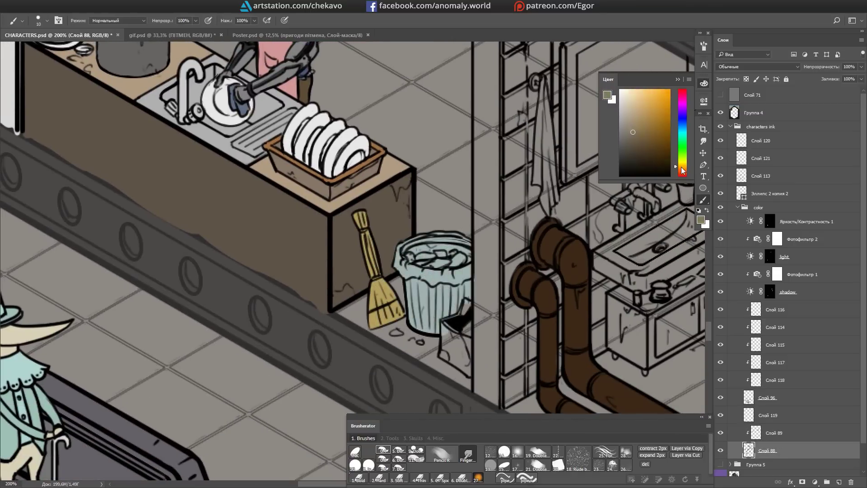
pyautogui.moveTo(443, 356); pyautogui.dragTo(419, 350)
pyautogui.keyDown('alt'); pyautogui.click(406, 343); pyautogui.keyUp('alt')
pyautogui.moveTo(388, 323)
pyautogui.mouseDown()
pyautogui.moveTo(390, 282)
pyautogui.moveTo(407, 329)
pyautogui.mouseUp()
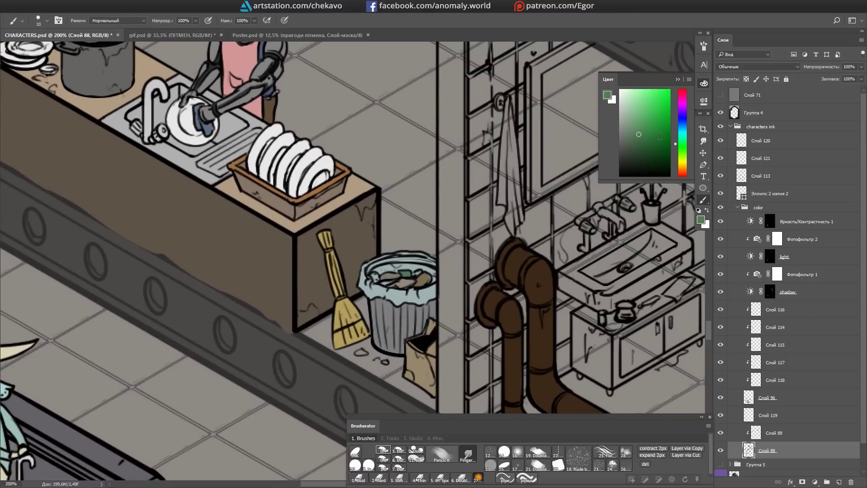
# Step: Frame the dishwasher, sink, broom and bin with the Eraser ready
pyautogui.moveTo(425, 273)
pyautogui.mouseDown()
pyautogui.moveTo(416, 279)
pyautogui.moveTo(494, 385)
pyautogui.moveTo(521, 336)
pyautogui.mouseUp()
pyautogui.press('e')
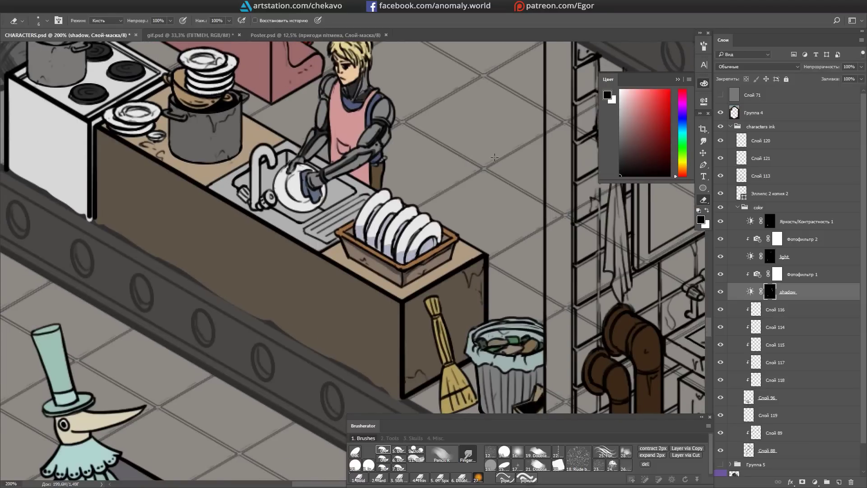
pyautogui.moveTo(494, 156); pyautogui.dragTo(445, 82)
pyautogui.moveTo(383, 325); pyautogui.dragTo(363, 287)
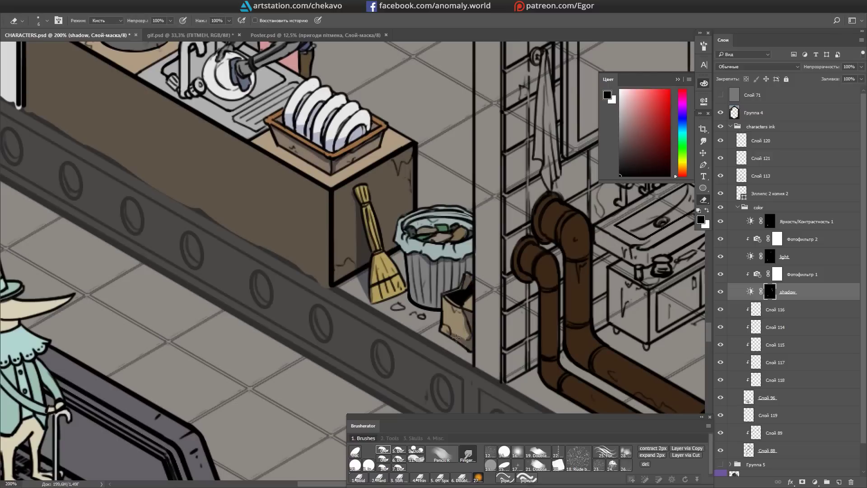
pyautogui.scroll(3, 436, 309)
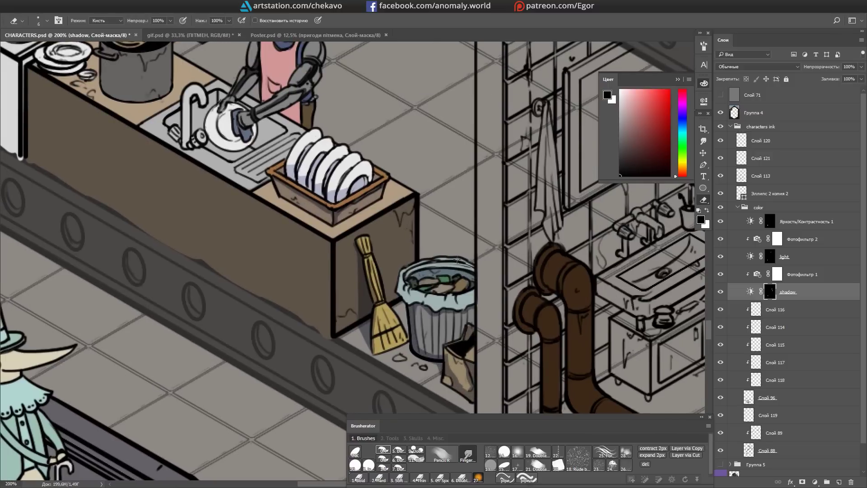
pyautogui.scroll(6, 433, 301)
pyautogui.hscroll(-5, 434, 300)
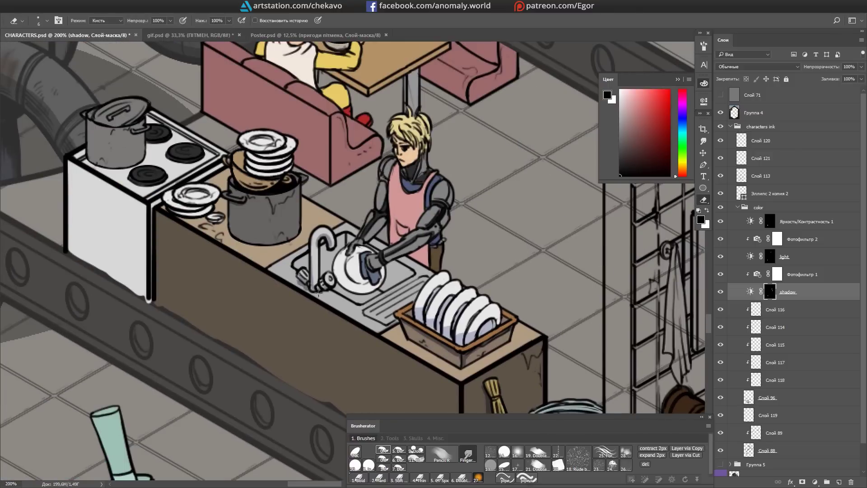
pyautogui.scroll(1, 326, 292)
pyautogui.hscroll(1, 348, 258)
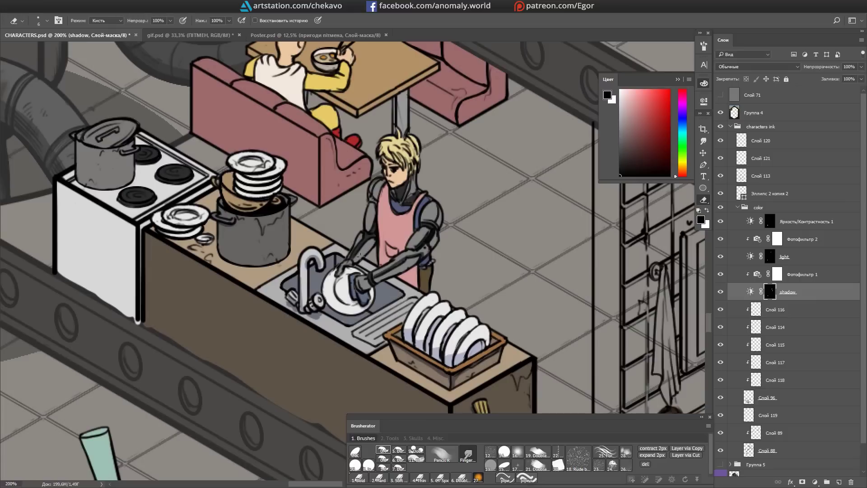
pyautogui.scroll(1, 423, 287)
pyautogui.hscroll(-1, 424, 288)
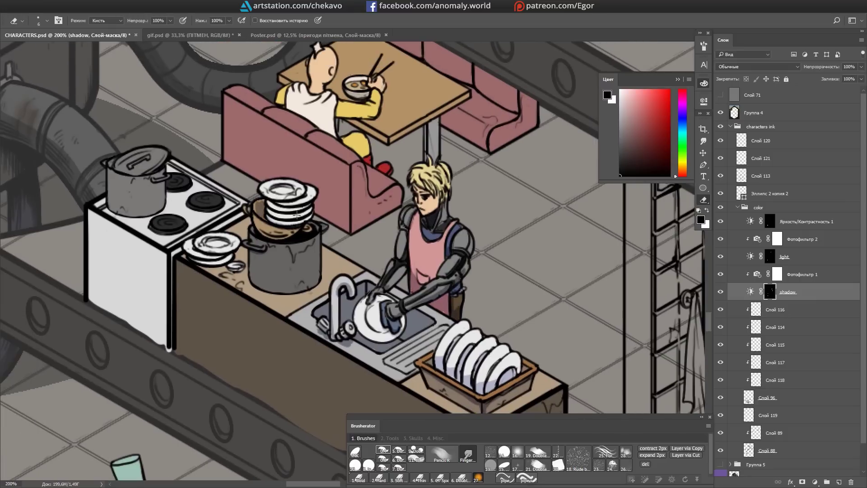
pyautogui.scroll(1, 302, 234)
pyautogui.hscroll(-1, 301, 234)
# Step: Select the shadow layer mask, reset colours, and darken the stove's side
pyautogui.moveTo(240, 212)
pyautogui.mouseDown()
pyautogui.moveTo(265, 238)
pyautogui.moveTo(303, 357)
pyautogui.moveTo(343, 253)
pyautogui.mouseUp()
pyautogui.press('b')
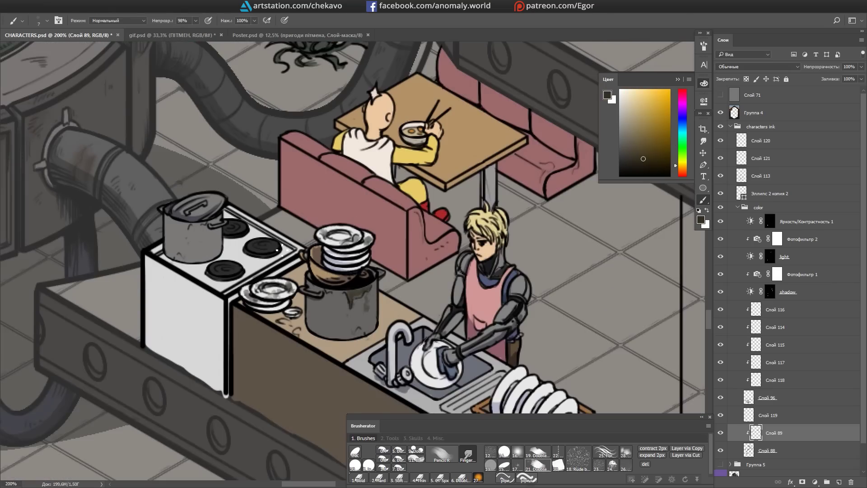
pyautogui.click(769, 291)
pyautogui.moveTo(700, 213); pyautogui.dragTo(283, 224)
pyautogui.press('e')
pyautogui.press('d')
pyautogui.moveTo(288, 130)
pyautogui.mouseDown()
pyautogui.moveTo(226, 336)
pyautogui.moveTo(285, 358)
pyautogui.mouseUp()
pyautogui.moveTo(239, 253)
pyautogui.mouseDown()
pyautogui.moveTo(300, 343)
pyautogui.moveTo(89, 153)
pyautogui.mouseUp()
# Step: Lasso the counter front and darken it through the shadow mask, adding dark shadow strokes
pyautogui.press('l')
pyautogui.click(108, 123)
pyautogui.click(414, 296)
pyautogui.click(414, 395)
pyautogui.click(109, 219)
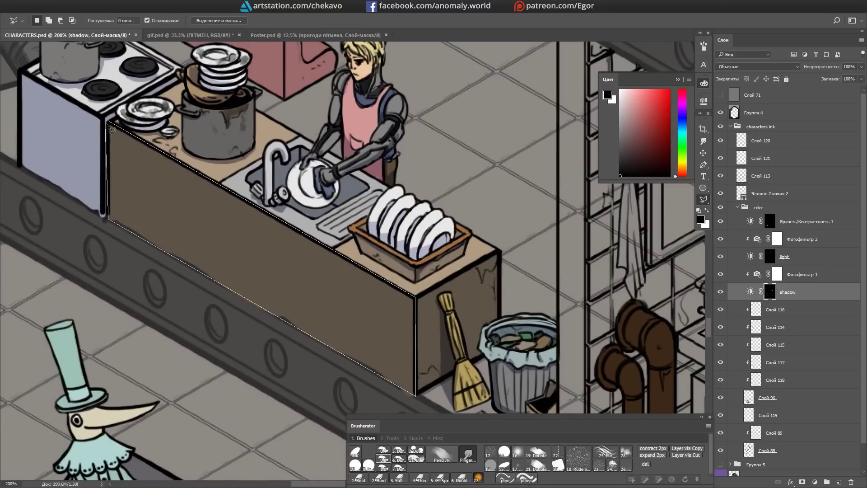
pyautogui.click(110, 125)
pyautogui.press('Delete')
pyautogui.scroll(5, 225, 189)
pyautogui.hotkey('ctrl', 'd')
pyautogui.moveTo(265, 254)
pyautogui.mouseDown()
pyautogui.moveTo(316, 189)
pyautogui.moveTo(311, 135)
pyautogui.moveTo(315, 168)
pyautogui.moveTo(343, 226)
pyautogui.moveTo(316, 171)
pyautogui.moveTo(422, 267)
pyautogui.mouseUp()
pyautogui.press('e')
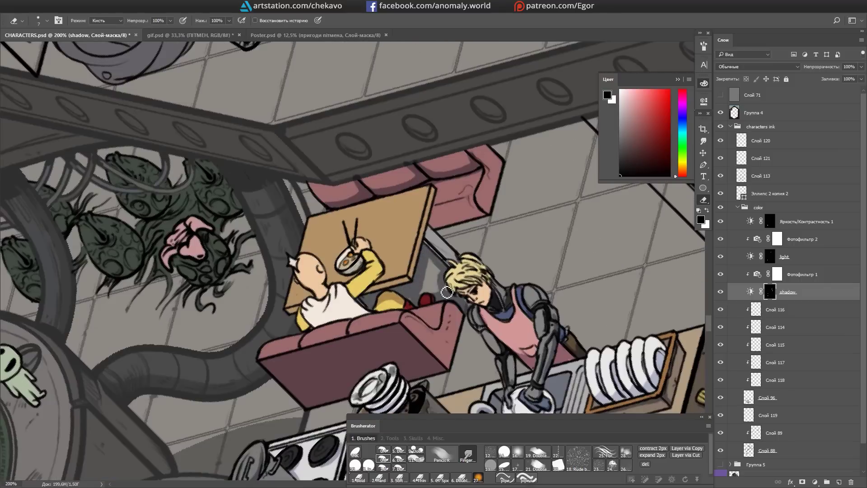
# Step: Review the whole scene and switch to the light layer
pyautogui.moveTo(459, 202)
pyautogui.mouseDown()
pyautogui.moveTo(456, 307)
pyautogui.moveTo(182, 281)
pyautogui.mouseUp()
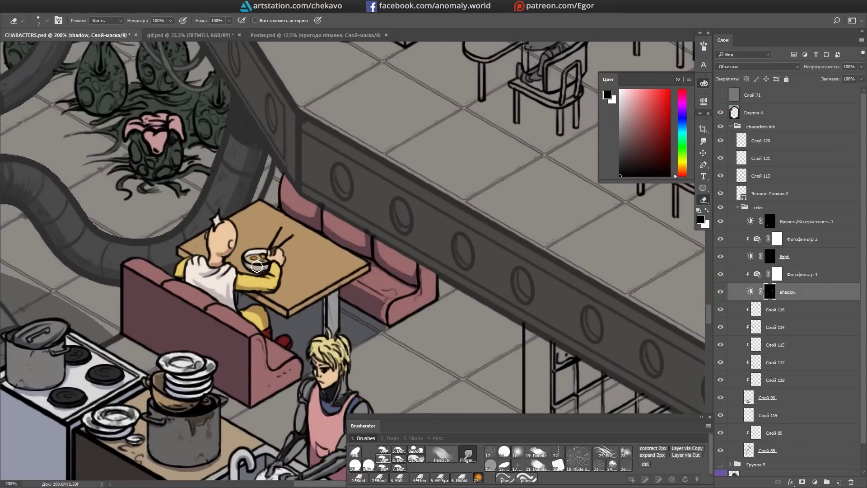
pyautogui.scroll(-10, 256, 267)
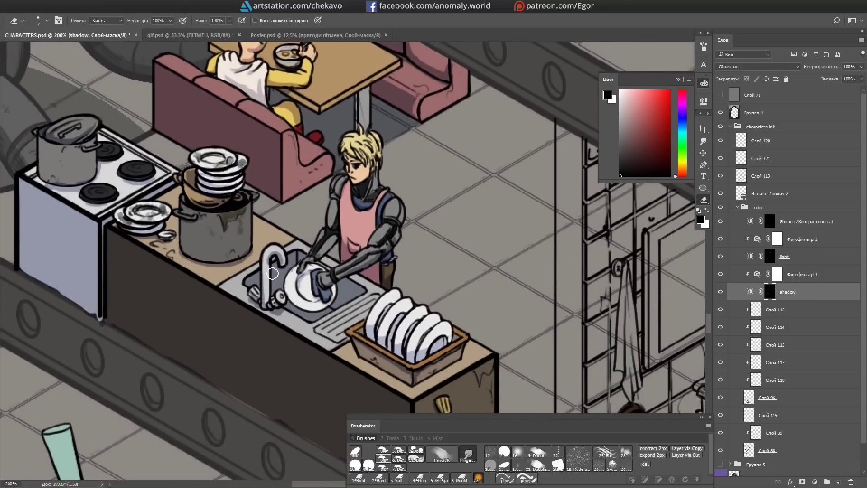
pyautogui.moveTo(272, 273); pyautogui.dragTo(331, 217)
pyautogui.hotkey('alt', ']')
pyautogui.hotkey('alt', ']')
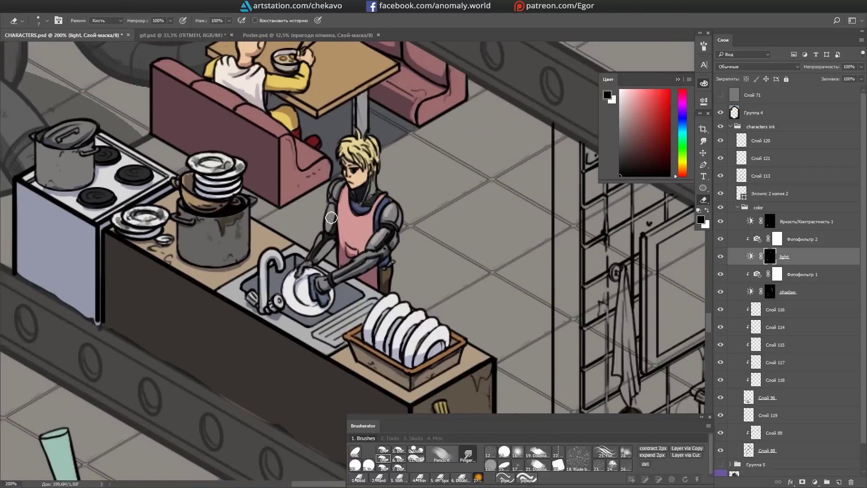
pyautogui.moveTo(443, 224); pyautogui.dragTo(287, 343)
pyautogui.moveTo(408, 205); pyautogui.dragTo(334, 261)
pyautogui.hotkey('alt', '[')
pyautogui.hotkey('alt', '[')
pyautogui.hotkey('alt', ']')
pyautogui.hotkey('alt', ']')
# Step: Zoom in on the kitchen counter and make layer Слой 89 active with the Brush
pyautogui.scroll(5, 334, 261)
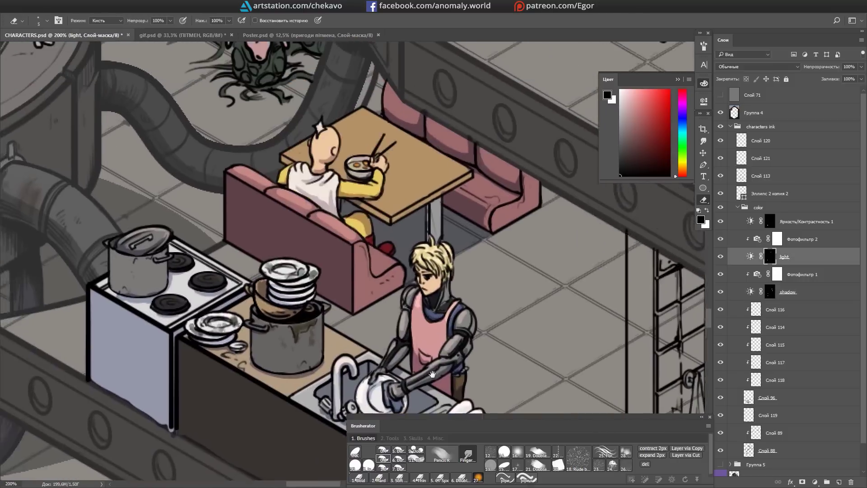
pyautogui.moveTo(329, 250); pyautogui.dragTo(348, 235)
pyautogui.hotkey('ctrl', '-')
pyautogui.scroll(-5, 353, 226)
pyautogui.hotkey('ctrl', '+')
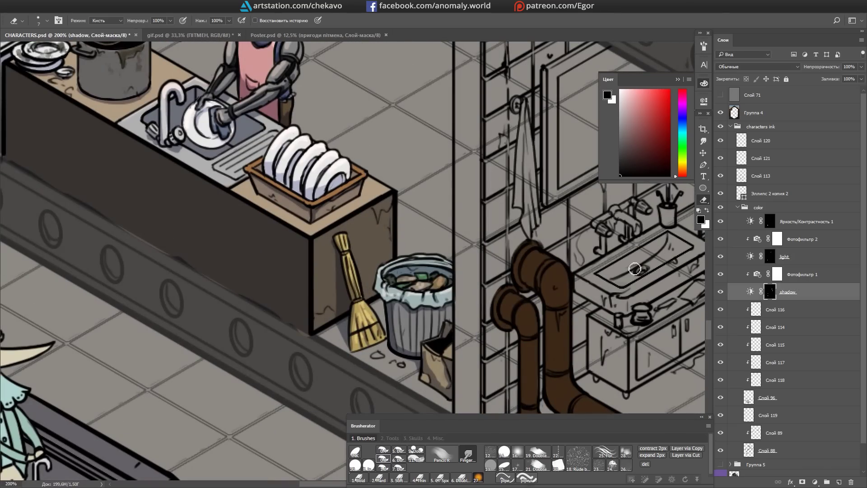
pyautogui.scroll(4, 267, 274)
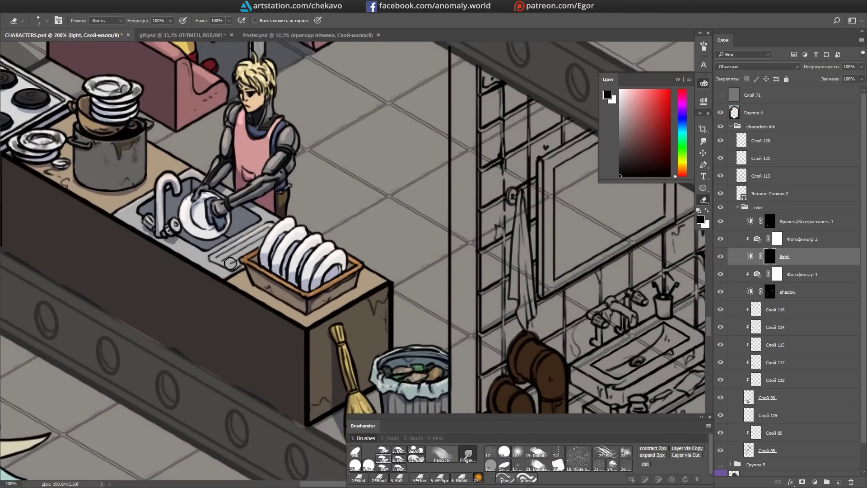
pyautogui.scroll(5, 244, 252)
pyautogui.hscroll(-3, 455, 291)
pyautogui.press('b')
pyautogui.press('r')
pyautogui.moveTo(399, 260); pyautogui.dragTo(411, 248)
pyautogui.keyDown('alt'); pyautogui.click(411, 248); pyautogui.keyUp('alt')
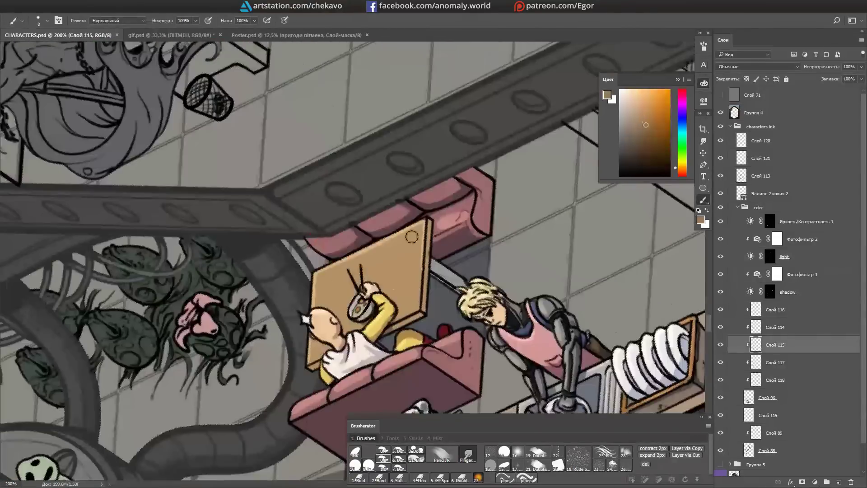
# Step: Sample dark brown from the booth and brush a grime stroke on the stove's side
pyautogui.keyDown('ctrl'); pyautogui.keyDown('alt'); pyautogui.rightClick(411, 248); pyautogui.keyUp('alt'); pyautogui.keyUp('ctrl')
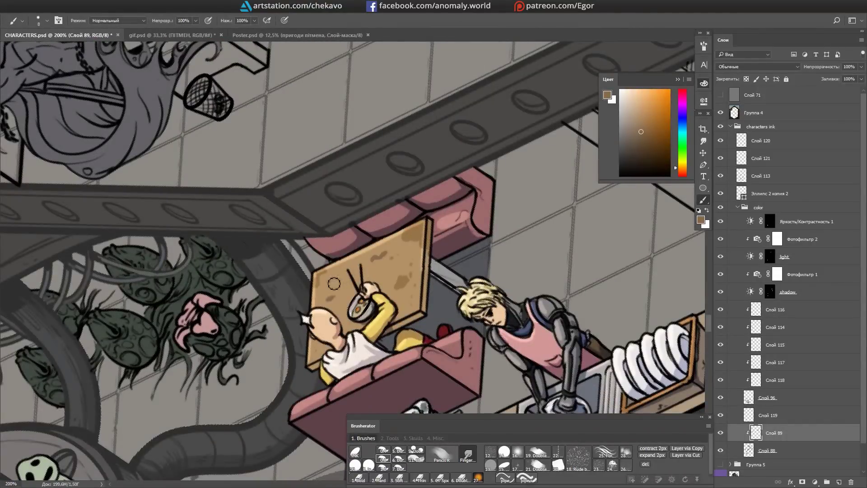
pyautogui.press('r')
pyautogui.moveTo(340, 281); pyautogui.dragTo(372, 338)
pyautogui.keyDown('alt'); pyautogui.click(373, 338); pyautogui.keyUp('alt')
pyautogui.keyDown('alt'); pyautogui.click(494, 262); pyautogui.keyUp('alt')
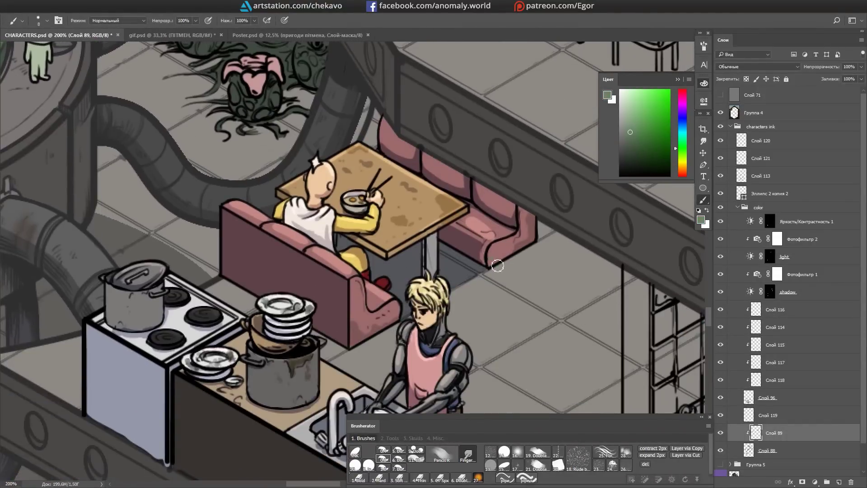
pyautogui.keyDown('alt'); pyautogui.click(335, 326); pyautogui.keyUp('alt')
pyautogui.moveTo(149, 384)
pyautogui.mouseDown()
pyautogui.moveTo(271, 158)
pyautogui.moveTo(261, 135)
pyautogui.mouseUp()
# Step: Outline the washroom wall area with the Polygonal Lasso
pyautogui.hscroll(3, 400, 274)
pyautogui.scroll(-4, 248, 140)
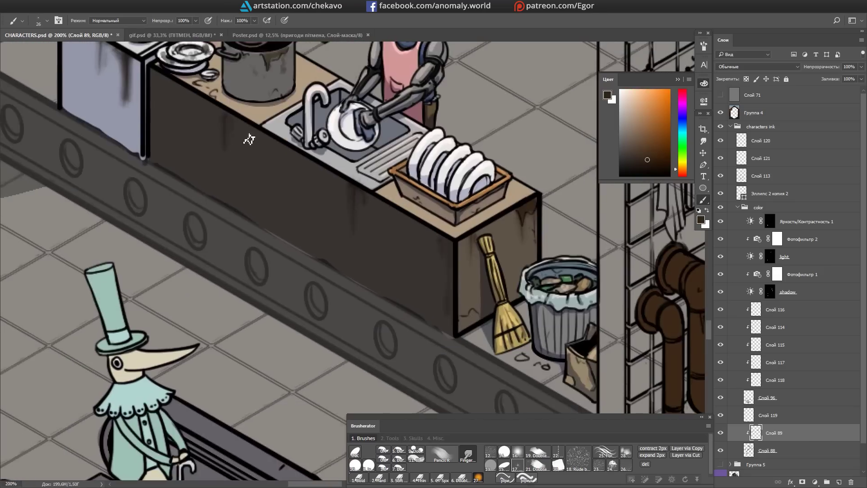
pyautogui.moveTo(530, 283); pyautogui.dragTo(325, 304)
pyautogui.scroll(2, 325, 304)
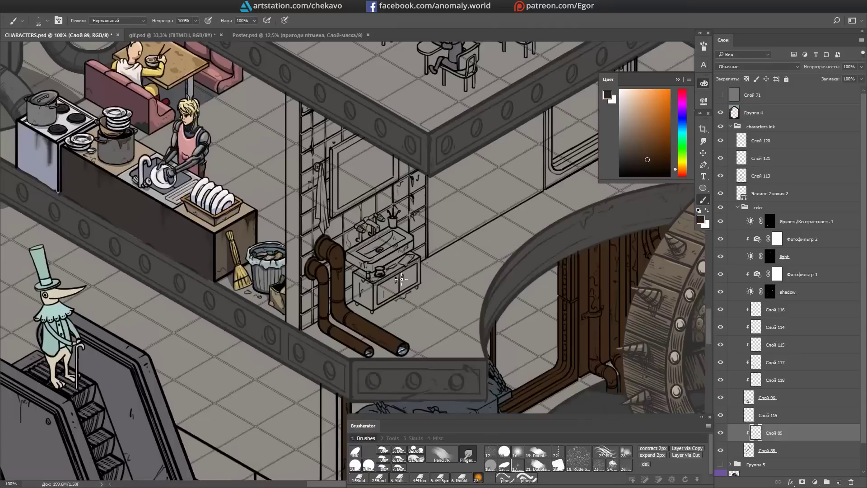
pyautogui.press('l')
pyautogui.click(282, 120)
pyautogui.click(281, 351)
pyautogui.scroll(1, 353, 331)
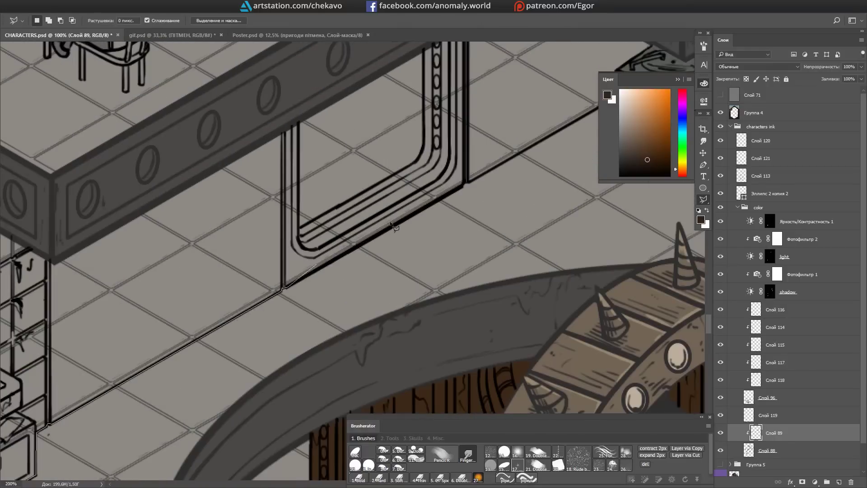
pyautogui.click(96, 380)
pyautogui.click(279, 274)
pyautogui.click(429, 187)
pyautogui.click(431, 162)
pyautogui.click(467, 135)
pyautogui.click(114, 219)
pyautogui.scroll(-2, 114, 219)
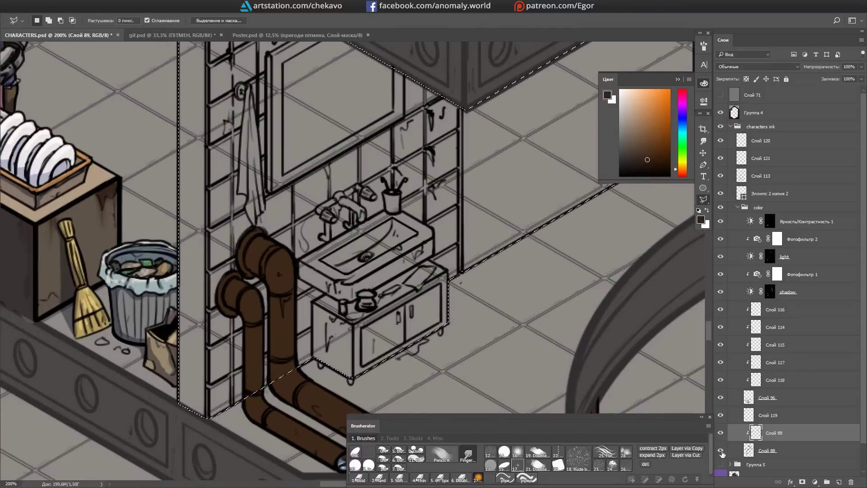
# Step: On layer Слой 88, paint the towel light grey and fill the mirror light blue
pyautogui.press('b')
pyautogui.hotkey('alt', '[')
pyautogui.press('[')
pyautogui.press('[')
pyautogui.press('[')
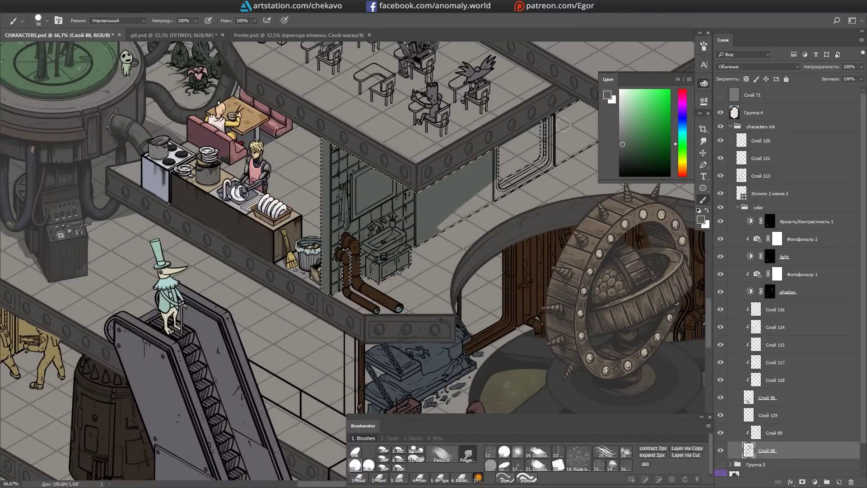
pyautogui.scroll(2, 387, 232)
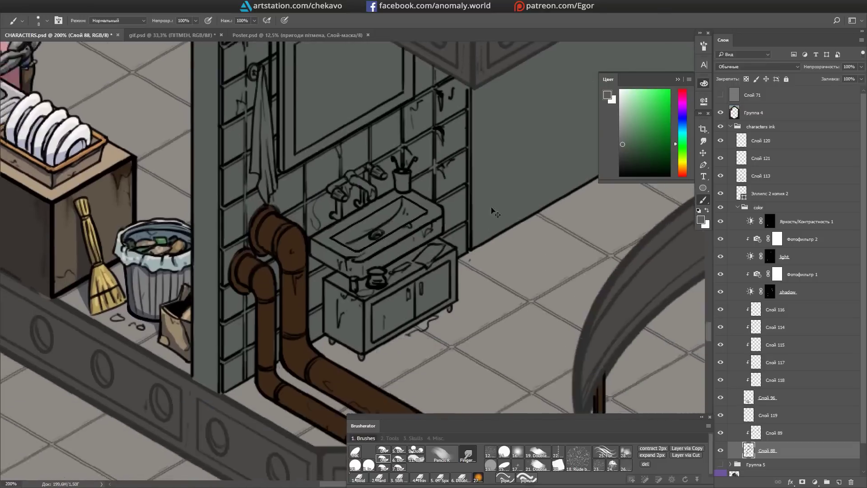
pyautogui.scroll(2, 495, 212)
pyautogui.click(620, 106)
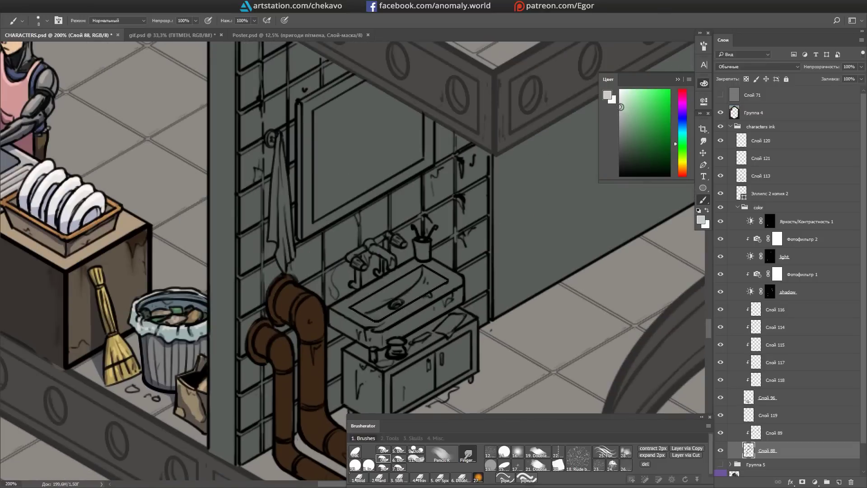
pyautogui.moveTo(280, 141); pyautogui.dragTo(280, 216)
pyautogui.moveTo(287, 131); pyautogui.dragTo(313, 172)
pyautogui.moveTo(366, 140); pyautogui.dragTo(343, 172)
pyautogui.moveTo(446, 190)
pyautogui.mouseDown()
pyautogui.moveTo(447, 199)
pyautogui.moveTo(387, 141)
pyautogui.mouseUp()
# Step: On layer Слой 89, paint the sink's front edge and basin white, then collapse the colour group
pyautogui.hotkey('alt', ']')
pyautogui.click(625, 98)
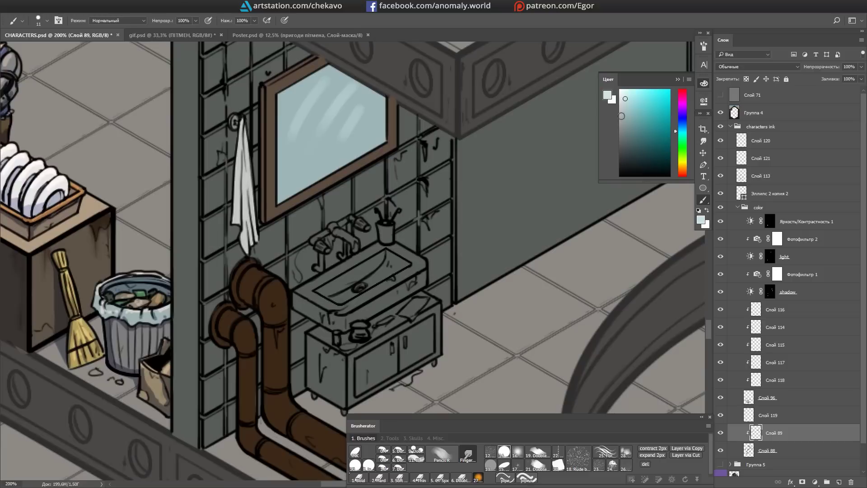
pyautogui.keyDown('alt'); pyautogui.click(319, 247); pyautogui.keyUp('alt')
pyautogui.moveTo(314, 250); pyautogui.dragTo(331, 215)
pyautogui.keyDown('alt'); pyautogui.click(387, 178); pyautogui.keyUp('alt')
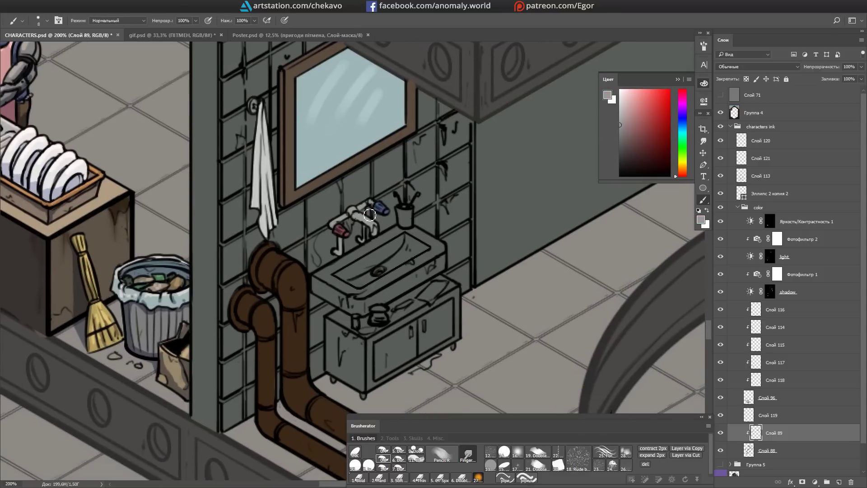
pyautogui.moveTo(312, 266); pyautogui.dragTo(356, 239)
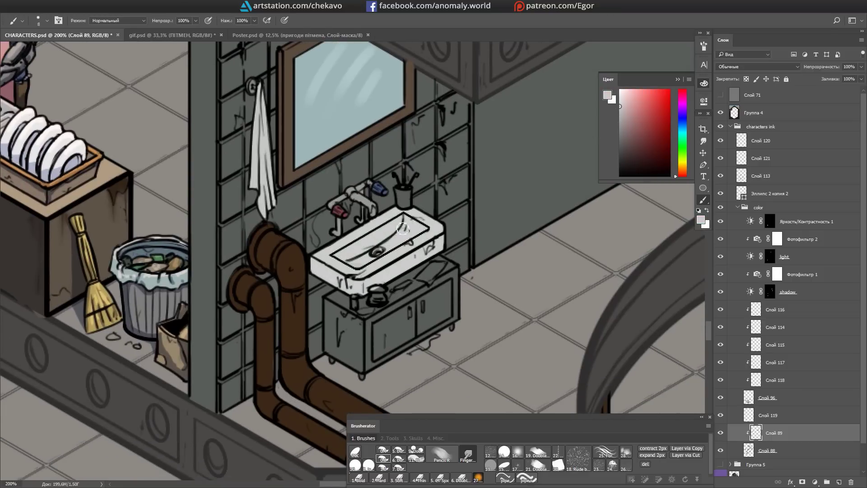
pyautogui.scroll(-5, 411, 231)
pyautogui.click(762, 141)
# Step: Make Слой 88 the active layer and hide the colour group to show plain linework
pyautogui.press('m')
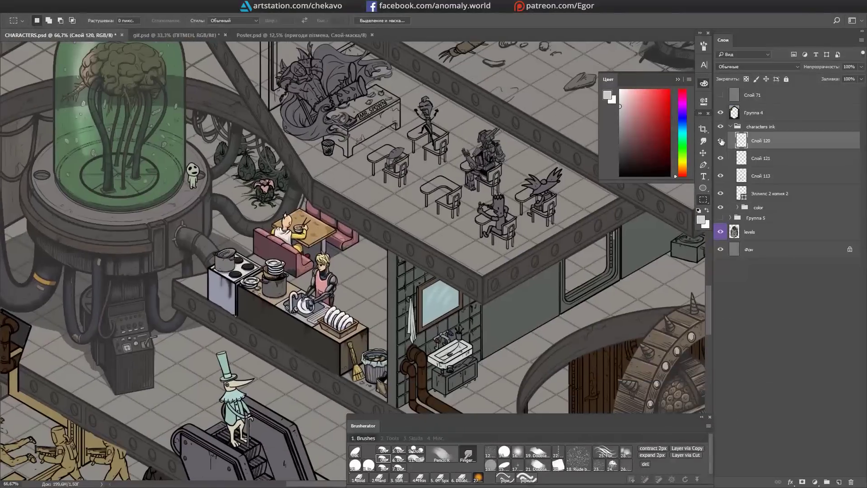
pyautogui.click(738, 207)
pyautogui.scroll(2, 407, 270)
pyautogui.moveTo(316, 226); pyautogui.dragTo(172, 343)
pyautogui.press('b')
pyautogui.click(767, 414)
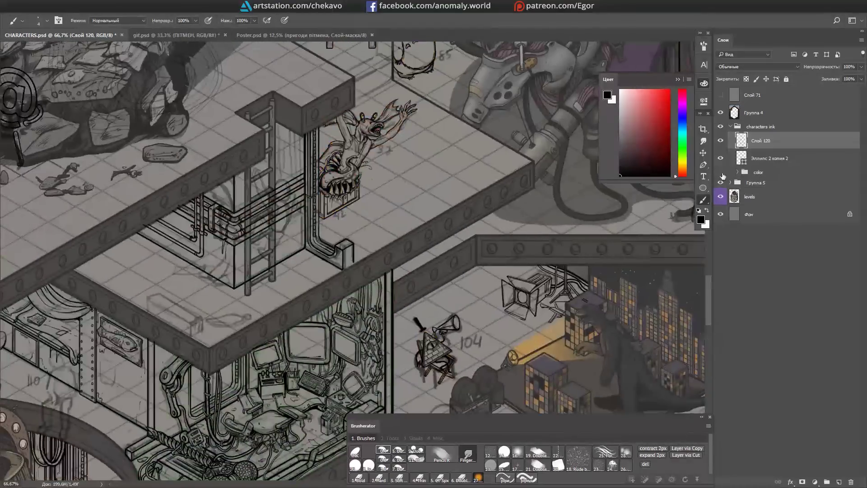
pyautogui.click(720, 172)
pyautogui.scroll(5, 506, 194)
pyautogui.scroll(-2, 399, 212)
# Step: Ink a small ellipse on the tabletop, plus litter blobs, a crescent scrap and a paper sheet
pyautogui.moveTo(451, 205); pyautogui.dragTo(441, 214)
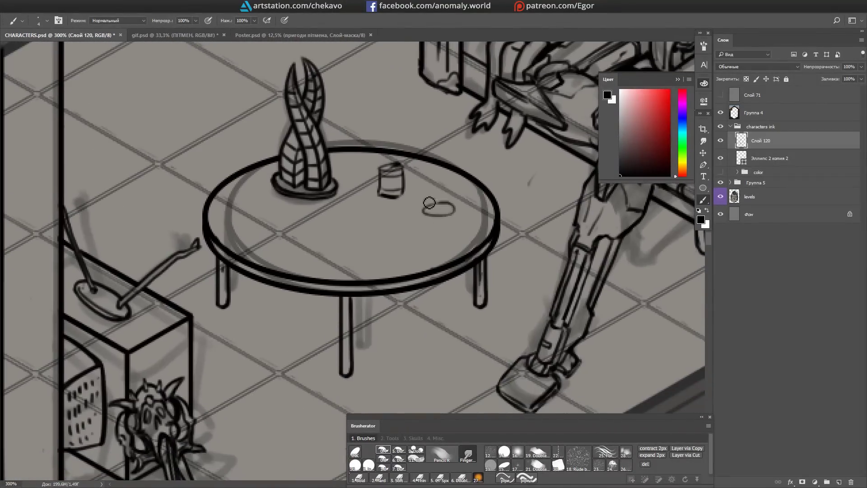
pyautogui.scroll(3, 463, 232)
pyautogui.moveTo(363, 150); pyautogui.dragTo(344, 159)
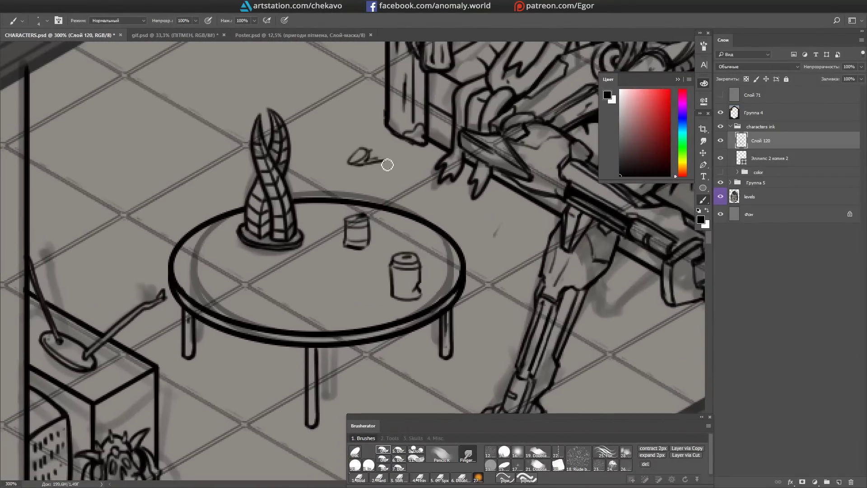
pyautogui.scroll(4, 393, 176)
pyautogui.moveTo(401, 187); pyautogui.dragTo(380, 205)
pyautogui.moveTo(379, 138); pyautogui.dragTo(307, 167)
pyautogui.moveTo(248, 72); pyautogui.dragTo(267, 128)
pyautogui.scroll(-3, 289, 180)
pyautogui.moveTo(309, 187); pyautogui.dragTo(274, 208)
pyautogui.hotkey('ctrl', 'z')
# Step: Finish the paper sheet outline near the robot foot and ink two small floor shards
pyautogui.scroll(-2, 319, 204)
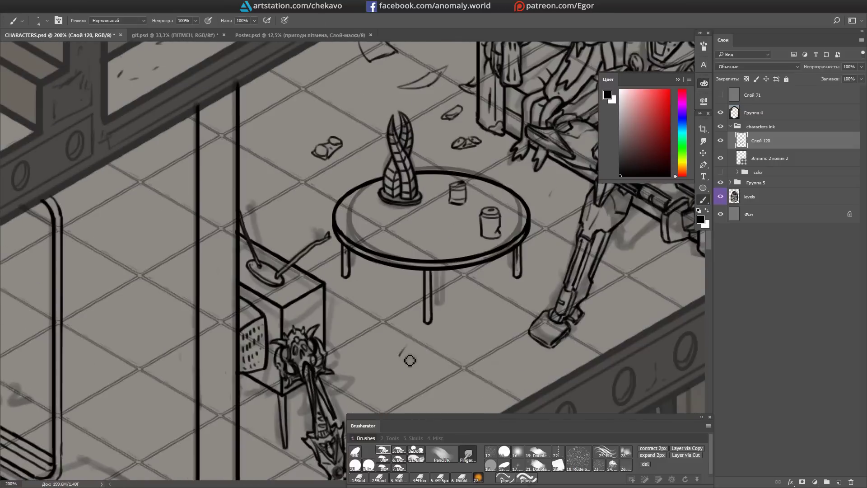
pyautogui.scroll(-2, 407, 216)
pyautogui.hscroll(4, 476, 236)
pyautogui.moveTo(484, 256); pyautogui.dragTo(435, 246)
pyautogui.scroll(-1, 459, 221)
pyautogui.hscroll(-1, 458, 220)
pyautogui.moveTo(302, 304); pyautogui.dragTo(273, 313)
pyautogui.moveTo(300, 321); pyautogui.dragTo(311, 327)
# Step: Zoom in on the round table and rotate the view to work on the book
pyautogui.scroll(4, 474, 271)
pyautogui.hscroll(5, 558, 245)
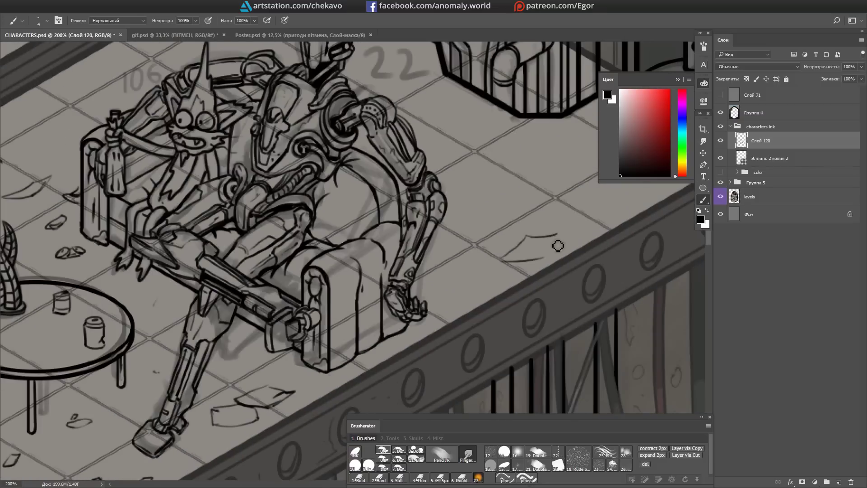
pyautogui.moveTo(581, 222); pyautogui.dragTo(365, 225)
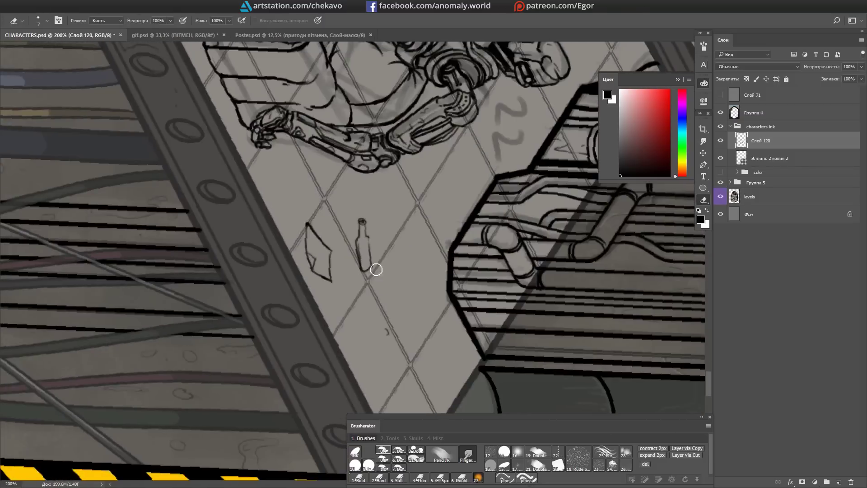
pyautogui.moveTo(515, 196); pyautogui.dragTo(578, 176)
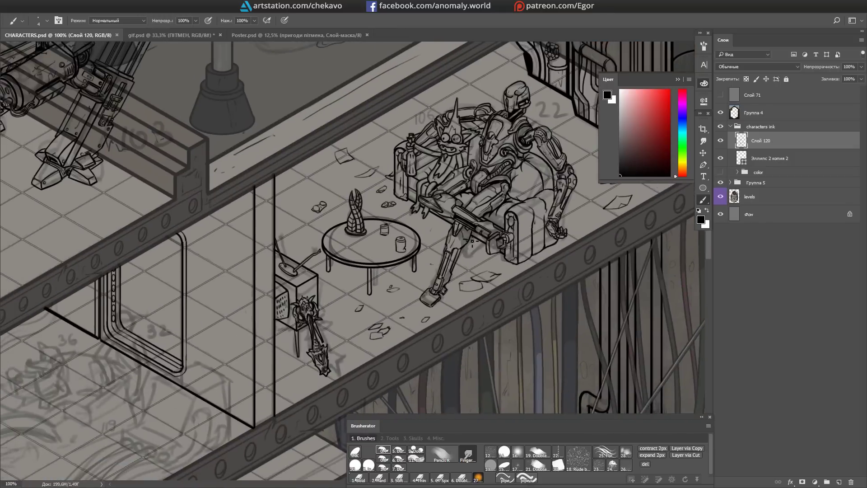
pyautogui.hotkey('ctrl', '+')
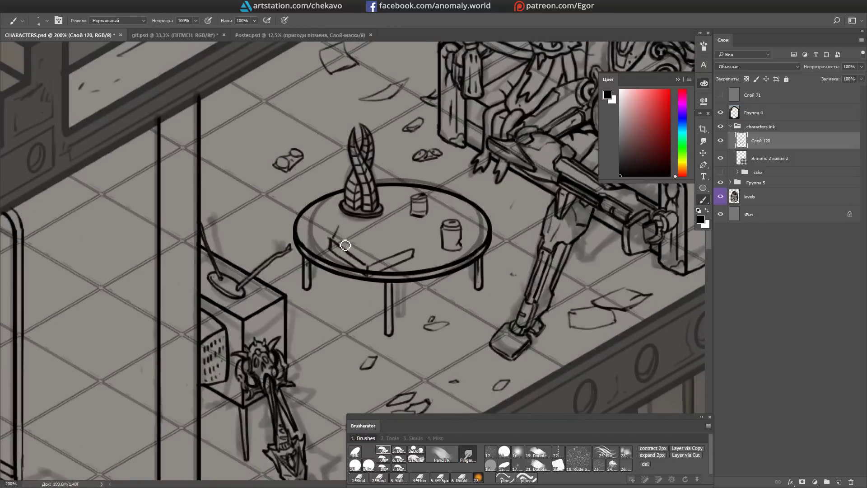
pyautogui.press('r')
pyautogui.moveTo(345, 245); pyautogui.dragTo(362, 218)
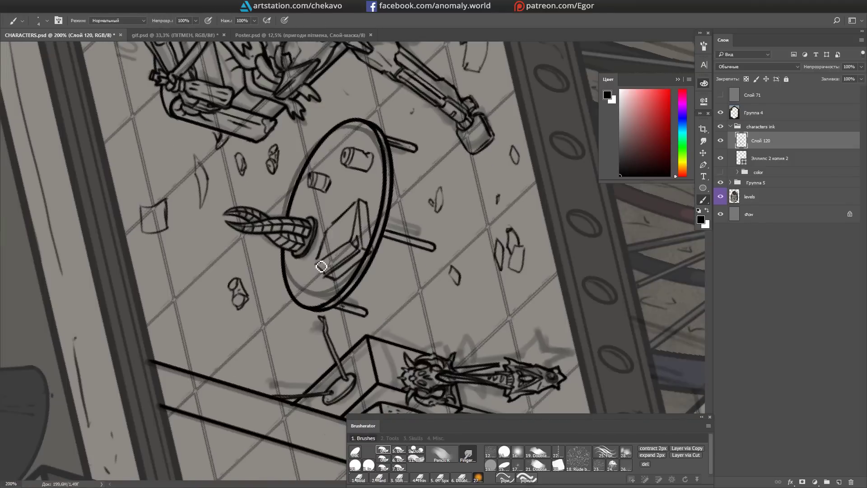
pyautogui.moveTo(329, 282)
pyautogui.mouseDown()
pyautogui.moveTo(382, 258)
pyautogui.moveTo(411, 193)
pyautogui.mouseUp()
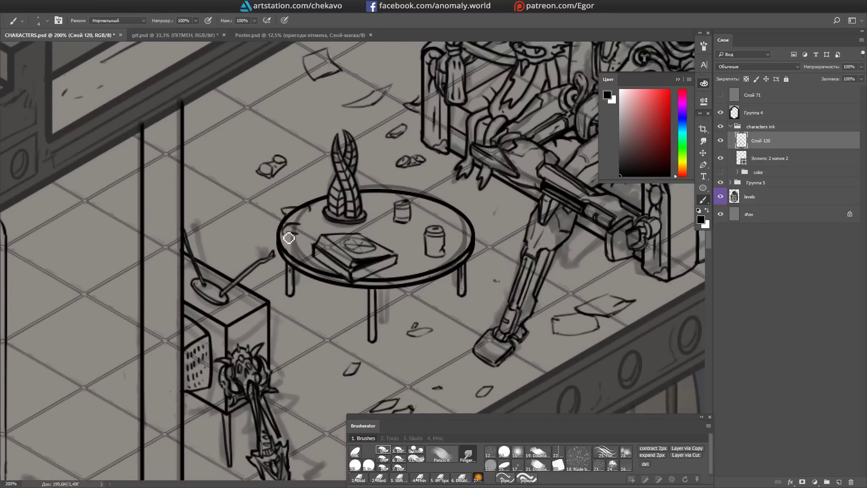
pyautogui.moveTo(286, 228)
pyautogui.mouseDown()
pyautogui.moveTo(330, 207)
pyautogui.moveTo(352, 253)
pyautogui.moveTo(450, 342)
pyautogui.moveTo(481, 181)
pyautogui.moveTo(489, 233)
pyautogui.moveTo(378, 135)
pyautogui.mouseUp()
pyautogui.press('b')
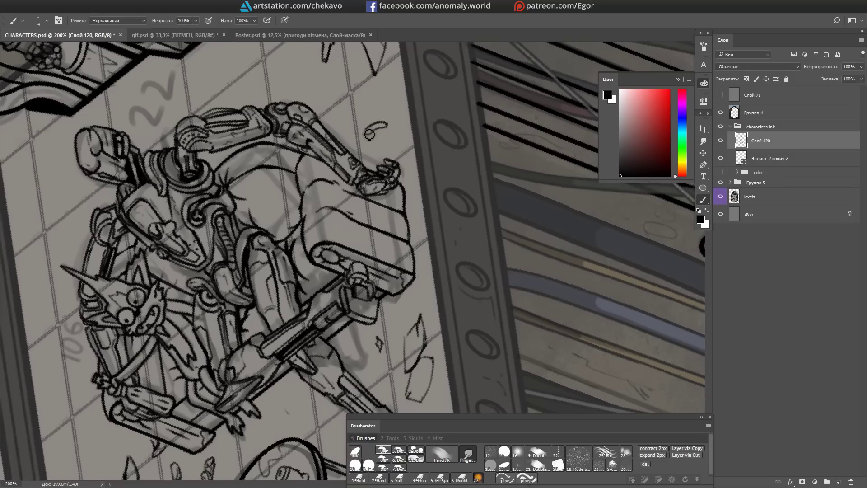
pyautogui.moveTo(389, 104); pyautogui.dragTo(373, 226)
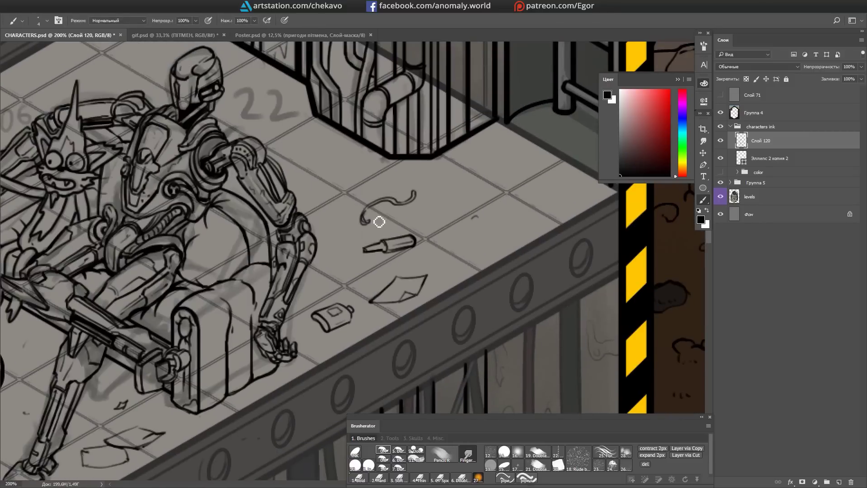
# Step: Loosely lasso-select the floor trash, then pull back to view the whole lower floor
pyautogui.hotkey('ctrl', '-')
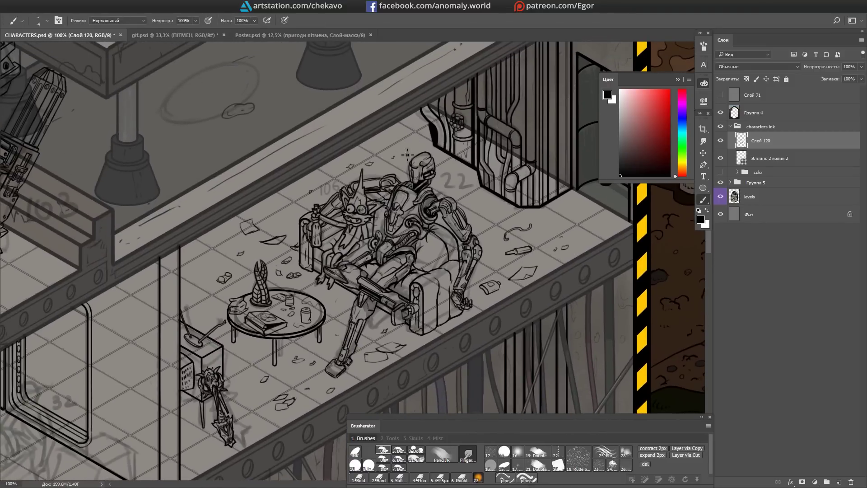
pyautogui.moveTo(394, 136)
pyautogui.mouseDown()
pyautogui.moveTo(296, 151)
pyautogui.moveTo(318, 182)
pyautogui.moveTo(266, 254)
pyautogui.moveTo(340, 137)
pyautogui.moveTo(225, 227)
pyautogui.mouseUp()
pyautogui.press('l')
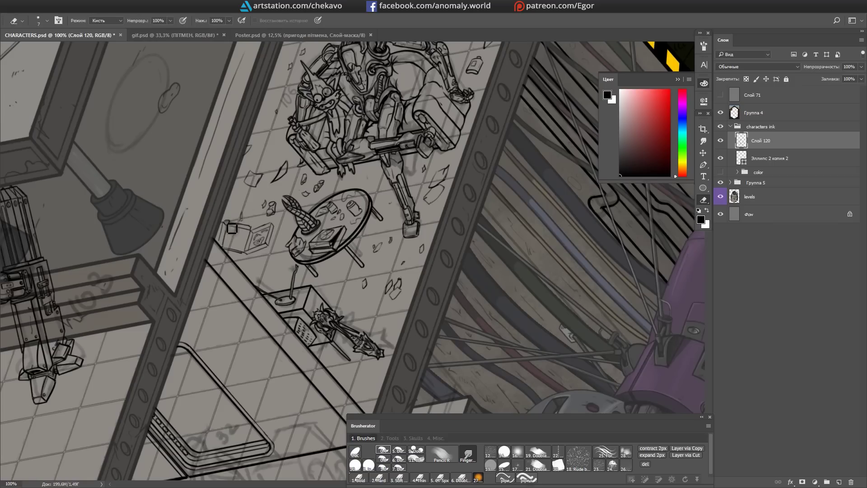
pyautogui.scroll(2, 231, 229)
pyautogui.press('b')
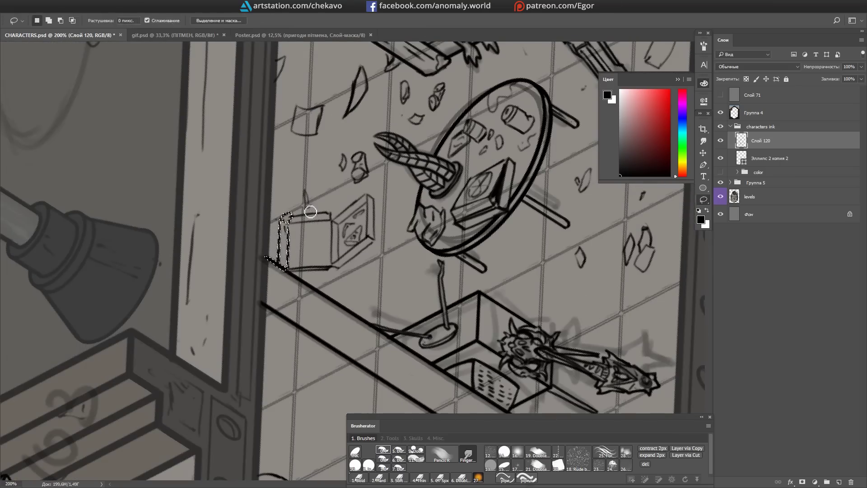
pyautogui.scroll(-3, 311, 211)
pyautogui.press('b')
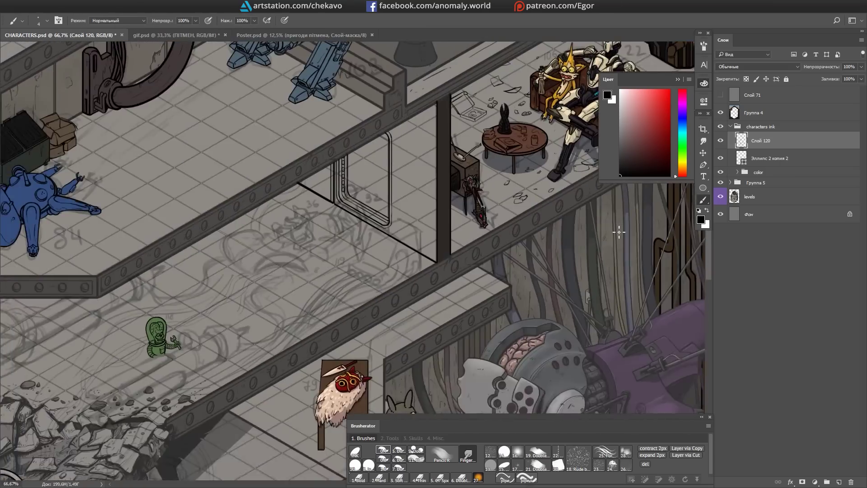
pyautogui.moveTo(479, 191); pyautogui.dragTo(451, 233)
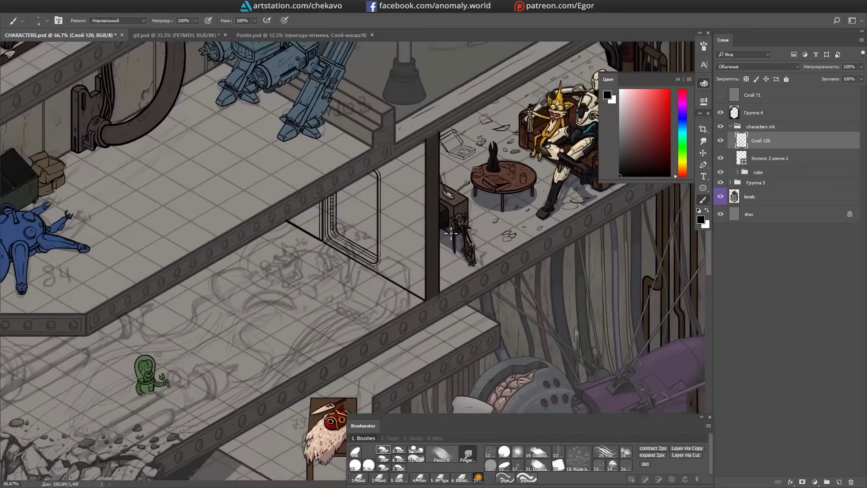
# Step: On a new layer, ink the wall-base line and a line from the hook down to the corner
pyautogui.scroll(2, 450, 233)
pyautogui.hotkey('ctrl', 'shift', 'alt', 'n')
pyautogui.moveTo(486, 201)
pyautogui.mouseDown()
pyautogui.moveTo(344, 325)
pyautogui.moveTo(503, 381)
pyautogui.mouseUp()
pyautogui.press('r')
pyautogui.press('Escape')
pyautogui.press('b')
pyautogui.moveTo(271, 197); pyautogui.dragTo(275, 291)
# Step: Ink the lines closing the bracket into a box at the pipe base
pyautogui.press('r')
pyautogui.moveTo(277, 206); pyautogui.dragTo(276, 207)
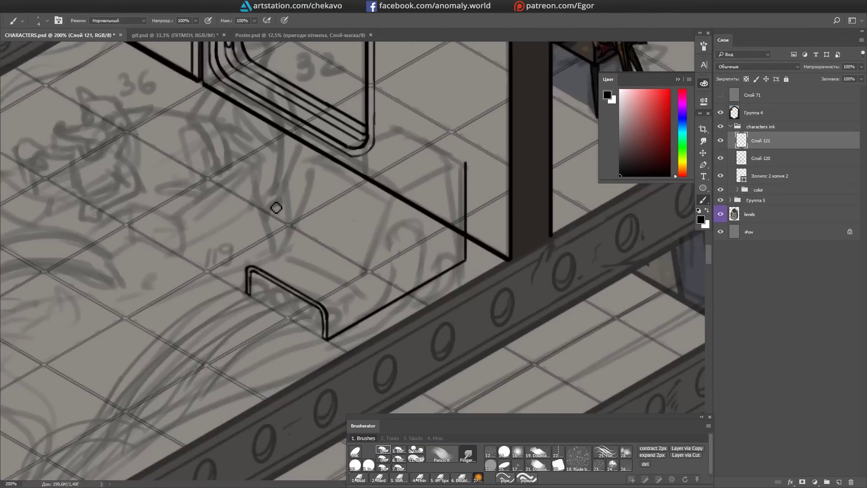
pyautogui.press('b')
pyautogui.moveTo(284, 271); pyautogui.dragTo(359, 287)
pyautogui.press('r')
pyautogui.moveTo(309, 197)
pyautogui.mouseDown()
pyautogui.moveTo(428, 269)
pyautogui.moveTo(289, 316)
pyautogui.moveTo(268, 111)
pyautogui.mouseUp()
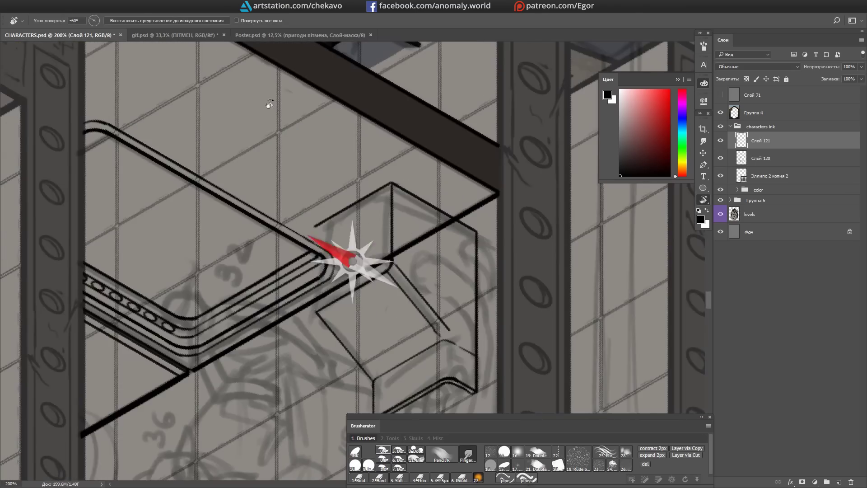
pyautogui.press('Escape')
pyautogui.press('b')
pyautogui.moveTo(289, 252)
pyautogui.mouseDown()
pyautogui.moveTo(330, 407)
pyautogui.moveTo(357, 408)
pyautogui.mouseUp()
# Step: Ink a U-shaped line and double cable lines running down the wall
pyautogui.moveTo(321, 63)
pyautogui.mouseDown()
pyautogui.moveTo(325, 404)
pyautogui.moveTo(329, 63)
pyautogui.mouseUp()
pyautogui.press('Tab')
pyautogui.moveTo(373, 236); pyautogui.dragTo(493, 157)
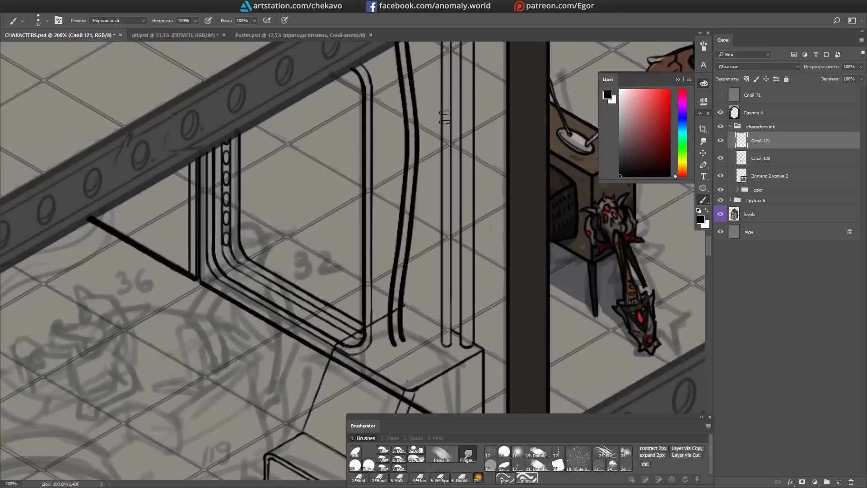
pyautogui.moveTo(277, 389); pyautogui.dragTo(280, 106)
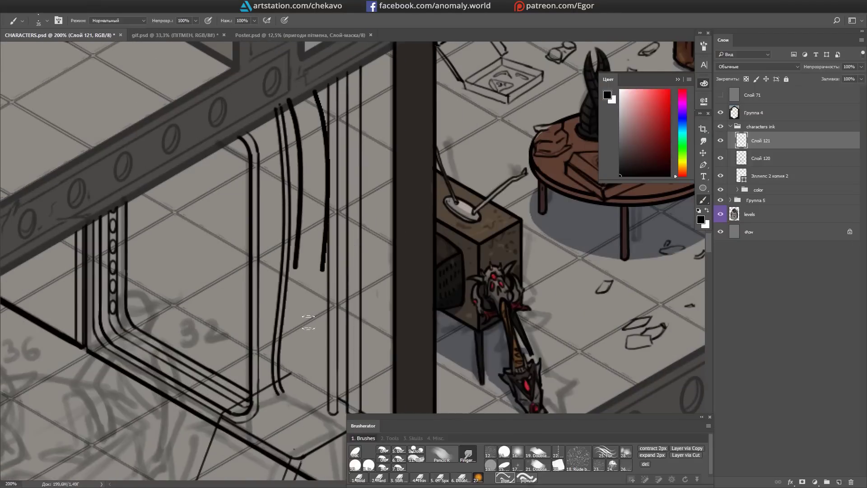
pyautogui.moveTo(318, 169); pyautogui.dragTo(349, 124)
# Step: Add a new cables layer and shrink the inking brush from 7 px to 3 px
pyautogui.hotkey('ctrl', 'shift', 'alt', 'n')
pyautogui.click(559, 461)
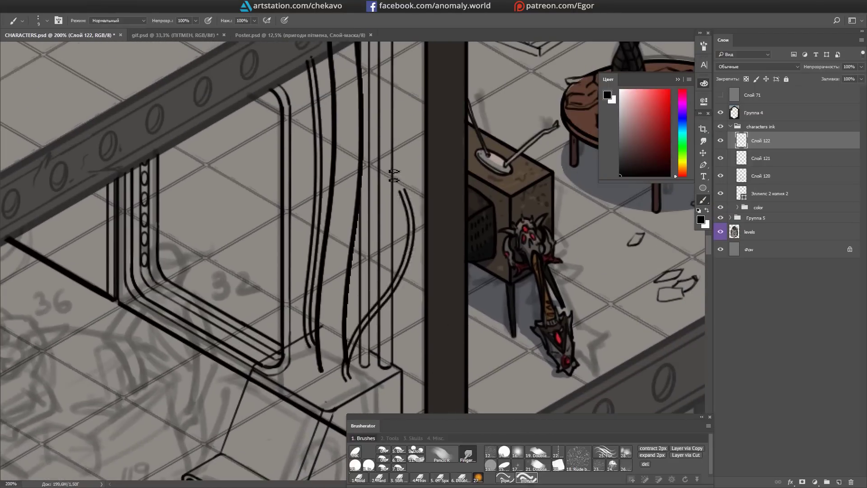
pyautogui.scroll(-5, 415, 232)
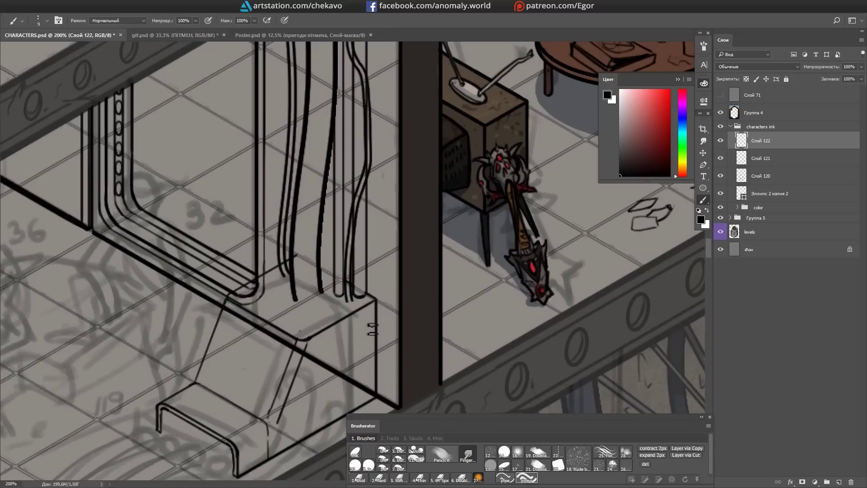
pyautogui.press('Tab')
pyautogui.moveTo(370, 326); pyautogui.dragTo(416, 361)
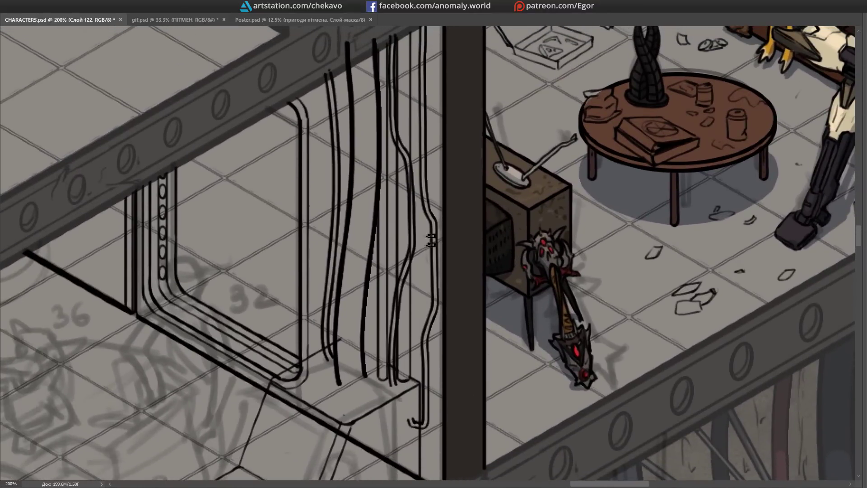
pyautogui.press('Tab')
pyautogui.hotkey('alt', '[')
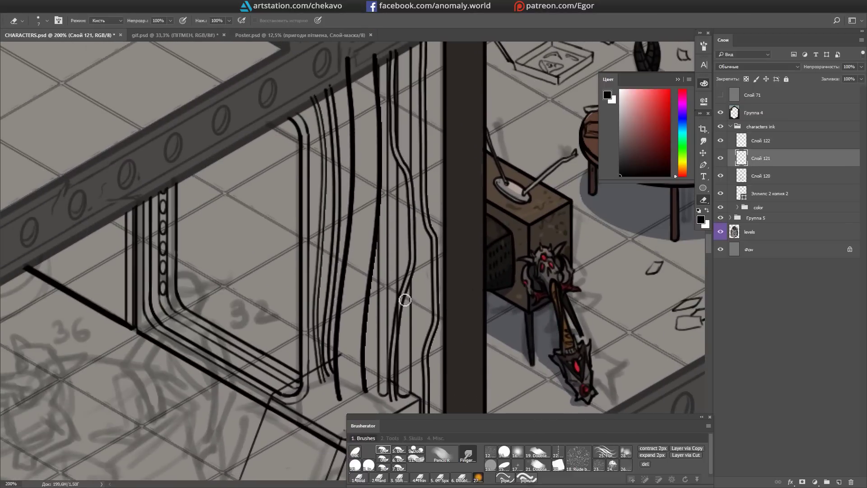
pyautogui.press('b')
pyautogui.hotkey('alt', ']')
pyautogui.scroll(-5, 457, 209)
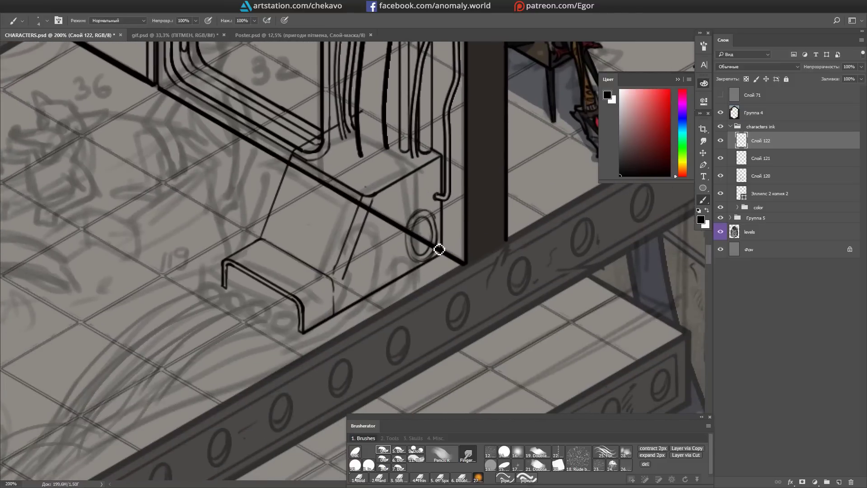
pyautogui.scroll(3, 439, 248)
# Step: Erase overlapping lines on the box base and ink a clamp band around the pipe
pyautogui.press('e')
pyautogui.hotkey('alt', '[')
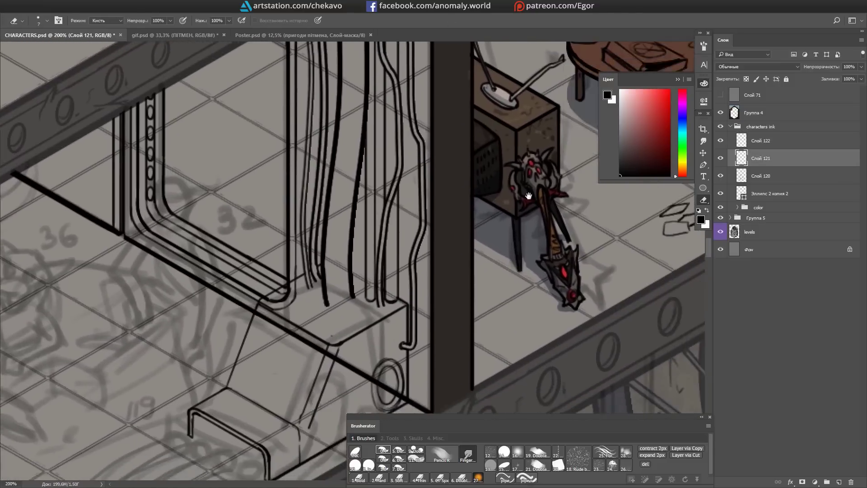
pyautogui.moveTo(528, 195); pyautogui.dragTo(700, 213)
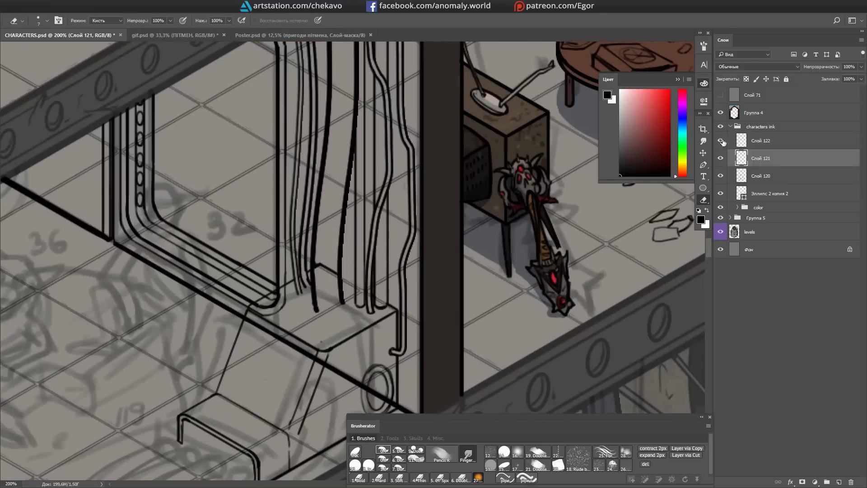
pyautogui.press('b')
pyautogui.hotkey('alt', ']')
pyautogui.scroll(-5, 312, 235)
pyautogui.moveTo(330, 220)
pyautogui.mouseDown()
pyautogui.moveTo(452, 163)
pyautogui.moveTo(502, 251)
pyautogui.moveTo(522, 319)
pyautogui.moveTo(367, 194)
pyautogui.moveTo(367, 363)
pyautogui.moveTo(488, 145)
pyautogui.mouseUp()
pyautogui.press('e')
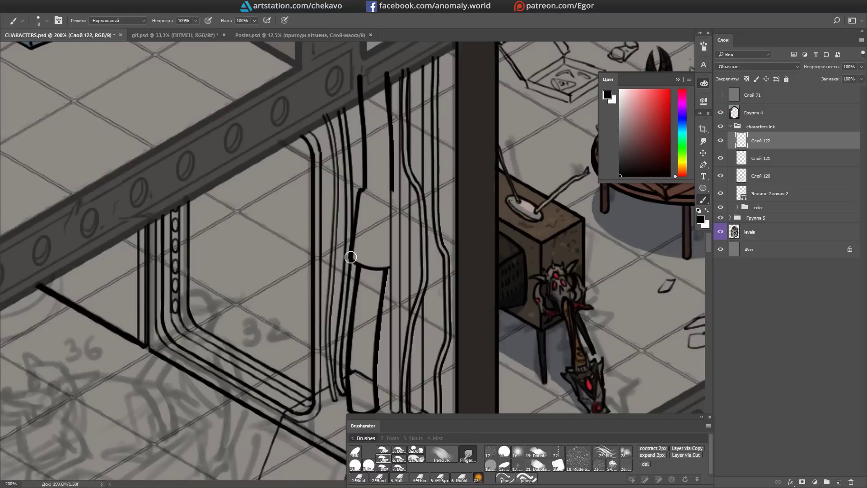
pyautogui.moveTo(353, 261)
pyautogui.mouseDown()
pyautogui.moveTo(406, 180)
pyautogui.moveTo(354, 240)
pyautogui.mouseUp()
pyautogui.moveTo(360, 195); pyautogui.dragTo(396, 198)
pyautogui.press('e')
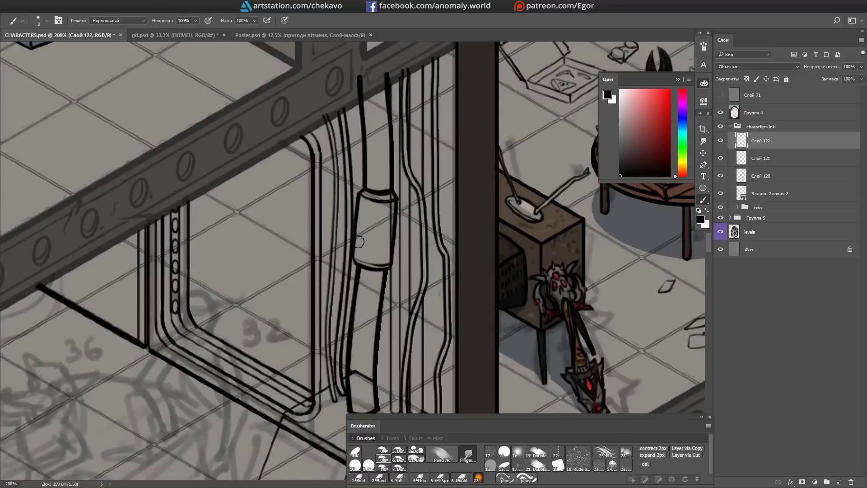
pyautogui.moveTo(373, 254); pyautogui.dragTo(367, 206)
# Step: Merge the box base layer down into the main ink layer below
pyautogui.hotkey('alt', '[')
pyautogui.press('Delete')
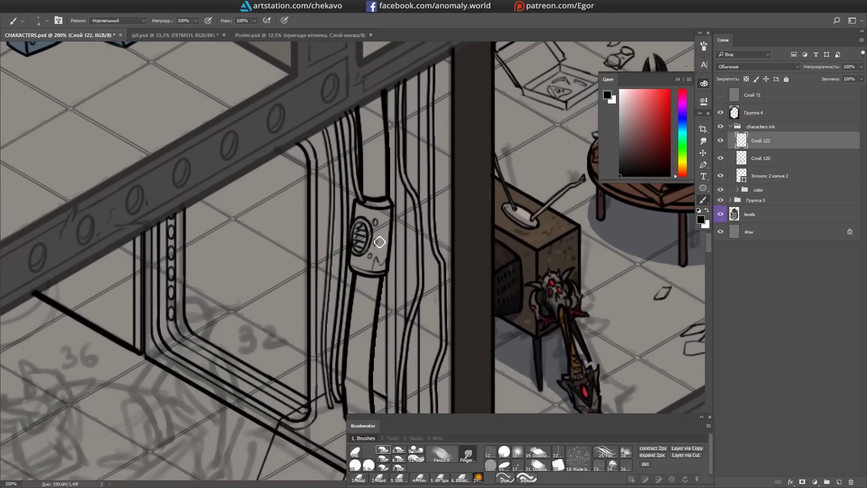
pyautogui.press('e')
pyautogui.hotkey('alt', '[')
pyautogui.moveTo(361, 265); pyautogui.dragTo(314, 259)
pyautogui.hotkey('alt', ']')
pyautogui.moveTo(453, 363)
pyautogui.mouseDown()
pyautogui.moveTo(477, 246)
pyautogui.moveTo(388, 109)
pyautogui.moveTo(497, 236)
pyautogui.moveTo(512, 339)
pyautogui.mouseUp()
pyautogui.hotkey('ctrl', '-')
pyautogui.hotkey('ctrl', 'shift', 'alt', 'n')
# Step: Ink a long cable looping to the lower left and parallel cables along the beam, then save
pyautogui.press('b')
pyautogui.moveTo(346, 226); pyautogui.dragTo(266, 354)
pyautogui.moveTo(573, 77); pyautogui.dragTo(592, 73)
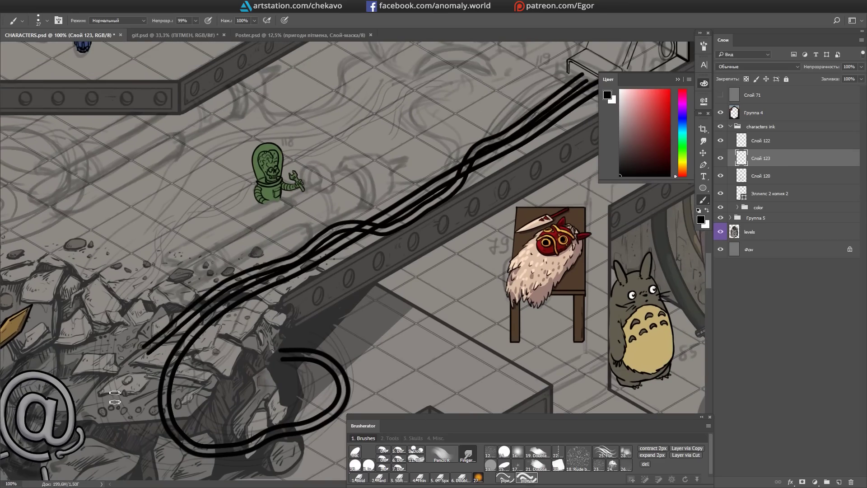
pyautogui.moveTo(115, 398); pyautogui.dragTo(176, 293)
pyautogui.moveTo(511, 114); pyautogui.dragTo(446, 255)
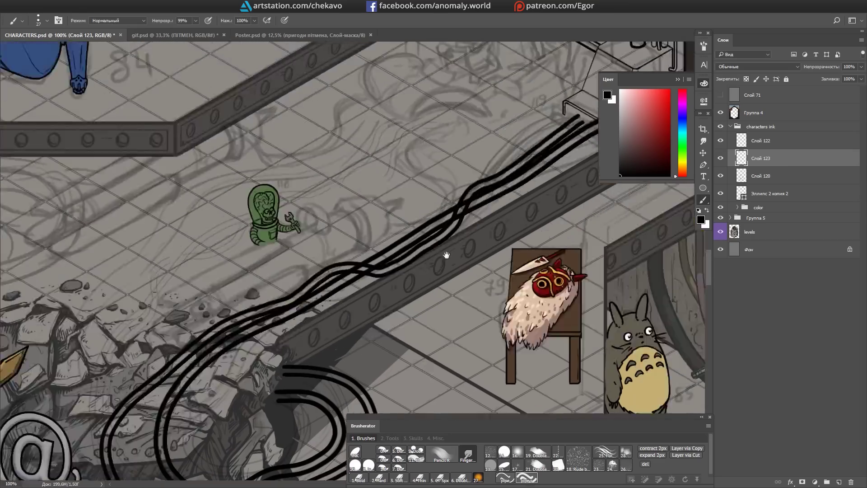
pyautogui.hotkey('ctrl', '+')
pyautogui.press('r')
pyautogui.moveTo(418, 404); pyautogui.dragTo(455, 189)
pyautogui.press('Escape')
pyautogui.hotkey('ctrl', '-')
pyautogui.hotkey('ctrl', '-')
pyautogui.hotkey('ctrl', 's')
# Step: Rotate and zoom the view to line up the next cable strokes
pyautogui.moveTo(518, 224); pyautogui.dragTo(470, 178)
pyautogui.hotkey('ctrl', '+')
pyautogui.moveTo(458, 249); pyautogui.dragTo(412, 320)
pyautogui.press('Escape')
pyautogui.press('Tab')
pyautogui.press('r')
pyautogui.press('Escape')
pyautogui.hotkey('ctrl', '+')
# Step: Clean up the wall and floor cable layers around the connector with the eraser
pyautogui.press('Tab')
pyautogui.hotkey('alt', ']')
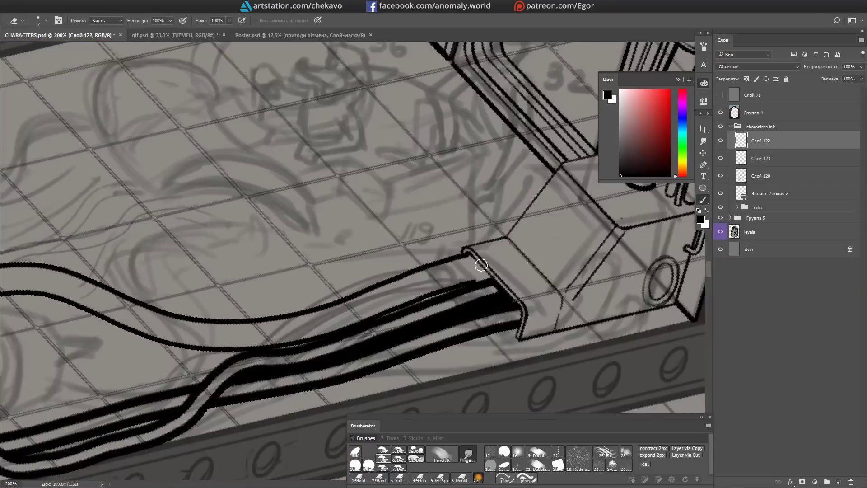
pyautogui.moveTo(481, 265); pyautogui.dragTo(257, 194)
pyautogui.press('Escape')
pyautogui.press('e')
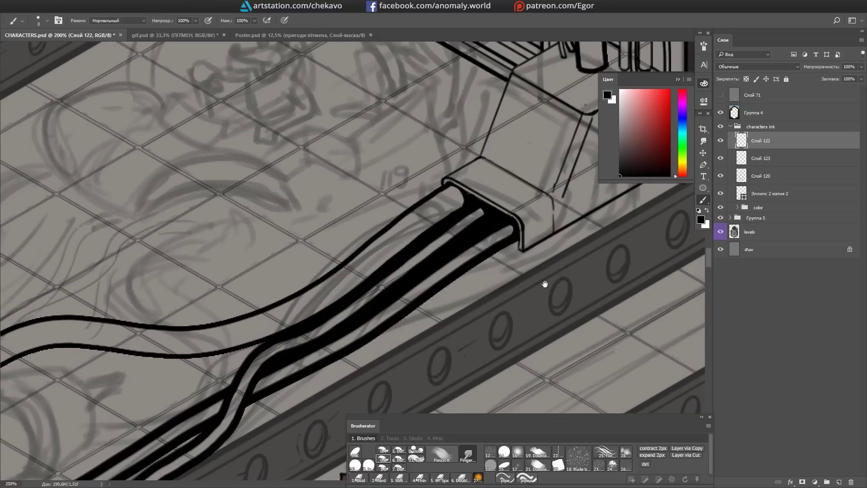
pyautogui.moveTo(545, 284); pyautogui.dragTo(493, 272)
pyautogui.press('e')
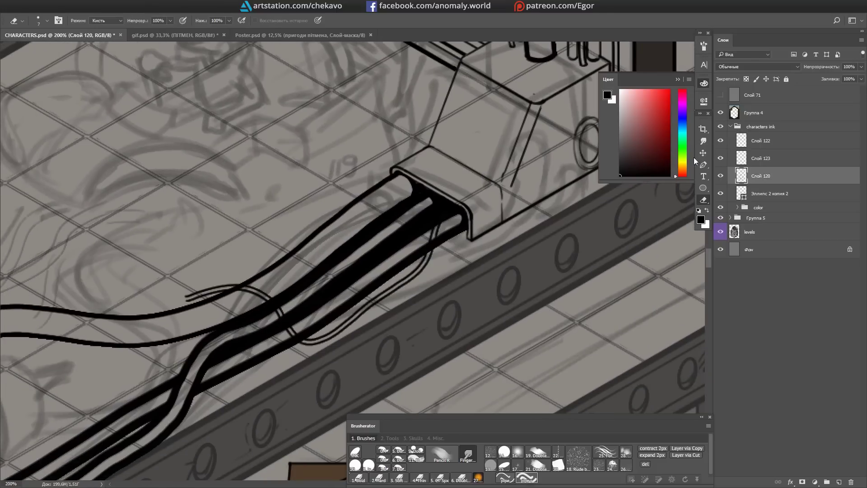
pyautogui.click(724, 157)
pyautogui.moveTo(381, 304); pyautogui.dragTo(474, 406)
pyautogui.click(758, 141)
pyautogui.press('b')
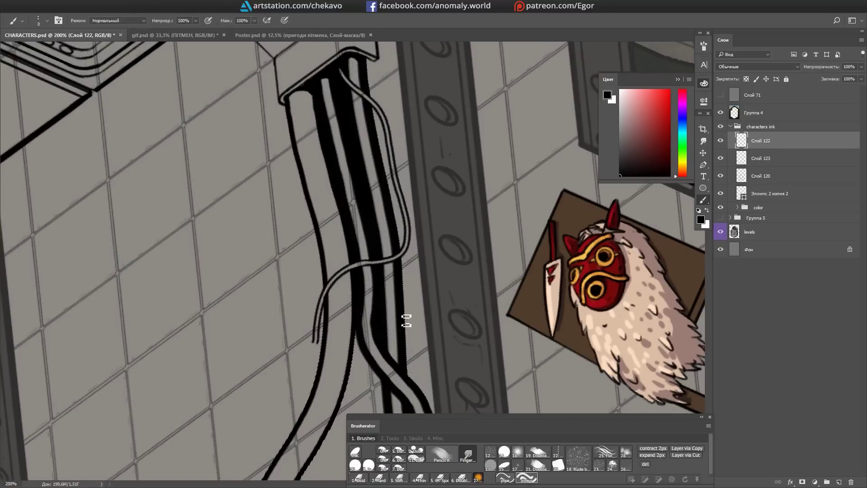
pyautogui.press('Escape')
# Step: Create a new layer and make it the drawing target
pyautogui.hotkey('ctrl', 'shift', 'n')
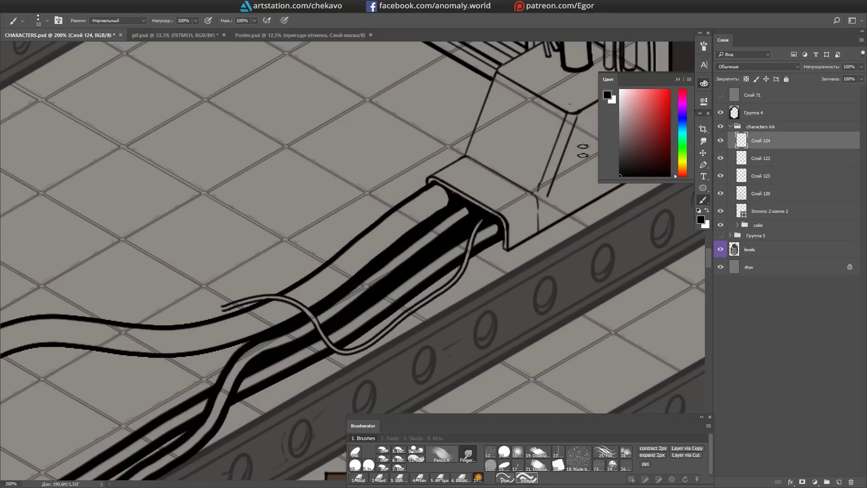
pyautogui.press('Return')
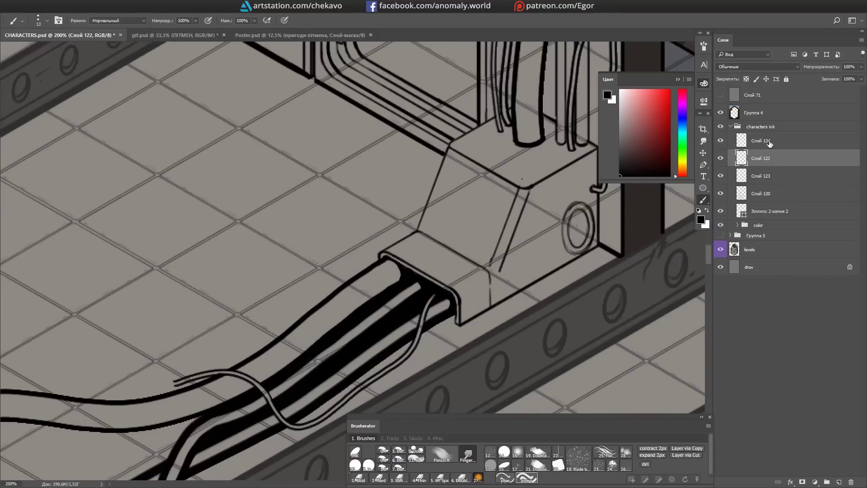
pyautogui.click(768, 143)
pyautogui.scroll(-3, 416, 339)
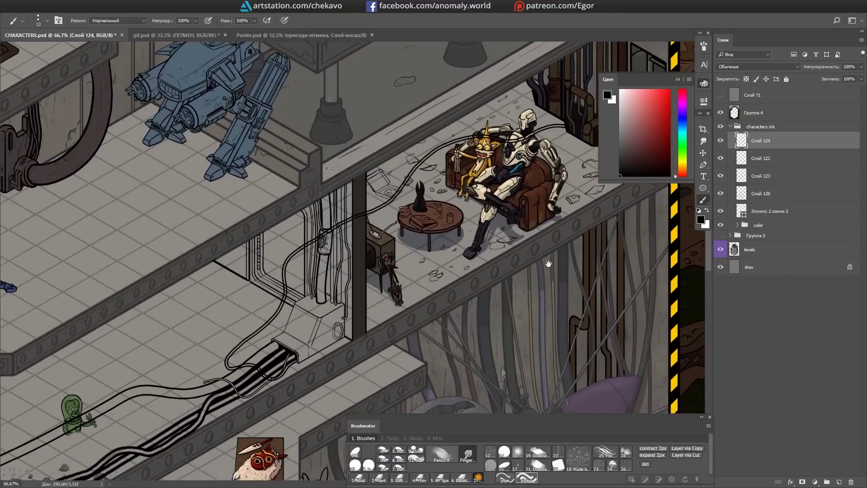
pyautogui.scroll(3, 386, 221)
pyautogui.hotkey('alt', '[')
pyautogui.hotkey('alt', '[')
pyautogui.hotkey('alt', '[')
pyautogui.press('e')
pyautogui.scroll(2, 367, 208)
# Step: Lasso-select the area around the pizza box, then clear the selection
pyautogui.press('l')
pyautogui.moveTo(366, 207); pyautogui.dragTo(219, 234)
pyautogui.moveTo(586, 180); pyautogui.dragTo(343, 203)
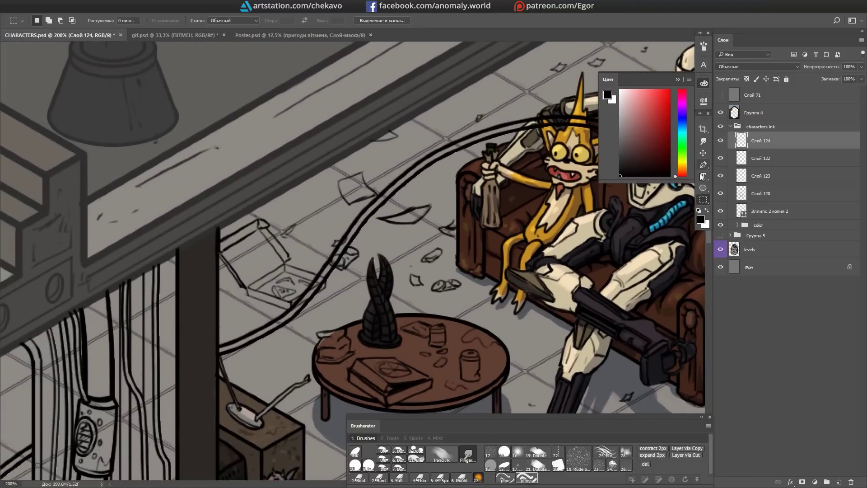
pyautogui.moveTo(220, 230); pyautogui.dragTo(222, 242)
pyautogui.hotkey('ctrl', 'd')
pyautogui.scroll(-2, 468, 283)
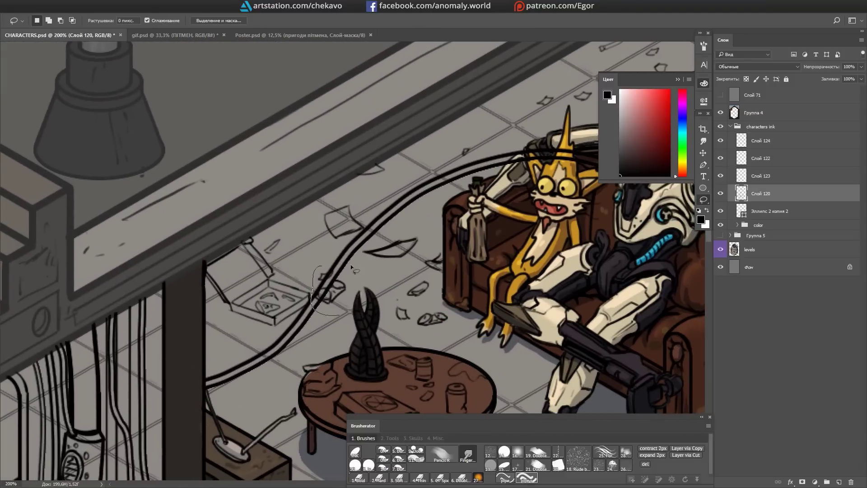
pyautogui.scroll(2, 376, 211)
pyautogui.click(760, 140)
pyautogui.press('b')
pyautogui.hotkey('ctrl', 'd')
# Step: Bring the robot, pillar and cable junction into view, stepping between the cable layers
pyautogui.press('b')
pyautogui.moveTo(629, 234); pyautogui.dragTo(429, 285)
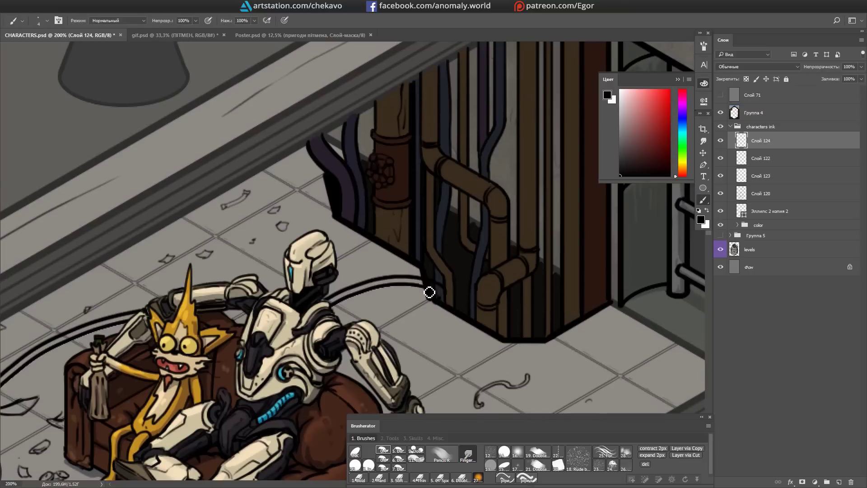
pyautogui.scroll(-3, 497, 280)
pyautogui.moveTo(543, 262); pyautogui.dragTo(768, 207)
pyautogui.press('e')
pyautogui.hotkey('alt', '[')
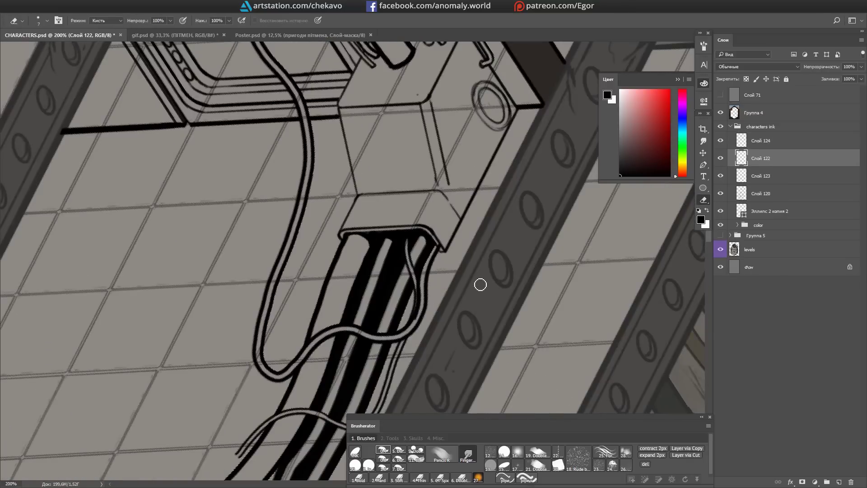
pyautogui.hotkey('alt', ']')
# Step: Merge the cable layers onto Слой 124, rotate the view 30° and add Слой 125
pyautogui.scroll(-3, 441, 246)
pyautogui.scroll(3, 338, 258)
pyautogui.scroll(-10, 338, 258)
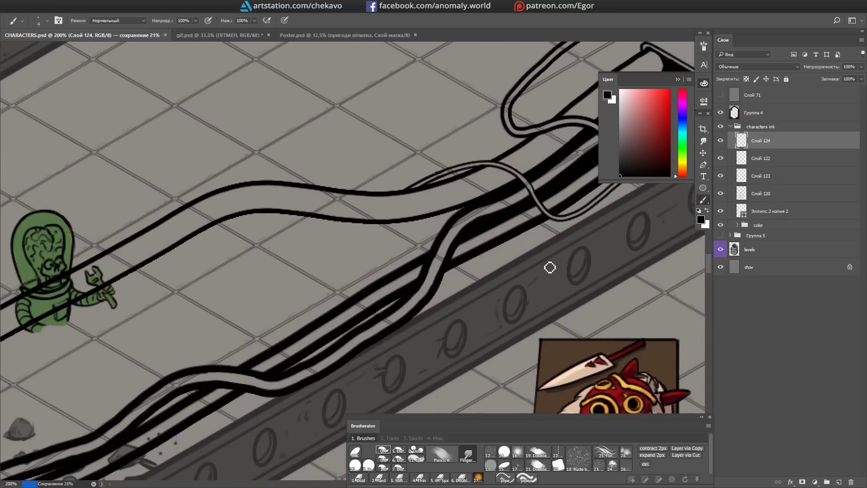
pyautogui.press('b')
pyautogui.hotkey('ctrl', 'e')
pyautogui.press('r')
pyautogui.moveTo(489, 253)
pyautogui.mouseDown()
pyautogui.moveTo(586, 90)
pyautogui.moveTo(700, 213)
pyautogui.moveTo(348, 415)
pyautogui.mouseUp()
pyautogui.hotkey('ctrl', 'shift', 'n')
pyautogui.press('Return')
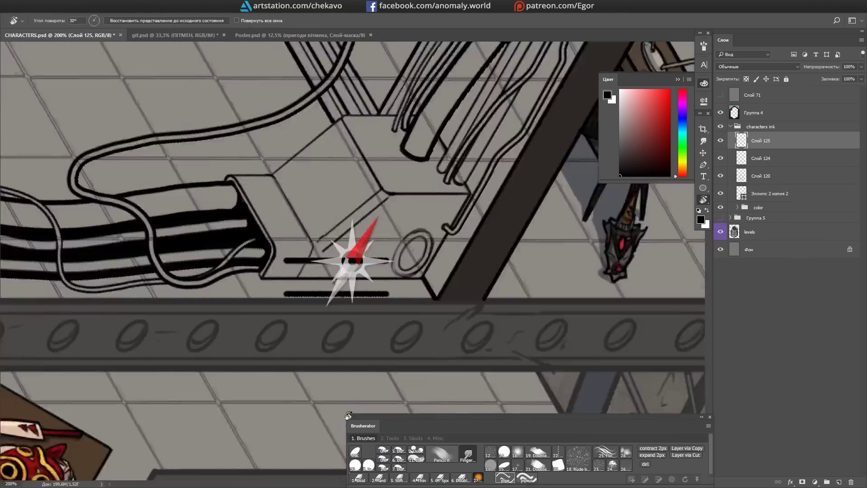
# Step: Ink the clamp's two vertical sides beside the junction box on Слой 125
pyautogui.press('Escape')
pyautogui.press('b')
pyautogui.moveTo(298, 129); pyautogui.dragTo(298, 246)
pyautogui.moveTo(332, 129); pyautogui.dragTo(331, 244)
pyautogui.press('Escape')
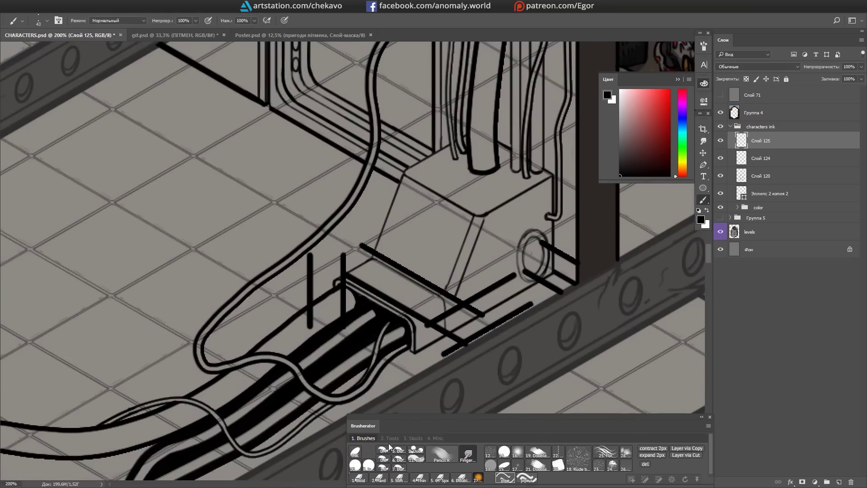
pyautogui.press('r')
pyautogui.moveTo(348, 283); pyautogui.dragTo(354, 307)
pyautogui.press('Escape')
pyautogui.press('b')
# Step: Refine the clamp edge with brush and eraser at rotated canvas angles
pyautogui.press('r')
pyautogui.moveTo(419, 310)
pyautogui.mouseDown()
pyautogui.moveTo(405, 305)
pyautogui.moveTo(379, 251)
pyautogui.moveTo(414, 284)
pyautogui.moveTo(381, 229)
pyautogui.mouseUp()
pyautogui.press('e')
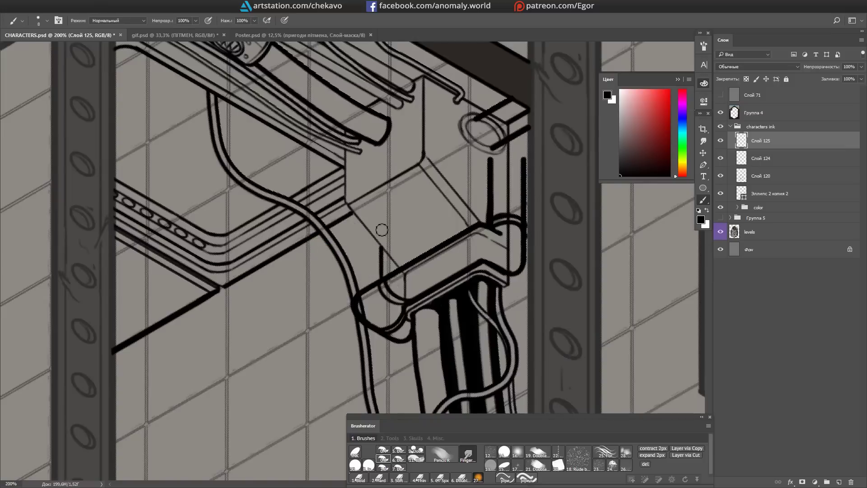
pyautogui.press('Escape')
pyautogui.moveTo(480, 289); pyautogui.dragTo(406, 280)
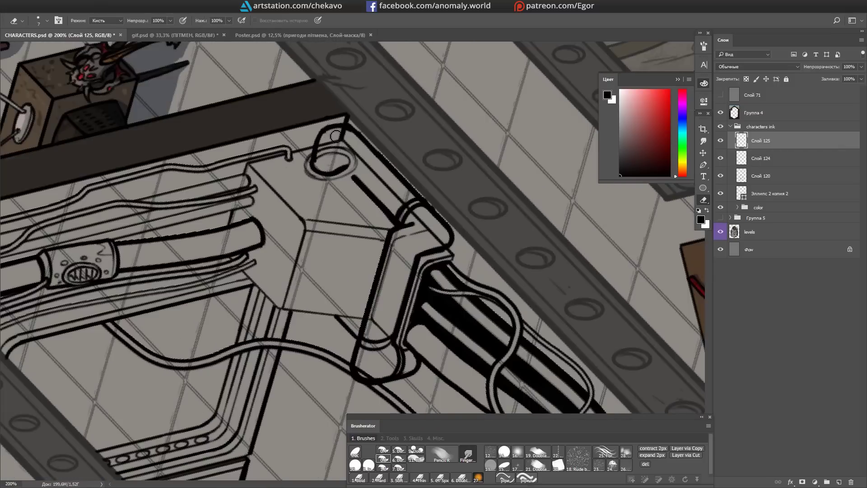
pyautogui.press('Escape')
pyautogui.press('b')
pyautogui.hotkey('alt', '[')
pyautogui.press('e')
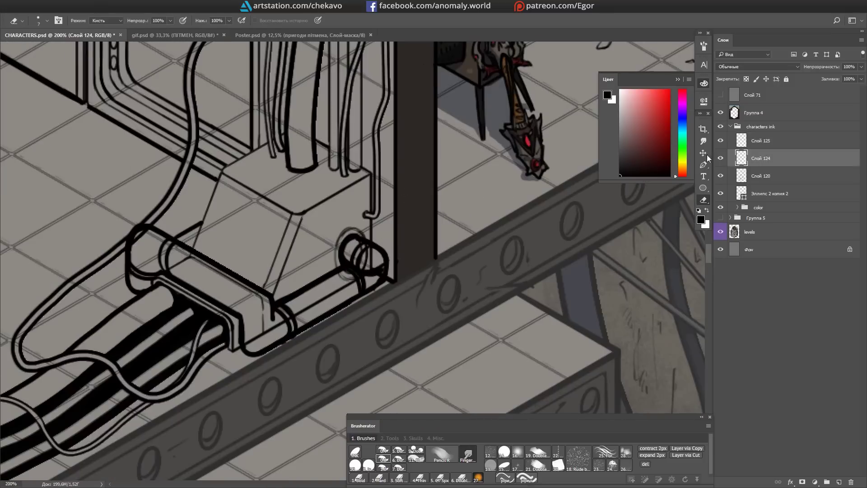
pyautogui.hotkey('alt', ']')
pyautogui.press('b')
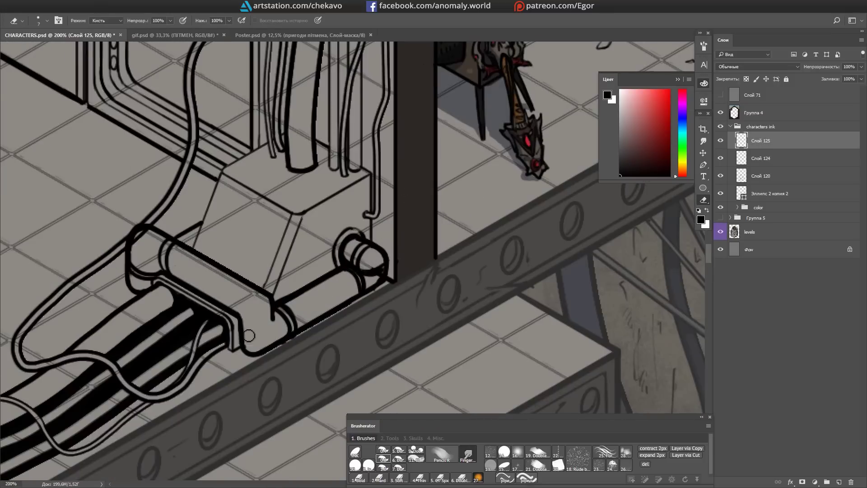
# Step: Save, then select both cable ink layers and merge them into one
pyautogui.moveTo(255, 330); pyautogui.dragTo(348, 95)
pyautogui.press('Escape')
pyautogui.hotkey('alt', '[')
pyautogui.press('e')
pyautogui.hotkey('ctrl', 's')
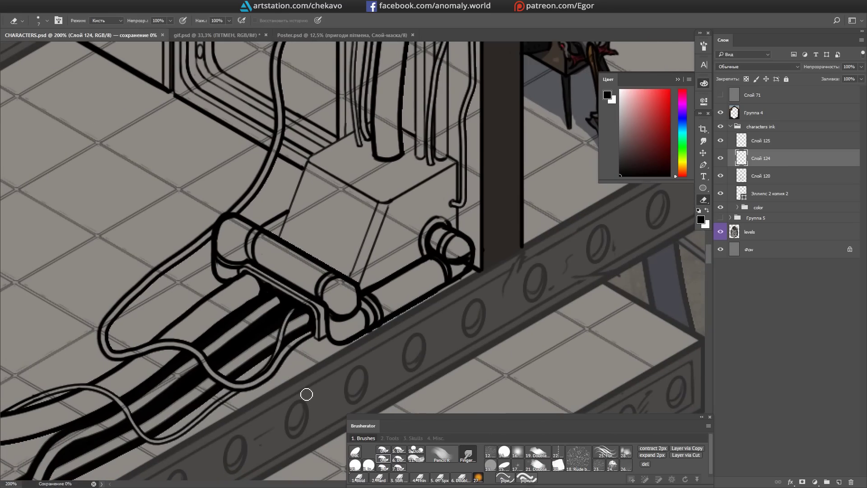
pyautogui.hotkey('ctrl', '-')
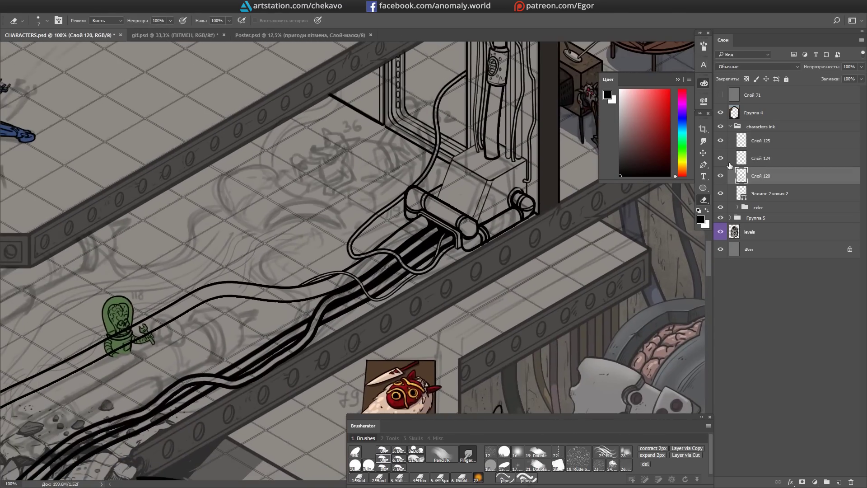
pyautogui.keyDown('shift'); pyautogui.click(724, 141); pyautogui.keyUp('shift')
pyautogui.hotkey('ctrl', 'e')
pyautogui.hotkey('ctrl', '+')
pyautogui.press('b')
pyautogui.moveTo(445, 265); pyautogui.dragTo(410, 261)
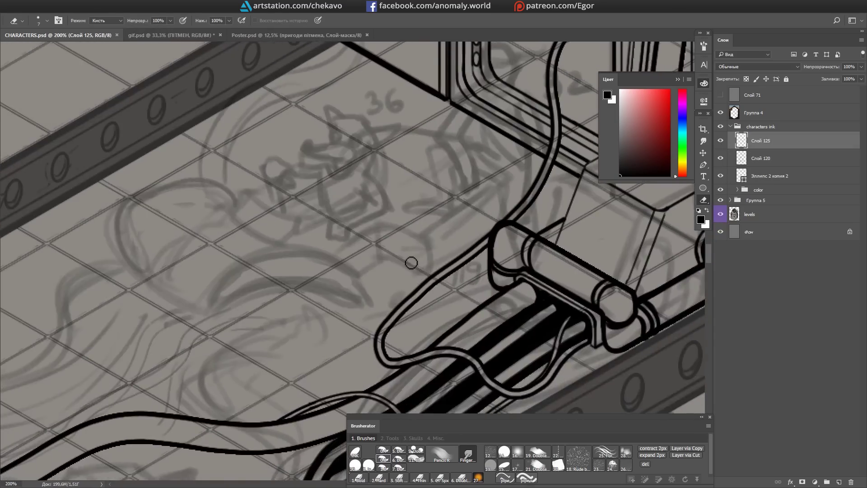
# Step: Ink the shoe's first curves and arcs with a thinner size 4 brush
pyautogui.moveTo(174, 153); pyautogui.dragTo(195, 226)
pyautogui.press('[')
pyautogui.press('[')
pyautogui.press('[')
pyautogui.press('[')
pyautogui.moveTo(185, 192); pyautogui.dragTo(251, 197)
pyautogui.moveTo(198, 138)
pyautogui.mouseDown()
pyautogui.moveTo(212, 194)
pyautogui.moveTo(340, 217)
pyautogui.moveTo(379, 264)
pyautogui.mouseUp()
pyautogui.moveTo(428, 235)
pyautogui.mouseDown()
pyautogui.moveTo(321, 341)
pyautogui.moveTo(352, 270)
pyautogui.moveTo(462, 224)
pyautogui.moveTo(247, 215)
pyautogui.moveTo(391, 214)
pyautogui.moveTo(283, 229)
pyautogui.mouseUp()
pyautogui.press('e')
pyautogui.press('b')
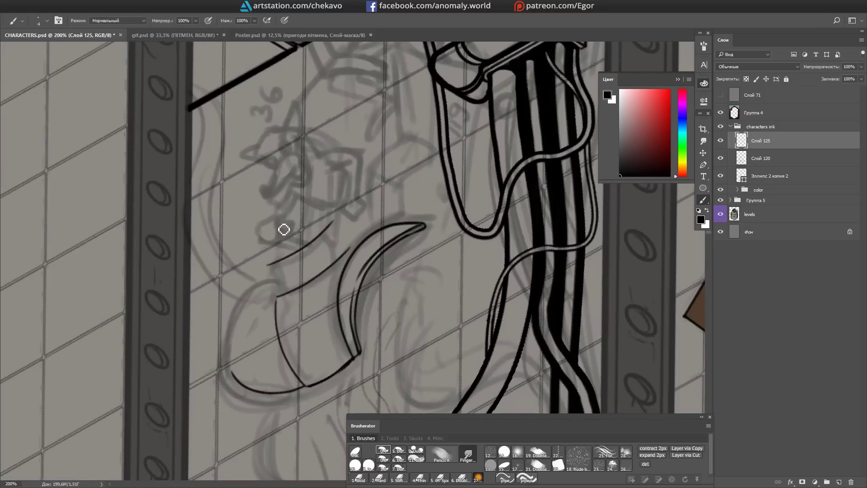
# Step: Refine the shoe outline, rotating the canvas and erasing stray lines
pyautogui.moveTo(246, 380); pyautogui.dragTo(208, 271)
pyautogui.press('e')
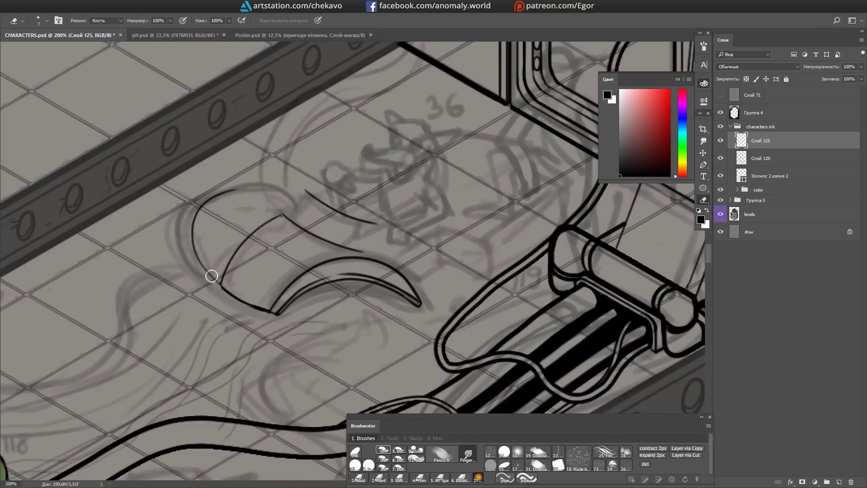
pyautogui.press('e')
pyautogui.moveTo(203, 224); pyautogui.dragTo(231, 360)
pyautogui.moveTo(278, 299); pyautogui.dragTo(444, 300)
pyautogui.press('b')
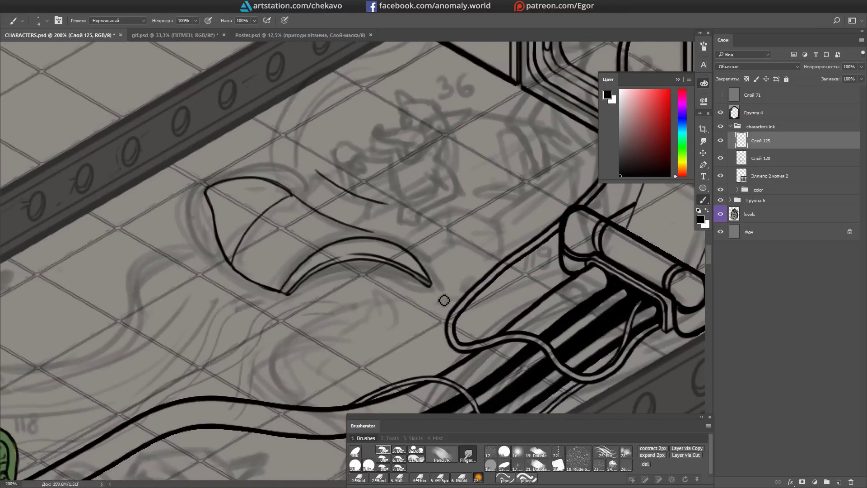
pyautogui.moveTo(235, 271)
pyautogui.mouseDown()
pyautogui.moveTo(453, 240)
pyautogui.moveTo(507, 242)
pyautogui.moveTo(300, 309)
pyautogui.moveTo(341, 252)
pyautogui.mouseUp()
pyautogui.press('e')
# Step: Continue inking the shoe outline with the canvas turned upright
pyautogui.press('e')
pyautogui.moveTo(254, 177); pyautogui.dragTo(372, 196)
pyautogui.moveTo(346, 268)
pyautogui.mouseDown()
pyautogui.moveTo(389, 172)
pyautogui.moveTo(374, 272)
pyautogui.mouseUp()
pyautogui.moveTo(400, 236)
pyautogui.mouseDown()
pyautogui.moveTo(397, 183)
pyautogui.moveTo(296, 313)
pyautogui.moveTo(416, 226)
pyautogui.moveTo(382, 276)
pyautogui.moveTo(415, 236)
pyautogui.moveTo(333, 268)
pyautogui.moveTo(304, 253)
pyautogui.moveTo(392, 186)
pyautogui.moveTo(312, 244)
pyautogui.moveTo(299, 290)
pyautogui.moveTo(389, 333)
pyautogui.moveTo(269, 302)
pyautogui.moveTo(425, 178)
pyautogui.moveTo(348, 140)
pyautogui.moveTo(386, 285)
pyautogui.moveTo(308, 350)
pyautogui.mouseUp()
pyautogui.press('e')
pyautogui.press('b')
pyautogui.press('e')
pyautogui.press('b')
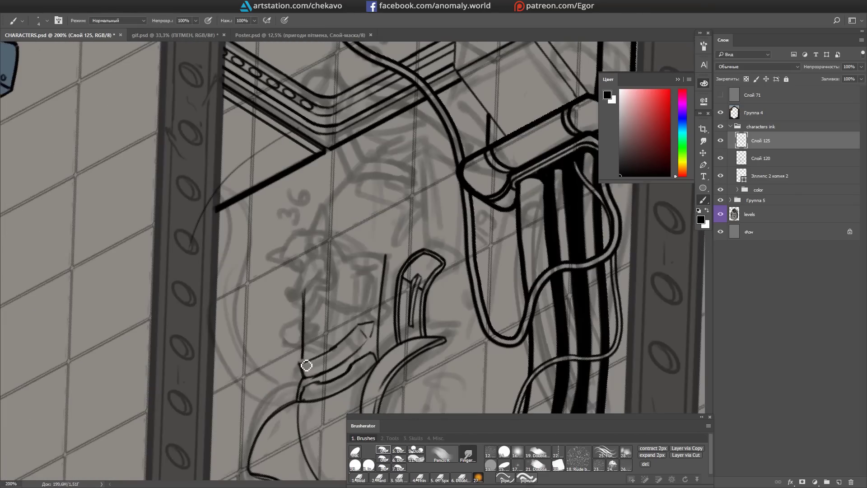
pyautogui.moveTo(317, 289)
pyautogui.mouseDown()
pyautogui.moveTo(422, 236)
pyautogui.moveTo(420, 253)
pyautogui.moveTo(319, 183)
pyautogui.moveTo(302, 253)
pyautogui.mouseUp()
pyautogui.press('b')
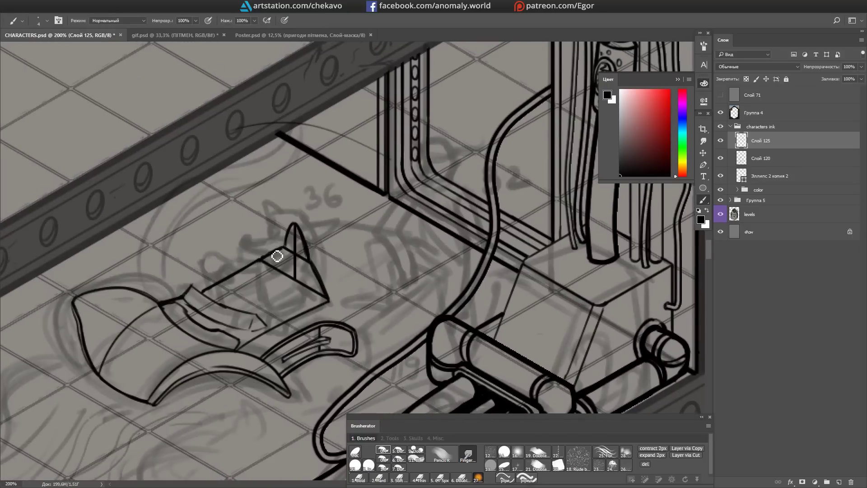
pyautogui.scroll(-2, 350, 257)
pyautogui.moveTo(298, 230); pyautogui.dragTo(356, 216)
pyautogui.moveTo(371, 294); pyautogui.dragTo(388, 164)
# Step: Finish the linework along the shoe's side, cleaning it up with the eraser
pyautogui.press('e')
pyautogui.moveTo(442, 178)
pyautogui.mouseDown()
pyautogui.moveTo(358, 242)
pyautogui.moveTo(309, 226)
pyautogui.moveTo(406, 294)
pyautogui.moveTo(289, 304)
pyautogui.moveTo(285, 284)
pyautogui.moveTo(319, 192)
pyautogui.moveTo(501, 147)
pyautogui.moveTo(416, 296)
pyautogui.moveTo(341, 302)
pyautogui.moveTo(358, 209)
pyautogui.moveTo(329, 258)
pyautogui.moveTo(445, 166)
pyautogui.moveTo(409, 296)
pyautogui.mouseUp()
pyautogui.press('b')
pyautogui.press('b')
pyautogui.press('e')
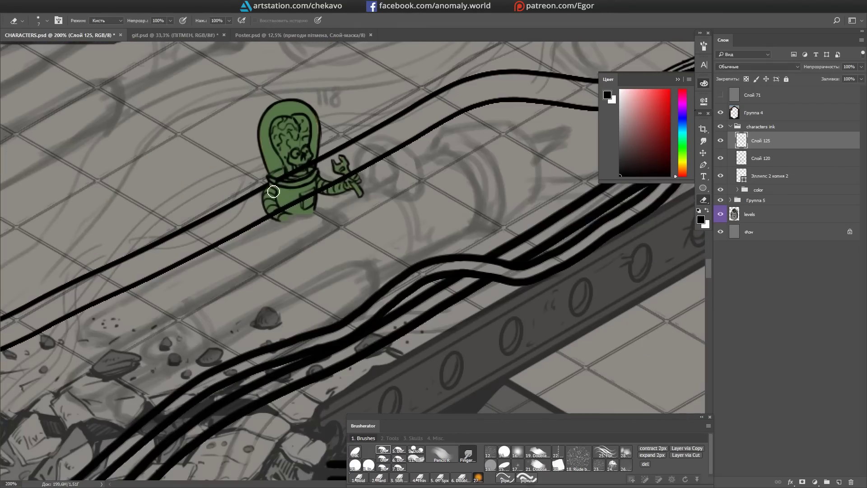
pyautogui.moveTo(343, 184); pyautogui.dragTo(260, 228)
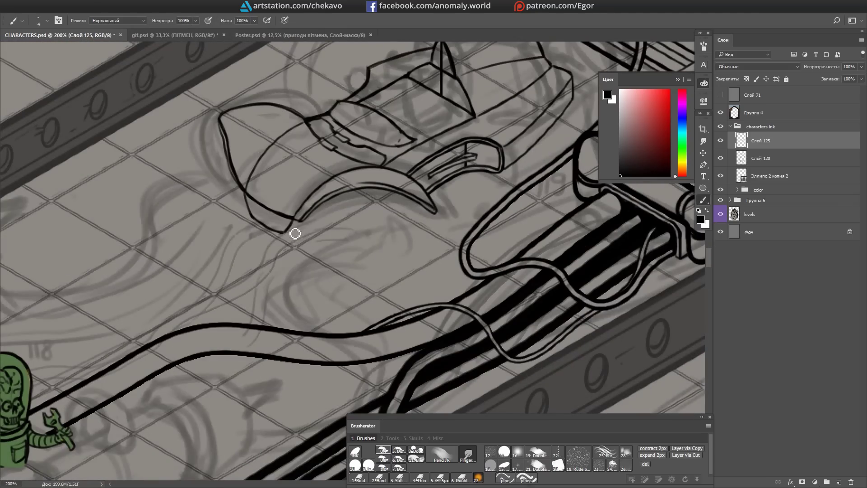
pyautogui.moveTo(389, 202); pyautogui.dragTo(362, 297)
pyautogui.moveTo(442, 215)
pyautogui.mouseDown()
pyautogui.moveTo(357, 240)
pyautogui.moveTo(392, 199)
pyautogui.moveTo(427, 184)
pyautogui.mouseUp()
pyautogui.press('e')
pyautogui.press('b')
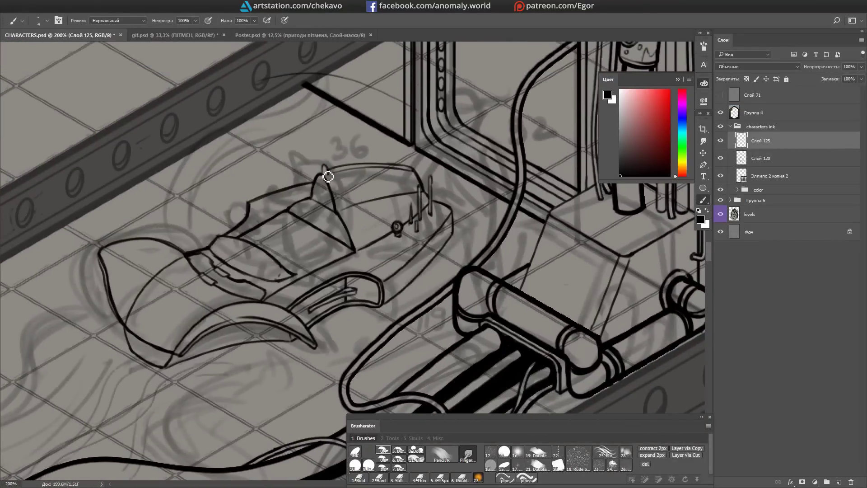
pyautogui.hotkey('ctrl', '-')
# Step: Draw an ellipse left of the green alien and tilt it to match the isometric floor
pyautogui.press('s')
pyautogui.moveTo(218, 450)
pyautogui.mouseDown()
pyautogui.moveTo(490, 211)
pyautogui.moveTo(537, 242)
pyautogui.mouseUp()
pyautogui.press('u')
pyautogui.moveTo(277, 229); pyautogui.dragTo(333, 259)
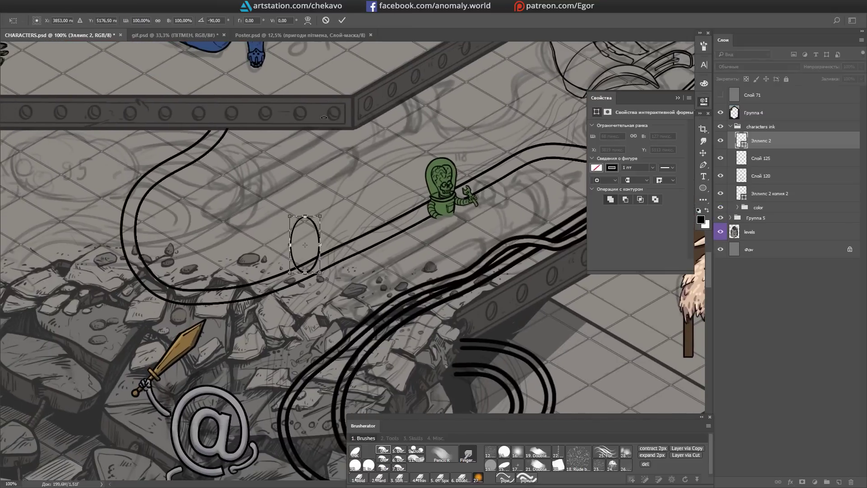
pyautogui.moveTo(339, 211); pyautogui.dragTo(316, 235)
pyautogui.moveTo(384, 203); pyautogui.dragTo(353, 206)
pyautogui.press('Return')
# Step: Duplicate the ellipse to form a rim and another pair further along
pyautogui.moveTo(418, 177); pyautogui.dragTo(320, 156)
pyautogui.hotkey('ctrl', '+')
pyautogui.press('m')
pyautogui.moveTo(269, 226); pyautogui.dragTo(273, 328)
pyautogui.moveTo(264, 291)
pyautogui.mouseDown()
pyautogui.moveTo(546, 144)
pyautogui.moveTo(490, 165)
pyautogui.moveTo(377, 271)
pyautogui.mouseUp()
# Step: On a new layer, ink a straight line joining the two ellipses
pyautogui.press('r')
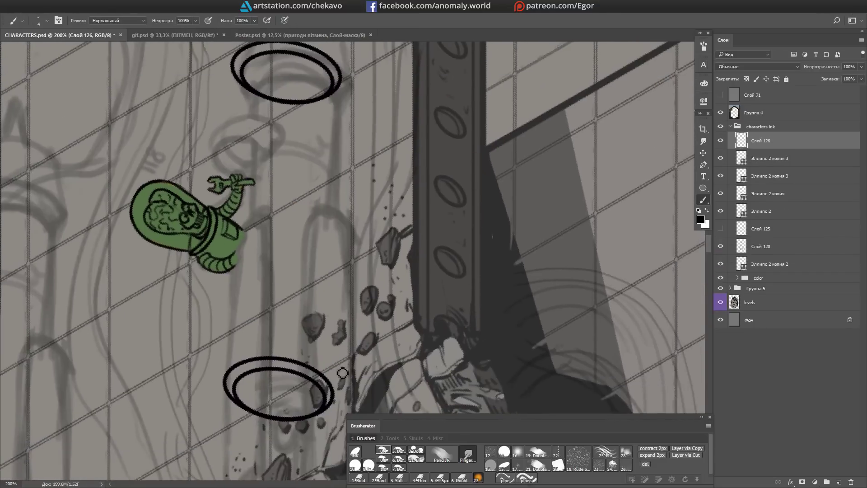
pyautogui.hotkey('ctrl', 'shift', 'alt', 'n')
pyautogui.press('b')
pyautogui.click(356, 68)
pyautogui.keyDown('shift'); pyautogui.click(357, 397); pyautogui.keyUp('shift')
# Step: Move the upper ellipse pair to the tube's far end
pyautogui.click(766, 159)
pyautogui.hotkey('ctrl', '-')
pyautogui.moveTo(438, 226); pyautogui.dragTo(518, 207)
pyautogui.hotkey('ctrl', '+')
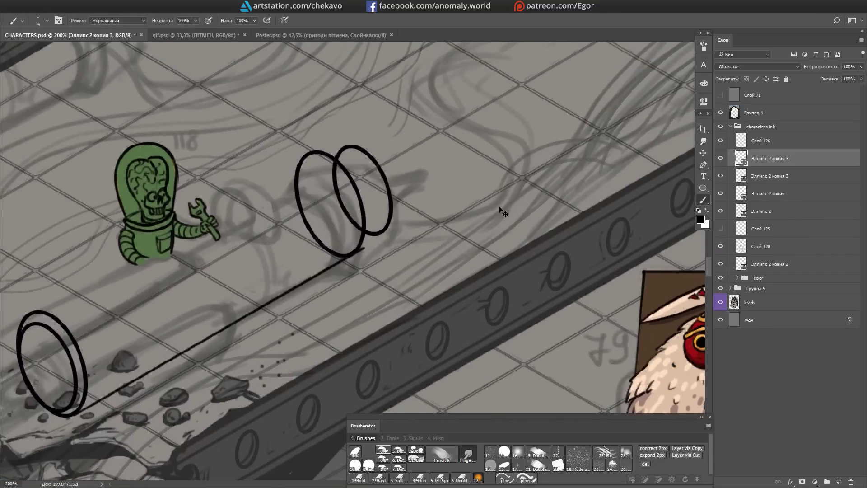
pyautogui.hotkey('ctrl', '-')
pyautogui.moveTo(474, 224); pyautogui.dragTo(438, 221)
pyautogui.hotkey('ctrl', '+')
# Step: With the tube upright, ink a straight side line on the tube line layer
pyautogui.press('r')
pyautogui.moveTo(343, 226)
pyautogui.mouseDown()
pyautogui.moveTo(316, 203)
pyautogui.moveTo(298, 216)
pyautogui.moveTo(289, 212)
pyautogui.mouseUp()
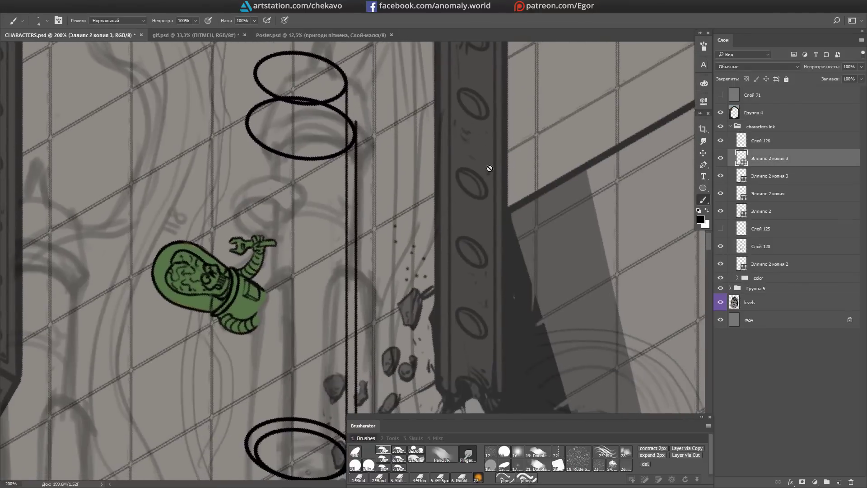
pyautogui.hotkey('alt', ']')
pyautogui.press('b')
pyautogui.click(255, 102)
pyautogui.keyDown('shift'); pyautogui.click(257, 450); pyautogui.keyUp('shift')
# Step: Duplicate an ellipse for the tube end and scale it to about half size
pyautogui.hotkey('ctrl', '-')
pyautogui.hotkey('ctrl', '+')
pyautogui.hotkey('ctrl', 'j')
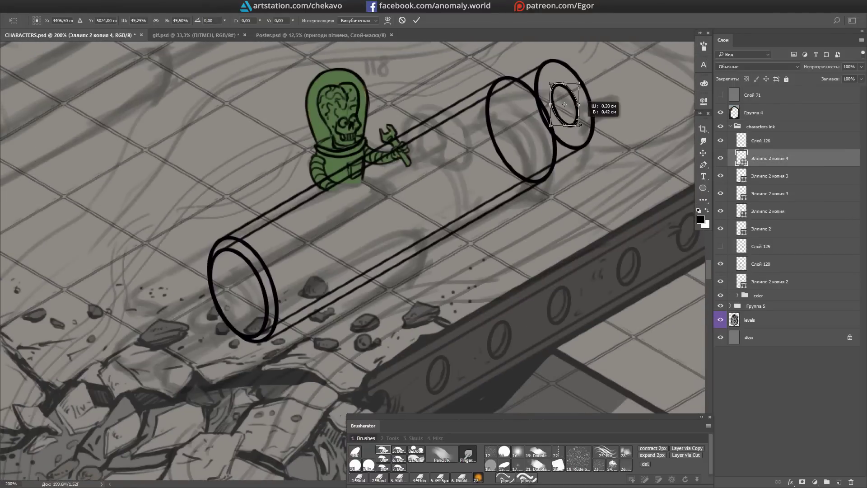
pyautogui.press('e')
pyautogui.press('r')
# Step: Ink two long vertical lines along the tube's sides
pyautogui.moveTo(417, 210); pyautogui.dragTo(343, 136)
pyautogui.hotkey('ctrl', '-')
pyautogui.press('b')
pyautogui.click(330, 90)
pyautogui.keyDown('shift'); pyautogui.click(329, 361); pyautogui.keyUp('shift')
pyautogui.click(309, 87)
pyautogui.keyDown('shift'); pyautogui.click(309, 355); pyautogui.keyUp('shift')
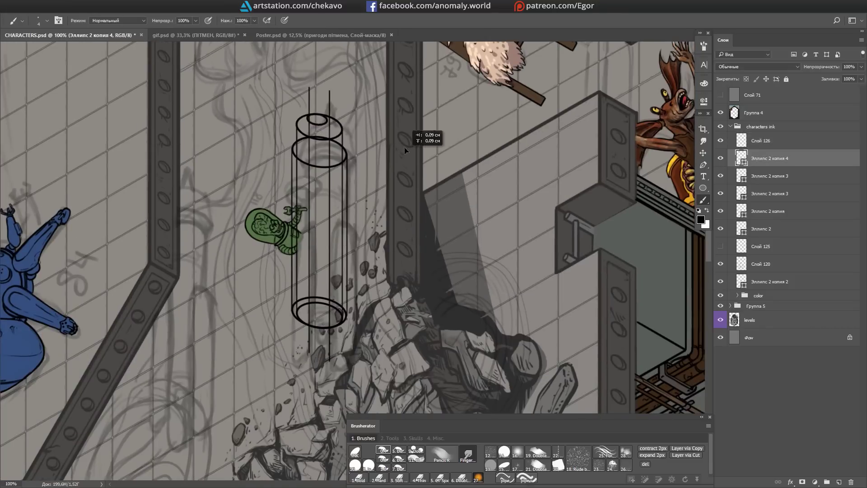
# Step: Place the small ellipse on the tube and shape the pointed cone tip strokes
pyautogui.moveTo(406, 369); pyautogui.dragTo(406, 369)
pyautogui.hotkey('ctrl', '-')
pyautogui.hotkey('ctrl', '+')
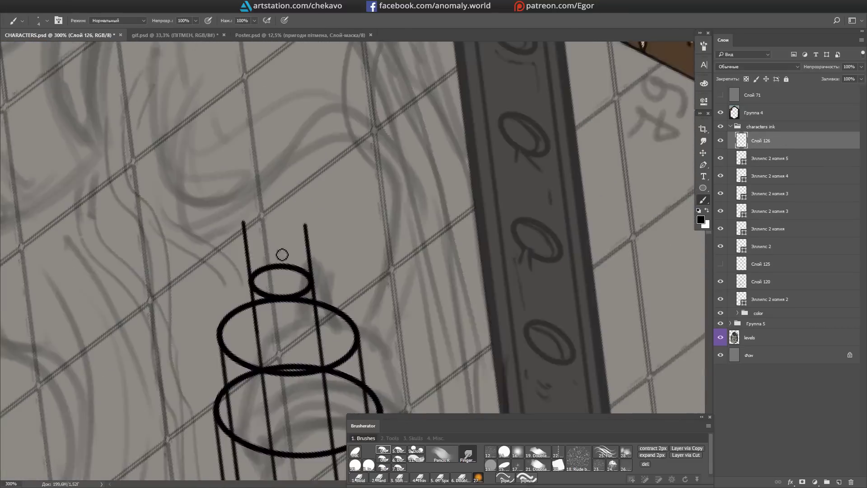
pyautogui.hotkey('ctrl', '+')
pyautogui.press('r')
pyautogui.moveTo(451, 149)
pyautogui.mouseDown()
pyautogui.moveTo(403, 126)
pyautogui.moveTo(340, 171)
pyautogui.moveTo(391, 231)
pyautogui.mouseUp()
pyautogui.press('e')
pyautogui.hotkey('ctrl', '-')
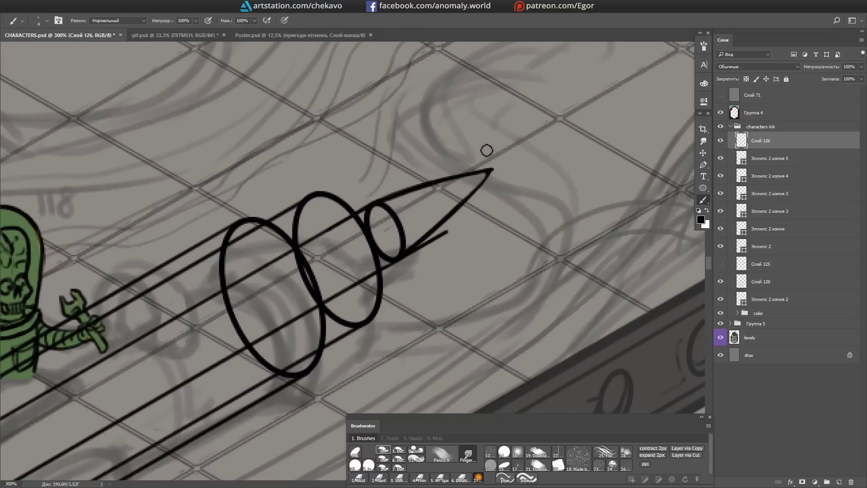
# Step: Duplicate ellipse rings along the length of the tube
pyautogui.press('r')
pyautogui.moveTo(485, 149); pyautogui.dragTo(343, 253)
pyautogui.press('m')
pyautogui.keyDown('ctrl'); pyautogui.click(324, 292); pyautogui.keyUp('ctrl')
pyautogui.moveTo(322, 280)
pyautogui.mouseDown()
pyautogui.moveTo(325, 286)
pyautogui.moveTo(358, 181)
pyautogui.moveTo(465, 178)
pyautogui.mouseUp()
pyautogui.press('h')
# Step: Delete the extra small ellipse copy layer
pyautogui.keyDown('ctrl'); pyautogui.click(527, 146); pyautogui.keyUp('ctrl')
pyautogui.press('b')
pyautogui.press('r')
pyautogui.moveTo(486, 149); pyautogui.dragTo(332, 193)
pyautogui.press('e')
pyautogui.click(757, 159)
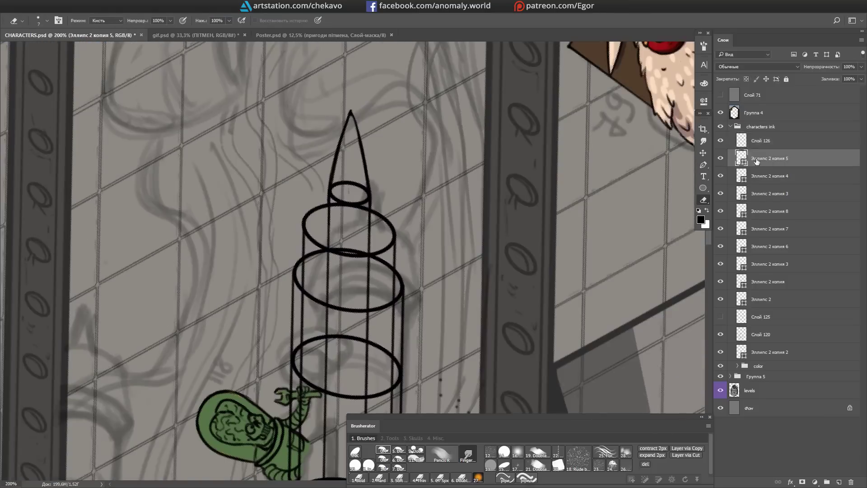
pyautogui.click(758, 177)
pyautogui.press('Delete')
# Step: Straighten the canvas so the tower stands upright and delete the remaining unwanted ellipse layer
pyautogui.press('b')
pyautogui.keyDown('ctrl'); pyautogui.click(372, 183); pyautogui.keyUp('ctrl')
pyautogui.press('r')
pyautogui.moveTo(353, 107); pyautogui.dragTo(280, 199)
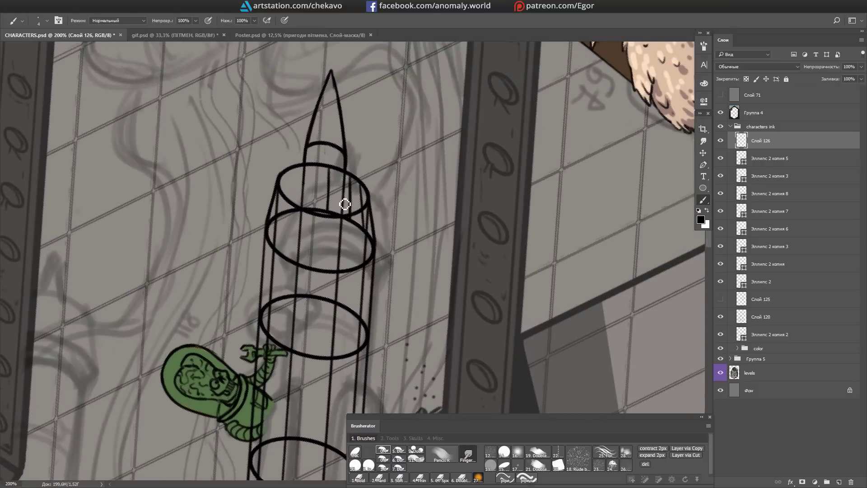
pyautogui.press('b')
pyautogui.press('r')
pyautogui.moveTo(350, 219)
pyautogui.mouseDown()
pyautogui.moveTo(301, 175)
pyautogui.moveTo(421, 161)
pyautogui.moveTo(368, 143)
pyautogui.moveTo(392, 190)
pyautogui.moveTo(419, 212)
pyautogui.mouseUp()
pyautogui.press('r')
pyautogui.rightClick(769, 158)
pyautogui.click(663, 150)
# Step: Lasso the lower ellipse ring and scale it down
pyautogui.press('e')
pyautogui.moveTo(418, 207)
pyautogui.mouseDown()
pyautogui.moveTo(422, 145)
pyautogui.moveTo(273, 283)
pyautogui.mouseUp()
pyautogui.press('l')
pyautogui.moveTo(350, 379); pyautogui.dragTo(251, 171)
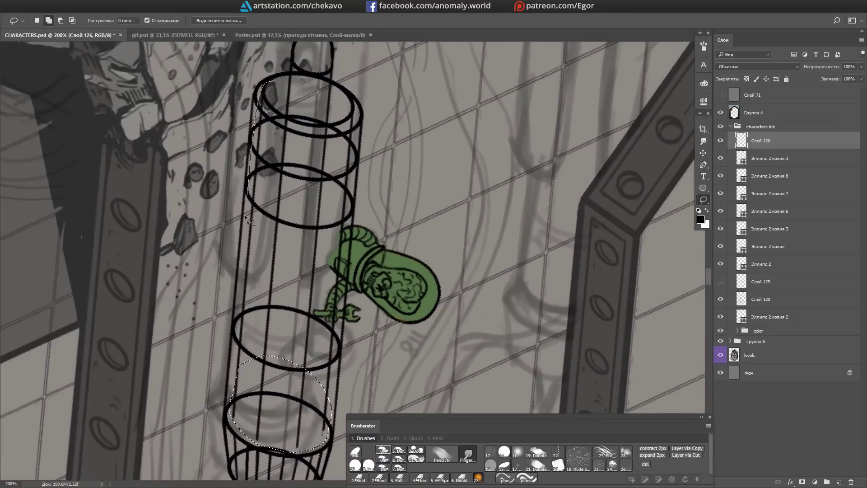
pyautogui.moveTo(350, 95); pyautogui.dragTo(449, 174)
pyautogui.press('m')
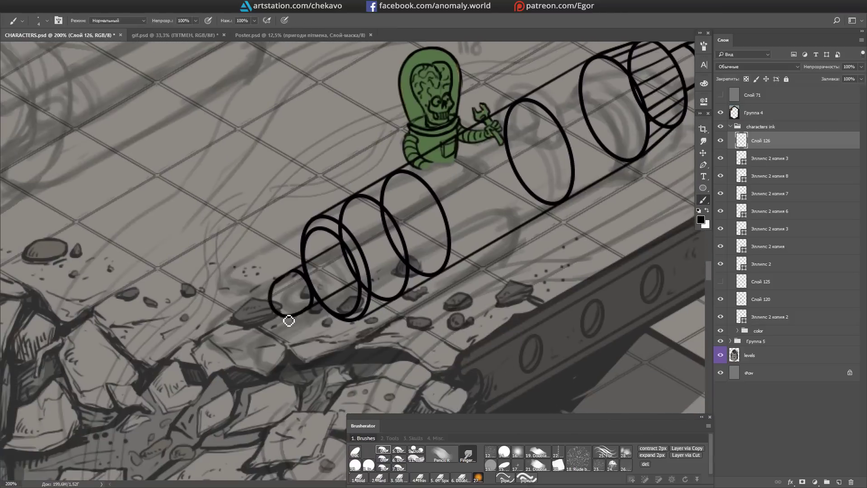
pyautogui.scroll(-2, 407, 212)
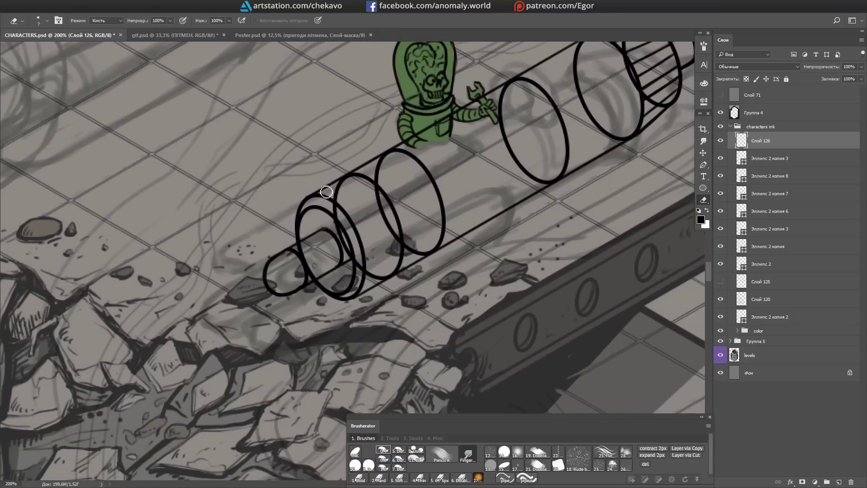
pyautogui.moveTo(338, 268); pyautogui.dragTo(397, 209)
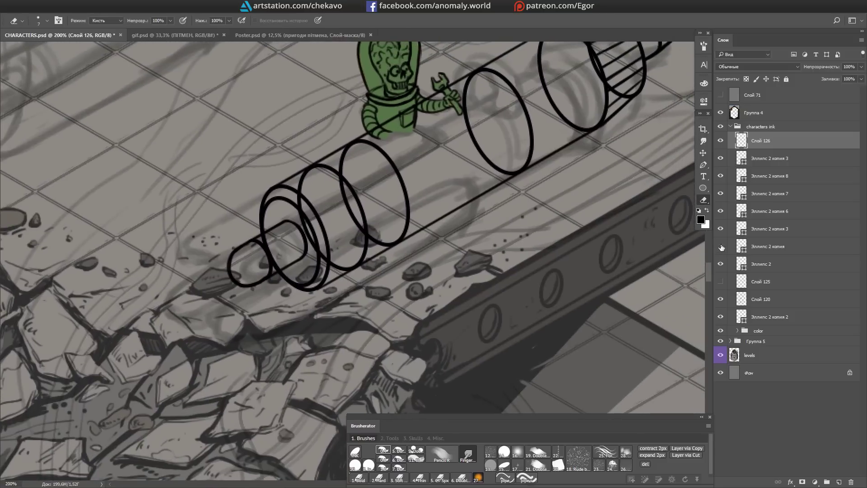
# Step: Duplicate the ring into new bands, enlarging one to 131% and fitting it on the tube
pyautogui.hotkey('ctrl', 'alt', 't')
pyautogui.moveTo(329, 302); pyautogui.dragTo(315, 268)
pyautogui.press('Return')
pyautogui.hotkey('ctrl', 'alt', 't')
pyautogui.moveTo(449, 192); pyautogui.dragTo(431, 230)
pyautogui.moveTo(301, 240); pyautogui.dragTo(305, 226)
pyautogui.press('Return')
# Step: Rasterize the new ring layer for erasing
pyautogui.rightClick(766, 246)
pyautogui.click(735, 251)
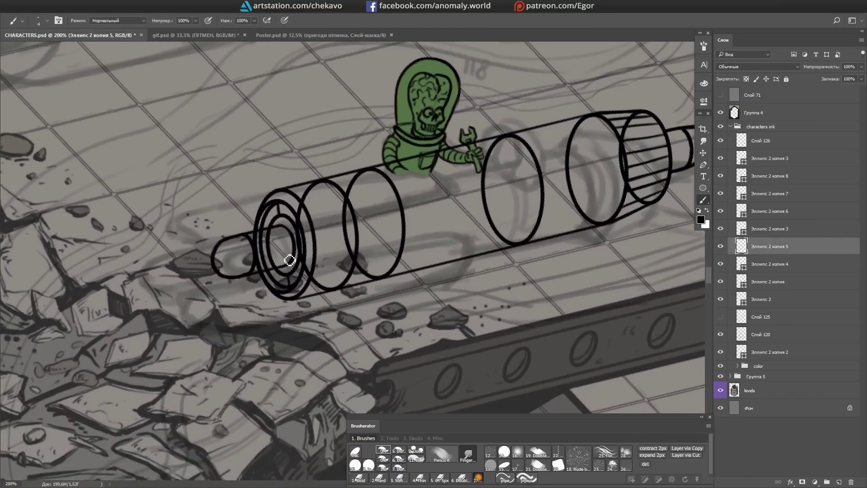
pyautogui.press('b')
pyautogui.moveTo(277, 256)
pyautogui.mouseDown()
pyautogui.moveTo(303, 246)
pyautogui.moveTo(312, 253)
pyautogui.moveTo(292, 306)
pyautogui.mouseUp()
pyautogui.press('b')
pyautogui.moveTo(274, 242); pyautogui.dragTo(298, 260)
# Step: Rasterize the Эллипс 2 копия 6 ring layer and return to Слой 126
pyautogui.click(762, 299)
pyautogui.keyDown('ctrl'); pyautogui.click(763, 281); pyautogui.keyUp('ctrl')
pyautogui.press('e')
pyautogui.rightClick(763, 211)
pyautogui.click(715, 198)
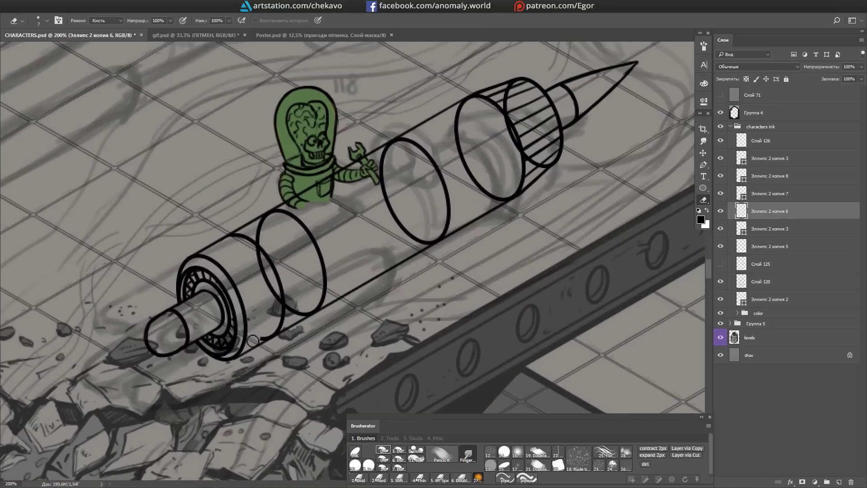
pyautogui.keyDown('ctrl'); pyautogui.click(239, 232); pyautogui.keyUp('ctrl')
# Step: Copy the middle ring into place and merge the ring layers down
pyautogui.click(765, 211)
pyautogui.hotkey('ctrl', 'j')
pyautogui.hotkey('ctrl', 't')
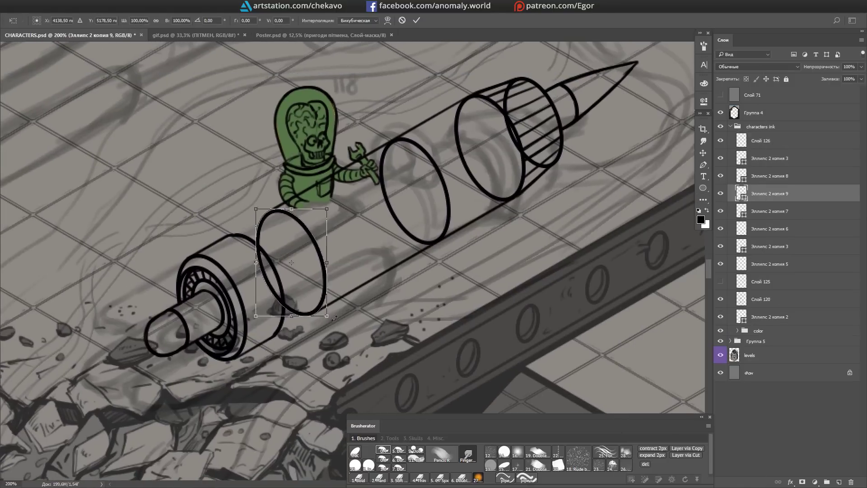
pyautogui.press('Return')
pyautogui.press('b')
pyautogui.keyDown('ctrl'); pyautogui.click(369, 337); pyautogui.keyUp('ctrl')
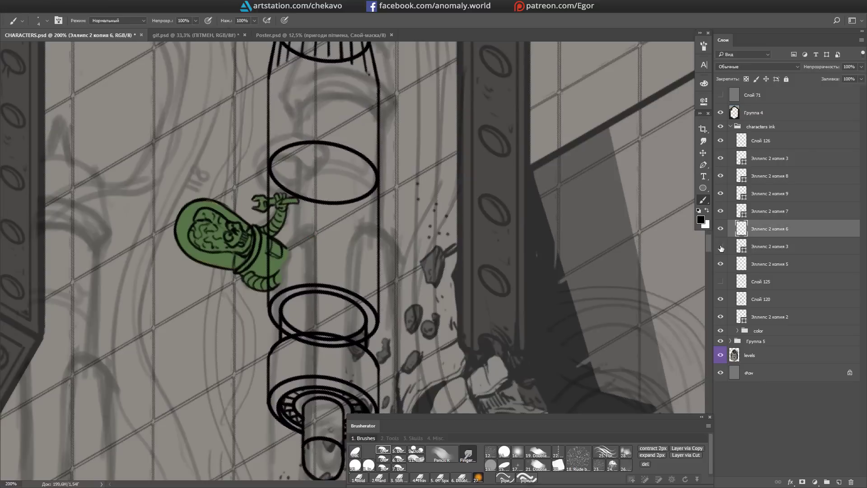
pyautogui.press('e')
pyautogui.keyDown('ctrl'); pyautogui.click(327, 319); pyautogui.keyUp('ctrl')
pyautogui.press('b')
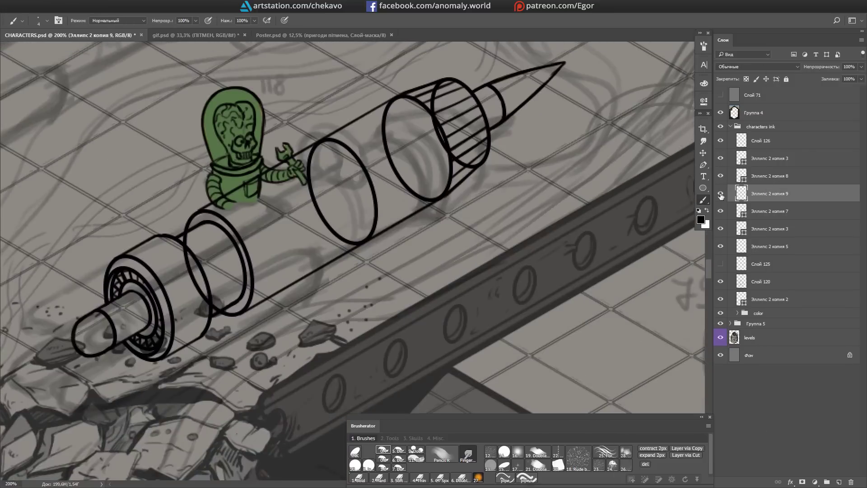
pyautogui.hotkey('ctrl', 'e')
# Step: Pan to the rocket's rear end and create a new layer, Слой 127, for the side pipe
pyautogui.press('l')
pyautogui.moveTo(377, 268); pyautogui.dragTo(445, 237)
pyautogui.moveTo(352, 168)
pyautogui.mouseDown()
pyautogui.moveTo(361, 186)
pyautogui.moveTo(463, 211)
pyautogui.moveTo(478, 180)
pyautogui.mouseUp()
pyautogui.press('m')
pyautogui.moveTo(418, 231)
pyautogui.mouseDown()
pyautogui.moveTo(437, 234)
pyautogui.moveTo(333, 276)
pyautogui.mouseUp()
pyautogui.hotkey('ctrl', 'shift', 'n')
pyautogui.press('Return')
pyautogui.press('b')
# Step: Ink the bearing hub with a shaft and long slotted arm, then transform its copy
pyautogui.moveTo(333, 226)
pyautogui.mouseDown()
pyautogui.moveTo(329, 332)
pyautogui.moveTo(295, 194)
pyautogui.moveTo(362, 261)
pyautogui.moveTo(352, 271)
pyautogui.moveTo(407, 181)
pyautogui.mouseUp()
pyautogui.press('b')
pyautogui.press('e')
pyautogui.moveTo(317, 128); pyautogui.dragTo(263, 143)
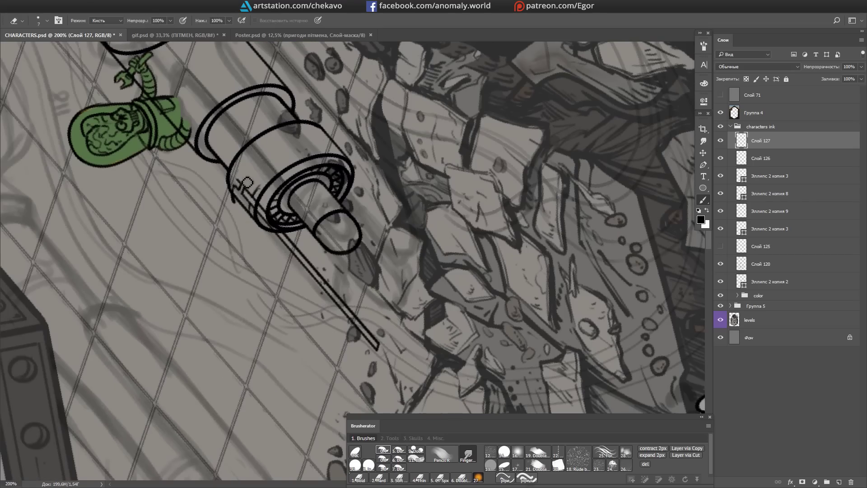
pyautogui.moveTo(240, 191)
pyautogui.mouseDown()
pyautogui.moveTo(325, 320)
pyautogui.moveTo(348, 253)
pyautogui.moveTo(389, 193)
pyautogui.mouseUp()
pyautogui.press('b')
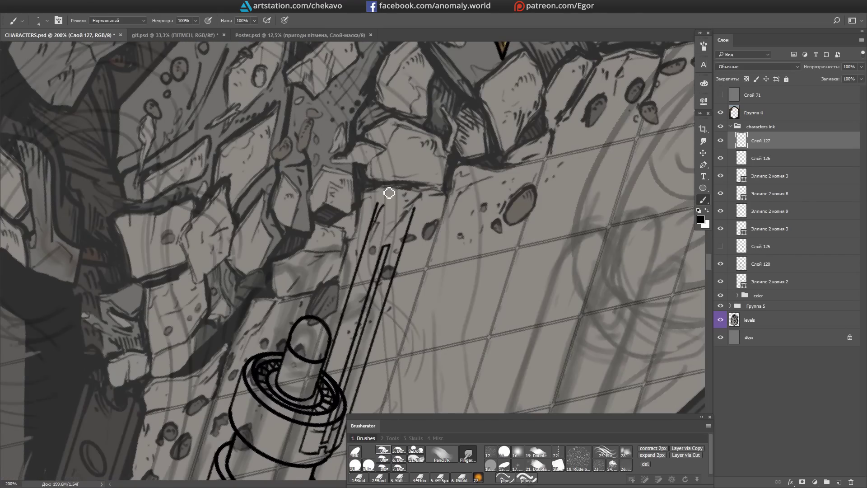
pyautogui.press('r')
pyautogui.moveTo(418, 221)
pyautogui.mouseDown()
pyautogui.moveTo(445, 168)
pyautogui.moveTo(442, 101)
pyautogui.moveTo(456, 190)
pyautogui.mouseUp()
pyautogui.hotkey('ctrl', 't')
pyautogui.rightClick(426, 253)
# Step: Flip the pipe copy vertically and move it onto the rocket's opposite flank
pyautogui.click(485, 405)
pyautogui.press('Return')
pyautogui.press('l')
pyautogui.moveTo(451, 235); pyautogui.dragTo(555, 217)
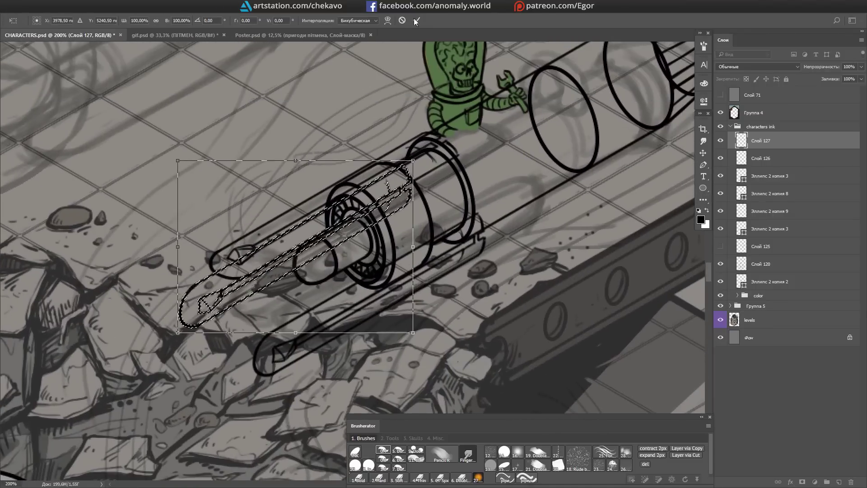
pyautogui.click(415, 21)
# Step: On a new layer, ink a row of rivet dots across the rocket's nozzle
pyautogui.press('r')
pyautogui.moveTo(497, 171); pyautogui.dragTo(542, 223)
pyautogui.press('Escape')
pyautogui.press('l')
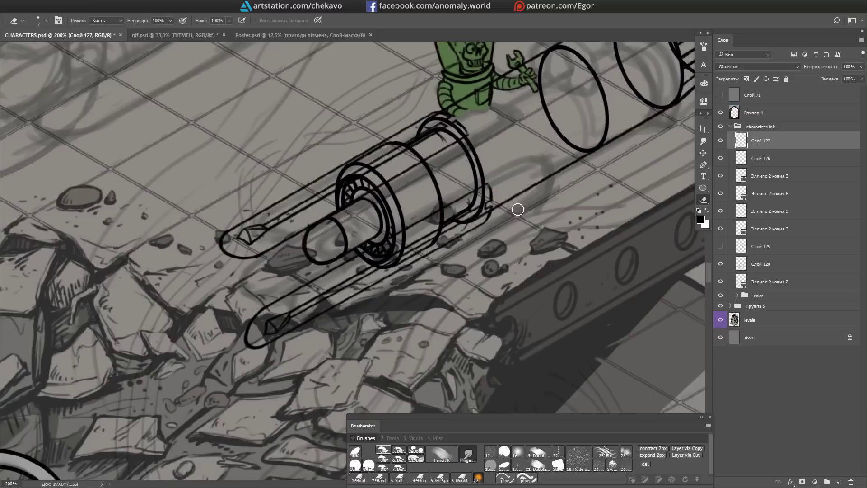
pyautogui.hotkey('ctrl', 'j')
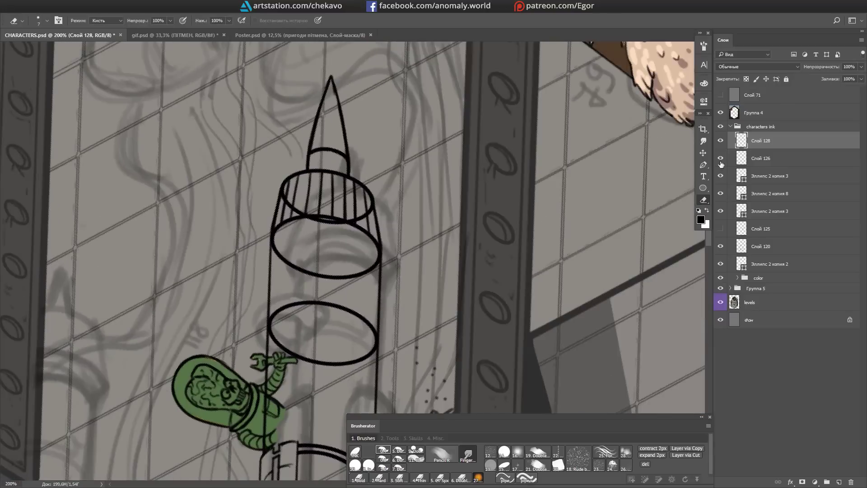
pyautogui.rightClick(770, 176)
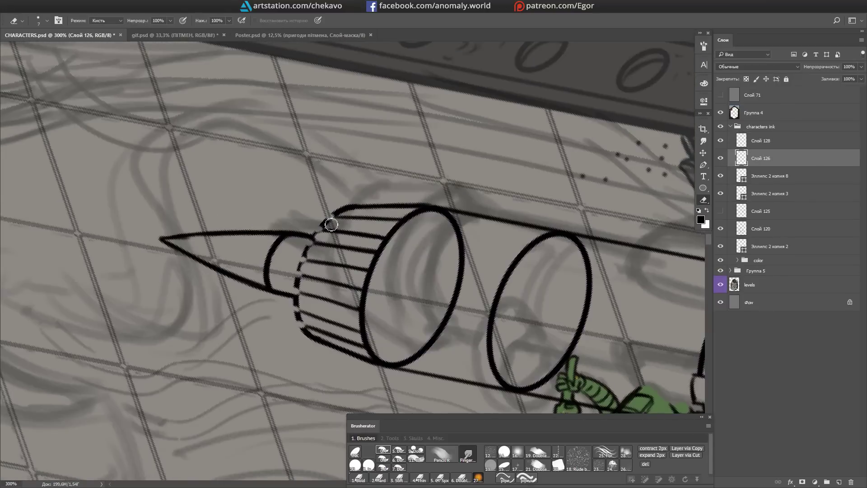
pyautogui.moveTo(331, 224)
pyautogui.mouseDown()
pyautogui.moveTo(333, 193)
pyautogui.moveTo(318, 222)
pyautogui.mouseUp()
pyautogui.press('b')
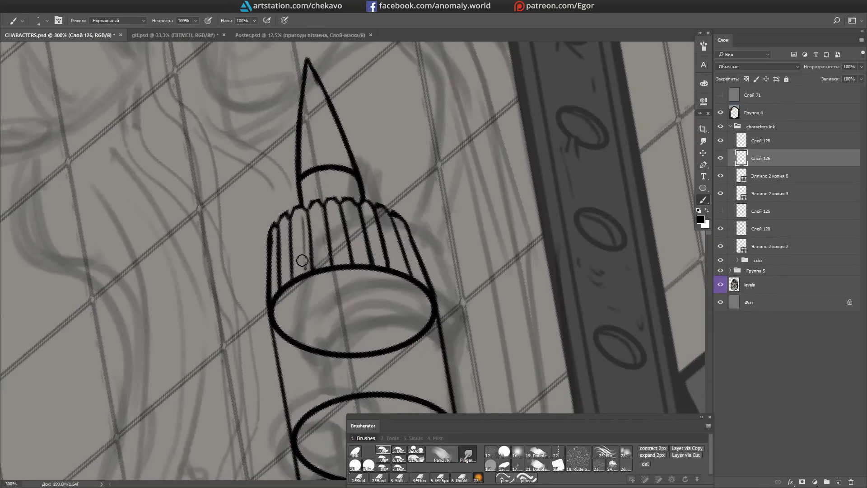
pyautogui.moveTo(302, 268); pyautogui.dragTo(393, 268)
# Step: Select the nose section, remove the Эллипс 2 копия 3 layer and erase stray ink
pyautogui.moveTo(328, 277)
pyautogui.mouseDown()
pyautogui.moveTo(429, 187)
pyautogui.moveTo(389, 212)
pyautogui.mouseUp()
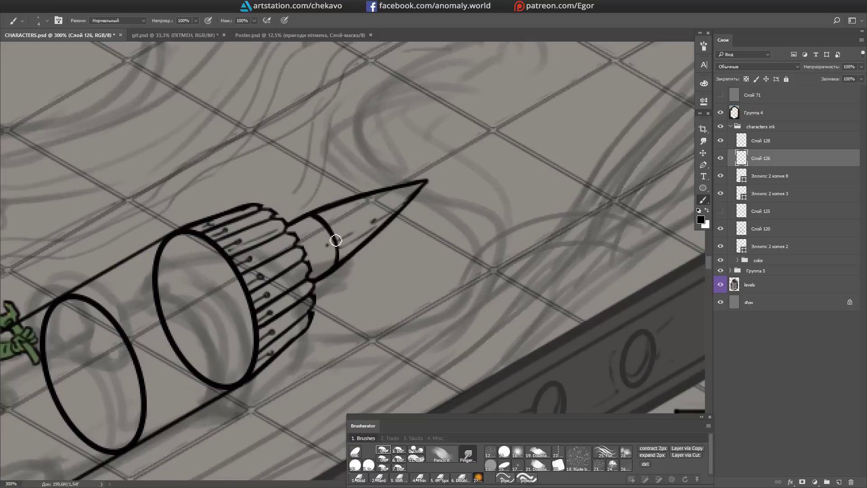
pyautogui.press('l')
pyautogui.moveTo(338, 233); pyautogui.dragTo(357, 135)
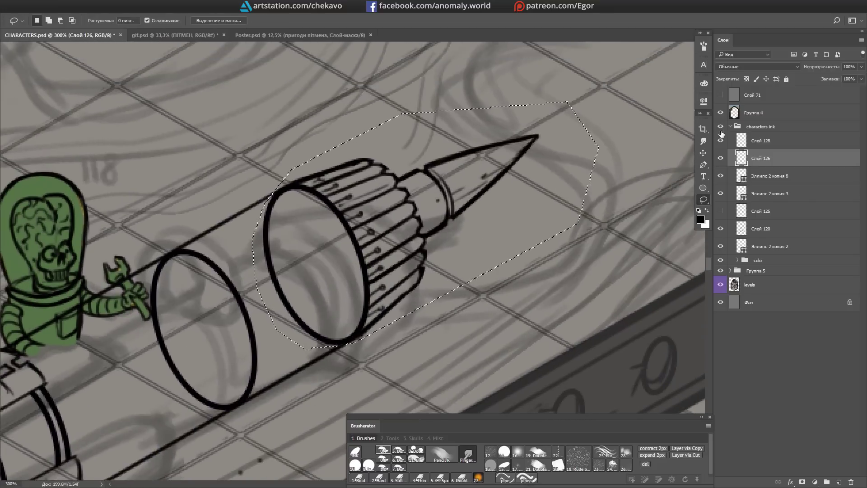
pyautogui.click(724, 197)
pyautogui.press('Delete')
pyautogui.press('e')
pyautogui.moveTo(561, 165)
pyautogui.mouseDown()
pyautogui.moveTo(649, 178)
pyautogui.moveTo(406, 226)
pyautogui.moveTo(246, 291)
pyautogui.mouseUp()
pyautogui.press('b')
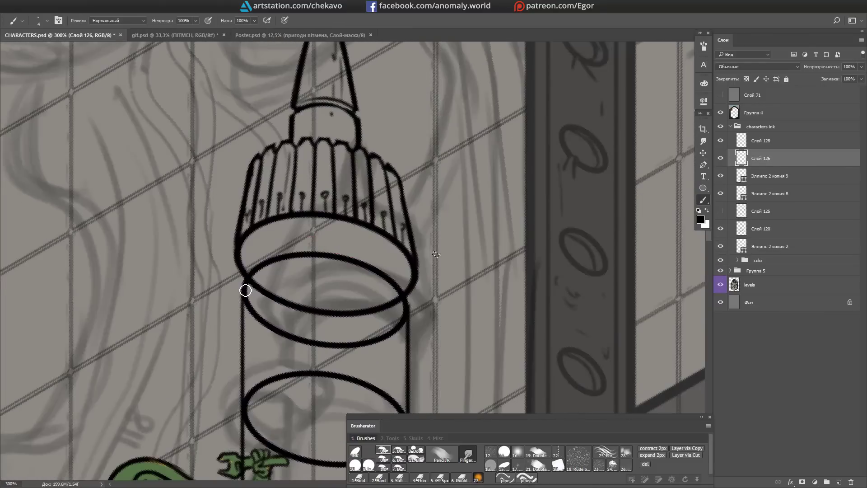
# Step: Tilt the whole rocket by about 3.88°
pyautogui.scroll(-5, 406, 270)
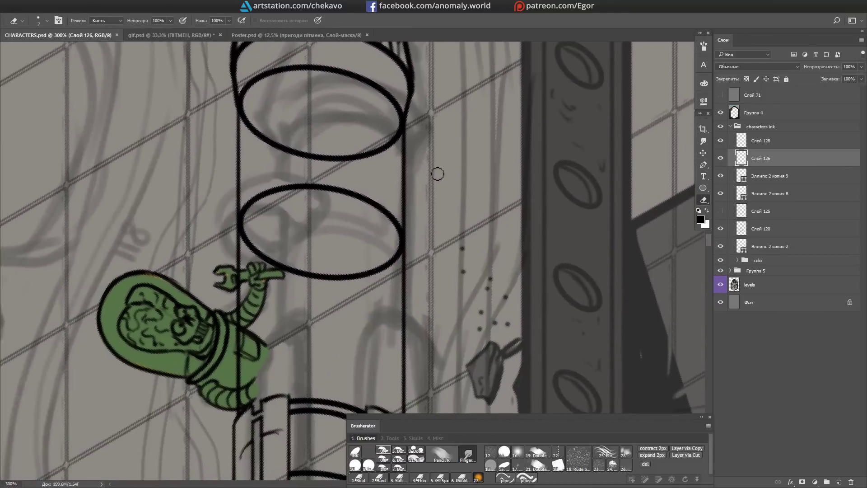
pyautogui.hotkey('ctrl', '0')
pyautogui.scroll(5, 302, 285)
pyautogui.press('b')
pyautogui.moveTo(302, 285); pyautogui.dragTo(320, 325)
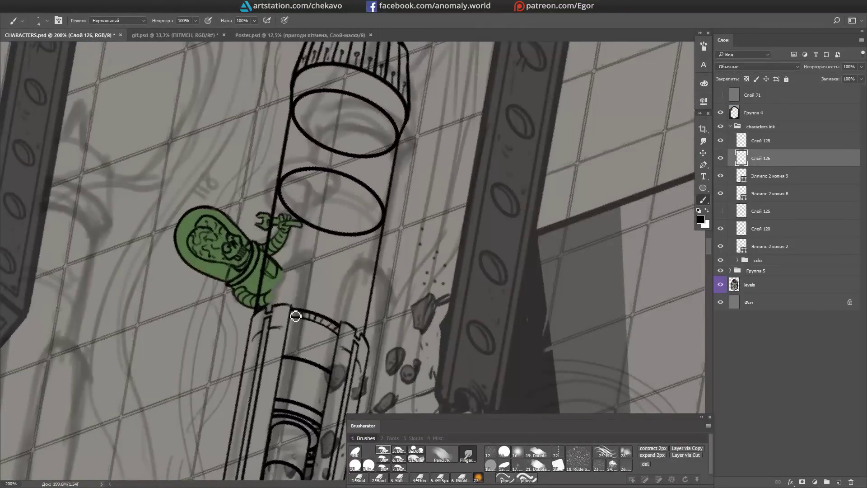
pyautogui.scroll(-4, 295, 316)
pyautogui.hotkey('ctrl', 't')
pyautogui.moveTo(497, 275)
pyautogui.mouseDown()
pyautogui.moveTo(498, 266)
pyautogui.moveTo(452, 269)
pyautogui.mouseUp()
pyautogui.press('Return')
# Step: Merge the rocket layers into one and scale it to about 90.7%
pyautogui.press('b')
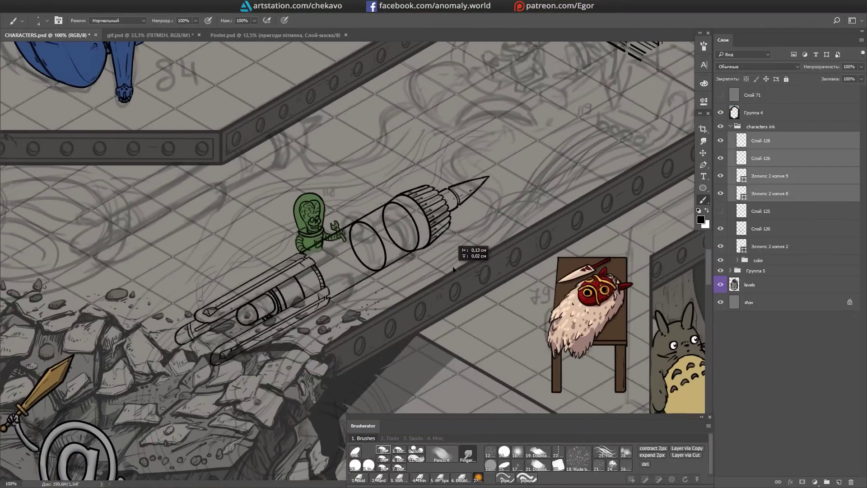
pyautogui.hotkey('ctrl', '+')
pyautogui.hotkey('ctrl', 'e')
pyautogui.hotkey('ctrl', 't')
pyautogui.moveTo(654, 52); pyautogui.dragTo(635, 66)
pyautogui.press('Return')
# Step: Lasso a thin arc on the rocket body and inspect it from a rotated view
pyautogui.press('l')
pyautogui.moveTo(270, 218); pyautogui.dragTo(316, 248)
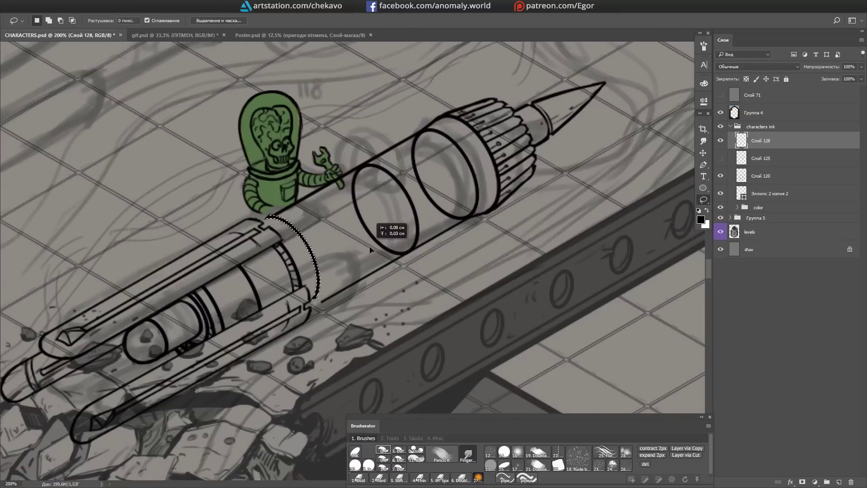
pyautogui.press('b')
pyautogui.press('r')
pyautogui.moveTo(427, 224)
pyautogui.mouseDown()
pyautogui.moveTo(451, 149)
pyautogui.moveTo(429, 282)
pyautogui.moveTo(375, 277)
pyautogui.mouseUp()
pyautogui.moveTo(276, 265)
pyautogui.mouseDown()
pyautogui.moveTo(414, 116)
pyautogui.moveTo(443, 226)
pyautogui.moveTo(343, 199)
pyautogui.moveTo(470, 257)
pyautogui.moveTo(425, 325)
pyautogui.moveTo(369, 377)
pyautogui.mouseUp()
pyautogui.press('Escape')
pyautogui.hotkey('ctrl', '1')
# Step: Drag a lasso copy of the rocket up the floor, then undo it
pyautogui.press('l')
pyautogui.moveTo(604, 227); pyautogui.dragTo(467, 154)
pyautogui.scroll(-1, 565, 137)
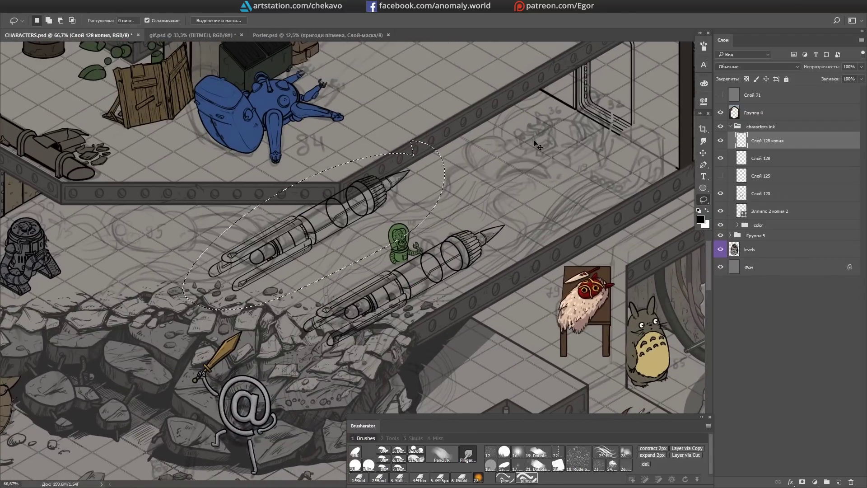
pyautogui.hotkey('ctrl', 'z')
pyautogui.scroll(2, 398, 243)
# Step: Enlarge the eraser and rotate the canvas so the rocket lies diagonally
pyautogui.press('e')
pyautogui.scroll(1, 357, 350)
pyautogui.press(']')
pyautogui.press(']')
pyautogui.scroll(-2, 388, 224)
pyautogui.press('b')
pyautogui.moveTo(324, 220)
pyautogui.mouseDown()
pyautogui.moveTo(400, 242)
pyautogui.moveTo(315, 284)
pyautogui.moveTo(407, 203)
pyautogui.mouseUp()
# Step: On a new layer, ink a line beside the pipe and a vertical panel stroke, then save
pyautogui.hotkey('ctrl', 'shift', 'alt', 'n')
pyautogui.moveTo(367, 250)
pyautogui.mouseDown()
pyautogui.moveTo(397, 312)
pyautogui.moveTo(468, 218)
pyautogui.moveTo(353, 203)
pyautogui.mouseUp()
pyautogui.press('b')
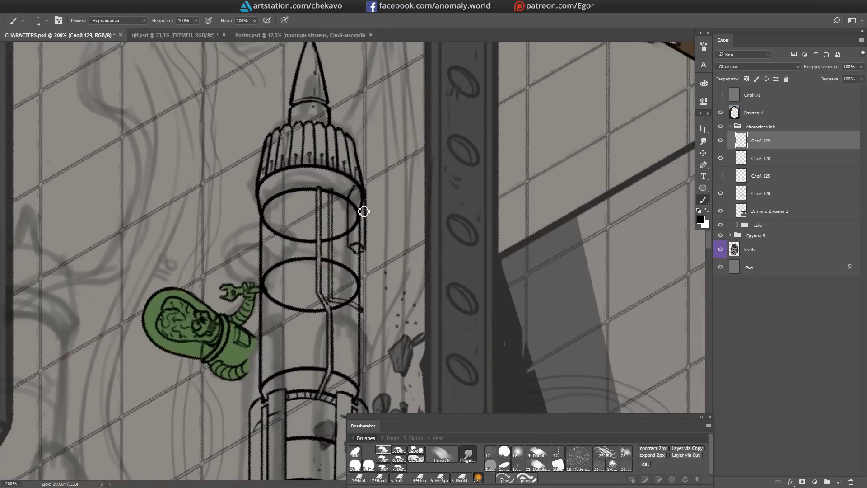
pyautogui.moveTo(364, 250)
pyautogui.mouseDown()
pyautogui.moveTo(368, 188)
pyautogui.moveTo(367, 228)
pyautogui.moveTo(440, 330)
pyautogui.moveTo(416, 232)
pyautogui.moveTo(358, 247)
pyautogui.moveTo(359, 236)
pyautogui.mouseUp()
pyautogui.press('r')
pyautogui.press('e')
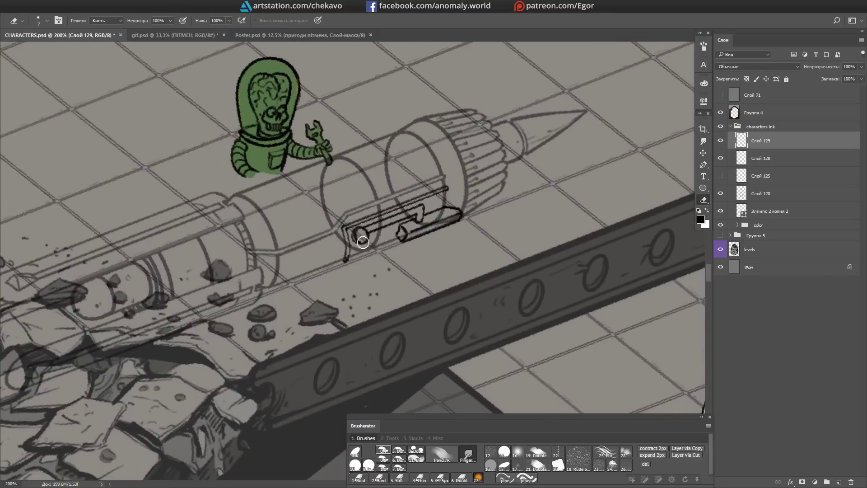
pyautogui.moveTo(421, 205)
pyautogui.mouseDown()
pyautogui.moveTo(547, 114)
pyautogui.moveTo(312, 260)
pyautogui.moveTo(365, 297)
pyautogui.mouseUp()
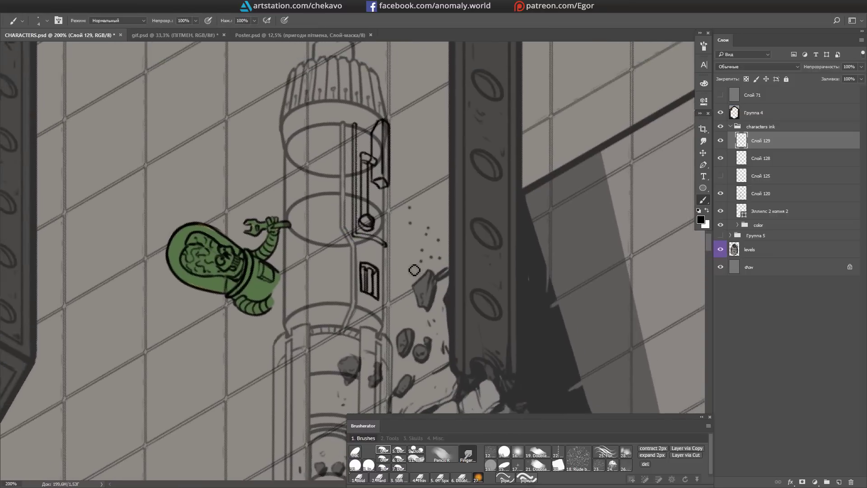
pyautogui.moveTo(289, 307); pyautogui.dragTo(289, 260)
pyautogui.hotkey('ctrl', 's')
# Step: Ink a curve and edge line on the upright cylinder
pyautogui.moveTo(311, 290)
pyautogui.mouseDown()
pyautogui.moveTo(511, 169)
pyautogui.moveTo(344, 246)
pyautogui.moveTo(393, 245)
pyautogui.mouseUp()
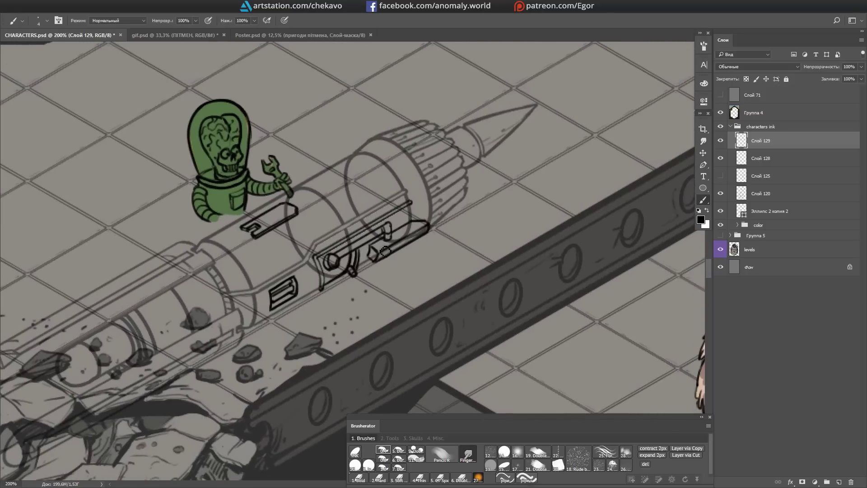
pyautogui.moveTo(430, 164); pyautogui.dragTo(350, 205)
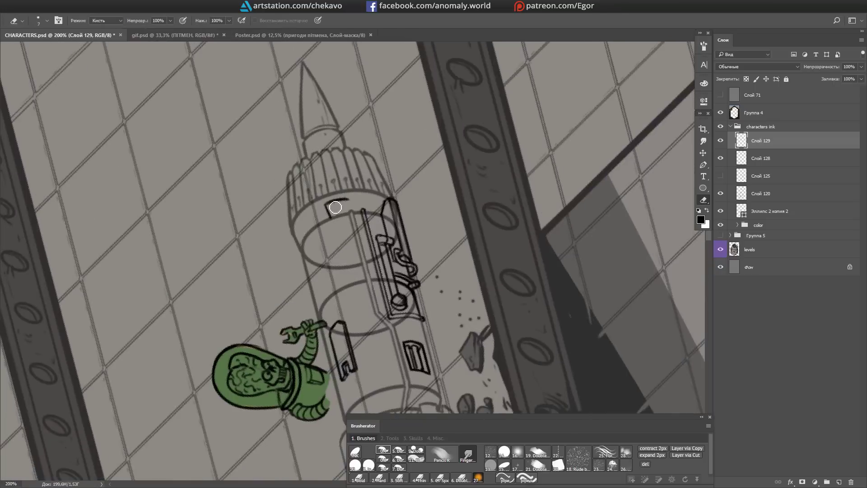
pyautogui.moveTo(429, 161)
pyautogui.mouseDown()
pyautogui.moveTo(434, 188)
pyautogui.moveTo(369, 168)
pyautogui.moveTo(314, 262)
pyautogui.mouseUp()
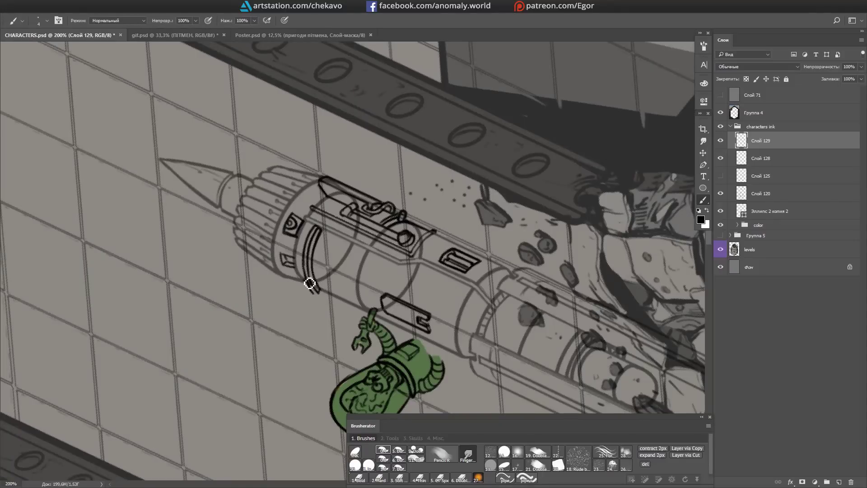
pyautogui.moveTo(337, 215)
pyautogui.mouseDown()
pyautogui.moveTo(316, 235)
pyautogui.moveTo(383, 212)
pyautogui.moveTo(407, 232)
pyautogui.moveTo(380, 223)
pyautogui.mouseUp()
pyautogui.press('e')
pyautogui.press('b')
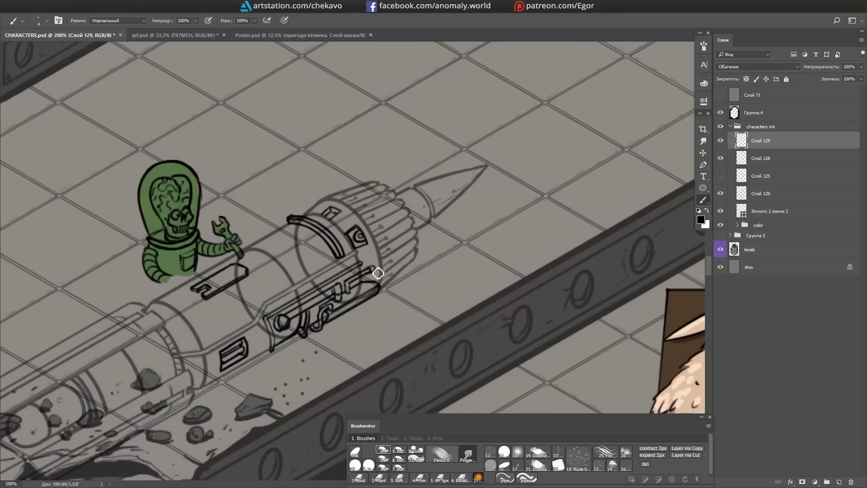
pyautogui.moveTo(551, 102)
pyautogui.mouseDown()
pyautogui.moveTo(455, 129)
pyautogui.moveTo(321, 225)
pyautogui.moveTo(351, 348)
pyautogui.moveTo(429, 124)
pyautogui.moveTo(315, 316)
pyautogui.mouseUp()
pyautogui.moveTo(313, 361)
pyautogui.mouseDown()
pyautogui.moveTo(354, 231)
pyautogui.moveTo(358, 242)
pyautogui.moveTo(418, 190)
pyautogui.moveTo(367, 196)
pyautogui.mouseUp()
# Step: Erase stray ink on the cylinder with the view upright, then diagonal
pyautogui.moveTo(371, 324)
pyautogui.mouseDown()
pyautogui.moveTo(422, 190)
pyautogui.moveTo(462, 135)
pyautogui.moveTo(400, 195)
pyautogui.moveTo(375, 180)
pyautogui.moveTo(340, 205)
pyautogui.mouseUp()
pyautogui.press('e')
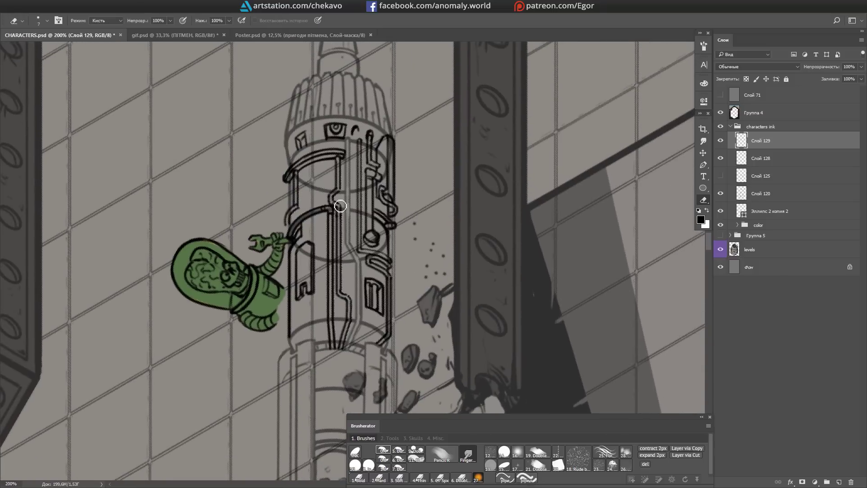
pyautogui.press('r')
pyautogui.moveTo(353, 294)
pyautogui.mouseDown()
pyautogui.moveTo(436, 135)
pyautogui.moveTo(338, 293)
pyautogui.mouseUp()
pyautogui.press('b')
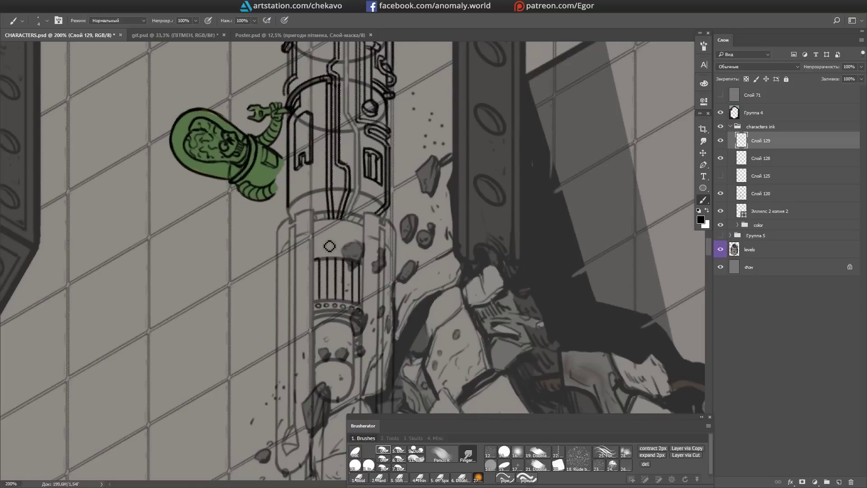
pyautogui.press('r')
pyautogui.moveTo(360, 306)
pyautogui.mouseDown()
pyautogui.moveTo(288, 271)
pyautogui.moveTo(343, 273)
pyautogui.moveTo(699, 213)
pyautogui.moveTo(397, 205)
pyautogui.moveTo(303, 213)
pyautogui.moveTo(282, 246)
pyautogui.mouseUp()
pyautogui.press('e')
pyautogui.press('r')
# Step: Resize the brush and keep inking and erasing cylinder seams with the view horizontal
pyautogui.press('b')
pyautogui.press('r')
pyautogui.moveTo(363, 288)
pyautogui.mouseDown()
pyautogui.moveTo(356, 312)
pyautogui.moveTo(316, 293)
pyautogui.moveTo(344, 234)
pyautogui.moveTo(362, 232)
pyautogui.moveTo(343, 271)
pyautogui.moveTo(316, 270)
pyautogui.moveTo(284, 300)
pyautogui.moveTo(291, 200)
pyautogui.moveTo(397, 242)
pyautogui.moveTo(339, 251)
pyautogui.moveTo(324, 279)
pyautogui.moveTo(507, 276)
pyautogui.moveTo(301, 173)
pyautogui.moveTo(337, 228)
pyautogui.mouseUp()
pyautogui.press('e')
pyautogui.press('b')
pyautogui.press('r')
pyautogui.press('r')
pyautogui.press('r')
pyautogui.press('r')
pyautogui.press('e')
# Step: Merge Слой 128 into Слой 129 to combine the cylinder ink
pyautogui.hotkey('alt', '[')
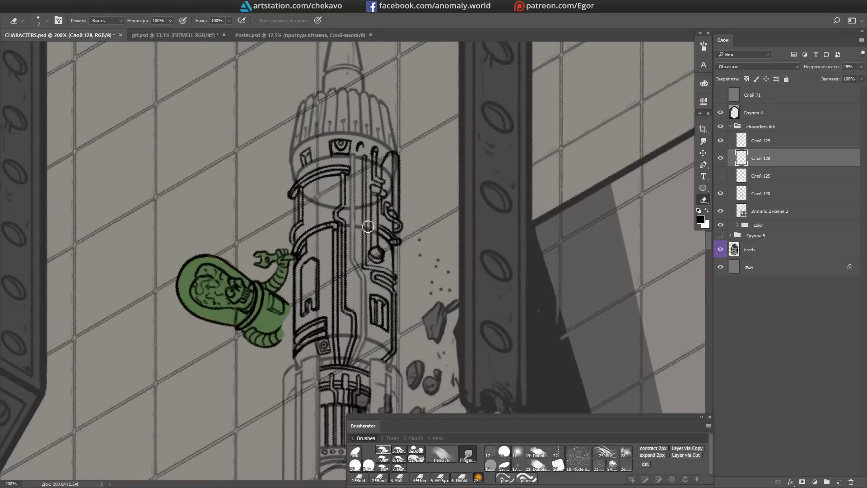
pyautogui.scroll(2, 382, 220)
pyautogui.scroll(-5, 396, 304)
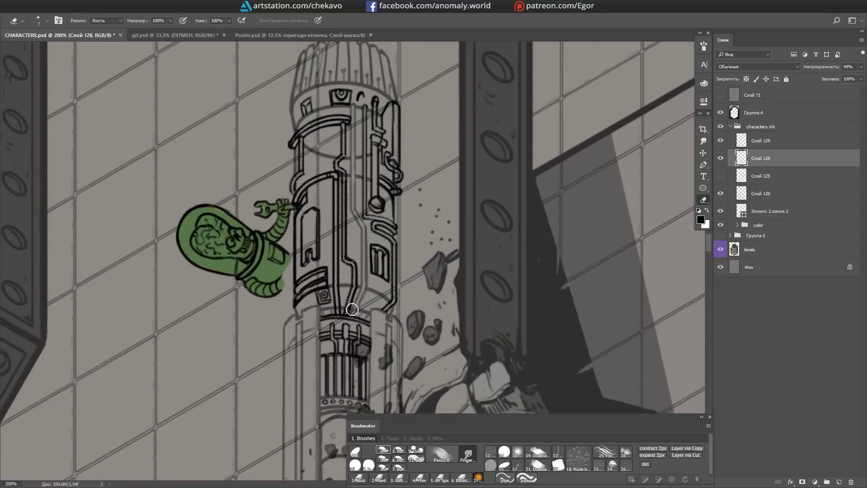
pyautogui.scroll(-5, 351, 309)
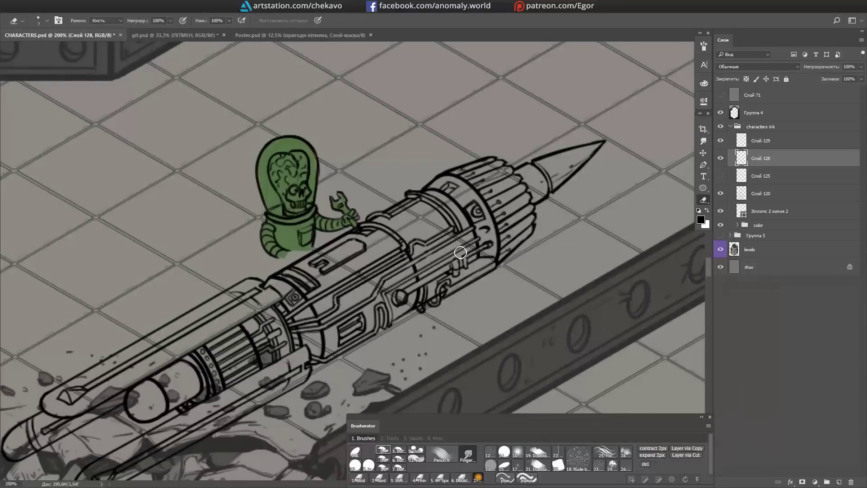
pyautogui.moveTo(460, 252)
pyautogui.mouseDown()
pyautogui.moveTo(474, 226)
pyautogui.moveTo(518, 248)
pyautogui.moveTo(336, 235)
pyautogui.mouseUp()
pyautogui.press('b')
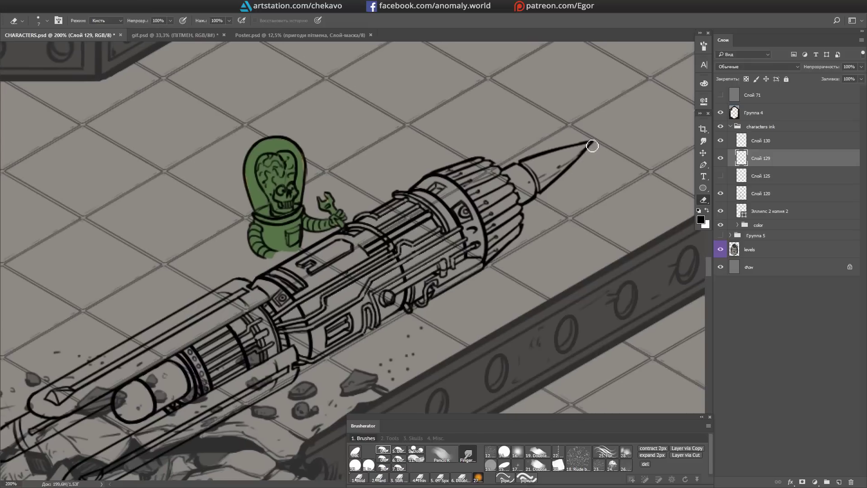
# Step: Move across the cylinder tip and the cable area of the lower floor
pyautogui.press('b')
pyautogui.moveTo(478, 239)
pyautogui.mouseDown()
pyautogui.moveTo(495, 180)
pyautogui.moveTo(562, 95)
pyautogui.moveTo(600, 81)
pyautogui.moveTo(552, 134)
pyautogui.moveTo(549, 176)
pyautogui.mouseUp()
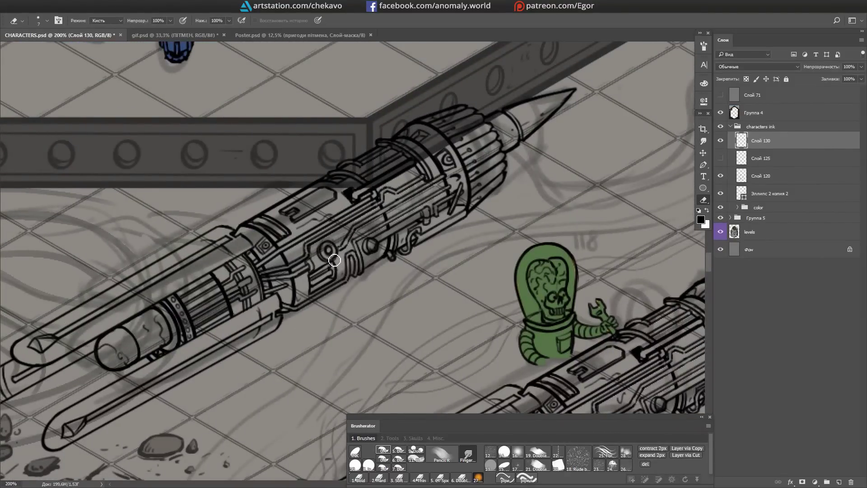
pyautogui.hscroll(3, 335, 254)
pyautogui.scroll(-3, 470, 197)
pyautogui.hscroll(3, 470, 197)
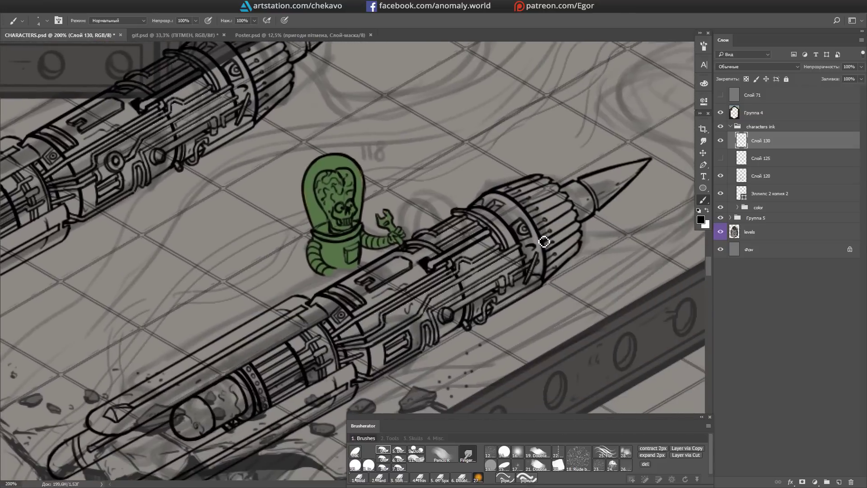
pyautogui.scroll(5, 312, 252)
pyautogui.hscroll(-5, 312, 253)
pyautogui.scroll(-5, 308, 254)
pyautogui.hscroll(8, 308, 254)
pyautogui.scroll(1, 335, 217)
pyautogui.scroll(3, 338, 275)
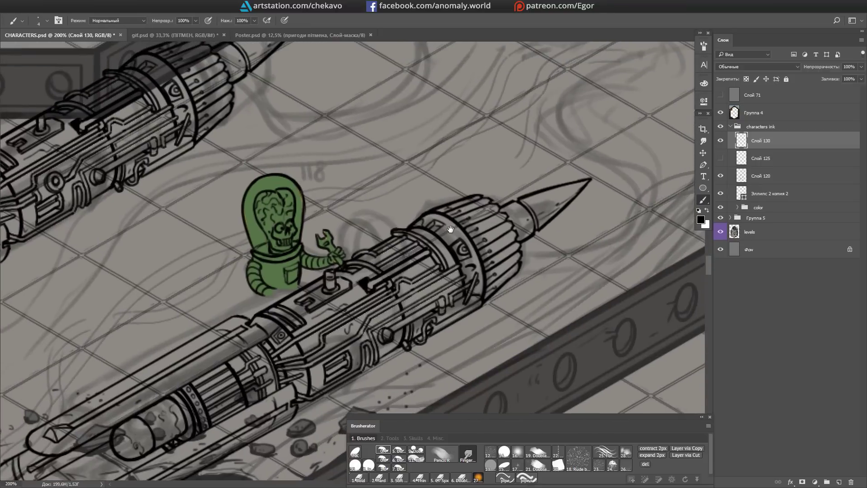
pyautogui.hscroll(1, 338, 275)
# Step: Undo the stray cable strokes and extra layer, then choose the finer 04 brush preset
pyautogui.click(526, 477)
pyautogui.hscroll(4, 348, 318)
pyautogui.hotkey('ctrl', 'z')
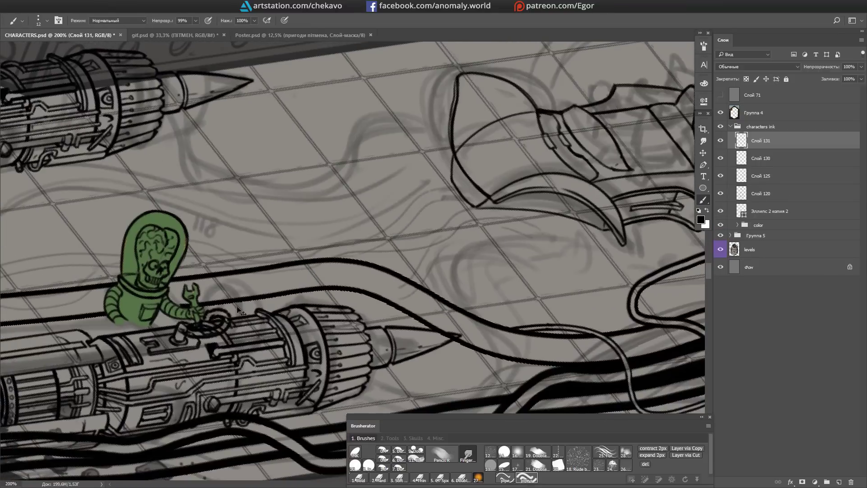
pyautogui.scroll(-3, 301, 253)
pyautogui.scroll(1, 252, 294)
pyautogui.scroll(-1, 513, 174)
pyautogui.scroll(1, 394, 255)
pyautogui.hotkey('ctrl', 'z')
pyautogui.click(383, 450)
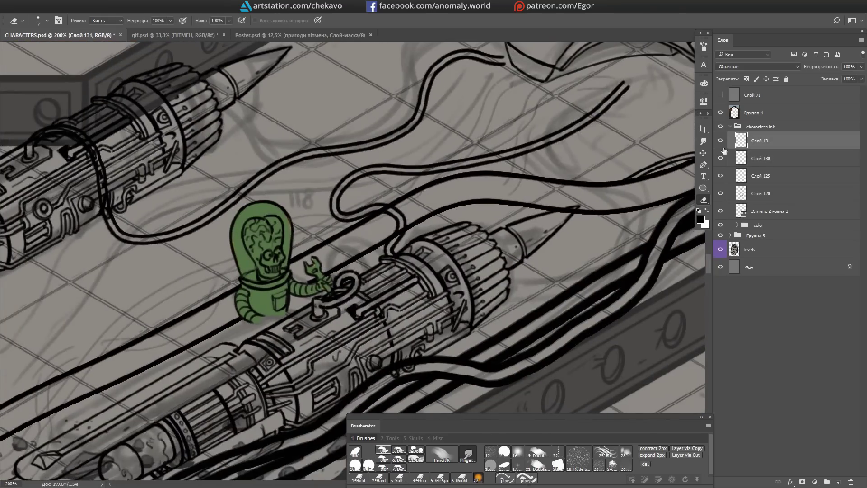
pyautogui.scroll(-2, 431, 222)
pyautogui.scroll(2, 203, 262)
# Step: Lasso a cable section, step to the cable sketch layer and save the document
pyautogui.press('l')
pyautogui.moveTo(134, 269); pyautogui.dragTo(279, 239)
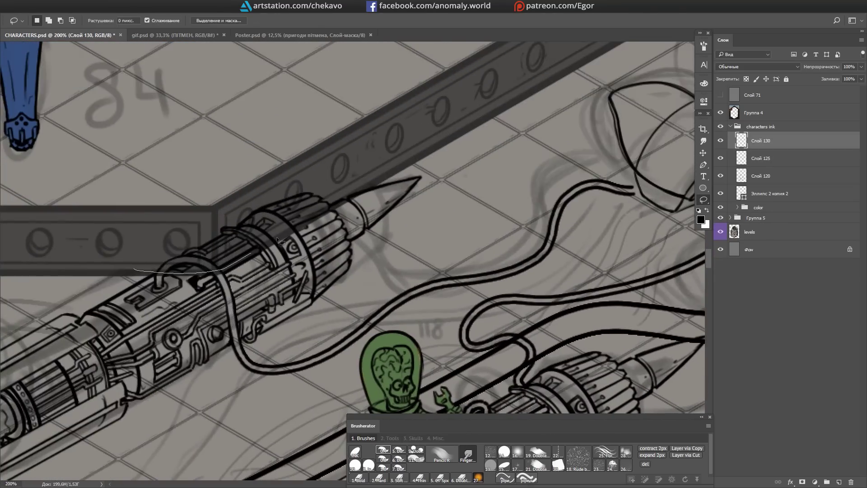
pyautogui.scroll(-3, 530, 208)
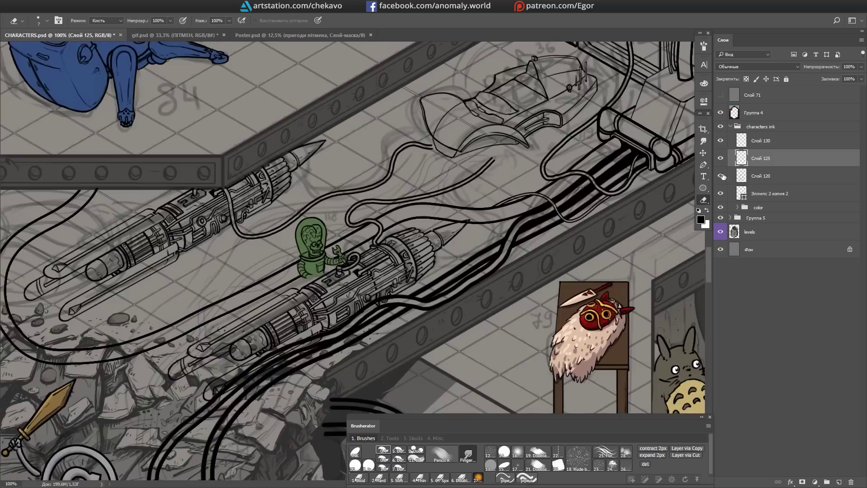
pyautogui.hotkey('alt', '[')
pyautogui.hotkey('ctrl', 's')
# Step: Lower the layer opacity to 37% and start a lasso outline around the cables
pyautogui.press('l')
pyautogui.press('3')
pyautogui.press('7')
pyautogui.scroll(1, 259, 393)
pyautogui.click(171, 349)
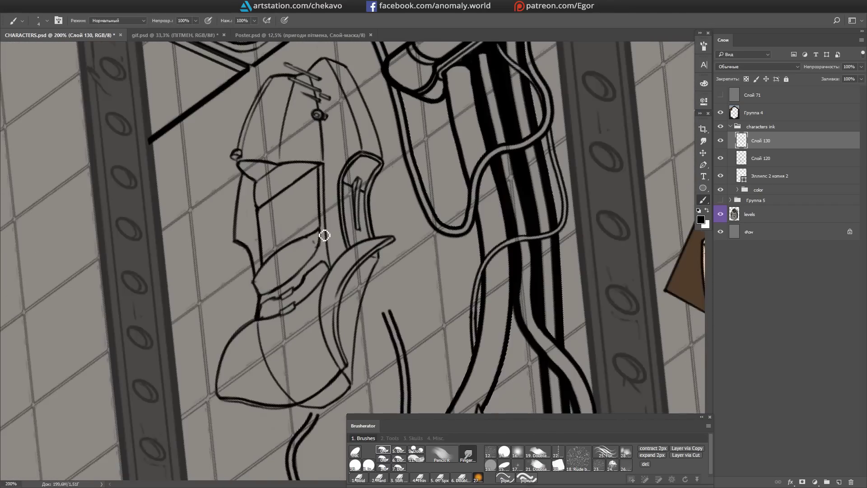
pyautogui.scroll(3, 324, 235)
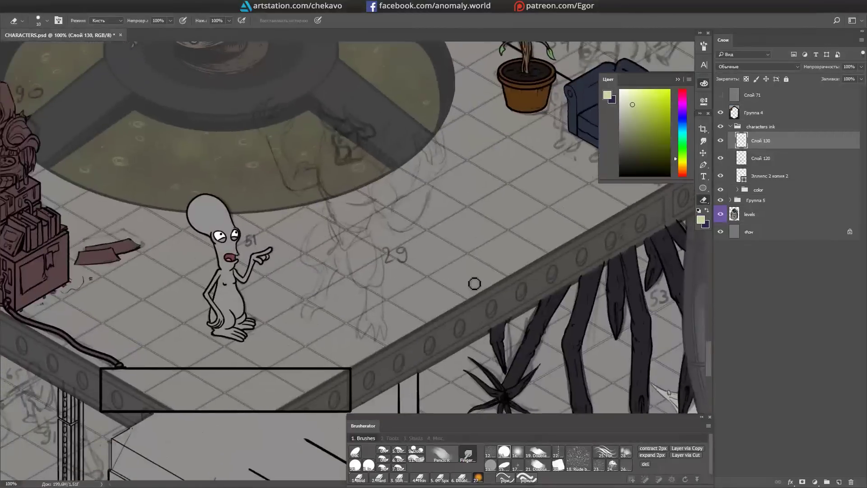
# Step: Zoom in with panels hidden and ink the creature's leg outlines and edges
pyautogui.hotkey('ctrl', '+')
pyautogui.press('Tab')
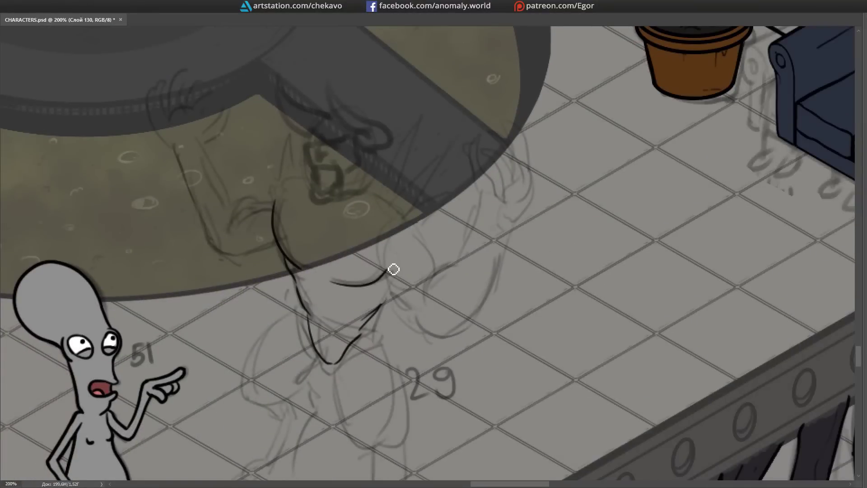
pyautogui.moveTo(393, 269); pyautogui.dragTo(452, 183)
pyautogui.moveTo(354, 224)
pyautogui.mouseDown()
pyautogui.moveTo(303, 314)
pyautogui.moveTo(277, 246)
pyautogui.mouseUp()
pyautogui.moveTo(316, 270); pyautogui.dragTo(301, 322)
pyautogui.moveTo(350, 250); pyautogui.dragTo(320, 328)
pyautogui.moveTo(373, 237)
pyautogui.mouseDown()
pyautogui.moveTo(362, 203)
pyautogui.moveTo(391, 271)
pyautogui.moveTo(359, 249)
pyautogui.mouseUp()
pyautogui.moveTo(365, 156); pyautogui.dragTo(391, 247)
# Step: Add detail strokes and curves along the legs, then save the document
pyautogui.scroll(5, 368, 289)
pyautogui.moveTo(411, 216)
pyautogui.mouseDown()
pyautogui.moveTo(435, 260)
pyautogui.moveTo(415, 303)
pyautogui.moveTo(393, 251)
pyautogui.mouseUp()
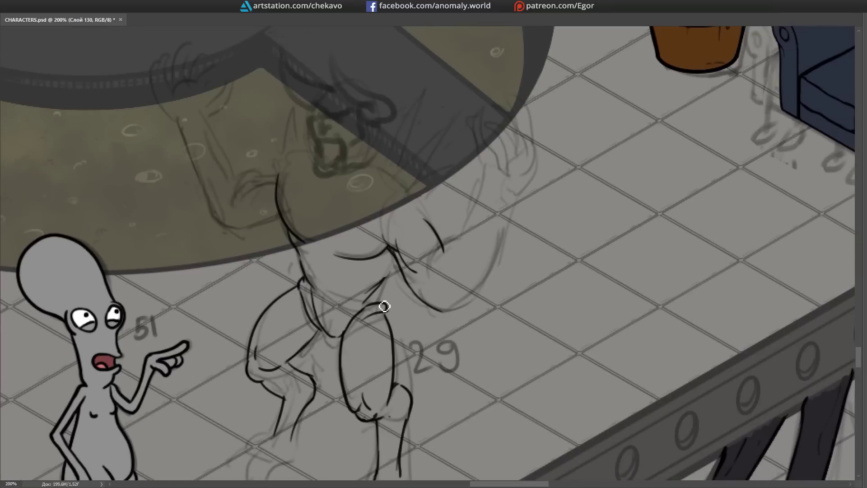
pyautogui.moveTo(384, 306); pyautogui.dragTo(379, 267)
pyautogui.scroll(3, 378, 269)
pyautogui.moveTo(213, 144); pyautogui.dragTo(186, 165)
pyautogui.moveTo(213, 229)
pyautogui.mouseDown()
pyautogui.moveTo(248, 296)
pyautogui.moveTo(302, 284)
pyautogui.mouseUp()
pyautogui.moveTo(251, 259); pyautogui.dragTo(293, 241)
pyautogui.hotkey('ctrl', 's')
# Step: Lasso one leg and rotate it about 1.5° with Ctrl+T to straighten it
pyautogui.moveTo(412, 261)
pyautogui.mouseDown()
pyautogui.moveTo(416, 300)
pyautogui.moveTo(407, 289)
pyautogui.moveTo(377, 321)
pyautogui.mouseUp()
pyautogui.scroll(-7, 376, 320)
pyautogui.scroll(5, 404, 235)
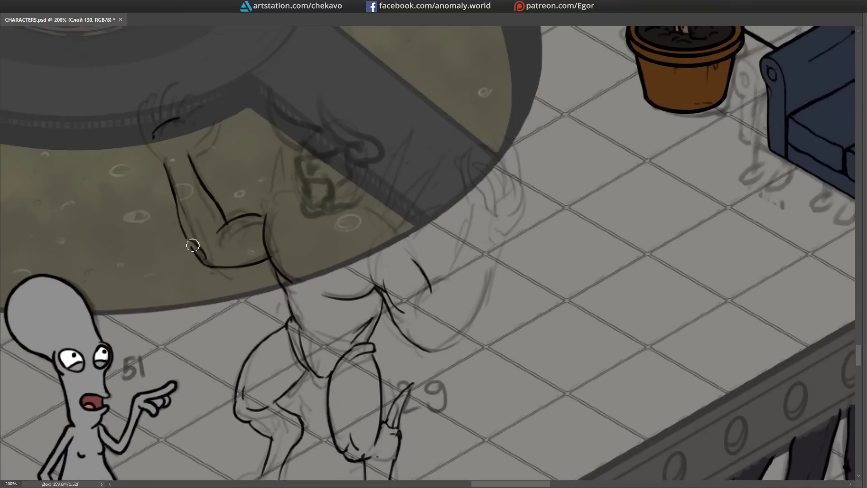
pyautogui.scroll(-1, 557, 184)
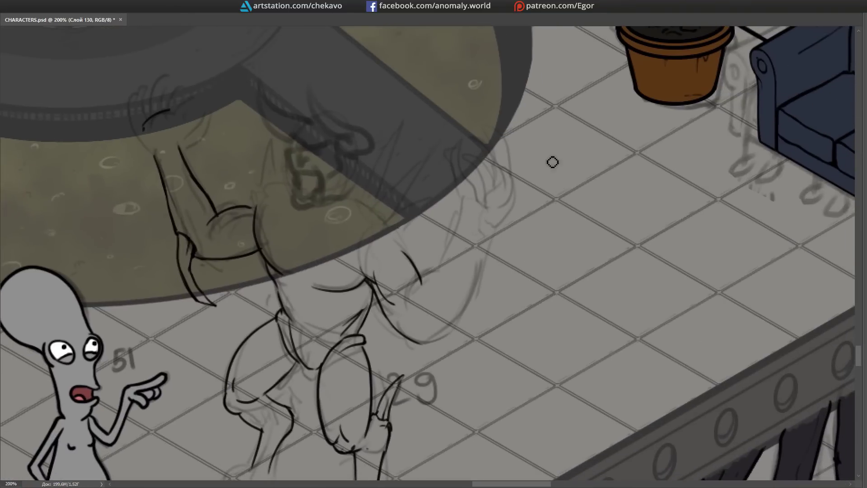
pyautogui.scroll(-1, 501, 222)
pyautogui.scroll(3, 267, 290)
pyautogui.scroll(-3, 290, 248)
pyautogui.moveTo(290, 248); pyautogui.dragTo(350, 132)
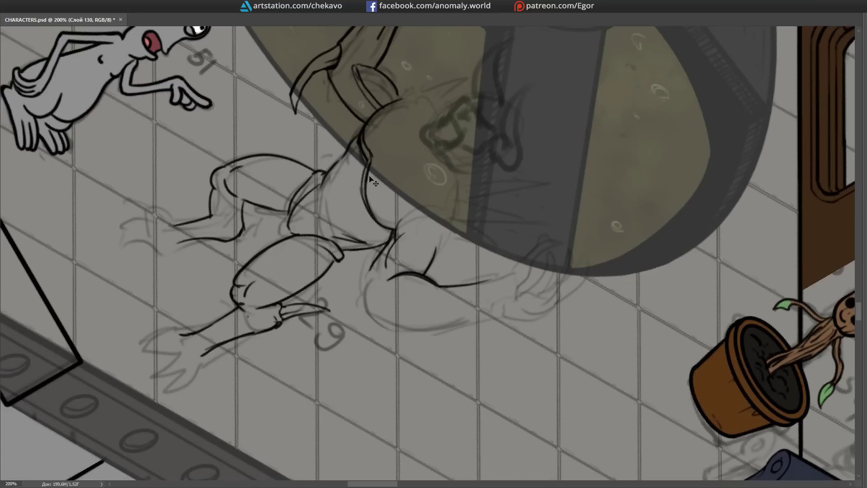
pyautogui.moveTo(390, 237); pyautogui.dragTo(333, 294)
pyautogui.moveTo(394, 300); pyautogui.dragTo(410, 245)
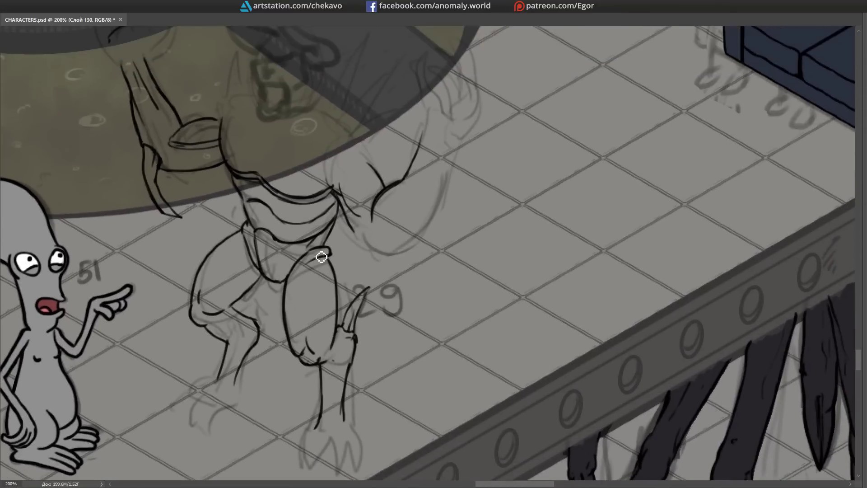
pyautogui.scroll(-3, 314, 323)
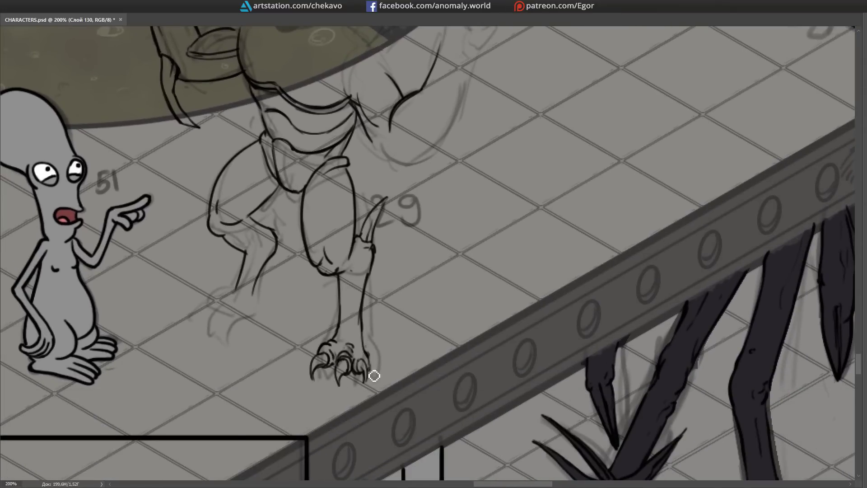
pyautogui.moveTo(383, 254); pyautogui.dragTo(400, 316)
pyautogui.hotkey('ctrl', 't')
pyautogui.moveTo(485, 368); pyautogui.dragTo(481, 377)
pyautogui.press('Return')
pyautogui.hotkey('ctrl', 'd')
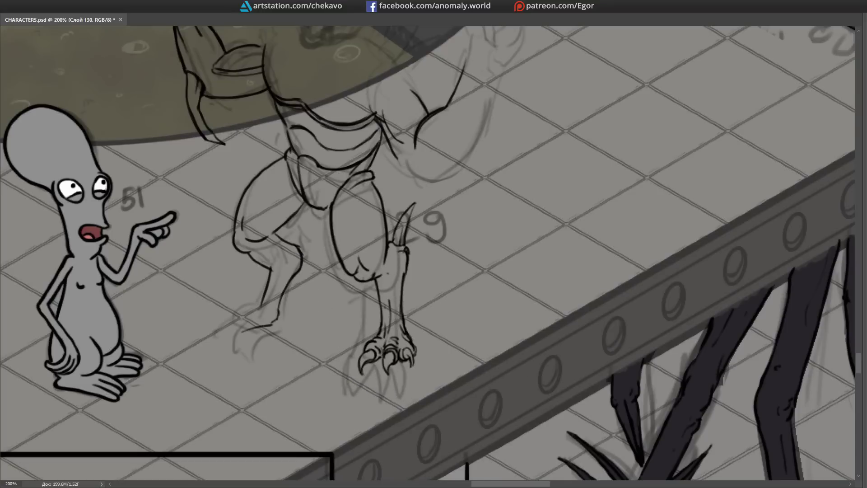
# Step: Nudge the left foot's claws up and to the right
pyautogui.moveTo(334, 90); pyautogui.dragTo(341, 78)
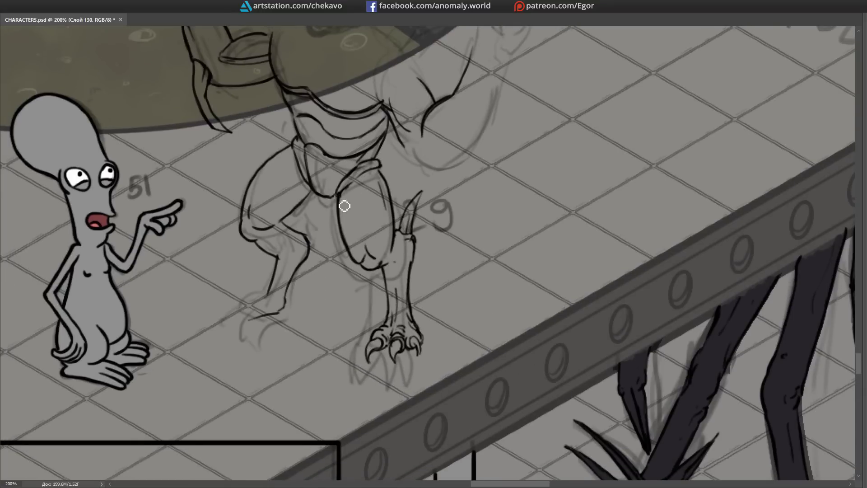
pyautogui.moveTo(344, 205); pyautogui.dragTo(348, 187)
pyautogui.moveTo(265, 308); pyautogui.dragTo(299, 313)
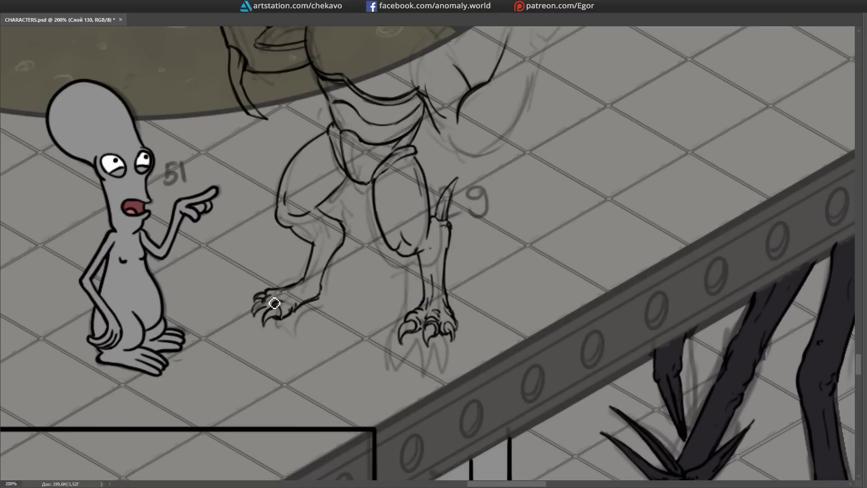
pyautogui.moveTo(263, 299); pyautogui.dragTo(276, 294)
pyautogui.scroll(1, 336, 230)
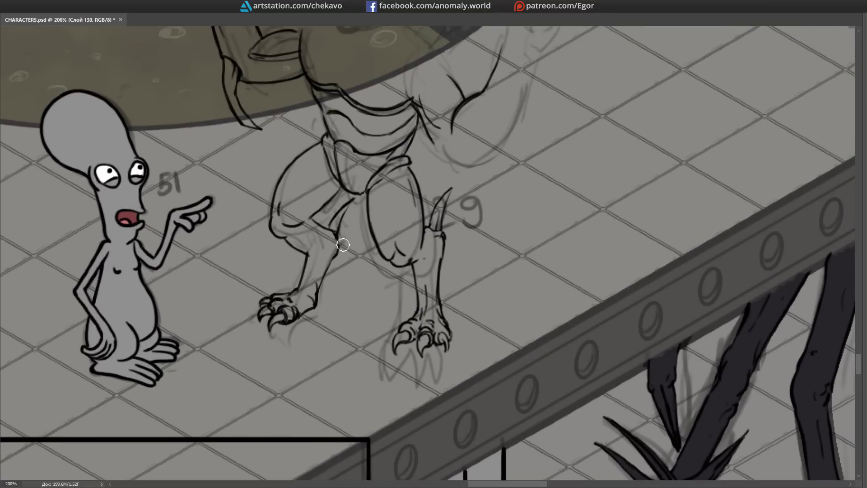
pyautogui.press('r')
pyautogui.moveTo(343, 244); pyautogui.dragTo(631, 139)
pyautogui.press('Escape')
# Step: On a new layer, ink the tail's outer curve and the spikes at its tip
pyautogui.press('h')
pyautogui.moveTo(313, 213)
pyautogui.mouseDown()
pyautogui.moveTo(474, 225)
pyautogui.moveTo(474, 195)
pyautogui.mouseUp()
pyautogui.hotkey('ctrl', 'shift', 'alt', 'n')
pyautogui.moveTo(257, 266)
pyautogui.mouseDown()
pyautogui.moveTo(501, 221)
pyautogui.moveTo(437, 139)
pyautogui.moveTo(488, 300)
pyautogui.moveTo(354, 286)
pyautogui.moveTo(559, 183)
pyautogui.moveTo(508, 196)
pyautogui.moveTo(501, 251)
pyautogui.mouseUp()
pyautogui.press('r')
pyautogui.press('Escape')
pyautogui.press('h')
pyautogui.press('r')
pyautogui.moveTo(501, 251); pyautogui.dragTo(490, 298)
pyautogui.press('Escape')
pyautogui.moveTo(510, 183)
pyautogui.mouseDown()
pyautogui.moveTo(492, 212)
pyautogui.moveTo(482, 211)
pyautogui.mouseUp()
# Step: Add segment strokes along the tail, rotating the canvas as needed, and restore the panels
pyautogui.moveTo(538, 192); pyautogui.dragTo(527, 164)
pyautogui.moveTo(480, 240); pyautogui.dragTo(388, 261)
pyautogui.press('r')
pyautogui.moveTo(433, 135); pyautogui.dragTo(451, 316)
pyautogui.moveTo(464, 289); pyautogui.dragTo(338, 237)
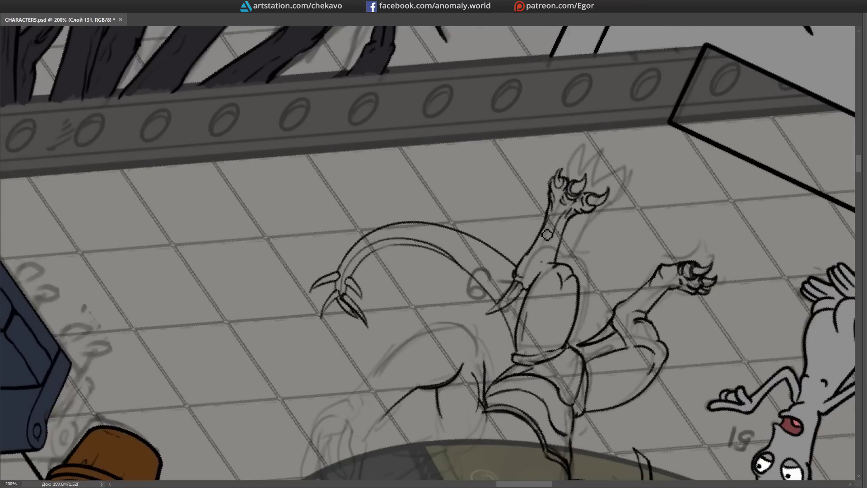
pyautogui.press('r')
pyautogui.moveTo(499, 304); pyautogui.dragTo(441, 194)
pyautogui.press('Escape')
pyautogui.press('r')
pyautogui.moveTo(418, 236); pyautogui.dragTo(451, 158)
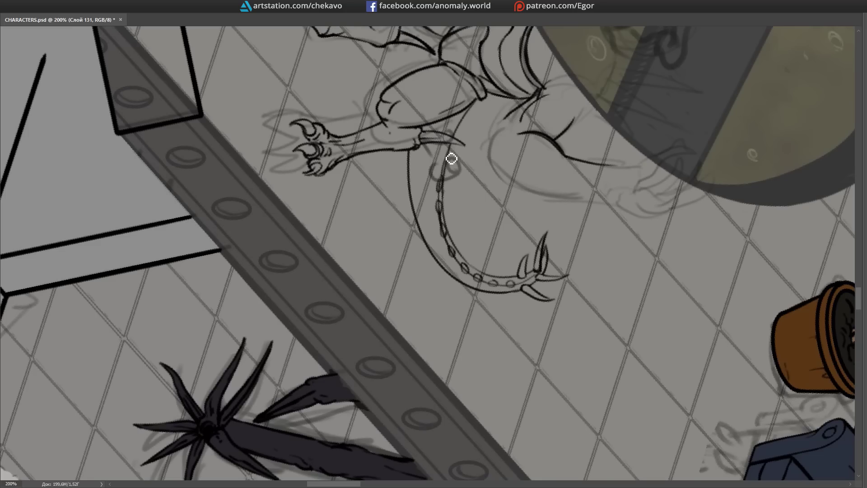
pyautogui.press('Escape')
pyautogui.press('r')
pyautogui.moveTo(332, 195)
pyautogui.mouseDown()
pyautogui.moveTo(276, 221)
pyautogui.moveTo(428, 211)
pyautogui.moveTo(358, 123)
pyautogui.mouseUp()
pyautogui.press('Escape')
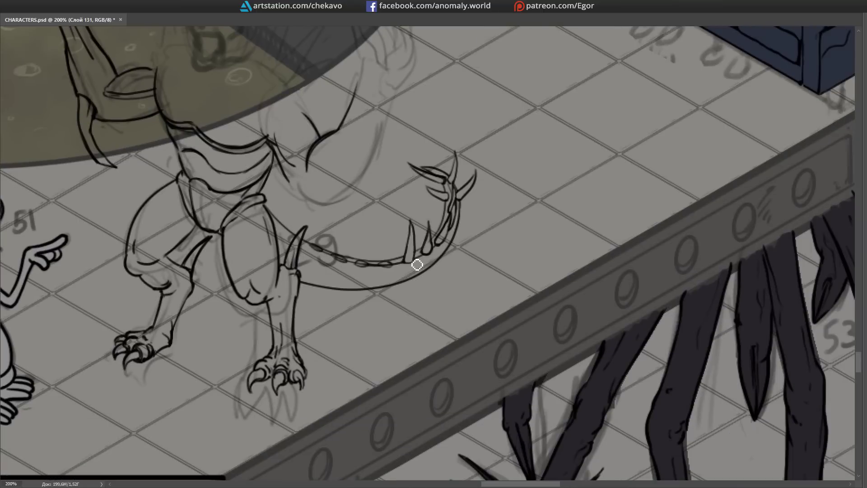
pyautogui.press('r')
pyautogui.moveTo(363, 212); pyautogui.dragTo(335, 254)
pyautogui.press('Escape')
pyautogui.press('Tab')
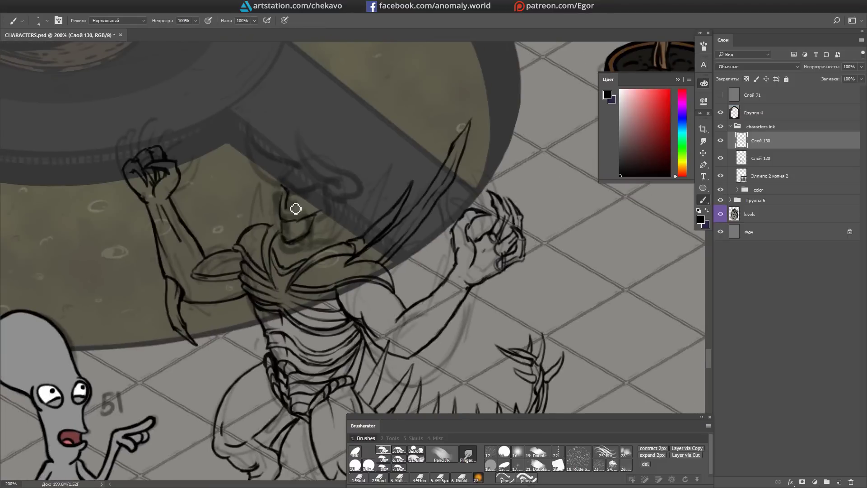
# Step: Rework the demon's jaw and chin linework on Слой 130
pyautogui.scroll(-2, 296, 184)
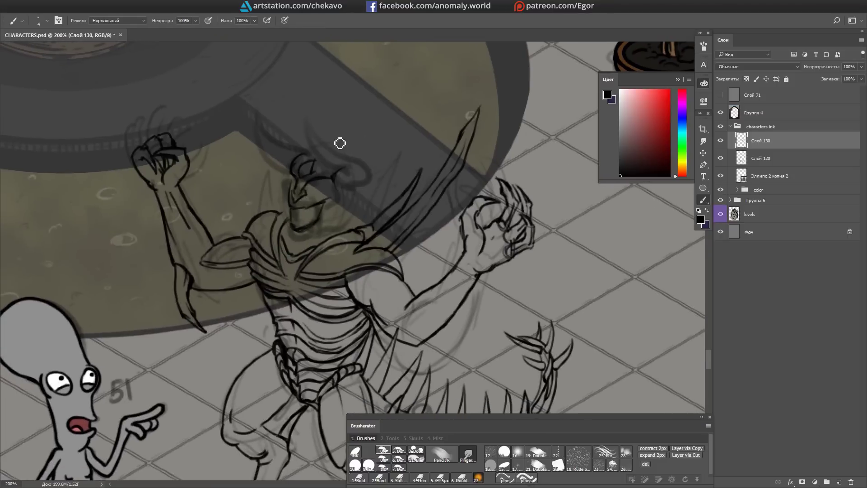
pyautogui.scroll(1, 339, 158)
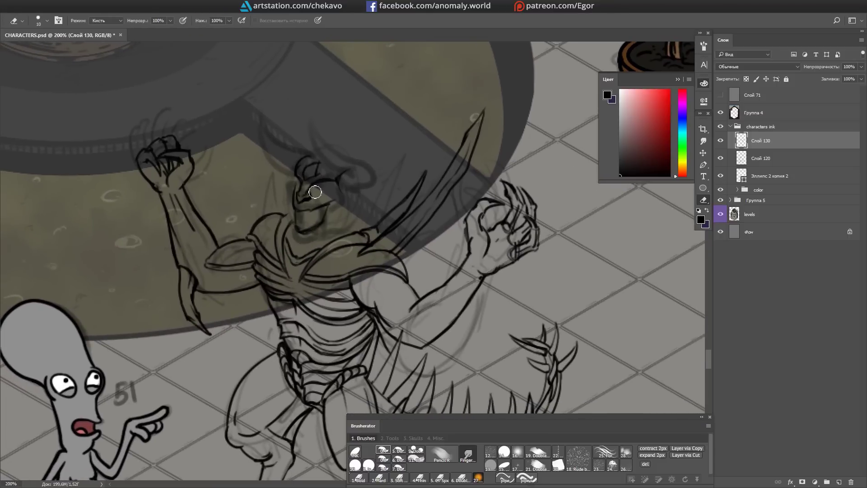
pyautogui.moveTo(373, 113); pyautogui.dragTo(300, 167)
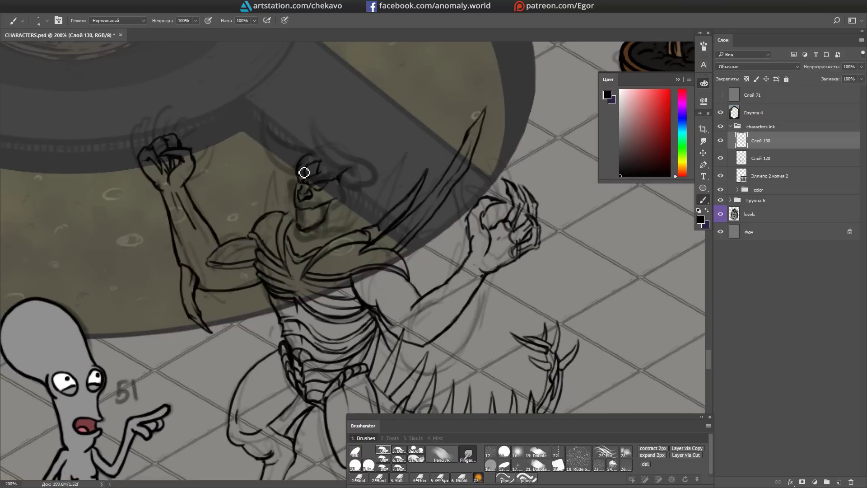
pyautogui.moveTo(340, 197)
pyautogui.mouseDown()
pyautogui.moveTo(332, 194)
pyautogui.moveTo(319, 217)
pyautogui.moveTo(334, 206)
pyautogui.moveTo(299, 151)
pyautogui.moveTo(379, 158)
pyautogui.moveTo(337, 187)
pyautogui.mouseUp()
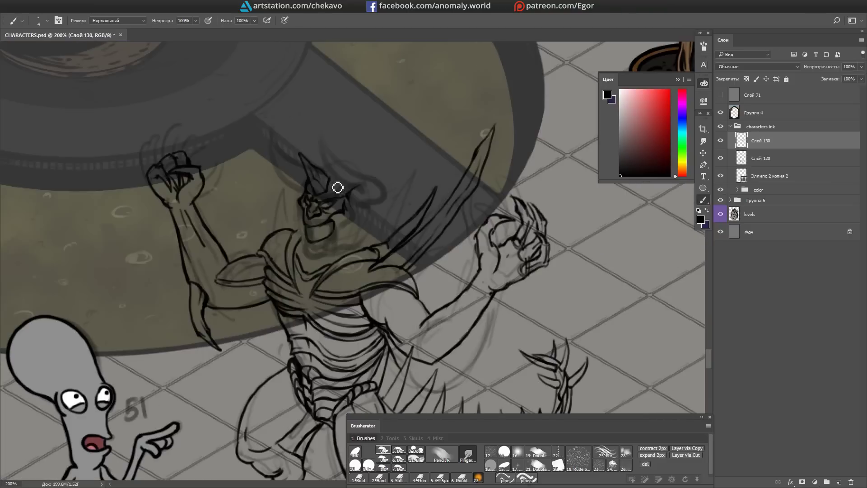
pyautogui.moveTo(368, 151); pyautogui.dragTo(323, 190)
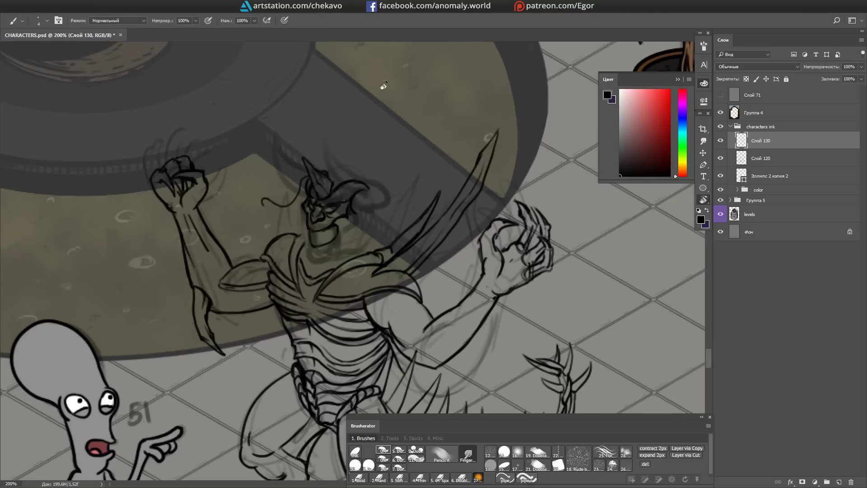
pyautogui.moveTo(383, 86)
pyautogui.mouseDown()
pyautogui.moveTo(321, 223)
pyautogui.moveTo(382, 150)
pyautogui.moveTo(362, 191)
pyautogui.moveTo(357, 134)
pyautogui.moveTo(305, 209)
pyautogui.moveTo(373, 121)
pyautogui.mouseUp()
pyautogui.press('e')
pyautogui.press('b')
# Step: Ink the demon's grinning head, then start the left horn on new layer Слой 131
pyautogui.moveTo(317, 206)
pyautogui.mouseDown()
pyautogui.moveTo(379, 117)
pyautogui.moveTo(342, 231)
pyautogui.moveTo(302, 270)
pyautogui.mouseUp()
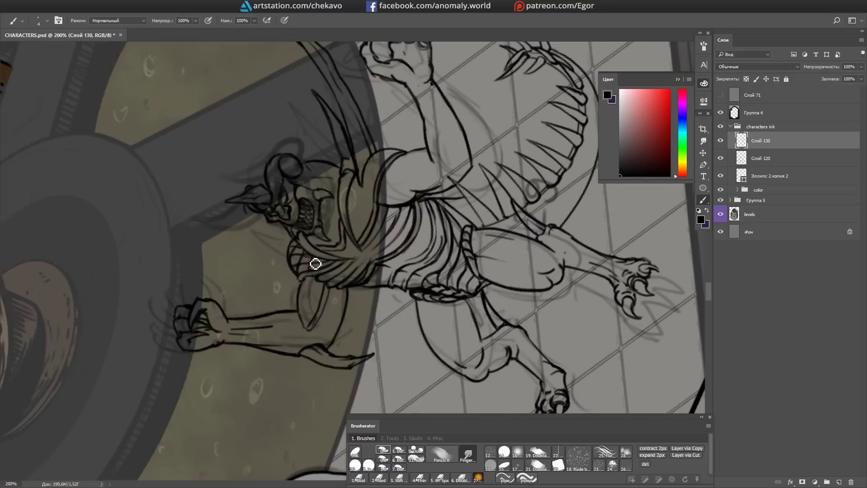
pyautogui.moveTo(298, 238); pyautogui.dragTo(333, 203)
pyautogui.moveTo(306, 239)
pyautogui.mouseDown()
pyautogui.moveTo(400, 265)
pyautogui.moveTo(349, 204)
pyautogui.mouseUp()
pyautogui.moveTo(334, 267); pyautogui.dragTo(286, 199)
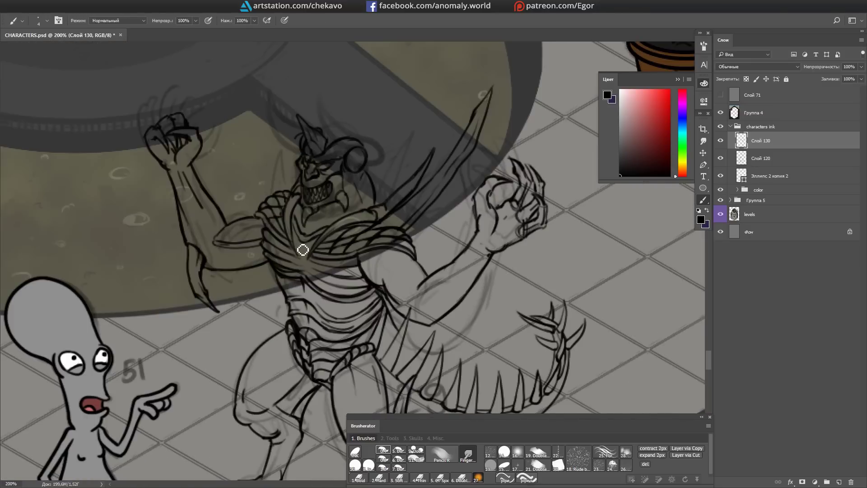
pyautogui.moveTo(300, 242)
pyautogui.mouseDown()
pyautogui.moveTo(331, 246)
pyautogui.moveTo(385, 150)
pyautogui.moveTo(272, 194)
pyautogui.moveTo(334, 248)
pyautogui.moveTo(330, 199)
pyautogui.moveTo(335, 214)
pyautogui.moveTo(393, 128)
pyautogui.moveTo(510, 170)
pyautogui.moveTo(532, 189)
pyautogui.mouseUp()
pyautogui.press('e')
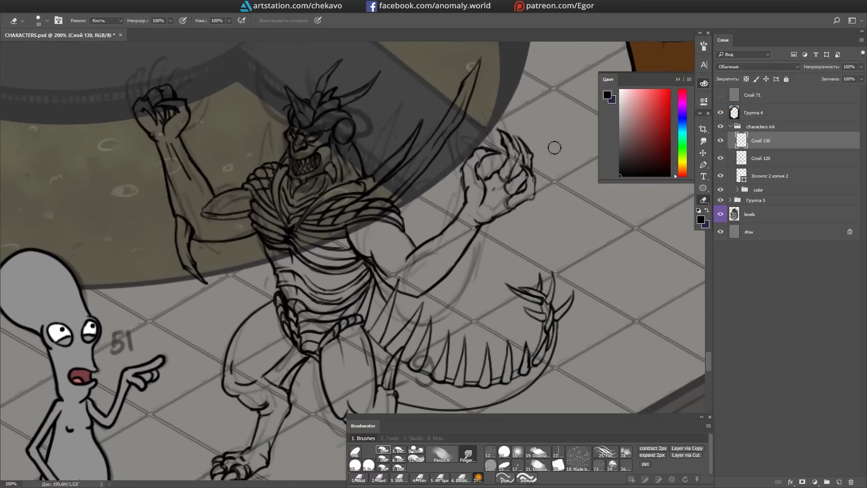
pyautogui.hotkey('ctrl', '-')
pyautogui.press('b')
pyautogui.hotkey('ctrl', 'shift', 'alt', 'n')
pyautogui.moveTo(312, 215); pyautogui.dragTo(324, 195)
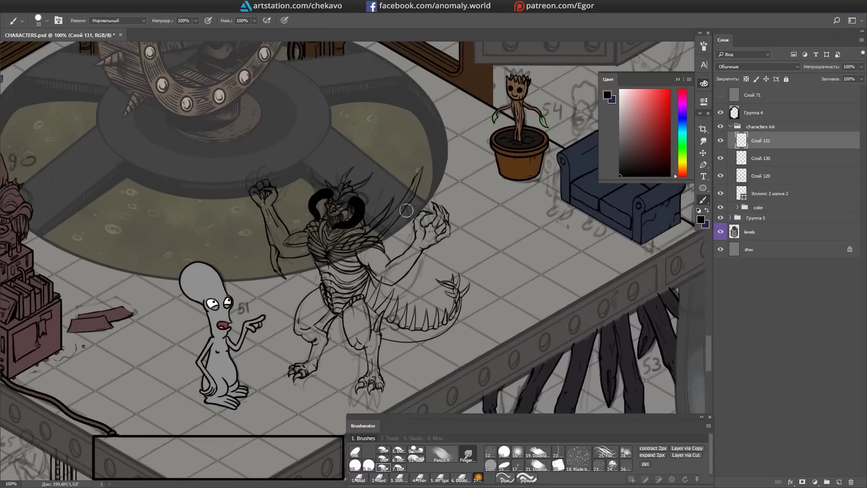
# Step: Create new ink layer Слой 132 with a thinner brush preset, slightly enlarged
pyautogui.hotkey('ctrl', '+')
pyautogui.click(383, 450)
pyautogui.moveTo(382, 233); pyautogui.dragTo(408, 233)
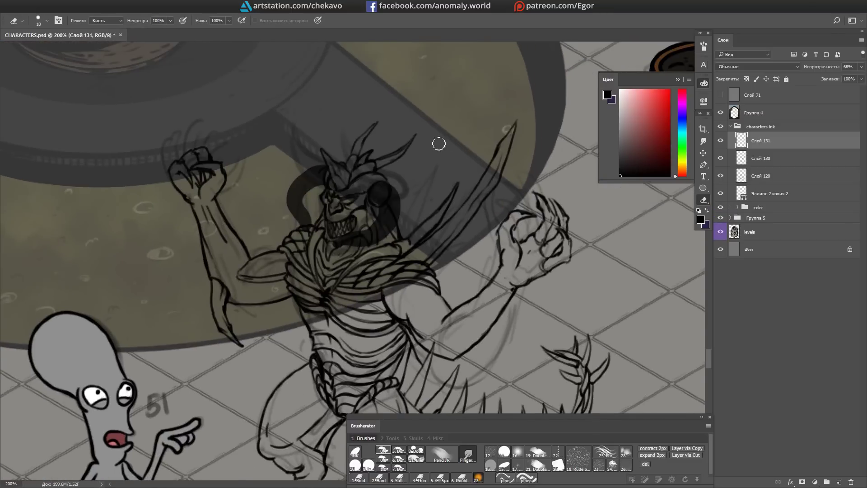
pyautogui.hotkey('ctrl', 'shift', 'n')
pyautogui.press('Return')
pyautogui.hotkey('ctrl', '+')
pyautogui.hotkey('ctrl', '-')
pyautogui.moveTo(354, 270)
pyautogui.mouseDown()
pyautogui.moveTo(316, 294)
pyautogui.moveTo(363, 271)
pyautogui.mouseUp()
pyautogui.press(']')
pyautogui.moveTo(371, 306)
pyautogui.mouseDown()
pyautogui.moveTo(328, 231)
pyautogui.moveTo(310, 272)
pyautogui.moveTo(571, 178)
pyautogui.moveTo(412, 192)
pyautogui.moveTo(406, 239)
pyautogui.moveTo(406, 158)
pyautogui.moveTo(447, 231)
pyautogui.moveTo(412, 196)
pyautogui.moveTo(488, 81)
pyautogui.moveTo(426, 189)
pyautogui.moveTo(295, 240)
pyautogui.moveTo(319, 190)
pyautogui.moveTo(490, 210)
pyautogui.moveTo(465, 144)
pyautogui.mouseUp()
# Step: Delete the trial horn layer and ink the demon's upper body on the main ink layer
pyautogui.press('e')
pyautogui.click(724, 158)
pyautogui.press('Delete')
pyautogui.hotkey('alt', ']')
pyautogui.press('b')
pyautogui.hotkey('alt', '[')
pyautogui.moveTo(437, 222)
pyautogui.mouseDown()
pyautogui.moveTo(365, 212)
pyautogui.moveTo(433, 217)
pyautogui.mouseUp()
pyautogui.moveTo(190, 140); pyautogui.dragTo(256, 192)
pyautogui.moveTo(290, 267)
pyautogui.mouseDown()
pyautogui.moveTo(248, 259)
pyautogui.moveTo(329, 254)
pyautogui.moveTo(312, 221)
pyautogui.moveTo(517, 217)
pyautogui.moveTo(463, 163)
pyautogui.mouseUp()
# Step: Ink the long spikes around the head and shoulders, erasing stray lines
pyautogui.press('r')
pyautogui.moveTo(431, 199)
pyautogui.mouseDown()
pyautogui.moveTo(361, 261)
pyautogui.moveTo(321, 253)
pyautogui.moveTo(370, 269)
pyautogui.mouseUp()
pyautogui.press('e')
pyautogui.hotkey('alt', ']')
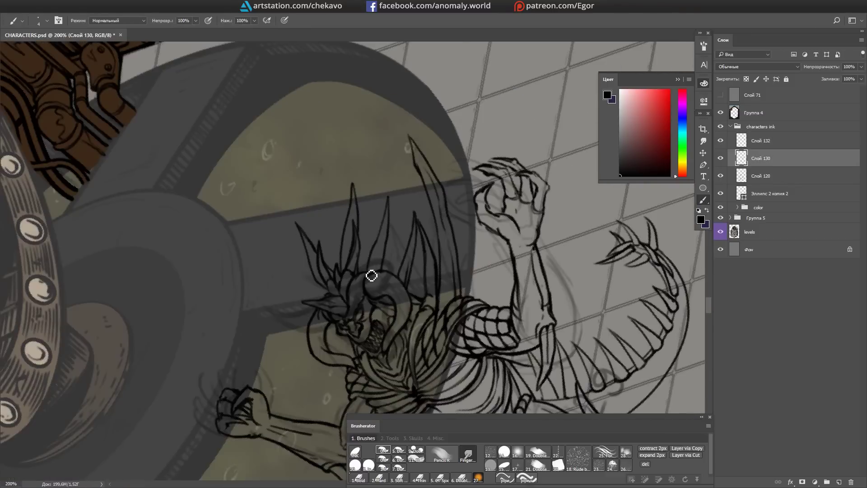
pyautogui.press('Escape')
pyautogui.hotkey('ctrl', '-')
pyautogui.press('r')
pyautogui.moveTo(407, 203); pyautogui.dragTo(333, 219)
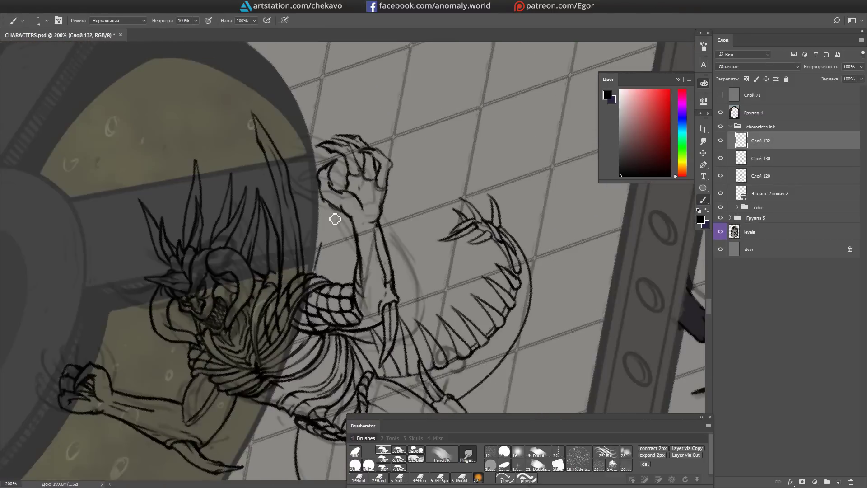
pyautogui.press('Escape')
pyautogui.press('b')
pyautogui.scroll(-5, 343, 168)
# Step: Finish the lower body and tail linework and merge Слой 130 into Слой 132
pyautogui.press('r')
pyautogui.moveTo(343, 168)
pyautogui.mouseDown()
pyautogui.moveTo(367, 228)
pyautogui.moveTo(352, 213)
pyautogui.mouseUp()
pyautogui.press('Escape')
pyautogui.hotkey('alt', '[')
pyautogui.press('r')
pyautogui.press('Escape')
pyautogui.scroll(5, 345, 194)
pyautogui.hotkey('ctrl', '-')
pyautogui.press('Delete')
# Step: Magic-wand the area around the demon and fill its shape on Слой 88 with dark red
pyautogui.press('w')
pyautogui.click(459, 174)
pyautogui.press('b')
pyautogui.hotkey('ctrl', '+')
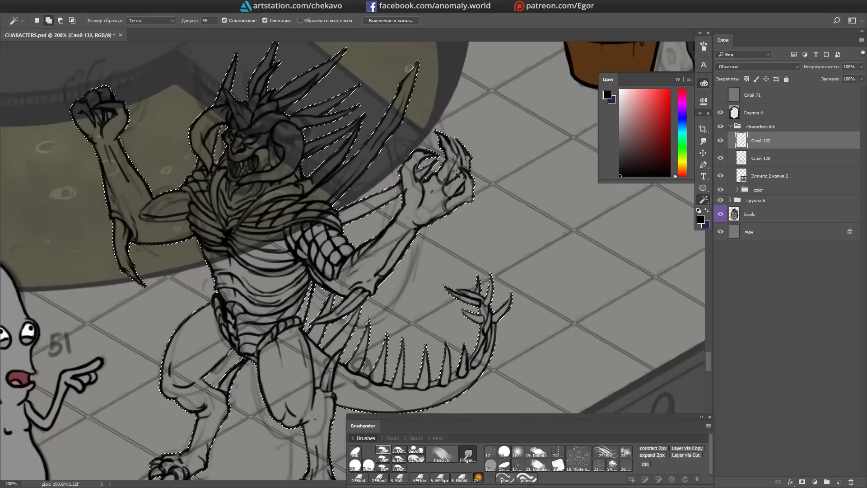
pyautogui.keyDown('ctrl'); pyautogui.rightClick(391, 184); pyautogui.keyUp('ctrl')
pyautogui.click(460, 226)
pyautogui.hotkey('alt', 'BackSpace')
pyautogui.hotkey('ctrl', 'd')
# Step: Select the demon's flat-colour layer inside the colour layer group
pyautogui.scroll(5, 451, 203)
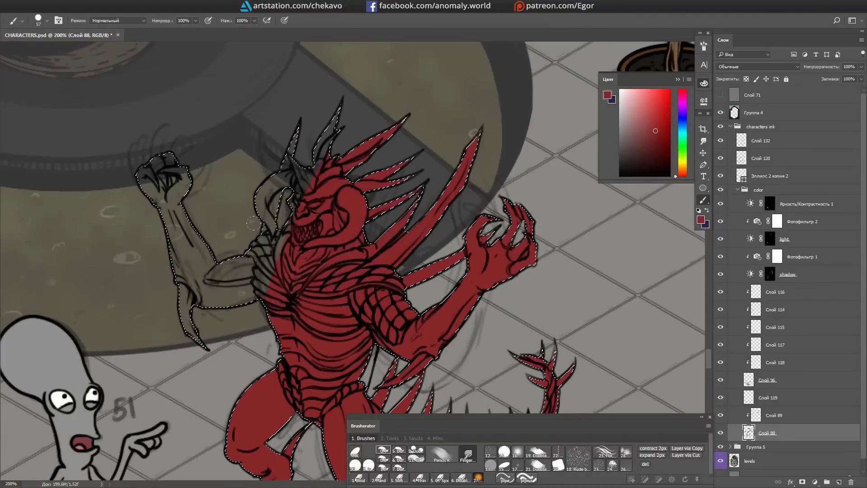
pyautogui.keyDown('ctrl'); pyautogui.click(464, 167); pyautogui.keyUp('ctrl')
pyautogui.keyDown('ctrl'); pyautogui.click(464, 167); pyautogui.keyUp('ctrl')
pyautogui.moveTo(512, 213); pyautogui.dragTo(282, 161)
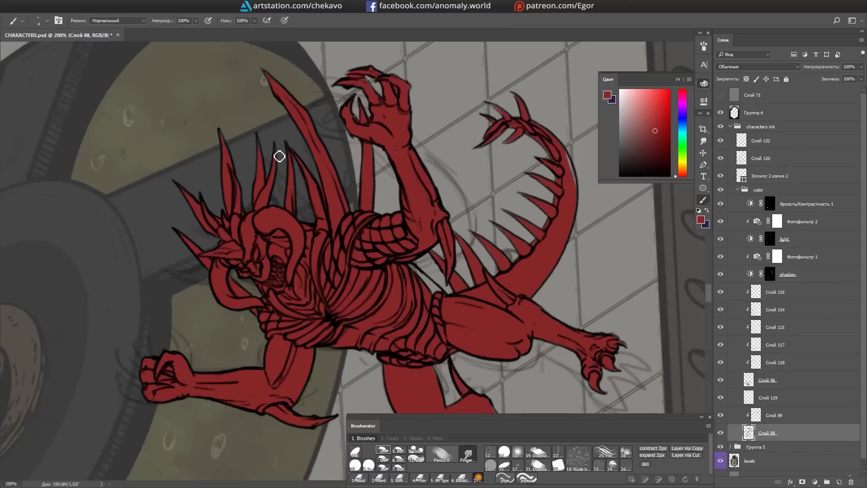
pyautogui.scroll(-5, 222, 179)
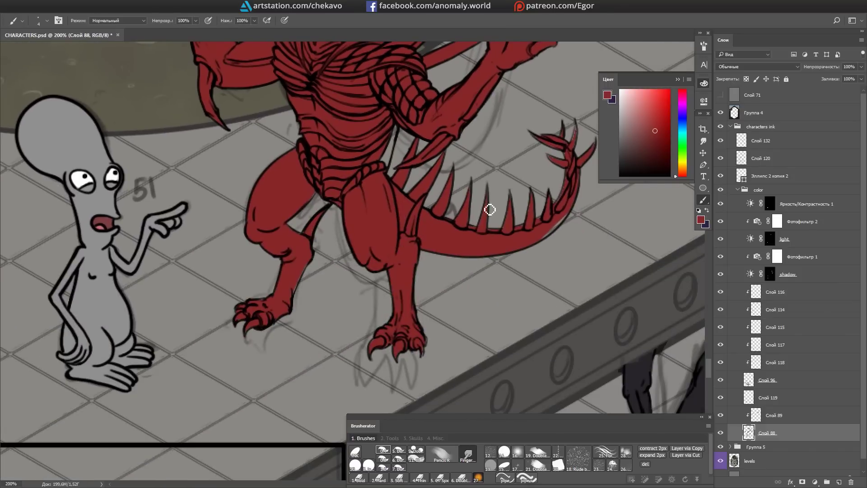
pyautogui.scroll(5, 583, 113)
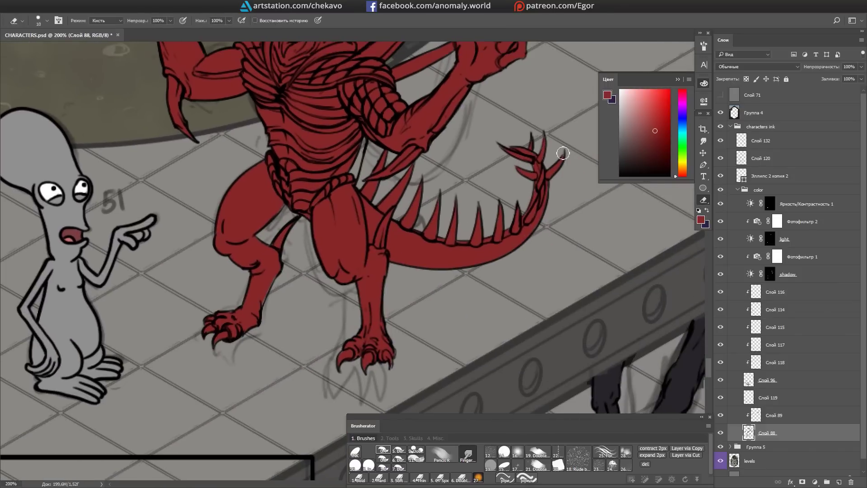
# Step: Target Слой 89 above the red fill with a black brush and save the document
pyautogui.press('e')
pyautogui.keyDown('ctrl'); pyautogui.click(360, 268); pyautogui.keyUp('ctrl')
pyautogui.press('b')
pyautogui.keyDown('alt'); pyautogui.click(359, 268); pyautogui.keyUp('alt')
pyautogui.moveTo(358, 265)
pyautogui.mouseDown()
pyautogui.moveTo(397, 260)
pyautogui.moveTo(242, 269)
pyautogui.moveTo(409, 168)
pyautogui.mouseUp()
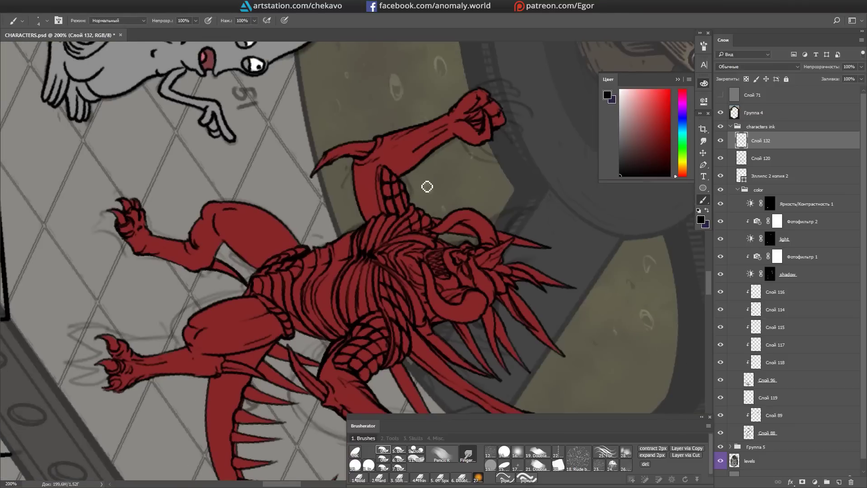
pyautogui.keyDown('ctrl'); pyautogui.click(428, 184); pyautogui.keyUp('ctrl')
pyautogui.keyDown('alt'); pyautogui.click(428, 184); pyautogui.keyUp('alt')
pyautogui.scroll(-2, 427, 184)
pyautogui.hotkey('ctrl', 's')
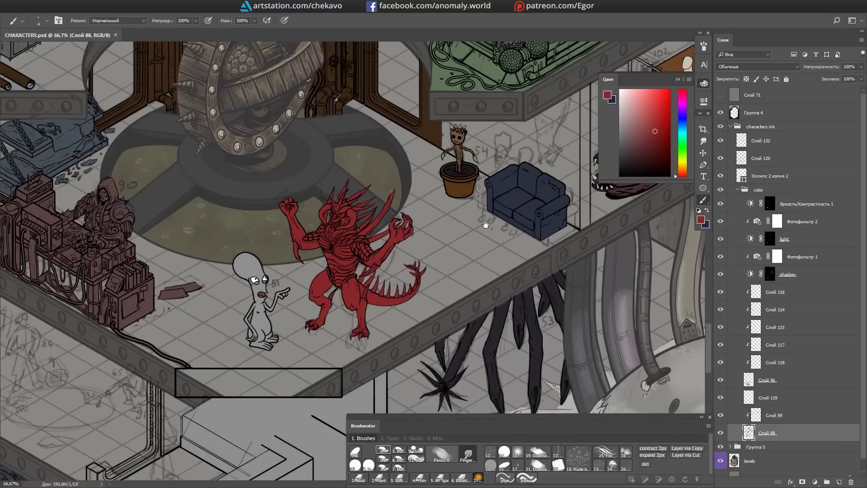
# Step: Paint black shading between the back spikes and into the gap by the shoulder
pyautogui.scroll(2, 428, 184)
pyautogui.keyDown('alt'); pyautogui.click(368, 169); pyautogui.keyUp('alt')
pyautogui.scroll(1, 367, 169)
pyautogui.moveTo(354, 261); pyautogui.dragTo(359, 226)
pyautogui.scroll(1, 377, 244)
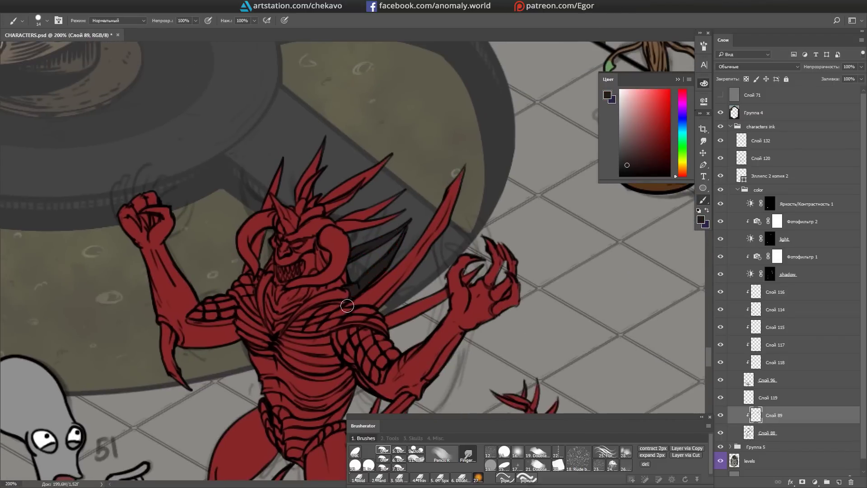
pyautogui.moveTo(349, 305); pyautogui.dragTo(388, 270)
pyautogui.press('[')
pyautogui.moveTo(343, 235)
pyautogui.mouseDown()
pyautogui.moveTo(381, 216)
pyautogui.moveTo(381, 236)
pyautogui.mouseUp()
# Step: Darken the blade under the arm and the spines along the tail
pyautogui.moveTo(428, 156); pyautogui.dragTo(358, 203)
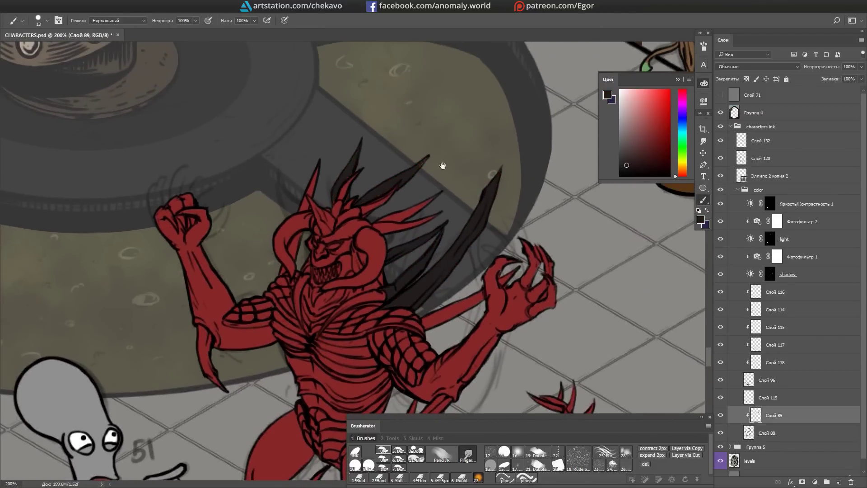
pyautogui.moveTo(442, 165); pyautogui.dragTo(444, 147)
pyautogui.moveTo(523, 174); pyautogui.dragTo(493, 105)
pyautogui.moveTo(406, 306); pyautogui.dragTo(414, 193)
pyautogui.moveTo(379, 221); pyautogui.dragTo(414, 193)
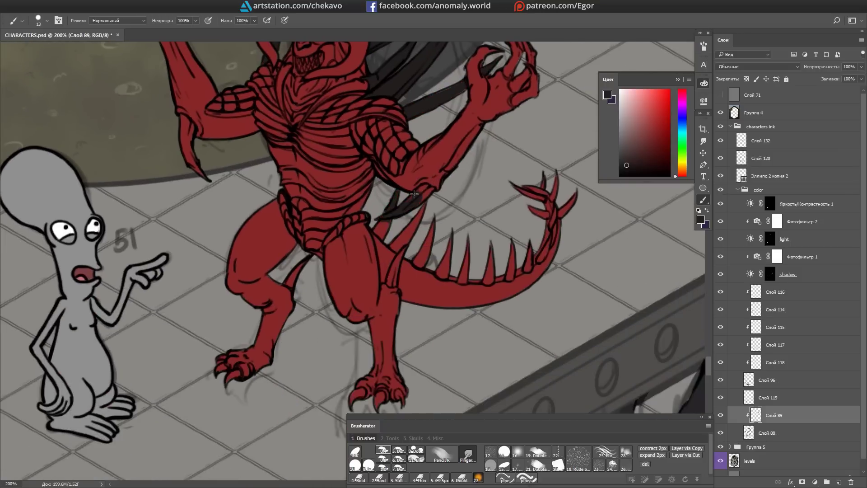
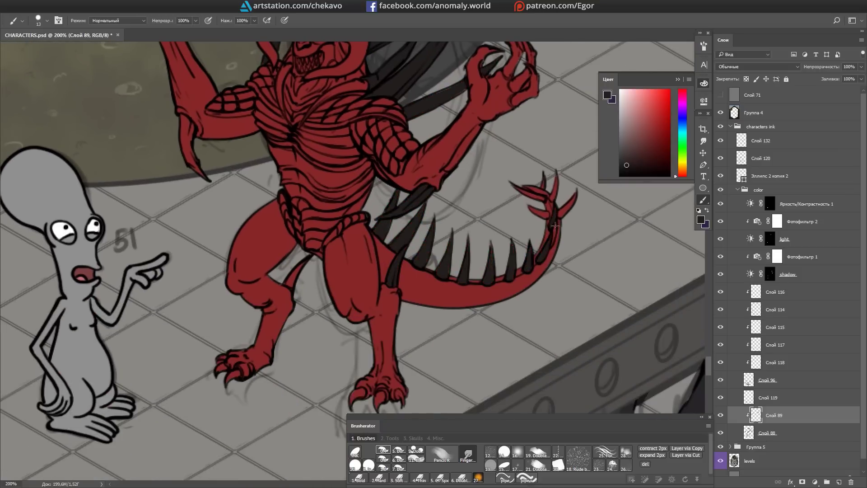
# Step: Paint the demon's eyes yellow with a 5px brush, then sample the teeth cream and spike near-black
pyautogui.moveTo(487, 238)
pyautogui.mouseDown()
pyautogui.moveTo(506, 328)
pyautogui.moveTo(591, 357)
pyautogui.mouseUp()
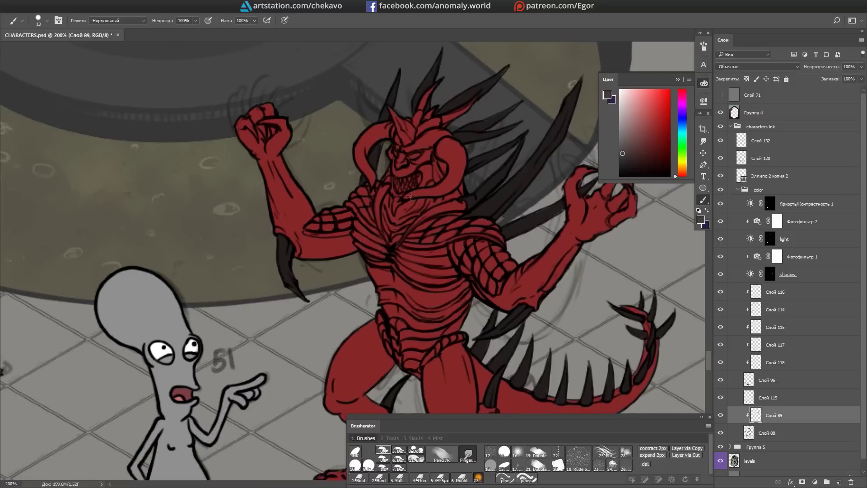
pyautogui.moveTo(356, 155); pyautogui.dragTo(351, 164)
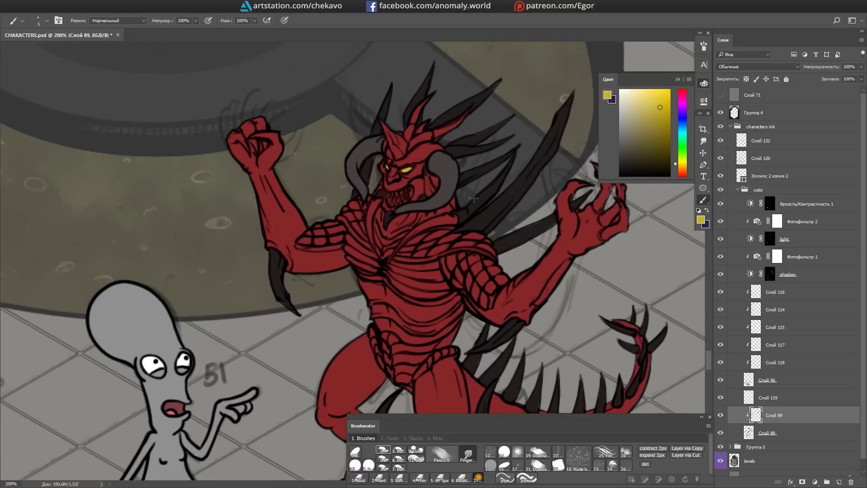
pyautogui.scroll(-1, 473, 198)
pyautogui.keyDown('alt'); pyautogui.click(408, 184); pyautogui.keyUp('alt')
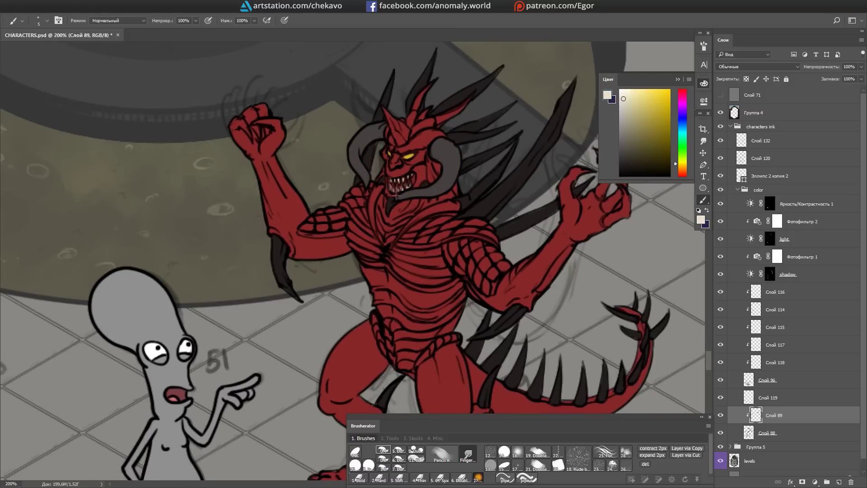
pyautogui.keyDown('ctrl'); pyautogui.click(511, 105); pyautogui.keyUp('ctrl')
pyautogui.keyDown('alt'); pyautogui.click(511, 106); pyautogui.keyUp('alt')
# Step: Brush orange strokes onto the middle of the demon's chest
pyautogui.moveTo(498, 130); pyautogui.dragTo(490, 137)
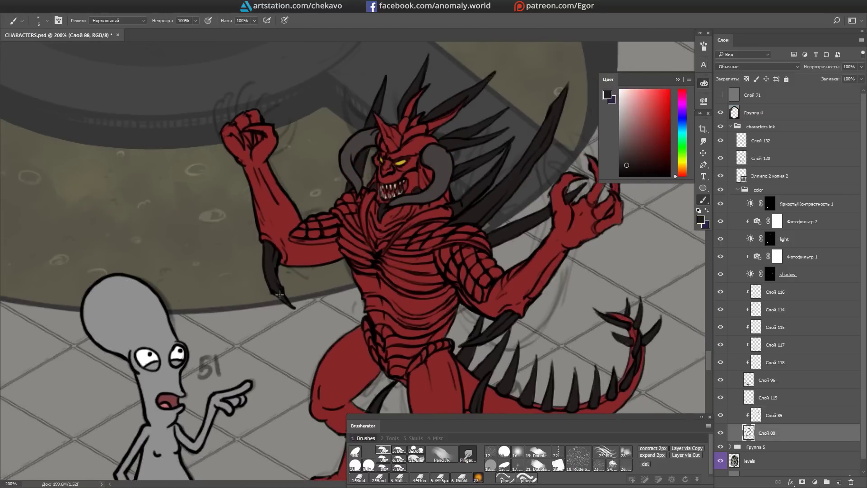
pyautogui.scroll(-5, 279, 294)
pyautogui.hscroll(4, 498, 195)
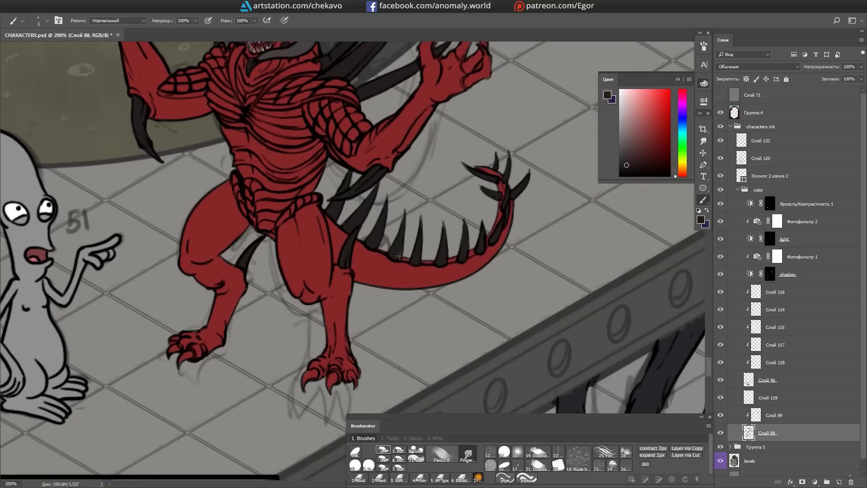
pyautogui.scroll(8, 486, 179)
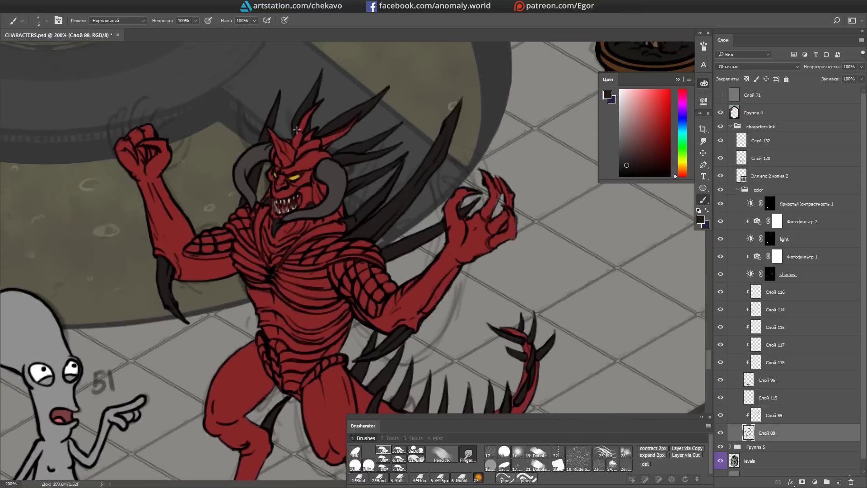
pyautogui.hscroll(-2, 451, 135)
pyautogui.moveTo(374, 116)
pyautogui.mouseDown()
pyautogui.moveTo(388, 136)
pyautogui.moveTo(417, 84)
pyautogui.mouseUp()
pyautogui.moveTo(387, 213)
pyautogui.mouseDown()
pyautogui.moveTo(381, 237)
pyautogui.moveTo(368, 218)
pyautogui.mouseUp()
pyautogui.hotkey('alt', ']')
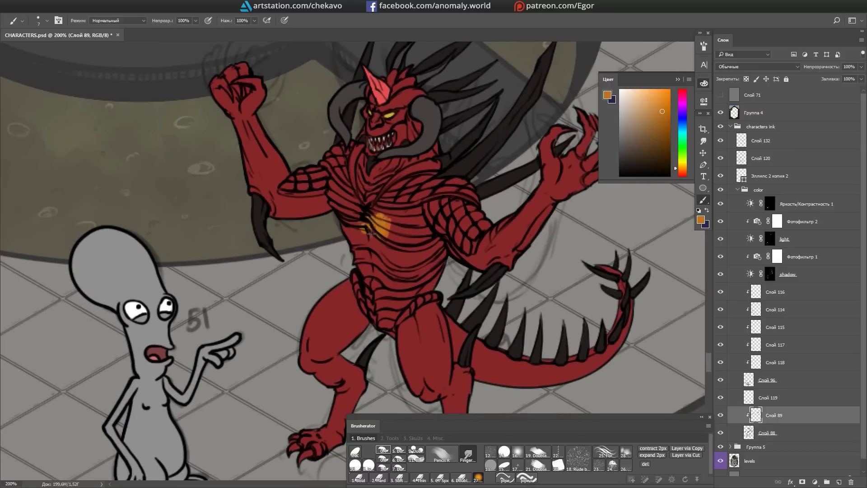
# Step: Outline the chest's right side and shade the chest and belly darker orange on Слой 89
pyautogui.scroll(-3, 332, 185)
pyautogui.press('Tab')
pyautogui.moveTo(375, 176)
pyautogui.mouseDown()
pyautogui.moveTo(306, 131)
pyautogui.moveTo(316, 212)
pyautogui.moveTo(343, 189)
pyautogui.moveTo(356, 135)
pyautogui.moveTo(328, 145)
pyautogui.moveTo(370, 199)
pyautogui.mouseUp()
pyautogui.press('l')
pyautogui.press('Tab')
pyautogui.hotkey('ctrl', 'd')
pyautogui.press('b')
pyautogui.moveTo(343, 135)
pyautogui.mouseDown()
pyautogui.moveTo(370, 212)
pyautogui.moveTo(325, 261)
pyautogui.mouseUp()
pyautogui.moveTo(347, 171); pyautogui.dragTo(378, 211)
# Step: Sample the demon's red, switch between Слой 88 and Слой 89, and shrink the brush
pyautogui.scroll(-3, 378, 211)
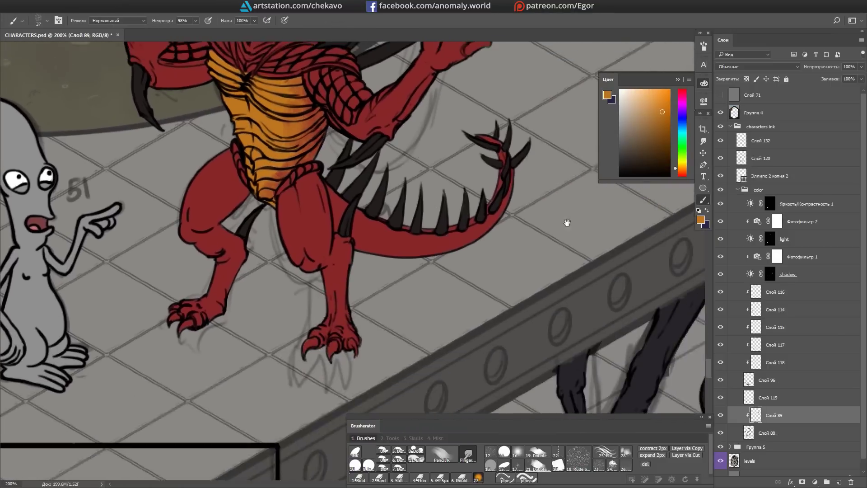
pyautogui.scroll(8, 378, 211)
pyautogui.hotkey('alt', '[')
pyautogui.scroll(-5, 424, 190)
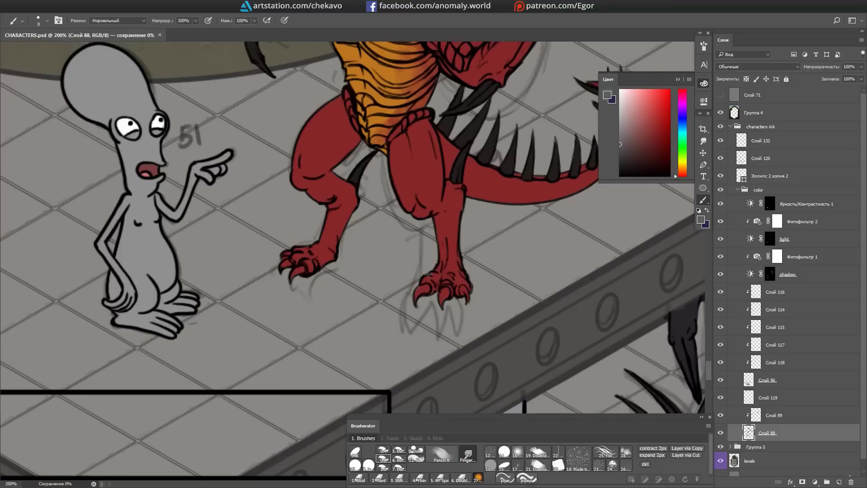
pyautogui.press('e')
pyautogui.press('b')
pyautogui.keyDown('alt'); pyautogui.click(300, 271); pyautogui.keyUp('alt')
pyautogui.hotkey('alt', ']')
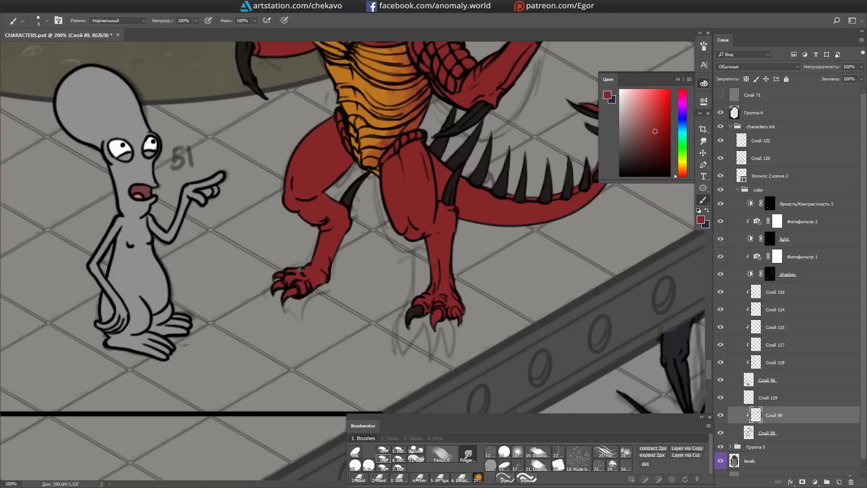
pyautogui.press('[')
pyautogui.hotkey('alt', '[')
pyautogui.press('[')
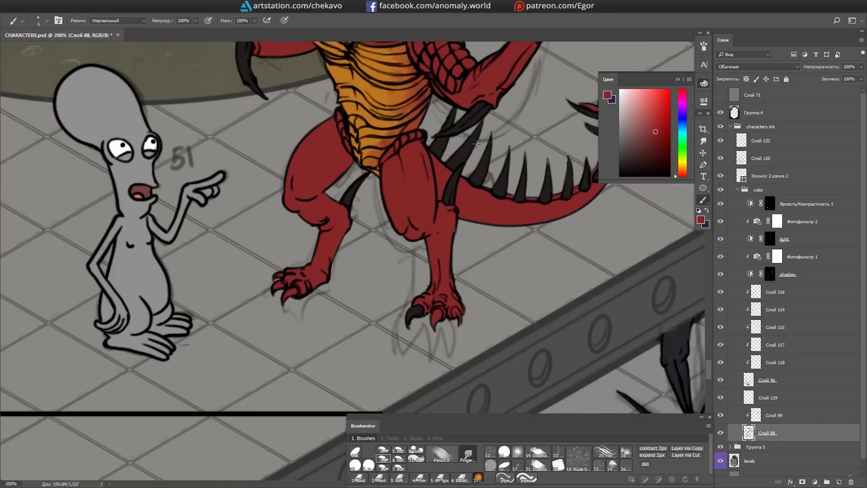
pyautogui.hotkey('alt', ']')
# Step: Sample the claw's near-black and target layer Слой 132 with a small brush
pyautogui.keyDown('alt'); pyautogui.click(458, 317); pyautogui.keyUp('alt')
pyautogui.scroll(10, 404, 213)
pyautogui.hscroll(3, 384, 225)
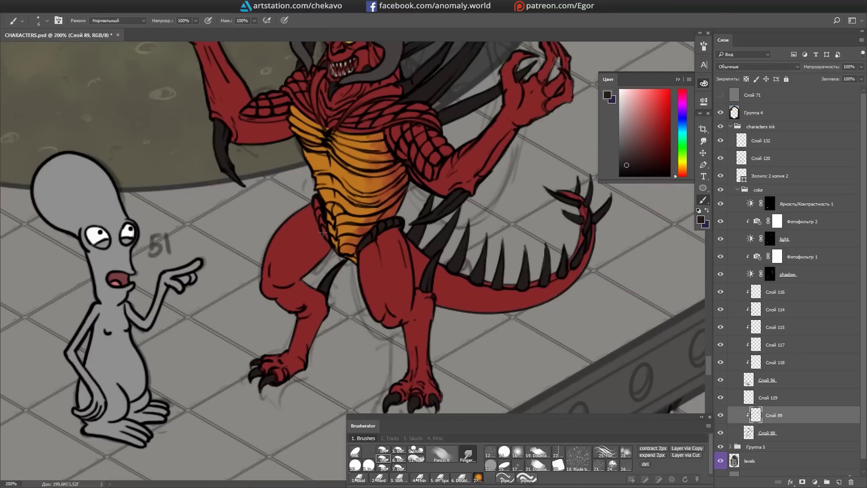
pyautogui.press('e')
pyautogui.keyDown('ctrl'); pyautogui.click(518, 150); pyautogui.keyUp('ctrl')
pyautogui.press('b')
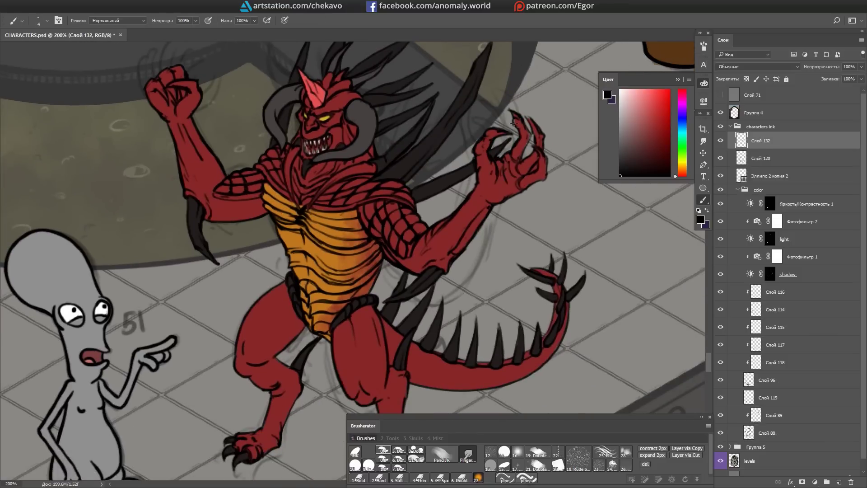
# Step: Touch up the ink on the demon's claw on Слой 132, tilting the view to paint
pyautogui.moveTo(541, 155); pyautogui.dragTo(520, 166)
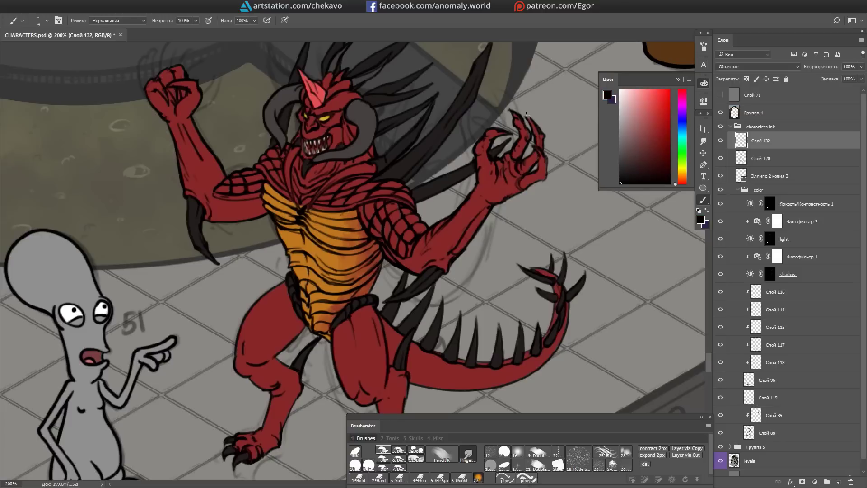
pyautogui.scroll(3, 394, 190)
pyautogui.hscroll(-3, 394, 189)
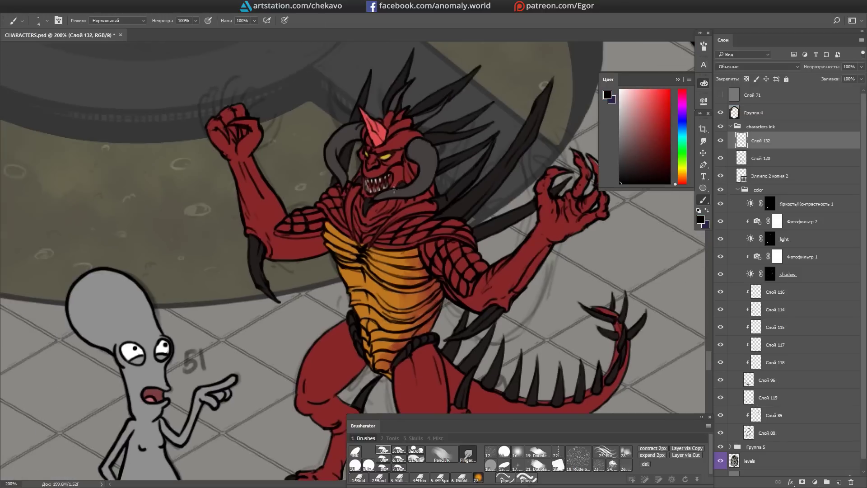
pyautogui.moveTo(233, 134); pyautogui.dragTo(206, 183)
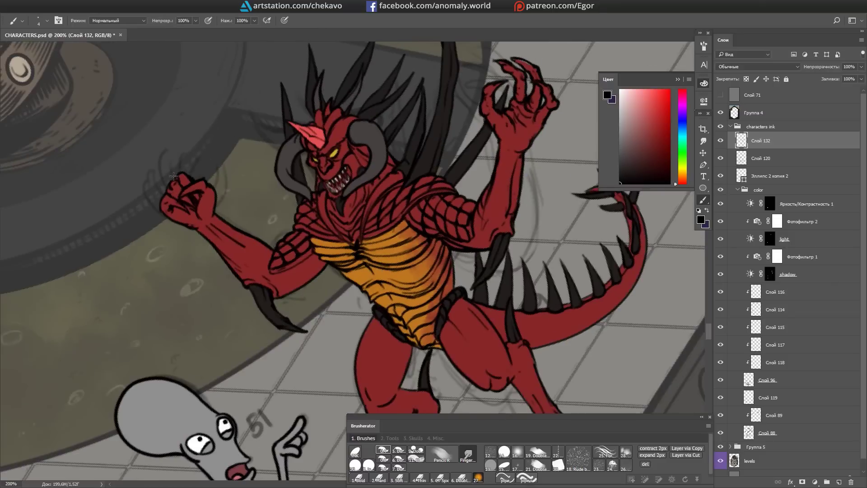
pyautogui.press('Escape')
pyautogui.scroll(-3, 342, 224)
pyautogui.keyDown('alt'); pyautogui.click(341, 224); pyautogui.keyUp('alt')
pyautogui.scroll(-2, 342, 245)
pyautogui.moveTo(341, 245); pyautogui.dragTo(276, 84)
pyautogui.press('Escape')
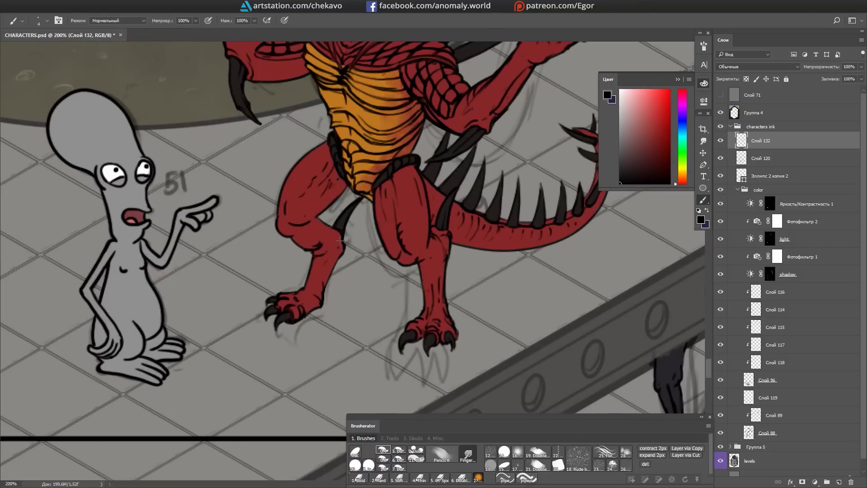
pyautogui.scroll(5, 335, 199)
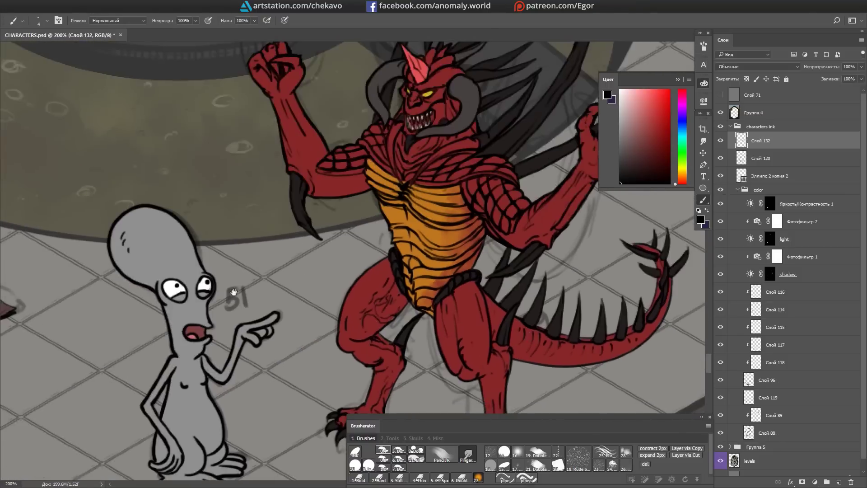
pyautogui.scroll(1, 289, 162)
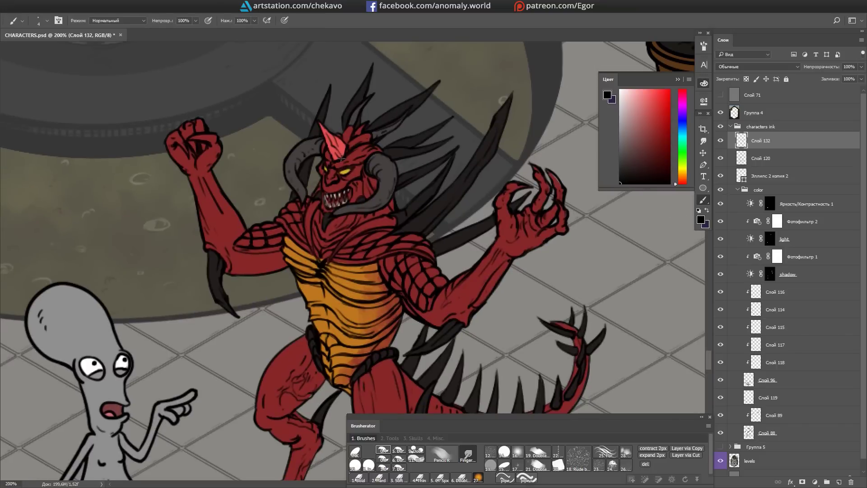
# Step: Sample the demon's red and its layer, zooming in on the lower body
pyautogui.press('b')
pyautogui.scroll(-2, 357, 185)
pyautogui.hotkey('ctrl', '-')
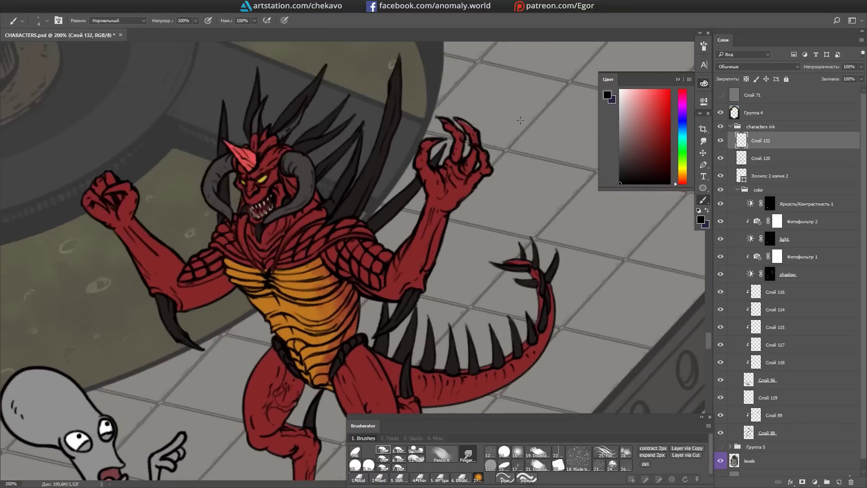
pyautogui.click(768, 433)
pyautogui.hotkey('ctrl', '+')
pyautogui.keyDown('alt'); pyautogui.click(298, 260); pyautogui.keyUp('alt')
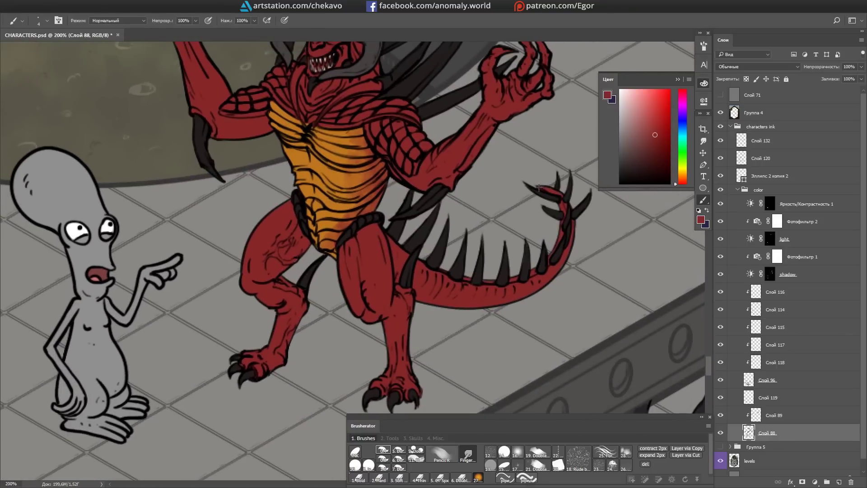
pyautogui.hotkey('ctrl', '-')
pyautogui.hotkey('ctrl', '+')
# Step: Lasso the tail's underside on Слой 89 and paint orange along it
pyautogui.hotkey('alt', ']')
pyautogui.press('l')
pyautogui.moveTo(324, 173); pyautogui.dragTo(337, 187)
pyautogui.press('b')
pyautogui.moveTo(352, 235); pyautogui.dragTo(519, 212)
pyautogui.hotkey('ctrl', 'd')
pyautogui.press('m')
pyautogui.moveTo(415, 213); pyautogui.dragTo(485, 232)
# Step: On the shadow layer's mask, reset colours to black and white and reveal shadow on the thigh
pyautogui.hotkey('ctrl', '-')
pyautogui.press('e')
pyautogui.click(787, 274)
pyautogui.press('d')
pyautogui.hotkey('ctrl', '+')
pyautogui.moveTo(302, 231); pyautogui.dragTo(326, 205)
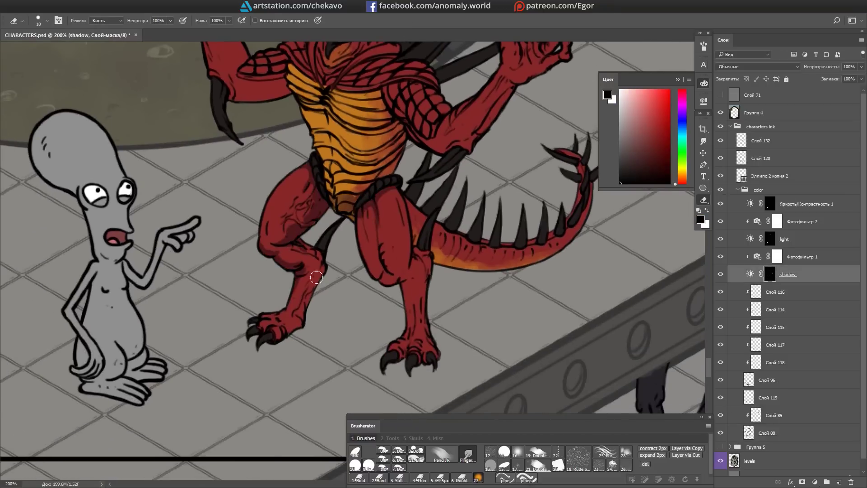
# Step: Erase the shadow mask to add shadow strokes down the demon's legs
pyautogui.moveTo(302, 277); pyautogui.dragTo(318, 255)
pyautogui.scroll(-2, 366, 183)
pyautogui.moveTo(424, 230)
pyautogui.mouseDown()
pyautogui.moveTo(338, 280)
pyautogui.moveTo(384, 316)
pyautogui.mouseUp()
pyautogui.press('r')
pyautogui.moveTo(320, 153); pyautogui.dragTo(312, 262)
pyautogui.press('Escape')
pyautogui.scroll(-3, 374, 239)
pyautogui.hscroll(-3, 379, 280)
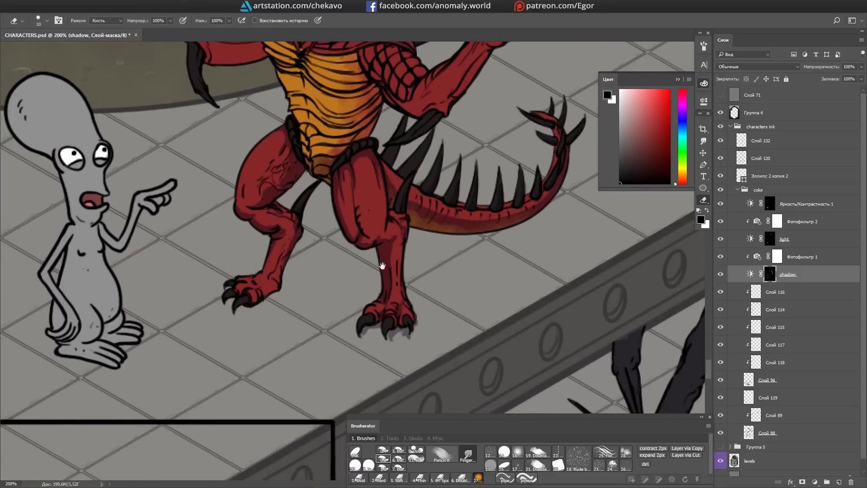
# Step: Paint grey cast shadows on the floor under the legs and darken the tail's shadow
pyautogui.moveTo(382, 266); pyautogui.dragTo(398, 270)
pyautogui.moveTo(294, 304); pyautogui.dragTo(383, 325)
pyautogui.moveTo(582, 181)
pyautogui.mouseDown()
pyautogui.moveTo(422, 290)
pyautogui.moveTo(337, 286)
pyautogui.moveTo(360, 258)
pyautogui.moveTo(385, 290)
pyautogui.mouseUp()
pyautogui.press('r')
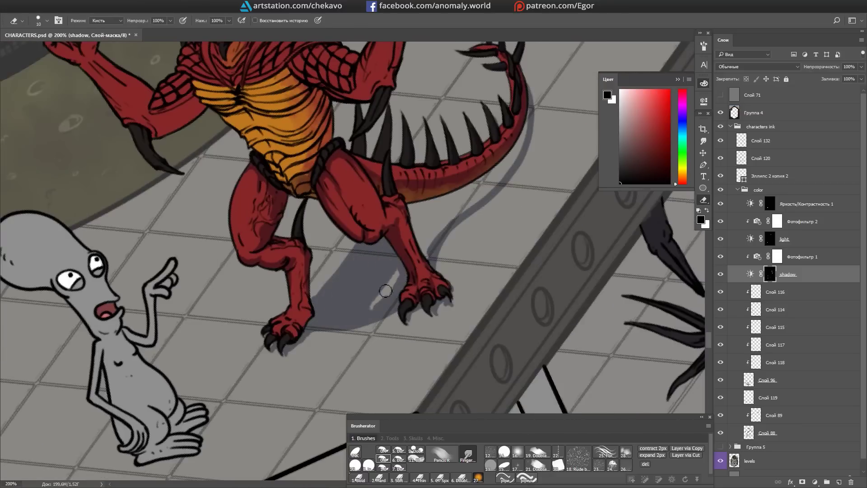
pyautogui.moveTo(492, 167)
pyautogui.mouseDown()
pyautogui.moveTo(458, 232)
pyautogui.moveTo(361, 305)
pyautogui.moveTo(342, 293)
pyautogui.mouseUp()
pyautogui.press('r')
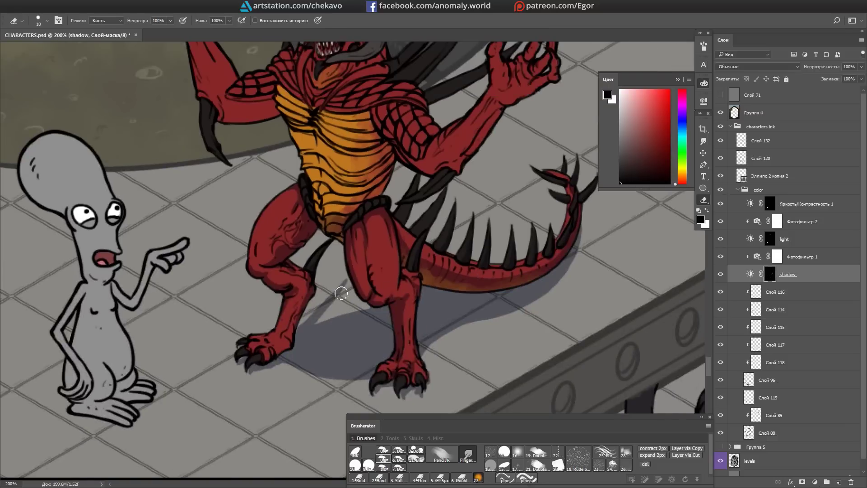
pyautogui.scroll(5, 427, 354)
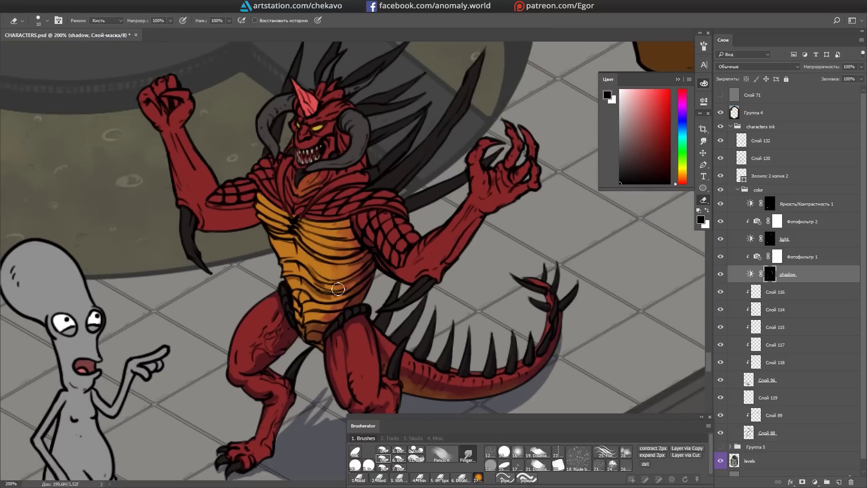
# Step: Shade down the demon's raised forearm and add more shadow strokes on its body
pyautogui.moveTo(151, 109); pyautogui.dragTo(182, 165)
pyautogui.press('r')
pyautogui.moveTo(202, 225); pyautogui.dragTo(271, 136)
pyautogui.moveTo(357, 111)
pyautogui.mouseDown()
pyautogui.moveTo(368, 158)
pyautogui.moveTo(382, 149)
pyautogui.mouseUp()
pyautogui.press('r')
pyautogui.moveTo(382, 149); pyautogui.dragTo(365, 213)
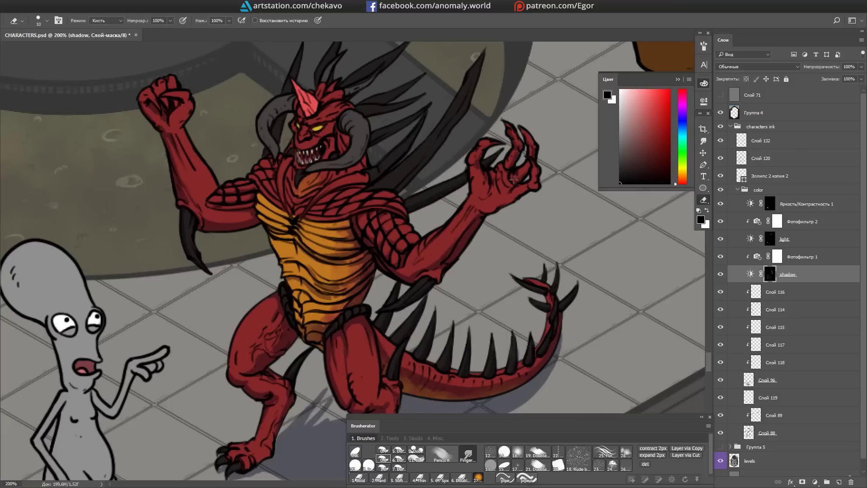
pyautogui.moveTo(278, 151); pyautogui.dragTo(323, 195)
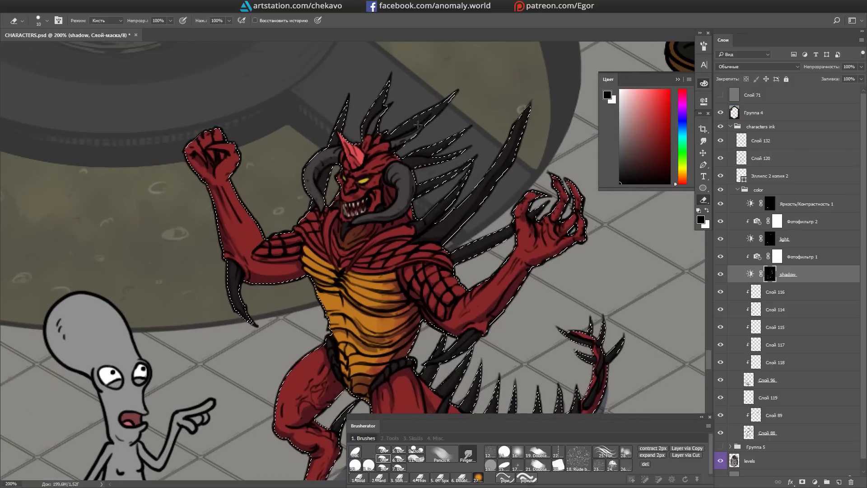
# Step: Sample the demon's red and its colour layer, clearing the current selection
pyautogui.moveTo(457, 176)
pyautogui.mouseDown()
pyautogui.moveTo(564, 45)
pyautogui.moveTo(417, 162)
pyautogui.mouseUp()
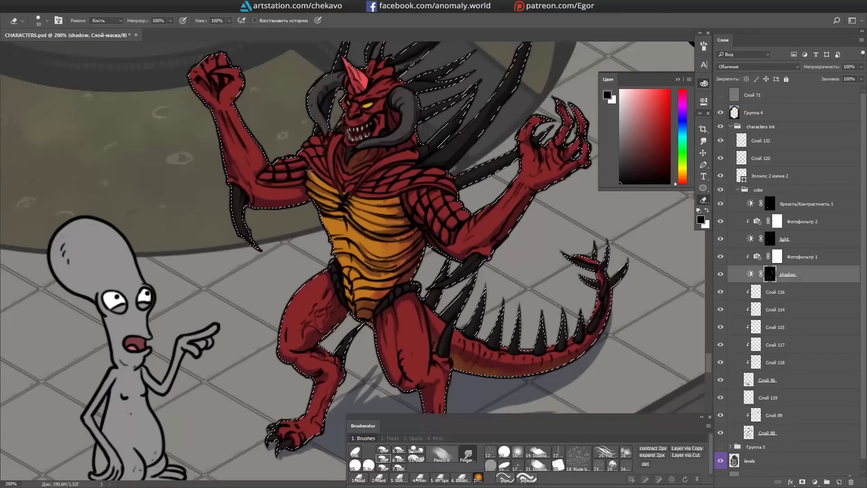
pyautogui.scroll(-5, 362, 217)
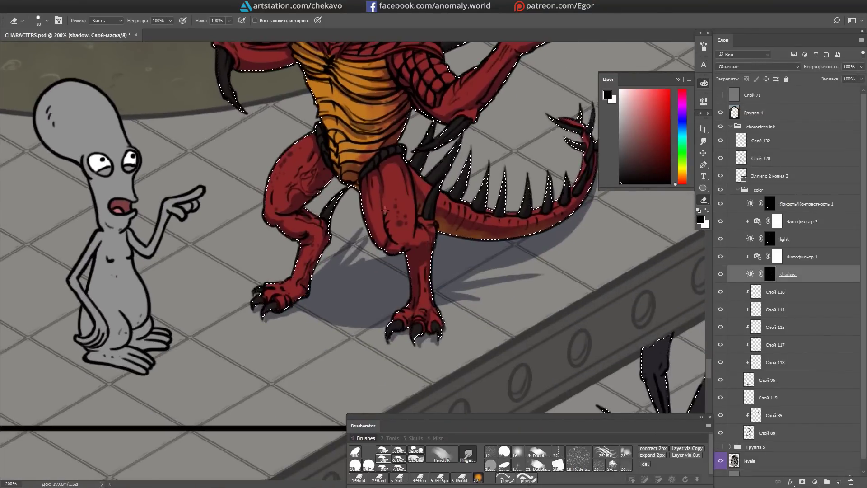
pyautogui.scroll(4, 362, 217)
pyautogui.press('b')
pyautogui.keyDown('alt'); pyautogui.click(465, 206); pyautogui.keyUp('alt')
pyautogui.hotkey('ctrl', 'd')
pyautogui.press('e')
pyautogui.moveTo(469, 384)
pyautogui.mouseDown()
pyautogui.moveTo(470, 325)
pyautogui.moveTo(456, 367)
pyautogui.mouseUp()
# Step: Load the demon's outline and paint a brighter red highlight along its forearm on the light mask
pyautogui.scroll(4, 456, 366)
pyautogui.hotkey('ctrl', 'shift', 'd')
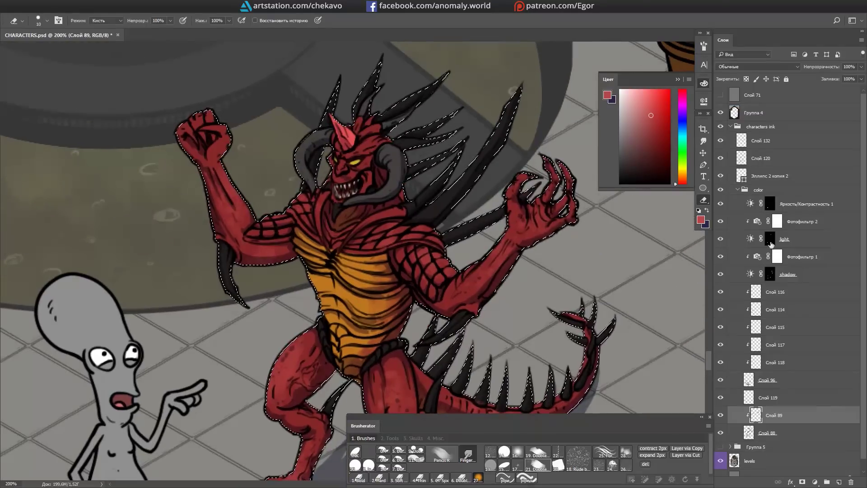
pyautogui.click(769, 239)
pyautogui.moveTo(209, 128); pyautogui.dragTo(255, 233)
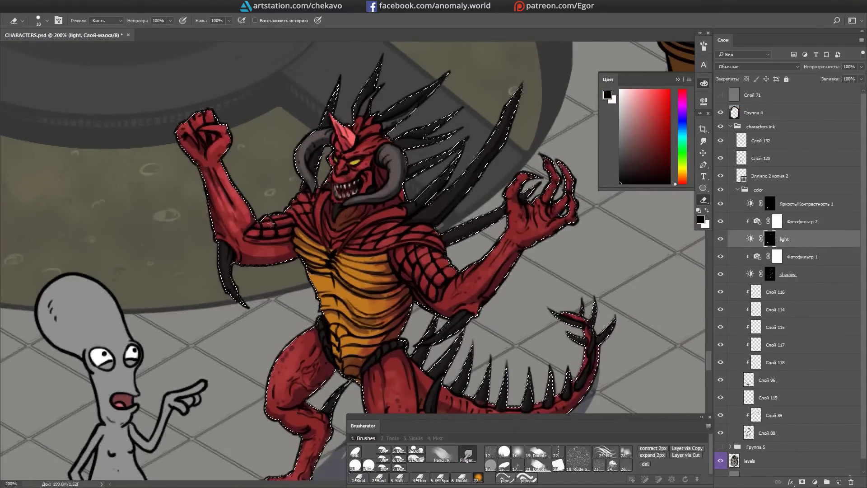
# Step: Pan the view up over the demon and across the scene to the alien
pyautogui.moveTo(422, 217); pyautogui.dragTo(377, 276)
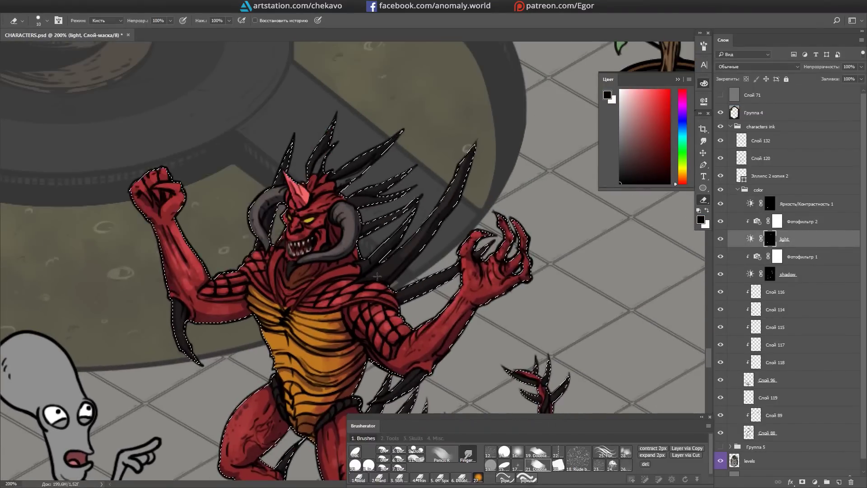
pyautogui.moveTo(366, 167); pyautogui.dragTo(325, 19)
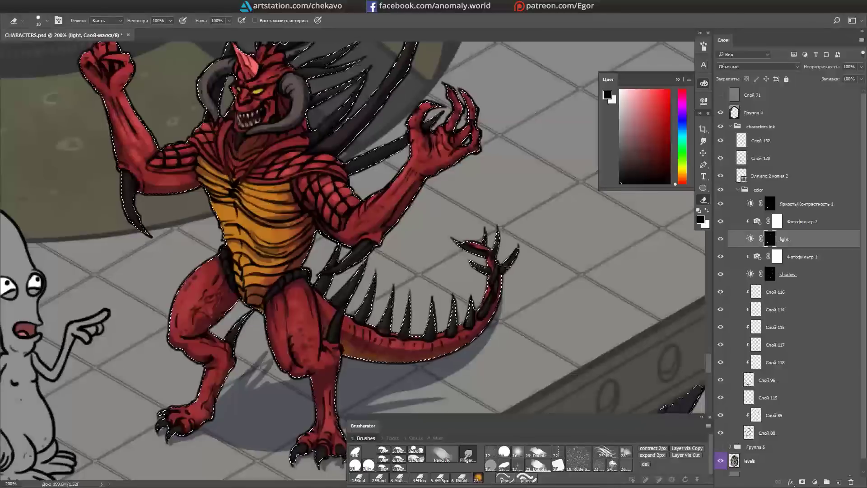
pyautogui.moveTo(292, 334); pyautogui.dragTo(324, 296)
pyautogui.moveTo(217, 359)
pyautogui.mouseDown()
pyautogui.moveTo(435, 345)
pyautogui.moveTo(272, 234)
pyautogui.mouseUp()
pyautogui.moveTo(273, 200); pyautogui.dragTo(307, 238)
pyautogui.press('h')
pyautogui.moveTo(431, 179); pyautogui.dragTo(319, 226)
pyautogui.hotkey('alt', '[')
pyautogui.hotkey('alt', '[')
# Step: Smudge the shading on the grey alien's head and body on the light mask
pyautogui.press('r')
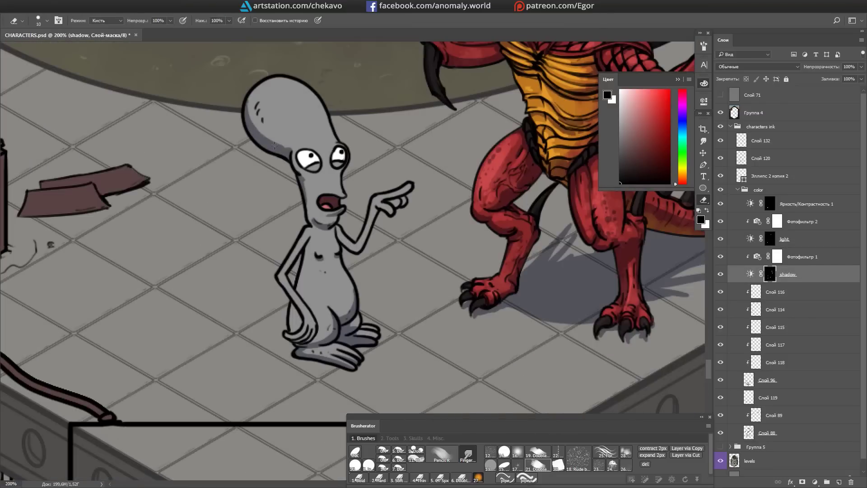
pyautogui.moveTo(326, 304)
pyautogui.mouseDown()
pyautogui.moveTo(343, 225)
pyautogui.moveTo(334, 279)
pyautogui.mouseUp()
pyautogui.hotkey('alt', ']')
pyautogui.hotkey('alt', ']')
pyautogui.hotkey('shift', 'r')
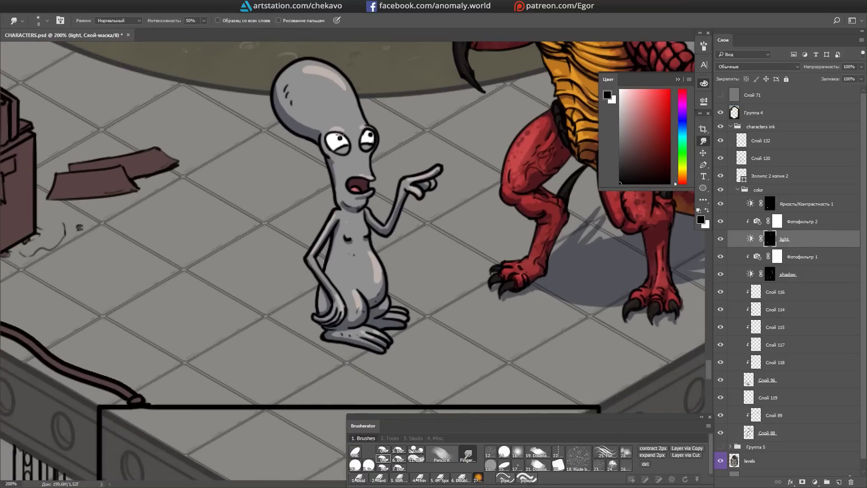
pyautogui.moveTo(340, 134); pyautogui.dragTo(165, 291)
pyautogui.press('Escape')
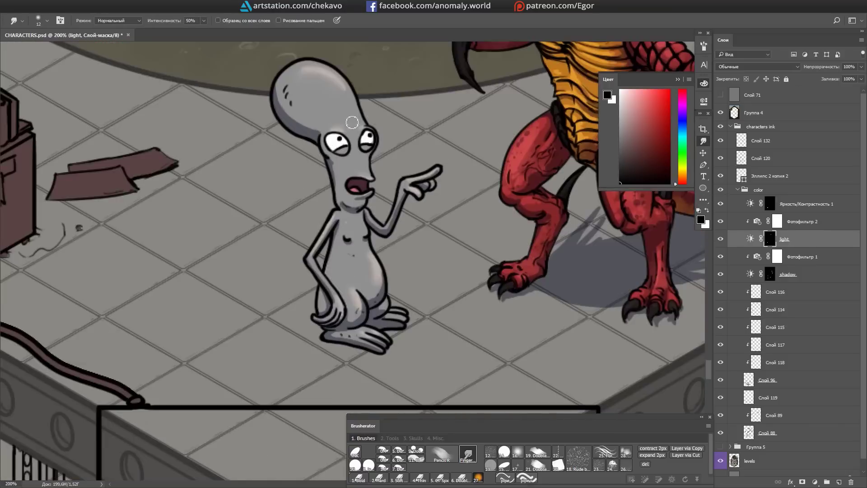
pyautogui.hotkey('ctrl', '0')
pyautogui.hotkey('ctrl', '1')
pyautogui.hotkey('ctrl', '-')
# Step: Switch to the shadow mask and erase shading across the dark claws
pyautogui.moveTo(589, 347)
pyautogui.mouseDown()
pyautogui.moveTo(573, 298)
pyautogui.moveTo(319, 230)
pyautogui.mouseUp()
pyautogui.hotkey('alt', '[')
pyautogui.hotkey('alt', '[')
pyautogui.hotkey('ctrl', '+')
pyautogui.hotkey('ctrl', '+')
pyautogui.press('e')
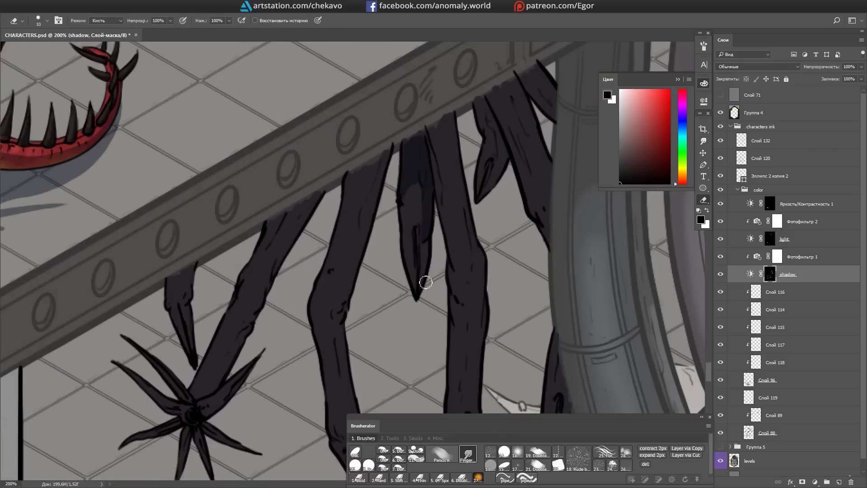
pyautogui.moveTo(419, 294); pyautogui.dragTo(335, 304)
pyautogui.scroll(-5, 429, 88)
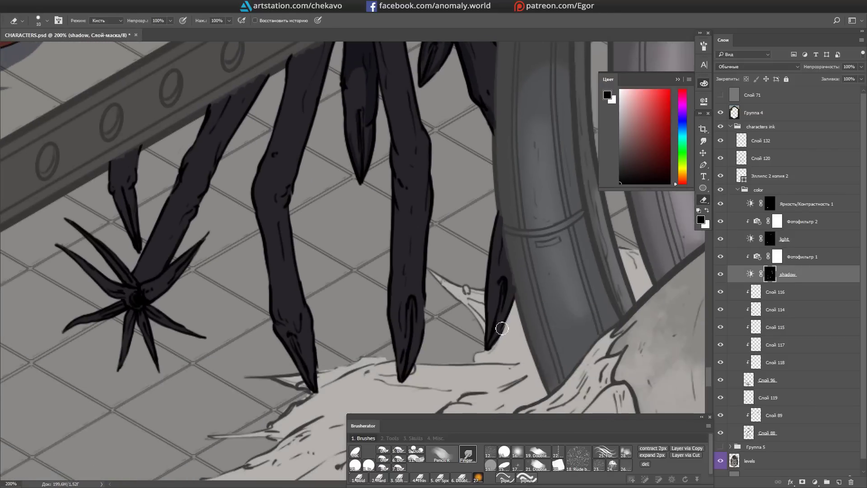
pyautogui.moveTo(188, 265); pyautogui.dragTo(333, 214)
pyautogui.scroll(3, 299, 294)
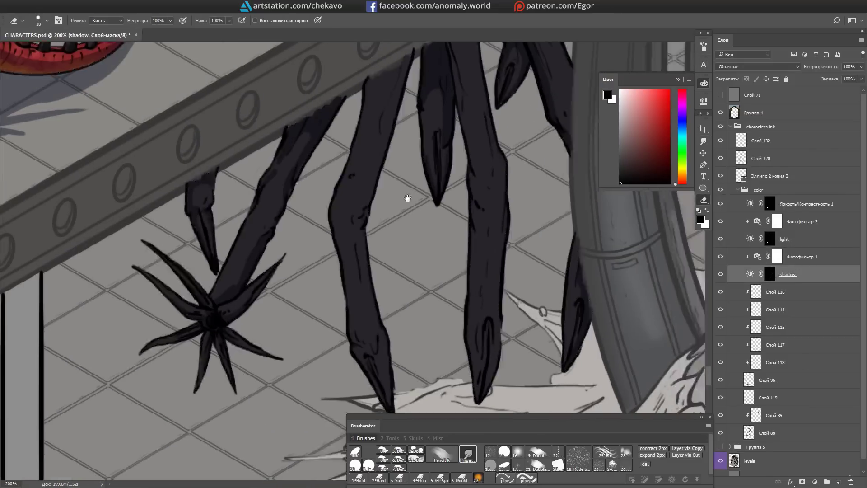
# Step: Finish the claws' purplish highlights and deeper shadows under the girder
pyautogui.moveTo(407, 198); pyautogui.dragTo(334, 172)
pyautogui.scroll(3, 334, 204)
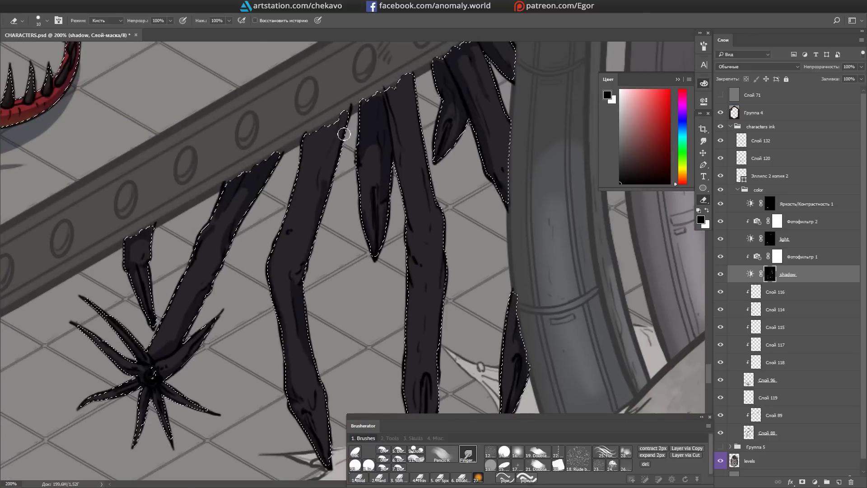
pyautogui.scroll(-4, 412, 249)
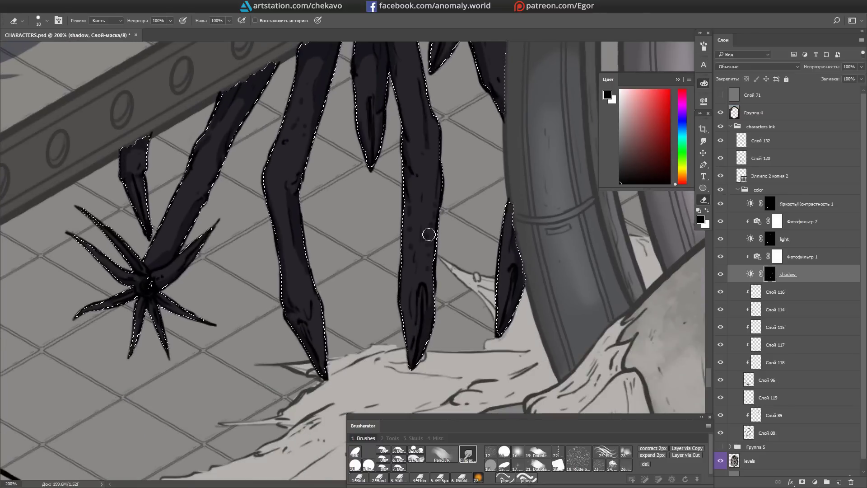
pyautogui.scroll(2, 202, 192)
pyautogui.scroll(2, 285, 352)
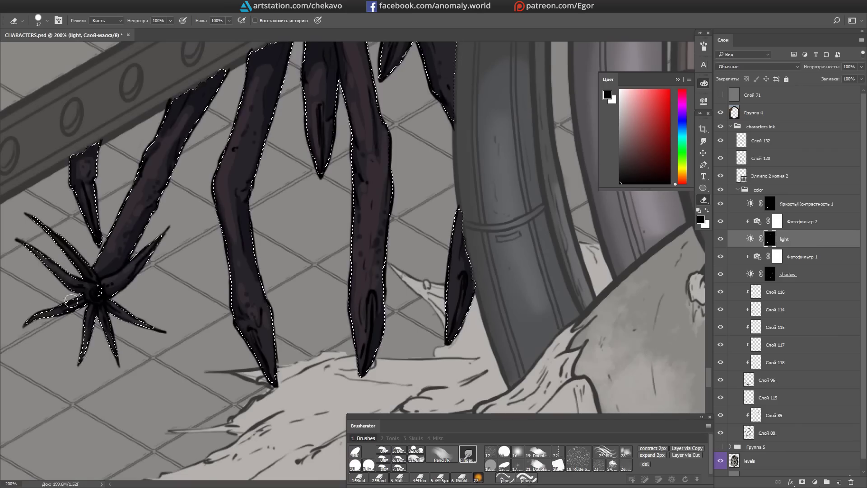
pyautogui.scroll(-2, 310, 87)
pyautogui.scroll(-2, 332, 180)
pyautogui.press('m')
pyautogui.moveTo(320, 233)
pyautogui.mouseDown()
pyautogui.moveTo(500, 278)
pyautogui.moveTo(515, 298)
pyautogui.mouseUp()
pyautogui.scroll(-3, 501, 279)
pyautogui.scroll(3, 514, 289)
pyautogui.scroll(2, 521, 278)
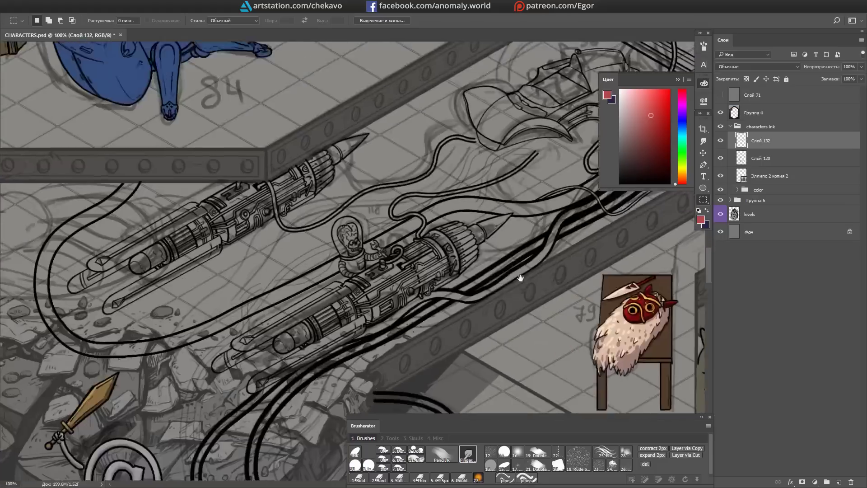
# Step: Ink a small hook-shaped cable stroke near the car on Слой 132
pyautogui.moveTo(520, 278); pyautogui.dragTo(589, 260)
pyautogui.scroll(2, 406, 248)
pyautogui.press('b')
pyautogui.moveTo(384, 259); pyautogui.dragTo(409, 249)
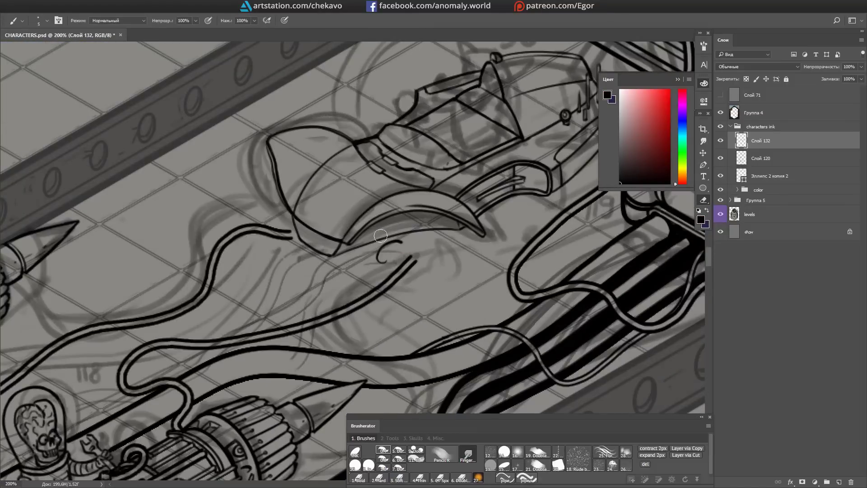
pyautogui.moveTo(383, 252); pyautogui.dragTo(455, 198)
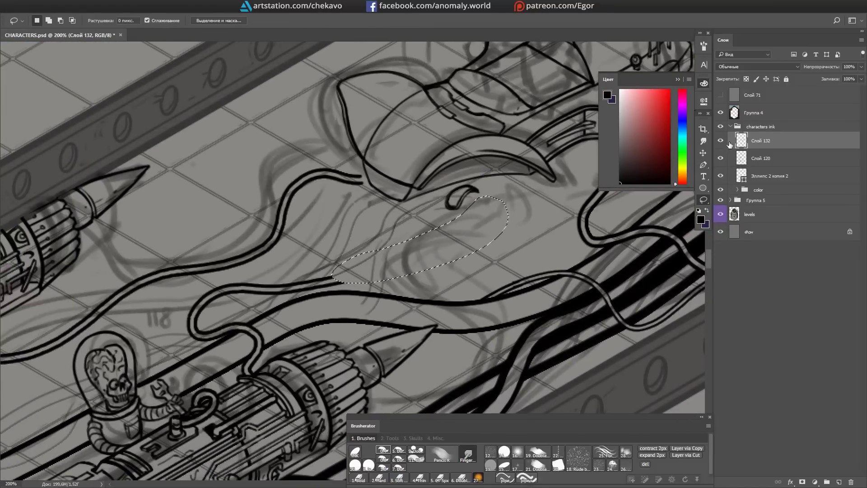
# Step: On a new layer, draw a long cable stroke, transform it and lower its opacity
pyautogui.hotkey('ctrl', 'shift', 'alt', 'n')
pyautogui.moveTo(441, 222); pyautogui.dragTo(321, 280)
pyautogui.moveTo(406, 244)
pyautogui.mouseDown()
pyautogui.moveTo(496, 180)
pyautogui.moveTo(406, 243)
pyautogui.mouseUp()
pyautogui.hotkey('ctrl', 't')
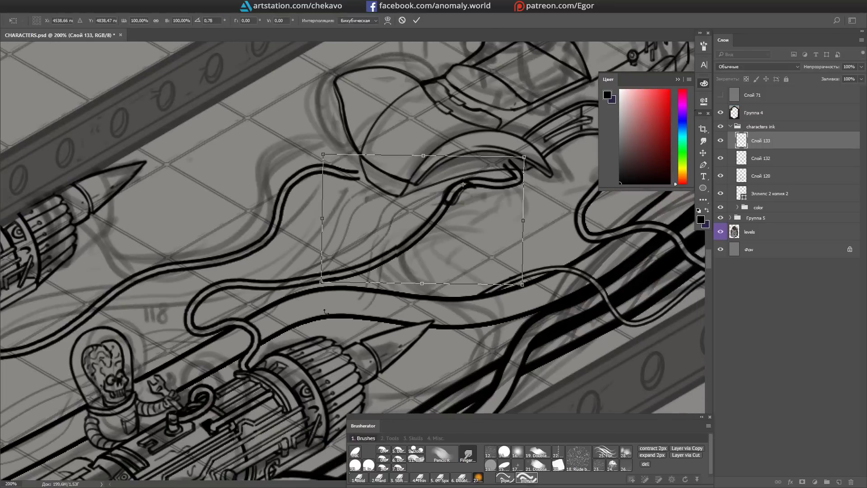
pyautogui.press('6')
pyautogui.press('7')
pyautogui.press('Return')
pyautogui.press('e')
# Step: Ink and tidy the cable connection at the car's pipe joint
pyautogui.press('r')
pyautogui.moveTo(451, 202); pyautogui.dragTo(376, 82)
pyautogui.press('b')
pyautogui.press('r')
pyautogui.moveTo(387, 175)
pyautogui.mouseDown()
pyautogui.moveTo(374, 187)
pyautogui.moveTo(423, 220)
pyautogui.moveTo(393, 232)
pyautogui.moveTo(399, 191)
pyautogui.moveTo(447, 172)
pyautogui.moveTo(509, 110)
pyautogui.mouseUp()
pyautogui.press('r')
pyautogui.press('r')
pyautogui.moveTo(430, 201); pyautogui.dragTo(424, 201)
pyautogui.press('e')
pyautogui.moveTo(426, 199); pyautogui.dragTo(439, 197)
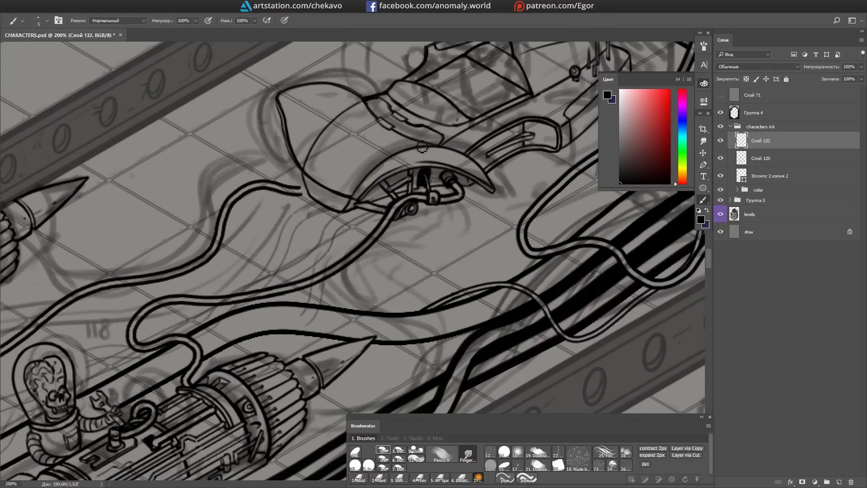
pyautogui.press('space')
pyautogui.moveTo(366, 211)
pyautogui.mouseDown()
pyautogui.moveTo(434, 171)
pyautogui.moveTo(423, 187)
pyautogui.moveTo(381, 146)
pyautogui.moveTo(368, 194)
pyautogui.moveTo(438, 193)
pyautogui.moveTo(452, 167)
pyautogui.mouseUp()
# Step: Rotate the view along the cable and shrink the brush in the brush settings
pyautogui.press('r')
pyautogui.press('r')
pyautogui.press('e')
pyautogui.press('r')
pyautogui.press('b')
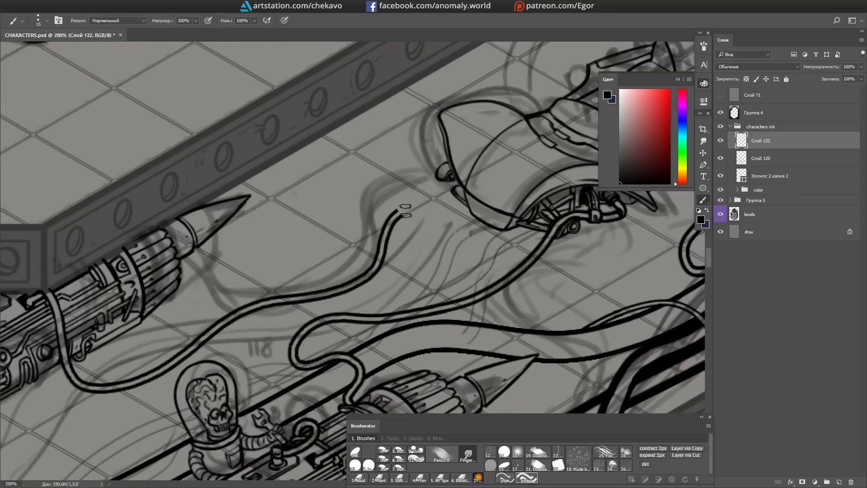
pyautogui.press('r')
pyautogui.moveTo(405, 210); pyautogui.dragTo(480, 265)
pyautogui.press('F5')
pyautogui.press('F5')
pyautogui.press('r')
pyautogui.moveTo(452, 226); pyautogui.dragTo(341, 244)
pyautogui.press('b')
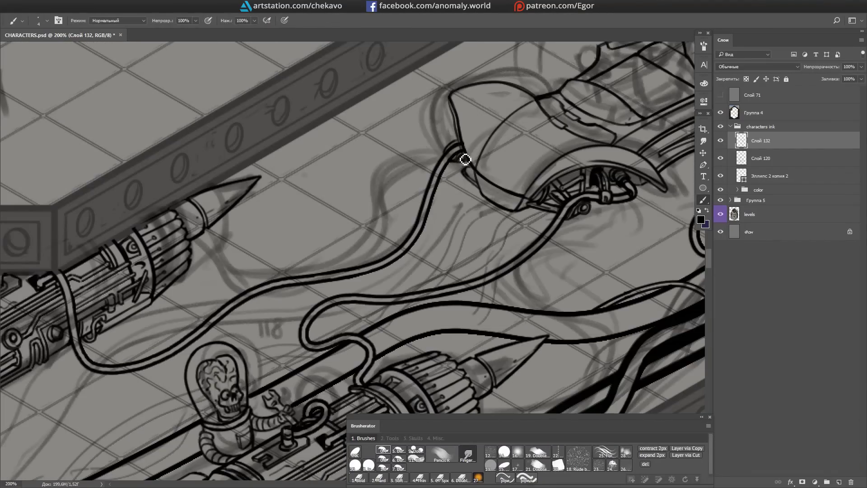
# Step: Create Слой 133 over the rubble for thick cables with a smaller brush
pyautogui.moveTo(456, 149)
pyautogui.mouseDown()
pyautogui.moveTo(406, 158)
pyautogui.moveTo(574, 269)
pyautogui.moveTo(629, 206)
pyautogui.mouseUp()
pyautogui.hotkey('ctrl', 'shift', 'alt', 'n')
pyautogui.scroll(-4, 277, 304)
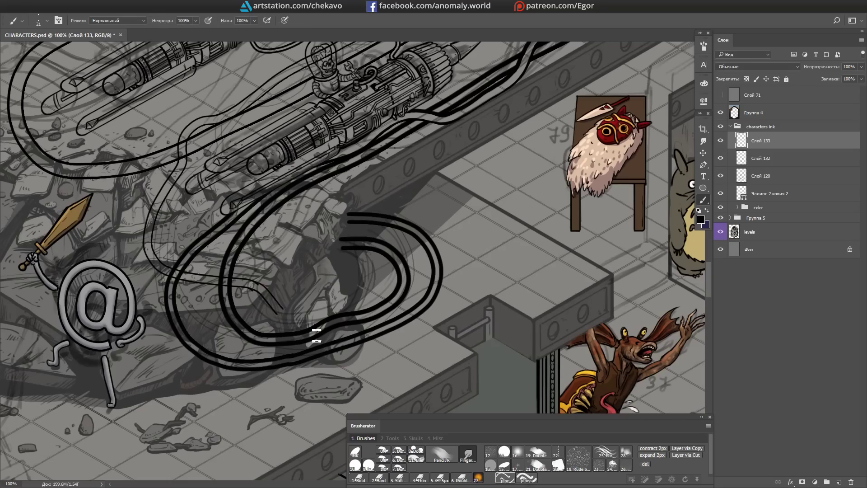
pyautogui.press('[')
pyautogui.scroll(4, 426, 188)
# Step: Review the cables over the rubble and activate the thin-cable layer by the torpedo engines
pyautogui.press('Tab')
pyautogui.moveTo(416, 156); pyautogui.dragTo(470, 249)
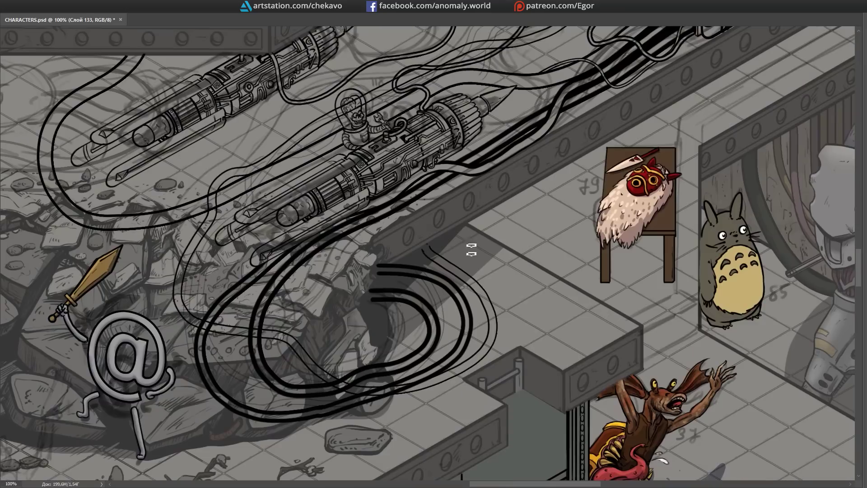
pyautogui.scroll(4, 199, 248)
pyautogui.scroll(-4, 200, 248)
pyautogui.press('Tab')
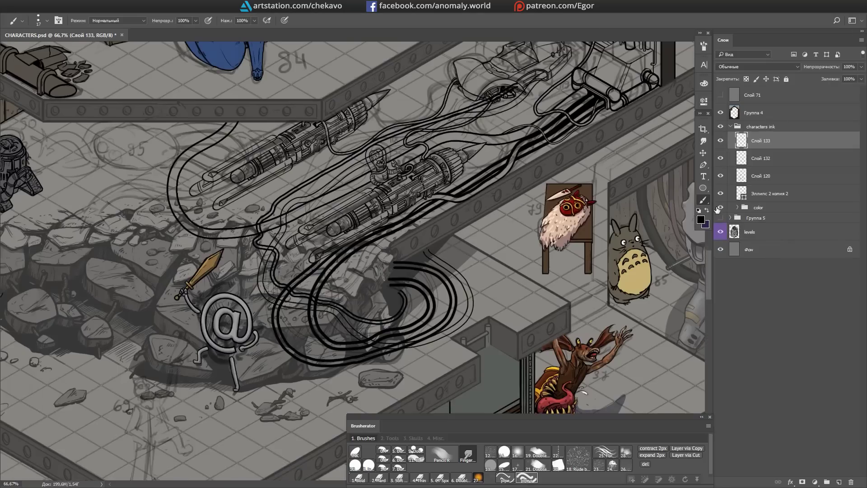
pyautogui.hotkey('alt', '[')
pyautogui.scroll(3, 317, 232)
pyautogui.scroll(6, 479, 192)
pyautogui.hscroll(9, 480, 192)
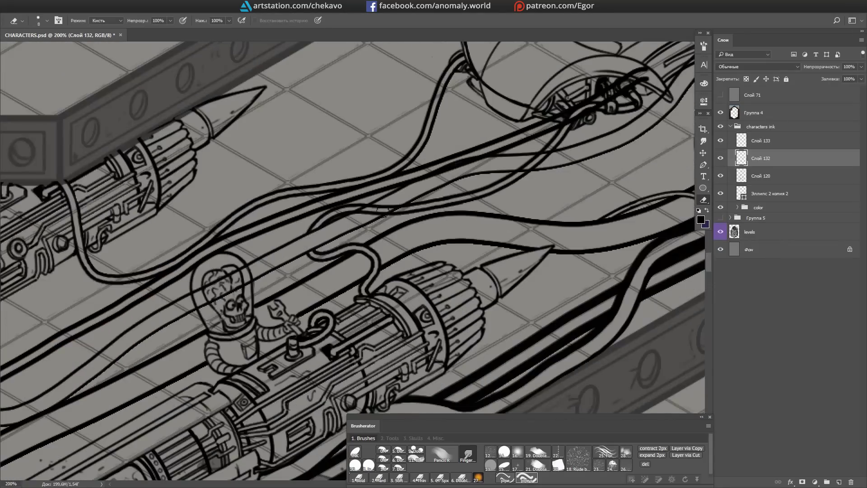
pyautogui.hscroll(2, 480, 192)
pyautogui.scroll(-10, 249, 257)
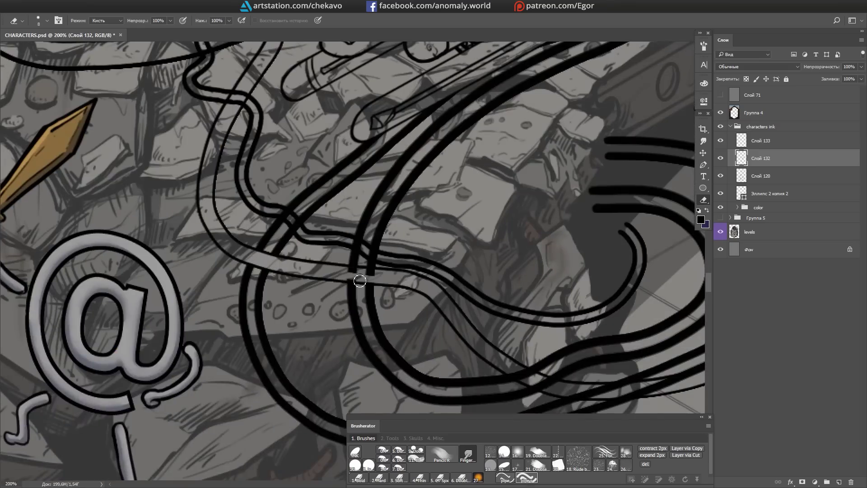
pyautogui.scroll(-5, 359, 280)
pyautogui.scroll(5, 313, 174)
pyautogui.scroll(6, 466, 232)
pyautogui.hscroll(-6, 466, 232)
pyautogui.hscroll(5, 466, 220)
# Step: Activate the thick-cable layer and choose a thinner brush preset
pyautogui.hotkey('alt', ']')
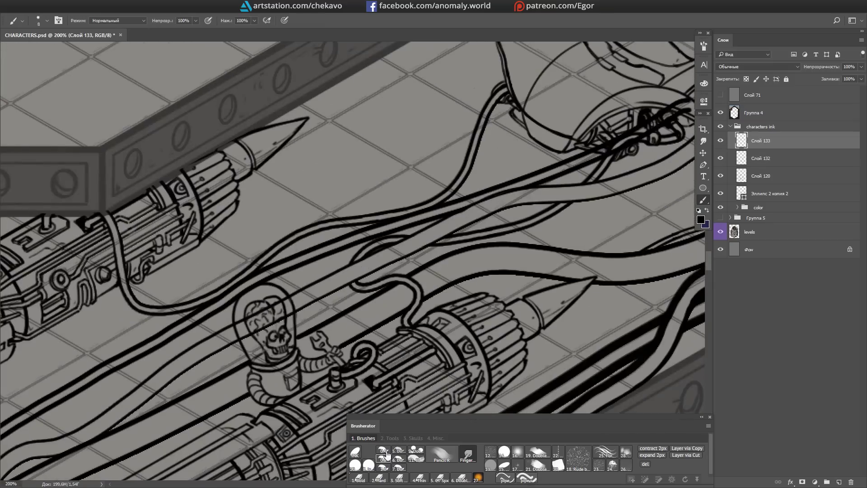
pyautogui.click(383, 451)
pyautogui.scroll(-3, 470, 189)
pyautogui.scroll(-5, 406, 271)
pyautogui.scroll(5, 496, 253)
pyautogui.hscroll(-5, 547, 248)
pyautogui.hscroll(8, 547, 248)
pyautogui.scroll(3, 546, 248)
pyautogui.press('e')
pyautogui.hotkey('ctrl', '-')
pyautogui.press('b')
pyautogui.hotkey('ctrl', '+')
pyautogui.hotkey('ctrl', '+')
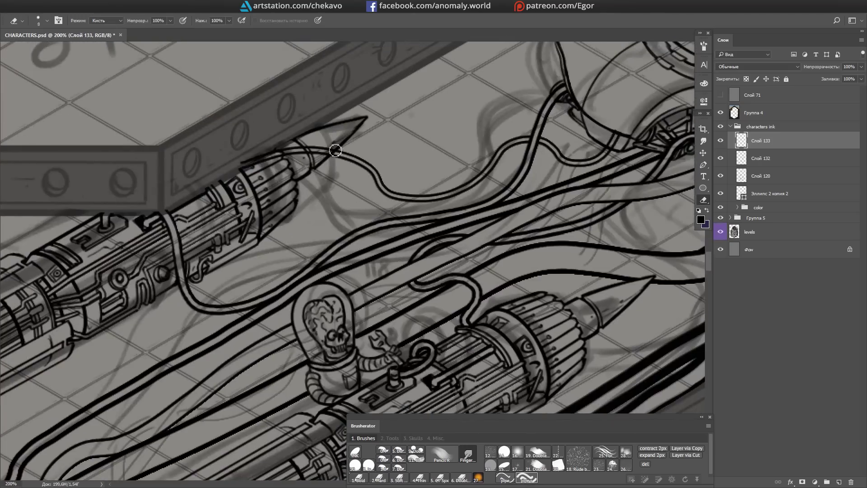
# Step: Erase stray ink lines on the small car with a smaller eraser
pyautogui.moveTo(628, 109); pyautogui.dragTo(425, 309)
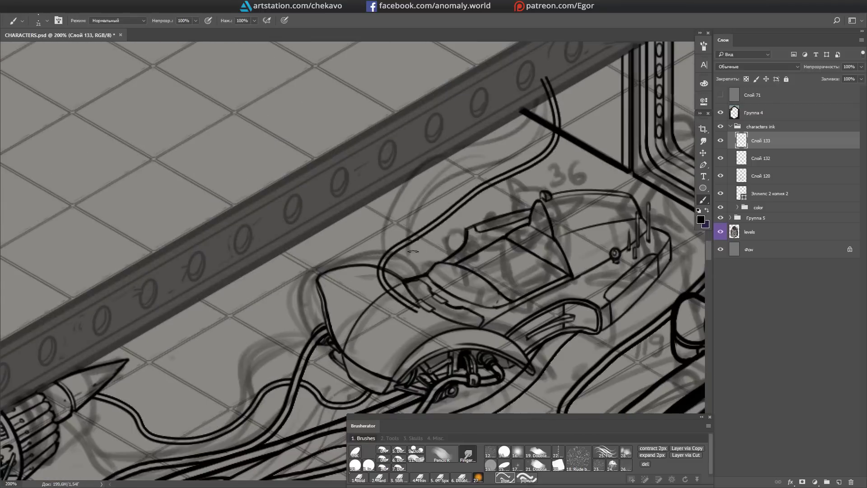
pyautogui.moveTo(509, 403); pyautogui.dragTo(398, 346)
pyautogui.press('[')
pyautogui.press('[')
pyautogui.press('[')
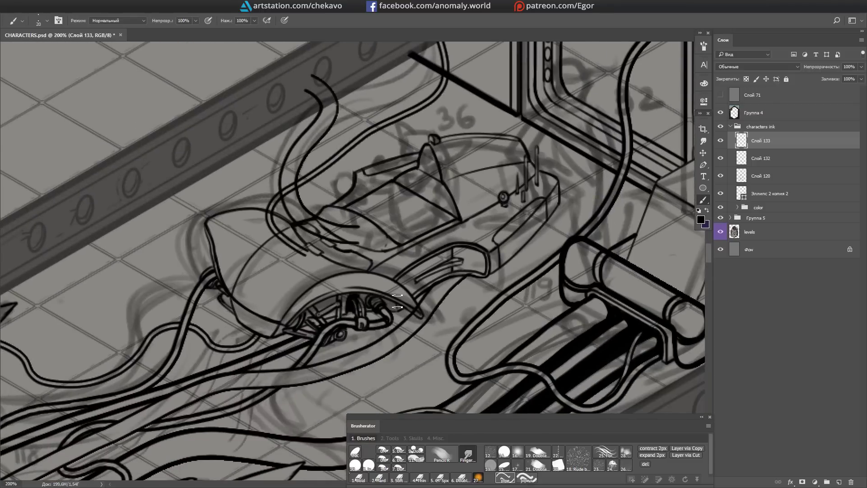
pyautogui.scroll(3, 445, 207)
pyautogui.scroll(-2, 414, 159)
pyautogui.press('e')
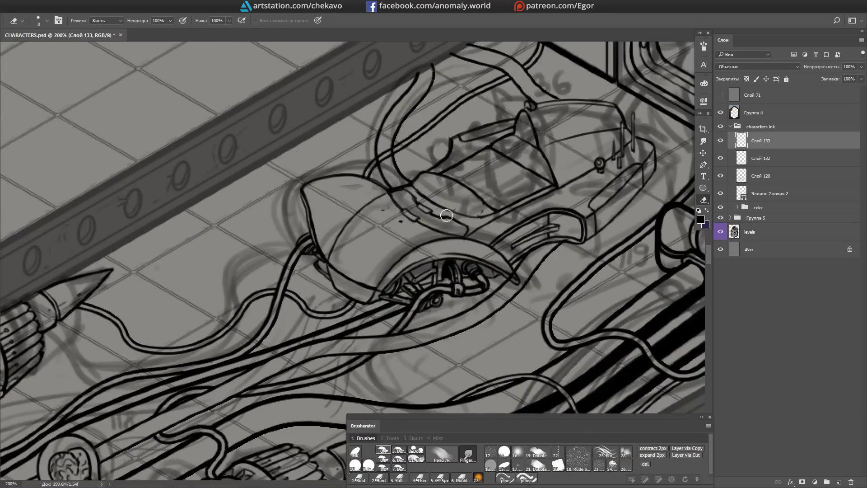
pyautogui.scroll(-5, 437, 255)
pyautogui.scroll(5, 437, 256)
pyautogui.scroll(-5, 436, 256)
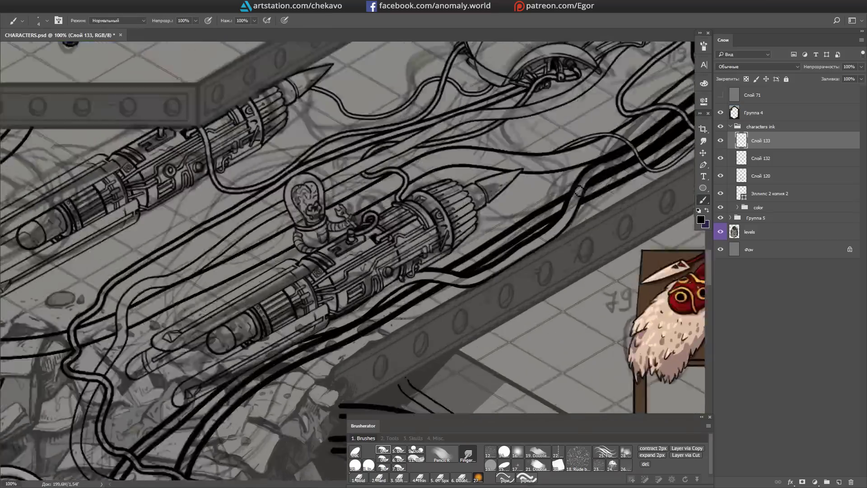
pyautogui.scroll(5, 402, 250)
pyautogui.scroll(-5, 403, 250)
pyautogui.scroll(4, 334, 341)
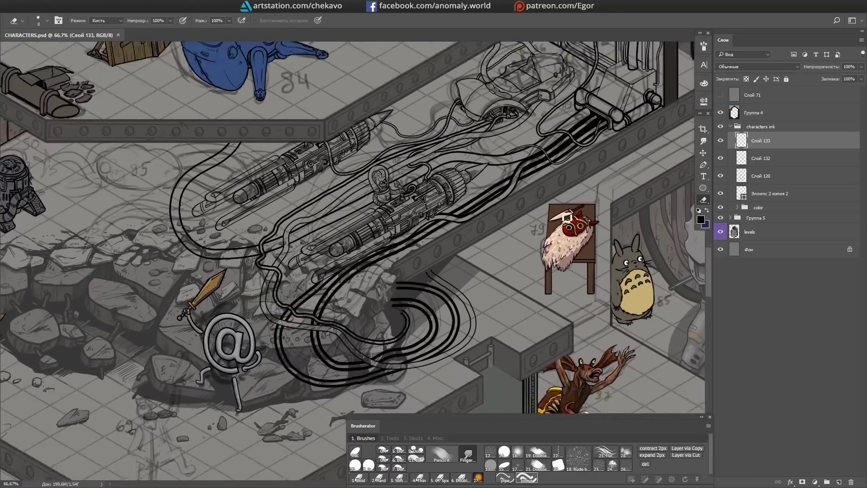
pyautogui.keyDown('ctrl'); pyautogui.click(334, 342); pyautogui.keyUp('ctrl')
# Step: Pick a pale beige paint colour in the colour picker
pyautogui.click(703, 83)
pyautogui.press('b')
pyautogui.moveTo(682, 92)
pyautogui.mouseDown()
pyautogui.moveTo(682, 170)
pyautogui.moveTo(694, 168)
pyautogui.mouseUp()
pyautogui.click(632, 117)
pyautogui.moveTo(407, 271)
pyautogui.mouseDown()
pyautogui.moveTo(343, 253)
pyautogui.moveTo(415, 239)
pyautogui.mouseUp()
pyautogui.press('w')
pyautogui.keyDown('ctrl'); pyautogui.click(529, 212); pyautogui.keyUp('ctrl')
# Step: Paint beige along the left cable loop on the correct layer
pyautogui.press('b')
pyautogui.scroll(2, 507, 242)
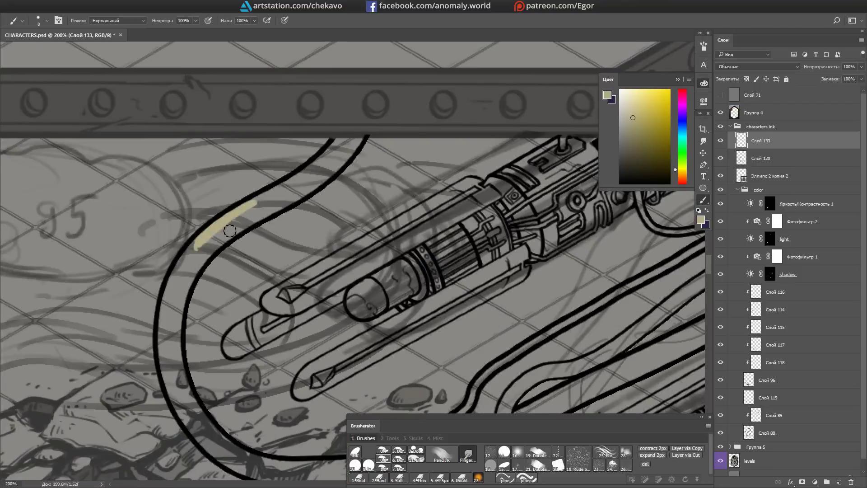
pyautogui.moveTo(151, 321); pyautogui.dragTo(238, 219)
pyautogui.hotkey('ctrl', 'z')
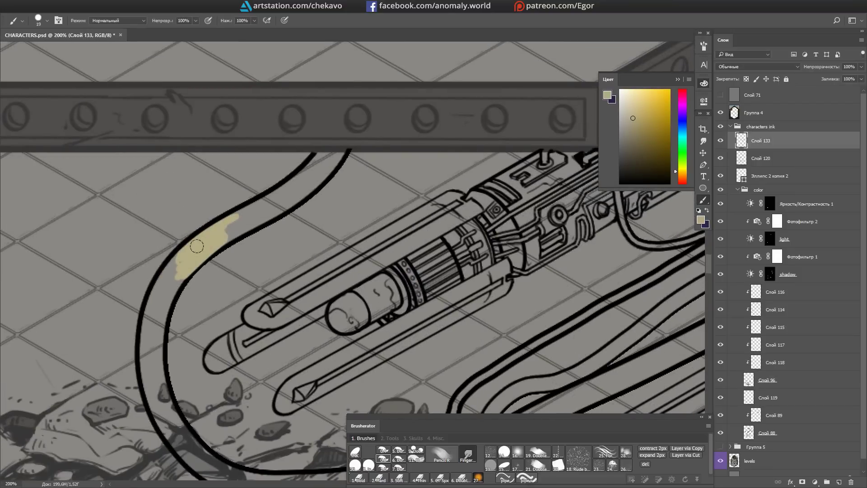
pyautogui.press('Tab')
pyautogui.moveTo(177, 253)
pyautogui.mouseDown()
pyautogui.moveTo(247, 207)
pyautogui.moveTo(203, 447)
pyautogui.moveTo(170, 448)
pyautogui.mouseUp()
pyautogui.moveTo(258, 309); pyautogui.dragTo(211, 346)
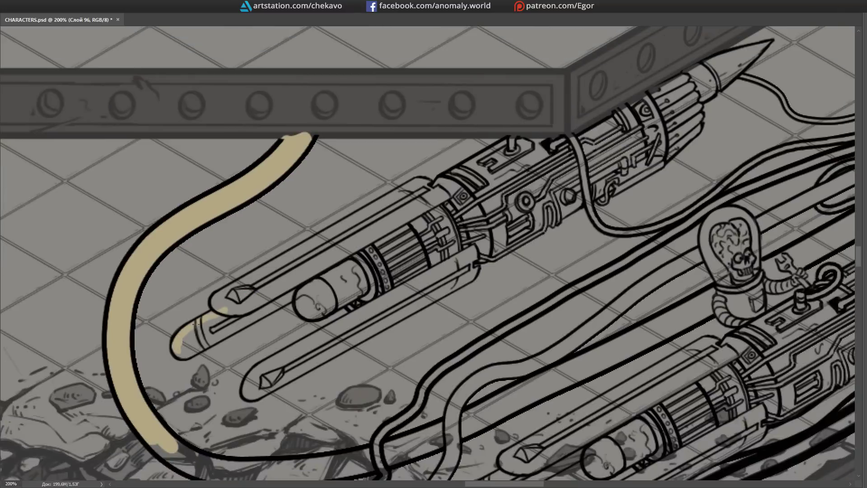
# Step: Lasso the upper engine tube and fill it with beige
pyautogui.moveTo(417, 266); pyautogui.dragTo(386, 281)
pyautogui.press('l')
pyautogui.moveTo(190, 302); pyautogui.dragTo(407, 198)
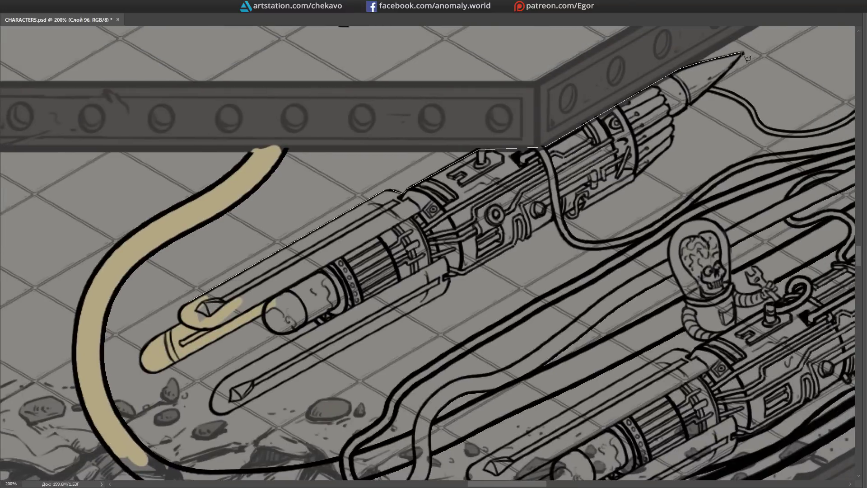
pyautogui.moveTo(582, 210); pyautogui.dragTo(580, 212)
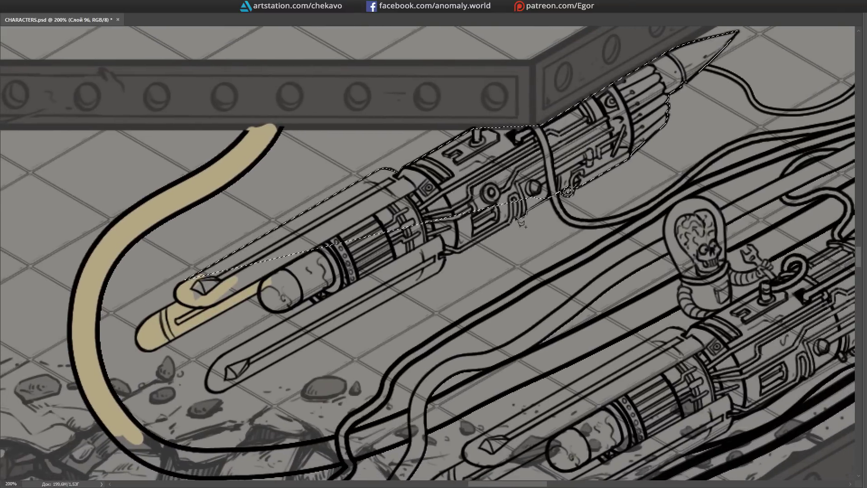
pyautogui.moveTo(515, 221)
pyautogui.mouseDown()
pyautogui.moveTo(227, 390)
pyautogui.moveTo(232, 395)
pyautogui.moveTo(491, 216)
pyautogui.mouseUp()
pyautogui.hotkey('alt', 'BackSpace')
# Step: Lasso the lower engine tube, fill it with beige and deselect
pyautogui.moveTo(239, 385)
pyautogui.mouseDown()
pyautogui.moveTo(283, 377)
pyautogui.moveTo(547, 217)
pyautogui.mouseUp()
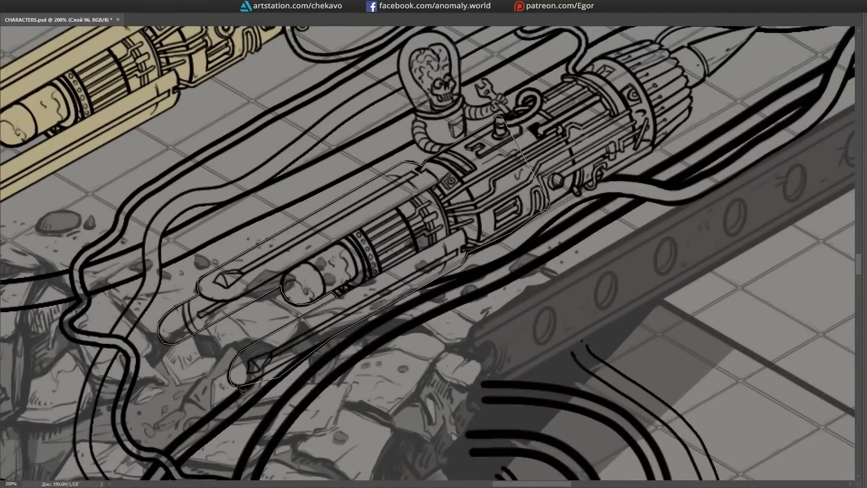
pyautogui.moveTo(235, 389); pyautogui.dragTo(235, 389)
pyautogui.moveTo(234, 389); pyautogui.dragTo(491, 109)
pyautogui.moveTo(546, 193)
pyautogui.mouseDown()
pyautogui.moveTo(580, 192)
pyautogui.moveTo(567, 251)
pyautogui.moveTo(397, 253)
pyautogui.moveTo(505, 170)
pyautogui.moveTo(326, 322)
pyautogui.moveTo(731, 74)
pyautogui.moveTo(434, 270)
pyautogui.mouseUp()
pyautogui.hotkey('alt', 'BackSpace')
pyautogui.hotkey('ctrl', 'd')
# Step: Select the cable end and surroundings by the junction box
pyautogui.moveTo(491, 242); pyautogui.dragTo(375, 312)
pyautogui.moveTo(255, 312); pyautogui.dragTo(357, 195)
pyautogui.moveTo(417, 165)
pyautogui.mouseDown()
pyautogui.moveTo(461, 162)
pyautogui.moveTo(494, 182)
pyautogui.moveTo(419, 291)
pyautogui.moveTo(390, 187)
pyautogui.moveTo(450, 178)
pyautogui.moveTo(415, 200)
pyautogui.moveTo(514, 187)
pyautogui.moveTo(403, 191)
pyautogui.moveTo(326, 370)
pyautogui.moveTo(398, 344)
pyautogui.moveTo(292, 256)
pyautogui.mouseUp()
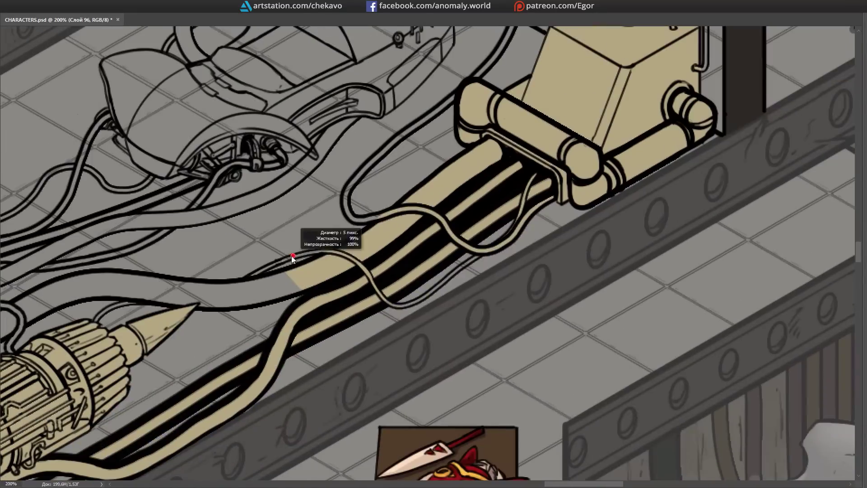
# Step: Paint the pizza box and the floor cable beige
pyautogui.moveTo(451, 283); pyautogui.dragTo(446, 300)
pyautogui.moveTo(445, 83); pyautogui.dragTo(378, 199)
pyautogui.moveTo(415, 90); pyautogui.dragTo(370, 207)
pyautogui.moveTo(632, 54)
pyautogui.mouseDown()
pyautogui.moveTo(371, 175)
pyautogui.moveTo(346, 141)
pyautogui.mouseUp()
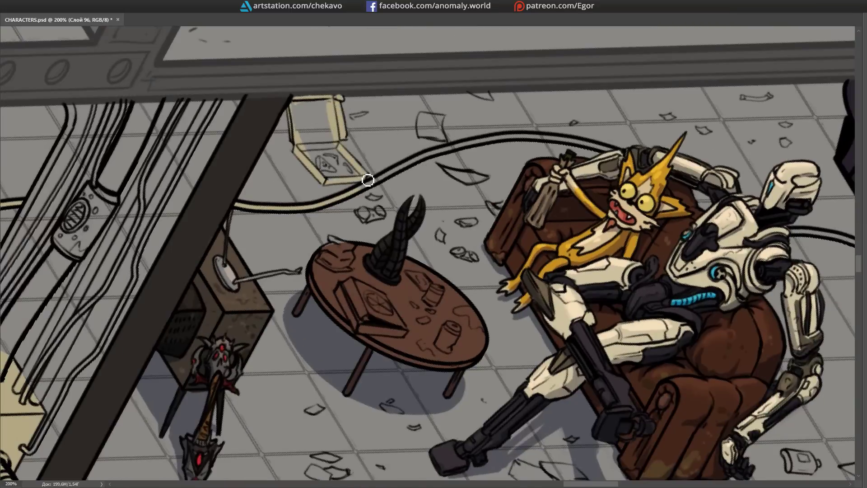
pyautogui.moveTo(368, 180); pyautogui.dragTo(341, 154)
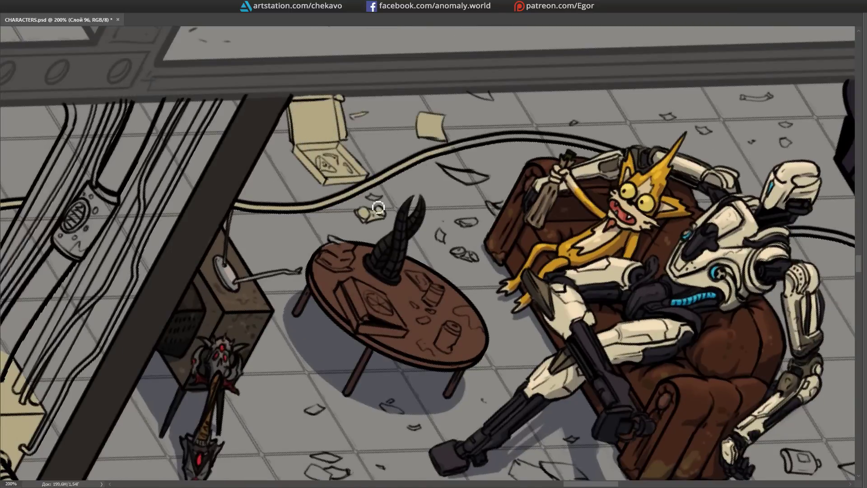
pyautogui.moveTo(490, 138); pyautogui.dragTo(614, 152)
# Step: Paint the dark pipe and the thin vertical pipe beside the junction box beige
pyautogui.moveTo(351, 299); pyautogui.dragTo(166, 173)
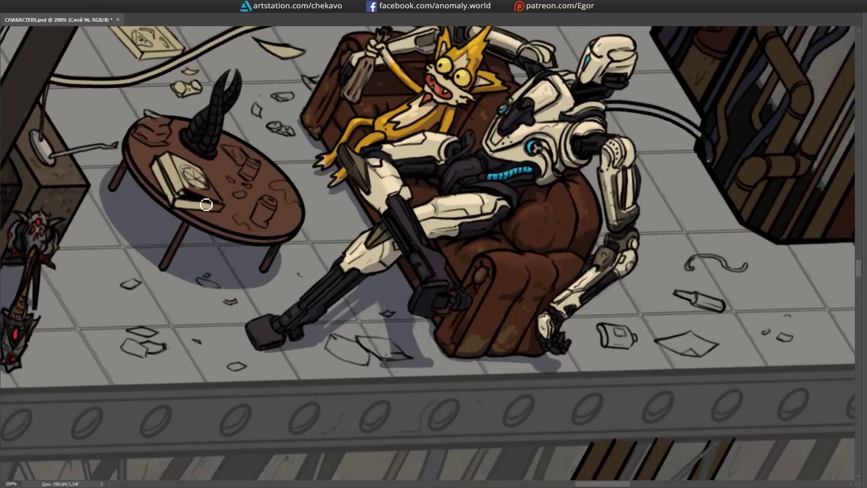
pyautogui.press('h')
pyautogui.moveTo(206, 88); pyautogui.dragTo(566, 155)
pyautogui.moveTo(512, 276); pyautogui.dragTo(385, 179)
pyautogui.press('h')
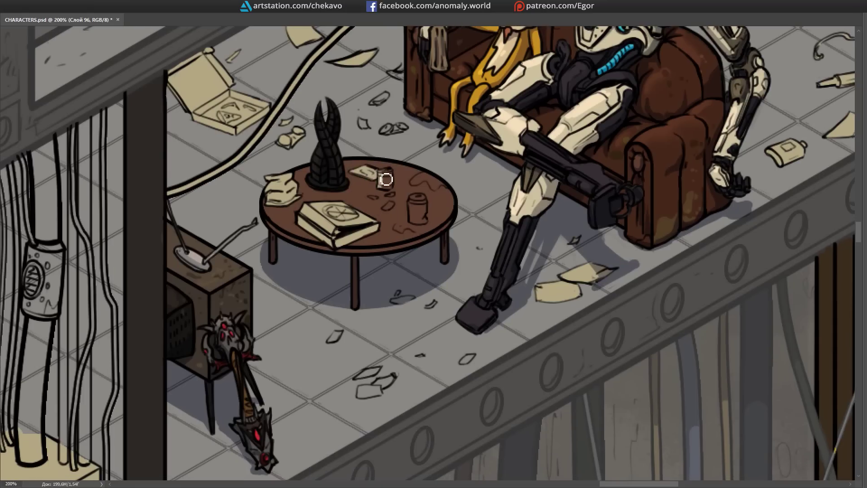
pyautogui.press('h')
pyautogui.moveTo(429, 229); pyautogui.dragTo(301, 196)
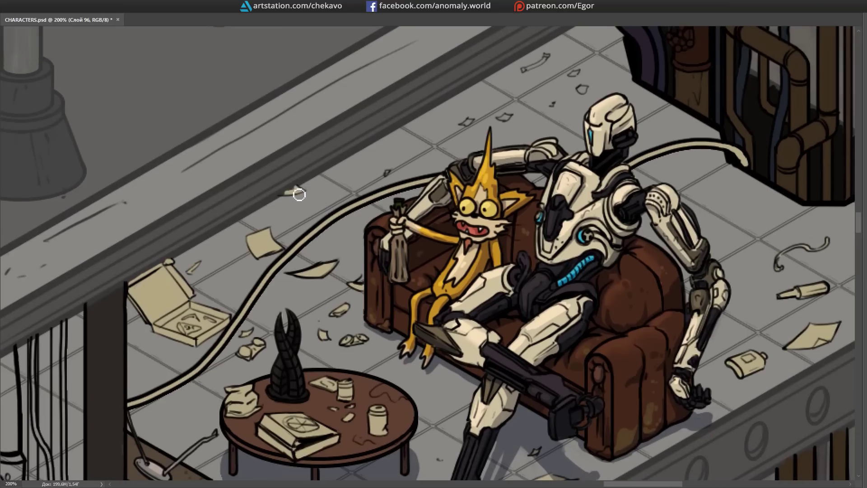
pyautogui.press('h')
pyautogui.moveTo(562, 104); pyautogui.dragTo(466, 197)
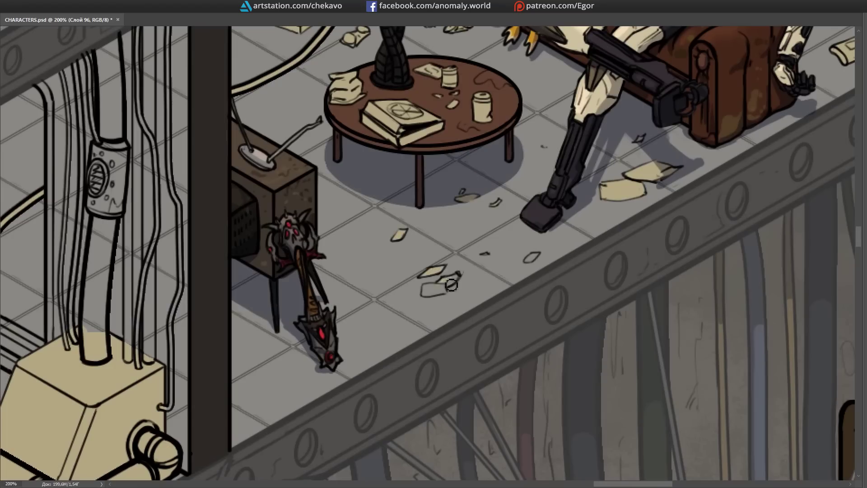
pyautogui.press('h')
pyautogui.moveTo(533, 270)
pyautogui.mouseDown()
pyautogui.moveTo(383, 242)
pyautogui.moveTo(424, 149)
pyautogui.moveTo(409, 80)
pyautogui.moveTo(367, 83)
pyautogui.mouseUp()
pyautogui.moveTo(402, 37)
pyautogui.mouseDown()
pyautogui.moveTo(404, 355)
pyautogui.moveTo(421, 39)
pyautogui.moveTo(396, 71)
pyautogui.mouseUp()
pyautogui.moveTo(401, 390); pyautogui.dragTo(401, 63)
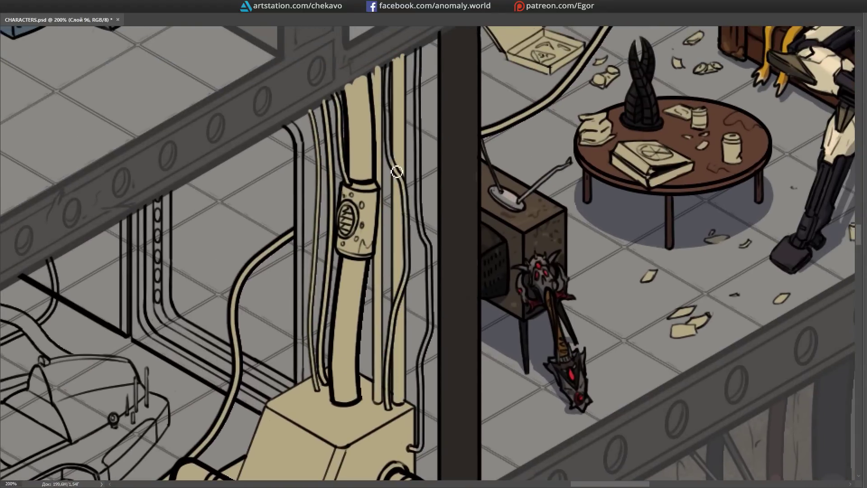
# Step: Paint the left arc pipe and the thin pipes by the cylinders beige, then hide the ink lines layer
pyautogui.moveTo(410, 246); pyautogui.dragTo(623, 50)
pyautogui.moveTo(406, 406); pyautogui.dragTo(406, 113)
pyautogui.moveTo(361, 316)
pyautogui.mouseDown()
pyautogui.moveTo(360, 78)
pyautogui.moveTo(350, 98)
pyautogui.moveTo(364, 285)
pyautogui.mouseUp()
pyautogui.moveTo(433, 406)
pyautogui.mouseDown()
pyautogui.moveTo(365, 95)
pyautogui.moveTo(408, 392)
pyautogui.mouseUp()
pyautogui.moveTo(409, 393); pyautogui.dragTo(382, 175)
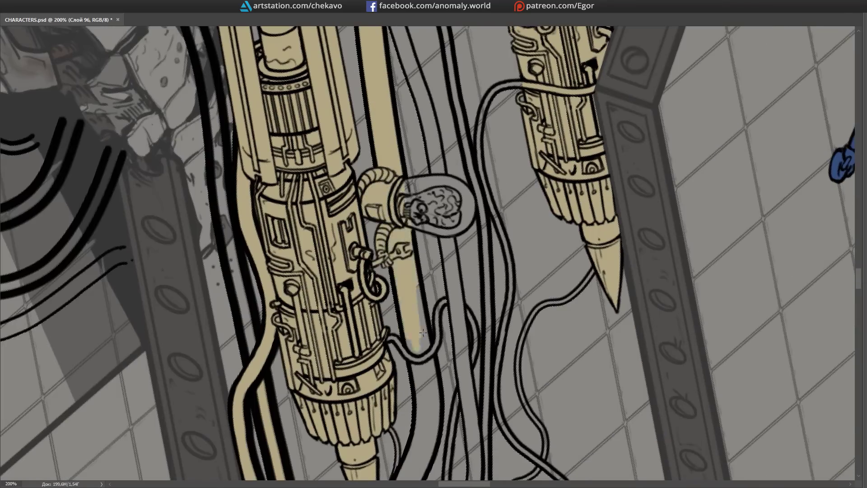
pyautogui.moveTo(372, 263); pyautogui.dragTo(371, 206)
pyautogui.moveTo(402, 261)
pyautogui.mouseDown()
pyautogui.moveTo(408, 268)
pyautogui.moveTo(495, 228)
pyautogui.moveTo(645, 185)
pyautogui.mouseUp()
pyautogui.moveTo(319, 295)
pyautogui.mouseDown()
pyautogui.moveTo(388, 253)
pyautogui.moveTo(397, 257)
pyautogui.moveTo(402, 222)
pyautogui.mouseUp()
pyautogui.press('Tab')
pyautogui.click(720, 141)
# Step: Show the ink lines again and fill the thin pipe strips around the engines with beige
pyautogui.click(720, 140)
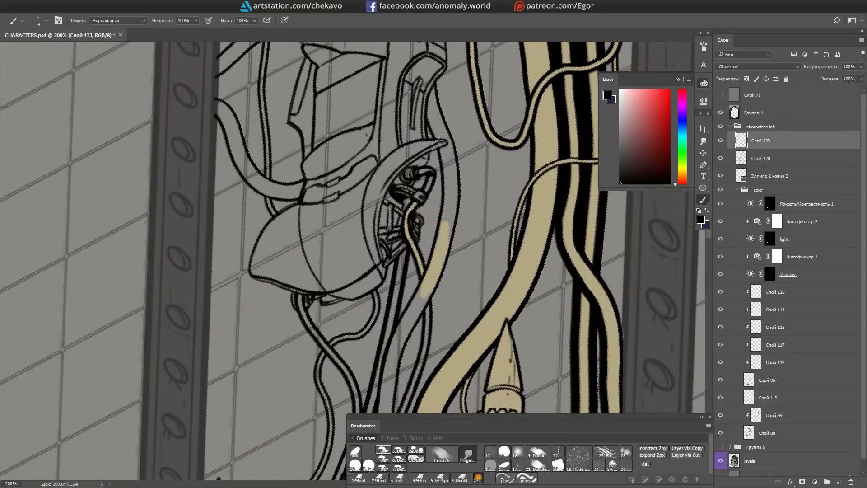
pyautogui.scroll(-5, 437, 116)
pyautogui.moveTo(422, 153); pyautogui.dragTo(396, 221)
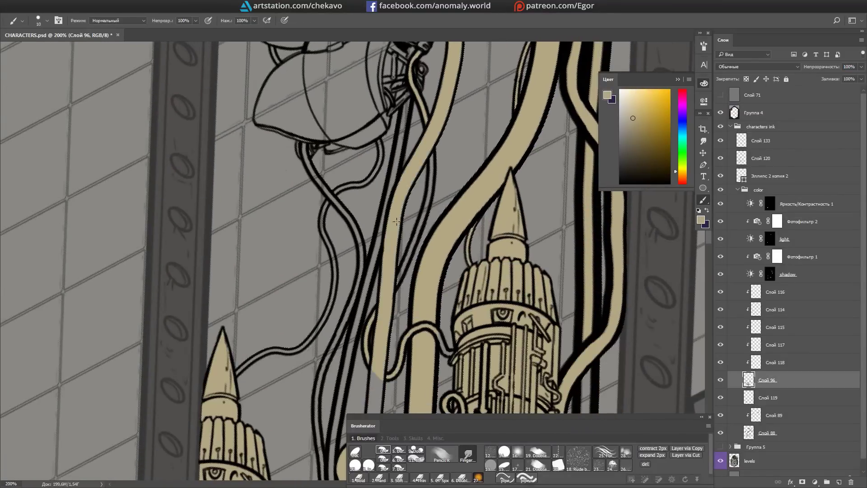
pyautogui.scroll(-3, 401, 234)
pyautogui.moveTo(377, 406)
pyautogui.mouseDown()
pyautogui.moveTo(379, 282)
pyautogui.moveTo(396, 194)
pyautogui.mouseUp()
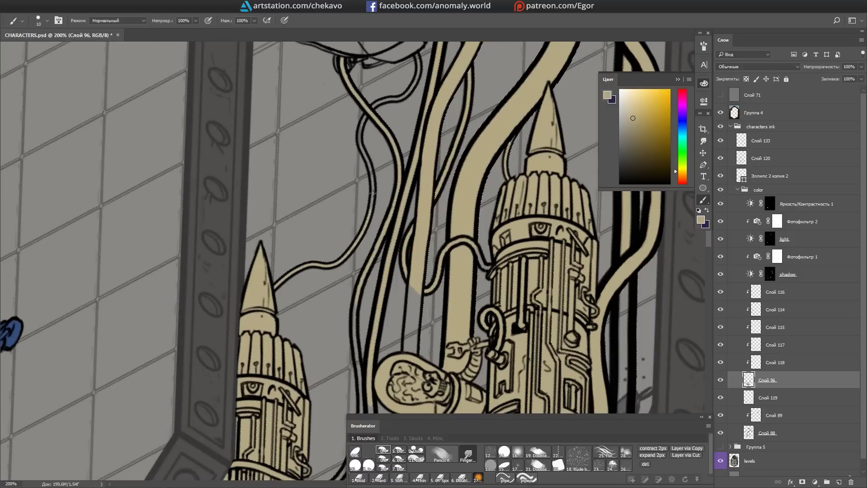
pyautogui.moveTo(368, 118); pyautogui.dragTo(372, 193)
pyautogui.scroll(-5, 373, 192)
pyautogui.press('h')
pyautogui.moveTo(366, 231); pyautogui.dragTo(320, 284)
pyautogui.moveTo(307, 162); pyautogui.dragTo(305, 314)
pyautogui.press('h')
pyautogui.moveTo(316, 115); pyautogui.dragTo(285, 235)
pyautogui.press('h')
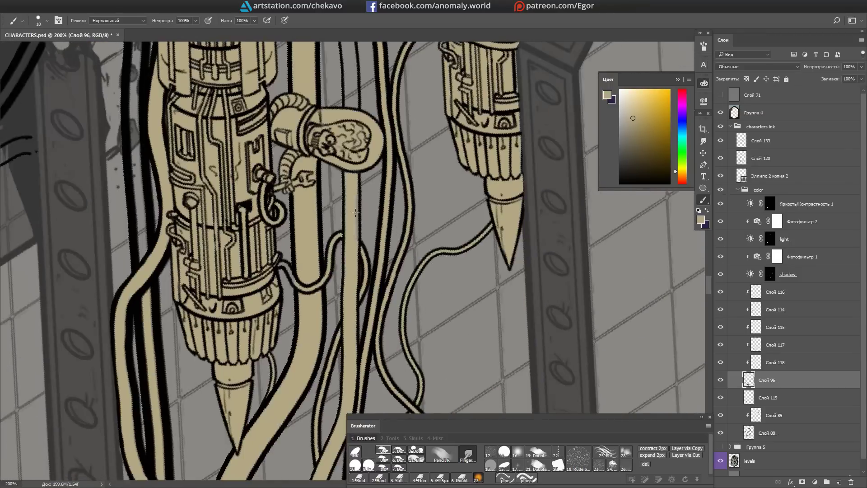
pyautogui.press('h')
pyautogui.moveTo(354, 289); pyautogui.dragTo(352, 158)
pyautogui.moveTo(352, 113); pyautogui.dragTo(356, 284)
pyautogui.press('h')
pyautogui.moveTo(347, 207); pyautogui.dragTo(345, 276)
pyautogui.press('h')
pyautogui.moveTo(316, 167); pyautogui.dragTo(293, 194)
pyautogui.press('h')
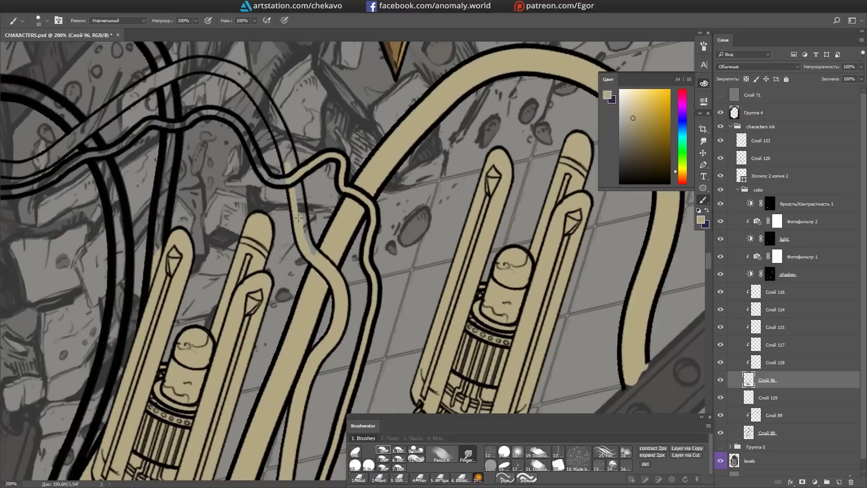
# Step: Paint beige along the curving pipes
pyautogui.scroll(1, 298, 218)
pyautogui.moveTo(292, 253); pyautogui.dragTo(289, 149)
pyautogui.press('h')
pyautogui.moveTo(271, 215); pyautogui.dragTo(302, 199)
pyautogui.scroll(5, 288, 203)
pyautogui.moveTo(212, 289)
pyautogui.mouseDown()
pyautogui.moveTo(270, 195)
pyautogui.moveTo(303, 194)
pyautogui.mouseUp()
pyautogui.press('h')
pyautogui.press('h')
pyautogui.moveTo(381, 192); pyautogui.dragTo(440, 249)
pyautogui.moveTo(362, 97)
pyautogui.mouseDown()
pyautogui.moveTo(334, 298)
pyautogui.moveTo(413, 311)
pyautogui.mouseUp()
pyautogui.moveTo(416, 66)
pyautogui.mouseDown()
pyautogui.moveTo(293, 176)
pyautogui.moveTo(271, 235)
pyautogui.moveTo(343, 377)
pyautogui.mouseUp()
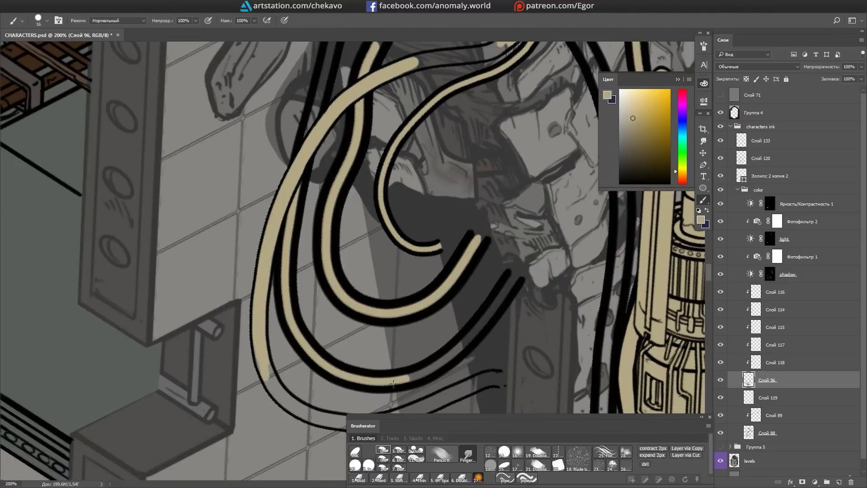
pyautogui.press('h')
# Step: Tidy the pipe paint edge with the Eraser and fill the left pipes beige
pyautogui.press('e')
pyautogui.moveTo(336, 320)
pyautogui.mouseDown()
pyautogui.moveTo(271, 228)
pyautogui.moveTo(259, 117)
pyautogui.mouseUp()
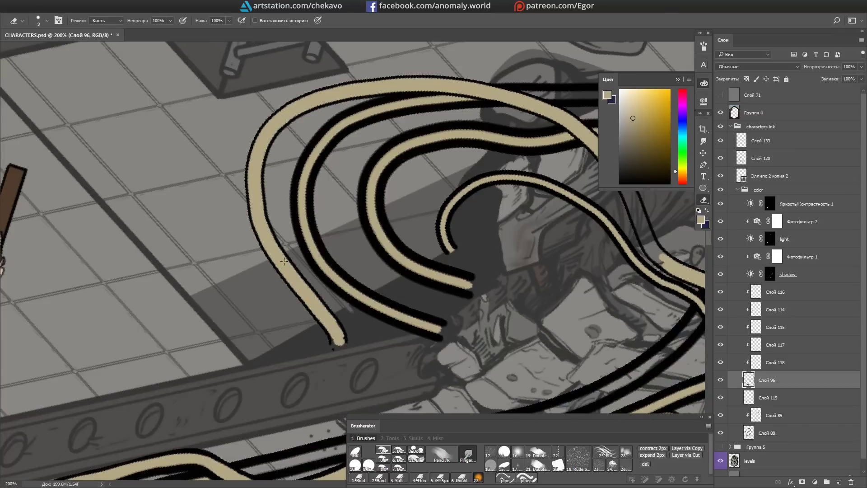
pyautogui.press('b')
pyautogui.press('h')
pyautogui.moveTo(212, 307); pyautogui.dragTo(266, 108)
pyautogui.moveTo(325, 46); pyautogui.dragTo(320, 140)
pyautogui.press('h')
pyautogui.moveTo(403, 192); pyautogui.dragTo(348, 312)
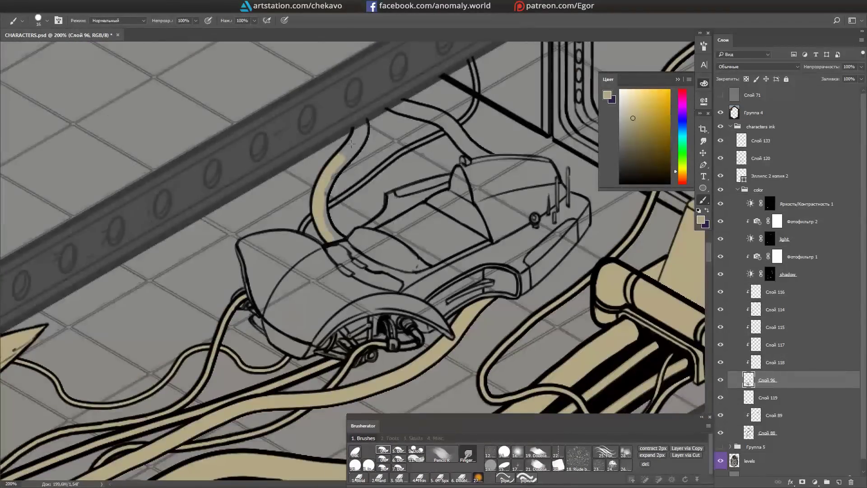
pyautogui.moveTo(348, 171)
pyautogui.mouseDown()
pyautogui.moveTo(389, 253)
pyautogui.moveTo(405, 319)
pyautogui.moveTo(407, 312)
pyautogui.mouseUp()
# Step: Collapse the colour group, select the Слой 133 ink layer and add a new layer above it
pyautogui.keyDown('ctrl'); pyautogui.click(405, 317); pyautogui.keyUp('ctrl')
pyautogui.press('h')
pyautogui.click(737, 190)
pyautogui.press('b')
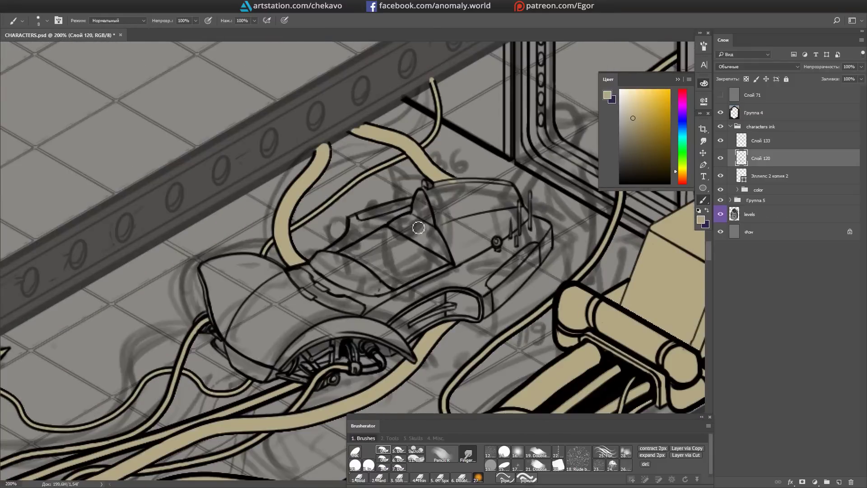
pyautogui.click(758, 142)
pyautogui.hotkey('ctrl', 'shift', 'alt', 'n')
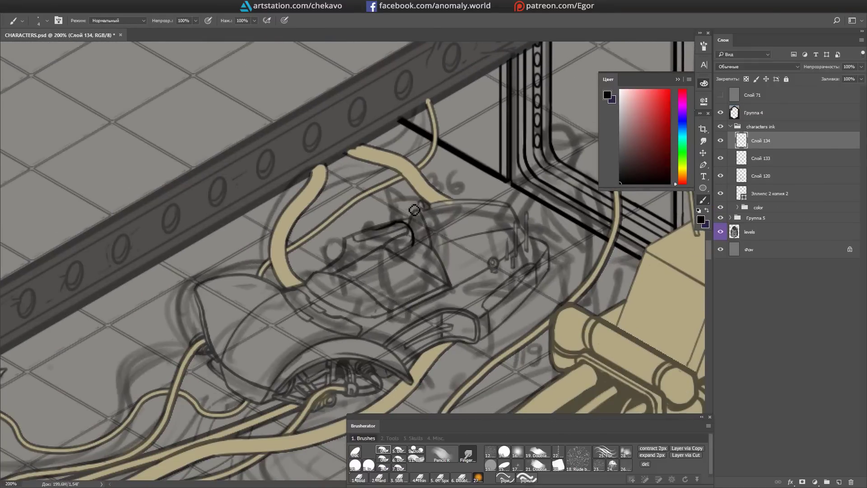
pyautogui.moveTo(406, 178)
pyautogui.mouseDown()
pyautogui.moveTo(384, 233)
pyautogui.moveTo(366, 206)
pyautogui.mouseUp()
pyautogui.press('e')
pyautogui.press('b')
pyautogui.moveTo(371, 241)
pyautogui.mouseDown()
pyautogui.moveTo(383, 204)
pyautogui.moveTo(407, 176)
pyautogui.moveTo(387, 232)
pyautogui.moveTo(374, 226)
pyautogui.moveTo(406, 203)
pyautogui.moveTo(401, 77)
pyautogui.mouseUp()
pyautogui.press('e')
pyautogui.press('b')
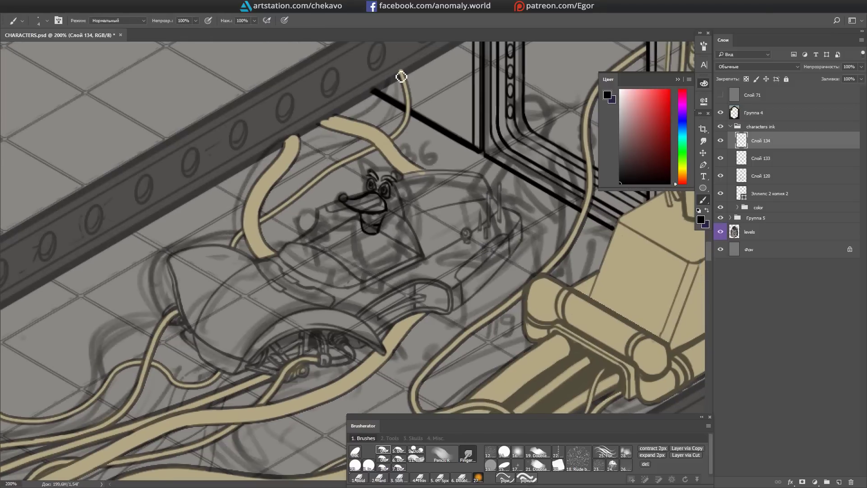
# Step: Ink spiky hair on the fox's head and save the document
pyautogui.moveTo(389, 176); pyautogui.dragTo(438, 108)
pyautogui.moveTo(378, 163); pyautogui.dragTo(373, 146)
pyautogui.moveTo(392, 164); pyautogui.dragTo(397, 147)
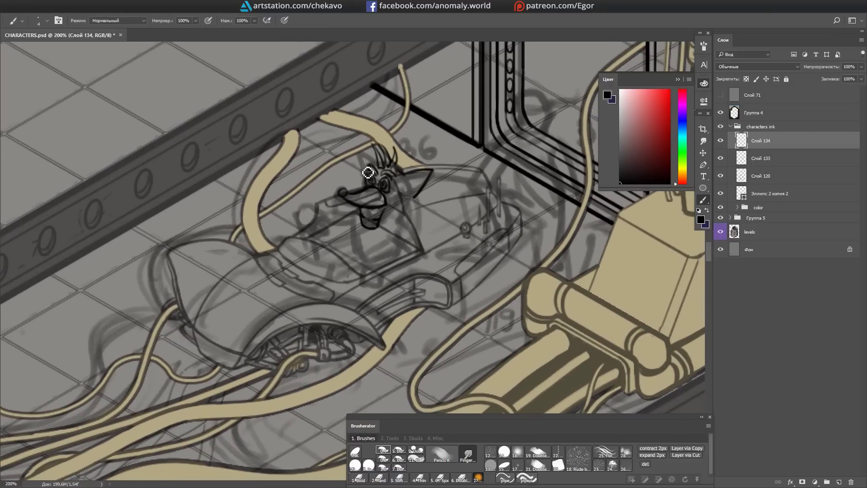
pyautogui.moveTo(388, 108)
pyautogui.mouseDown()
pyautogui.moveTo(396, 195)
pyautogui.moveTo(470, 83)
pyautogui.mouseUp()
pyautogui.moveTo(419, 147)
pyautogui.mouseDown()
pyautogui.moveTo(408, 153)
pyautogui.moveTo(428, 172)
pyautogui.mouseUp()
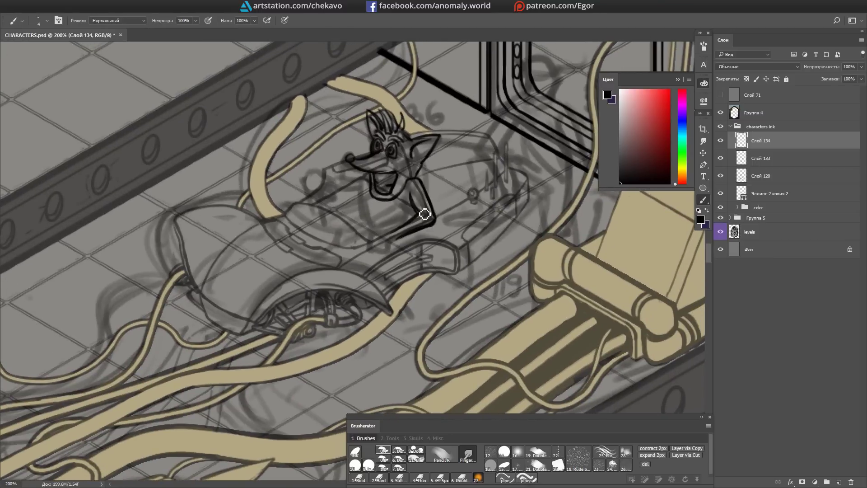
pyautogui.press('b')
pyautogui.hotkey('ctrl', 's')
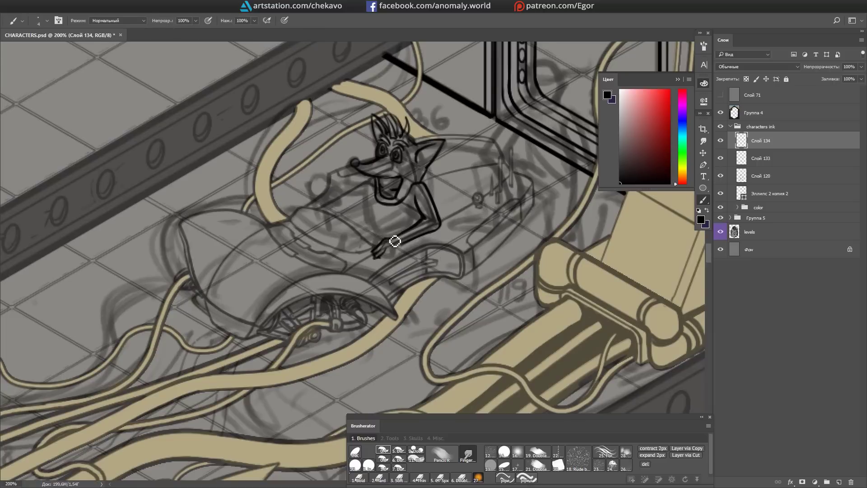
# Step: Ink the fox's arm and hand, reshaping the hand with Free Transform
pyautogui.press('b')
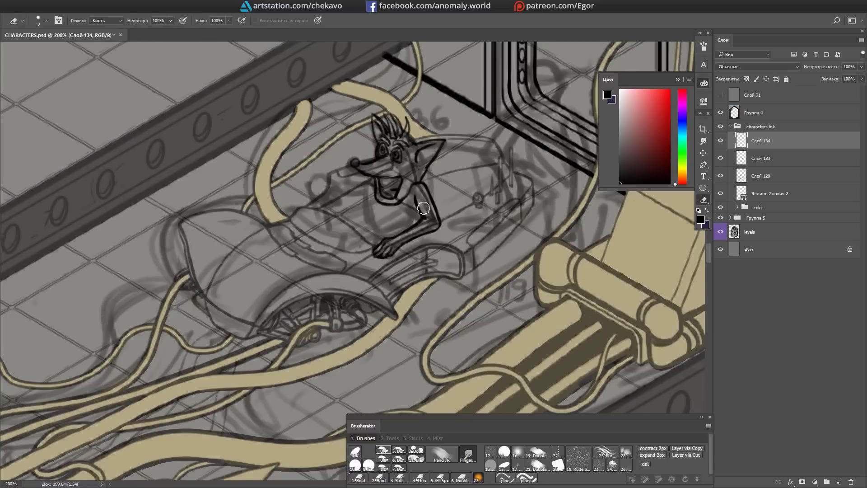
pyautogui.moveTo(395, 254); pyautogui.dragTo(396, 246)
pyautogui.moveTo(340, 170)
pyautogui.mouseDown()
pyautogui.moveTo(296, 245)
pyautogui.moveTo(333, 193)
pyautogui.moveTo(379, 199)
pyautogui.moveTo(304, 222)
pyautogui.moveTo(368, 151)
pyautogui.moveTo(423, 279)
pyautogui.moveTo(472, 228)
pyautogui.mouseUp()
pyautogui.press('e')
pyautogui.press('b')
pyautogui.hotkey('ctrl', 't')
pyautogui.press('Return')
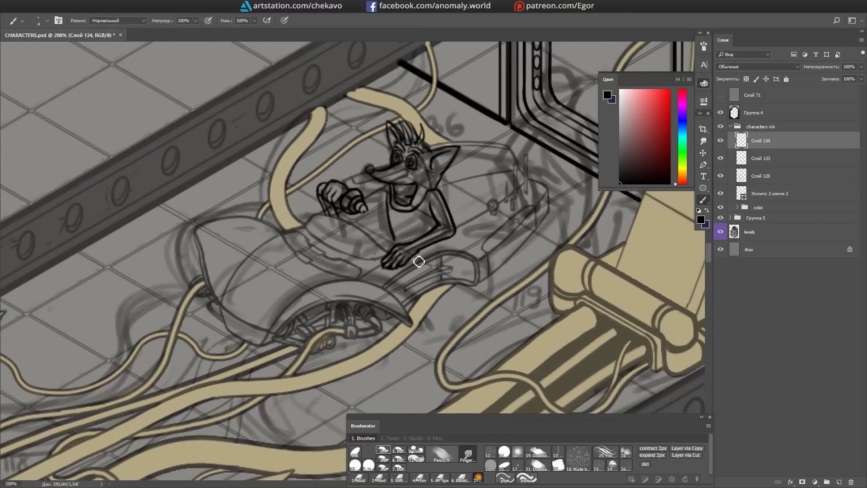
pyautogui.moveTo(382, 209); pyautogui.dragTo(379, 217)
pyautogui.moveTo(427, 203); pyautogui.dragTo(422, 254)
# Step: Hide the grey sketch group and select the fox's ear freehand with the Lasso to adjust it
pyautogui.hotkey('alt', '[')
pyautogui.press('e')
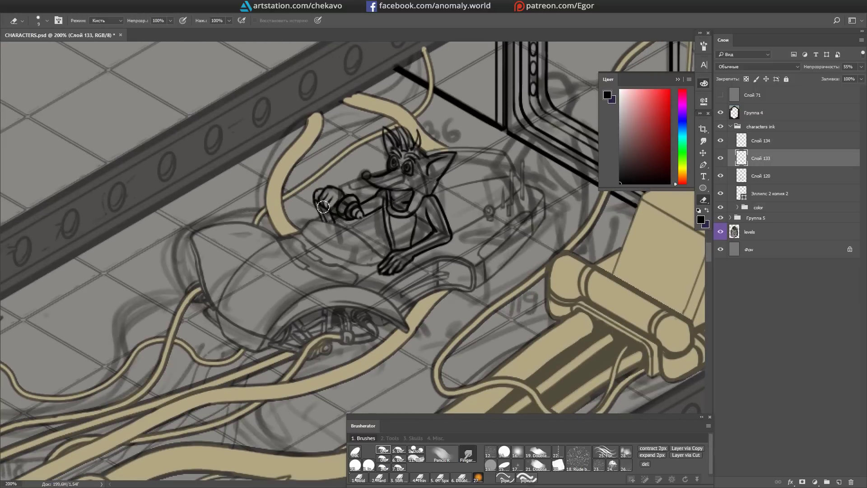
pyautogui.hotkey('ctrl', ',')
pyautogui.hotkey('alt', ']')
pyautogui.moveTo(432, 227); pyautogui.dragTo(408, 259)
pyautogui.press('l')
pyautogui.moveTo(435, 168); pyautogui.dragTo(425, 205)
pyautogui.hotkey('ctrl', 'd')
pyautogui.press('e')
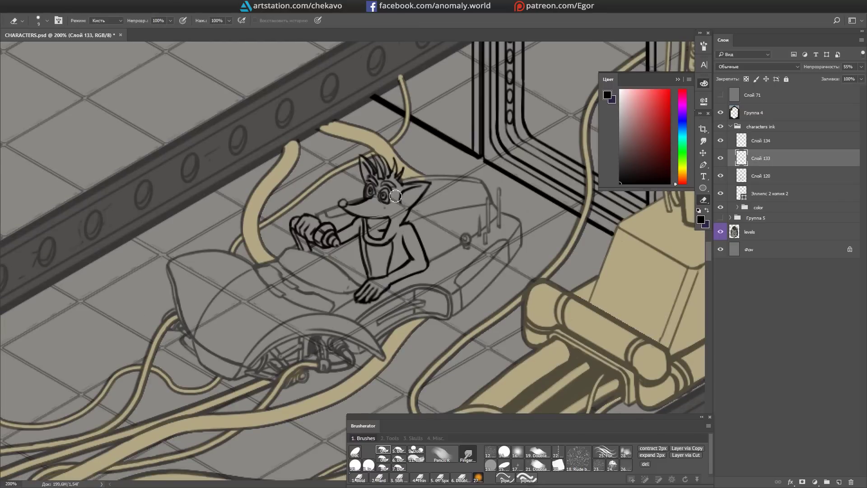
pyautogui.moveTo(384, 253); pyautogui.dragTo(387, 224)
pyautogui.moveTo(366, 251); pyautogui.dragTo(371, 242)
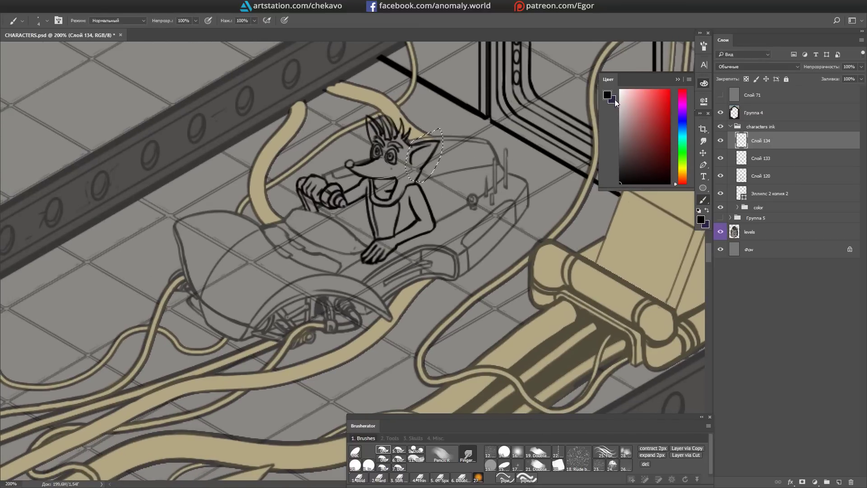
pyautogui.moveTo(434, 95)
pyautogui.mouseDown()
pyautogui.moveTo(470, 108)
pyautogui.moveTo(457, 117)
pyautogui.mouseUp()
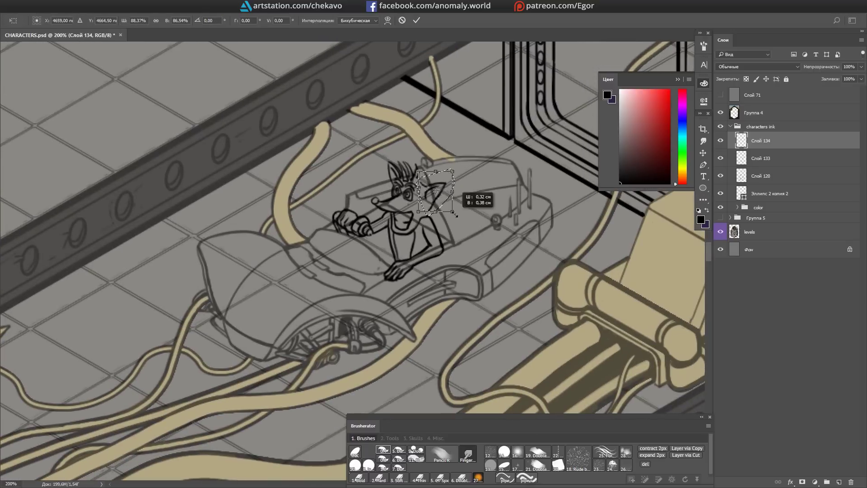
# Step: Ink a short line below the hand and delete the old sketch layer
pyautogui.hotkey('ctrl', 'alt', 'z')
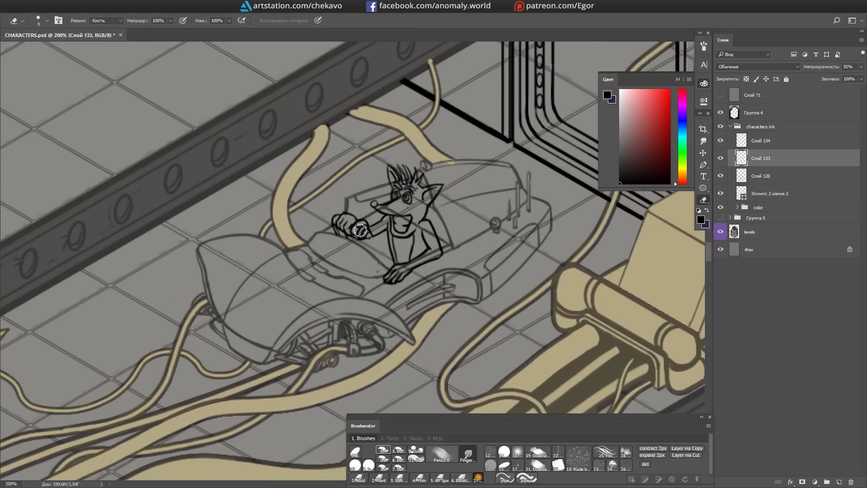
pyautogui.press('b')
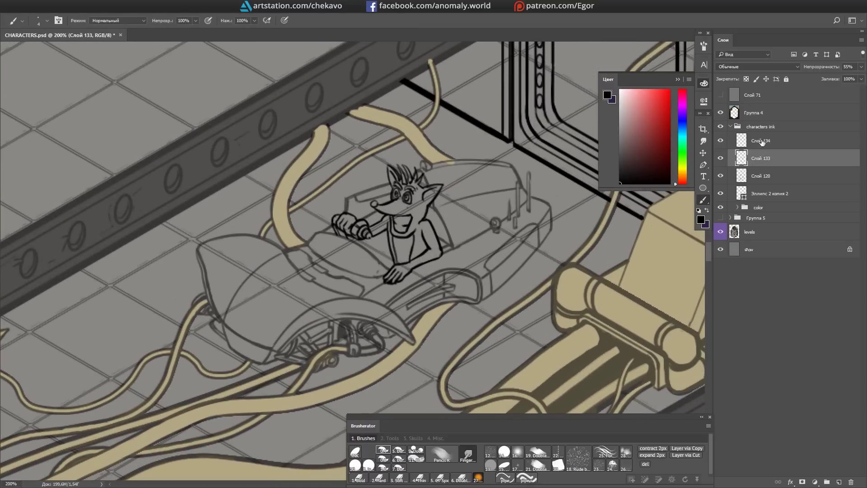
pyautogui.hotkey('alt', ']')
pyautogui.moveTo(367, 237); pyautogui.dragTo(372, 254)
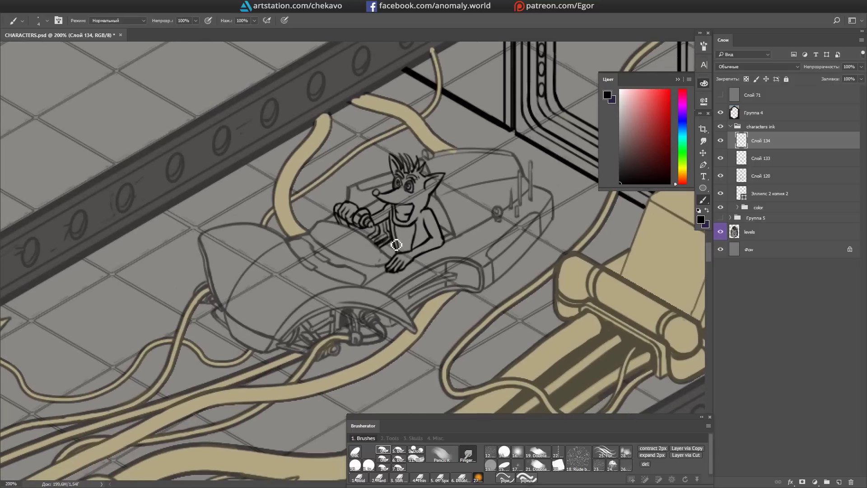
pyautogui.press('e')
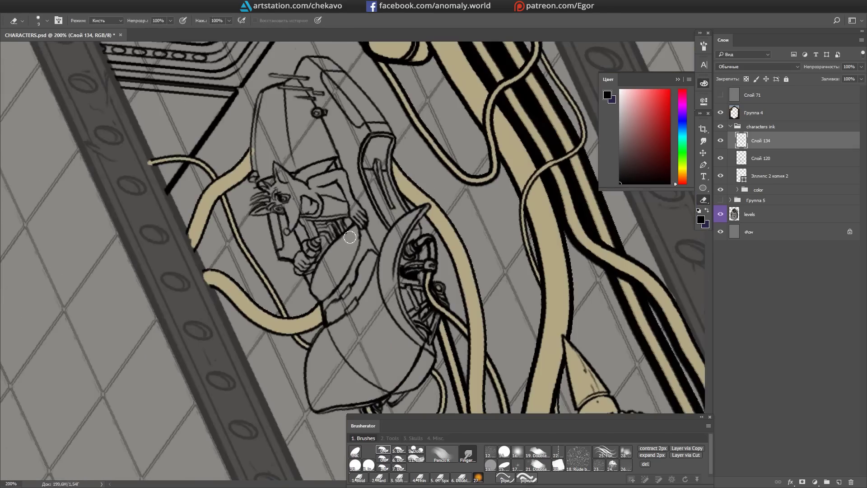
pyautogui.press('r')
pyautogui.moveTo(349, 236); pyautogui.dragTo(403, 165)
pyautogui.press('b')
# Step: Paint beige onto the vehicle and pick its beige colour layer
pyautogui.scroll(-1, 412, 239)
pyautogui.press('e')
pyautogui.scroll(-1, 469, 228)
pyautogui.scroll(3, 470, 228)
pyautogui.press('r')
pyautogui.moveTo(469, 228)
pyautogui.mouseDown()
pyautogui.moveTo(407, 271)
pyautogui.moveTo(358, 321)
pyautogui.mouseUp()
pyautogui.press('b')
pyautogui.keyDown('alt'); pyautogui.click(353, 289); pyautogui.keyUp('alt')
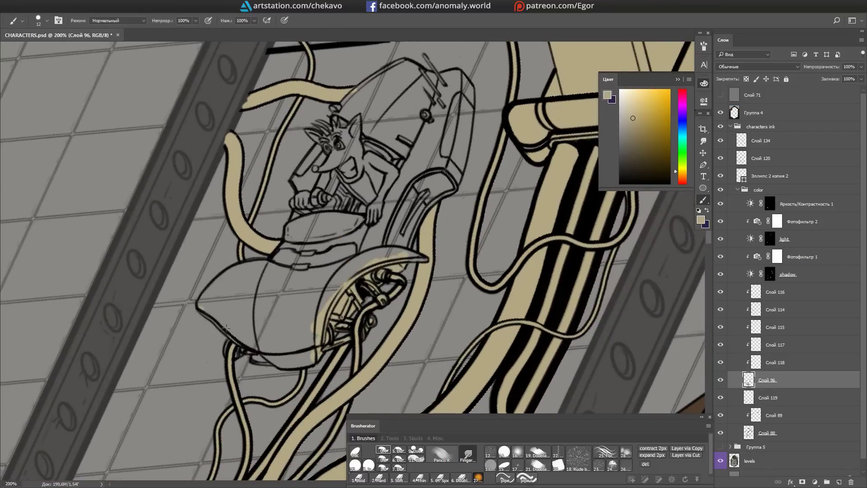
# Step: Paint the vehicle's seat edges and body beige
pyautogui.moveTo(287, 363)
pyautogui.mouseDown()
pyautogui.moveTo(205, 302)
pyautogui.moveTo(290, 227)
pyautogui.moveTo(278, 248)
pyautogui.mouseUp()
pyautogui.moveTo(284, 242)
pyautogui.mouseDown()
pyautogui.moveTo(322, 157)
pyautogui.moveTo(309, 166)
pyautogui.moveTo(397, 91)
pyautogui.moveTo(435, 121)
pyautogui.moveTo(453, 195)
pyautogui.moveTo(391, 296)
pyautogui.moveTo(384, 217)
pyautogui.moveTo(205, 350)
pyautogui.mouseUp()
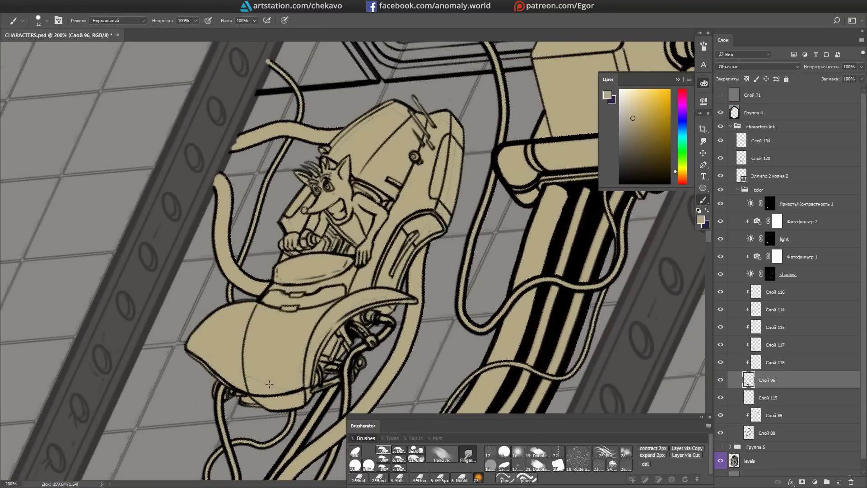
pyautogui.scroll(-5, 355, 136)
pyautogui.scroll(5, 384, 226)
# Step: On the fox's colour layer, paint its neck, body and arm orange with a smaller brush
pyautogui.click(664, 113)
pyautogui.click(774, 362)
pyautogui.moveTo(384, 232); pyautogui.dragTo(391, 271)
pyautogui.press('[')
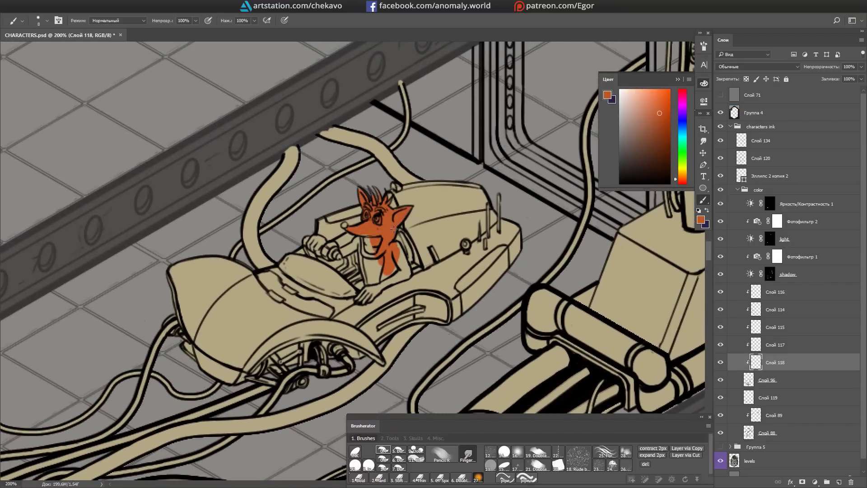
pyautogui.moveTo(391, 228); pyautogui.dragTo(364, 294)
# Step: Paint the fox's chest white and yellow, then sample its fur colour and pick black
pyautogui.moveTo(349, 247)
pyautogui.mouseDown()
pyautogui.moveTo(331, 225)
pyautogui.moveTo(357, 205)
pyautogui.mouseUp()
pyautogui.click(350, 219)
pyautogui.moveTo(357, 248)
pyautogui.mouseDown()
pyautogui.moveTo(354, 225)
pyautogui.moveTo(383, 242)
pyautogui.moveTo(444, 168)
pyautogui.mouseUp()
pyautogui.keyDown('alt'); pyautogui.click(383, 243); pyautogui.keyUp('alt')
pyautogui.keyDown('alt'); pyautogui.click(401, 257); pyautogui.keyUp('alt')
# Step: Switch between the fox's ink layer and the vehicle colour layer
pyautogui.moveTo(382, 174); pyautogui.dragTo(357, 296)
pyautogui.keyDown('ctrl'); pyautogui.click(413, 193); pyautogui.keyUp('ctrl')
pyautogui.keyDown('ctrl'); pyautogui.click(424, 372); pyautogui.keyUp('ctrl')
pyautogui.keyDown('ctrl'); pyautogui.click(423, 372); pyautogui.keyUp('ctrl')
pyautogui.keyDown('alt'); pyautogui.click(424, 371); pyautogui.keyUp('alt')
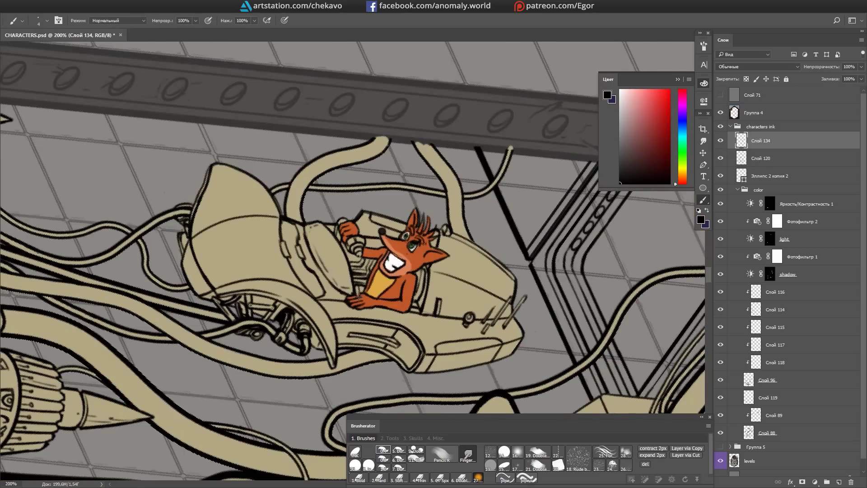
pyautogui.keyDown('ctrl'); pyautogui.click(357, 297); pyautogui.keyUp('ctrl')
# Step: Zoom out and add a new layer, Слой 135, in the characters ink group with black as the colour
pyautogui.hotkey('ctrl', '-')
pyautogui.moveTo(594, 323)
pyautogui.mouseDown()
pyautogui.moveTo(554, 238)
pyautogui.moveTo(452, 180)
pyautogui.moveTo(345, 199)
pyautogui.mouseUp()
pyautogui.keyDown('ctrl'); pyautogui.click(345, 199); pyautogui.keyUp('ctrl')
pyautogui.hotkey('ctrl', 'shift', 'n')
pyautogui.click(566, 145)
pyautogui.keyDown('alt'); pyautogui.click(346, 199); pyautogui.keyUp('alt')
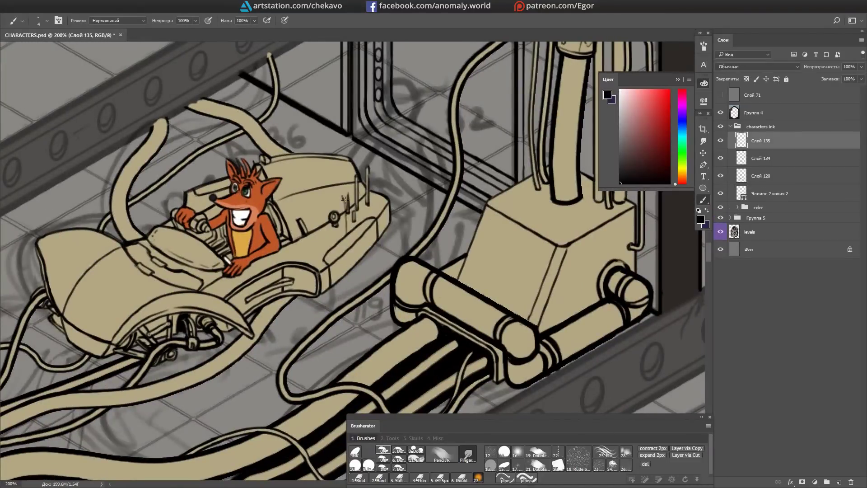
# Step: Tilt and pan the canvas to survey the scene around the junction box
pyautogui.moveTo(400, 228); pyautogui.dragTo(347, 288)
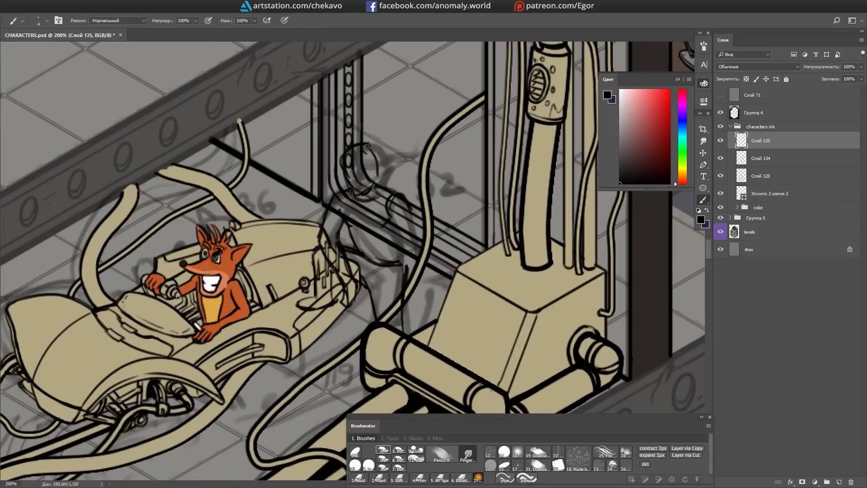
pyautogui.moveTo(423, 164); pyautogui.dragTo(373, 113)
pyautogui.moveTo(411, 295); pyautogui.dragTo(381, 269)
pyautogui.moveTo(328, 232)
pyautogui.mouseDown()
pyautogui.moveTo(357, 260)
pyautogui.moveTo(332, 217)
pyautogui.moveTo(316, 270)
pyautogui.moveTo(293, 244)
pyautogui.moveTo(380, 244)
pyautogui.mouseUp()
pyautogui.scroll(-2, 356, 261)
pyautogui.scroll(3, 383, 212)
# Step: Erase stray lines near the fox's dashboard, reset the canvas rotation and save
pyautogui.press('e')
pyautogui.press('r')
pyautogui.press('b')
pyautogui.press('Escape')
pyautogui.hotkey('ctrl', 's')
# Step: Show the man's rough sketch layer, hide the finished ink layers Слой 134 and Слой 120, and select the blank ink layer
pyautogui.click(757, 177)
pyautogui.click(720, 176)
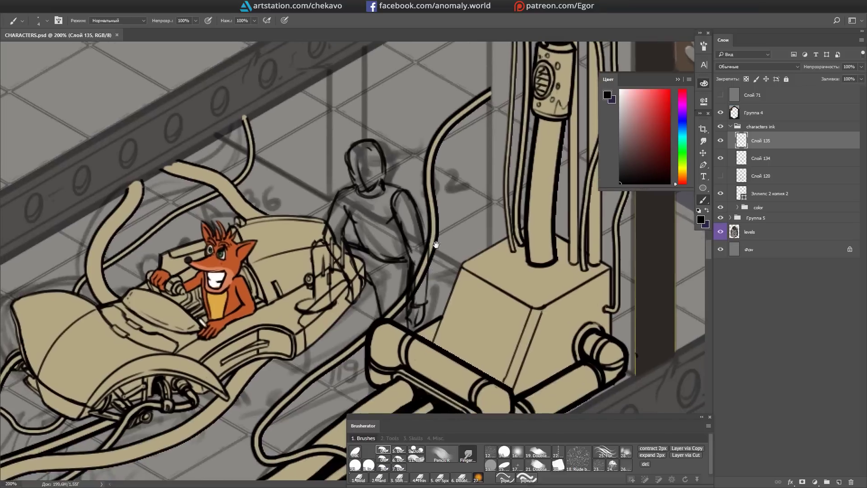
pyautogui.click(720, 158)
pyautogui.click(744, 168)
pyautogui.click(760, 140)
# Step: Ink a short line near the man's elbow
pyautogui.press('e')
pyautogui.moveTo(375, 136)
pyautogui.mouseDown()
pyautogui.moveTo(366, 131)
pyautogui.moveTo(364, 151)
pyautogui.mouseUp()
pyautogui.press('b')
pyautogui.moveTo(397, 237)
pyautogui.mouseDown()
pyautogui.moveTo(407, 247)
pyautogui.moveTo(394, 232)
pyautogui.mouseUp()
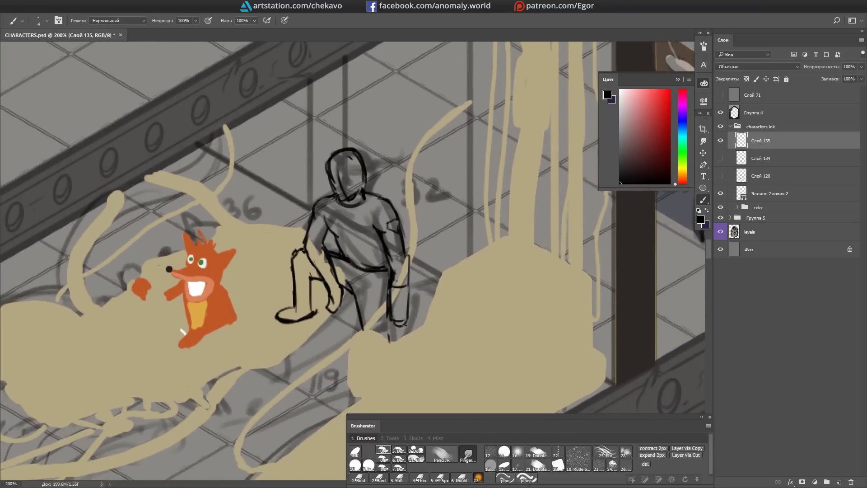
pyautogui.moveTo(406, 322)
pyautogui.mouseDown()
pyautogui.moveTo(415, 300)
pyautogui.moveTo(399, 352)
pyautogui.moveTo(399, 332)
pyautogui.mouseUp()
pyautogui.moveTo(329, 228); pyautogui.dragTo(326, 231)
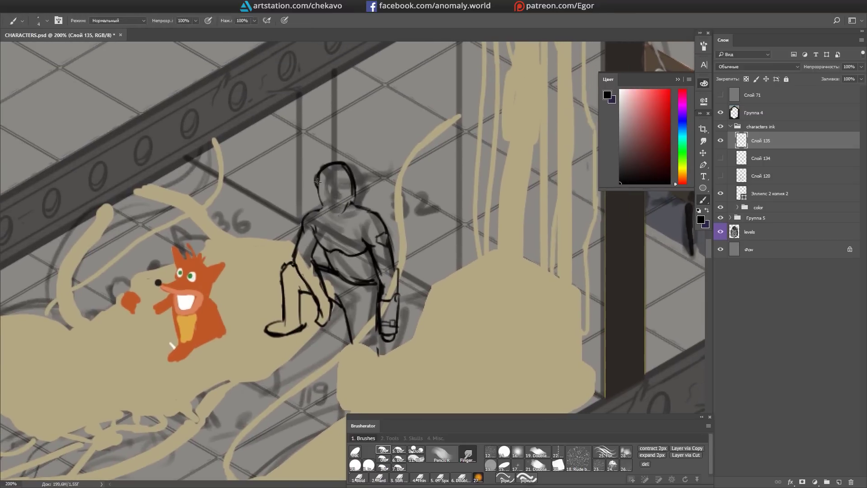
# Step: Lasso and adjust the man's head, then redraw its outline
pyautogui.press('l')
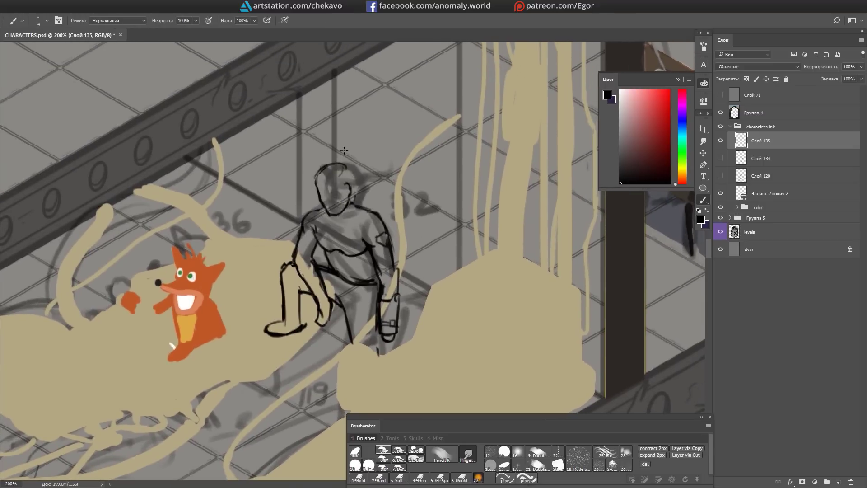
pyautogui.moveTo(327, 211); pyautogui.dragTo(341, 180)
pyautogui.hotkey('ctrl', 'd')
pyautogui.press('b')
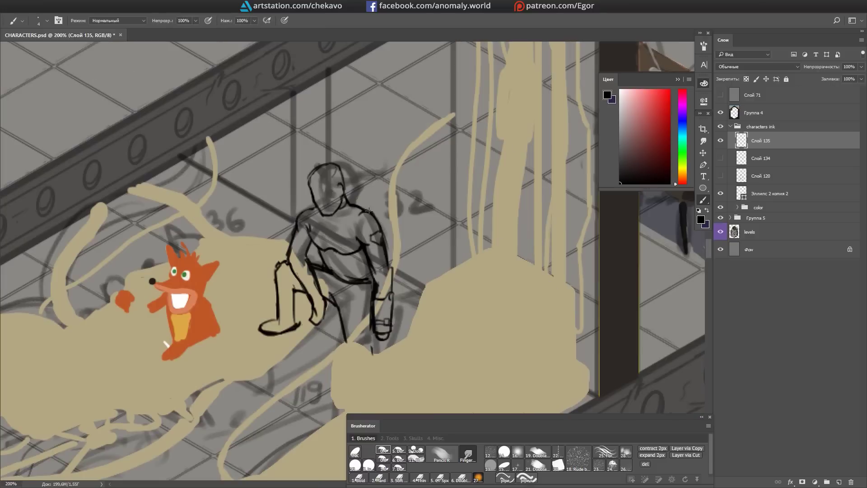
pyautogui.moveTo(311, 211); pyautogui.dragTo(315, 168)
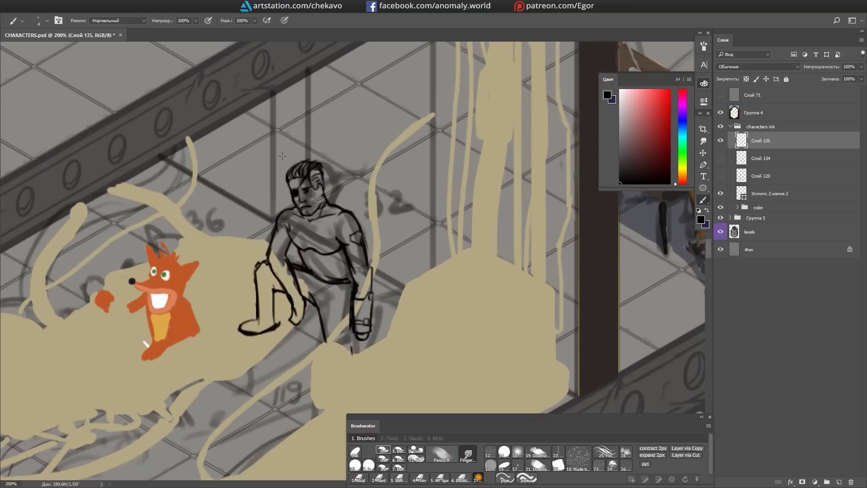
# Step: Draw the man's face details and the straps on his torso
pyautogui.moveTo(302, 199)
pyautogui.mouseDown()
pyautogui.moveTo(279, 196)
pyautogui.moveTo(289, 196)
pyautogui.mouseUp()
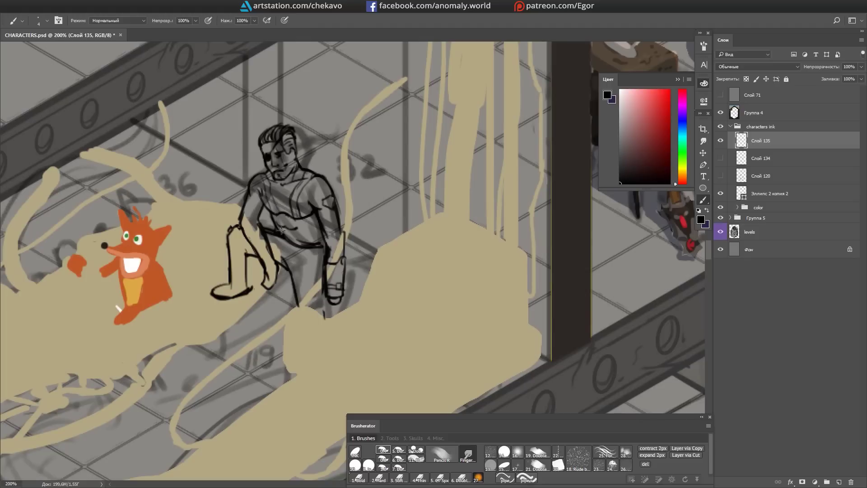
pyautogui.moveTo(328, 251); pyautogui.dragTo(277, 157)
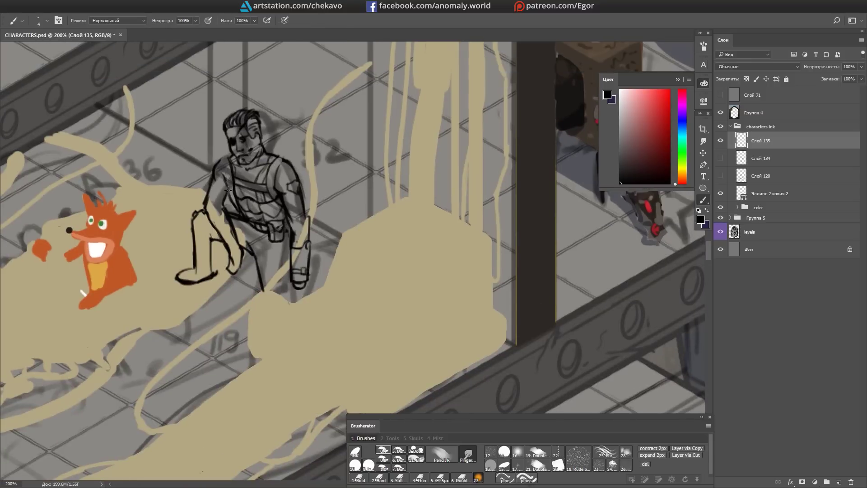
pyautogui.moveTo(235, 196); pyautogui.dragTo(252, 190)
# Step: Add more body detail and shade the left side of the torso
pyautogui.press('e')
pyautogui.press('b')
pyautogui.moveTo(308, 217)
pyautogui.mouseDown()
pyautogui.moveTo(290, 197)
pyautogui.moveTo(234, 189)
pyautogui.moveTo(192, 140)
pyautogui.mouseUp()
pyautogui.press('e')
pyautogui.moveTo(212, 203)
pyautogui.mouseDown()
pyautogui.moveTo(198, 185)
pyautogui.moveTo(278, 224)
pyautogui.moveTo(273, 255)
pyautogui.moveTo(267, 230)
pyautogui.moveTo(286, 259)
pyautogui.mouseUp()
pyautogui.press('b')
# Step: Erase unwanted parts of the leg sketch
pyautogui.press('e')
pyautogui.moveTo(217, 290)
pyautogui.mouseDown()
pyautogui.moveTo(244, 203)
pyautogui.moveTo(260, 241)
pyautogui.moveTo(269, 235)
pyautogui.moveTo(359, 321)
pyautogui.moveTo(218, 186)
pyautogui.mouseUp()
pyautogui.press('b')
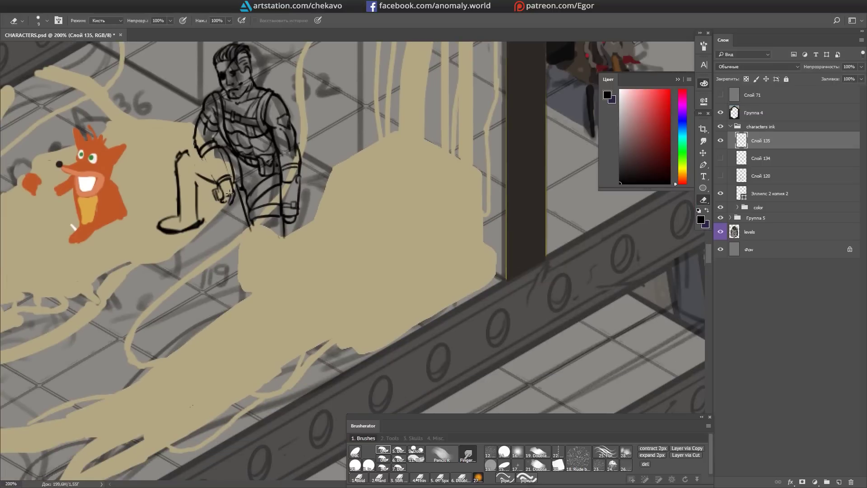
pyautogui.press('b')
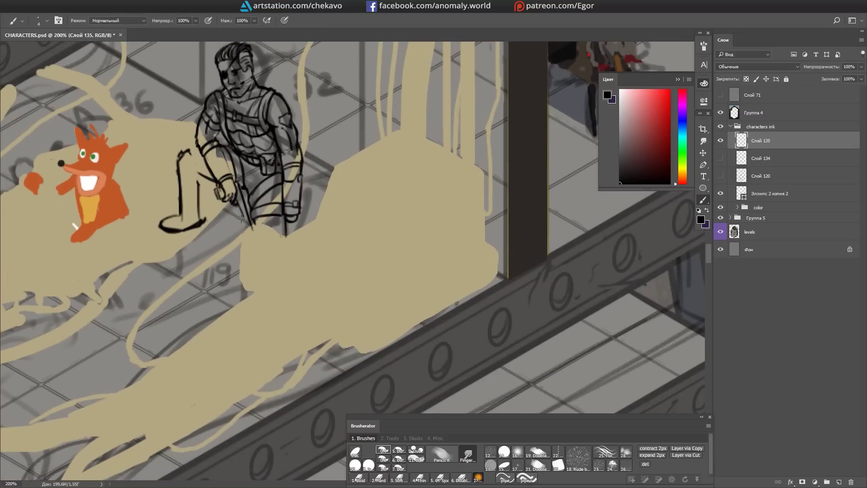
pyautogui.moveTo(254, 238); pyautogui.dragTo(273, 268)
# Step: Add a small stroke near the boot after dropping a freehand selection
pyautogui.moveTo(325, 201)
pyautogui.mouseDown()
pyautogui.moveTo(360, 221)
pyautogui.moveTo(351, 202)
pyautogui.mouseUp()
pyautogui.press('l')
pyautogui.hotkey('ctrl', 'd')
pyautogui.press('b')
pyautogui.moveTo(325, 260); pyautogui.dragTo(327, 244)
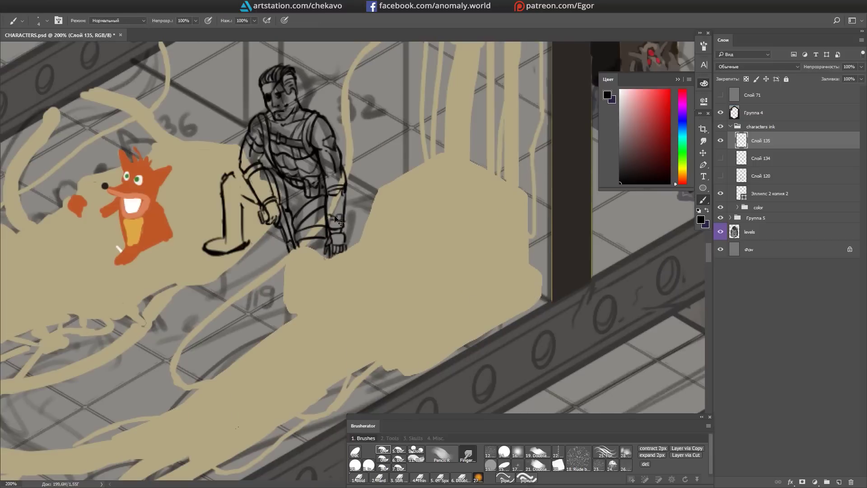
# Step: Redraw the leg outline and the boot's front and sole, erasing stray strokes and the old oval
pyautogui.press('e')
pyautogui.moveTo(320, 151); pyautogui.dragTo(320, 160)
pyautogui.moveTo(243, 163)
pyautogui.mouseDown()
pyautogui.moveTo(244, 183)
pyautogui.moveTo(313, 183)
pyautogui.mouseUp()
pyautogui.moveTo(260, 186)
pyautogui.mouseDown()
pyautogui.moveTo(261, 212)
pyautogui.moveTo(274, 189)
pyautogui.mouseUp()
pyautogui.moveTo(276, 232); pyautogui.dragTo(266, 192)
pyautogui.press('e')
pyautogui.moveTo(261, 225); pyautogui.dragTo(237, 246)
pyautogui.press('b')
pyautogui.moveTo(237, 248)
pyautogui.mouseDown()
pyautogui.moveTo(259, 252)
pyautogui.moveTo(271, 226)
pyautogui.moveTo(369, 157)
pyautogui.moveTo(343, 172)
pyautogui.mouseUp()
pyautogui.press('e')
pyautogui.press('b')
# Step: Show the Слой 134 linework, then select the boot and rotate it to a better angle
pyautogui.hotkey('ctrl', '1')
pyautogui.press('m')
pyautogui.click(720, 158)
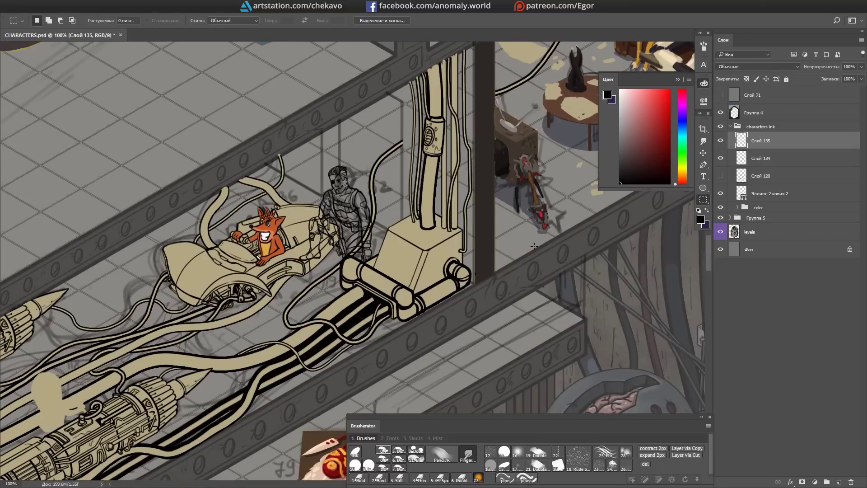
pyautogui.hotkey('ctrl', '+')
pyautogui.hotkey('ctrl', '+')
pyautogui.moveTo(292, 202); pyautogui.dragTo(326, 268)
pyautogui.hotkey('ctrl', 't')
pyautogui.moveTo(311, 136)
pyautogui.mouseDown()
pyautogui.moveTo(474, 208)
pyautogui.moveTo(373, 180)
pyautogui.mouseUp()
pyautogui.press('Return')
# Step: Ink a line along the top of the soldier's knee
pyautogui.press('e')
pyautogui.press('b')
pyautogui.moveTo(352, 143); pyautogui.dragTo(381, 128)
pyautogui.press('Escape')
pyautogui.hotkey('ctrl', '-')
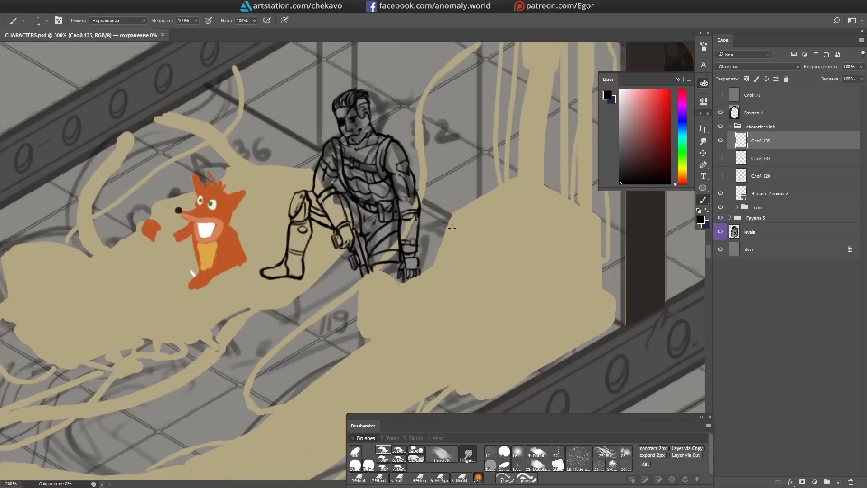
# Step: Refine the strokes on the soldier's face
pyautogui.press('e')
pyautogui.press('b')
pyautogui.hotkey('ctrl', '+')
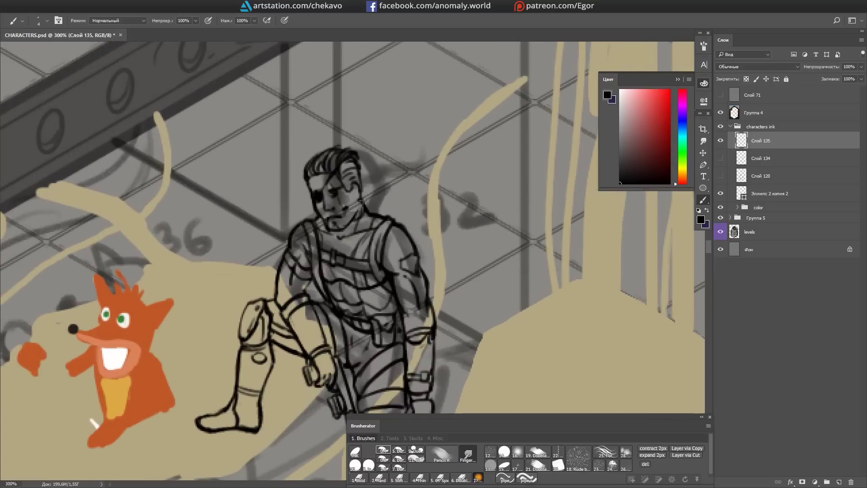
pyautogui.press('r')
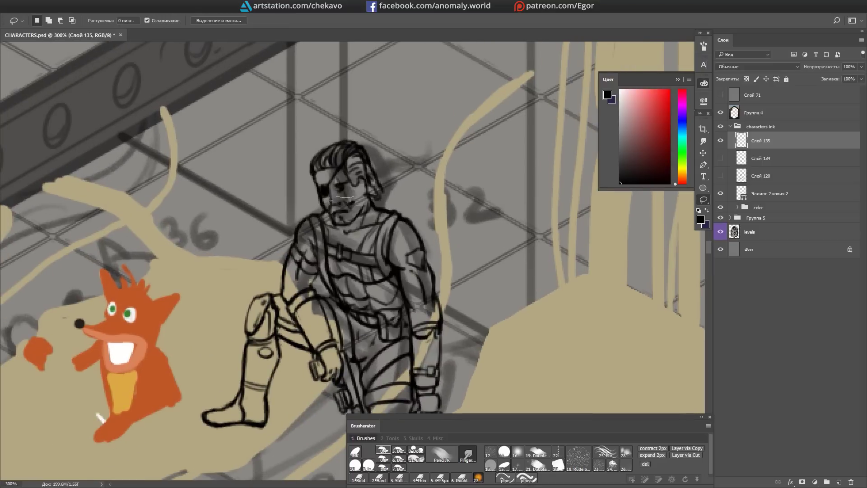
pyautogui.moveTo(342, 210); pyautogui.dragTo(361, 189)
pyautogui.press('Escape')
pyautogui.press('b')
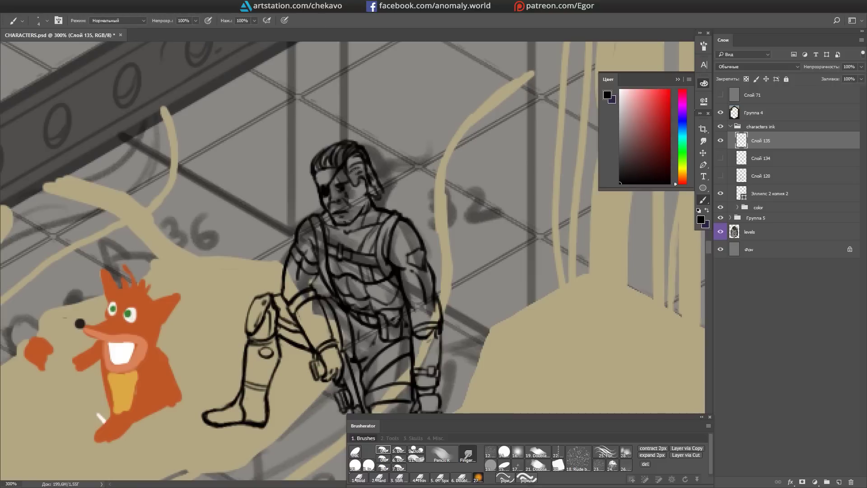
pyautogui.hotkey('ctrl', '-')
# Step: On Слой 96, paint the soldier's leg dark grey
pyautogui.keyDown('ctrl'); pyautogui.click(356, 170); pyautogui.keyUp('ctrl')
pyautogui.keyDown('alt'); pyautogui.click(316, 291); pyautogui.keyUp('alt')
pyautogui.moveTo(311, 264)
pyautogui.mouseDown()
pyautogui.moveTo(316, 291)
pyautogui.moveTo(353, 281)
pyautogui.mouseUp()
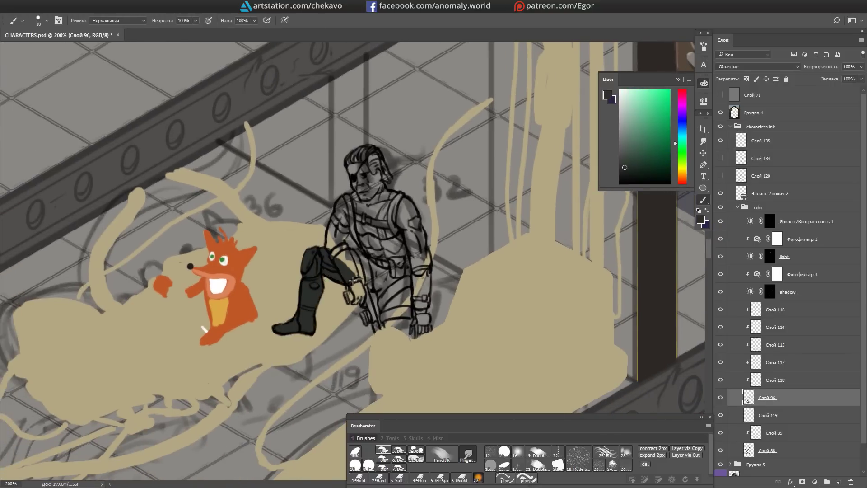
# Step: Paint the soldier's body and arm dark grey and bring up the Слой 134 linework
pyautogui.moveTo(365, 316)
pyautogui.mouseDown()
pyautogui.moveTo(393, 271)
pyautogui.moveTo(361, 194)
pyautogui.moveTo(375, 168)
pyautogui.mouseUp()
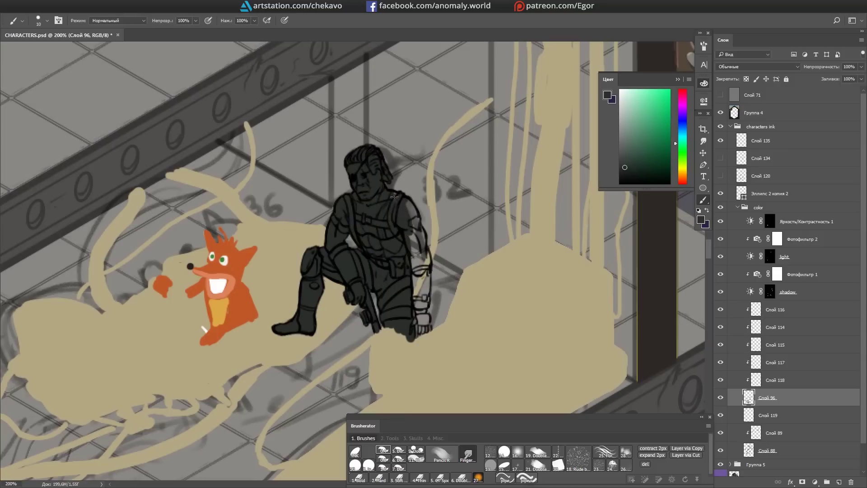
pyautogui.moveTo(394, 196); pyautogui.dragTo(424, 329)
pyautogui.click(720, 158)
pyautogui.click(767, 158)
pyautogui.press('e')
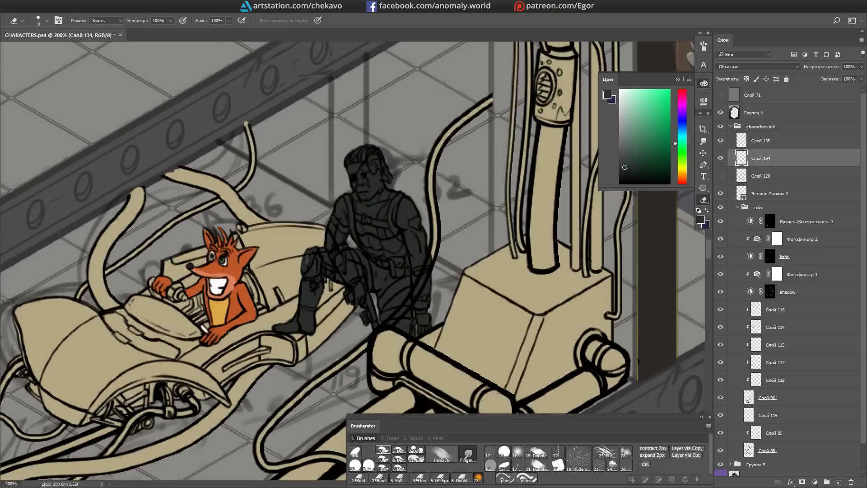
pyautogui.press('b')
pyautogui.moveTo(428, 251); pyautogui.dragTo(416, 262)
# Step: On Слой 118, pick a tan skin tone and dark brown hair colour with a smaller brush
pyautogui.keyDown('alt'); pyautogui.click(496, 294); pyautogui.keyUp('alt')
pyautogui.click(677, 176)
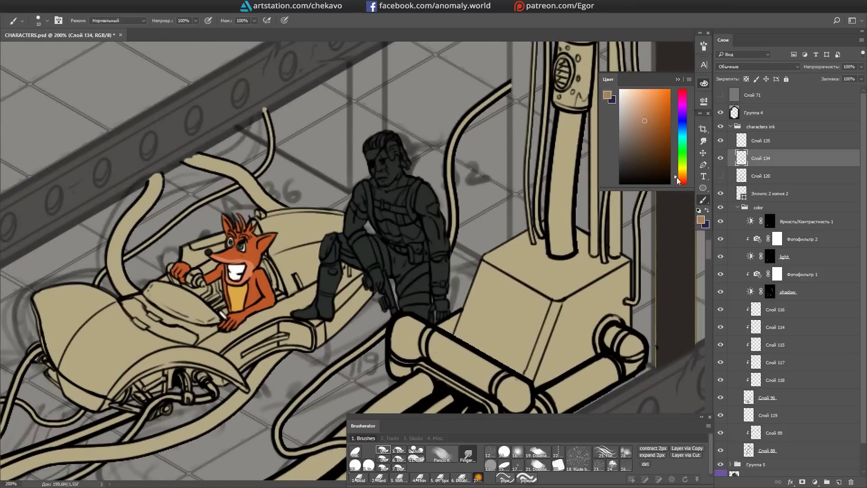
pyautogui.click(776, 381)
pyautogui.keyDown('alt'); pyautogui.click(384, 174); pyautogui.keyUp('alt')
pyautogui.press('[')
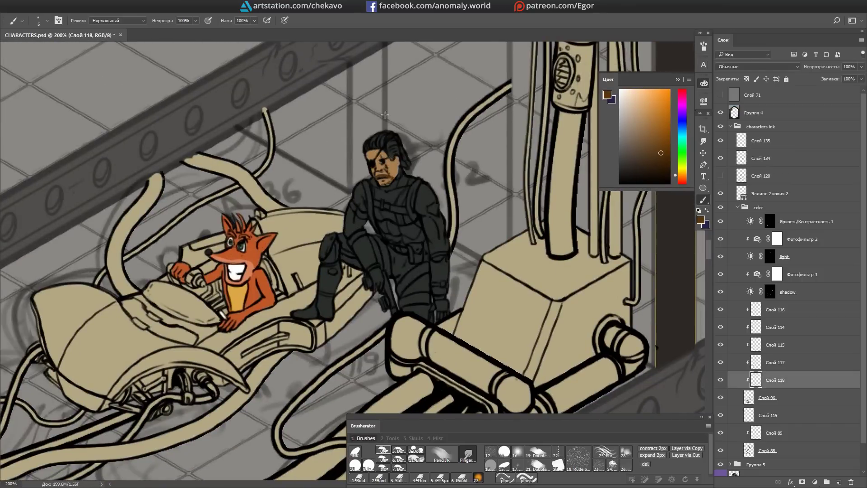
pyautogui.moveTo(384, 184); pyautogui.dragTo(360, 268)
pyautogui.keyDown('alt'); pyautogui.click(371, 174); pyautogui.keyUp('alt')
# Step: Sample dark olive for the suit and dark maroon for the glove
pyautogui.press('r')
pyautogui.keyDown('alt'); pyautogui.click(359, 268); pyautogui.keyUp('alt')
pyautogui.keyDown('alt'); pyautogui.click(360, 268); pyautogui.keyUp('alt')
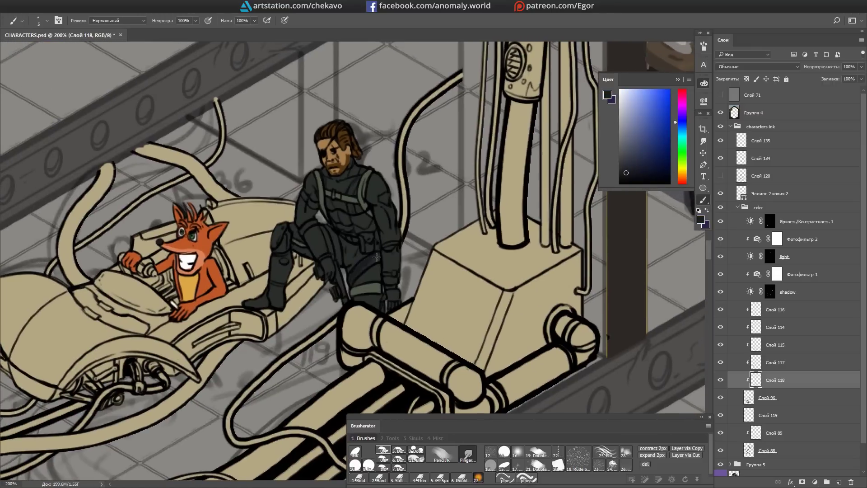
pyautogui.keyDown('alt'); pyautogui.click(361, 251); pyautogui.keyUp('alt')
pyautogui.moveTo(432, 215); pyautogui.dragTo(413, 215)
pyautogui.keyDown('alt'); pyautogui.click(382, 279); pyautogui.keyUp('alt')
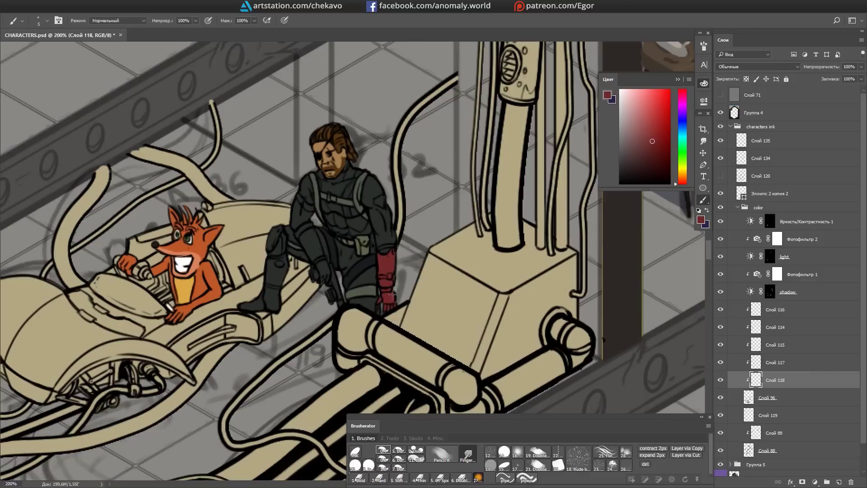
pyautogui.moveTo(393, 277); pyautogui.dragTo(431, 269)
# Step: Paint the boots dark teal on Слой 135, then pick a greyer tone on Слой 118
pyautogui.keyDown('ctrl'); pyautogui.click(512, 200); pyautogui.keyUp('ctrl')
pyautogui.keyDown('alt'); pyautogui.click(434, 174); pyautogui.keyUp('alt')
pyautogui.moveTo(512, 200); pyautogui.dragTo(456, 149)
pyautogui.keyDown('ctrl'); pyautogui.click(329, 248); pyautogui.keyUp('ctrl')
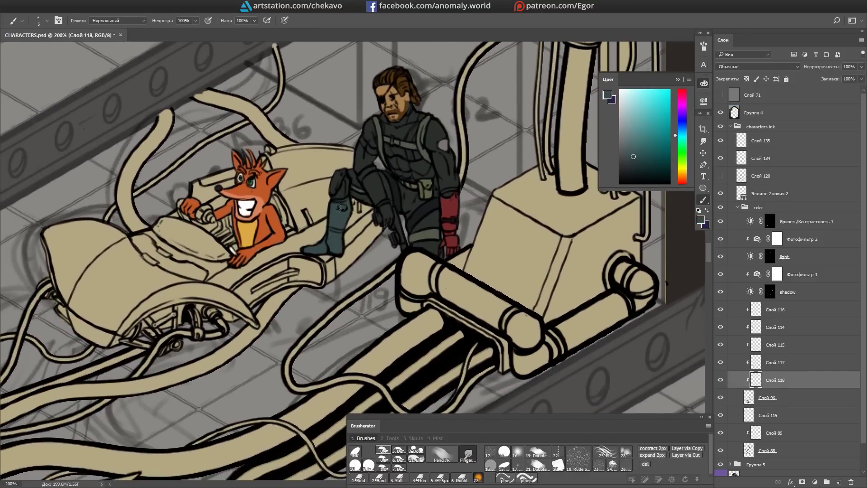
pyautogui.scroll(-1, 341, 208)
pyautogui.keyDown('alt'); pyautogui.click(509, 182); pyautogui.keyUp('alt')
pyautogui.scroll(2, 503, 167)
pyautogui.scroll(-3, 362, 160)
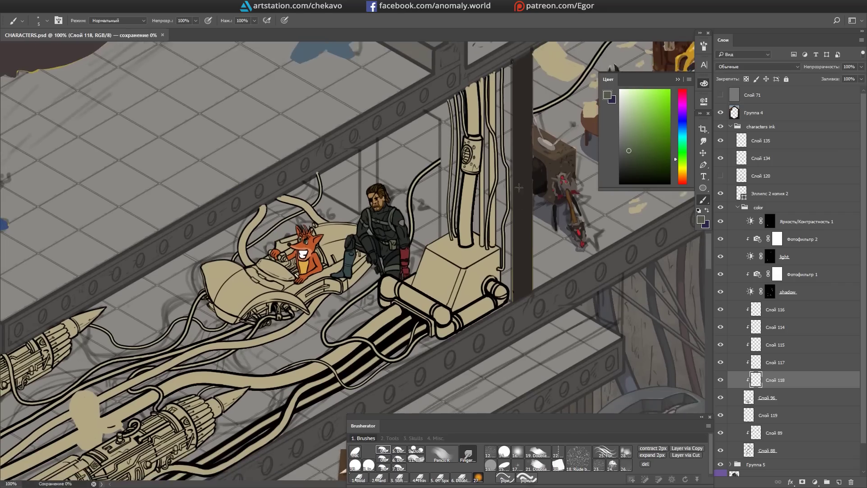
# Step: Show Слой 120 and make it the working layer
pyautogui.keyDown('ctrl'); pyautogui.click(464, 235); pyautogui.keyUp('ctrl')
pyautogui.keyDown('alt'); pyautogui.click(464, 235); pyautogui.keyUp('alt')
pyautogui.moveTo(362, 161)
pyautogui.mouseDown()
pyautogui.moveTo(464, 235)
pyautogui.moveTo(448, 196)
pyautogui.mouseUp()
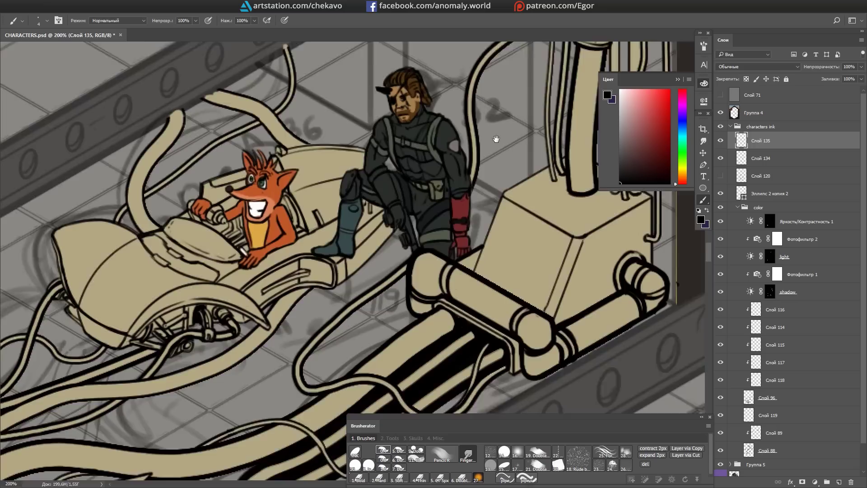
pyautogui.scroll(-3, 449, 196)
pyautogui.click(720, 175)
pyautogui.click(760, 176)
pyautogui.scroll(3, 374, 197)
# Step: Compare the colours with the Слой 135 ink hidden and shown, then save the document
pyautogui.press('e')
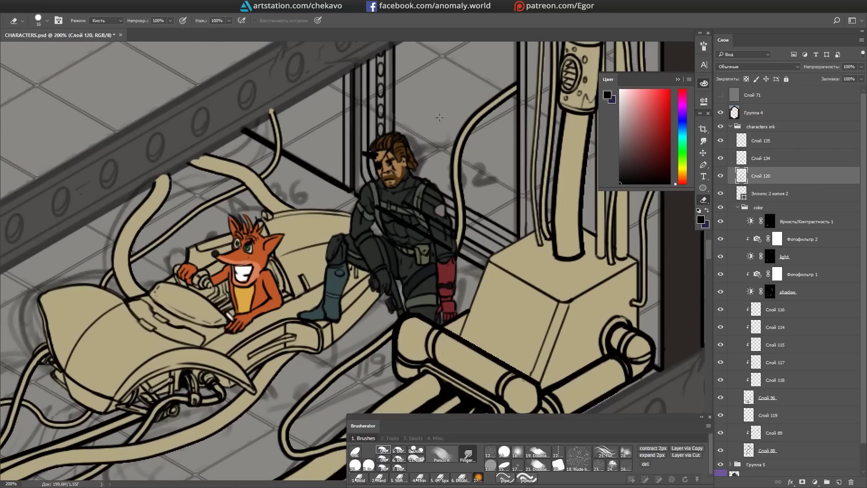
pyautogui.press('b')
pyautogui.click(720, 141)
pyautogui.click(720, 140)
pyautogui.scroll(-3, 582, 199)
pyautogui.hotkey('ctrl', 's')
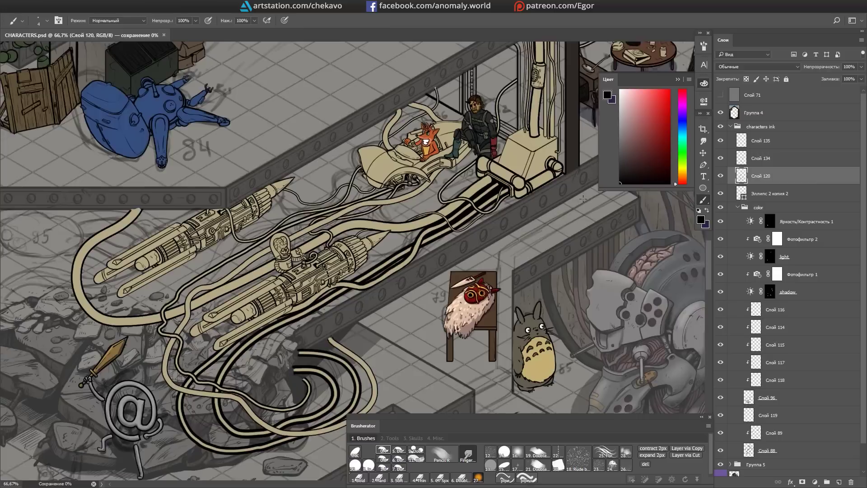
pyautogui.scroll(5, 583, 198)
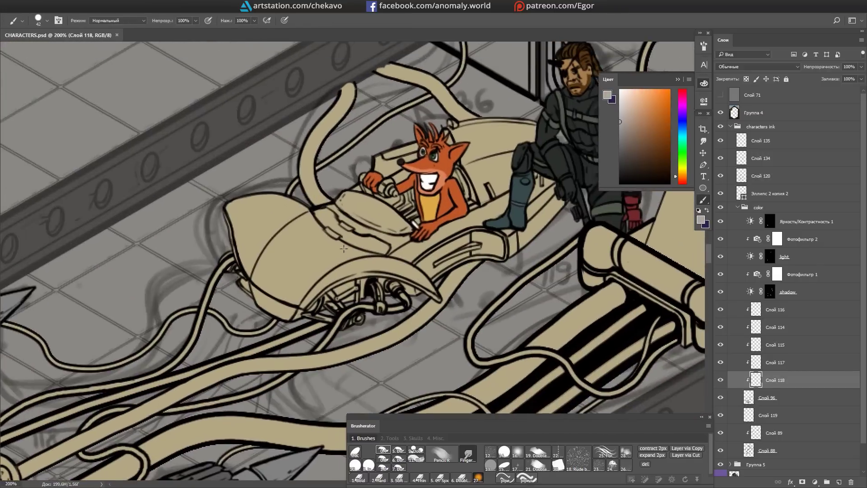
# Step: On Слой 118, paint the vehicle's nose, edges and seat light grey, covering the beige patch
pyautogui.click(775, 380)
pyautogui.keyDown('alt'); pyautogui.click(239, 226); pyautogui.keyUp('alt')
pyautogui.moveTo(239, 226); pyautogui.dragTo(271, 298)
pyautogui.moveTo(149, 163); pyautogui.dragTo(315, 136)
pyautogui.moveTo(280, 307); pyautogui.dragTo(357, 172)
pyautogui.moveTo(374, 140)
pyautogui.mouseDown()
pyautogui.moveTo(345, 279)
pyautogui.moveTo(366, 280)
pyautogui.mouseUp()
pyautogui.moveTo(399, 214); pyautogui.dragTo(362, 218)
pyautogui.moveTo(357, 289); pyautogui.dragTo(257, 261)
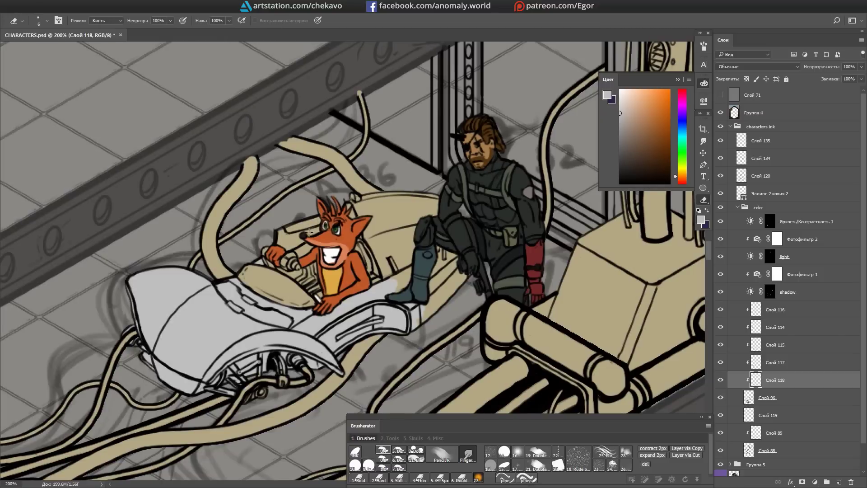
pyautogui.moveTo(357, 201); pyautogui.dragTo(381, 262)
pyautogui.moveTo(354, 198)
pyautogui.mouseDown()
pyautogui.moveTo(393, 280)
pyautogui.moveTo(442, 298)
pyautogui.mouseUp()
pyautogui.moveTo(409, 240)
pyautogui.mouseDown()
pyautogui.moveTo(407, 201)
pyautogui.moveTo(541, 101)
pyautogui.mouseUp()
# Step: Darken the trailing cables and cable loop with a dark green-black
pyautogui.keyDown('alt'); pyautogui.click(436, 215); pyautogui.keyUp('alt')
pyautogui.moveTo(131, 362)
pyautogui.mouseDown()
pyautogui.moveTo(281, 269)
pyautogui.moveTo(236, 288)
pyautogui.mouseUp()
pyautogui.moveTo(232, 318); pyautogui.dragTo(279, 310)
pyautogui.moveTo(249, 391)
pyautogui.mouseDown()
pyautogui.moveTo(224, 405)
pyautogui.moveTo(371, 358)
pyautogui.mouseUp()
pyautogui.moveTo(135, 195)
pyautogui.mouseDown()
pyautogui.moveTo(149, 244)
pyautogui.moveTo(381, 204)
pyautogui.moveTo(474, 179)
pyautogui.moveTo(515, 96)
pyautogui.mouseUp()
pyautogui.moveTo(500, 157); pyautogui.dragTo(213, 247)
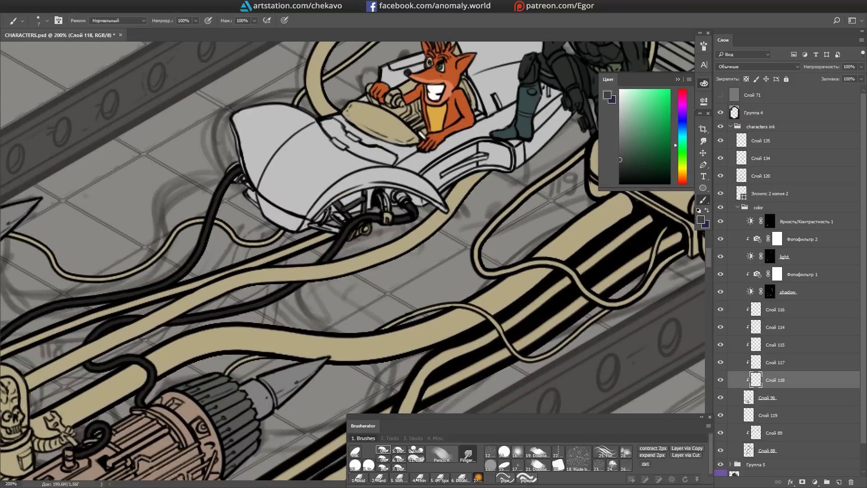
# Step: Paint the windshield light blue and the seat behind the fox brown
pyautogui.moveTo(385, 218); pyautogui.dragTo(456, 235)
pyautogui.moveTo(515, 274); pyautogui.dragTo(367, 256)
pyautogui.keyDown('alt'); pyautogui.click(367, 255); pyautogui.keyUp('alt')
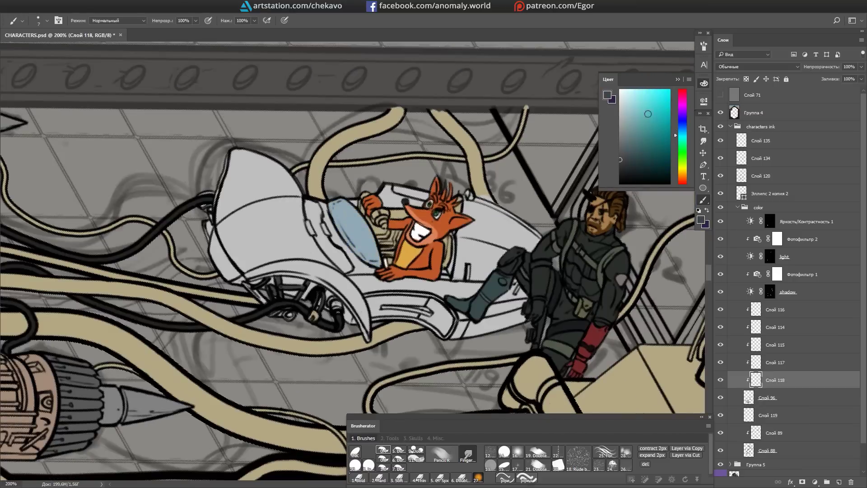
pyautogui.keyDown('alt'); pyautogui.click(447, 239); pyautogui.keyUp('alt')
pyautogui.moveTo(447, 236); pyautogui.dragTo(448, 267)
pyautogui.keyDown('alt'); pyautogui.click(458, 205); pyautogui.keyUp('alt')
pyautogui.moveTo(468, 195)
pyautogui.mouseDown()
pyautogui.moveTo(478, 149)
pyautogui.moveTo(406, 113)
pyautogui.moveTo(501, 274)
pyautogui.moveTo(502, 247)
pyautogui.moveTo(361, 135)
pyautogui.moveTo(320, 180)
pyautogui.moveTo(330, 247)
pyautogui.mouseUp()
pyautogui.keyDown('ctrl'); pyautogui.click(361, 135); pyautogui.keyUp('ctrl')
# Step: Sample orange and near-black tones from the engines near the alien
pyautogui.press('e')
pyautogui.press('b')
pyautogui.moveTo(374, 230); pyautogui.dragTo(325, 223)
pyautogui.press('b')
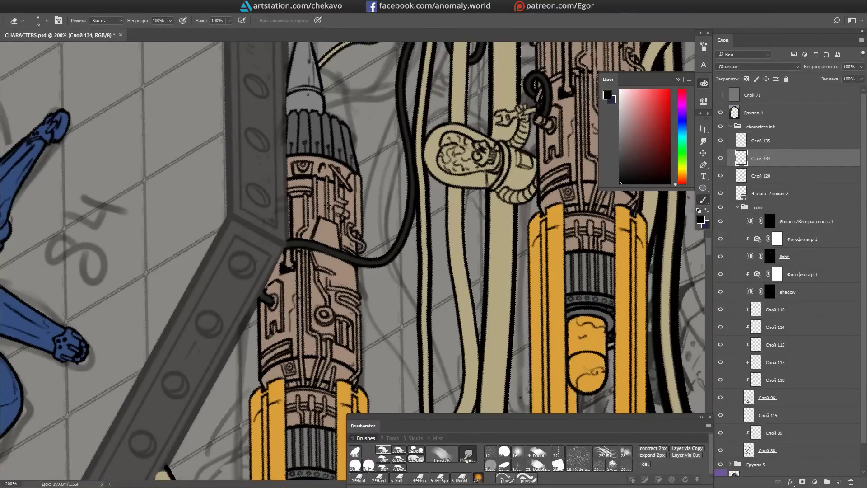
pyautogui.moveTo(328, 277); pyautogui.dragTo(329, 195)
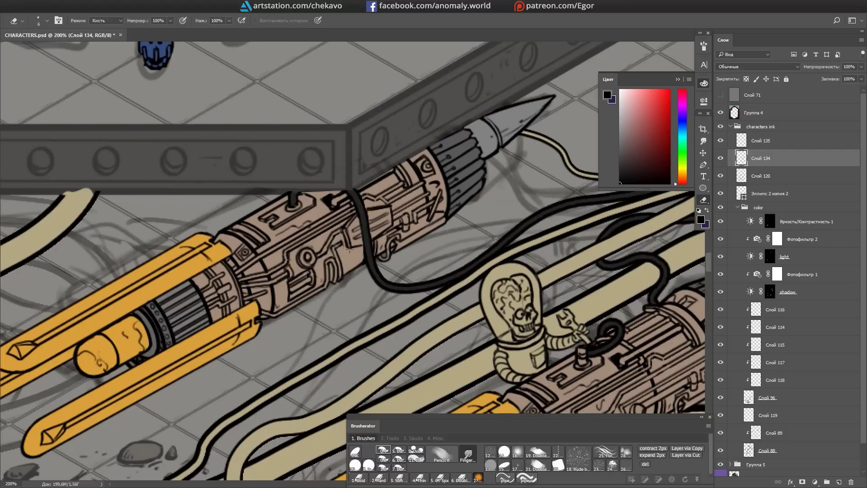
pyautogui.scroll(-1, 364, 232)
pyautogui.keyDown('ctrl'); pyautogui.click(357, 208); pyautogui.keyUp('ctrl')
pyautogui.keyDown('alt'); pyautogui.click(356, 209); pyautogui.keyUp('alt')
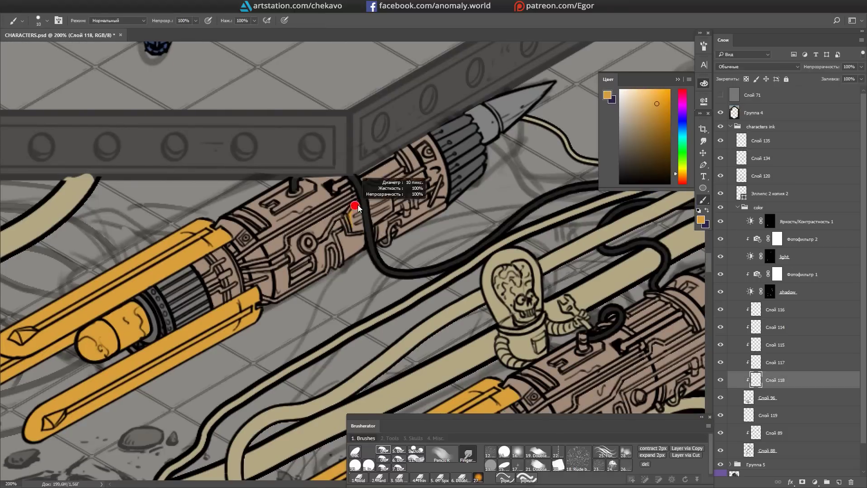
pyautogui.keyDown('alt'); pyautogui.click(377, 201); pyautogui.keyUp('alt')
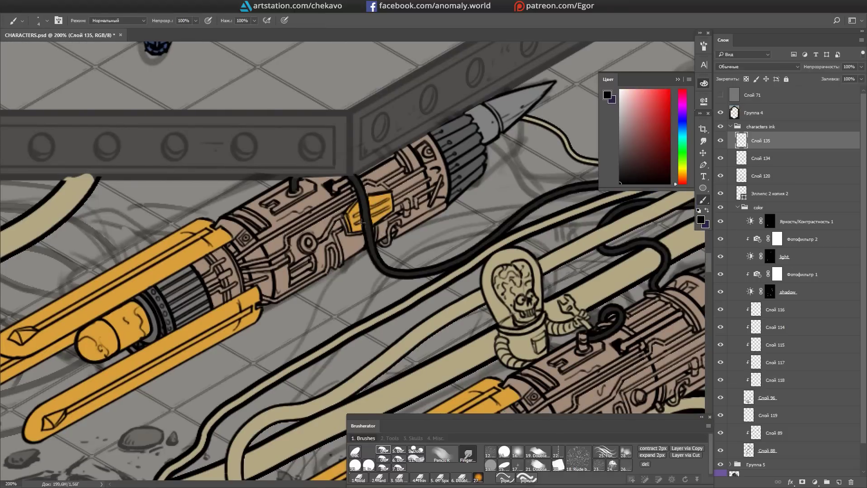
pyautogui.hotkey('ctrl', '-')
pyautogui.hotkey('ctrl', '-')
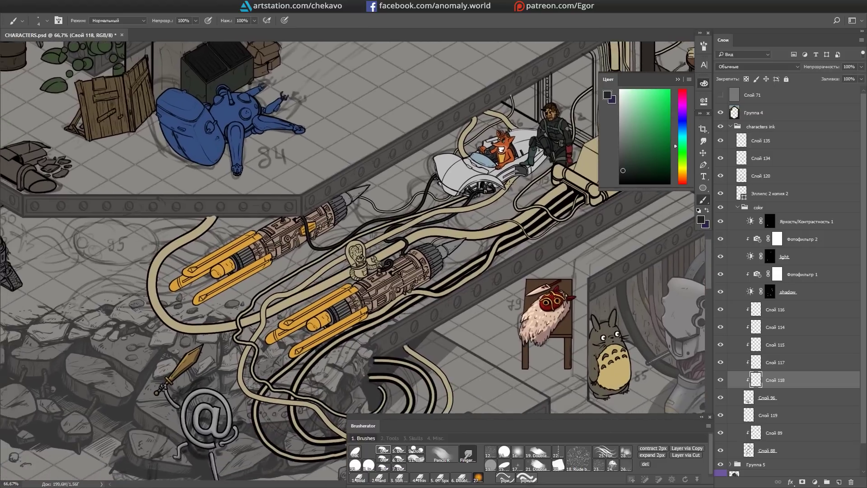
pyautogui.click(357, 266)
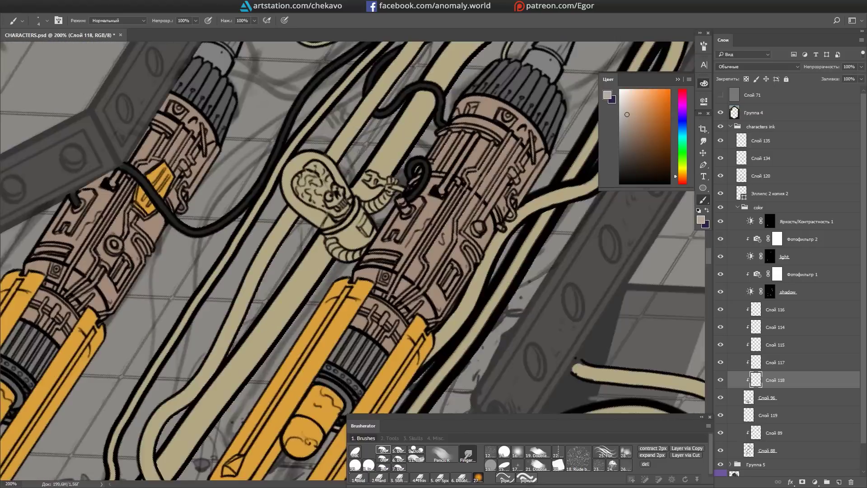
# Step: On Слой 117, add light beige highlights to the central and left engines
pyautogui.keyDown('alt'); pyautogui.click(397, 136); pyautogui.keyUp('alt')
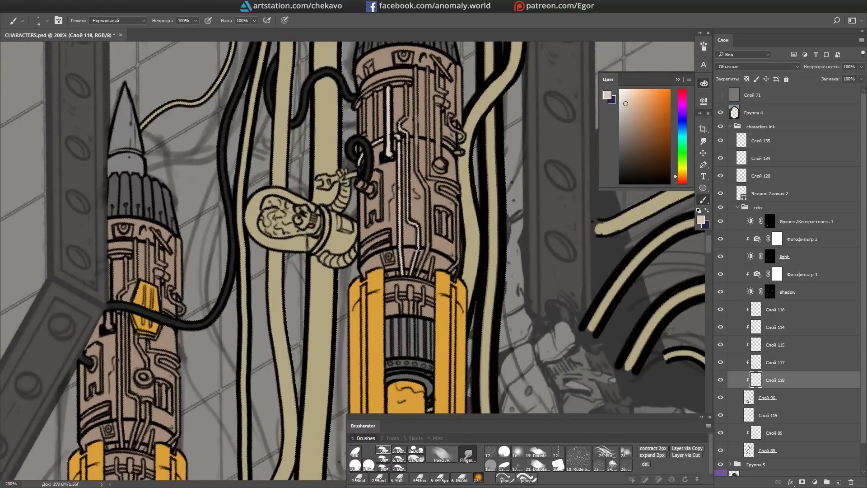
pyautogui.keyDown('alt'); pyautogui.click(418, 171); pyautogui.keyUp('alt')
pyautogui.keyDown('ctrl'); pyautogui.click(416, 167); pyautogui.keyUp('ctrl')
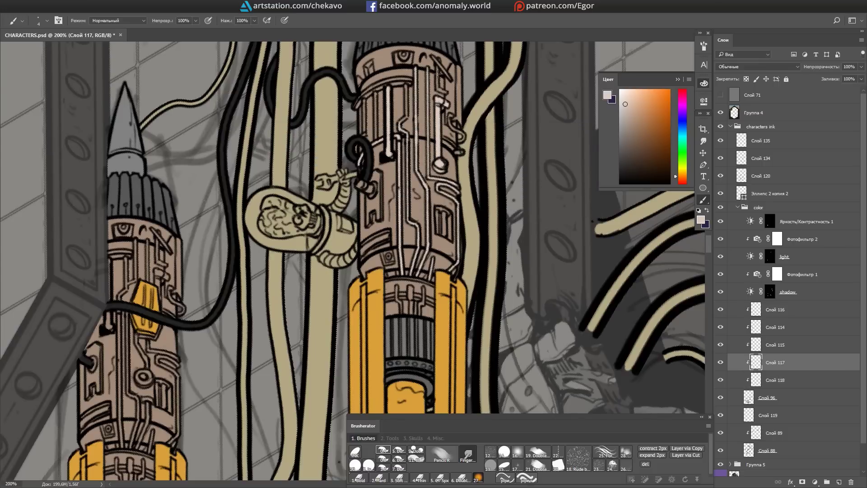
pyautogui.moveTo(413, 302); pyautogui.dragTo(421, 294)
pyautogui.moveTo(148, 471); pyautogui.dragTo(355, 300)
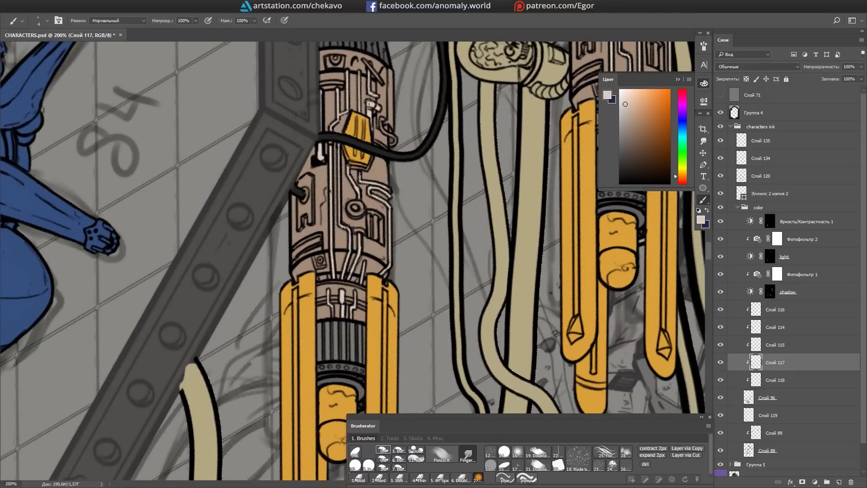
# Step: Paint small purple details on the rocket top and the left rocket
pyautogui.scroll(-2, 343, 225)
pyautogui.click(682, 183)
pyautogui.click(652, 123)
pyautogui.moveTo(406, 181); pyautogui.dragTo(587, 316)
pyautogui.press('x')
pyautogui.moveTo(107, 307); pyautogui.dragTo(233, 280)
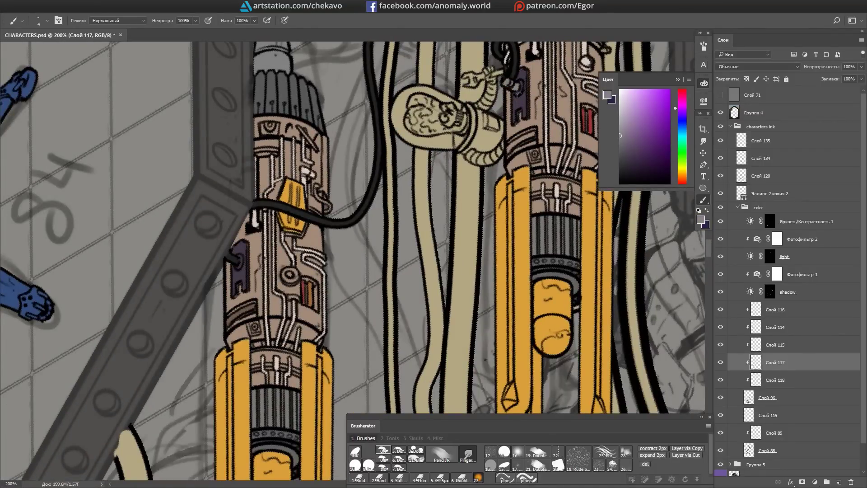
pyautogui.scroll(3, 244, 225)
pyautogui.hscroll(3, 253, 216)
pyautogui.press('x')
pyautogui.scroll(5, 261, 235)
pyautogui.hscroll(4, 261, 234)
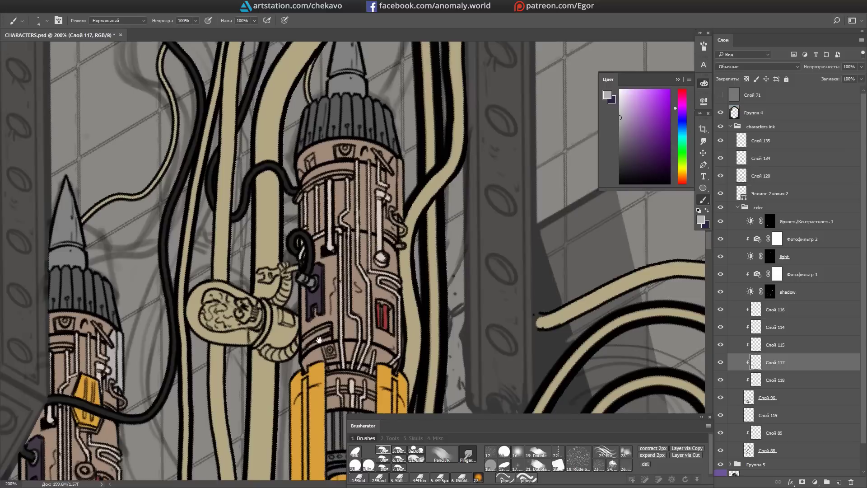
pyautogui.scroll(-2, 397, 194)
pyautogui.moveTo(450, 138); pyautogui.dragTo(464, 161)
pyautogui.scroll(-3, 361, 203)
pyautogui.hscroll(-3, 361, 203)
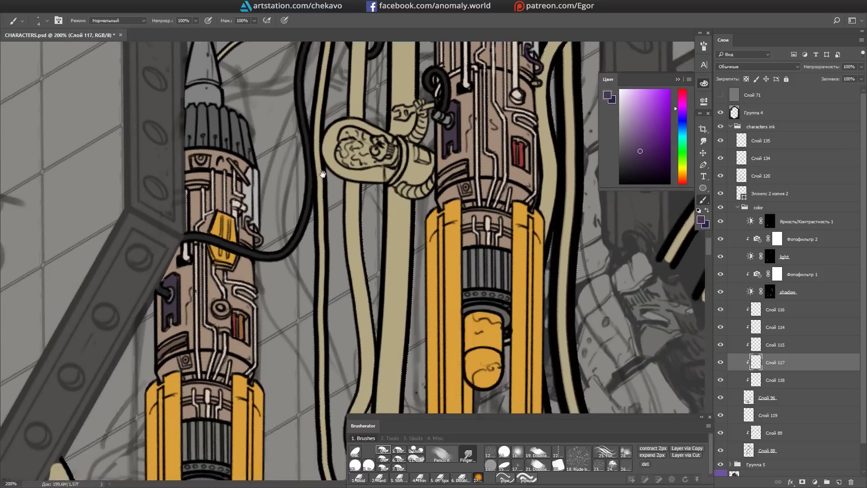
pyautogui.moveTo(264, 221); pyautogui.dragTo(273, 237)
# Step: Pick grey-brown and light grey painting colours around the skull rocket
pyautogui.moveTo(247, 157); pyautogui.dragTo(390, 118)
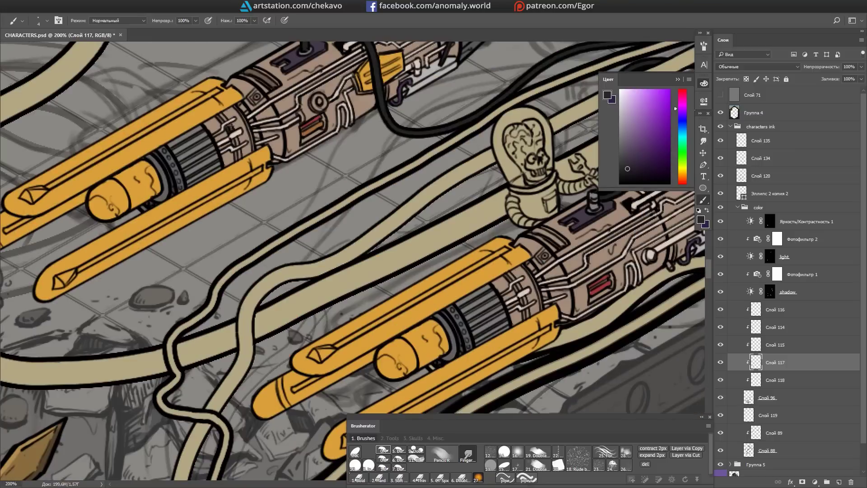
pyautogui.scroll(-2, 419, 222)
pyautogui.hscroll(3, 418, 221)
pyautogui.keyDown('alt'); pyautogui.click(483, 247); pyautogui.keyUp('alt')
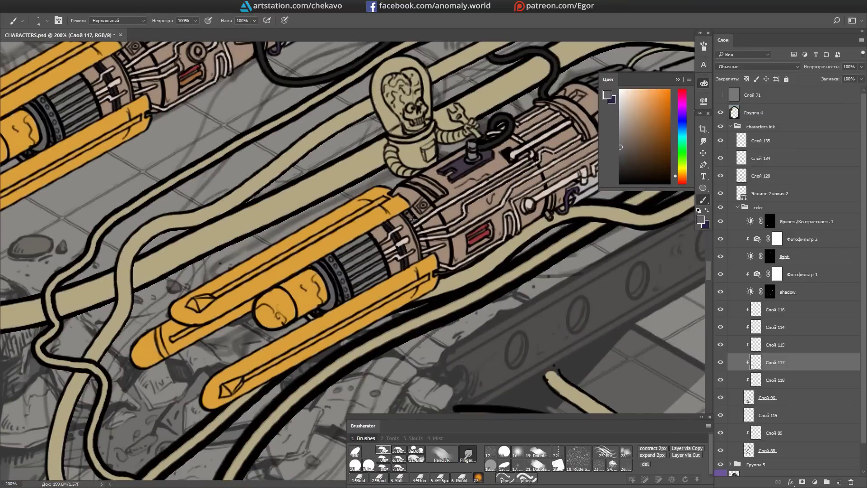
pyautogui.moveTo(482, 247); pyautogui.dragTo(585, 377)
pyautogui.hscroll(2, 525, 166)
pyautogui.hscroll(4, 525, 166)
pyautogui.scroll(3, 525, 166)
pyautogui.scroll(-3, 525, 165)
pyautogui.keyDown('alt'); pyautogui.click(525, 166); pyautogui.keyUp('alt')
pyautogui.scroll(-2, 525, 166)
pyautogui.hscroll(-2, 525, 166)
pyautogui.moveTo(507, 186)
pyautogui.mouseDown()
pyautogui.moveTo(401, 253)
pyautogui.moveTo(312, 235)
pyautogui.moveTo(321, 194)
pyautogui.moveTo(210, 183)
pyautogui.mouseUp()
# Step: Erase ink touch-ups on the Слой 135 and Слой 134 ink layers
pyautogui.keyDown('ctrl'); pyautogui.click(402, 253); pyautogui.keyUp('ctrl')
pyautogui.keyDown('alt'); pyautogui.click(402, 253); pyautogui.keyUp('alt')
pyautogui.press('e')
pyautogui.keyDown('ctrl'); pyautogui.click(210, 182); pyautogui.keyUp('ctrl')
pyautogui.press('b')
pyautogui.scroll(-2, 150, 175)
pyautogui.hscroll(-2, 150, 175)
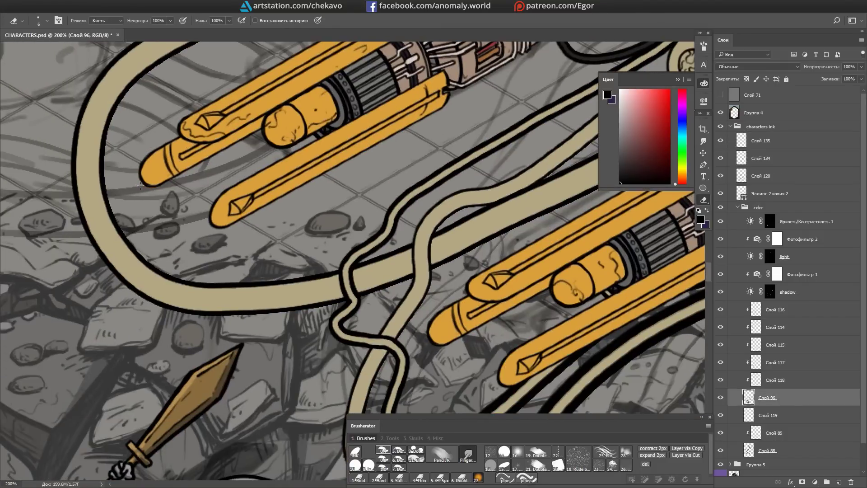
pyautogui.scroll(-2, 411, 207)
pyautogui.hscroll(2, 412, 207)
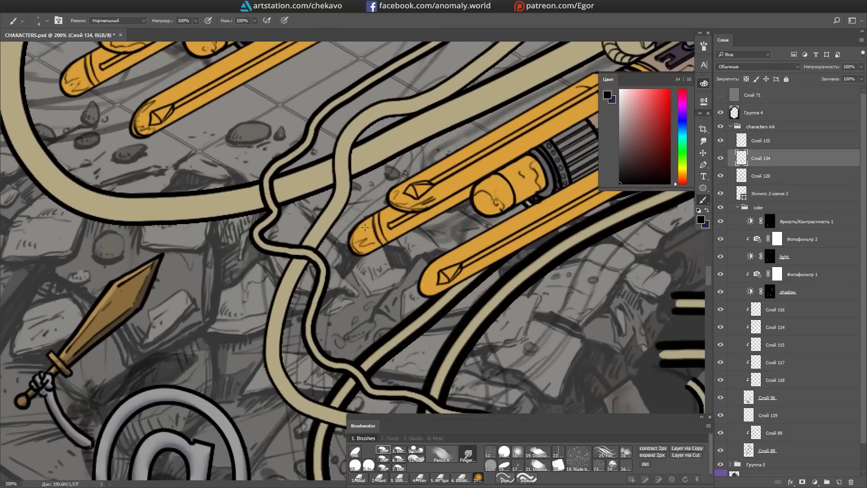
pyautogui.scroll(-1, 363, 239)
pyautogui.scroll(2, 364, 239)
pyautogui.moveTo(364, 239); pyautogui.dragTo(366, 271)
pyautogui.moveTo(519, 114)
pyautogui.mouseDown()
pyautogui.moveTo(510, 131)
pyautogui.moveTo(388, 110)
pyautogui.moveTo(288, 73)
pyautogui.mouseUp()
pyautogui.scroll(-2, 497, 140)
pyautogui.hscroll(-2, 497, 140)
pyautogui.press('r')
pyautogui.moveTo(273, 274); pyautogui.dragTo(556, 299)
# Step: Add grey wear to the yellow rocket tips, then touch up the cart's stripes on Слой 117
pyautogui.keyDown('alt'); pyautogui.click(556, 298); pyautogui.keyUp('alt')
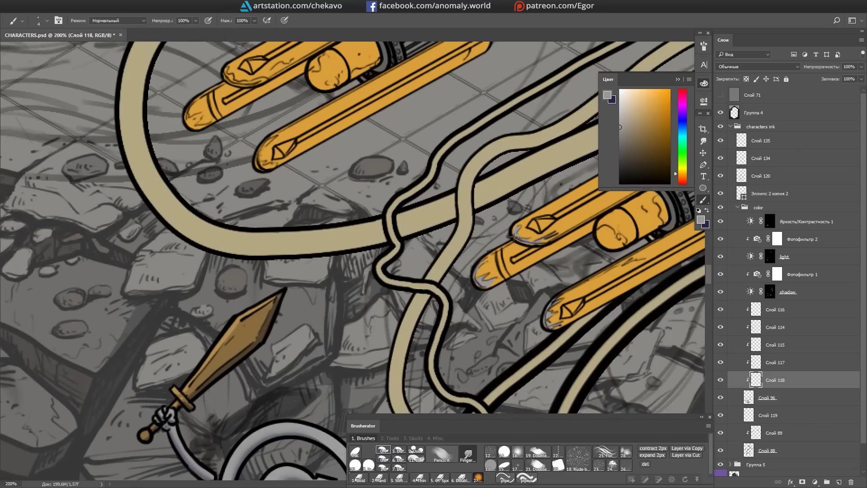
pyautogui.moveTo(514, 236); pyautogui.dragTo(282, 268)
pyautogui.moveTo(270, 345)
pyautogui.mouseDown()
pyautogui.moveTo(316, 253)
pyautogui.moveTo(406, 154)
pyautogui.moveTo(376, 151)
pyautogui.moveTo(452, 253)
pyautogui.moveTo(395, 146)
pyautogui.moveTo(349, 220)
pyautogui.moveTo(283, 160)
pyautogui.moveTo(365, 149)
pyautogui.mouseUp()
pyautogui.hotkey('alt', ']')
pyautogui.press('e')
pyautogui.press('b')
pyautogui.moveTo(189, 346); pyautogui.dragTo(369, 137)
# Step: Paint a dark purple cable running along the engines
pyautogui.moveTo(432, 203); pyautogui.dragTo(382, 235)
pyautogui.press('e')
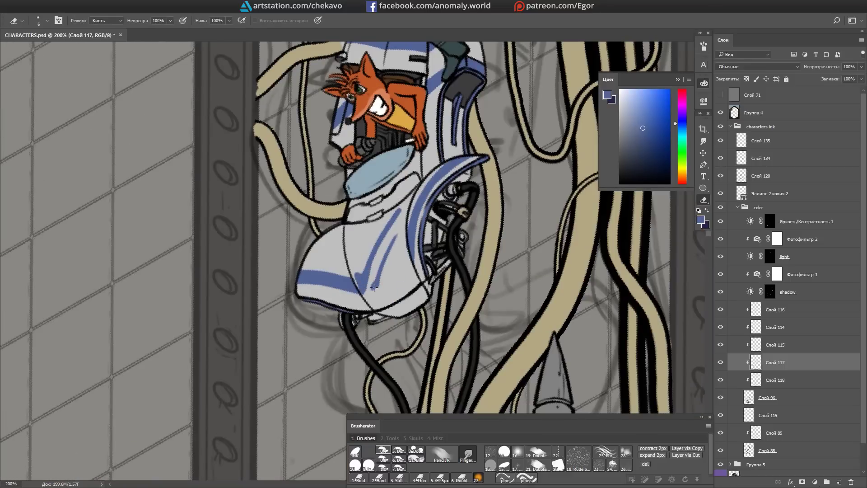
pyautogui.press('b')
pyautogui.moveTo(355, 269)
pyautogui.mouseDown()
pyautogui.moveTo(350, 311)
pyautogui.moveTo(345, 302)
pyautogui.moveTo(367, 235)
pyautogui.moveTo(367, 283)
pyautogui.mouseUp()
pyautogui.press('Escape')
pyautogui.scroll(-4, 366, 283)
pyautogui.scroll(2, 367, 283)
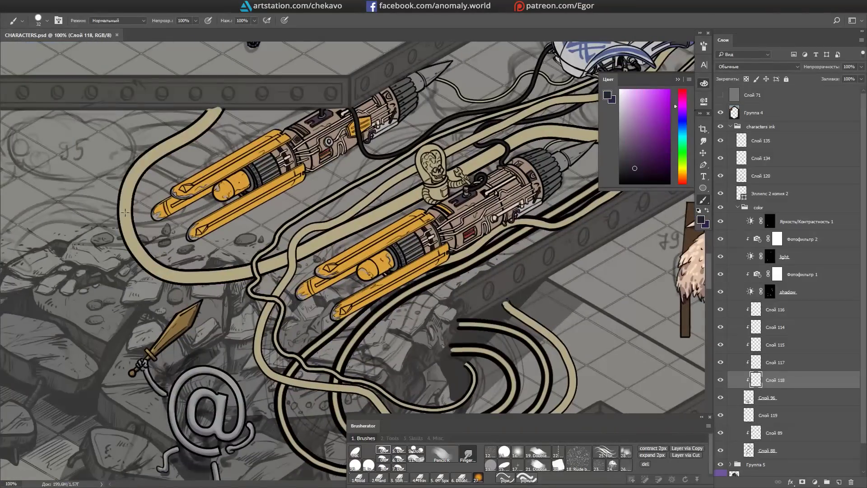
pyautogui.moveTo(222, 107)
pyautogui.mouseDown()
pyautogui.moveTo(198, 275)
pyautogui.moveTo(282, 258)
pyautogui.moveTo(420, 186)
pyautogui.mouseUp()
pyautogui.scroll(1, 420, 186)
pyautogui.scroll(-1, 479, 209)
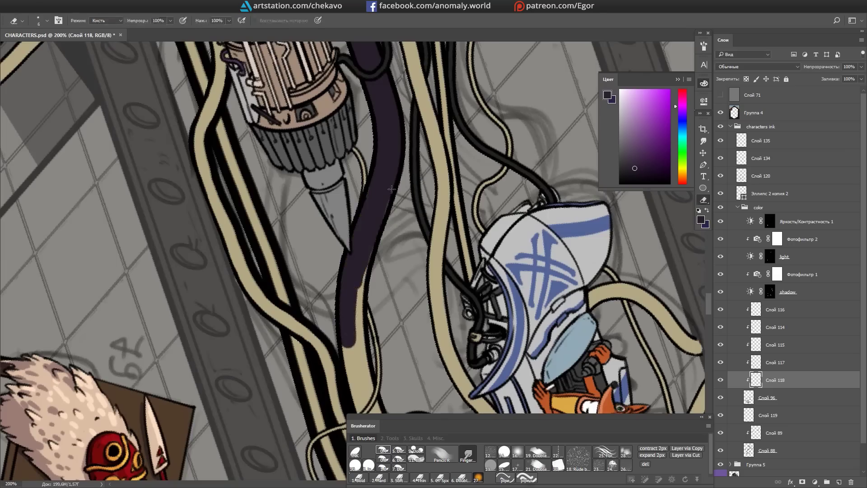
# Step: Paint the vertical pipe beside the engines dark purple
pyautogui.press('b')
pyautogui.moveTo(391, 189)
pyautogui.mouseDown()
pyautogui.moveTo(352, 220)
pyautogui.moveTo(352, 339)
pyautogui.mouseUp()
pyautogui.moveTo(368, 135); pyautogui.dragTo(369, 226)
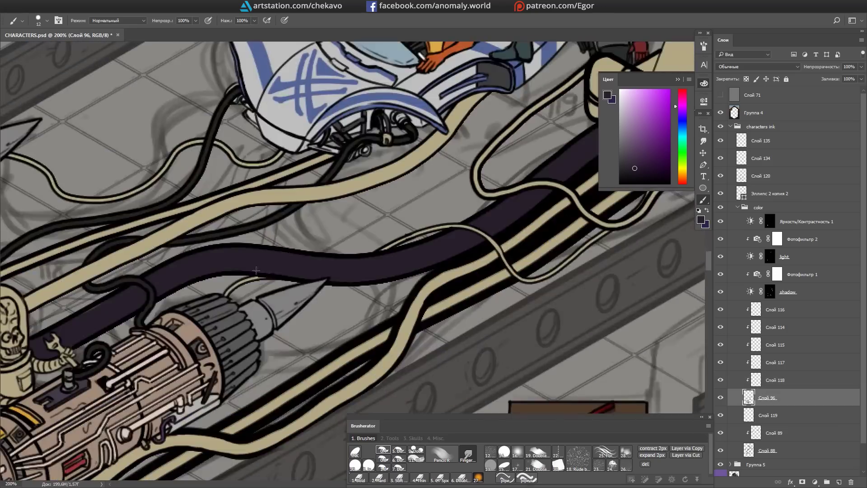
pyautogui.moveTo(84, 346); pyautogui.dragTo(264, 373)
pyautogui.scroll(-3, 264, 373)
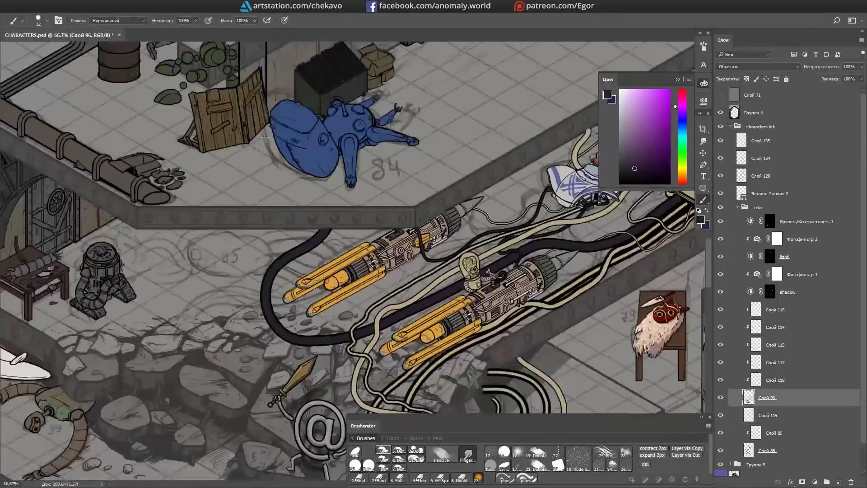
pyautogui.scroll(1, 264, 373)
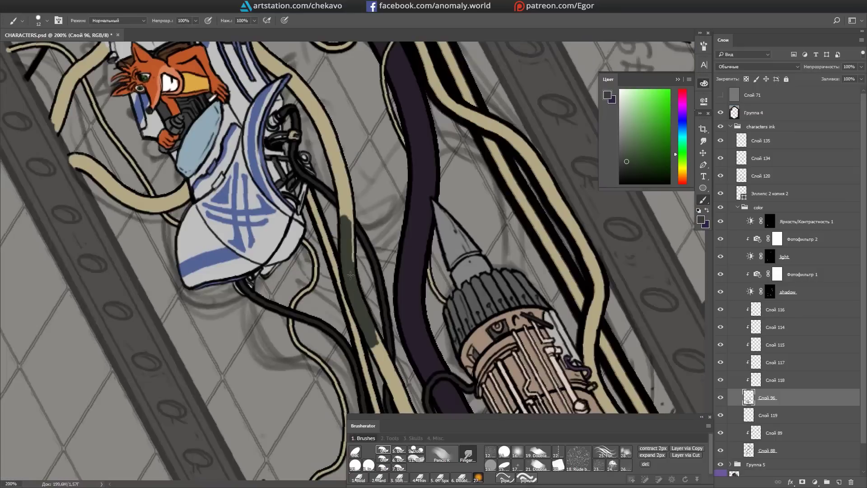
pyautogui.moveTo(451, 253); pyautogui.dragTo(434, 289)
# Step: On Слой 118, extend the dark green cable up-right with a smaller brush
pyautogui.hotkey('alt', ']')
pyautogui.scroll(-5, 281, 214)
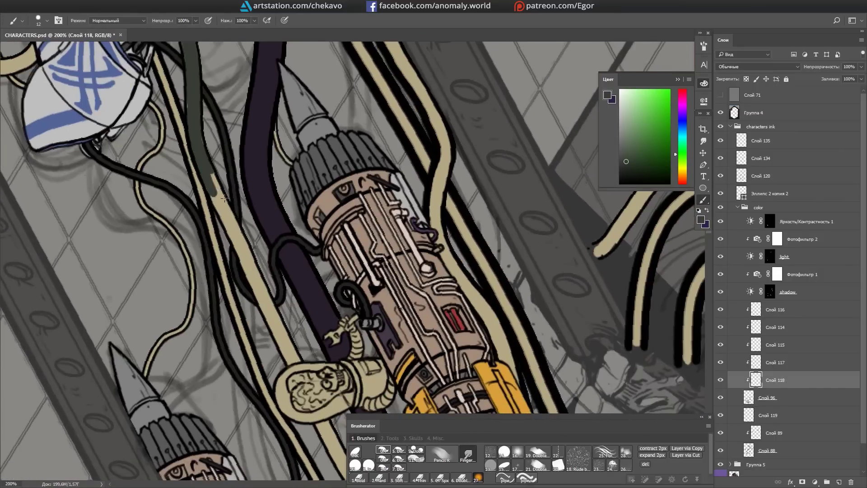
pyautogui.scroll(-5, 298, 359)
pyautogui.scroll(-5, 242, 291)
pyautogui.press('e')
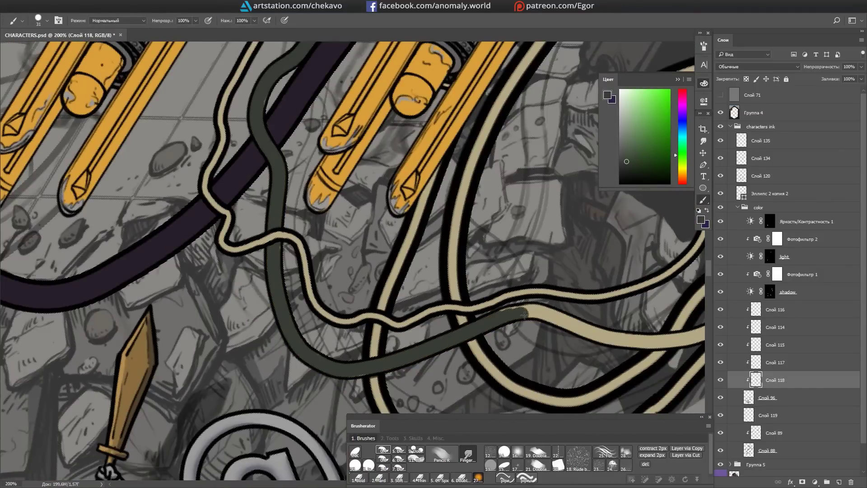
pyautogui.scroll(-10, 524, 315)
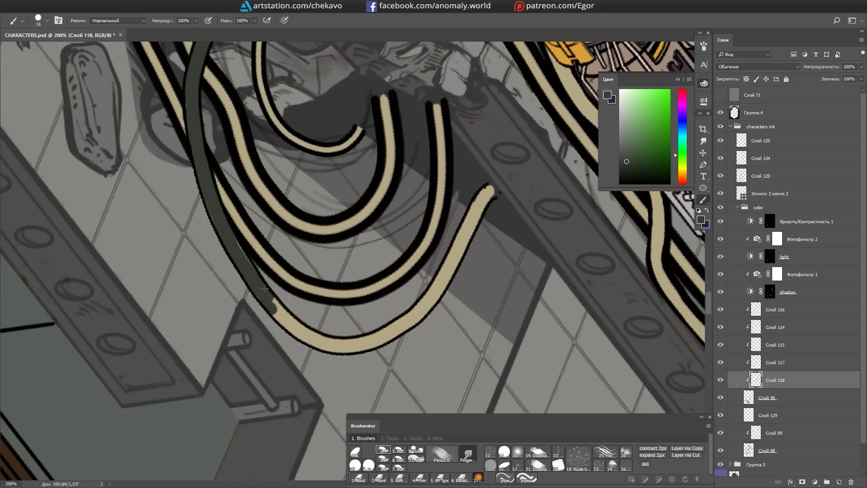
pyautogui.press('[')
pyautogui.press('[')
pyautogui.press('[')
pyautogui.moveTo(492, 194); pyautogui.dragTo(429, 275)
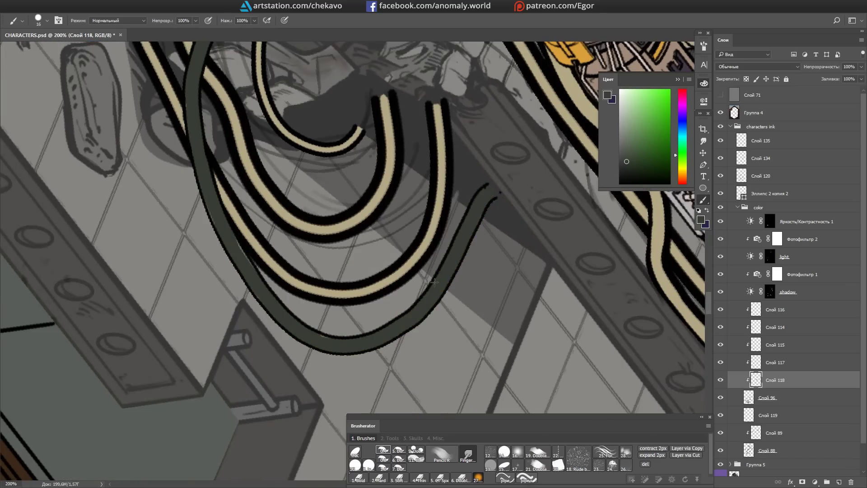
pyautogui.hotkey('alt', '[')
pyautogui.press('[')
pyautogui.press('[')
pyautogui.press('[')
pyautogui.press('[')
pyautogui.press('[')
pyautogui.scroll(-10, 429, 276)
pyautogui.scroll(-10, 350, 217)
pyautogui.scroll(-10, 533, 204)
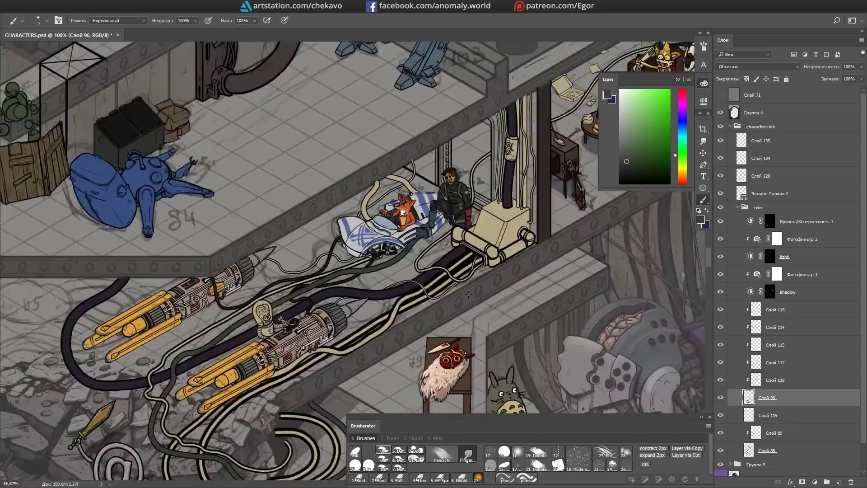
# Step: Refine the cables on Слой 118 and Слой 96, then save the file
pyautogui.hotkey('alt', ']')
pyautogui.press(']')
pyautogui.press(']')
pyautogui.press(']')
pyautogui.press(']')
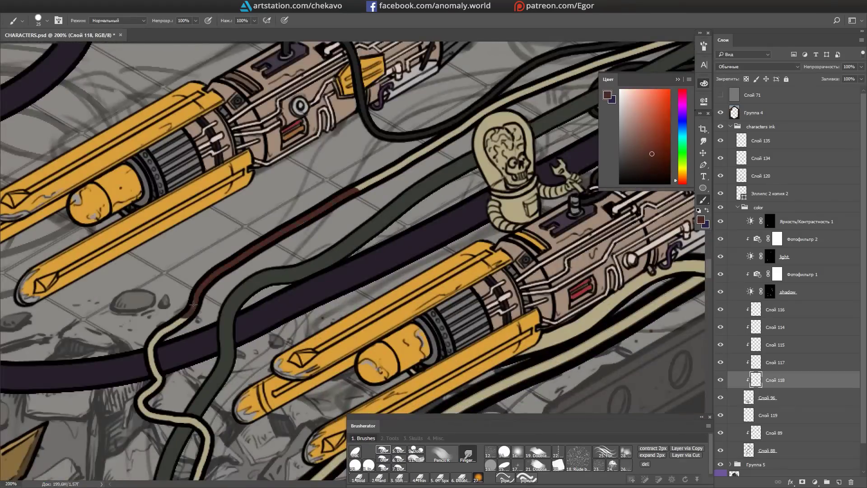
pyautogui.scroll(10, 249, 347)
pyautogui.scroll(-10, 249, 347)
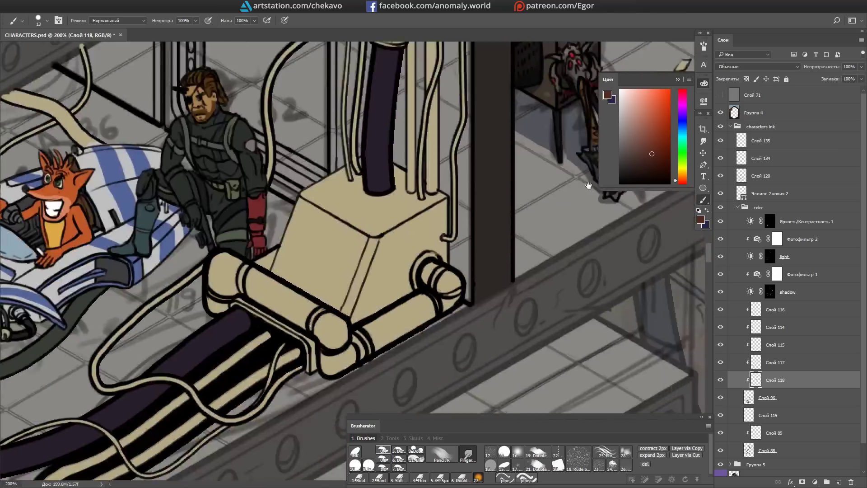
pyautogui.hotkey('alt', '[')
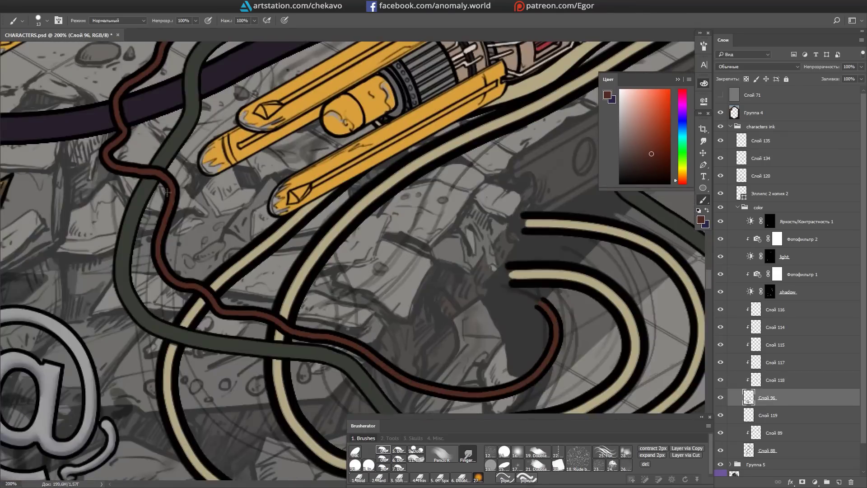
pyautogui.scroll(-8, 391, 291)
pyautogui.hotkey('ctrl', 's')
pyautogui.scroll(8, 391, 290)
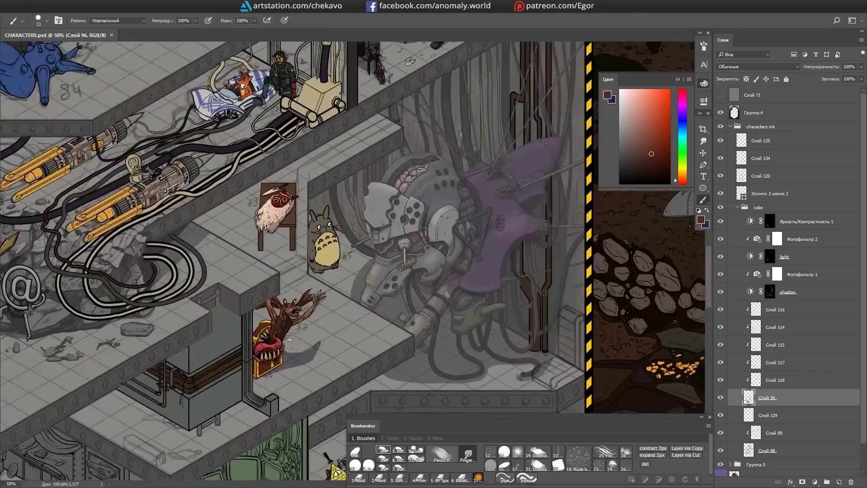
pyautogui.hotkey('alt', ']')
pyautogui.press('e')
pyautogui.press('r')
pyautogui.moveTo(375, 191)
pyautogui.mouseDown()
pyautogui.moveTo(416, 267)
pyautogui.moveTo(387, 327)
pyautogui.mouseUp()
pyautogui.press('b')
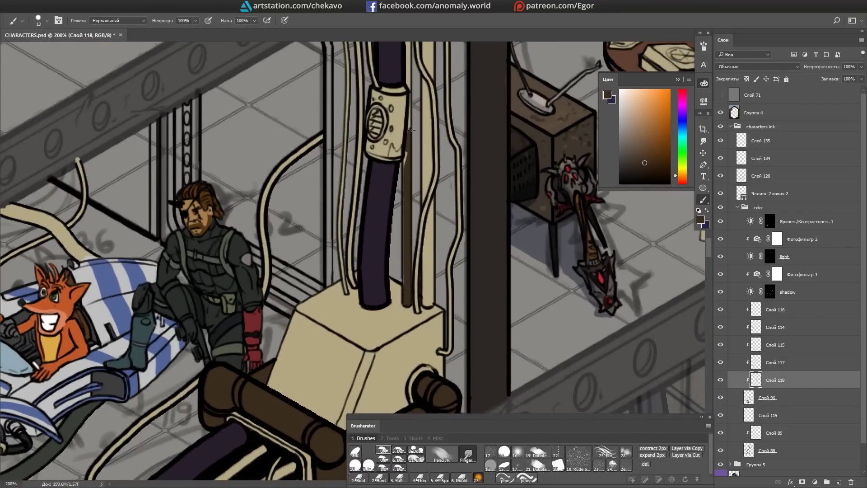
pyautogui.keyDown('alt'); pyautogui.click(378, 223); pyautogui.keyUp('alt')
pyautogui.hotkey('alt', '[')
pyautogui.moveTo(379, 223)
pyautogui.mouseDown()
pyautogui.moveTo(343, 289)
pyautogui.moveTo(325, 352)
pyautogui.mouseUp()
pyautogui.moveTo(325, 351); pyautogui.dragTo(326, 367)
pyautogui.hotkey('ctrl', '-')
pyautogui.hotkey('ctrl', '-')
pyautogui.hotkey('alt', '[')
pyautogui.hotkey('alt', '[')
pyautogui.hotkey('alt', '[')
pyautogui.moveTo(406, 361)
pyautogui.mouseDown()
pyautogui.moveTo(452, 216)
pyautogui.moveTo(535, 277)
pyautogui.moveTo(398, 216)
pyautogui.moveTo(435, 211)
pyautogui.mouseUp()
pyautogui.hotkey('ctrl', '+')
pyautogui.hotkey('ctrl', '+')
pyautogui.keyDown('alt'); pyautogui.click(396, 218); pyautogui.keyUp('alt')
pyautogui.press('l')
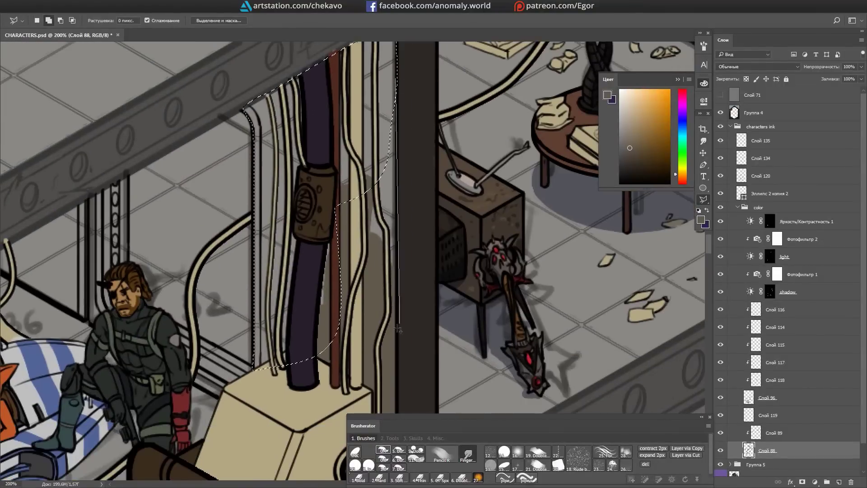
pyautogui.click(434, 286)
pyautogui.doubleClick(266, 239)
pyautogui.press('b')
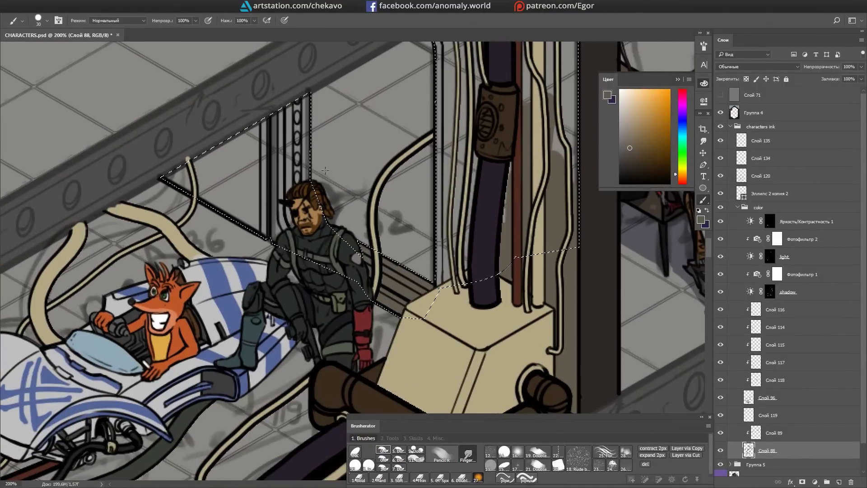
pyautogui.moveTo(567, 65)
pyautogui.mouseDown()
pyautogui.moveTo(450, 200)
pyautogui.moveTo(545, 144)
pyautogui.mouseUp()
pyautogui.press('h')
pyautogui.moveTo(520, 117); pyautogui.dragTo(401, 147)
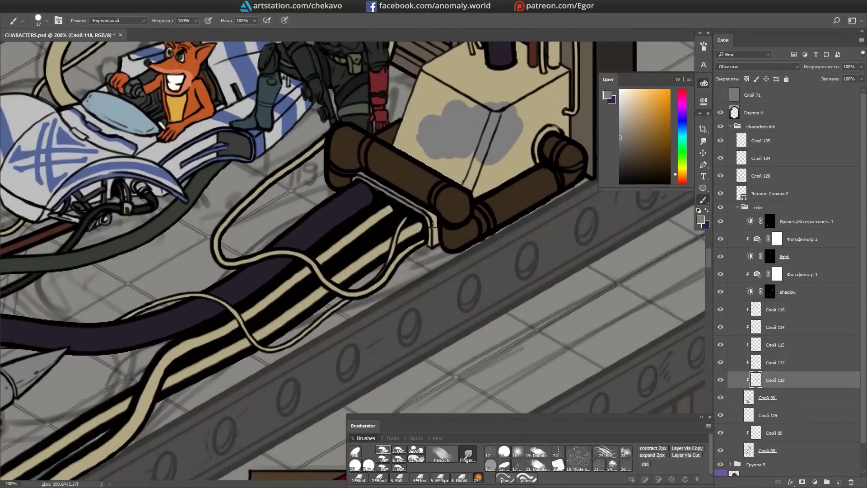
pyautogui.moveTo(431, 226); pyautogui.dragTo(381, 334)
pyautogui.moveTo(352, 226); pyautogui.dragTo(419, 287)
pyautogui.moveTo(478, 266)
pyautogui.mouseDown()
pyautogui.moveTo(362, 222)
pyautogui.moveTo(399, 239)
pyautogui.mouseUp()
pyautogui.scroll(-10, 469, 224)
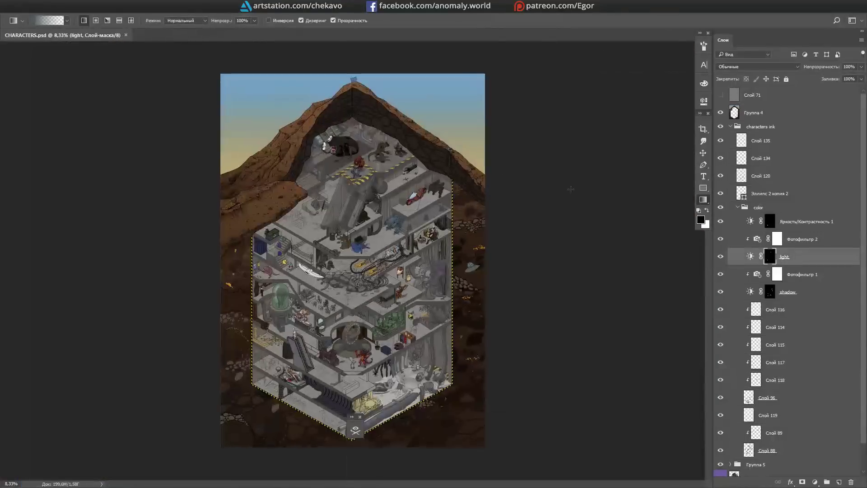
pyautogui.press('b')
pyautogui.scroll(3, 571, 188)
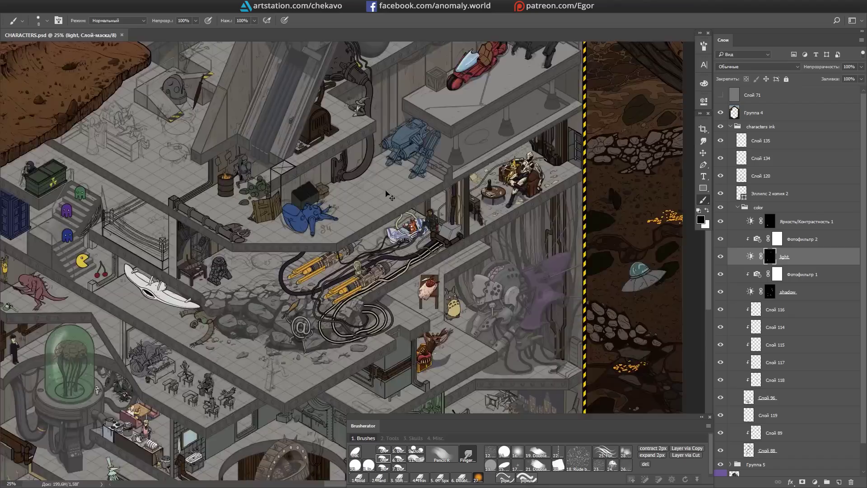
pyautogui.scroll(4, 357, 278)
pyautogui.keyDown('ctrl'); pyautogui.click(356, 277); pyautogui.keyUp('ctrl')
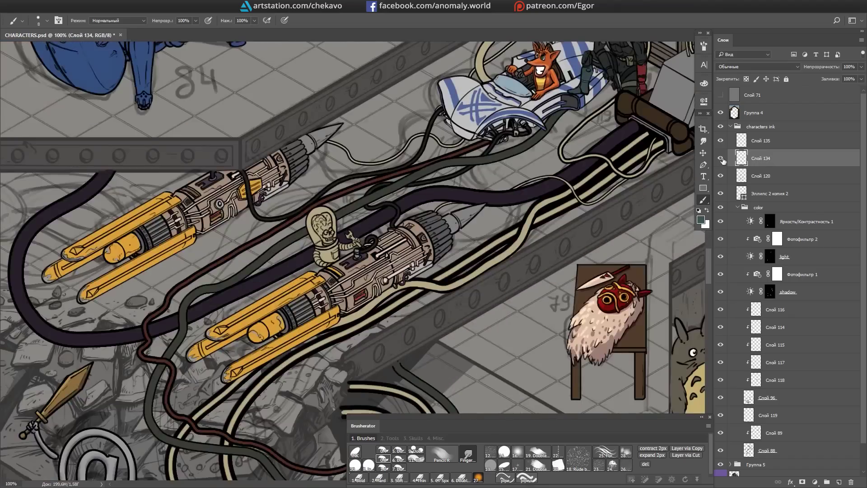
pyautogui.scroll(1, 355, 279)
pyautogui.press('e')
pyautogui.moveTo(397, 262); pyautogui.dragTo(430, 259)
pyautogui.hotkey('ctrl', 's')
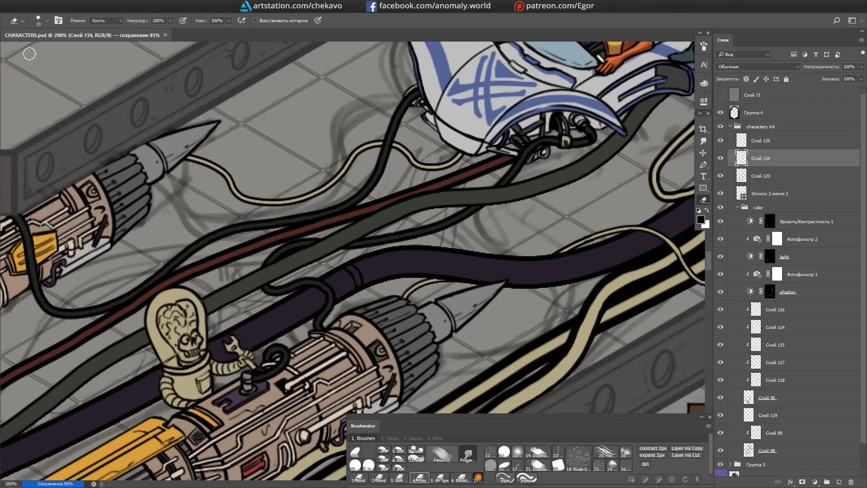
pyautogui.press('b')
pyautogui.scroll(2, 532, 266)
pyautogui.hscroll(3, 523, 281)
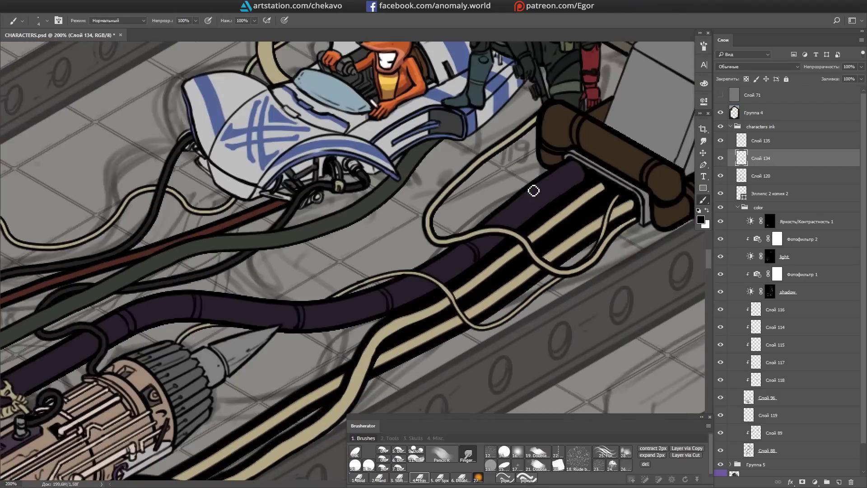
pyautogui.scroll(-4, 538, 207)
pyautogui.scroll(-6, 265, 287)
pyautogui.hscroll(-3, 265, 287)
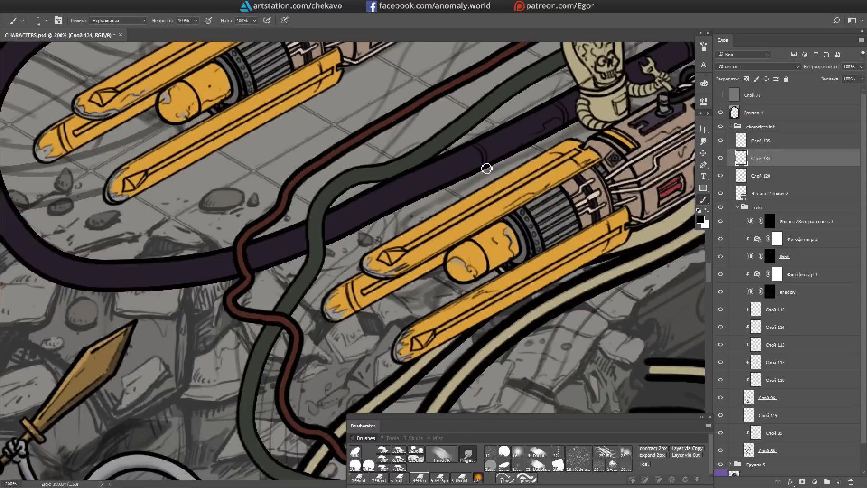
pyautogui.scroll(3, 182, 174)
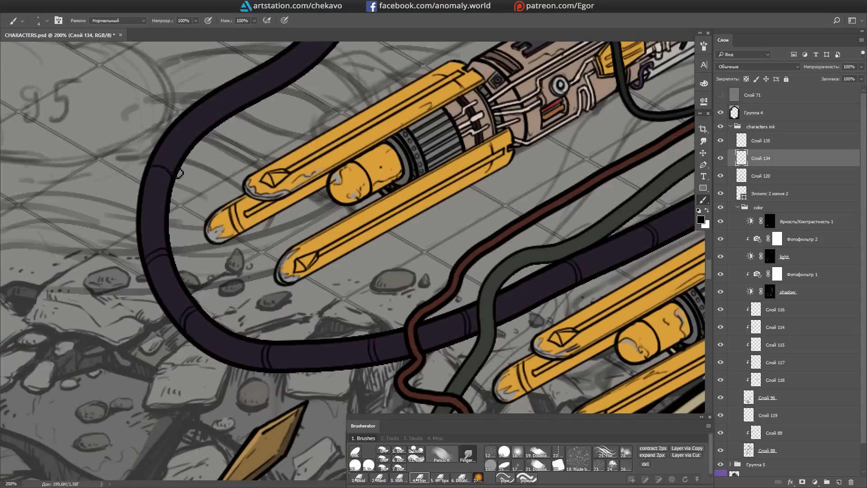
pyautogui.scroll(2, 247, 92)
pyautogui.hscroll(1, 285, 103)
pyautogui.hscroll(10, 372, 261)
pyautogui.scroll(4, 372, 261)
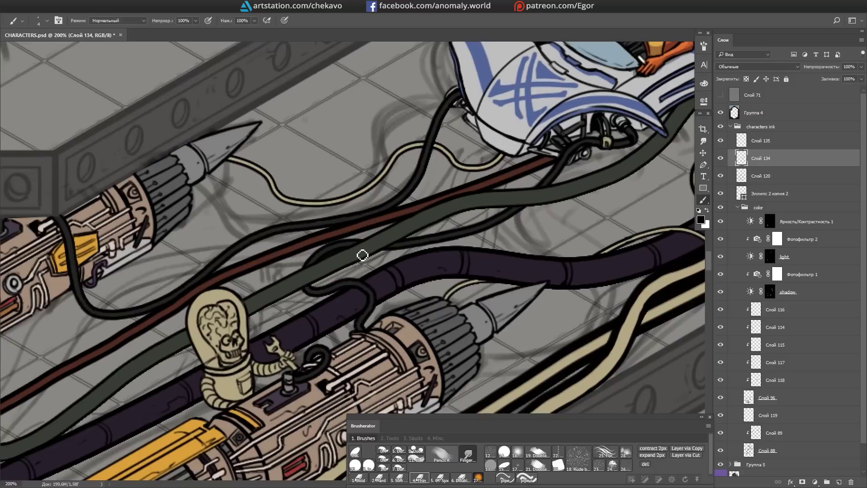
pyautogui.hscroll(3, 519, 189)
pyautogui.scroll(1, 519, 190)
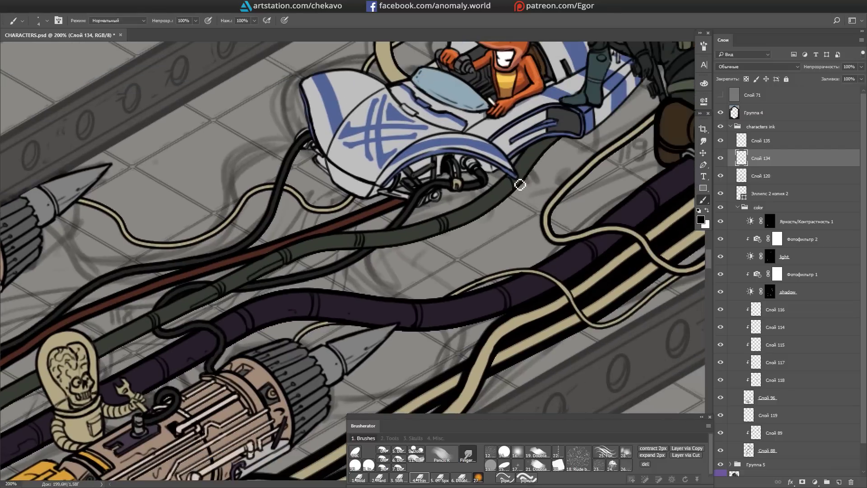
pyautogui.hscroll(-7, 406, 238)
pyautogui.scroll(-5, 405, 238)
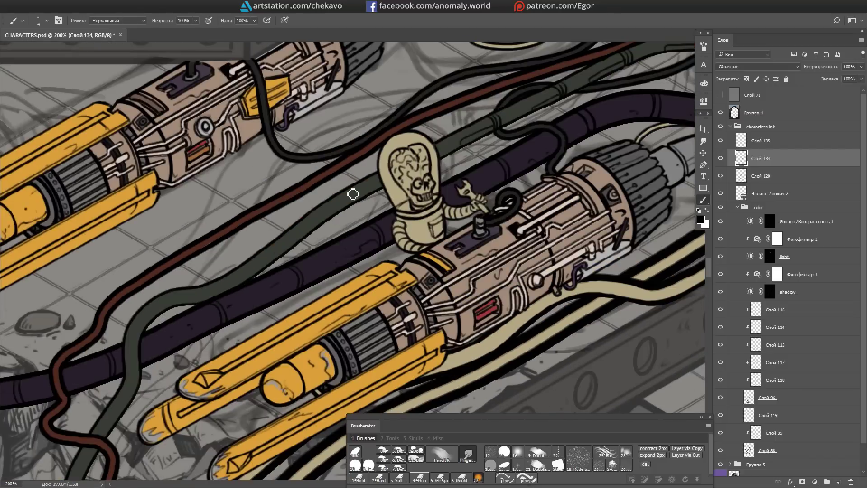
pyautogui.hscroll(-5, 232, 293)
pyautogui.scroll(-5, 232, 293)
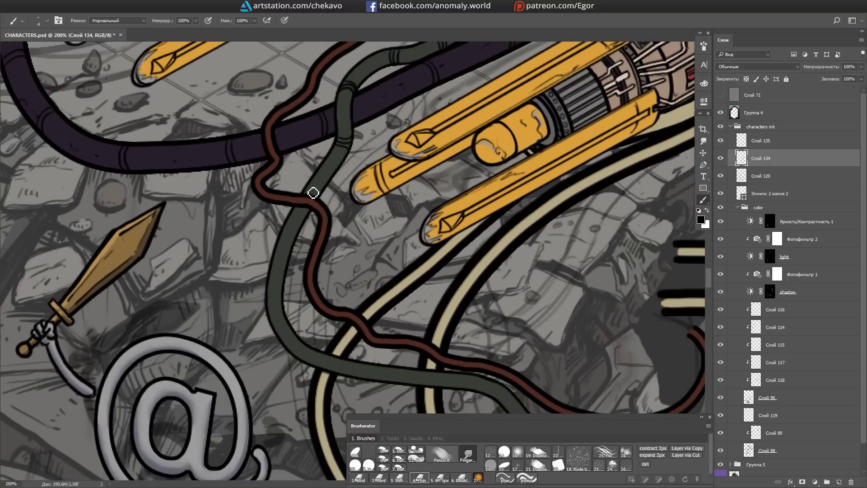
pyautogui.hscroll(-1, 313, 192)
pyautogui.scroll(-2, 313, 193)
pyautogui.hscroll(3, 367, 284)
pyautogui.scroll(-3, 367, 284)
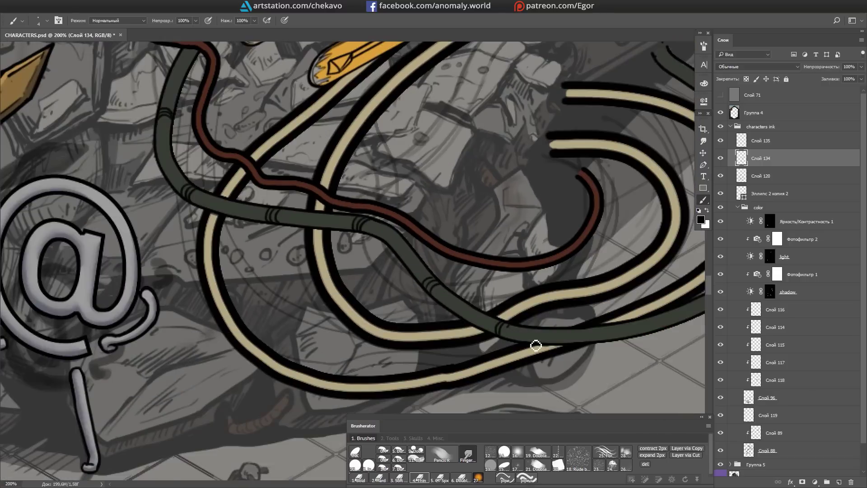
pyautogui.hscroll(2, 536, 345)
pyautogui.scroll(-3, 535, 345)
pyautogui.moveTo(499, 63); pyautogui.dragTo(502, 354)
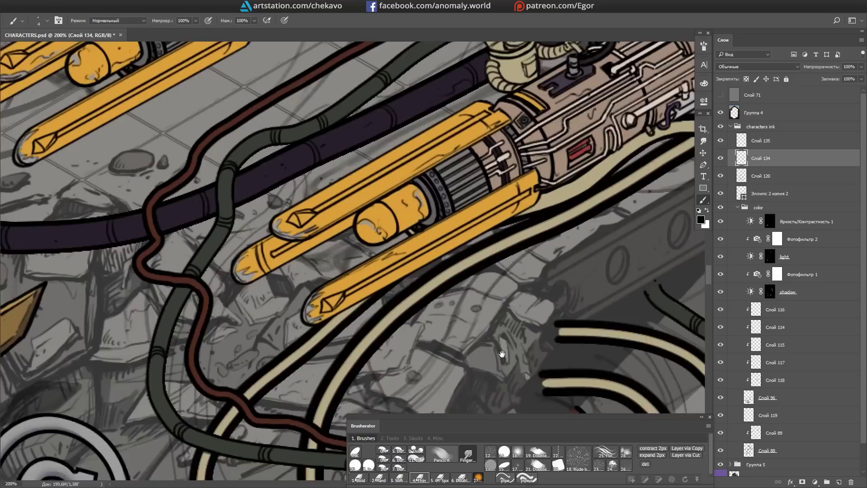
pyautogui.scroll(2, 252, 286)
pyautogui.hscroll(-5, 252, 286)
pyautogui.scroll(-4, 252, 286)
pyautogui.scroll(-3, 315, 285)
pyautogui.hscroll(-1, 316, 284)
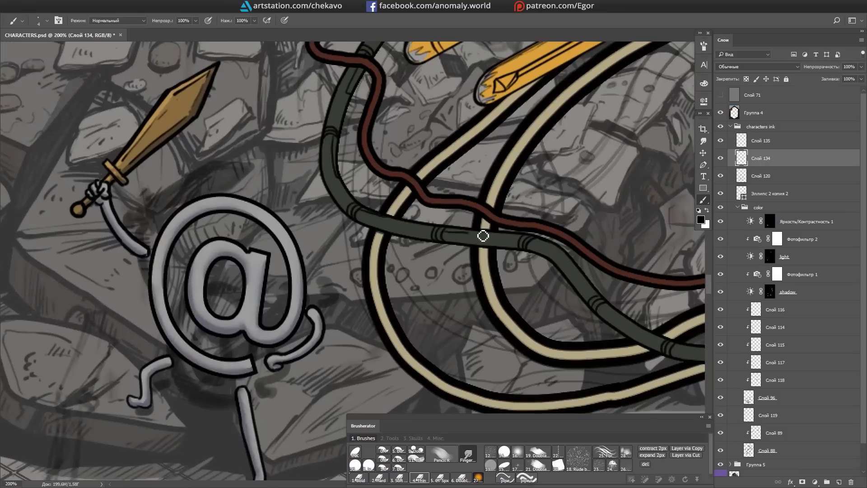
pyautogui.hscroll(10, 483, 235)
pyautogui.scroll(3, 483, 236)
pyautogui.scroll(-2, 430, 244)
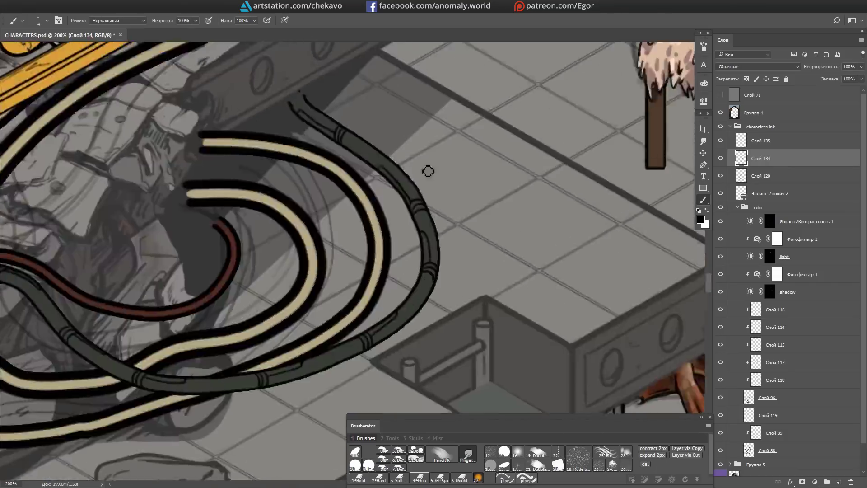
pyautogui.scroll(-3, 428, 171)
pyautogui.scroll(3, 390, 203)
pyautogui.press('e')
# Step: Add small darker strokes to the shadow mask near the white vehicle
pyautogui.moveTo(450, 194)
pyautogui.mouseDown()
pyautogui.moveTo(307, 284)
pyautogui.moveTo(375, 221)
pyautogui.moveTo(409, 135)
pyautogui.mouseUp()
pyautogui.press('b')
pyautogui.press('Escape')
pyautogui.press('e')
pyautogui.moveTo(307, 285); pyautogui.dragTo(288, 292)
pyautogui.moveTo(380, 226); pyautogui.dragTo(311, 230)
pyautogui.moveTo(336, 203); pyautogui.dragTo(346, 139)
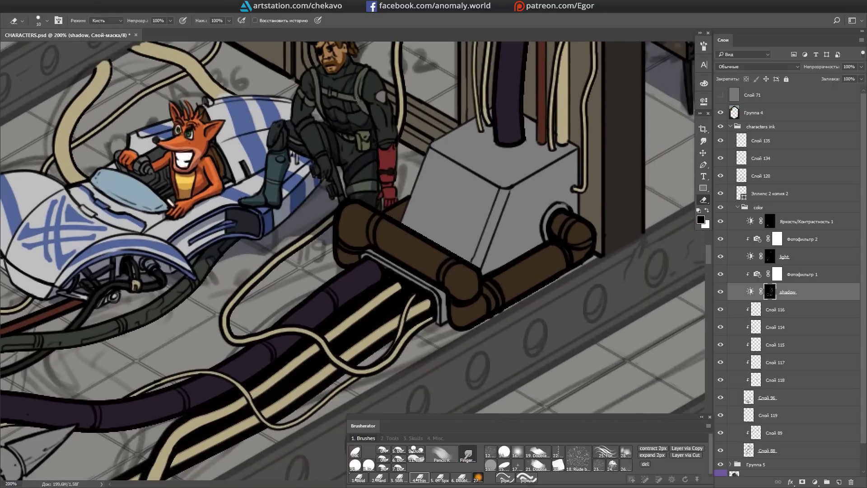
pyautogui.scroll(5, 350, 173)
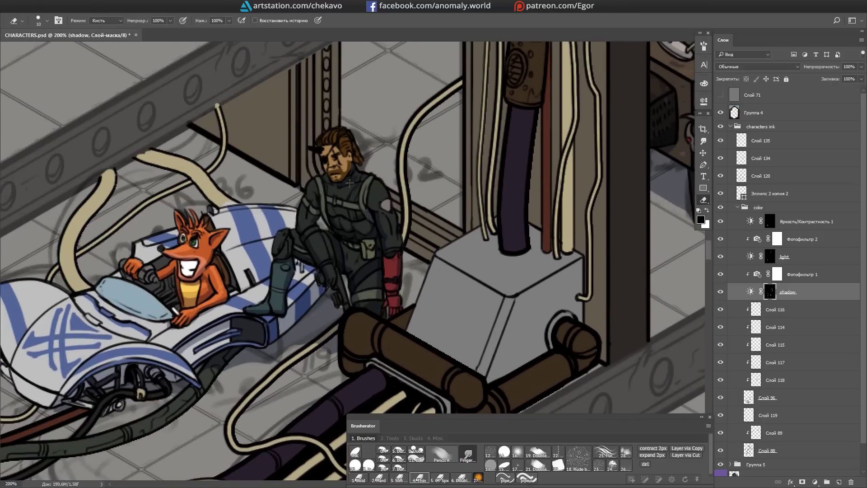
# Step: Paint dark shading onto the engine's yellow cylinders
pyautogui.moveTo(347, 217); pyautogui.dragTo(310, 232)
pyautogui.moveTo(420, 303); pyautogui.dragTo(448, 168)
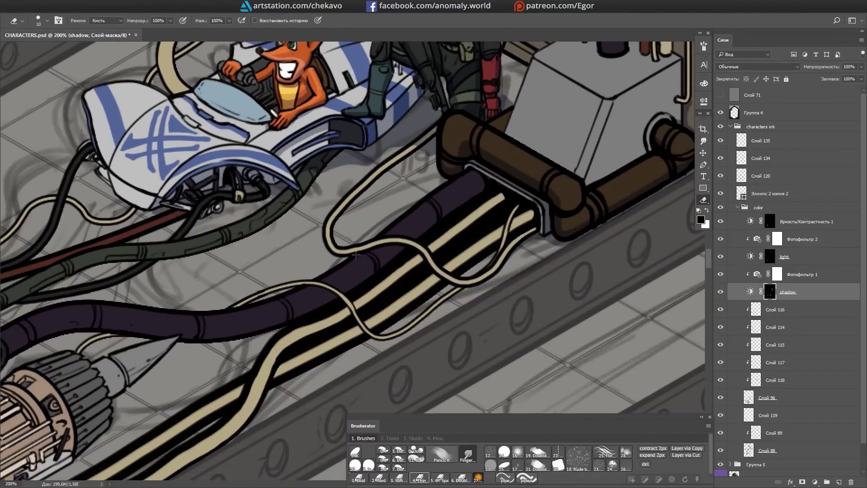
pyautogui.moveTo(453, 233); pyautogui.dragTo(433, 226)
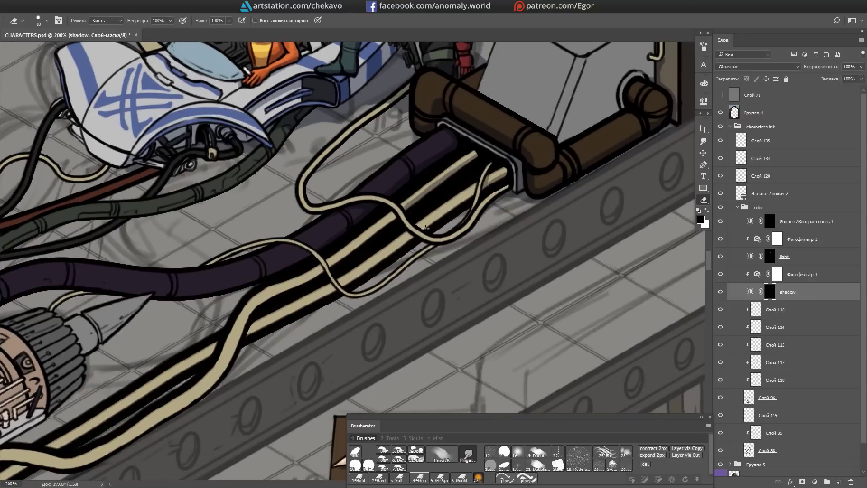
pyautogui.moveTo(308, 261); pyautogui.dragTo(362, 244)
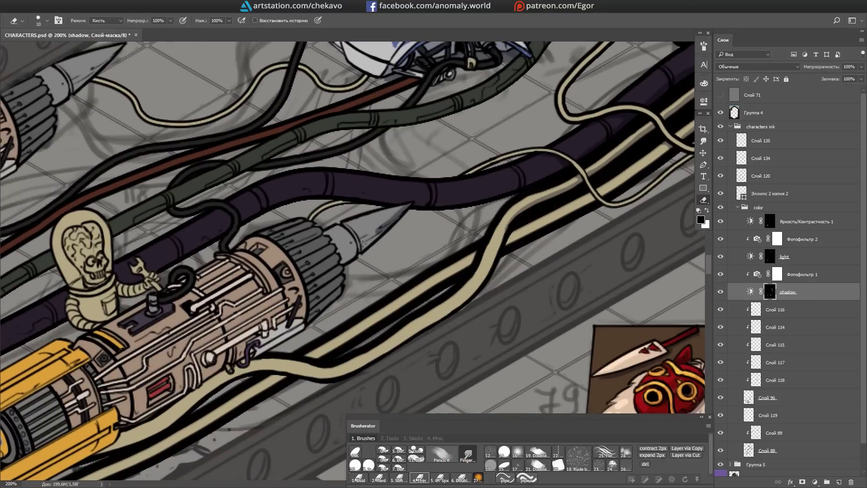
pyautogui.moveTo(404, 281); pyautogui.dragTo(407, 263)
pyautogui.moveTo(321, 292); pyautogui.dragTo(569, 244)
pyautogui.moveTo(198, 347)
pyautogui.mouseDown()
pyautogui.moveTo(266, 300)
pyautogui.moveTo(487, 190)
pyautogui.mouseUp()
pyautogui.moveTo(325, 296)
pyautogui.mouseDown()
pyautogui.moveTo(364, 264)
pyautogui.moveTo(415, 255)
pyautogui.moveTo(316, 246)
pyautogui.moveTo(325, 275)
pyautogui.moveTo(316, 246)
pyautogui.mouseUp()
# Step: Paint a shadow stroke beside the engine's spike with the view rotated upright
pyautogui.moveTo(531, 78)
pyautogui.mouseDown()
pyautogui.moveTo(437, 159)
pyautogui.moveTo(429, 135)
pyautogui.moveTo(456, 109)
pyautogui.mouseUp()
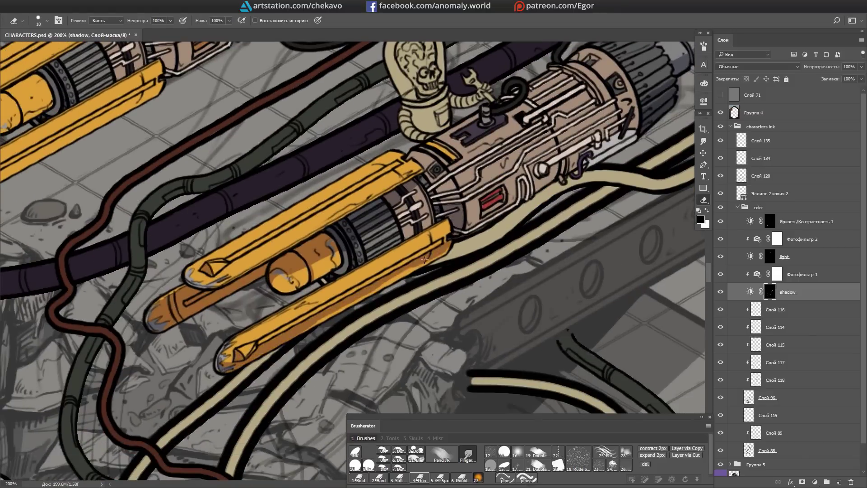
pyautogui.moveTo(473, 222); pyautogui.dragTo(392, 258)
pyautogui.press('b')
pyautogui.moveTo(423, 141); pyautogui.dragTo(351, 272)
pyautogui.scroll(-10, 321, 226)
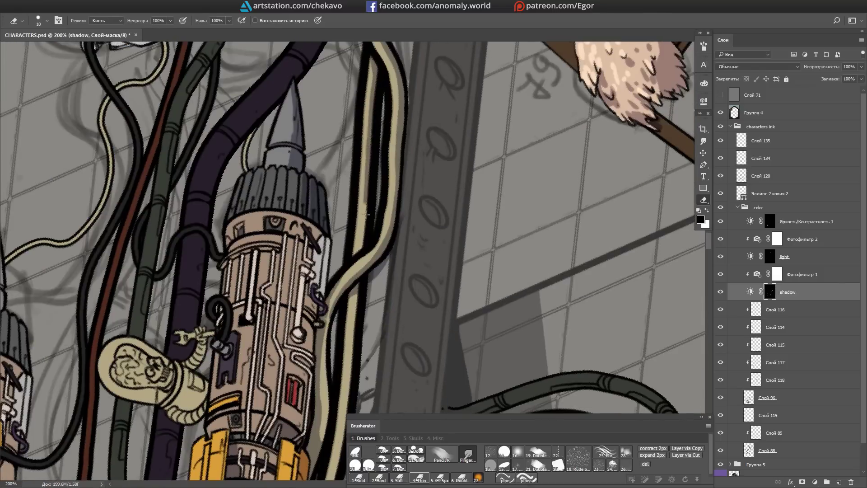
pyautogui.scroll(-8, 303, 185)
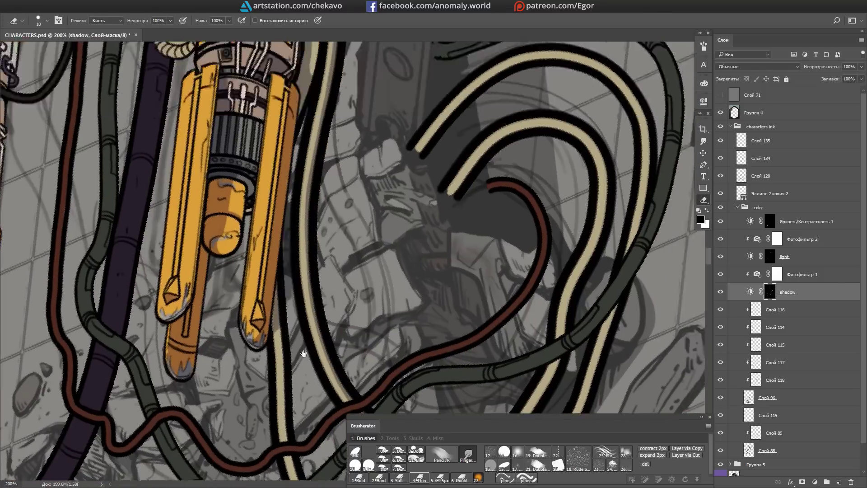
pyautogui.scroll(5, 352, 226)
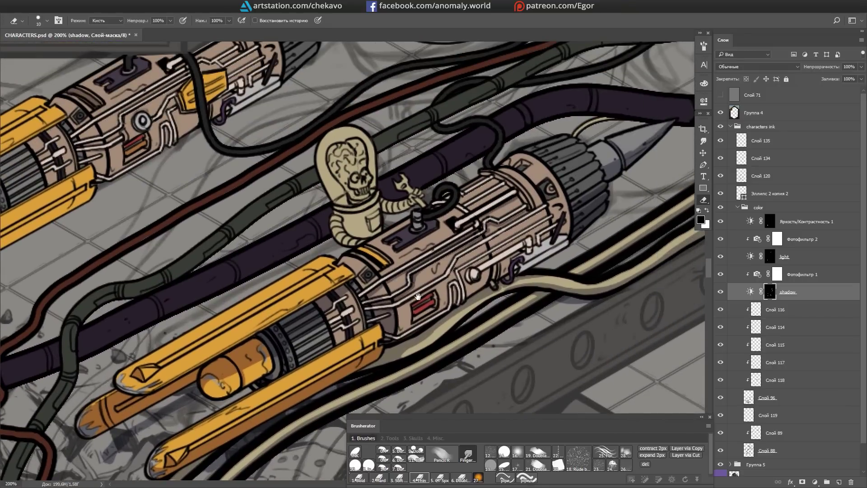
pyautogui.moveTo(418, 296); pyautogui.dragTo(372, 314)
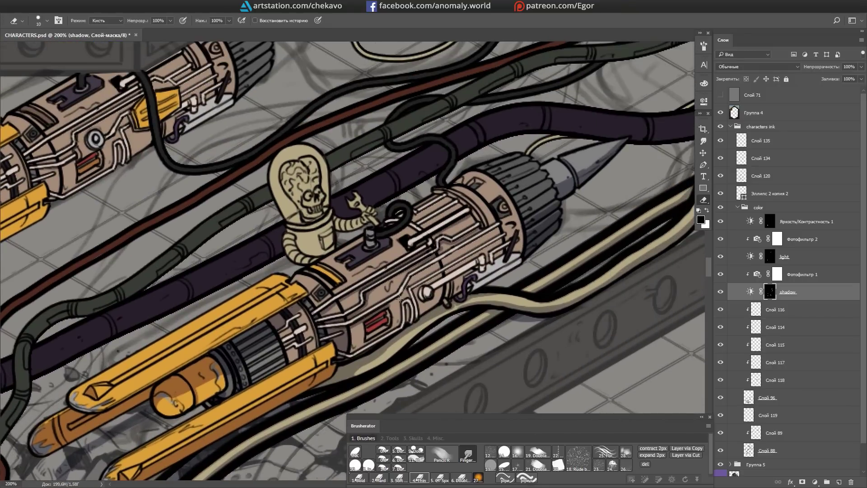
pyautogui.moveTo(499, 252); pyautogui.dragTo(483, 228)
pyautogui.moveTo(419, 267); pyautogui.dragTo(346, 296)
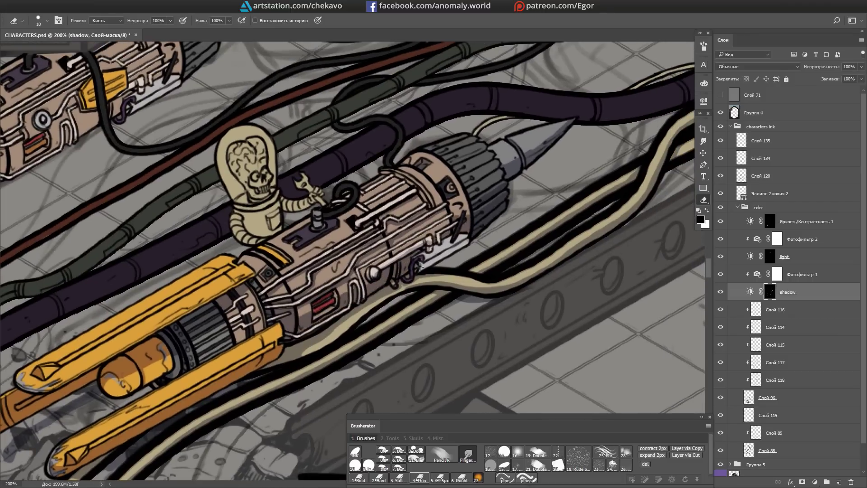
pyautogui.press('r')
pyautogui.moveTo(453, 263)
pyautogui.mouseDown()
pyautogui.moveTo(442, 271)
pyautogui.moveTo(424, 257)
pyautogui.mouseUp()
pyautogui.moveTo(381, 110)
pyautogui.mouseDown()
pyautogui.moveTo(377, 198)
pyautogui.moveTo(419, 276)
pyautogui.mouseUp()
pyautogui.press('r')
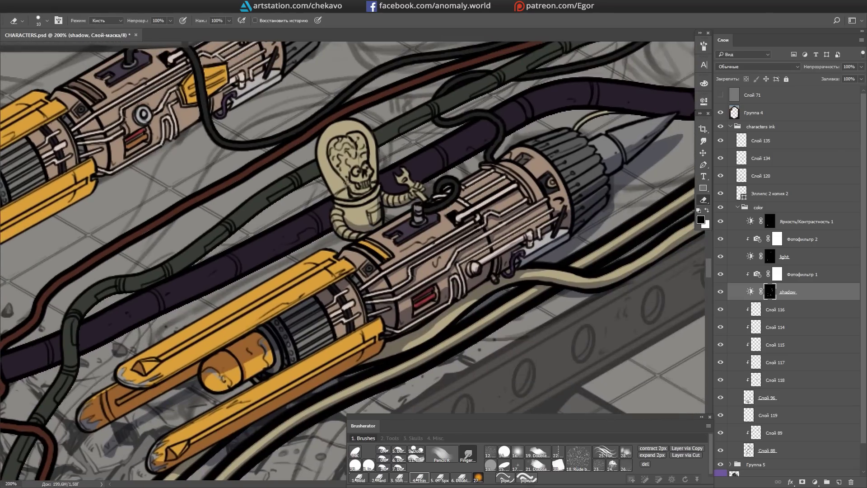
# Step: Darken the shadows on the upper-left capsule and its spikes
pyautogui.moveTo(504, 126); pyautogui.dragTo(623, 22)
pyautogui.moveTo(316, 226); pyautogui.dragTo(255, 280)
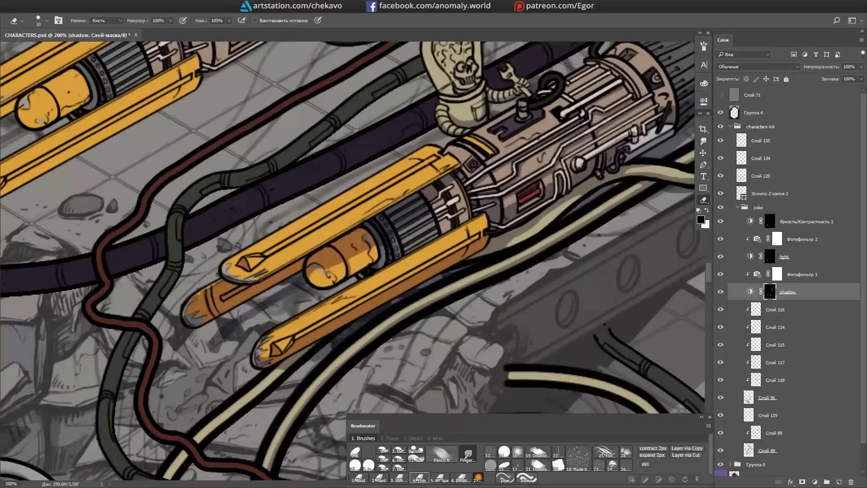
pyautogui.moveTo(29, 115); pyautogui.dragTo(223, 198)
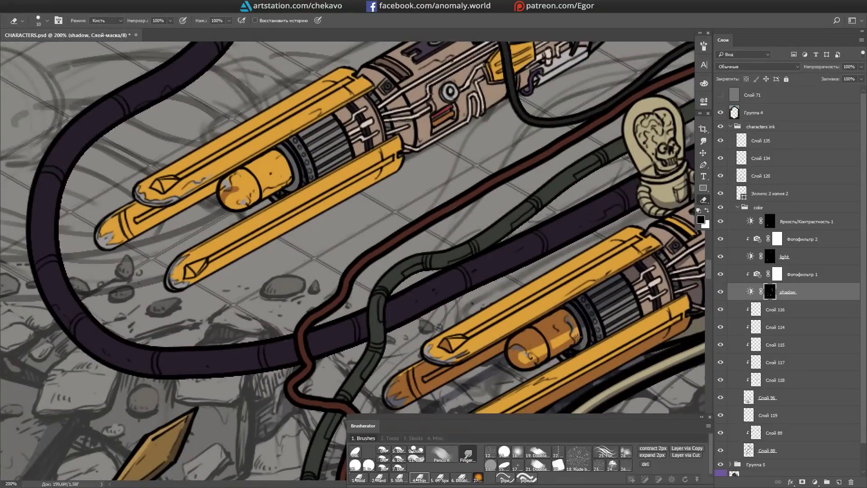
pyautogui.moveTo(233, 201)
pyautogui.mouseDown()
pyautogui.moveTo(288, 178)
pyautogui.moveTo(271, 169)
pyautogui.moveTo(225, 184)
pyautogui.moveTo(279, 155)
pyautogui.mouseUp()
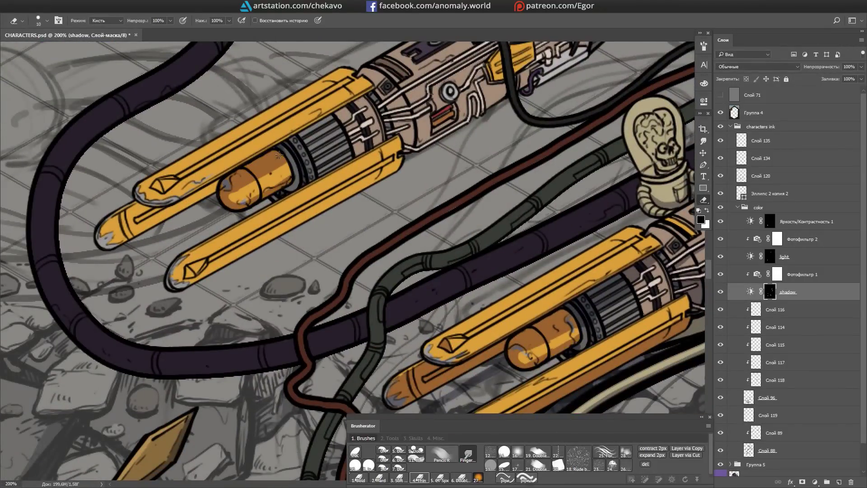
pyautogui.moveTo(321, 132); pyautogui.dragTo(273, 170)
pyautogui.moveTo(64, 282); pyautogui.dragTo(114, 252)
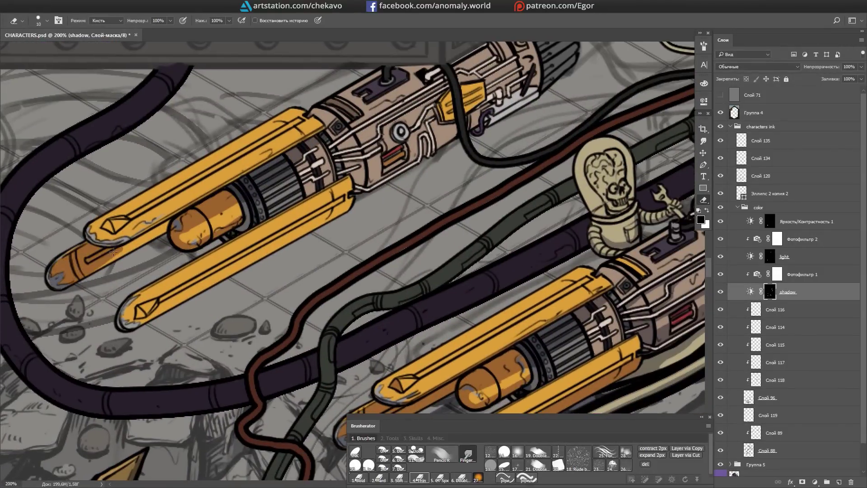
pyautogui.moveTo(135, 316); pyautogui.dragTo(45, 293)
pyautogui.moveTo(127, 216); pyautogui.dragTo(98, 228)
pyautogui.moveTo(286, 123); pyautogui.dragTo(114, 228)
pyautogui.moveTo(473, 219)
pyautogui.mouseDown()
pyautogui.moveTo(411, 248)
pyautogui.moveTo(416, 256)
pyautogui.mouseUp()
pyautogui.press('Tab')
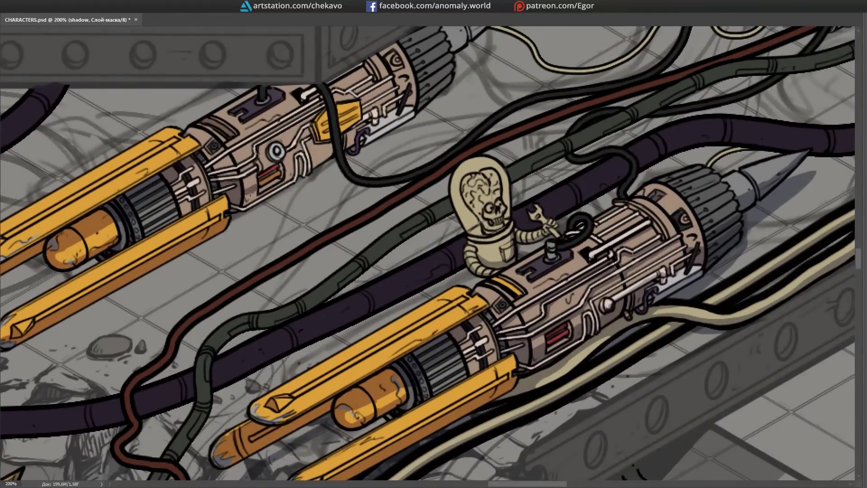
pyautogui.moveTo(318, 148); pyautogui.dragTo(324, 148)
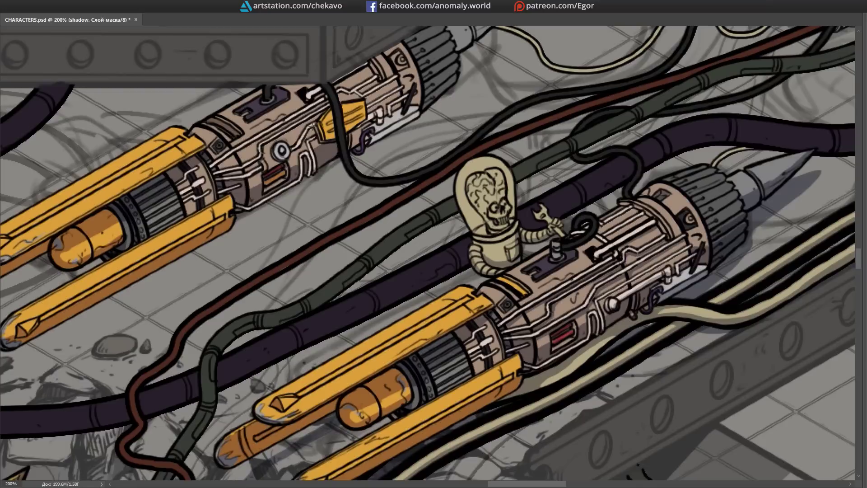
pyautogui.moveTo(502, 319); pyautogui.dragTo(492, 320)
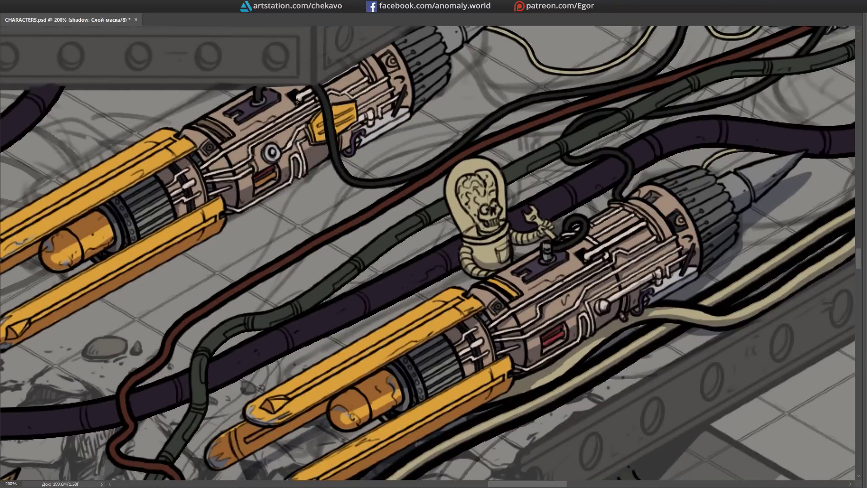
pyautogui.moveTo(332, 170); pyautogui.dragTo(246, 212)
pyautogui.moveTo(260, 306); pyautogui.dragTo(277, 158)
pyautogui.moveTo(323, 216); pyautogui.dragTo(333, 148)
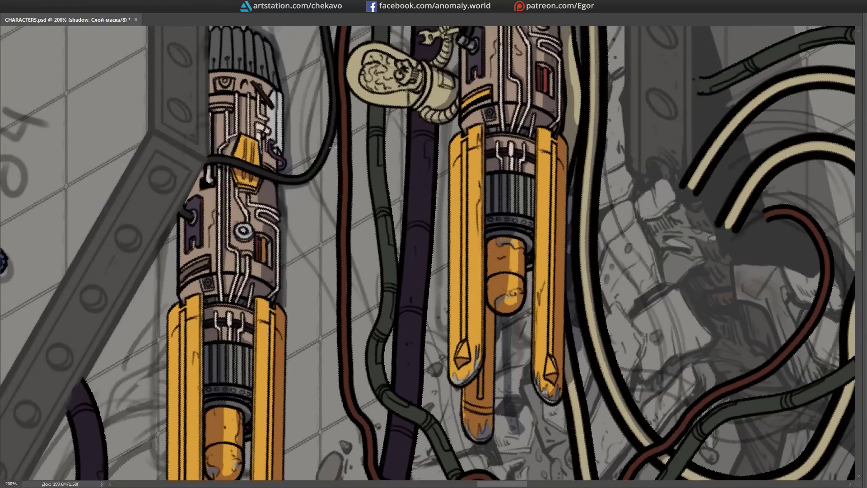
pyautogui.moveTo(287, 310); pyautogui.dragTo(311, 180)
pyautogui.moveTo(312, 294); pyautogui.dragTo(164, 237)
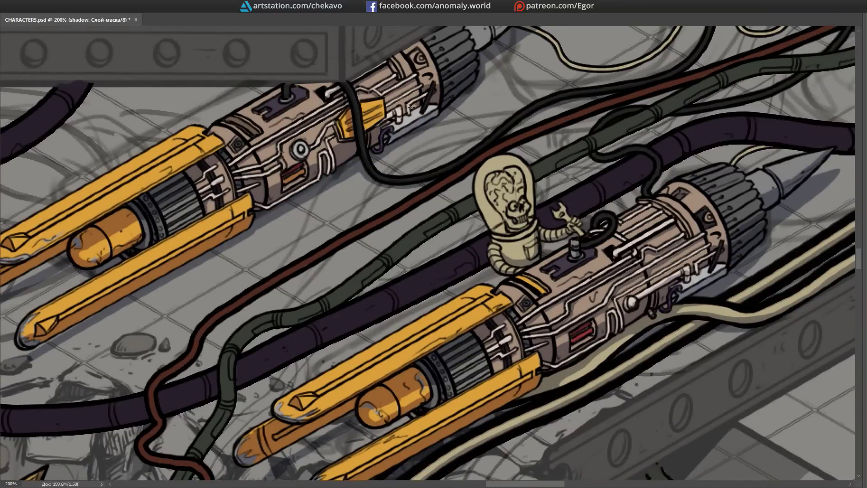
pyautogui.moveTo(9, 264); pyautogui.dragTo(45, 254)
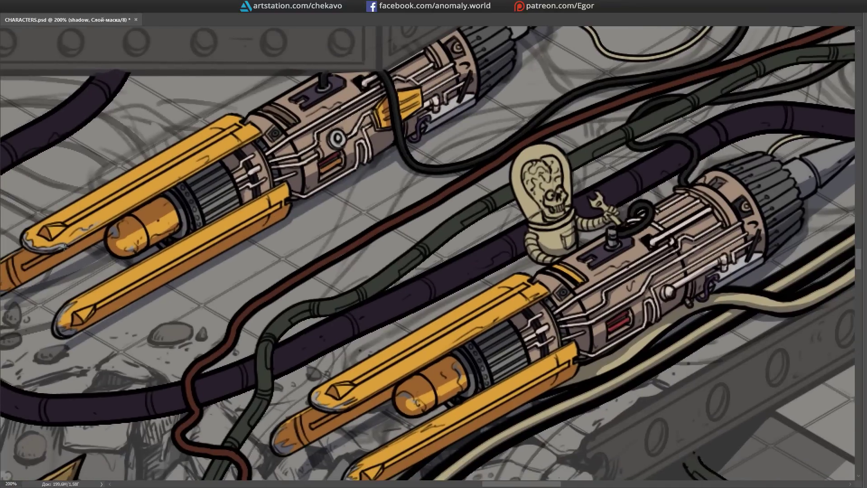
pyautogui.moveTo(514, 178); pyautogui.dragTo(286, 134)
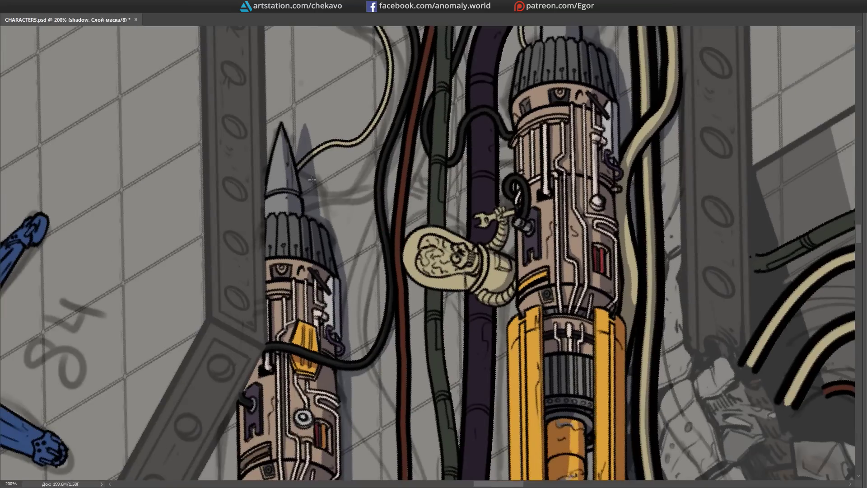
pyautogui.moveTo(423, 163); pyautogui.dragTo(319, 304)
pyautogui.moveTo(338, 110); pyautogui.dragTo(464, 210)
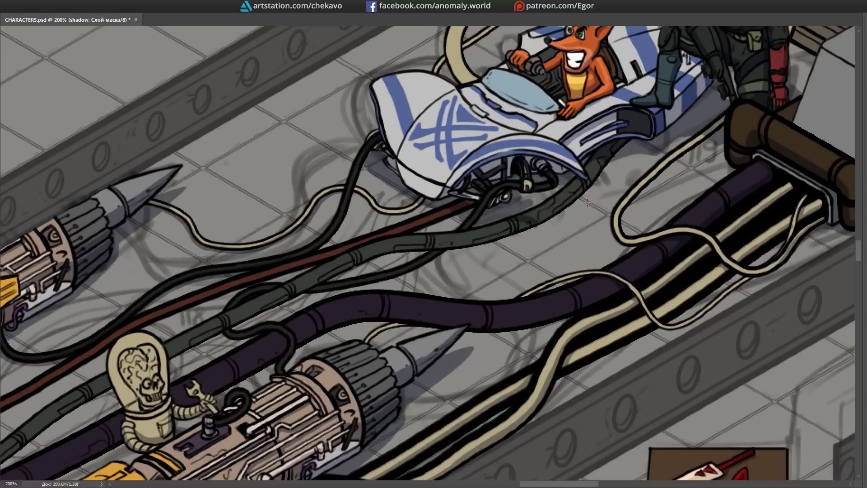
pyautogui.moveTo(614, 192); pyautogui.dragTo(431, 100)
pyautogui.moveTo(397, 200); pyautogui.dragTo(164, 270)
pyautogui.hotkey('ctrl', '-')
pyautogui.hotkey('ctrl', '+')
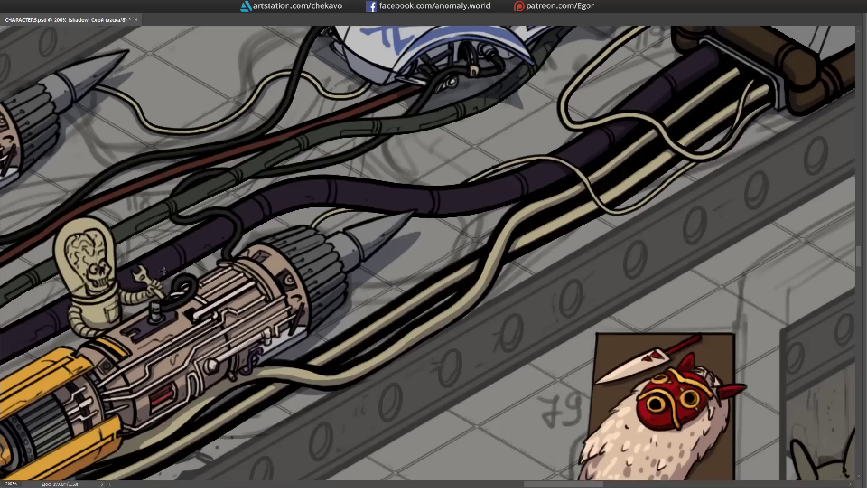
pyautogui.hscroll(-5, 322, 199)
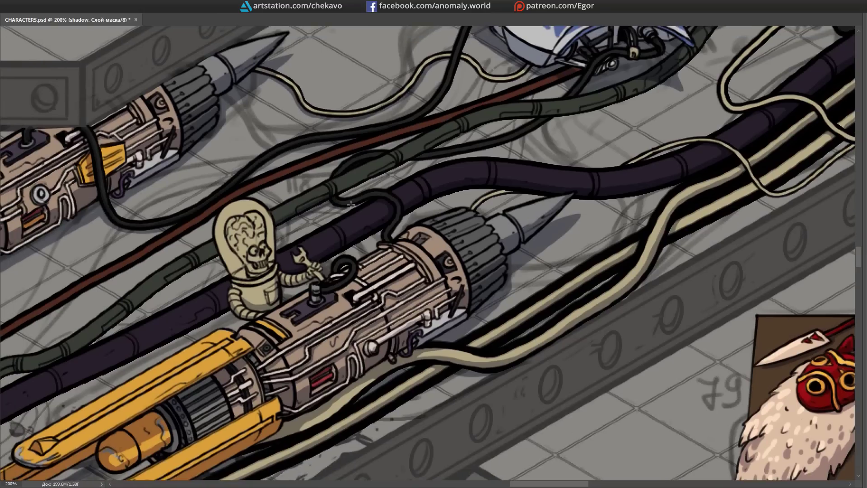
pyautogui.moveTo(572, 104); pyautogui.dragTo(346, 121)
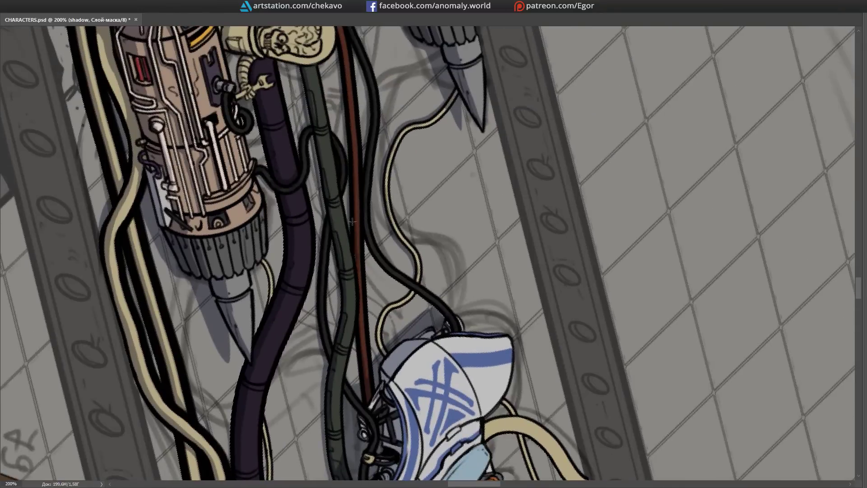
pyautogui.scroll(5, 311, 107)
pyautogui.scroll(7, 248, 69)
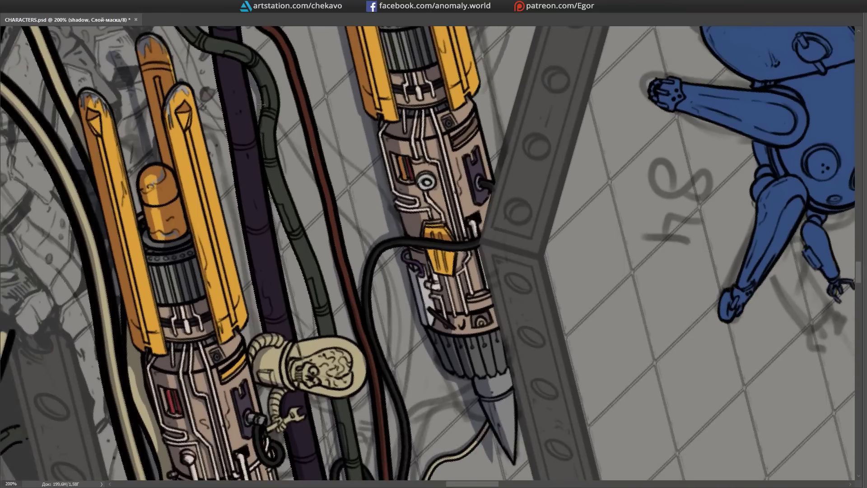
pyautogui.moveTo(315, 334); pyautogui.dragTo(243, 269)
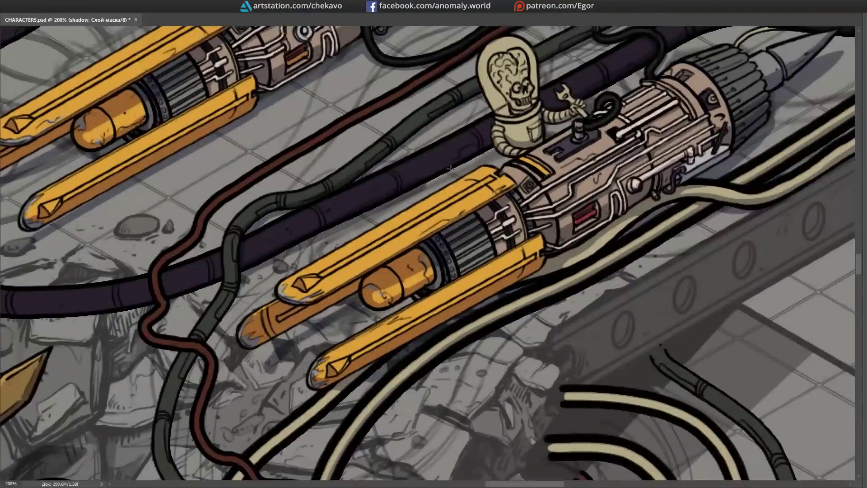
pyautogui.hscroll(12, 451, 169)
pyautogui.hscroll(-20, 265, 267)
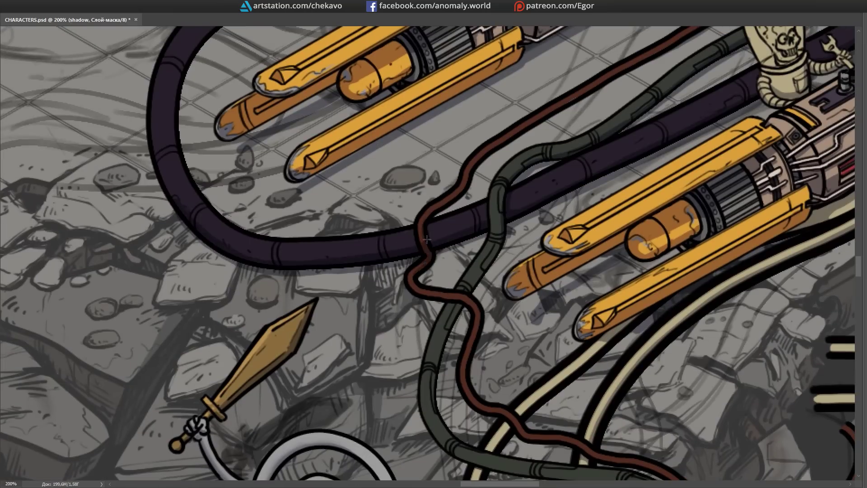
pyautogui.moveTo(496, 167); pyautogui.dragTo(591, 173)
pyautogui.hscroll(5, 475, 83)
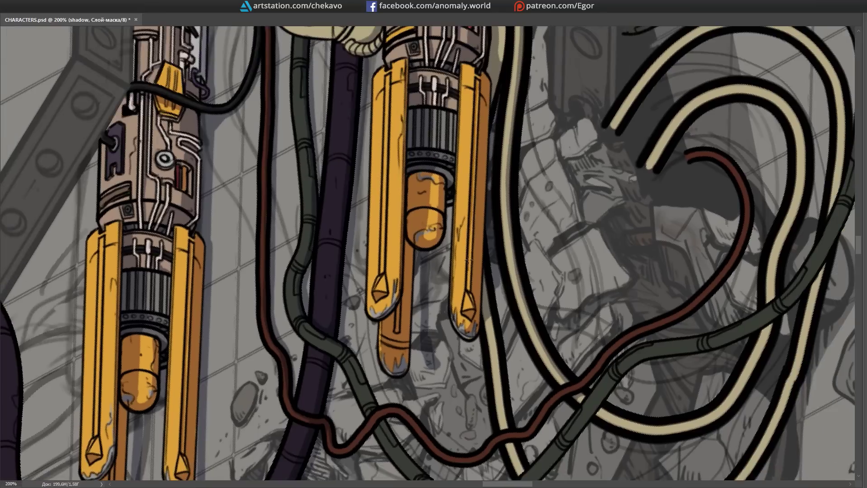
pyautogui.hscroll(-10, 469, 228)
pyautogui.moveTo(469, 228); pyautogui.dragTo(287, 325)
pyautogui.scroll(1, 287, 324)
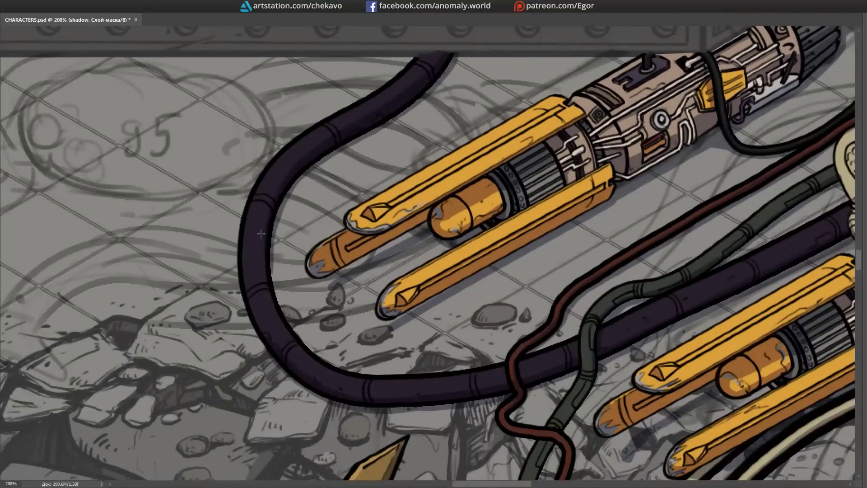
pyautogui.hotkey('ctrl', '-')
# Step: Paint a dark blue-grey cable down to the lower-left loop
pyautogui.hscroll(5, 287, 324)
pyautogui.press('Tab')
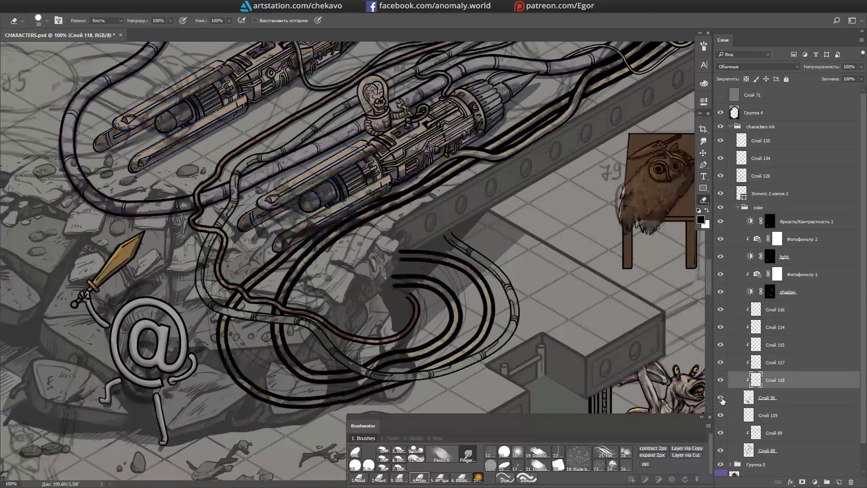
pyautogui.press('b')
pyautogui.press('F6')
pyautogui.moveTo(494, 151)
pyautogui.mouseDown()
pyautogui.moveTo(350, 228)
pyautogui.moveTo(273, 318)
pyautogui.mouseUp()
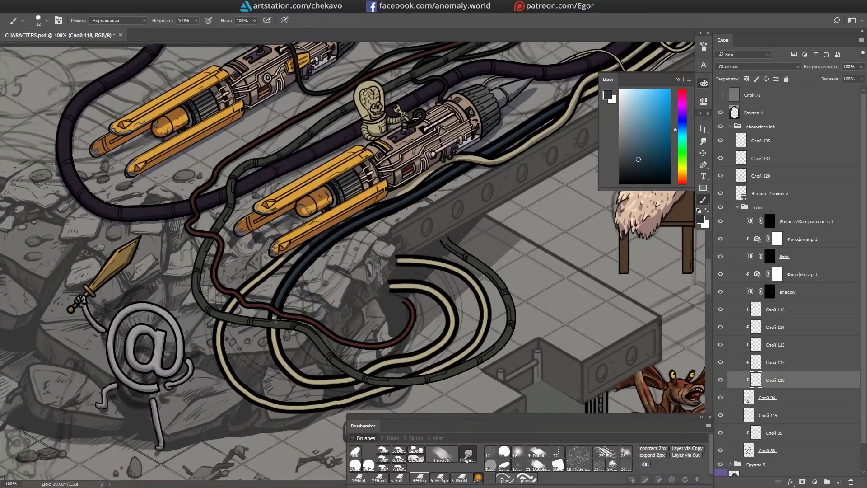
pyautogui.scroll(5, 370, 373)
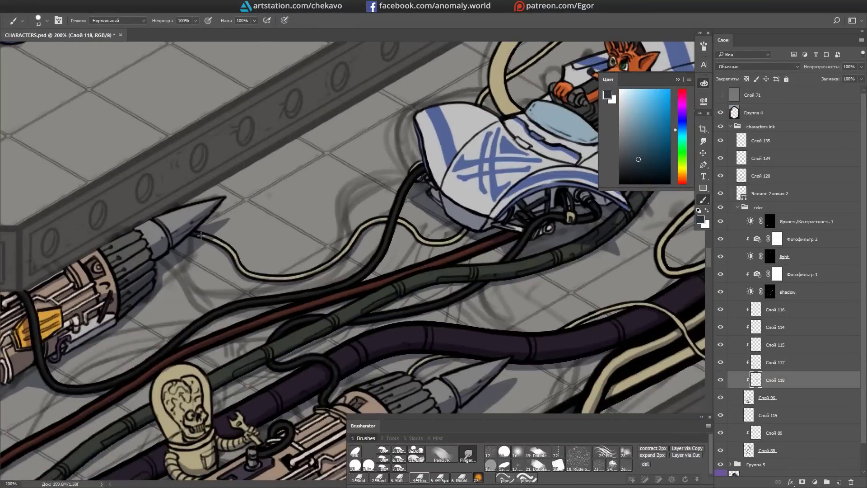
pyautogui.scroll(2, 250, 235)
pyautogui.scroll(-1, 443, 84)
pyautogui.scroll(1, 459, 245)
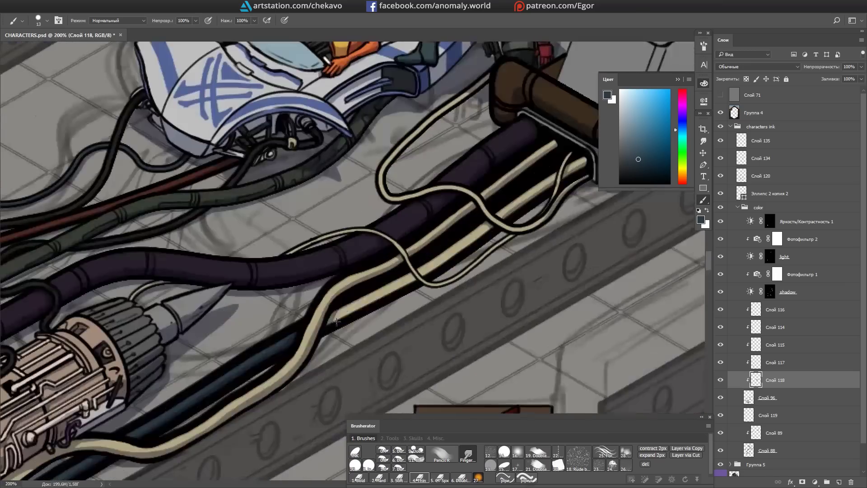
pyautogui.scroll(-1, 540, 181)
pyautogui.scroll(3, 406, 199)
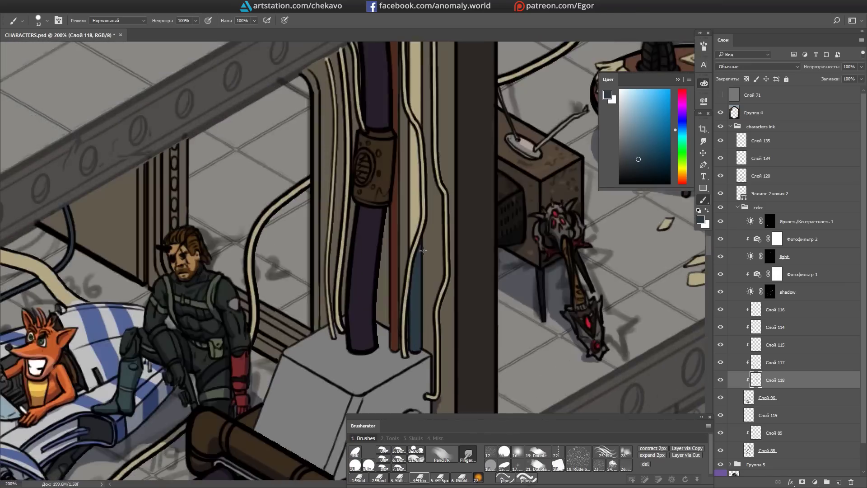
pyautogui.scroll(1, 402, 203)
pyautogui.scroll(-1, 403, 203)
pyautogui.scroll(-5, 403, 203)
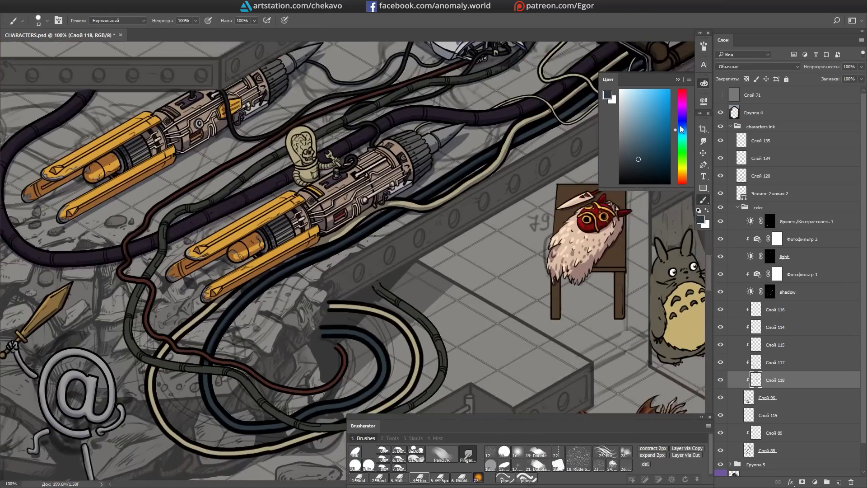
pyautogui.scroll(-1, 403, 204)
# Step: Repaint the cream cable purple from the lower left up to the right
pyautogui.keyDown('alt'); pyautogui.click(378, 261); pyautogui.keyUp('alt')
pyautogui.moveTo(338, 258); pyautogui.dragTo(402, 270)
pyautogui.scroll(1, 379, 261)
pyautogui.scroll(-3, 188, 242)
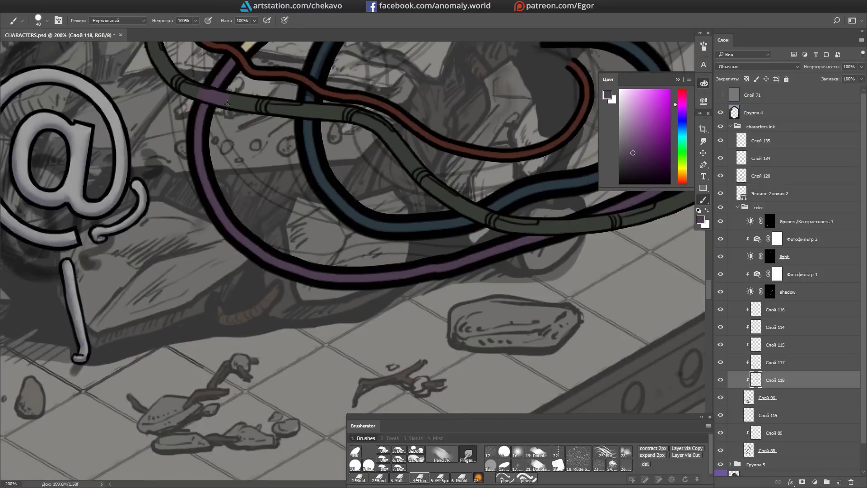
pyautogui.scroll(3, 189, 242)
pyautogui.scroll(10, 217, 294)
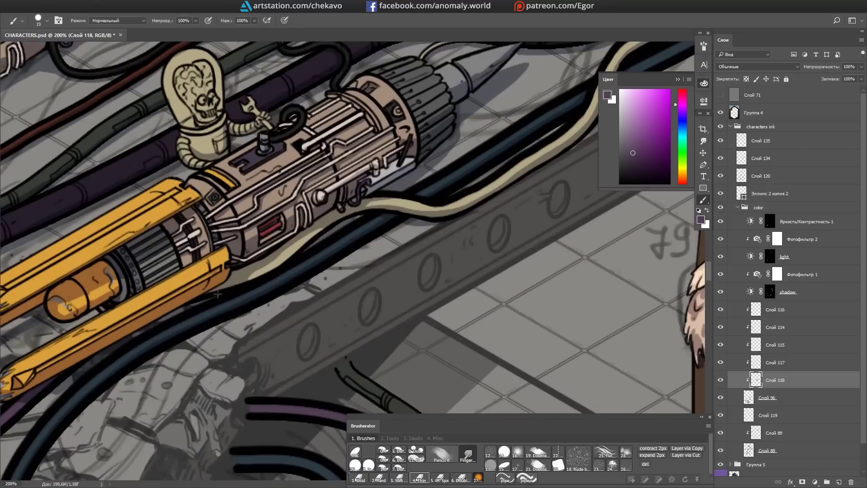
pyautogui.moveTo(269, 259)
pyautogui.mouseDown()
pyautogui.moveTo(364, 204)
pyautogui.moveTo(491, 187)
pyautogui.moveTo(417, 266)
pyautogui.mouseUp()
pyautogui.moveTo(418, 267)
pyautogui.mouseDown()
pyautogui.moveTo(467, 182)
pyautogui.moveTo(492, 162)
pyautogui.mouseUp()
pyautogui.moveTo(492, 162)
pyautogui.mouseDown()
pyautogui.moveTo(387, 245)
pyautogui.moveTo(441, 218)
pyautogui.moveTo(510, 165)
pyautogui.mouseUp()
pyautogui.scroll(-3, 387, 212)
pyautogui.scroll(3, 387, 212)
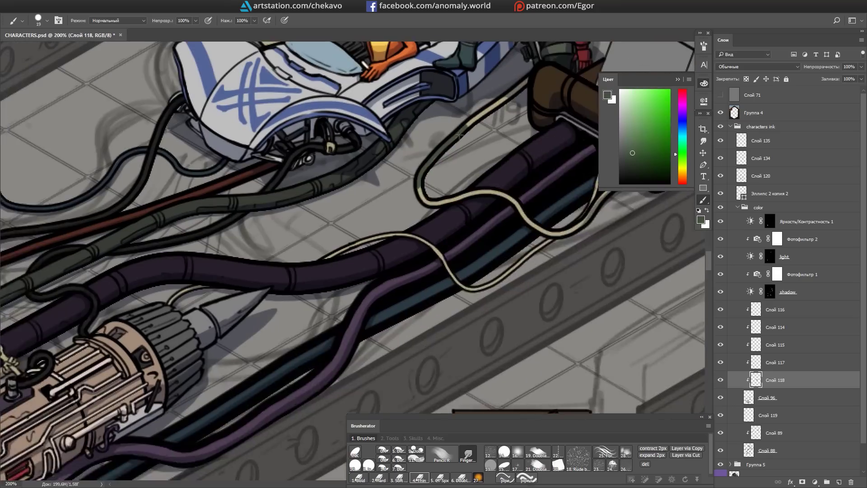
pyautogui.scroll(5, 536, 184)
pyautogui.scroll(3, 536, 184)
pyautogui.scroll(-3, 536, 184)
pyautogui.scroll(-4, 536, 184)
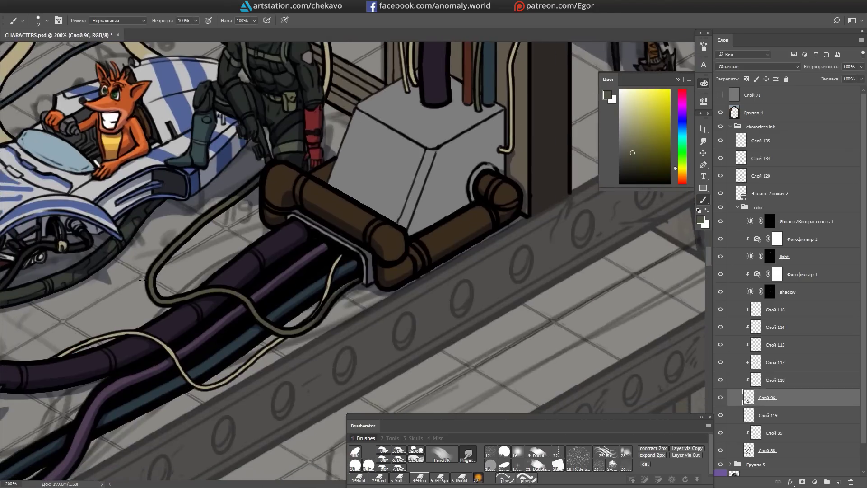
pyautogui.scroll(-5, 364, 166)
pyautogui.scroll(6, 364, 166)
pyautogui.scroll(5, 364, 166)
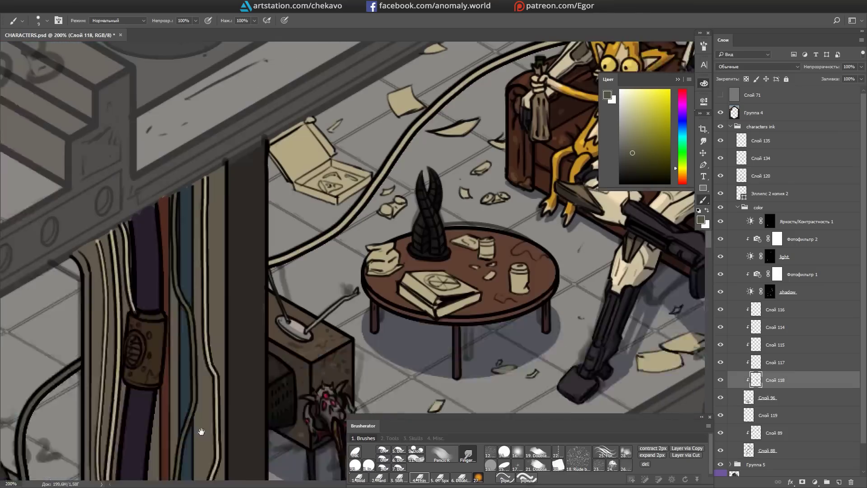
pyautogui.scroll(5, 363, 166)
# Step: Save the document and zoom to 200% on the fox's bed
pyautogui.hotkey('ctrl', '-')
pyautogui.hotkey('ctrl', 's')
pyautogui.moveTo(531, 180); pyautogui.dragTo(691, 125)
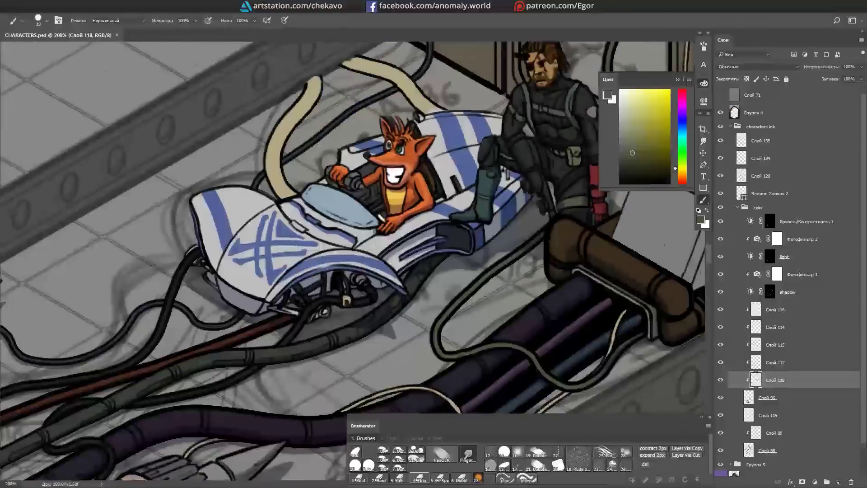
pyautogui.keyDown('ctrl'); pyautogui.click(433, 131); pyautogui.keyUp('ctrl')
pyautogui.moveTo(473, 245); pyautogui.dragTo(542, 163)
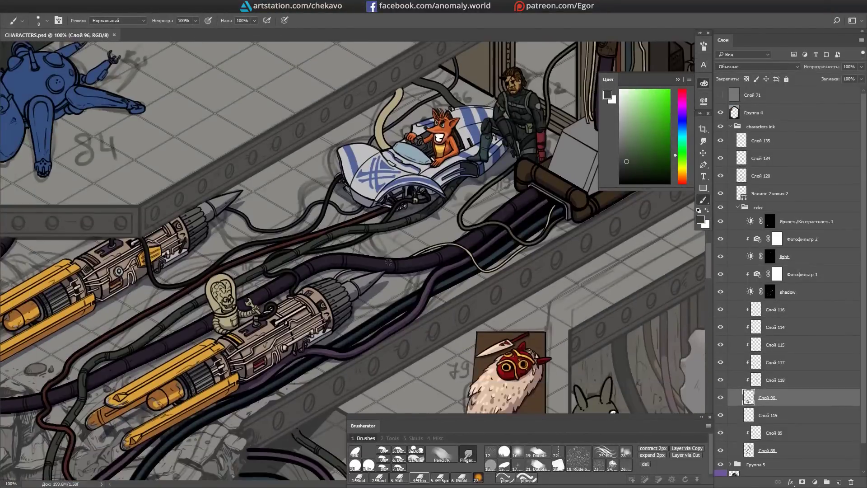
pyautogui.hotkey('ctrl', '+')
# Step: Make Слой 96 active and sample the dark slate colour from a cable
pyautogui.keyDown('ctrl'); pyautogui.click(332, 168); pyautogui.keyUp('ctrl')
pyautogui.keyDown('ctrl'); pyautogui.click(315, 212); pyautogui.keyUp('ctrl')
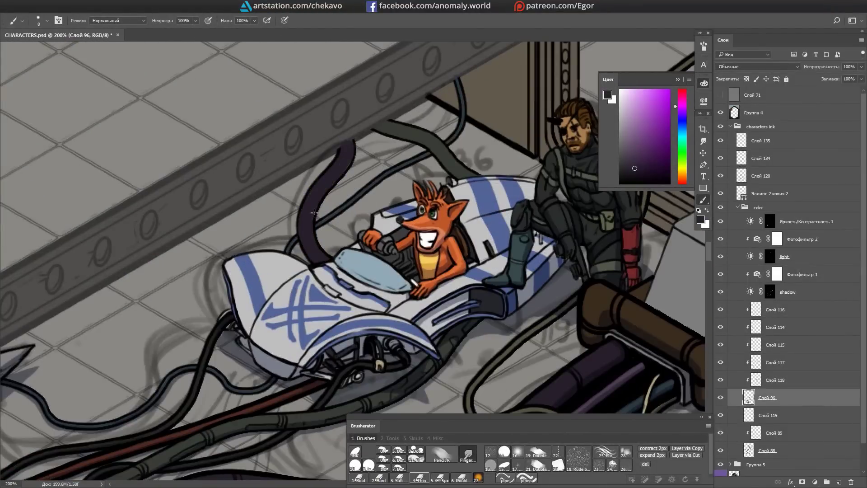
pyautogui.keyDown('ctrl'); pyautogui.click(462, 129); pyautogui.keyUp('ctrl')
pyautogui.keyDown('alt'); pyautogui.click(461, 128); pyautogui.keyUp('alt')
pyautogui.hotkey('ctrl', '-')
pyautogui.hotkey('ctrl', '-')
pyautogui.moveTo(628, 120); pyautogui.dragTo(506, 188)
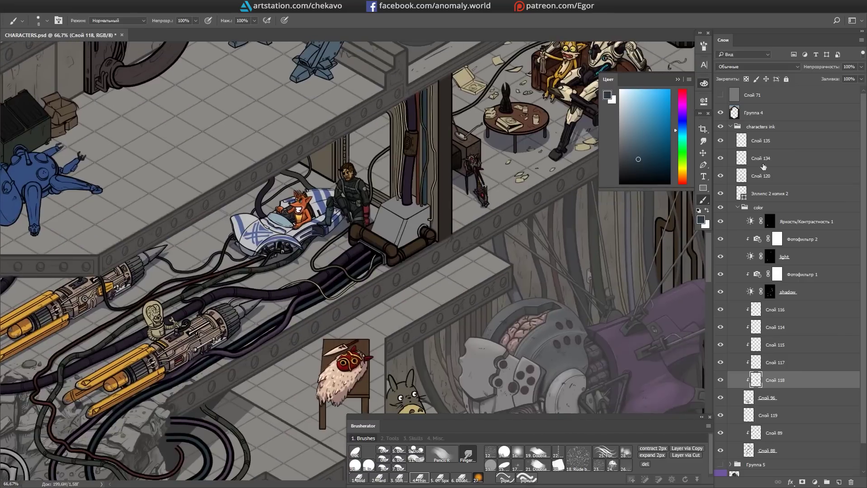
# Step: Set up black ink with a thin brush on Слой 134, zoomed to 200% on the junction box
pyautogui.keyDown('ctrl'); pyautogui.click(506, 188); pyautogui.keyUp('ctrl')
pyautogui.keyDown('alt'); pyautogui.click(408, 131); pyautogui.keyUp('alt')
pyautogui.hotkey('ctrl', '+')
pyautogui.hotkey('ctrl', '+')
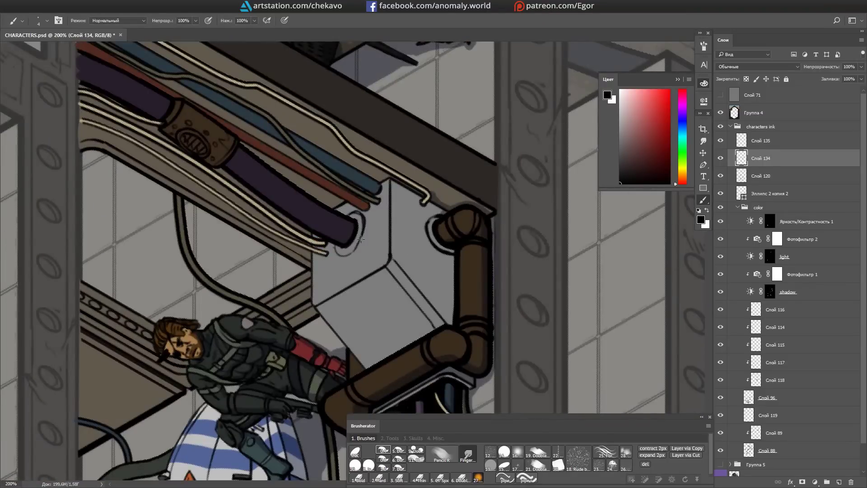
pyautogui.press('Escape')
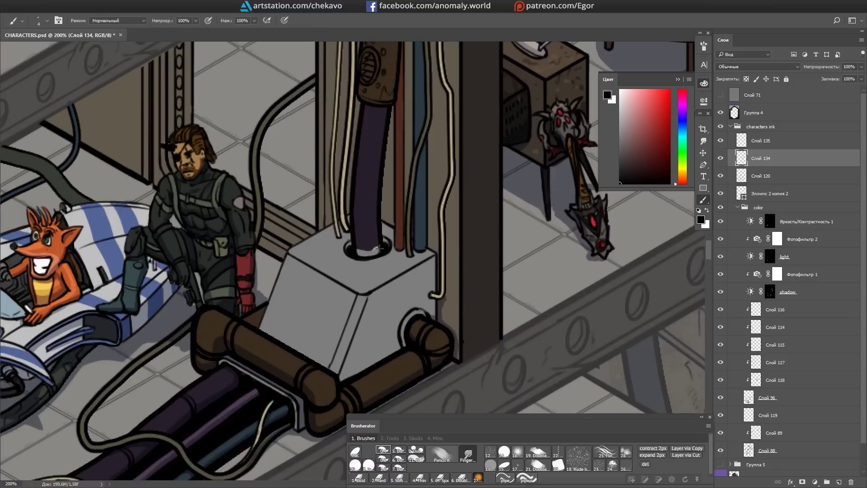
pyautogui.keyDown('ctrl'); pyautogui.click(371, 230); pyautogui.keyUp('ctrl')
pyautogui.keyDown('alt'); pyautogui.click(371, 230); pyautogui.keyUp('alt')
pyautogui.press('[')
pyautogui.press('[')
pyautogui.press('[')
pyautogui.press('[')
pyautogui.keyDown('ctrl'); pyautogui.click(415, 267); pyautogui.keyUp('ctrl')
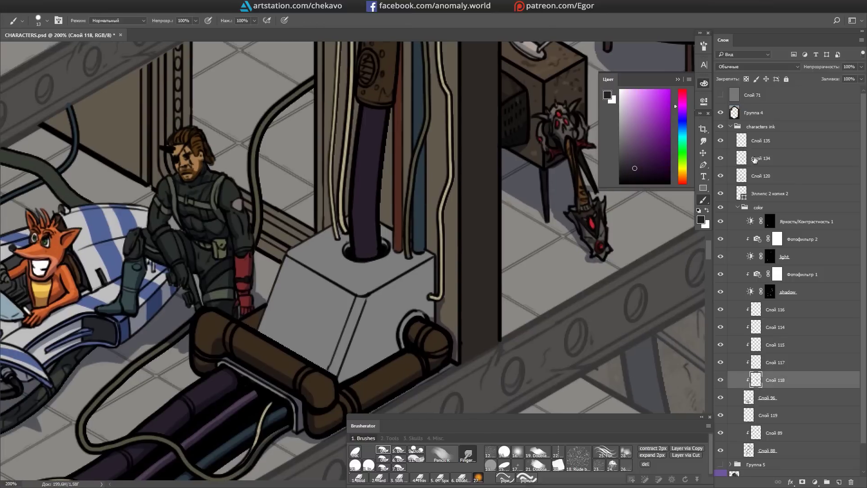
pyautogui.keyDown('alt'); pyautogui.click(414, 266); pyautogui.keyUp('alt')
# Step: Draw a short dark line on the junction box from a rotated view
pyautogui.press('r')
pyautogui.moveTo(414, 268)
pyautogui.mouseDown()
pyautogui.moveTo(328, 295)
pyautogui.moveTo(316, 316)
pyautogui.moveTo(383, 212)
pyautogui.mouseUp()
pyautogui.press('e')
pyautogui.press('b')
pyautogui.press('r')
pyautogui.moveTo(388, 234)
pyautogui.mouseDown()
pyautogui.moveTo(383, 209)
pyautogui.moveTo(370, 235)
pyautogui.moveTo(404, 260)
pyautogui.moveTo(384, 239)
pyautogui.moveTo(395, 232)
pyautogui.moveTo(379, 244)
pyautogui.mouseUp()
pyautogui.press('r')
# Step: Sample brown from the pipes and paint it into the junction box slot on Слой 118
pyautogui.keyDown('ctrl'); pyautogui.click(397, 237); pyautogui.keyUp('ctrl')
pyautogui.keyDown('alt'); pyautogui.click(392, 235); pyautogui.keyUp('alt')
pyautogui.keyDown('ctrl'); pyautogui.click(379, 243); pyautogui.keyUp('ctrl')
pyautogui.moveTo(379, 210)
pyautogui.mouseDown()
pyautogui.moveTo(379, 252)
pyautogui.moveTo(354, 296)
pyautogui.mouseUp()
pyautogui.keyDown('ctrl'); pyautogui.click(354, 297); pyautogui.keyUp('ctrl')
pyautogui.keyDown('alt'); pyautogui.click(354, 297); pyautogui.keyUp('alt')
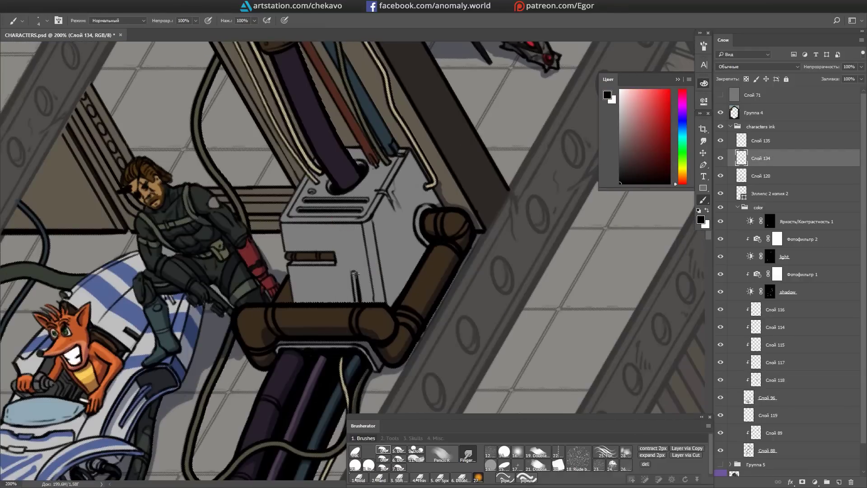
pyautogui.moveTo(352, 239); pyautogui.dragTo(365, 291)
pyautogui.moveTo(264, 274); pyautogui.dragTo(328, 225)
pyautogui.press('e')
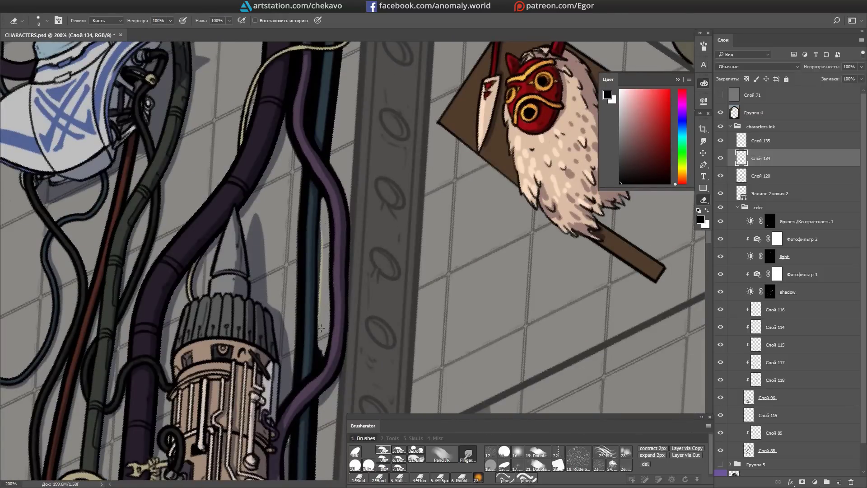
# Step: Turn the view so the vertical pipes run upright, ready for the wire
pyautogui.moveTo(319, 360)
pyautogui.mouseDown()
pyautogui.moveTo(344, 336)
pyautogui.moveTo(320, 169)
pyautogui.moveTo(291, 194)
pyautogui.mouseUp()
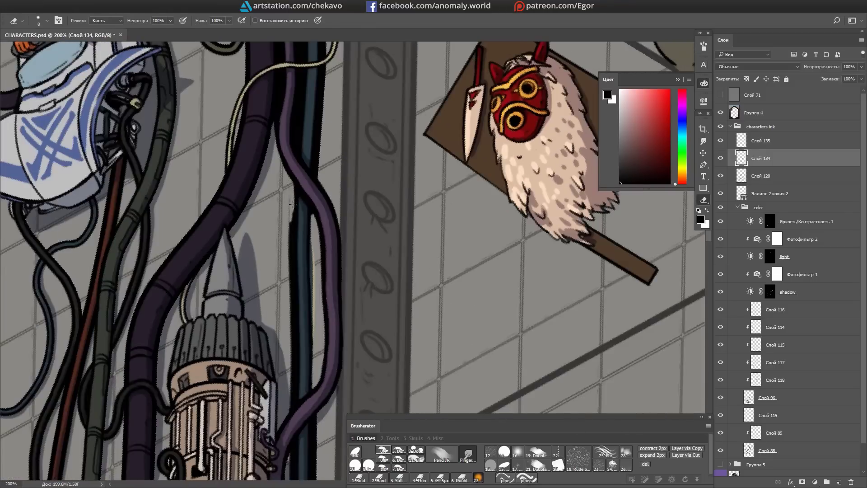
pyautogui.moveTo(291, 402); pyautogui.dragTo(316, 277)
pyautogui.press('e')
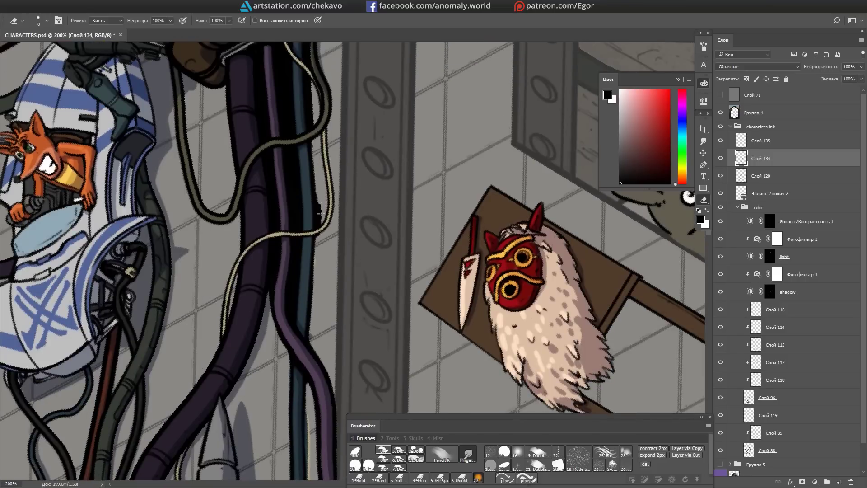
pyautogui.scroll(2, 319, 238)
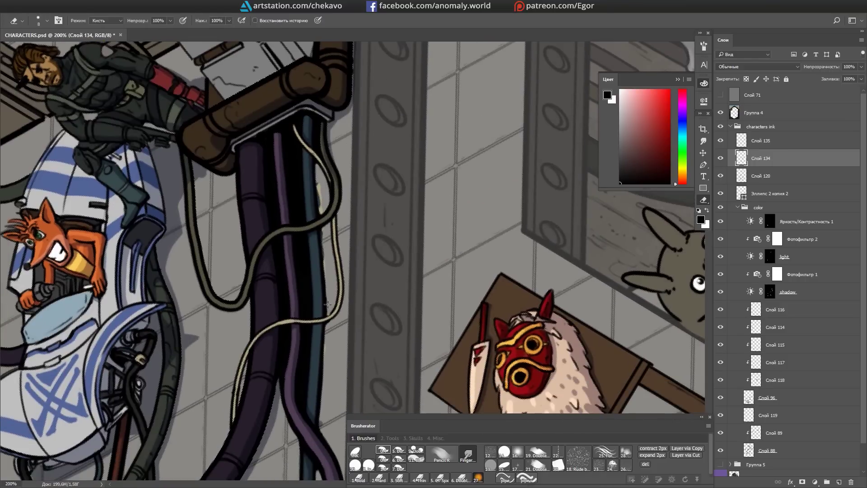
pyautogui.keyDown('ctrl'); pyautogui.click(332, 248); pyautogui.keyUp('ctrl')
pyautogui.moveTo(331, 248); pyautogui.dragTo(370, 217)
pyautogui.keyDown('ctrl'); pyautogui.click(352, 226); pyautogui.keyUp('ctrl')
# Step: On Слой 118, draw a brown wire running down the vertical pipe
pyautogui.click(788, 397)
pyautogui.keyDown('ctrl'); pyautogui.click(325, 223); pyautogui.keyUp('ctrl')
pyautogui.moveTo(499, 341)
pyautogui.mouseDown()
pyautogui.moveTo(325, 223)
pyautogui.moveTo(420, 228)
pyautogui.moveTo(413, 329)
pyautogui.moveTo(361, 226)
pyautogui.mouseUp()
pyautogui.press('b')
pyautogui.moveTo(344, 72); pyautogui.dragTo(348, 357)
pyautogui.moveTo(348, 356); pyautogui.dragTo(383, 354)
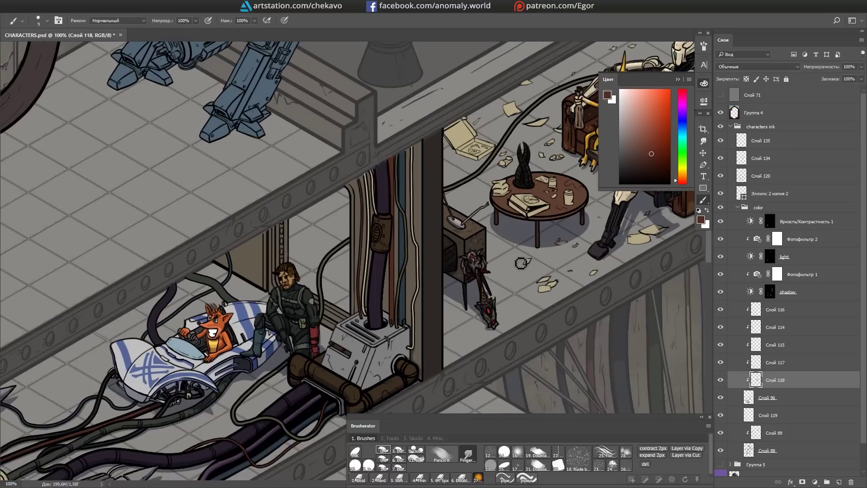
pyautogui.moveTo(407, 226); pyautogui.dragTo(451, 199)
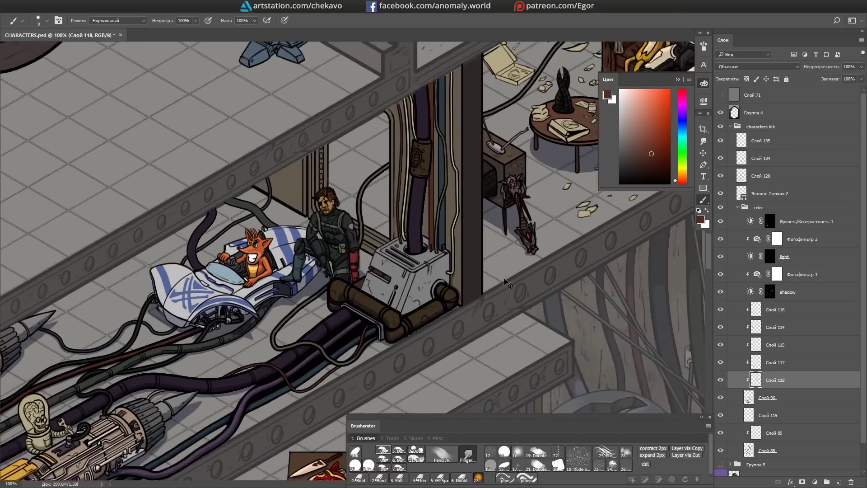
# Step: Set a 4-pixel black brush on Слой 134 and sample a grey from the vehicle
pyautogui.click(760, 158)
pyautogui.press('d')
pyautogui.press('[')
pyautogui.press('[')
pyautogui.press('[')
pyautogui.press('[')
pyautogui.press('[')
pyautogui.moveTo(61, 232); pyautogui.dragTo(214, 210)
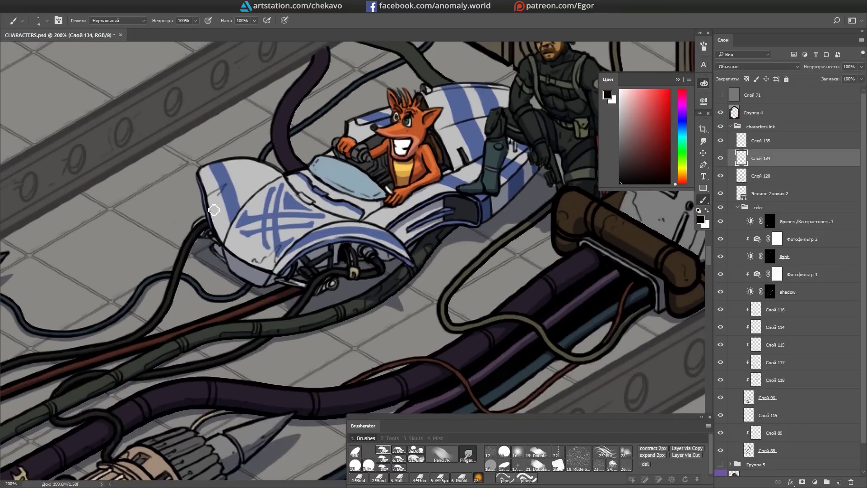
pyautogui.moveTo(249, 266); pyautogui.dragTo(316, 259)
pyautogui.click(619, 123)
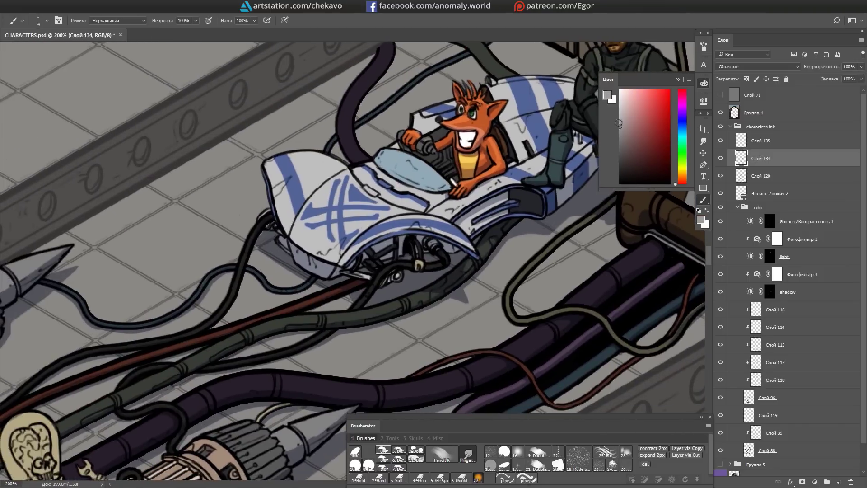
pyautogui.moveTo(292, 230)
pyautogui.mouseDown()
pyautogui.moveTo(286, 298)
pyautogui.moveTo(266, 298)
pyautogui.mouseUp()
# Step: Erase and smudge the shadow mask to refine the vehicle's underside shading
pyautogui.click(769, 291)
pyautogui.press('e')
pyautogui.press('d')
pyautogui.moveTo(271, 203)
pyautogui.mouseDown()
pyautogui.moveTo(329, 266)
pyautogui.moveTo(406, 293)
pyautogui.mouseUp()
pyautogui.moveTo(531, 192); pyautogui.dragTo(507, 172)
pyautogui.moveTo(521, 278); pyautogui.dragTo(451, 247)
pyautogui.click(468, 453)
pyautogui.moveTo(397, 198)
pyautogui.mouseDown()
pyautogui.moveTo(432, 186)
pyautogui.moveTo(432, 218)
pyautogui.mouseUp()
# Step: Adjust the vehicle's highlight by erasing on the light layer's mask
pyautogui.click(769, 256)
pyautogui.press('e')
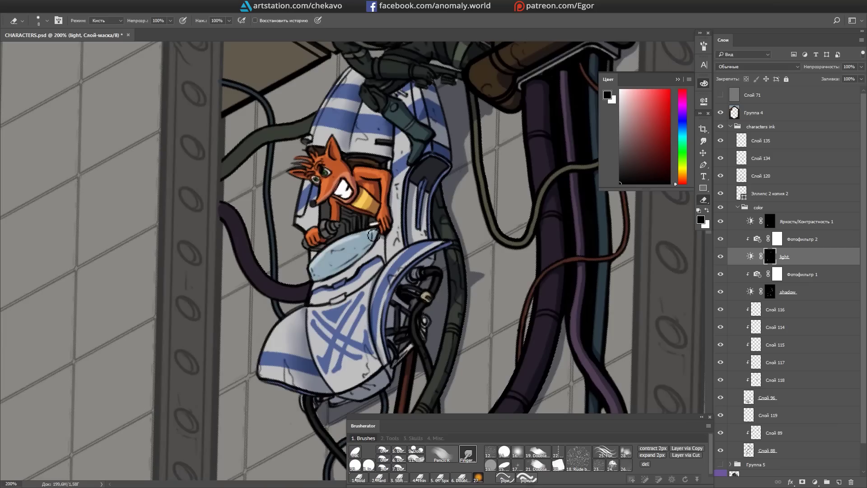
pyautogui.hotkey('ctrl', '-')
pyautogui.moveTo(316, 384)
pyautogui.mouseDown()
pyautogui.moveTo(473, 274)
pyautogui.moveTo(311, 373)
pyautogui.mouseUp()
pyautogui.hotkey('ctrl', '+')
pyautogui.moveTo(348, 251)
pyautogui.mouseDown()
pyautogui.moveTo(304, 184)
pyautogui.moveTo(421, 94)
pyautogui.moveTo(451, 271)
pyautogui.moveTo(419, 104)
pyautogui.moveTo(399, 283)
pyautogui.mouseUp()
# Step: Paint the drawer cabinet's base and front dark red on Слой 96
pyautogui.press('b')
pyautogui.press('r')
pyautogui.press('b')
pyautogui.press('r')
pyautogui.moveTo(418, 320); pyautogui.dragTo(252, 233)
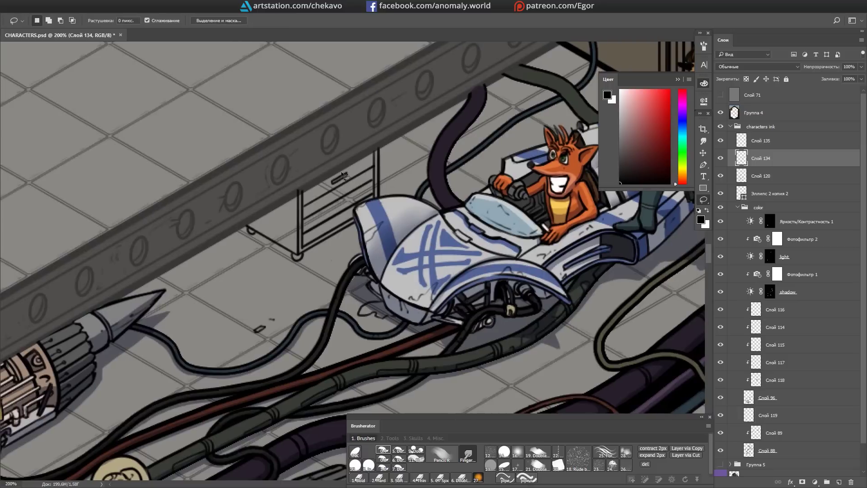
pyautogui.moveTo(354, 176); pyautogui.dragTo(355, 208)
pyautogui.keyDown('ctrl'); pyautogui.click(290, 239); pyautogui.keyUp('ctrl')
pyautogui.keyDown('alt'); pyautogui.click(291, 239); pyautogui.keyUp('alt')
pyautogui.moveTo(258, 260); pyautogui.dragTo(280, 246)
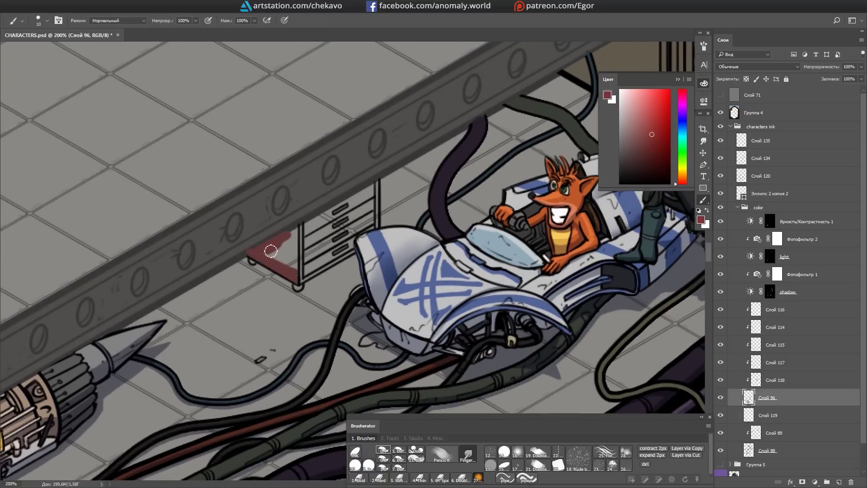
pyautogui.moveTo(345, 231)
pyautogui.mouseDown()
pyautogui.moveTo(325, 262)
pyautogui.moveTo(361, 198)
pyautogui.mouseUp()
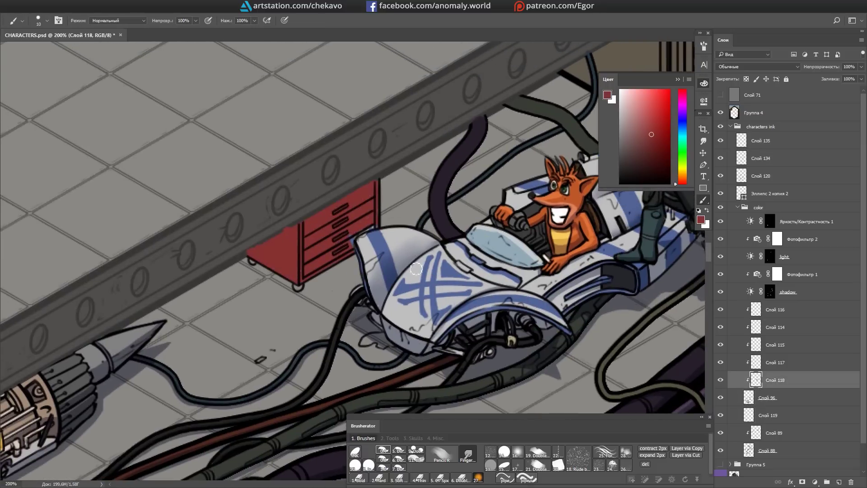
# Step: Add a faint pinkish-grey highlight on Слой 118 and black ink detail to the cabinet
pyautogui.keyDown('alt'); pyautogui.click(488, 156); pyautogui.keyUp('alt')
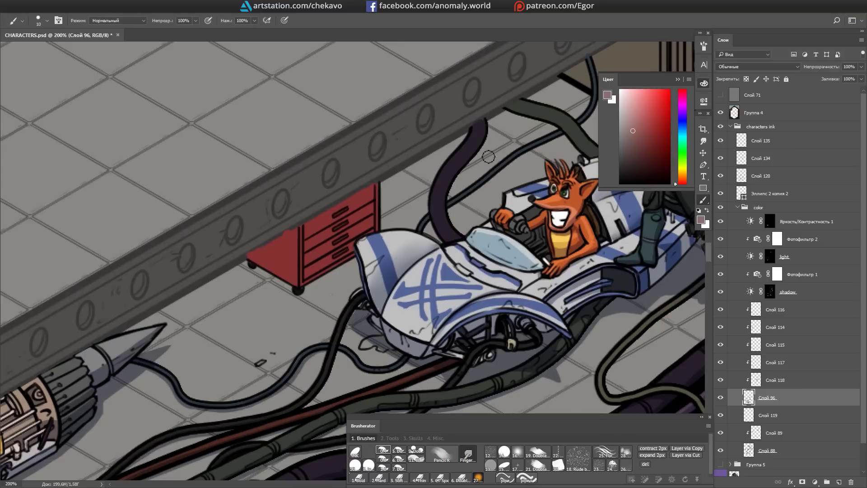
pyautogui.keyDown('ctrl'); pyautogui.click(305, 256); pyautogui.keyUp('ctrl')
pyautogui.moveTo(291, 255); pyautogui.dragTo(295, 279)
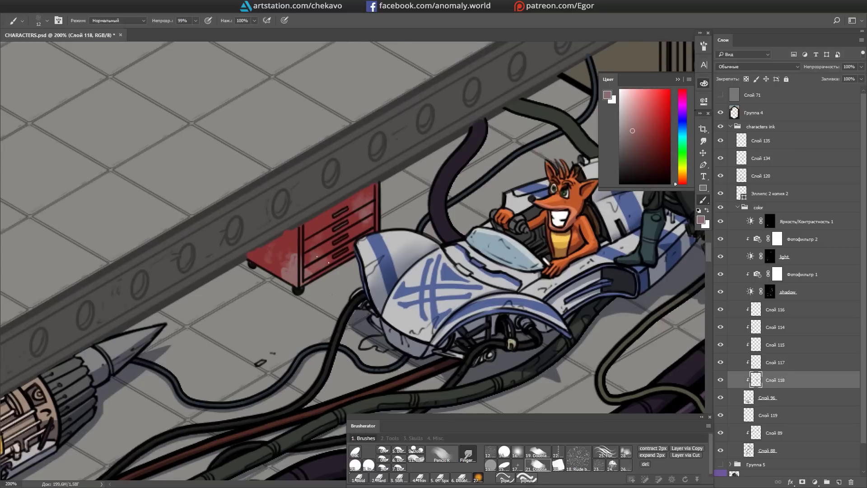
pyautogui.keyDown('ctrl'); pyautogui.click(294, 287); pyautogui.keyUp('ctrl')
pyautogui.moveTo(300, 270); pyautogui.dragTo(303, 271)
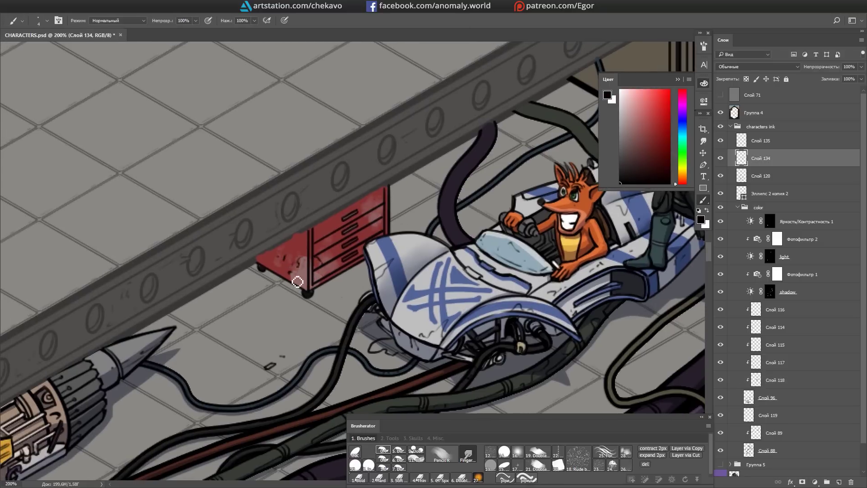
# Step: Move across to the engines and the cables below the vehicle, selecting Слой 96
pyautogui.hotkey('ctrl', '-')
pyautogui.moveTo(423, 256); pyautogui.dragTo(439, 197)
pyautogui.moveTo(207, 294)
pyautogui.mouseDown()
pyautogui.moveTo(229, 168)
pyautogui.moveTo(161, 221)
pyautogui.mouseUp()
pyautogui.hotkey('ctrl', '+')
pyautogui.keyDown('ctrl'); pyautogui.click(484, 162); pyautogui.keyUp('ctrl')
pyautogui.moveTo(484, 162); pyautogui.dragTo(405, 297)
# Step: Zoom out and bring the alien on the engine and the second engine into view
pyautogui.press('e')
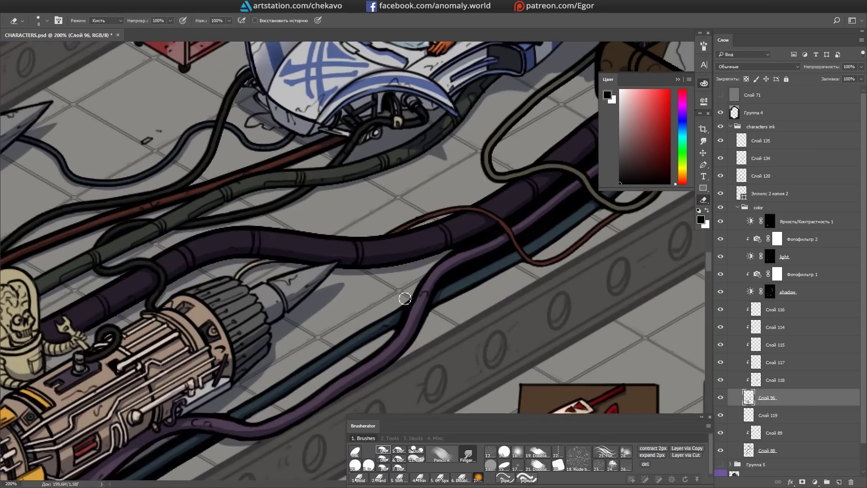
pyautogui.hotkey('ctrl', '-')
pyautogui.keyDown('ctrl'); pyautogui.click(522, 299); pyautogui.keyUp('ctrl')
pyautogui.moveTo(522, 300); pyautogui.dragTo(560, 294)
pyautogui.moveTo(314, 412); pyautogui.dragTo(374, 218)
pyautogui.hotkey('ctrl', '+')
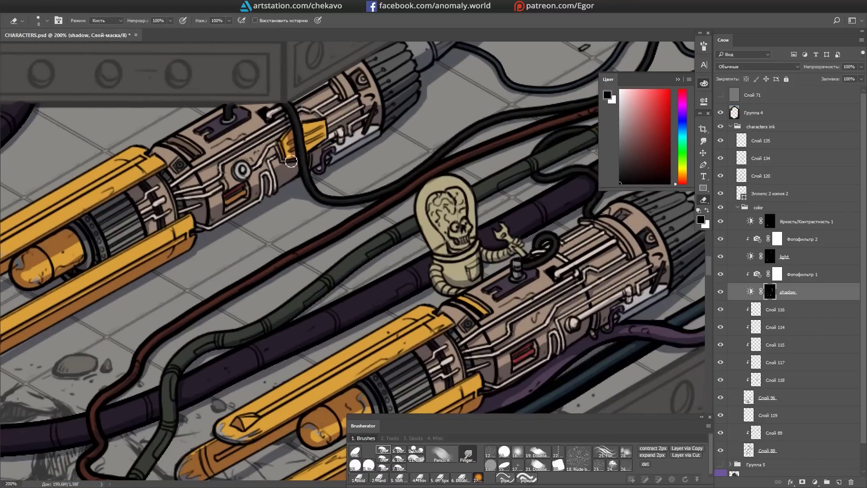
pyautogui.moveTo(291, 161); pyautogui.dragTo(235, 81)
pyautogui.moveTo(406, 316); pyautogui.dragTo(496, 189)
# Step: Pick the brush on Слой 118 and move along the pipe to the engine nose
pyautogui.press('b')
pyautogui.keyDown('ctrl'); pyautogui.click(495, 171); pyautogui.keyUp('ctrl')
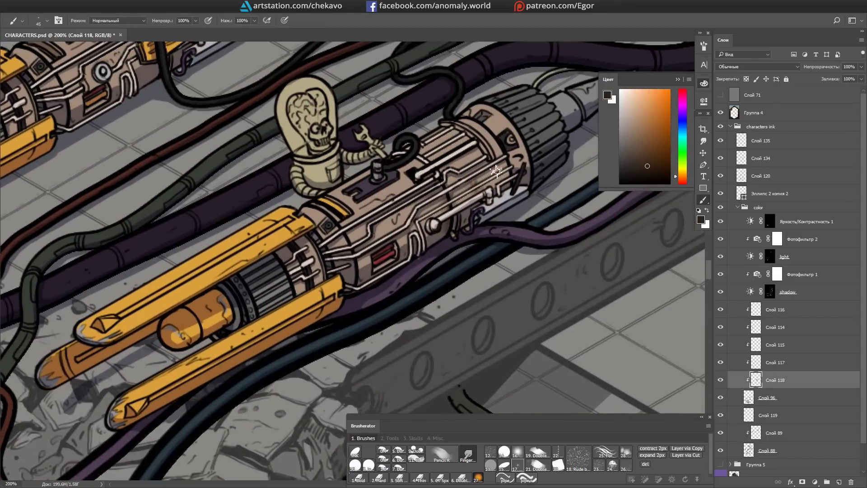
pyautogui.moveTo(519, 144); pyautogui.dragTo(415, 212)
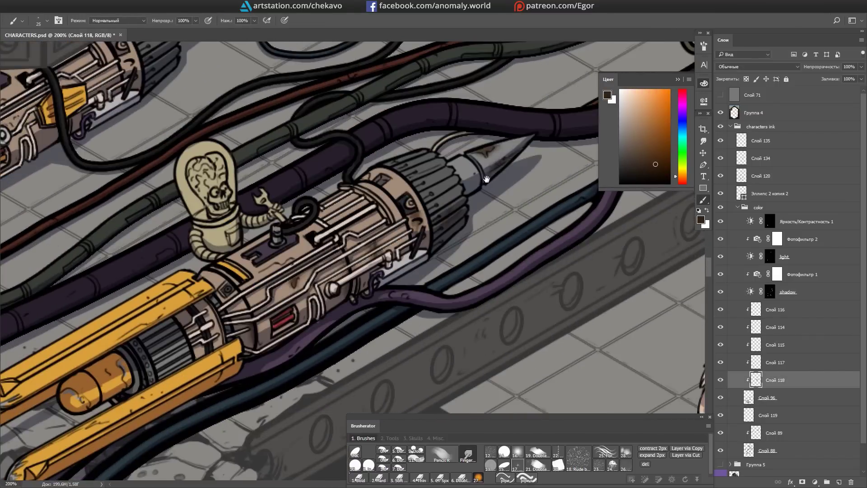
pyautogui.moveTo(496, 158); pyautogui.dragTo(397, 244)
pyautogui.moveTo(596, 95); pyautogui.dragTo(510, 190)
pyautogui.hotkey('ctrl', '-')
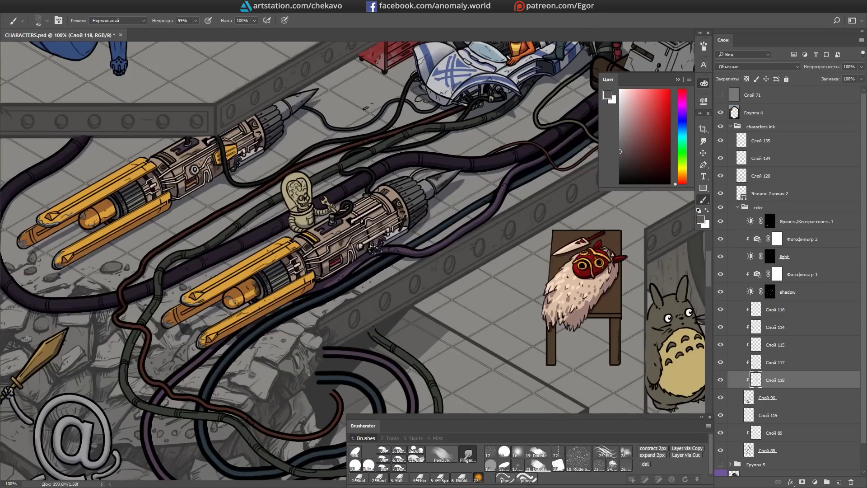
pyautogui.hotkey('ctrl', '+')
pyautogui.scroll(-5, 345, 183)
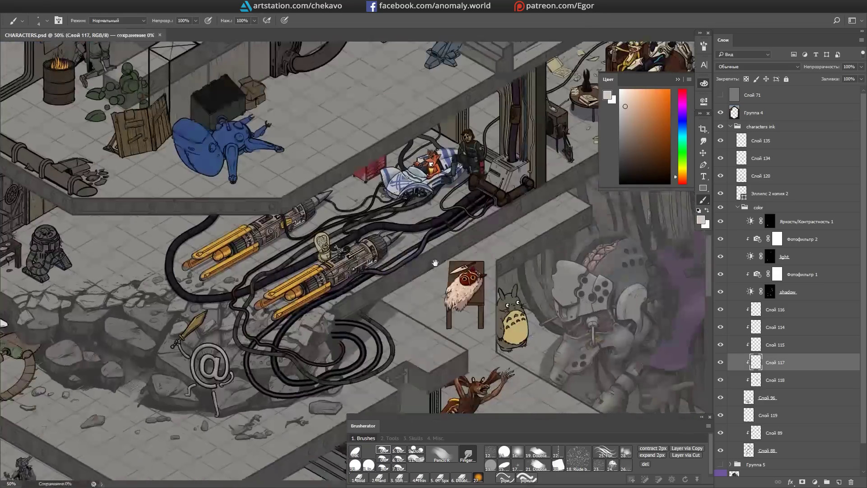
pyautogui.scroll(3, 243, 343)
# Step: On Слой 96, sample the face's dark reddish brown and select the light mask for the dome
pyautogui.press('d')
pyautogui.press('e')
pyautogui.click(766, 392)
pyautogui.press('b')
pyautogui.scroll(2, 438, 176)
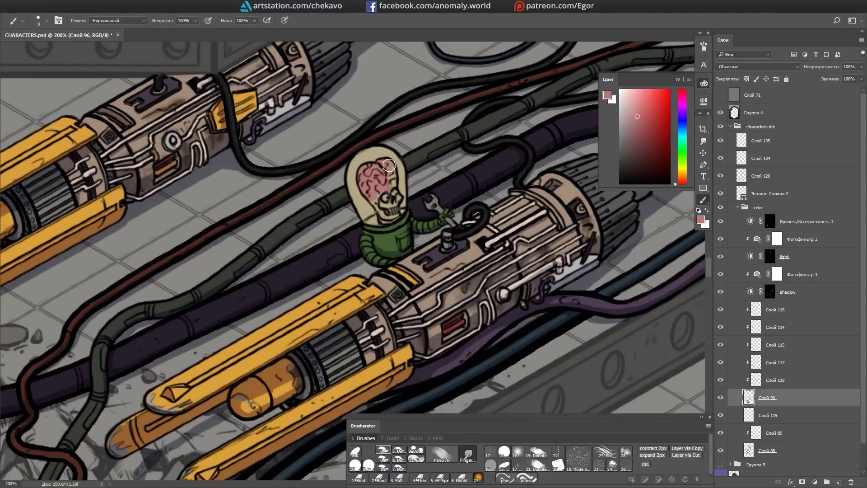
pyautogui.keyDown('alt'); pyautogui.click(393, 207); pyautogui.keyUp('alt')
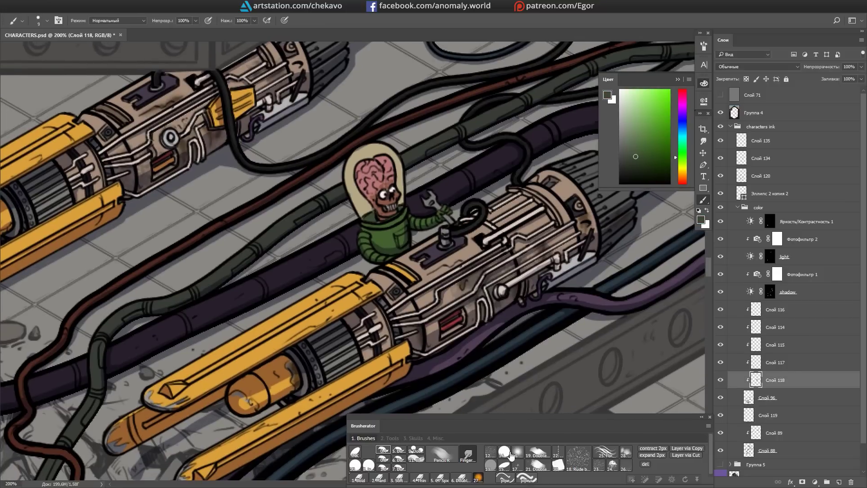
pyautogui.click(504, 452)
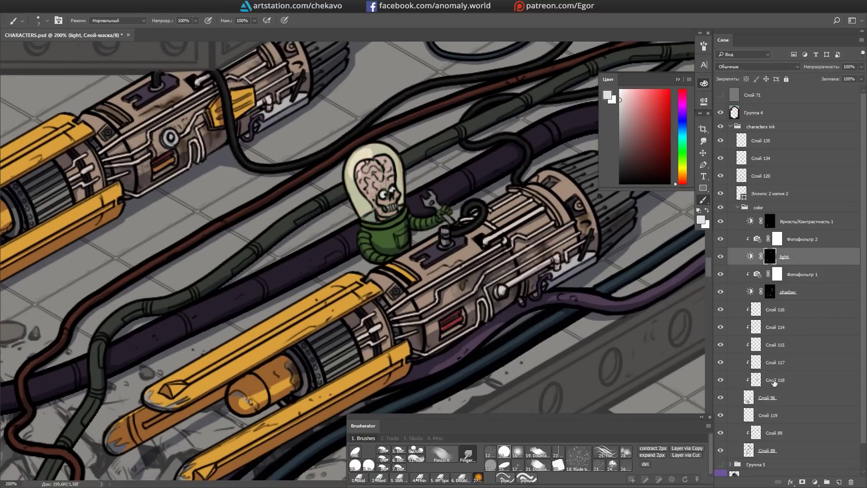
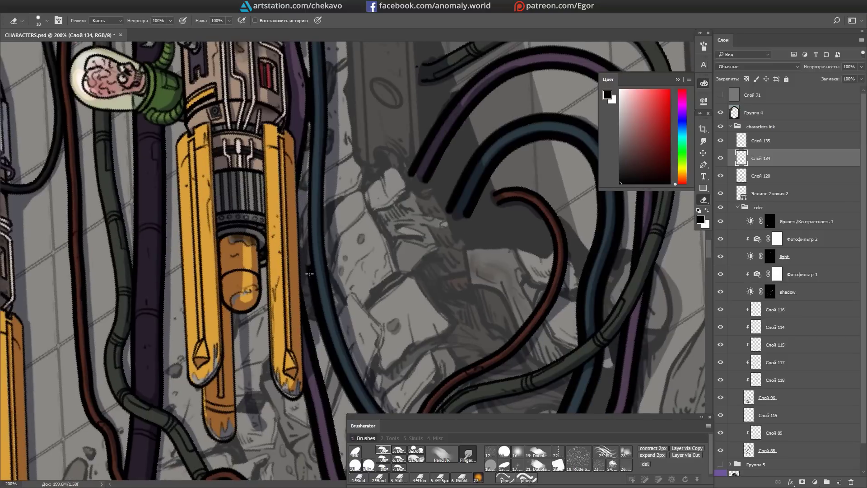
# Step: On the shadow layer's mask, darken the right face of the box
pyautogui.moveTo(309, 273)
pyautogui.mouseDown()
pyautogui.moveTo(239, 155)
pyautogui.moveTo(210, 174)
pyautogui.mouseUp()
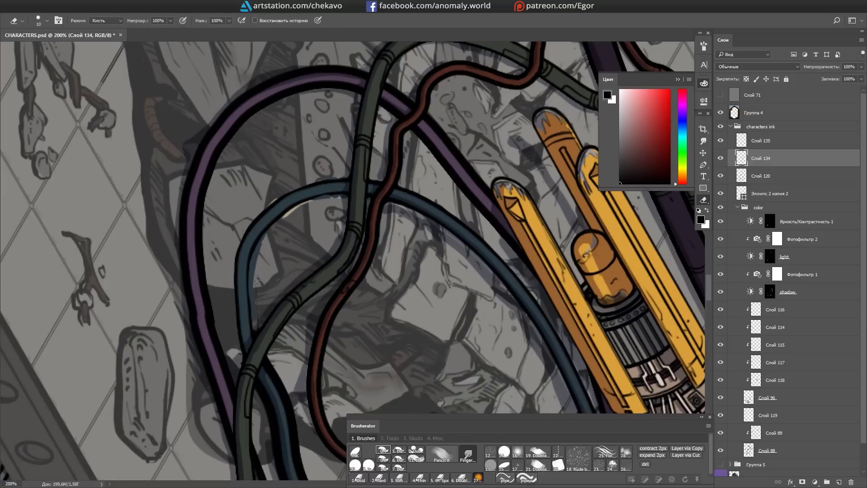
pyautogui.keyDown('ctrl'); pyautogui.click(252, 217); pyautogui.keyUp('ctrl')
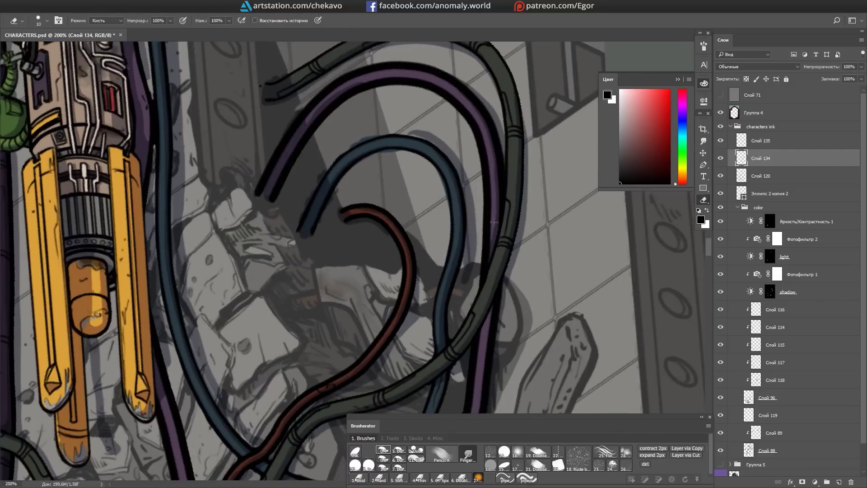
pyautogui.keyDown('ctrl'); pyautogui.click(356, 167); pyautogui.keyUp('ctrl')
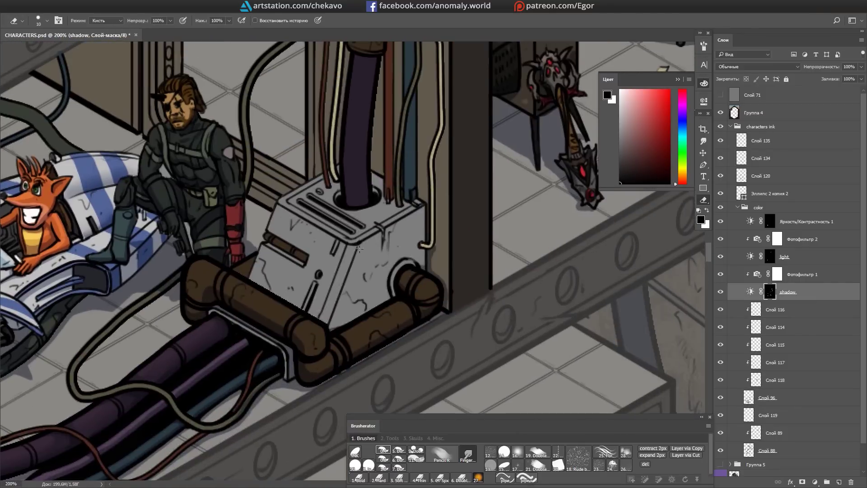
pyautogui.moveTo(359, 248)
pyautogui.mouseDown()
pyautogui.moveTo(370, 280)
pyautogui.moveTo(409, 259)
pyautogui.mouseUp()
pyautogui.scroll(4, 417, 244)
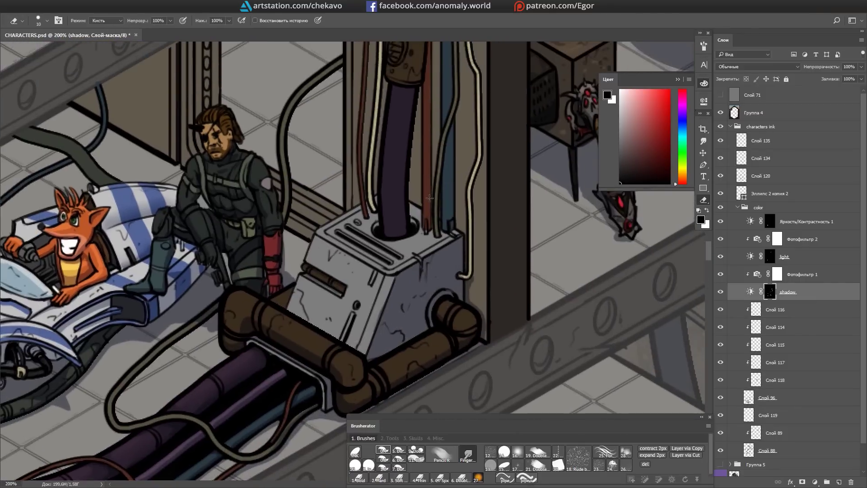
pyautogui.scroll(5, 387, 139)
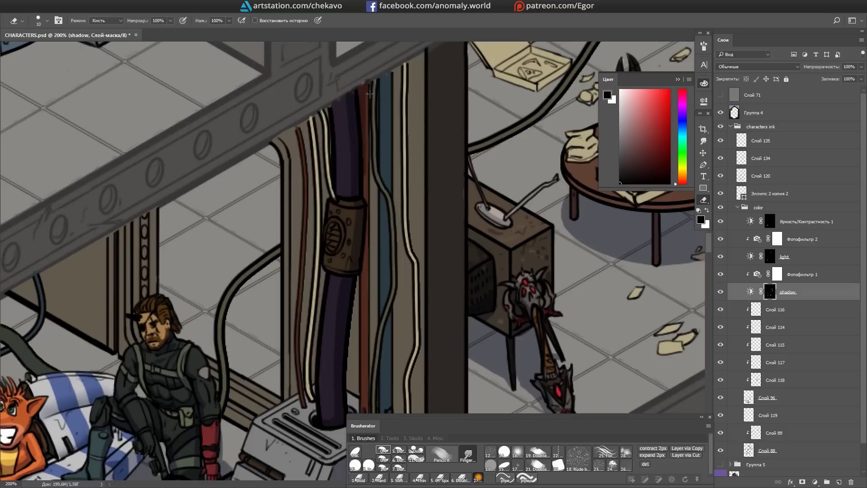
# Step: Paint vertical shadow strokes down the strip between the wavy pipes
pyautogui.moveTo(366, 87); pyautogui.dragTo(373, 273)
pyautogui.scroll(-6, 368, 240)
pyautogui.moveTo(346, 163); pyautogui.dragTo(348, 280)
pyautogui.moveTo(357, 251); pyautogui.dragTo(359, 303)
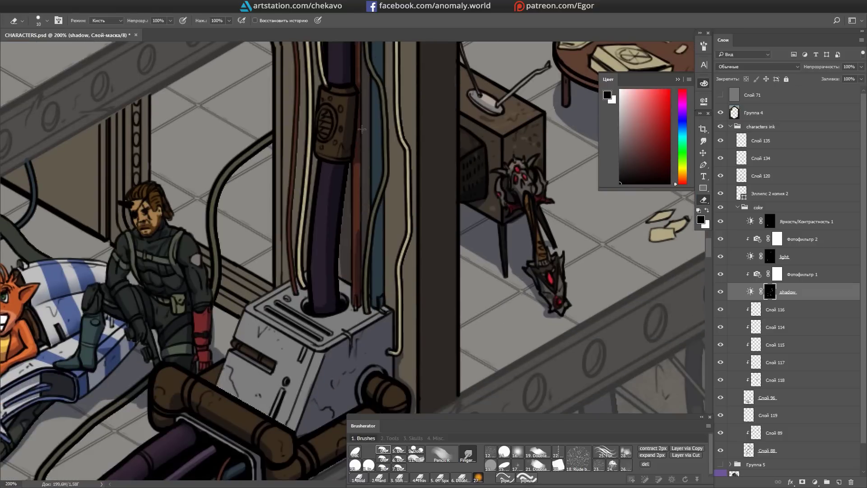
pyautogui.moveTo(358, 163); pyautogui.dragTo(359, 291)
pyautogui.scroll(7, 388, 68)
pyautogui.scroll(-3, 388, 67)
pyautogui.moveTo(375, 156); pyautogui.dragTo(375, 312)
pyautogui.hscroll(-1, 375, 311)
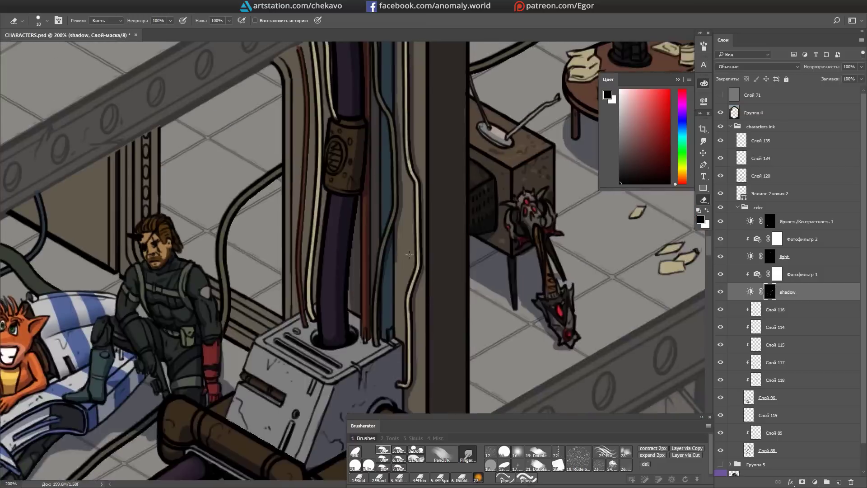
pyautogui.hscroll(-8, 271, 253)
pyautogui.scroll(3, 247, 246)
# Step: Darken the floor along the thin cable, switching between brush and eraser on the mask
pyautogui.moveTo(287, 254); pyautogui.dragTo(347, 215)
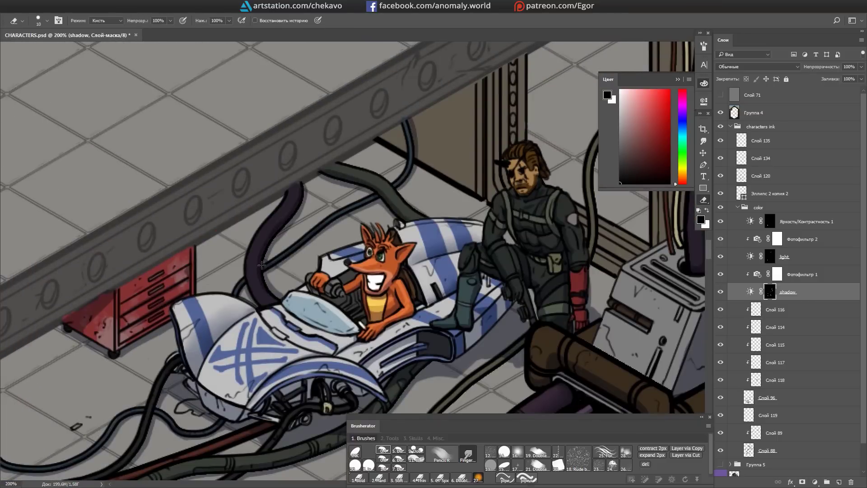
pyautogui.scroll(-2, 262, 254)
pyautogui.scroll(-2, 225, 226)
pyautogui.scroll(2, 192, 221)
pyautogui.press('b')
pyautogui.press('e')
pyautogui.scroll(-5, 265, 265)
pyautogui.scroll(-3, 179, 96)
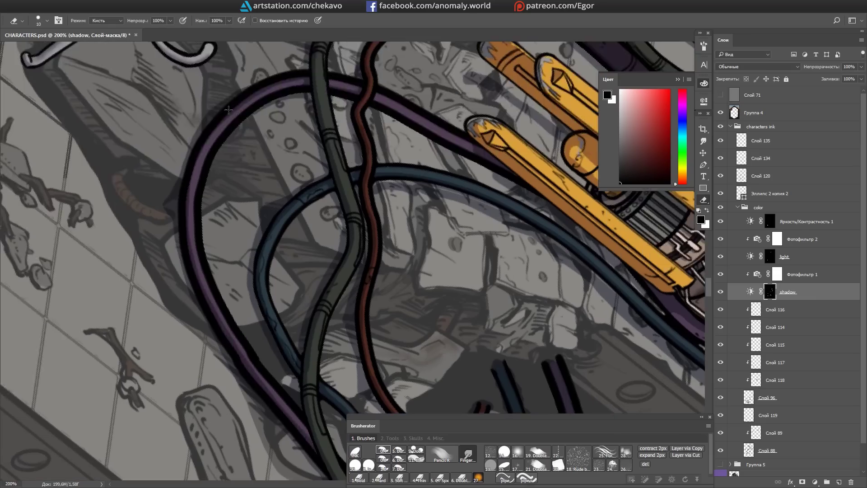
pyautogui.scroll(3, 356, 149)
# Step: Select layer Слой 135, move to the light mask with the eraser, and shrink the brush
pyautogui.press('m')
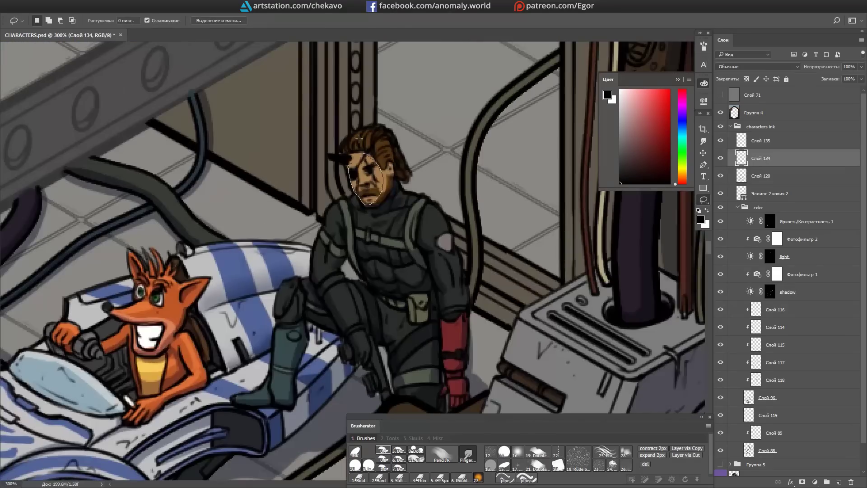
pyautogui.click(760, 141)
pyautogui.scroll(-1, 357, 149)
pyautogui.scroll(-3, 440, 155)
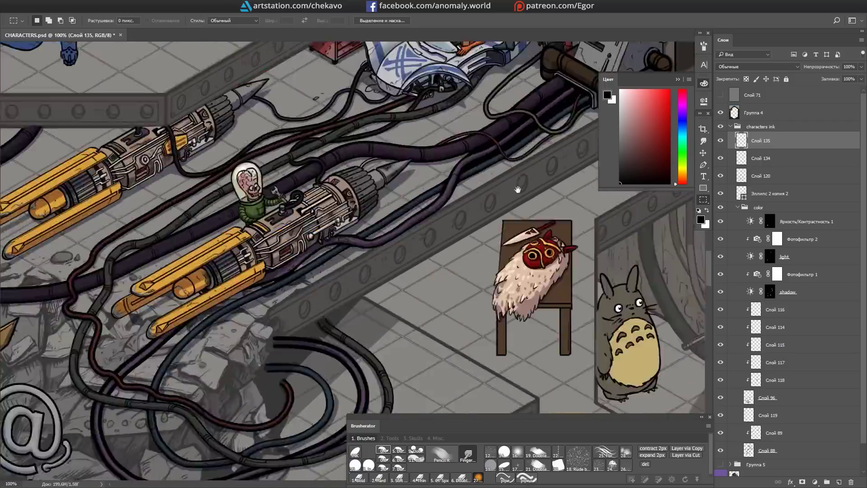
pyautogui.scroll(3, 261, 279)
pyautogui.press('e')
pyautogui.scroll(-2, 453, 118)
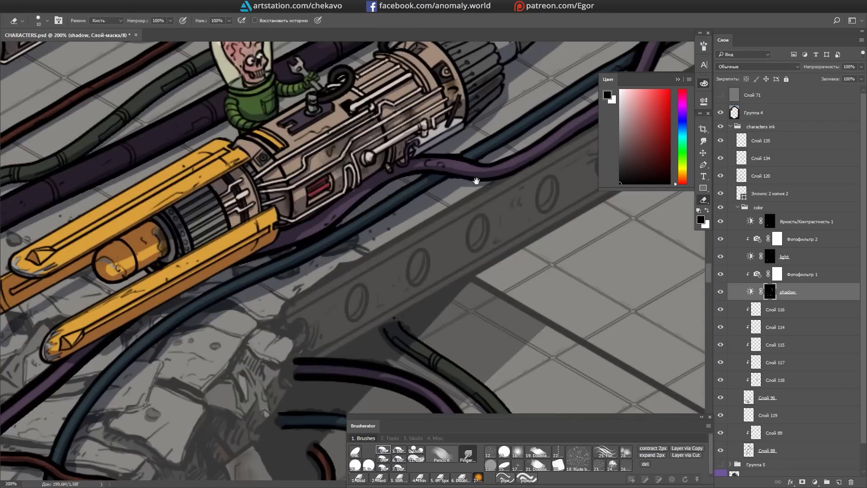
pyautogui.hotkey('alt', ']')
pyautogui.hotkey('alt', ']')
pyautogui.scroll(2, 424, 329)
pyautogui.press('[')
pyautogui.press('[')
# Step: Survey the pipes, fox, soldier and brain-alien robot while fine-tuning the brush size
pyautogui.moveTo(424, 329)
pyautogui.mouseDown()
pyautogui.moveTo(454, 150)
pyautogui.moveTo(440, 55)
pyautogui.moveTo(370, 334)
pyautogui.moveTo(343, 317)
pyautogui.moveTo(315, 197)
pyautogui.mouseUp()
pyautogui.hotkey('alt', '[')
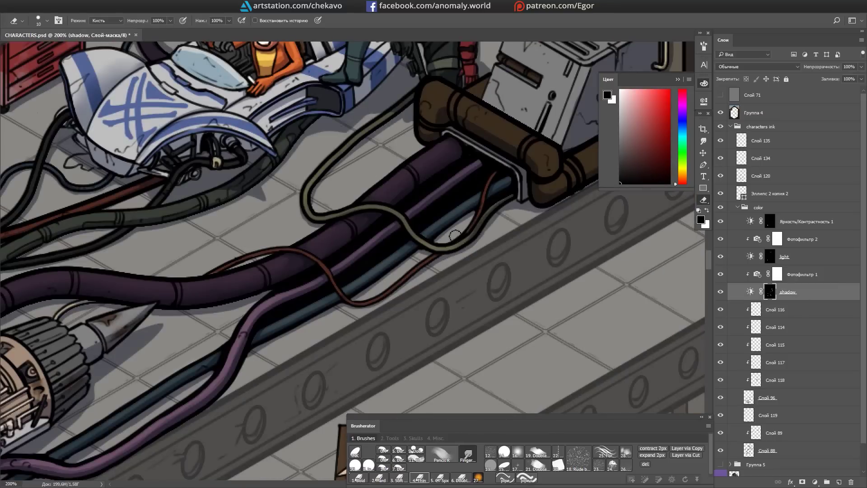
pyautogui.hotkey('alt', ']')
pyautogui.hotkey('alt', ']')
pyautogui.moveTo(425, 105); pyautogui.dragTo(339, 182)
pyautogui.moveTo(416, 151)
pyautogui.mouseDown()
pyautogui.moveTo(385, 246)
pyautogui.moveTo(451, 181)
pyautogui.moveTo(453, 153)
pyautogui.mouseUp()
pyautogui.press('[')
pyautogui.press('[')
pyautogui.press('[')
pyautogui.press('[')
pyautogui.press('[')
pyautogui.press('[')
pyautogui.moveTo(449, 238); pyautogui.dragTo(466, 127)
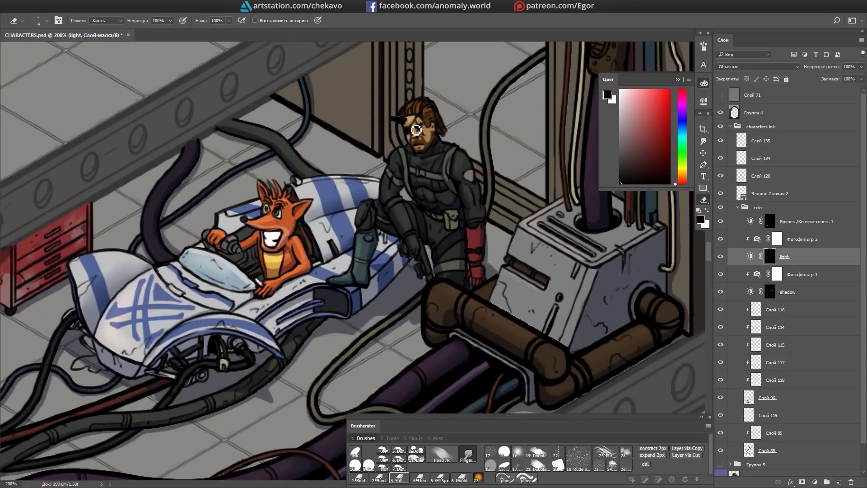
pyautogui.moveTo(454, 268); pyautogui.dragTo(648, 102)
pyautogui.moveTo(406, 194); pyautogui.dragTo(406, 311)
pyautogui.moveTo(180, 472)
pyautogui.mouseDown()
pyautogui.moveTo(557, 202)
pyautogui.moveTo(421, 212)
pyautogui.moveTo(497, 135)
pyautogui.moveTo(407, 271)
pyautogui.moveTo(316, 226)
pyautogui.moveTo(354, 195)
pyautogui.moveTo(322, 190)
pyautogui.mouseUp()
pyautogui.hotkey('ctrl', '-')
pyautogui.press(']')
pyautogui.press('[')
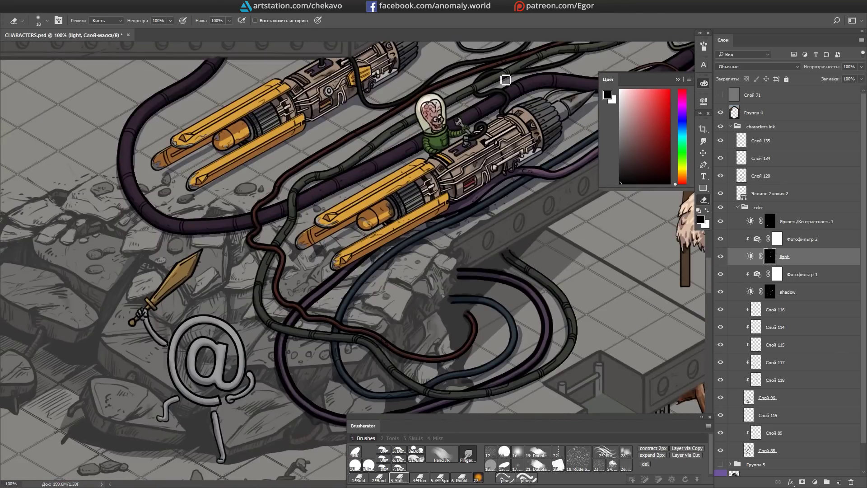
pyautogui.moveTo(480, 254); pyautogui.dragTo(391, 191)
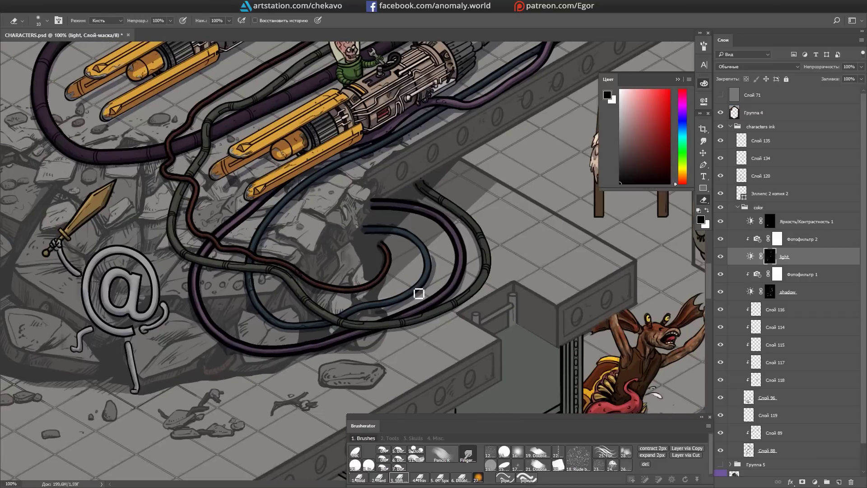
# Step: Rotate the canvas to check the rockets upright, then reset it to the original diagonal
pyautogui.scroll(5, 491, 270)
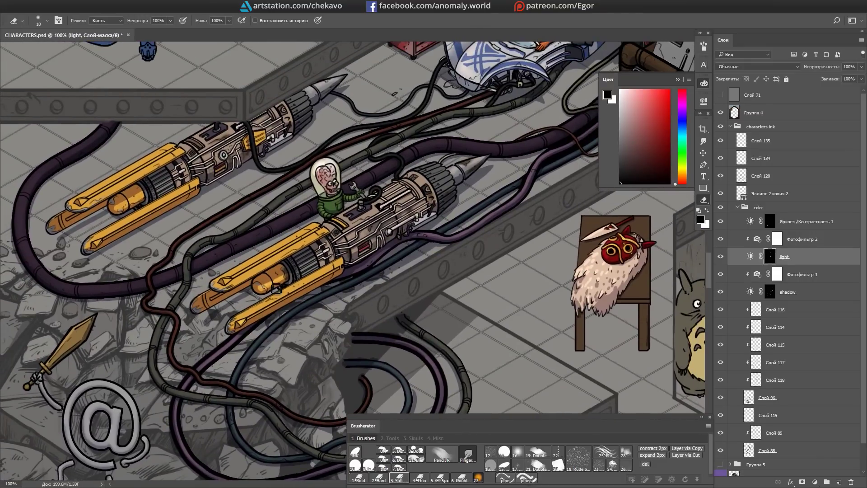
pyautogui.hscroll(-3, 461, 148)
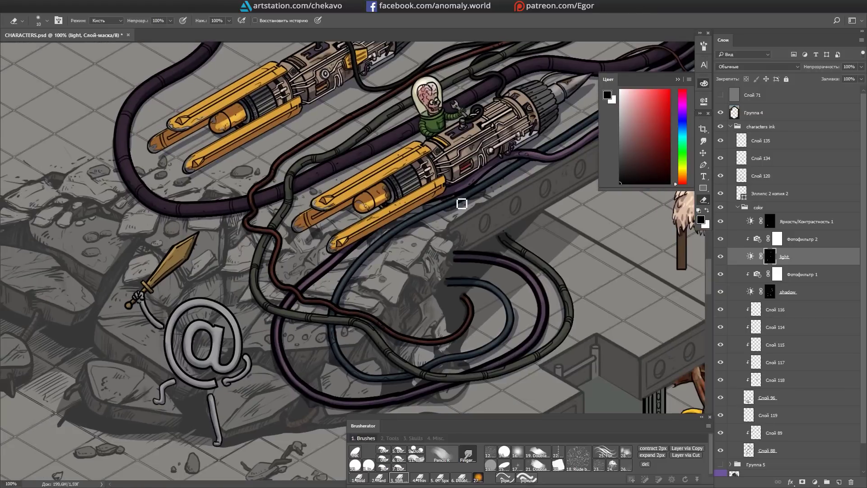
pyautogui.hscroll(6, 474, 194)
pyautogui.scroll(3, 572, 105)
pyautogui.hotkey('alt', '[')
pyautogui.hotkey('alt', '[')
pyautogui.scroll(2, 516, 172)
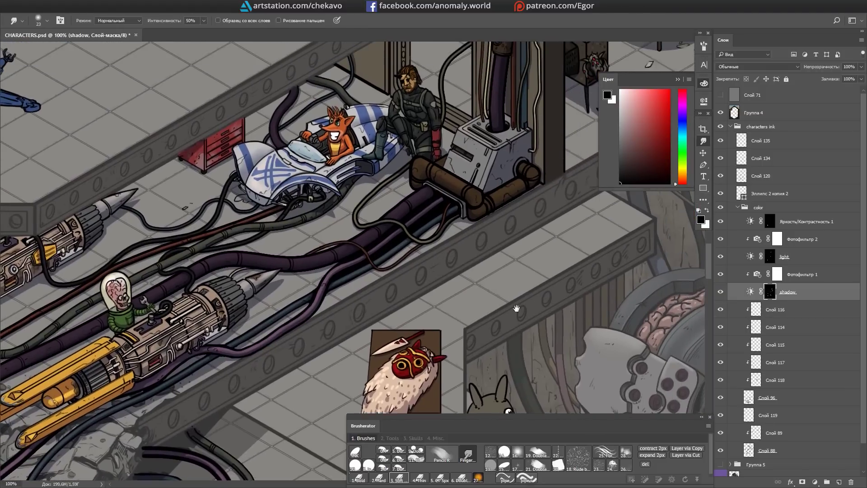
pyautogui.hscroll(-4, 492, 304)
pyautogui.press('e')
pyautogui.hotkey('alt', ']')
pyautogui.hotkey('alt', ']')
pyautogui.scroll(2, 437, 188)
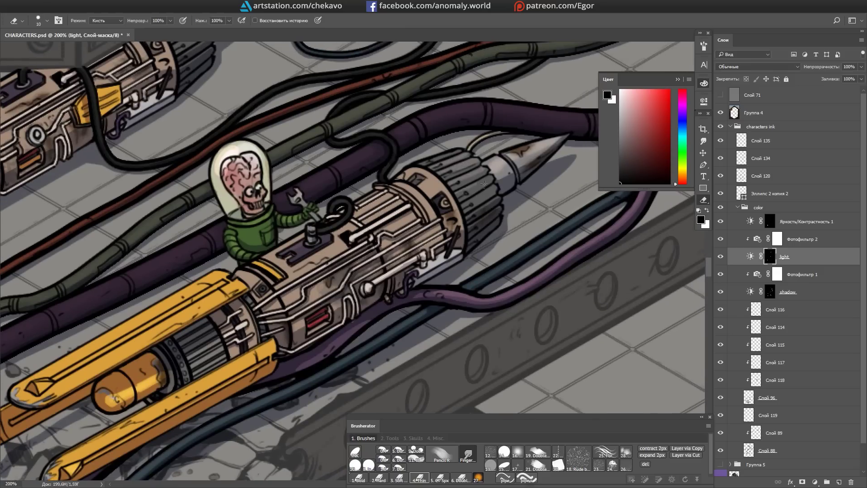
pyautogui.scroll(3, 309, 142)
pyautogui.hscroll(-3, 309, 142)
pyautogui.scroll(-3, 340, 206)
pyautogui.hscroll(1, 450, 180)
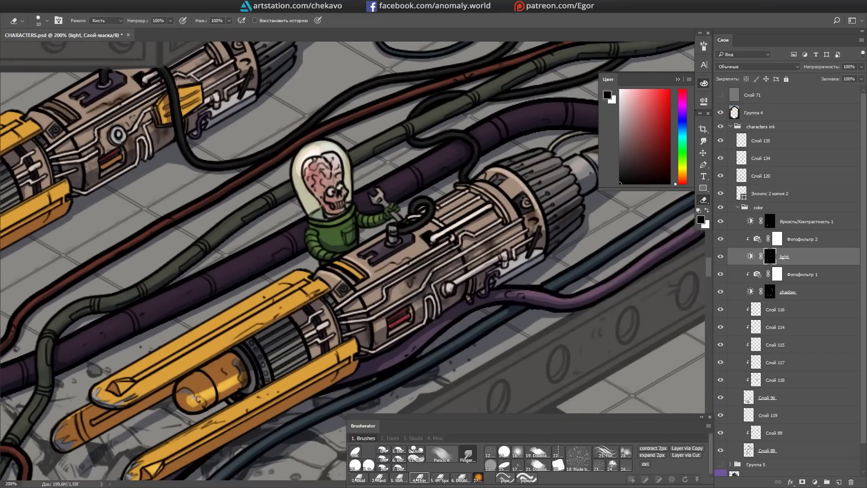
pyautogui.moveTo(524, 199); pyautogui.dragTo(416, 282)
pyautogui.scroll(-2, 416, 283)
pyautogui.scroll(-3, 416, 282)
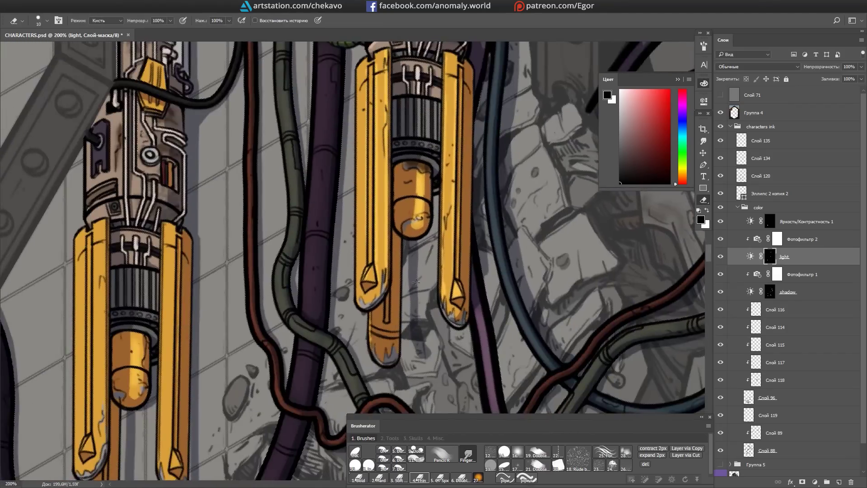
pyautogui.hscroll(-3, 416, 282)
pyautogui.press('Escape')
pyautogui.scroll(-1, 144, 277)
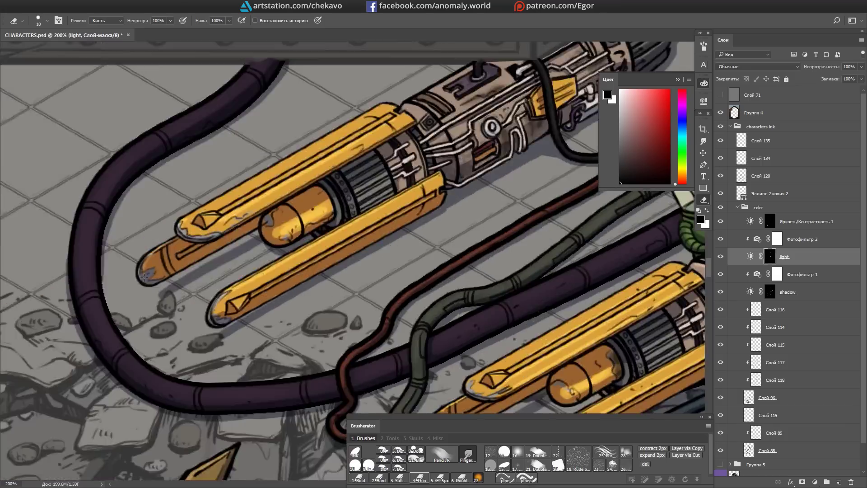
pyautogui.scroll(-4, 144, 277)
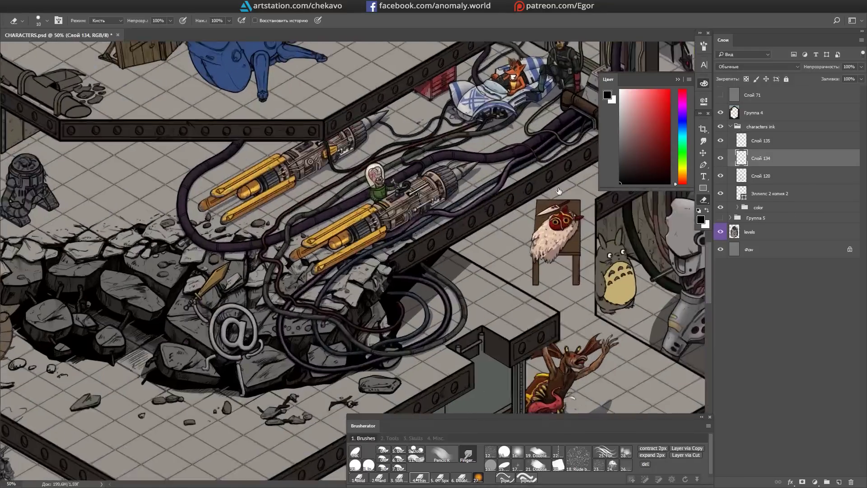
pyautogui.scroll(2, 298, 226)
# Step: Ink a small debris fragment and a thin scrap line on the floor tiles
pyautogui.moveTo(321, 210)
pyautogui.mouseDown()
pyautogui.moveTo(362, 207)
pyautogui.moveTo(313, 197)
pyautogui.mouseUp()
pyautogui.scroll(-1, 271, 225)
pyautogui.scroll(-3, 288, 223)
pyautogui.moveTo(206, 221); pyautogui.dragTo(176, 247)
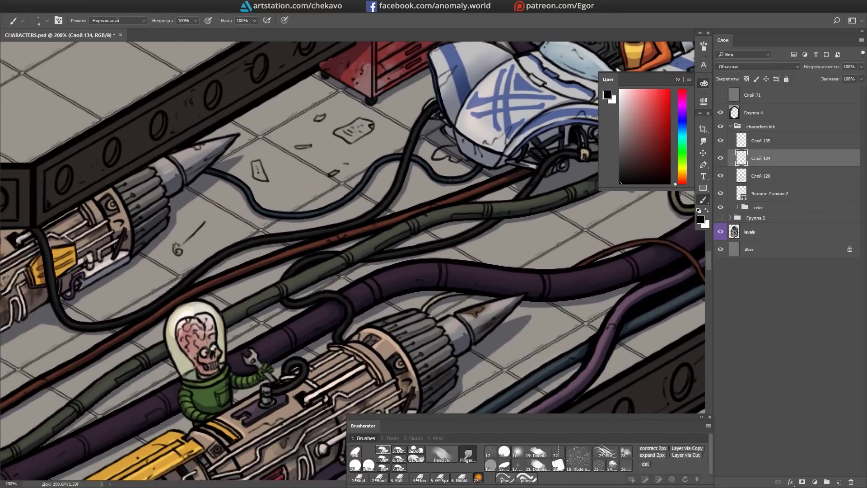
# Step: Draw another small debris squiggle on the floor
pyautogui.hscroll(3, 412, 192)
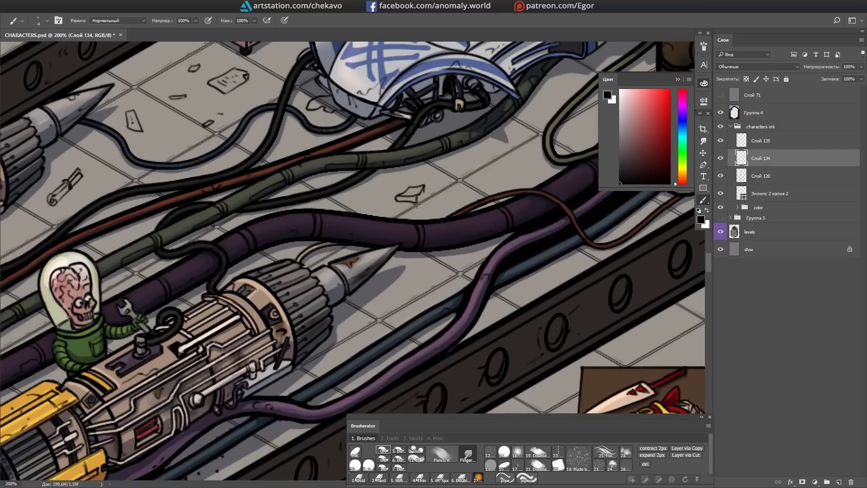
pyautogui.hscroll(1, 413, 185)
pyautogui.moveTo(456, 158); pyautogui.dragTo(431, 179)
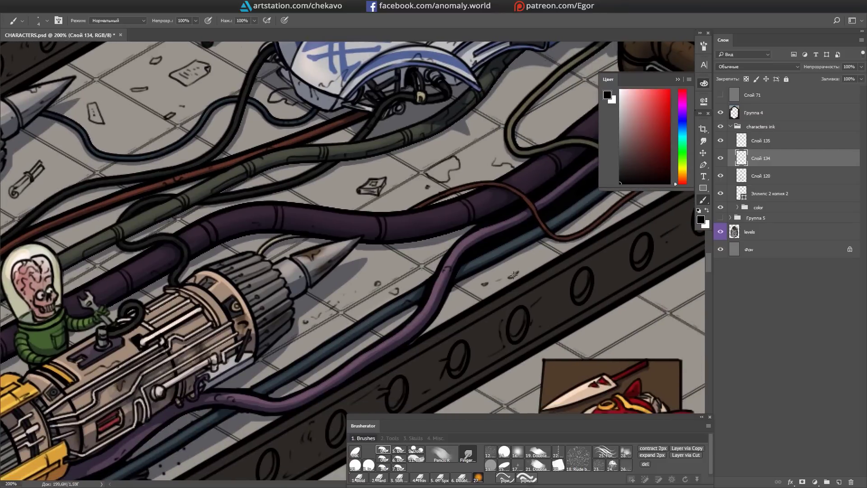
pyautogui.scroll(-1, 537, 257)
pyautogui.scroll(-2, 316, 239)
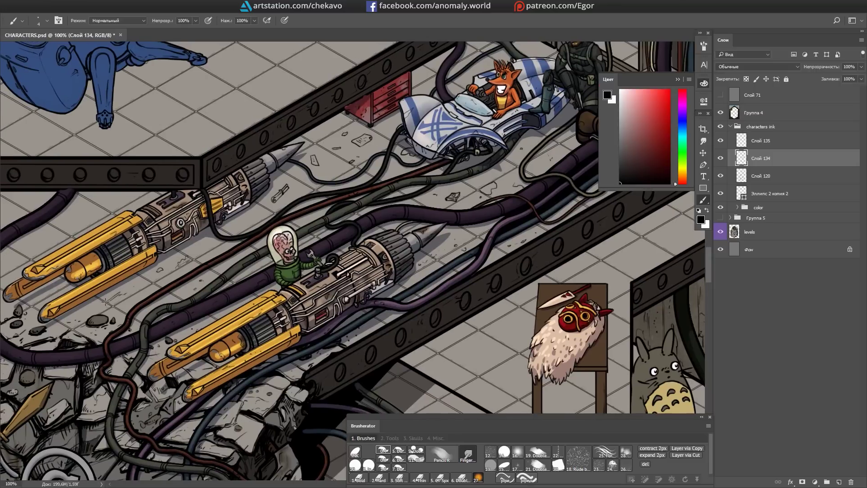
pyautogui.hscroll(-2, 339, 268)
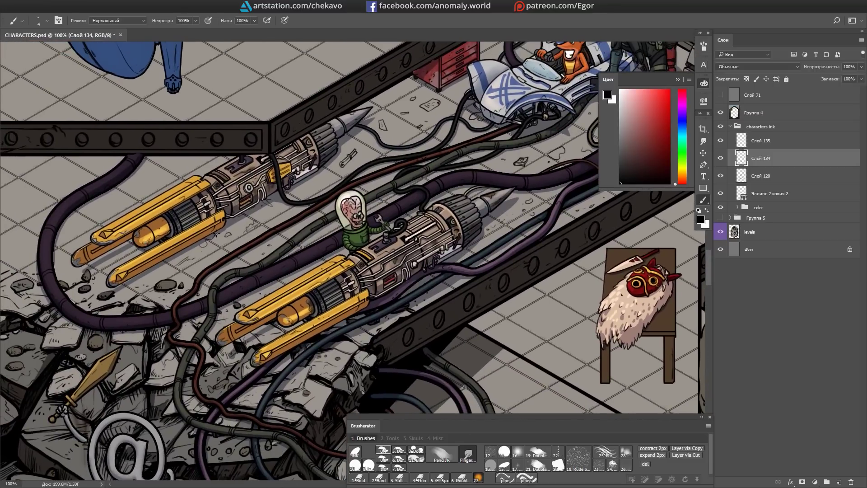
# Step: Hide the panels and zoom out to review the illustration, then restore the panels
pyautogui.press('Tab')
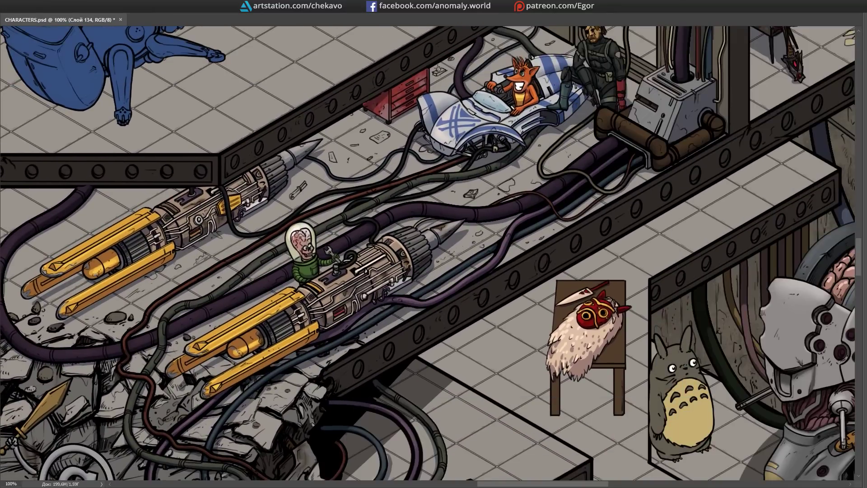
pyautogui.hotkey('ctrl', '-')
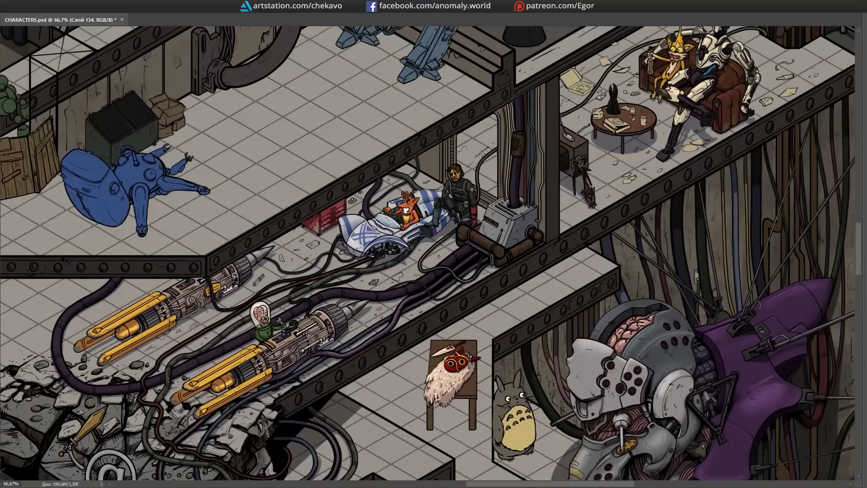
pyautogui.scroll(2, 473, 191)
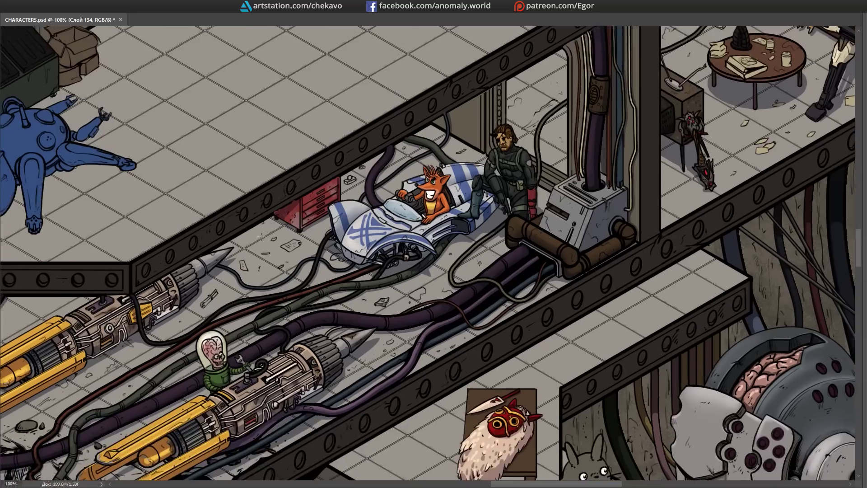
pyautogui.scroll(-2, 472, 192)
pyautogui.scroll(3, 472, 192)
pyautogui.scroll(-2, 472, 192)
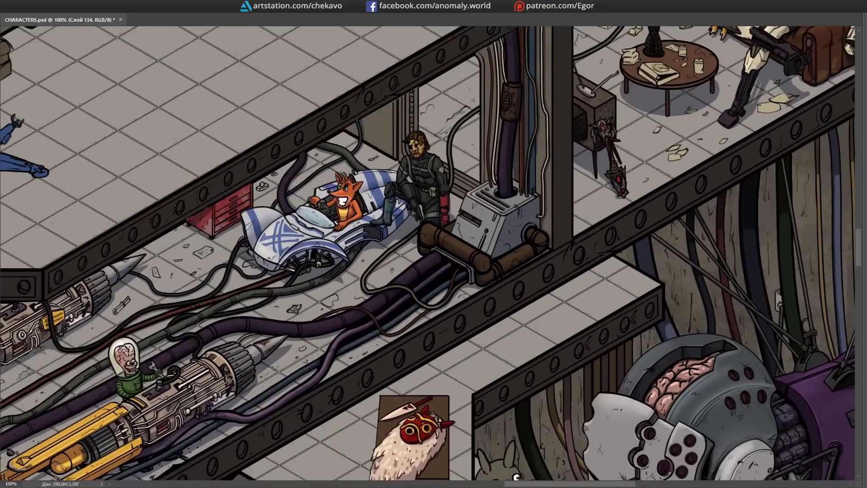
pyautogui.scroll(2, 411, 217)
pyautogui.press('Tab')
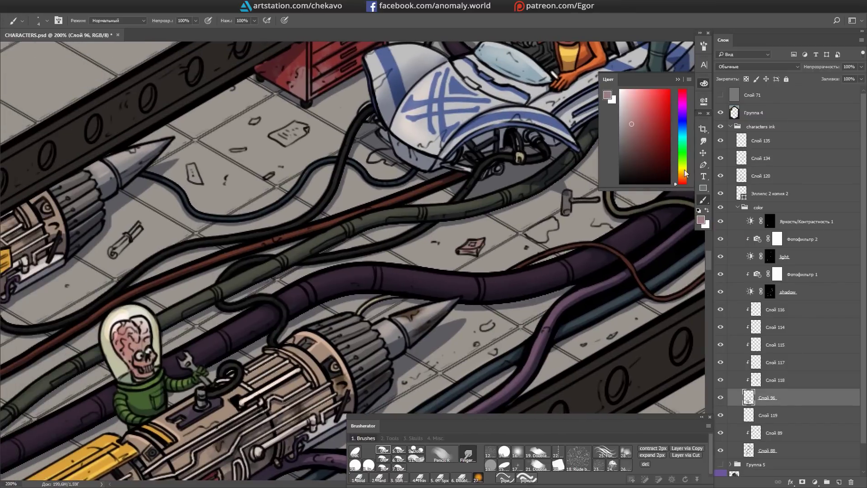
# Step: Pick tan and dark grey painting colours over the cables and bed area
pyautogui.click(683, 173)
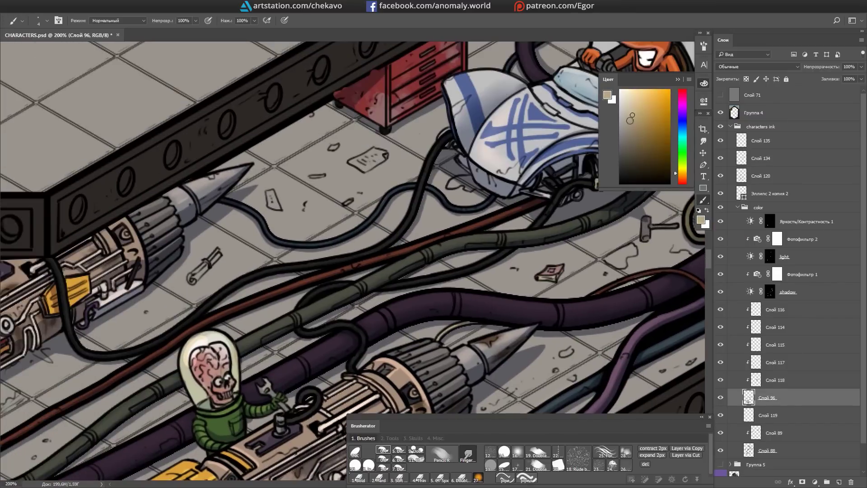
pyautogui.moveTo(617, 253); pyautogui.dragTo(410, 181)
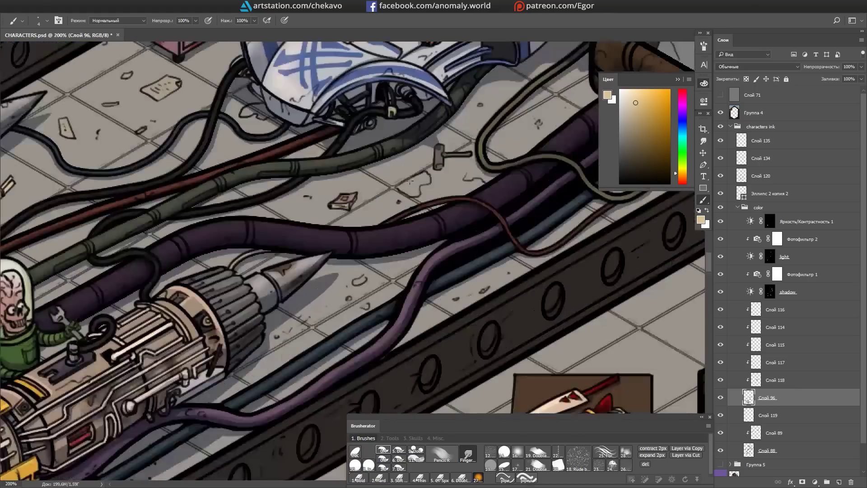
pyautogui.moveTo(249, 107); pyautogui.dragTo(332, 200)
pyautogui.keyDown('alt'); pyautogui.click(332, 200); pyautogui.keyUp('alt')
# Step: Erase on the light layer's mask, collapse the color group, and select Слой 135
pyautogui.click(770, 256)
pyautogui.press('e')
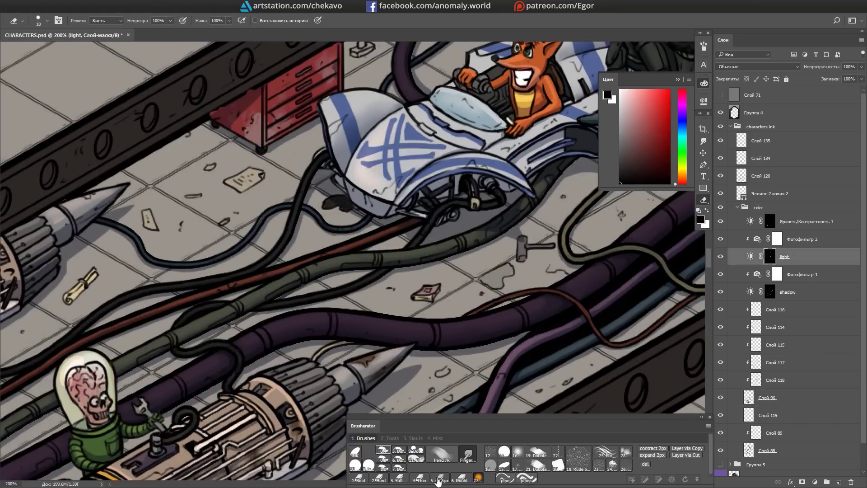
pyautogui.scroll(-5, 442, 154)
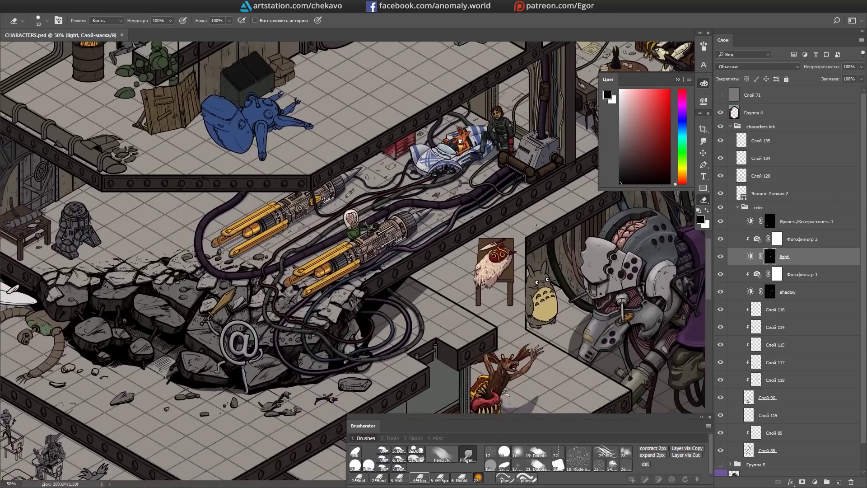
pyautogui.moveTo(536, 227); pyautogui.dragTo(438, 284)
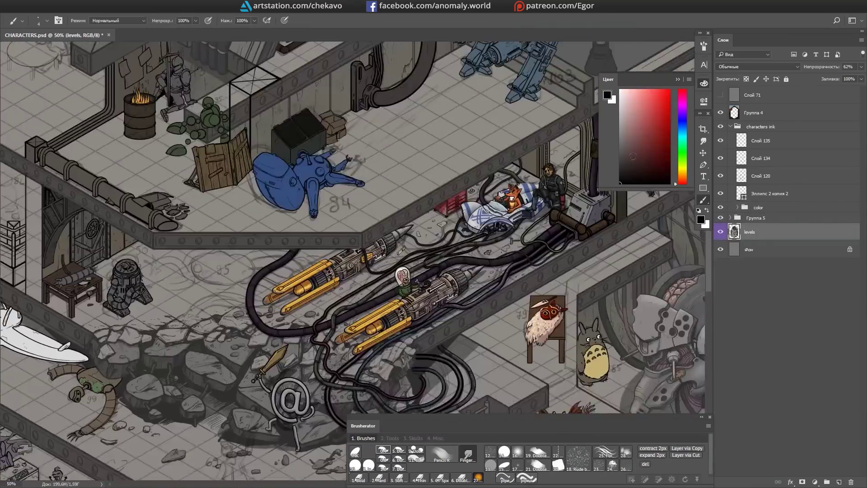
pyautogui.click(760, 140)
pyautogui.scroll(4, 159, 287)
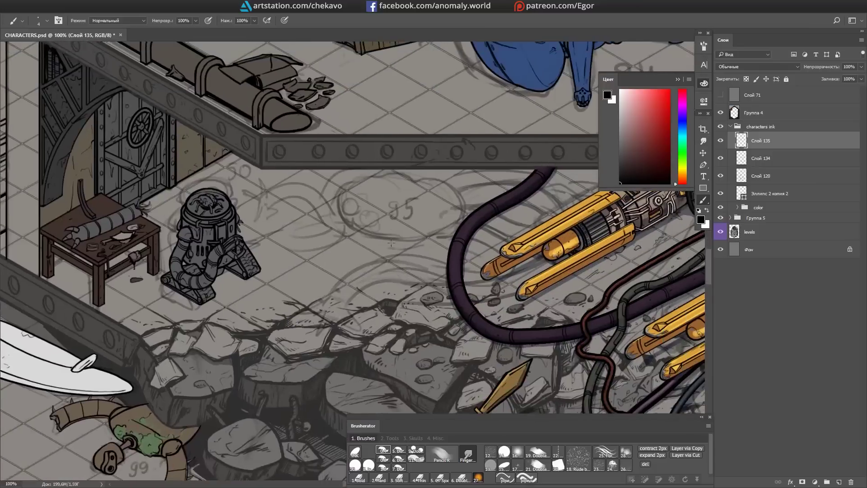
# Step: Ink the floor device's outline, hooks, inner arc and lumpy right edge
pyautogui.moveTo(301, 181); pyautogui.dragTo(455, 158)
pyautogui.moveTo(341, 198)
pyautogui.mouseDown()
pyautogui.moveTo(297, 208)
pyautogui.moveTo(303, 221)
pyautogui.mouseUp()
pyautogui.moveTo(343, 212)
pyautogui.mouseDown()
pyautogui.moveTo(312, 205)
pyautogui.moveTo(326, 233)
pyautogui.mouseUp()
pyautogui.moveTo(397, 155); pyautogui.dragTo(433, 155)
pyautogui.moveTo(294, 162); pyautogui.dragTo(340, 173)
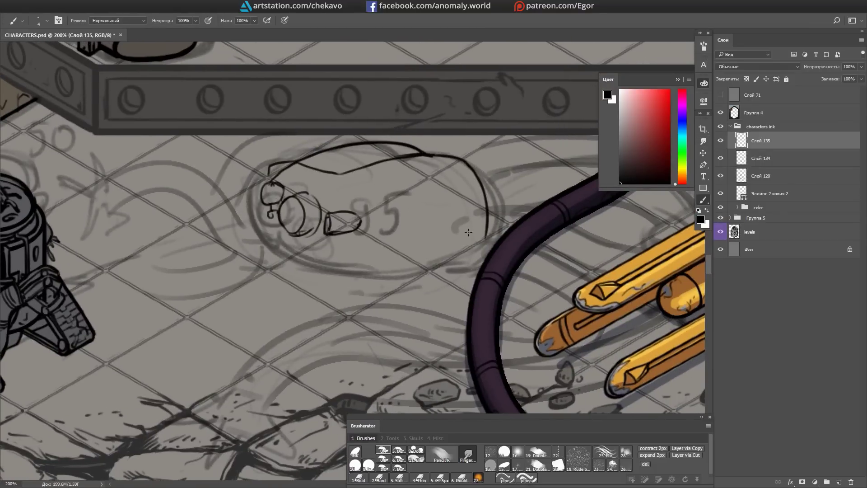
pyautogui.moveTo(333, 238); pyautogui.dragTo(339, 234)
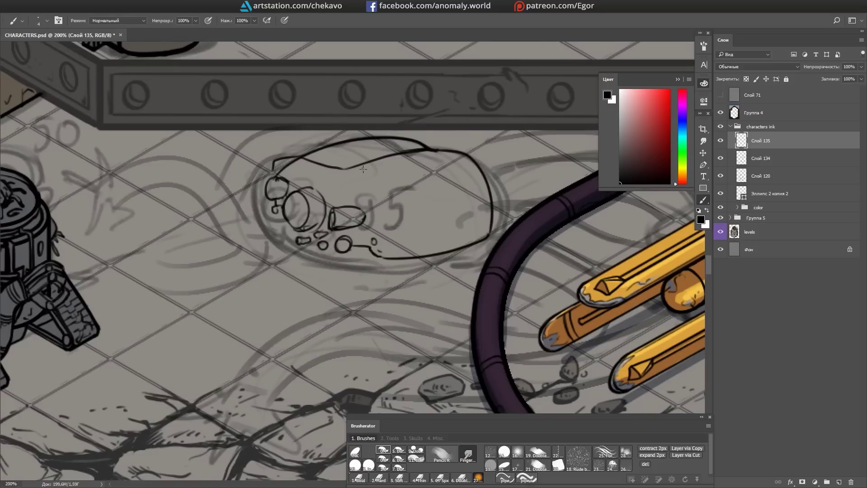
pyautogui.moveTo(363, 169); pyautogui.dragTo(334, 167)
pyautogui.moveTo(438, 170); pyautogui.dragTo(462, 188)
pyautogui.moveTo(406, 163); pyautogui.dragTo(407, 171)
pyautogui.moveTo(456, 194); pyautogui.dragTo(468, 223)
pyautogui.moveTo(403, 159)
pyautogui.mouseDown()
pyautogui.moveTo(403, 168)
pyautogui.moveTo(420, 171)
pyautogui.mouseUp()
pyautogui.moveTo(252, 225)
pyautogui.mouseDown()
pyautogui.moveTo(238, 197)
pyautogui.moveTo(246, 252)
pyautogui.moveTo(346, 176)
pyautogui.mouseUp()
# Step: Erase a stray spot of the inking and zoom out to check the device
pyautogui.moveTo(407, 111)
pyautogui.mouseDown()
pyautogui.moveTo(365, 207)
pyautogui.moveTo(398, 208)
pyautogui.mouseUp()
pyautogui.press('e')
pyautogui.press('b')
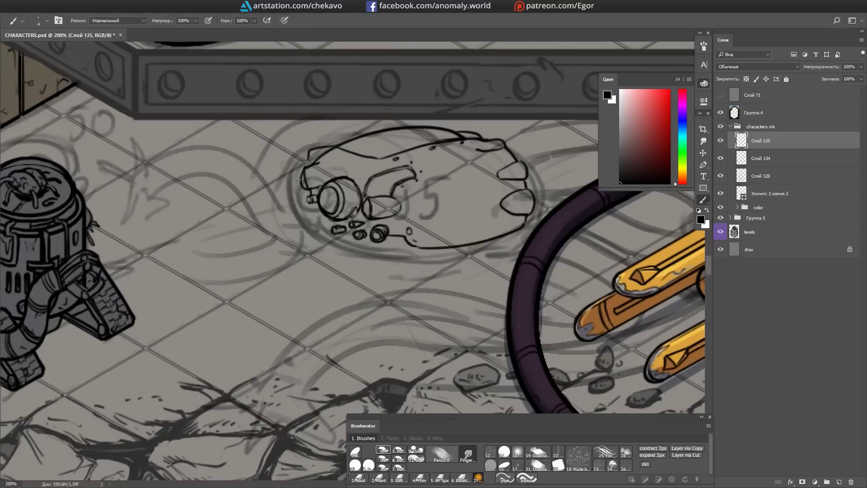
pyautogui.moveTo(308, 165); pyautogui.dragTo(250, 130)
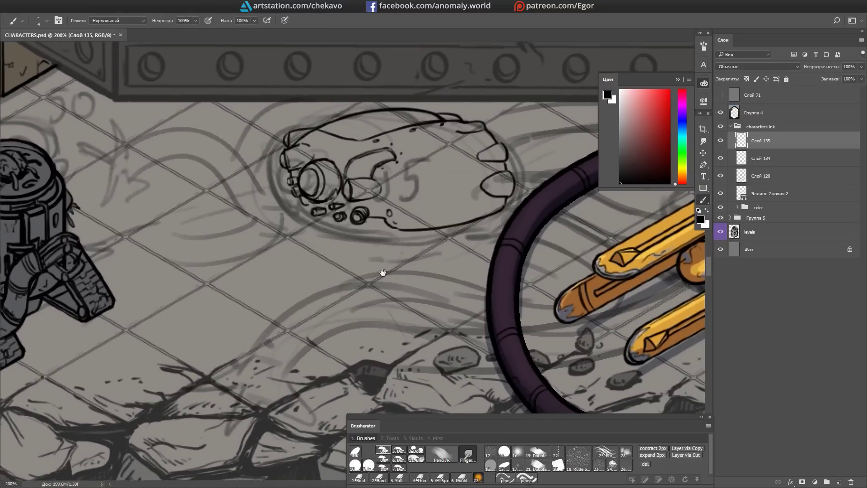
pyautogui.scroll(-2, 368, 232)
pyautogui.moveTo(438, 277); pyautogui.dragTo(452, 280)
pyautogui.scroll(2, 361, 205)
# Step: Rotate the canvas and ink the device's left edge, slot shape and small edge strokes
pyautogui.moveTo(312, 175); pyautogui.dragTo(314, 213)
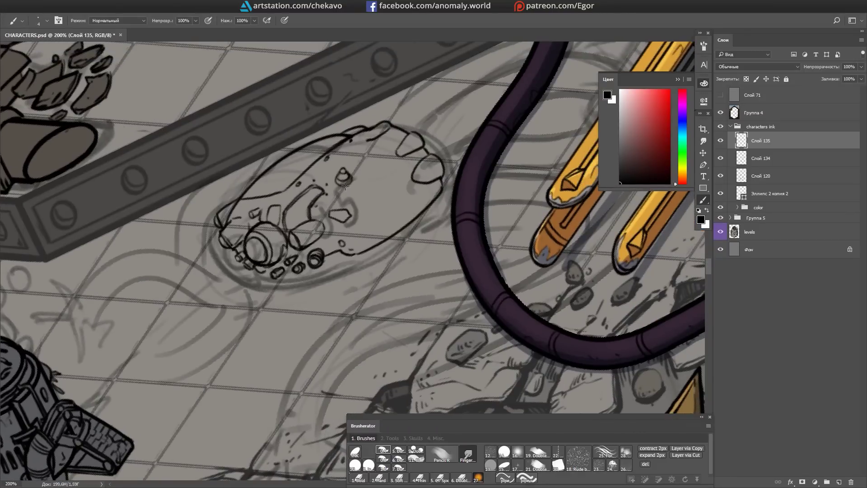
pyautogui.moveTo(354, 255)
pyautogui.mouseDown()
pyautogui.moveTo(373, 278)
pyautogui.moveTo(368, 272)
pyautogui.mouseUp()
pyautogui.moveTo(365, 201); pyautogui.dragTo(354, 316)
pyautogui.moveTo(370, 271); pyautogui.dragTo(342, 224)
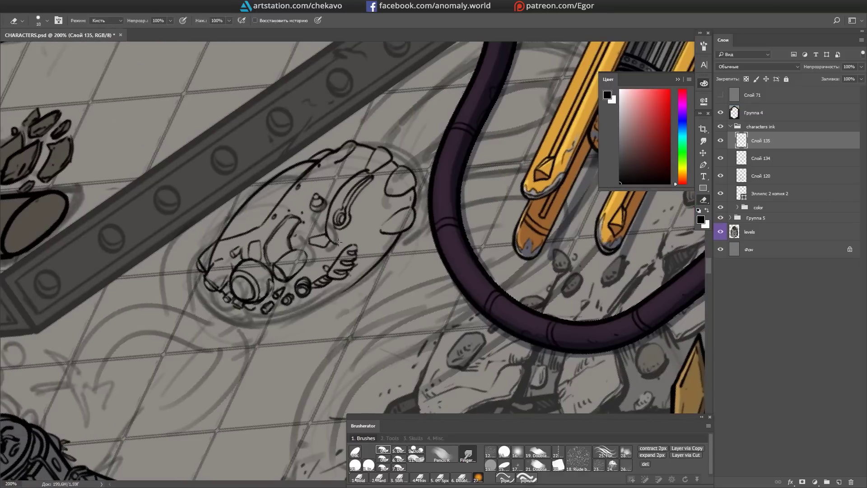
pyautogui.moveTo(345, 208); pyautogui.dragTo(361, 198)
pyautogui.moveTo(362, 198); pyautogui.dragTo(403, 149)
pyautogui.moveTo(380, 182)
pyautogui.mouseDown()
pyautogui.moveTo(284, 216)
pyautogui.moveTo(291, 231)
pyautogui.mouseUp()
pyautogui.moveTo(316, 203)
pyautogui.mouseDown()
pyautogui.moveTo(370, 186)
pyautogui.moveTo(383, 249)
pyautogui.mouseUp()
# Step: Add a new empty layer and try several canvas rotations before resetting the view to level
pyautogui.hotkey('ctrl', 'shift', 'alt', 'n')
pyautogui.press('l')
pyautogui.press('b')
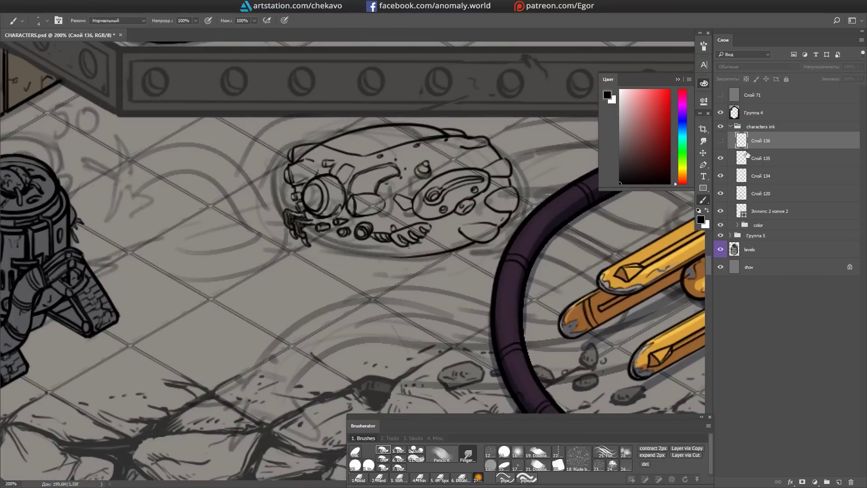
pyautogui.moveTo(563, 319); pyautogui.dragTo(364, 236)
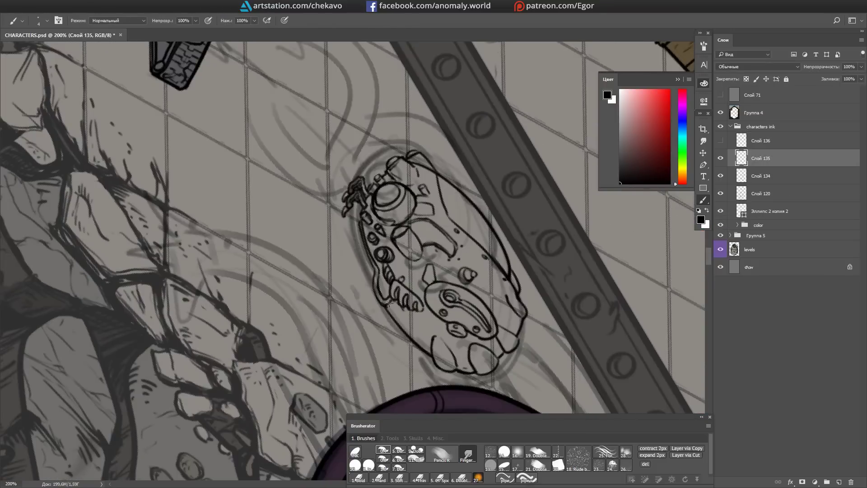
pyautogui.moveTo(389, 303)
pyautogui.mouseDown()
pyautogui.moveTo(343, 253)
pyautogui.moveTo(332, 245)
pyautogui.moveTo(325, 253)
pyautogui.moveTo(356, 225)
pyautogui.mouseUp()
pyautogui.press('e')
pyautogui.press('Escape')
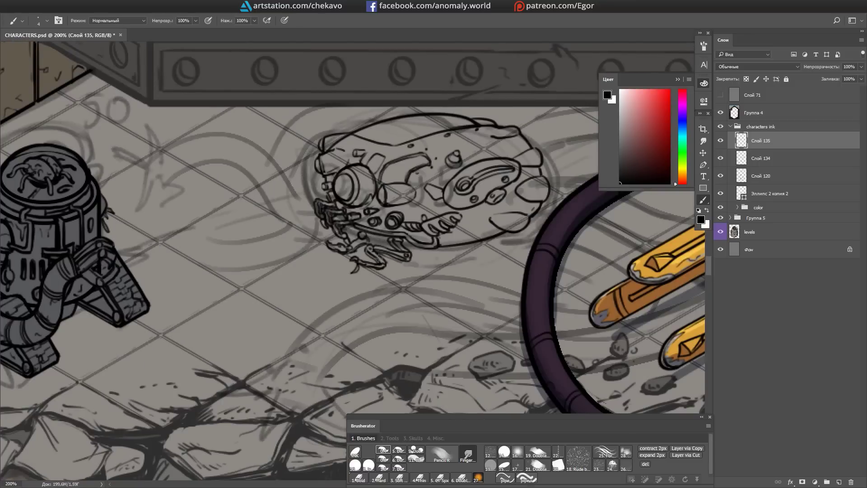
pyautogui.moveTo(342, 270); pyautogui.dragTo(327, 242)
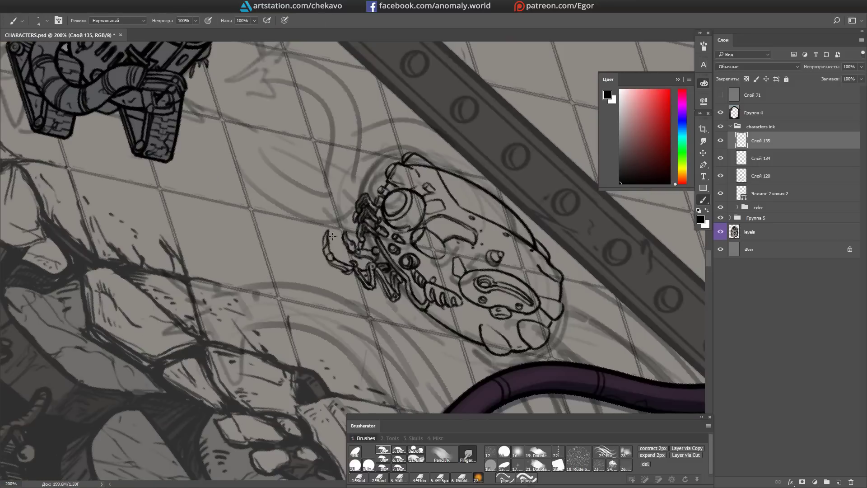
pyautogui.press('Escape')
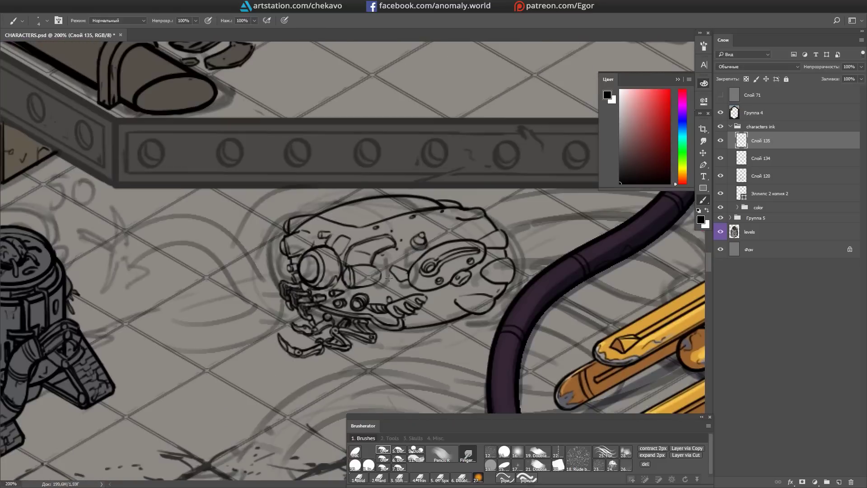
pyautogui.moveTo(297, 258); pyautogui.dragTo(285, 268)
pyautogui.scroll(-5, 260, 286)
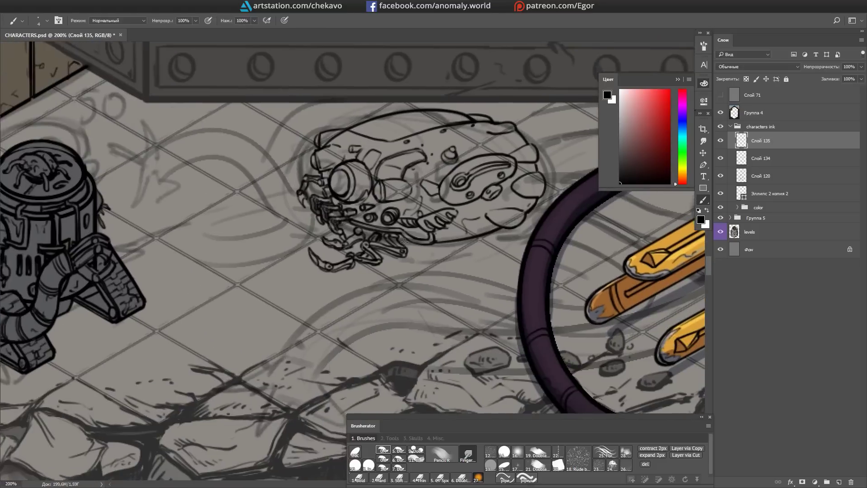
# Step: Draw a small curved stroke below the device and paste it into a new document
pyautogui.moveTo(371, 300); pyautogui.dragTo(376, 281)
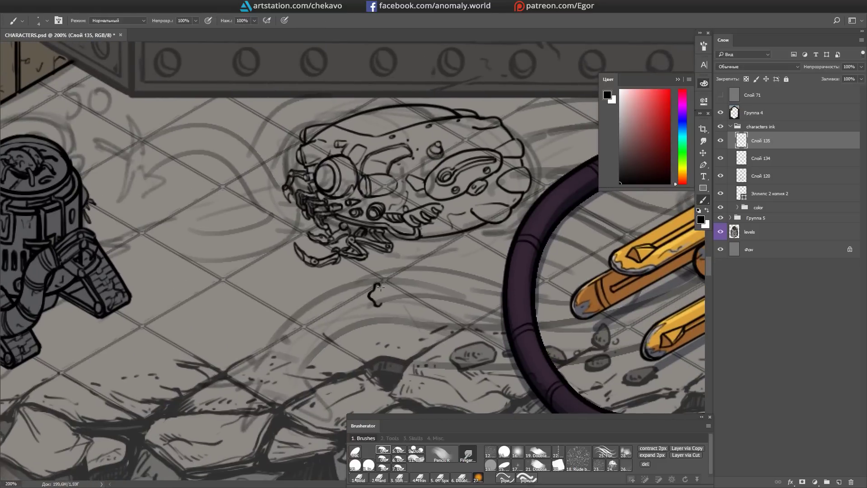
pyautogui.scroll(-1, 379, 282)
pyautogui.press('l')
pyautogui.hotkey('ctrl', 'z')
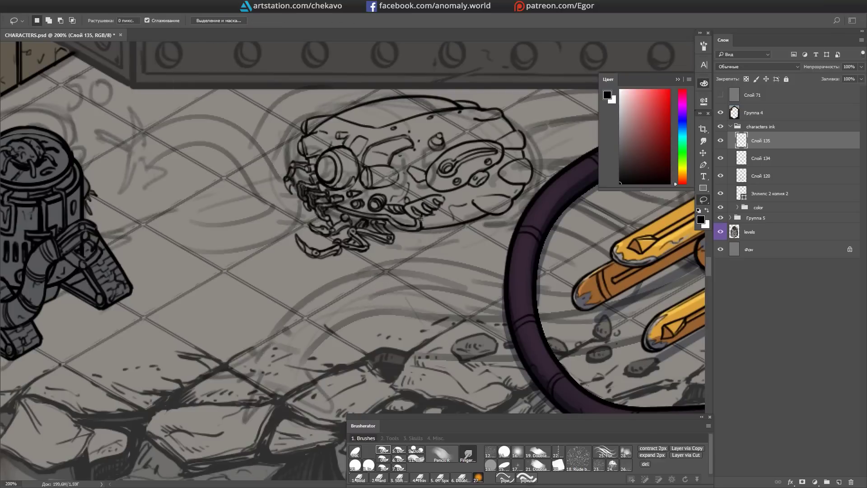
pyautogui.hotkey('ctrl', 'n')
pyautogui.press('Return')
pyautogui.hotkey('ctrl', 'v')
# Step: Define the curved stroke as a new brush and save it as a 'bon' tool preset
pyautogui.press('b')
pyautogui.click(46, 7)
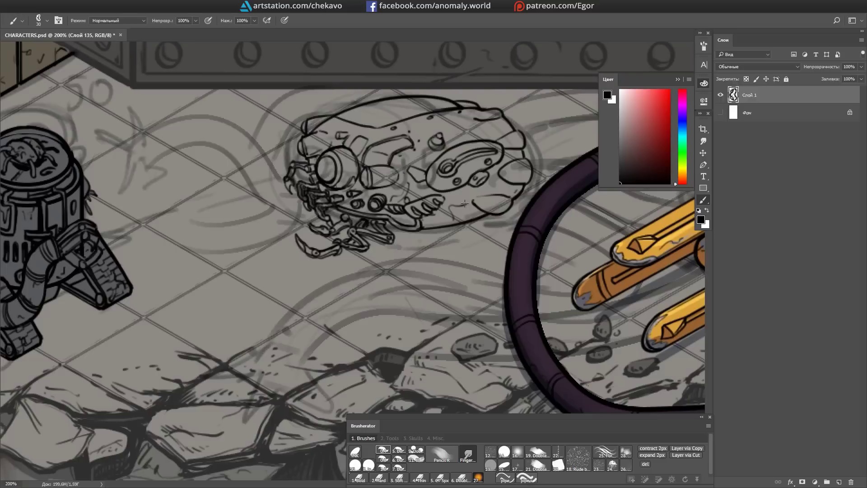
pyautogui.click(703, 46)
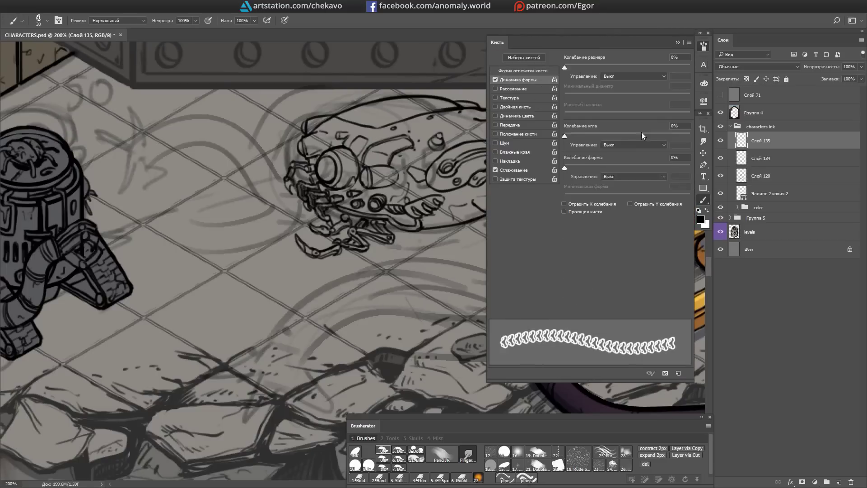
pyautogui.press('F5')
pyautogui.write('bone met')
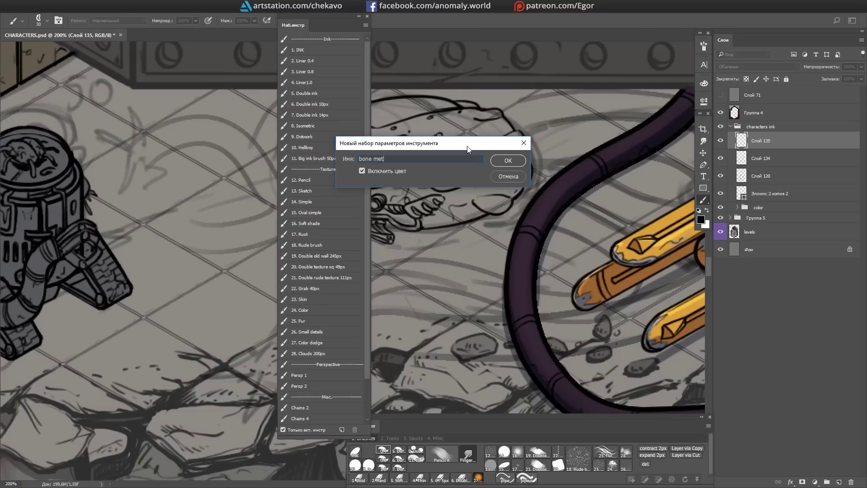
pyautogui.press('Return')
# Step: Draw coiled cables with the squiggle brush along the lower floor and the beam on new layers
pyautogui.hotkey('ctrl', '-')
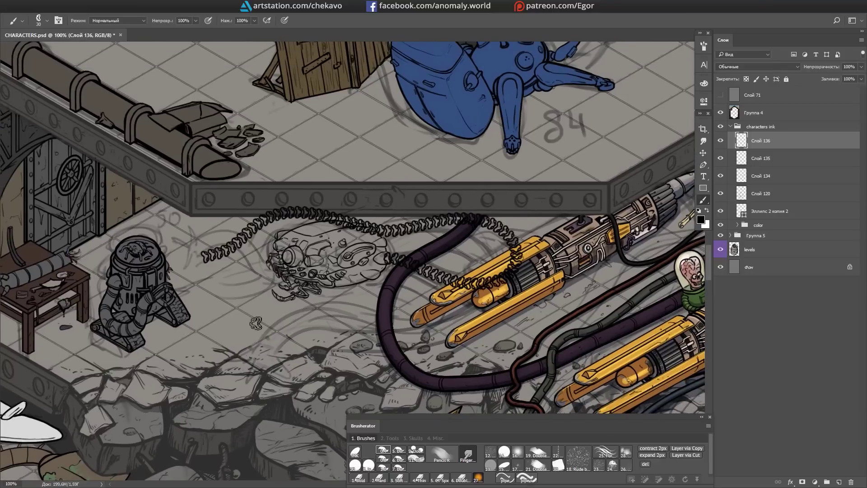
pyautogui.moveTo(201, 359); pyautogui.dragTo(428, 331)
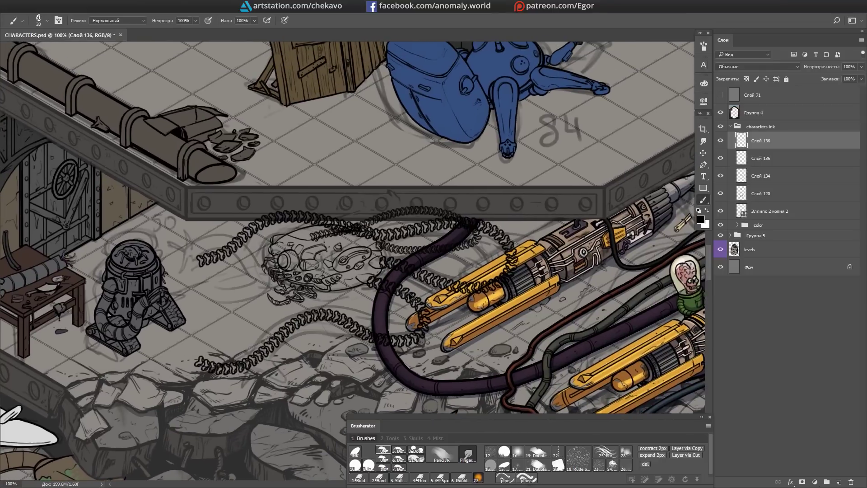
pyautogui.hotkey('ctrl', 'shift', 'alt', 'n')
pyautogui.moveTo(460, 250); pyautogui.dragTo(343, 208)
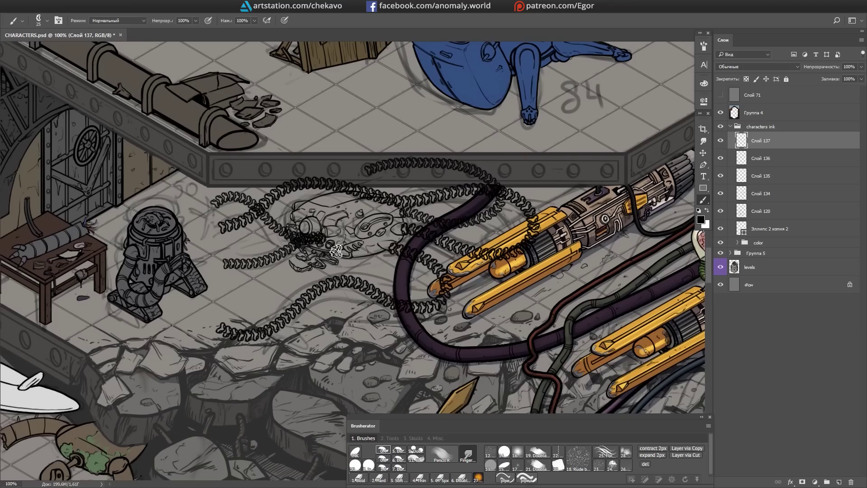
# Step: Hide Слой 137 and erase stray strokes on the creature sketch on Слой 136
pyautogui.press('e')
pyautogui.click(720, 140)
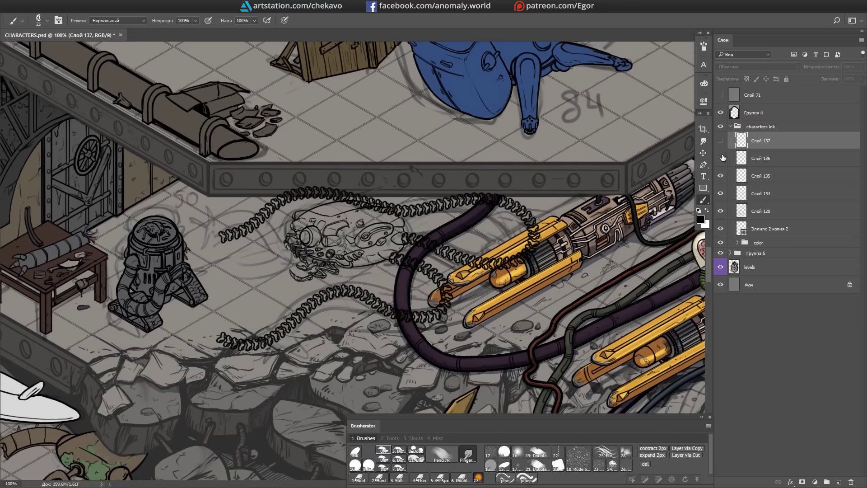
pyautogui.click(760, 158)
pyautogui.hotkey('ctrl', '+')
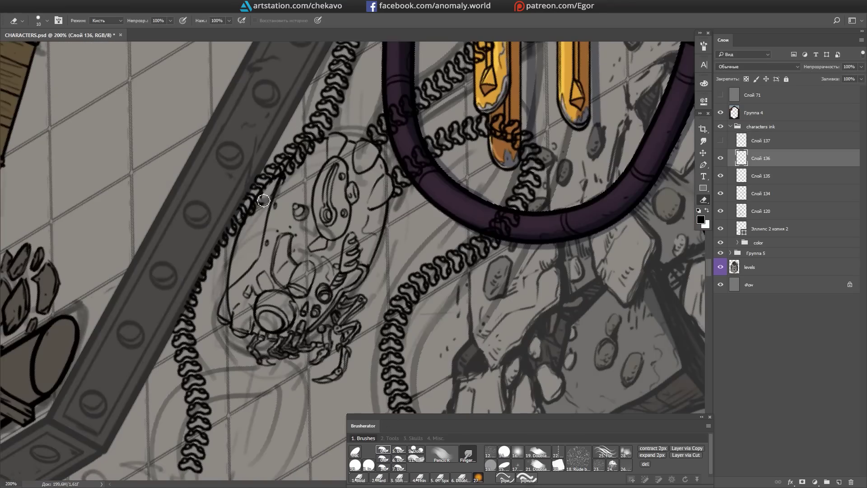
pyautogui.moveTo(257, 203); pyautogui.dragTo(312, 153)
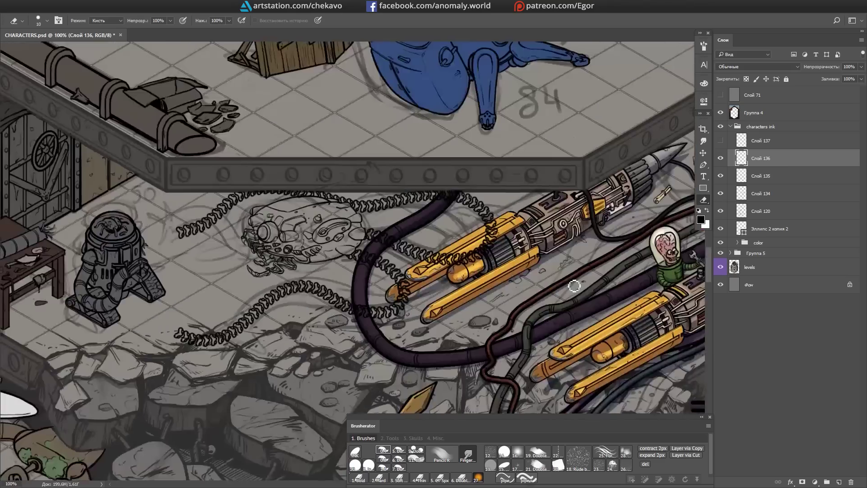
pyautogui.hotkey('ctrl', '+')
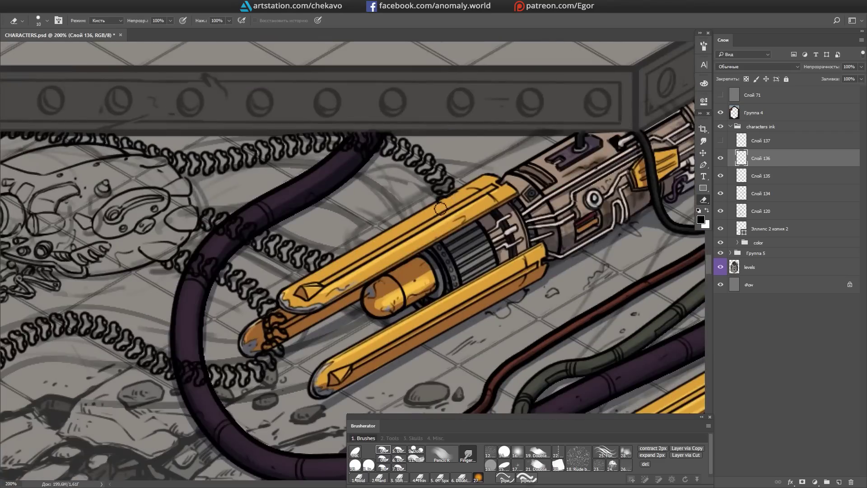
pyautogui.scroll(6, 441, 208)
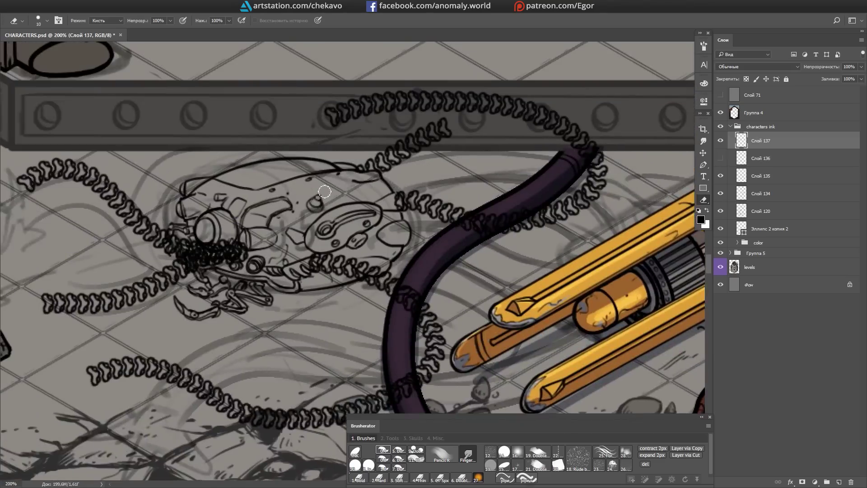
# Step: Switch to the second chains version and delete its chain strokes over the top girder
pyautogui.click(720, 141)
pyautogui.click(720, 158)
pyautogui.click(761, 140)
pyautogui.press('m')
pyautogui.moveTo(217, 97); pyautogui.dragTo(565, 186)
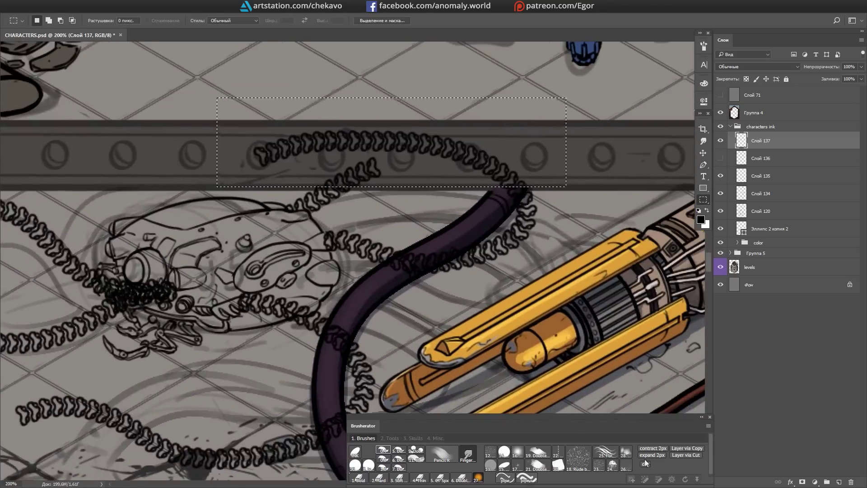
pyautogui.click(645, 463)
pyautogui.press('4')
pyautogui.press('8')
pyautogui.press('e')
pyautogui.scroll(-3, 407, 270)
pyautogui.hscroll(-5, 361, 226)
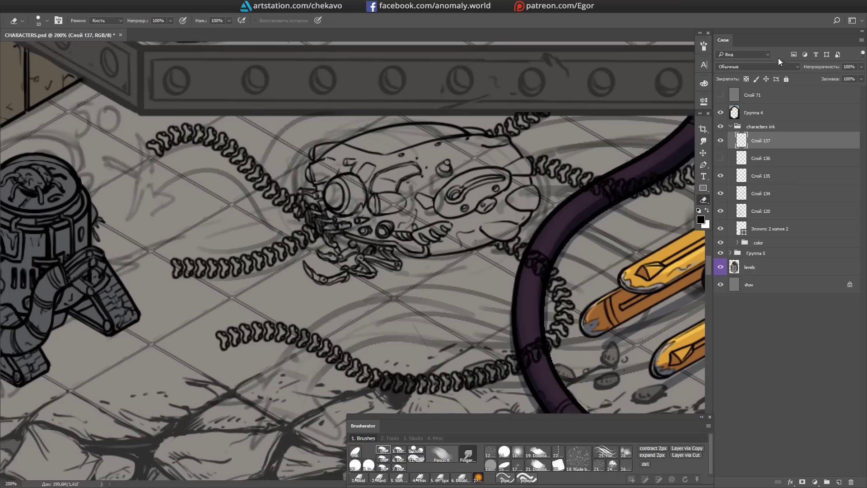
# Step: Toggle between the two chain layers to compare them around the lower chains
pyautogui.click(719, 158)
pyautogui.scroll(-3, 334, 271)
pyautogui.scroll(3, 334, 271)
pyautogui.click(761, 158)
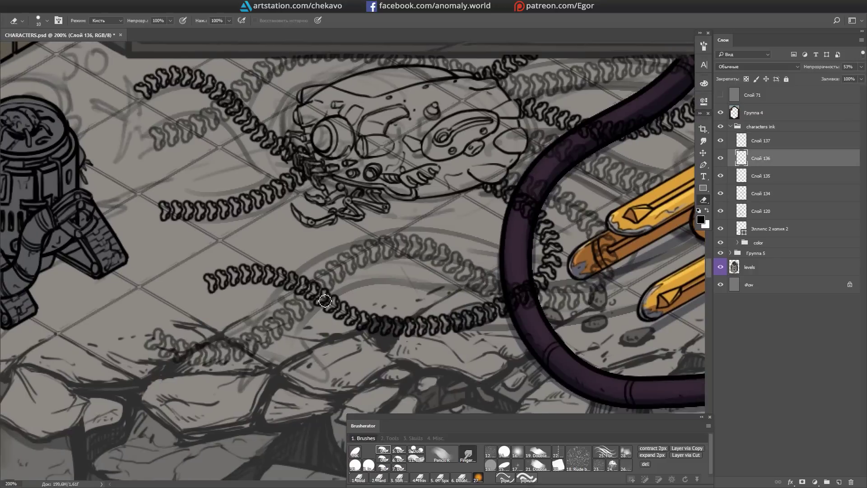
pyautogui.hotkey('alt', ']')
pyautogui.hscroll(4, 361, 289)
pyautogui.scroll(-1, 361, 289)
pyautogui.scroll(3, 407, 262)
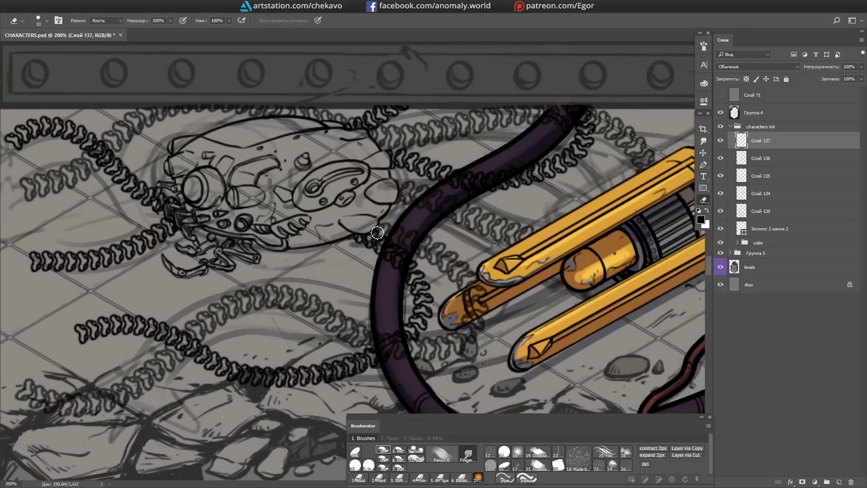
pyautogui.moveTo(395, 228); pyautogui.dragTo(359, 264)
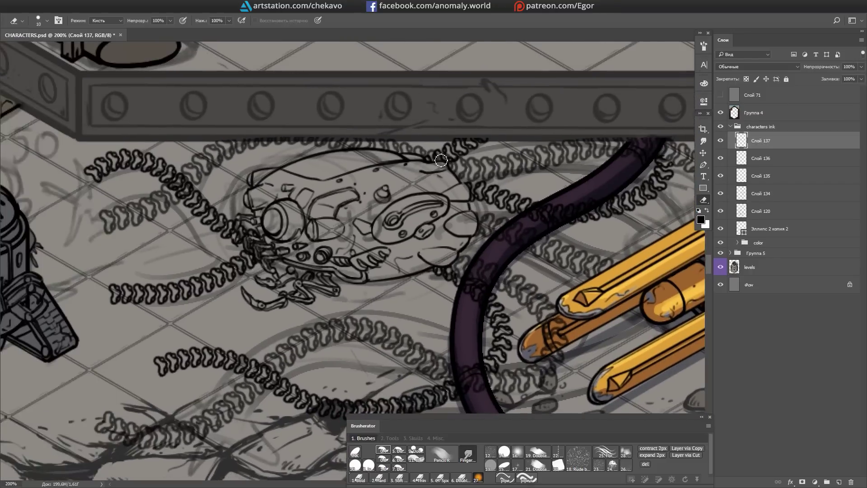
# Step: Check the pod and yellow tube area and delete the unused draft chains layer Слой 136
pyautogui.hotkey('alt', '[')
pyautogui.moveTo(333, 216); pyautogui.dragTo(523, 198)
pyautogui.scroll(-4, 523, 198)
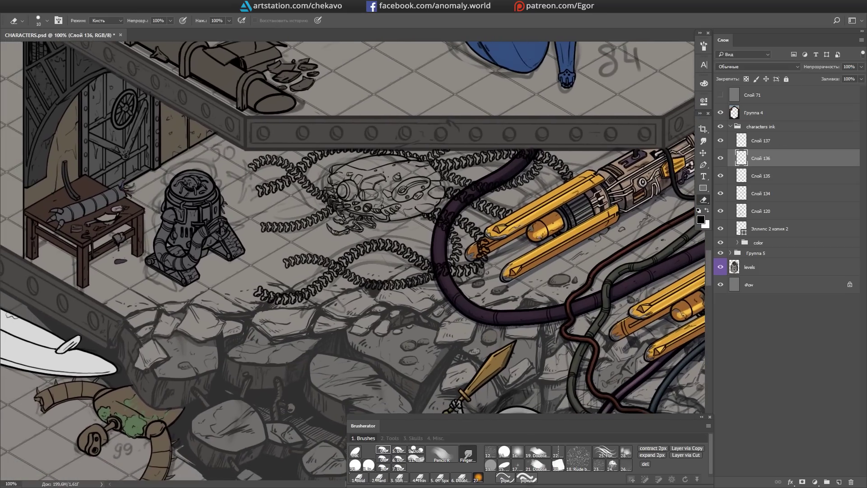
pyautogui.keyDown('shift'); pyautogui.click(744, 145); pyautogui.keyUp('shift')
pyautogui.hotkey('ctrl', 'e')
pyautogui.scroll(4, 556, 204)
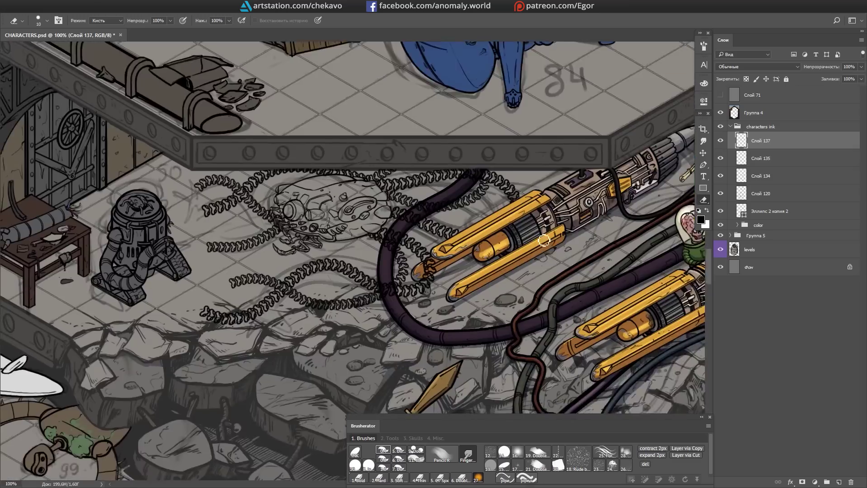
pyautogui.press('b')
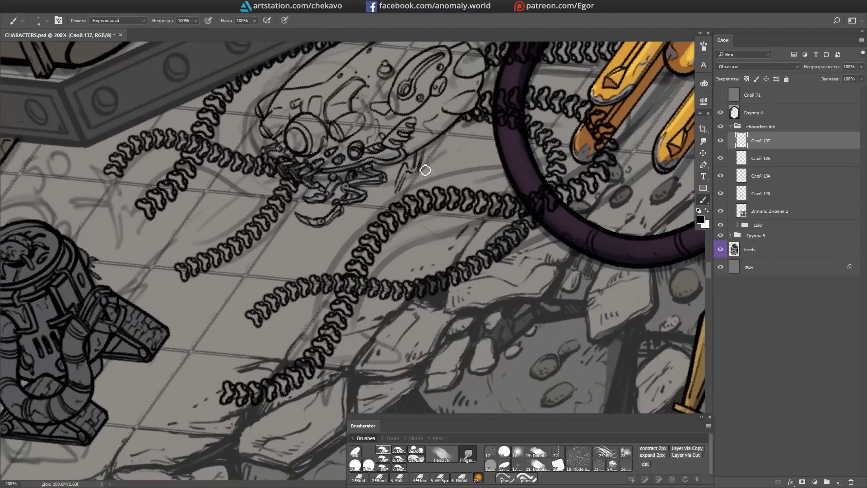
# Step: Ink bold curved claws onto the chain ends near the robot, undoing a misplaced stroke
pyautogui.moveTo(398, 193); pyautogui.dragTo(409, 223)
pyautogui.moveTo(252, 151); pyautogui.dragTo(387, 204)
pyautogui.moveTo(363, 176); pyautogui.dragTo(408, 197)
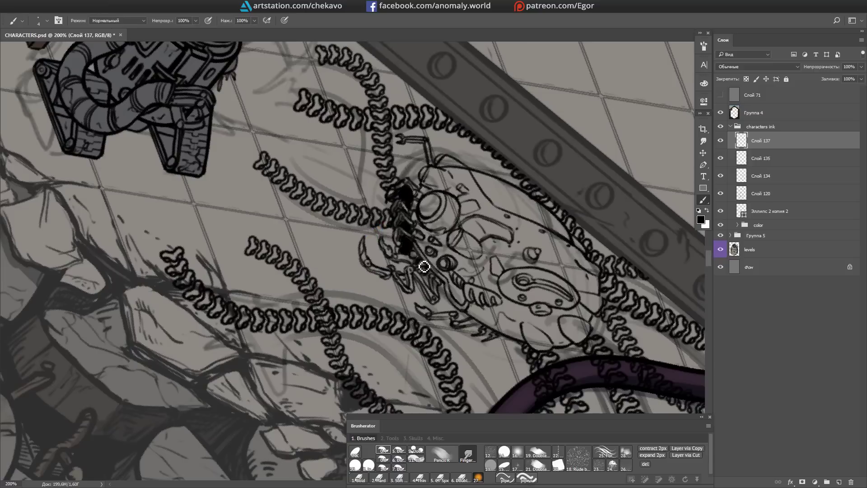
pyautogui.moveTo(445, 298); pyautogui.dragTo(460, 252)
pyautogui.moveTo(194, 92); pyautogui.dragTo(338, 184)
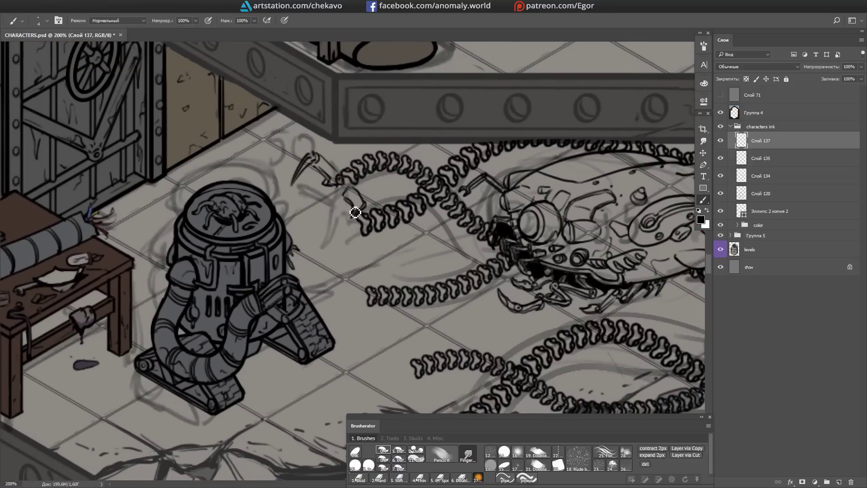
pyautogui.moveTo(312, 235); pyautogui.dragTo(351, 227)
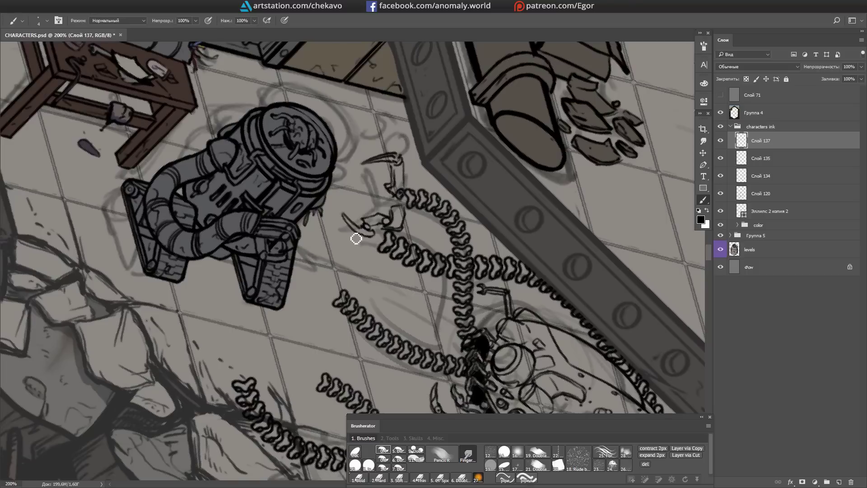
pyautogui.moveTo(292, 226); pyautogui.dragTo(308, 202)
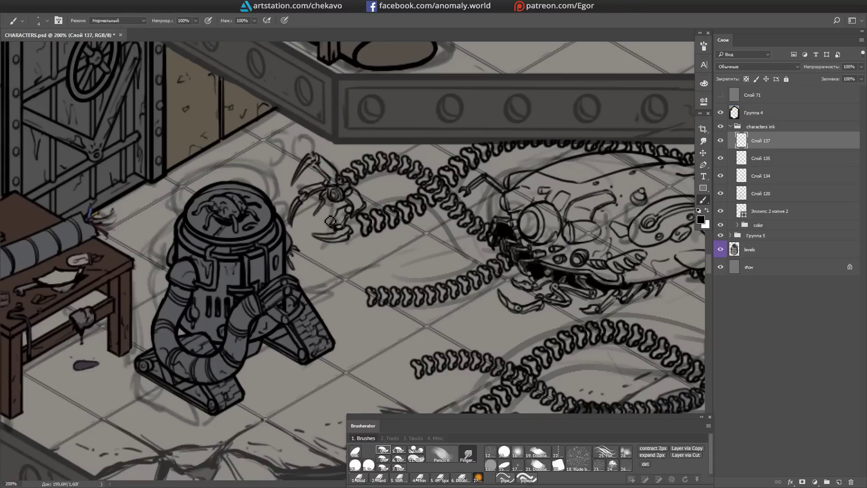
pyautogui.scroll(-2, 345, 208)
pyautogui.moveTo(305, 225)
pyautogui.mouseDown()
pyautogui.moveTo(346, 207)
pyautogui.moveTo(420, 242)
pyautogui.moveTo(327, 240)
pyautogui.mouseUp()
pyautogui.moveTo(332, 276)
pyautogui.mouseDown()
pyautogui.moveTo(328, 240)
pyautogui.moveTo(336, 225)
pyautogui.moveTo(329, 234)
pyautogui.moveTo(503, 72)
pyautogui.mouseUp()
pyautogui.hotkey('ctrl', 'z')
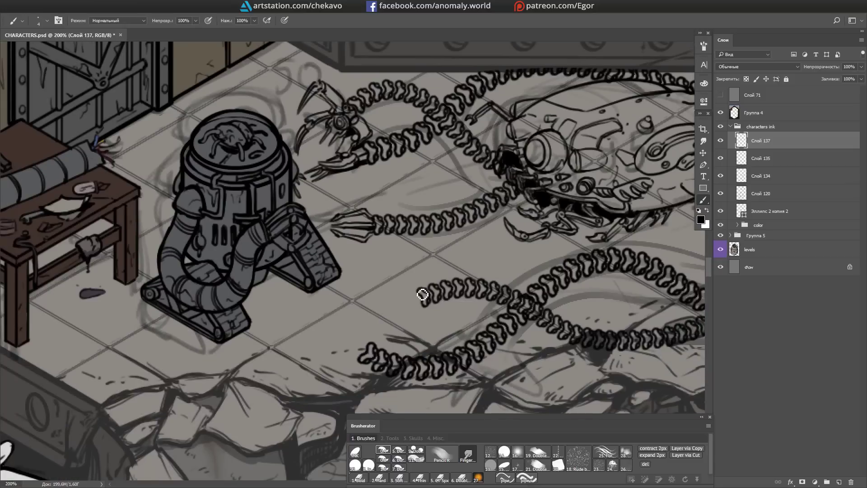
# Step: Lasso the area around one claw to fix it, then merge the claw inking down
pyautogui.moveTo(400, 306); pyautogui.dragTo(396, 239)
pyautogui.press('l')
pyautogui.moveTo(310, 243)
pyautogui.mouseDown()
pyautogui.moveTo(316, 283)
pyautogui.moveTo(299, 232)
pyautogui.moveTo(307, 280)
pyautogui.moveTo(361, 257)
pyautogui.moveTo(400, 259)
pyautogui.mouseUp()
pyautogui.press('b')
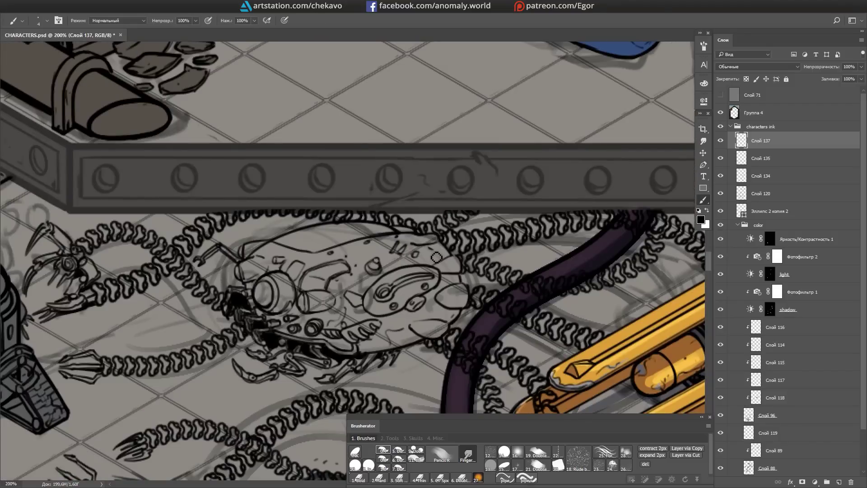
pyautogui.hotkey('ctrl', 'e')
pyautogui.moveTo(268, 344)
pyautogui.mouseDown()
pyautogui.moveTo(346, 210)
pyautogui.moveTo(343, 135)
pyautogui.mouseUp()
# Step: Select the creature's layer, pick a dark grey colour and block in the pod's fill
pyautogui.click(769, 256)
pyautogui.click(703, 83)
pyautogui.press('e')
pyautogui.moveTo(343, 171); pyautogui.dragTo(410, 171)
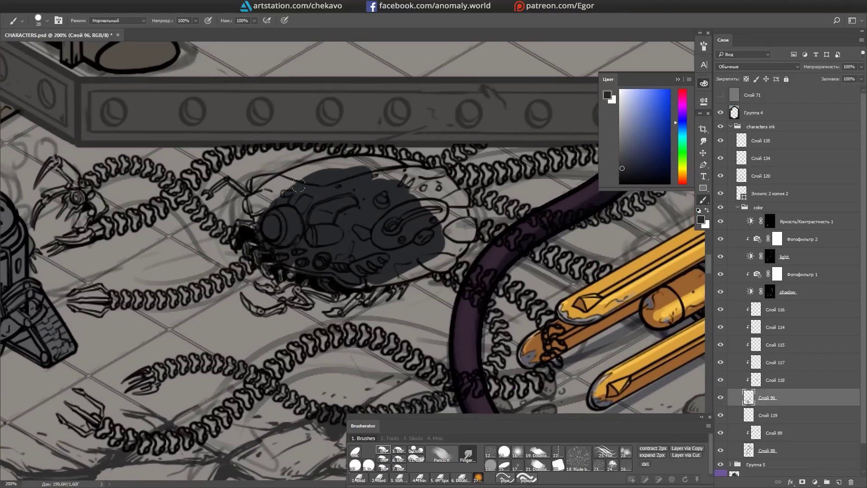
# Step: At 200% zoom, darken the chain links near the pod and beside the crate
pyautogui.press('Tab')
pyautogui.moveTo(412, 242); pyautogui.dragTo(478, 194)
pyautogui.press('Tab')
pyautogui.hotkey('ctrl', '+')
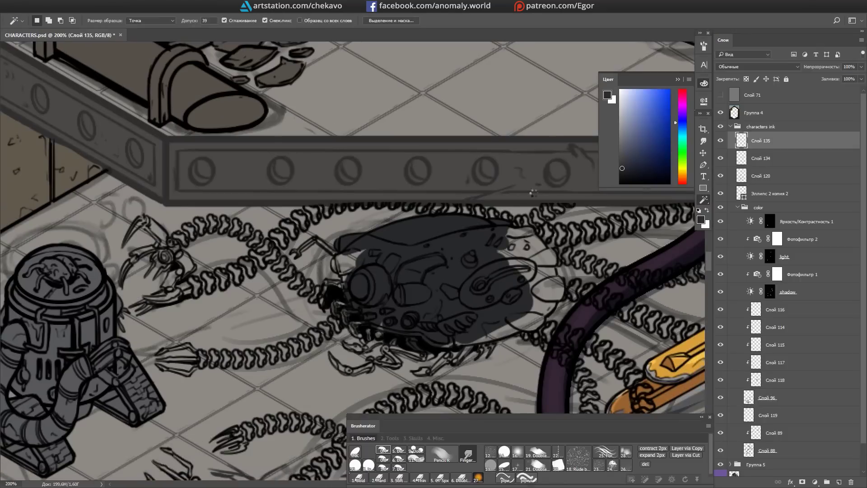
pyautogui.press('Tab')
pyautogui.moveTo(439, 301); pyautogui.dragTo(368, 222)
pyautogui.moveTo(361, 254); pyautogui.dragTo(374, 253)
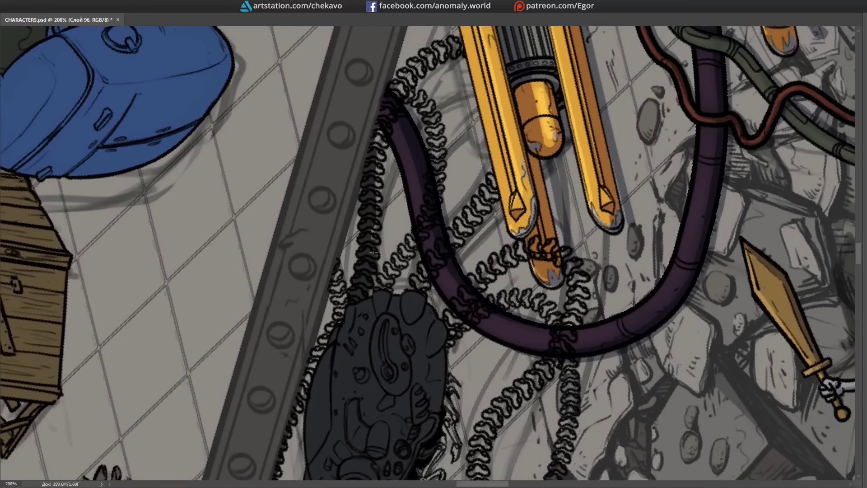
pyautogui.moveTo(377, 184); pyautogui.dragTo(420, 132)
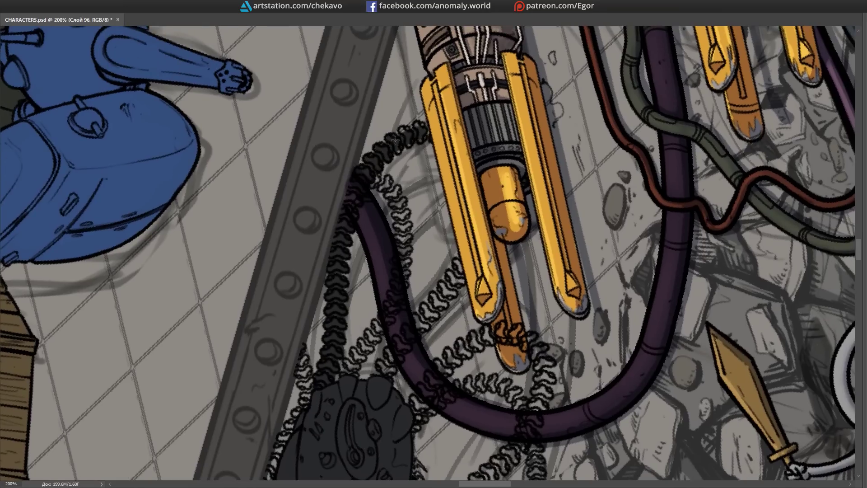
pyautogui.moveTo(396, 203); pyautogui.dragTo(425, 231)
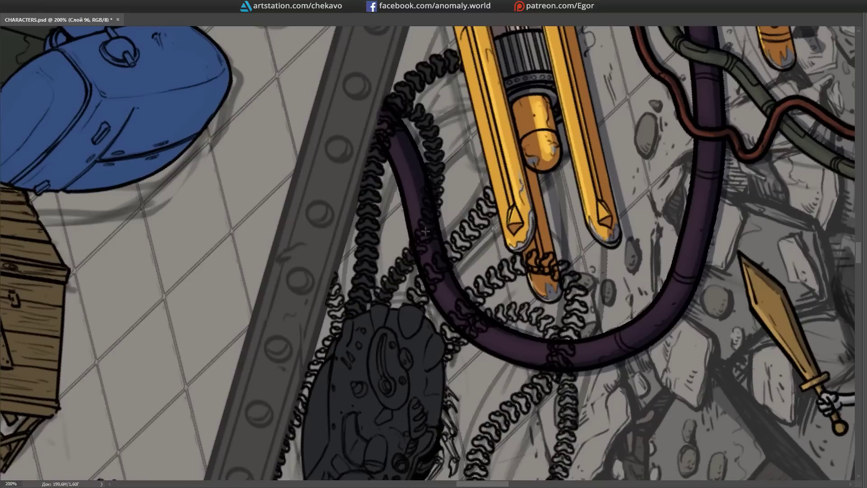
pyautogui.moveTo(448, 245)
pyautogui.mouseDown()
pyautogui.moveTo(484, 208)
pyautogui.moveTo(480, 235)
pyautogui.mouseUp()
pyautogui.moveTo(289, 325)
pyautogui.mouseDown()
pyautogui.moveTo(352, 199)
pyautogui.moveTo(360, 232)
pyautogui.mouseUp()
pyautogui.moveTo(361, 232)
pyautogui.mouseDown()
pyautogui.moveTo(410, 190)
pyautogui.moveTo(449, 112)
pyautogui.mouseUp()
# Step: Darken the chain links beside the pod and the chain running down from it
pyautogui.moveTo(429, 162); pyautogui.dragTo(418, 198)
pyautogui.moveTo(406, 231); pyautogui.dragTo(397, 302)
pyautogui.moveTo(406, 266); pyautogui.dragTo(429, 325)
pyautogui.moveTo(447, 262)
pyautogui.mouseDown()
pyautogui.moveTo(429, 298)
pyautogui.moveTo(427, 280)
pyautogui.mouseUp()
pyautogui.moveTo(424, 296)
pyautogui.mouseDown()
pyautogui.moveTo(375, 235)
pyautogui.moveTo(390, 354)
pyautogui.mouseUp()
pyautogui.moveTo(393, 344)
pyautogui.mouseDown()
pyautogui.moveTo(386, 258)
pyautogui.moveTo(388, 298)
pyautogui.mouseUp()
pyautogui.moveTo(381, 214); pyautogui.dragTo(386, 241)
pyautogui.moveTo(319, 233); pyautogui.dragTo(334, 188)
pyautogui.moveTo(358, 160)
pyautogui.mouseDown()
pyautogui.moveTo(397, 140)
pyautogui.moveTo(240, 102)
pyautogui.mouseUp()
pyautogui.moveTo(243, 128); pyautogui.dragTo(286, 99)
pyautogui.moveTo(356, 34); pyautogui.dragTo(346, 61)
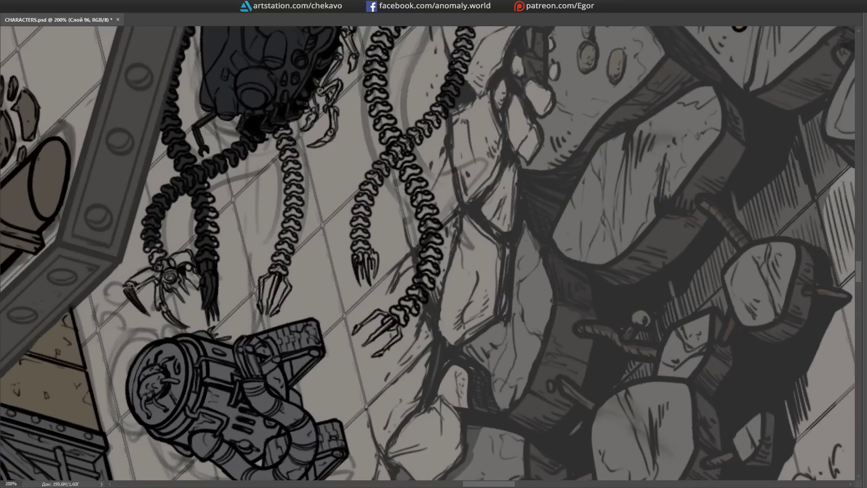
# Step: Fill the left, middle and right chain arms and their claws with dark grey
pyautogui.moveTo(129, 287); pyautogui.dragTo(160, 273)
pyautogui.moveTo(156, 268); pyautogui.dragTo(182, 328)
pyautogui.moveTo(165, 284); pyautogui.dragTo(181, 299)
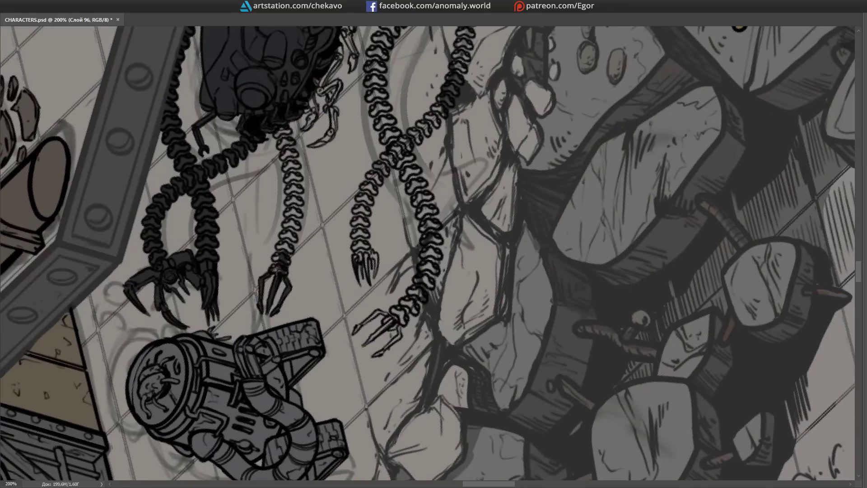
pyautogui.moveTo(282, 267); pyautogui.dragTo(288, 129)
pyautogui.moveTo(288, 135); pyautogui.dragTo(280, 260)
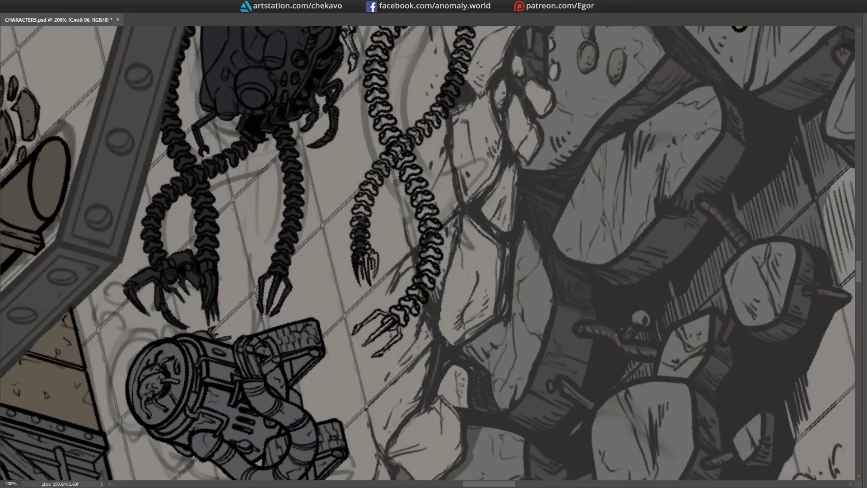
pyautogui.moveTo(363, 251); pyautogui.dragTo(422, 131)
pyautogui.moveTo(422, 133); pyautogui.dragTo(365, 270)
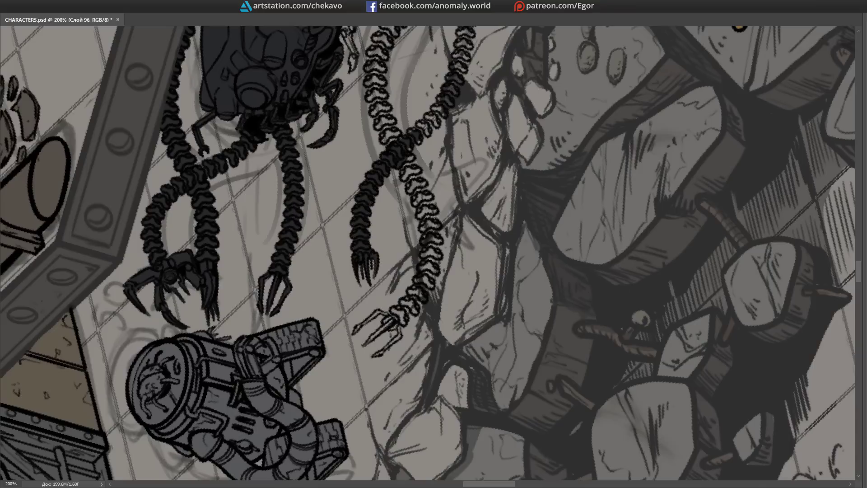
# Step: Darken the remaining chain coils by the orange and purple pipes and the lower claw
pyautogui.moveTo(420, 169); pyautogui.dragTo(263, 242)
pyautogui.moveTo(276, 204)
pyautogui.mouseDown()
pyautogui.moveTo(311, 175)
pyautogui.moveTo(298, 226)
pyautogui.mouseUp()
pyautogui.moveTo(358, 282)
pyautogui.mouseDown()
pyautogui.moveTo(282, 451)
pyautogui.moveTo(373, 382)
pyautogui.mouseUp()
pyautogui.moveTo(372, 381)
pyautogui.mouseDown()
pyautogui.moveTo(424, 280)
pyautogui.moveTo(349, 374)
pyautogui.mouseUp()
pyautogui.moveTo(298, 203); pyautogui.dragTo(361, 235)
pyautogui.moveTo(361, 234)
pyautogui.mouseDown()
pyautogui.moveTo(358, 186)
pyautogui.moveTo(366, 224)
pyautogui.mouseUp()
pyautogui.scroll(-1, 367, 245)
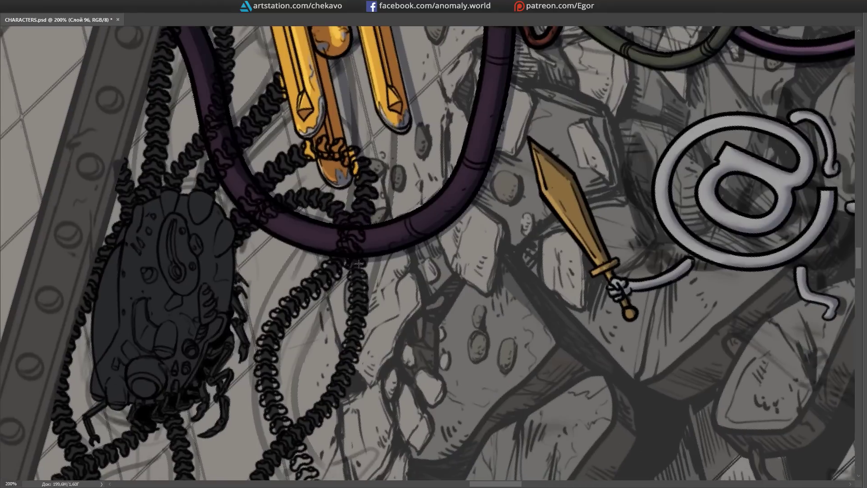
pyautogui.scroll(-4, 295, 297)
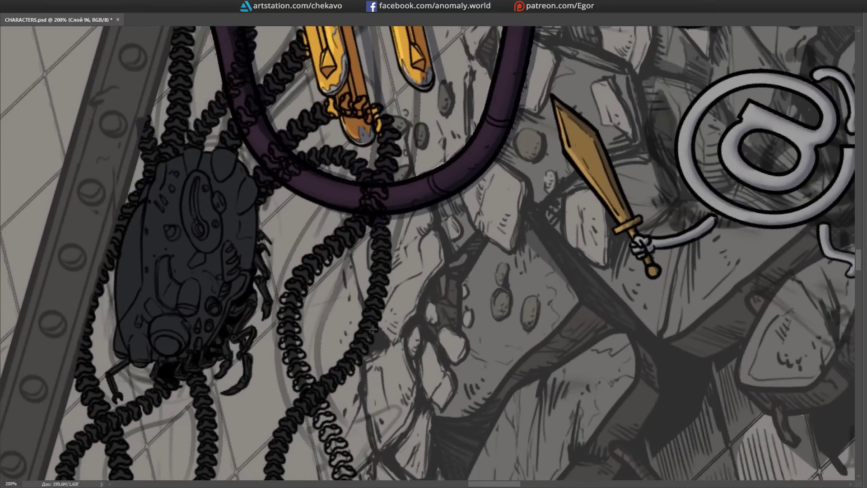
pyautogui.scroll(-5, 304, 359)
pyautogui.moveTo(258, 293); pyautogui.dragTo(280, 374)
pyautogui.scroll(-5, 280, 374)
pyautogui.moveTo(294, 329)
pyautogui.mouseDown()
pyautogui.moveTo(330, 321)
pyautogui.moveTo(356, 296)
pyautogui.mouseUp()
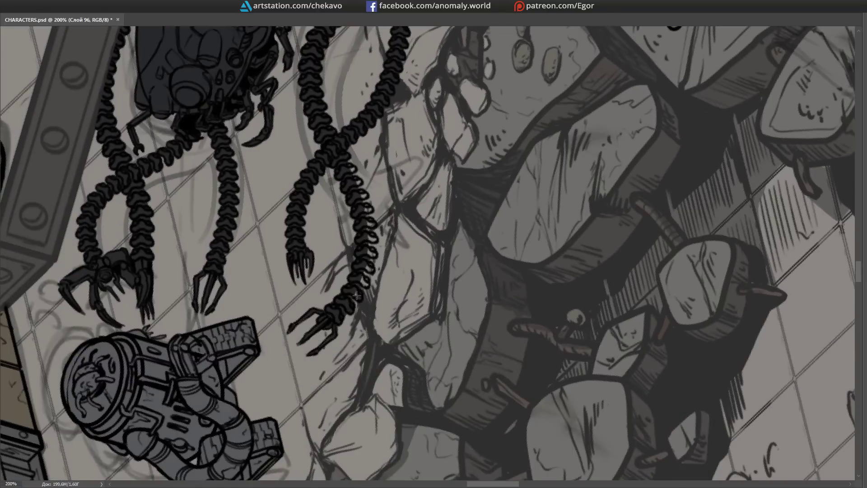
pyautogui.moveTo(363, 198); pyautogui.dragTo(351, 161)
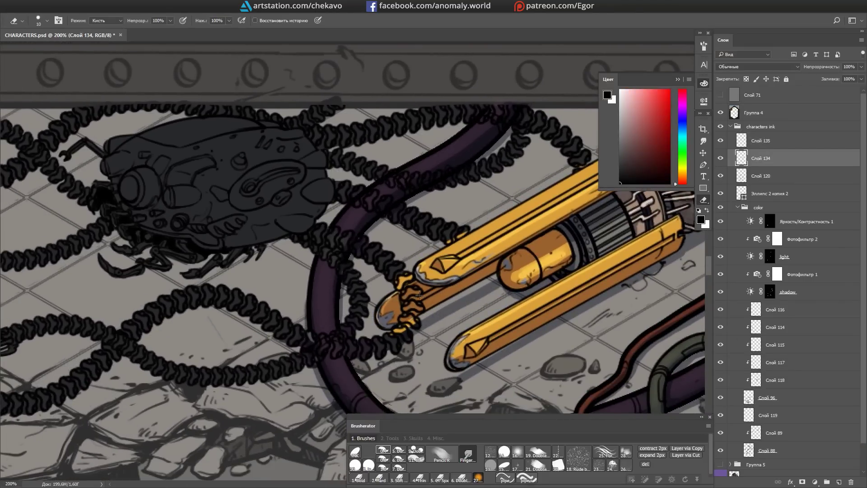
# Step: Cover the yellow blotches on the black cable with dark paint
pyautogui.moveTo(419, 296); pyautogui.dragTo(393, 329)
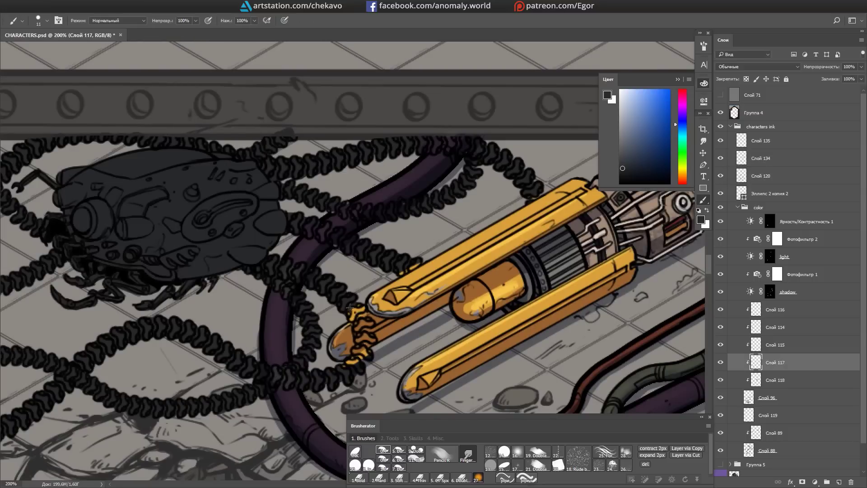
pyautogui.moveTo(350, 307); pyautogui.dragTo(361, 314)
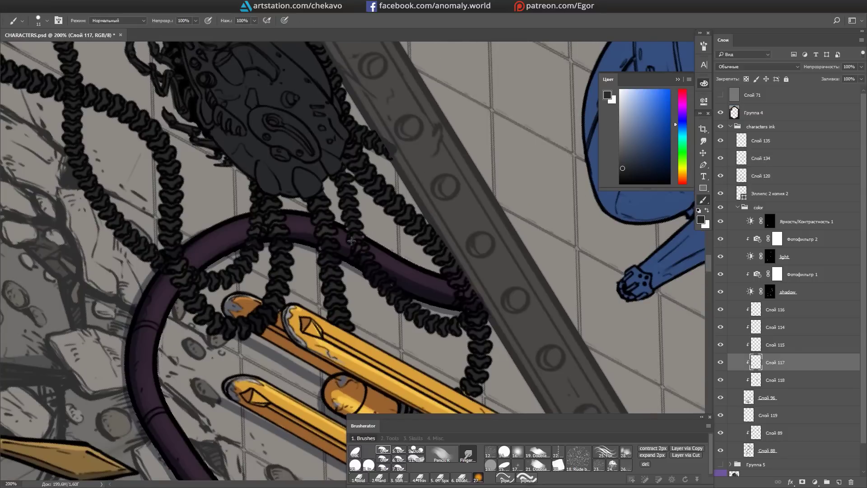
pyautogui.keyDown('ctrl'); pyautogui.click(323, 247); pyautogui.keyUp('ctrl')
pyautogui.click(775, 345)
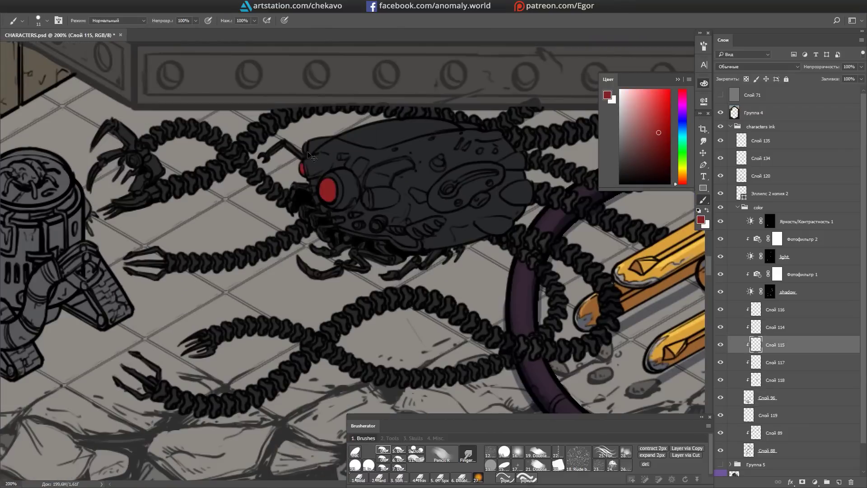
# Step: Pick a larger dark grey brush and lasso the tentacle loops on layer Слой 117
pyautogui.moveTo(440, 157)
pyautogui.mouseDown()
pyautogui.moveTo(460, 141)
pyautogui.moveTo(457, 160)
pyautogui.moveTo(417, 145)
pyautogui.mouseUp()
pyautogui.click(558, 450)
pyautogui.keyDown('alt'); pyautogui.click(454, 188); pyautogui.keyUp('alt')
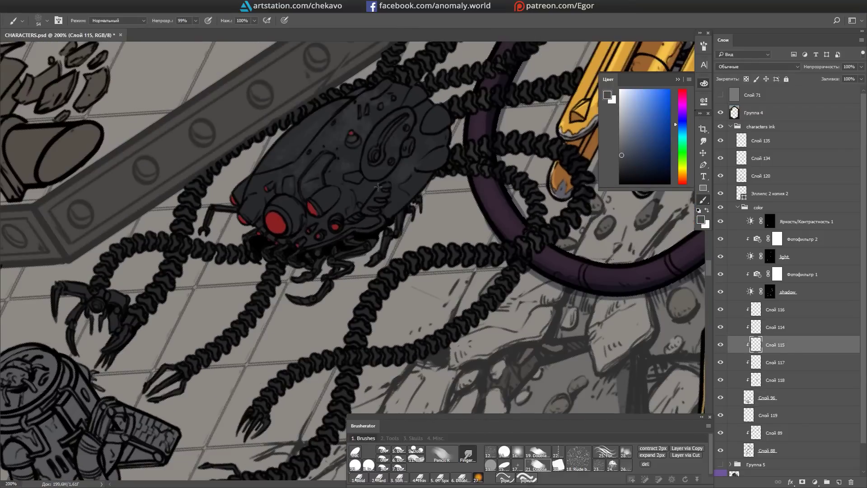
pyautogui.click(774, 362)
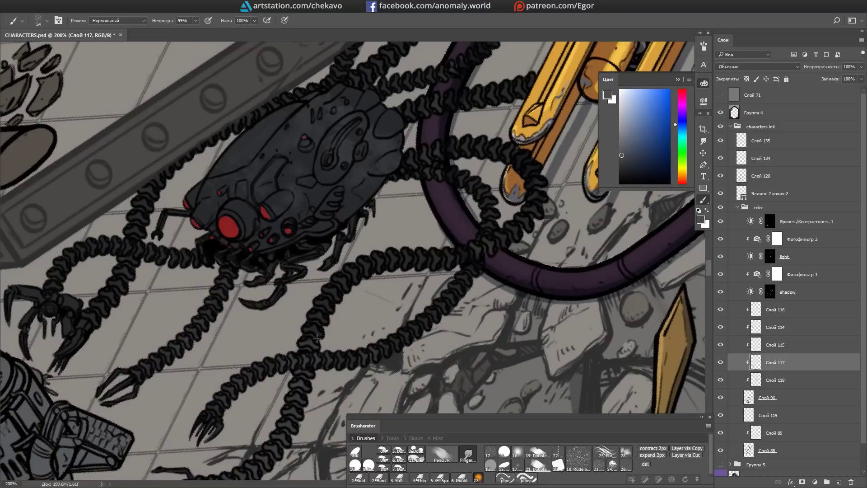
pyautogui.press('l')
pyautogui.moveTo(442, 280)
pyautogui.mouseDown()
pyautogui.moveTo(497, 230)
pyautogui.moveTo(447, 271)
pyautogui.mouseUp()
pyautogui.moveTo(343, 294)
pyautogui.mouseDown()
pyautogui.moveTo(337, 279)
pyautogui.moveTo(296, 330)
pyautogui.mouseUp()
pyautogui.moveTo(361, 253); pyautogui.dragTo(397, 300)
# Step: On layer Слой 134, paint lighter highlights on the lower legs and claw with a small brush
pyautogui.click(760, 158)
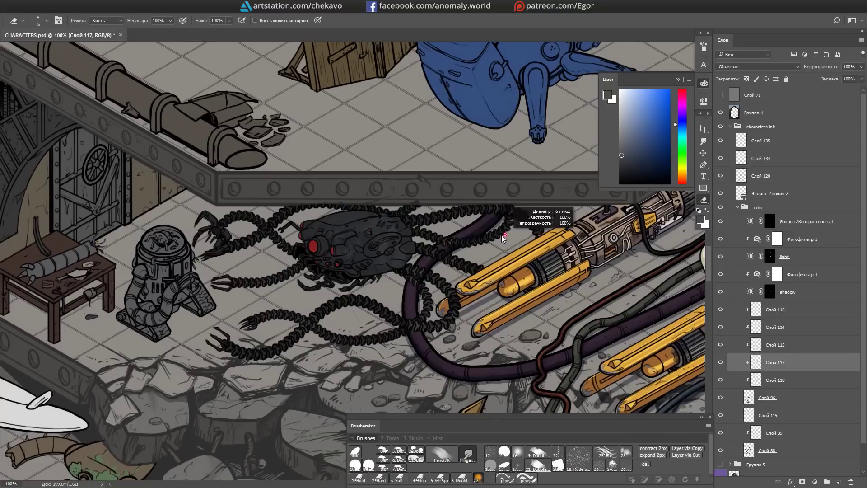
pyautogui.hotkey('ctrl', '+')
pyautogui.press('[')
pyautogui.press('[')
pyautogui.press('[')
pyautogui.press('[')
pyautogui.press('[')
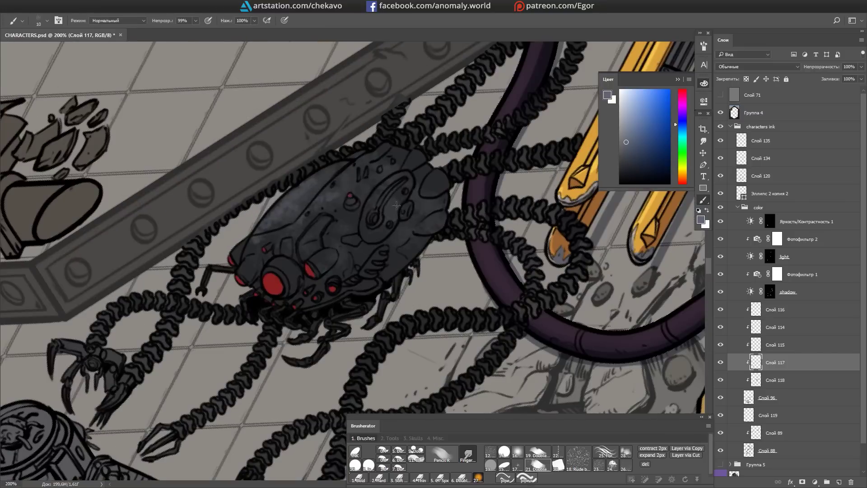
pyautogui.moveTo(292, 327); pyautogui.dragTo(303, 334)
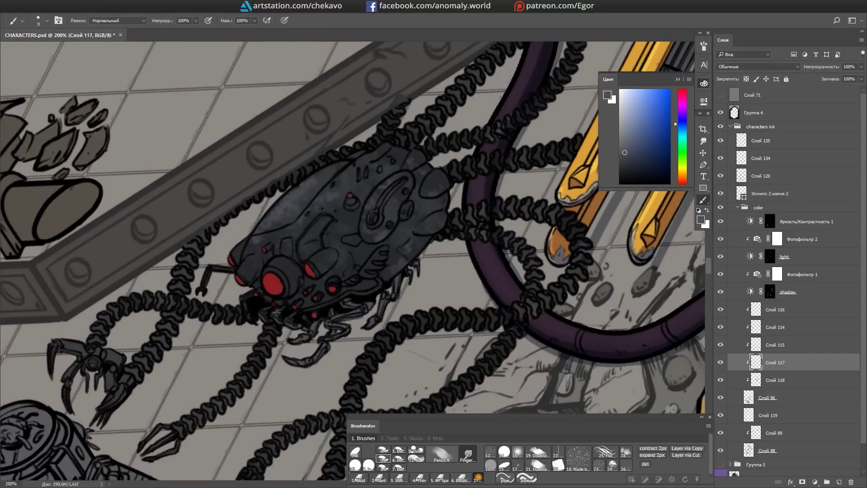
pyautogui.hotkey('ctrl', '-')
pyautogui.moveTo(402, 389)
pyautogui.mouseDown()
pyautogui.moveTo(542, 235)
pyautogui.moveTo(514, 237)
pyautogui.moveTo(388, 295)
pyautogui.moveTo(430, 316)
pyautogui.moveTo(622, 366)
pyautogui.mouseUp()
pyautogui.hotkey('ctrl', '+')
# Step: Erase and paint on the light and shadow masks around the purple and gold pipes
pyautogui.hotkey('alt', ']')
pyautogui.hotkey('alt', ']')
pyautogui.hotkey('alt', ']')
pyautogui.hotkey('alt', ']')
pyautogui.hotkey('alt', ']')
pyautogui.hotkey('alt', ']')
pyautogui.press('e')
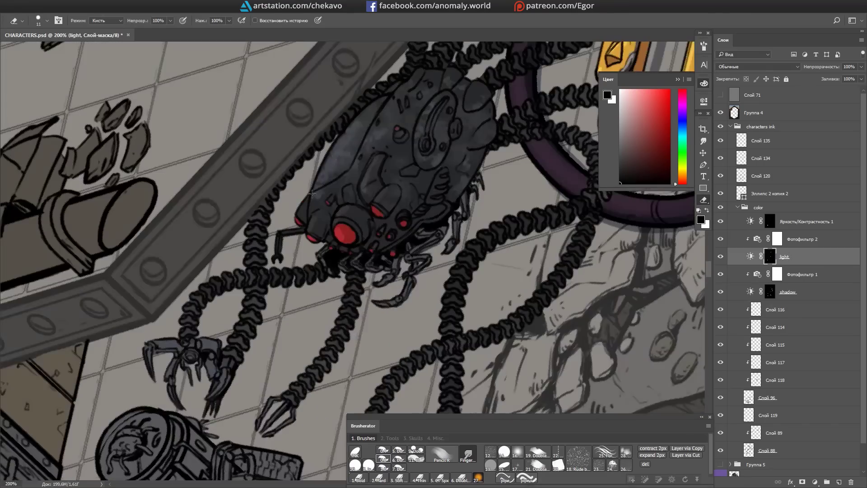
pyautogui.moveTo(311, 193); pyautogui.dragTo(288, 212)
pyautogui.moveTo(494, 371); pyautogui.dragTo(371, 232)
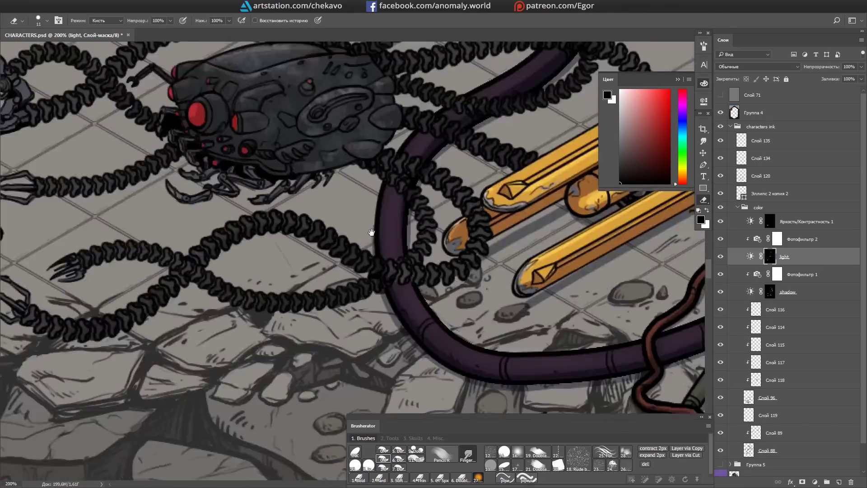
pyautogui.hotkey('alt', '[')
pyautogui.hotkey('alt', '[')
pyautogui.moveTo(539, 30)
pyautogui.mouseDown()
pyautogui.moveTo(494, 174)
pyautogui.moveTo(375, 206)
pyautogui.moveTo(316, 200)
pyautogui.moveTo(262, 212)
pyautogui.moveTo(209, 234)
pyautogui.moveTo(194, 181)
pyautogui.moveTo(162, 149)
pyautogui.moveTo(135, 206)
pyautogui.mouseUp()
pyautogui.press('b')
pyautogui.press('r')
pyautogui.hotkey('alt', ']')
pyautogui.hotkey('alt', ']')
pyautogui.press('e')
# Step: Refine the light and shadow masks across the spider's body while tilting the view
pyautogui.press('r')
pyautogui.press('r')
pyautogui.moveTo(366, 368); pyautogui.dragTo(438, 210)
pyautogui.hotkey('alt', '[')
pyautogui.hotkey('alt', '[')
pyautogui.press('r')
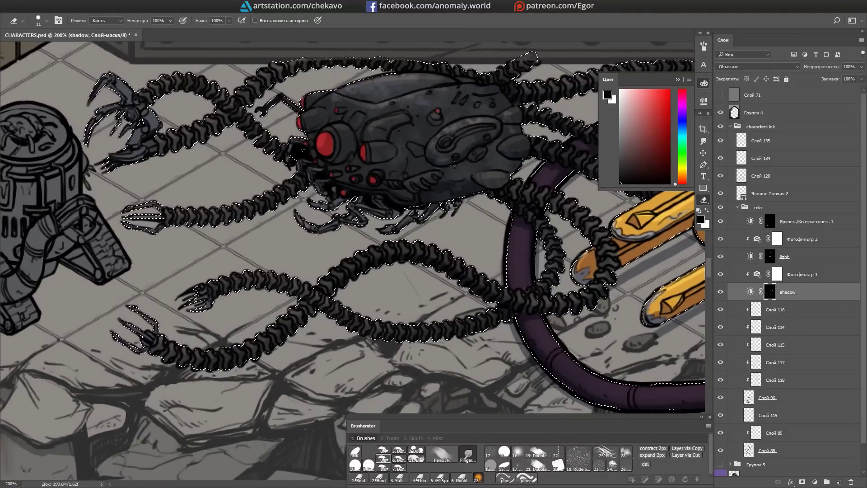
pyautogui.moveTo(347, 98); pyautogui.dragTo(469, 162)
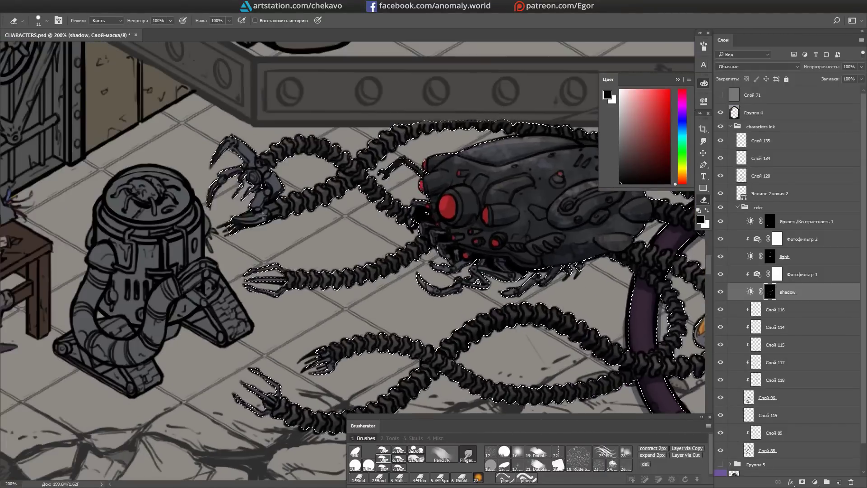
pyautogui.hotkey('alt', ']')
pyautogui.hotkey('alt', ']')
pyautogui.hotkey('alt', '[')
pyautogui.hotkey('alt', '[')
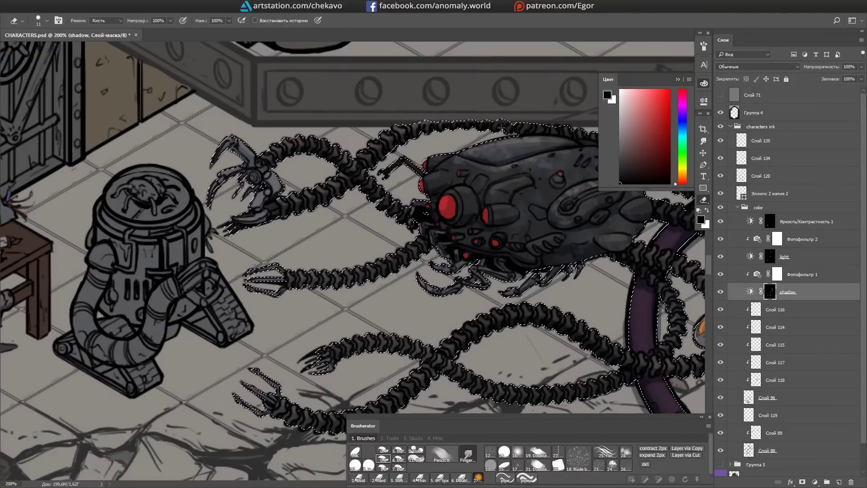
pyautogui.moveTo(658, 120); pyautogui.dragTo(544, 90)
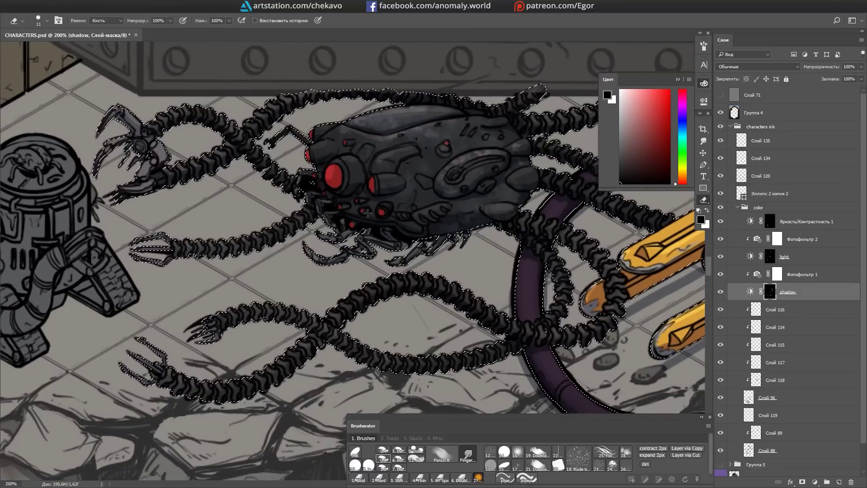
pyautogui.moveTo(368, 213); pyautogui.dragTo(483, 111)
pyautogui.scroll(-5, 634, 244)
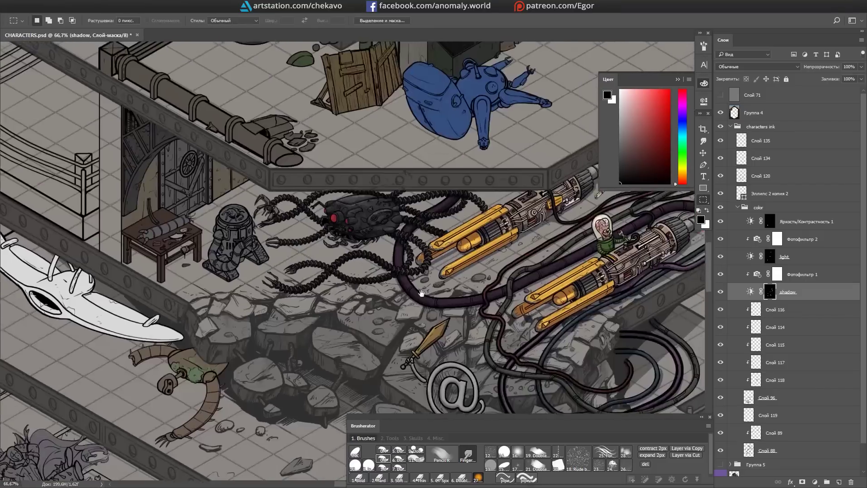
# Step: Lasso the spider robot's tentacles
pyautogui.scroll(5, 580, 254)
pyautogui.press('l')
pyautogui.moveTo(473, 226); pyautogui.dragTo(580, 254)
pyautogui.scroll(-2, 580, 254)
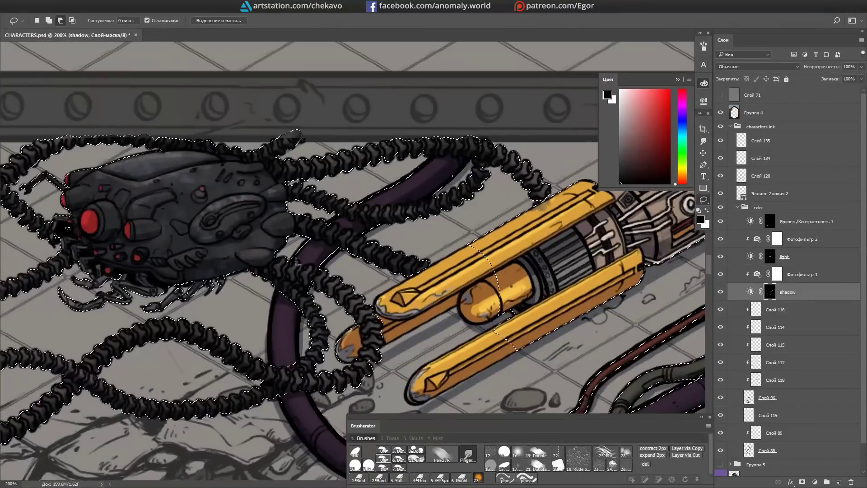
pyautogui.scroll(-6, 509, 289)
pyautogui.scroll(-3, 509, 289)
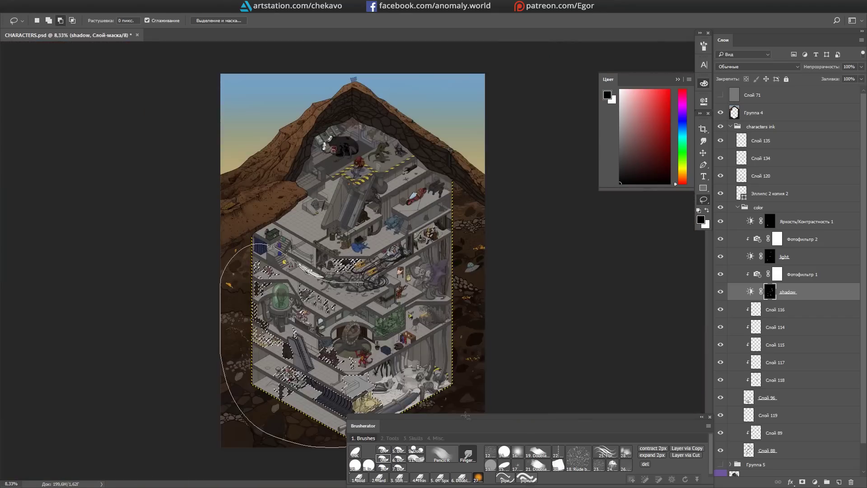
pyautogui.scroll(6, 343, 253)
# Step: Copy the tentacles, squash the copy to 75% height, fill it with shadow colour and merge down
pyautogui.hotkey('ctrl', 'j')
pyautogui.hotkey('ctrl', 't')
pyautogui.moveTo(357, 203); pyautogui.dragTo(357, 229)
pyautogui.press('Return')
pyautogui.press('g')
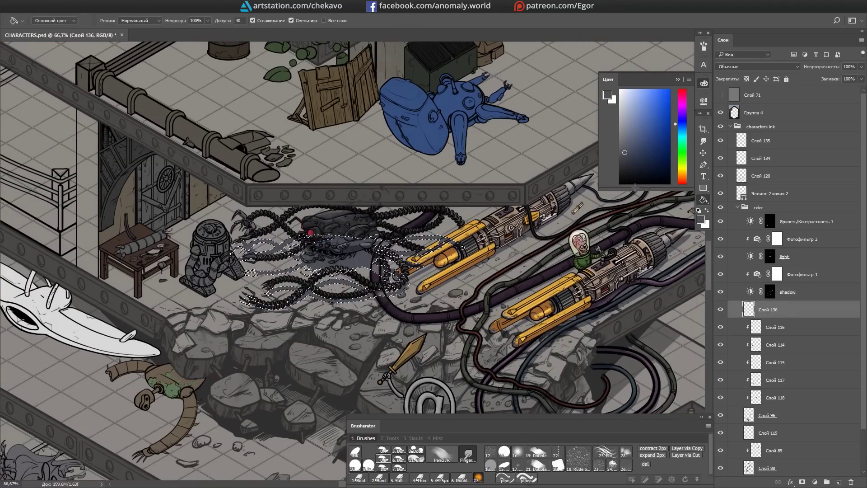
pyautogui.click(770, 291)
pyautogui.hotkey('ctrl', 'z')
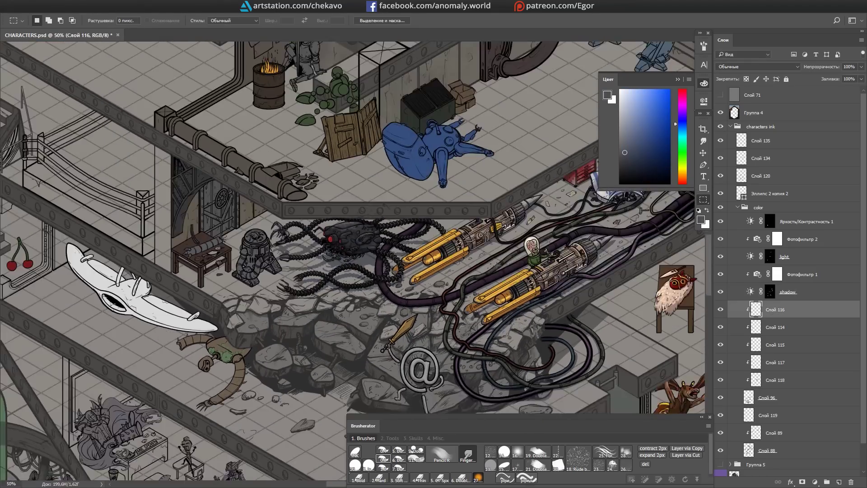
# Step: Return to the light mask with black as the colour and the eraser active
pyautogui.scroll(-3, 500, 264)
pyautogui.scroll(4, 500, 264)
pyautogui.scroll(-2, 500, 265)
pyautogui.press('b')
pyautogui.scroll(3, 181, 271)
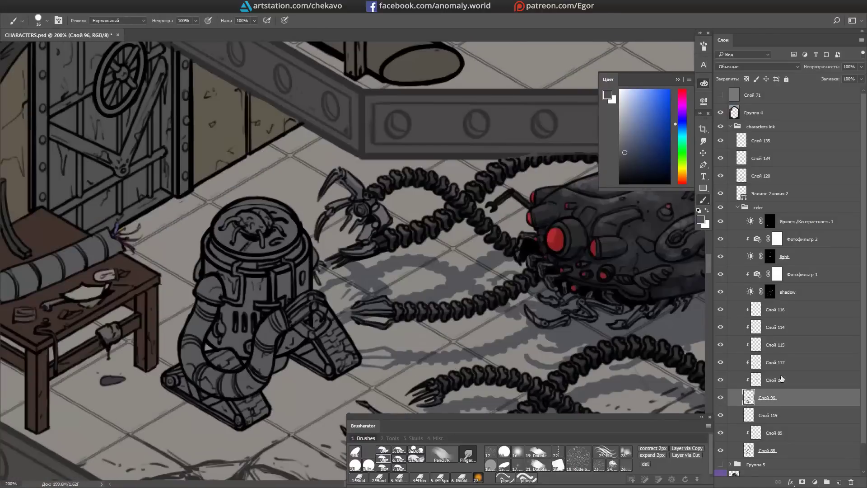
pyautogui.hotkey('alt', ']')
pyautogui.hotkey('alt', ']')
pyautogui.hotkey('alt', ']')
pyautogui.press('d')
pyautogui.press('e')
pyautogui.scroll(1, 395, 293)
pyautogui.scroll(-1, 395, 293)
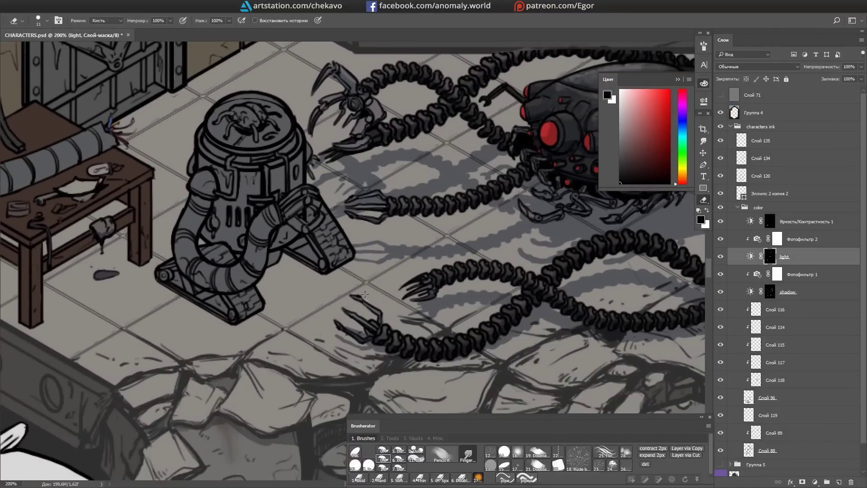
# Step: Erase the light mask to reveal the orange glow on the robot's dome
pyautogui.scroll(1, 395, 293)
pyautogui.hotkey('alt', '[')
pyautogui.hotkey('alt', '[')
pyautogui.hotkey('alt', ']')
pyautogui.hotkey('alt', ']')
pyautogui.moveTo(262, 194)
pyautogui.mouseDown()
pyautogui.moveTo(312, 207)
pyautogui.moveTo(252, 221)
pyautogui.moveTo(325, 190)
pyautogui.moveTo(378, 187)
pyautogui.mouseUp()
# Step: On Слой 89, paint the robot body dark green and shade its tracks dark blue-grey
pyautogui.press('b')
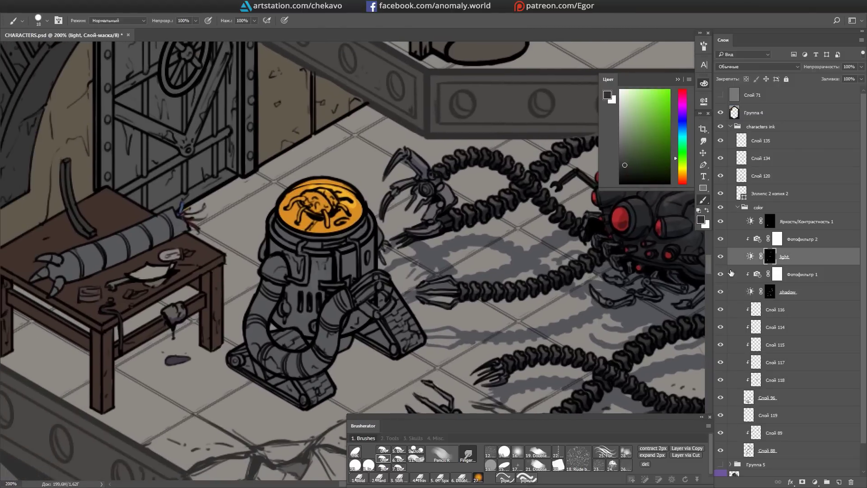
pyautogui.click(774, 433)
pyautogui.moveTo(312, 276)
pyautogui.mouseDown()
pyautogui.moveTo(316, 316)
pyautogui.moveTo(293, 301)
pyautogui.mouseUp()
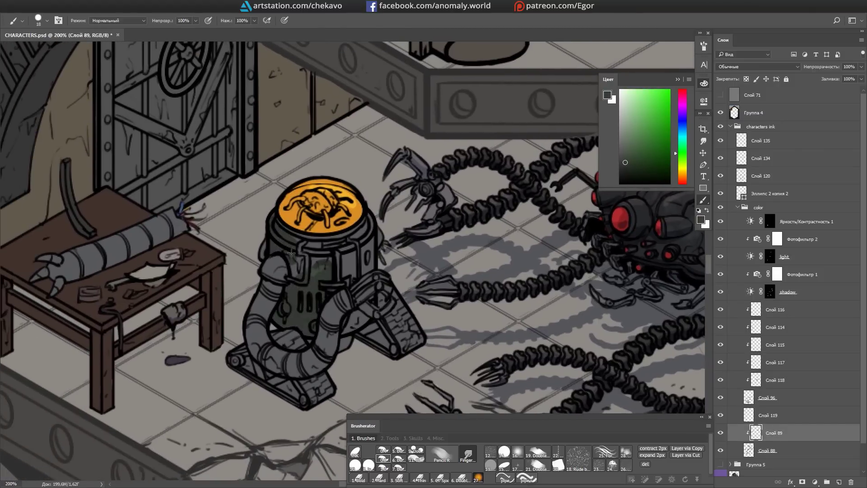
pyautogui.moveTo(284, 248); pyautogui.dragTo(367, 225)
pyautogui.keyDown('alt'); pyautogui.click(348, 334); pyautogui.keyUp('alt')
pyautogui.press('[')
pyautogui.moveTo(357, 316)
pyautogui.mouseDown()
pyautogui.moveTo(367, 299)
pyautogui.moveTo(392, 332)
pyautogui.moveTo(383, 298)
pyautogui.mouseUp()
pyautogui.moveTo(297, 338); pyautogui.dragTo(317, 352)
pyautogui.moveTo(264, 302)
pyautogui.mouseDown()
pyautogui.moveTo(266, 339)
pyautogui.moveTo(293, 374)
pyautogui.moveTo(319, 374)
pyautogui.moveTo(354, 313)
pyautogui.mouseUp()
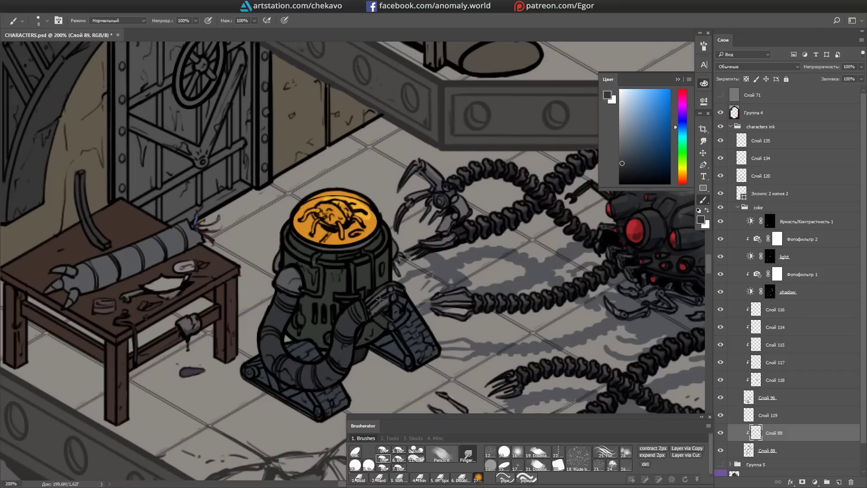
# Step: Shade the mechanical arm on the table with a lighter grey sampled from the claw
pyautogui.keyDown('alt'); pyautogui.click(471, 214); pyautogui.keyUp('alt')
pyautogui.moveTo(405, 307); pyautogui.dragTo(409, 308)
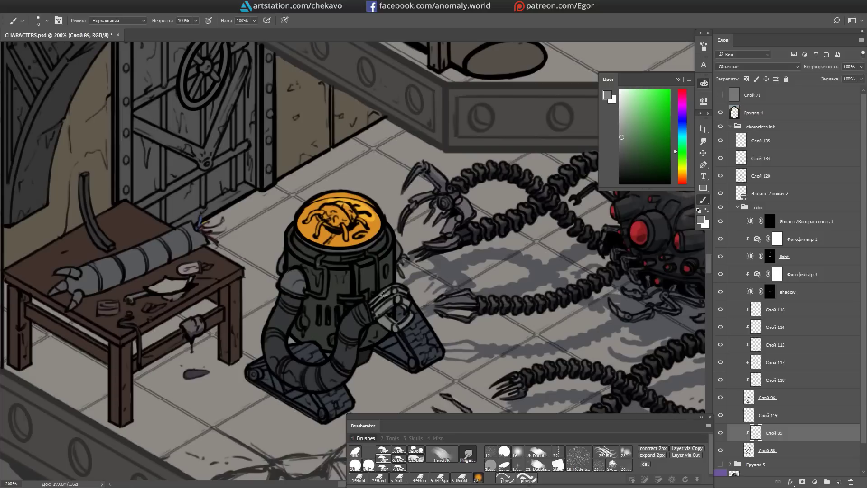
pyautogui.moveTo(336, 205); pyautogui.dragTo(341, 211)
pyautogui.moveTo(153, 289); pyautogui.dragTo(289, 212)
pyautogui.moveTo(368, 300); pyautogui.dragTo(382, 307)
# Step: Brush dark and lighter rusty brown streaks down the robot's body
pyautogui.keyDown('alt'); pyautogui.click(149, 253); pyautogui.keyUp('alt')
pyautogui.moveTo(567, 369); pyautogui.dragTo(574, 331)
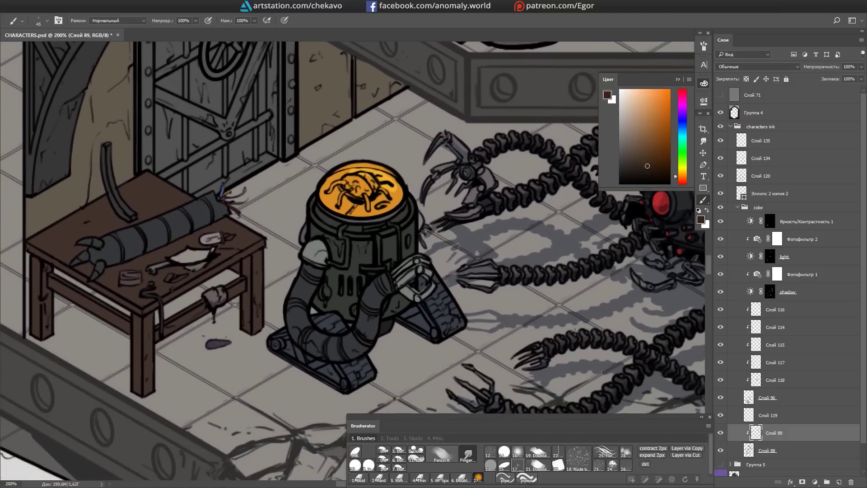
pyautogui.moveTo(406, 226); pyautogui.dragTo(397, 224)
pyautogui.keyDown('alt'); pyautogui.click(368, 269); pyautogui.keyUp('alt')
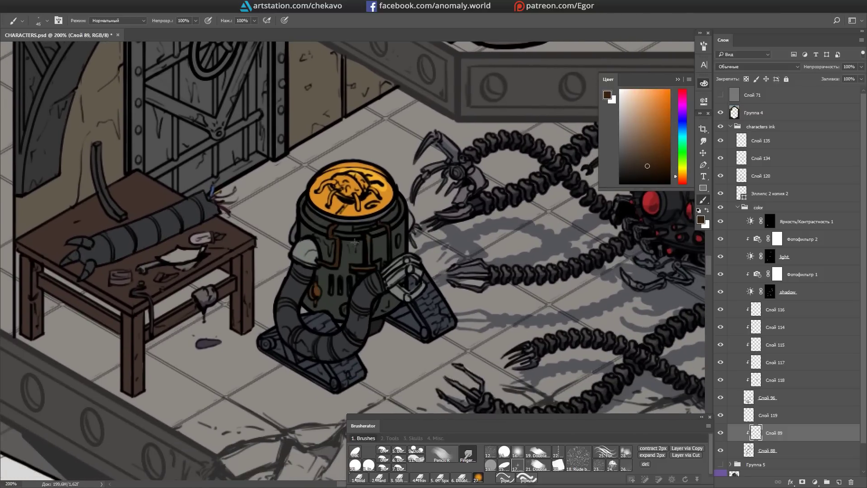
pyautogui.moveTo(323, 238); pyautogui.dragTo(314, 242)
# Step: With a smaller brush, add a dark grey stroke on the shadow mask
pyautogui.click(383, 459)
pyautogui.click(657, 169)
pyautogui.moveTo(458, 192); pyautogui.dragTo(460, 190)
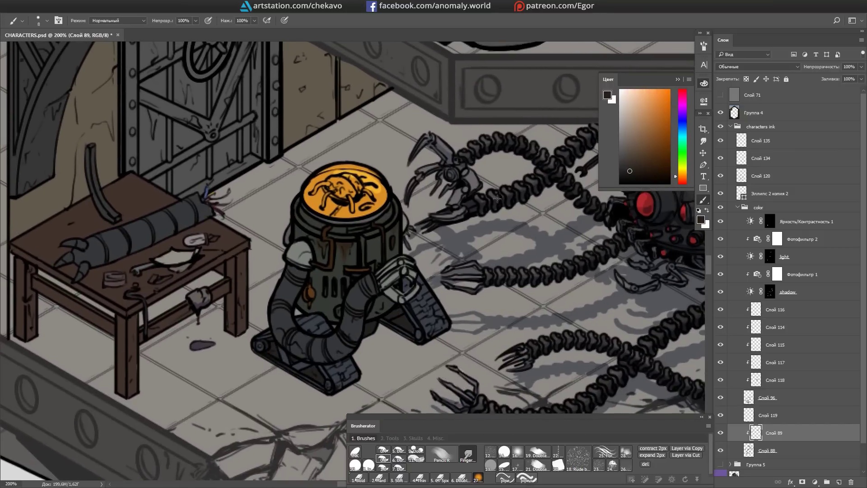
pyautogui.moveTo(281, 284); pyautogui.dragTo(291, 259)
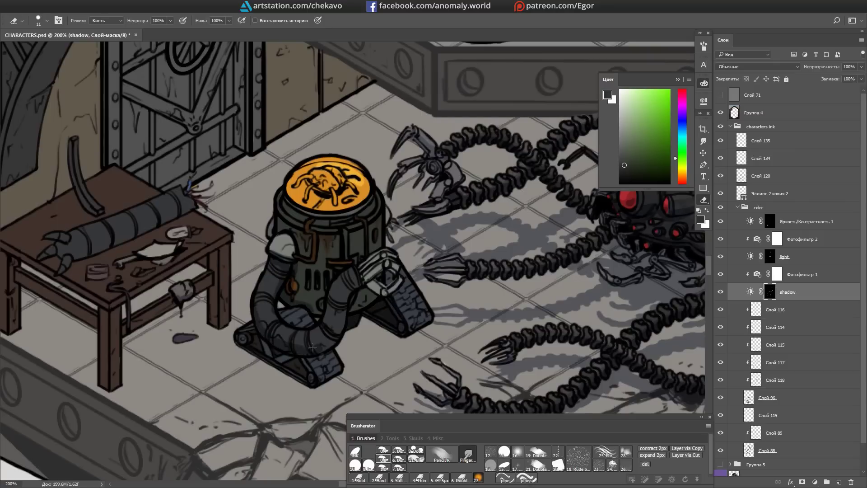
# Step: Rotate and reposition the view over the table and robot
pyautogui.scroll(2, 353, 228)
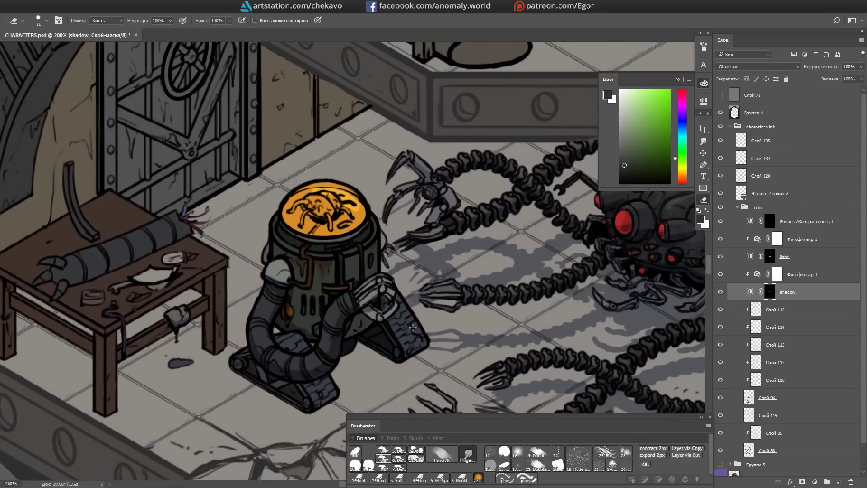
pyautogui.moveTo(412, 329); pyautogui.dragTo(448, 268)
pyautogui.hotkey('alt', ']')
pyautogui.hotkey('alt', ']')
pyautogui.moveTo(436, 327); pyautogui.dragTo(343, 325)
pyautogui.moveTo(155, 262); pyautogui.dragTo(332, 200)
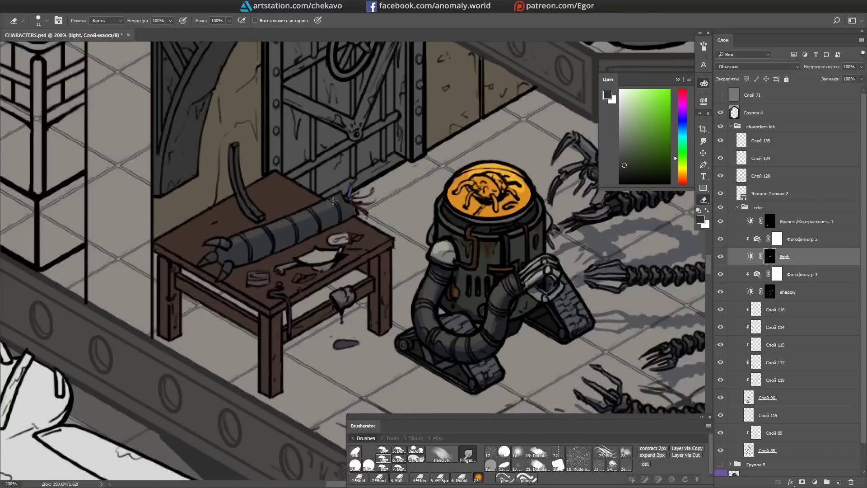
pyautogui.hotkey('alt', '[')
pyautogui.hotkey('alt', '[')
pyautogui.moveTo(483, 326)
pyautogui.mouseDown()
pyautogui.moveTo(397, 272)
pyautogui.moveTo(480, 319)
pyautogui.mouseUp()
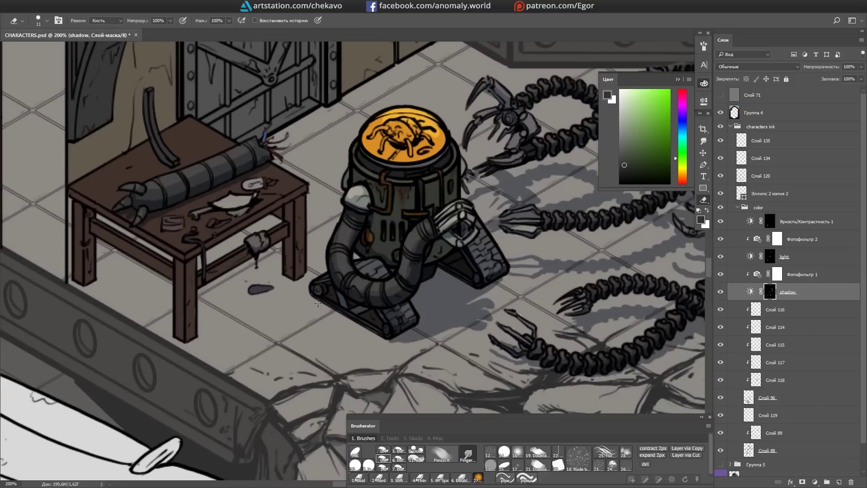
pyautogui.moveTo(355, 256); pyautogui.dragTo(236, 213)
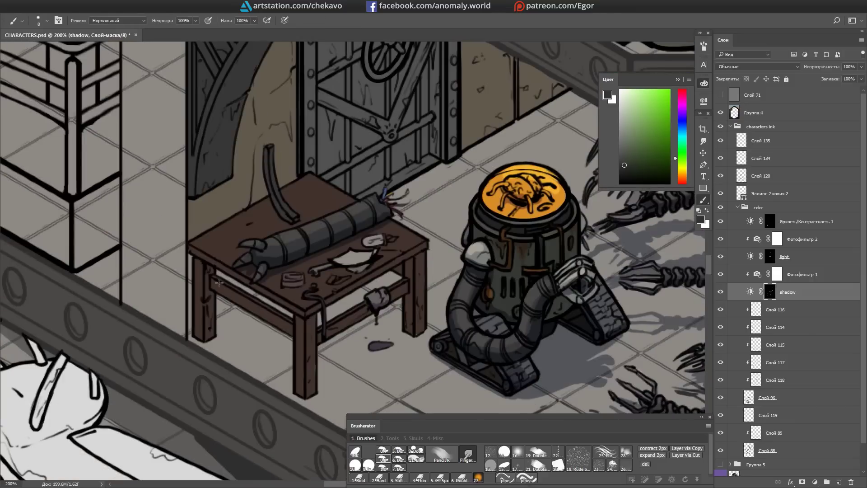
pyautogui.hotkey('ctrl', '-')
pyautogui.press('r')
pyautogui.moveTo(456, 104); pyautogui.dragTo(422, 71)
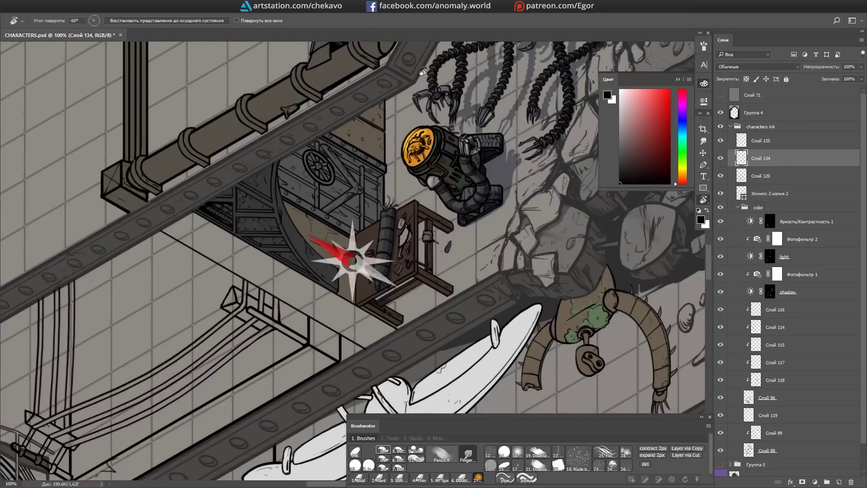
# Step: Lasso-select the grey column beside the arch on Слой 120
pyautogui.press('Escape')
pyautogui.press('l')
pyautogui.hotkey('alt', '[')
pyautogui.moveTo(317, 278); pyautogui.dragTo(317, 323)
pyautogui.moveTo(353, 200)
pyautogui.mouseDown()
pyautogui.moveTo(319, 276)
pyautogui.moveTo(316, 338)
pyautogui.moveTo(316, 153)
pyautogui.moveTo(316, 384)
pyautogui.moveTo(327, 253)
pyautogui.mouseUp()
# Step: Paint the column beige using the sampled wall colour
pyautogui.press('b')
pyautogui.hotkey('ctrl', '+')
pyautogui.keyDown('alt'); pyautogui.click(328, 292); pyautogui.keyUp('alt')
pyautogui.moveTo(298, 307); pyautogui.dragTo(296, 397)
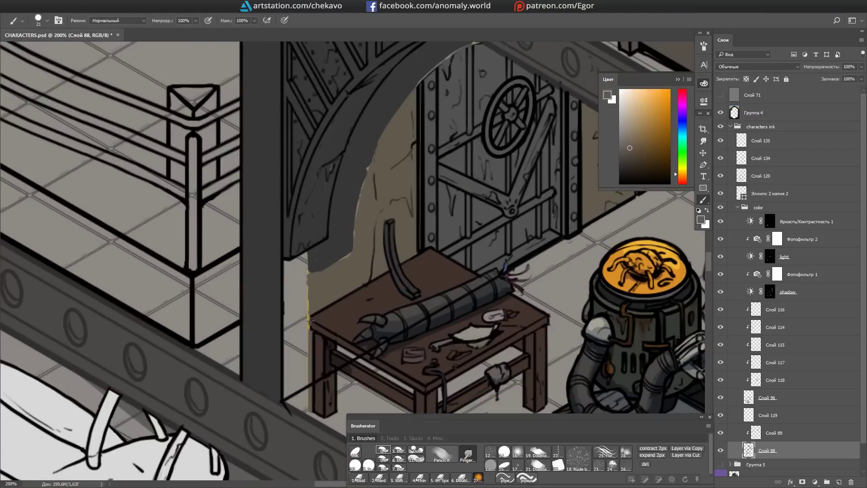
pyautogui.moveTo(296, 271); pyautogui.dragTo(343, 235)
pyautogui.moveTo(343, 172); pyautogui.dragTo(248, 291)
pyautogui.moveTo(252, 343); pyautogui.dragTo(318, 180)
pyautogui.keyDown('alt'); pyautogui.click(329, 208); pyautogui.keyUp('alt')
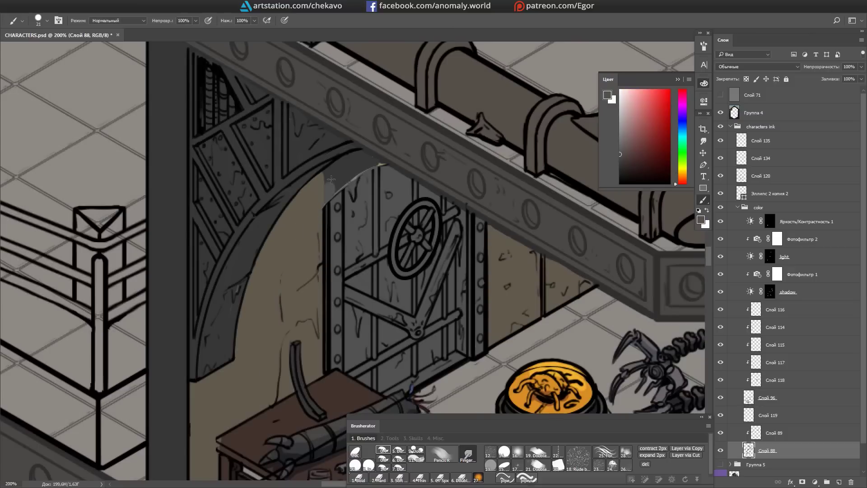
# Step: Deselect, then select and clear a small area on the beam's left edge
pyautogui.hotkey('ctrl', '-')
pyautogui.press('l')
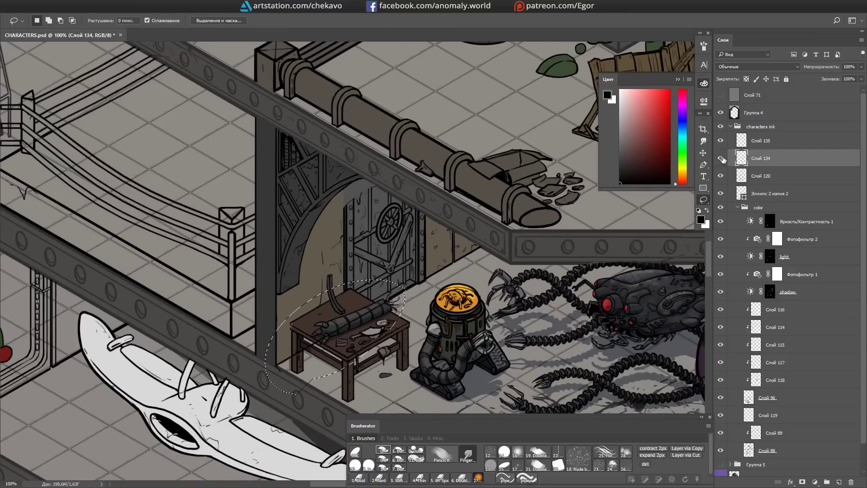
pyautogui.hotkey('ctrl', '+')
pyautogui.hotkey('ctrl', 'd')
pyautogui.press('e')
pyautogui.hotkey('alt', '[')
pyautogui.press('l')
pyautogui.moveTo(375, 46); pyautogui.dragTo(307, 222)
pyautogui.moveTo(306, 220); pyautogui.dragTo(287, 248)
pyautogui.press('e')
pyautogui.hotkey('ctrl', 'd')
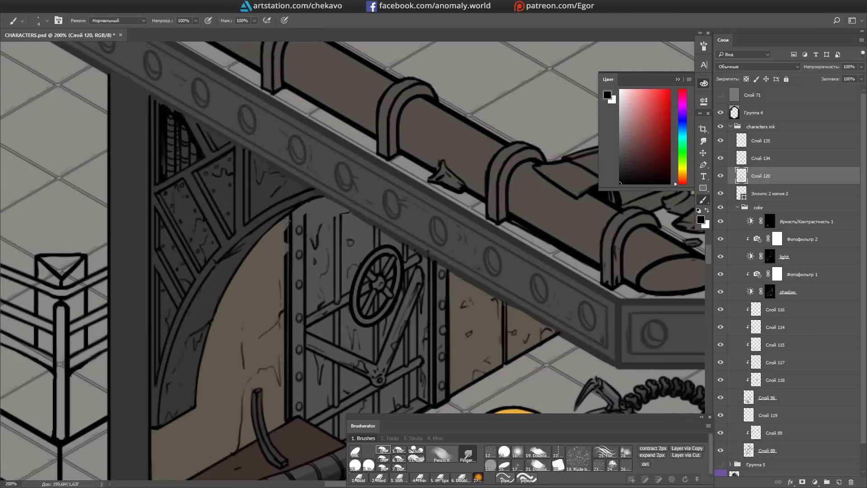
pyautogui.press('b')
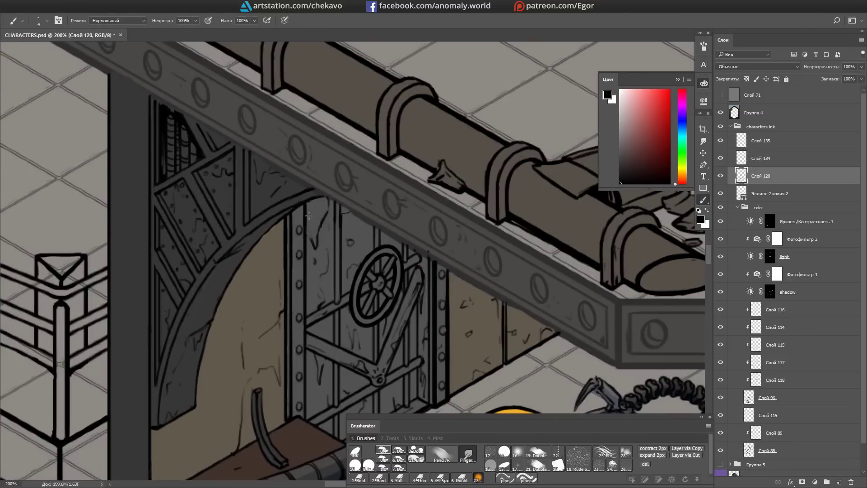
# Step: Erase the shadow mask around the table's right leg and below the table, and save
pyautogui.scroll(-6, 309, 215)
pyautogui.hotkey('alt', '[')
pyautogui.hotkey('alt', '[')
pyautogui.hotkey('alt', '[')
pyautogui.hotkey('alt', '[')
pyautogui.hotkey('alt', '[')
pyautogui.hotkey('alt', '[')
pyautogui.hotkey('alt', '[')
pyautogui.press('e')
pyautogui.moveTo(290, 311); pyautogui.dragTo(476, 285)
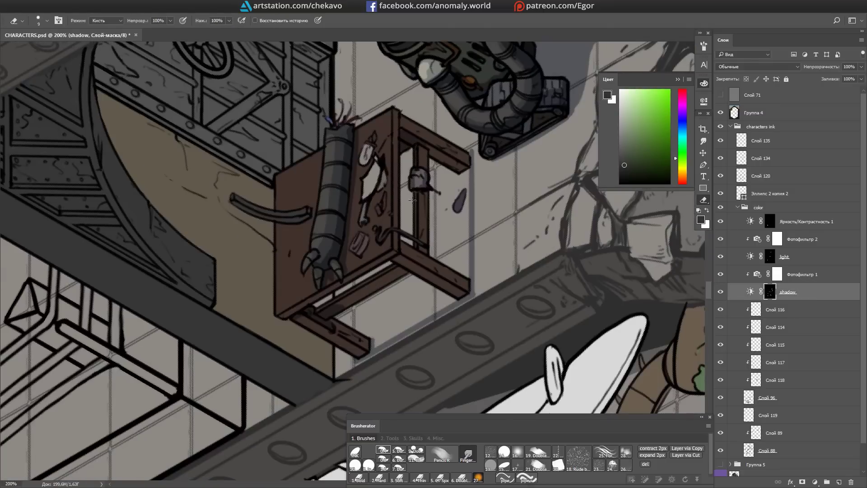
pyautogui.moveTo(412, 199); pyautogui.dragTo(317, 102)
pyautogui.moveTo(399, 298); pyautogui.dragTo(426, 203)
pyautogui.press('Escape')
pyautogui.moveTo(365, 279)
pyautogui.mouseDown()
pyautogui.moveTo(320, 302)
pyautogui.moveTo(388, 284)
pyautogui.mouseUp()
pyautogui.moveTo(362, 316); pyautogui.dragTo(406, 289)
pyautogui.hotkey('ctrl', 's')
pyautogui.press('r')
pyautogui.moveTo(397, 289); pyautogui.dragTo(353, 230)
pyautogui.press('e')
pyautogui.press('Escape')
# Step: Paint the door's valve wheel rim and spokes red and darken its diagonal strut
pyautogui.hotkey('alt', ']')
pyautogui.hotkey('alt', ']')
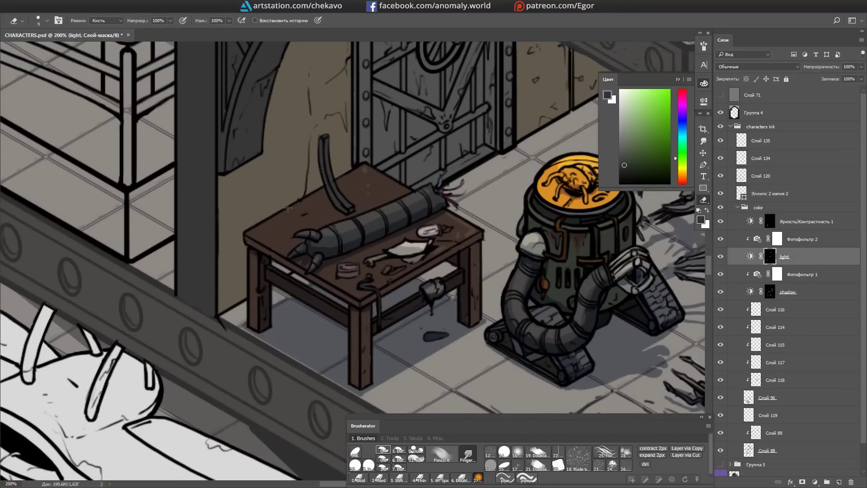
pyautogui.press('b')
pyautogui.moveTo(330, 281); pyautogui.dragTo(285, 299)
pyautogui.keyDown('alt'); pyautogui.click(385, 386); pyautogui.keyUp('alt')
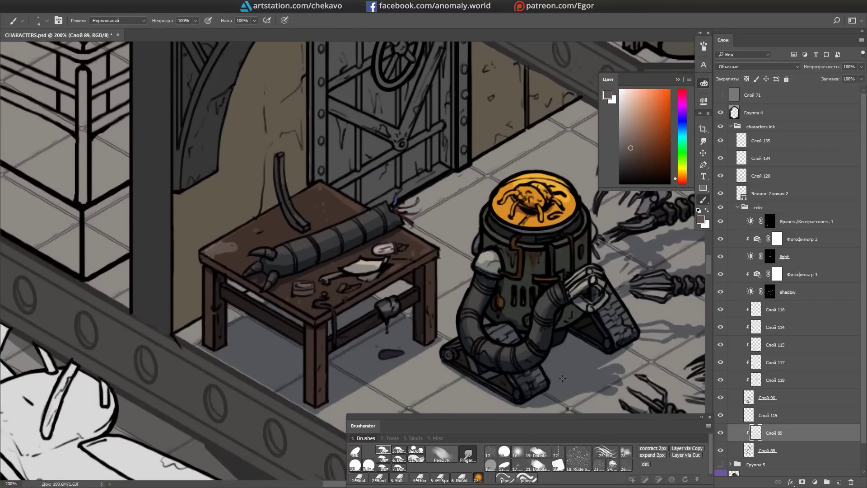
pyautogui.moveTo(501, 323)
pyautogui.mouseDown()
pyautogui.moveTo(433, 420)
pyautogui.moveTo(461, 417)
pyautogui.mouseUp()
pyautogui.keyDown('alt'); pyautogui.click(299, 220); pyautogui.keyUp('alt')
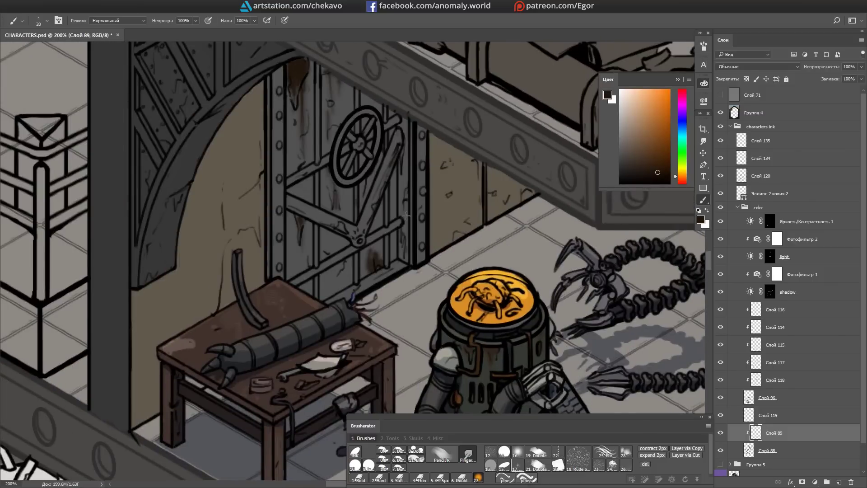
pyautogui.keyDown('alt'); pyautogui.click(339, 175); pyautogui.keyUp('alt')
pyautogui.moveTo(374, 112)
pyautogui.mouseDown()
pyautogui.moveTo(354, 144)
pyautogui.moveTo(366, 181)
pyautogui.mouseUp()
pyautogui.moveTo(356, 129); pyautogui.dragTo(355, 134)
pyautogui.keyDown('alt'); pyautogui.click(355, 133); pyautogui.keyUp('alt')
pyautogui.moveTo(401, 149)
pyautogui.mouseDown()
pyautogui.moveTo(409, 150)
pyautogui.moveTo(366, 244)
pyautogui.mouseUp()
# Step: Add two new detail layers, picking grey and dark brown colours
pyautogui.hotkey('ctrl', 'shift', 'n')
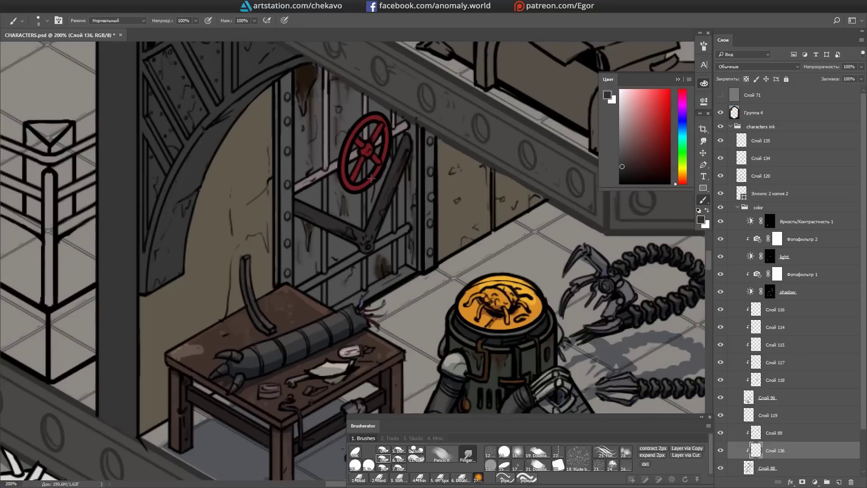
pyautogui.keyDown('alt'); pyautogui.click(308, 181); pyautogui.keyUp('alt')
pyautogui.hotkey('alt', ']')
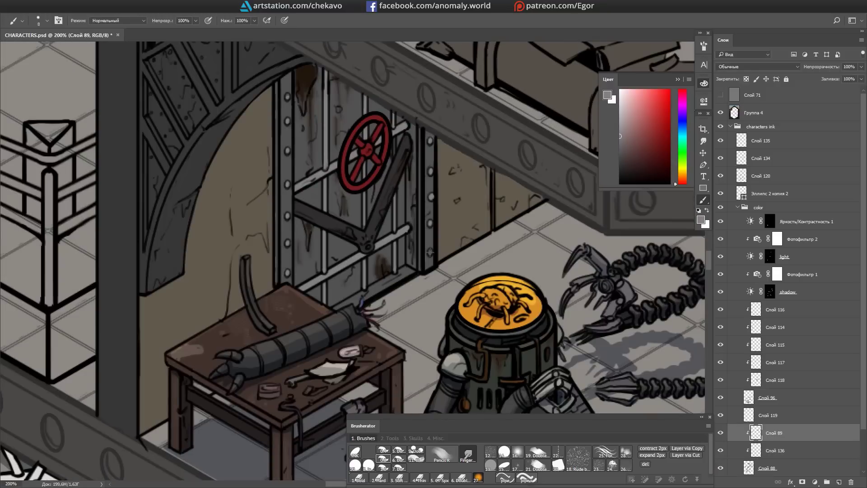
pyautogui.scroll(-2, 432, 247)
pyautogui.hotkey('alt', '[')
pyautogui.hotkey('ctrl', 'shift', 'n')
pyautogui.keyDown('alt'); pyautogui.click(432, 228); pyautogui.keyUp('alt')
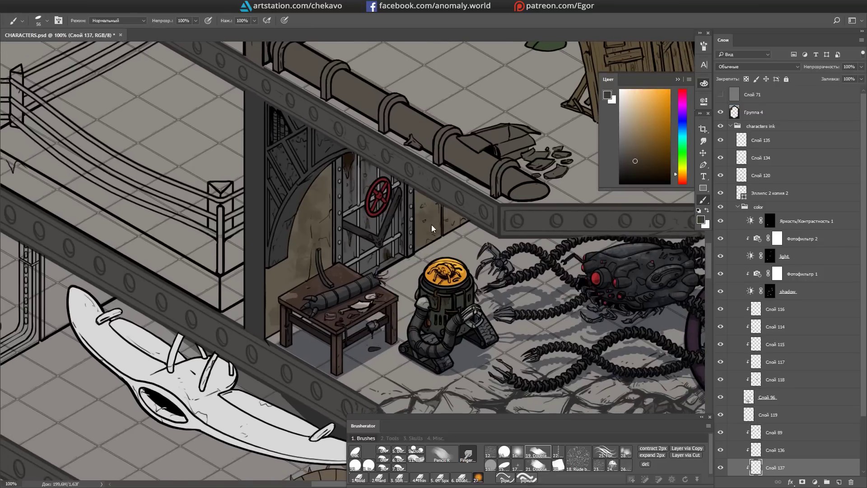
# Step: Stroke a lighter grey highlight along the arch's outer band
pyautogui.keyDown('alt'); pyautogui.click(431, 199); pyautogui.keyUp('alt')
pyautogui.keyDown('alt'); pyautogui.click(426, 217); pyautogui.keyUp('alt')
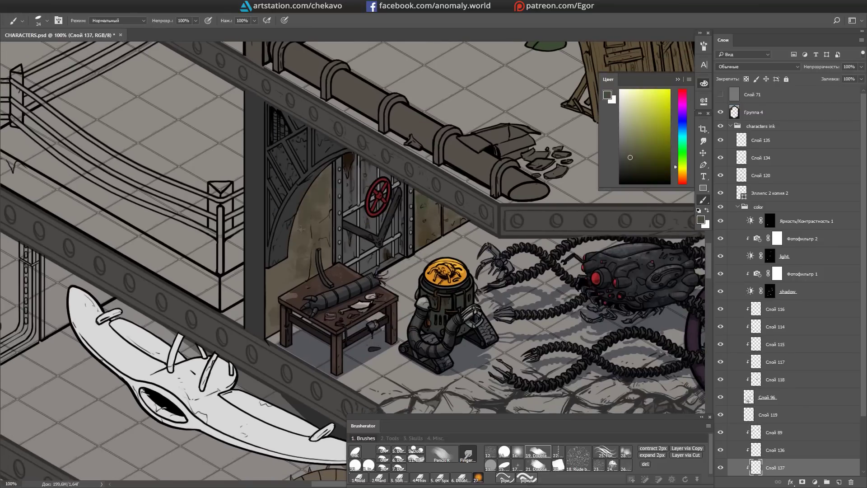
pyautogui.scroll(2, 363, 155)
pyautogui.hotkey('alt', ']')
pyautogui.hotkey('alt', ']')
pyautogui.scroll(-3, 361, 181)
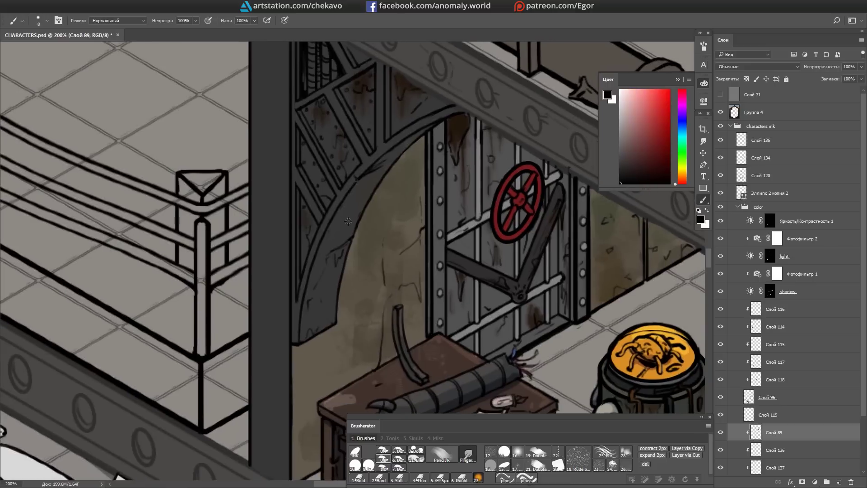
pyautogui.moveTo(294, 180)
pyautogui.mouseDown()
pyautogui.moveTo(306, 316)
pyautogui.moveTo(379, 64)
pyautogui.mouseUp()
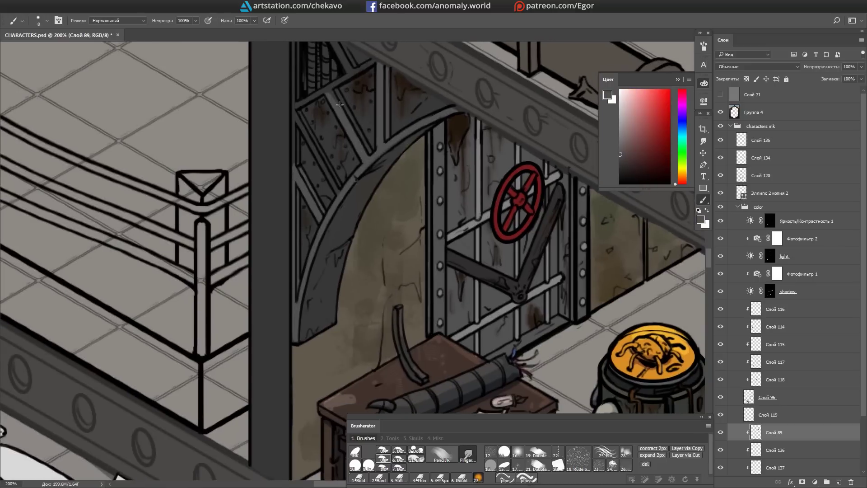
# Step: Scroll around the artwork, switch between light and shadow masks, and save the document
pyautogui.scroll(4, 318, 185)
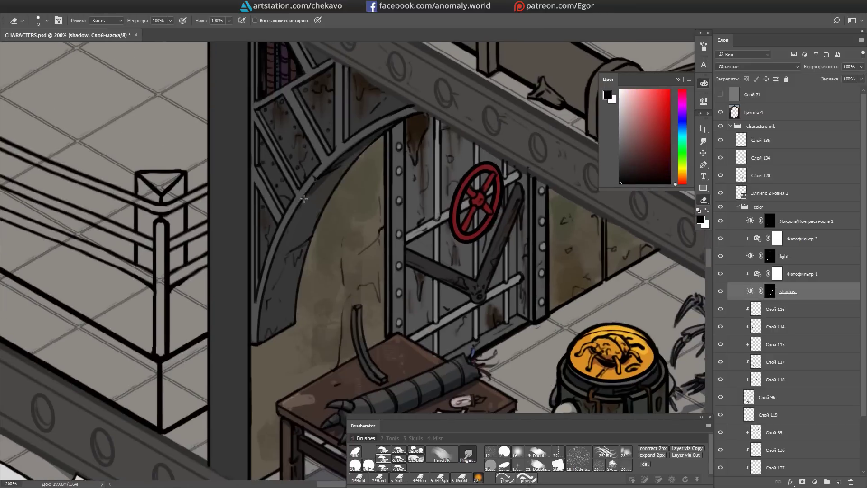
pyautogui.scroll(4, 327, 168)
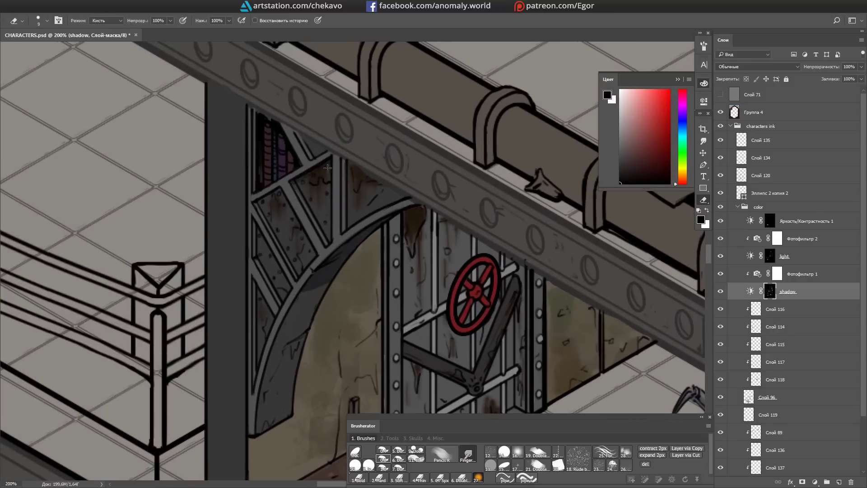
pyautogui.scroll(-5, 396, 197)
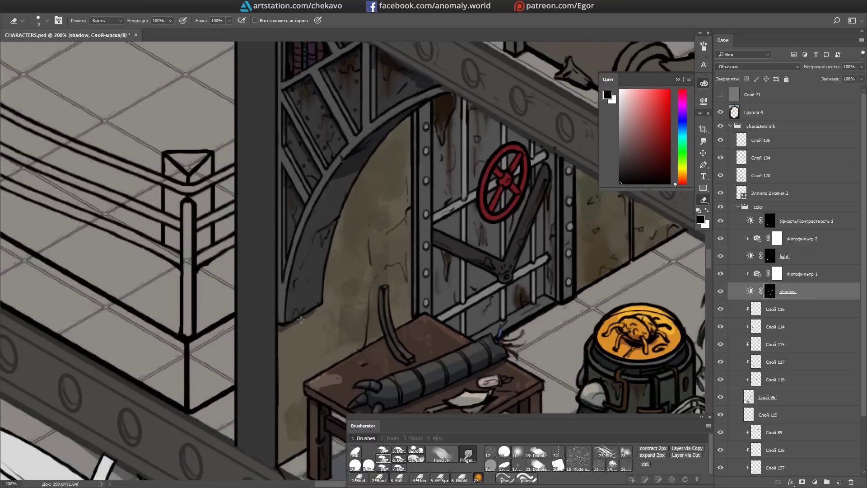
pyautogui.hscroll(5, 386, 214)
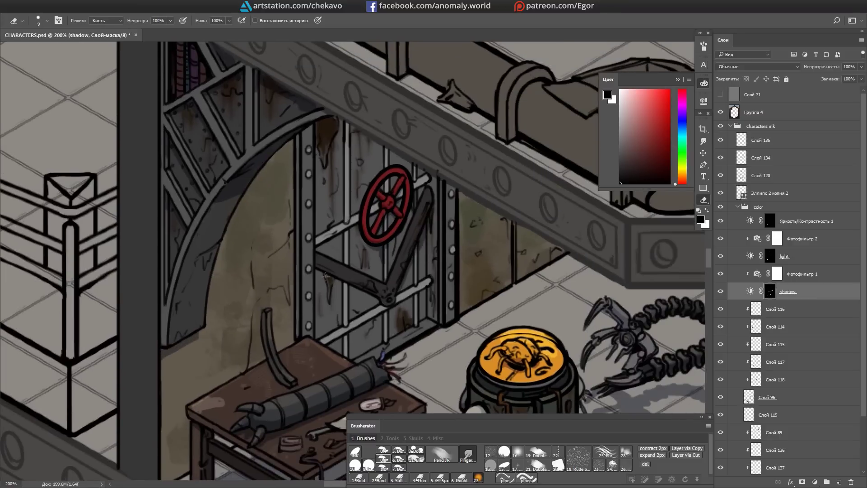
pyautogui.scroll(-4, 334, 222)
pyautogui.scroll(3, 403, 180)
pyautogui.hotkey('alt', ']')
pyautogui.hotkey('alt', ']')
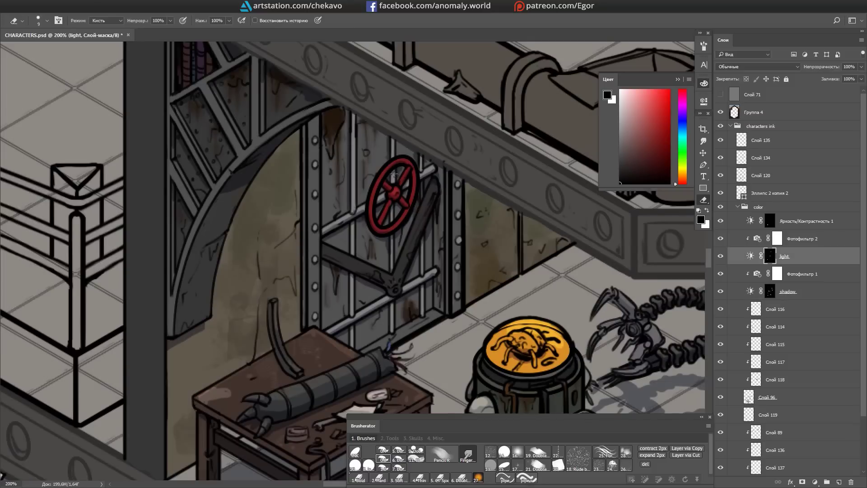
pyautogui.hscroll(-2, 302, 142)
pyautogui.scroll(-1, 370, 86)
pyautogui.hotkey('ctrl', 's')
pyautogui.scroll(3, 220, 143)
pyautogui.scroll(-3, 362, 203)
pyautogui.hotkey('alt', '[')
pyautogui.hotkey('alt', '[')
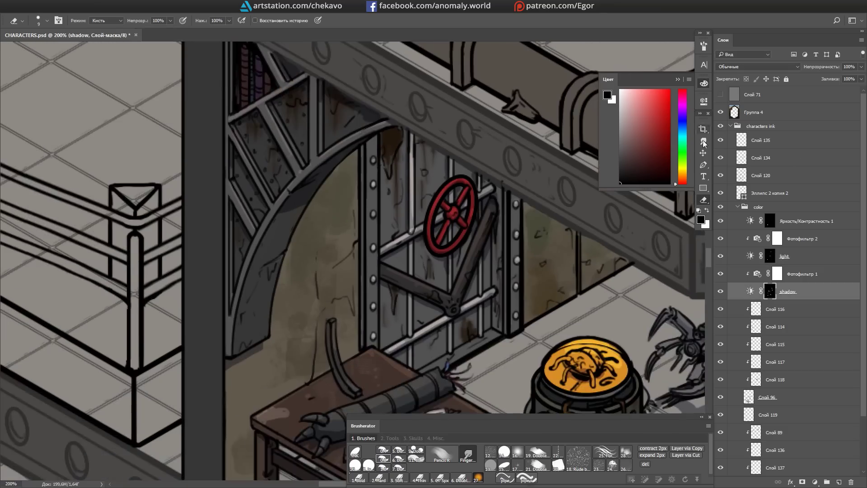
pyautogui.press('r')
pyautogui.scroll(-1, 451, 225)
pyautogui.scroll(1, 529, 273)
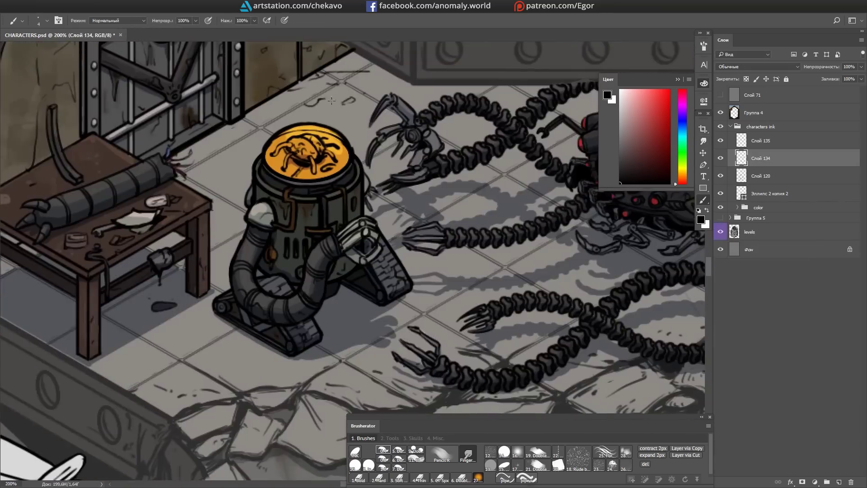
pyautogui.hscroll(4, 319, 100)
pyautogui.scroll(1, 404, 309)
pyautogui.scroll(-3, 291, 321)
pyautogui.hscroll(-4, 218, 289)
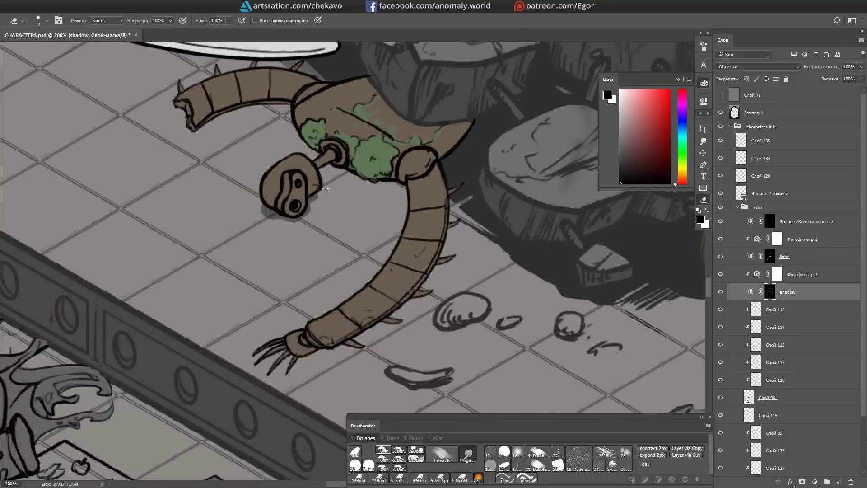
# Step: Rotate the view around the fallen moss-covered robot to work on its shadow
pyautogui.moveTo(325, 189); pyautogui.dragTo(431, 233)
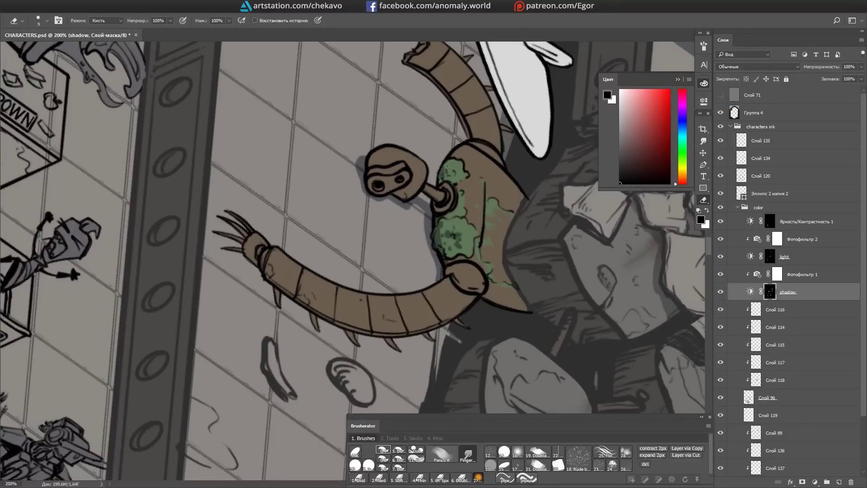
pyautogui.moveTo(442, 170); pyautogui.dragTo(283, 110)
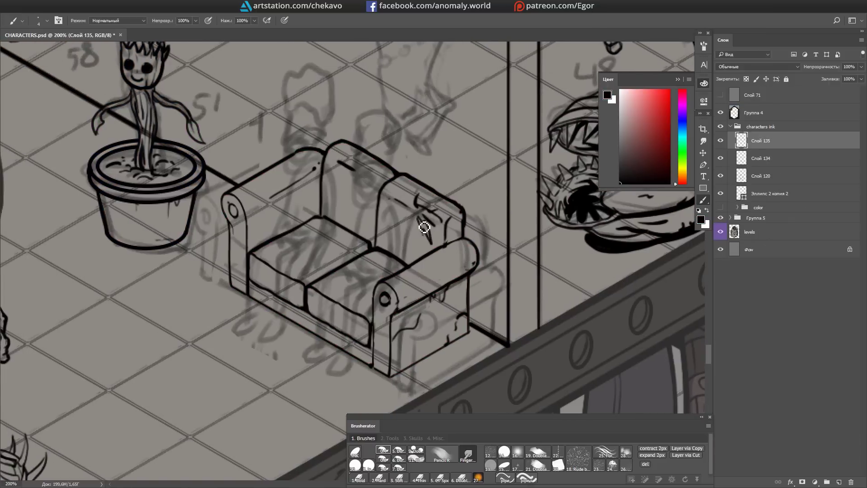
# Step: Brush hatching strokes onto the red couch's right armrest
pyautogui.moveTo(419, 219); pyautogui.dragTo(431, 242)
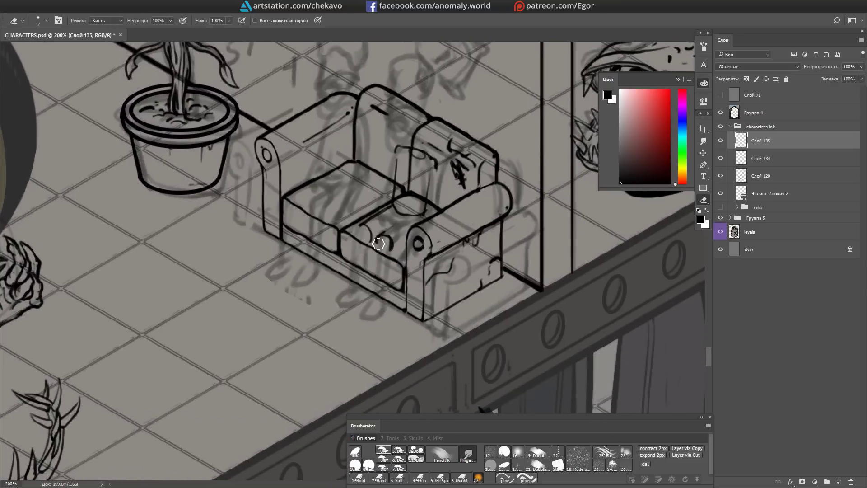
# Step: Ink the seated teen's leg and foot, erasing a stray cushion stroke and undoing a bad arm line
pyautogui.moveTo(378, 244); pyautogui.dragTo(391, 236)
pyautogui.press('b')
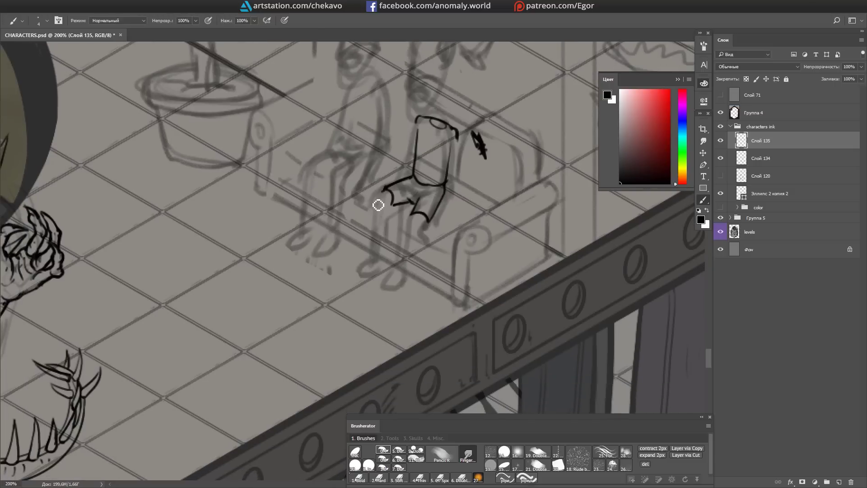
pyautogui.moveTo(383, 189)
pyautogui.mouseDown()
pyautogui.moveTo(358, 272)
pyautogui.moveTo(380, 264)
pyautogui.moveTo(356, 274)
pyautogui.moveTo(364, 278)
pyautogui.moveTo(382, 272)
pyautogui.moveTo(377, 214)
pyautogui.mouseUp()
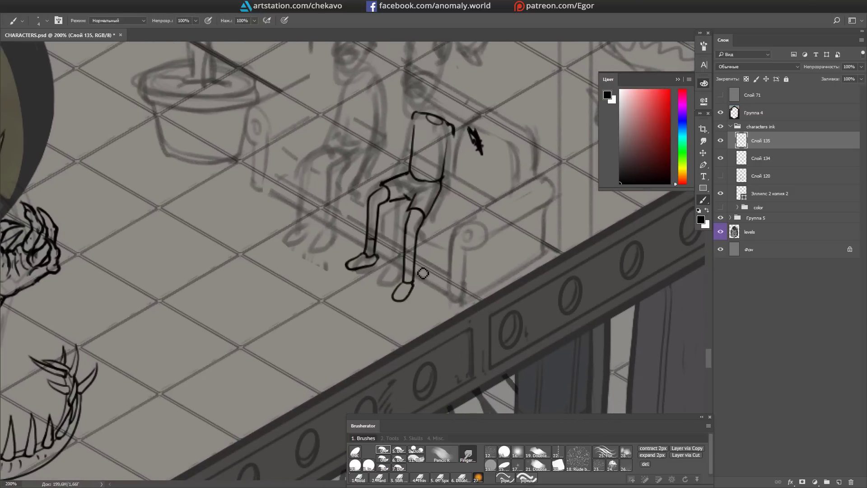
pyautogui.press('e')
pyautogui.moveTo(417, 291); pyautogui.dragTo(399, 294)
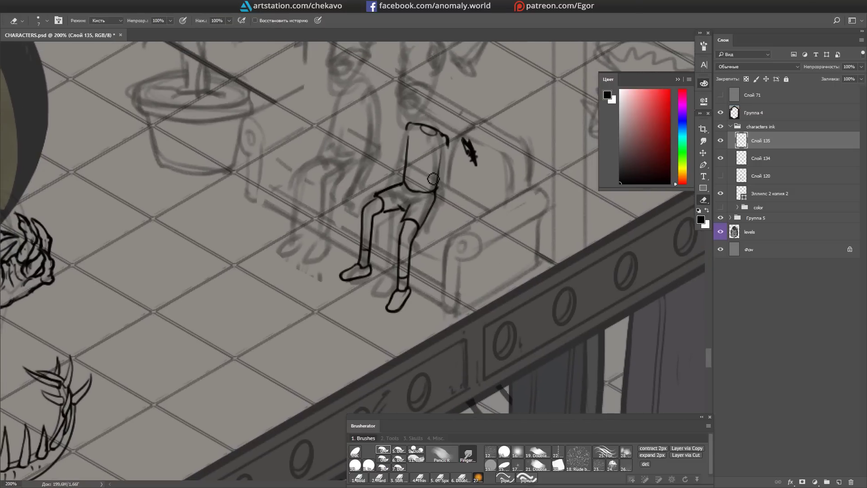
pyautogui.press('b')
pyautogui.hotkey('ctrl', 'z')
pyautogui.hotkey('ctrl', 'z')
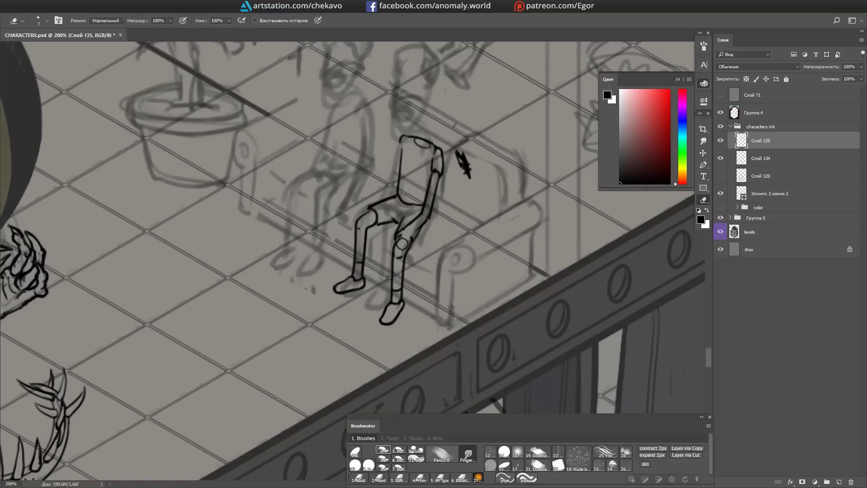
pyautogui.press('e')
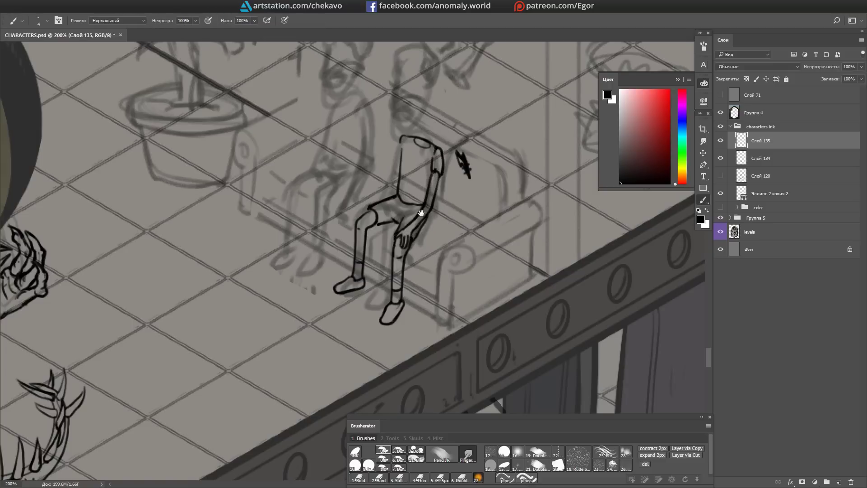
pyautogui.press('b')
# Step: Ink the torso's left side and extend the left arm, then tilt the canvas
pyautogui.scroll(2, 403, 271)
pyautogui.moveTo(398, 174); pyautogui.dragTo(392, 191)
pyautogui.moveTo(440, 151)
pyautogui.mouseDown()
pyautogui.moveTo(440, 162)
pyautogui.moveTo(393, 201)
pyautogui.mouseUp()
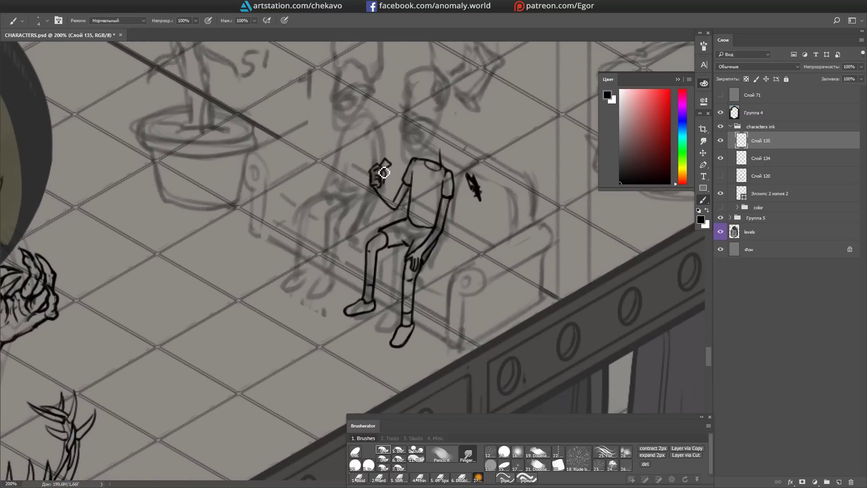
pyautogui.moveTo(377, 190)
pyautogui.mouseDown()
pyautogui.moveTo(344, 139)
pyautogui.moveTo(416, 203)
pyautogui.moveTo(342, 154)
pyautogui.moveTo(361, 203)
pyautogui.moveTo(369, 280)
pyautogui.moveTo(358, 247)
pyautogui.mouseUp()
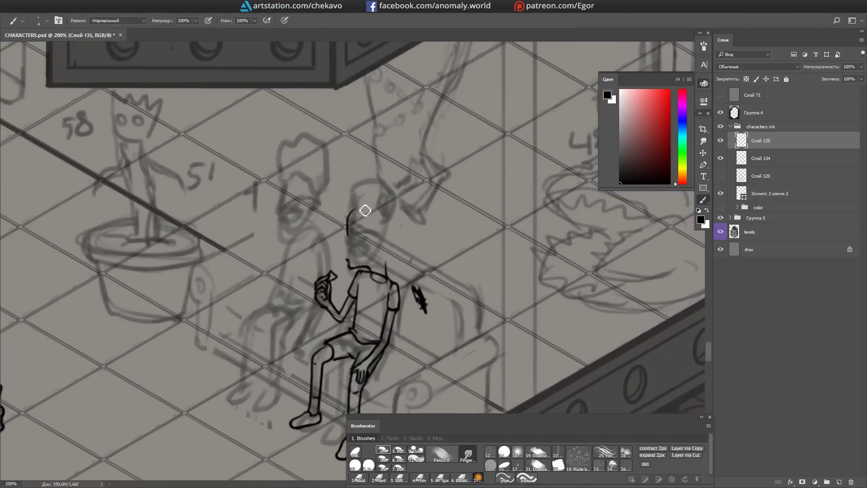
# Step: Draw tall curly hair on the head and the eyes and brow on the face
pyautogui.moveTo(393, 242); pyautogui.dragTo(380, 209)
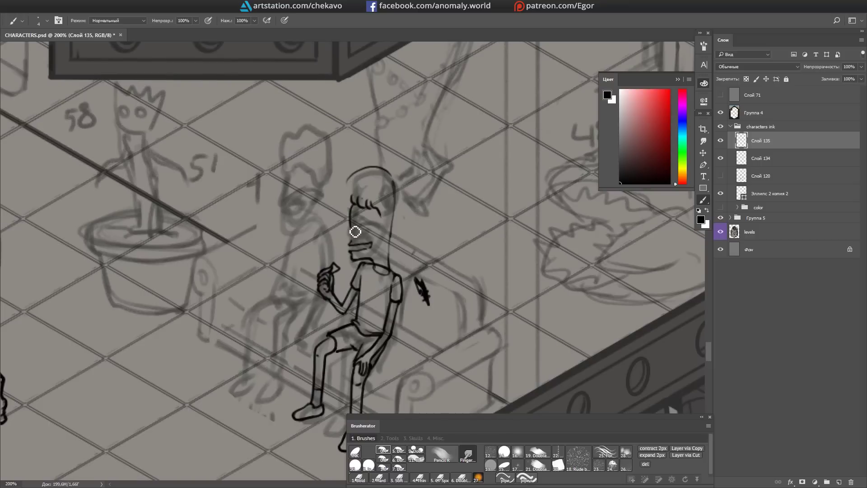
pyautogui.moveTo(348, 228); pyautogui.dragTo(361, 225)
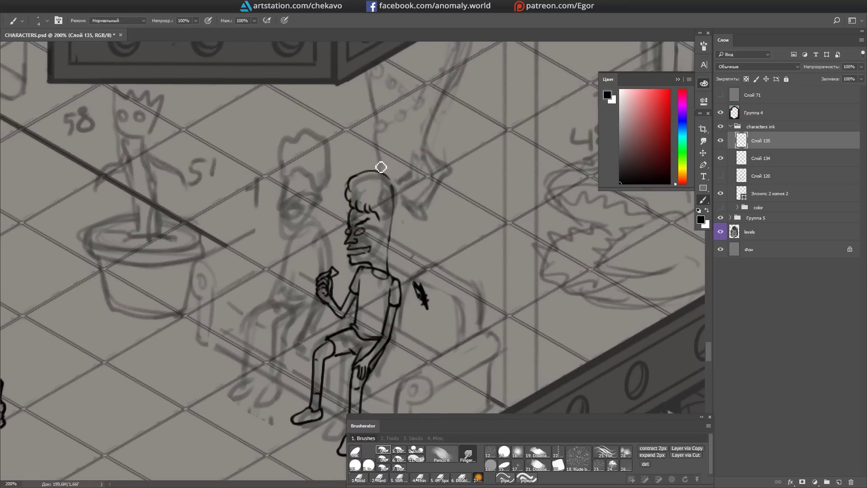
pyautogui.moveTo(381, 167); pyautogui.dragTo(387, 170)
pyautogui.scroll(-1, 387, 170)
pyautogui.moveTo(383, 238); pyautogui.dragTo(386, 218)
pyautogui.scroll(-1, 388, 268)
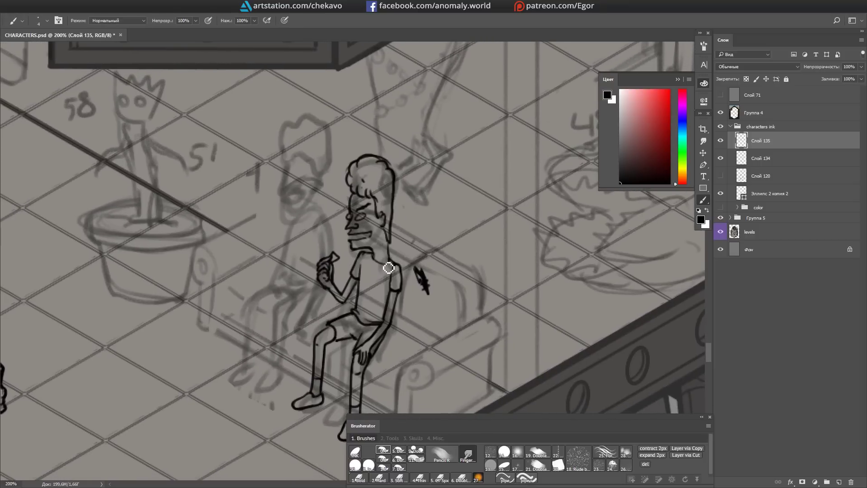
pyautogui.scroll(-1, 361, 203)
pyautogui.hscroll(-1, 361, 203)
# Step: Ink grinning teeth into the mouth and add more hair strokes
pyautogui.moveTo(357, 244); pyautogui.dragTo(406, 216)
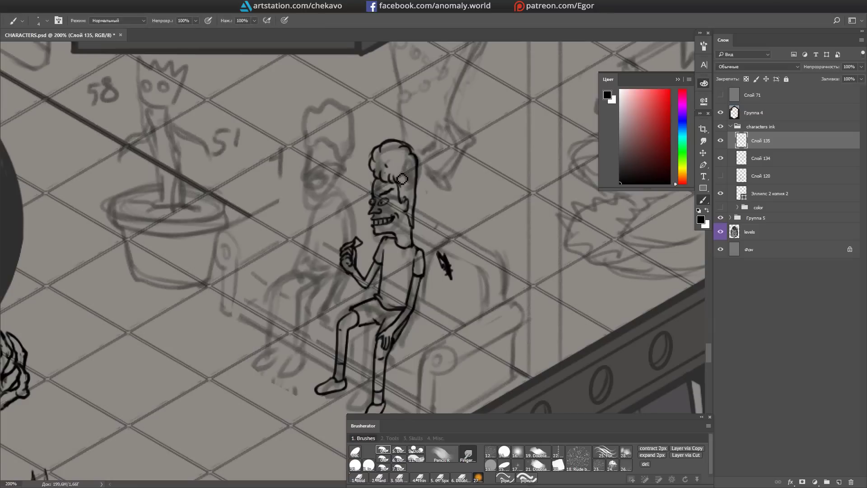
pyautogui.scroll(1, 402, 179)
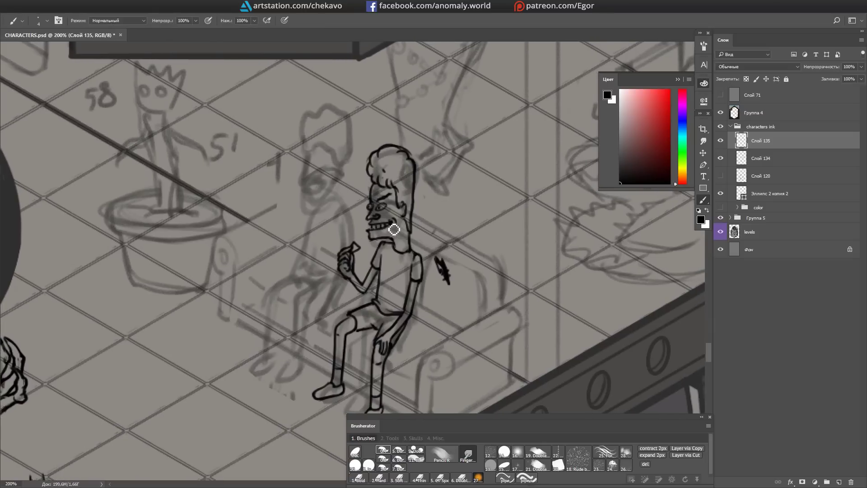
pyautogui.scroll(-1, 378, 244)
pyautogui.moveTo(363, 151); pyautogui.dragTo(381, 142)
# Step: Clean up the inked teen with the Eraser and Lasso tools
pyautogui.press('e')
pyautogui.scroll(-1, 388, 169)
pyautogui.hscroll(-2, 388, 169)
pyautogui.press('l')
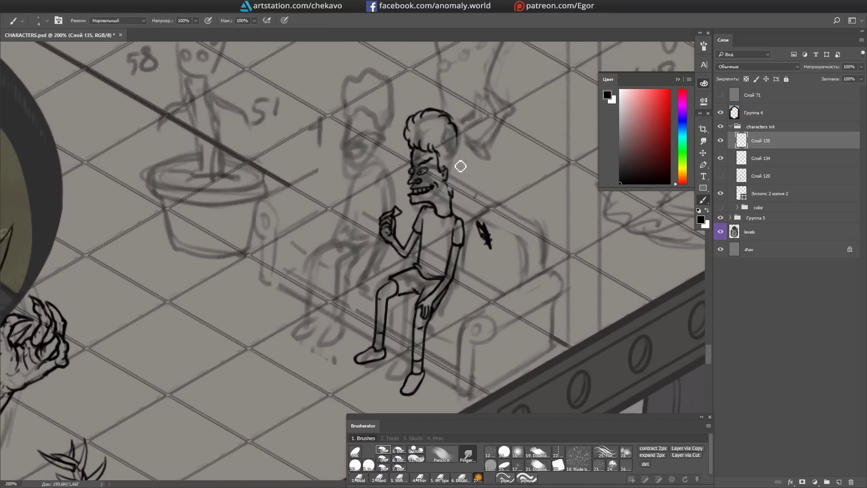
pyautogui.scroll(2, 457, 193)
pyautogui.hscroll(-1, 457, 193)
pyautogui.scroll(-3, 474, 182)
pyautogui.hscroll(2, 474, 183)
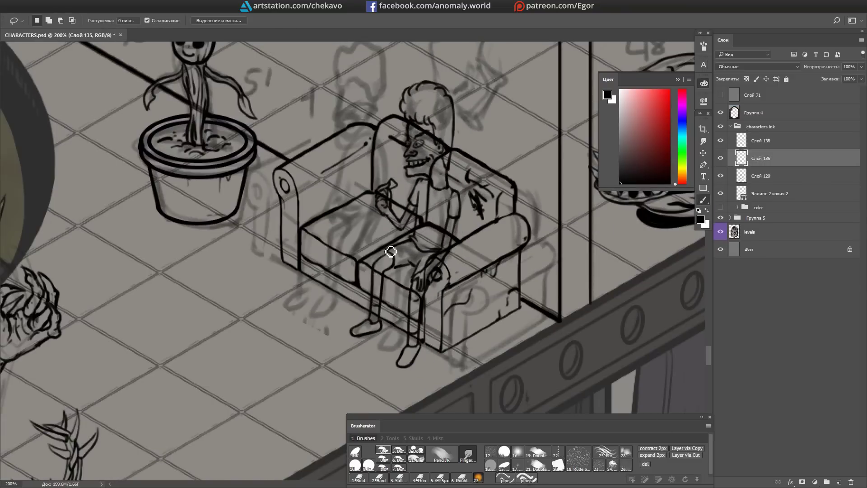
pyautogui.press('e')
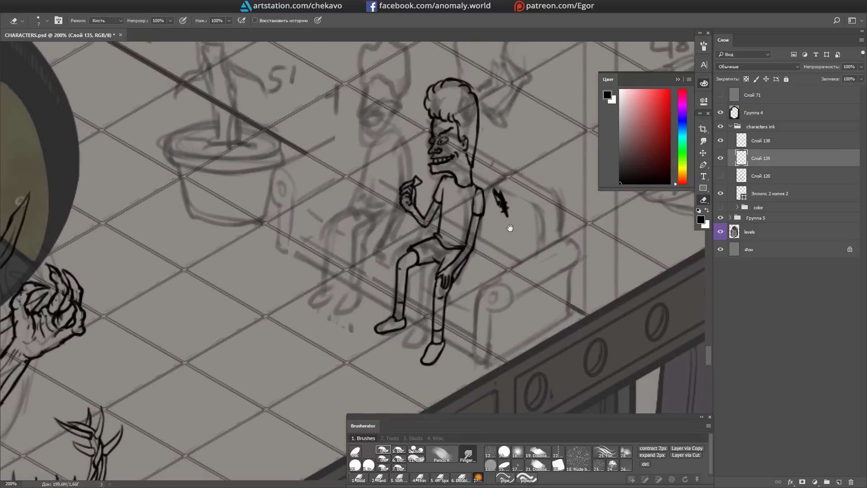
pyautogui.scroll(2, 474, 131)
# Step: Copy the inked teen to its own layer and place it on the left seat
pyautogui.press('l')
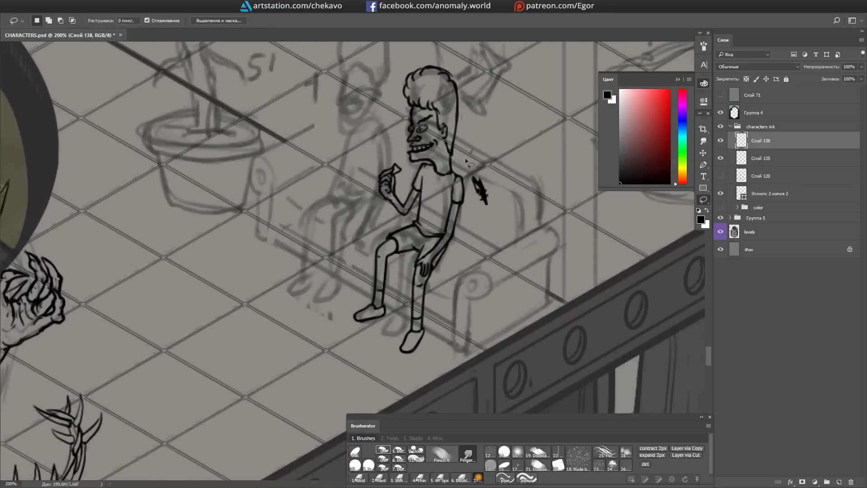
pyautogui.hotkey('ctrl', 'j')
pyautogui.moveTo(538, 252)
pyautogui.mouseDown()
pyautogui.moveTo(453, 212)
pyautogui.moveTo(436, 234)
pyautogui.moveTo(468, 305)
pyautogui.mouseUp()
# Step: Erase part of the left teen's shorts and the hand resting on its lap
pyautogui.press('e')
pyautogui.moveTo(312, 234); pyautogui.dragTo(337, 260)
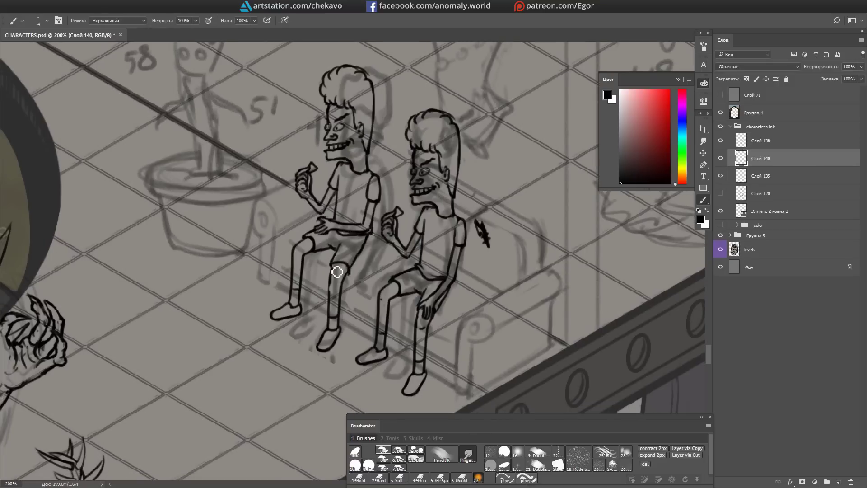
pyautogui.press('e')
pyautogui.moveTo(357, 264); pyautogui.dragTo(377, 268)
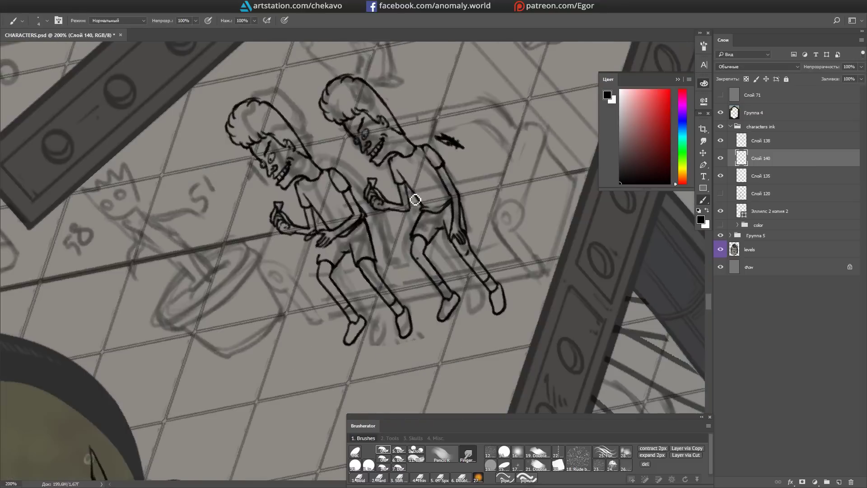
pyautogui.moveTo(357, 213)
pyautogui.mouseDown()
pyautogui.moveTo(347, 221)
pyautogui.moveTo(370, 212)
pyautogui.moveTo(380, 228)
pyautogui.moveTo(330, 175)
pyautogui.moveTo(321, 153)
pyautogui.mouseUp()
# Step: Ink the snack box between the teens, darkening its top and lower-left edges
pyautogui.press('b')
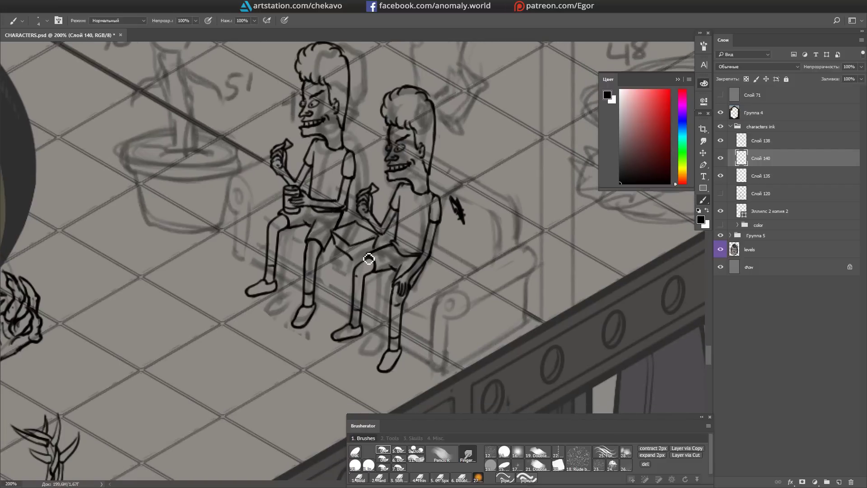
pyautogui.moveTo(363, 221)
pyautogui.mouseDown()
pyautogui.moveTo(352, 247)
pyautogui.moveTo(382, 232)
pyautogui.mouseUp()
pyautogui.moveTo(338, 238); pyautogui.dragTo(361, 261)
pyautogui.scroll(5, 352, 203)
# Step: Redraw the top of the left teen's head with spiky hair
pyautogui.press('e')
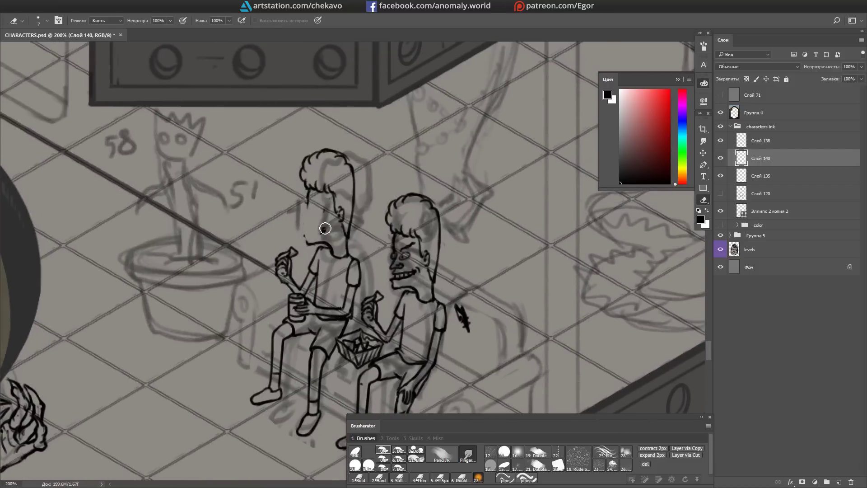
pyautogui.moveTo(321, 158)
pyautogui.mouseDown()
pyautogui.moveTo(329, 179)
pyautogui.moveTo(314, 177)
pyautogui.moveTo(347, 183)
pyautogui.mouseUp()
pyautogui.press('b')
pyautogui.moveTo(364, 120); pyautogui.dragTo(357, 211)
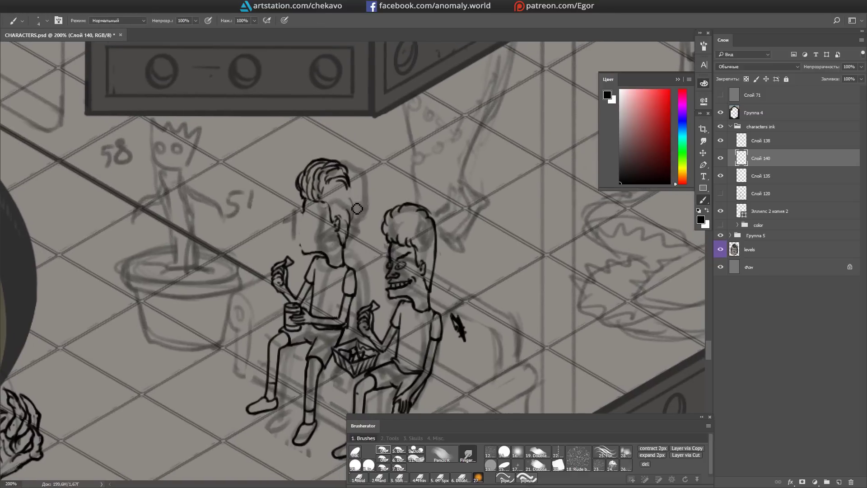
# Step: Ink a hair strand down the left teen's face plus its profile and mouth
pyautogui.press('e')
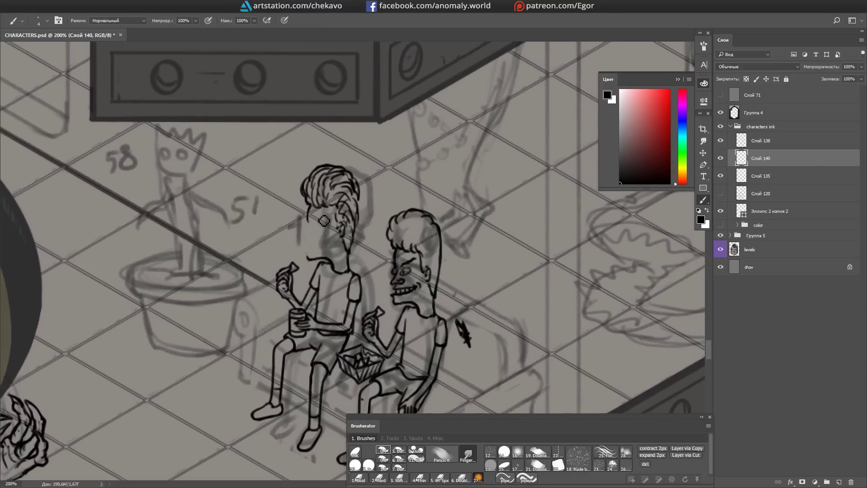
pyautogui.scroll(1, 297, 266)
pyautogui.press('b')
pyautogui.moveTo(284, 216); pyautogui.dragTo(286, 181)
pyautogui.hotkey('ctrl', 'z')
pyautogui.moveTo(290, 234); pyautogui.dragTo(305, 264)
pyautogui.moveTo(289, 186)
pyautogui.mouseDown()
pyautogui.moveTo(284, 215)
pyautogui.moveTo(318, 247)
pyautogui.moveTo(292, 244)
pyautogui.mouseUp()
# Step: Rotate the view back slightly and briefly lasso the left teen's head, then deselect
pyautogui.press('e')
pyautogui.press('b')
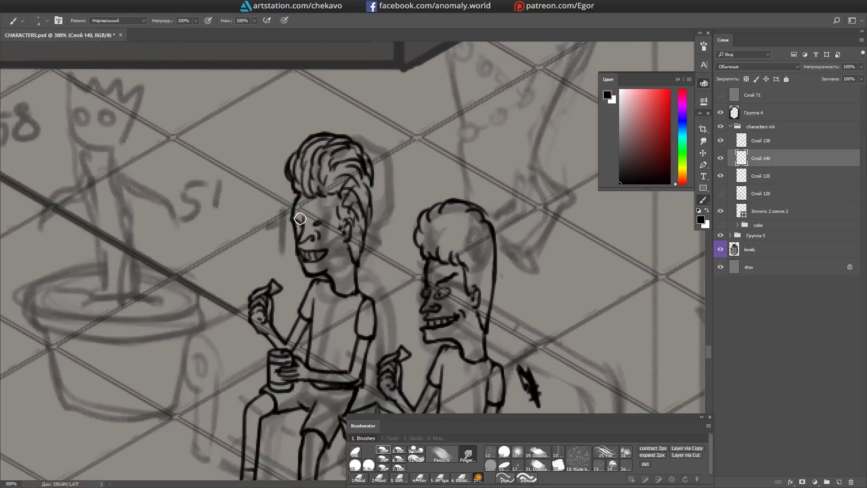
pyautogui.moveTo(331, 210); pyautogui.dragTo(328, 185)
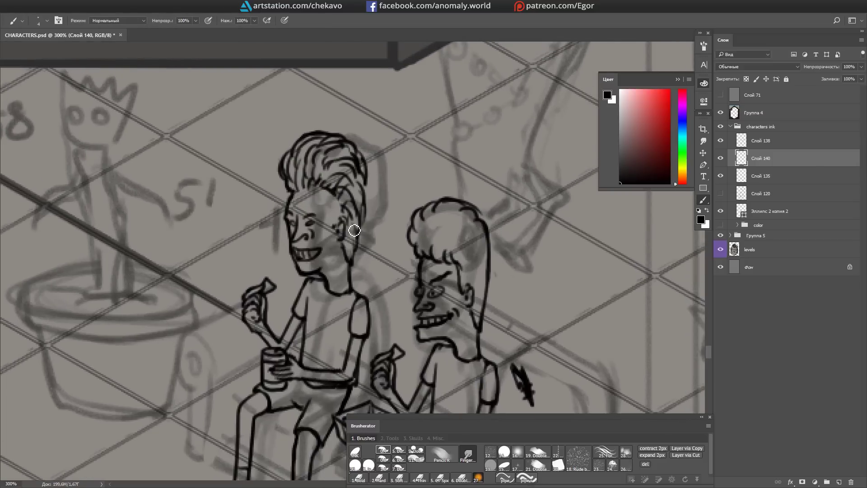
pyautogui.scroll(-1, 351, 216)
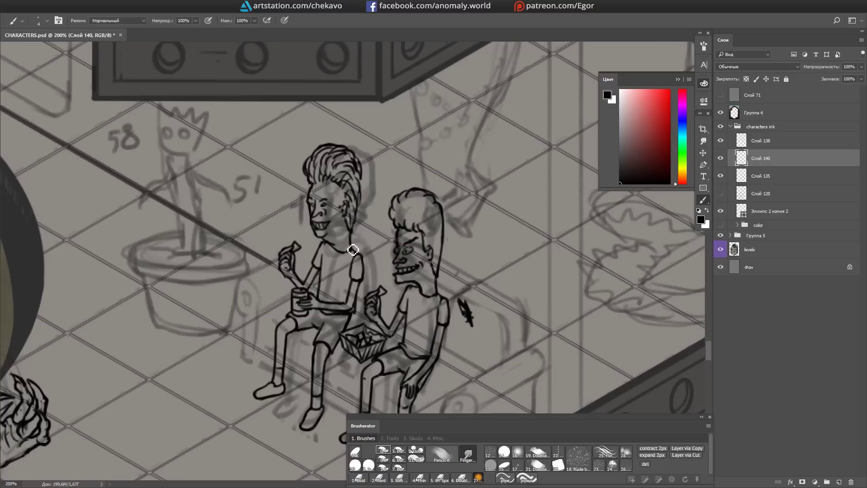
pyautogui.press('l')
pyautogui.moveTo(379, 183); pyautogui.dragTo(364, 202)
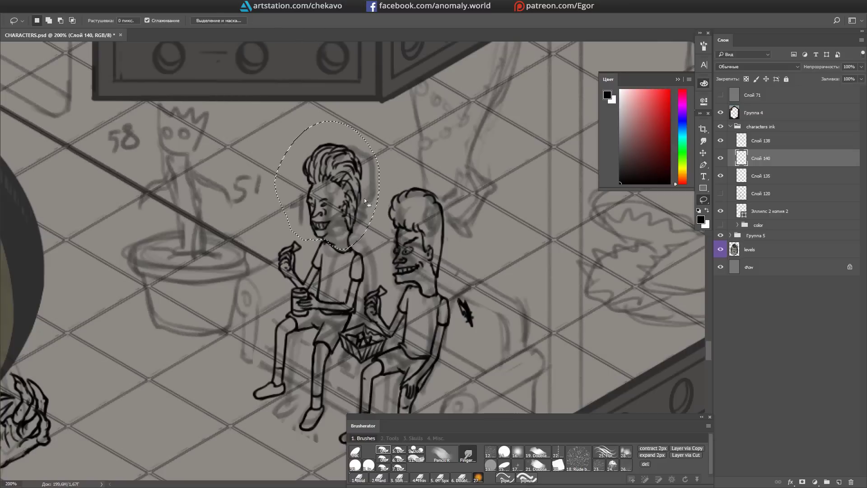
pyautogui.hotkey('ctrl', 'd')
# Step: Show the hidden couch line layer, lasso the whole couch and Free Transform it
pyautogui.press('e')
pyautogui.scroll(-3, 489, 183)
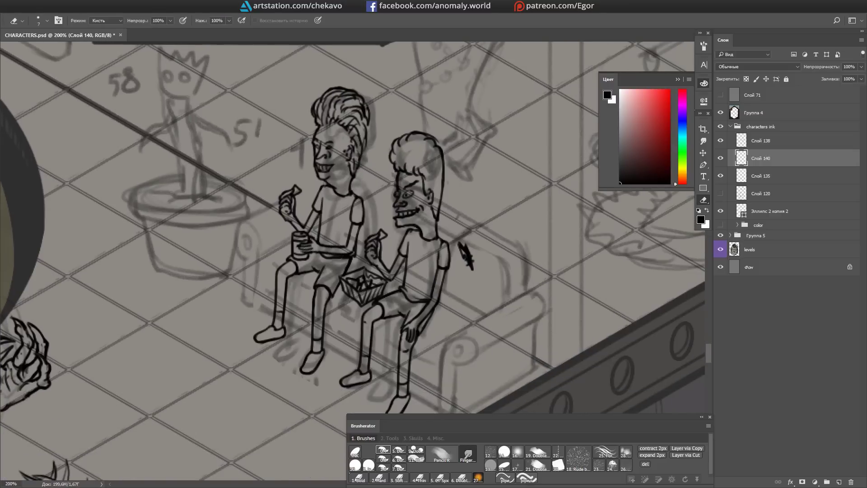
pyautogui.moveTo(381, 64); pyautogui.dragTo(350, 36)
pyautogui.click(720, 193)
pyautogui.click(767, 193)
pyautogui.press('l')
pyautogui.moveTo(247, 179); pyautogui.dragTo(224, 143)
pyautogui.hotkey('ctrl', 't')
pyautogui.hotkey('ctrl', '-')
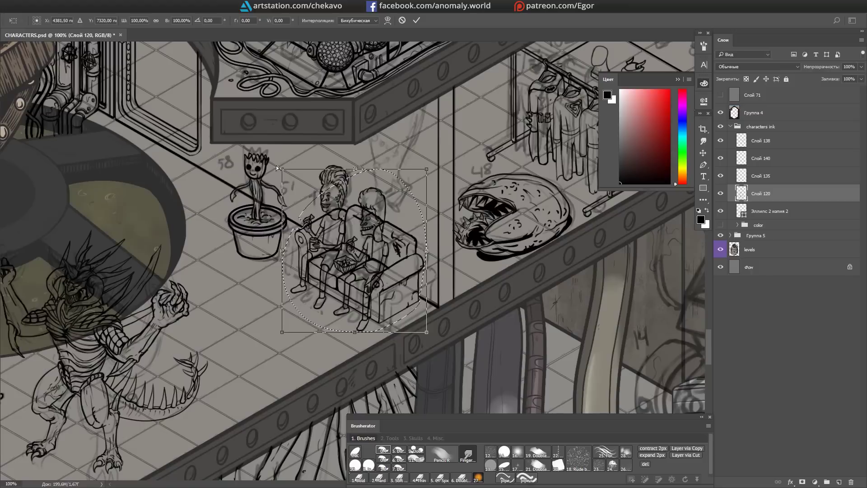
pyautogui.press('Return')
pyautogui.hotkey('ctrl', 'd')
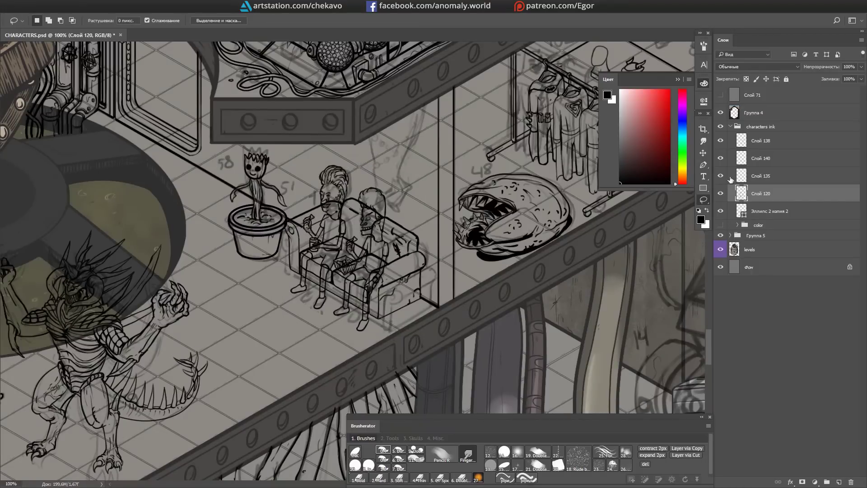
# Step: Fade the couch layer to 62% opacity to check the fit, then restore 100%
pyautogui.hotkey('alt', ']')
pyautogui.hotkey('alt', '[')
pyautogui.hotkey('ctrl', '+')
pyautogui.press('e')
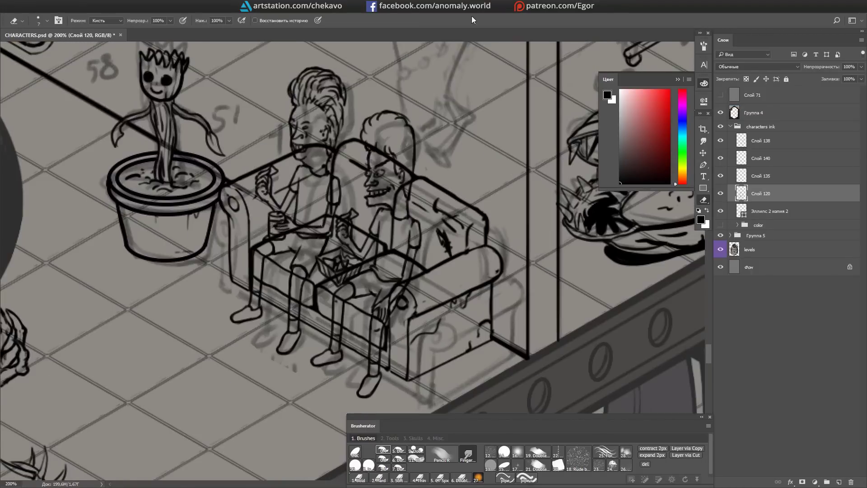
pyautogui.moveTo(476, 297); pyautogui.dragTo(460, 301)
pyautogui.press('6')
pyautogui.press('2')
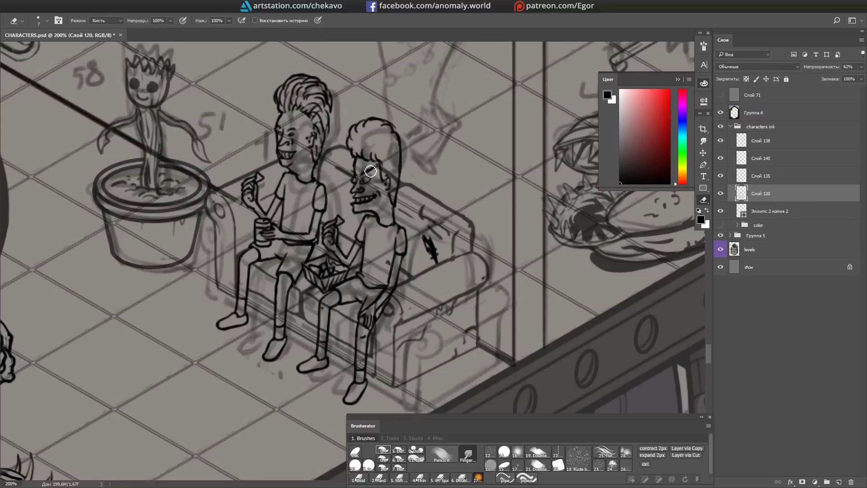
pyautogui.press('0')
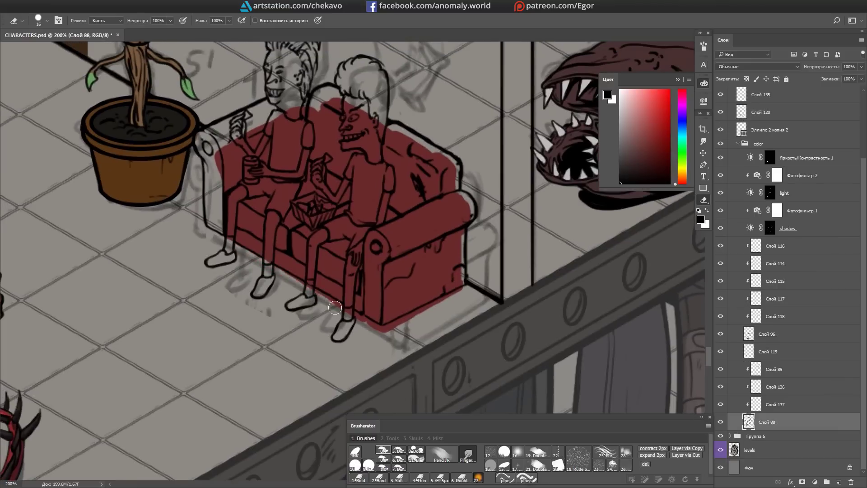
# Step: Paint the couch's base, armrests and back red, plus the left teen's hair
pyautogui.moveTo(269, 266); pyautogui.dragTo(223, 248)
pyautogui.moveTo(468, 196); pyautogui.dragTo(470, 213)
pyautogui.moveTo(213, 202); pyautogui.dragTo(280, 104)
pyautogui.moveTo(280, 104); pyautogui.dragTo(225, 153)
pyautogui.moveTo(224, 72)
pyautogui.mouseDown()
pyautogui.moveTo(245, 165)
pyautogui.moveTo(253, 113)
pyautogui.moveTo(251, 253)
pyautogui.moveTo(216, 226)
pyautogui.moveTo(464, 218)
pyautogui.mouseUp()
# Step: Paint the right teen's shirt blue and skin tone on the arm, knee, leg and face
pyautogui.moveTo(351, 241); pyautogui.dragTo(352, 270)
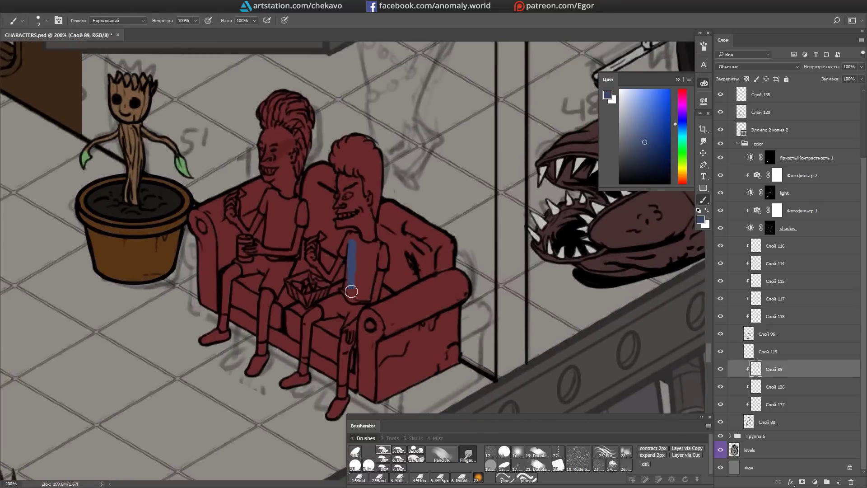
pyautogui.moveTo(374, 265); pyautogui.dragTo(350, 332)
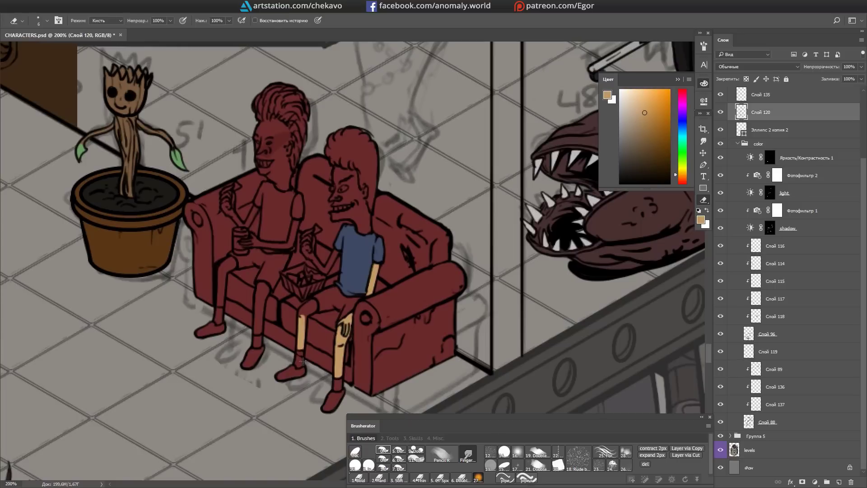
pyautogui.moveTo(316, 301); pyautogui.dragTo(303, 317)
pyautogui.moveTo(336, 364); pyautogui.dragTo(365, 315)
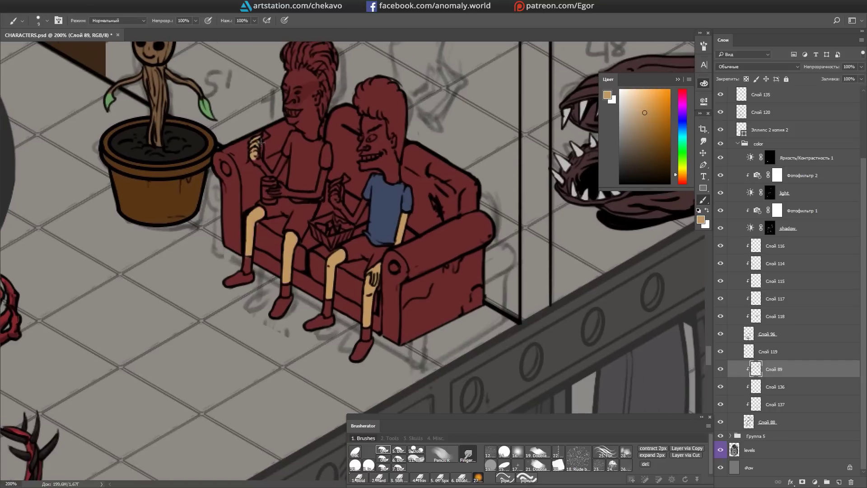
pyautogui.moveTo(300, 72); pyautogui.dragTo(315, 101)
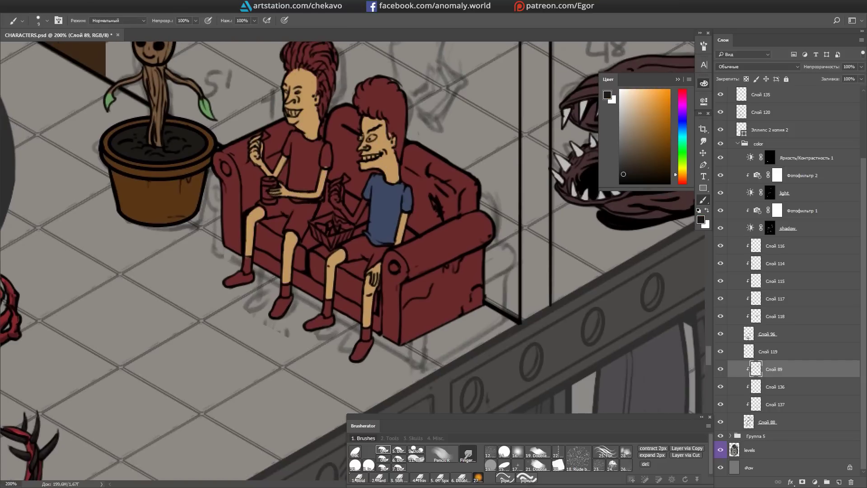
# Step: Select all the skin areas and refill them with a lighter peach
pyautogui.scroll(1, 481, 196)
pyautogui.keyDown('alt'); pyautogui.click(482, 196); pyautogui.keyUp('alt')
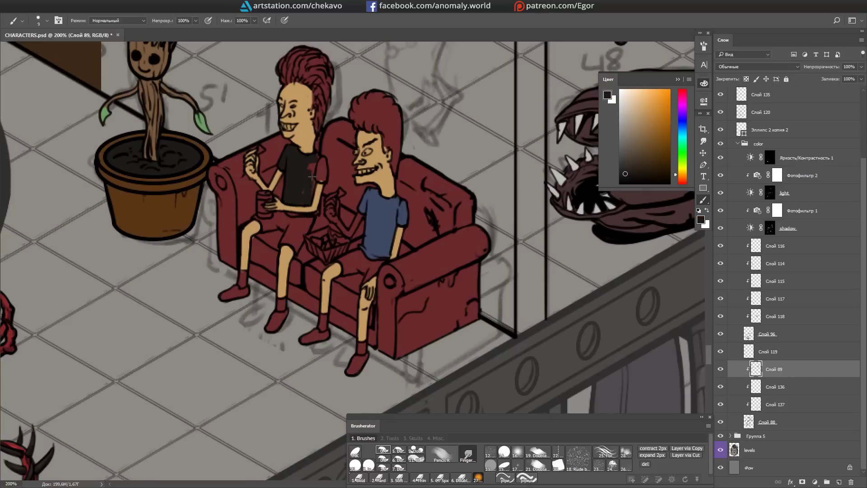
pyautogui.keyDown('alt'); pyautogui.click(311, 213); pyautogui.keyUp('alt')
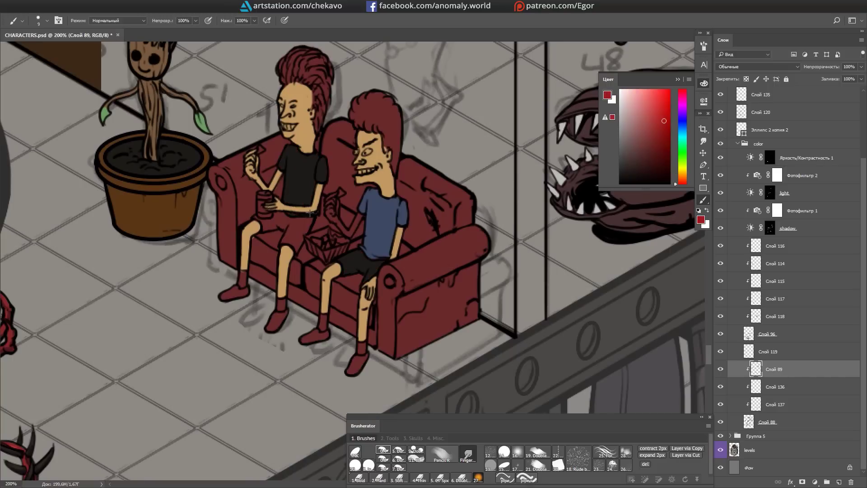
pyautogui.press('d')
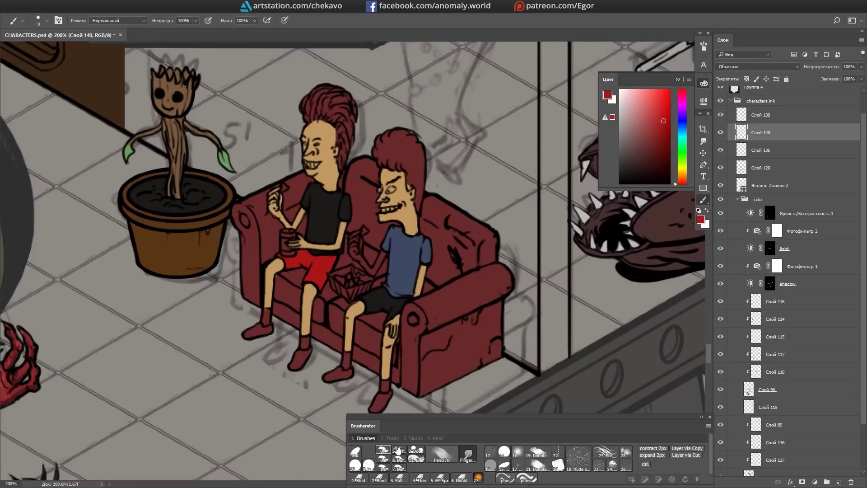
pyautogui.hotkey('ctrl', '+')
pyautogui.moveTo(302, 202); pyautogui.dragTo(481, 176)
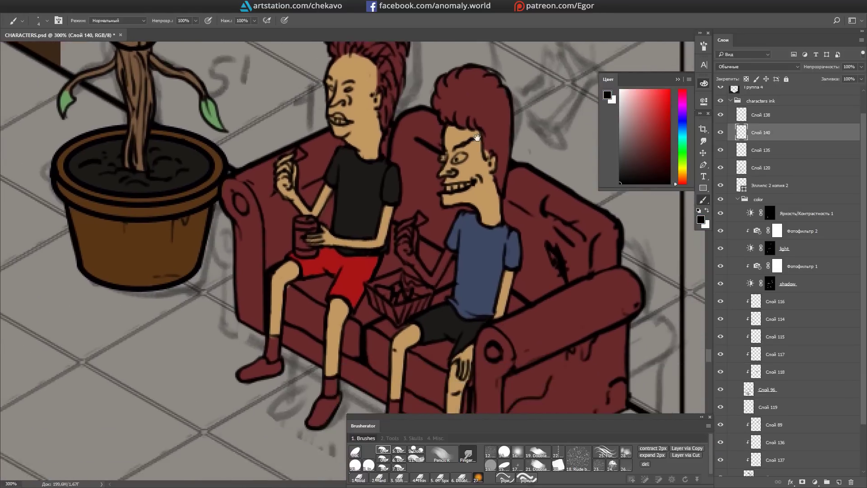
pyautogui.keyDown('alt'); pyautogui.click(480, 176); pyautogui.keyUp('alt')
pyautogui.keyDown('ctrl'); pyautogui.click(755, 424); pyautogui.keyUp('ctrl')
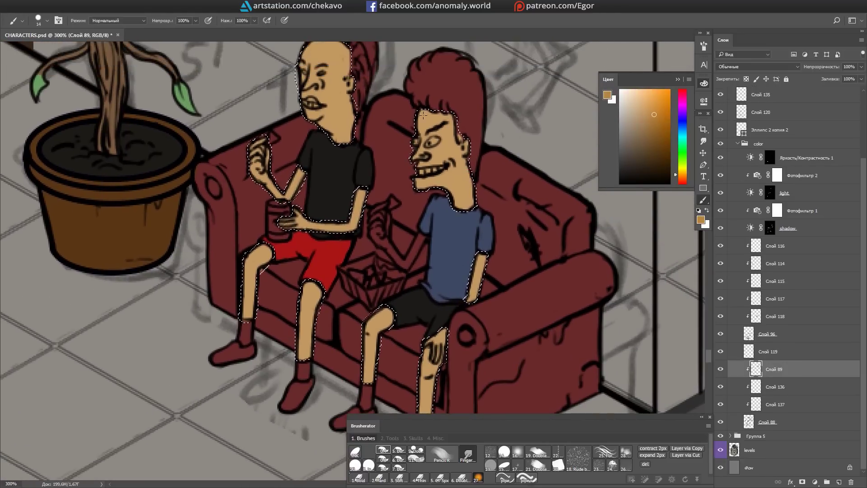
pyautogui.hotkey('ctrl', '-')
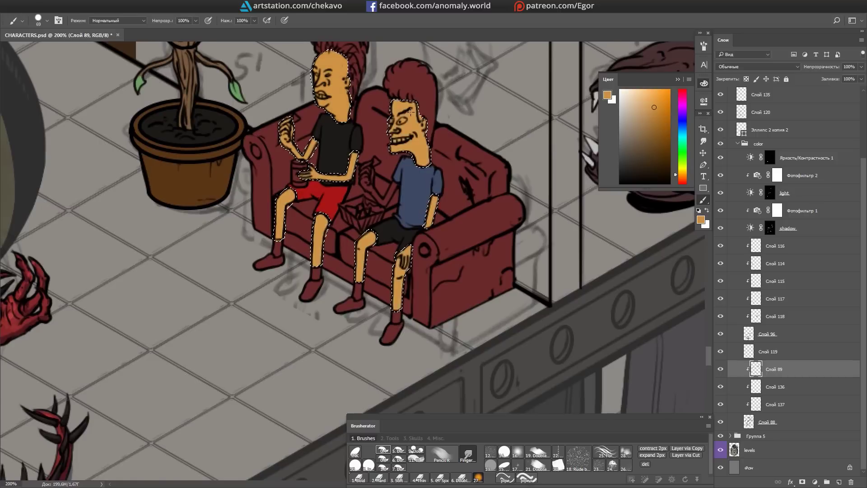
pyautogui.hotkey('alt', 'BackSpace')
pyautogui.hotkey('ctrl', 'd')
# Step: Sample dark blue, peach skin and black colours from the painting
pyautogui.press('e')
pyautogui.moveTo(407, 154); pyautogui.dragTo(396, 221)
pyautogui.keyDown('alt'); pyautogui.click(395, 225); pyautogui.keyUp('alt')
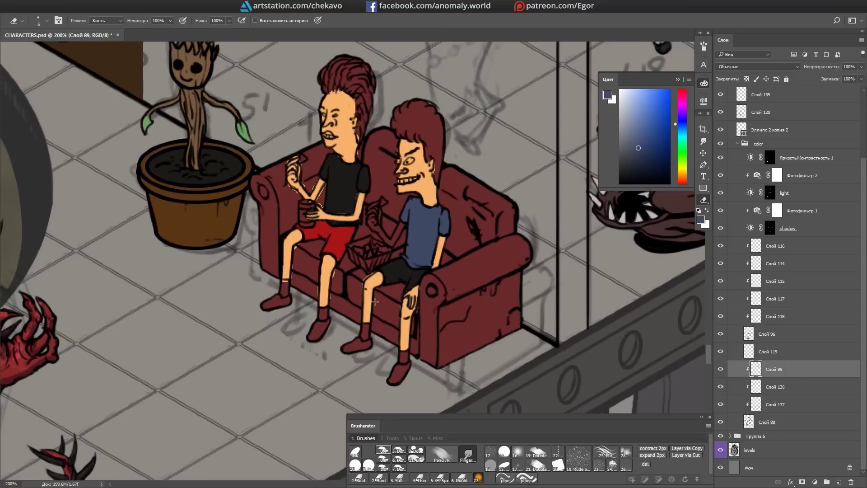
pyautogui.press('b')
pyautogui.keyDown('alt'); pyautogui.click(371, 208); pyautogui.keyUp('alt')
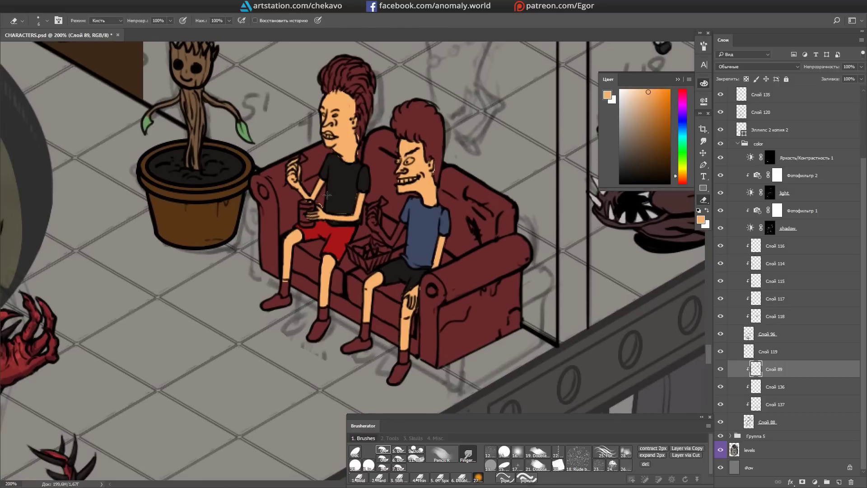
pyautogui.moveTo(370, 208); pyautogui.dragTo(365, 193)
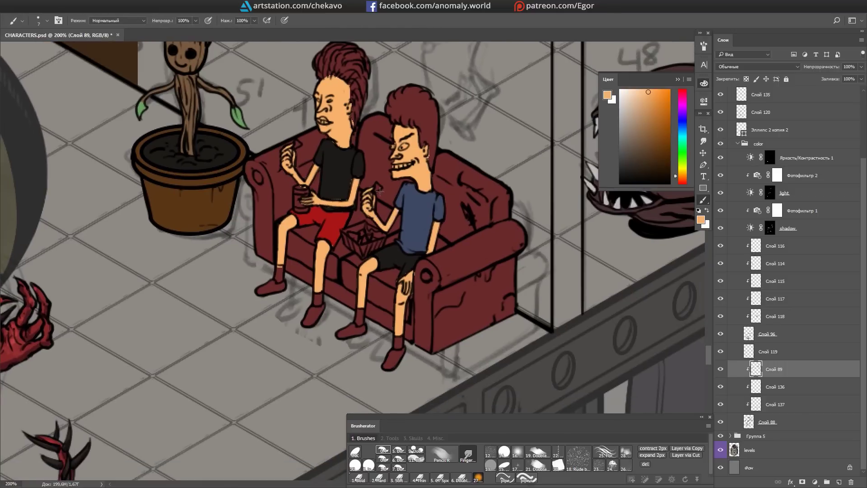
pyautogui.moveTo(392, 219); pyautogui.dragTo(416, 221)
pyautogui.keyDown('alt'); pyautogui.click(380, 172); pyautogui.keyUp('alt')
# Step: Paint both teens' socks light beige and white
pyautogui.press('e')
pyautogui.moveTo(454, 267)
pyautogui.mouseDown()
pyautogui.moveTo(454, 283)
pyautogui.moveTo(468, 260)
pyautogui.mouseUp()
pyautogui.press('b')
pyautogui.keyDown('alt'); pyautogui.click(317, 261); pyautogui.keyUp('alt')
pyautogui.moveTo(435, 332); pyautogui.dragTo(437, 336)
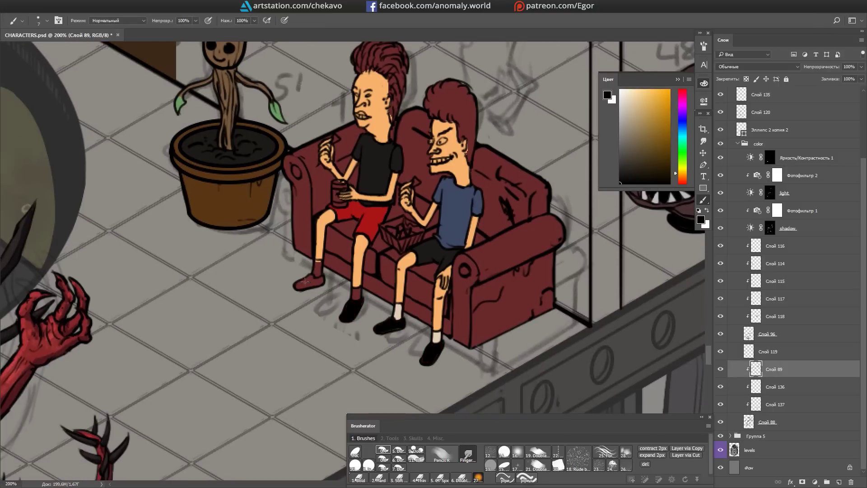
pyautogui.moveTo(317, 262); pyautogui.dragTo(319, 275)
pyautogui.keyDown('alt'); pyautogui.click(388, 317); pyautogui.keyUp('alt')
pyautogui.moveTo(388, 317); pyautogui.dragTo(390, 361)
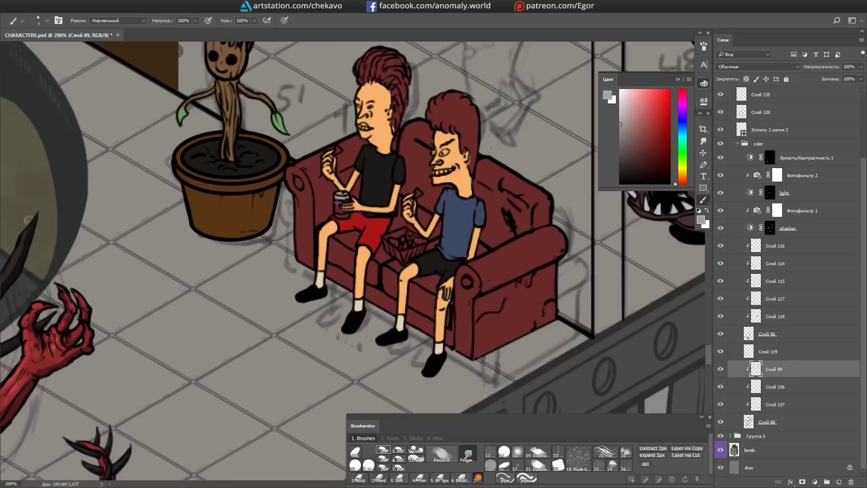
# Step: Paint the drink can green and the hand-held and bowl chips yellow
pyautogui.moveTo(340, 203); pyautogui.dragTo(341, 208)
pyautogui.moveTo(337, 148); pyautogui.dragTo(338, 152)
pyautogui.moveTo(412, 196); pyautogui.dragTo(415, 198)
pyautogui.keyDown('alt'); pyautogui.click(424, 185); pyautogui.keyUp('alt')
pyautogui.moveTo(392, 240); pyautogui.dragTo(404, 247)
pyautogui.moveTo(425, 185); pyautogui.dragTo(426, 179)
# Step: Shade the chips orange and gold and lighten the top of the chip bowl
pyautogui.click(663, 90)
pyautogui.moveTo(336, 145); pyautogui.dragTo(339, 143)
pyautogui.keyDown('alt'); pyautogui.click(407, 225); pyautogui.keyUp('alt')
pyautogui.moveTo(387, 221)
pyautogui.mouseDown()
pyautogui.moveTo(406, 218)
pyautogui.moveTo(420, 244)
pyautogui.mouseUp()
pyautogui.click(663, 105)
pyautogui.moveTo(437, 127); pyautogui.dragTo(351, 155)
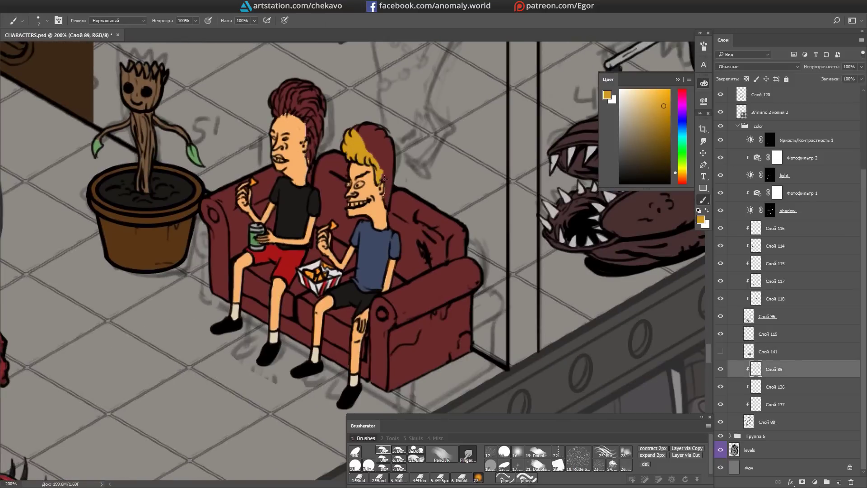
# Step: Paint the right teen's hair gold and the chip bowl white
pyautogui.moveTo(385, 179); pyautogui.dragTo(375, 136)
pyautogui.press('[')
pyautogui.press('[')
pyautogui.press('[')
pyautogui.moveTo(356, 190); pyautogui.dragTo(360, 207)
pyautogui.keyDown('alt'); pyautogui.click(363, 202); pyautogui.keyUp('alt')
pyautogui.moveTo(456, 213); pyautogui.dragTo(488, 222)
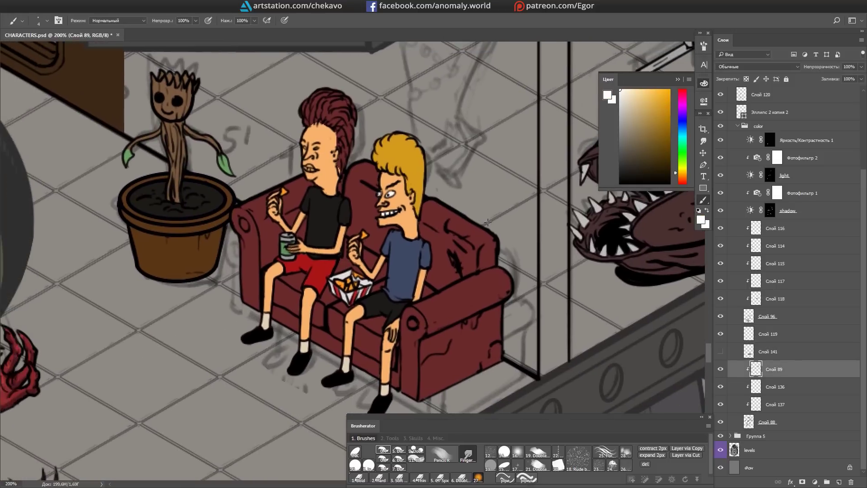
# Step: Repaint the left teen's hair brown with a smaller brush
pyautogui.keyDown('alt'); pyautogui.click(351, 175); pyautogui.keyUp('alt')
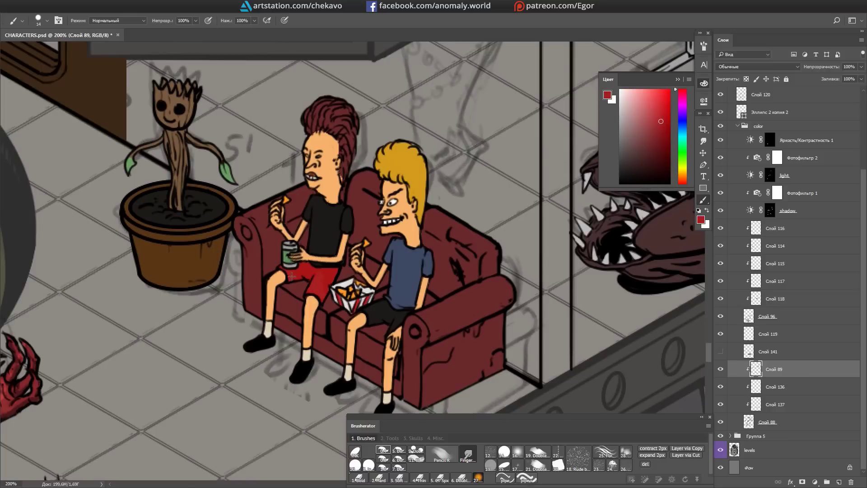
pyautogui.keyDown('alt'); pyautogui.click(319, 271); pyautogui.keyUp('alt')
pyautogui.press('[')
pyautogui.press('[')
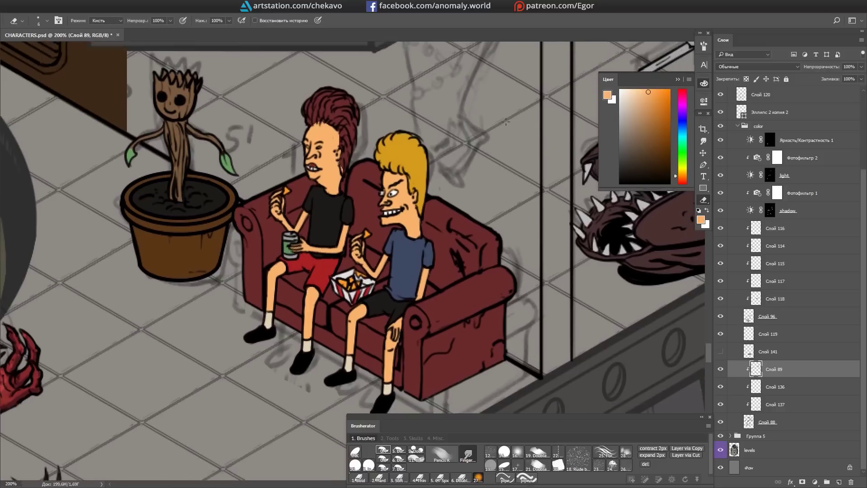
pyautogui.hotkey('ctrl', '+')
pyautogui.keyDown('alt'); pyautogui.click(349, 166); pyautogui.keyUp('alt')
pyautogui.press('[')
pyautogui.moveTo(361, 168)
pyautogui.mouseDown()
pyautogui.moveTo(388, 136)
pyautogui.moveTo(410, 194)
pyautogui.mouseUp()
pyautogui.hotkey('ctrl', '-')
pyautogui.hotkey('ctrl', '-')
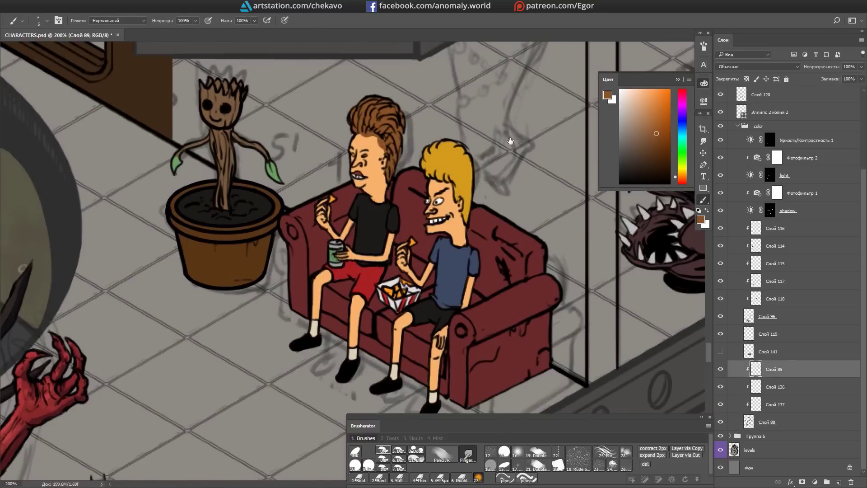
# Step: On ink layer Слой 138, ink a crumpled bag in black below the couch
pyautogui.scroll(-3, 352, 226)
pyautogui.click(721, 141)
pyautogui.press('d')
pyautogui.press('[')
pyautogui.hotkey('ctrl', '+')
pyautogui.moveTo(442, 244); pyautogui.dragTo(419, 237)
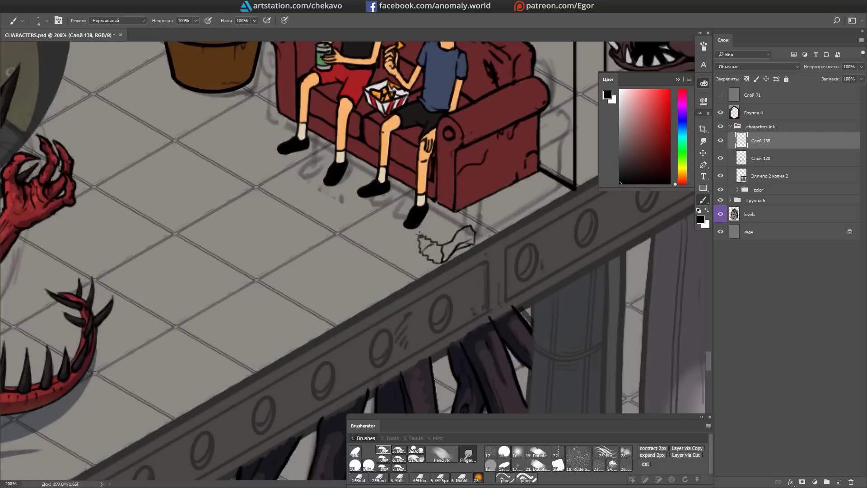
# Step: Fill the bag tan on Слой 89 and shade its lower-left on the shadow mask
pyautogui.keyDown('ctrl'); pyautogui.click(485, 185); pyautogui.keyUp('ctrl')
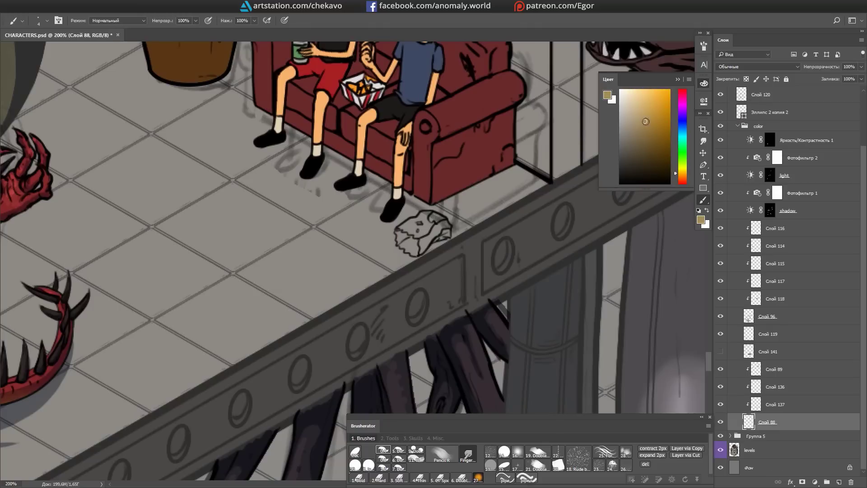
pyautogui.keyDown('ctrl'); pyautogui.click(437, 220); pyautogui.keyUp('ctrl')
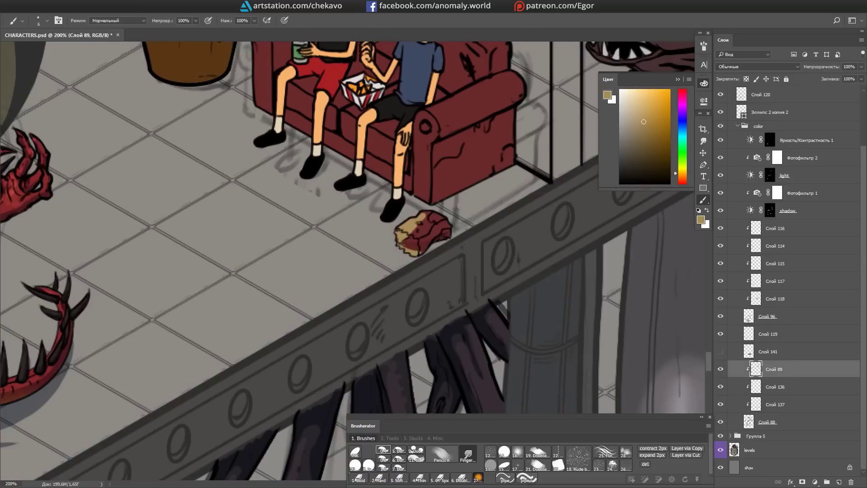
pyautogui.hotkey('alt', 'BackSpace')
pyautogui.keyDown('ctrl'); pyautogui.click(433, 218); pyautogui.keyUp('ctrl')
pyautogui.press('e')
pyautogui.press('d')
pyautogui.moveTo(398, 235)
pyautogui.mouseDown()
pyautogui.moveTo(410, 246)
pyautogui.moveTo(500, 260)
pyautogui.moveTo(475, 353)
pyautogui.mouseUp()
# Step: Erase the shadow along the teen's leg and the couch armrest
pyautogui.keyDown('ctrl'); pyautogui.click(499, 260); pyautogui.keyUp('ctrl')
pyautogui.moveTo(525, 272); pyautogui.dragTo(249, 200)
pyautogui.keyDown('ctrl'); pyautogui.click(249, 201); pyautogui.keyUp('ctrl')
pyautogui.press('d')
pyautogui.moveTo(359, 294); pyautogui.dragTo(370, 228)
pyautogui.moveTo(397, 212); pyautogui.dragTo(481, 171)
pyautogui.moveTo(402, 173); pyautogui.dragTo(381, 223)
pyautogui.moveTo(459, 260); pyautogui.dragTo(461, 258)
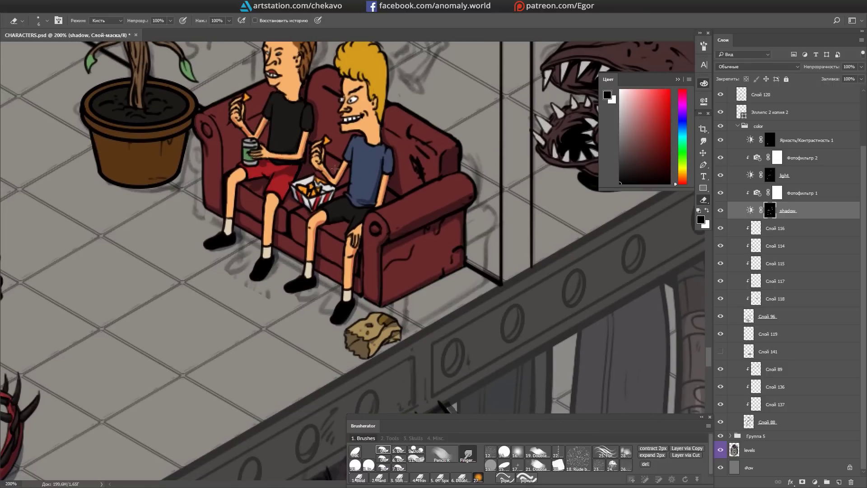
pyautogui.scroll(2, 335, 168)
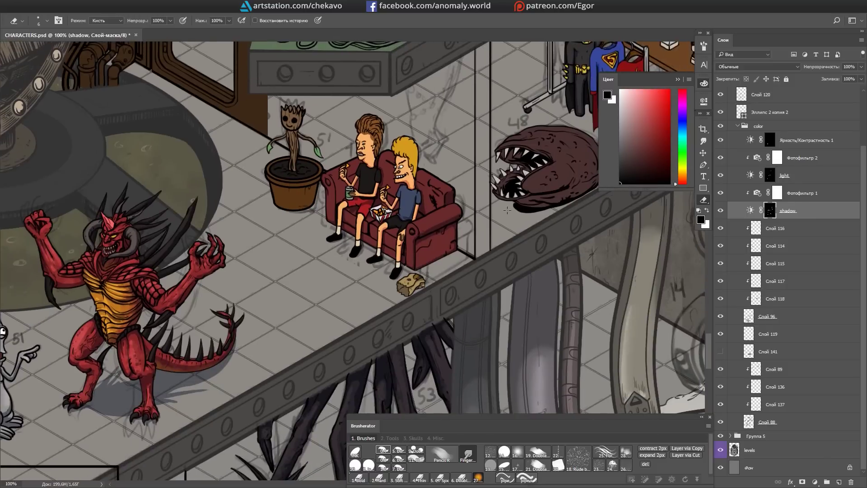
# Step: Erase on layer Слой 88 to touch up the shadow around the alien
pyautogui.click(722, 141)
pyautogui.scroll(2, 378, 282)
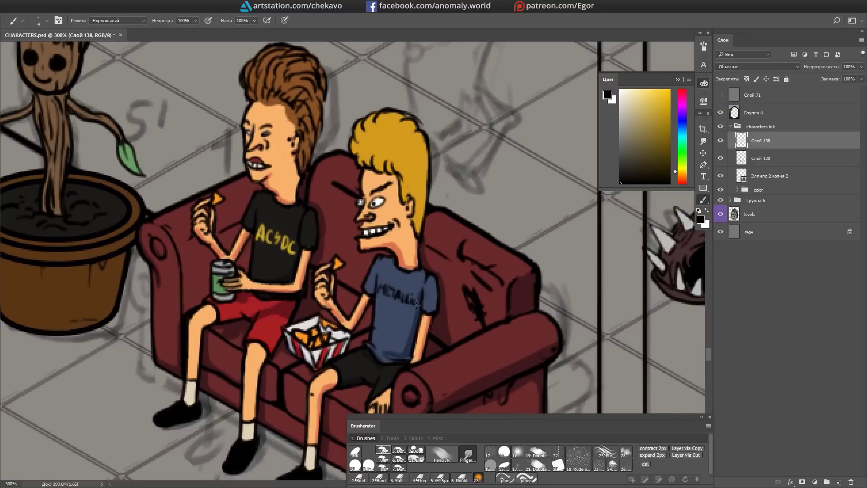
pyautogui.scroll(-4, 416, 305)
pyautogui.scroll(3, 311, 158)
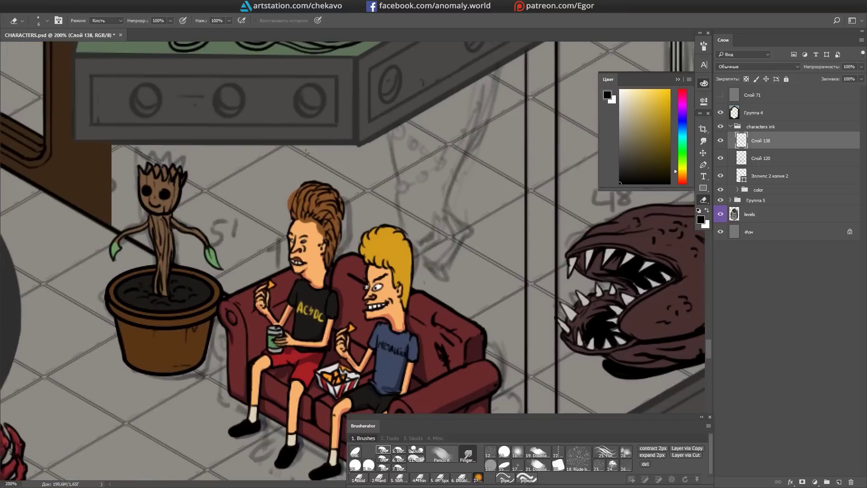
pyautogui.keyDown('ctrl'); pyautogui.click(318, 189); pyautogui.keyUp('ctrl')
pyautogui.press('e')
pyautogui.scroll(-3, 340, 246)
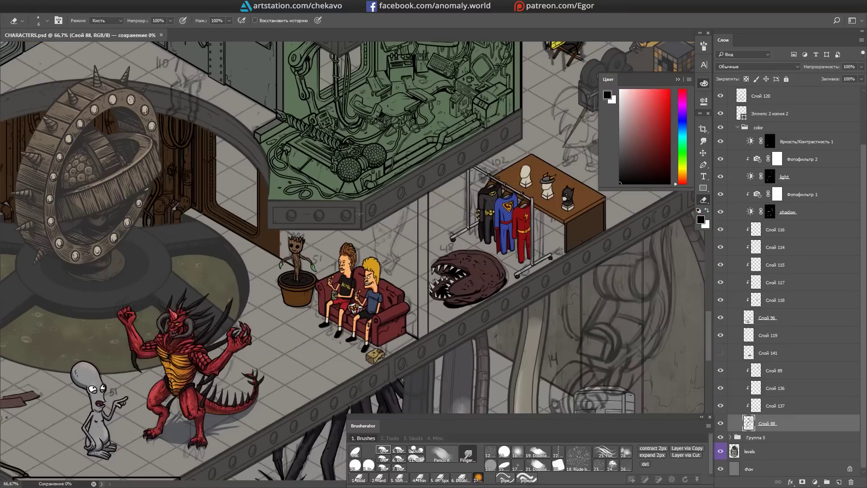
pyautogui.scroll(3, 310, 237)
pyautogui.moveTo(343, 208); pyautogui.dragTo(311, 238)
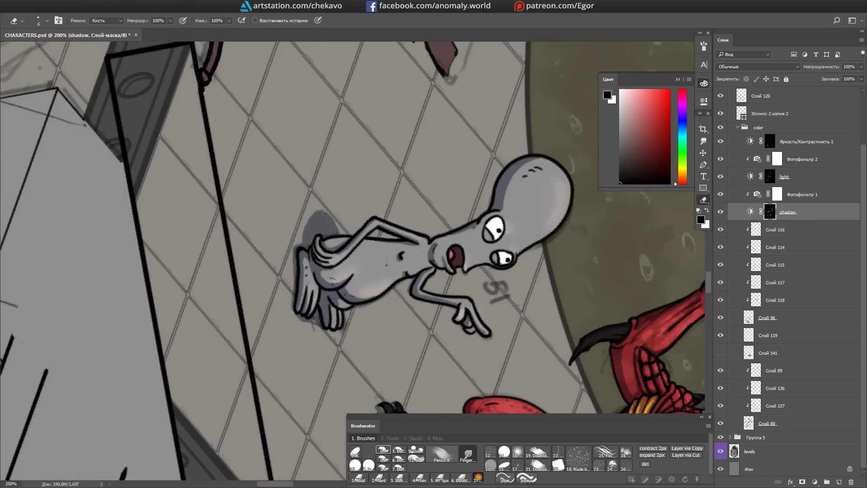
# Step: Save the illustration with Ctrl+S
pyautogui.hotkey('ctrl', 's')
pyautogui.scroll(-3, 321, 212)
pyautogui.press('b')
pyautogui.scroll(3, 460, 227)
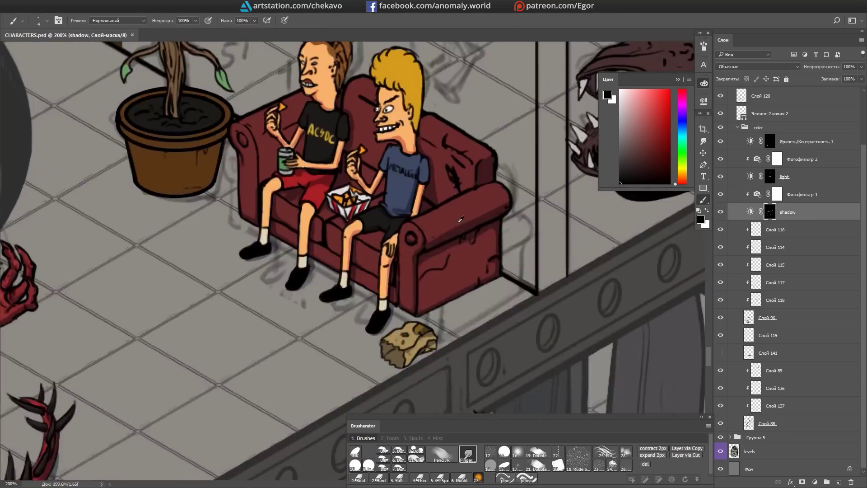
pyautogui.moveTo(460, 228); pyautogui.dragTo(418, 111)
pyautogui.press('r')
pyautogui.scroll(-6, 298, 170)
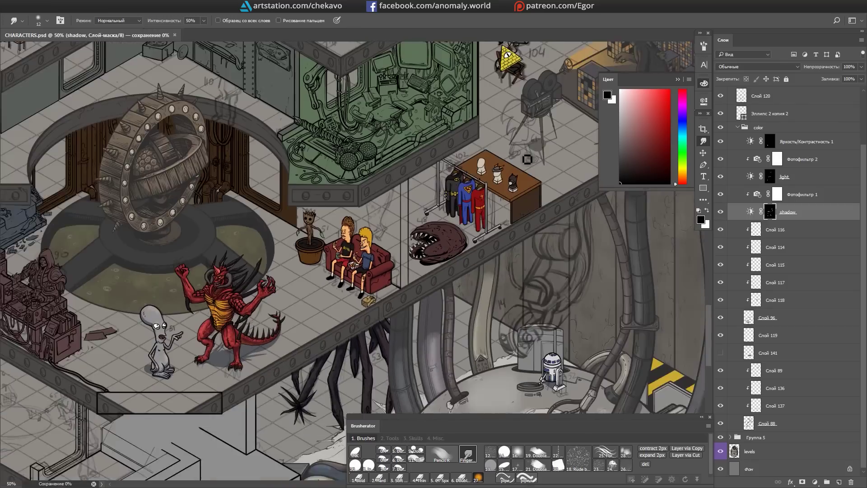
# Step: Collapse the colour group and return to ink layer Слой 138 with the Brush
pyautogui.click(774, 369)
pyautogui.click(737, 143)
pyautogui.click(763, 140)
pyautogui.scroll(6, 298, 194)
pyautogui.press('b')
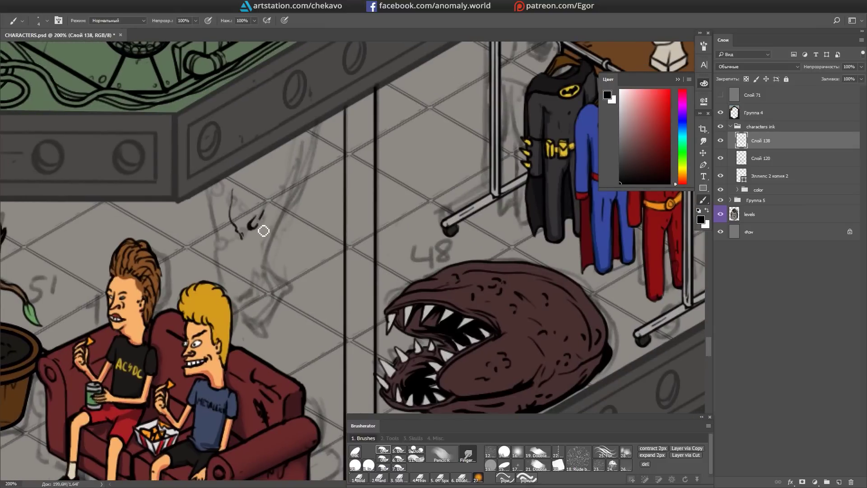
# Step: Sketch the alien skull's jaw and ink a curve up from the back of the skull
pyautogui.moveTo(232, 223); pyautogui.dragTo(255, 260)
pyautogui.press('r')
pyautogui.moveTo(255, 261)
pyautogui.mouseDown()
pyautogui.moveTo(313, 124)
pyautogui.moveTo(285, 200)
pyautogui.mouseUp()
pyautogui.press('b')
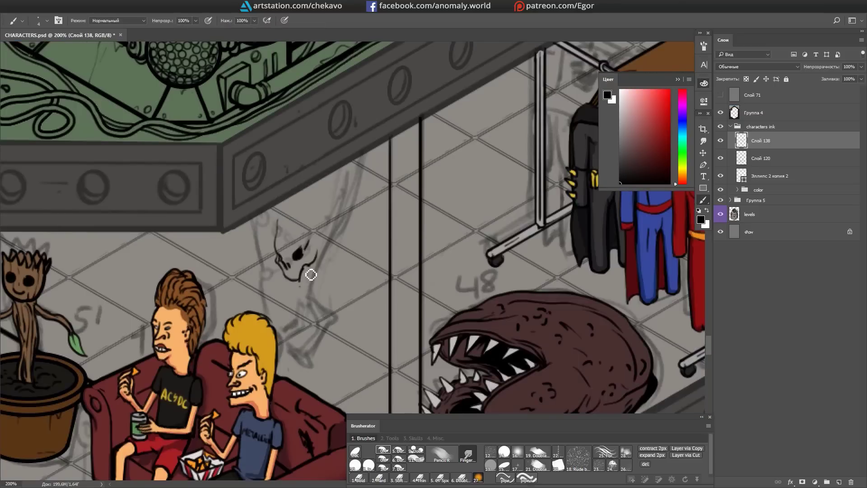
pyautogui.scroll(2, 320, 190)
pyautogui.scroll(1, 307, 212)
pyautogui.moveTo(350, 215)
pyautogui.mouseDown()
pyautogui.moveTo(317, 260)
pyautogui.moveTo(281, 213)
pyautogui.mouseUp()
# Step: Erase and re-ink the back of the skull's head, adding a stroke below it
pyautogui.press('e')
pyautogui.press('b')
pyautogui.moveTo(303, 239); pyautogui.dragTo(316, 203)
pyautogui.press('e')
pyautogui.scroll(-1, 273, 199)
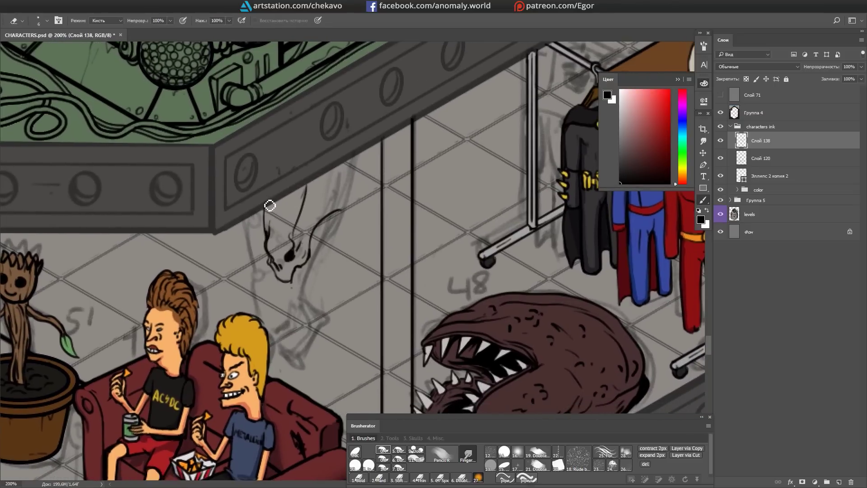
pyautogui.scroll(-2, 273, 199)
pyautogui.press('b')
pyautogui.moveTo(274, 253)
pyautogui.mouseDown()
pyautogui.moveTo(282, 264)
pyautogui.moveTo(360, 199)
pyautogui.moveTo(306, 294)
pyautogui.moveTo(292, 245)
pyautogui.mouseUp()
# Step: Lasso the skull's lower part, then rotate it and move it up and left
pyautogui.press('r')
pyautogui.press('l')
pyautogui.moveTo(357, 194); pyautogui.dragTo(365, 205)
pyautogui.press('Escape')
pyautogui.hotkey('ctrl', 't')
pyautogui.moveTo(404, 171); pyautogui.dragTo(433, 183)
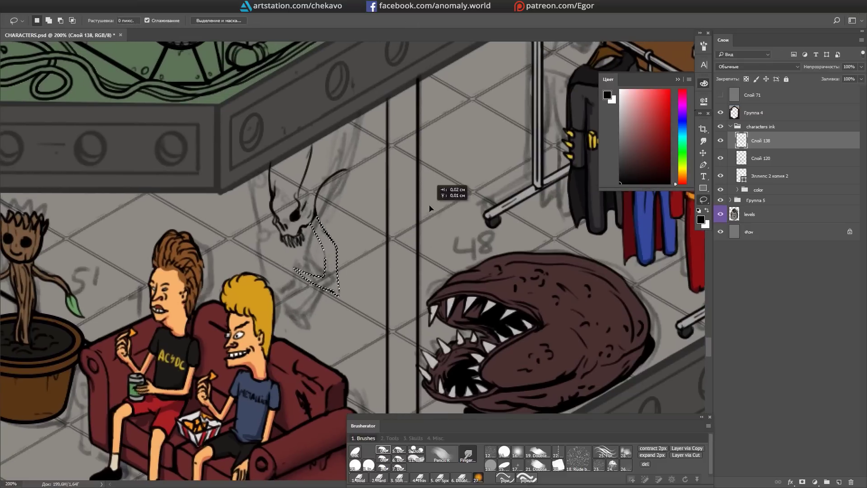
pyautogui.moveTo(321, 275); pyautogui.dragTo(282, 238)
pyautogui.press('Return')
# Step: On a new layer, ink the skull's chin with the extra sketch lines temporarily hidden
pyautogui.hotkey('ctrl', 'shift', 'alt', 'n')
pyautogui.press('b')
pyautogui.press('l')
pyautogui.moveTo(344, 297); pyautogui.dragTo(356, 288)
pyautogui.hotkey('alt', '[')
pyautogui.press('b')
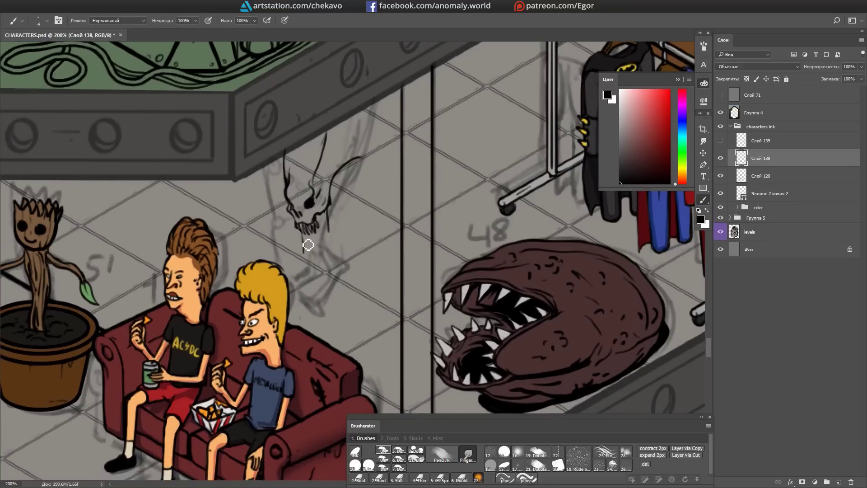
pyautogui.click(720, 141)
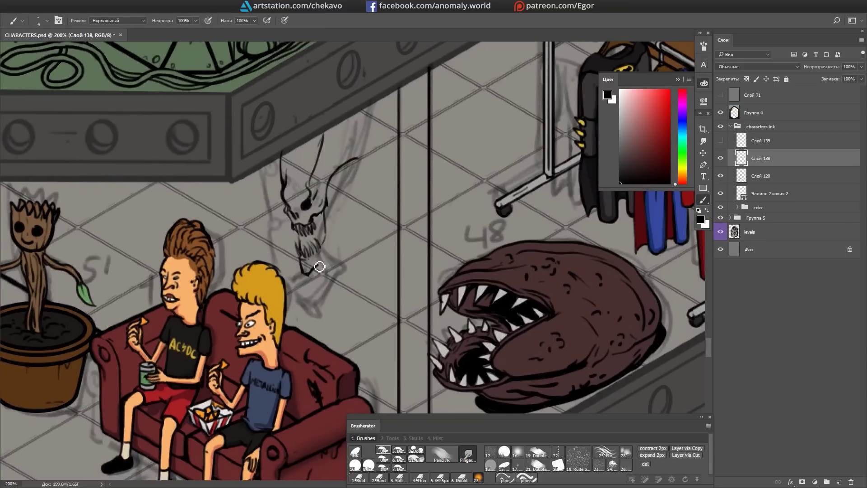
pyautogui.moveTo(299, 258); pyautogui.dragTo(307, 258)
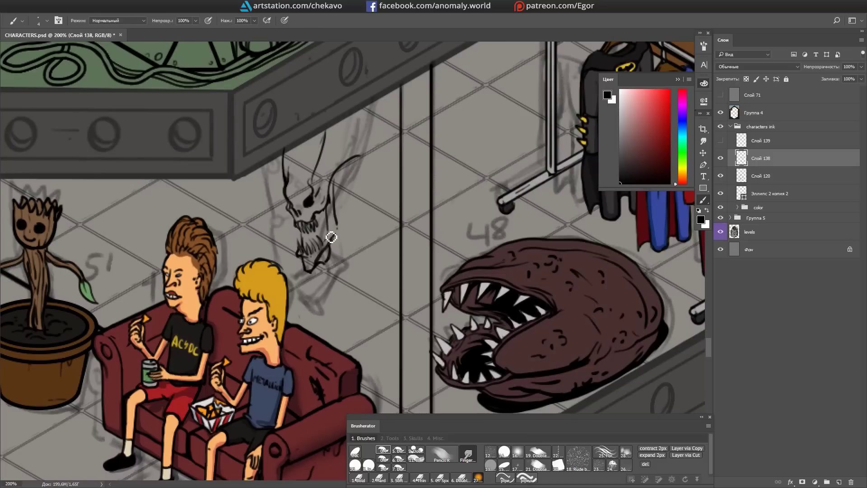
pyautogui.click(720, 141)
# Step: Merge the two skull ink layers into Слой 139, tilt the skull slightly and deselect
pyautogui.click(757, 138)
pyautogui.press('l')
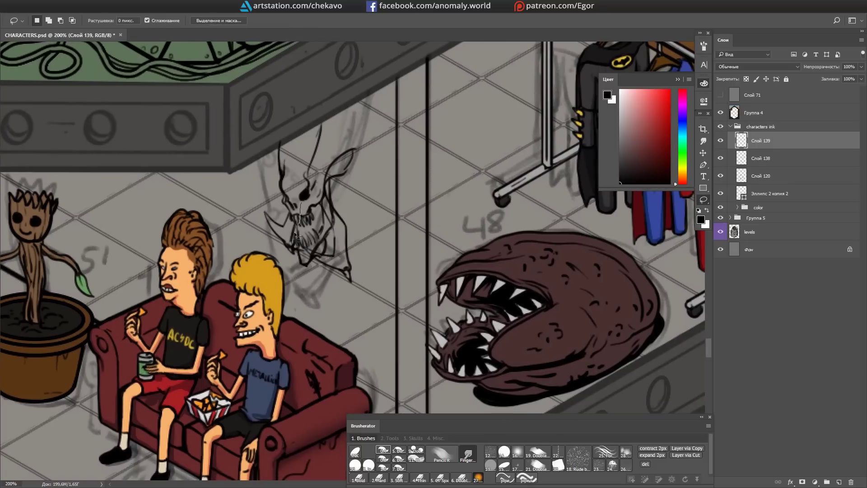
pyautogui.press('b')
pyautogui.moveTo(368, 190); pyautogui.dragTo(353, 186)
pyautogui.hotkey('alt', '[')
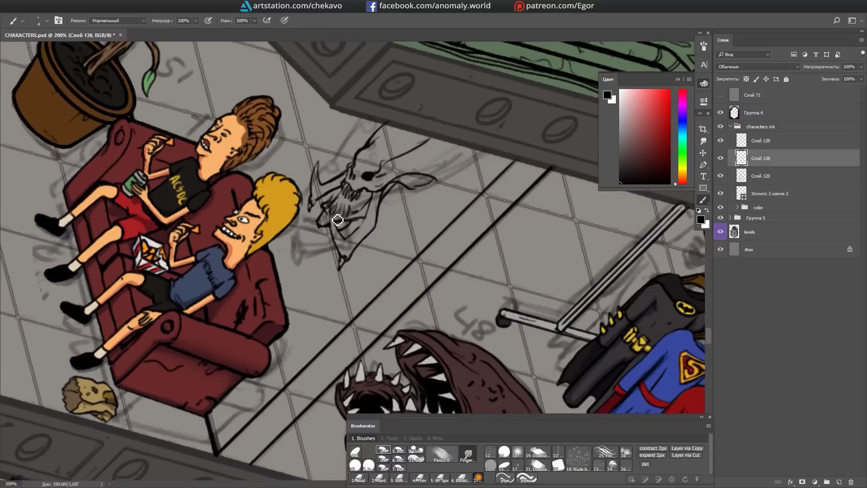
pyautogui.press('Escape')
pyautogui.hotkey('ctrl', 't')
pyautogui.moveTo(361, 199); pyautogui.dragTo(360, 195)
pyautogui.press('Return')
pyautogui.hotkey('ctrl', 'd')
pyautogui.press('b')
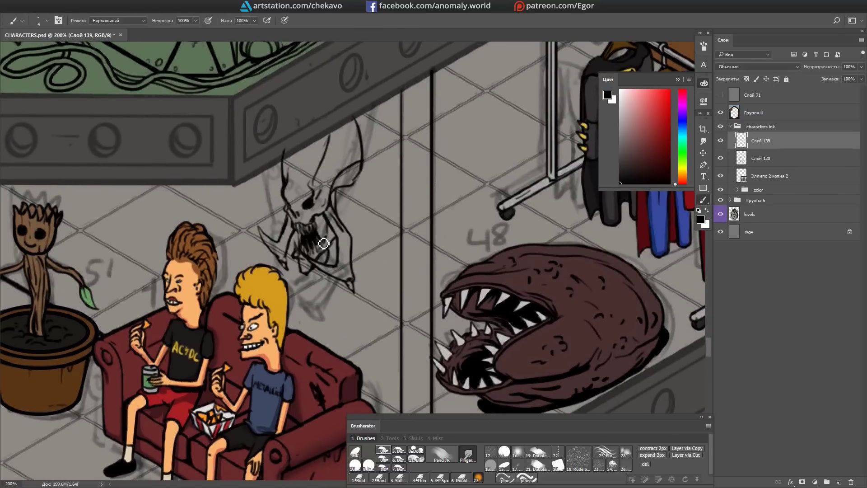
# Step: Draw an oval plaque outline behind the skull and tilt it into place
pyautogui.scroll(1, 316, 239)
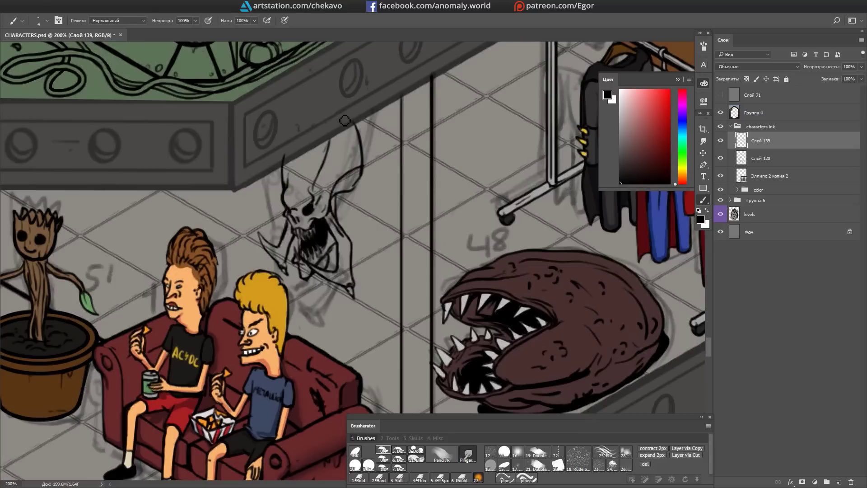
pyautogui.scroll(-2, 348, 179)
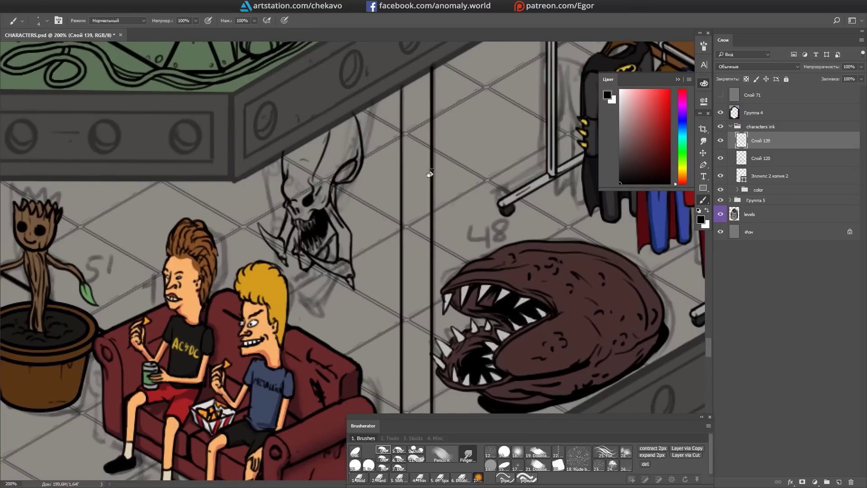
pyautogui.moveTo(341, 261); pyautogui.dragTo(331, 188)
pyautogui.moveTo(363, 242)
pyautogui.mouseDown()
pyautogui.moveTo(354, 248)
pyautogui.moveTo(366, 253)
pyautogui.moveTo(363, 243)
pyautogui.mouseUp()
pyautogui.press('u')
pyautogui.moveTo(282, 121); pyautogui.dragTo(376, 264)
pyautogui.moveTo(408, 192); pyautogui.dragTo(370, 234)
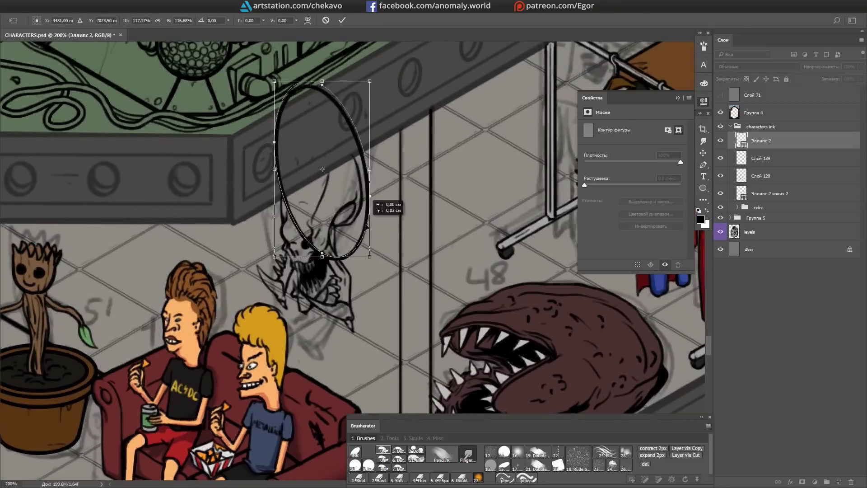
# Step: Merge the oval into the skull ink layer and paint the skull bone-tan
pyautogui.hotkey('ctrl', 'e')
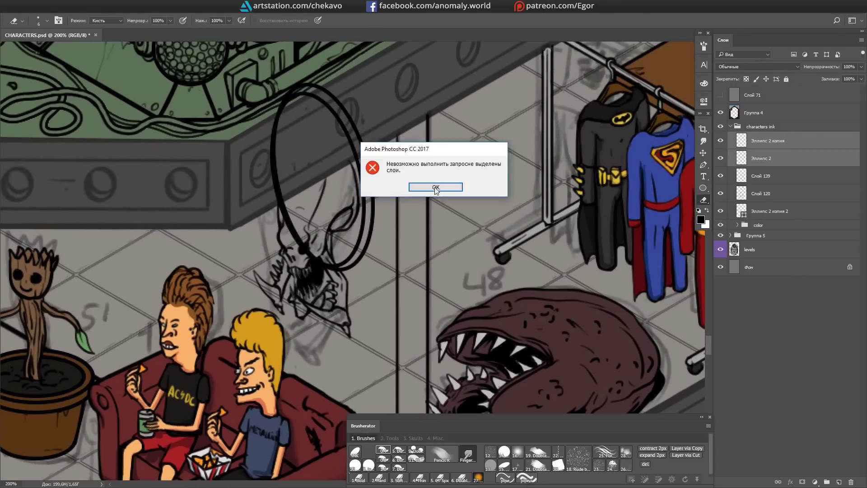
pyautogui.press('Return')
pyautogui.press('b')
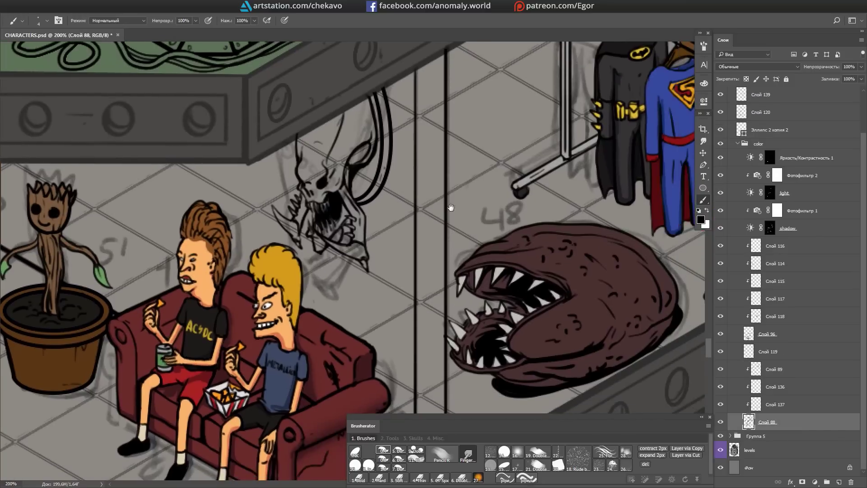
pyautogui.click(703, 83)
pyautogui.click(635, 107)
pyautogui.moveTo(300, 149)
pyautogui.mouseDown()
pyautogui.moveTo(351, 153)
pyautogui.moveTo(373, 179)
pyautogui.moveTo(286, 235)
pyautogui.mouseUp()
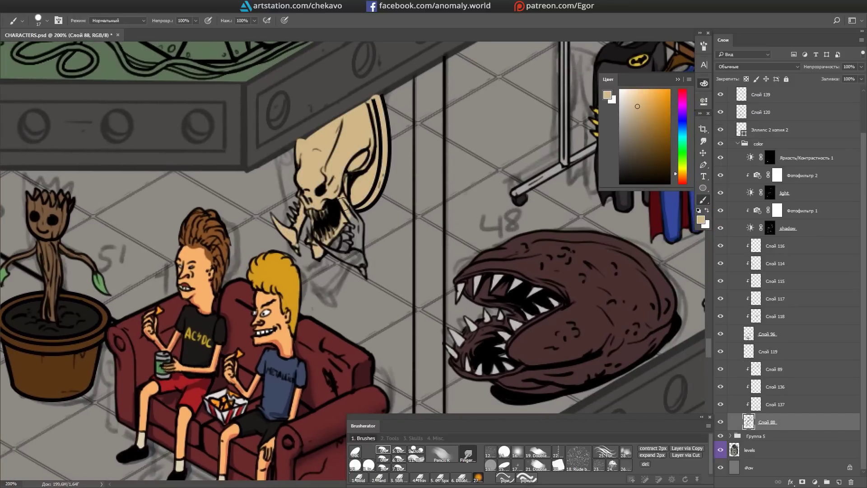
# Step: Touch up the skull's edges with a smaller brush and save the illustration
pyautogui.press('[')
pyautogui.moveTo(356, 230); pyautogui.dragTo(359, 264)
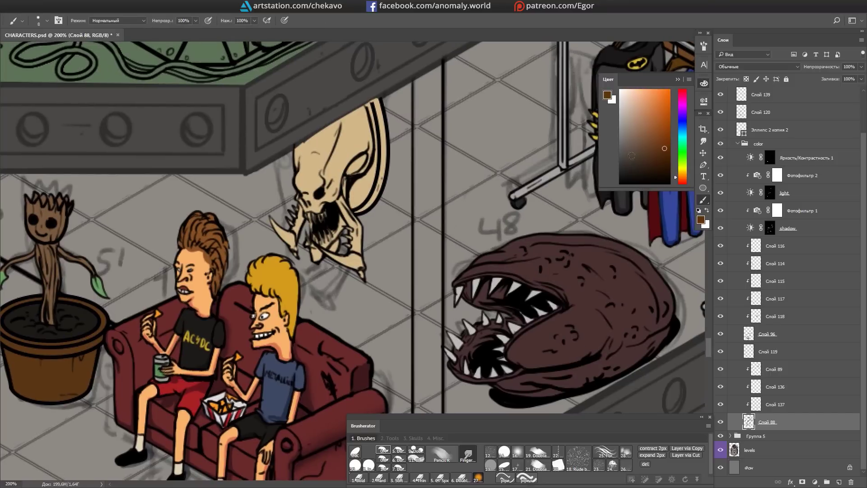
pyautogui.hotkey('alt', ']')
pyautogui.hotkey('ctrl', 's')
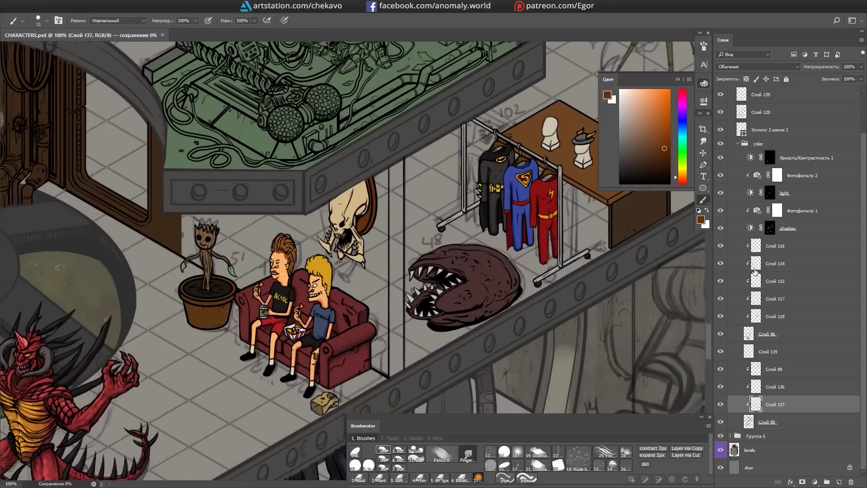
# Step: Select the shadow adjustment's mask with the eraser, then return to the skull's colour layer
pyautogui.scroll(2, 754, 270)
pyautogui.click(754, 271)
pyautogui.press('e')
pyautogui.scroll(3, 356, 386)
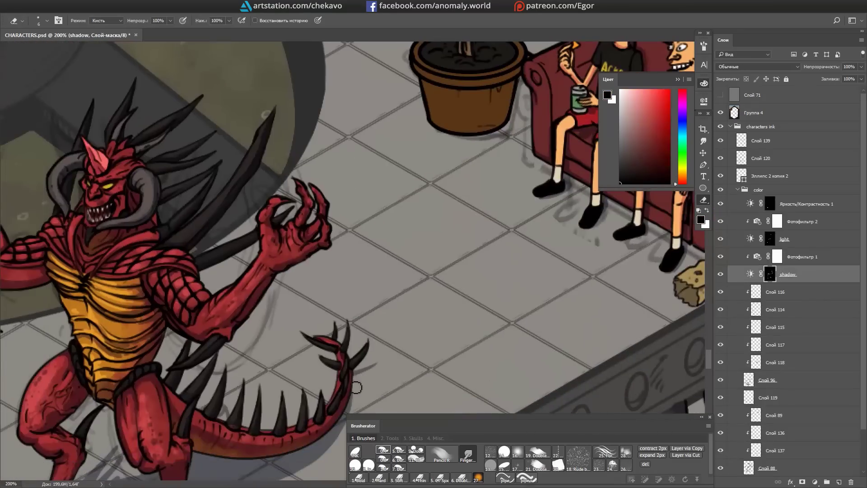
pyautogui.moveTo(338, 361); pyautogui.dragTo(232, 477)
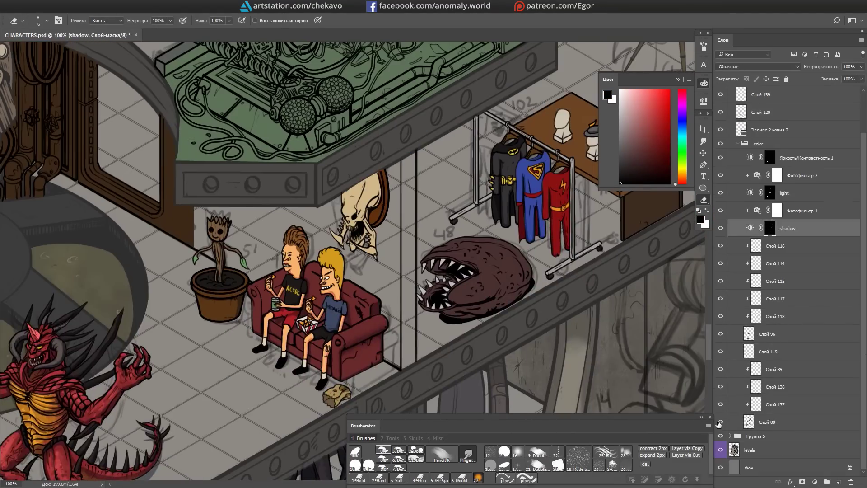
pyautogui.click(766, 421)
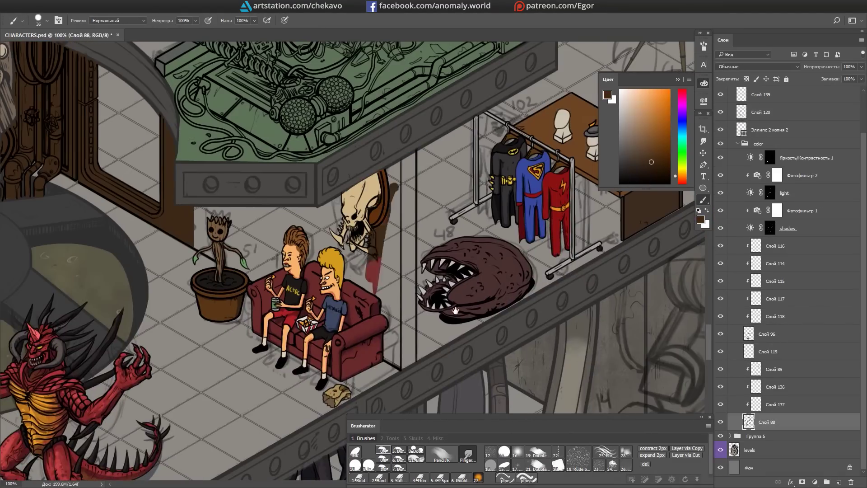
# Step: Collapse the colour group and shade the window frame's right edge and the pillar bars
pyautogui.hotkey('ctrl', '+')
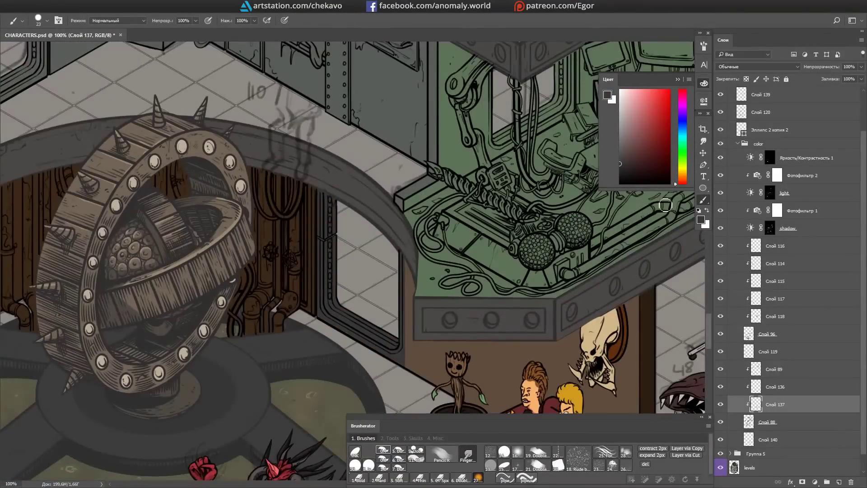
pyautogui.click(738, 144)
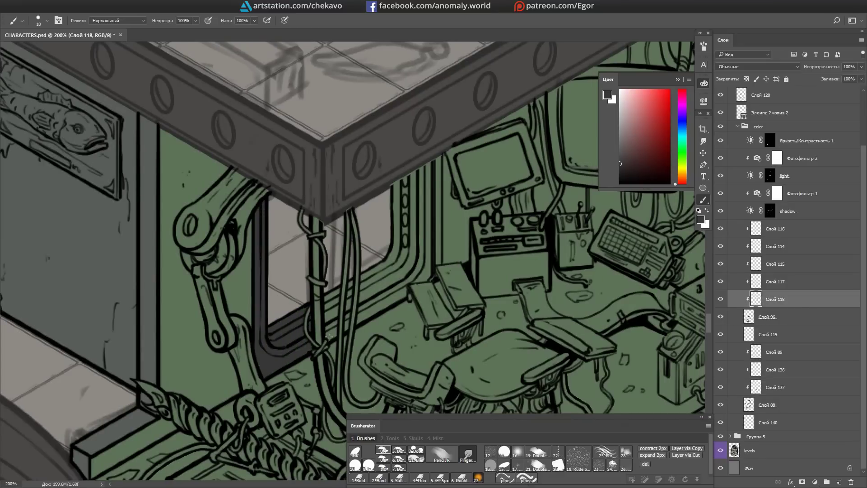
pyautogui.moveTo(426, 274)
pyautogui.mouseDown()
pyautogui.moveTo(369, 300)
pyautogui.moveTo(400, 226)
pyautogui.mouseUp()
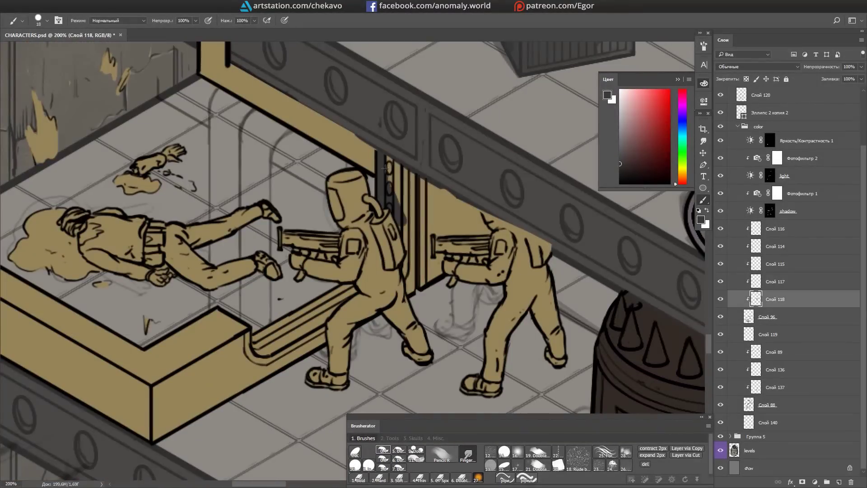
pyautogui.moveTo(385, 168)
pyautogui.mouseDown()
pyautogui.moveTo(420, 226)
pyautogui.moveTo(405, 242)
pyautogui.mouseUp()
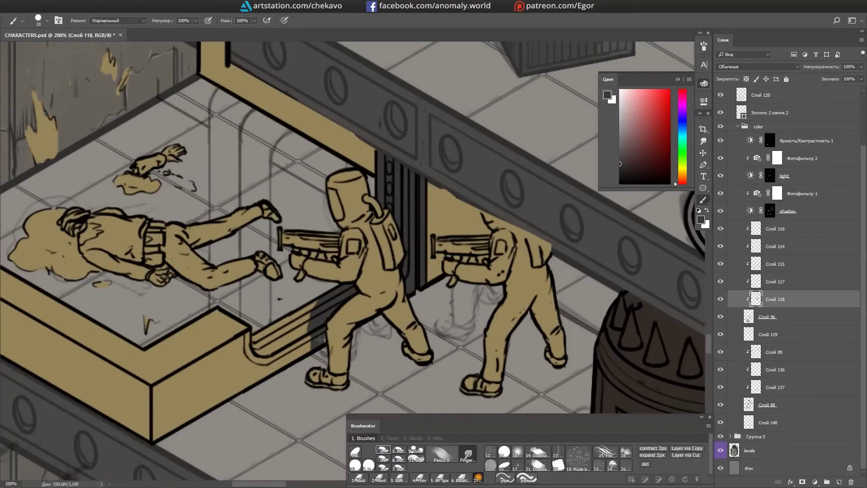
# Step: Shade the base of the wall and lasso part of the spider robot's cables
pyautogui.moveTo(319, 340); pyautogui.dragTo(289, 316)
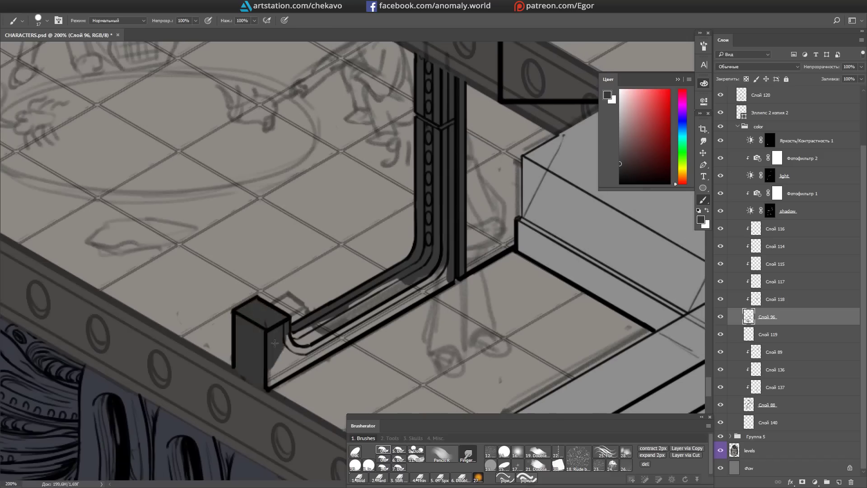
pyautogui.scroll(-5, 275, 344)
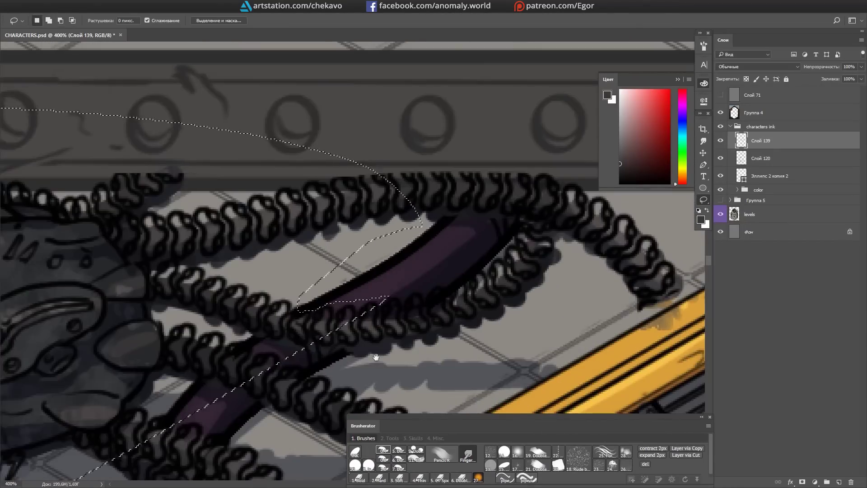
pyautogui.moveTo(375, 294); pyautogui.dragTo(323, 312)
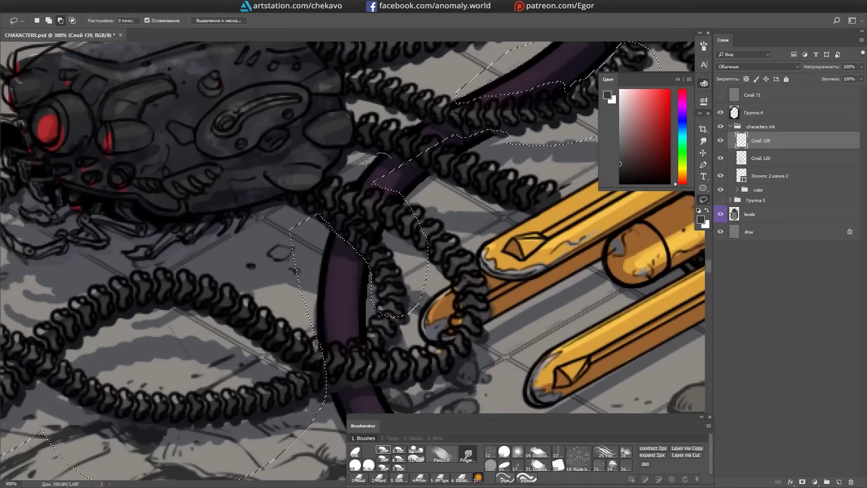
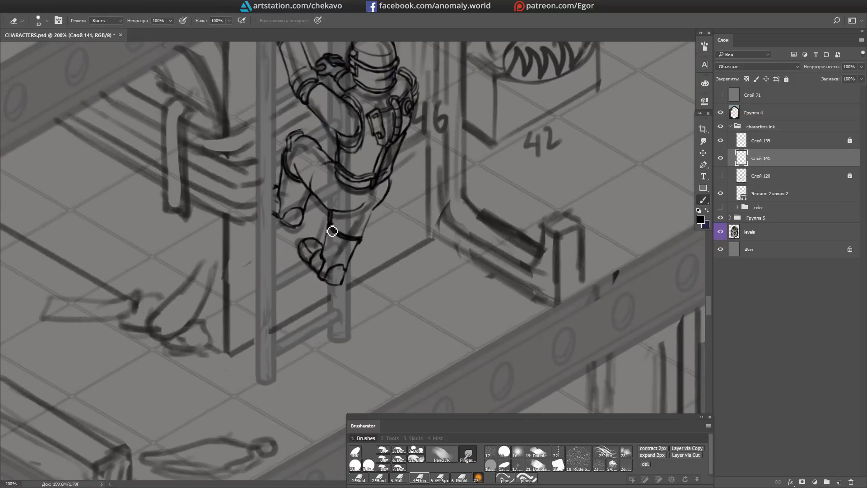
# Step: Move the soldier's lower leg and boot upward and add new layer Слой 142
pyautogui.moveTo(347, 182); pyautogui.dragTo(335, 233)
pyautogui.moveTo(335, 181)
pyautogui.mouseDown()
pyautogui.moveTo(347, 213)
pyautogui.moveTo(311, 187)
pyautogui.mouseUp()
pyautogui.press('e')
pyautogui.hotkey('ctrl', 'shift', 'n')
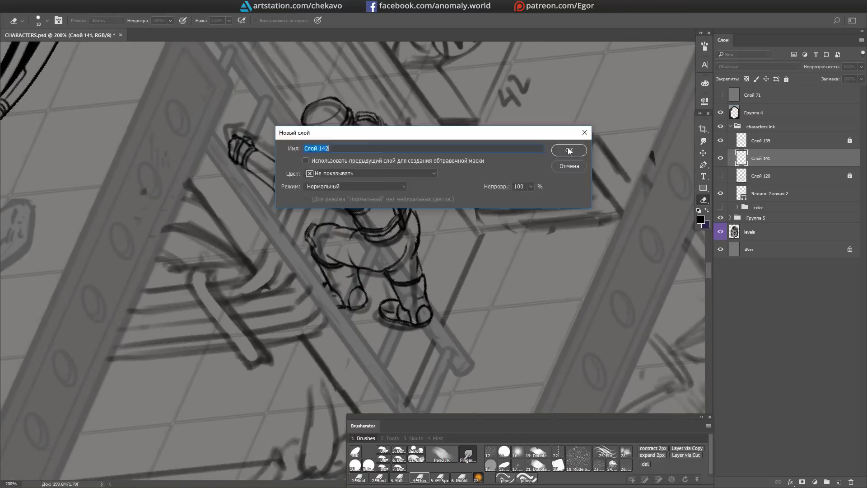
pyautogui.press('Return')
# Step: Lasso part of the soldier's raised arm and nudge it into place
pyautogui.press('l')
pyautogui.moveTo(331, 170); pyautogui.dragTo(343, 193)
pyautogui.press('m')
pyautogui.press('l')
pyautogui.moveTo(412, 217)
pyautogui.mouseDown()
pyautogui.moveTo(422, 217)
pyautogui.moveTo(336, 237)
pyautogui.mouseUp()
# Step: Lasso the soldier's waist on Слой 141 and copy it to new layers
pyautogui.hotkey('alt', '[')
pyautogui.moveTo(291, 215)
pyautogui.mouseDown()
pyautogui.moveTo(303, 232)
pyautogui.moveTo(285, 209)
pyautogui.moveTo(316, 203)
pyautogui.moveTo(318, 183)
pyautogui.mouseUp()
pyautogui.hotkey('ctrl', 'j')
pyautogui.hotkey('ctrl', 'j')
pyautogui.press('e')
pyautogui.hotkey('alt', '[')
pyautogui.hotkey('alt', '[')
pyautogui.press('b')
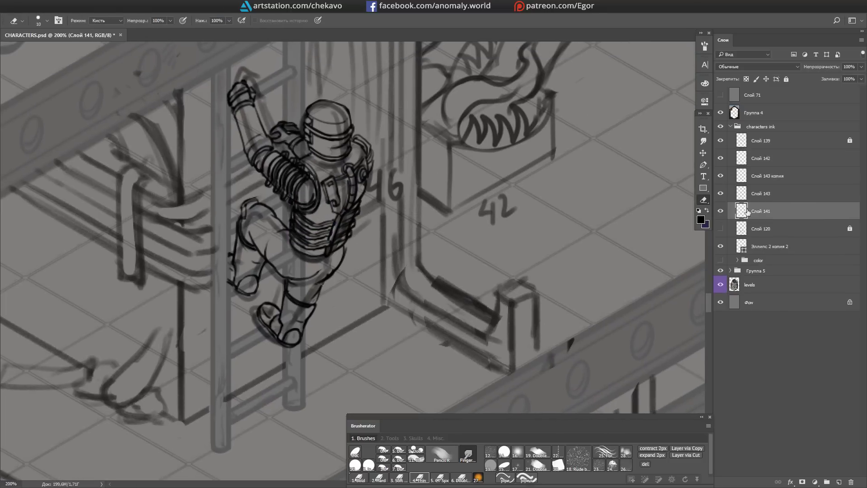
# Step: Delete the duplicate waist layer Слой 143 копия and Слой 142
pyautogui.scroll(2, 300, 168)
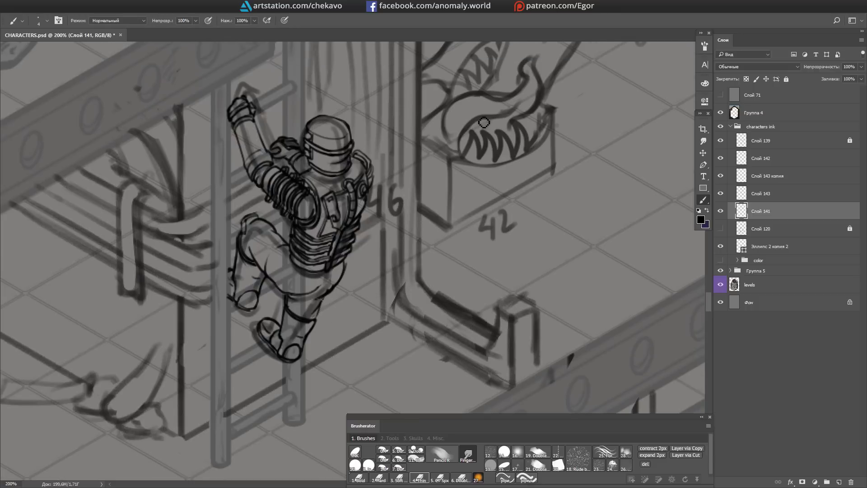
pyautogui.scroll(-1, 341, 185)
pyautogui.press('e')
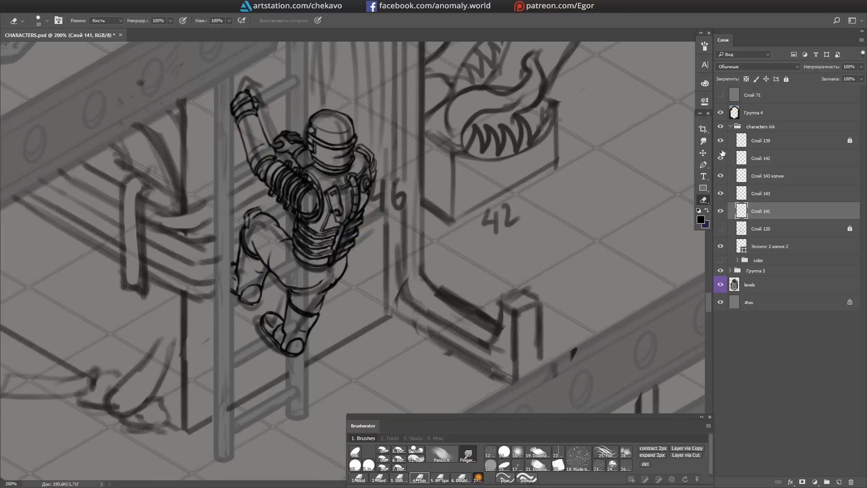
pyautogui.click(721, 178)
pyautogui.press('Delete')
pyautogui.press('Delete')
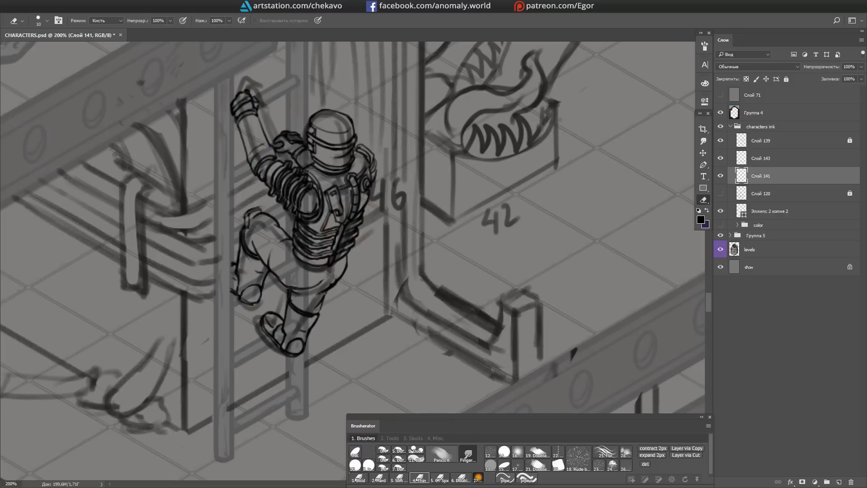
# Step: Remove the unused Слой 144 and Слой 141, keeping the soldier's ink on Слой 143
pyautogui.press('Delete')
pyautogui.moveTo(315, 158)
pyautogui.mouseDown()
pyautogui.moveTo(324, 153)
pyautogui.moveTo(336, 86)
pyautogui.mouseUp()
pyautogui.press('b')
pyautogui.hotkey('ctrl', 'shift', 'alt', 'n')
pyautogui.press('e')
pyautogui.press('Delete')
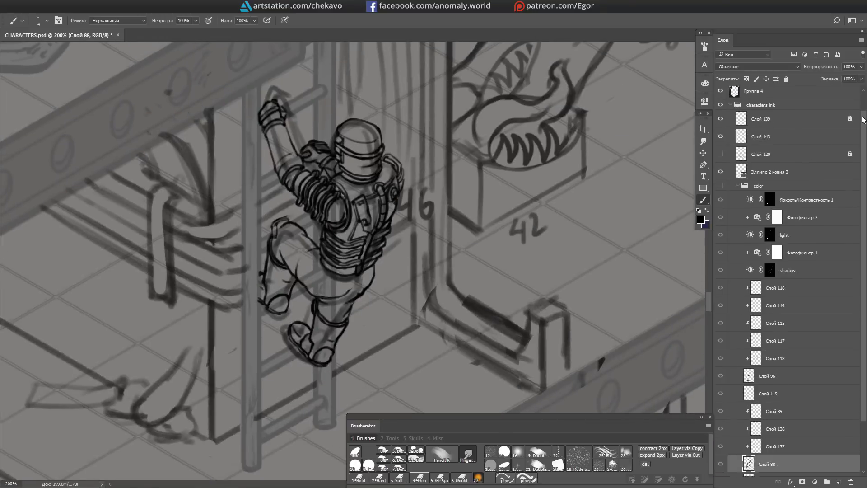
# Step: Fill the soldier's outline with flat brown on the colour layer
pyautogui.press('l')
pyautogui.press('g')
pyautogui.click(704, 83)
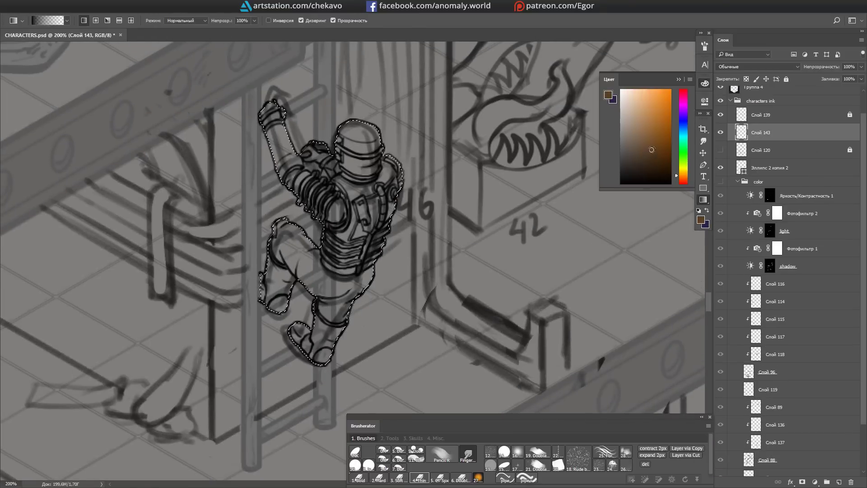
pyautogui.click(767, 460)
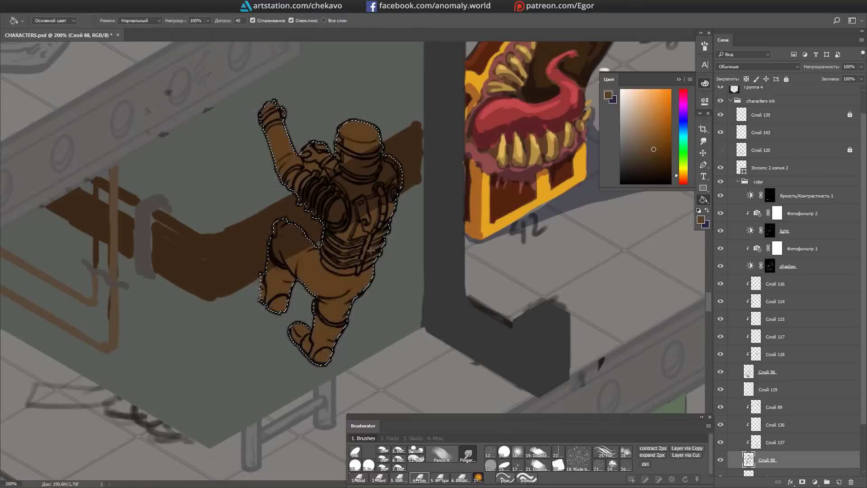
pyautogui.hotkey('ctrl', 'd')
pyautogui.click(767, 372)
pyautogui.press('e')
pyautogui.press('b')
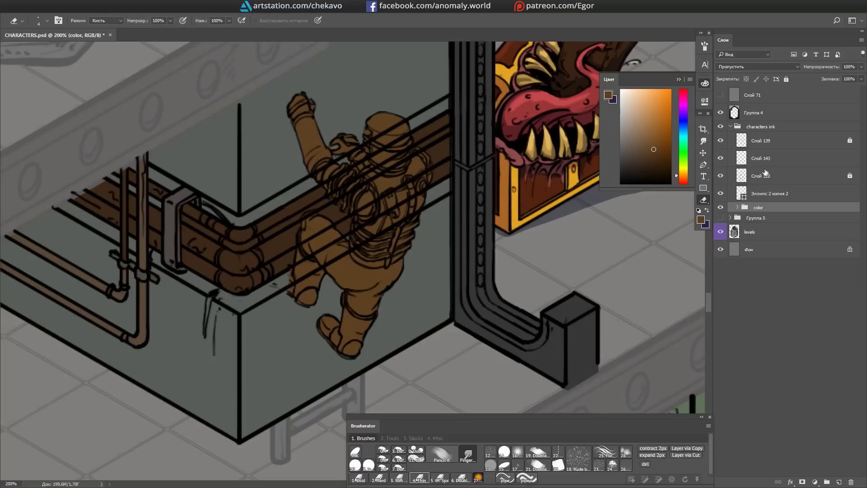
# Step: Hide the pipe and wall fill layer and trace the ladder rails with Polygonal Lasso
pyautogui.click(737, 207)
pyautogui.click(720, 404)
pyautogui.press('l')
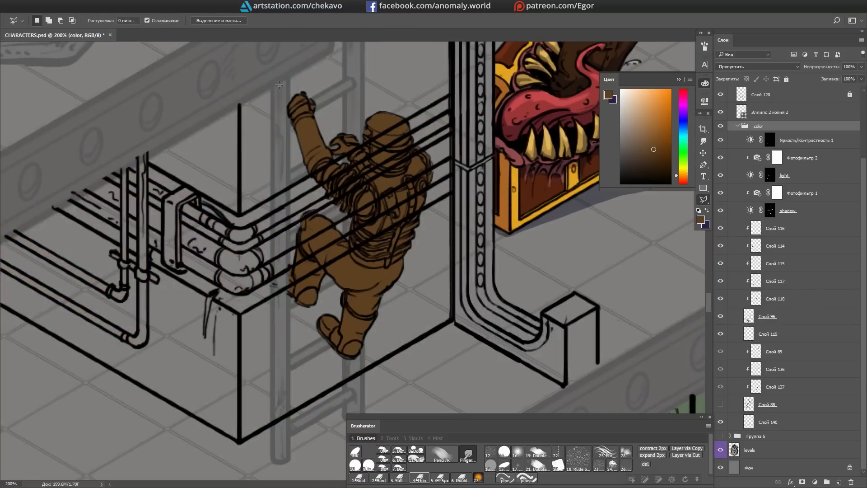
pyautogui.click(274, 88)
pyautogui.moveTo(288, 133); pyautogui.dragTo(252, 175)
pyautogui.keyDown('shift'); pyautogui.click(309, 121); pyautogui.keyUp('shift')
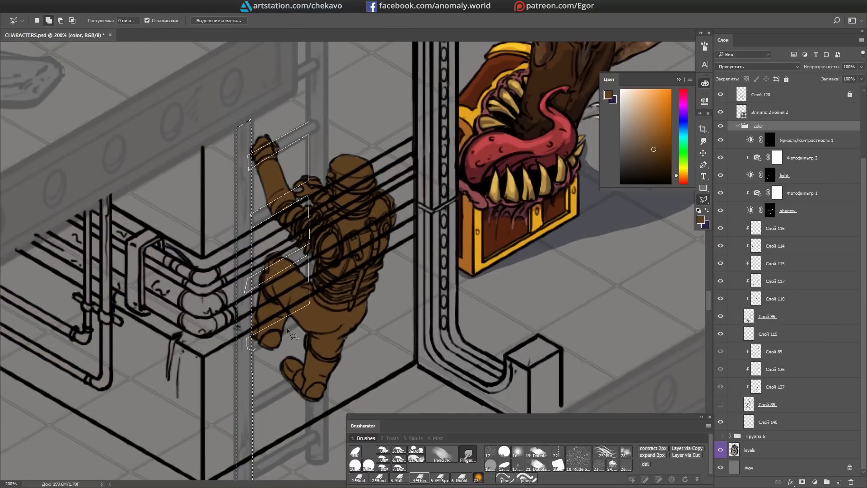
pyautogui.click(322, 478)
pyautogui.scroll(5, 333, 127)
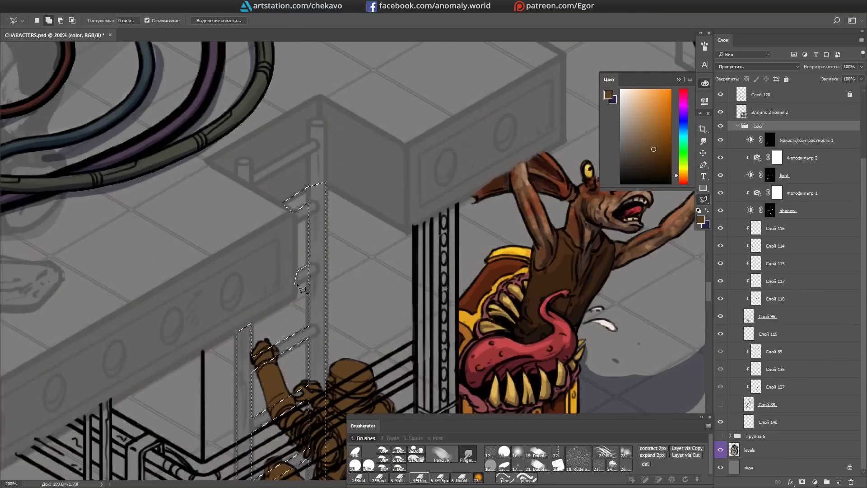
pyautogui.scroll(-6, 302, 276)
# Step: Check the ladder against the fills and select the soldier's fill area on Слой 120
pyautogui.hotkey('ctrl', ',')
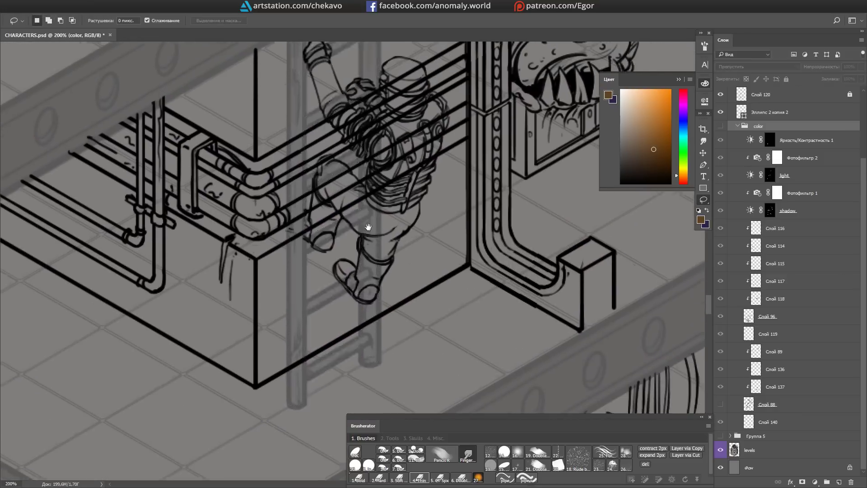
pyautogui.hotkey('ctrl', ',')
pyautogui.scroll(2, 365, 249)
pyautogui.click(646, 465)
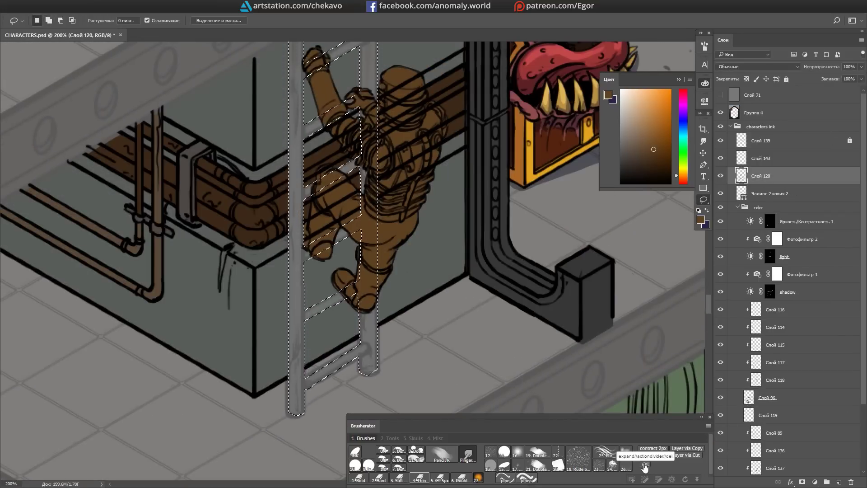
pyautogui.press('w')
pyautogui.scroll(1, 458, 236)
pyautogui.hotkey('alt', ']')
pyautogui.click(458, 236)
pyautogui.rightClick(430, 425)
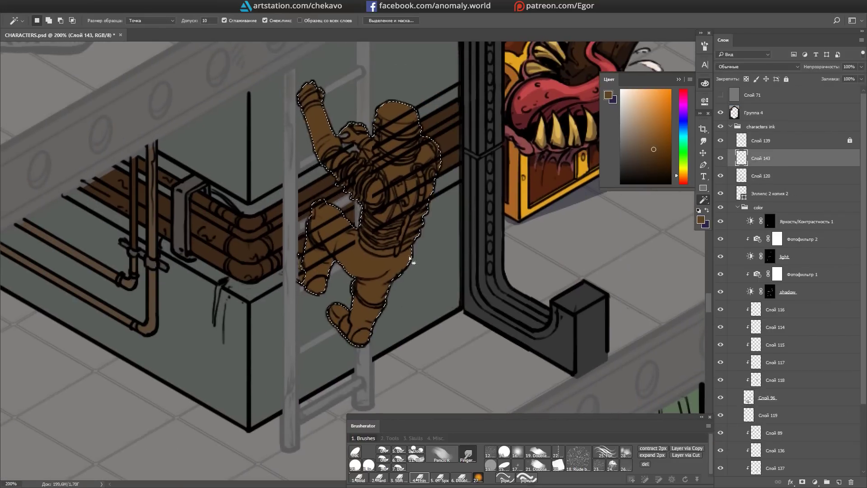
pyautogui.click(472, 321)
pyautogui.scroll(-2, 433, 171)
# Step: Erase the brown fill over the ladder rails, then zoom out across the scene
pyautogui.hotkey('alt', '[')
pyautogui.press('e')
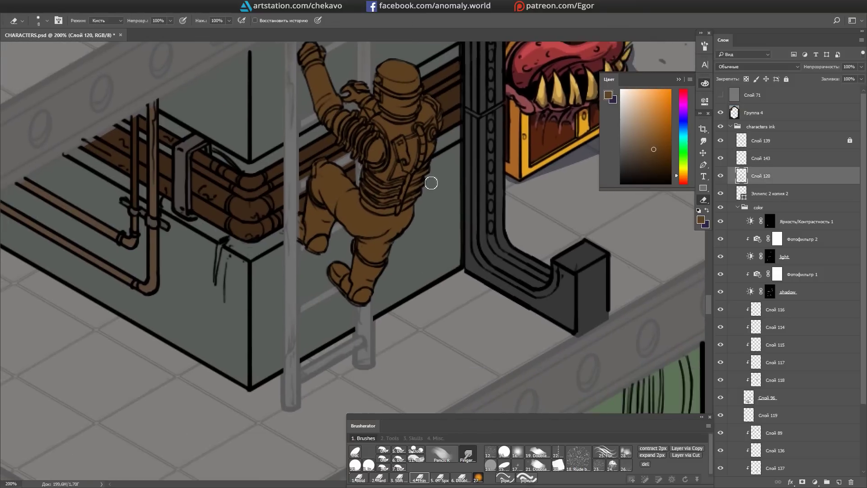
pyautogui.scroll(-1, 391, 257)
pyautogui.hotkey('alt', '[')
pyautogui.hotkey('alt', '[')
pyautogui.scroll(-3, 863, 294)
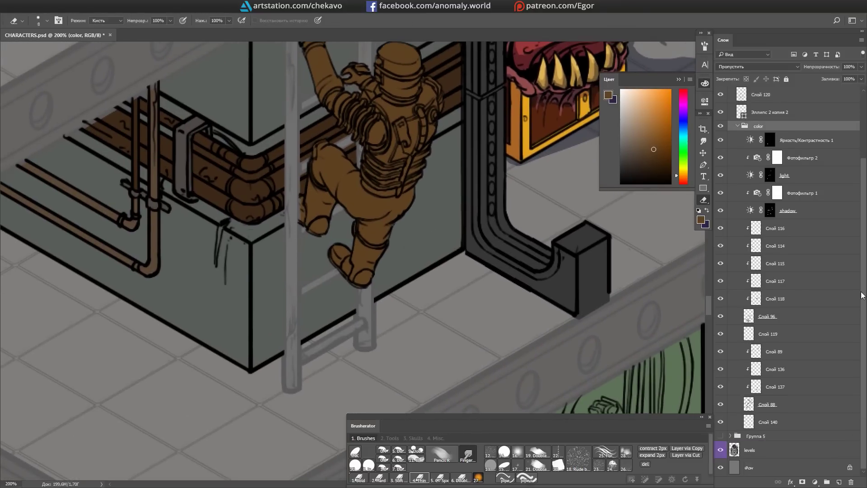
pyautogui.moveTo(407, 226); pyautogui.dragTo(332, 214)
pyautogui.keyDown('ctrl'); pyautogui.keyDown('alt'); pyautogui.rightClick(332, 213); pyautogui.keyUp('alt'); pyautogui.keyUp('ctrl')
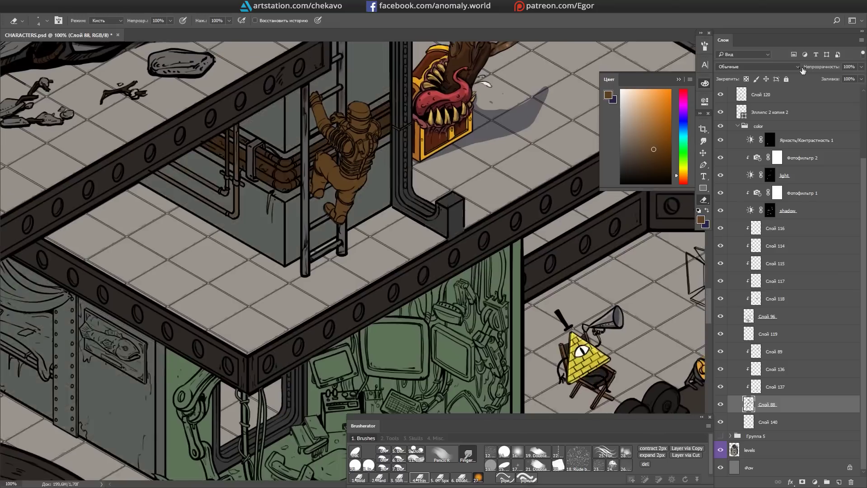
pyautogui.hotkey('ctrl', '-')
pyautogui.moveTo(452, 226); pyautogui.dragTo(521, 274)
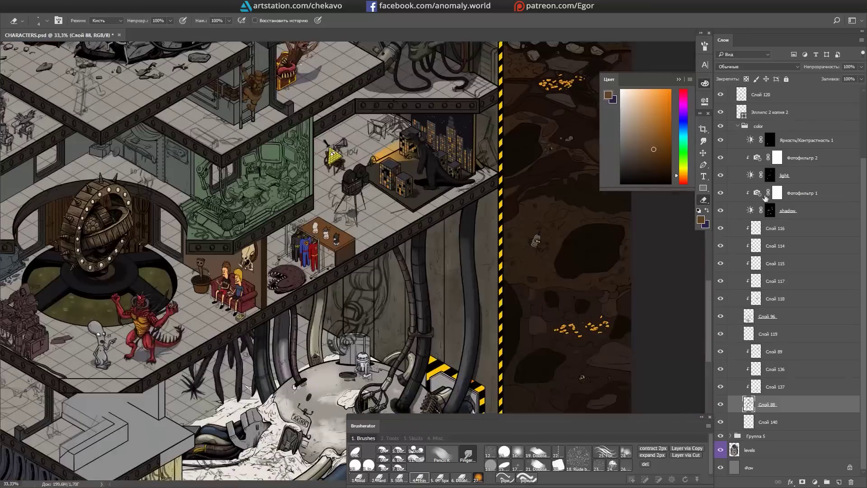
# Step: Ink the fingers of Sonic's hand on the camera and extend the arm's lower stroke
pyautogui.click(754, 158)
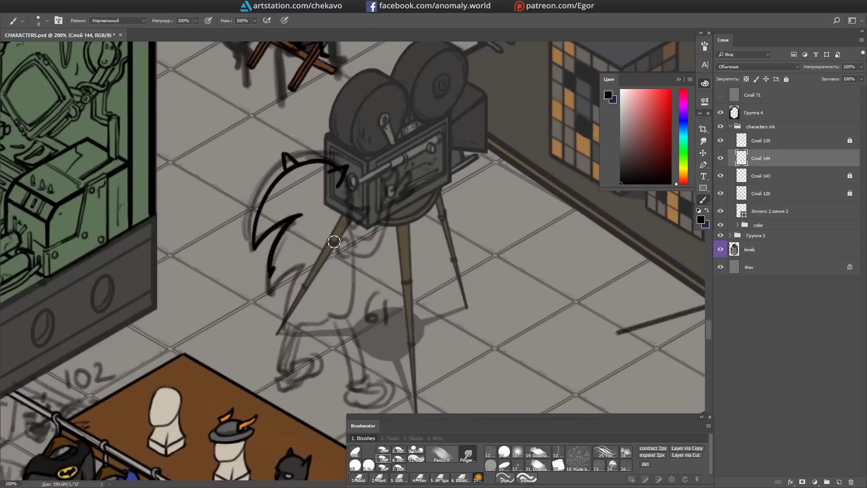
pyautogui.hscroll(1, 368, 200)
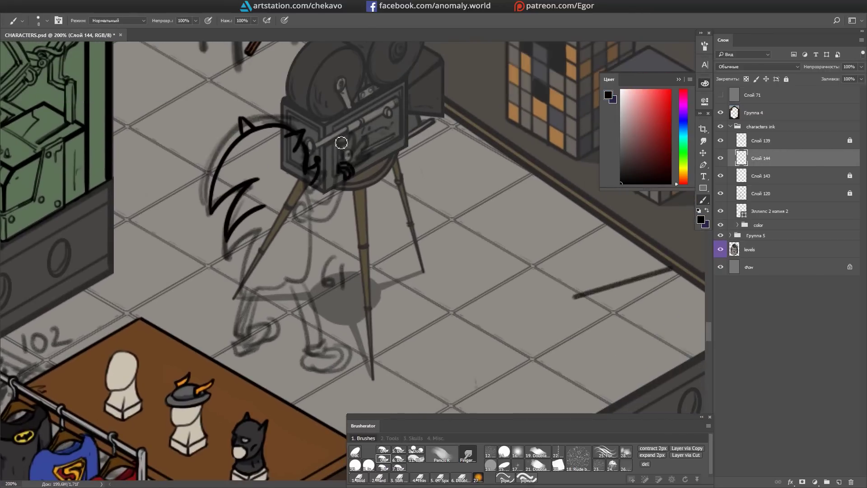
pyautogui.moveTo(359, 156); pyautogui.dragTo(367, 135)
pyautogui.hotkey('ctrl', 'd')
pyautogui.press('b')
pyautogui.moveTo(269, 206); pyautogui.dragTo(413, 257)
# Step: Ink the outline of Sonic's shoe in a rotated view
pyautogui.press('r')
pyautogui.press('r')
pyautogui.press('Escape')
pyautogui.press('e')
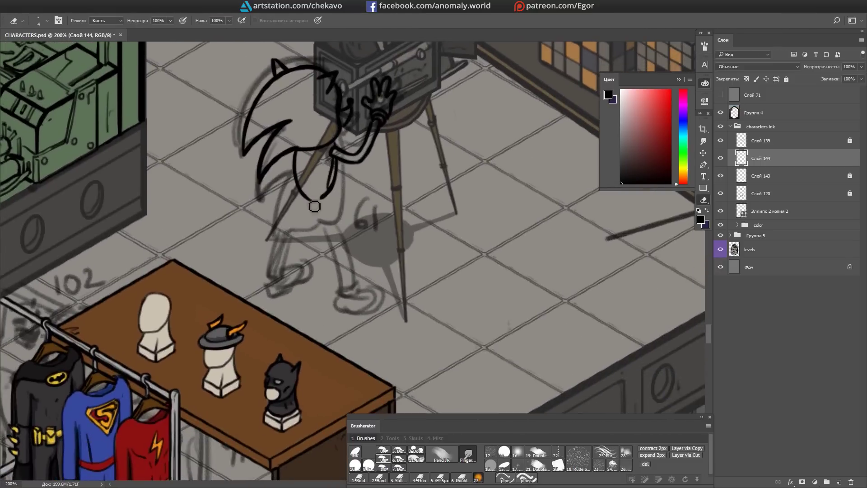
# Step: Ink the right shoe's outline and the patches inside it
pyautogui.press('r')
pyautogui.moveTo(315, 262); pyautogui.dragTo(329, 329)
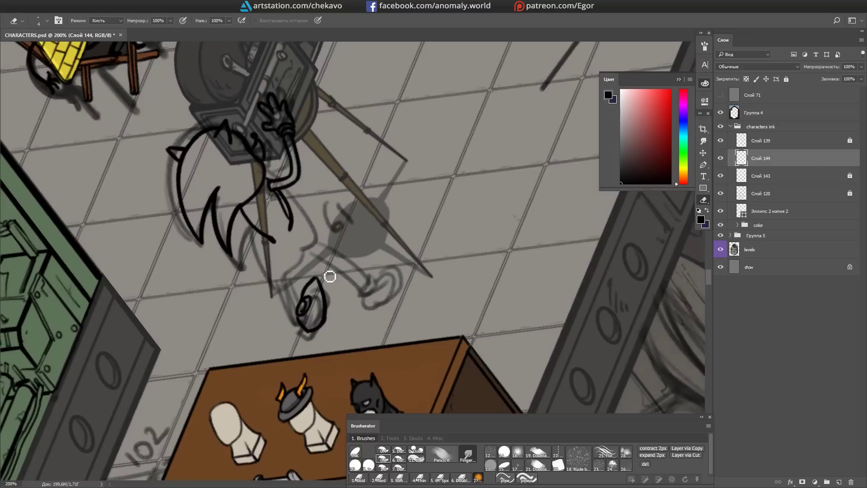
pyautogui.moveTo(316, 255)
pyautogui.mouseDown()
pyautogui.moveTo(311, 284)
pyautogui.moveTo(303, 271)
pyautogui.mouseUp()
pyautogui.press('Escape')
pyautogui.press('e')
pyautogui.moveTo(414, 114); pyautogui.dragTo(403, 82)
pyautogui.press('b')
pyautogui.moveTo(334, 226)
pyautogui.mouseDown()
pyautogui.moveTo(346, 221)
pyautogui.moveTo(320, 235)
pyautogui.moveTo(390, 223)
pyautogui.moveTo(390, 232)
pyautogui.mouseUp()
pyautogui.press('e')
pyautogui.press('b')
pyautogui.moveTo(350, 228)
pyautogui.mouseDown()
pyautogui.moveTo(375, 242)
pyautogui.moveTo(316, 204)
pyautogui.moveTo(310, 245)
pyautogui.mouseUp()
pyautogui.press('r')
pyautogui.press('Escape')
pyautogui.press('e')
# Step: Rotate the left shoe compact, ink the back leg and hip, and hide the sketch group
pyautogui.hotkey('ctrl', 't')
pyautogui.moveTo(374, 244); pyautogui.dragTo(379, 228)
pyautogui.press('Return')
pyautogui.press('b')
pyautogui.scroll(1, 432, 223)
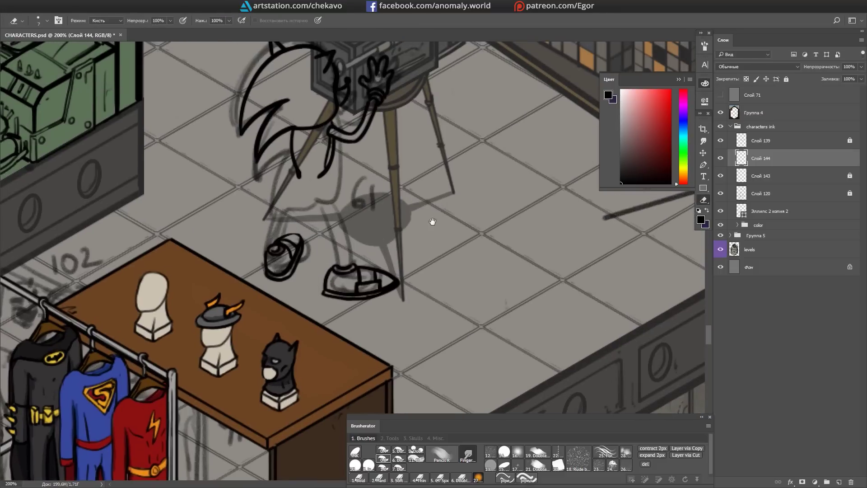
pyautogui.moveTo(280, 201)
pyautogui.mouseDown()
pyautogui.moveTo(269, 251)
pyautogui.moveTo(264, 238)
pyautogui.moveTo(281, 223)
pyautogui.mouseUp()
pyautogui.hotkey('ctrl', 'z')
pyautogui.scroll(3, 316, 226)
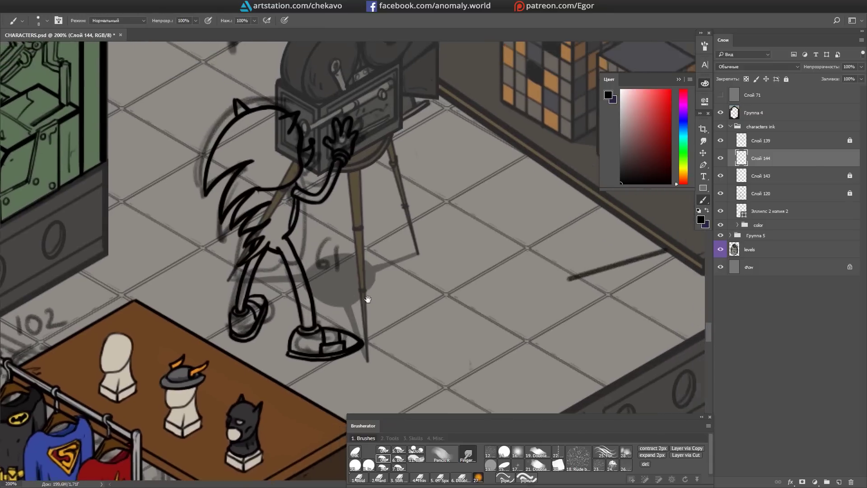
pyautogui.click(721, 235)
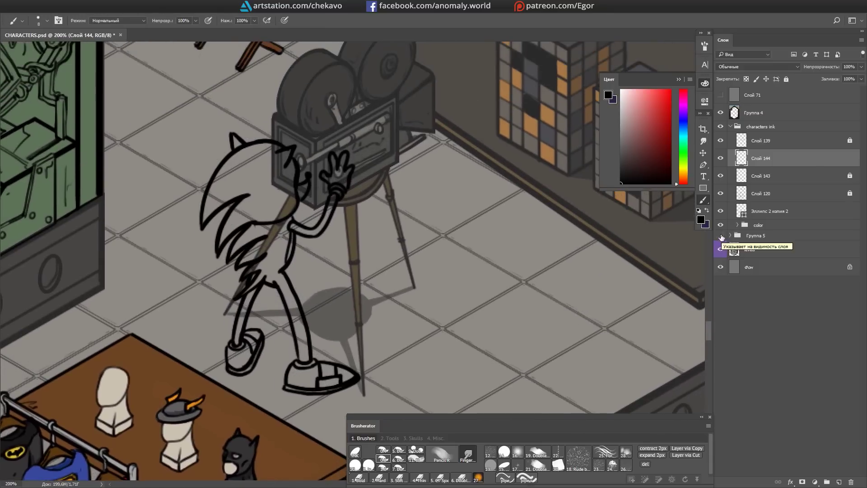
# Step: Paint Sonic's head, arm, spikes, back and legs blue on Слой 96 with a size-16 brush
pyautogui.scroll(2, 301, 314)
pyautogui.click(683, 122)
pyautogui.click(651, 133)
pyautogui.click(737, 225)
pyautogui.click(766, 415)
pyautogui.press(']')
pyautogui.moveTo(242, 171); pyautogui.dragTo(215, 207)
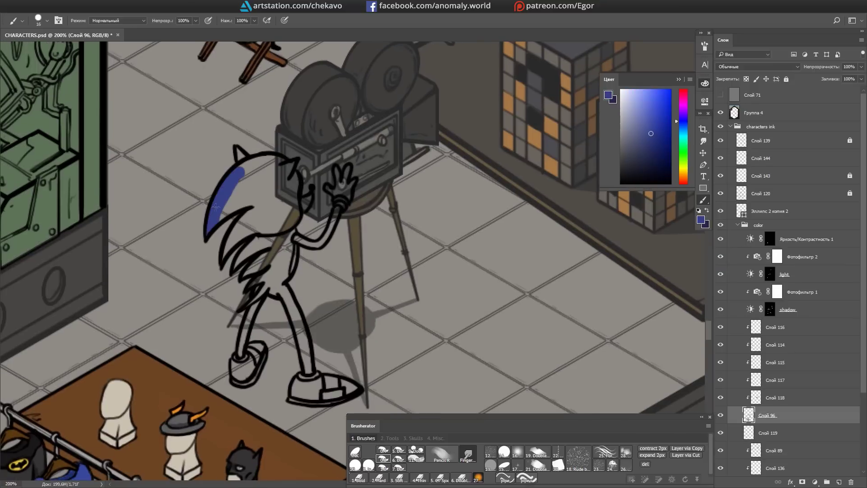
pyautogui.moveTo(339, 190)
pyautogui.mouseDown()
pyautogui.moveTo(354, 201)
pyautogui.moveTo(313, 246)
pyautogui.moveTo(289, 257)
pyautogui.mouseUp()
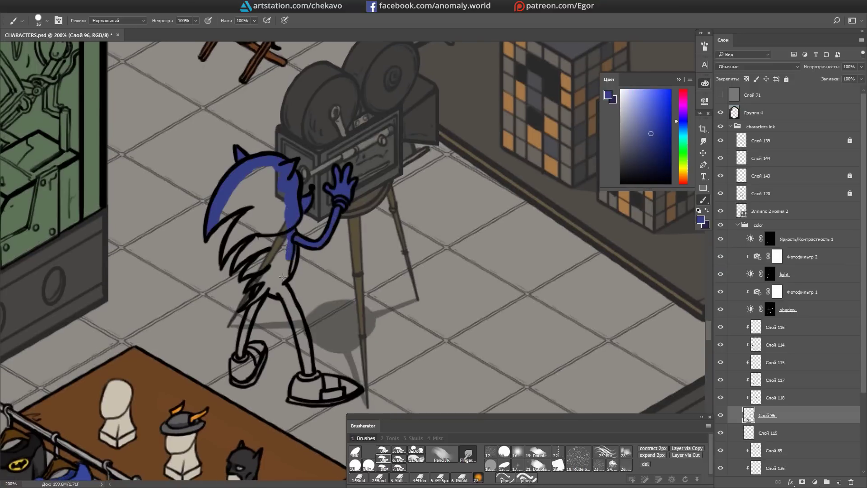
pyautogui.moveTo(233, 270)
pyautogui.mouseDown()
pyautogui.moveTo(239, 233)
pyautogui.moveTo(271, 180)
pyautogui.moveTo(279, 291)
pyautogui.moveTo(306, 317)
pyautogui.moveTo(244, 330)
pyautogui.mouseUp()
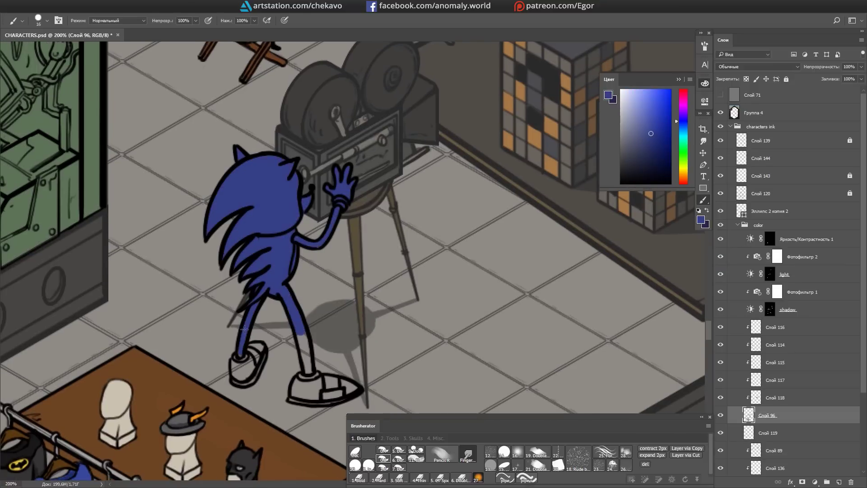
# Step: Paint Sonic's shoe blue, then switch to red and paint his sneakers red
pyautogui.press('e')
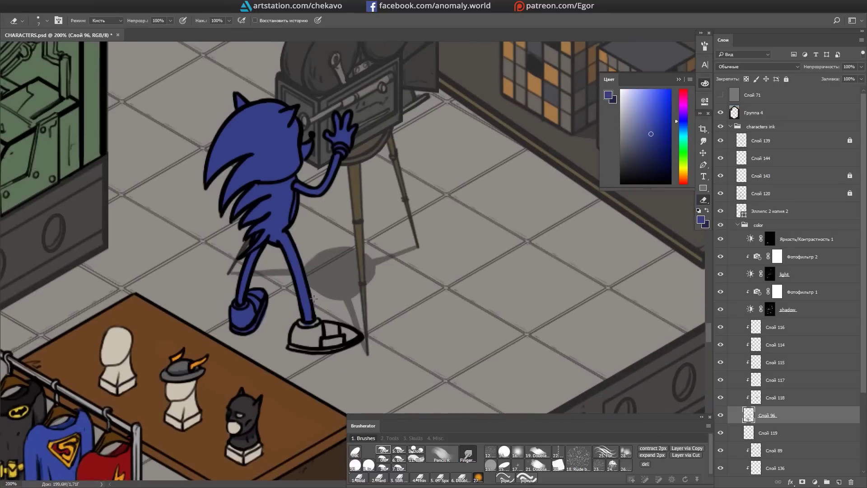
pyautogui.press('b')
pyautogui.moveTo(313, 298)
pyautogui.mouseDown()
pyautogui.moveTo(304, 343)
pyautogui.moveTo(339, 334)
pyautogui.mouseUp()
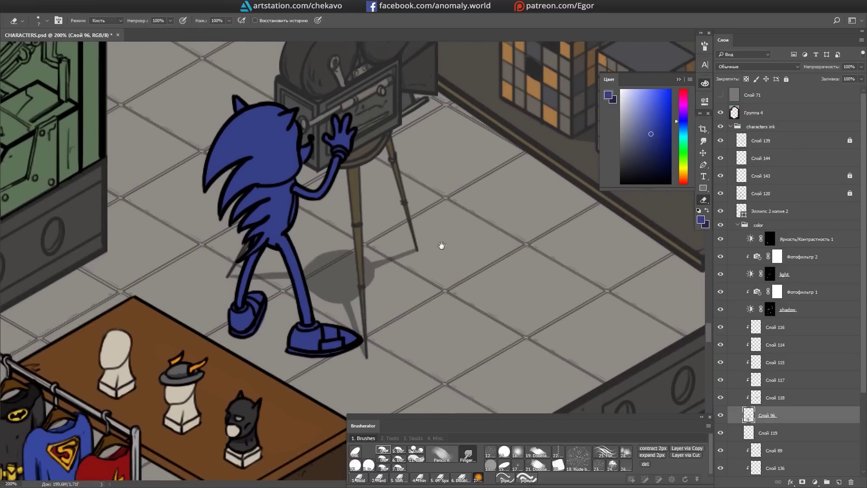
pyautogui.scroll(1, 340, 173)
pyautogui.hotkey('alt', ']')
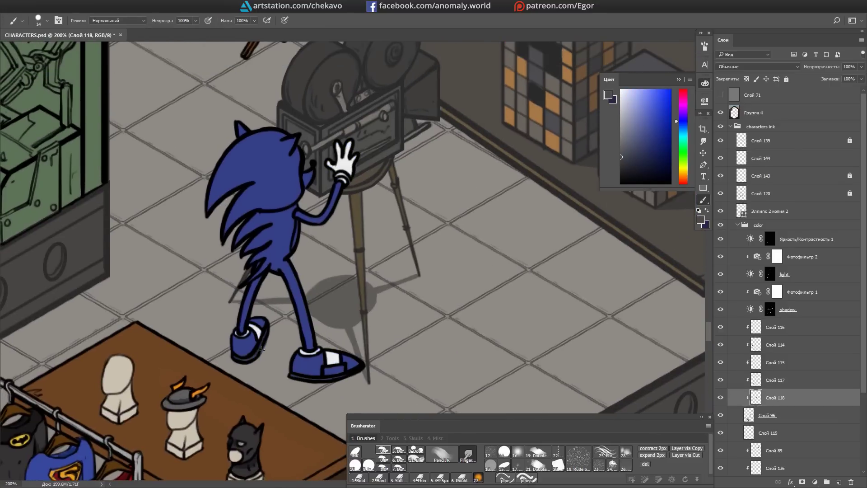
pyautogui.click(676, 183)
pyautogui.click(657, 122)
pyautogui.moveTo(295, 364); pyautogui.dragTo(301, 367)
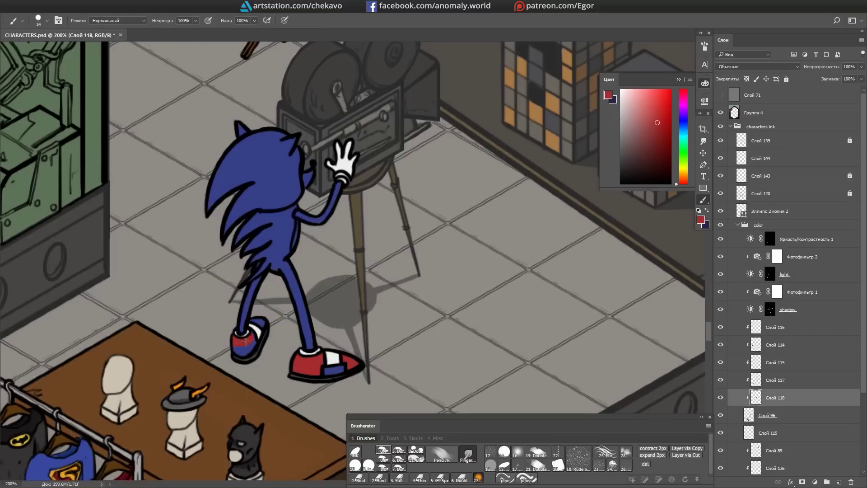
pyautogui.scroll(-4, 386, 177)
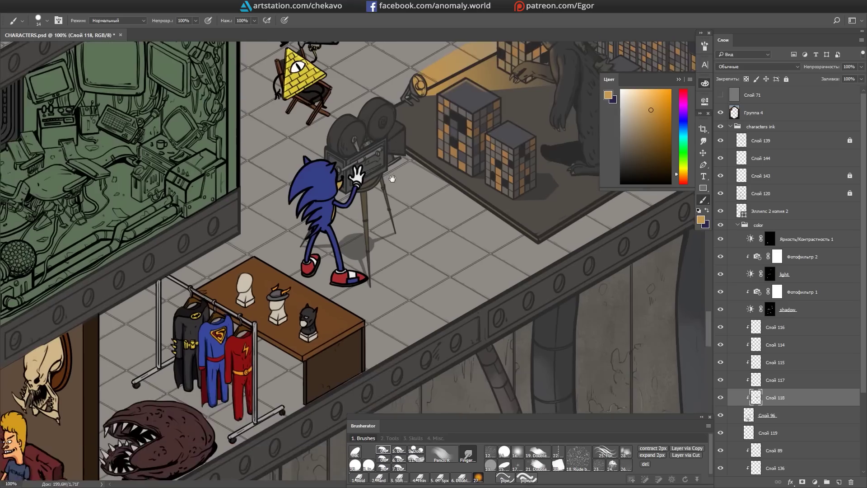
pyautogui.press('Delete')
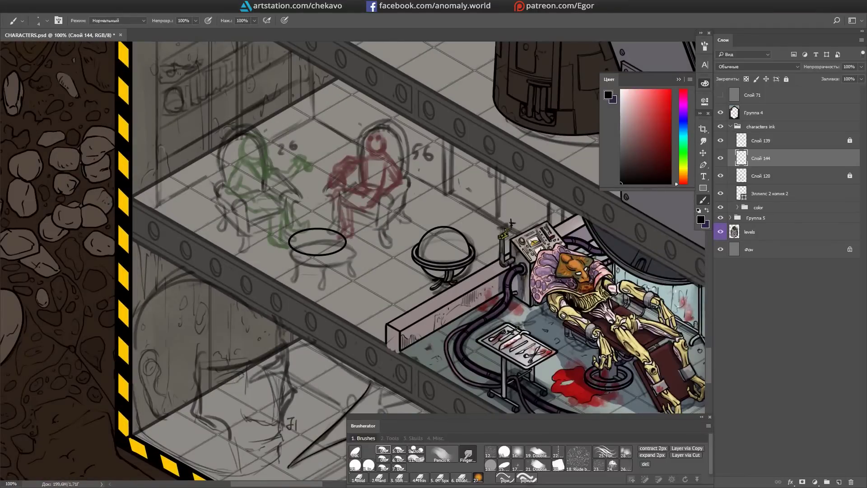
# Step: Ink the seated figure's first lines: body, forearm, lap line and mouth dashes under the goggles
pyautogui.scroll(1, 384, 192)
pyautogui.moveTo(295, 216); pyautogui.dragTo(283, 251)
pyautogui.moveTo(363, 199); pyautogui.dragTo(339, 180)
pyautogui.moveTo(280, 248); pyautogui.dragTo(372, 253)
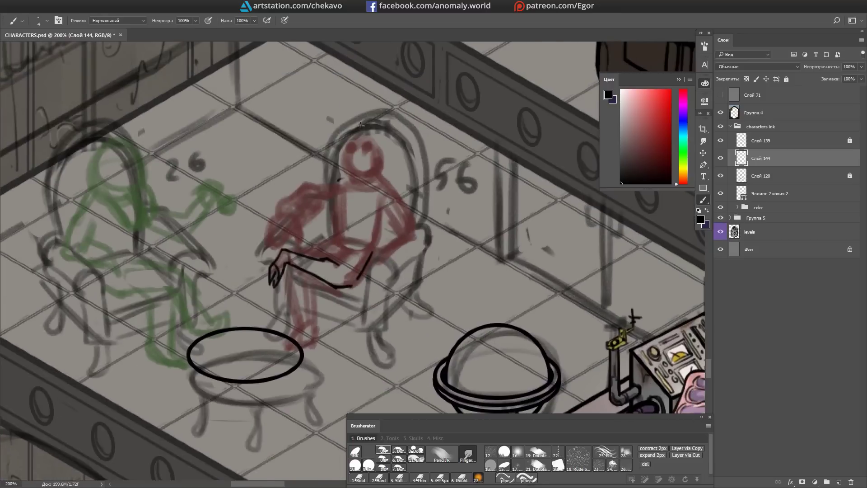
pyautogui.scroll(2, 339, 179)
pyautogui.moveTo(327, 185)
pyautogui.mouseDown()
pyautogui.moveTo(406, 209)
pyautogui.moveTo(344, 189)
pyautogui.mouseUp()
pyautogui.moveTo(343, 199)
pyautogui.mouseDown()
pyautogui.moveTo(324, 192)
pyautogui.moveTo(356, 180)
pyautogui.mouseUp()
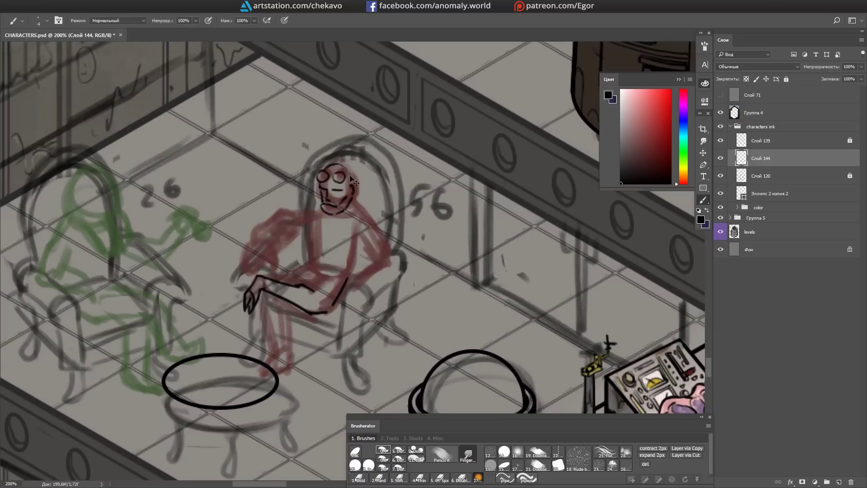
pyautogui.scroll(-2, 367, 214)
pyautogui.moveTo(335, 207); pyautogui.dragTo(330, 240)
pyautogui.scroll(-2, 379, 212)
pyautogui.moveTo(356, 188)
pyautogui.mouseDown()
pyautogui.moveTo(386, 212)
pyautogui.moveTo(357, 230)
pyautogui.moveTo(399, 217)
pyautogui.moveTo(370, 210)
pyautogui.moveTo(383, 228)
pyautogui.mouseUp()
pyautogui.scroll(-2, 371, 243)
# Step: Erase the misplaced leg stroke and re-ink the figure's arm, hand and elbow curve
pyautogui.press('e')
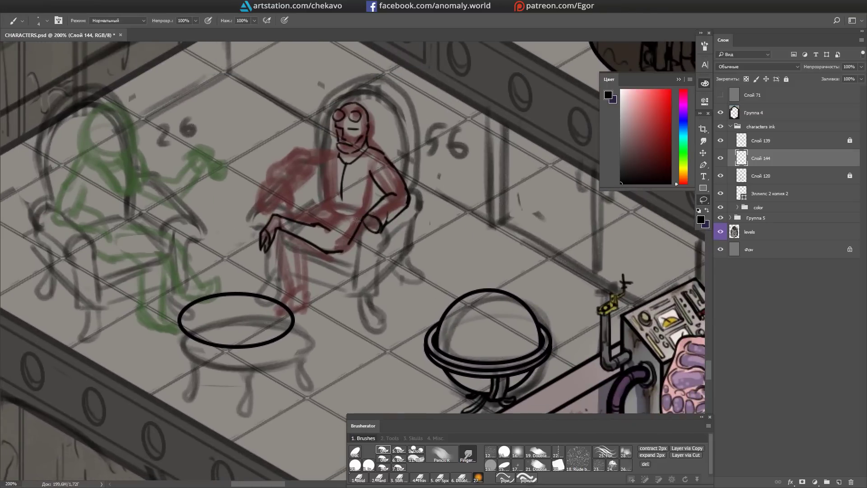
pyautogui.moveTo(289, 234)
pyautogui.mouseDown()
pyautogui.moveTo(367, 210)
pyautogui.moveTo(343, 216)
pyautogui.moveTo(359, 221)
pyautogui.mouseUp()
pyautogui.press('b')
pyautogui.moveTo(359, 221); pyautogui.dragTo(378, 182)
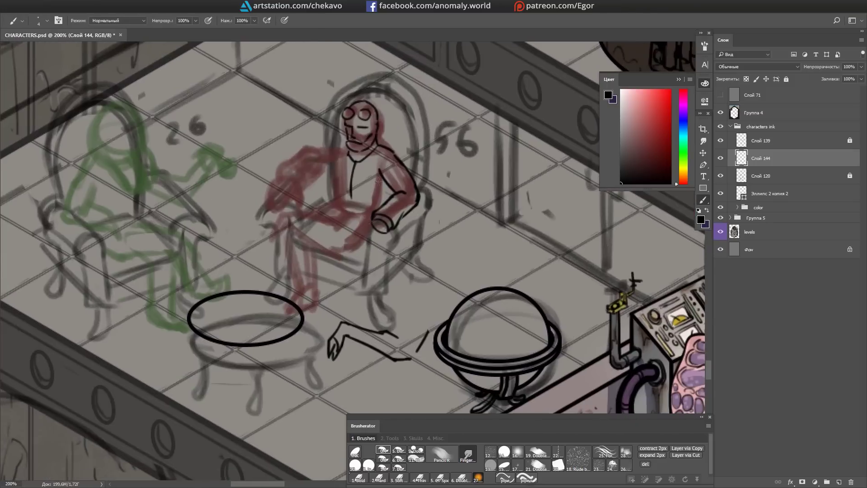
pyautogui.moveTo(346, 242); pyautogui.dragTo(359, 249)
pyautogui.moveTo(359, 248)
pyautogui.mouseDown()
pyautogui.moveTo(379, 212)
pyautogui.moveTo(365, 271)
pyautogui.moveTo(305, 242)
pyautogui.moveTo(316, 237)
pyautogui.moveTo(301, 239)
pyautogui.moveTo(312, 230)
pyautogui.moveTo(296, 250)
pyautogui.moveTo(469, 187)
pyautogui.moveTo(406, 194)
pyautogui.moveTo(355, 185)
pyautogui.moveTo(361, 191)
pyautogui.moveTo(420, 149)
pyautogui.moveTo(370, 185)
pyautogui.moveTo(361, 174)
pyautogui.moveTo(374, 165)
pyautogui.moveTo(362, 153)
pyautogui.mouseUp()
pyautogui.press('e')
pyautogui.press('b')
pyautogui.press('e')
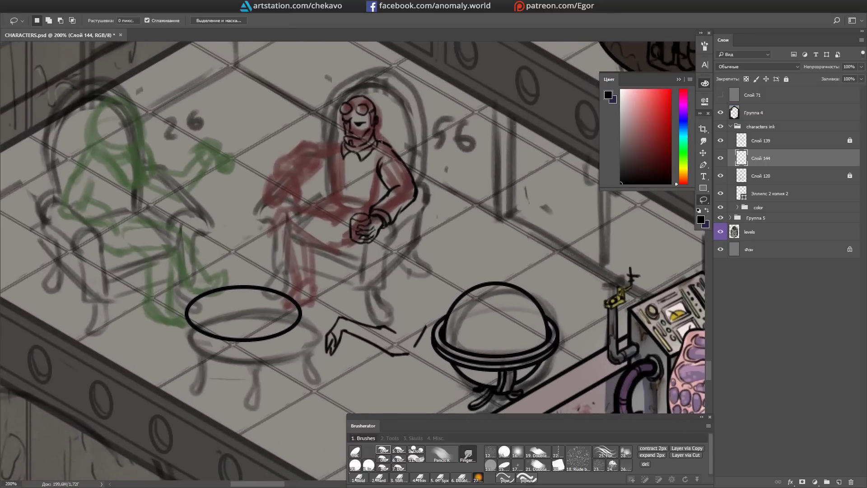
pyautogui.press('e')
pyautogui.moveTo(279, 180)
pyautogui.mouseDown()
pyautogui.moveTo(299, 180)
pyautogui.moveTo(260, 237)
pyautogui.moveTo(261, 266)
pyautogui.moveTo(325, 289)
pyautogui.moveTo(334, 246)
pyautogui.mouseUp()
# Step: Step back and forward through the arm and hand strokes, keeping the final version
pyautogui.hotkey('ctrl', 'alt', 'z')
pyautogui.hotkey('ctrl', 'alt', 'z')
pyautogui.hotkey('ctrl', 'alt', 'z')
pyautogui.press('r')
pyautogui.moveTo(390, 140)
pyautogui.mouseDown()
pyautogui.moveTo(426, 86)
pyautogui.moveTo(398, 135)
pyautogui.mouseUp()
pyautogui.press('Escape')
pyautogui.hotkey('ctrl', 'shift', 'z')
pyautogui.hotkey('ctrl', 'shift', 'z')
pyautogui.press('b')
pyautogui.hotkey('ctrl', 'shift', 'z')
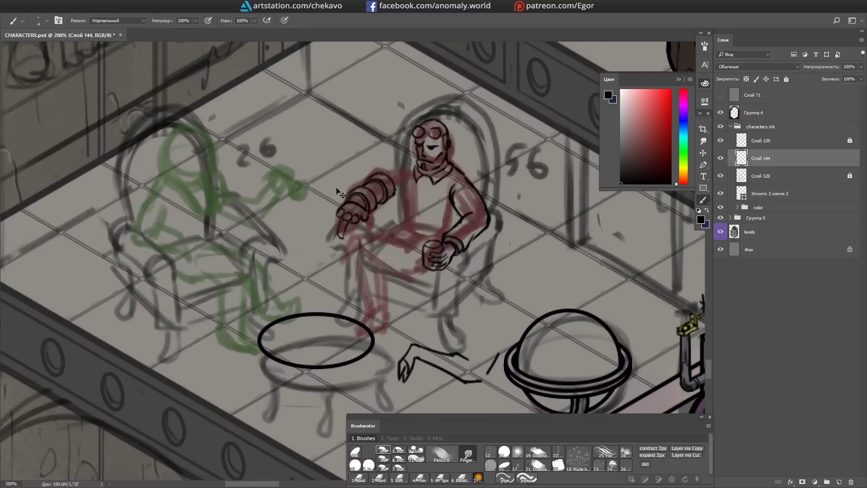
pyautogui.moveTo(364, 235); pyautogui.dragTo(338, 233)
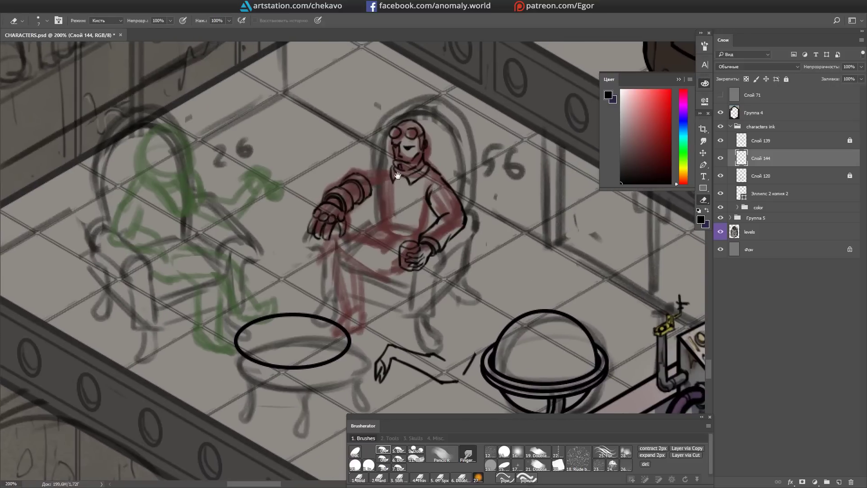
pyautogui.hotkey('ctrl', 'alt', 'z')
pyautogui.hotkey('ctrl', 'shift', 'z')
# Step: Touch up the figure's linework with small erasures while moving over to the lower body
pyautogui.press('e')
pyautogui.moveTo(498, 162)
pyautogui.mouseDown()
pyautogui.moveTo(464, 157)
pyautogui.moveTo(464, 127)
pyautogui.moveTo(459, 147)
pyautogui.moveTo(443, 122)
pyautogui.moveTo(425, 159)
pyautogui.mouseUp()
pyautogui.press('b')
pyautogui.moveTo(393, 108); pyautogui.dragTo(416, 49)
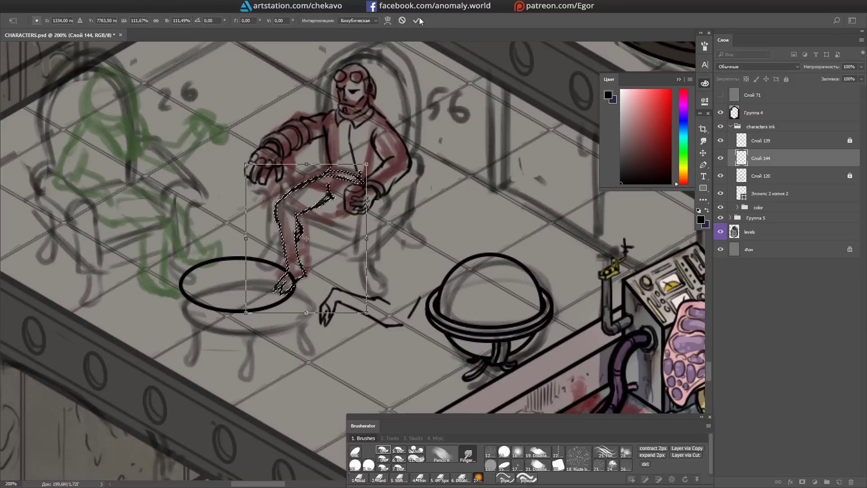
pyautogui.press('e')
pyautogui.moveTo(412, 165); pyautogui.dragTo(410, 164)
pyautogui.press('b')
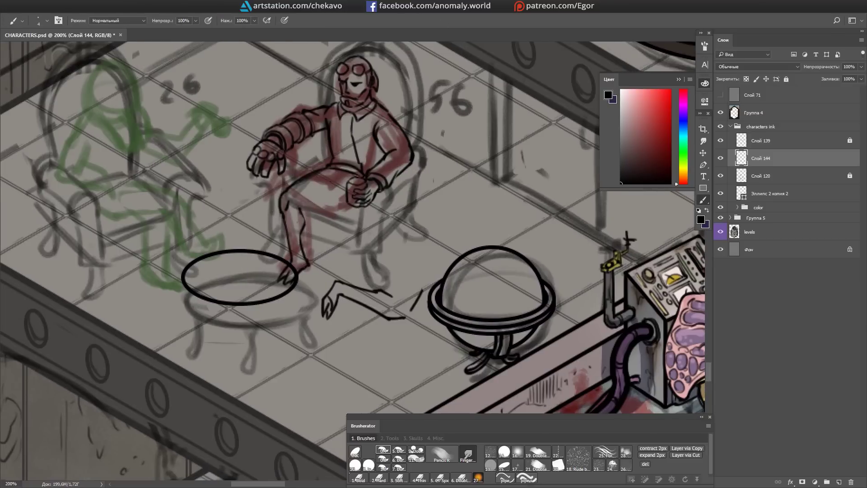
# Step: Lasso the loose leg drawing, move and transform it onto the figure's lap, then copy it to a new layer
pyautogui.moveTo(334, 194); pyautogui.dragTo(324, 190)
pyautogui.press('l')
pyautogui.moveTo(316, 275); pyautogui.dragTo(274, 185)
pyautogui.hotkey('ctrl', 'shift', 'j')
pyautogui.hotkey('ctrl', 't')
pyautogui.press('Return')
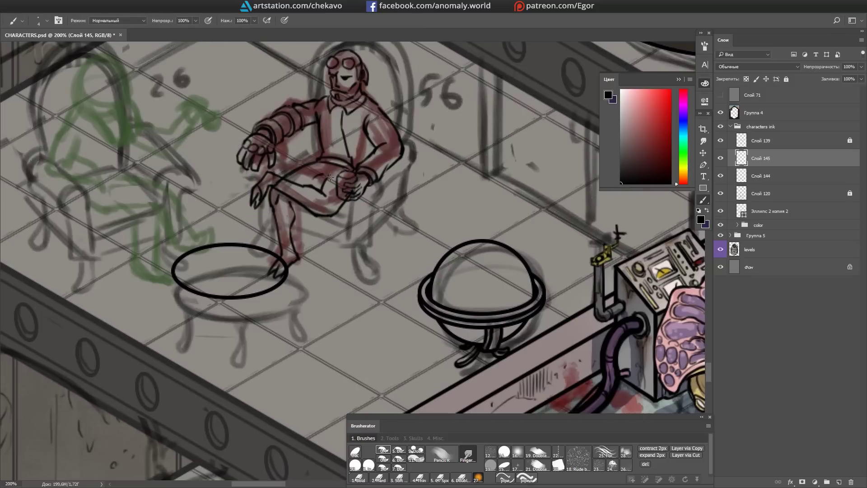
pyautogui.moveTo(327, 175)
pyautogui.mouseDown()
pyautogui.moveTo(340, 185)
pyautogui.moveTo(318, 215)
pyautogui.moveTo(280, 210)
pyautogui.moveTo(324, 198)
pyautogui.mouseUp()
pyautogui.click(768, 175)
pyautogui.press('Delete')
pyautogui.press('l')
pyautogui.hotkey('ctrl', 'j')
# Step: Select the new leg layer and merge it into the seated figure's layer
pyautogui.scroll(-3, 288, 153)
pyautogui.scroll(2, 296, 209)
pyautogui.press('b')
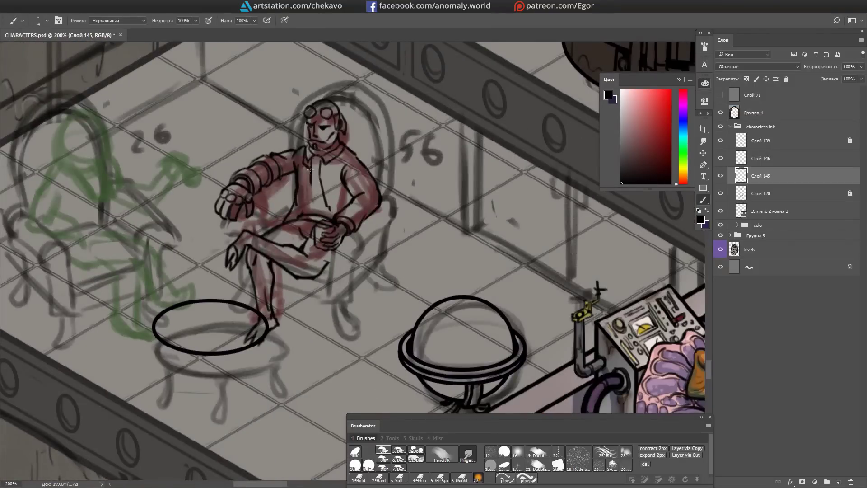
pyautogui.moveTo(309, 153); pyautogui.dragTo(338, 110)
pyautogui.press('e')
pyautogui.click(744, 159)
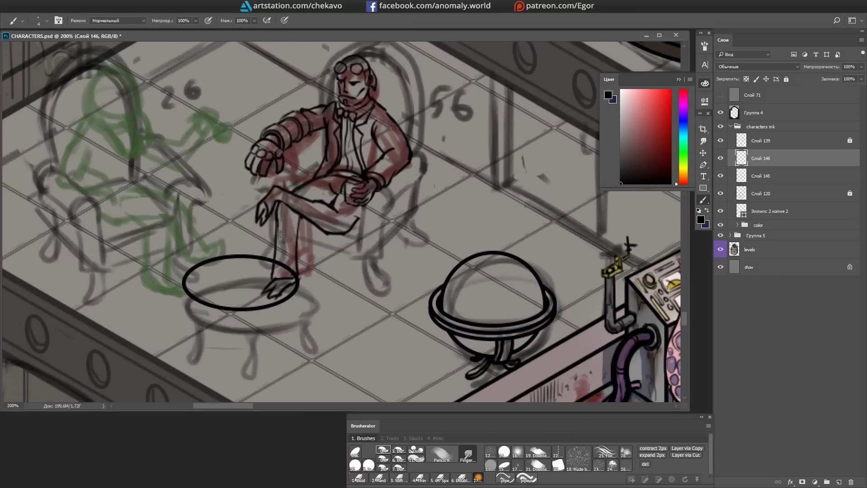
pyautogui.press('e')
pyautogui.moveTo(280, 233); pyautogui.dragTo(325, 182)
pyautogui.press('e')
pyautogui.press('Escape')
pyautogui.scroll(1, 313, 163)
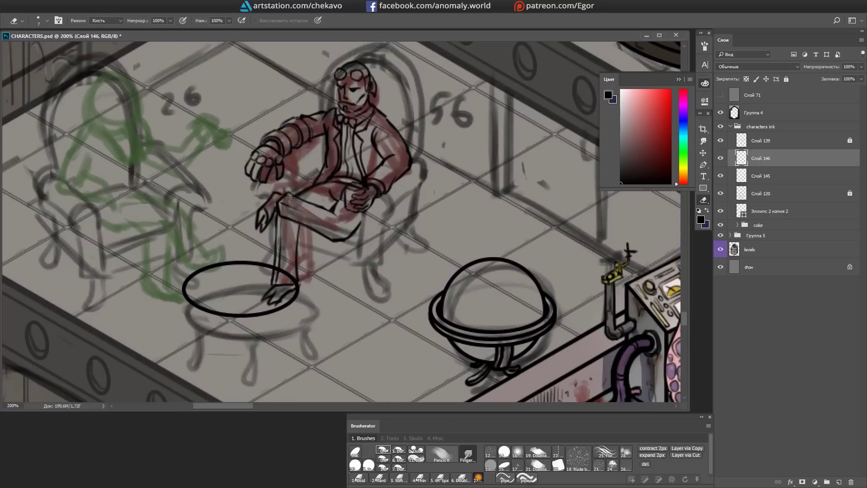
pyautogui.hotkey('ctrl', 'e')
# Step: Ink the armchair's arched arm top, upright edges and the scroll curl at the arm's front
pyautogui.moveTo(309, 161); pyautogui.dragTo(342, 233)
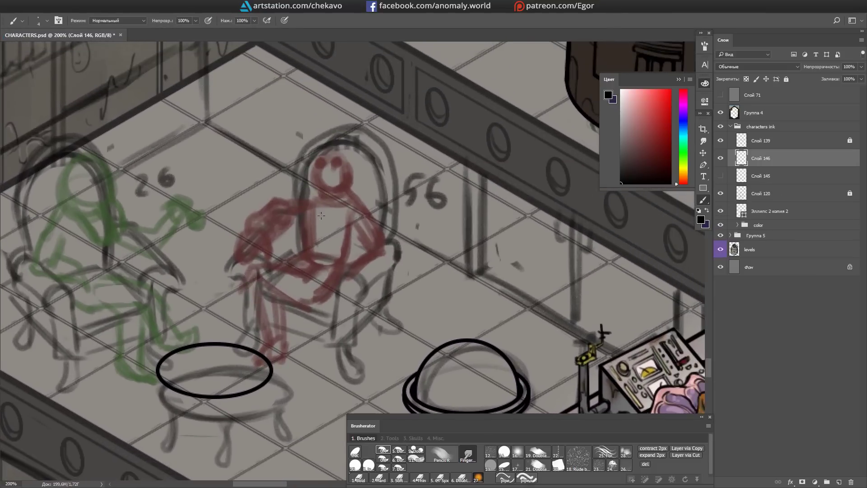
pyautogui.moveTo(321, 215); pyautogui.dragTo(329, 217)
pyautogui.moveTo(276, 325); pyautogui.dragTo(361, 271)
pyautogui.moveTo(345, 310); pyautogui.dragTo(345, 342)
pyautogui.moveTo(407, 268); pyautogui.dragTo(417, 210)
pyautogui.moveTo(376, 238)
pyautogui.mouseDown()
pyautogui.moveTo(364, 235)
pyautogui.moveTo(385, 239)
pyautogui.moveTo(372, 167)
pyautogui.mouseUp()
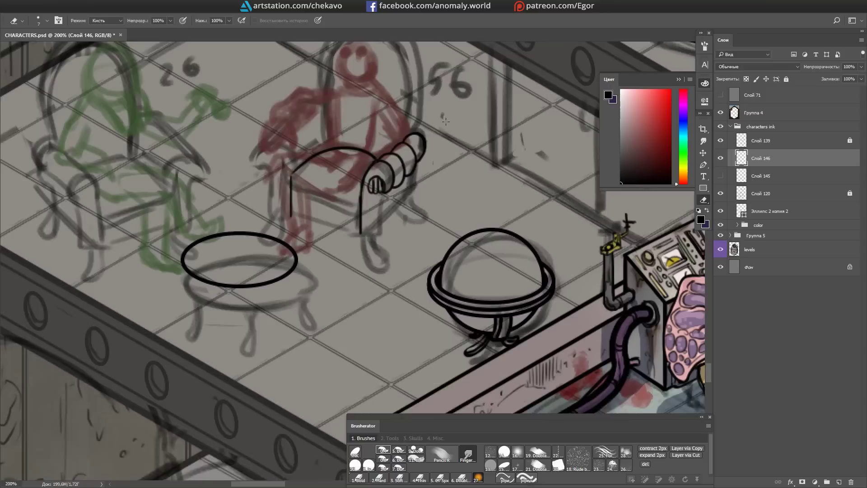
# Step: Ink the chair's curled leg, the seat's front edge and the tall arched back
pyautogui.moveTo(360, 205); pyautogui.dragTo(370, 228)
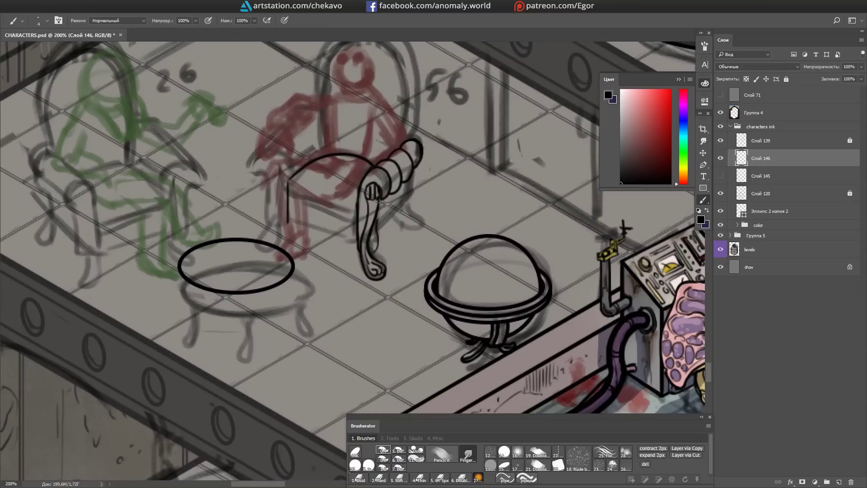
pyautogui.moveTo(411, 181); pyautogui.dragTo(403, 220)
pyautogui.moveTo(415, 238); pyautogui.dragTo(413, 237)
pyautogui.moveTo(312, 192)
pyautogui.mouseDown()
pyautogui.moveTo(330, 234)
pyautogui.moveTo(370, 189)
pyautogui.moveTo(329, 235)
pyautogui.mouseUp()
pyautogui.moveTo(301, 231); pyautogui.dragTo(374, 261)
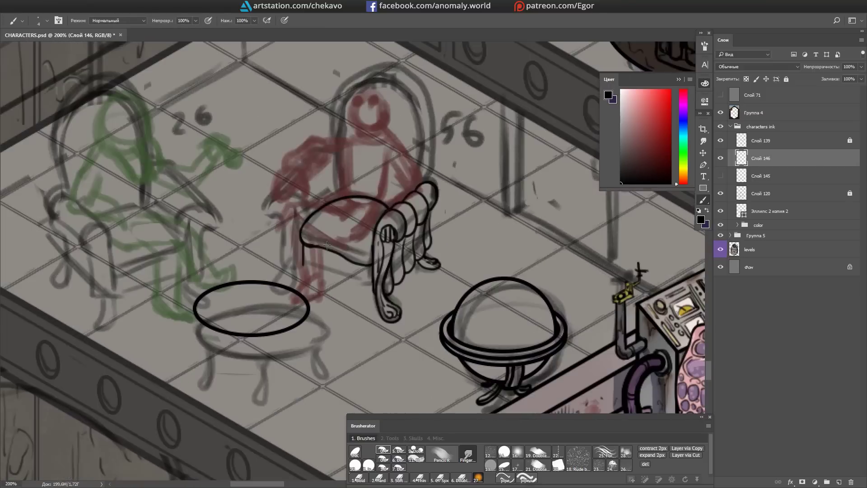
pyautogui.moveTo(308, 228)
pyautogui.mouseDown()
pyautogui.moveTo(331, 233)
pyautogui.moveTo(316, 203)
pyautogui.moveTo(333, 150)
pyautogui.mouseUp()
pyautogui.press('b')
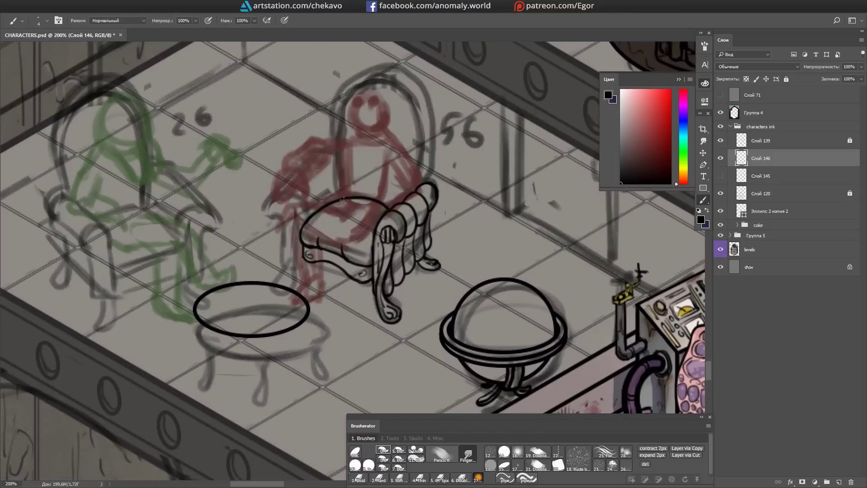
pyautogui.moveTo(341, 82)
pyautogui.mouseDown()
pyautogui.moveTo(388, 212)
pyautogui.moveTo(480, 135)
pyautogui.moveTo(280, 139)
pyautogui.moveTo(445, 170)
pyautogui.mouseUp()
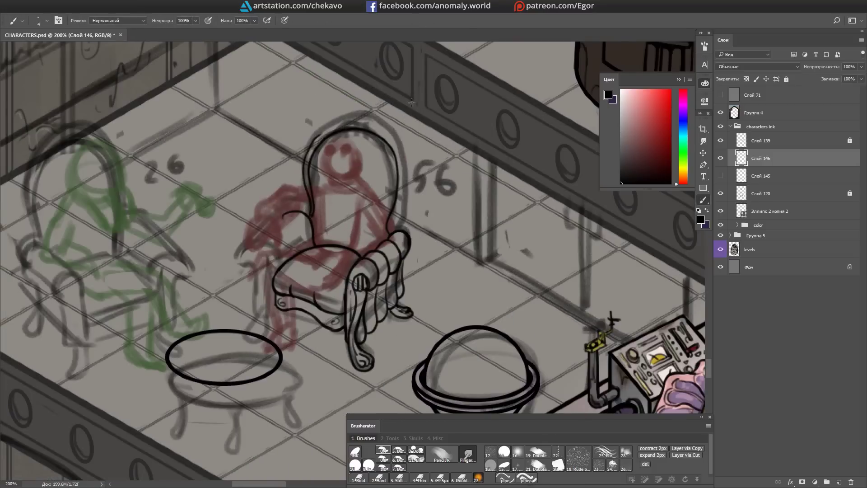
pyautogui.moveTo(367, 128); pyautogui.dragTo(348, 128)
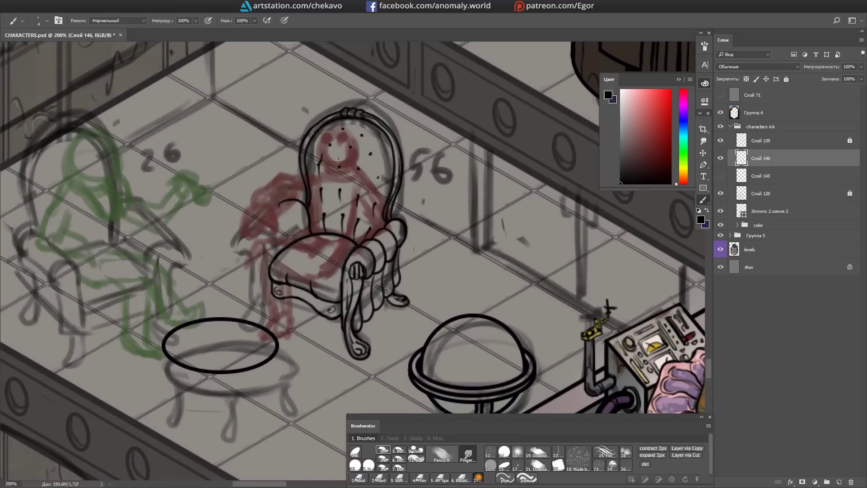
# Step: Lasso a chair leg and flip the copy horizontally with Free Transform
pyautogui.moveTo(356, 214); pyautogui.dragTo(417, 146)
pyautogui.hotkey('ctrl', 't')
pyautogui.rightClick(399, 231)
pyautogui.click(384, 332)
# Step: Nudge the flipped leg into place, confirm it and deselect, then refine the chair's side
pyautogui.moveTo(325, 218); pyautogui.dragTo(321, 212)
pyautogui.press('Return')
pyautogui.hotkey('ctrl', 'd')
pyautogui.press('e')
pyautogui.press('r')
pyautogui.moveTo(307, 169)
pyautogui.mouseDown()
pyautogui.moveTo(406, 180)
pyautogui.moveTo(378, 252)
pyautogui.moveTo(658, 242)
pyautogui.moveTo(496, 135)
pyautogui.moveTo(333, 202)
pyautogui.moveTo(339, 212)
pyautogui.moveTo(328, 218)
pyautogui.moveTo(496, 172)
pyautogui.mouseUp()
pyautogui.press('b')
pyautogui.press('r')
pyautogui.press('e')
pyautogui.press('r')
pyautogui.press('e')
# Step: Duplicate the finished armchair onto the left chair sketch, show the seated man's ink and hide the sketch group
pyautogui.press('r')
pyautogui.press('l')
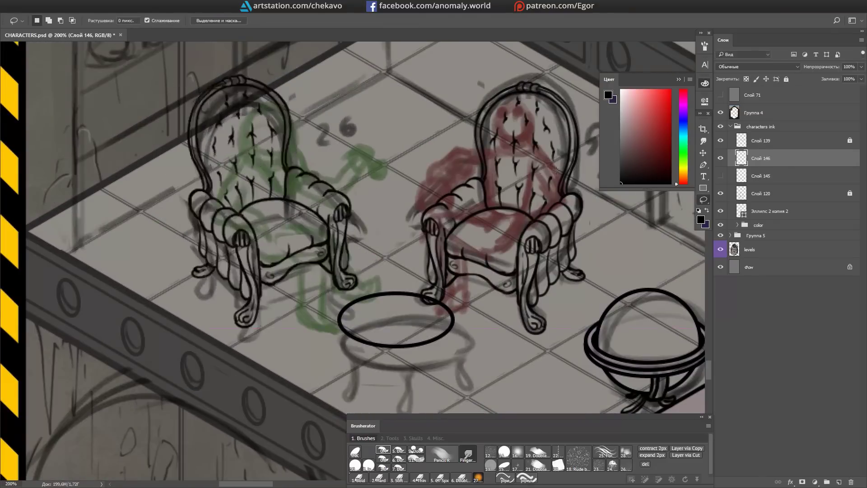
pyautogui.click(720, 175)
pyautogui.click(747, 176)
pyautogui.press('b')
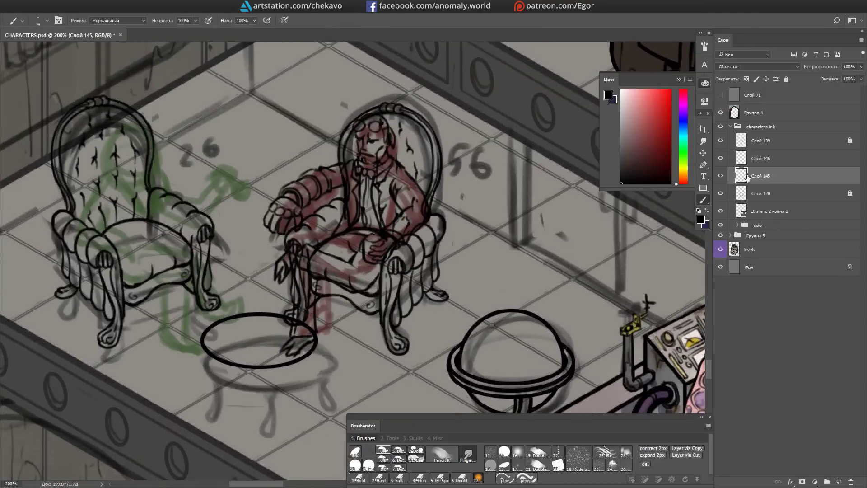
pyautogui.click(760, 158)
pyautogui.click(721, 236)
pyautogui.press('e')
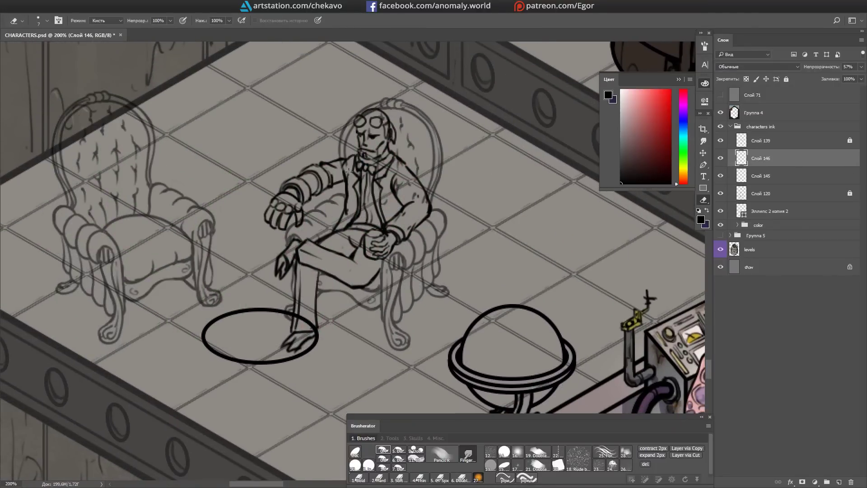
# Step: Toggle the seated man's layer to check the clean chair lines, then merge the chair ink into his layer
pyautogui.moveTo(349, 168); pyautogui.dragTo(341, 176)
pyautogui.click(721, 176)
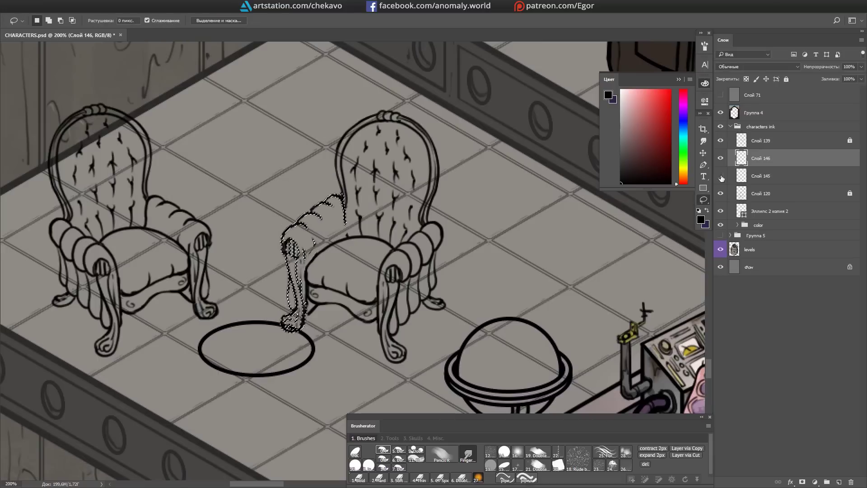
pyautogui.click(720, 175)
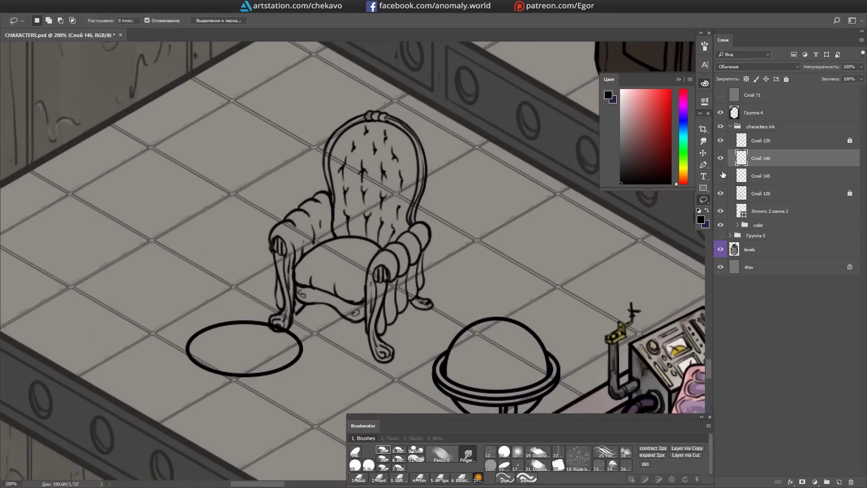
pyautogui.click(721, 176)
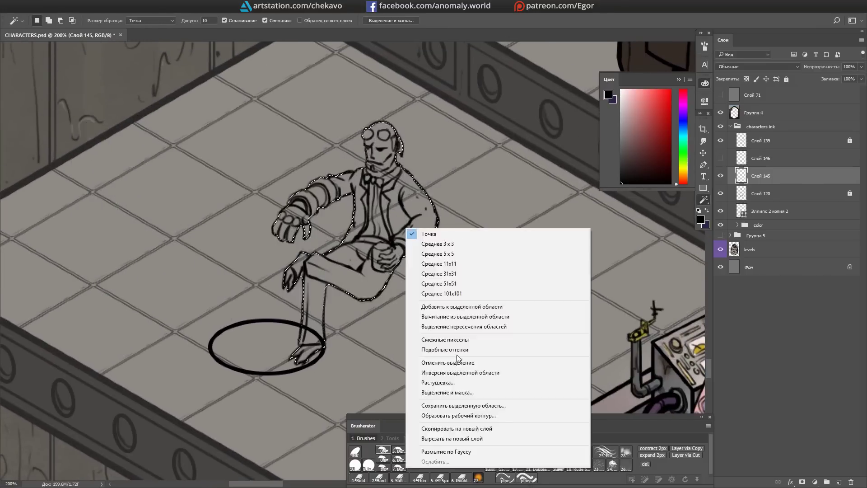
pyautogui.press('b')
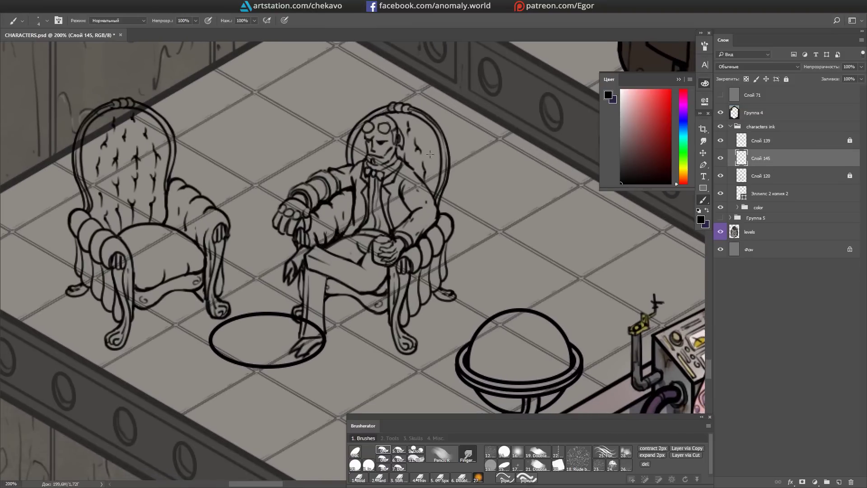
pyautogui.press('e')
pyautogui.scroll(-1, 430, 154)
pyautogui.hscroll(-3, 431, 151)
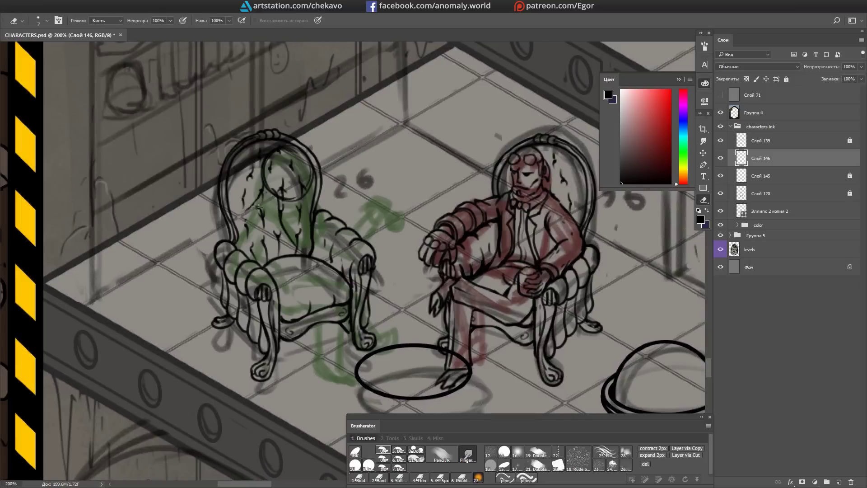
# Step: Ink the left chair's seat and the seated figure's legs, back, forearm and pipe-holding hand
pyautogui.moveTo(259, 224); pyautogui.dragTo(380, 172)
pyautogui.moveTo(301, 244); pyautogui.dragTo(350, 251)
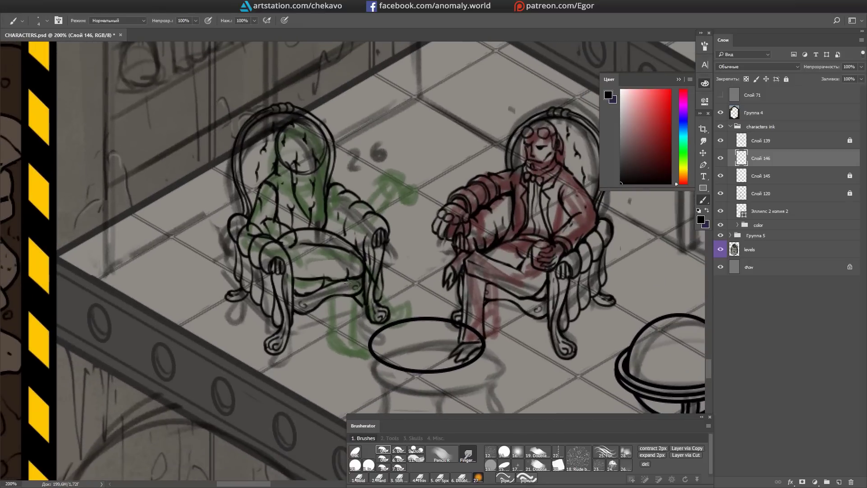
pyautogui.moveTo(348, 283); pyautogui.dragTo(364, 307)
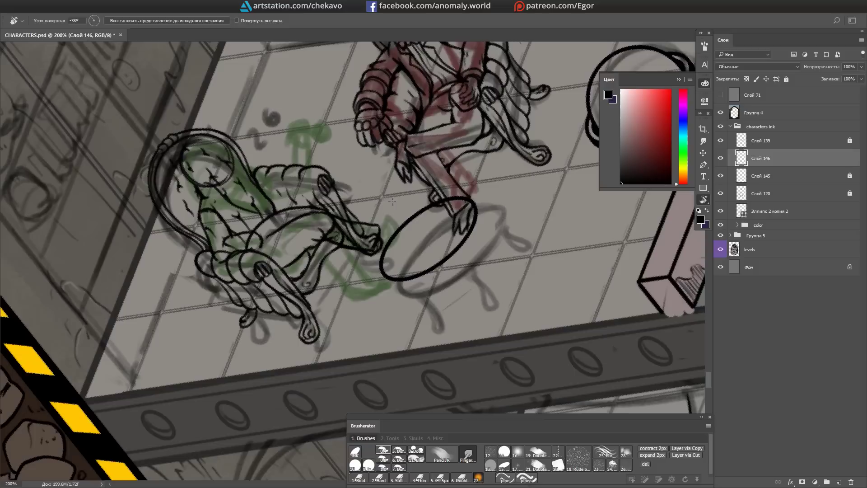
pyautogui.moveTo(389, 208); pyautogui.dragTo(384, 244)
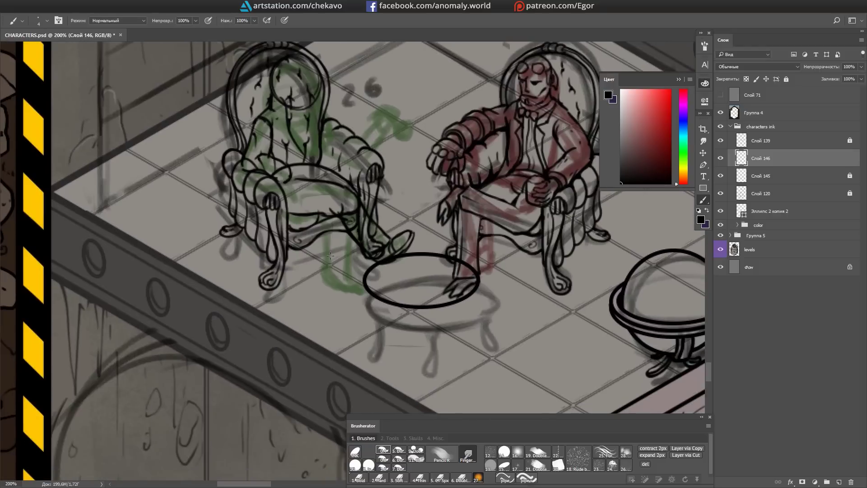
pyautogui.moveTo(357, 218); pyautogui.dragTo(334, 282)
pyautogui.moveTo(355, 238)
pyautogui.mouseDown()
pyautogui.moveTo(348, 284)
pyautogui.moveTo(355, 311)
pyautogui.mouseUp()
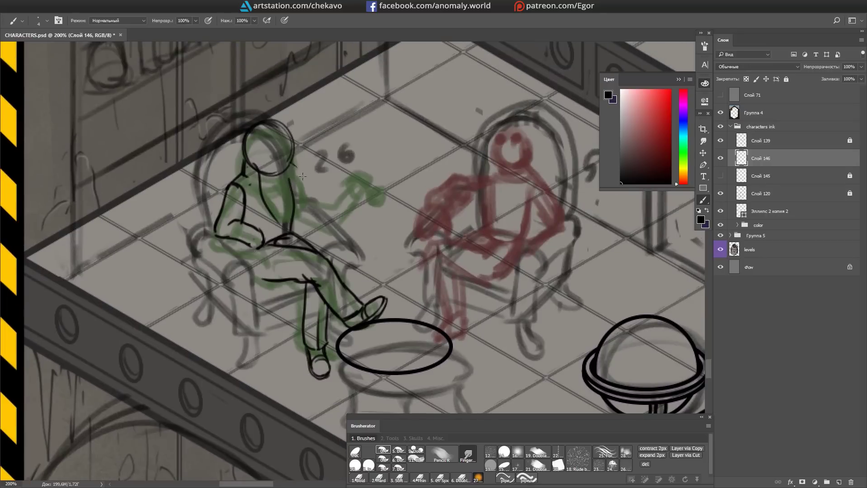
pyautogui.moveTo(299, 172); pyautogui.dragTo(298, 228)
pyautogui.moveTo(354, 195)
pyautogui.mouseDown()
pyautogui.moveTo(311, 223)
pyautogui.moveTo(363, 159)
pyautogui.moveTo(351, 170)
pyautogui.moveTo(428, 180)
pyautogui.mouseUp()
pyautogui.press('Escape')
pyautogui.moveTo(343, 168)
pyautogui.mouseDown()
pyautogui.moveTo(347, 186)
pyautogui.moveTo(348, 174)
pyautogui.moveTo(371, 199)
pyautogui.moveTo(420, 189)
pyautogui.mouseUp()
# Step: Lasso-delete stray sketch lines around the left figure, lock sketch layer Слой 145, and activate ink layer Слой 146
pyautogui.press('Escape')
pyautogui.press('e')
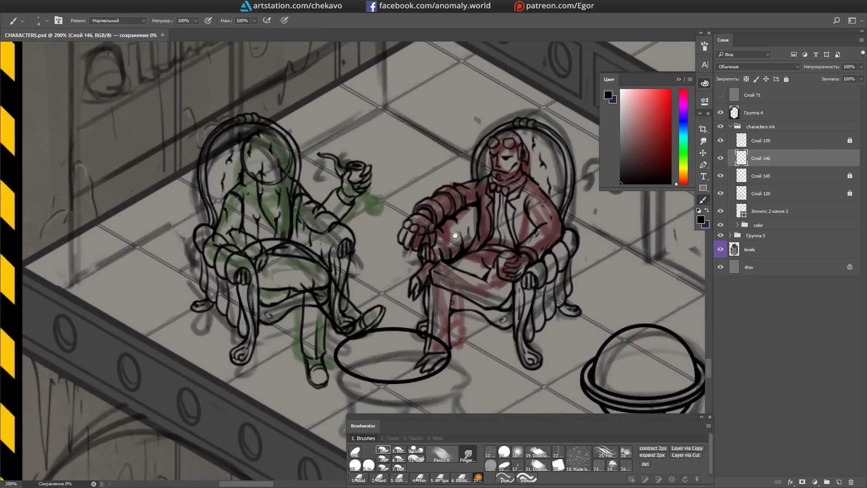
pyautogui.moveTo(251, 154); pyautogui.dragTo(256, 279)
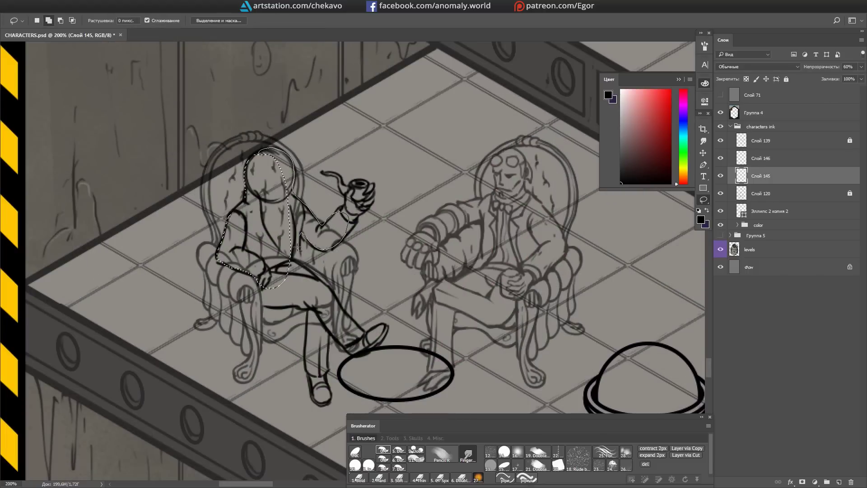
pyautogui.press('Delete')
pyautogui.hotkey('ctrl', 'd')
pyautogui.press('e')
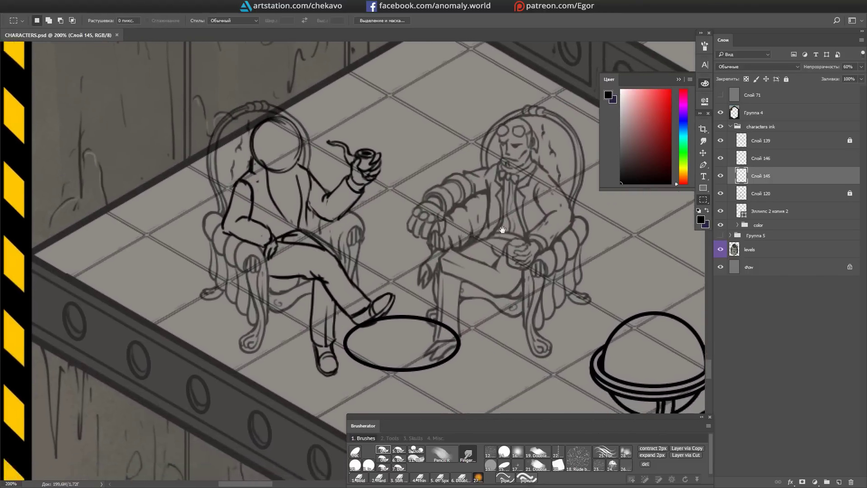
pyautogui.click(785, 79)
pyautogui.click(760, 158)
# Step: Erase the left head circle and draw tentacles down the character's face beside the arm
pyautogui.moveTo(344, 217)
pyautogui.mouseDown()
pyautogui.moveTo(316, 253)
pyautogui.moveTo(310, 221)
pyautogui.moveTo(372, 283)
pyautogui.mouseUp()
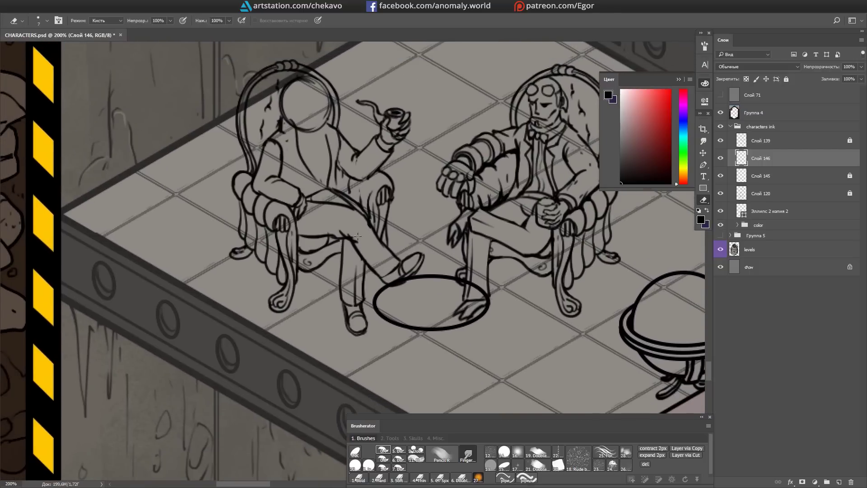
pyautogui.moveTo(386, 254); pyautogui.dragTo(407, 291)
pyautogui.moveTo(311, 117)
pyautogui.mouseDown()
pyautogui.moveTo(334, 149)
pyautogui.moveTo(344, 131)
pyautogui.mouseUp()
pyautogui.press('b')
pyautogui.moveTo(321, 160)
pyautogui.mouseDown()
pyautogui.moveTo(334, 216)
pyautogui.moveTo(338, 200)
pyautogui.mouseUp()
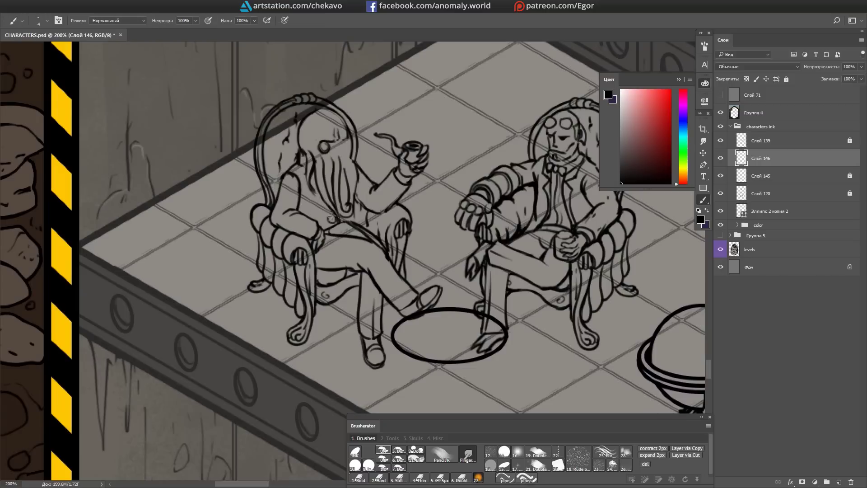
pyautogui.press('e')
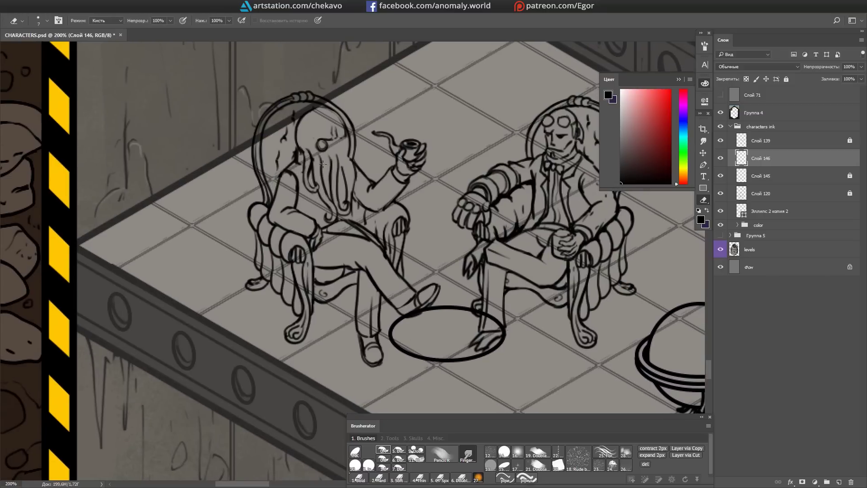
pyautogui.moveTo(355, 205); pyautogui.dragTo(359, 186)
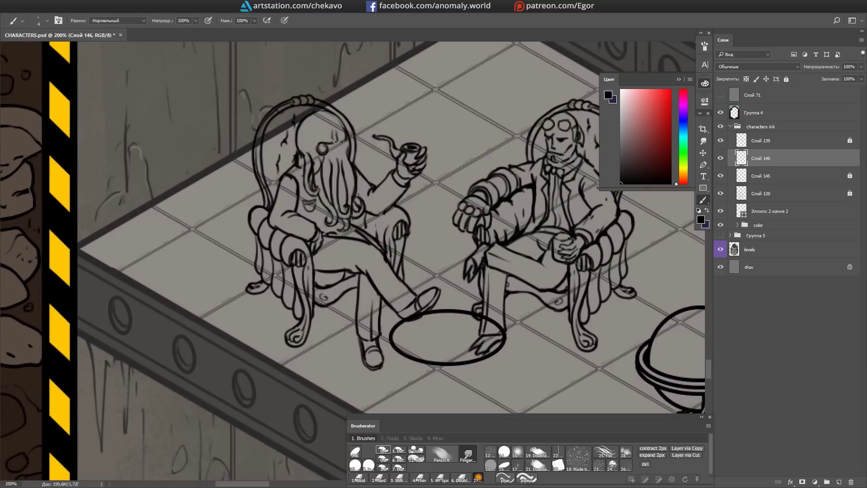
pyautogui.moveTo(350, 206); pyautogui.dragTo(353, 228)
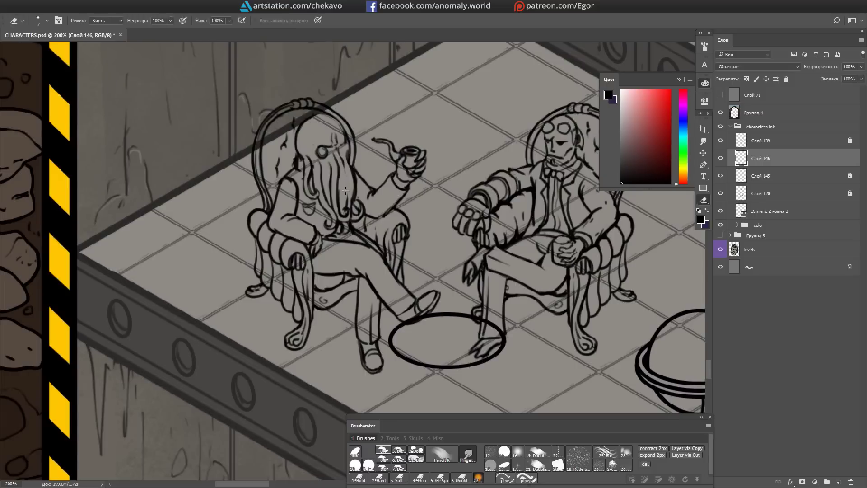
# Step: Pan across the drawing and save the document
pyautogui.hscroll(2, 286, 155)
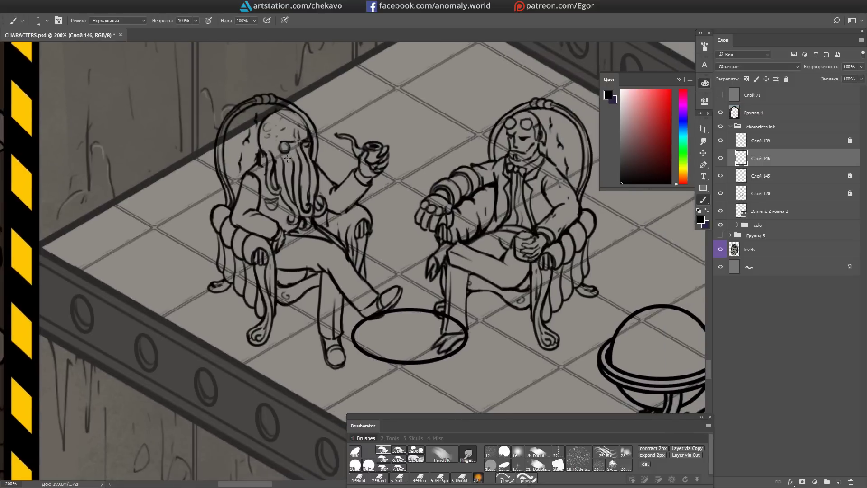
pyautogui.press('e')
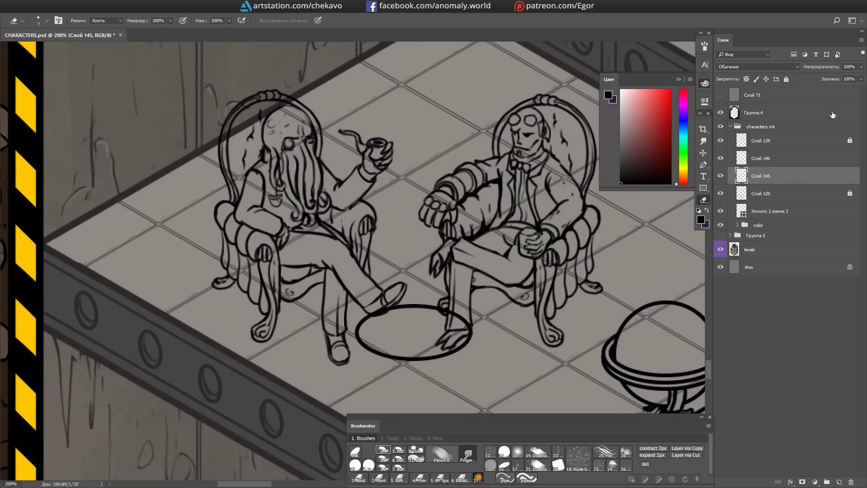
pyautogui.scroll(-3, 311, 261)
pyautogui.hscroll(2, 311, 261)
pyautogui.press('b')
pyautogui.scroll(-5, 290, 265)
pyautogui.hotkey('ctrl', 's')
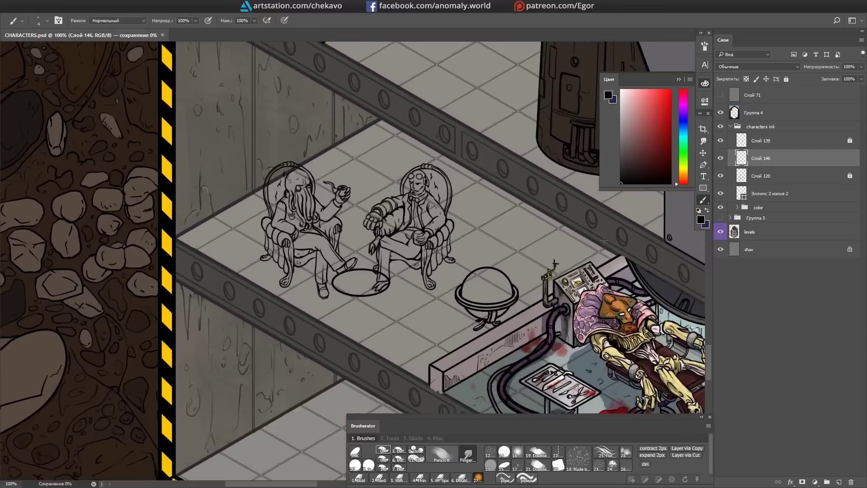
# Step: On a new layer, draw a curved table leg under the ellipse and add a mirrored copy
pyautogui.scroll(3, 343, 356)
pyautogui.hotkey('ctrl', 'shift', 'n')
pyautogui.press('Return')
pyautogui.press('l')
pyautogui.moveTo(327, 226); pyautogui.dragTo(330, 269)
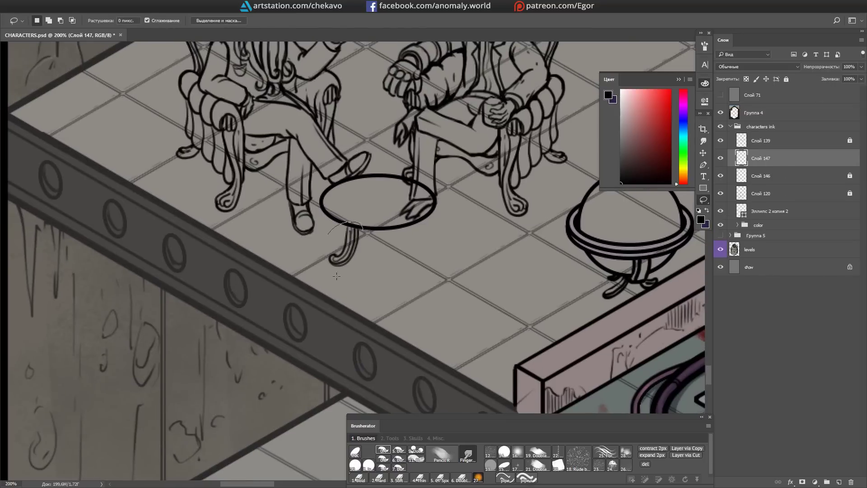
pyautogui.hotkey('ctrl', 'alt', 't')
pyautogui.press('Return')
# Step: Copy the table-top outline upward for a thick top and erase leg lines crossing it
pyautogui.scroll(1, 444, 181)
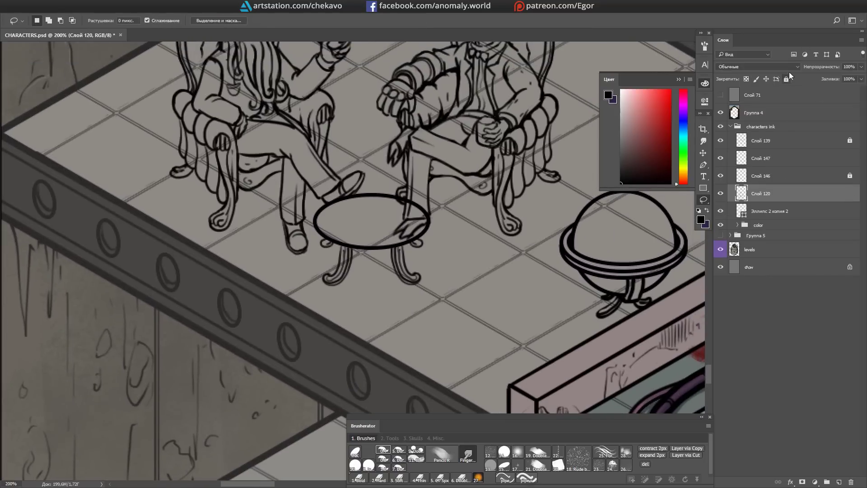
pyautogui.press('e')
pyautogui.hotkey('alt', '[')
pyautogui.hotkey('ctrl', '/')
pyautogui.moveTo(399, 193); pyautogui.dragTo(408, 225)
pyautogui.moveTo(341, 195); pyautogui.dragTo(358, 191)
# Step: On new layer Слой 148, paste an ellipse copy and enlarge it to encircle the seated pair
pyautogui.keyDown('shift'); pyautogui.click(761, 157); pyautogui.keyUp('shift')
pyautogui.hotkey('ctrl', 'e')
pyautogui.hotkey('ctrl', 'shift', 'alt', 'n')
pyautogui.scroll(-5, 514, 189)
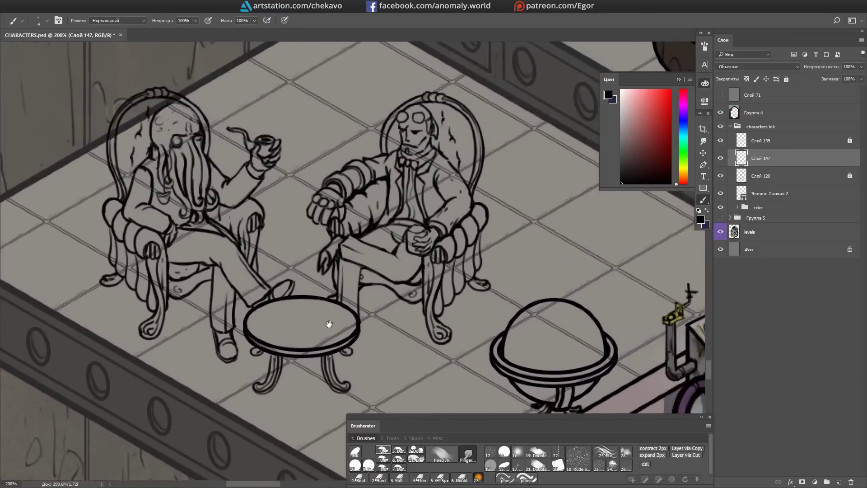
pyautogui.press('b')
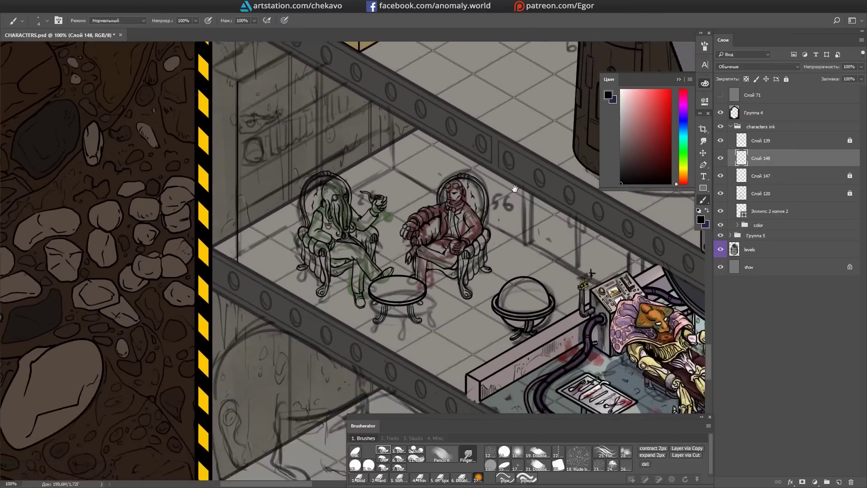
pyautogui.moveTo(514, 188)
pyautogui.mouseDown()
pyautogui.moveTo(429, 167)
pyautogui.moveTo(510, 198)
pyautogui.mouseUp()
pyautogui.hotkey('ctrl', 'v')
pyautogui.hotkey('ctrl', 't')
pyautogui.moveTo(336, 260); pyautogui.dragTo(581, 358)
# Step: Commit the enlarged ellipse and scale the Эллипс 2 ring to encircle both chairs
pyautogui.press('Return')
pyautogui.hotkey('ctrl', 'shift', 'alt', 'n')
pyautogui.moveTo(496, 271); pyautogui.dragTo(433, 128)
pyautogui.press('Escape')
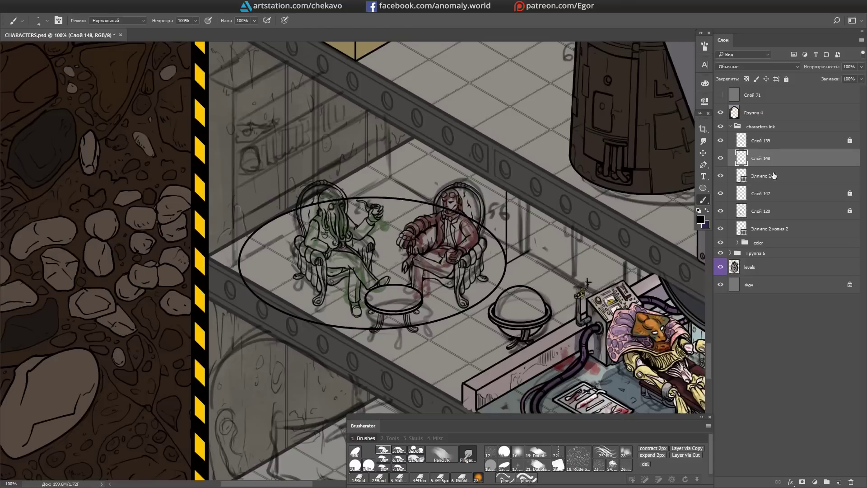
pyautogui.hotkey('alt', '[')
pyautogui.hotkey('ctrl', 't')
pyautogui.moveTo(564, 219)
pyautogui.mouseDown()
pyautogui.moveTo(531, 258)
pyautogui.moveTo(556, 260)
pyautogui.moveTo(453, 245)
pyautogui.moveTo(530, 293)
pyautogui.mouseUp()
pyautogui.press('Return')
pyautogui.hotkey('alt', ']')
pyautogui.press('b')
# Step: Stack copies of the large ellipse upward around the chairs and delete the lassoed ring parts
pyautogui.hotkey('alt', '[')
pyautogui.moveTo(371, 280); pyautogui.dragTo(368, 90)
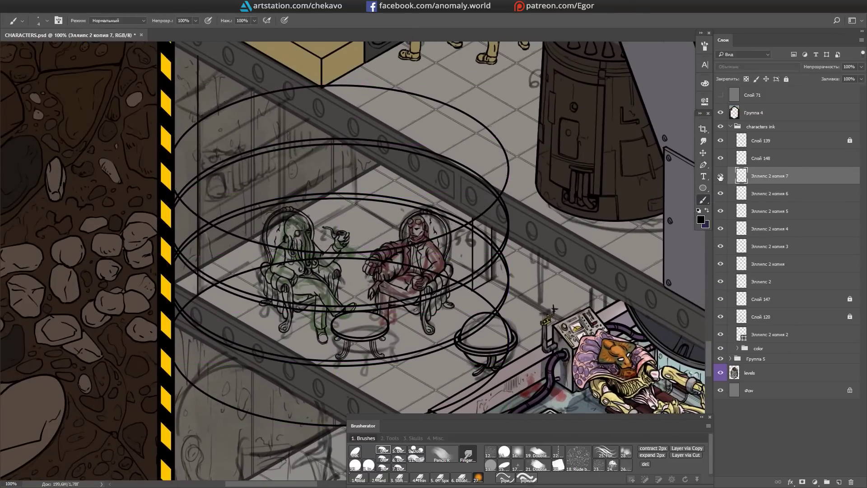
pyautogui.press('l')
pyautogui.hotkey('ctrl', '-')
pyautogui.hotkey('ctrl', '+')
pyautogui.press('Delete')
pyautogui.click(770, 228)
# Step: Merge layers Эллипс 2 through Эллипс 2 копия 7 into one ring layer
pyautogui.press('Delete')
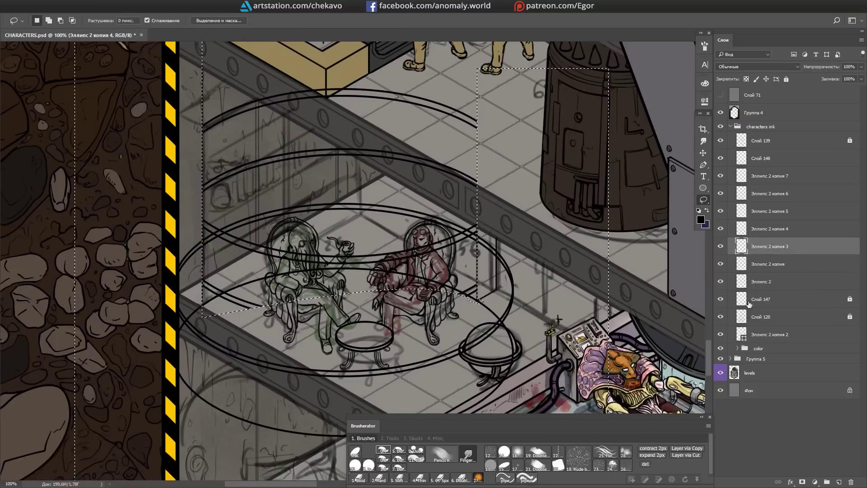
pyautogui.click(770, 281)
pyautogui.press('Delete')
pyautogui.hotkey('ctrl', 'd')
pyautogui.press('m')
pyautogui.keyDown('shift'); pyautogui.click(731, 176); pyautogui.keyUp('shift')
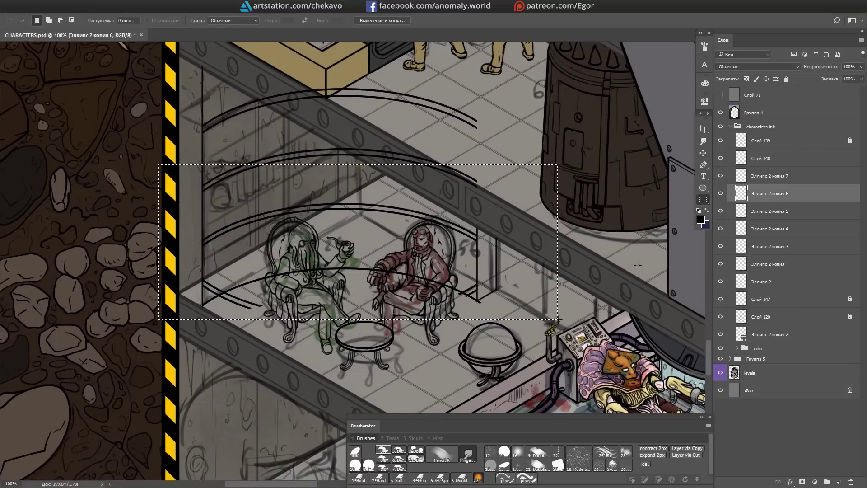
pyautogui.hotkey('ctrl', 'e')
# Step: Hide the character ink to inspect the merged rings
pyautogui.scroll(1, 290, 94)
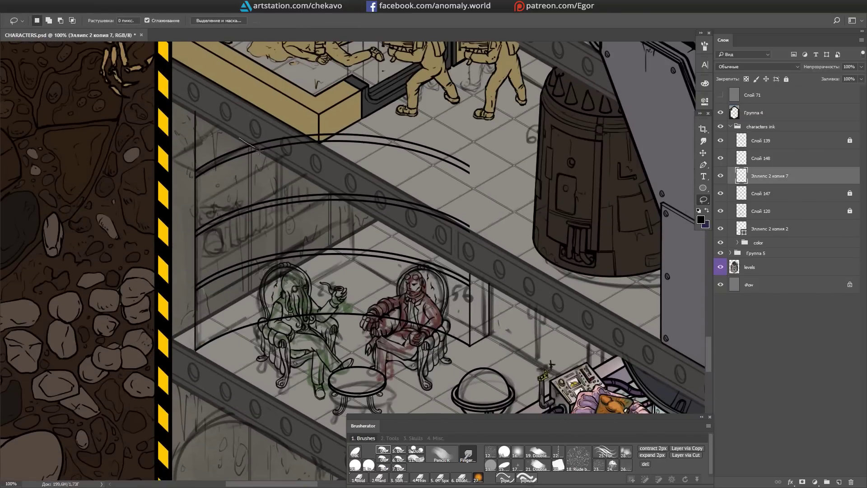
pyautogui.hotkey('ctrl', '+')
pyautogui.hotkey('ctrl', '-')
pyautogui.press('b')
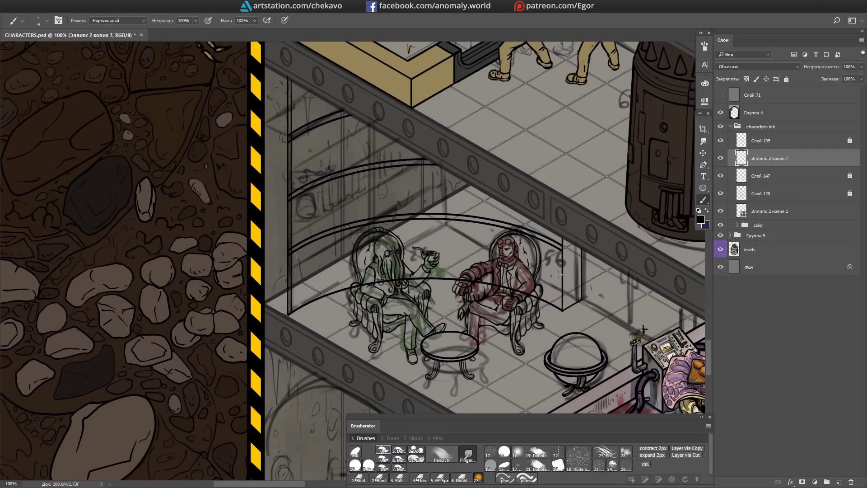
pyautogui.scroll(2, 501, 277)
pyautogui.scroll(-4, 586, 237)
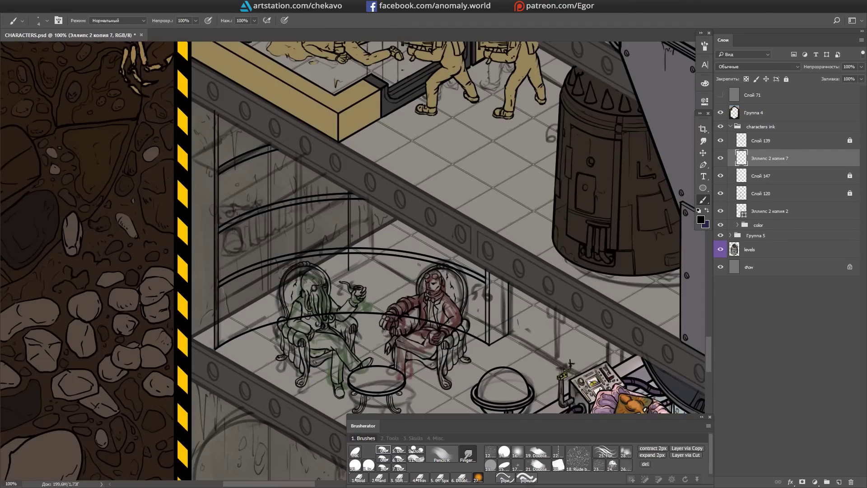
pyautogui.scroll(4, 360, 245)
pyautogui.press('e')
pyautogui.scroll(-2, 357, 244)
pyautogui.scroll(2, 384, 242)
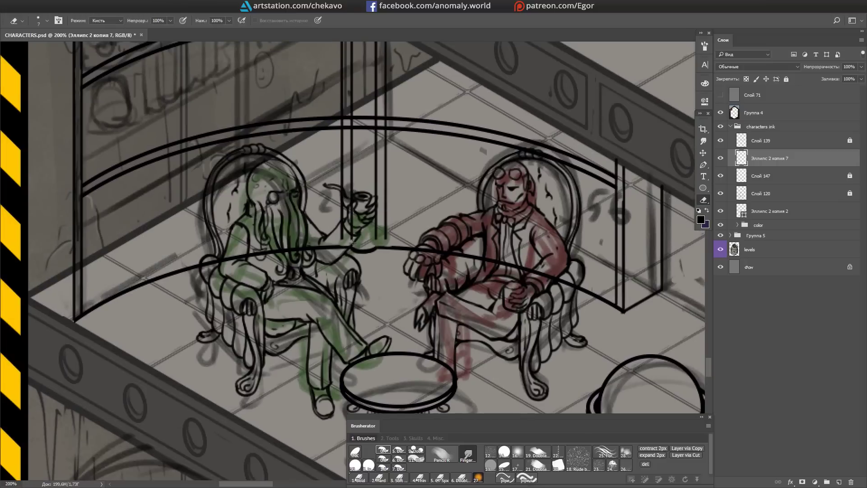
pyautogui.hotkey('ctrl', ',')
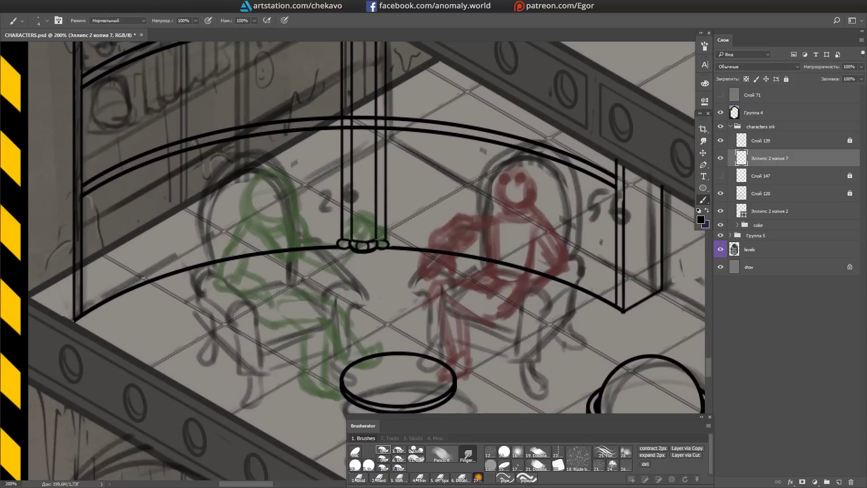
pyautogui.press('e')
pyautogui.scroll(3, 337, 192)
pyautogui.scroll(1, 338, 192)
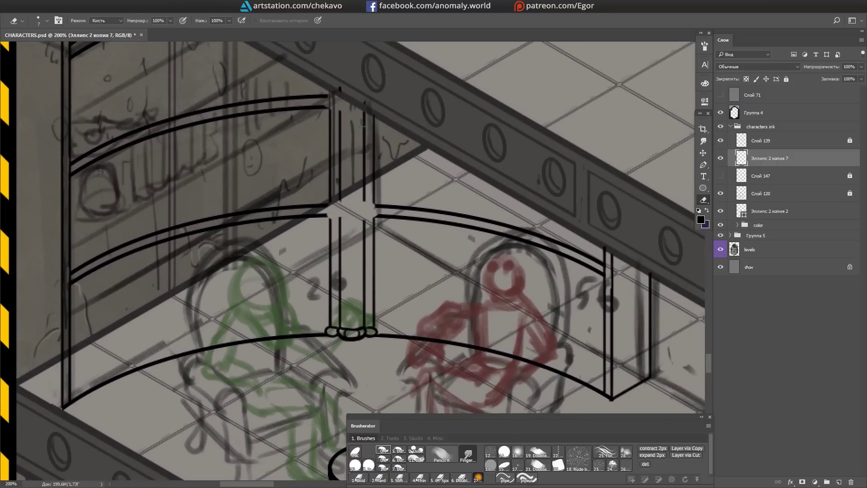
pyautogui.press('l')
# Step: Outline the lower rings and review the railing area
pyautogui.moveTo(361, 337); pyautogui.dragTo(365, 337)
pyautogui.hotkey('ctrl', 'd')
pyautogui.press('b')
pyautogui.scroll(-1, 368, 195)
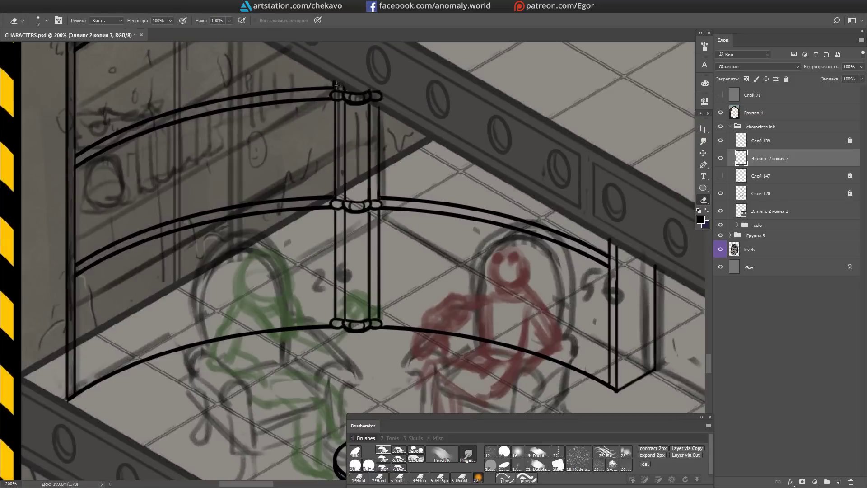
pyautogui.scroll(-1, 394, 272)
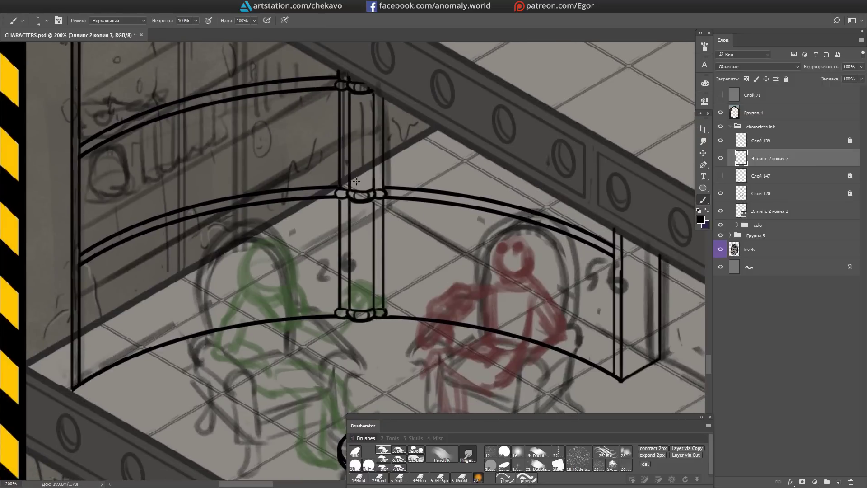
pyautogui.press('e')
pyautogui.hscroll(-5, 322, 237)
pyautogui.scroll(-1, 322, 237)
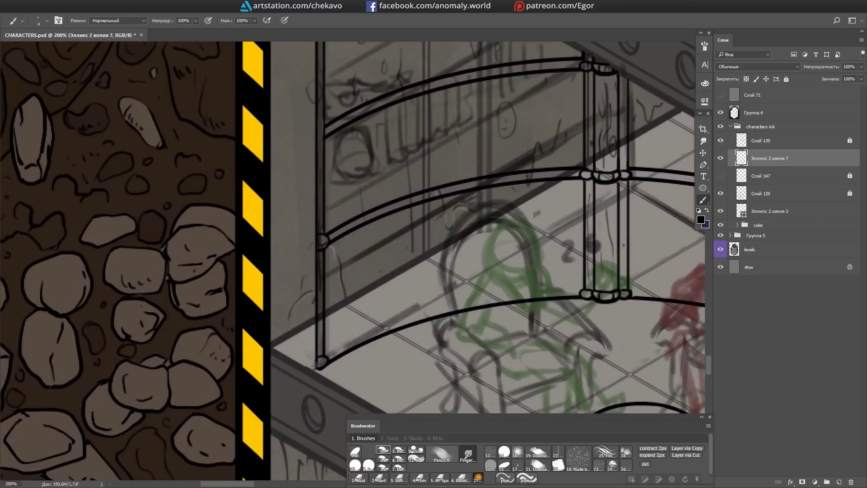
pyautogui.scroll(2, 316, 365)
pyautogui.hscroll(6, 575, 293)
pyautogui.scroll(-3, 575, 293)
# Step: Finish the ellipse ring and duplicate it 1.10 cm higher
pyautogui.hotkey('ctrl', '-')
pyautogui.press('b')
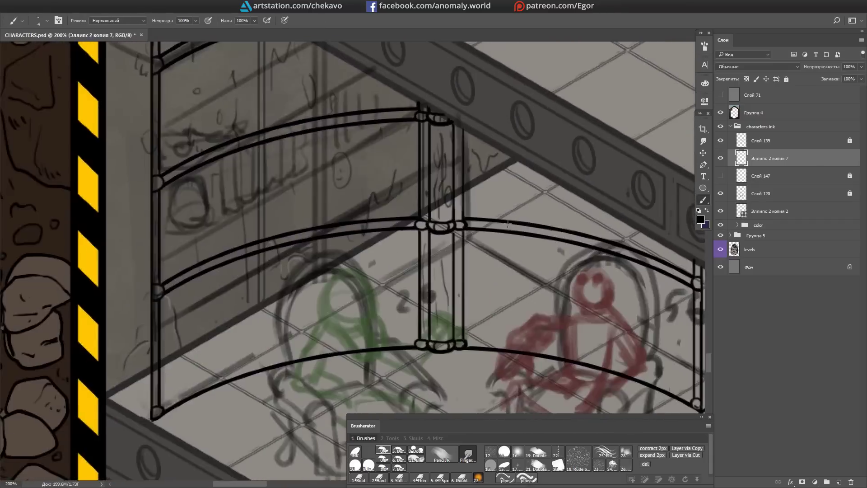
pyautogui.hscroll(-3, 576, 174)
pyautogui.moveTo(512, 387); pyautogui.dragTo(519, 347)
pyautogui.press('m')
pyautogui.hotkey('ctrl', 'j')
pyautogui.moveTo(473, 226); pyautogui.dragTo(473, 168)
pyautogui.scroll(3, 473, 168)
# Step: Add a fourth ring copy, merge the four rings, and cut away the parts around the pillars
pyautogui.hotkey('ctrl', 'j')
pyautogui.keyDown('shift'); pyautogui.click(767, 210); pyautogui.keyUp('shift')
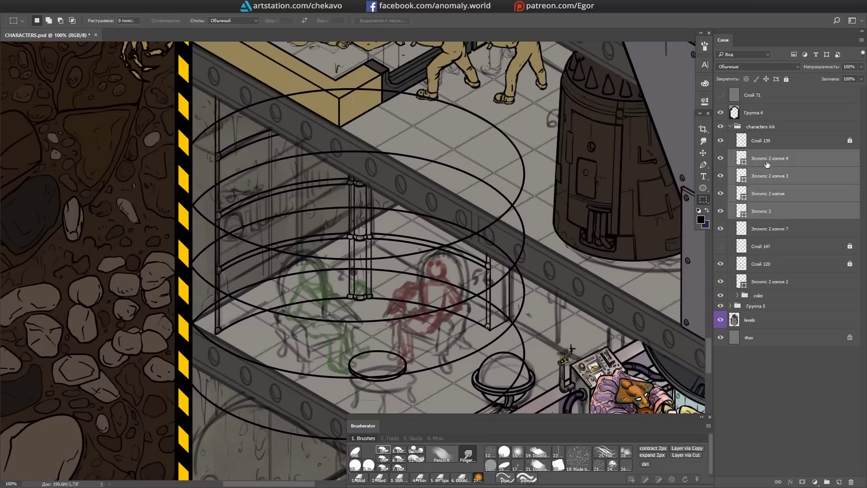
pyautogui.scroll(-1, 443, 185)
pyautogui.moveTo(201, 69); pyautogui.dragTo(476, 303)
pyautogui.press('l')
pyautogui.moveTo(198, 68); pyautogui.dragTo(445, 188)
pyautogui.hotkey('ctrl', 'e')
pyautogui.press('Delete')
pyautogui.hotkey('ctrl', 'd')
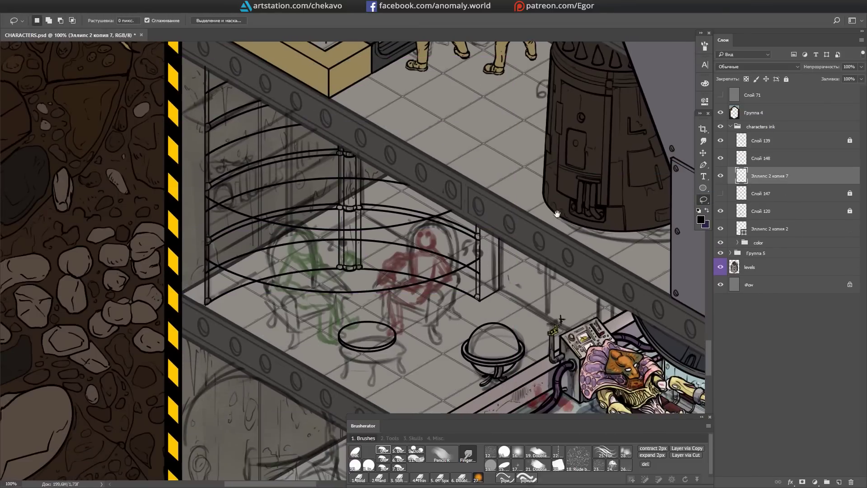
# Step: Trim the front arc sections off the merged rings
pyautogui.hotkey('ctrl', '+')
pyautogui.moveTo(242, 161); pyautogui.dragTo(659, 212)
pyautogui.hotkey('ctrl', '-')
pyautogui.press('Delete')
pyautogui.hotkey('ctrl', 'd')
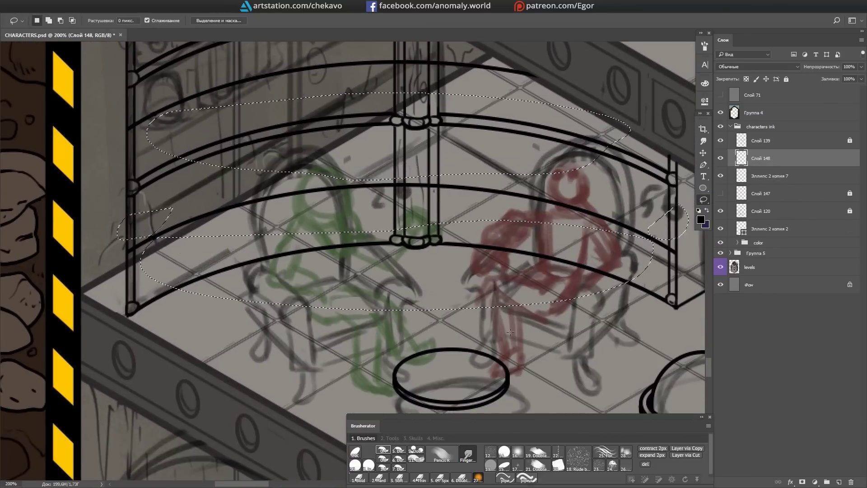
pyautogui.hotkey('ctrl', '+')
pyautogui.scroll(5, 399, 294)
pyautogui.press('e')
pyautogui.hotkey('ctrl', '-')
pyautogui.scroll(-3, 399, 294)
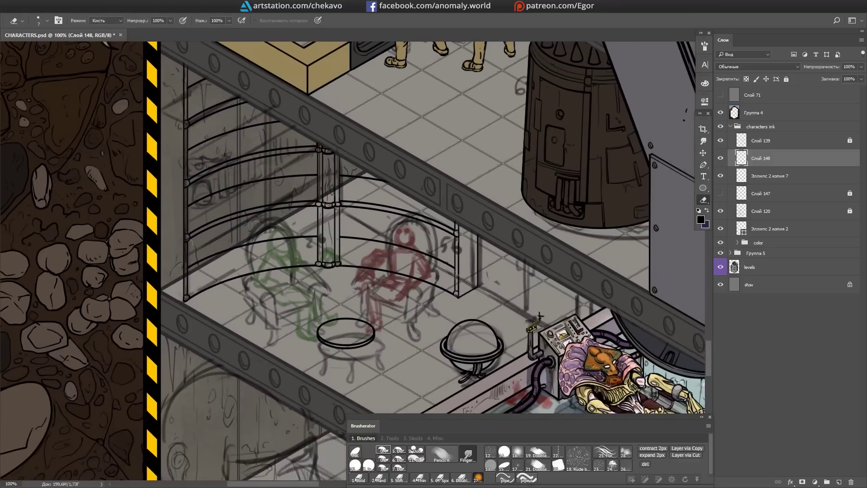
pyautogui.hotkey('ctrl', '+')
# Step: Copy the middle rail arc above the lower arc and merge it into Эллипс 2 копия 7
pyautogui.press('l')
pyautogui.moveTo(228, 135); pyautogui.dragTo(162, 218)
pyautogui.moveTo(459, 173); pyautogui.dragTo(459, 224)
pyautogui.hotkey('ctrl', 'd')
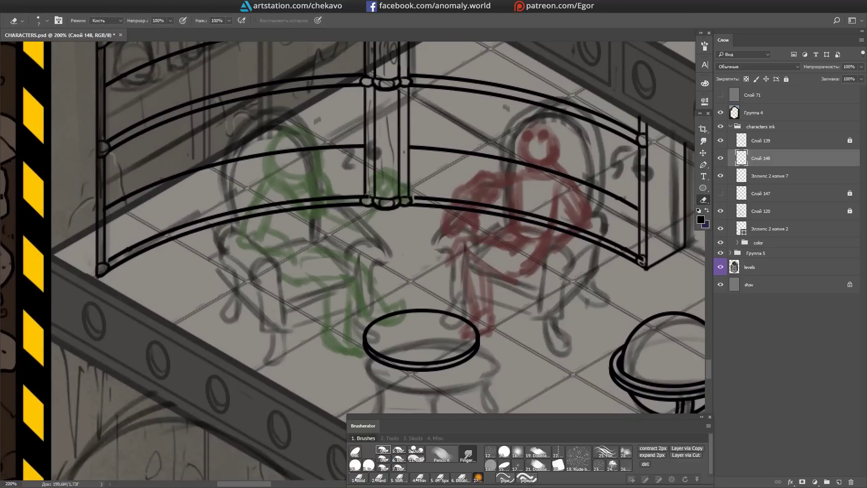
pyautogui.hotkey('ctrl', '-')
pyautogui.hotkey('ctrl', '+')
pyautogui.scroll(-3, 338, 253)
pyautogui.scroll(3, 338, 253)
pyautogui.hotkey('ctrl', 'e')
pyautogui.hotkey('ctrl', '-')
pyautogui.hotkey('ctrl', '+')
pyautogui.hotkey('ctrl', '-')
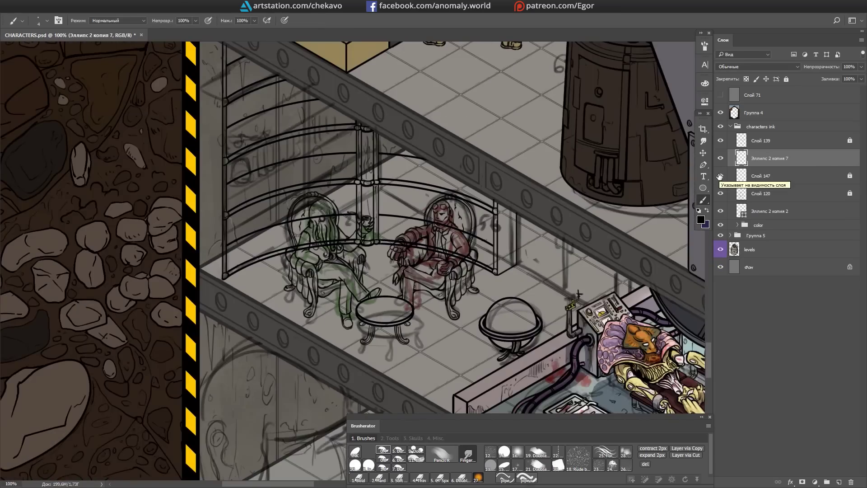
# Step: Hide layer Слой 147 and add a new empty layer
pyautogui.click(720, 175)
pyautogui.hotkey('ctrl', '+')
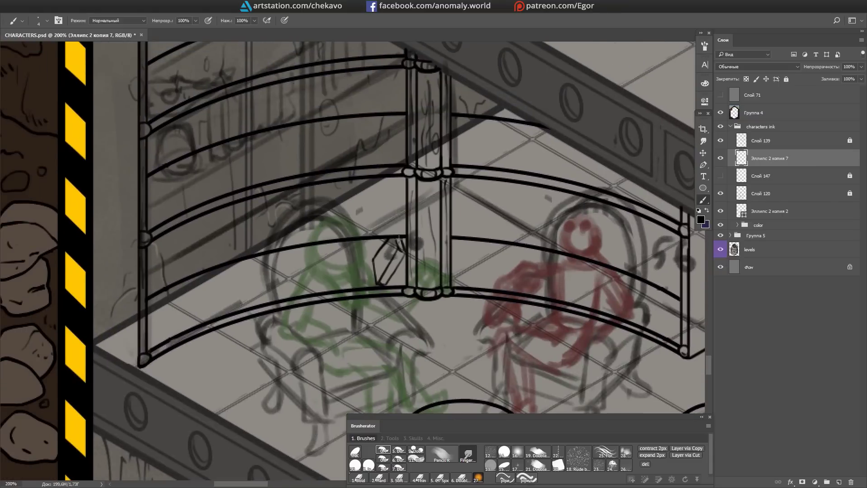
pyautogui.scroll(2, 376, 243)
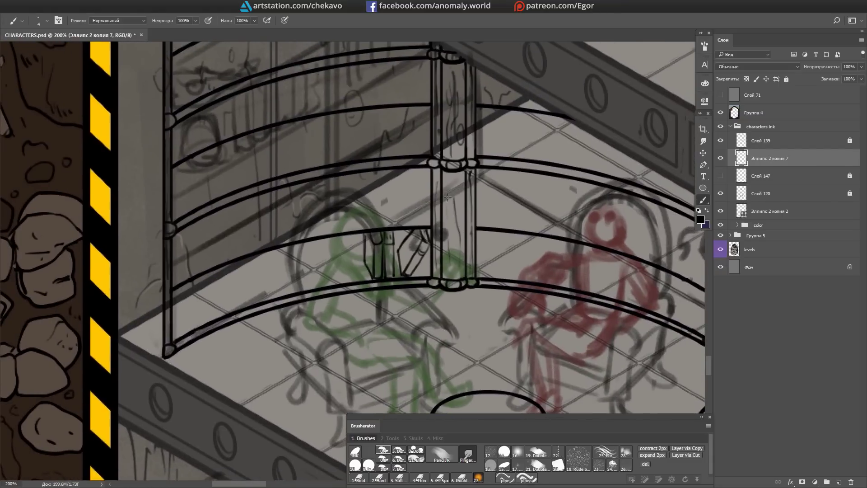
pyautogui.press('l')
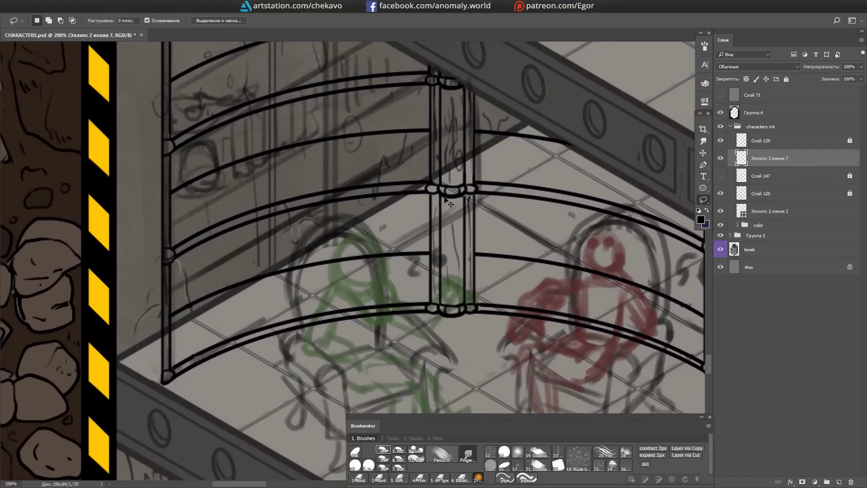
pyautogui.hotkey('ctrl', 'shift', 'alt', 'n')
pyautogui.hotkey('ctrl', '-')
pyautogui.scroll(2, 491, 199)
pyautogui.scroll(1, 490, 199)
pyautogui.press('b')
pyautogui.scroll(-1, 516, 232)
pyautogui.hotkey('ctrl', '+')
pyautogui.moveTo(549, 233); pyautogui.dragTo(513, 125)
pyautogui.hotkey('ctrl', '-')
# Step: Lasso the rail arcs on both sides of the pillar in Эллипс 2 копия 7 and copy them to a new layer
pyautogui.press('l')
pyautogui.scroll(1, 548, 173)
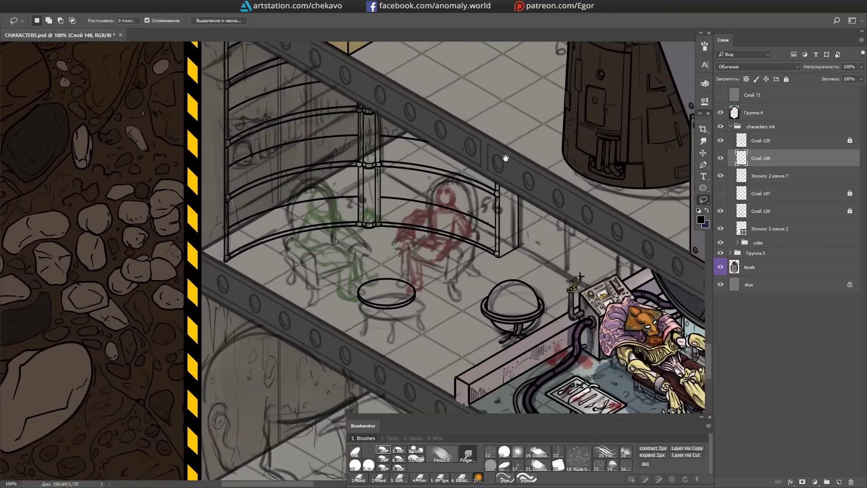
pyautogui.hotkey('alt', '[')
pyautogui.hotkey('ctrl', '+')
pyautogui.moveTo(366, 307); pyautogui.dragTo(302, 300)
pyautogui.moveTo(171, 213); pyautogui.dragTo(403, 194)
pyautogui.moveTo(211, 275); pyautogui.dragTo(208, 271)
pyautogui.hscroll(2, 271, 271)
pyautogui.moveTo(328, 271); pyautogui.dragTo(396, 235)
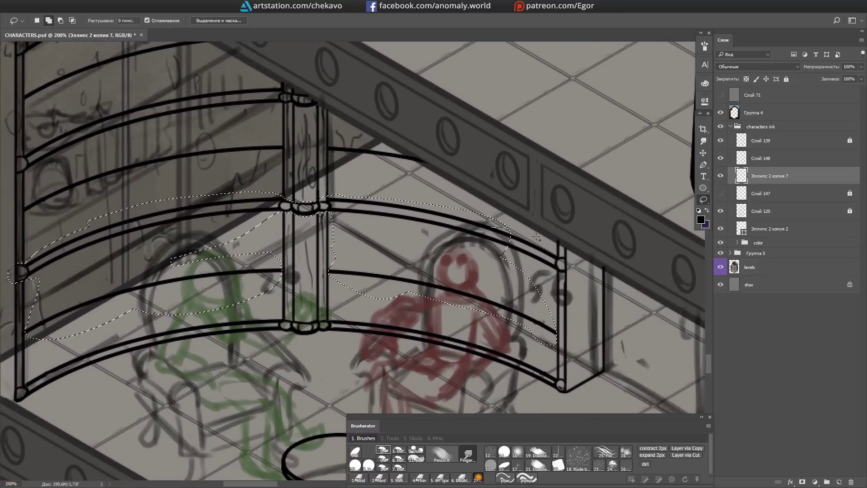
pyautogui.hotkey('ctrl', 'j')
pyautogui.hscroll(-2, 536, 237)
pyautogui.hotkey('ctrl', '-')
# Step: Duplicate the selected rail arcs 0.59 cm higher to heighten the railing
pyautogui.moveTo(478, 271); pyautogui.dragTo(474, 232)
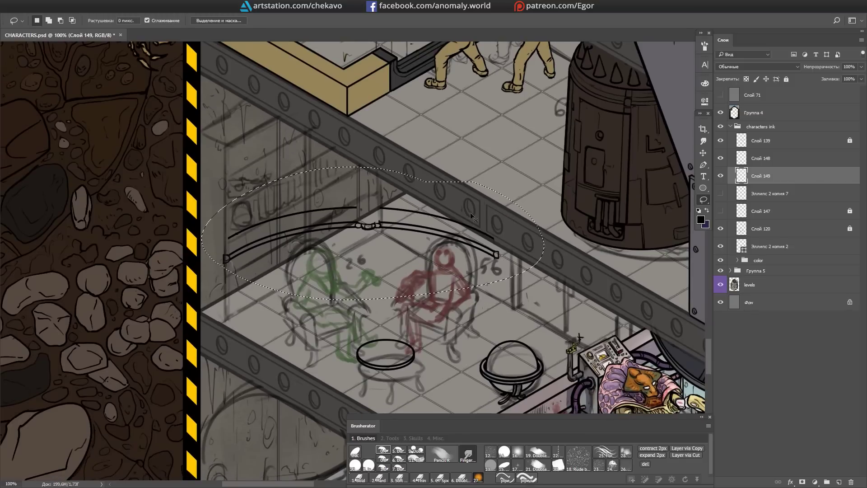
pyautogui.moveTo(503, 234); pyautogui.dragTo(486, 156)
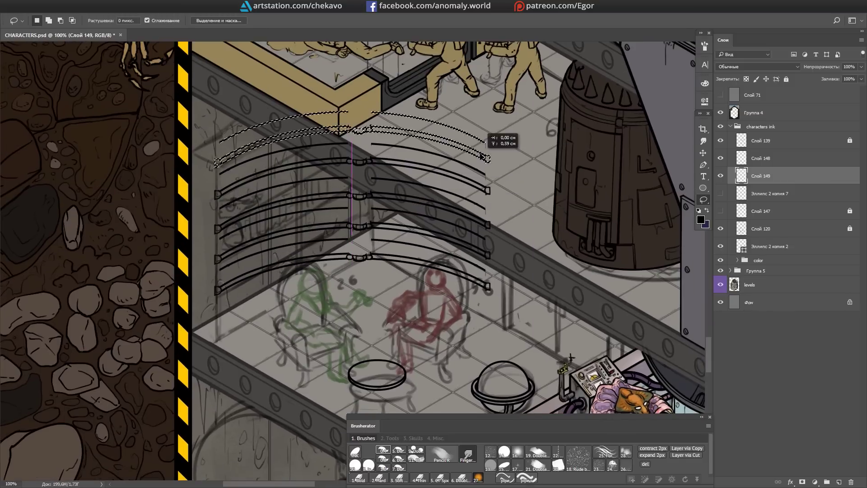
pyautogui.hotkey('ctrl', 'd')
pyautogui.press('m')
pyautogui.moveTo(598, 276); pyautogui.dragTo(493, 217)
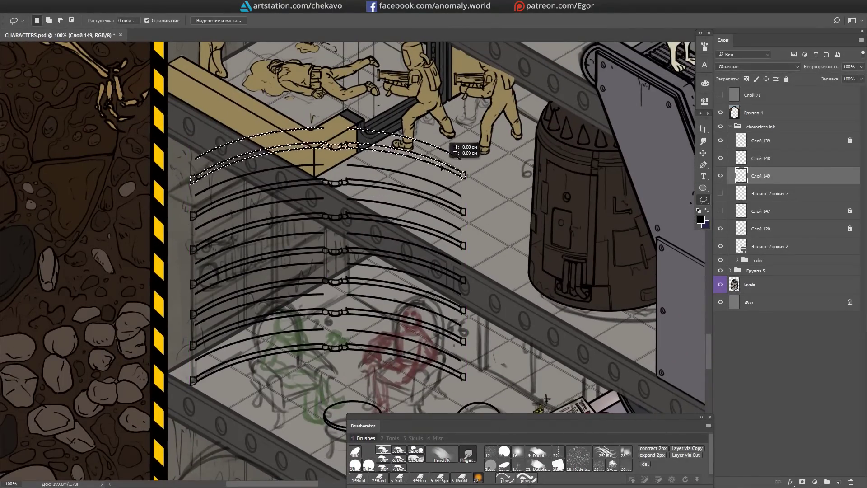
# Step: Pan around the scene to survey the stacked railing out to its far end
pyautogui.press('b')
pyautogui.scroll(3, 358, 243)
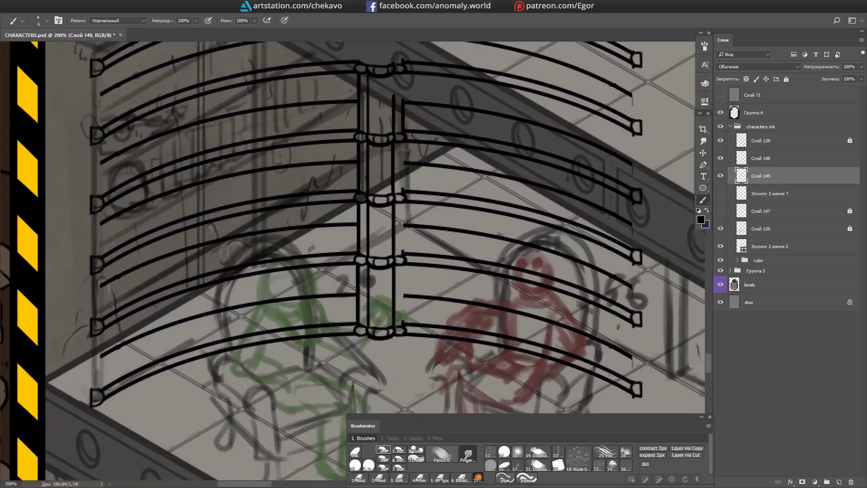
pyautogui.scroll(-3, 508, 249)
pyautogui.moveTo(508, 248); pyautogui.dragTo(470, 177)
pyautogui.scroll(3, 471, 177)
pyautogui.moveTo(415, 207); pyautogui.dragTo(483, 159)
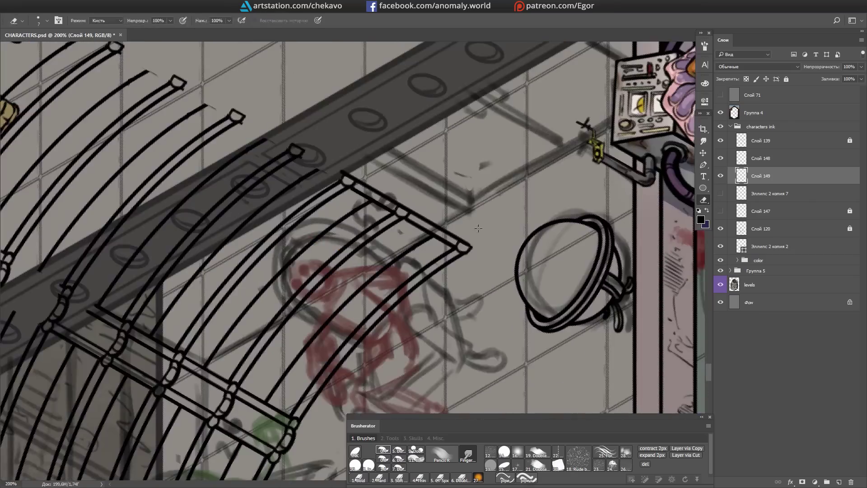
pyautogui.scroll(-3, 503, 263)
# Step: Rotate the view to stand the railing and pillar upright, then save the document
pyautogui.moveTo(503, 263)
pyautogui.mouseDown()
pyautogui.moveTo(510, 300)
pyautogui.moveTo(399, 320)
pyautogui.moveTo(343, 309)
pyautogui.moveTo(415, 271)
pyautogui.moveTo(384, 223)
pyautogui.moveTo(329, 240)
pyautogui.mouseUp()
pyautogui.scroll(3, 416, 271)
pyautogui.press('e')
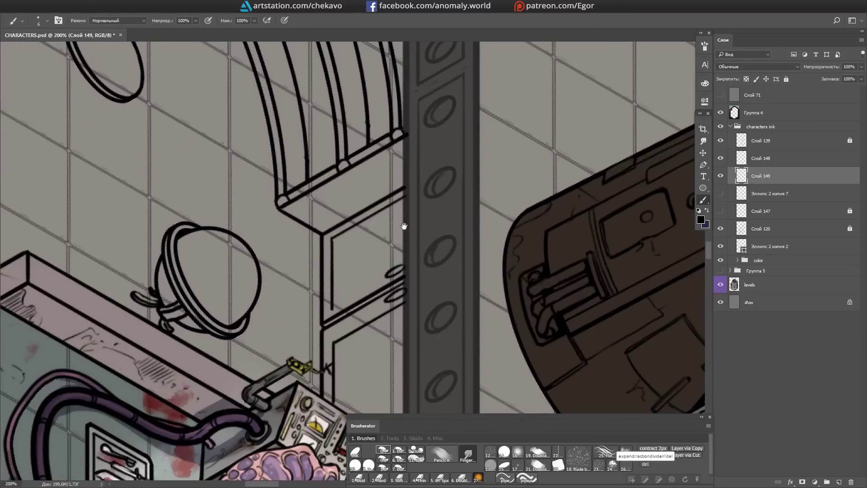
pyautogui.moveTo(332, 363); pyautogui.dragTo(339, 260)
pyautogui.moveTo(373, 201); pyautogui.dragTo(361, 136)
pyautogui.moveTo(440, 169); pyautogui.dragTo(458, 200)
pyautogui.hotkey('ctrl', 's')
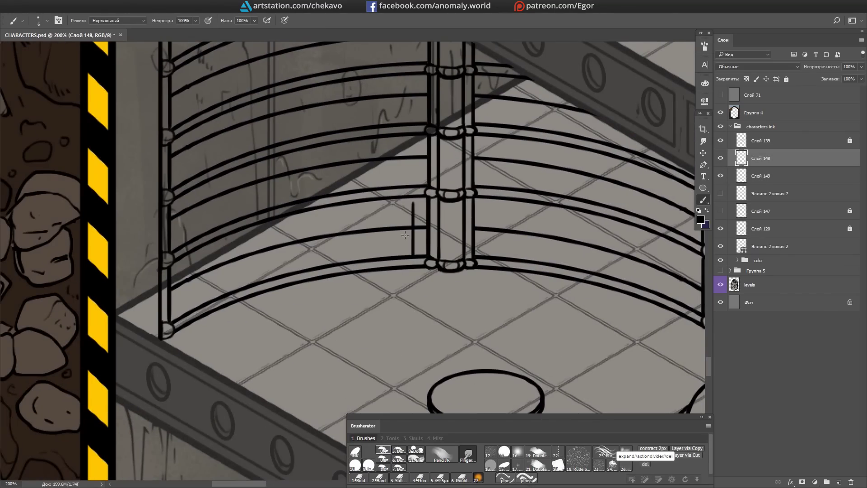
# Step: Brush hatch strokes beside the pillar and erase the excess
pyautogui.moveTo(387, 214)
pyautogui.mouseDown()
pyautogui.moveTo(387, 252)
pyautogui.moveTo(316, 189)
pyautogui.moveTo(397, 226)
pyautogui.mouseUp()
pyautogui.moveTo(329, 253)
pyautogui.mouseDown()
pyautogui.moveTo(352, 217)
pyautogui.moveTo(316, 189)
pyautogui.mouseUp()
pyautogui.press('e')
pyautogui.press('b')
pyautogui.moveTo(296, 225)
pyautogui.mouseDown()
pyautogui.moveTo(503, 181)
pyautogui.moveTo(552, 199)
pyautogui.mouseUp()
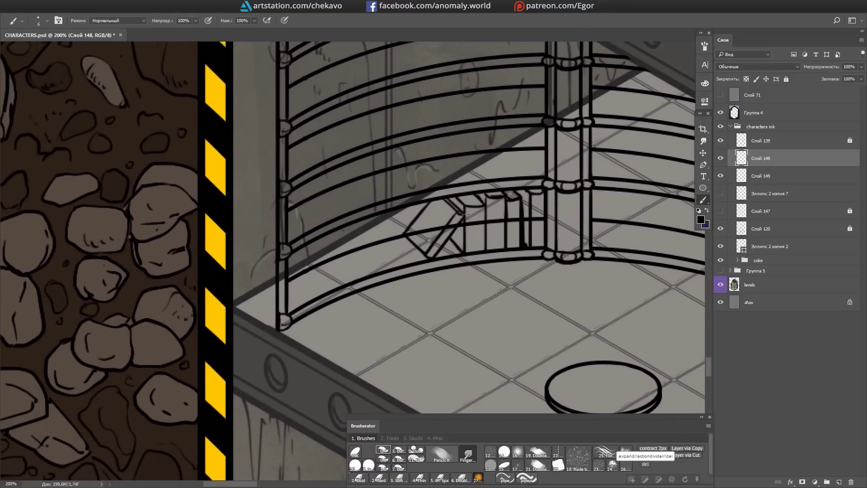
# Step: Tidy the scroll drawing with the eraser and save the document
pyautogui.press('e')
pyautogui.press('r')
pyautogui.moveTo(460, 247); pyautogui.dragTo(498, 183)
pyautogui.hotkey('ctrl', 's')
# Step: Lasso the drawn scroll and scatter duplicate copies of it along the shelf
pyautogui.press('b')
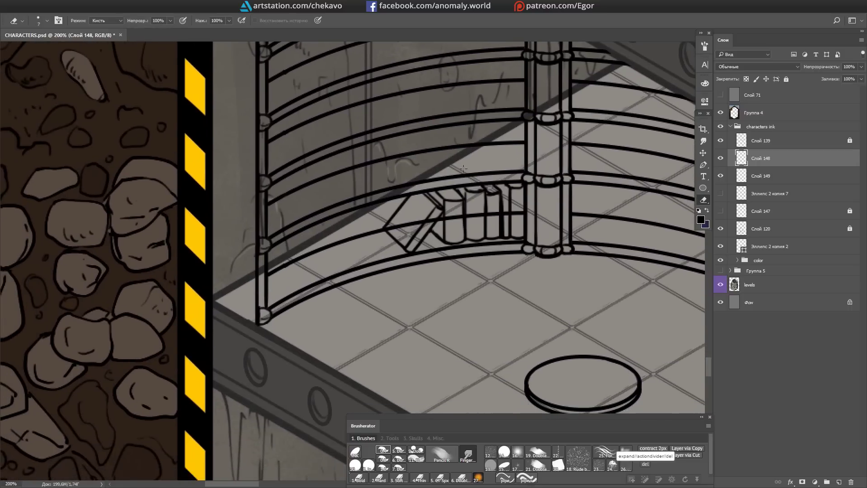
pyautogui.press('l')
pyautogui.moveTo(342, 224); pyautogui.dragTo(406, 216)
pyautogui.hotkey('ctrl', 'j')
pyautogui.press('e')
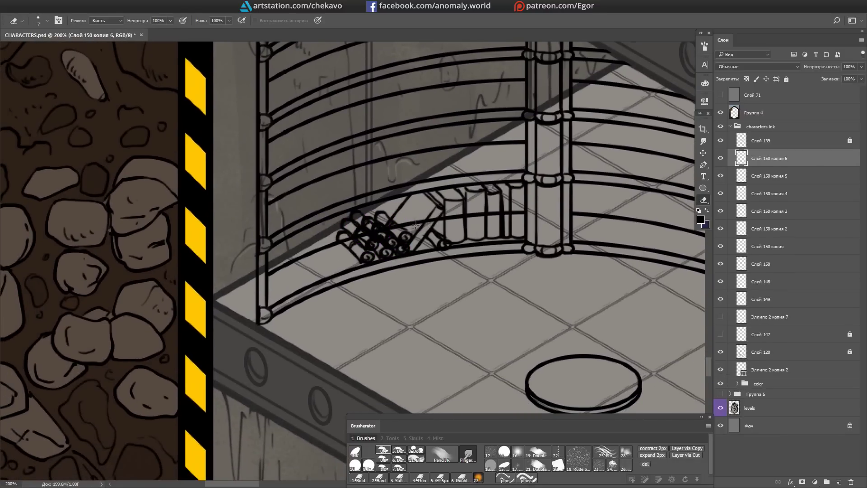
pyautogui.hotkey('alt', '[')
pyautogui.hotkey('alt', '[')
pyautogui.hotkey('alt', '[')
pyautogui.hotkey('alt', '[')
pyautogui.hotkey('alt', '[')
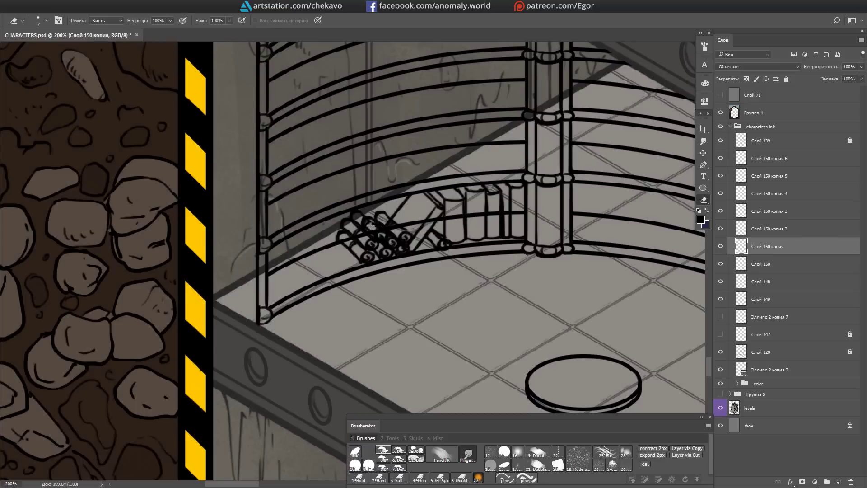
pyautogui.hotkey('alt', ']')
pyautogui.hotkey('alt', '[')
pyautogui.hotkey('alt', '[')
pyautogui.hotkey('alt', '[')
pyautogui.hotkey('alt', '[')
# Step: Merge all the scroll copy layers into a single layer
pyautogui.click(735, 279)
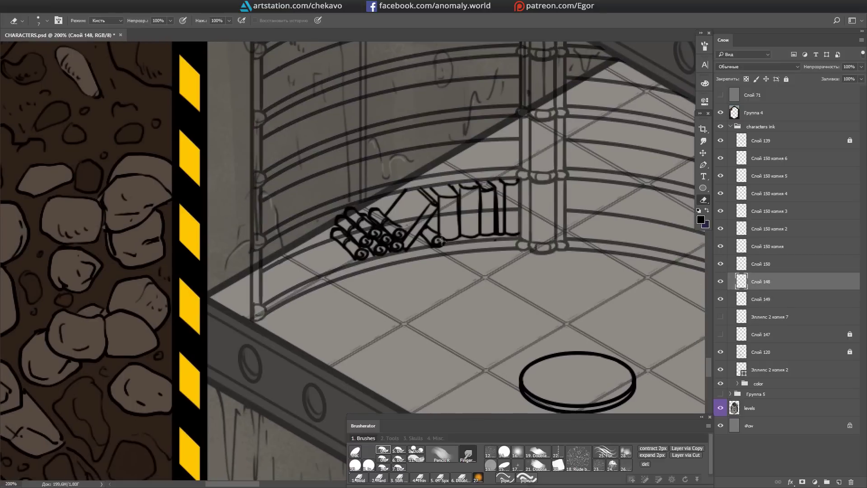
pyautogui.keyDown('shift'); pyautogui.click(767, 158); pyautogui.keyUp('shift')
pyautogui.press('b')
pyautogui.hotkey('ctrl', 'e')
# Step: Ink a small plate holding a pointed wedge on the ledge left of the scrolls
pyautogui.moveTo(296, 261)
pyautogui.mouseDown()
pyautogui.moveTo(348, 236)
pyautogui.moveTo(329, 235)
pyautogui.moveTo(388, 190)
pyautogui.moveTo(361, 226)
pyautogui.moveTo(375, 210)
pyautogui.mouseUp()
pyautogui.press('e')
pyautogui.press('b')
pyautogui.moveTo(570, 157); pyautogui.dragTo(550, 147)
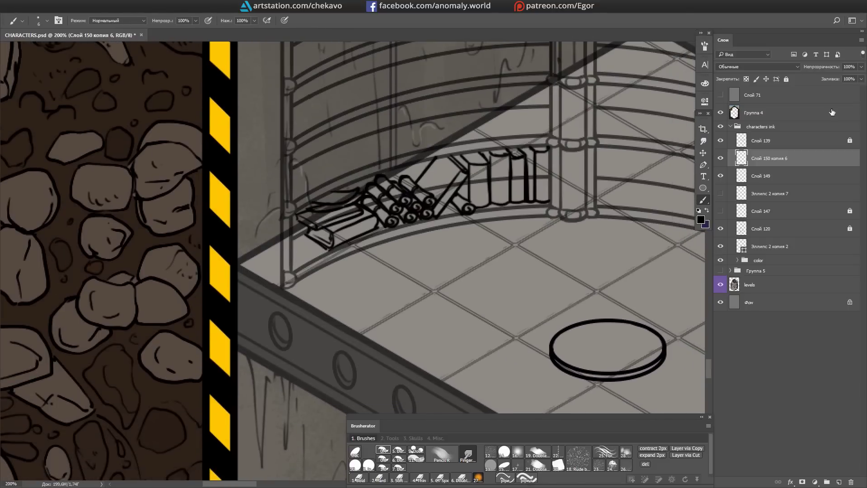
pyautogui.moveTo(302, 257); pyautogui.dragTo(299, 262)
pyautogui.hotkey('alt', '[')
pyautogui.press('e')
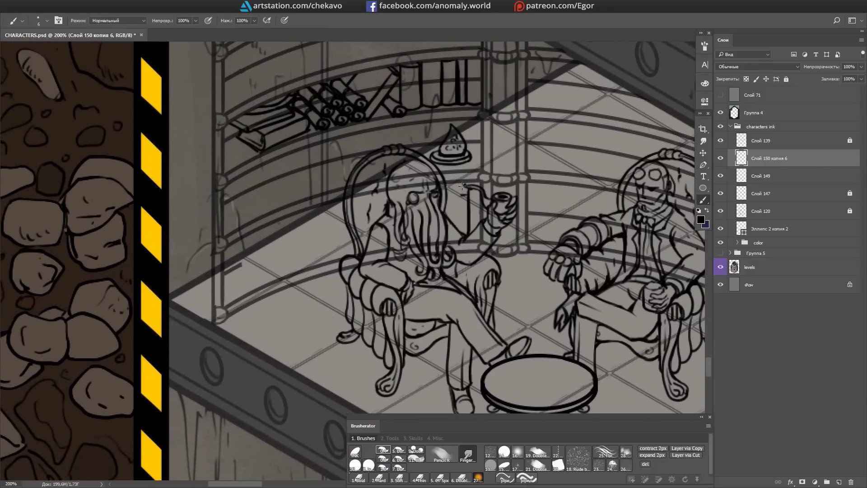
# Step: Pan and rotate the view over the curved bookshelf behind the tentacle-faced character
pyautogui.hscroll(-1, 282, 276)
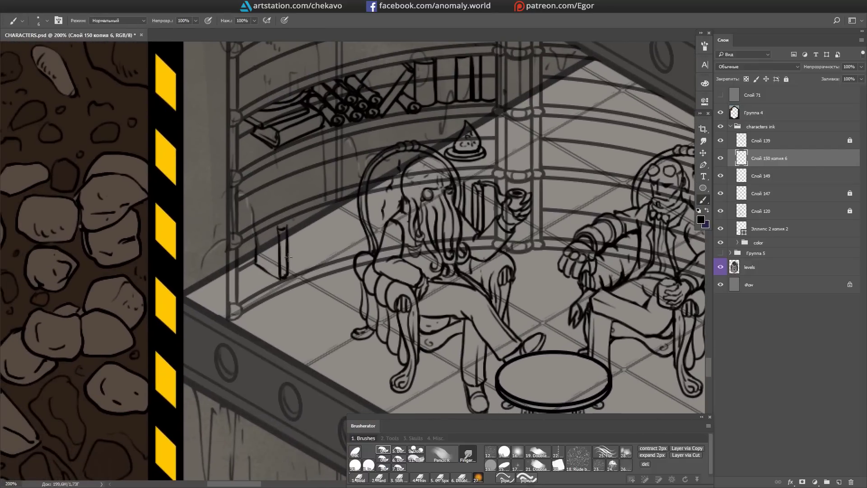
pyautogui.hscroll(-3, 281, 276)
pyautogui.scroll(-2, 316, 235)
pyautogui.scroll(2, 489, 205)
pyautogui.hscroll(3, 489, 204)
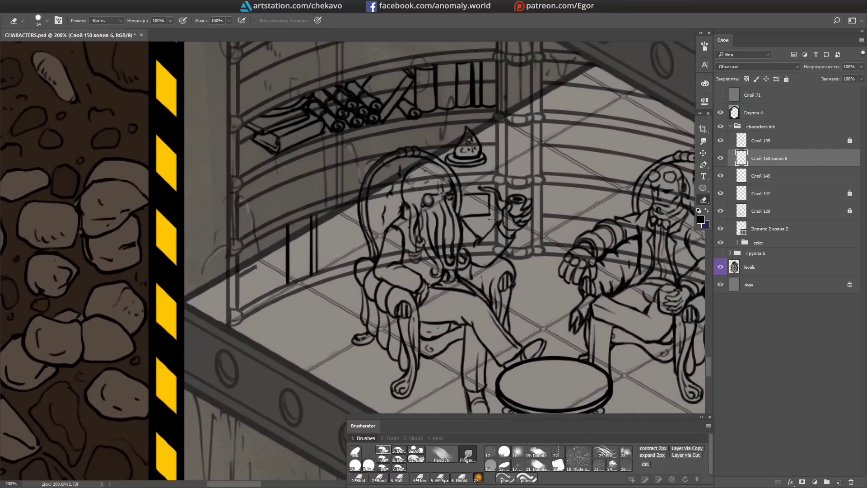
pyautogui.scroll(-1, 491, 209)
pyautogui.hscroll(-1, 491, 209)
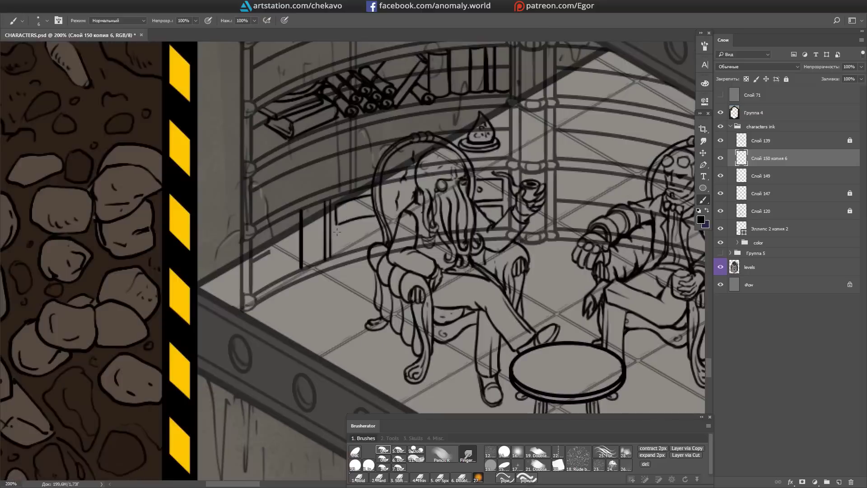
pyautogui.moveTo(395, 121)
pyautogui.mouseDown()
pyautogui.moveTo(442, 190)
pyautogui.moveTo(395, 121)
pyautogui.mouseUp()
pyautogui.scroll(-1, 328, 205)
pyautogui.hscroll(-1, 329, 205)
pyautogui.scroll(-2, 345, 194)
pyautogui.hscroll(-2, 344, 193)
pyautogui.hscroll(12, 318, 260)
pyautogui.scroll(1, 318, 260)
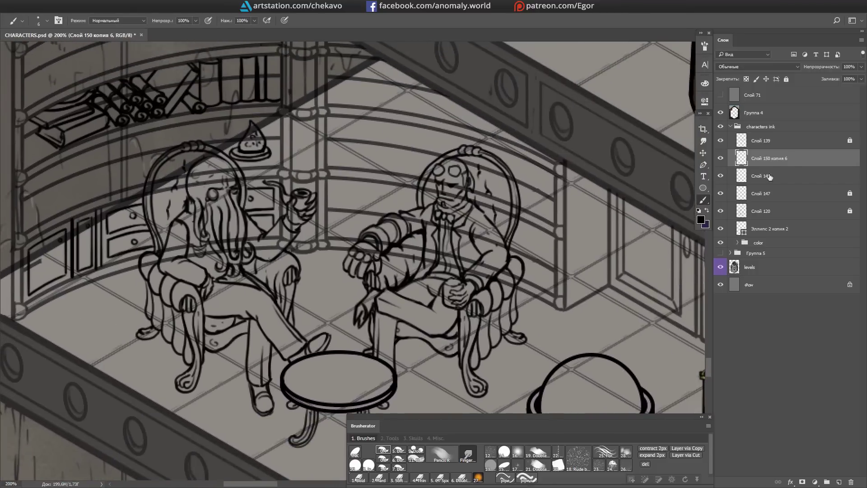
# Step: Erase leftover sketch lines beneath the shelf books on layer Слой 149
pyautogui.hotkey('alt', '[')
pyautogui.press('e')
pyautogui.press('r')
pyautogui.moveTo(333, 199)
pyautogui.mouseDown()
pyautogui.moveTo(370, 253)
pyautogui.moveTo(387, 193)
pyautogui.mouseUp()
pyautogui.press('b')
pyautogui.hscroll(1, 430, 174)
pyautogui.scroll(1, 424, 172)
pyautogui.press('e')
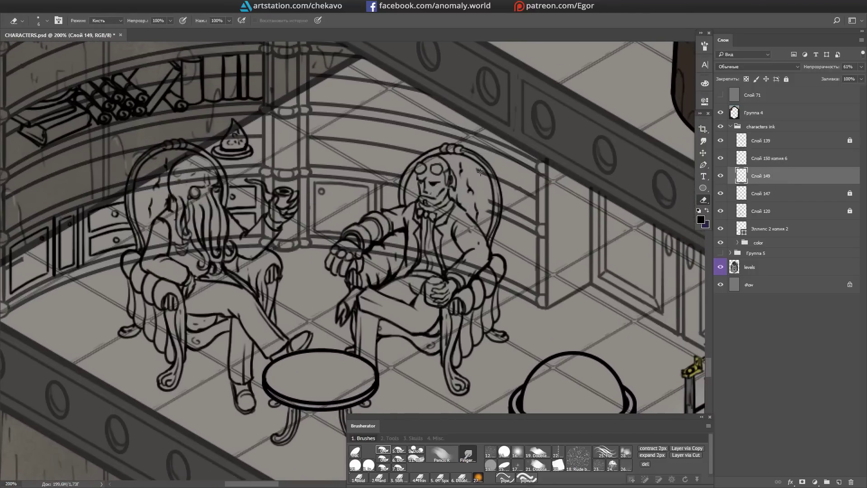
pyautogui.moveTo(511, 138)
pyautogui.mouseDown()
pyautogui.moveTo(343, 343)
pyautogui.moveTo(382, 231)
pyautogui.mouseUp()
pyautogui.hscroll(-9, 381, 230)
pyautogui.press('e')
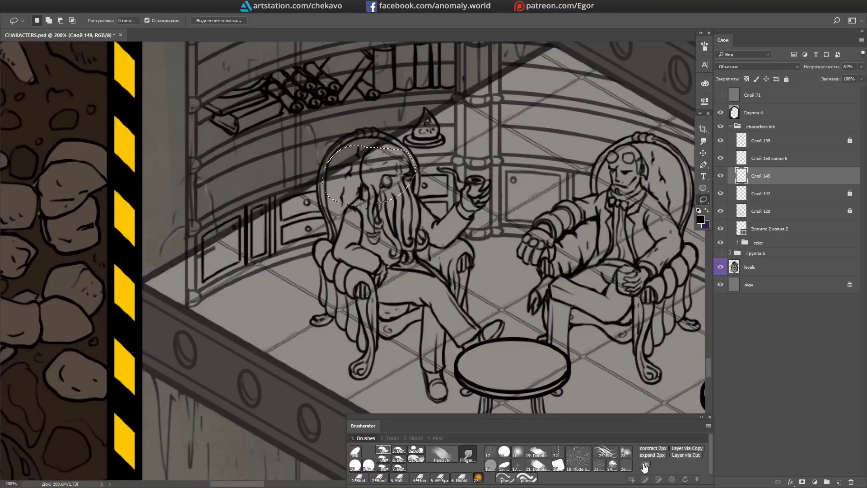
pyautogui.scroll(5, 285, 248)
pyautogui.hscroll(-2, 285, 248)
pyautogui.scroll(-4, 384, 225)
pyautogui.hscroll(5, 384, 226)
pyautogui.moveTo(384, 225); pyautogui.dragTo(399, 244)
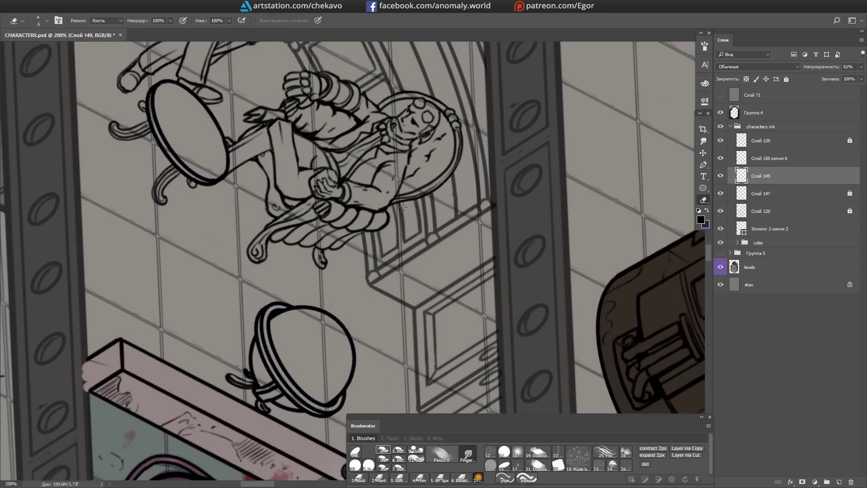
pyautogui.moveTo(403, 206); pyautogui.dragTo(454, 159)
pyautogui.hscroll(-1, 453, 159)
# Step: Save the file and ink a box outline on the shelf on layer 'Слой 150 копия 6'
pyautogui.hotkey('alt', ']')
pyautogui.hscroll(-6, 453, 159)
pyautogui.press('b')
pyautogui.hotkey('ctrl', 's')
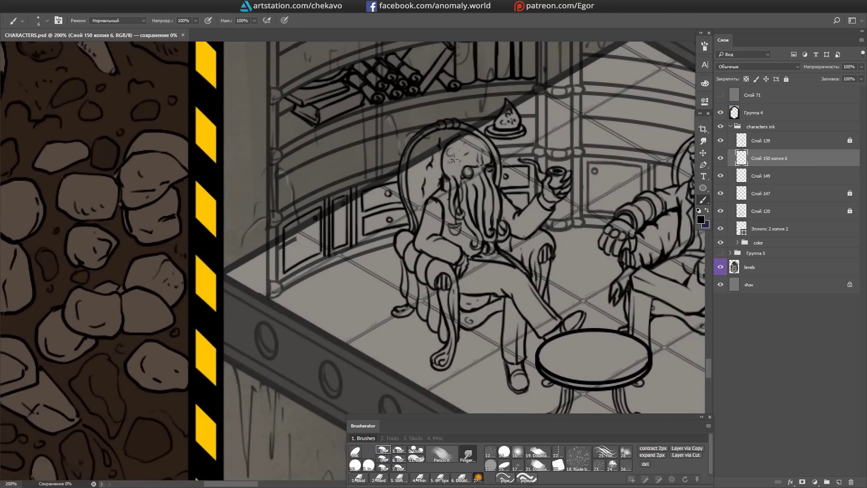
pyautogui.scroll(2, 454, 159)
pyautogui.hscroll(2, 454, 159)
pyautogui.moveTo(298, 186); pyautogui.dragTo(298, 232)
pyautogui.moveTo(268, 192); pyautogui.dragTo(269, 218)
pyautogui.moveTo(290, 182)
pyautogui.mouseDown()
pyautogui.moveTo(407, 258)
pyautogui.moveTo(316, 195)
pyautogui.mouseUp()
pyautogui.hscroll(-2, 298, 173)
pyautogui.scroll(-1, 298, 173)
# Step: Touch up the sketch layer under the new shelf objects with the eraser
pyautogui.press('b')
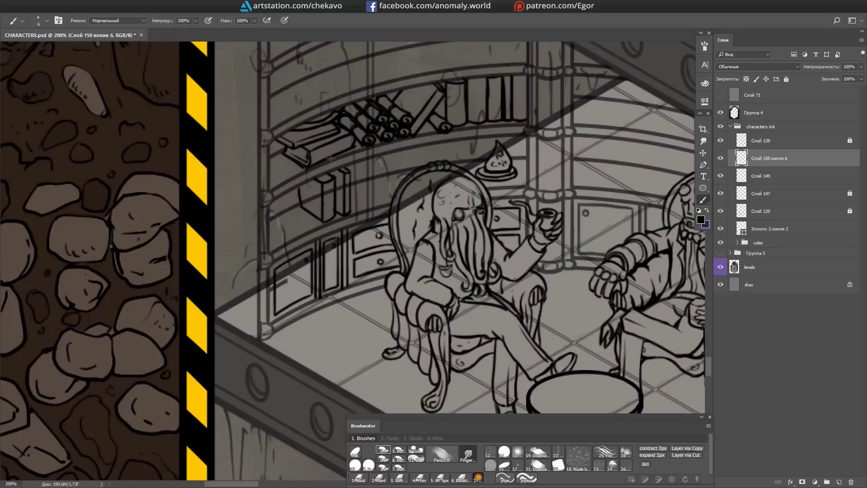
pyautogui.hscroll(-2, 295, 199)
pyautogui.press('b')
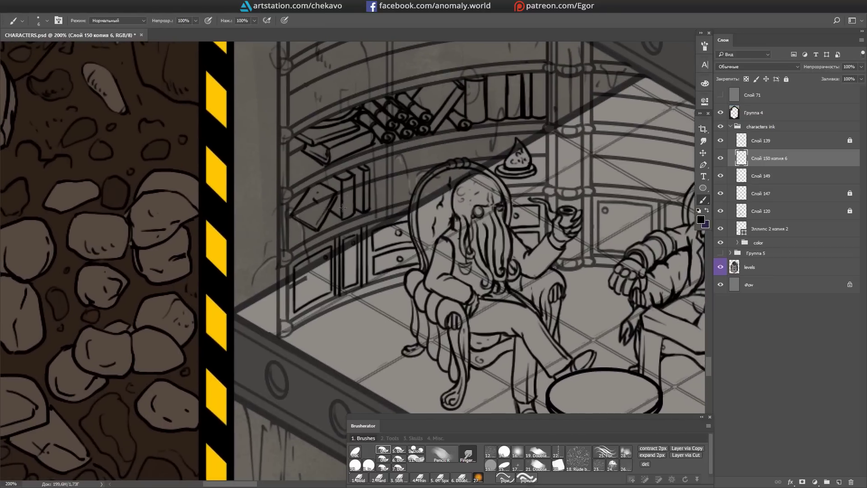
pyautogui.moveTo(403, 136); pyautogui.dragTo(373, 153)
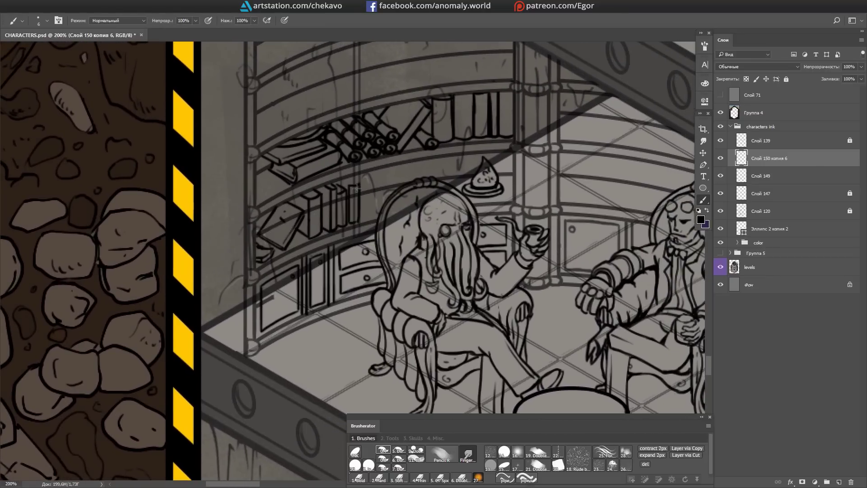
pyautogui.hscroll(2, 356, 189)
pyautogui.press('e')
pyautogui.hscroll(3, 334, 181)
pyautogui.hotkey('alt', '[')
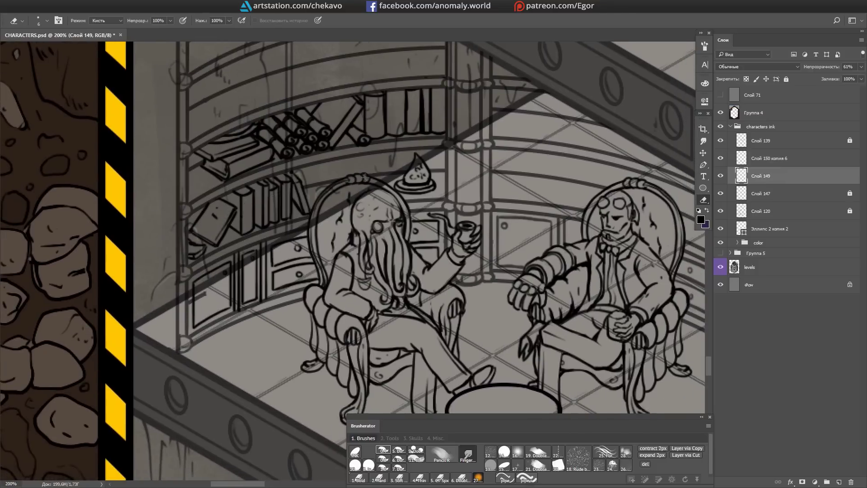
pyautogui.hscroll(2, 360, 177)
pyautogui.scroll(3, 334, 199)
pyautogui.hotkey('alt', ']')
pyautogui.press('b')
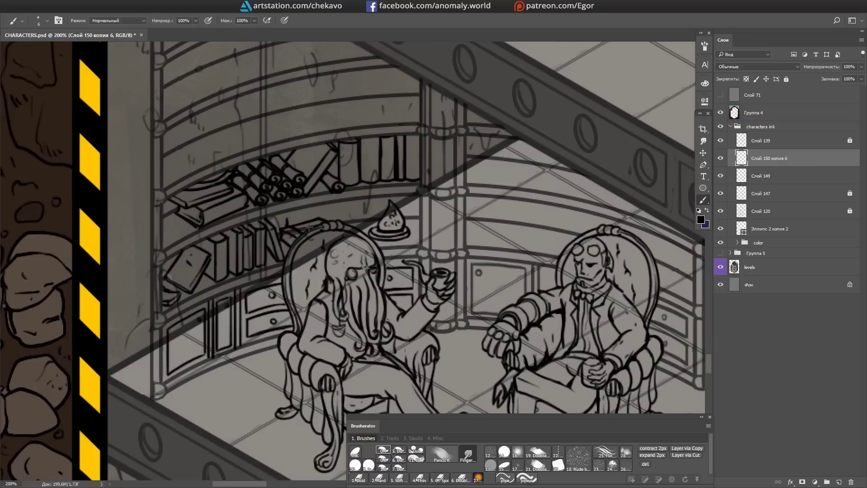
# Step: Ink a book outline on the shelf and save the file
pyautogui.press('e')
pyautogui.moveTo(289, 228); pyautogui.dragTo(353, 192)
pyautogui.press('r')
pyautogui.press('b')
pyautogui.hotkey('ctrl', 's')
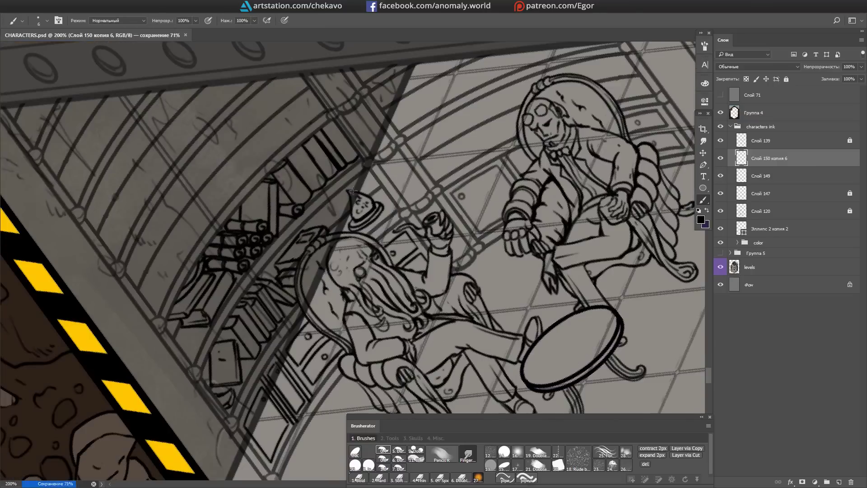
pyautogui.press('Escape')
pyautogui.scroll(4, 343, 217)
# Step: Ink the horned skull with a dark eye socket, teeth and jaw on the upper shelf
pyautogui.moveTo(395, 183)
pyautogui.mouseDown()
pyautogui.moveTo(332, 216)
pyautogui.moveTo(339, 223)
pyautogui.mouseUp()
pyautogui.click(397, 197)
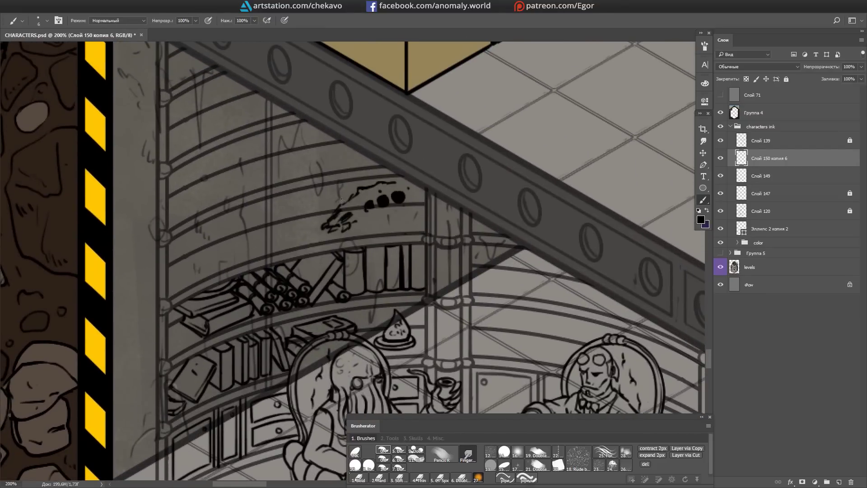
pyautogui.moveTo(371, 221); pyautogui.dragTo(388, 217)
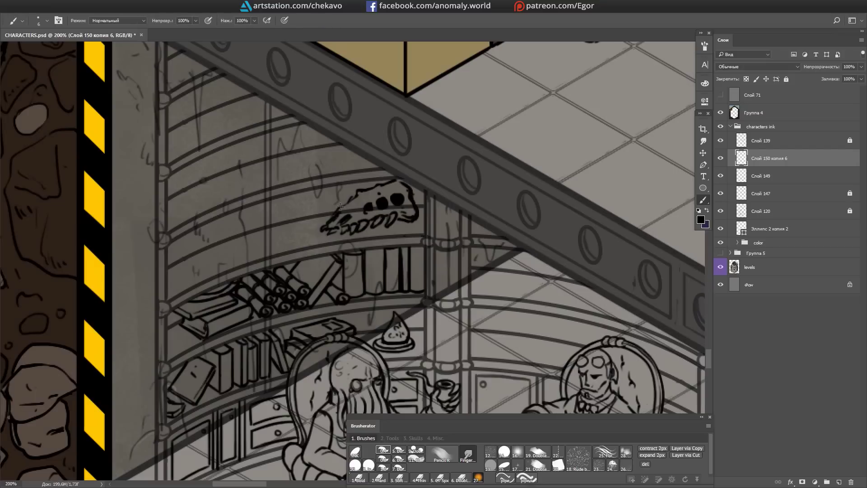
pyautogui.press('r')
pyautogui.moveTo(409, 196)
pyautogui.mouseDown()
pyautogui.moveTo(329, 222)
pyautogui.moveTo(380, 222)
pyautogui.moveTo(375, 204)
pyautogui.mouseUp()
pyautogui.press('e')
pyautogui.press('b')
# Step: Ink the oval base under the glass dome jar and save the file
pyautogui.moveTo(344, 231)
pyautogui.mouseDown()
pyautogui.moveTo(380, 231)
pyautogui.moveTo(354, 214)
pyautogui.moveTo(451, 198)
pyautogui.moveTo(550, 207)
pyautogui.mouseUp()
pyautogui.scroll(-1, 351, 208)
pyautogui.scroll(2, 550, 207)
pyautogui.press('e')
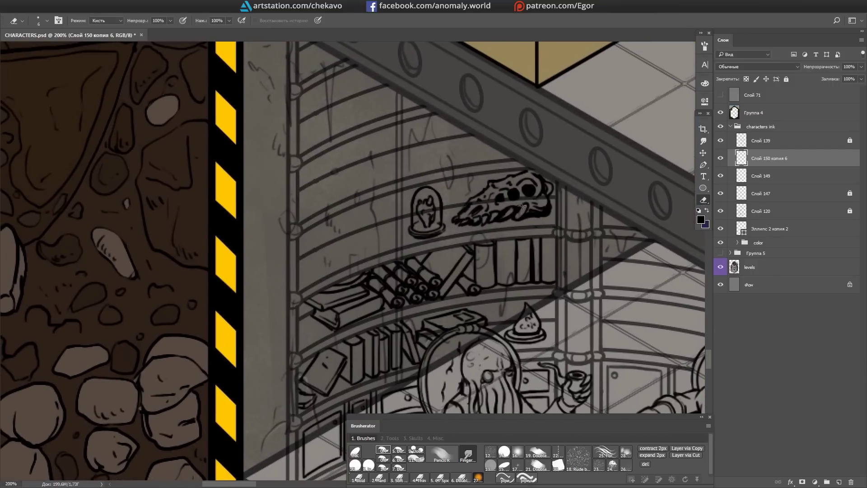
pyautogui.hscroll(-3, 390, 163)
pyautogui.hotkey('ctrl', 's')
# Step: Turn the sketched parallelogram into an inked cube box
pyautogui.moveTo(390, 163)
pyautogui.mouseDown()
pyautogui.moveTo(365, 190)
pyautogui.moveTo(340, 247)
pyautogui.moveTo(352, 217)
pyautogui.moveTo(361, 246)
pyautogui.mouseUp()
pyautogui.press('b')
pyautogui.press('e')
pyautogui.moveTo(352, 216)
pyautogui.mouseDown()
pyautogui.moveTo(365, 228)
pyautogui.moveTo(348, 246)
pyautogui.moveTo(376, 234)
pyautogui.moveTo(381, 182)
pyautogui.mouseUp()
pyautogui.press('b')
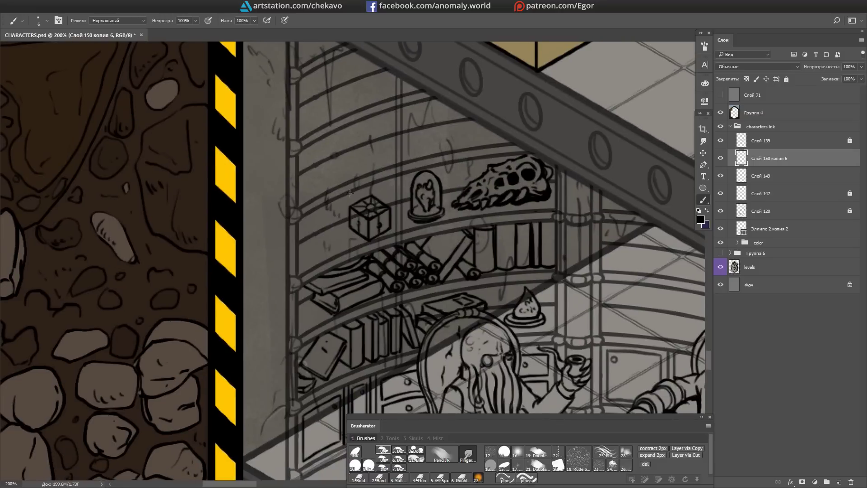
pyautogui.moveTo(352, 232); pyautogui.dragTo(347, 198)
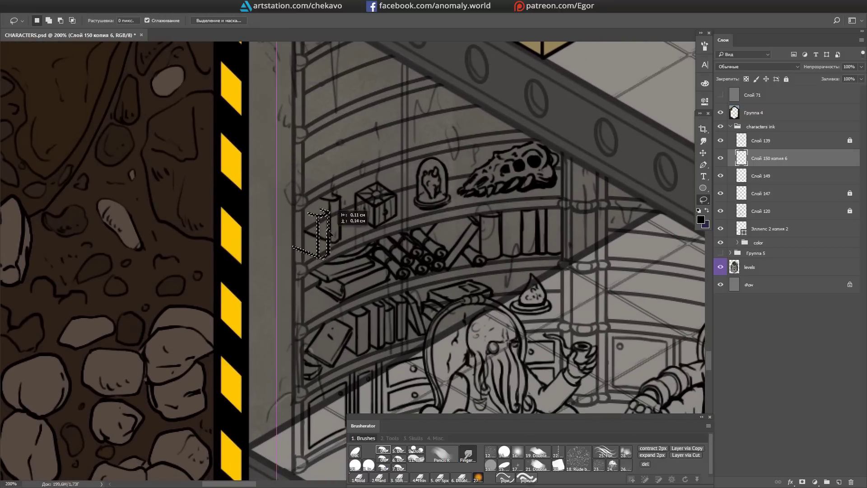
pyautogui.press('e')
pyautogui.moveTo(310, 251); pyautogui.dragTo(248, 238)
pyautogui.press('b')
# Step: Ink a first row of six book spines on the top shelf
pyautogui.hotkey('alt', '[')
pyautogui.scroll(5, 513, 183)
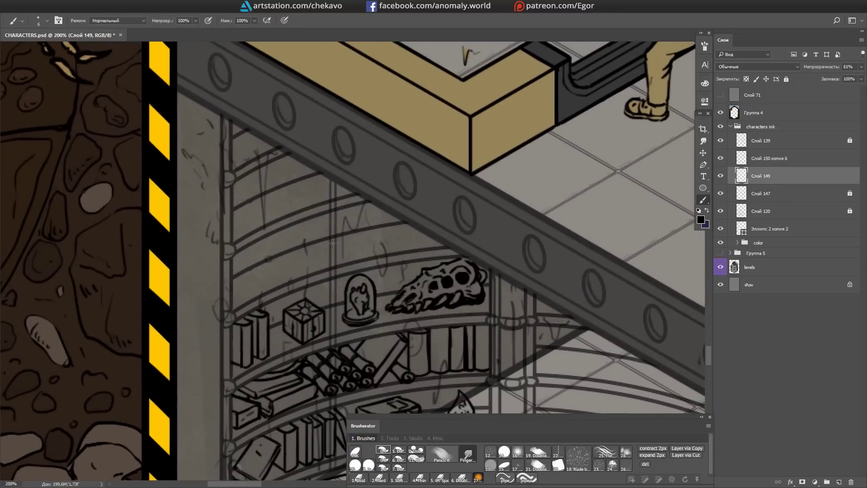
pyautogui.scroll(1, 513, 182)
pyautogui.hotkey('alt', ']')
pyautogui.moveTo(319, 239); pyautogui.dragTo(332, 267)
pyautogui.moveTo(323, 238); pyautogui.dragTo(334, 270)
pyautogui.moveTo(349, 229); pyautogui.dragTo(339, 267)
pyautogui.moveTo(346, 230); pyautogui.dragTo(337, 267)
pyautogui.moveTo(356, 224); pyautogui.dragTo(356, 266)
pyautogui.moveTo(368, 222)
pyautogui.mouseDown()
pyautogui.moveTo(367, 259)
pyautogui.moveTo(495, 178)
pyautogui.moveTo(383, 274)
pyautogui.mouseUp()
# Step: Rotate the canvas view, reset it upright and reposition over the upper shelf
pyautogui.press('r')
pyautogui.press('e')
pyautogui.press('r')
pyautogui.press('Escape')
pyautogui.press('b')
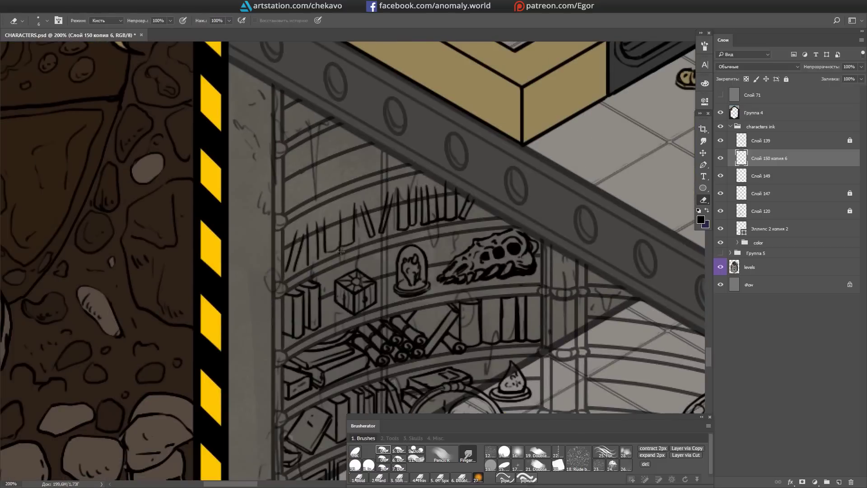
pyautogui.press('r')
pyautogui.moveTo(285, 270); pyautogui.dragTo(300, 197)
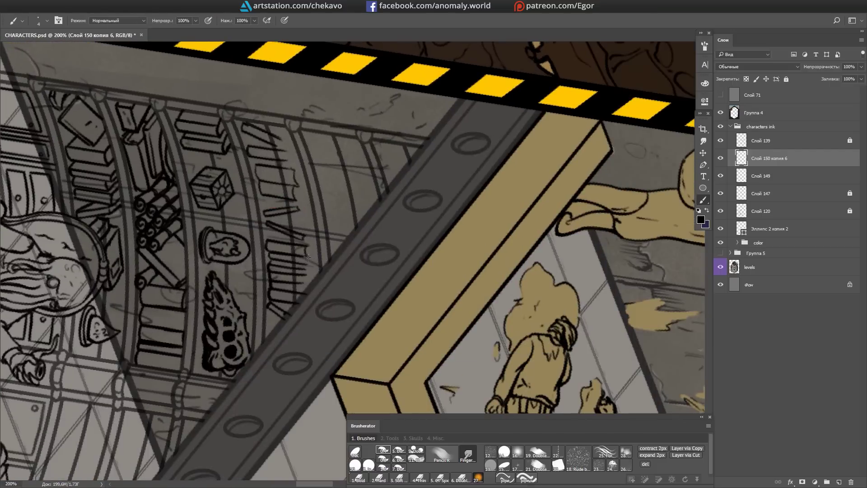
pyautogui.press('r')
pyautogui.press('Escape')
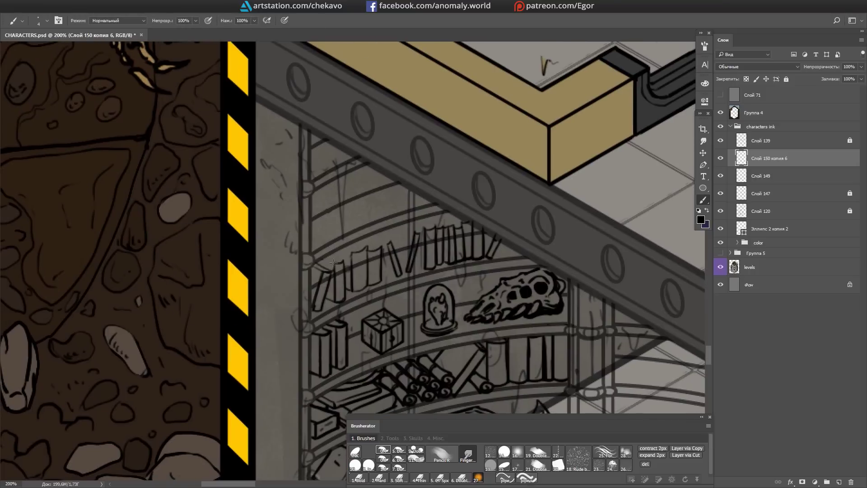
pyautogui.hscroll(3, 306, 238)
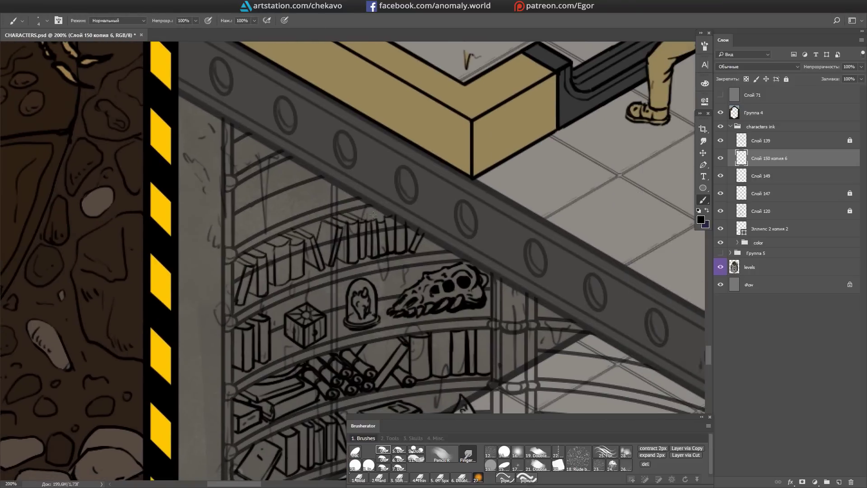
pyautogui.scroll(-1, 386, 217)
pyautogui.hscroll(-1, 386, 216)
# Step: Ink five more upright book spines and a leaning book on the upper shelf
pyautogui.moveTo(263, 174); pyautogui.dragTo(263, 219)
pyautogui.moveTo(268, 172); pyautogui.dragTo(268, 213)
pyautogui.moveTo(278, 158); pyautogui.dragTo(276, 212)
pyautogui.moveTo(289, 157); pyautogui.dragTo(287, 208)
pyautogui.moveTo(303, 151); pyautogui.dragTo(302, 195)
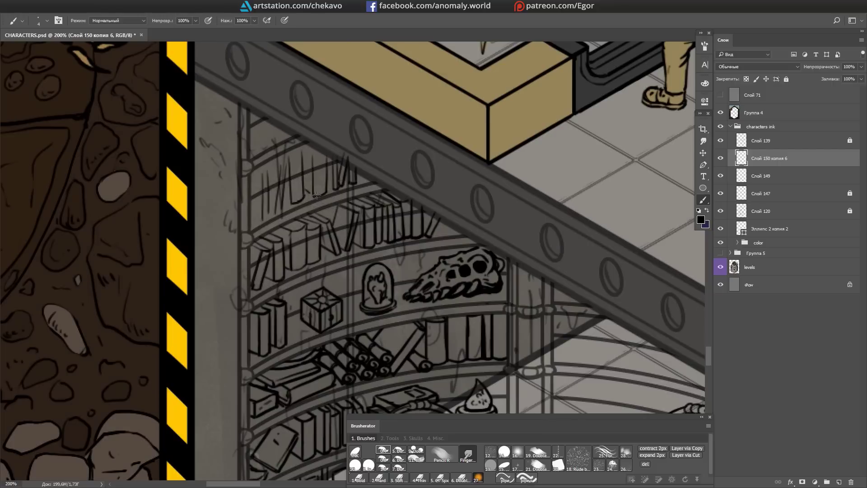
pyautogui.hscroll(-1, 293, 201)
pyautogui.scroll(1, 335, 163)
pyautogui.hscroll(-2, 334, 163)
pyautogui.moveTo(280, 189); pyautogui.dragTo(312, 168)
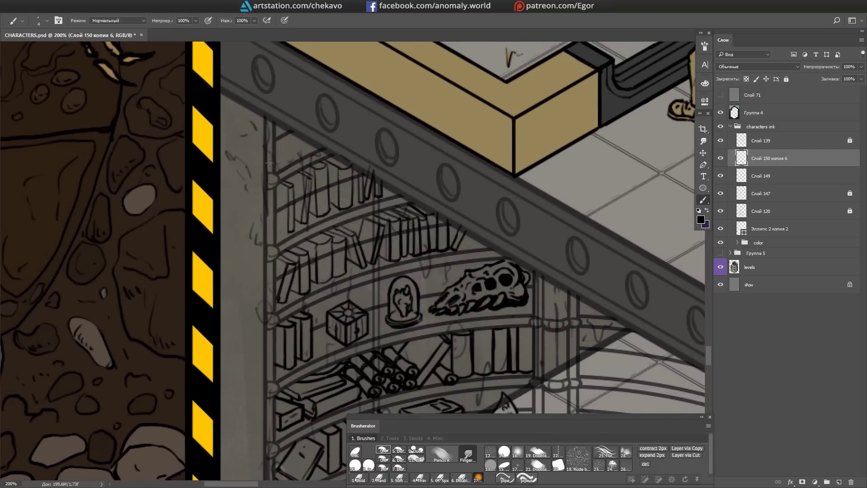
pyautogui.scroll(1, 270, 163)
# Step: Erase the sketch lines under the inked books on the sketch layer and save
pyautogui.press('e')
pyautogui.hotkey('alt', '[')
pyautogui.moveTo(279, 216); pyautogui.dragTo(361, 185)
pyautogui.moveTo(285, 284); pyautogui.dragTo(383, 246)
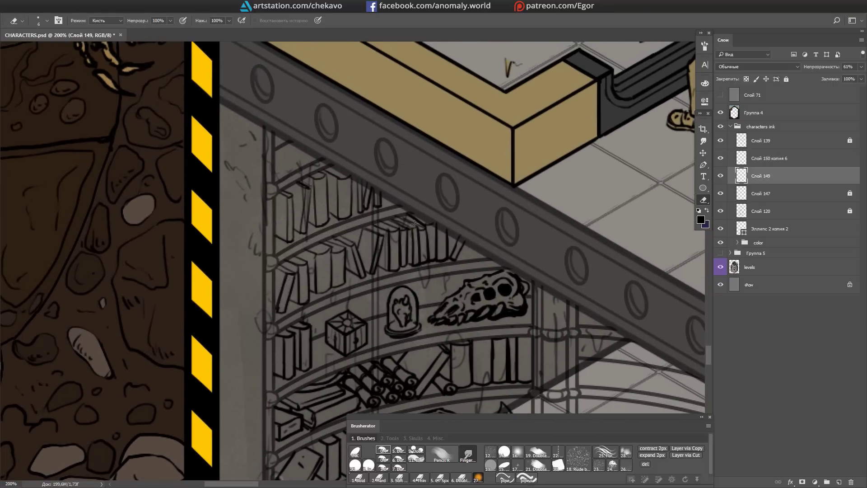
pyautogui.scroll(-1, 414, 223)
pyautogui.hotkey('ctrl', 's')
pyautogui.hotkey('alt', ']')
pyautogui.press('b')
pyautogui.scroll(1, 328, 223)
pyautogui.hscroll(2, 329, 223)
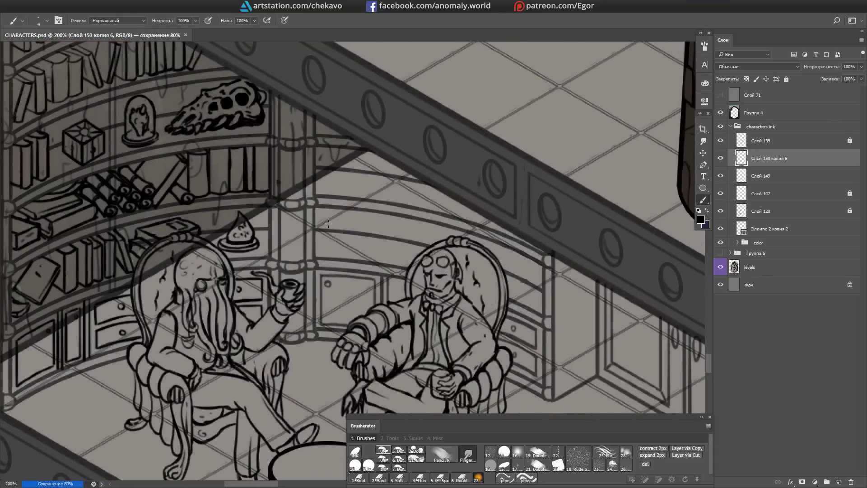
# Step: Place a copy of the rolled scroll and ink book spines beside the scrolls
pyautogui.moveTo(340, 213)
pyautogui.mouseDown()
pyautogui.moveTo(361, 211)
pyautogui.moveTo(350, 252)
pyautogui.mouseUp()
pyautogui.hscroll(1, 366, 155)
pyautogui.moveTo(357, 212); pyautogui.dragTo(357, 249)
pyautogui.moveTo(362, 211); pyautogui.dragTo(363, 249)
pyautogui.moveTo(369, 215)
pyautogui.mouseDown()
pyautogui.moveTo(369, 252)
pyautogui.moveTo(388, 252)
pyautogui.mouseUp()
pyautogui.moveTo(394, 215); pyautogui.dragTo(395, 253)
pyautogui.moveTo(403, 216)
pyautogui.mouseDown()
pyautogui.moveTo(406, 252)
pyautogui.moveTo(343, 208)
pyautogui.mouseUp()
# Step: Ink the books on the shelf behind the man's armchair
pyautogui.moveTo(443, 218); pyautogui.dragTo(432, 199)
pyautogui.moveTo(444, 225); pyautogui.dragTo(424, 239)
pyautogui.moveTo(451, 199); pyautogui.dragTo(418, 241)
pyautogui.moveTo(455, 187); pyautogui.dragTo(437, 180)
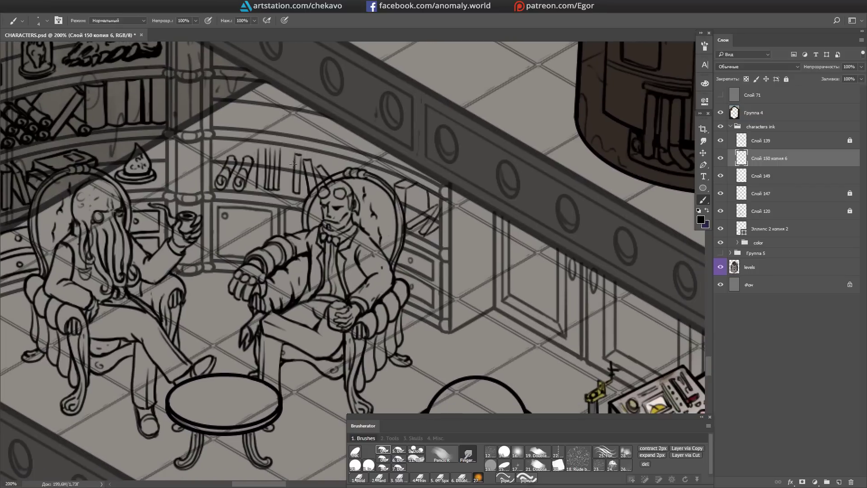
pyautogui.moveTo(340, 170); pyautogui.dragTo(346, 190)
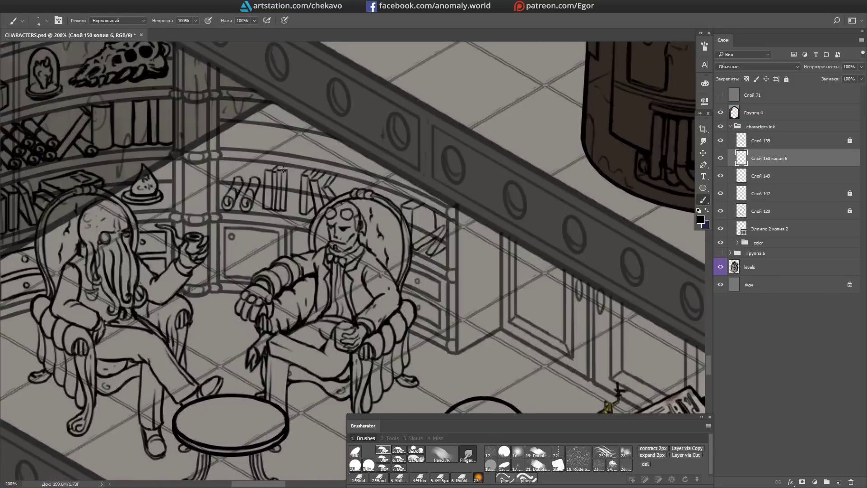
pyautogui.moveTo(296, 181); pyautogui.dragTo(389, 203)
# Step: Save the file and return to the ink layer with the brush
pyautogui.press('e')
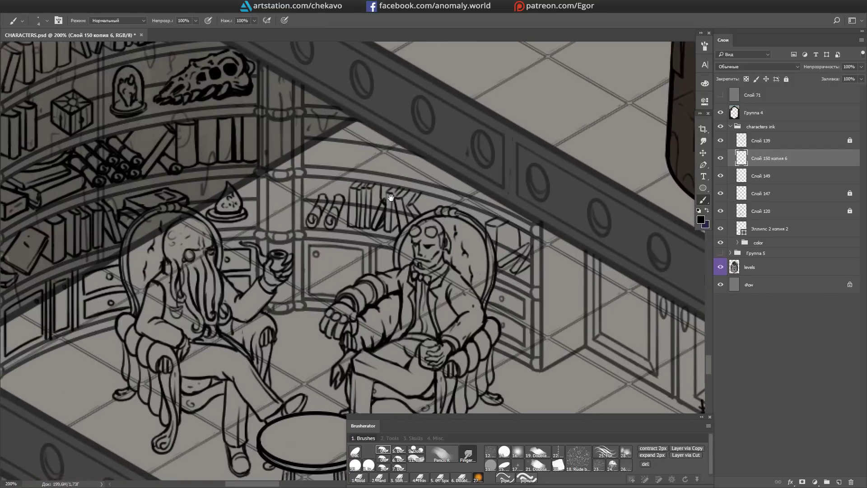
pyautogui.hotkey('ctrl', 's')
pyautogui.hotkey('alt', '[')
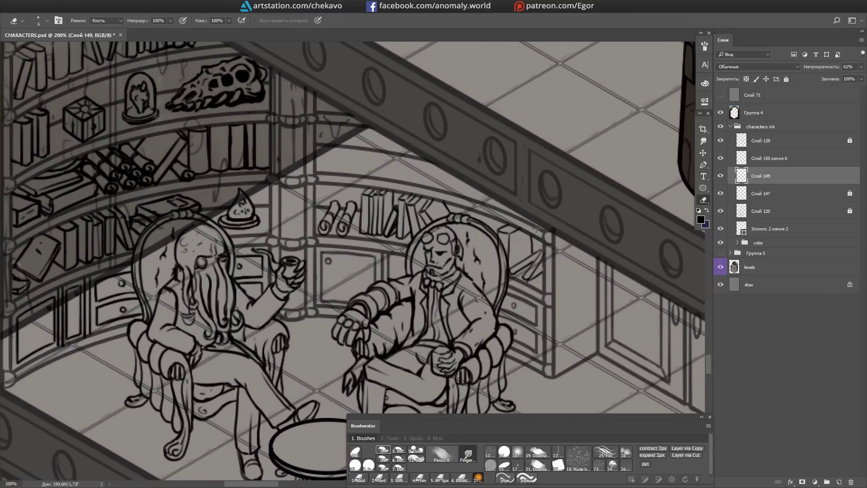
pyautogui.hotkey('alt', ']')
pyautogui.press('b')
pyautogui.scroll(2, 507, 254)
pyautogui.moveTo(339, 201); pyautogui.dragTo(340, 169)
# Step: Level the beam in the view, erase sketch on layer 149, zoom out and save
pyautogui.press('r')
pyautogui.moveTo(457, 207)
pyautogui.mouseDown()
pyautogui.moveTo(434, 280)
pyautogui.moveTo(461, 216)
pyautogui.mouseUp()
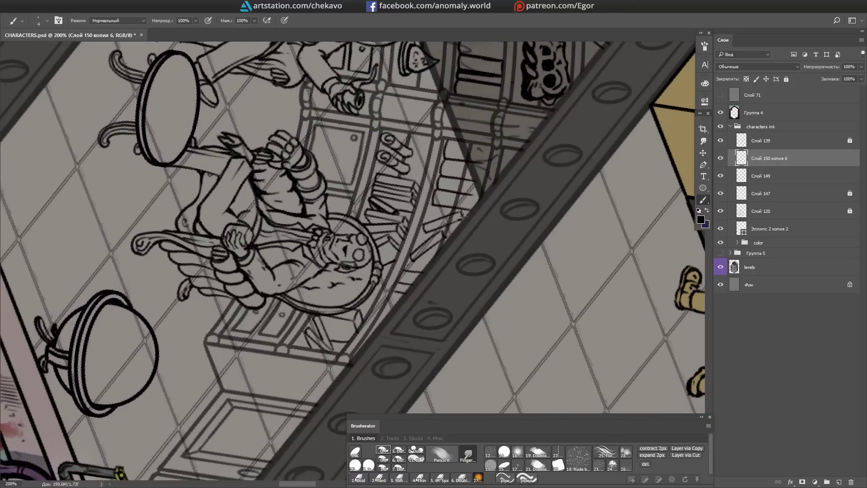
pyautogui.press('r')
pyautogui.moveTo(487, 146); pyautogui.dragTo(293, 220)
pyautogui.press('r')
pyautogui.moveTo(365, 283)
pyautogui.mouseDown()
pyautogui.moveTo(497, 235)
pyautogui.moveTo(518, 190)
pyautogui.moveTo(452, 181)
pyautogui.moveTo(329, 211)
pyautogui.mouseUp()
pyautogui.hotkey('alt', '[')
pyautogui.press('e')
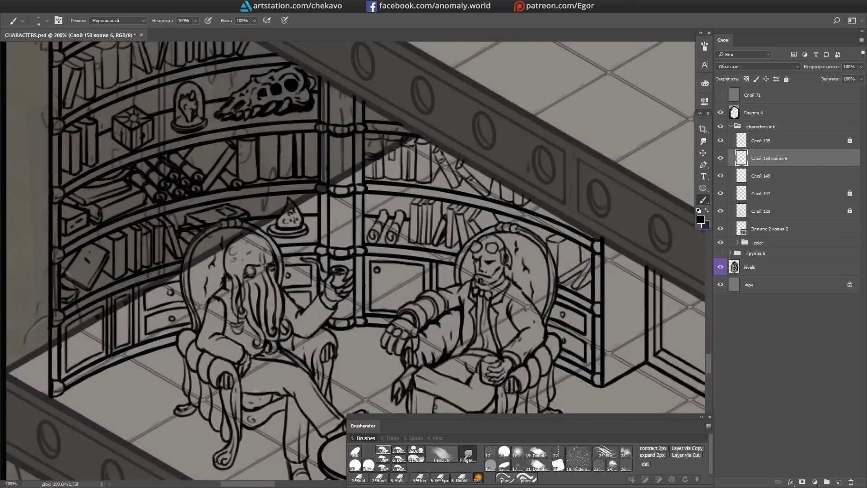
pyautogui.hotkey('ctrl', '-')
pyautogui.hotkey('ctrl', '-')
pyautogui.scroll(-3, 451, 226)
pyautogui.press('m')
pyautogui.hotkey('ctrl', 's')
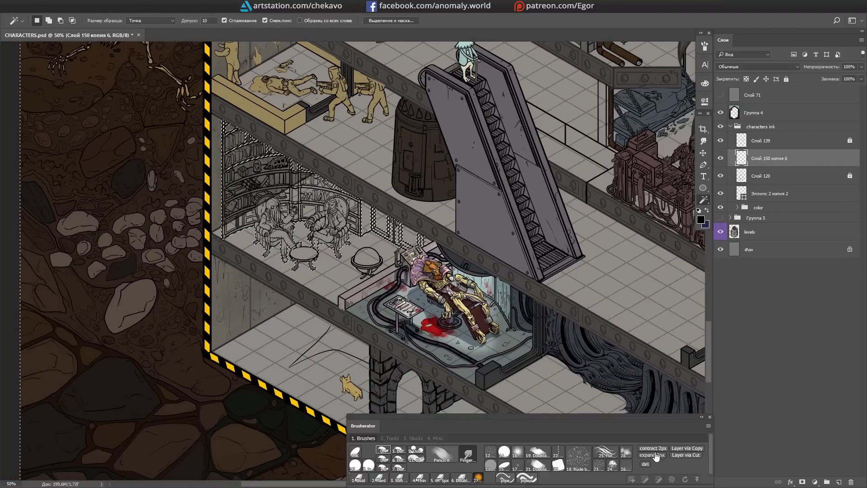
# Step: Grow the selection by 2 pixels, then deselect
pyautogui.click(655, 455)
pyautogui.click(737, 208)
pyautogui.click(747, 398)
pyautogui.press('b')
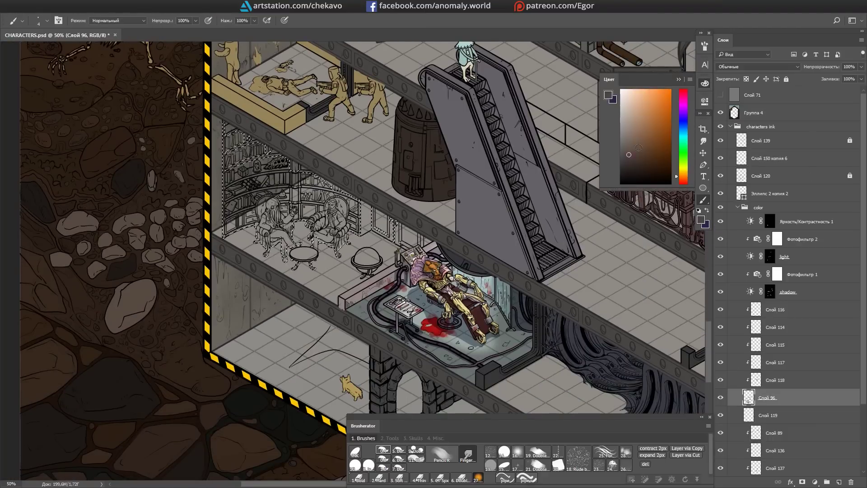
pyautogui.hotkey('ctrl', 'd')
pyautogui.press('m')
pyautogui.scroll(3, 78, 164)
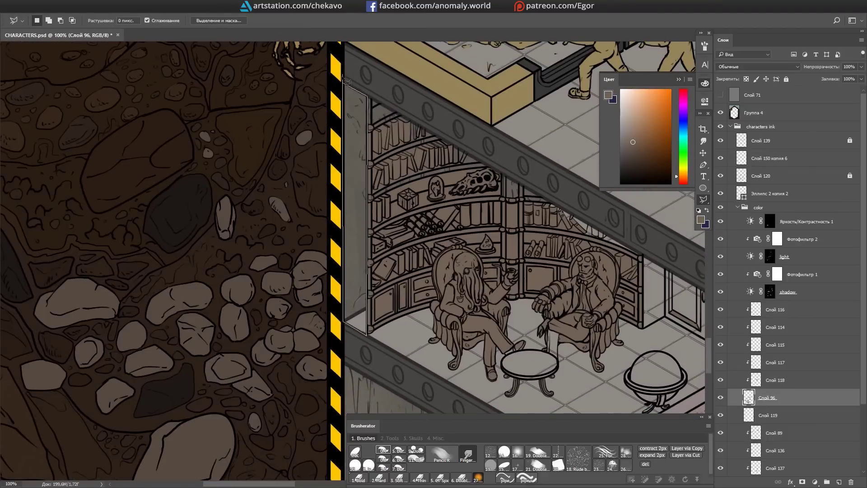
# Step: Select the armchair room freehand with the panels hidden, then restore the panels
pyautogui.press('Tab')
pyautogui.scroll(1, 346, 81)
pyautogui.moveTo(107, 100)
pyautogui.mouseDown()
pyautogui.moveTo(299, 126)
pyautogui.moveTo(449, 246)
pyautogui.mouseUp()
pyautogui.scroll(-3, 469, 222)
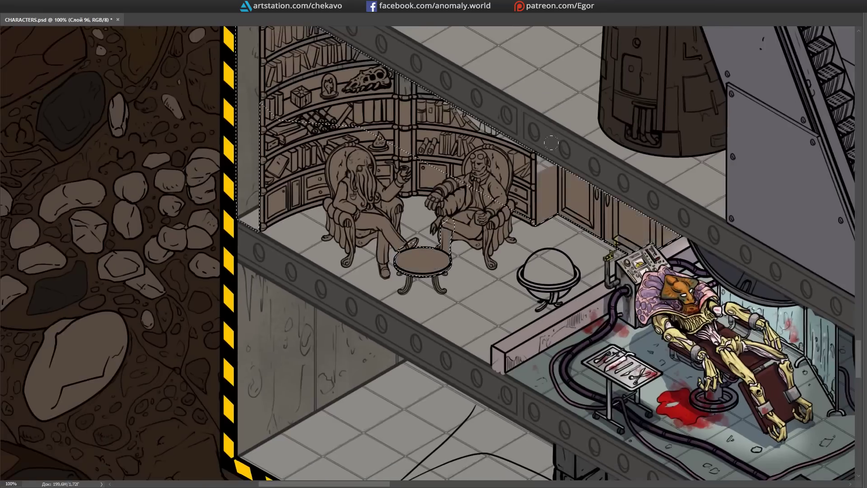
pyautogui.scroll(3, 617, 169)
pyautogui.scroll(-2, 617, 168)
pyautogui.press('Tab')
pyautogui.scroll(-1, 617, 168)
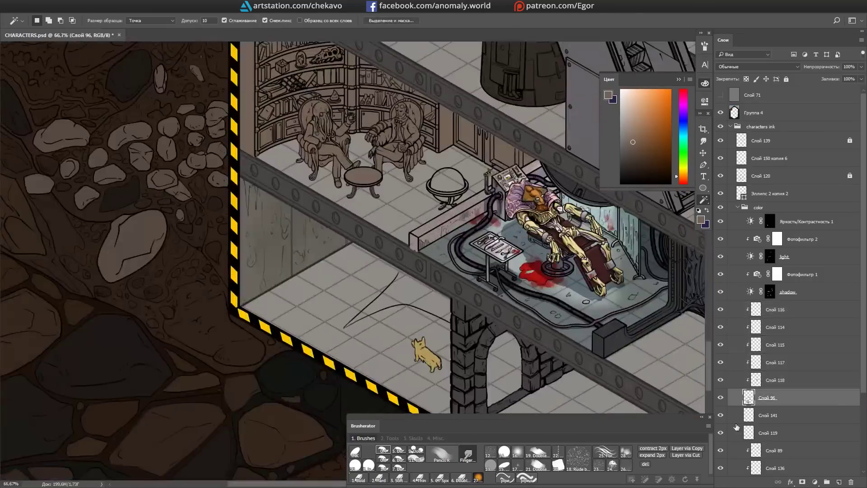
# Step: Delete the old layer Слой 141
pyautogui.click(736, 418)
pyautogui.scroll(-1, 736, 418)
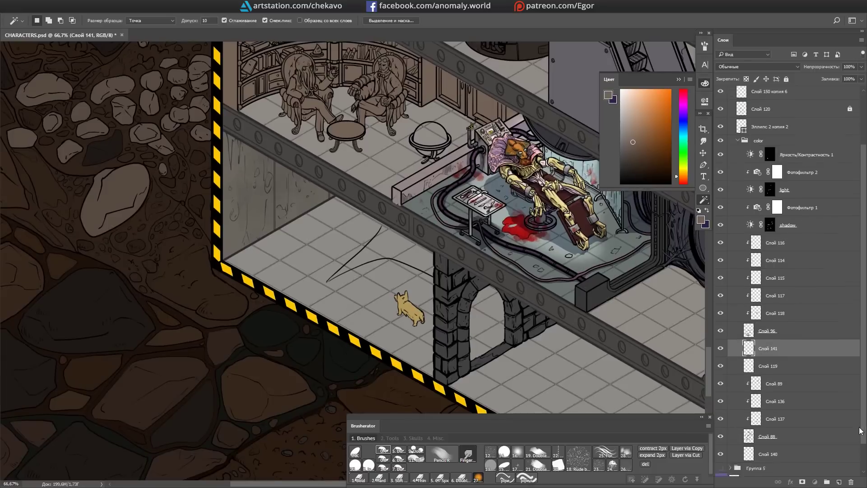
pyautogui.scroll(2, 404, 213)
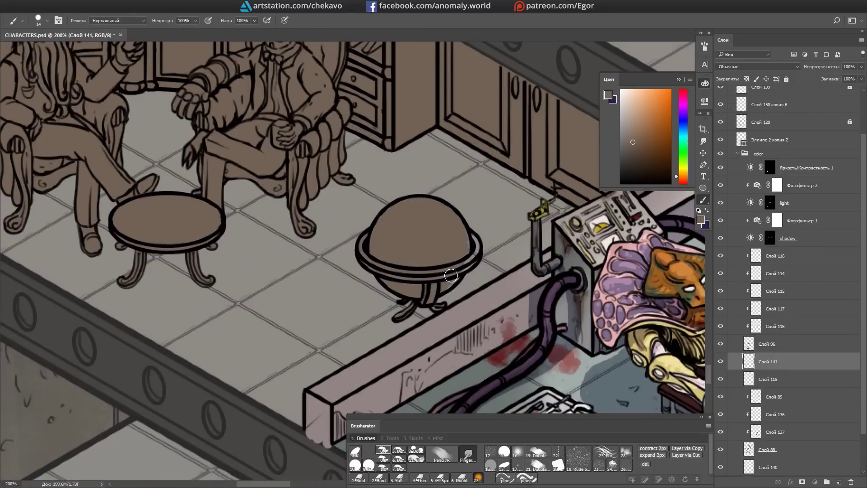
pyautogui.scroll(-3, 456, 222)
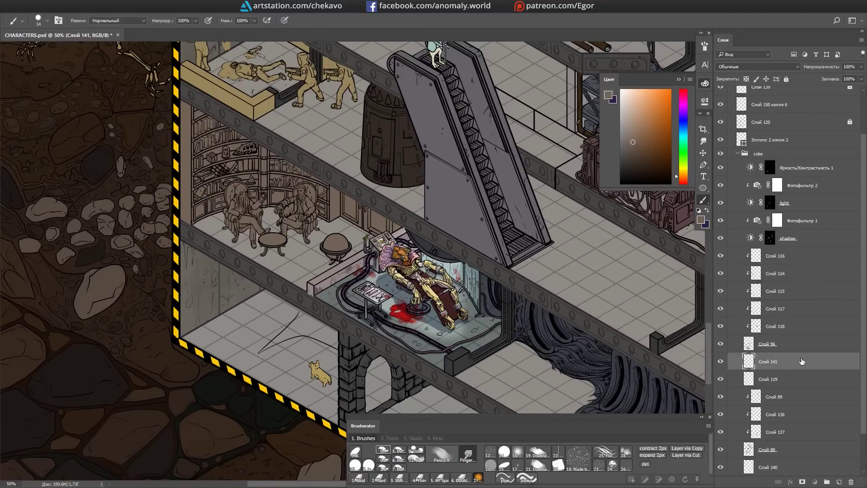
pyautogui.press('Delete')
# Step: Select layers Слой 89 to Слой 137 and zoom out to show the whole base
pyautogui.click(793, 379)
pyautogui.keyDown('shift'); pyautogui.click(793, 414); pyautogui.keyUp('shift')
pyautogui.hotkey('ctrl', '-')
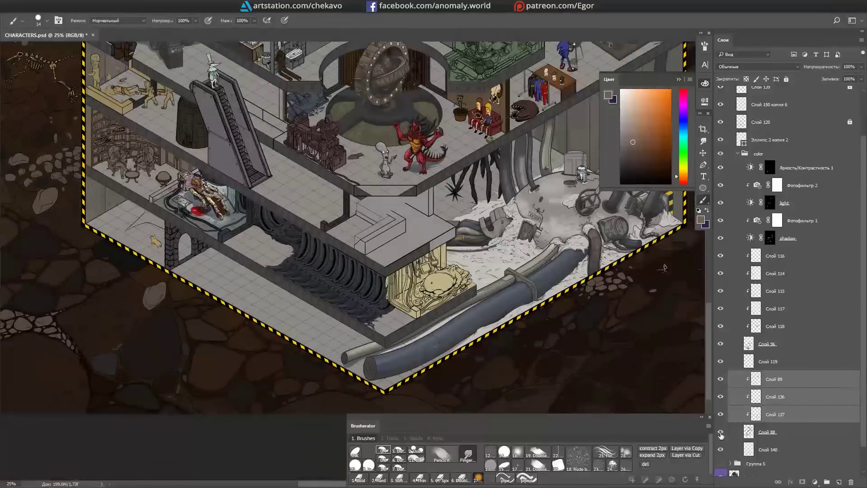
pyautogui.scroll(2, 668, 333)
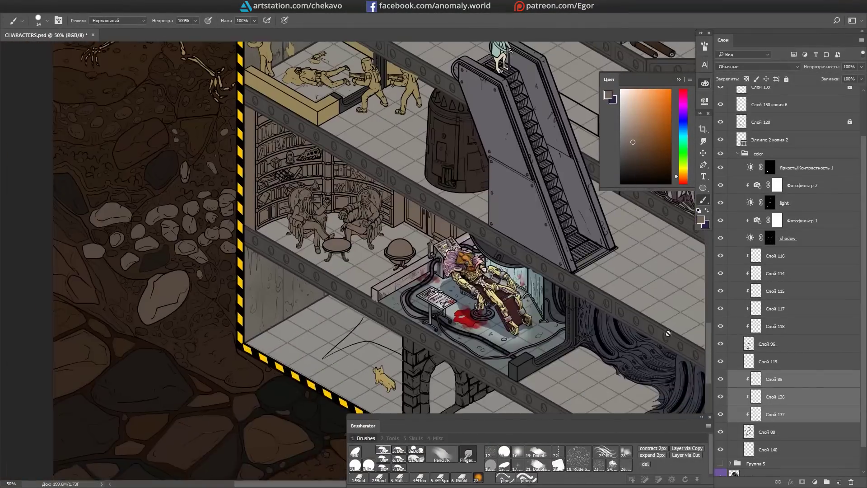
pyautogui.moveTo(668, 333); pyautogui.dragTo(542, 349)
pyautogui.scroll(1, 503, 330)
pyautogui.hotkey('ctrl', '-')
pyautogui.hotkey('ctrl', '-')
pyautogui.hotkey('ctrl', '-')
pyautogui.hotkey('ctrl', '-')
# Step: Collapse the color group and add a new empty layer above Слой 150 копия 6
pyautogui.click(738, 154)
pyautogui.click(728, 159)
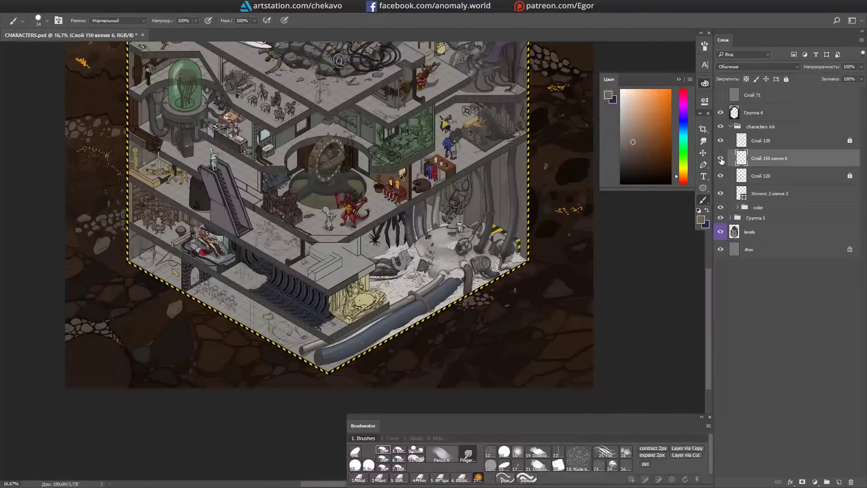
pyautogui.press('d')
pyautogui.hotkey('ctrl', 'shift', 'alt', 'n')
pyautogui.scroll(6, 455, 215)
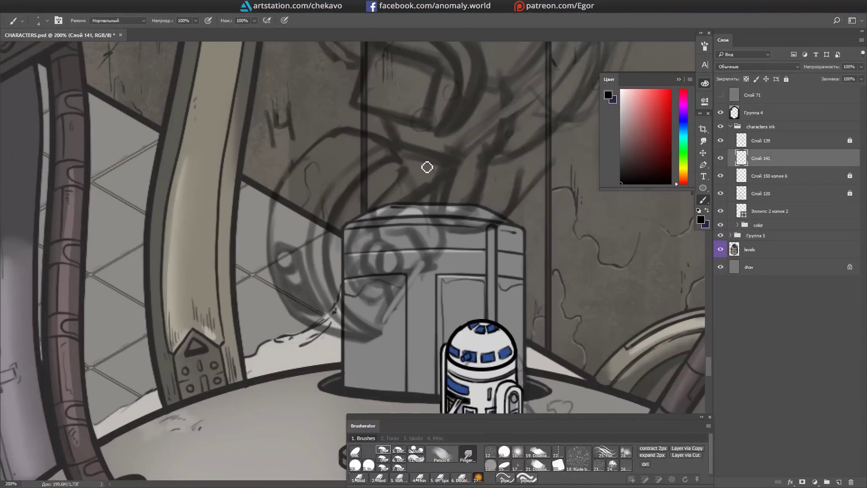
# Step: Ink the thick crescent of the helmet band, its small inner oval and straight edge lines
pyautogui.moveTo(331, 191)
pyautogui.mouseDown()
pyautogui.moveTo(223, 222)
pyautogui.moveTo(348, 290)
pyautogui.moveTo(354, 273)
pyautogui.moveTo(279, 177)
pyautogui.mouseUp()
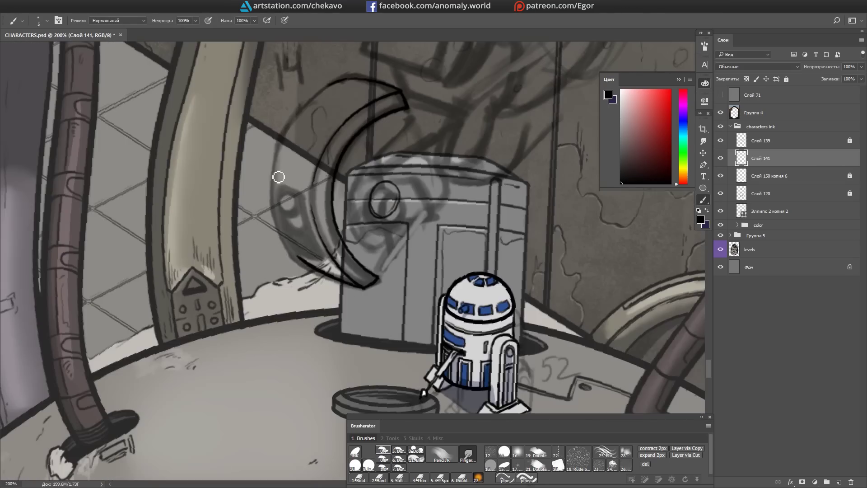
pyautogui.moveTo(323, 277)
pyautogui.mouseDown()
pyautogui.moveTo(355, 205)
pyautogui.moveTo(364, 214)
pyautogui.mouseUp()
pyautogui.moveTo(350, 258)
pyautogui.mouseDown()
pyautogui.moveTo(355, 134)
pyautogui.moveTo(368, 141)
pyautogui.moveTo(333, 240)
pyautogui.moveTo(474, 200)
pyautogui.moveTo(423, 161)
pyautogui.mouseUp()
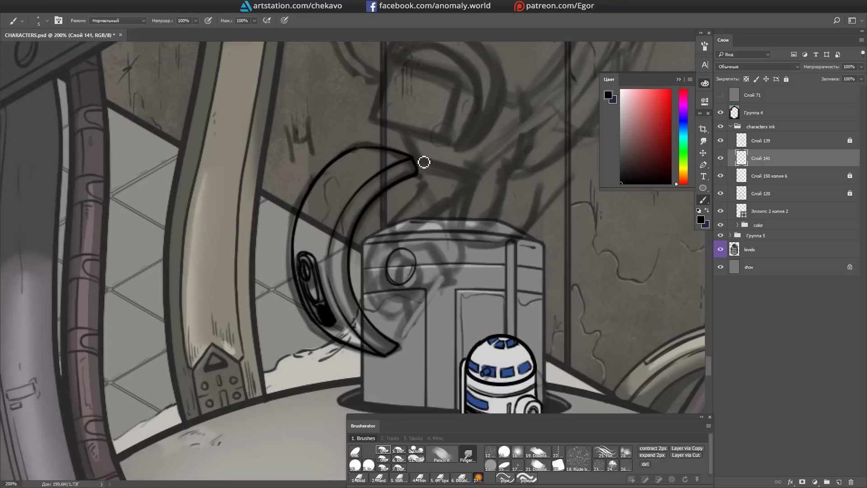
pyautogui.moveTo(365, 249); pyautogui.dragTo(344, 238)
pyautogui.moveTo(424, 190); pyautogui.dragTo(381, 329)
# Step: Hide the levels backdrop, add small dots at the helmet bottom and erase stray lines near the pivot joint
pyautogui.moveTo(422, 197)
pyautogui.mouseDown()
pyautogui.moveTo(298, 160)
pyautogui.moveTo(238, 303)
pyautogui.moveTo(436, 209)
pyautogui.moveTo(402, 148)
pyautogui.mouseUp()
pyautogui.press('b')
pyautogui.moveTo(402, 197)
pyautogui.mouseDown()
pyautogui.moveTo(329, 251)
pyautogui.moveTo(392, 179)
pyautogui.mouseUp()
pyautogui.press('e')
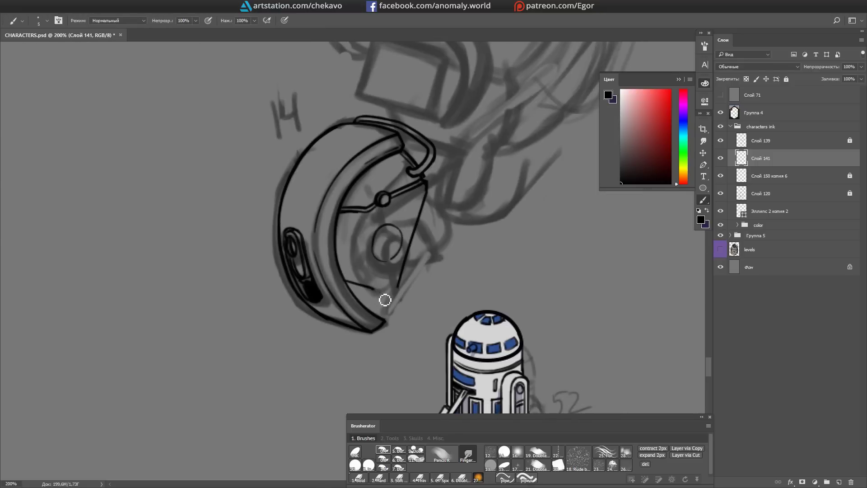
pyautogui.click(382, 298)
pyautogui.scroll(1, 381, 254)
pyautogui.press('e')
pyautogui.scroll(-1, 371, 209)
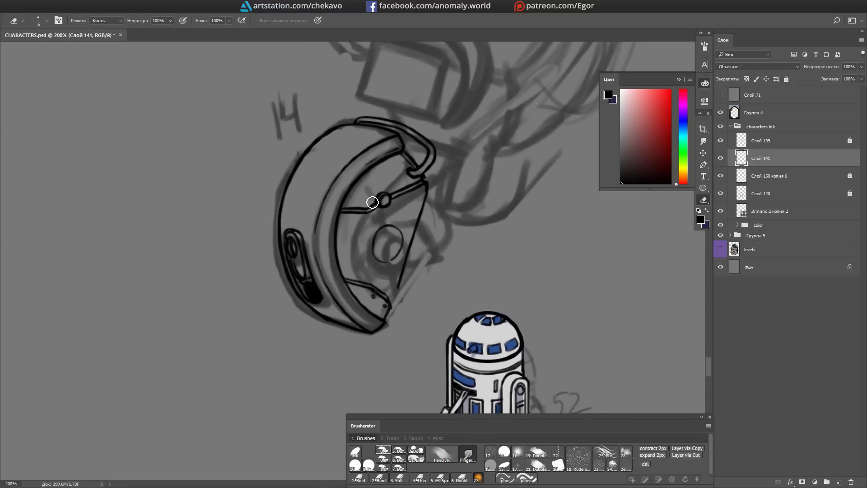
pyautogui.click(643, 465)
pyautogui.moveTo(350, 235); pyautogui.dragTo(351, 213)
# Step: Ink a ring inside the round eye and a darker ring around it, turning the helmet sideways
pyautogui.press('b')
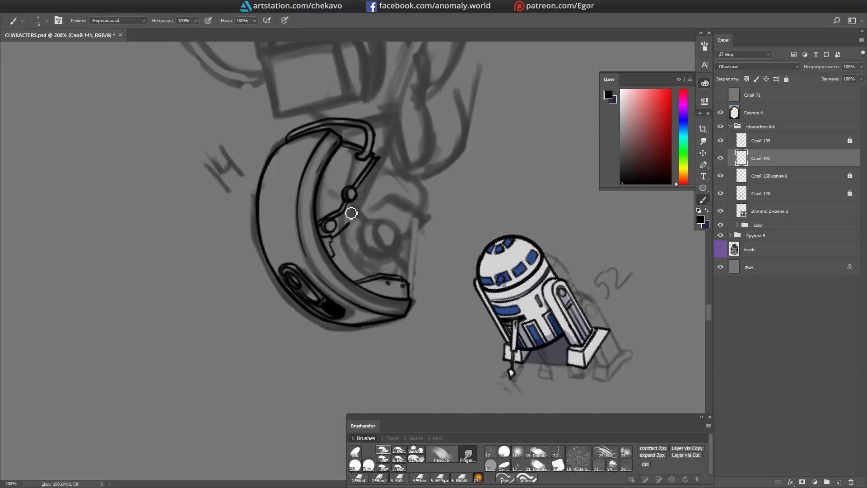
pyautogui.press('b')
pyautogui.click(404, 255)
pyautogui.moveTo(382, 220)
pyautogui.mouseDown()
pyautogui.moveTo(398, 248)
pyautogui.moveTo(328, 211)
pyautogui.mouseUp()
pyautogui.scroll(-1, 400, 273)
pyautogui.press('b')
pyautogui.moveTo(385, 191)
pyautogui.mouseDown()
pyautogui.moveTo(387, 269)
pyautogui.moveTo(392, 252)
pyautogui.moveTo(402, 273)
pyautogui.mouseUp()
pyautogui.press('b')
pyautogui.moveTo(362, 298)
pyautogui.mouseDown()
pyautogui.moveTo(418, 199)
pyautogui.moveTo(432, 243)
pyautogui.moveTo(409, 225)
pyautogui.moveTo(416, 168)
pyautogui.moveTo(421, 246)
pyautogui.moveTo(377, 302)
pyautogui.moveTo(404, 279)
pyautogui.mouseUp()
# Step: Ink the L-shaped edge of the box and short bracket lines
pyautogui.press('b')
pyautogui.moveTo(404, 279); pyautogui.dragTo(428, 240)
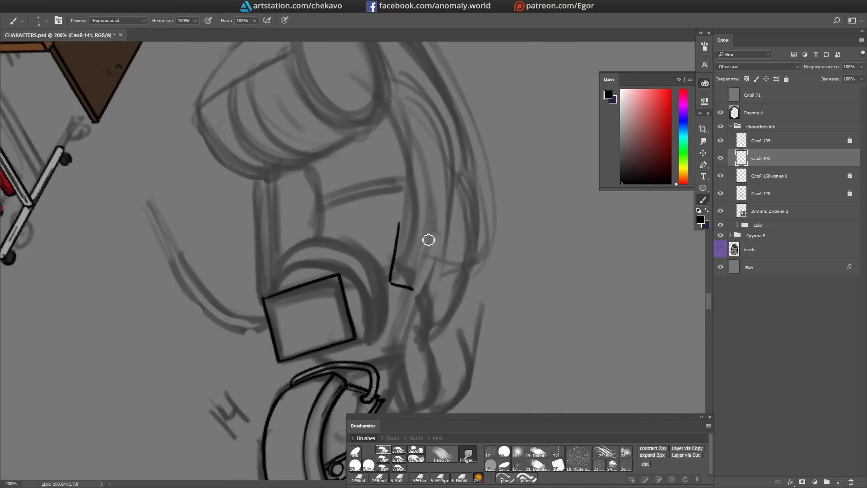
pyautogui.moveTo(505, 205); pyautogui.dragTo(356, 187)
pyautogui.moveTo(357, 187)
pyautogui.mouseDown()
pyautogui.moveTo(374, 223)
pyautogui.moveTo(338, 228)
pyautogui.moveTo(407, 155)
pyautogui.mouseUp()
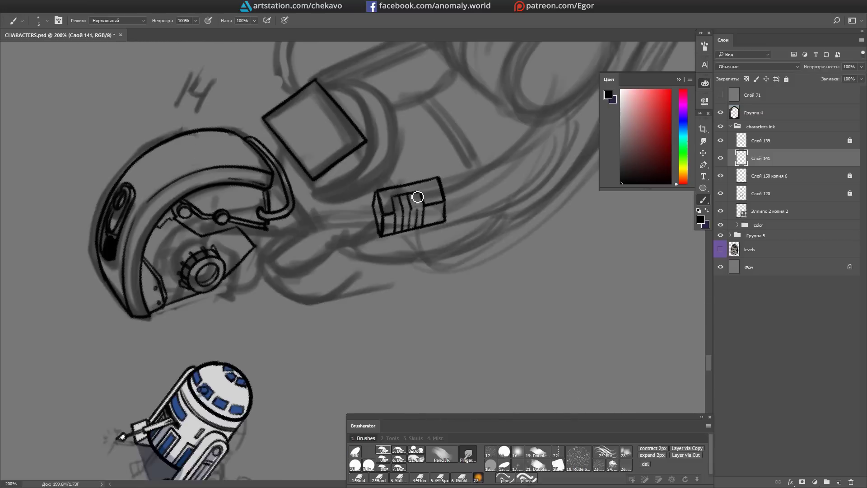
# Step: Ink a small oval beside the box with an inner line running down it
pyautogui.moveTo(417, 191)
pyautogui.mouseDown()
pyautogui.moveTo(337, 180)
pyautogui.moveTo(387, 199)
pyautogui.moveTo(408, 224)
pyautogui.moveTo(389, 237)
pyautogui.moveTo(397, 275)
pyautogui.moveTo(461, 176)
pyautogui.mouseUp()
pyautogui.press('b')
pyautogui.moveTo(427, 137); pyautogui.dragTo(438, 141)
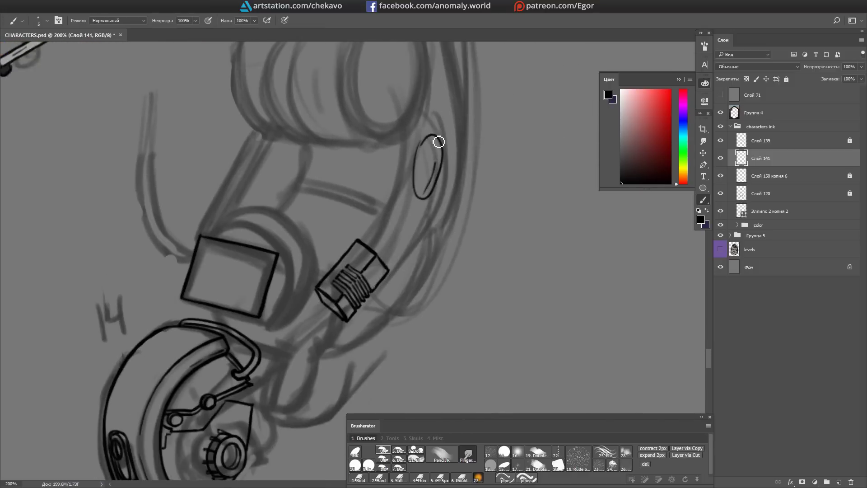
pyautogui.press('b')
pyautogui.moveTo(442, 181); pyautogui.dragTo(451, 145)
pyautogui.moveTo(417, 210); pyautogui.dragTo(435, 150)
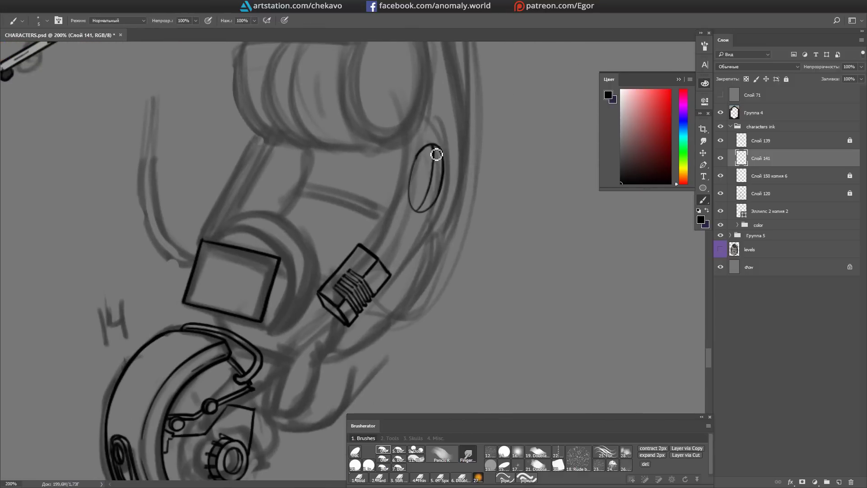
# Step: Ink the long curved strap lines beside the oval
pyautogui.moveTo(425, 211); pyautogui.dragTo(394, 192)
pyautogui.moveTo(381, 243)
pyautogui.mouseDown()
pyautogui.moveTo(435, 180)
pyautogui.moveTo(441, 136)
pyautogui.mouseUp()
pyautogui.moveTo(441, 135)
pyautogui.mouseDown()
pyautogui.moveTo(378, 348)
pyautogui.moveTo(300, 197)
pyautogui.mouseUp()
pyautogui.moveTo(317, 145)
pyautogui.mouseDown()
pyautogui.moveTo(477, 139)
pyautogui.moveTo(340, 251)
pyautogui.mouseUp()
pyautogui.moveTo(369, 168)
pyautogui.mouseDown()
pyautogui.moveTo(348, 154)
pyautogui.moveTo(493, 261)
pyautogui.moveTo(381, 209)
pyautogui.moveTo(487, 156)
pyautogui.moveTo(321, 280)
pyautogui.moveTo(412, 243)
pyautogui.moveTo(298, 240)
pyautogui.moveTo(450, 329)
pyautogui.moveTo(329, 125)
pyautogui.mouseUp()
# Step: Lasso the small ellipse, ink it in black, then lasso the ellipse area near the box
pyautogui.press('l')
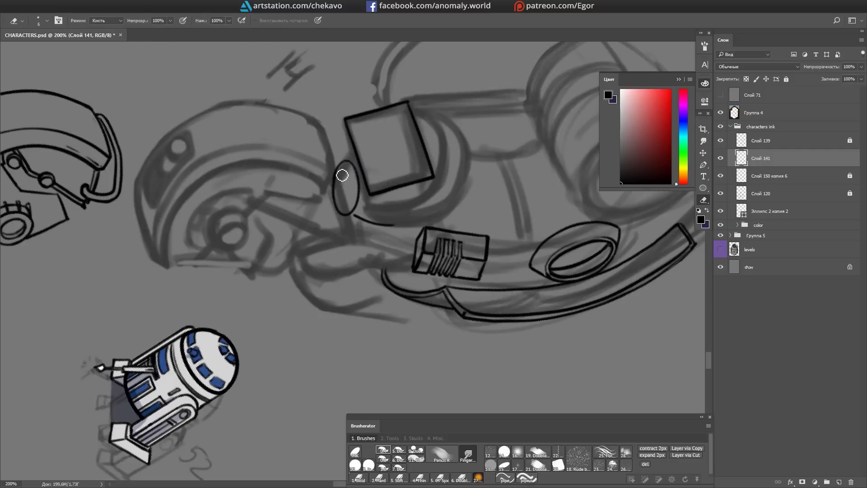
pyautogui.press('r')
pyautogui.moveTo(344, 165)
pyautogui.mouseDown()
pyautogui.moveTo(385, 184)
pyautogui.moveTo(353, 211)
pyautogui.mouseUp()
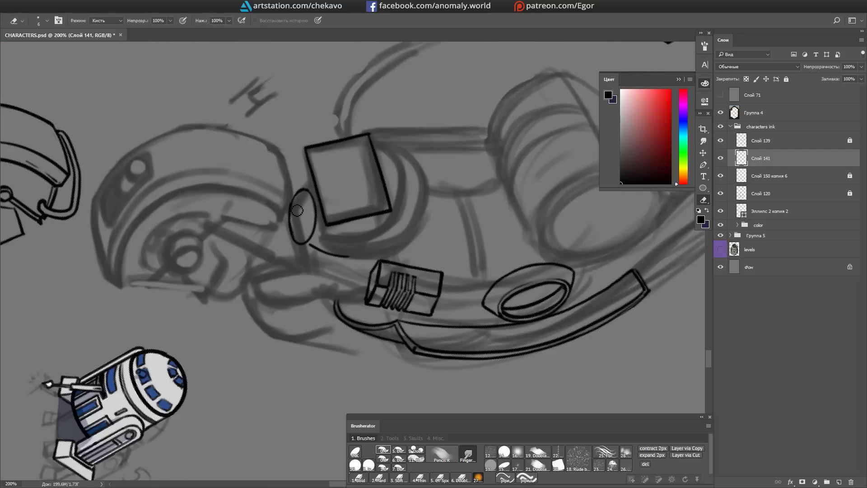
pyautogui.press('l')
pyautogui.moveTo(297, 210); pyautogui.dragTo(294, 205)
pyautogui.moveTo(295, 205); pyautogui.dragTo(305, 134)
pyautogui.hotkey('ctrl', 'd')
pyautogui.press('b')
pyautogui.moveTo(326, 310)
pyautogui.mouseDown()
pyautogui.moveTo(374, 195)
pyautogui.moveTo(354, 249)
pyautogui.moveTo(367, 292)
pyautogui.moveTo(388, 234)
pyautogui.moveTo(318, 219)
pyautogui.mouseUp()
pyautogui.moveTo(498, 228)
pyautogui.mouseDown()
pyautogui.moveTo(422, 174)
pyautogui.moveTo(362, 245)
pyautogui.moveTo(265, 203)
pyautogui.moveTo(388, 238)
pyautogui.moveTo(300, 296)
pyautogui.moveTo(364, 244)
pyautogui.moveTo(343, 253)
pyautogui.mouseUp()
pyautogui.press('l')
pyautogui.moveTo(276, 243); pyautogui.dragTo(273, 246)
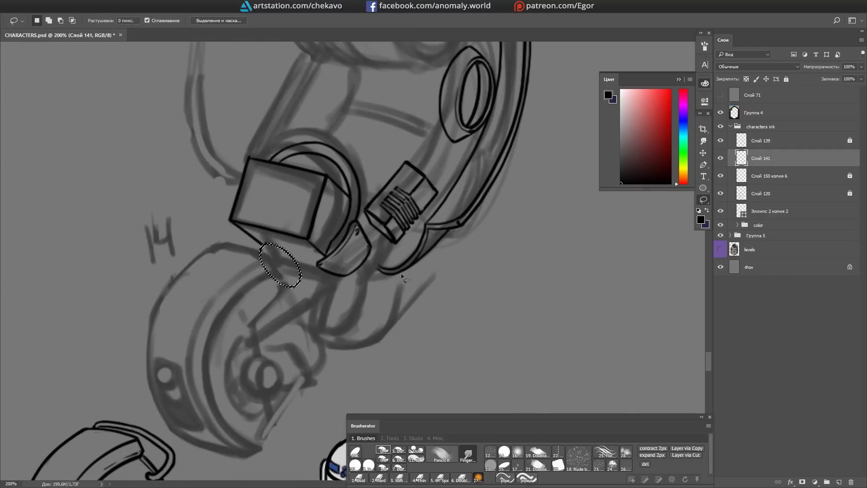
# Step: Thicken the short ink line below the box
pyautogui.hotkey('ctrl', 'd')
pyautogui.press('b')
pyautogui.moveTo(401, 273); pyautogui.dragTo(359, 232)
pyautogui.moveTo(371, 157); pyautogui.dragTo(216, 290)
pyautogui.moveTo(265, 229)
pyautogui.mouseDown()
pyautogui.moveTo(251, 258)
pyautogui.moveTo(333, 261)
pyautogui.moveTo(360, 302)
pyautogui.mouseUp()
# Step: Erase stray strokes near the box
pyautogui.press('l')
pyautogui.hotkey('ctrl', 'd')
pyautogui.moveTo(353, 258)
pyautogui.mouseDown()
pyautogui.moveTo(382, 281)
pyautogui.moveTo(358, 242)
pyautogui.moveTo(310, 241)
pyautogui.moveTo(343, 210)
pyautogui.moveTo(302, 149)
pyautogui.mouseUp()
pyautogui.press('b')
pyautogui.press('e')
pyautogui.moveTo(316, 239)
pyautogui.mouseDown()
pyautogui.moveTo(334, 212)
pyautogui.moveTo(316, 190)
pyautogui.moveTo(306, 195)
pyautogui.moveTo(333, 211)
pyautogui.mouseUp()
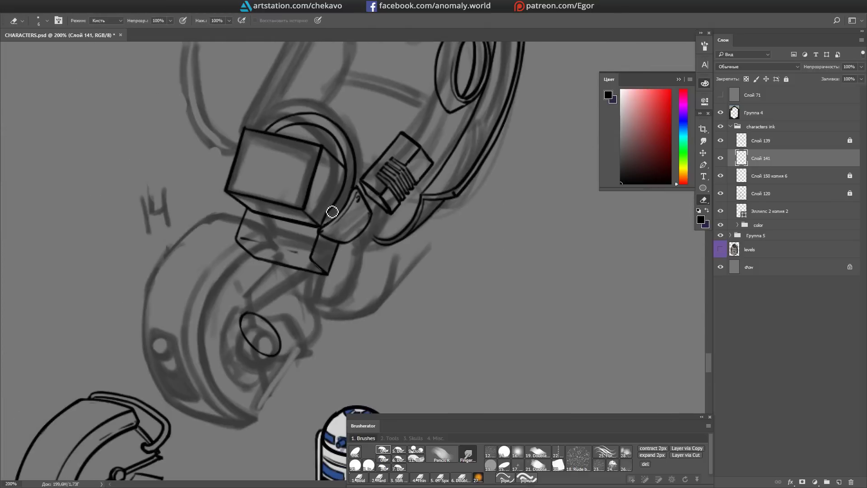
pyautogui.scroll(-1, 309, 263)
# Step: Ink the ellipse between the strap lines
pyautogui.moveTo(413, 251); pyautogui.dragTo(316, 257)
pyautogui.press('b')
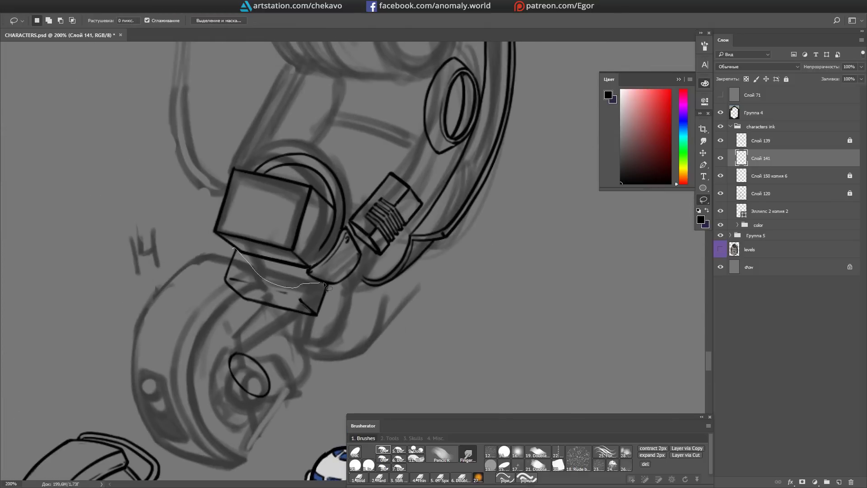
pyautogui.moveTo(489, 167); pyautogui.dragTo(263, 372)
pyautogui.moveTo(323, 276); pyautogui.dragTo(291, 200)
pyautogui.moveTo(302, 251); pyautogui.dragTo(289, 259)
pyautogui.moveTo(234, 325)
pyautogui.mouseDown()
pyautogui.moveTo(251, 271)
pyautogui.moveTo(266, 293)
pyautogui.moveTo(329, 252)
pyautogui.moveTo(334, 151)
pyautogui.moveTo(262, 242)
pyautogui.moveTo(333, 296)
pyautogui.mouseUp()
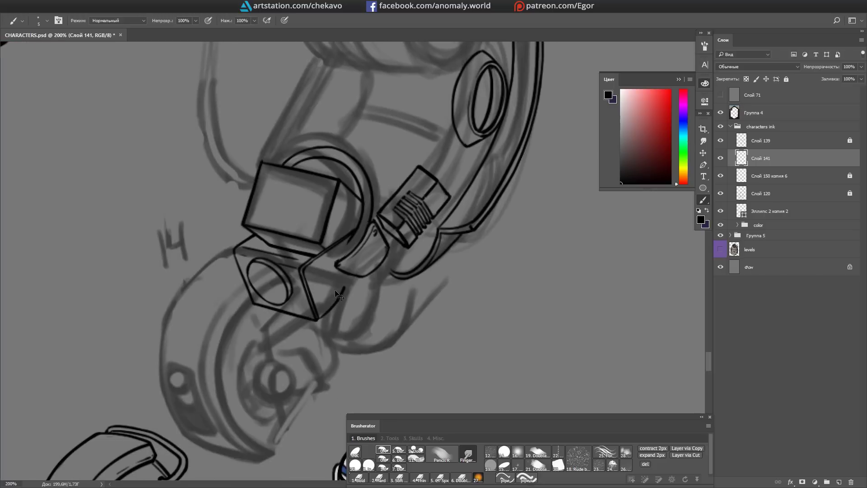
# Step: Select the headphone band strokes and reshape them with Free Transform
pyautogui.press('e')
pyautogui.moveTo(370, 269); pyautogui.dragTo(329, 217)
pyautogui.press('e')
pyautogui.press('b')
pyautogui.moveTo(432, 189); pyautogui.dragTo(336, 317)
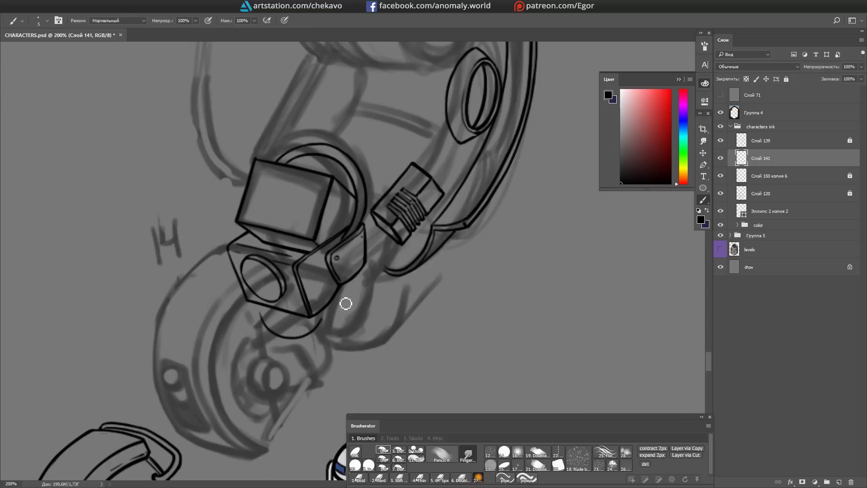
pyautogui.moveTo(323, 324)
pyautogui.mouseDown()
pyautogui.moveTo(456, 140)
pyautogui.moveTo(421, 188)
pyautogui.mouseUp()
pyautogui.hotkey('ctrl', 't')
pyautogui.press('Return')
pyautogui.hotkey('ctrl', 'd')
# Step: Squash the left earpiece into a narrower tilted shape and rotate it into place
pyautogui.moveTo(299, 358)
pyautogui.mouseDown()
pyautogui.moveTo(482, 207)
pyautogui.moveTo(449, 299)
pyautogui.mouseUp()
pyautogui.press('l')
pyautogui.hotkey('ctrl', 't')
pyautogui.moveTo(271, 226); pyautogui.dragTo(253, 343)
pyautogui.hotkey('ctrl', '-')
pyautogui.press('Return')
pyautogui.hotkey('ctrl', '+')
pyautogui.hotkey('ctrl', 't')
pyautogui.moveTo(180, 165)
pyautogui.mouseDown()
pyautogui.moveTo(257, 175)
pyautogui.moveTo(302, 118)
pyautogui.moveTo(285, 108)
pyautogui.mouseUp()
pyautogui.click(416, 20)
pyautogui.hotkey('ctrl', 'd')
# Step: Lasso the earpiece slot, then rotate and flip it into position
pyautogui.press('r')
pyautogui.moveTo(361, 226)
pyautogui.mouseDown()
pyautogui.moveTo(316, 293)
pyautogui.moveTo(253, 316)
pyautogui.mouseUp()
pyautogui.press('b')
pyautogui.press('r')
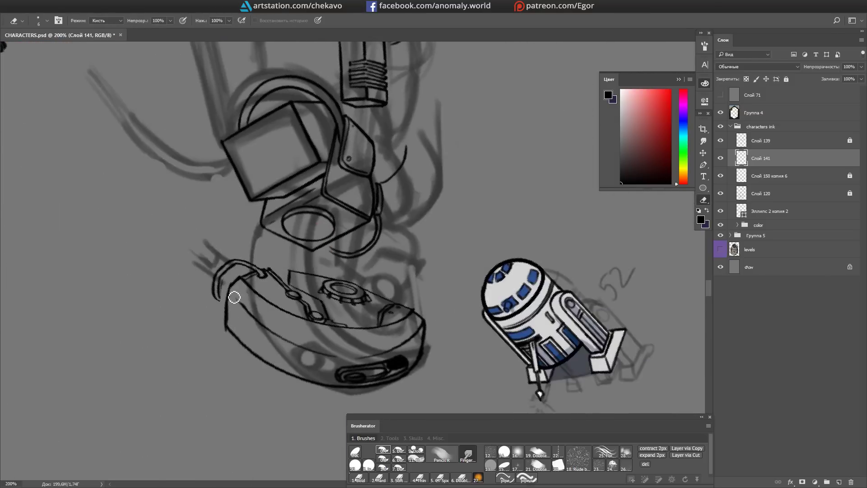
pyautogui.moveTo(242, 282); pyautogui.dragTo(271, 305)
pyautogui.press('l')
pyautogui.moveTo(238, 232)
pyautogui.mouseDown()
pyautogui.moveTo(251, 234)
pyautogui.moveTo(239, 231)
pyautogui.mouseUp()
pyautogui.hotkey('ctrl', 't')
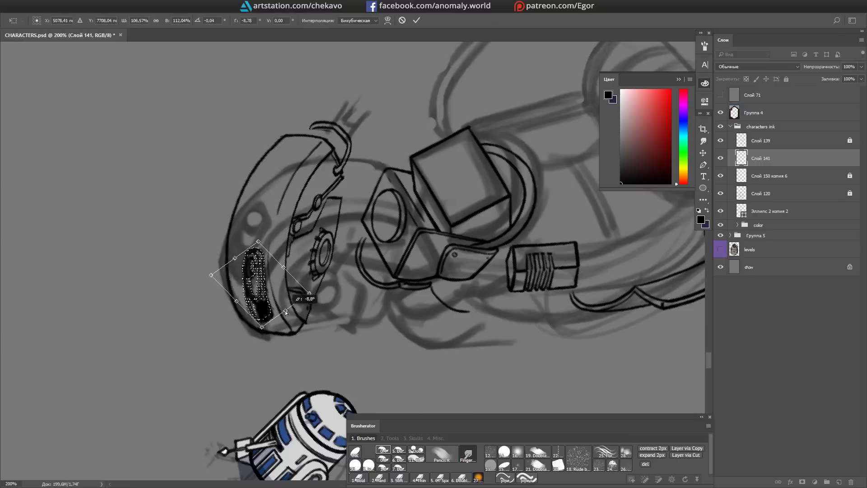
pyautogui.moveTo(273, 280)
pyautogui.mouseDown()
pyautogui.moveTo(335, 252)
pyautogui.moveTo(238, 411)
pyautogui.mouseUp()
pyautogui.press('Return')
pyautogui.hotkey('ctrl', 'd')
# Step: Lasso the earpiece again and adjust it with Free Transform, turning the view to stand it upright
pyautogui.press('e')
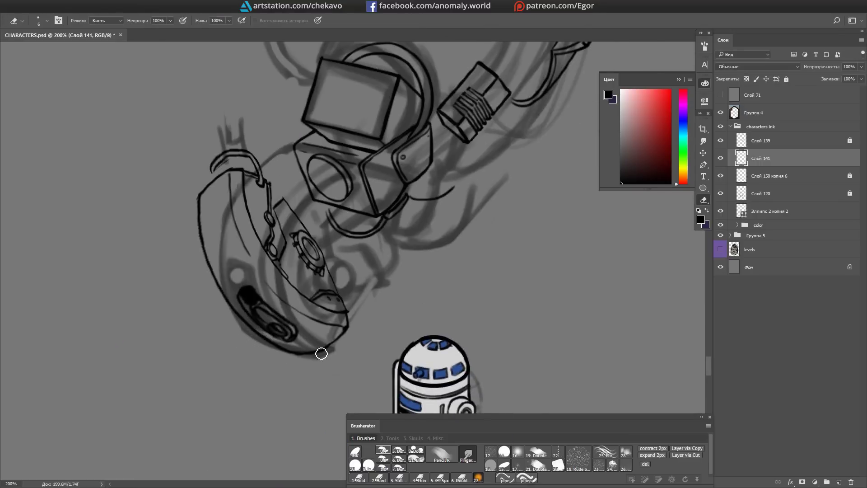
pyautogui.press('r')
pyautogui.moveTo(349, 315)
pyautogui.mouseDown()
pyautogui.moveTo(449, 277)
pyautogui.moveTo(361, 235)
pyautogui.mouseUp()
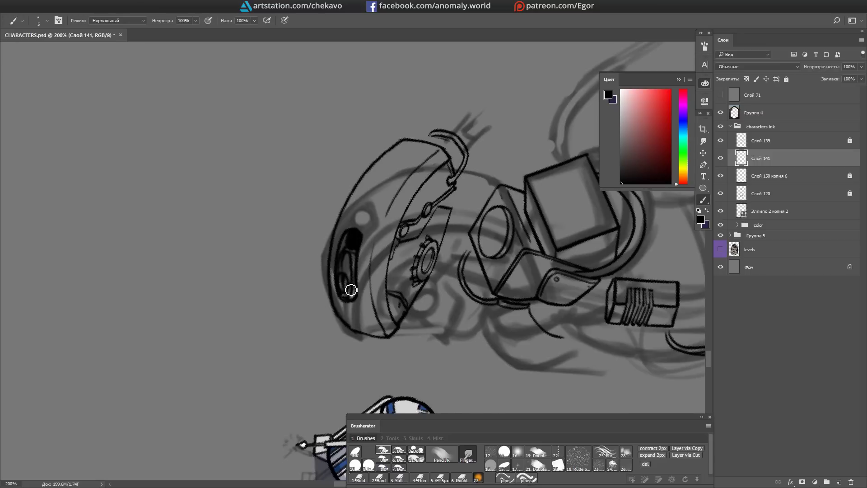
pyautogui.press('e')
pyautogui.press('r')
pyautogui.moveTo(346, 256)
pyautogui.mouseDown()
pyautogui.moveTo(396, 135)
pyautogui.moveTo(292, 299)
pyautogui.moveTo(334, 209)
pyautogui.moveTo(318, 248)
pyautogui.moveTo(337, 306)
pyautogui.mouseUp()
pyautogui.press('b')
pyautogui.press('r')
# Step: Ink the screwed panel plate across the front of the box
pyautogui.press('r')
pyautogui.press('l')
pyautogui.moveTo(340, 215)
pyautogui.mouseDown()
pyautogui.moveTo(322, 289)
pyautogui.moveTo(290, 157)
pyautogui.moveTo(302, 176)
pyautogui.moveTo(424, 230)
pyautogui.moveTo(315, 194)
pyautogui.moveTo(271, 232)
pyautogui.moveTo(292, 241)
pyautogui.moveTo(251, 277)
pyautogui.moveTo(219, 226)
pyautogui.moveTo(339, 190)
pyautogui.moveTo(284, 210)
pyautogui.moveTo(429, 291)
pyautogui.moveTo(372, 257)
pyautogui.moveTo(356, 267)
pyautogui.mouseUp()
pyautogui.hotkey('ctrl', 't')
pyautogui.press('Return')
pyautogui.press('b')
pyautogui.hotkey('ctrl', 'd')
pyautogui.press('r')
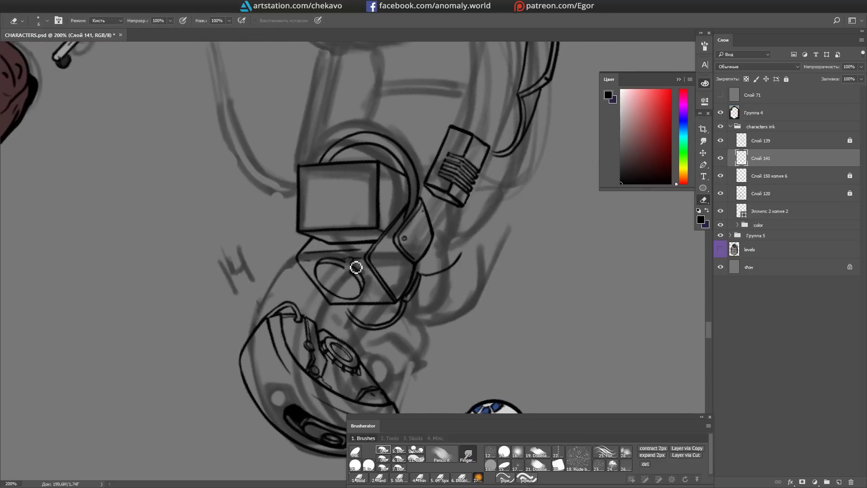
pyautogui.moveTo(343, 308); pyautogui.dragTo(340, 271)
pyautogui.press('b')
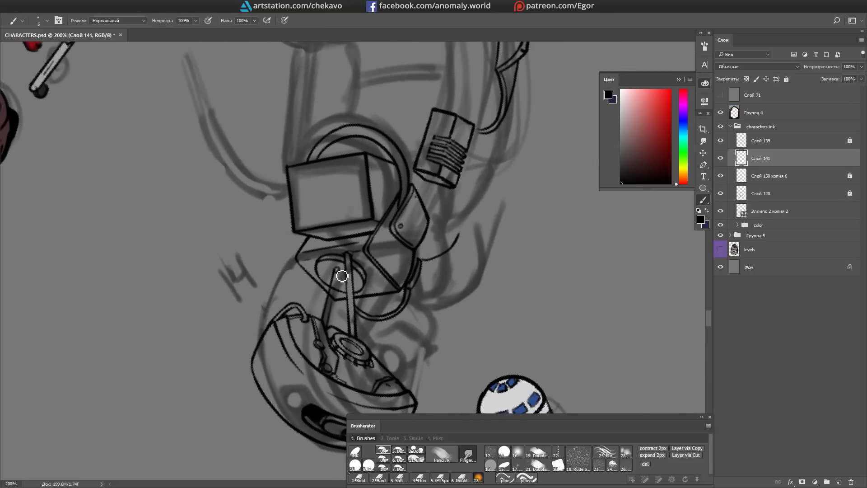
pyautogui.press('b')
pyautogui.moveTo(326, 280)
pyautogui.mouseDown()
pyautogui.moveTo(359, 247)
pyautogui.moveTo(329, 294)
pyautogui.moveTo(367, 329)
pyautogui.moveTo(321, 282)
pyautogui.moveTo(435, 290)
pyautogui.moveTo(356, 277)
pyautogui.mouseUp()
pyautogui.press('b')
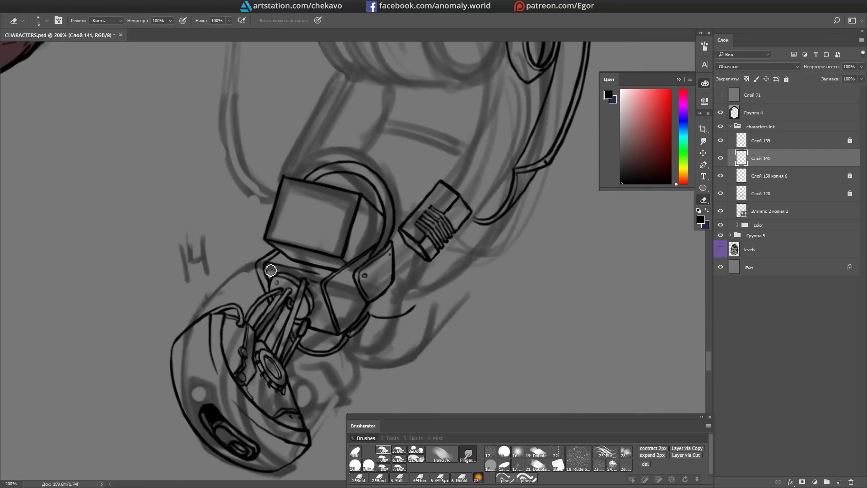
pyautogui.moveTo(268, 264)
pyautogui.mouseDown()
pyautogui.moveTo(316, 225)
pyautogui.moveTo(384, 283)
pyautogui.moveTo(319, 266)
pyautogui.moveTo(346, 162)
pyautogui.moveTo(440, 282)
pyautogui.moveTo(316, 190)
pyautogui.moveTo(438, 240)
pyautogui.moveTo(320, 232)
pyautogui.moveTo(511, 248)
pyautogui.mouseUp()
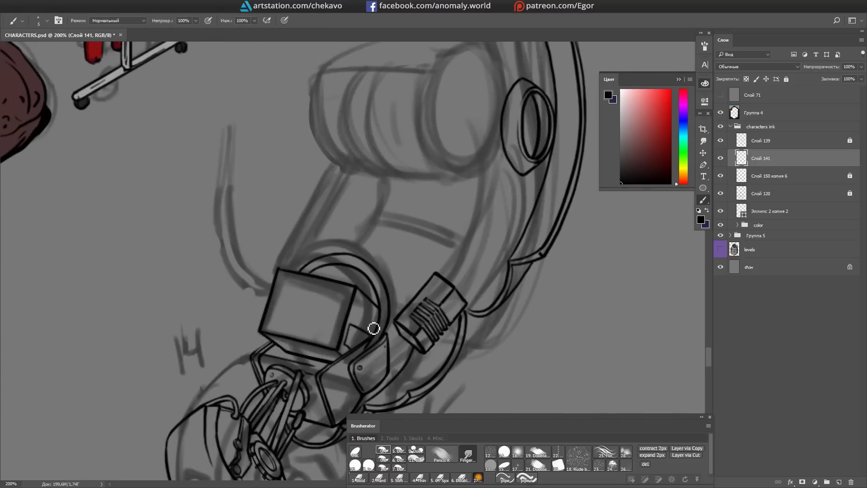
pyautogui.moveTo(353, 343)
pyautogui.mouseDown()
pyautogui.moveTo(456, 244)
pyautogui.moveTo(427, 298)
pyautogui.mouseUp()
# Step: Clean stray ink and add the cable joining the plug to the strap
pyautogui.press('e')
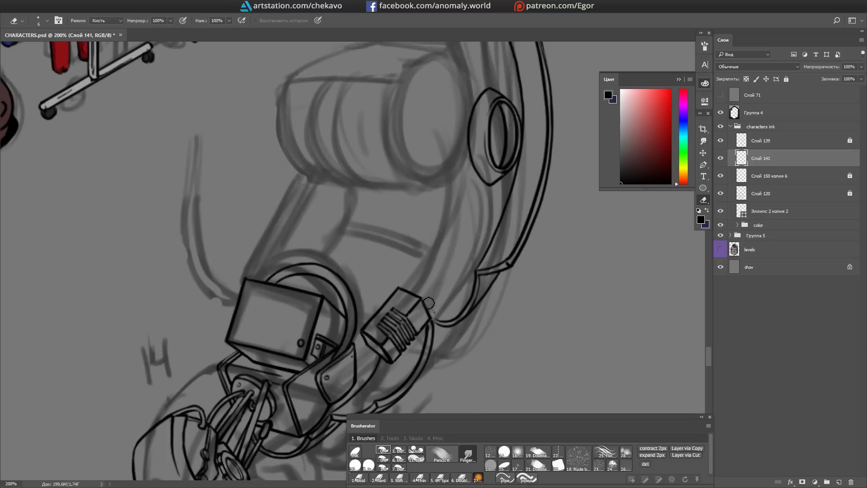
pyautogui.press('b')
pyautogui.scroll(2, 430, 329)
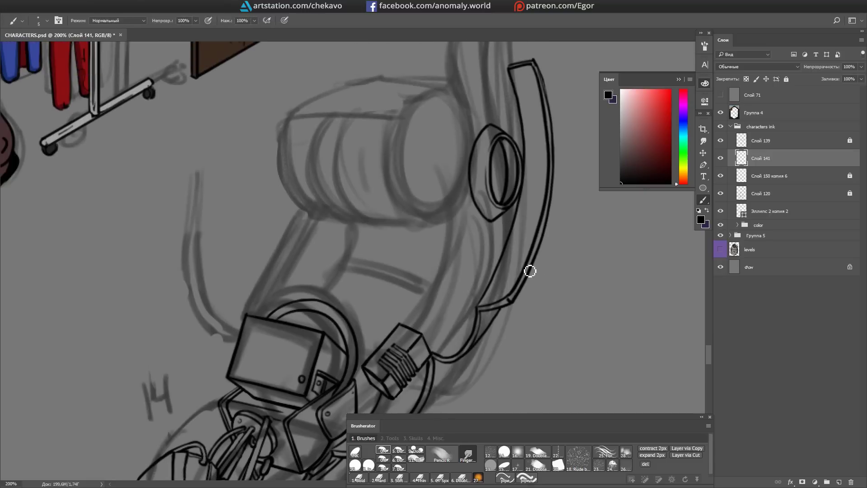
pyautogui.press('e')
pyautogui.scroll(-3, 435, 284)
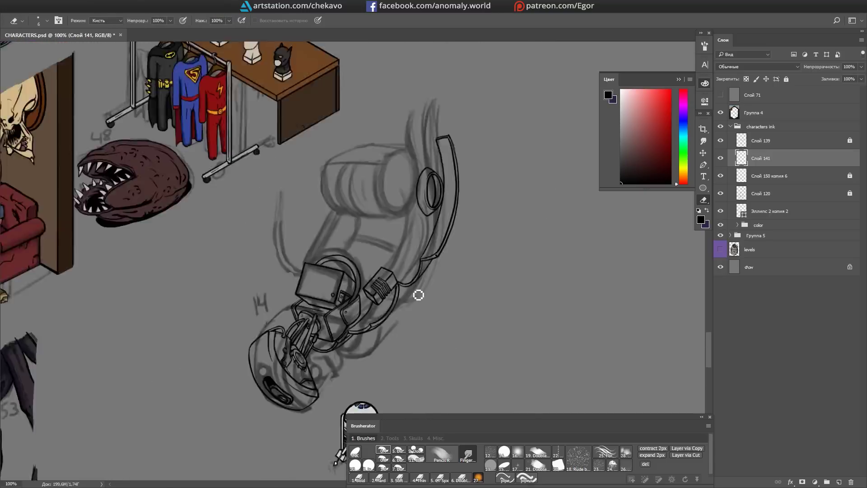
pyautogui.scroll(1, 415, 301)
pyautogui.scroll(-2, 406, 314)
pyautogui.scroll(3, 412, 286)
pyautogui.press('b')
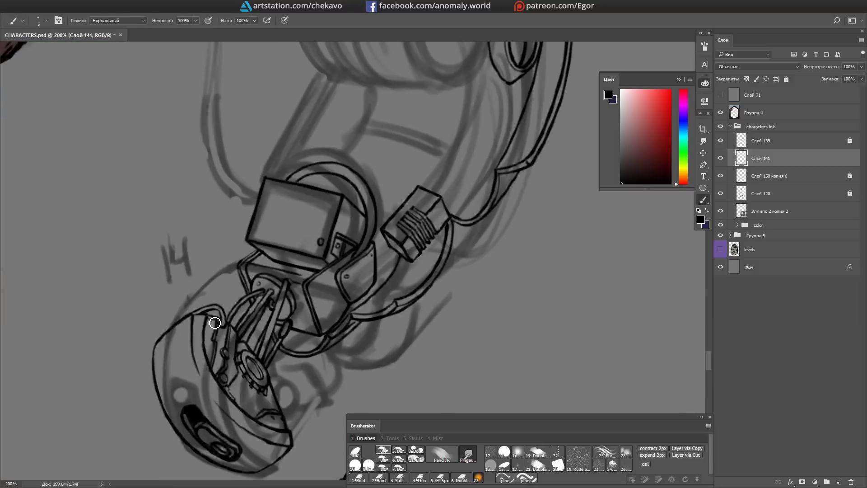
pyautogui.moveTo(229, 322); pyautogui.dragTo(270, 277)
# Step: Save the document and move the lassoed eyepiece ring onto the cylinder
pyautogui.press('h')
pyautogui.press('h')
pyautogui.moveTo(252, 301); pyautogui.dragTo(369, 292)
pyautogui.hotkey('ctrl', 's')
pyautogui.moveTo(367, 133); pyautogui.dragTo(310, 111)
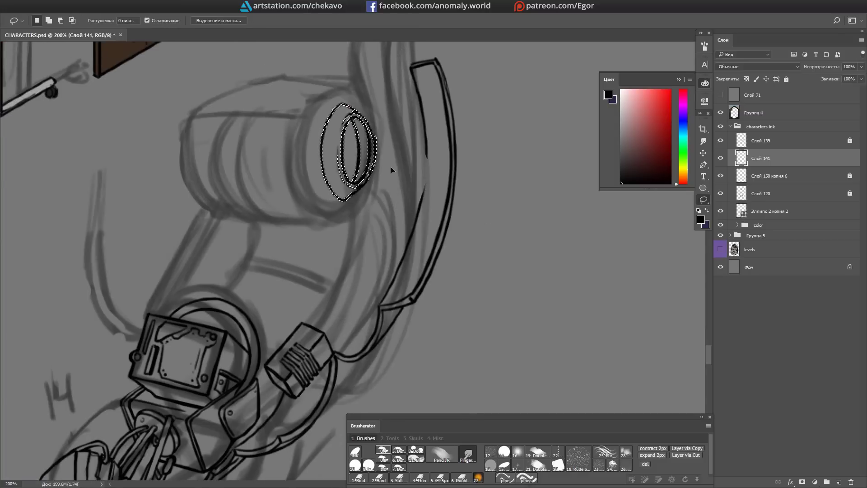
pyautogui.hotkey('ctrl', 'd')
# Step: Ink a small angular cube clamp on the curved band
pyautogui.press('e')
pyautogui.moveTo(427, 217)
pyautogui.mouseDown()
pyautogui.moveTo(414, 271)
pyautogui.moveTo(361, 172)
pyautogui.moveTo(315, 243)
pyautogui.mouseUp()
pyautogui.press('b')
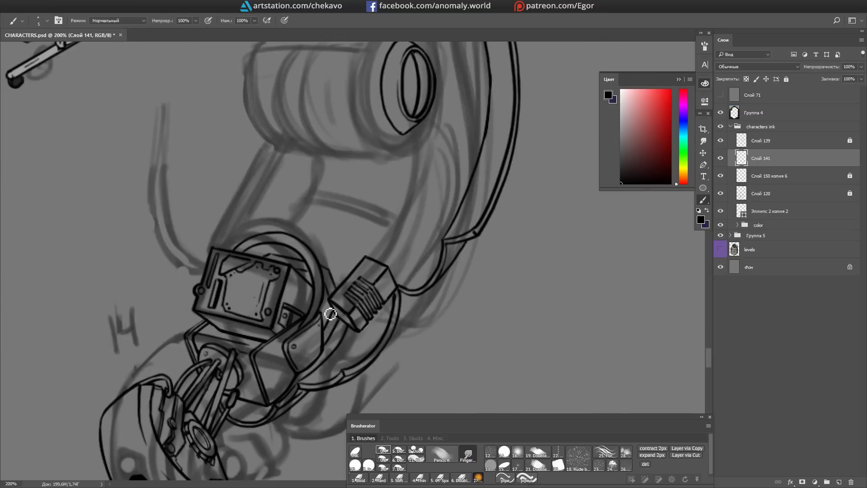
pyautogui.moveTo(330, 314); pyautogui.dragTo(323, 258)
pyautogui.moveTo(380, 266)
pyautogui.mouseDown()
pyautogui.moveTo(352, 310)
pyautogui.moveTo(344, 299)
pyautogui.moveTo(378, 283)
pyautogui.mouseUp()
pyautogui.moveTo(378, 283); pyautogui.dragTo(391, 314)
pyautogui.moveTo(379, 320); pyautogui.dragTo(412, 242)
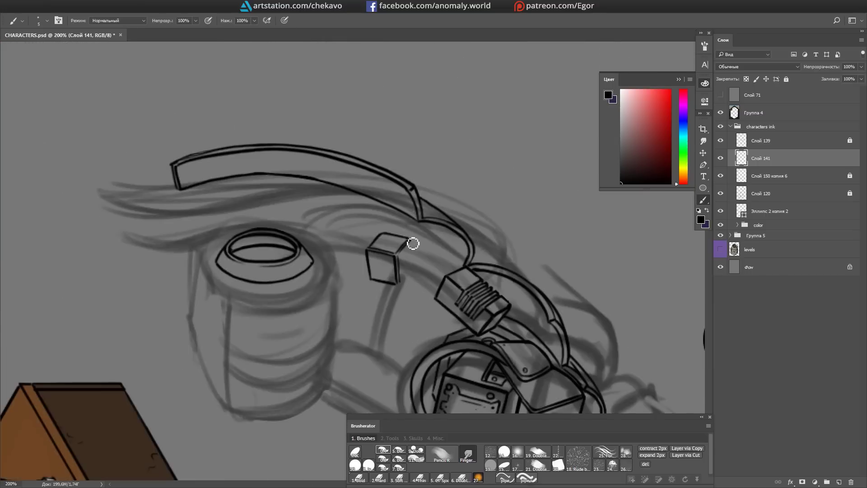
pyautogui.moveTo(545, 167)
pyautogui.mouseDown()
pyautogui.moveTo(504, 158)
pyautogui.moveTo(451, 189)
pyautogui.moveTo(397, 273)
pyautogui.moveTo(414, 201)
pyautogui.moveTo(399, 135)
pyautogui.mouseUp()
# Step: Copy the cube onto new layer Слой 142 and move the copy up the band
pyautogui.hotkey('ctrl', 'd')
pyautogui.press('e')
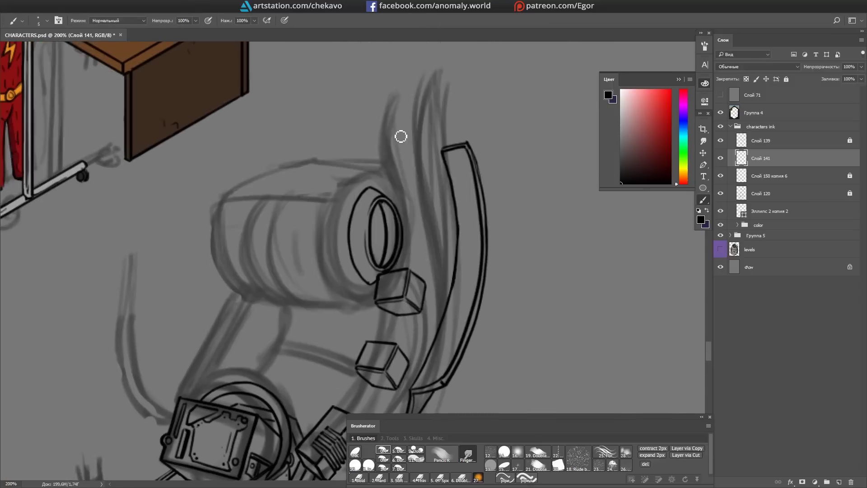
pyautogui.press('l')
pyautogui.hotkey('ctrl', 'shift', 'alt', 'n')
pyautogui.moveTo(398, 235); pyautogui.dragTo(406, 163)
pyautogui.hotkey('ctrl', 'd')
# Step: Lasso the upright box and nudge it into place on the band
pyautogui.press('b')
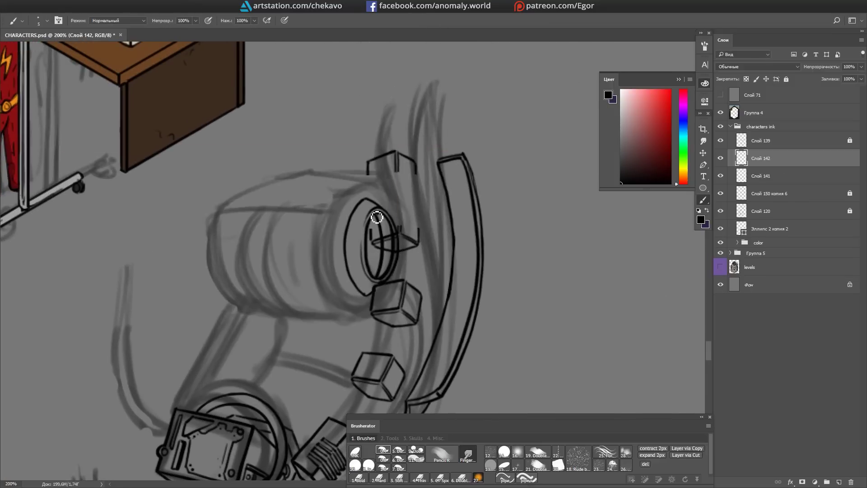
pyautogui.press('l')
pyautogui.moveTo(357, 136); pyautogui.dragTo(391, 147)
pyautogui.moveTo(391, 194); pyautogui.dragTo(406, 189)
pyautogui.moveTo(406, 190)
pyautogui.mouseDown()
pyautogui.moveTo(433, 171)
pyautogui.moveTo(461, 187)
pyautogui.moveTo(391, 152)
pyautogui.moveTo(306, 187)
pyautogui.mouseUp()
pyautogui.hotkey('ctrl', 'd')
pyautogui.hotkey('ctrl', 'shift', 'alt', 'n')
pyautogui.press('b')
# Step: On a new layer, ink the cable along the band with a size 7 brush
pyautogui.hotkey('ctrl', 'shift', 'alt', 'n')
pyautogui.press('[')
pyautogui.press('[')
pyautogui.press('[')
pyautogui.moveTo(377, 267); pyautogui.dragTo(363, 155)
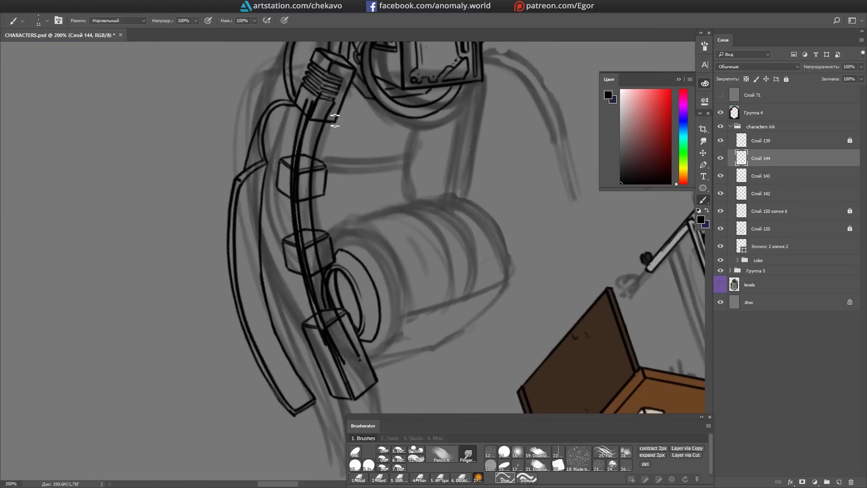
pyautogui.moveTo(316, 190); pyautogui.dragTo(332, 267)
pyautogui.moveTo(329, 242)
pyautogui.mouseDown()
pyautogui.moveTo(374, 85)
pyautogui.moveTo(377, 158)
pyautogui.moveTo(430, 207)
pyautogui.moveTo(332, 364)
pyautogui.mouseUp()
# Step: Erase the cable line inside the top box with a size 6 eraser and merge the cube layer down
pyautogui.press('e')
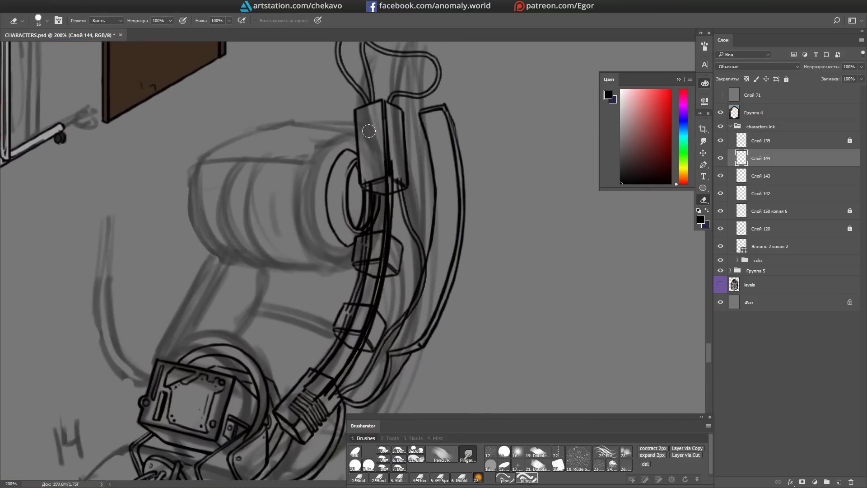
pyautogui.moveTo(428, 273); pyautogui.dragTo(403, 180)
pyautogui.press('[')
pyautogui.press('[')
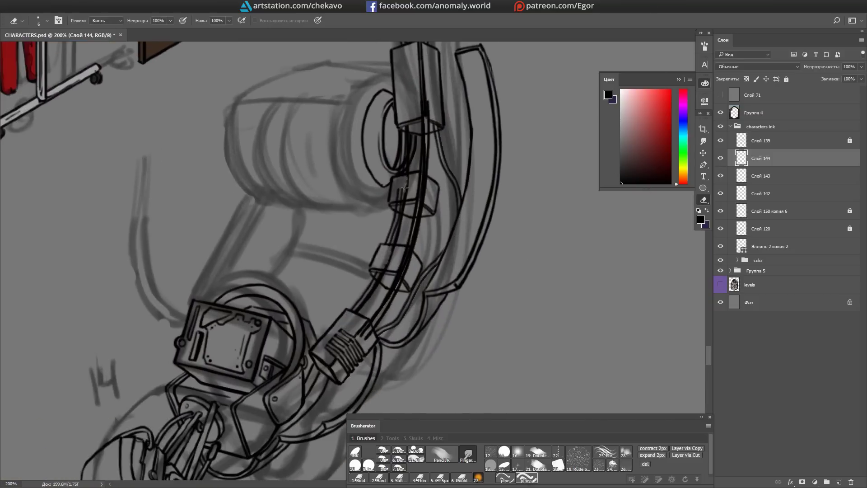
pyautogui.hotkey('alt', '[')
pyautogui.moveTo(397, 270); pyautogui.dragTo(382, 274)
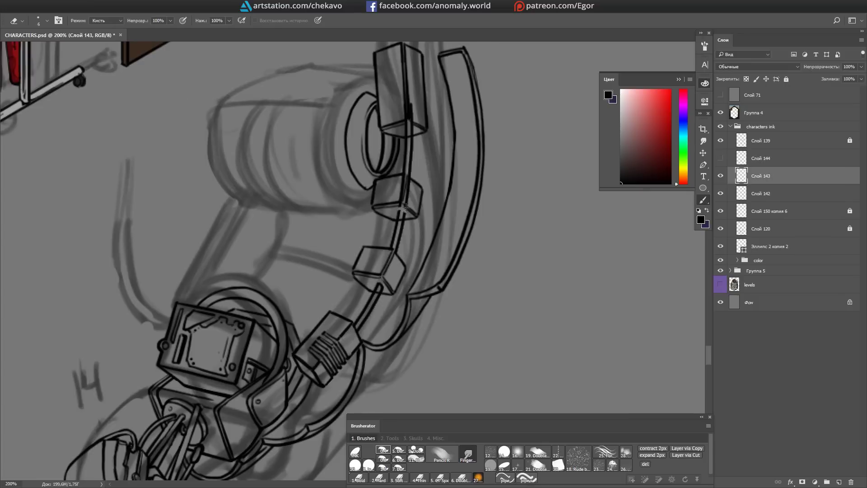
pyautogui.moveTo(405, 113); pyautogui.dragTo(408, 129)
pyautogui.hotkey('alt', '[')
pyautogui.press('Delete')
# Step: Show cable layer Слой 144, erase stray lines in the top box, and merge Слой 143 down
pyautogui.click(720, 158)
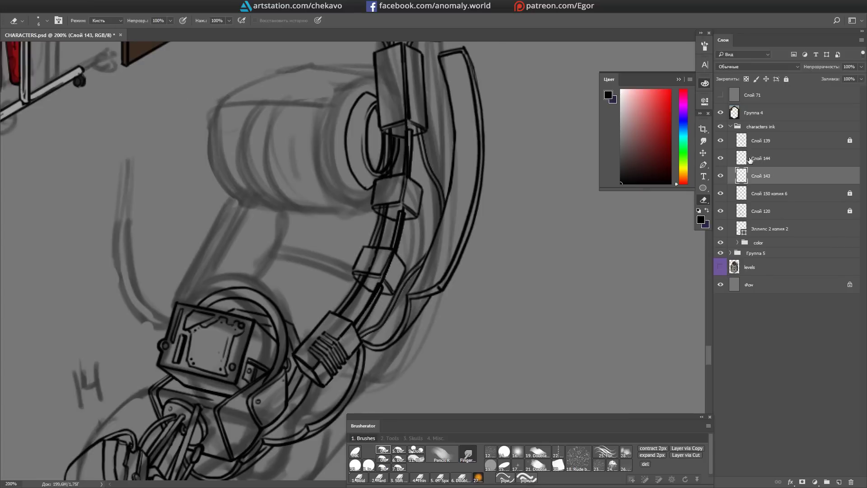
pyautogui.click(767, 158)
pyautogui.moveTo(397, 212); pyautogui.dragTo(382, 204)
pyautogui.moveTo(393, 170); pyautogui.dragTo(379, 198)
pyautogui.hotkey('alt', '[')
pyautogui.moveTo(375, 167)
pyautogui.mouseDown()
pyautogui.moveTo(381, 200)
pyautogui.moveTo(521, 174)
pyautogui.moveTo(402, 188)
pyautogui.moveTo(406, 162)
pyautogui.moveTo(514, 178)
pyautogui.moveTo(443, 177)
pyautogui.moveTo(309, 198)
pyautogui.moveTo(379, 222)
pyautogui.mouseUp()
pyautogui.press('Delete')
# Step: Rotate the canvas to 26° and ink a curved line beside the cable
pyautogui.press('b')
pyautogui.press('r')
pyautogui.moveTo(429, 261)
pyautogui.mouseDown()
pyautogui.moveTo(381, 261)
pyautogui.moveTo(352, 249)
pyautogui.moveTo(525, 251)
pyautogui.mouseUp()
pyautogui.press('b')
pyautogui.moveTo(383, 129); pyautogui.dragTo(375, 247)
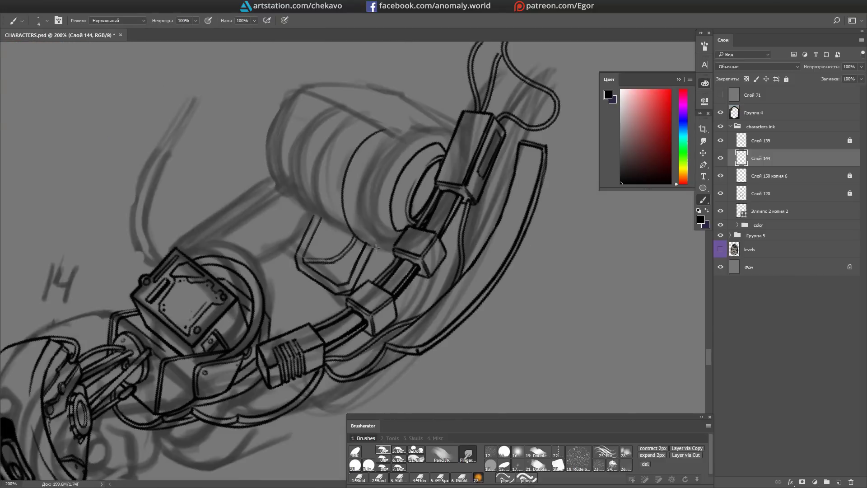
# Step: Ink dark vertical strokes on the cylinder
pyautogui.moveTo(377, 140); pyautogui.dragTo(307, 92)
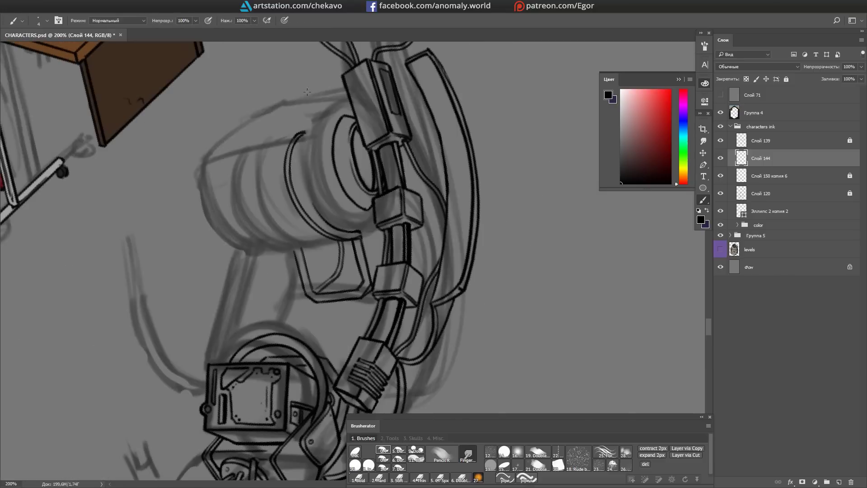
pyautogui.moveTo(307, 194); pyautogui.dragTo(342, 176)
pyautogui.moveTo(316, 115); pyautogui.dragTo(271, 233)
pyautogui.moveTo(343, 190)
pyautogui.mouseDown()
pyautogui.moveTo(372, 220)
pyautogui.moveTo(454, 226)
pyautogui.mouseUp()
pyautogui.moveTo(397, 195); pyautogui.dragTo(397, 243)
pyautogui.moveTo(398, 243); pyautogui.dragTo(361, 239)
pyautogui.moveTo(308, 267)
pyautogui.mouseDown()
pyautogui.moveTo(407, 257)
pyautogui.moveTo(374, 228)
pyautogui.moveTo(465, 251)
pyautogui.moveTo(464, 194)
pyautogui.moveTo(393, 199)
pyautogui.moveTo(346, 282)
pyautogui.moveTo(319, 271)
pyautogui.moveTo(342, 274)
pyautogui.mouseUp()
# Step: Turn on the levels layer behind the ink at a 31° view and lasso around the canister
pyautogui.press('l')
pyautogui.press('r')
pyautogui.press('b')
pyautogui.press('e')
pyautogui.moveTo(344, 191)
pyautogui.mouseDown()
pyautogui.moveTo(379, 257)
pyautogui.moveTo(389, 244)
pyautogui.moveTo(365, 275)
pyautogui.moveTo(376, 270)
pyautogui.moveTo(380, 118)
pyautogui.moveTo(352, 135)
pyautogui.moveTo(366, 152)
pyautogui.mouseUp()
pyautogui.press('l')
pyautogui.hotkey('ctrl', 'd')
pyautogui.moveTo(556, 328); pyautogui.dragTo(556, 393)
# Step: Start a new wire layer around the canister with a size 7 brush
pyautogui.press('b')
pyautogui.hotkey('ctrl', 'shift', 'alt', 'n')
pyautogui.moveTo(347, 135)
pyautogui.mouseDown()
pyautogui.moveTo(396, 226)
pyautogui.moveTo(420, 245)
pyautogui.moveTo(437, 202)
pyautogui.mouseUp()
pyautogui.press('[')
pyautogui.moveTo(434, 232)
pyautogui.mouseDown()
pyautogui.moveTo(420, 198)
pyautogui.moveTo(389, 225)
pyautogui.mouseUp()
# Step: Lasso-clear the overlapping wire content and merge the wire layer into Слой 144
pyautogui.press('e')
pyautogui.press('l')
pyautogui.moveTo(214, 244); pyautogui.dragTo(183, 229)
pyautogui.moveTo(343, 212)
pyautogui.mouseDown()
pyautogui.moveTo(386, 228)
pyautogui.moveTo(557, 224)
pyautogui.mouseUp()
pyautogui.press('Delete')
pyautogui.hotkey('ctrl', 'z')
pyautogui.hotkey('ctrl', 'z')
pyautogui.hotkey('ctrl', 'd')
pyautogui.press('e')
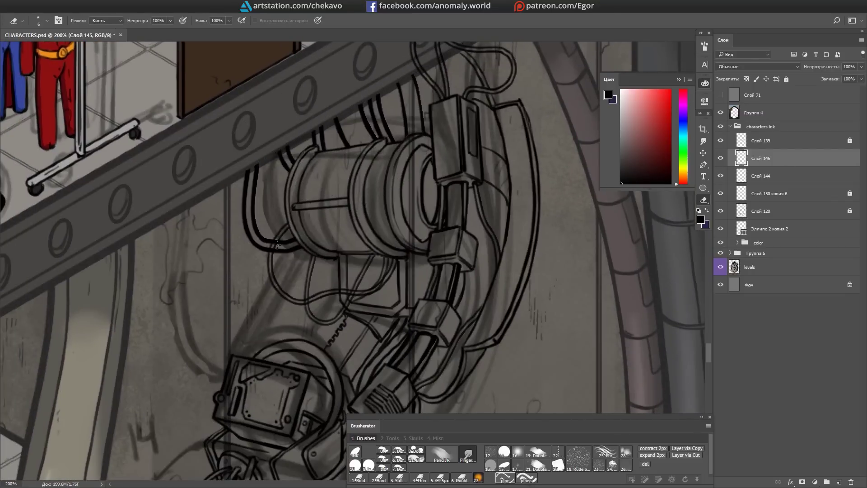
pyautogui.hotkey('ctrl', 'e')
# Step: Touch up the arm's ink while rotating the view to 98° along the beam
pyautogui.moveTo(346, 145); pyautogui.dragTo(347, 167)
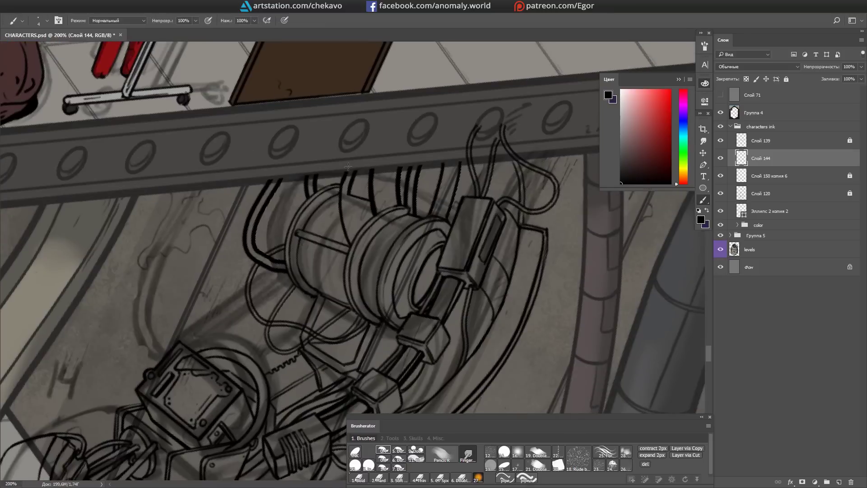
pyautogui.moveTo(334, 264)
pyautogui.mouseDown()
pyautogui.moveTo(333, 224)
pyautogui.moveTo(347, 244)
pyautogui.moveTo(364, 240)
pyautogui.moveTo(356, 271)
pyautogui.moveTo(334, 293)
pyautogui.mouseUp()
pyautogui.press('b')
pyautogui.press('e')
pyautogui.press('e')
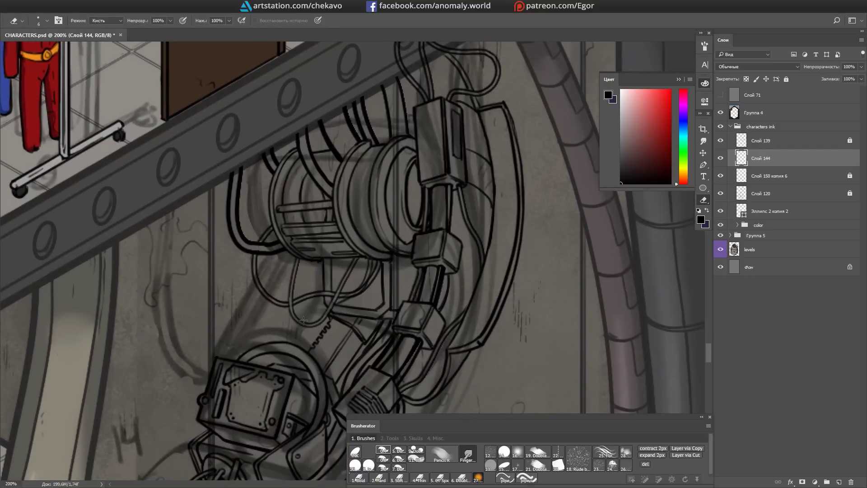
pyautogui.moveTo(365, 268)
pyautogui.mouseDown()
pyautogui.moveTo(353, 267)
pyautogui.moveTo(361, 261)
pyautogui.mouseUp()
pyautogui.press('b')
pyautogui.moveTo(387, 321)
pyautogui.mouseDown()
pyautogui.moveTo(397, 289)
pyautogui.moveTo(368, 271)
pyautogui.moveTo(399, 266)
pyautogui.moveTo(355, 214)
pyautogui.moveTo(451, 165)
pyautogui.moveTo(288, 118)
pyautogui.mouseUp()
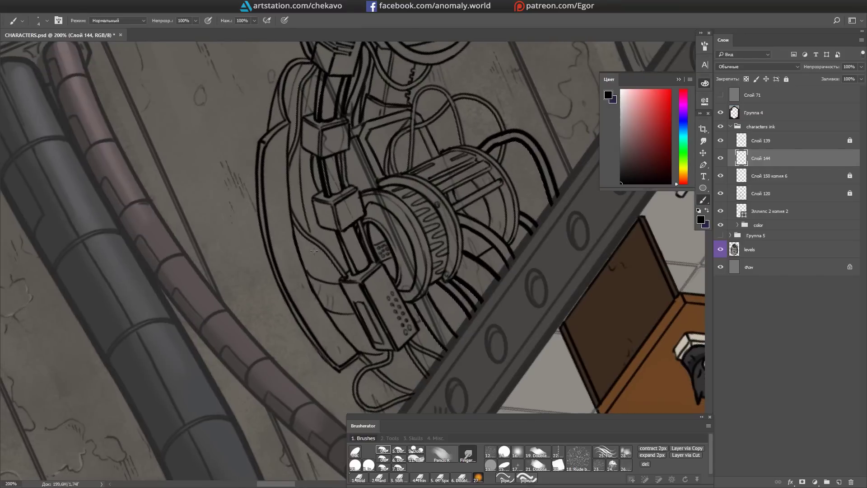
pyautogui.moveTo(296, 199)
pyautogui.mouseDown()
pyautogui.moveTo(343, 171)
pyautogui.moveTo(472, 155)
pyautogui.moveTo(406, 189)
pyautogui.moveTo(258, 218)
pyautogui.mouseUp()
pyautogui.moveTo(266, 267)
pyautogui.mouseDown()
pyautogui.moveTo(406, 203)
pyautogui.moveTo(586, 171)
pyautogui.moveTo(406, 135)
pyautogui.moveTo(316, 248)
pyautogui.moveTo(383, 156)
pyautogui.moveTo(429, 190)
pyautogui.moveTo(734, 149)
pyautogui.mouseUp()
# Step: Add a cylinder detail layer with a size 21 brush and merge it into Слой 144
pyautogui.hotkey('ctrl', 'shift', 'n')
pyautogui.press('Escape')
pyautogui.hotkey('ctrl', 'shift', 'alt', 'n')
pyautogui.press('e')
pyautogui.press('b')
pyautogui.press('[')
pyautogui.press('[')
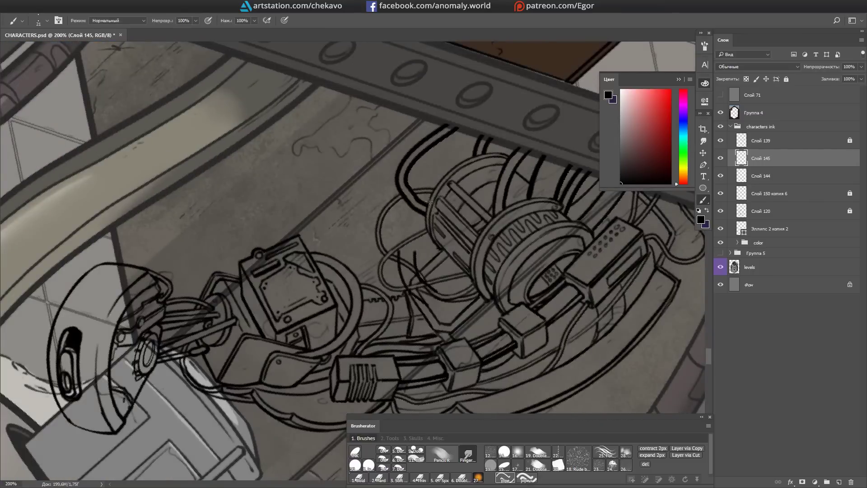
pyautogui.moveTo(424, 244); pyautogui.dragTo(405, 253)
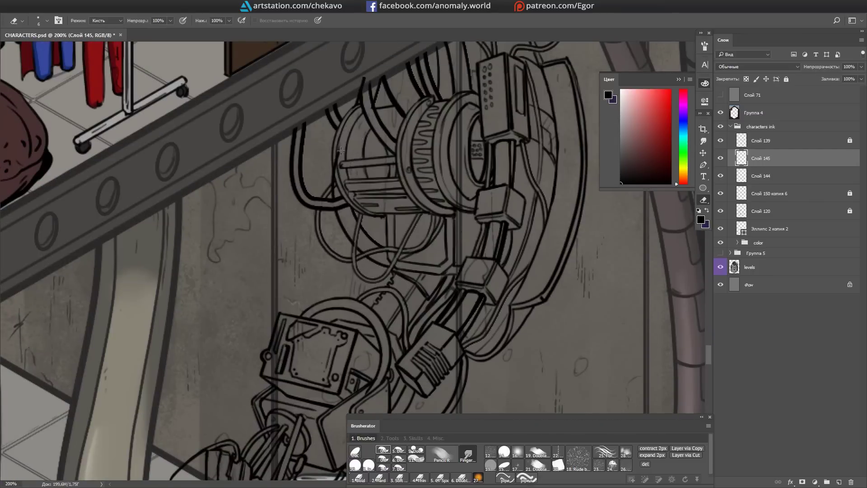
pyautogui.press('b')
pyautogui.scroll(-5, 368, 74)
pyautogui.press('Delete')
pyautogui.scroll(5, 406, 271)
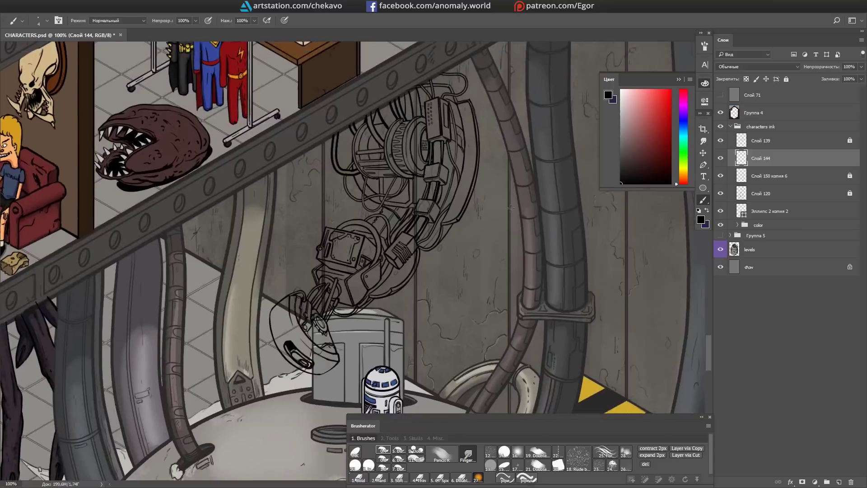
# Step: Fill the selected robot arm with flat dark grey on color layer Слой 140
pyautogui.click(737, 224)
pyautogui.scroll(-5, 768, 316)
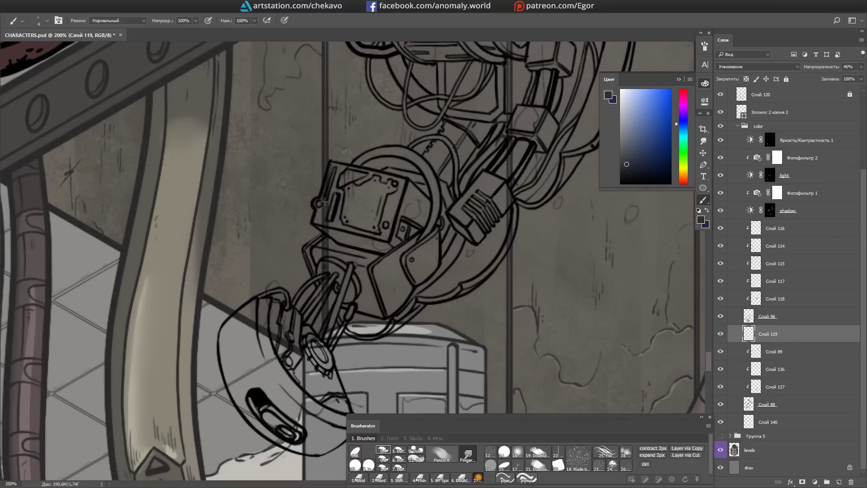
pyautogui.click(767, 422)
pyautogui.moveTo(403, 263); pyautogui.dragTo(373, 337)
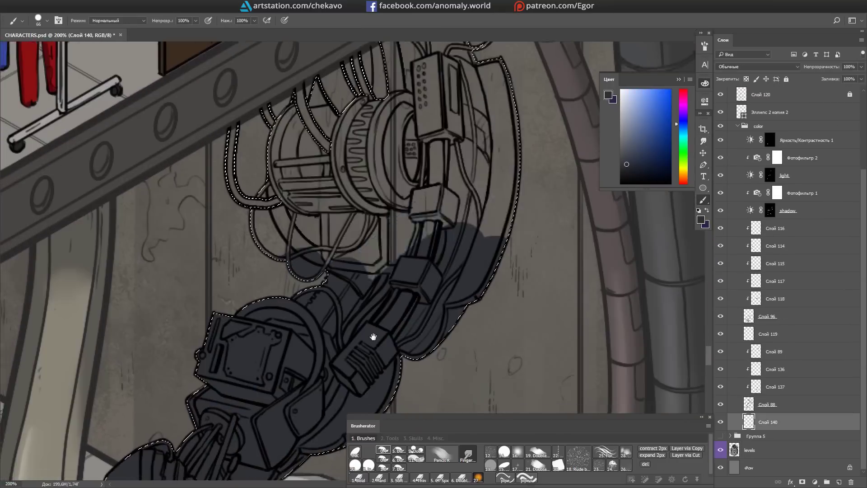
pyautogui.hotkey('alt', 'BackSpace')
pyautogui.hotkey('ctrl', 'd')
# Step: Review the grey-filled arm by zooming in and out across the scene
pyautogui.moveTo(358, 246); pyautogui.dragTo(395, 215)
pyautogui.press('e')
pyautogui.scroll(-5, 387, 258)
pyautogui.scroll(8, 361, 235)
pyautogui.press('b')
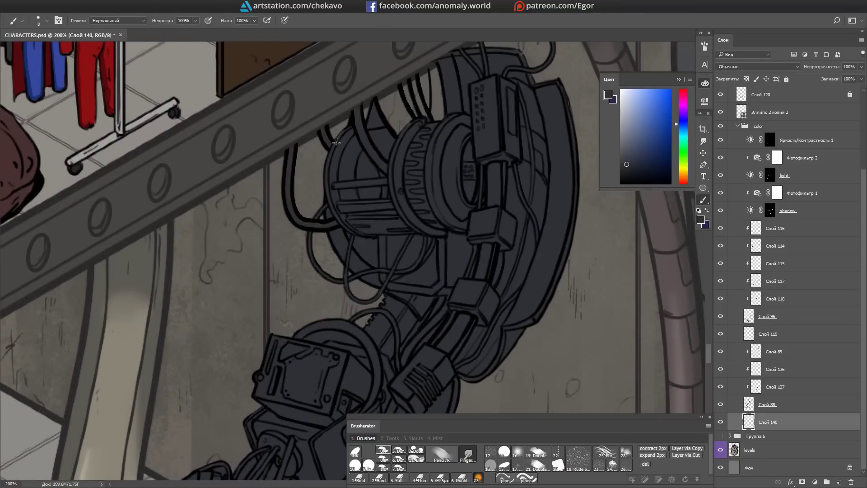
pyautogui.scroll(-3, 419, 282)
pyautogui.scroll(3, 323, 225)
pyautogui.press('e')
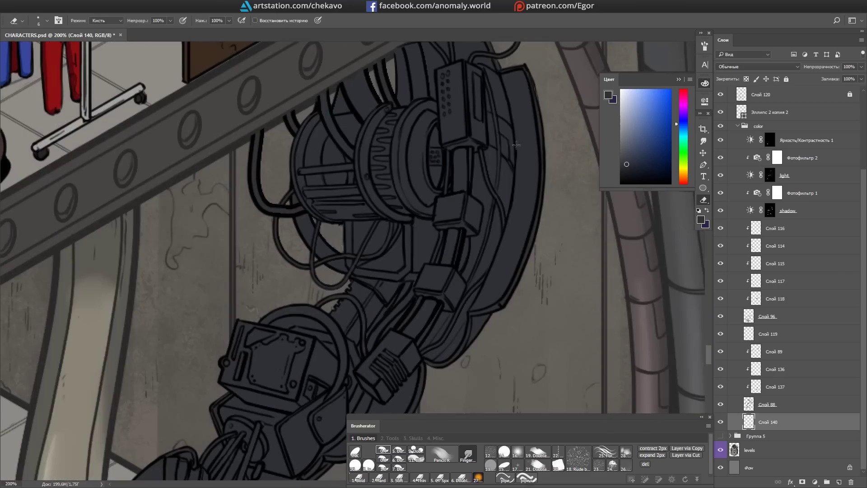
pyautogui.scroll(3, 326, 187)
pyautogui.scroll(-3, 326, 187)
pyautogui.scroll(-3, 327, 186)
pyautogui.press('b')
# Step: Collapse the color group and make Слой 144 under characters ink the active layer
pyautogui.click(737, 126)
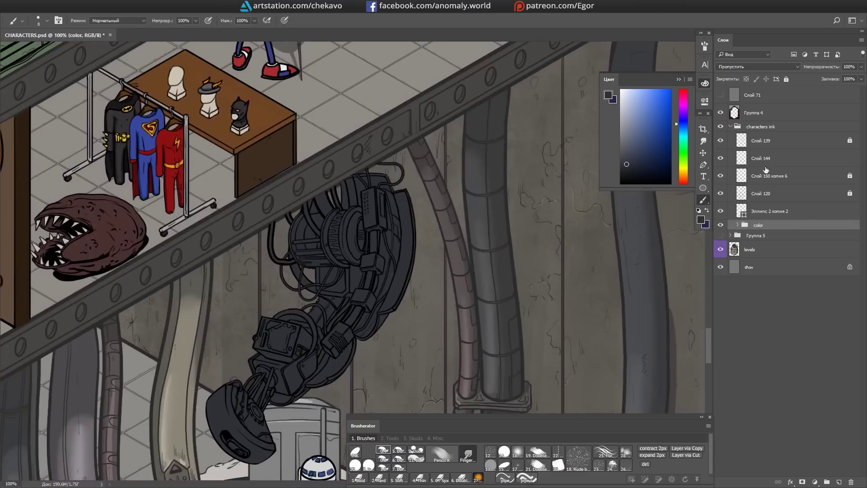
pyautogui.click(765, 168)
pyautogui.scroll(-6, 479, 316)
# Step: Rotate the view onto the Predator sketch and ink its masked helmet jaw lines
pyautogui.press('e')
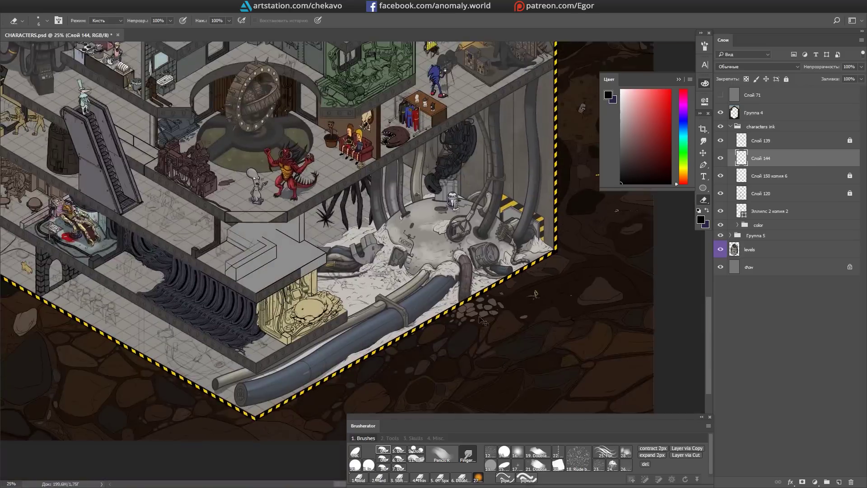
pyautogui.scroll(5, 384, 289)
pyautogui.press('b')
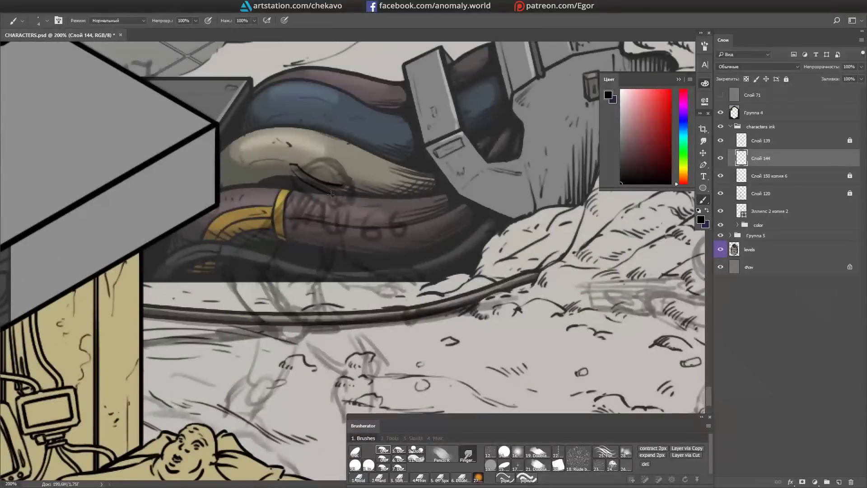
pyautogui.press('r')
pyautogui.moveTo(355, 179); pyautogui.dragTo(334, 192)
pyautogui.hscroll(-2, 325, 157)
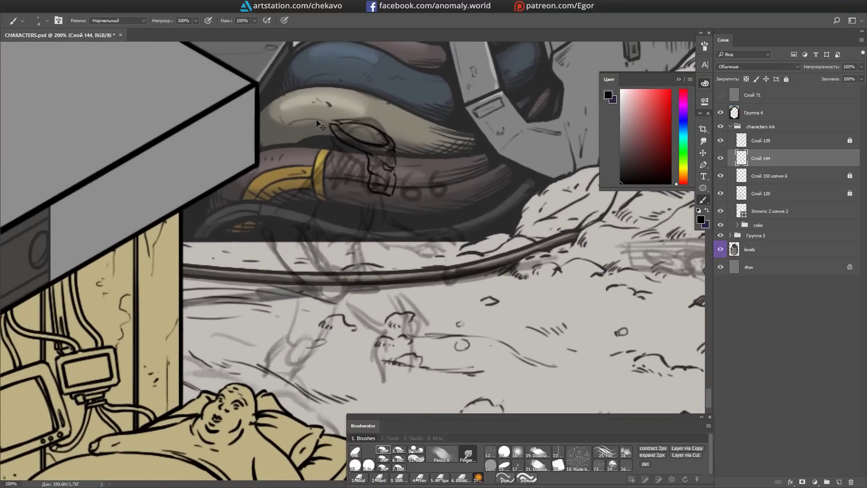
pyautogui.moveTo(413, 161); pyautogui.dragTo(415, 183)
pyautogui.press('b')
pyautogui.moveTo(320, 231); pyautogui.dragTo(315, 238)
pyautogui.moveTo(380, 185)
pyautogui.mouseDown()
pyautogui.moveTo(392, 199)
pyautogui.moveTo(391, 223)
pyautogui.moveTo(369, 191)
pyautogui.mouseUp()
# Step: Ink the helmet's curved outline and add a small stroke on the face
pyautogui.press('e')
pyautogui.press('b')
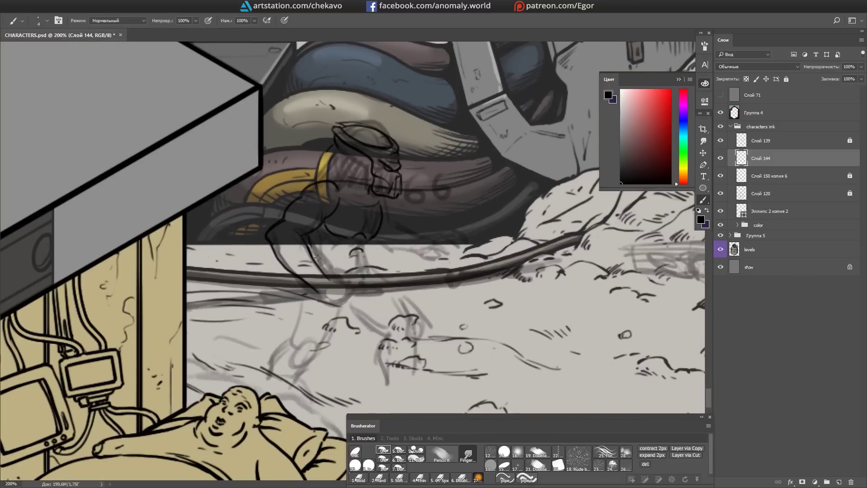
pyautogui.moveTo(317, 257); pyautogui.dragTo(367, 185)
pyautogui.moveTo(342, 264); pyautogui.dragTo(319, 305)
pyautogui.moveTo(437, 269); pyautogui.dragTo(434, 311)
pyautogui.moveTo(373, 208)
pyautogui.mouseDown()
pyautogui.moveTo(364, 259)
pyautogui.moveTo(377, 78)
pyautogui.mouseUp()
# Step: Toggle Слой 144 off and on to compare the ink against the sketch
pyautogui.press('l')
pyautogui.moveTo(373, 239)
pyautogui.mouseDown()
pyautogui.moveTo(445, 205)
pyautogui.moveTo(339, 282)
pyautogui.mouseUp()
pyautogui.press('b')
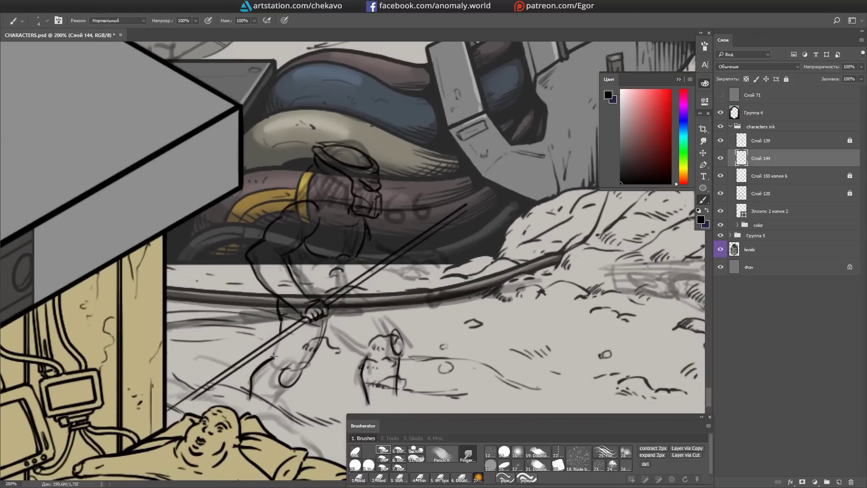
pyautogui.moveTo(390, 322)
pyautogui.mouseDown()
pyautogui.moveTo(316, 212)
pyautogui.moveTo(390, 322)
pyautogui.mouseUp()
pyautogui.click(721, 158)
pyautogui.click(721, 158)
# Step: Merge a new layer into Слой 144, adjust the leg sketch, and ink a torso line
pyautogui.hotkey('ctrl', 'shift', 'alt', 'n')
pyautogui.moveTo(408, 256)
pyautogui.mouseDown()
pyautogui.moveTo(369, 239)
pyautogui.moveTo(408, 256)
pyautogui.moveTo(420, 252)
pyautogui.moveTo(412, 267)
pyautogui.moveTo(429, 270)
pyautogui.moveTo(344, 212)
pyautogui.moveTo(363, 221)
pyautogui.mouseUp()
pyautogui.press('e')
pyautogui.hotkey('ctrl', 'e')
pyautogui.scroll(-1, 362, 220)
pyautogui.press('m')
pyautogui.moveTo(335, 290); pyautogui.dragTo(416, 397)
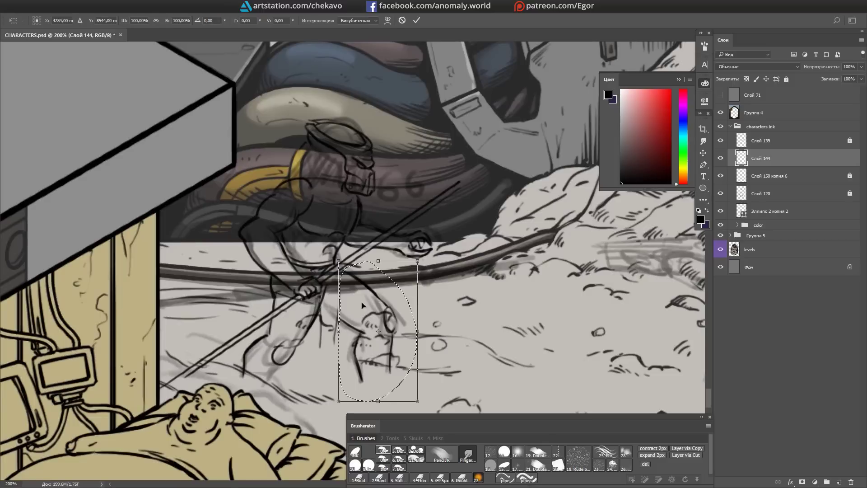
pyautogui.hotkey('ctrl', 'd')
pyautogui.scroll(1, 408, 261)
pyautogui.press('b')
pyautogui.moveTo(333, 181); pyautogui.dragTo(334, 210)
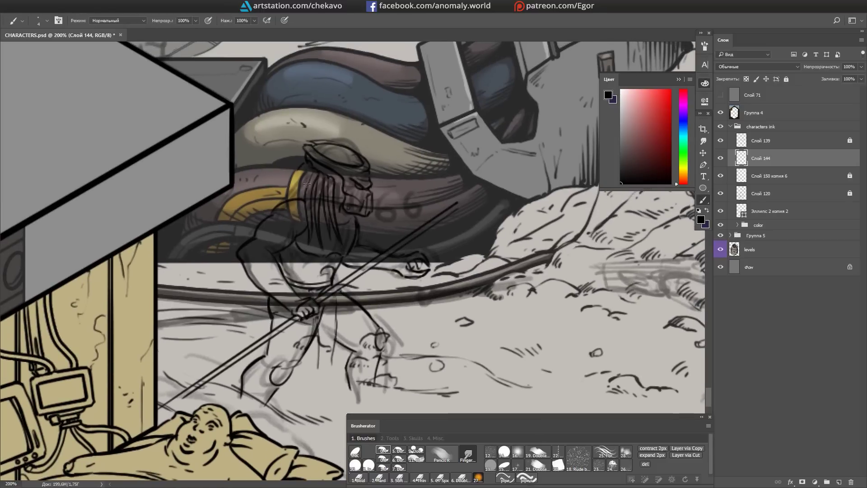
# Step: With the levels layer hidden, ink the Predator's long spear at a steep angle and save
pyautogui.click(720, 249)
pyautogui.moveTo(343, 212); pyautogui.dragTo(361, 274)
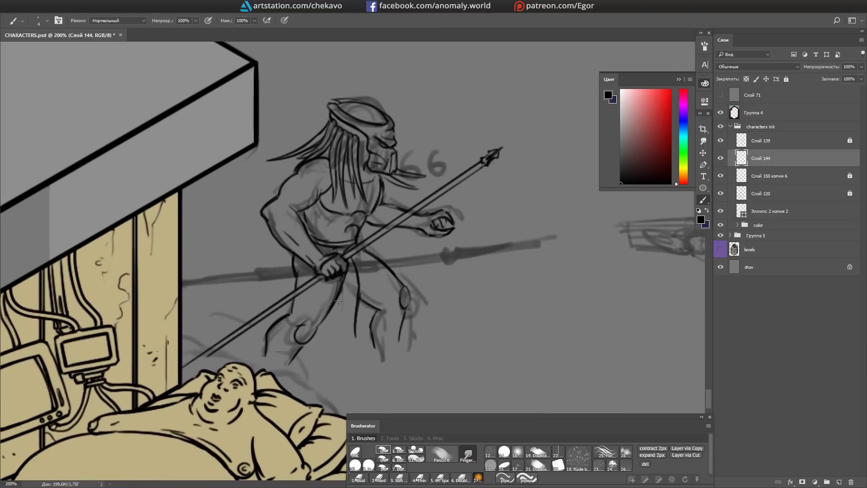
pyautogui.press('b')
pyautogui.moveTo(357, 315)
pyautogui.mouseDown()
pyautogui.moveTo(422, 226)
pyautogui.moveTo(343, 289)
pyautogui.moveTo(310, 215)
pyautogui.moveTo(373, 246)
pyautogui.moveTo(383, 233)
pyautogui.mouseUp()
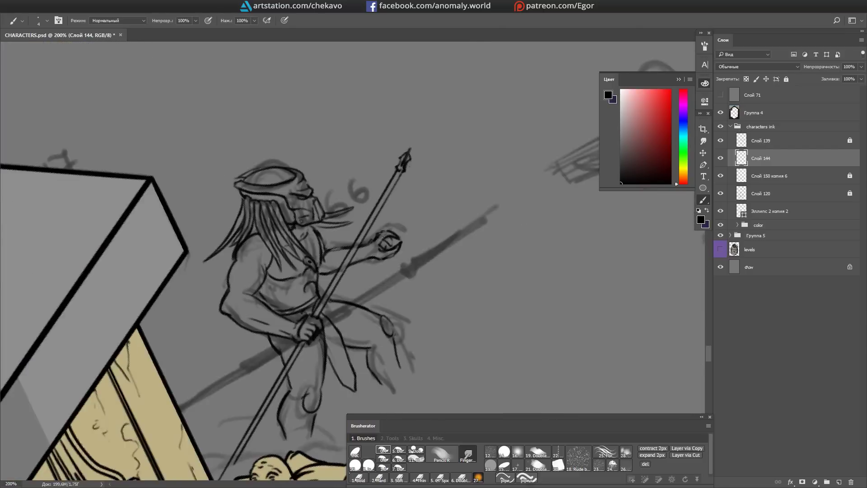
pyautogui.moveTo(334, 255); pyautogui.dragTo(325, 156)
pyautogui.press('b')
pyautogui.moveTo(342, 238)
pyautogui.mouseDown()
pyautogui.moveTo(388, 216)
pyautogui.moveTo(424, 219)
pyautogui.moveTo(330, 295)
pyautogui.moveTo(345, 271)
pyautogui.moveTo(328, 226)
pyautogui.moveTo(343, 253)
pyautogui.moveTo(439, 152)
pyautogui.mouseUp()
pyautogui.hotkey('ctrl', 's')
pyautogui.press('e')
pyautogui.press('b')
pyautogui.press('b')
# Step: Refine the armour and leg outlines with brush and eraser on a tilted canvas
pyautogui.scroll(-3, 439, 153)
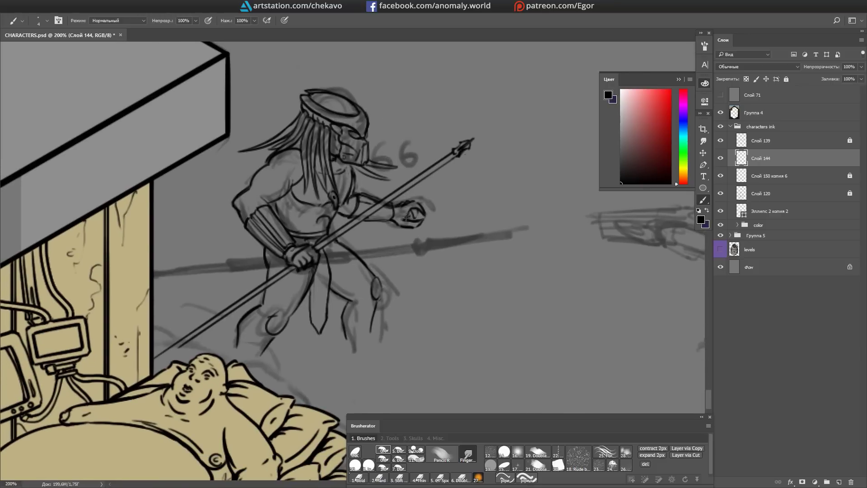
pyautogui.scroll(-3, 408, 190)
pyautogui.scroll(-2, 387, 269)
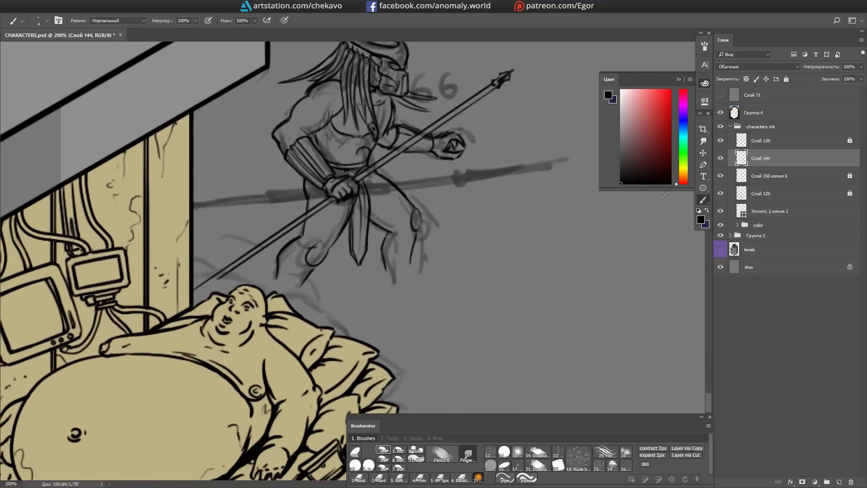
pyautogui.scroll(-2, 383, 127)
pyautogui.moveTo(383, 127); pyautogui.dragTo(379, 218)
pyautogui.press('e')
pyautogui.hscroll(-2, 326, 209)
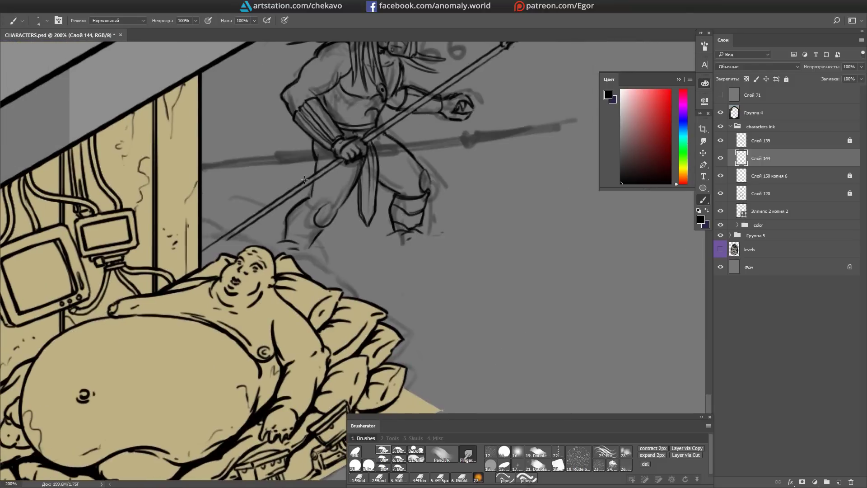
pyautogui.press('e')
pyautogui.moveTo(303, 217)
pyautogui.mouseDown()
pyautogui.moveTo(312, 235)
pyautogui.moveTo(424, 122)
pyautogui.mouseUp()
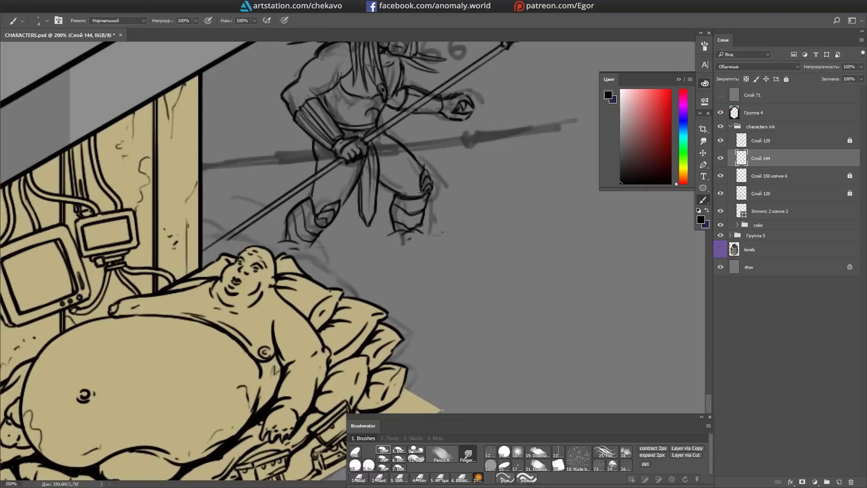
pyautogui.moveTo(431, 183)
pyautogui.mouseDown()
pyautogui.moveTo(376, 108)
pyautogui.moveTo(273, 270)
pyautogui.moveTo(461, 116)
pyautogui.moveTo(344, 217)
pyautogui.moveTo(324, 244)
pyautogui.mouseUp()
pyautogui.press('b')
# Step: Finish the remaining lines around the figure and save the document
pyautogui.moveTo(331, 163)
pyautogui.mouseDown()
pyautogui.moveTo(374, 293)
pyautogui.moveTo(381, 289)
pyautogui.moveTo(343, 168)
pyautogui.mouseUp()
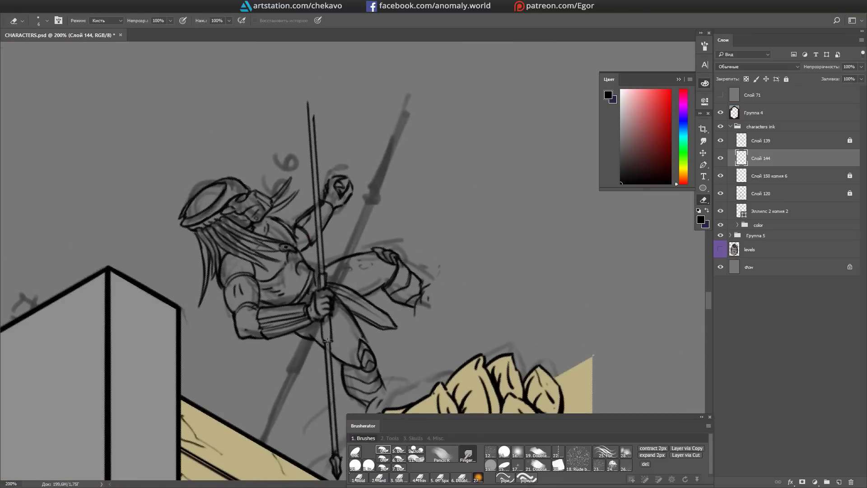
pyautogui.moveTo(318, 287)
pyautogui.mouseDown()
pyautogui.moveTo(383, 204)
pyautogui.moveTo(467, 143)
pyautogui.moveTo(333, 152)
pyautogui.mouseUp()
pyautogui.press('e')
pyautogui.press('b')
pyautogui.hotkey('ctrl', 's')
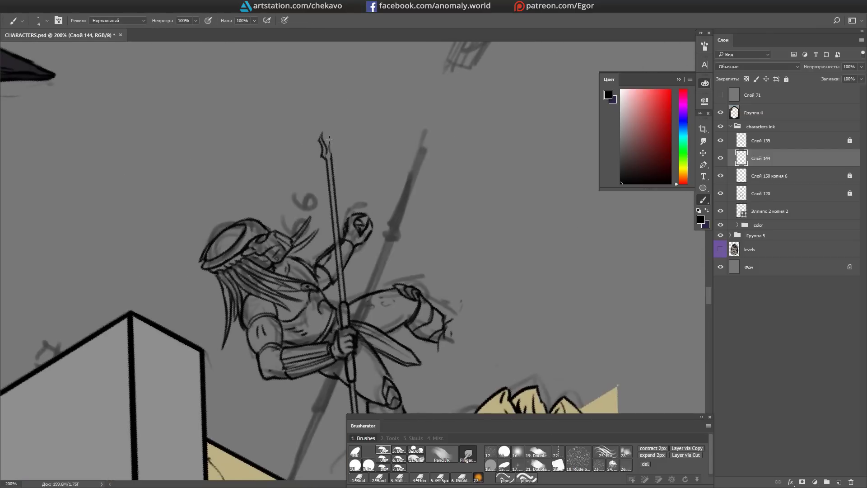
pyautogui.moveTo(338, 107); pyautogui.dragTo(216, 209)
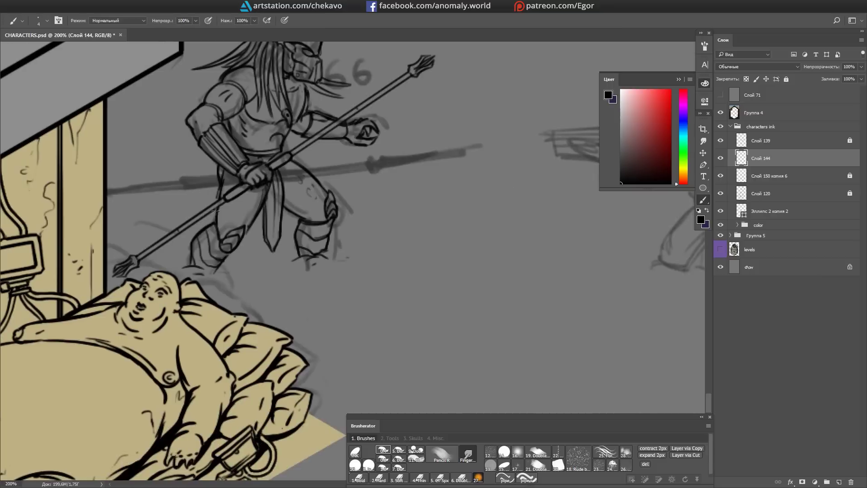
pyautogui.moveTo(279, 187); pyautogui.dragTo(339, 282)
# Step: On Слой 140, paint dark green over the Predator's shoulders, torso and hips
pyautogui.moveTo(565, 283)
pyautogui.mouseDown()
pyautogui.moveTo(222, 283)
pyautogui.moveTo(575, 283)
pyautogui.mouseUp()
pyautogui.moveTo(433, 253)
pyautogui.mouseDown()
pyautogui.moveTo(290, 257)
pyautogui.moveTo(520, 145)
pyautogui.moveTo(495, 298)
pyautogui.mouseUp()
pyautogui.moveTo(316, 153)
pyautogui.mouseDown()
pyautogui.moveTo(336, 172)
pyautogui.moveTo(347, 150)
pyautogui.mouseUp()
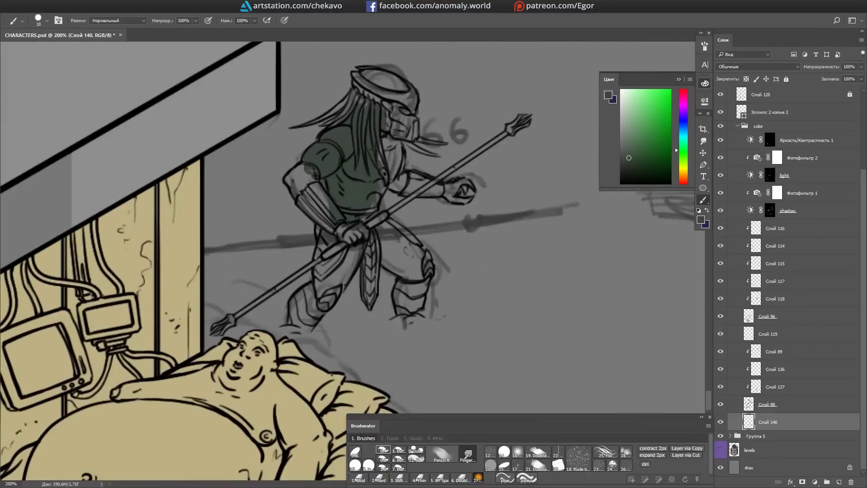
pyautogui.moveTo(331, 209); pyautogui.dragTo(370, 208)
# Step: Fill the Predator's legs with dark green
pyautogui.moveTo(357, 122); pyautogui.dragTo(402, 76)
pyautogui.moveTo(361, 235); pyautogui.dragTo(389, 288)
pyautogui.moveTo(415, 198); pyautogui.dragTo(424, 271)
pyautogui.moveTo(384, 189); pyautogui.dragTo(445, 150)
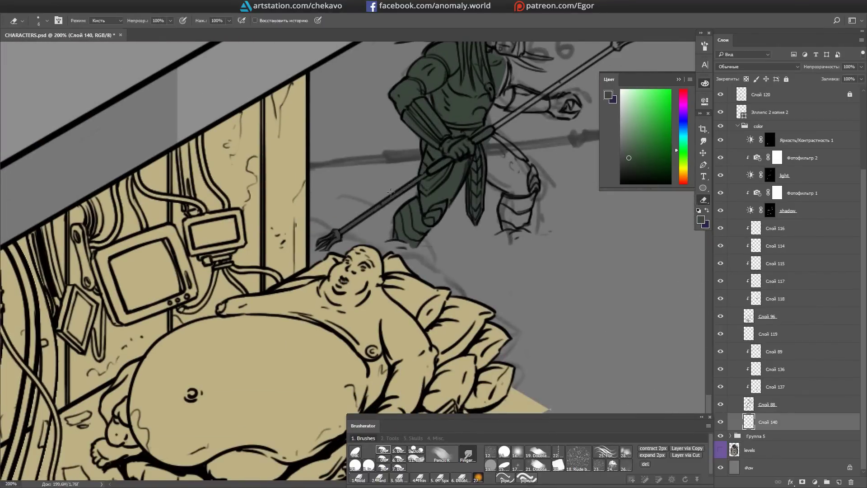
# Step: Touch up the green fill with a resized brush and zoom out to the scene
pyautogui.moveTo(408, 179); pyautogui.dragTo(320, 80)
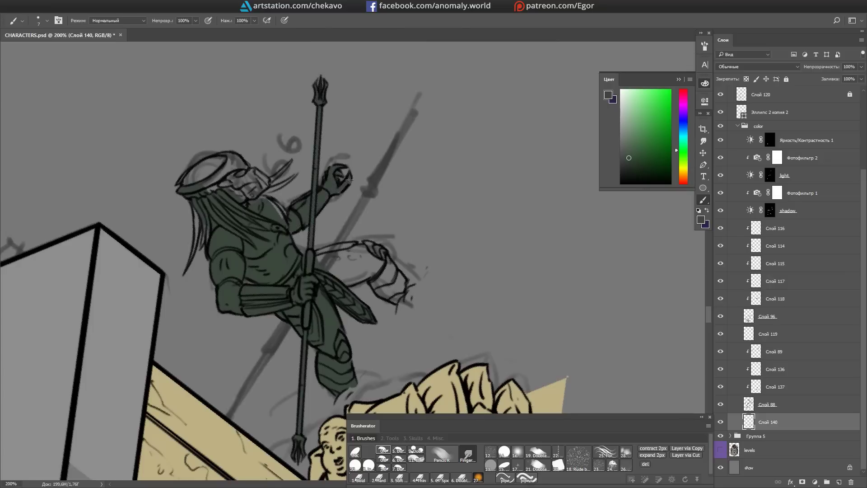
pyautogui.moveTo(349, 179); pyautogui.dragTo(254, 150)
pyautogui.moveTo(307, 108); pyautogui.dragTo(257, 246)
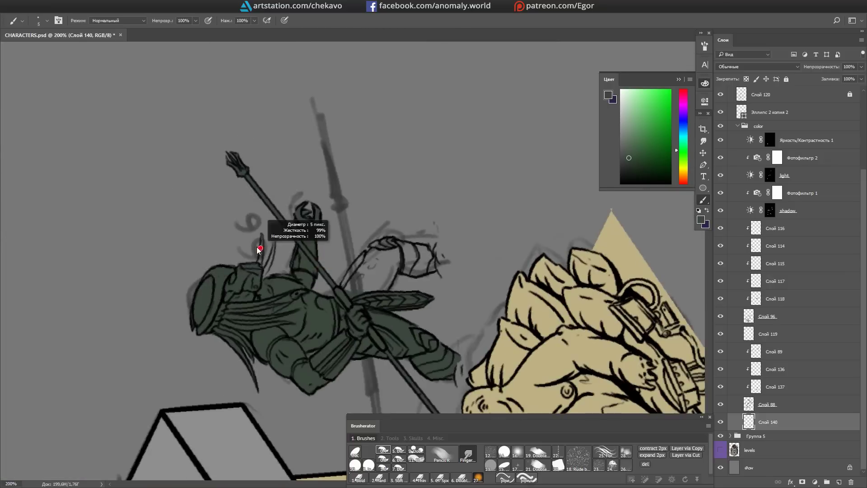
pyautogui.press('Escape')
pyautogui.scroll(-5, 374, 269)
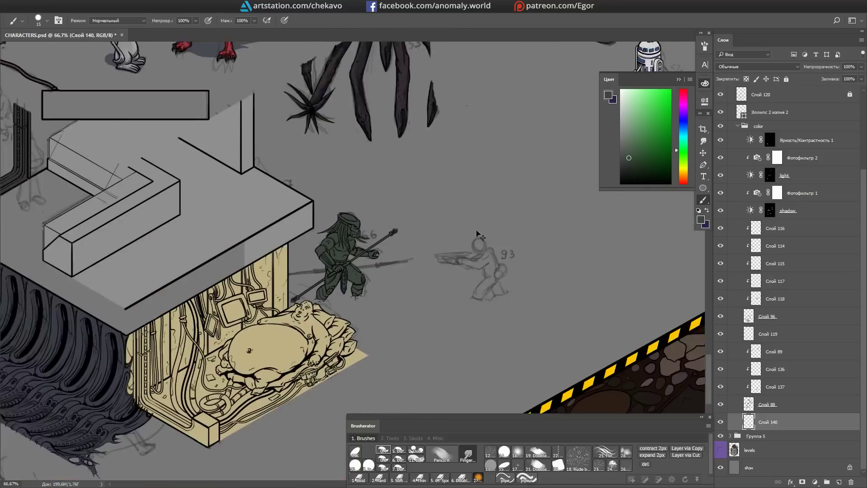
pyautogui.press(']')
pyautogui.press(']')
pyautogui.press(']')
pyautogui.scroll(2, 445, 170)
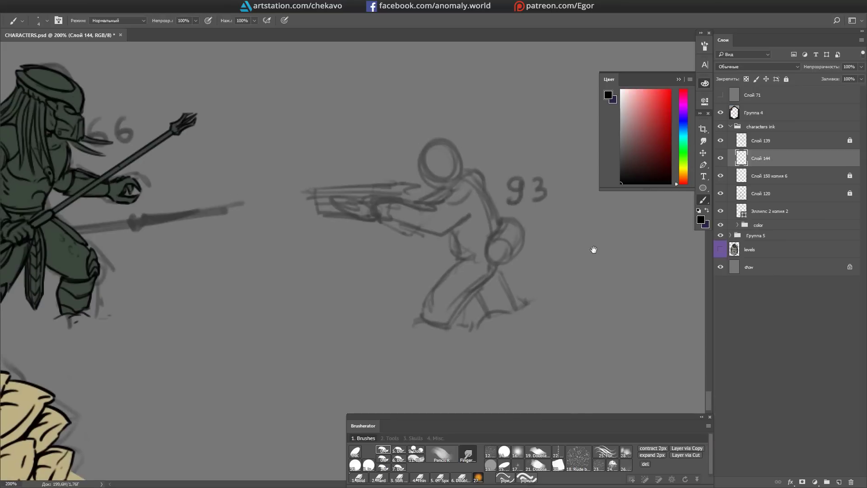
# Step: Ink the soldier's arm outline
pyautogui.moveTo(406, 223); pyautogui.dragTo(433, 194)
pyautogui.moveTo(406, 271); pyautogui.dragTo(424, 307)
pyautogui.press('Escape')
pyautogui.moveTo(409, 217); pyautogui.dragTo(478, 199)
pyautogui.moveTo(451, 203)
pyautogui.mouseDown()
pyautogui.moveTo(445, 222)
pyautogui.moveTo(462, 182)
pyautogui.moveTo(369, 133)
pyautogui.mouseUp()
# Step: Ink the soldier's back line and the canister cylinder at his hip
pyautogui.moveTo(425, 181); pyautogui.dragTo(404, 132)
pyautogui.moveTo(425, 175)
pyautogui.mouseDown()
pyautogui.moveTo(385, 219)
pyautogui.moveTo(406, 253)
pyautogui.mouseUp()
pyautogui.press('Escape')
pyautogui.moveTo(434, 199)
pyautogui.mouseDown()
pyautogui.moveTo(388, 219)
pyautogui.moveTo(395, 197)
pyautogui.moveTo(361, 208)
pyautogui.moveTo(363, 189)
pyautogui.mouseUp()
pyautogui.press('r')
pyautogui.moveTo(354, 226)
pyautogui.mouseDown()
pyautogui.moveTo(377, 210)
pyautogui.moveTo(365, 190)
pyautogui.moveTo(374, 222)
pyautogui.moveTo(414, 209)
pyautogui.moveTo(398, 226)
pyautogui.mouseUp()
# Step: Tidy the hip area and undo a stray stroke on the torso
pyautogui.press('Escape')
pyautogui.press('e')
pyautogui.press('b')
pyautogui.press('r')
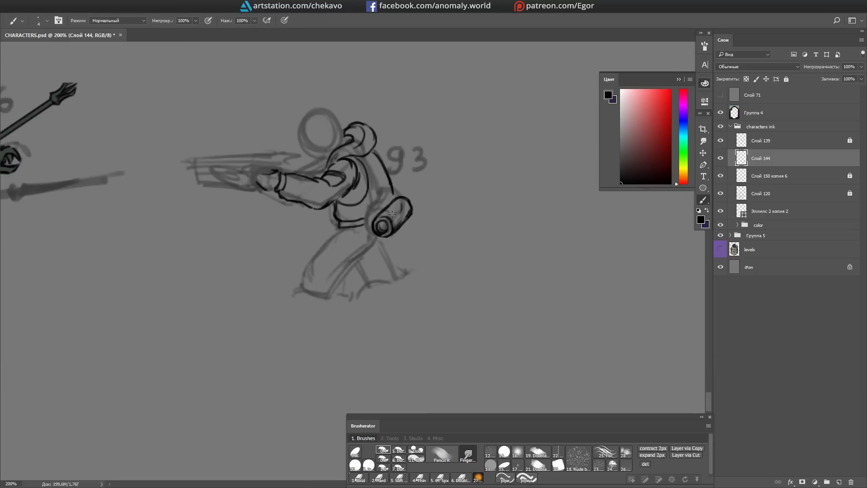
pyautogui.press('Escape')
pyautogui.moveTo(363, 169); pyautogui.dragTo(370, 203)
pyautogui.hotkey('ctrl', 'z')
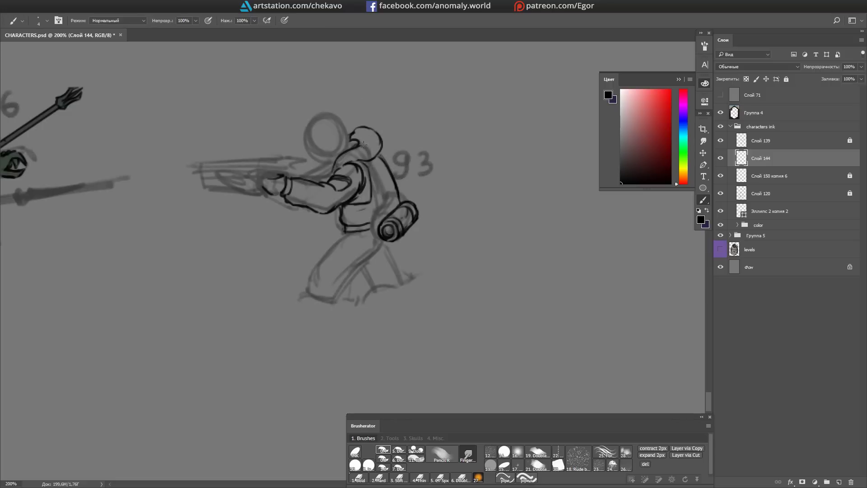
# Step: Ink the soldier's face line below the helmet
pyautogui.moveTo(381, 146); pyautogui.dragTo(384, 149)
pyautogui.moveTo(316, 168)
pyautogui.mouseDown()
pyautogui.moveTo(320, 152)
pyautogui.moveTo(337, 163)
pyautogui.moveTo(355, 141)
pyautogui.mouseUp()
pyautogui.press('r')
pyautogui.press('Escape')
# Step: Ink the boot's ankle line, a line below the backpack, and a thigh cargo pocket
pyautogui.moveTo(328, 277)
pyautogui.mouseDown()
pyautogui.moveTo(370, 222)
pyautogui.moveTo(366, 238)
pyautogui.mouseUp()
pyautogui.moveTo(375, 212); pyautogui.dragTo(364, 226)
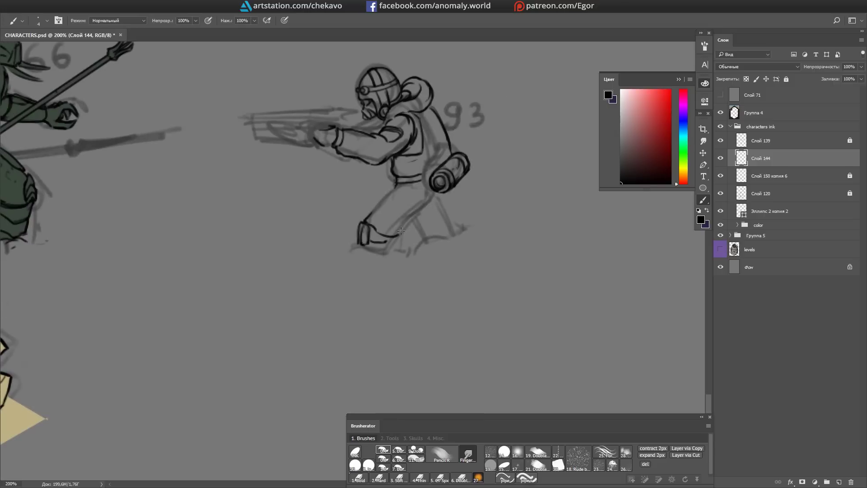
pyautogui.moveTo(431, 208)
pyautogui.mouseDown()
pyautogui.moveTo(490, 200)
pyautogui.moveTo(391, 221)
pyautogui.mouseUp()
pyautogui.moveTo(408, 203); pyautogui.dragTo(408, 219)
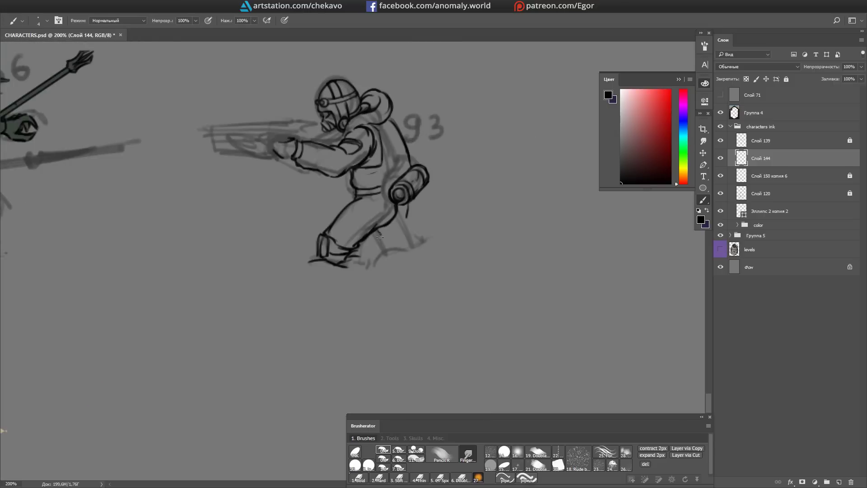
pyautogui.press('e')
pyautogui.moveTo(344, 227)
pyautogui.mouseDown()
pyautogui.moveTo(356, 214)
pyautogui.moveTo(343, 237)
pyautogui.mouseUp()
pyautogui.moveTo(395, 217)
pyautogui.mouseDown()
pyautogui.moveTo(387, 231)
pyautogui.moveTo(359, 224)
pyautogui.mouseUp()
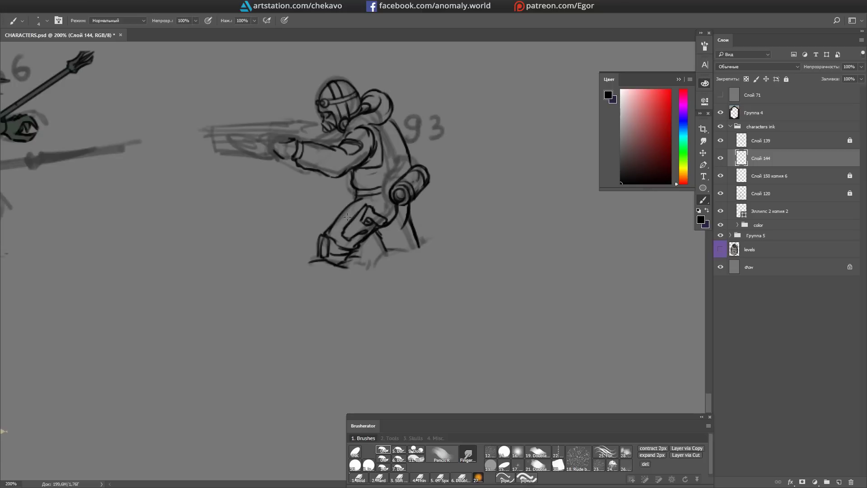
# Step: Refine the soldier's lower outlines and erase stray sketch lines on a tilted canvas
pyautogui.press('r')
pyautogui.moveTo(406, 150)
pyautogui.mouseDown()
pyautogui.moveTo(442, 211)
pyautogui.moveTo(437, 269)
pyautogui.moveTo(410, 300)
pyautogui.moveTo(371, 307)
pyautogui.moveTo(397, 289)
pyautogui.mouseUp()
pyautogui.press('b')
pyautogui.moveTo(358, 320); pyautogui.dragTo(392, 242)
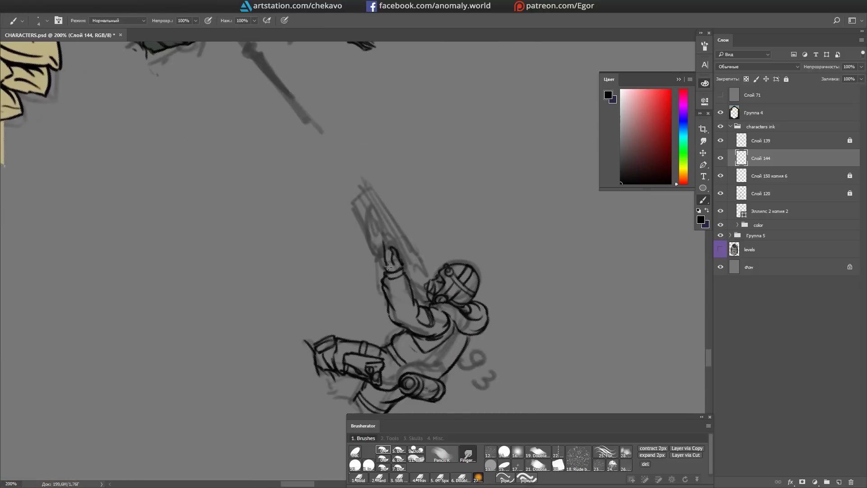
pyautogui.moveTo(403, 273)
pyautogui.mouseDown()
pyautogui.moveTo(333, 250)
pyautogui.moveTo(343, 239)
pyautogui.moveTo(321, 226)
pyautogui.moveTo(296, 266)
pyautogui.mouseUp()
pyautogui.moveTo(335, 227)
pyautogui.mouseDown()
pyautogui.moveTo(389, 246)
pyautogui.moveTo(399, 206)
pyautogui.mouseUp()
pyautogui.moveTo(514, 120); pyautogui.dragTo(414, 196)
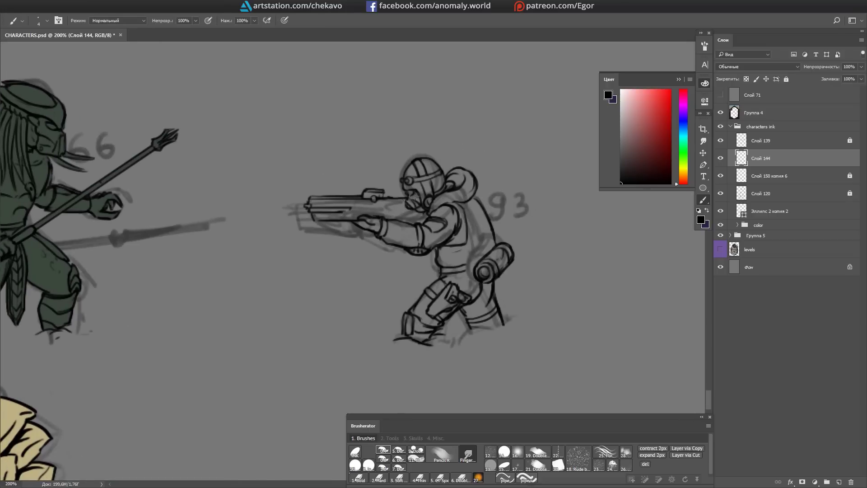
pyautogui.moveTo(367, 210)
pyautogui.mouseDown()
pyautogui.moveTo(373, 208)
pyautogui.moveTo(333, 264)
pyautogui.moveTo(425, 181)
pyautogui.moveTo(446, 176)
pyautogui.moveTo(375, 62)
pyautogui.moveTo(357, 135)
pyautogui.moveTo(339, 77)
pyautogui.moveTo(352, 76)
pyautogui.mouseUp()
pyautogui.press('e')
pyautogui.press('b')
pyautogui.press('r')
# Step: Select the colour layer Слой 140 for the soldier
pyautogui.scroll(-3, 548, 162)
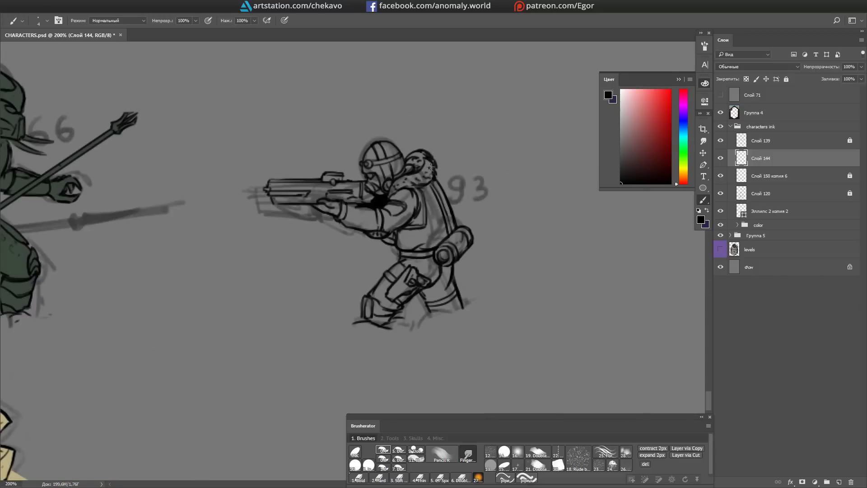
pyautogui.scroll(1, 483, 217)
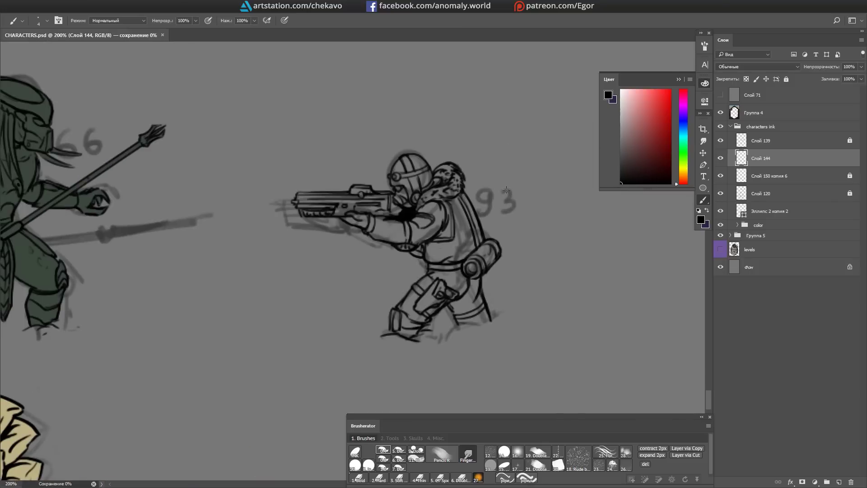
pyautogui.scroll(-1, 382, 213)
pyautogui.keyDown('ctrl'); pyautogui.click(361, 230); pyautogui.keyUp('ctrl')
pyautogui.scroll(1, 341, 248)
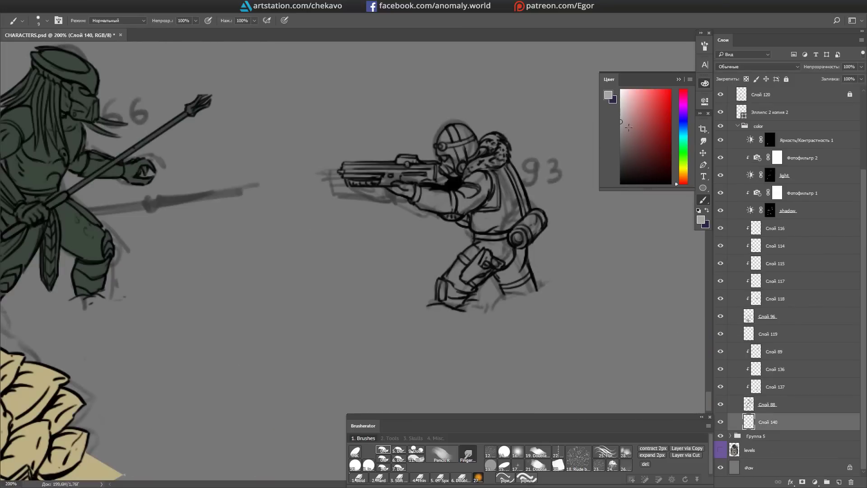
# Step: Paint the soldier's leg, torso and gun in flat dark navy blue-grey
pyautogui.keyDown('alt'); pyautogui.click(464, 264); pyautogui.keyUp('alt')
pyautogui.moveTo(479, 247); pyautogui.dragTo(446, 278)
pyautogui.moveTo(485, 197); pyautogui.dragTo(506, 226)
pyautogui.moveTo(343, 167)
pyautogui.mouseDown()
pyautogui.moveTo(379, 178)
pyautogui.moveTo(308, 158)
pyautogui.mouseUp()
pyautogui.press('r')
pyautogui.moveTo(381, 148); pyautogui.dragTo(347, 128)
pyautogui.press('Escape')
# Step: Fill the remaining gaps on the soldier's body with the same blue-grey
pyautogui.press('r')
pyautogui.moveTo(343, 253); pyautogui.dragTo(242, 184)
pyautogui.moveTo(288, 203); pyautogui.dragTo(334, 225)
pyautogui.moveTo(293, 181); pyautogui.dragTo(352, 171)
pyautogui.press('Escape')
pyautogui.moveTo(409, 250); pyautogui.dragTo(434, 134)
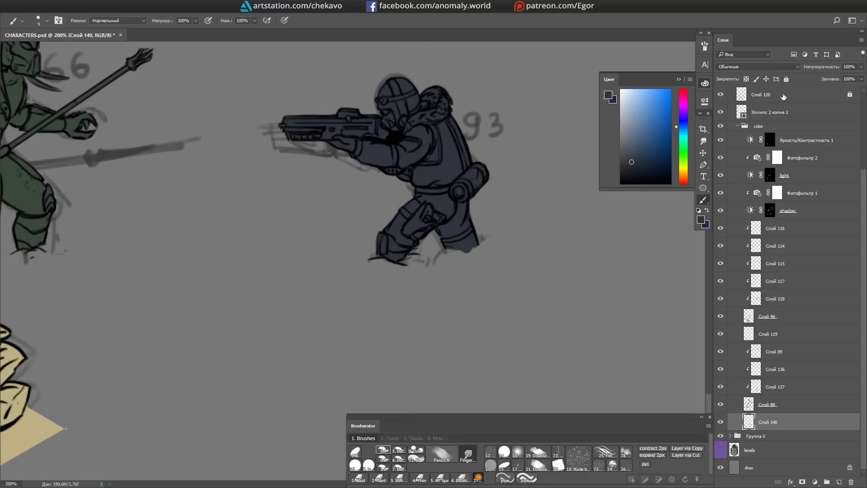
# Step: Return to ink layer Слой 144, move to the priest, and expand the color group
pyautogui.keyDown('alt'); pyautogui.click(476, 250); pyautogui.keyUp('alt')
pyautogui.keyDown('ctrl'); pyautogui.click(476, 250); pyautogui.keyUp('ctrl')
pyautogui.moveTo(397, 251); pyautogui.dragTo(493, 230)
pyautogui.scroll(1, 340, 182)
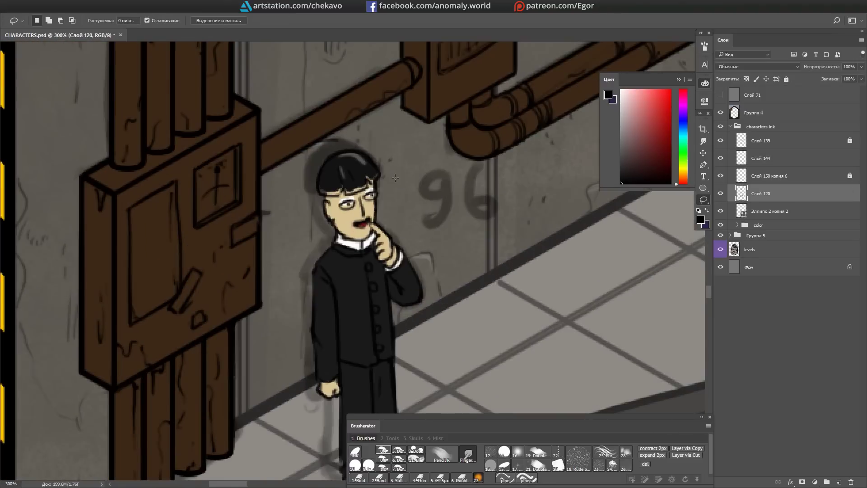
pyautogui.moveTo(386, 198); pyautogui.dragTo(395, 173)
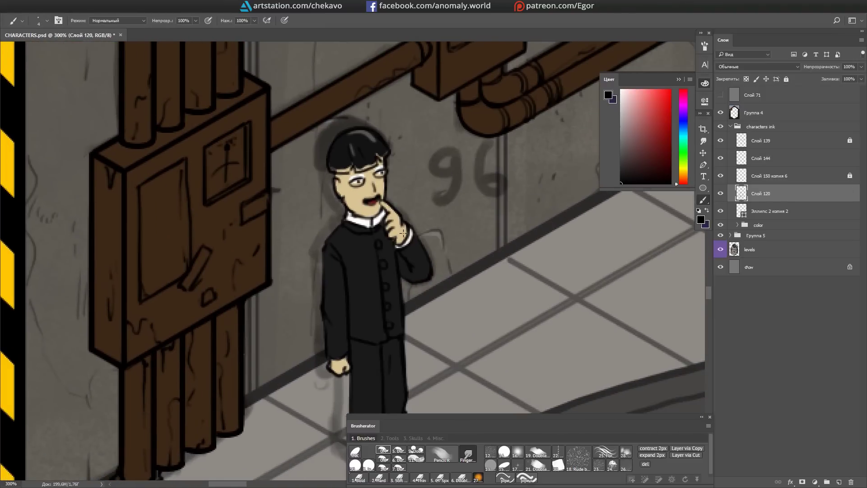
pyautogui.click(737, 225)
pyautogui.scroll(-3, 720, 316)
pyautogui.click(721, 281)
pyautogui.click(721, 281)
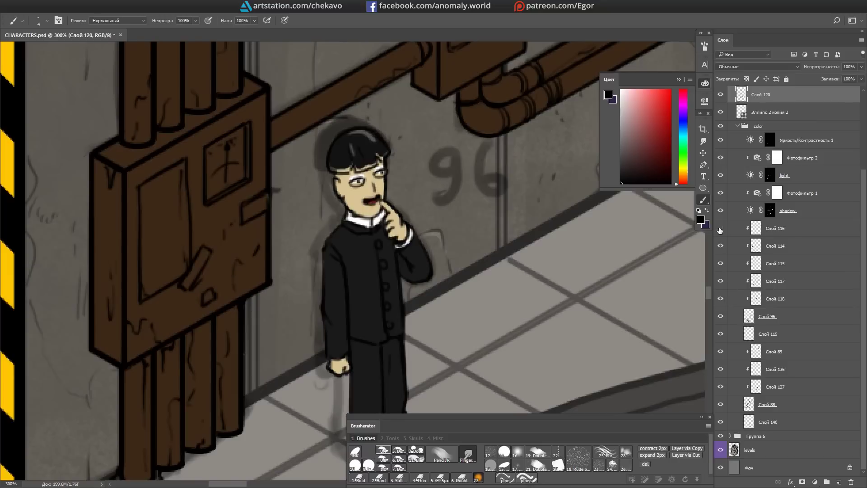
# Step: On colour layer Слой 114, sample the priest's skin and black hair colours
pyautogui.click(775, 246)
pyautogui.keyDown('alt'); pyautogui.click(356, 177); pyautogui.keyUp('alt')
pyautogui.keyDown('alt'); pyautogui.click(346, 158); pyautogui.keyUp('alt')
pyautogui.keyDown('ctrl'); pyautogui.click(346, 158); pyautogui.keyUp('ctrl')
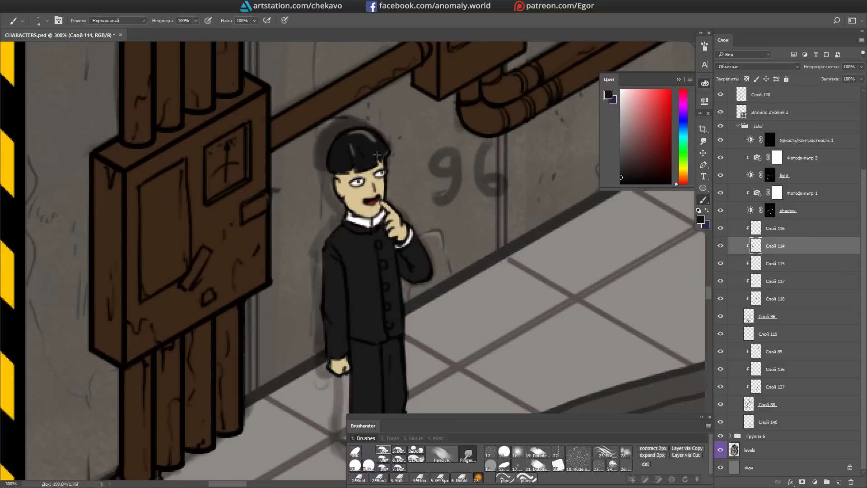
pyautogui.moveTo(483, 260); pyautogui.dragTo(472, 292)
pyautogui.keyDown('ctrl'); pyautogui.click(332, 208); pyautogui.keyUp('ctrl')
pyautogui.scroll(-7, 332, 208)
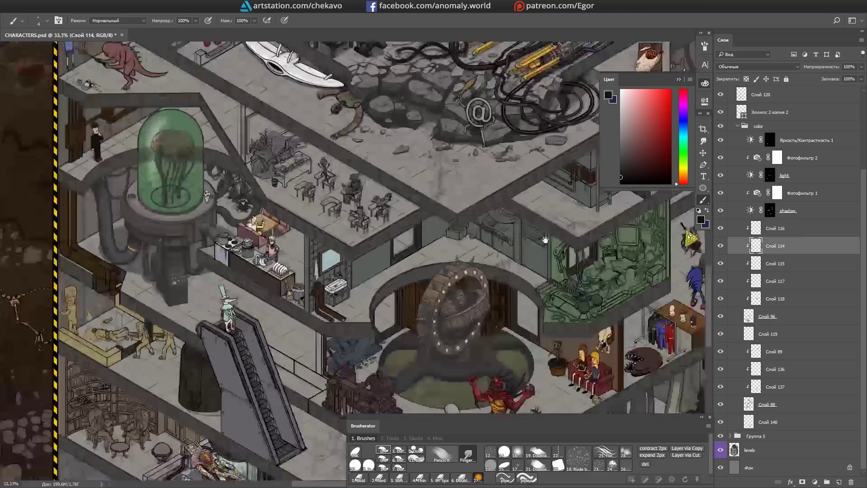
pyautogui.scroll(1, 488, 206)
# Step: Add a new layer, Слой 145, above the demon's ink layer Слой 139
pyautogui.keyDown('ctrl'); pyautogui.click(357, 136); pyautogui.keyUp('ctrl')
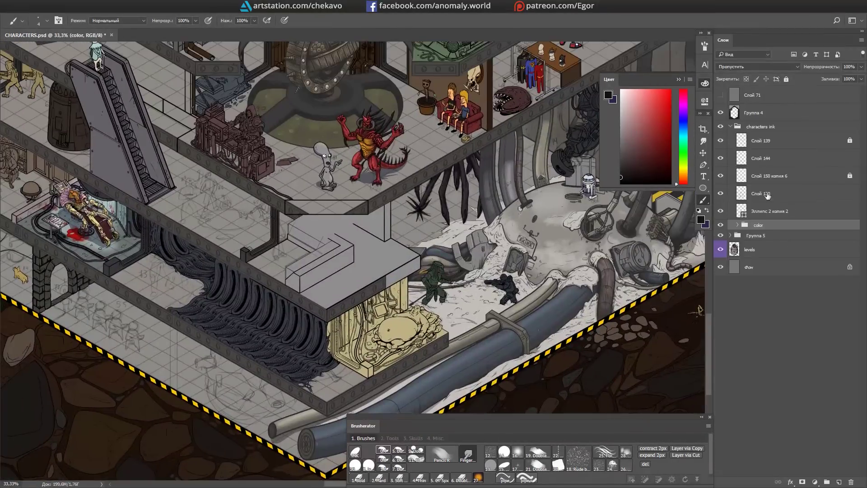
pyautogui.scroll(3, 316, 135)
pyautogui.scroll(1, 546, 54)
pyautogui.hotkey('ctrl', 'shift', 'alt', 'n')
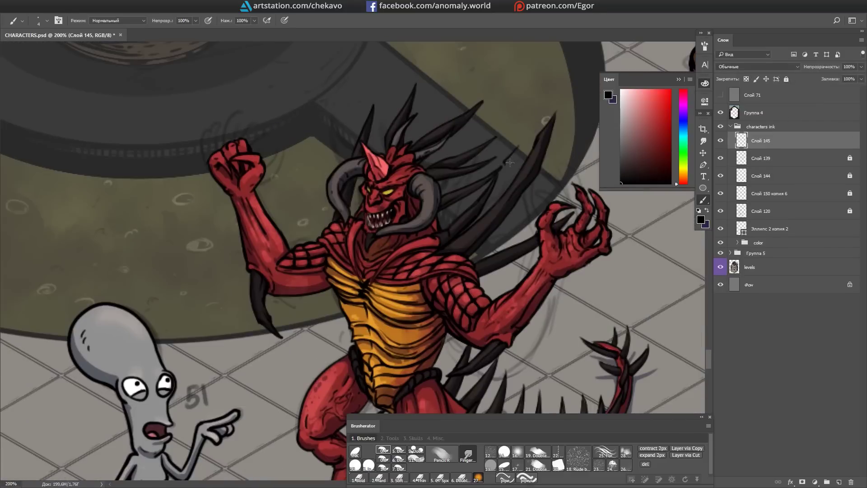
# Step: Zoom in on the demon's back weapons and fill an axe head red on Слой 96
pyautogui.moveTo(437, 110); pyautogui.dragTo(381, 92)
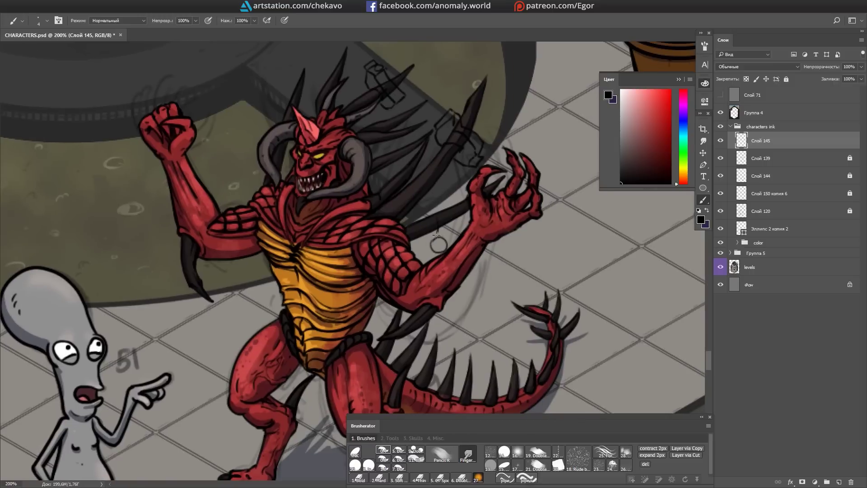
pyautogui.moveTo(438, 210); pyautogui.dragTo(417, 179)
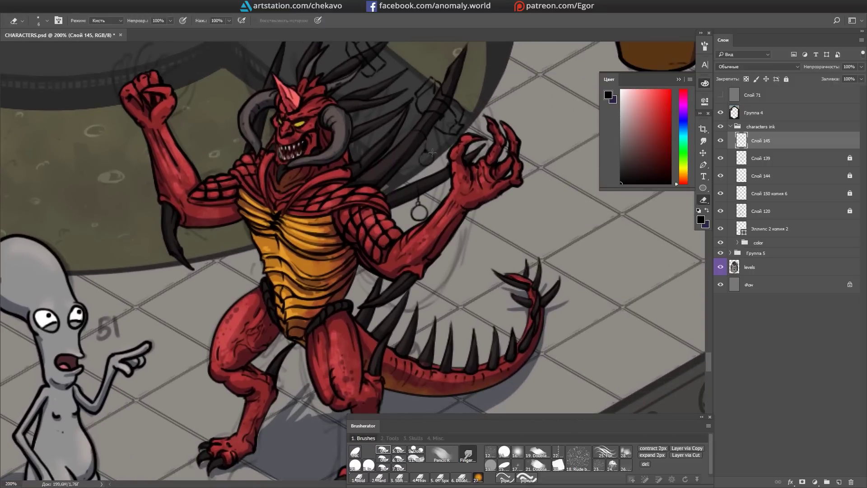
pyautogui.moveTo(444, 105); pyautogui.dragTo(446, 137)
pyautogui.keyDown('ctrl'); pyautogui.click(464, 242); pyautogui.keyUp('ctrl')
pyautogui.hotkey('ctrl', '+')
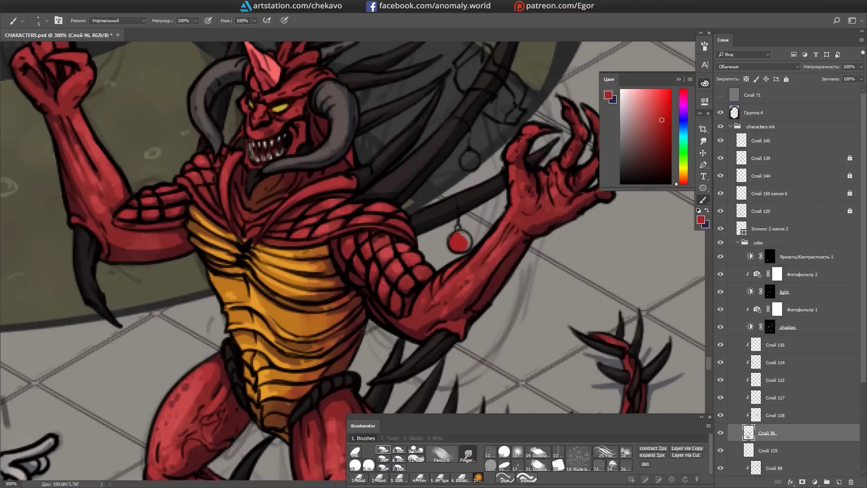
pyautogui.moveTo(458, 248); pyautogui.dragTo(433, 304)
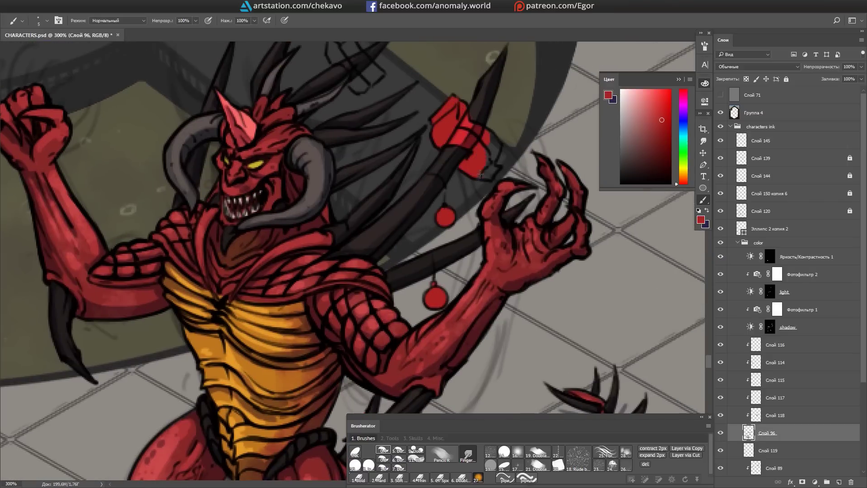
# Step: Paint the right axe head pale grey-blue on colour layer Слой 118
pyautogui.scroll(3, 496, 168)
pyautogui.hotkey('ctrl', '-')
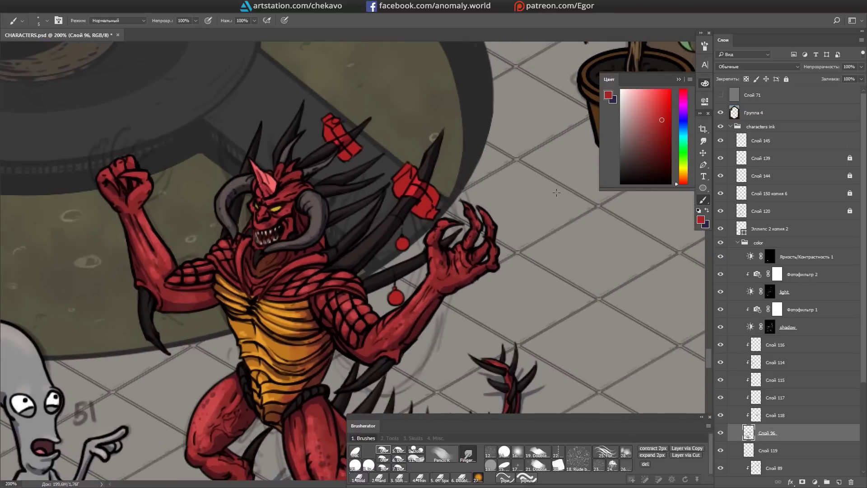
pyautogui.hotkey('ctrl', '+')
pyautogui.click(624, 123)
pyautogui.moveTo(434, 158); pyautogui.dragTo(470, 208)
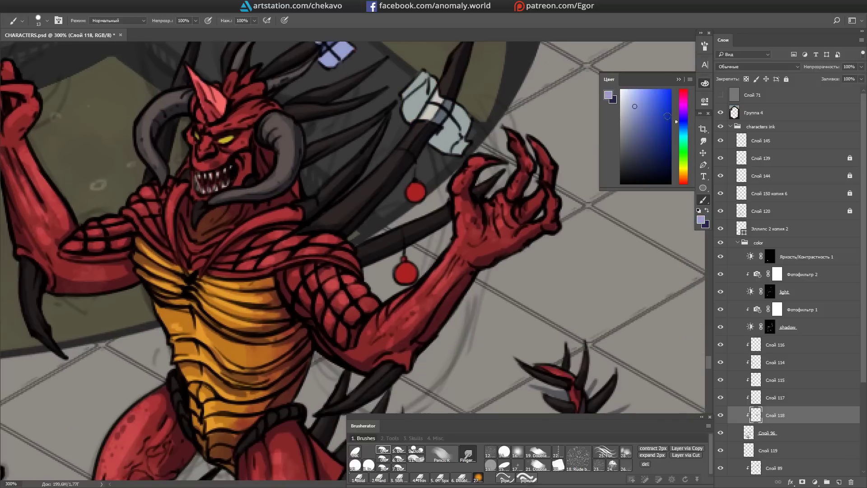
# Step: Clean up the shadow and light layer masks with the eraser, then touch up with the brush
pyautogui.press('e')
pyautogui.press('d')
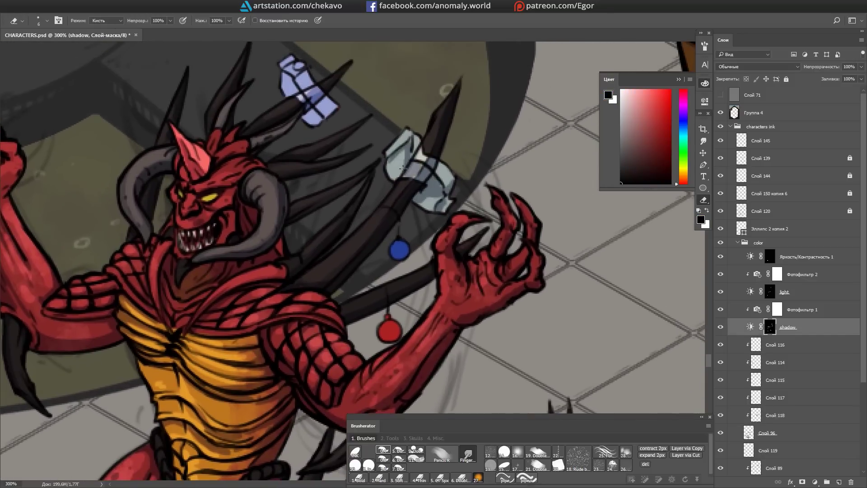
pyautogui.click(383, 450)
pyautogui.hotkey('alt', ']')
pyautogui.hotkey('alt', ']')
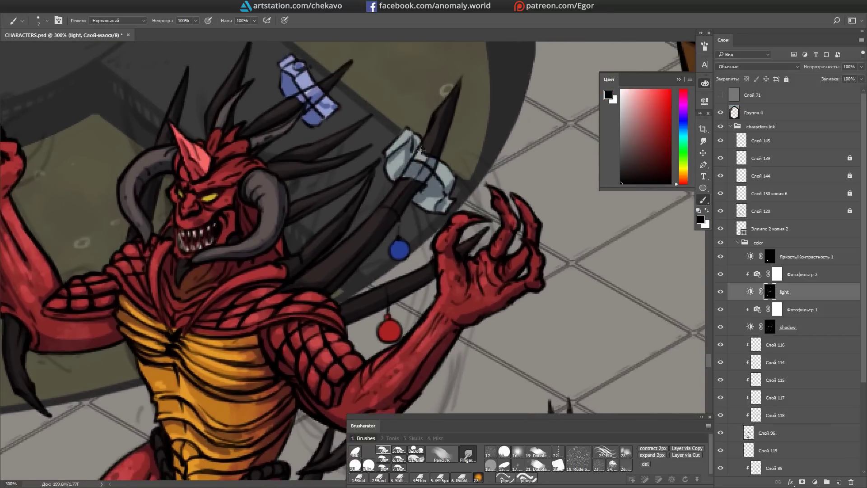
pyautogui.press('e')
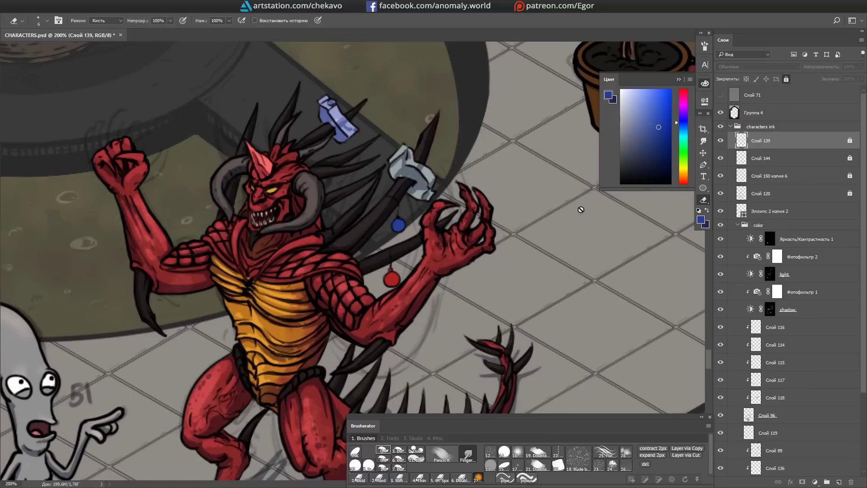
pyautogui.press('b')
pyautogui.scroll(-5, 401, 189)
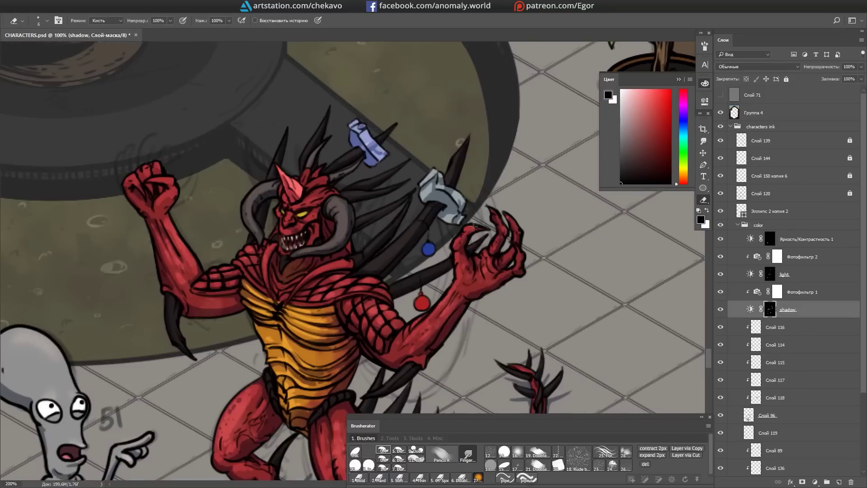
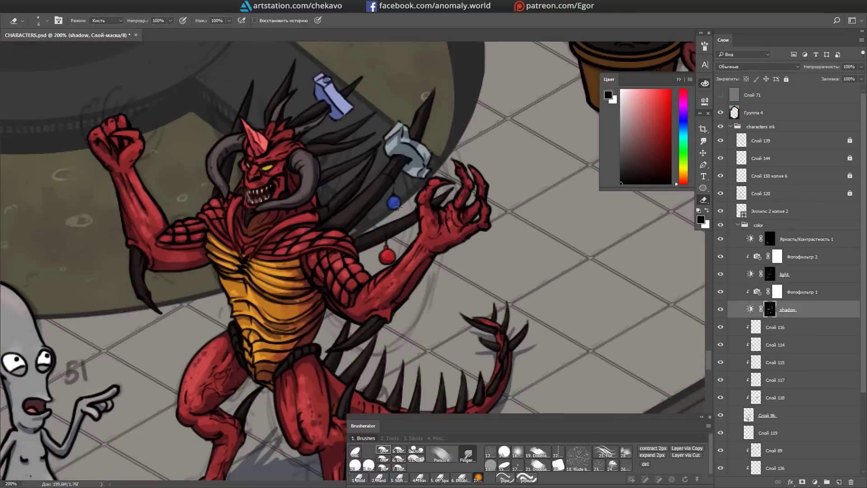
# Step: Save the file and lock the finished character's ink layer, Слой 139
pyautogui.hotkey('ctrl', 's')
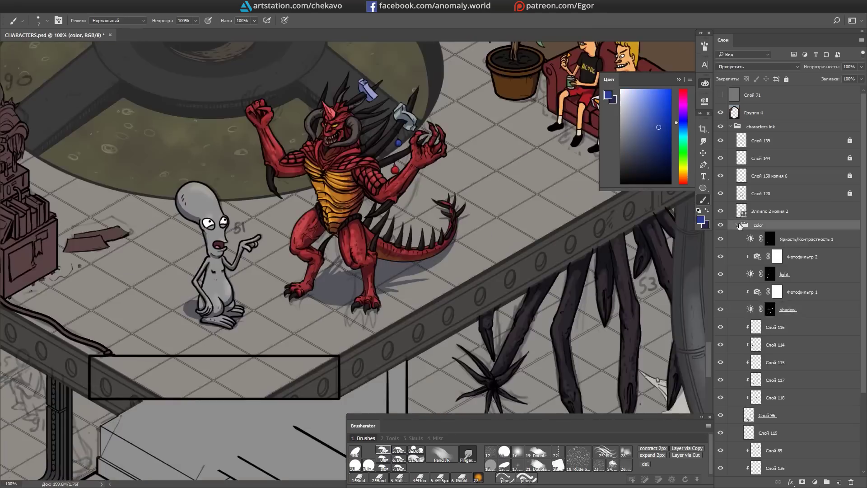
pyautogui.scroll(10, 398, 273)
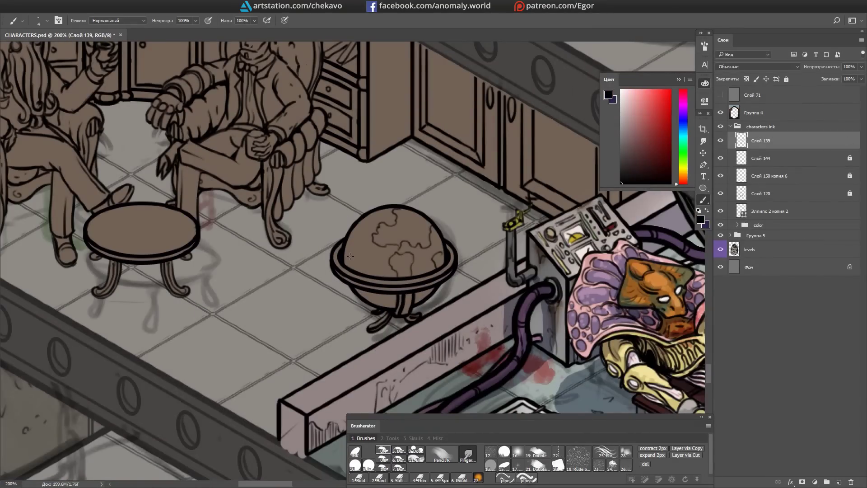
pyautogui.scroll(-5, 403, 299)
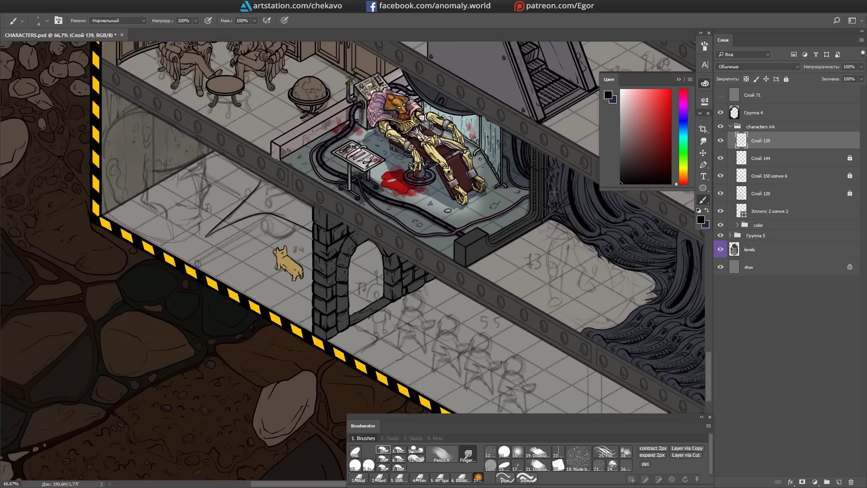
pyautogui.hscroll(5, 452, 294)
pyautogui.scroll(1, 517, 290)
pyautogui.scroll(-1, 517, 290)
pyautogui.hotkey('ctrl', '/')
# Step: Add a new empty layer for the sketched figure near the number 110
pyautogui.scroll(10, 517, 289)
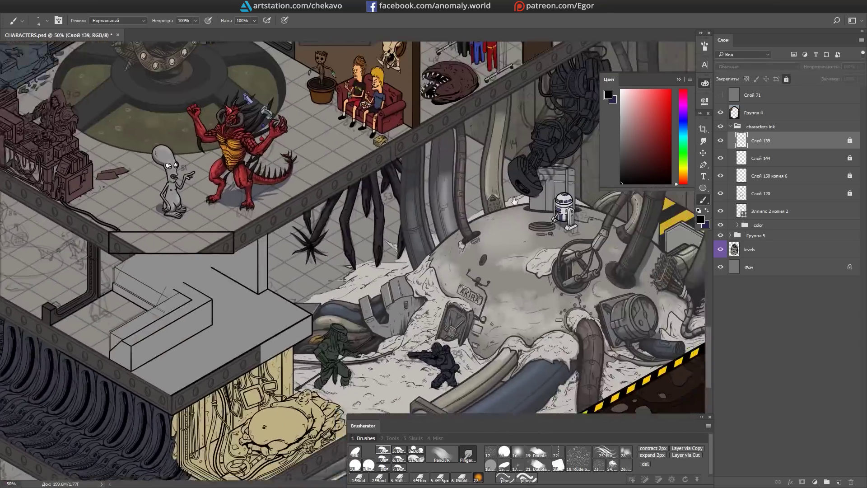
pyautogui.hotkey('ctrl', 'shift', 'alt', 'n')
pyautogui.scroll(5, 316, 189)
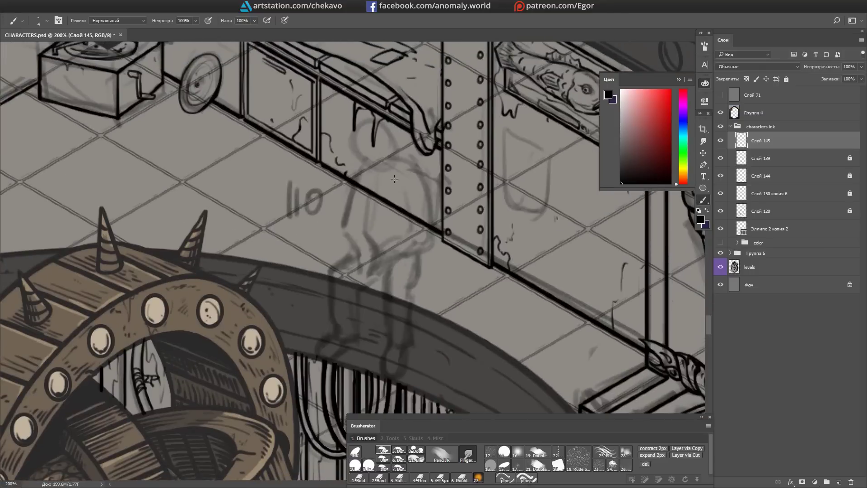
# Step: Ink the seated man's two legs, waist line and darkened boot soles, hiding the pillar ink layer
pyautogui.moveTo(327, 251); pyautogui.dragTo(353, 242)
pyautogui.moveTo(347, 317)
pyautogui.mouseDown()
pyautogui.moveTo(352, 263)
pyautogui.moveTo(381, 325)
pyautogui.mouseUp()
pyautogui.moveTo(412, 240); pyautogui.dragTo(391, 332)
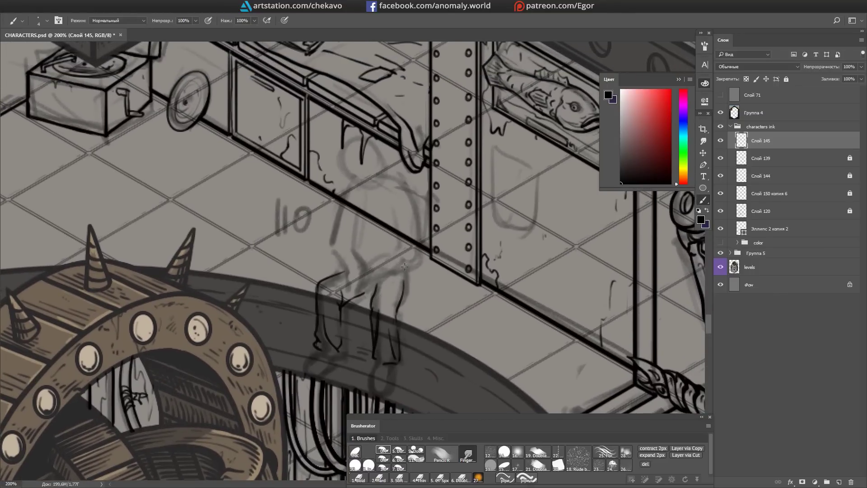
pyautogui.moveTo(342, 256)
pyautogui.mouseDown()
pyautogui.moveTo(416, 228)
pyautogui.moveTo(411, 262)
pyautogui.mouseUp()
pyautogui.moveTo(393, 234); pyautogui.dragTo(398, 199)
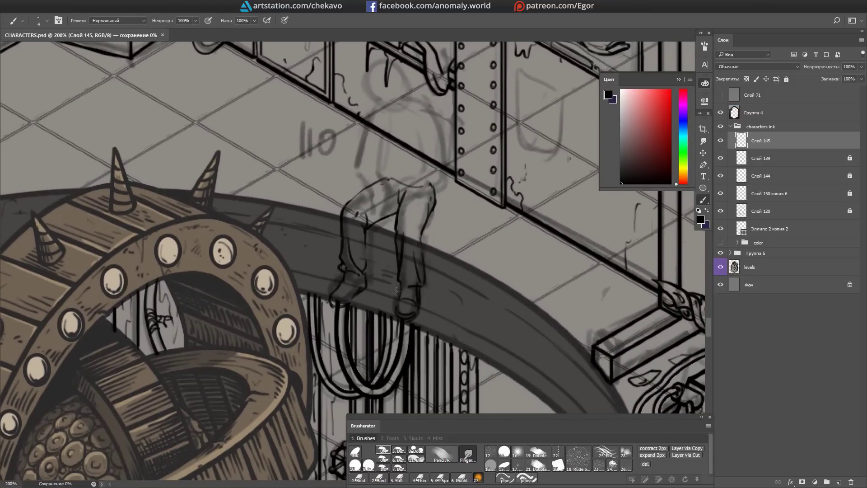
pyautogui.scroll(-1, 398, 295)
pyautogui.hotkey('ctrl', ',')
pyautogui.moveTo(403, 298); pyautogui.dragTo(421, 290)
pyautogui.moveTo(351, 286); pyautogui.dragTo(334, 282)
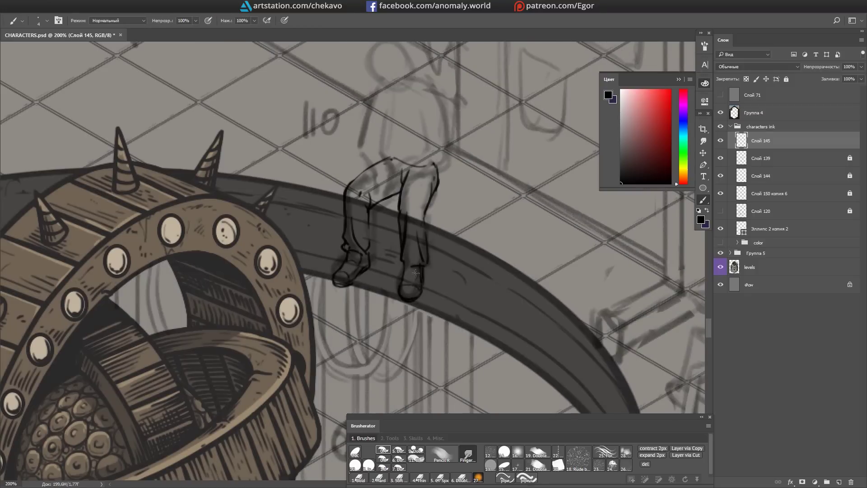
# Step: Ink the back arc and torso, redrawing the top of the torso after an undo
pyautogui.scroll(5, 372, 195)
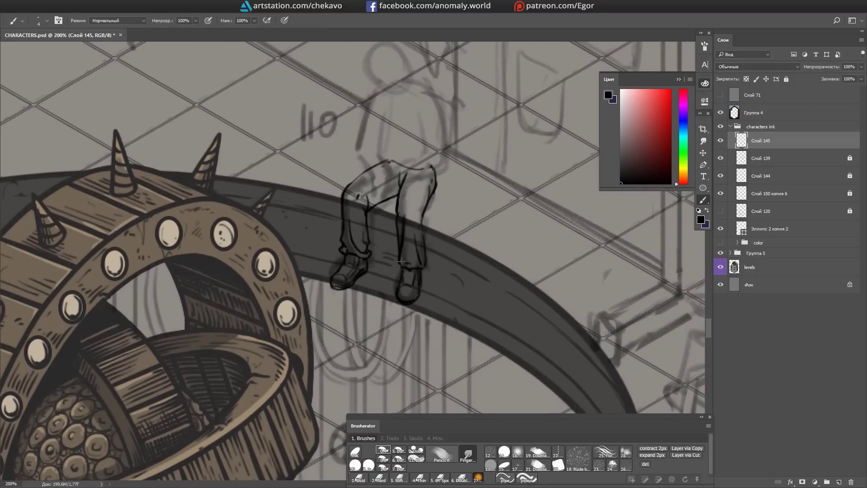
pyautogui.moveTo(421, 197); pyautogui.dragTo(405, 210)
pyautogui.moveTo(447, 243); pyautogui.dragTo(380, 188)
pyautogui.moveTo(423, 233); pyautogui.dragTo(433, 195)
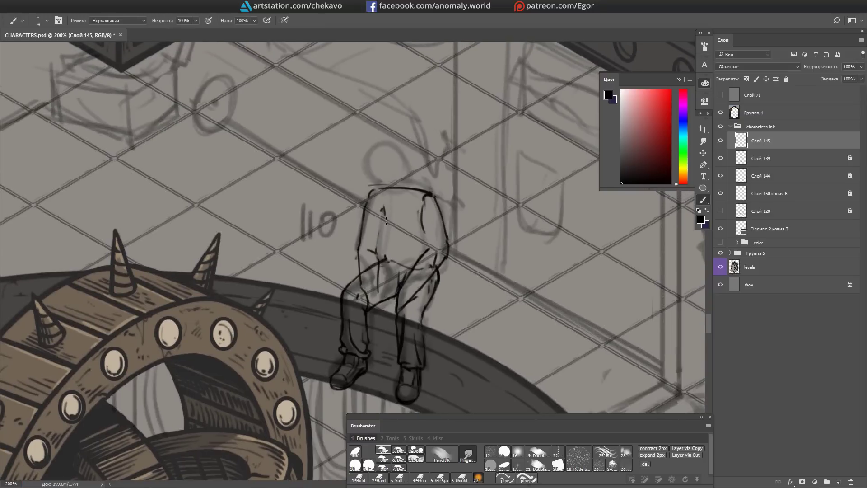
pyautogui.scroll(-1, 386, 220)
pyautogui.hotkey('ctrl', 'z')
pyautogui.moveTo(426, 178); pyautogui.dragTo(449, 246)
# Step: Ink the head circle, chin, neck, hair and facial details
pyautogui.moveTo(373, 155); pyautogui.dragTo(409, 144)
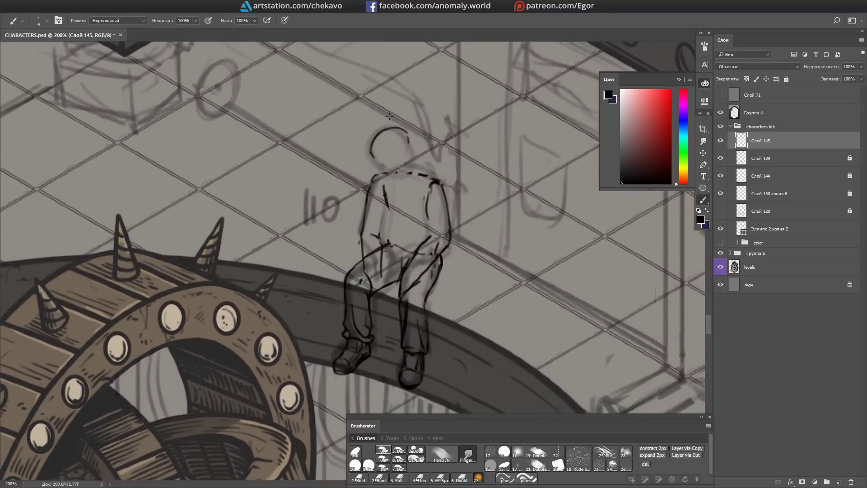
pyautogui.moveTo(389, 116); pyautogui.dragTo(249, 110)
pyautogui.moveTo(277, 142); pyautogui.dragTo(405, 143)
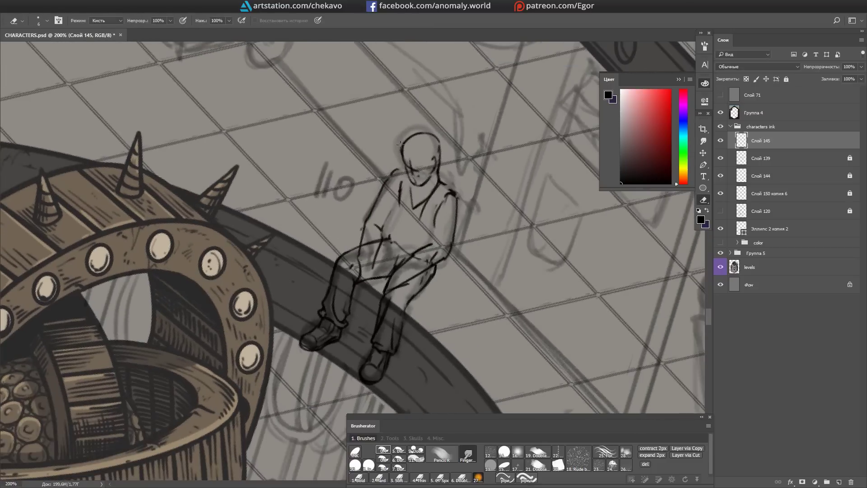
pyautogui.moveTo(401, 154); pyautogui.dragTo(418, 179)
pyautogui.moveTo(365, 133); pyautogui.dragTo(401, 150)
pyautogui.moveTo(402, 119); pyautogui.dragTo(409, 147)
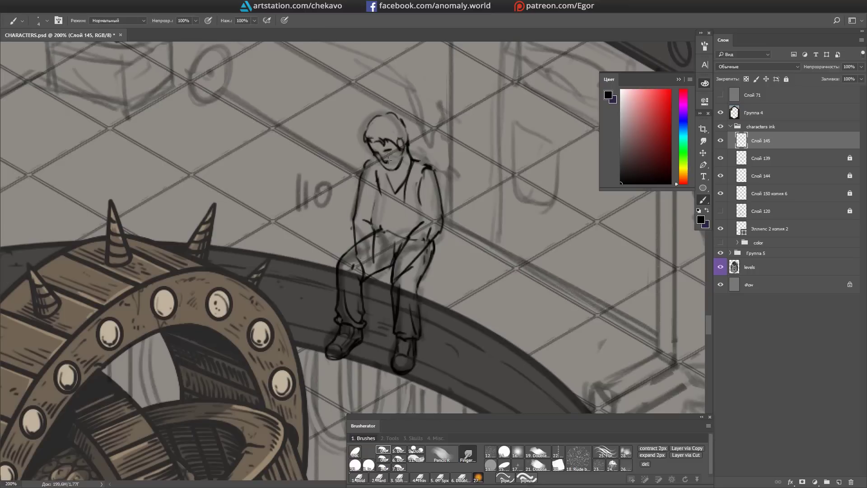
pyautogui.moveTo(398, 118); pyautogui.dragTo(431, 64)
# Step: Lasso the head and shrink it slightly with Free Transform, then deselect and return to the brush
pyautogui.press('e')
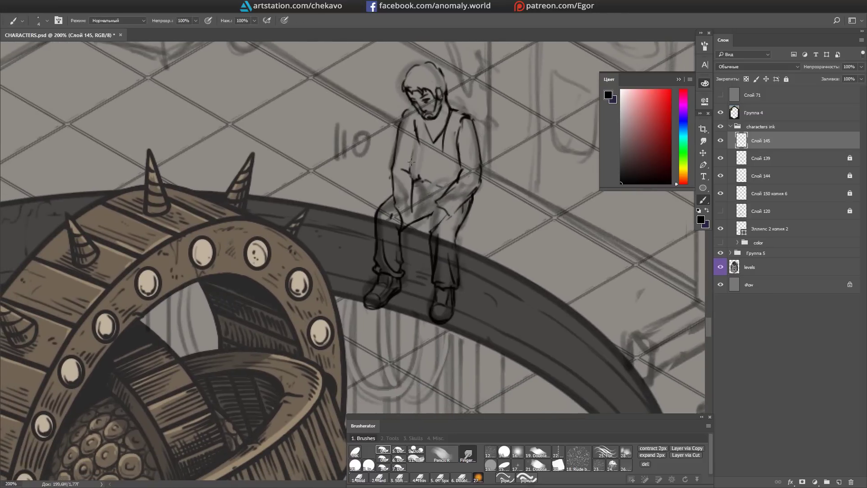
pyautogui.moveTo(461, 135)
pyautogui.mouseDown()
pyautogui.moveTo(393, 191)
pyautogui.moveTo(402, 190)
pyautogui.moveTo(418, 142)
pyautogui.mouseUp()
pyautogui.press('e')
pyautogui.moveTo(411, 230); pyautogui.dragTo(402, 264)
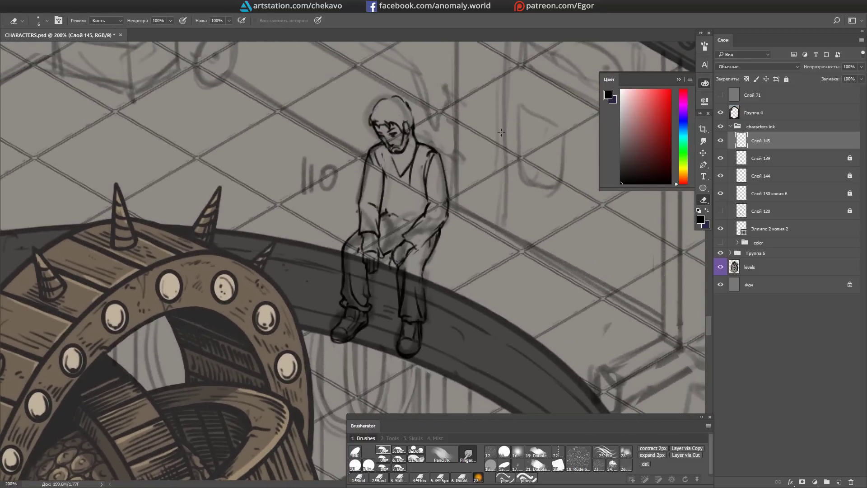
pyautogui.moveTo(378, 151)
pyautogui.mouseDown()
pyautogui.moveTo(406, 190)
pyautogui.moveTo(423, 164)
pyautogui.moveTo(384, 180)
pyautogui.moveTo(380, 208)
pyautogui.moveTo(407, 218)
pyautogui.moveTo(371, 243)
pyautogui.mouseUp()
pyautogui.hotkey('ctrl', 't')
pyautogui.press('Return')
pyautogui.hotkey('ctrl', 'd')
pyautogui.press('b')
pyautogui.press('b')
pyautogui.press('b')
pyautogui.scroll(-5, 363, 246)
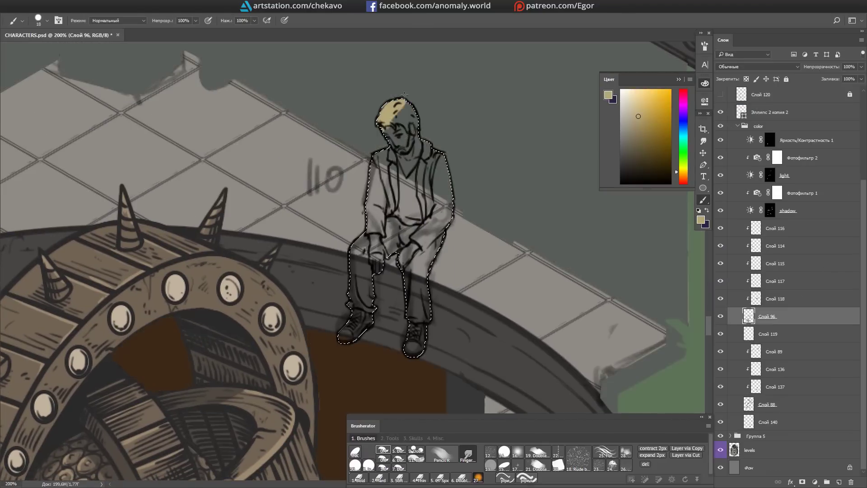
# Step: Fill the seated man's silhouette with flat tan and deselect
pyautogui.moveTo(404, 94); pyautogui.dragTo(406, 271)
pyautogui.hotkey('ctrl', 'd')
pyautogui.hotkey('ctrl', '-')
pyautogui.hotkey('alt', '.')
pyautogui.press('m')
pyautogui.scroll(-2, 517, 208)
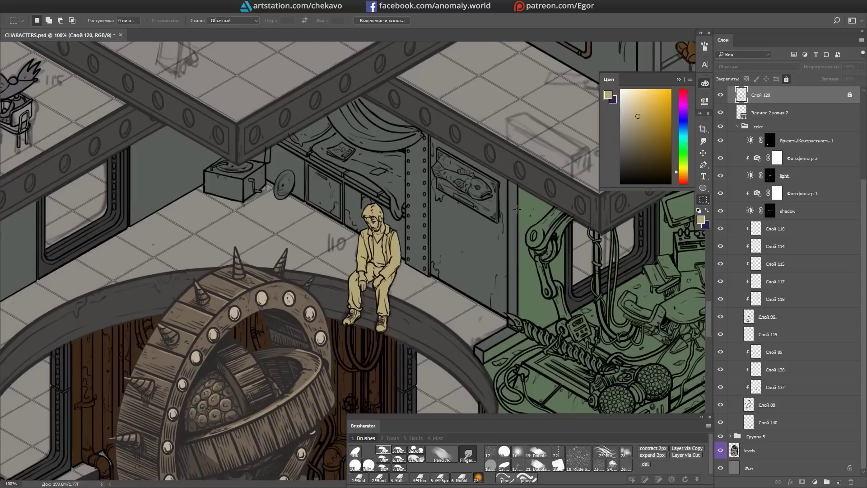
# Step: Return to the figure's ink layer with black colour and check the figure in a rotated view
pyautogui.hotkey('ctrl', '+')
pyautogui.keyDown('ctrl'); pyautogui.click(375, 253); pyautogui.keyUp('ctrl')
pyautogui.press('d')
pyautogui.press('b')
pyautogui.moveTo(452, 271); pyautogui.dragTo(398, 187)
pyautogui.press('e')
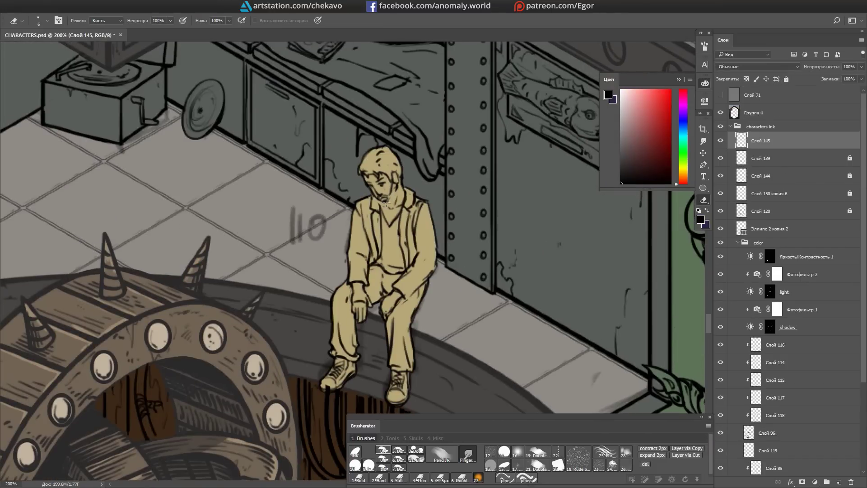
pyautogui.scroll(-3, 482, 186)
pyautogui.scroll(2, 482, 186)
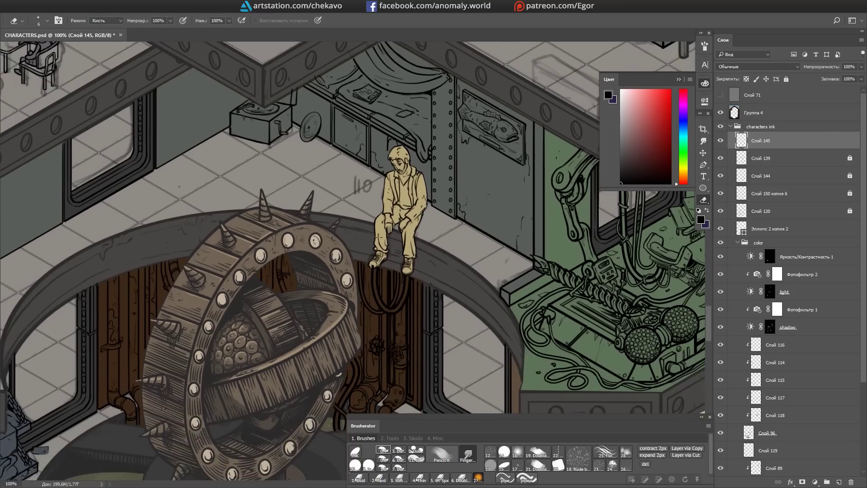
pyautogui.press('e')
pyautogui.hotkey('alt', '[')
pyautogui.hotkey('alt', '[')
pyautogui.hotkey('alt', '[')
pyautogui.hotkey('alt', '[')
pyautogui.scroll(-5, 482, 187)
# Step: Hide the panels to review the whole illustration, then bring them back
pyautogui.press('Tab')
pyautogui.scroll(4, 536, 209)
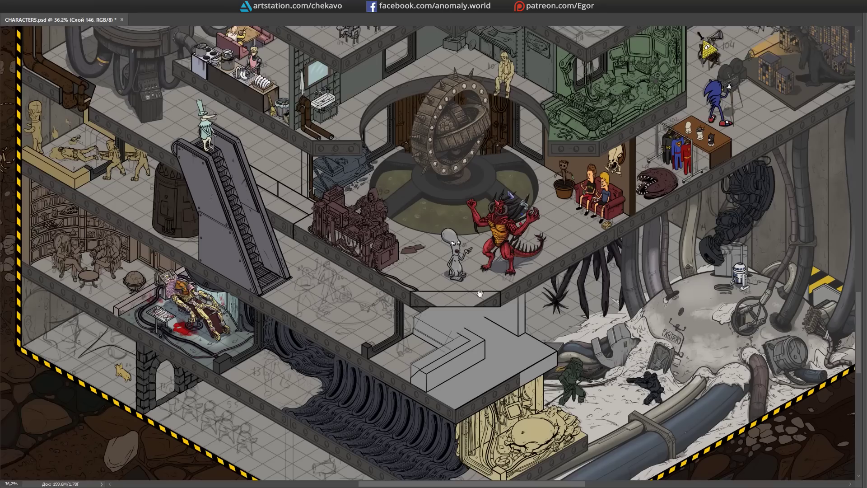
pyautogui.scroll(5, 535, 209)
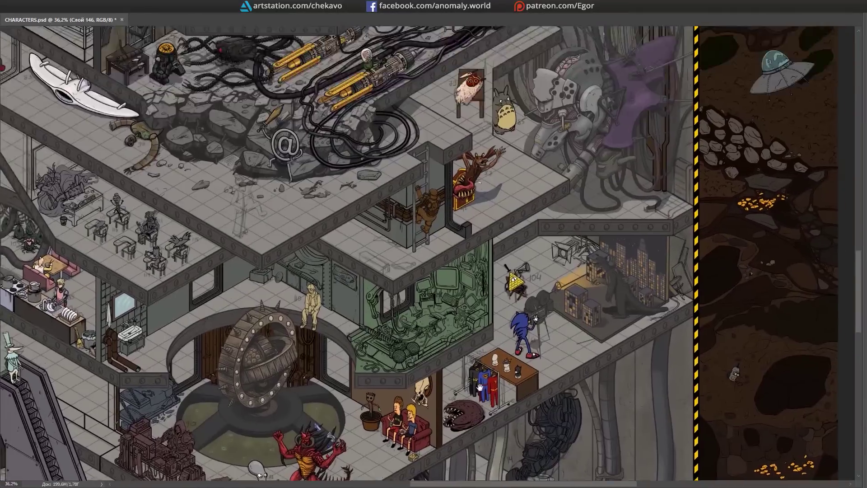
pyautogui.scroll(-5, 427, 253)
pyautogui.press('Tab')
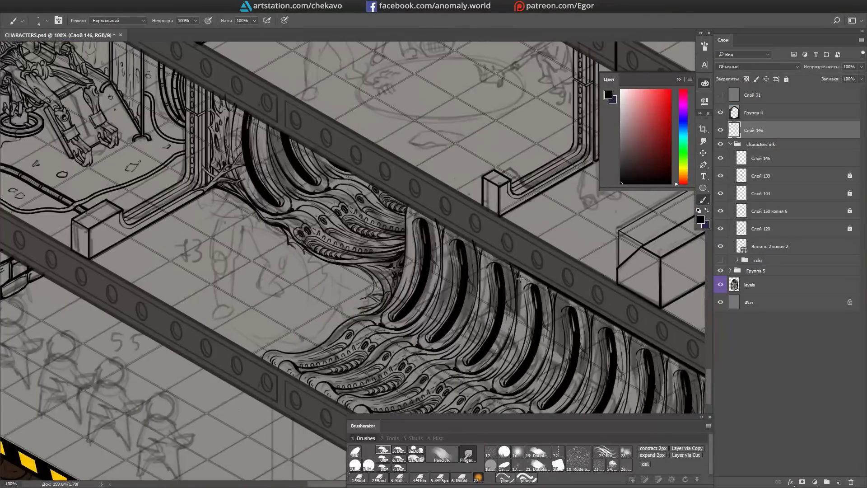
# Step: Add new layer Слой 147 and hide the inked pipes to reveal the armoured figure's sketch
pyautogui.scroll(-3, 427, 252)
pyautogui.click(724, 157)
pyautogui.hotkey('ctrl', 'shift', 'alt', 'n')
pyautogui.hotkey('ctrl', '1')
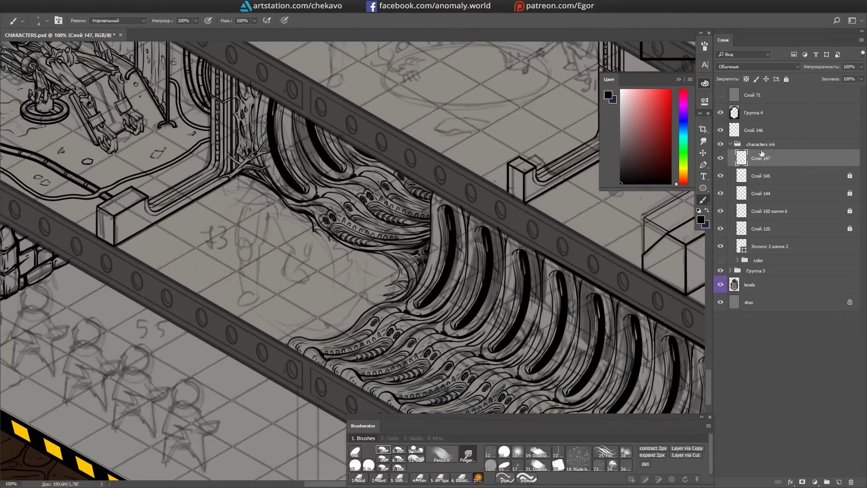
pyautogui.click(720, 229)
pyautogui.scroll(1, 277, 164)
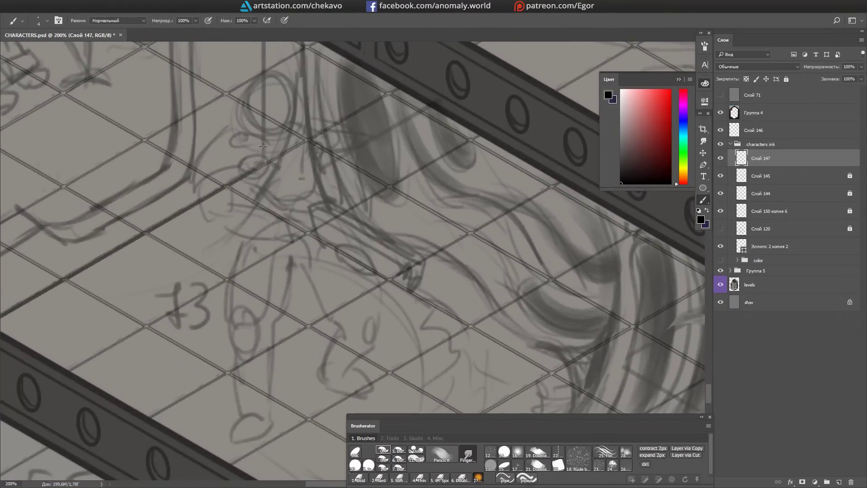
pyautogui.moveTo(312, 146)
pyautogui.mouseDown()
pyautogui.moveTo(356, 135)
pyautogui.moveTo(341, 170)
pyautogui.mouseUp()
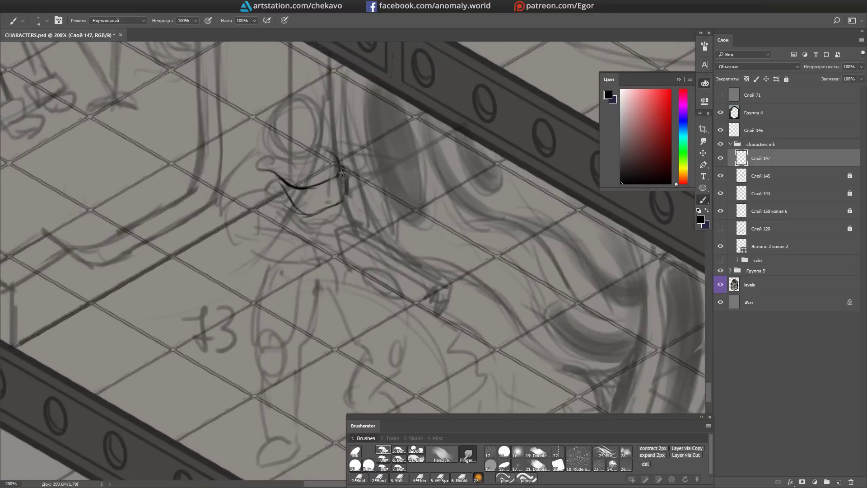
# Step: Ink the armoured figure's helmet and the curved arcs and loop around it
pyautogui.moveTo(314, 211); pyautogui.dragTo(339, 207)
pyautogui.moveTo(280, 189); pyautogui.dragTo(359, 209)
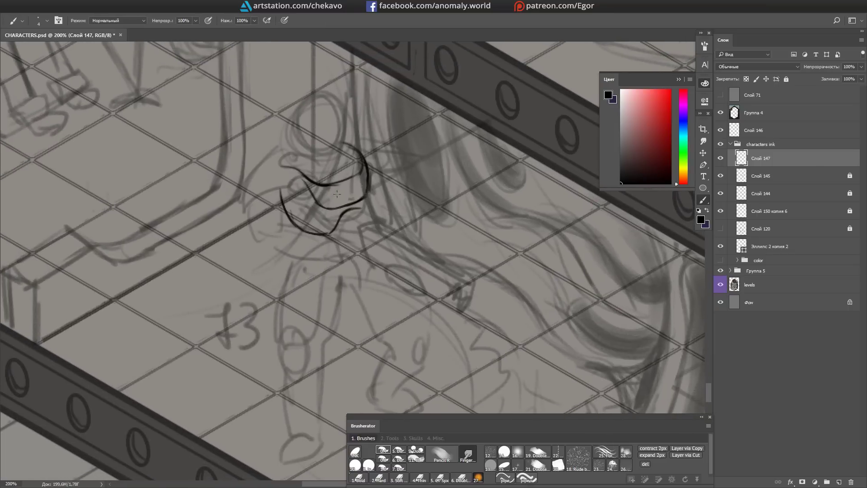
pyautogui.hotkey('ctrl', 'z')
pyautogui.moveTo(351, 234)
pyautogui.mouseDown()
pyautogui.moveTo(409, 139)
pyautogui.moveTo(320, 169)
pyautogui.mouseUp()
pyautogui.press('b')
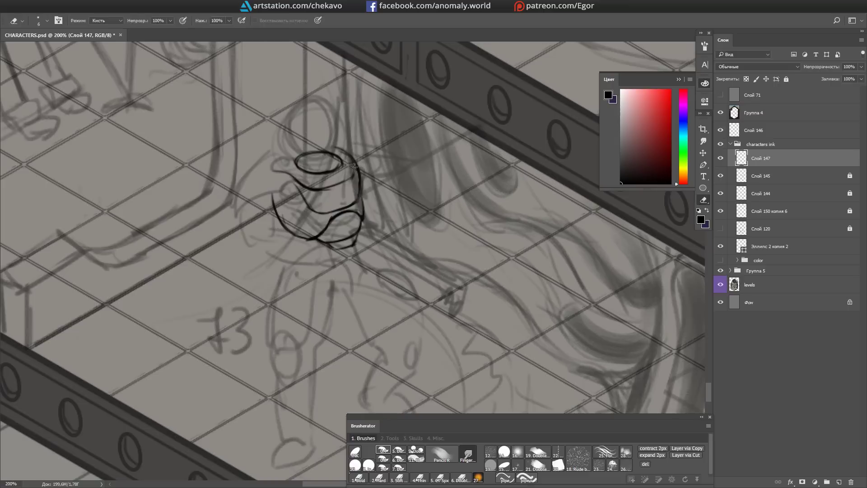
pyautogui.moveTo(295, 200); pyautogui.dragTo(327, 227)
pyautogui.press('b')
pyautogui.moveTo(324, 195); pyautogui.dragTo(234, 258)
pyautogui.press('b')
pyautogui.moveTo(330, 209); pyautogui.dragTo(380, 226)
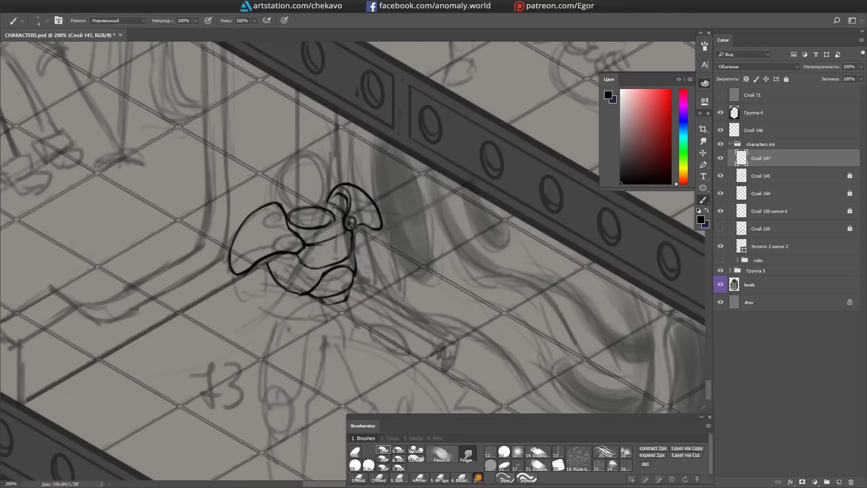
# Step: Ink a shoulder pad arc and the hook-shaped strokes below the armour
pyautogui.moveTo(351, 224); pyautogui.dragTo(300, 298)
pyautogui.press('e')
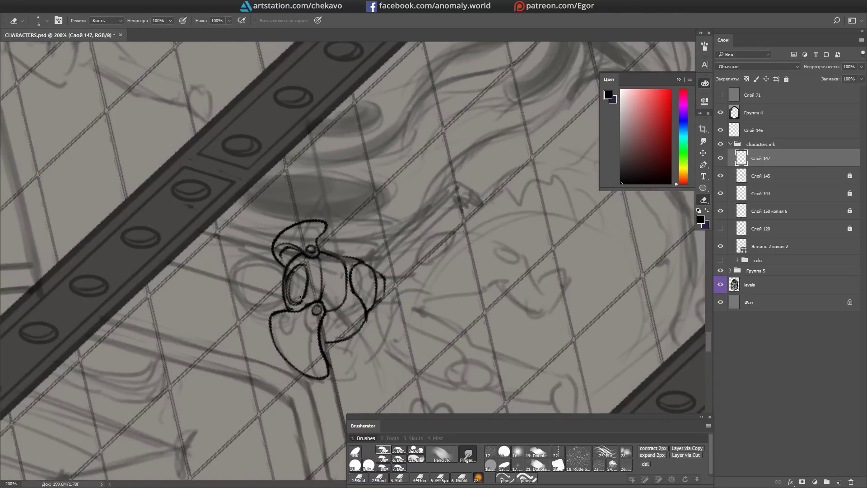
pyautogui.press('b')
pyautogui.moveTo(379, 269)
pyautogui.mouseDown()
pyautogui.moveTo(379, 240)
pyautogui.moveTo(364, 277)
pyautogui.mouseUp()
pyautogui.moveTo(364, 277)
pyautogui.mouseDown()
pyautogui.moveTo(371, 226)
pyautogui.moveTo(354, 213)
pyautogui.moveTo(404, 209)
pyautogui.moveTo(275, 157)
pyautogui.moveTo(283, 178)
pyautogui.moveTo(246, 210)
pyautogui.moveTo(389, 203)
pyautogui.moveTo(335, 184)
pyautogui.mouseUp()
pyautogui.press('e')
pyautogui.press('e')
pyautogui.press('b')
pyautogui.press('b')
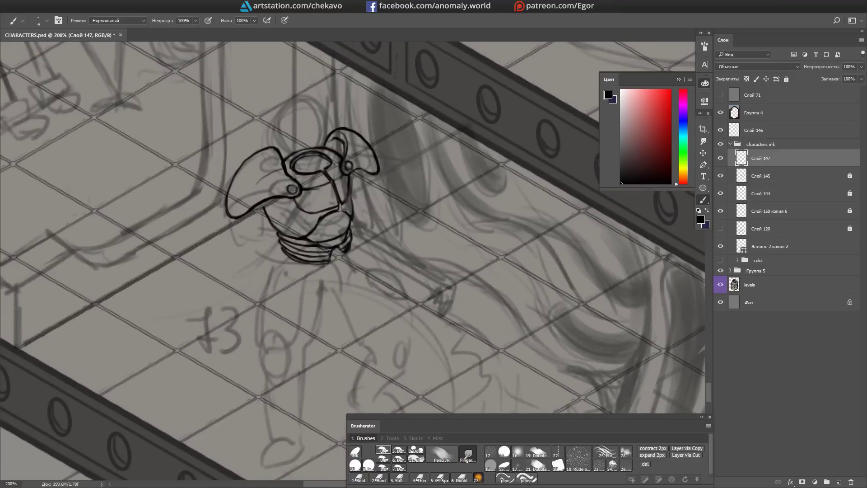
pyautogui.moveTo(454, 154); pyautogui.dragTo(479, 157)
pyautogui.moveTo(379, 195); pyautogui.dragTo(369, 154)
pyautogui.moveTo(361, 213); pyautogui.dragTo(349, 249)
pyautogui.press('b')
# Step: Ink both legs with their outer lines and the oval foot outlines
pyautogui.moveTo(366, 220)
pyautogui.mouseDown()
pyautogui.moveTo(361, 189)
pyautogui.moveTo(406, 171)
pyautogui.moveTo(448, 170)
pyautogui.moveTo(481, 142)
pyautogui.mouseUp()
pyautogui.moveTo(325, 205); pyautogui.dragTo(313, 261)
pyautogui.moveTo(369, 217); pyautogui.dragTo(371, 253)
pyautogui.moveTo(321, 266)
pyautogui.mouseDown()
pyautogui.moveTo(343, 212)
pyautogui.moveTo(316, 289)
pyautogui.mouseUp()
pyautogui.moveTo(357, 208)
pyautogui.mouseDown()
pyautogui.moveTo(363, 241)
pyautogui.moveTo(321, 266)
pyautogui.moveTo(310, 263)
pyautogui.mouseUp()
pyautogui.moveTo(352, 226); pyautogui.dragTo(338, 184)
pyautogui.moveTo(353, 191); pyautogui.dragTo(375, 236)
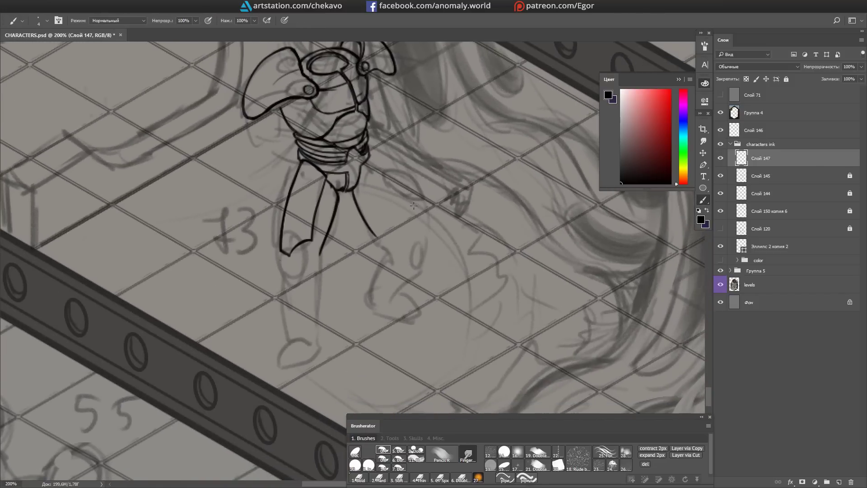
pyautogui.moveTo(288, 186); pyautogui.dragTo(275, 193)
pyautogui.moveTo(359, 158)
pyautogui.mouseDown()
pyautogui.moveTo(397, 232)
pyautogui.moveTo(406, 213)
pyautogui.mouseUp()
pyautogui.moveTo(294, 236); pyautogui.dragTo(293, 237)
pyautogui.moveTo(277, 269); pyautogui.dragTo(283, 332)
pyautogui.moveTo(315, 258)
pyautogui.mouseDown()
pyautogui.moveTo(292, 303)
pyautogui.moveTo(313, 326)
pyautogui.mouseUp()
pyautogui.moveTo(306, 339); pyautogui.dragTo(279, 355)
pyautogui.moveTo(318, 318); pyautogui.dragTo(297, 379)
# Step: Ink the lower leg's sides and bottom edge, plus a rounded toe on the right foot
pyautogui.moveTo(386, 270); pyautogui.dragTo(384, 272)
pyautogui.moveTo(409, 193); pyautogui.dragTo(430, 158)
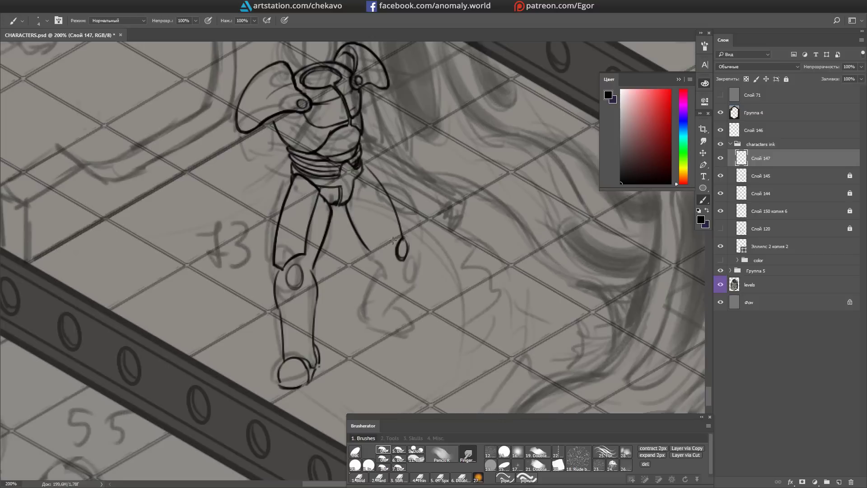
pyautogui.moveTo(368, 268); pyautogui.dragTo(363, 307)
pyautogui.moveTo(404, 260); pyautogui.dragTo(386, 306)
pyautogui.moveTo(363, 167)
pyautogui.mouseDown()
pyautogui.moveTo(358, 133)
pyautogui.moveTo(331, 181)
pyautogui.mouseUp()
pyautogui.moveTo(377, 329); pyautogui.dragTo(345, 347)
pyautogui.moveTo(464, 211)
pyautogui.mouseDown()
pyautogui.moveTo(408, 370)
pyautogui.moveTo(440, 187)
pyautogui.moveTo(342, 256)
pyautogui.mouseUp()
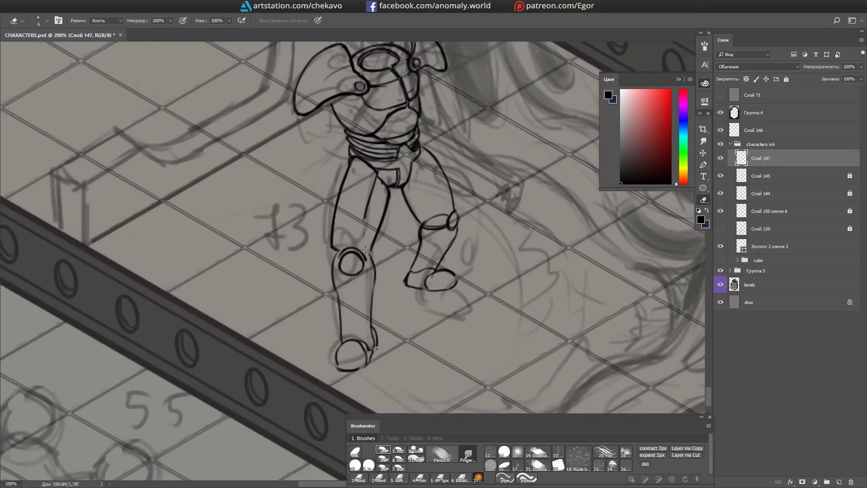
# Step: Erase stray ink around the legs and add a sole line under the right boot
pyautogui.press('b')
pyautogui.scroll(-1, 374, 217)
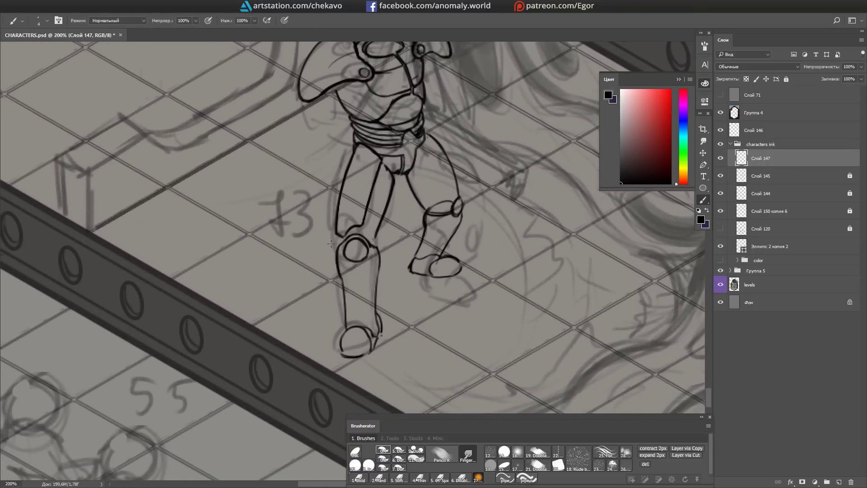
pyautogui.scroll(-2, 344, 216)
pyautogui.press('b')
pyautogui.scroll(-3, 349, 209)
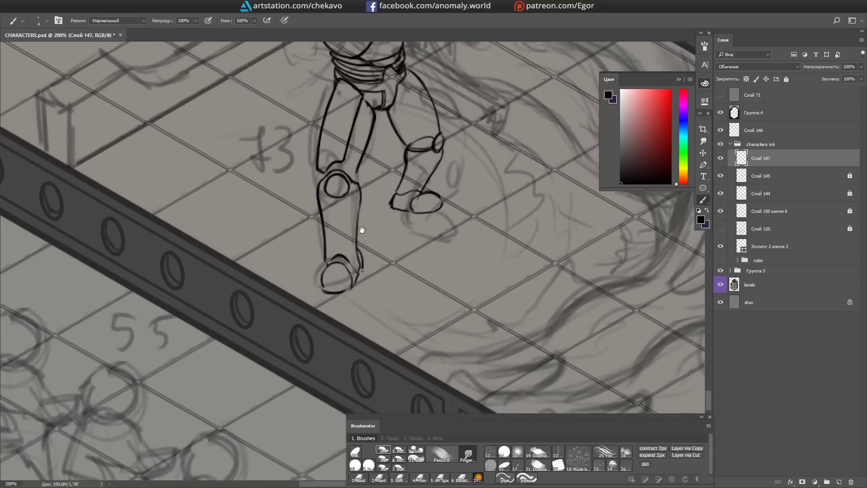
pyautogui.press('e')
pyautogui.scroll(2, 357, 260)
pyautogui.scroll(-1, 330, 208)
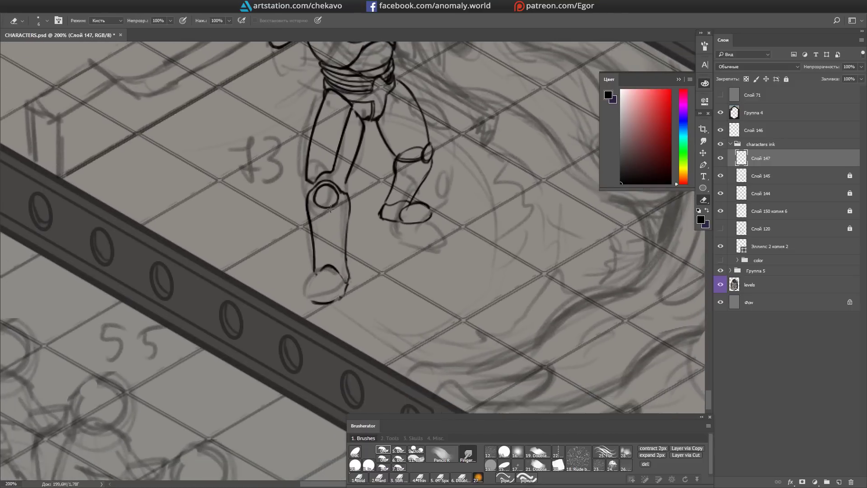
pyautogui.press('b')
pyautogui.scroll(-1, 384, 172)
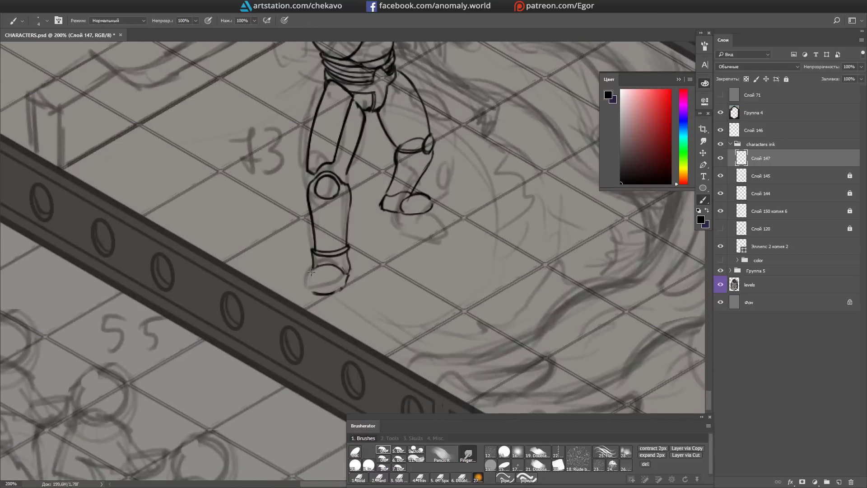
pyautogui.scroll(3, 384, 172)
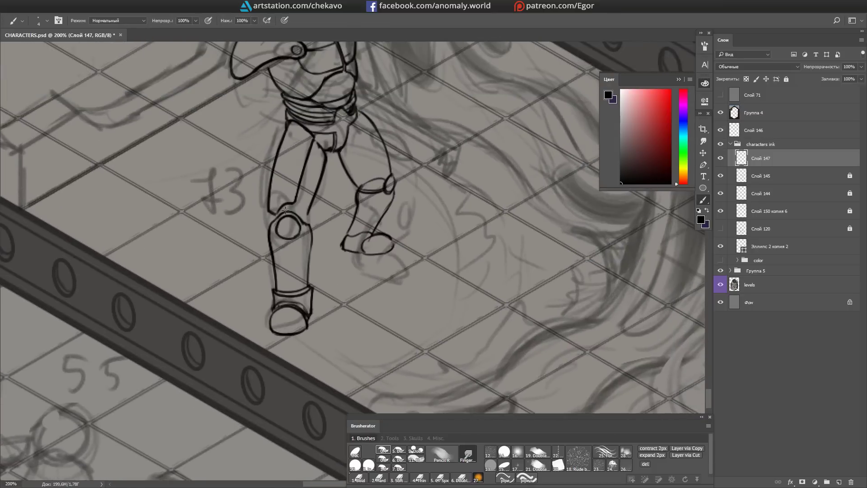
pyautogui.press('e')
pyautogui.scroll(3, 304, 234)
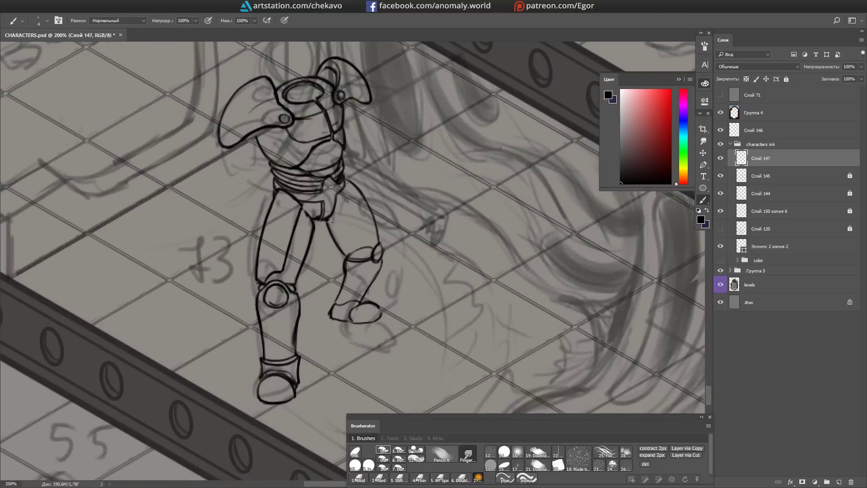
pyautogui.scroll(-2, 357, 190)
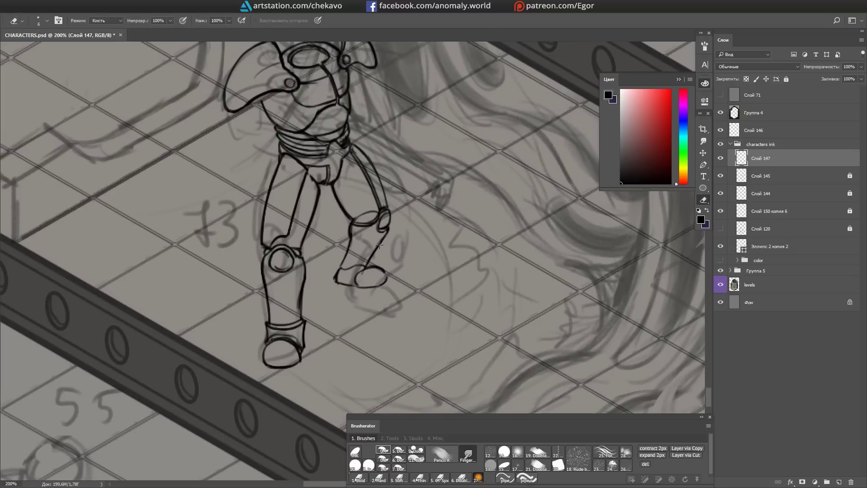
pyautogui.scroll(-1, 365, 251)
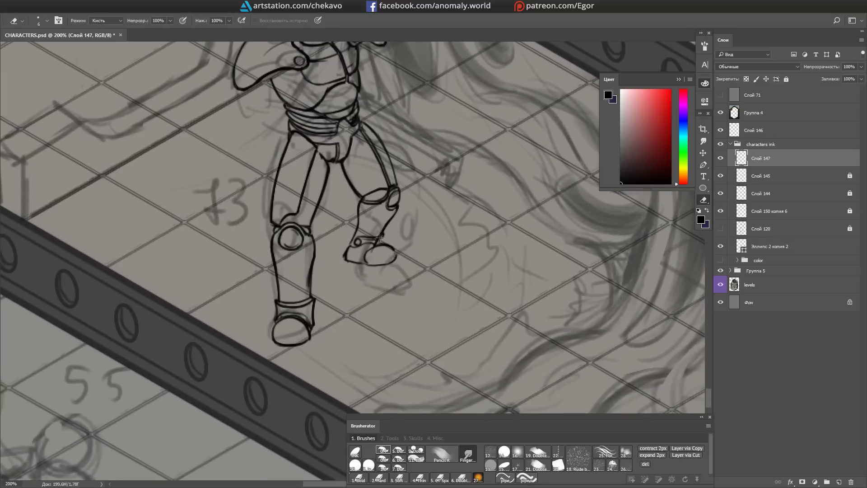
pyautogui.moveTo(344, 265)
pyautogui.mouseDown()
pyautogui.moveTo(397, 269)
pyautogui.moveTo(427, 359)
pyautogui.moveTo(439, 363)
pyautogui.mouseUp()
# Step: Add a new empty layer for the rifle and rotate the canvas to a comfortable stroke angle
pyautogui.press('e')
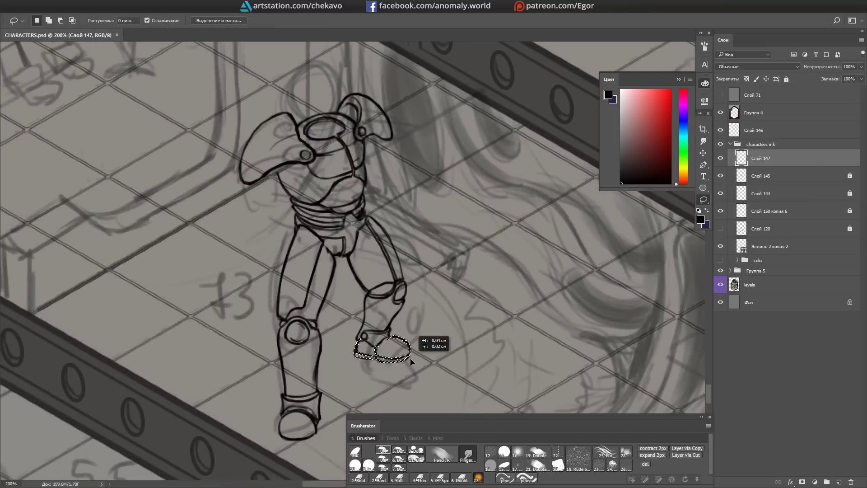
pyautogui.press('b')
pyautogui.hotkey('ctrl', 'shift', 'alt', 'n')
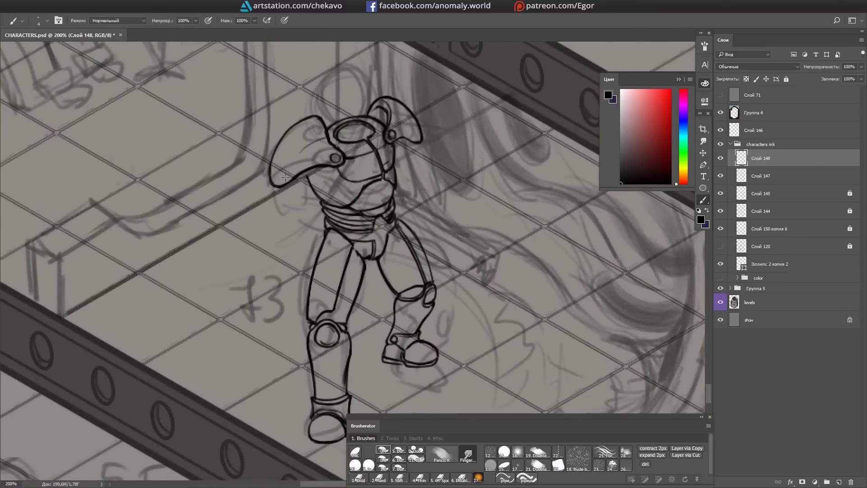
pyautogui.press('r')
pyautogui.moveTo(292, 225)
pyautogui.mouseDown()
pyautogui.moveTo(289, 271)
pyautogui.moveTo(316, 239)
pyautogui.moveTo(402, 344)
pyautogui.moveTo(343, 361)
pyautogui.moveTo(284, 338)
pyautogui.mouseUp()
pyautogui.press('e')
# Step: Hide the body ink layer Слой 147 and erase small stray ink bits
pyautogui.click(720, 175)
pyautogui.moveTo(348, 216); pyautogui.dragTo(350, 230)
pyautogui.press('r')
pyautogui.moveTo(350, 224)
pyautogui.mouseDown()
pyautogui.moveTo(361, 271)
pyautogui.moveTo(373, 213)
pyautogui.moveTo(313, 172)
pyautogui.moveTo(344, 252)
pyautogui.moveTo(316, 137)
pyautogui.mouseUp()
pyautogui.press('b')
pyautogui.press('r')
# Step: Outline the rifle area with a freehand selection and ink the rifle's long boxy barrel
pyautogui.press('l')
pyautogui.moveTo(316, 137)
pyautogui.mouseDown()
pyautogui.moveTo(406, 190)
pyautogui.moveTo(423, 183)
pyautogui.mouseUp()
pyautogui.press('b')
pyautogui.hotkey('ctrl', 'd')
pyautogui.moveTo(334, 149)
pyautogui.mouseDown()
pyautogui.moveTo(412, 186)
pyautogui.moveTo(418, 219)
pyautogui.mouseUp()
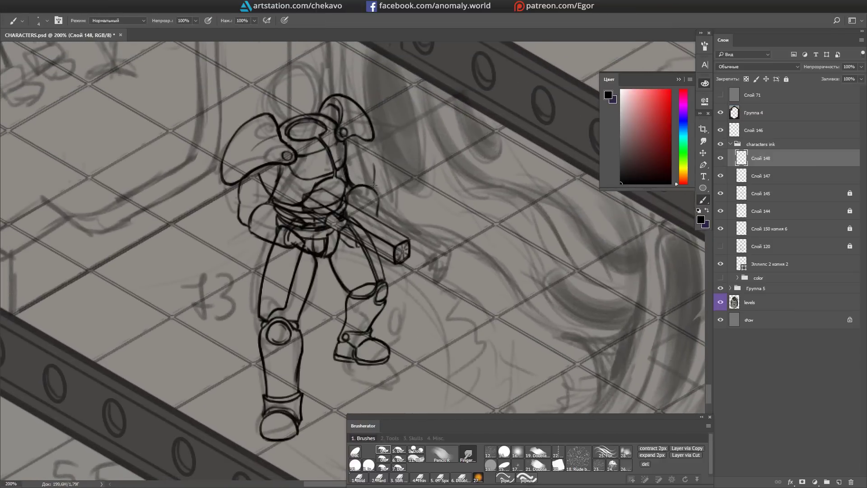
# Step: View the rifle alone with the body ink hidden, rotating the canvas so it runs diagonally
pyautogui.moveTo(429, 142); pyautogui.dragTo(447, 152)
pyautogui.click(720, 176)
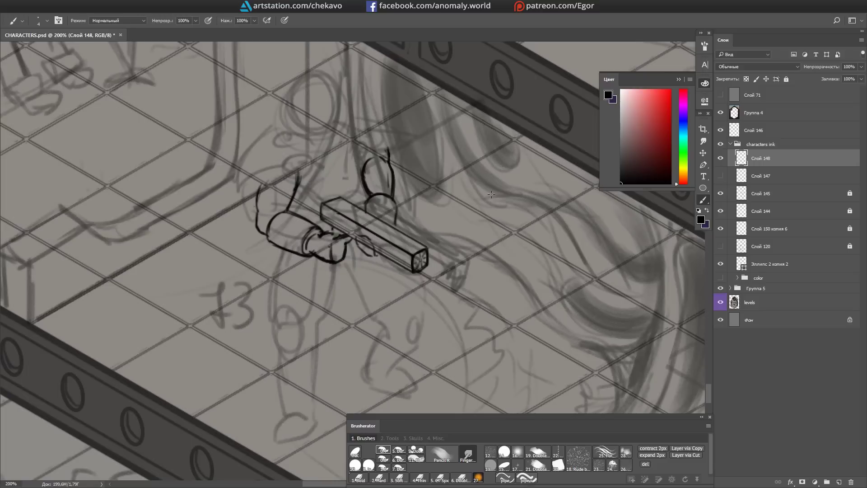
pyautogui.moveTo(471, 132); pyautogui.dragTo(486, 150)
pyautogui.press('e')
pyautogui.moveTo(357, 217); pyautogui.dragTo(362, 216)
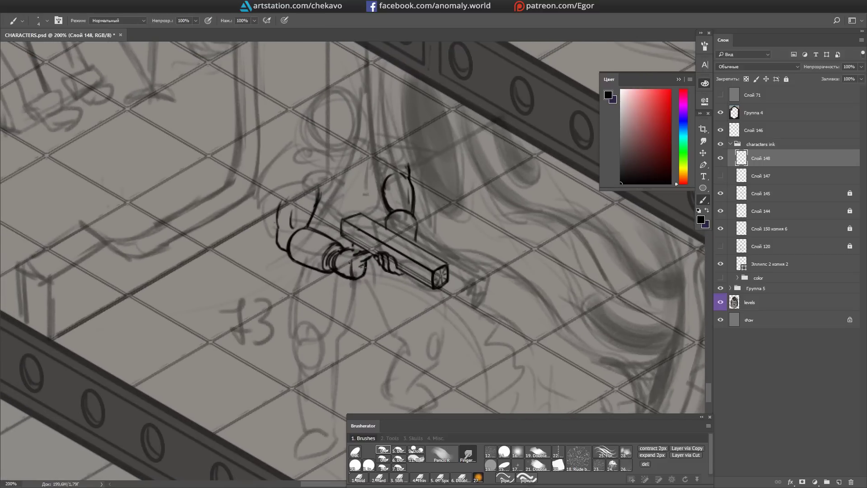
pyautogui.press('e')
pyautogui.moveTo(442, 162); pyautogui.dragTo(333, 276)
pyautogui.moveTo(337, 225)
pyautogui.mouseDown()
pyautogui.moveTo(335, 242)
pyautogui.moveTo(352, 273)
pyautogui.mouseUp()
# Step: Ink the gripping hands and finish the rifle, then return the view to the upright figure
pyautogui.press('e')
pyautogui.moveTo(362, 199); pyautogui.dragTo(394, 197)
pyautogui.press('b')
pyautogui.moveTo(339, 278)
pyautogui.mouseDown()
pyautogui.moveTo(348, 225)
pyautogui.moveTo(339, 192)
pyautogui.mouseUp()
pyautogui.moveTo(346, 251); pyautogui.dragTo(360, 275)
pyautogui.moveTo(356, 244)
pyautogui.mouseDown()
pyautogui.moveTo(507, 332)
pyautogui.moveTo(331, 267)
pyautogui.moveTo(361, 307)
pyautogui.moveTo(390, 294)
pyautogui.moveTo(380, 365)
pyautogui.mouseUp()
pyautogui.press('e')
pyautogui.press('b')
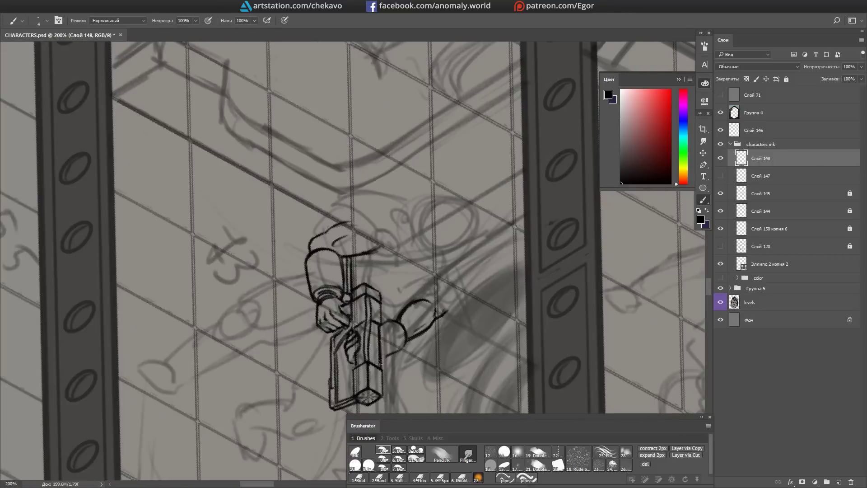
pyautogui.moveTo(354, 319); pyautogui.dragTo(389, 374)
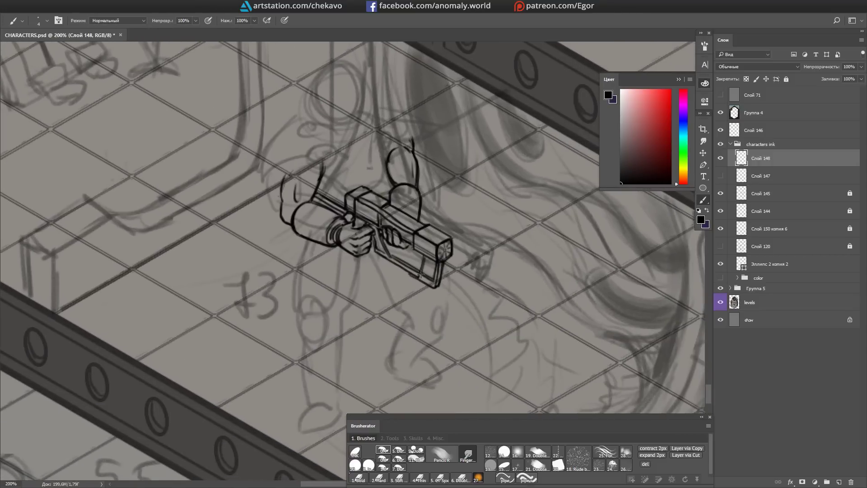
# Step: Set Слой 147 to 100% opacity, hide Группа 5, merge the rifle down, and add a new layer
pyautogui.click(761, 176)
pyautogui.press('e')
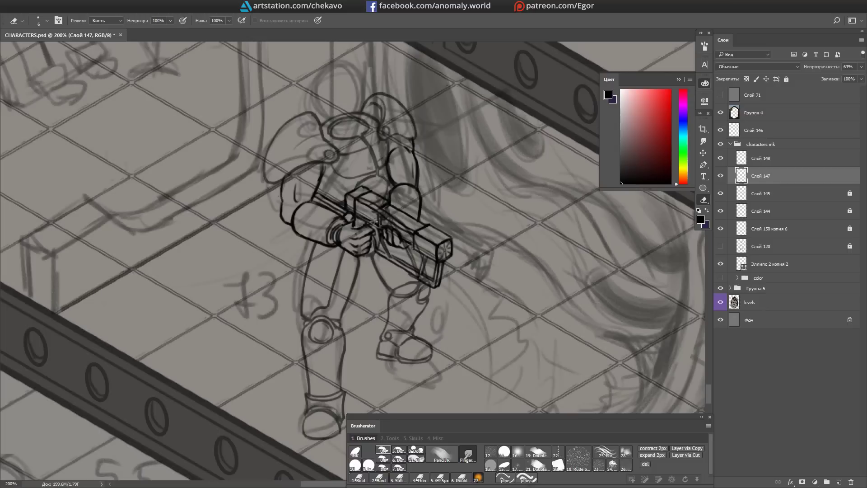
pyautogui.press('v')
pyautogui.press('0')
pyautogui.press('e')
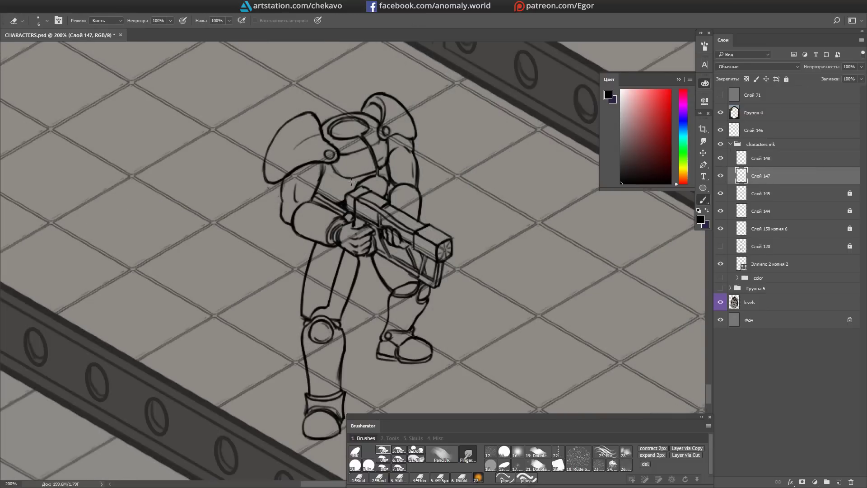
pyautogui.hotkey('ctrl', 'e')
pyautogui.press('b')
pyautogui.moveTo(413, 232)
pyautogui.mouseDown()
pyautogui.moveTo(400, 219)
pyautogui.moveTo(384, 245)
pyautogui.mouseUp()
pyautogui.hotkey('ctrl', 'shift', 'alt', 'n')
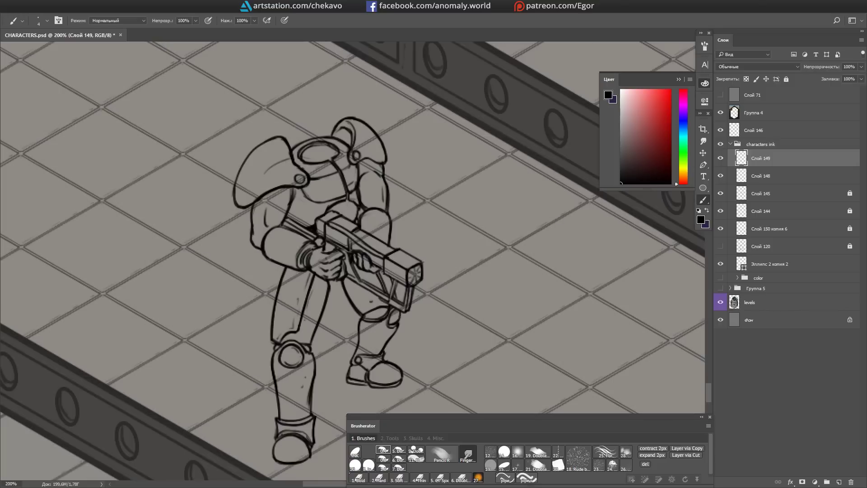
# Step: Show the rough sketch for reference, ink the helmet's first arc, and save the document
pyautogui.moveTo(466, 74); pyautogui.dragTo(468, 186)
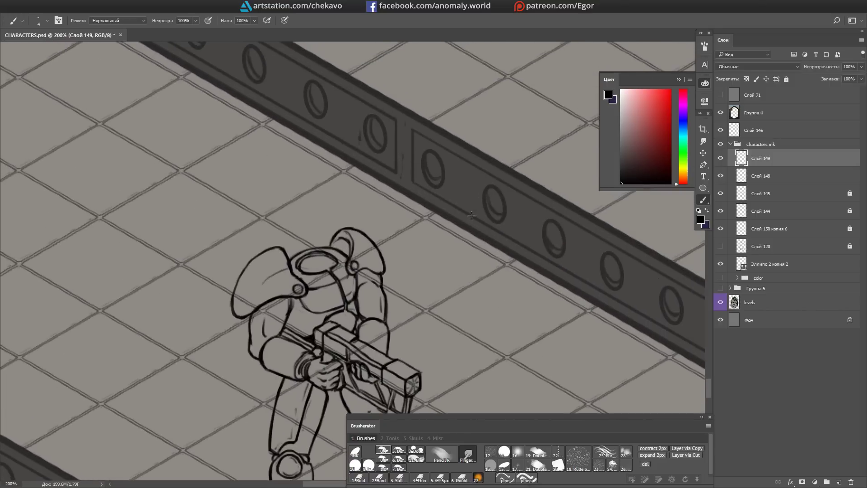
pyautogui.click(720, 288)
pyautogui.moveTo(293, 209)
pyautogui.mouseDown()
pyautogui.moveTo(318, 204)
pyautogui.moveTo(329, 264)
pyautogui.mouseUp()
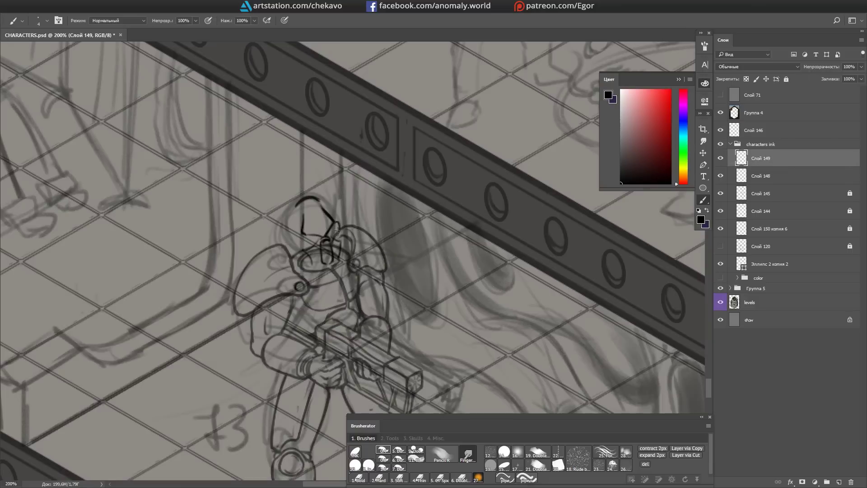
pyautogui.press('e')
pyautogui.hotkey('ctrl', 's')
pyautogui.press('b')
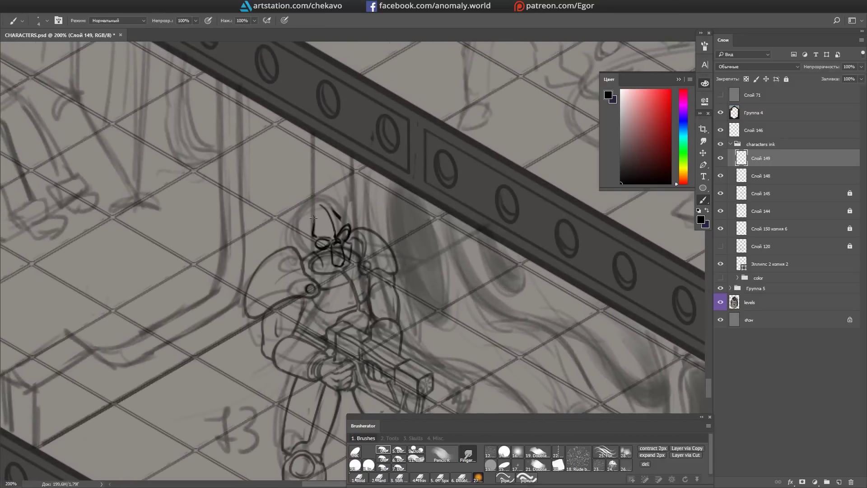
# Step: Ink the helmet's visor outline, gas-mask details and side strokes
pyautogui.moveTo(451, 135); pyautogui.dragTo(411, 122)
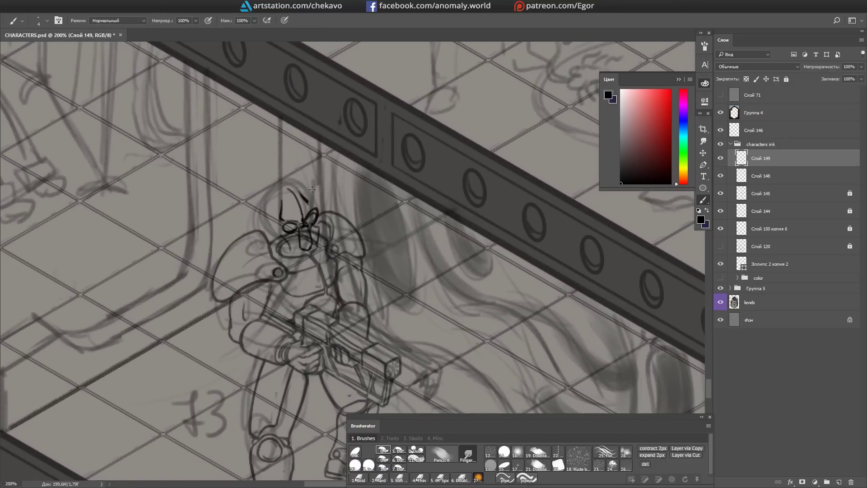
pyautogui.moveTo(332, 139); pyautogui.dragTo(440, 121)
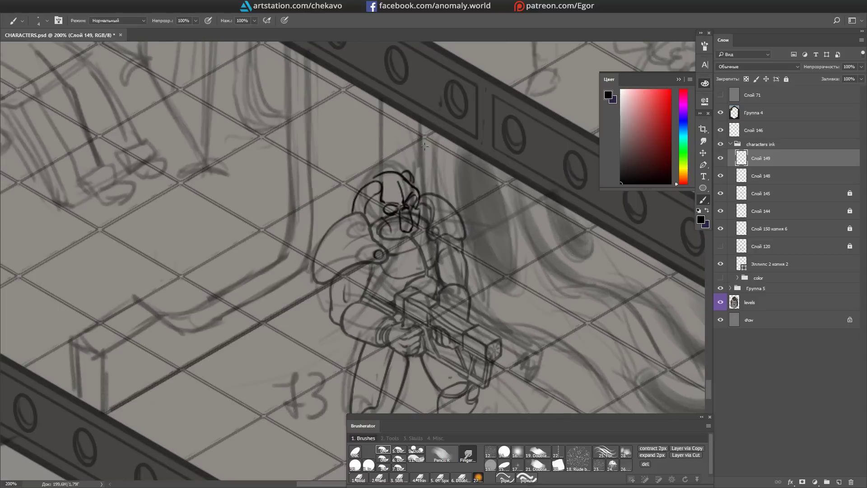
pyautogui.moveTo(380, 204); pyautogui.dragTo(385, 218)
pyautogui.moveTo(408, 146); pyautogui.dragTo(407, 146)
pyautogui.moveTo(406, 208)
pyautogui.mouseDown()
pyautogui.moveTo(397, 182)
pyautogui.moveTo(400, 231)
pyautogui.moveTo(414, 202)
pyautogui.moveTo(373, 220)
pyautogui.moveTo(365, 194)
pyautogui.moveTo(409, 222)
pyautogui.mouseUp()
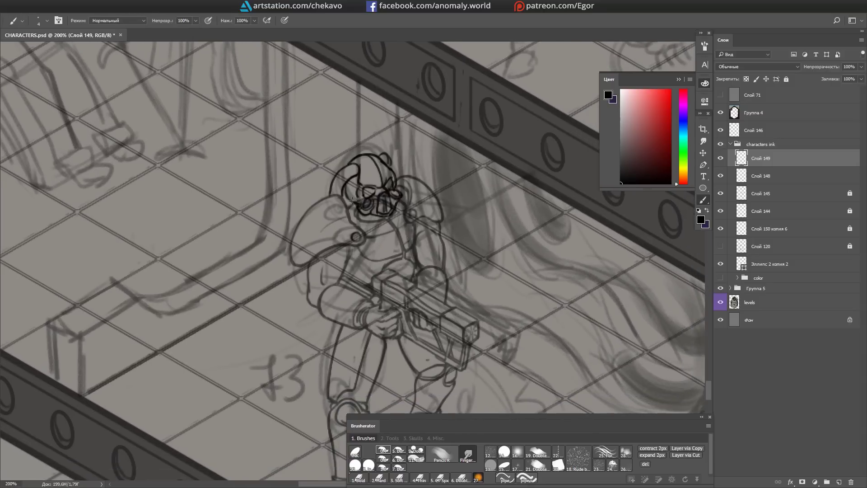
# Step: Erase body ink on Слой 148 overlapping the visor, then return to the helmet layer Слой 149
pyautogui.press('e')
pyautogui.hotkey('alt', '[')
pyautogui.moveTo(359, 206); pyautogui.dragTo(397, 199)
pyautogui.press('b')
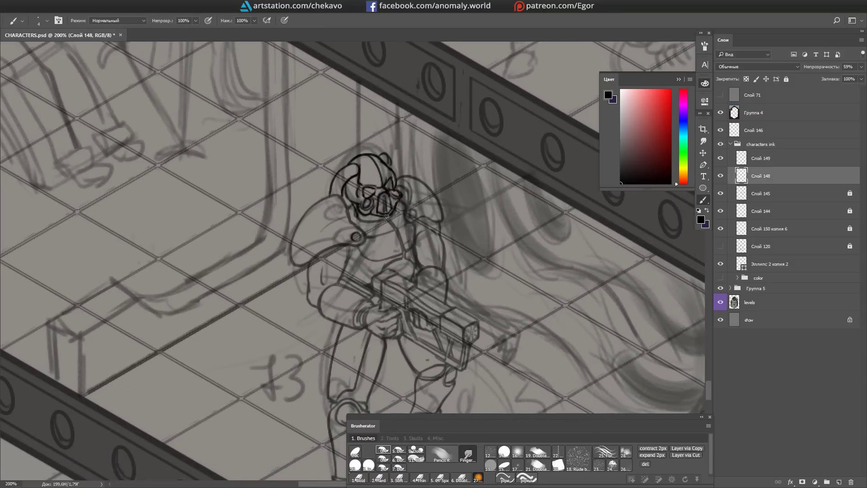
pyautogui.hotkey('alt', ']')
# Step: Hide the rough sketch group, then stretch and tilt the helmet ink with Free Transform
pyautogui.click(720, 288)
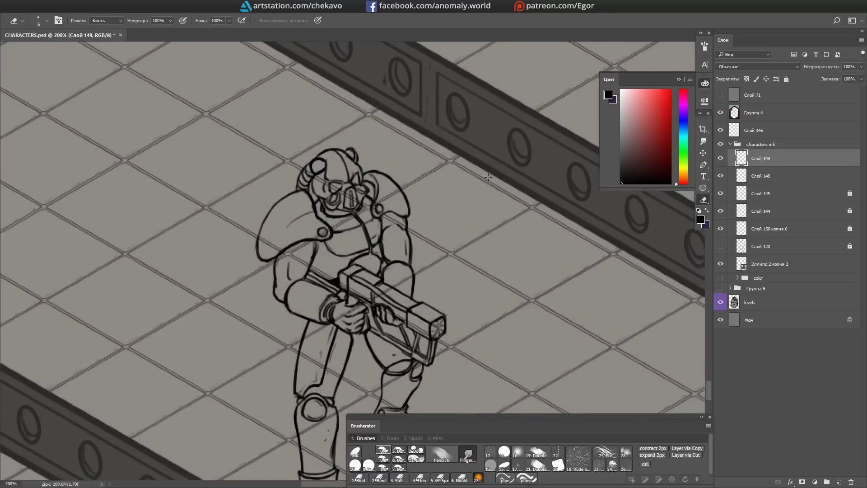
pyautogui.hotkey('ctrl', 't')
pyautogui.moveTo(330, 253); pyautogui.dragTo(414, 43)
pyautogui.press('Return')
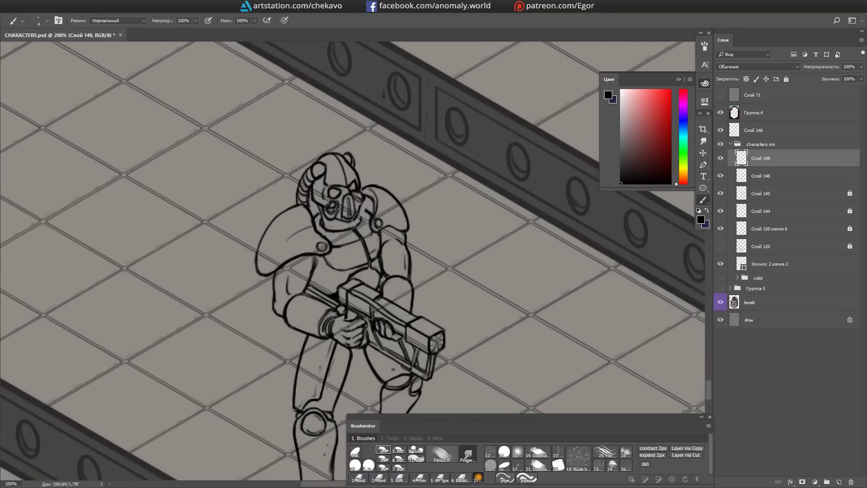
pyautogui.scroll(-1, 338, 210)
pyautogui.press('e')
pyautogui.scroll(-1, 356, 199)
pyautogui.press('b')
pyautogui.scroll(-1, 379, 149)
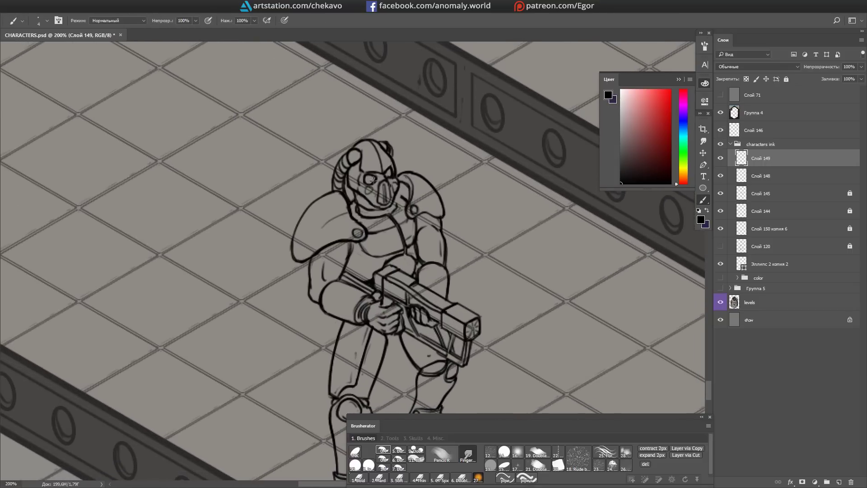